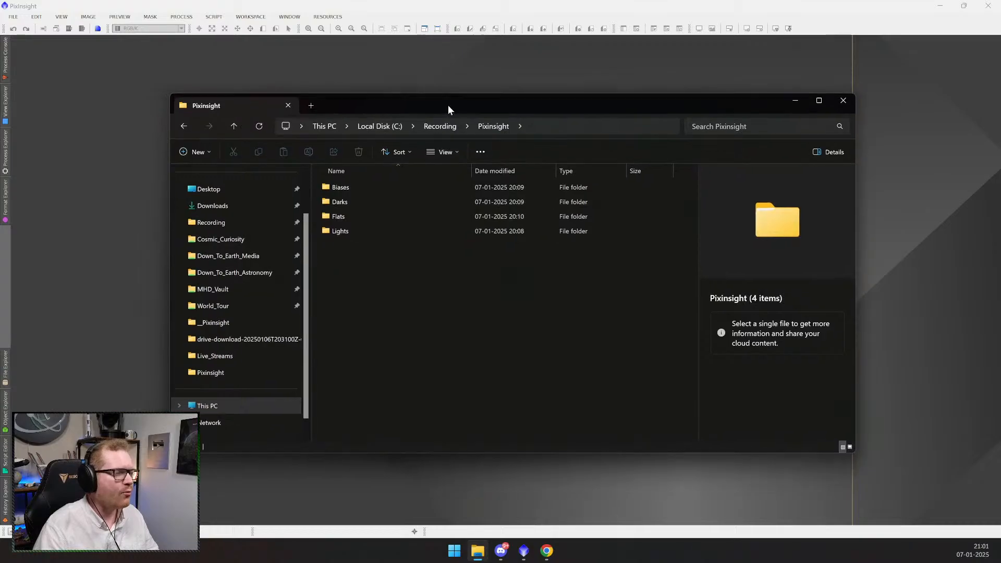
# - Look over the Biases, Darks and Flats folders, and open Lights to check its H, O and S subfolders
pyautogui.click(395, 182)
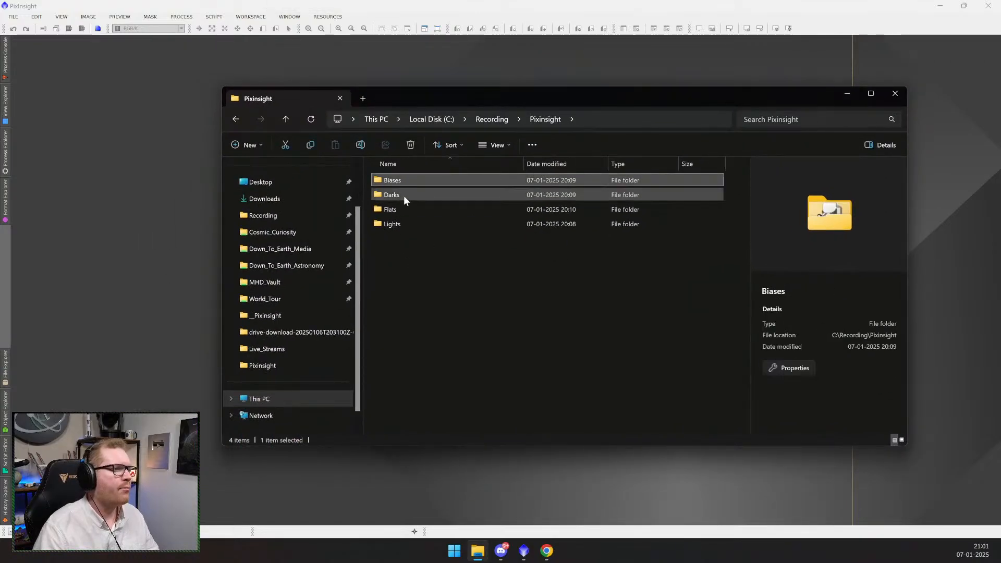
pyautogui.click(404, 196)
pyautogui.doubleClick(410, 210)
pyautogui.hotkey('alt', 'Left')
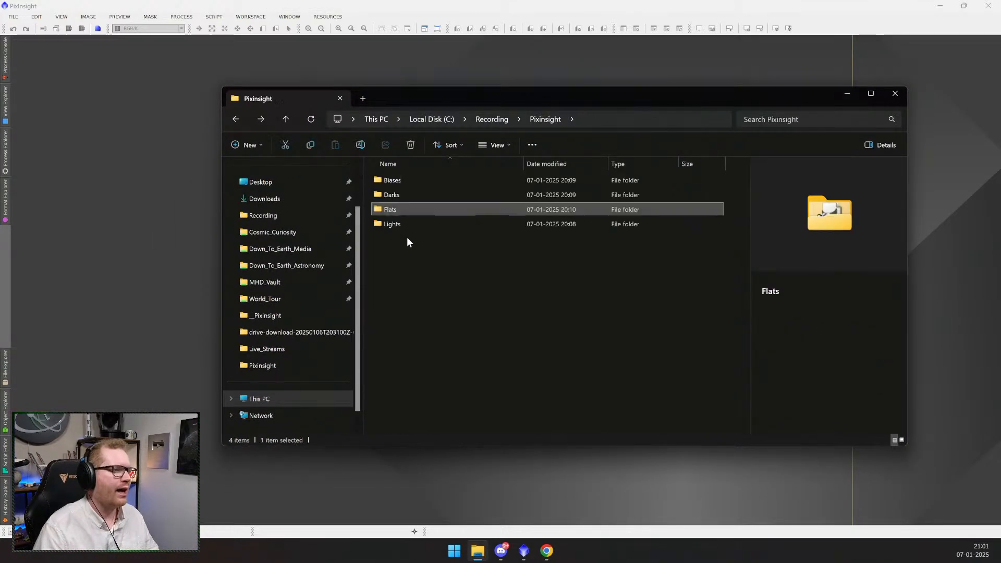
pyautogui.click(406, 222)
pyautogui.doubleClick(406, 222)
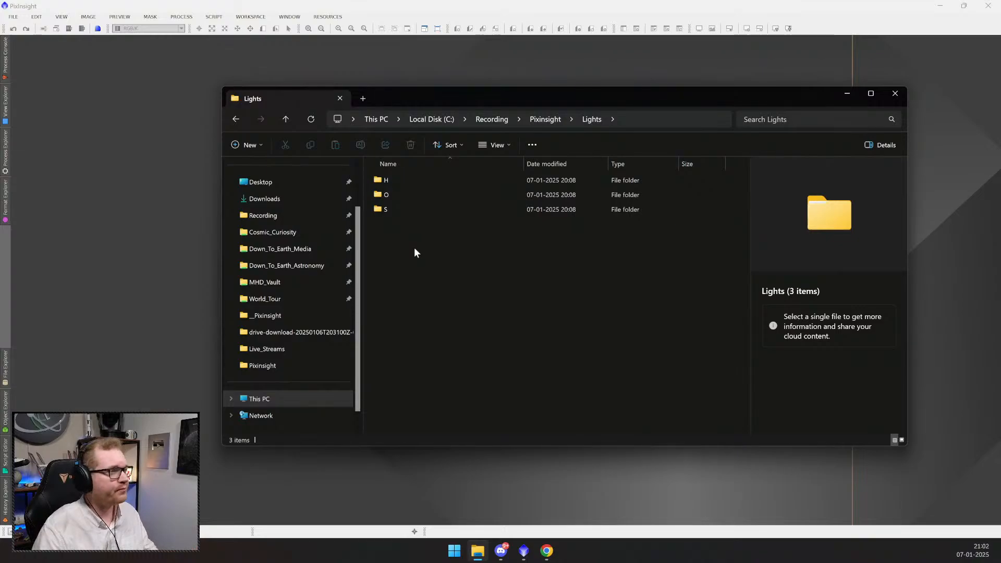
pyautogui.hotkey('ctrl', 'a')
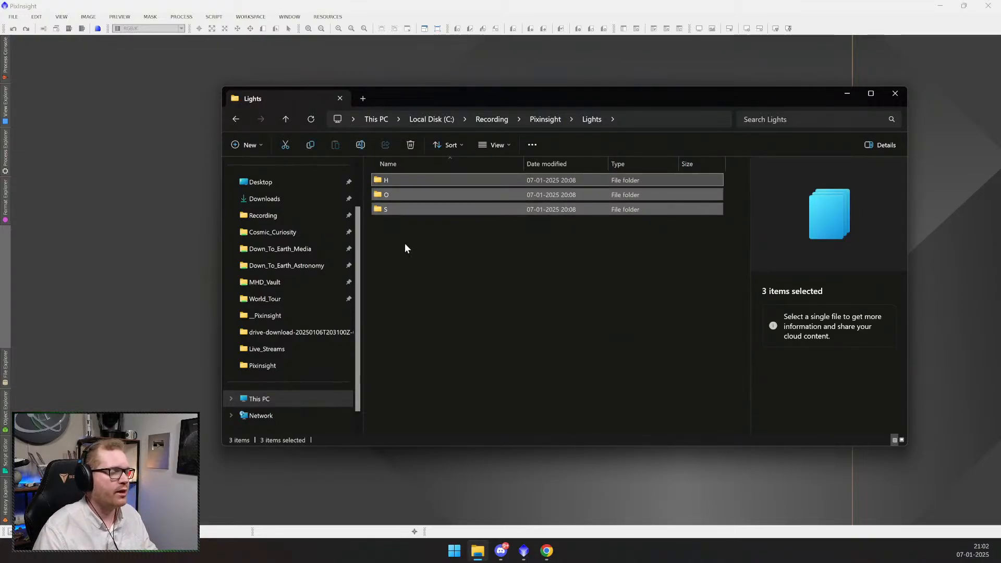
pyautogui.click(405, 244)
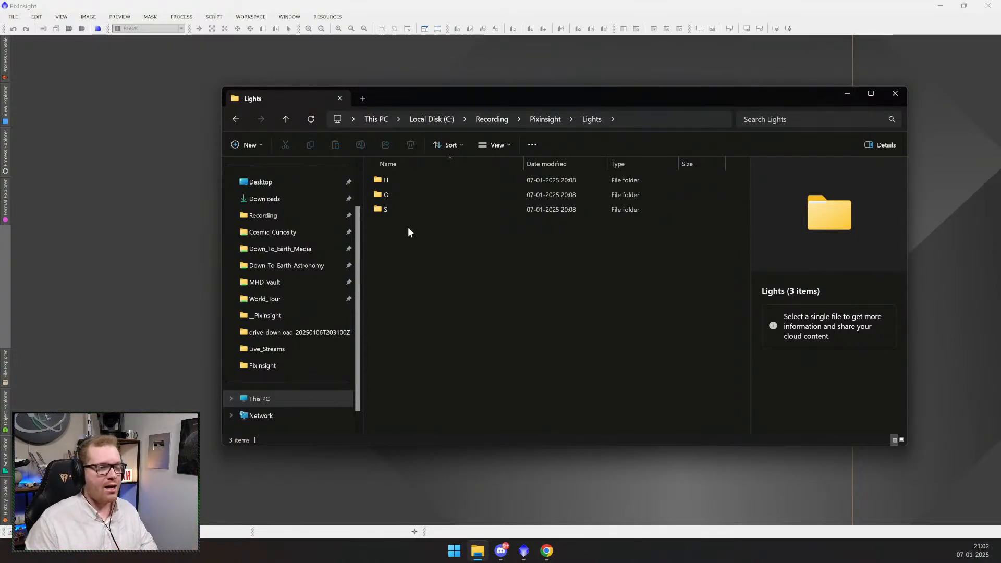
pyautogui.moveTo(457, 99); pyautogui.dragTo(490, 82)
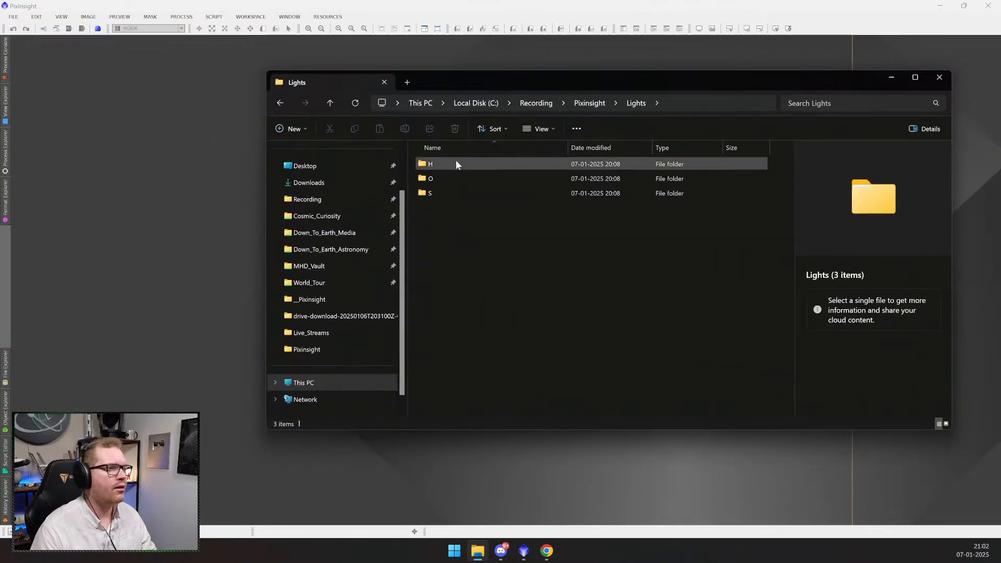
# - Open the H subfolder of Lights and review the full set of 300-second IC 1805 light frames
pyautogui.doubleClick(456, 160)
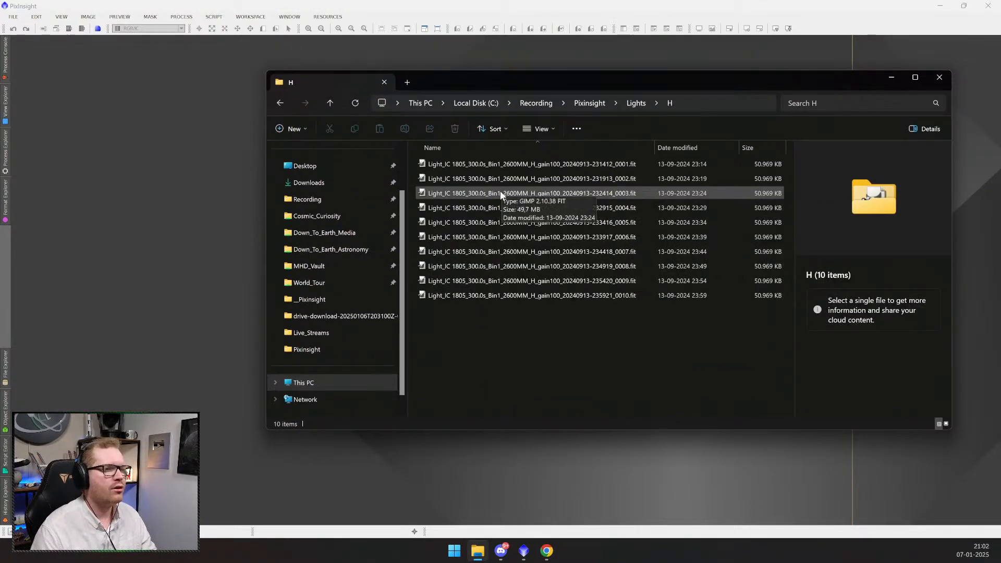
pyautogui.moveTo(542, 344); pyautogui.dragTo(517, 160)
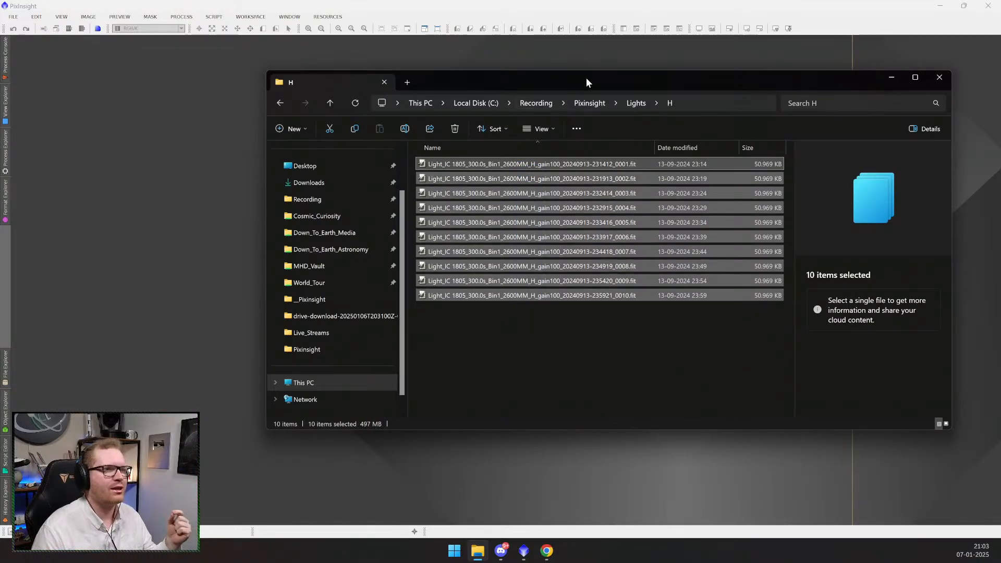
pyautogui.moveTo(586, 78); pyautogui.dragTo(480, 111)
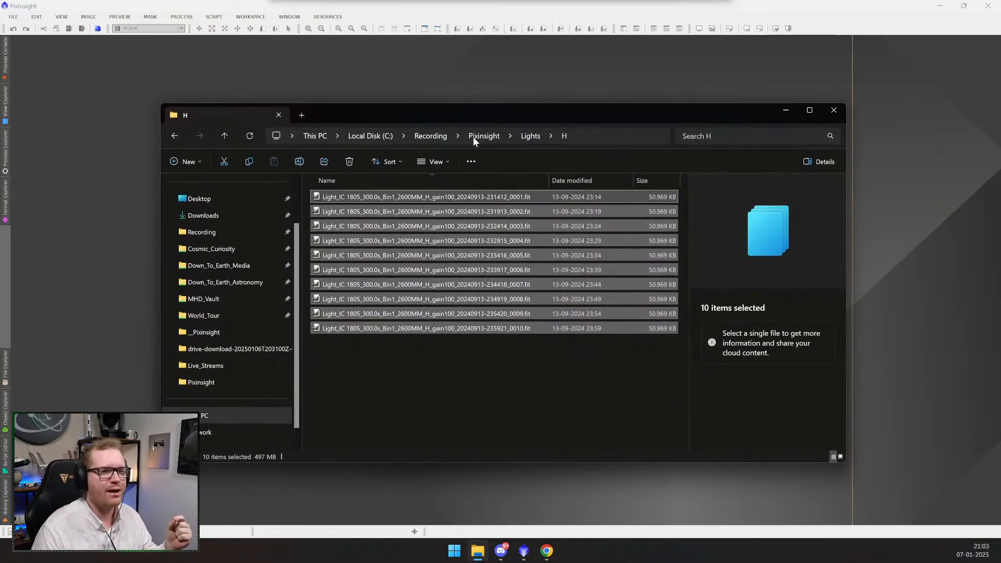
pyautogui.click(392, 361)
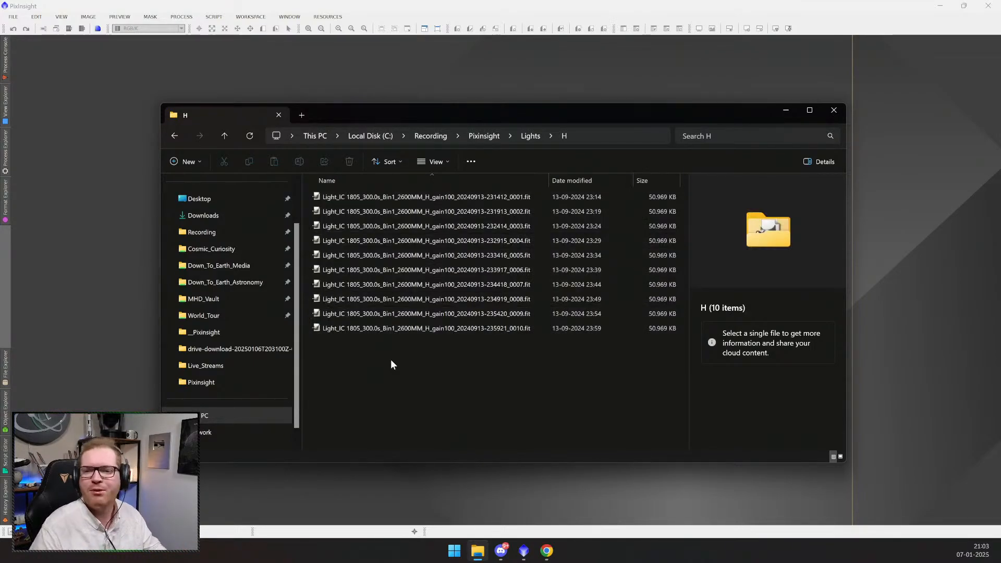
pyautogui.moveTo(431, 368); pyautogui.dragTo(438, 193)
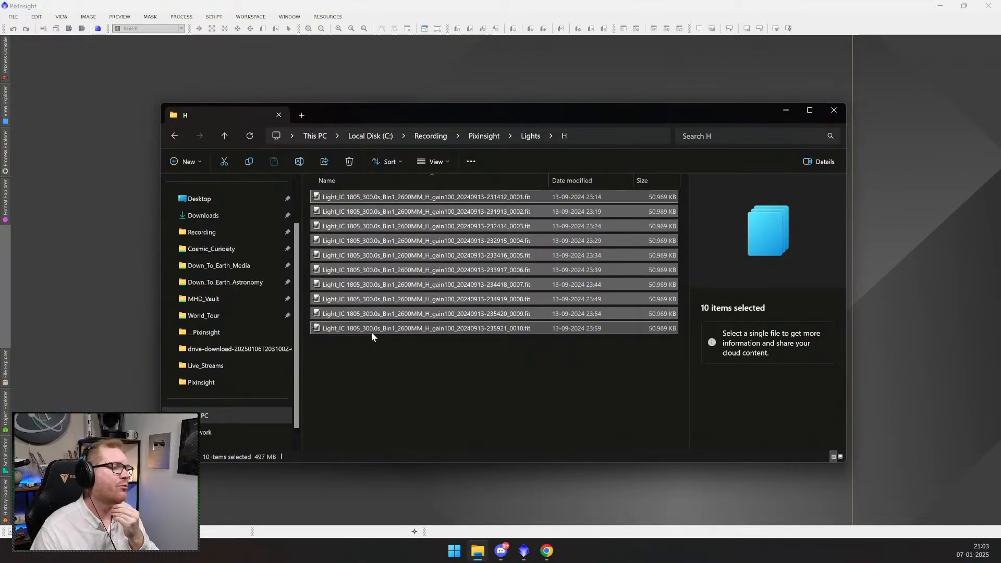
pyautogui.click(426, 395)
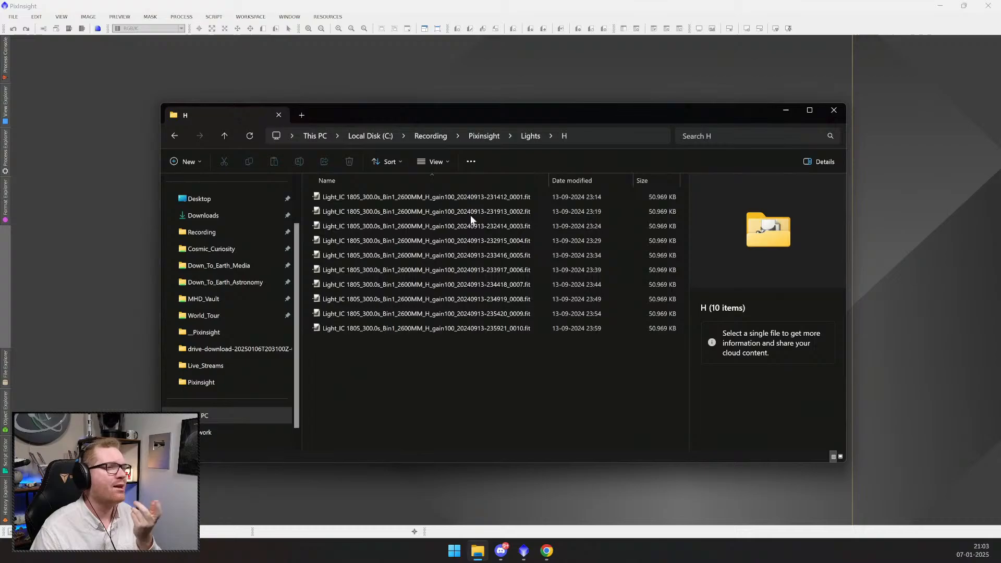
# - Return to Lights to point out the O and S subfolders, and go back up to the Pixinsight folder
pyautogui.click(524, 137)
pyautogui.click(341, 214)
pyautogui.click(339, 226)
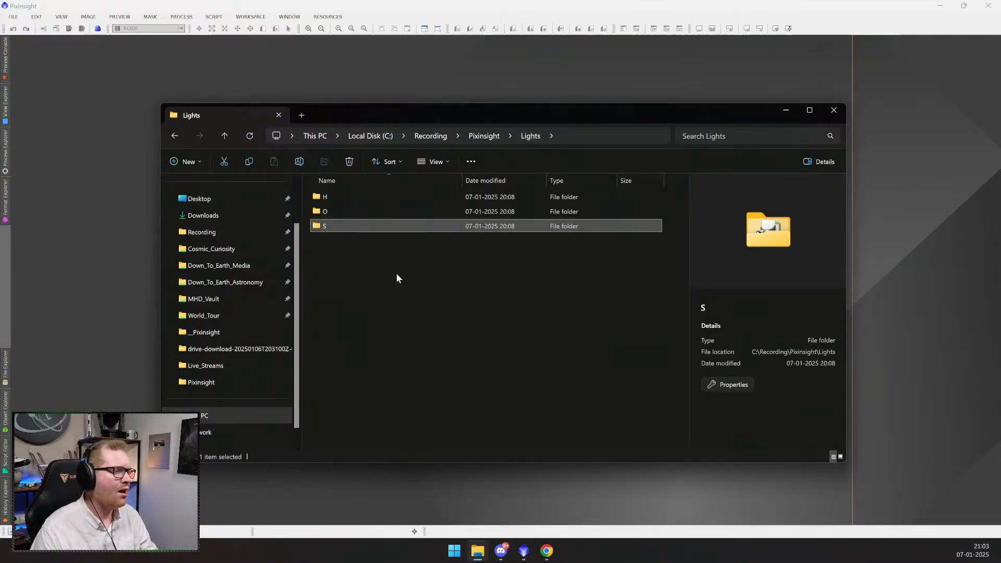
pyautogui.click(394, 262)
pyautogui.click(483, 136)
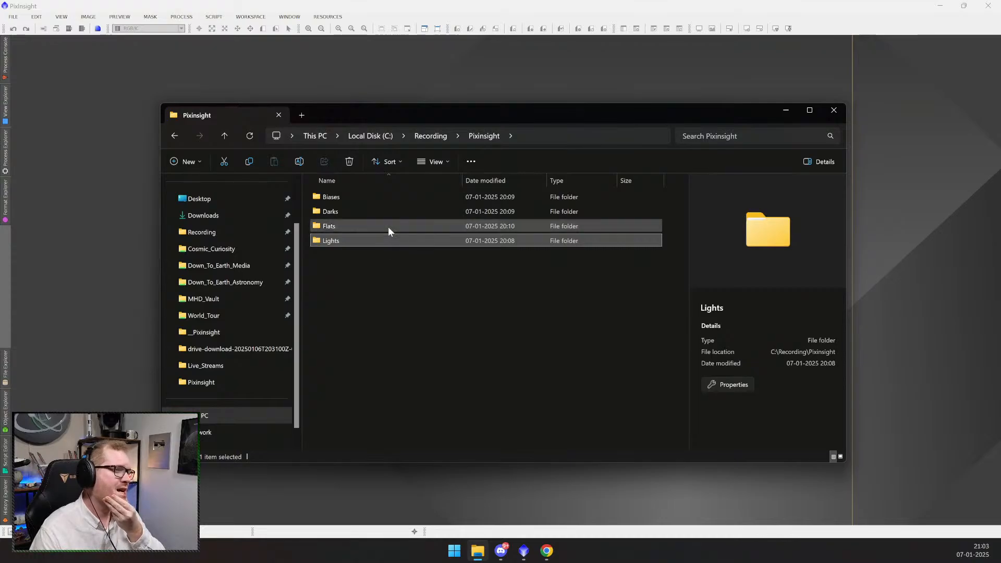
# - Open the Biases folder, check the complete set of bias frames, and return to the Pixinsight folder
pyautogui.doubleClick(394, 196)
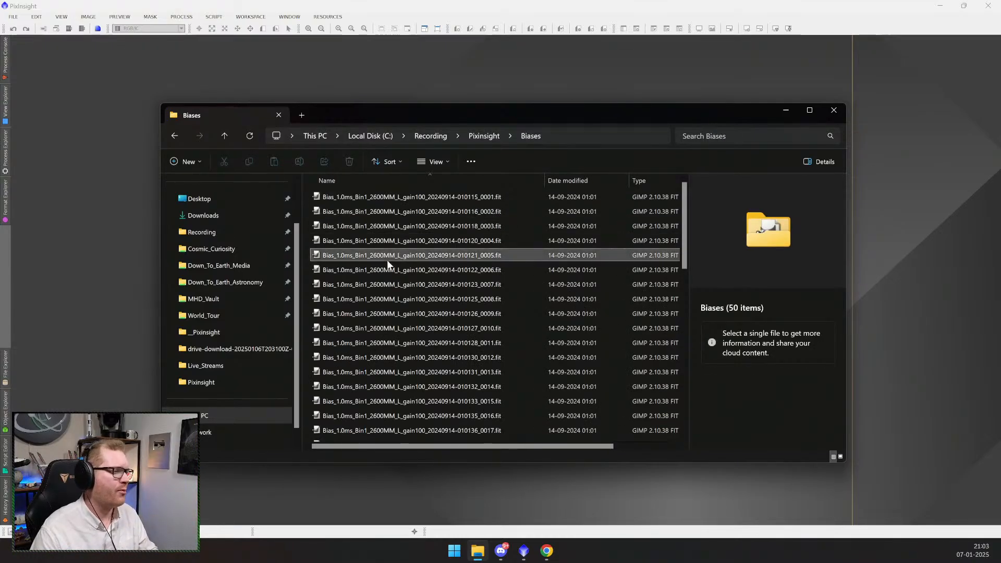
pyautogui.hotkey('ctrl', 'a')
pyautogui.click(417, 258)
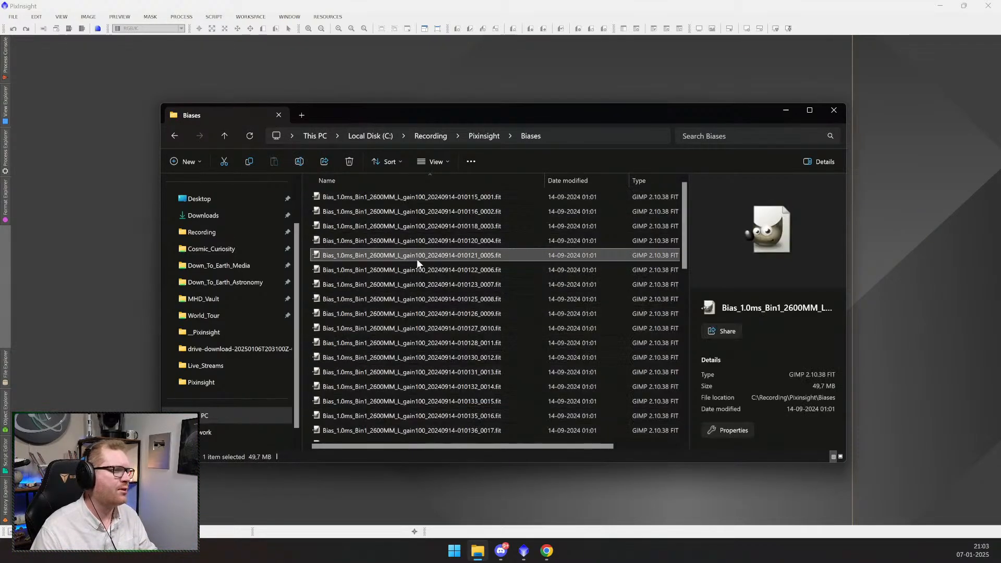
pyautogui.hotkey('alt', 'Left')
# - Open the Darks folder, check the number of 300-second dark frames, and return to the Pixinsight folder
pyautogui.doubleClick(361, 211)
pyautogui.hotkey('ctrl', 'a')
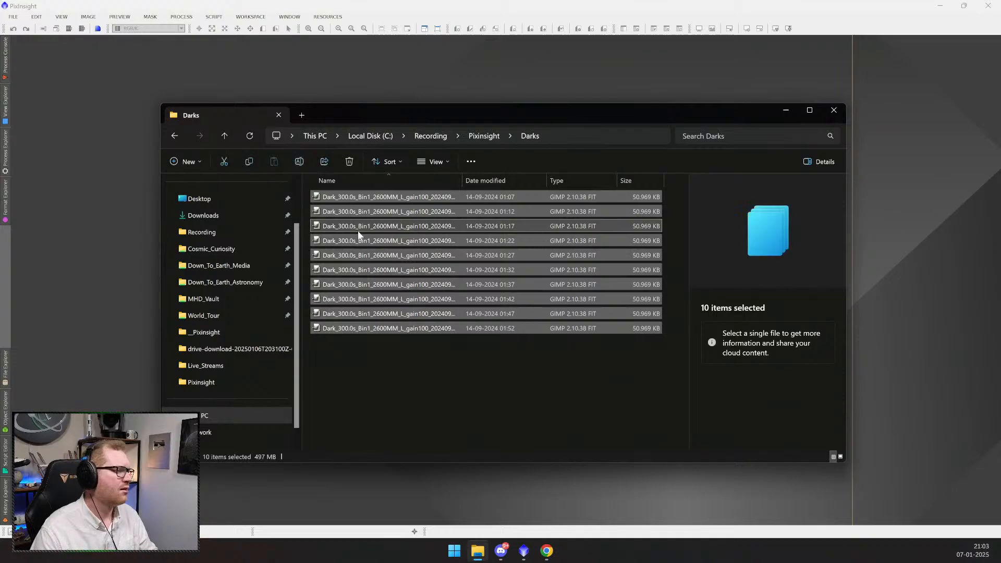
pyautogui.click(405, 372)
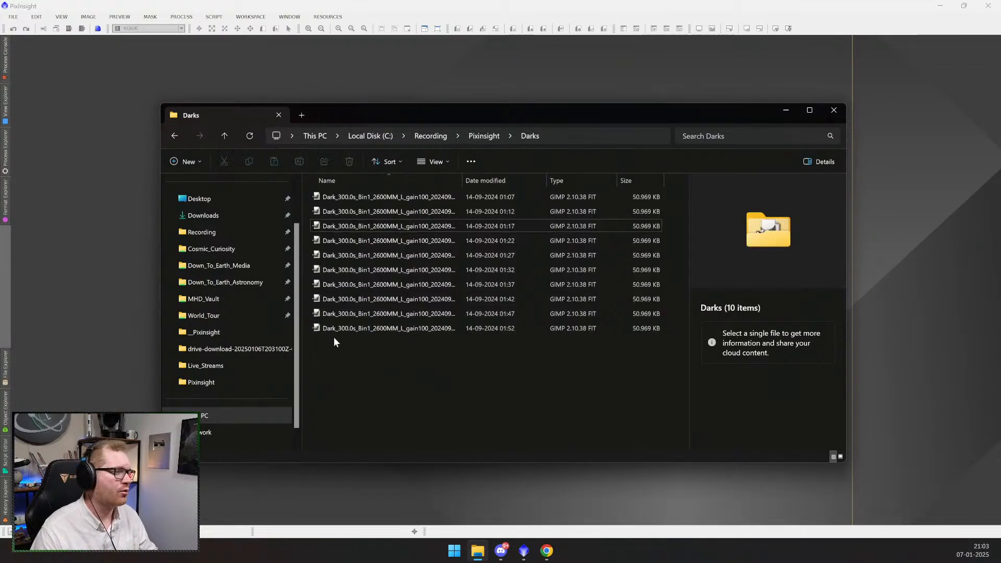
pyautogui.moveTo(401, 374); pyautogui.dragTo(406, 199)
pyautogui.click(417, 352)
pyautogui.hotkey('alt', 'Left')
# - Open the Flats folder and check the total number of flat frames
pyautogui.doubleClick(342, 228)
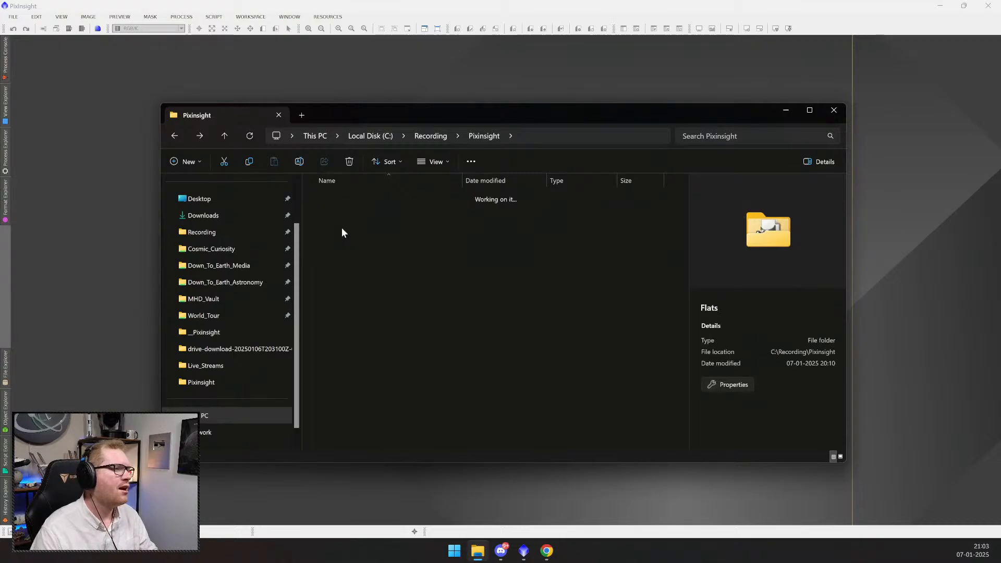
pyautogui.hotkey('ctrl', 'a')
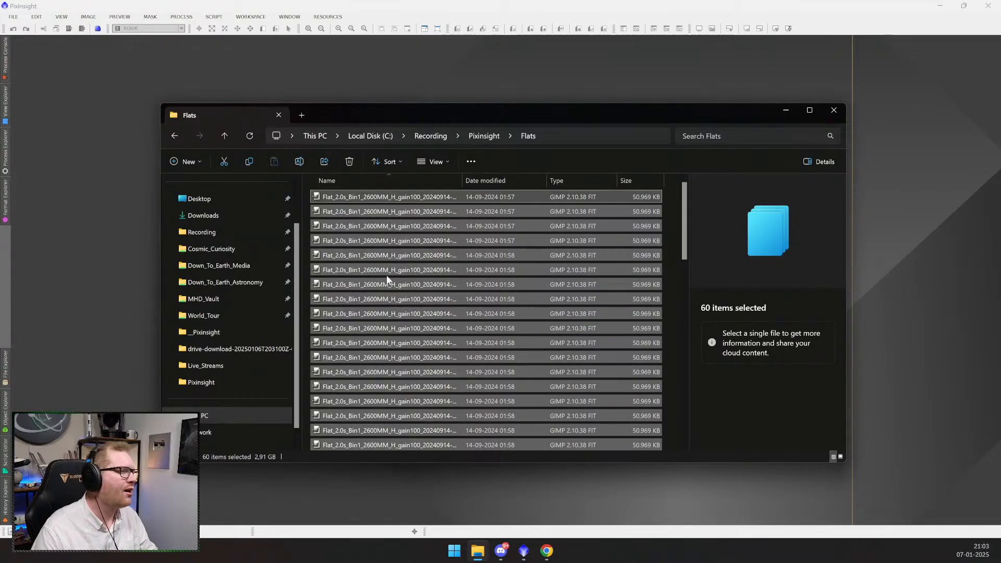
pyautogui.click(387, 280)
pyautogui.hotkey('ctrl', 'a')
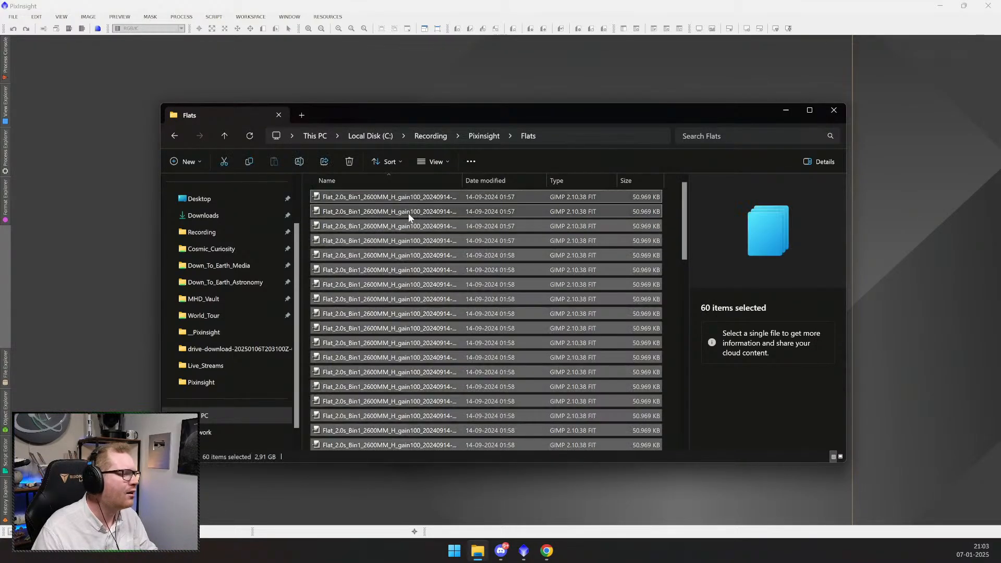
pyautogui.click(407, 217)
# - Select the H, O and S flat frames in turn to check each filter's count, and return to the Pixinsight folder
pyautogui.click(414, 199)
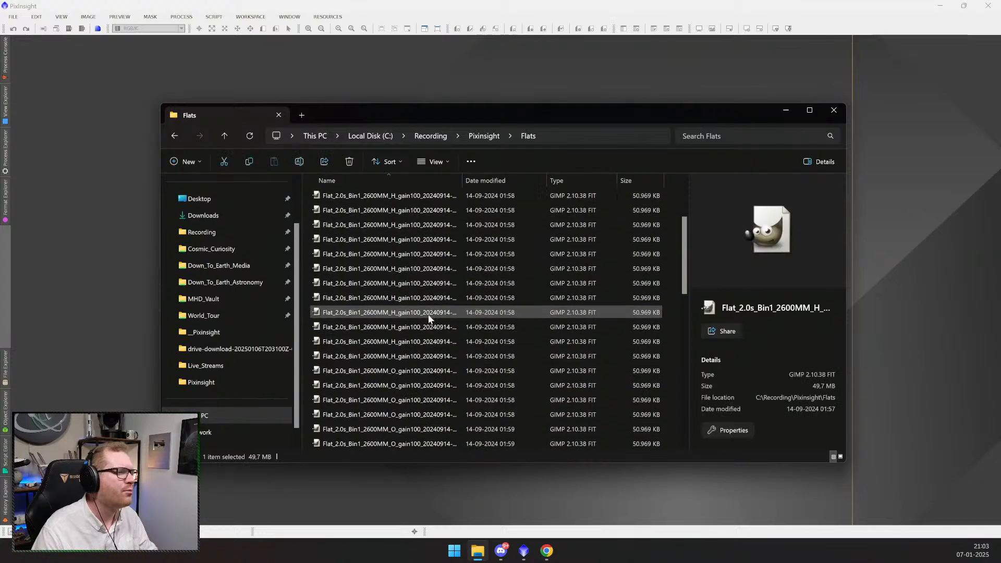
pyautogui.scroll(-4, 426, 308)
pyautogui.keyDown('shift'); pyautogui.click(420, 279); pyautogui.keyUp('shift')
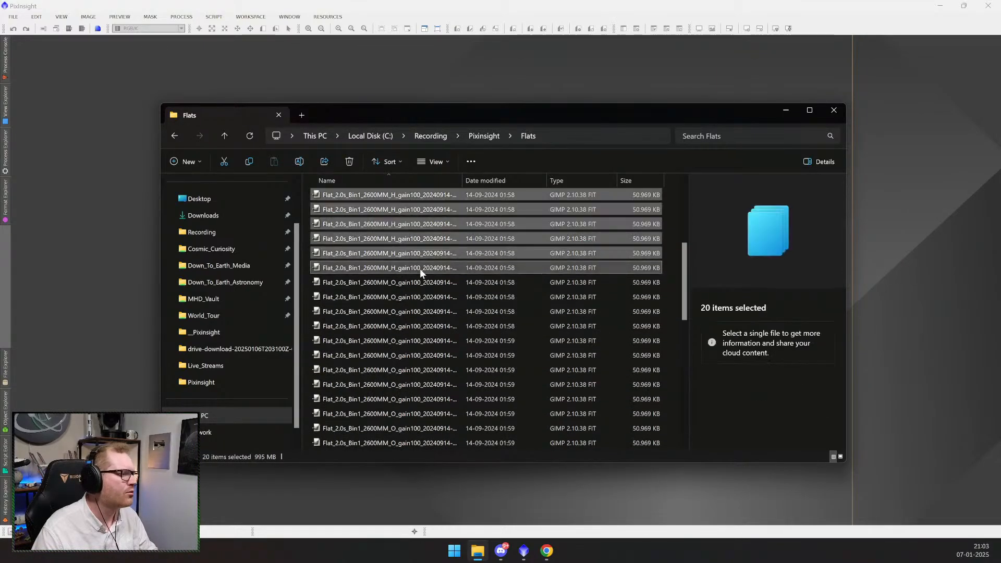
pyautogui.click(425, 316)
pyautogui.scroll(-3, 427, 318)
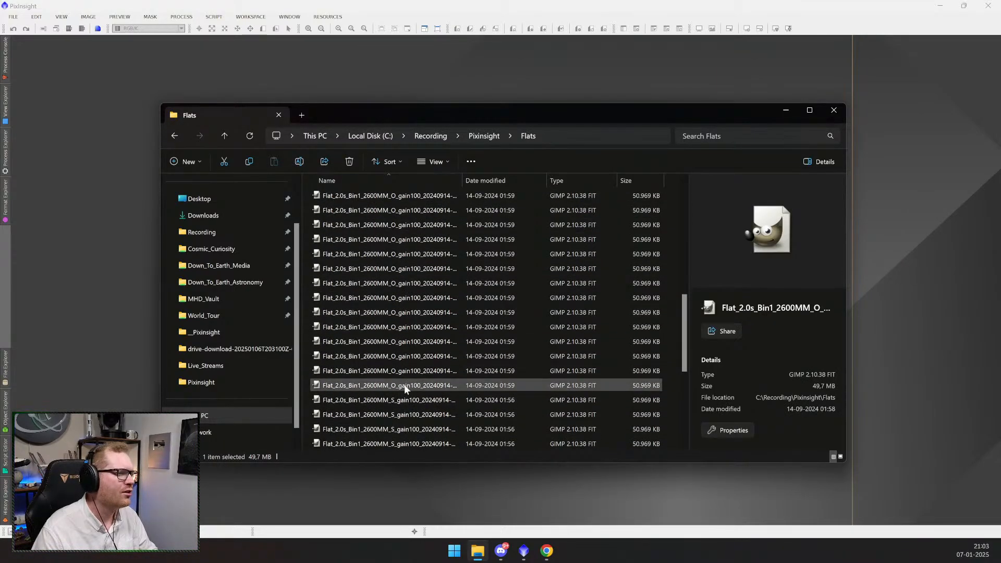
pyautogui.keyDown('shift'); pyautogui.click(406, 386); pyautogui.keyUp('shift')
pyautogui.click(406, 400)
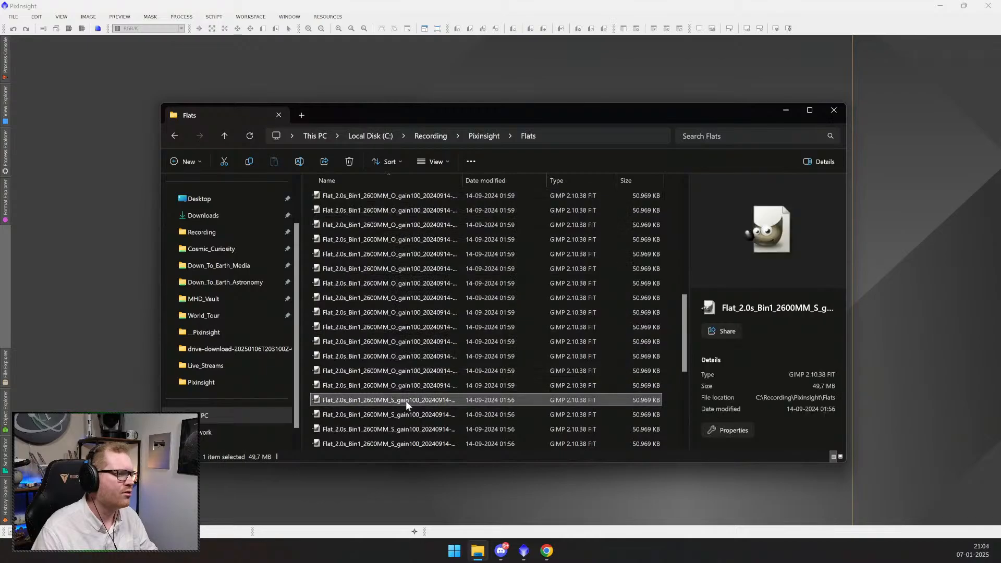
pyautogui.scroll(-5, 406, 400)
pyautogui.keyDown('shift'); pyautogui.click(404, 445); pyautogui.keyUp('shift')
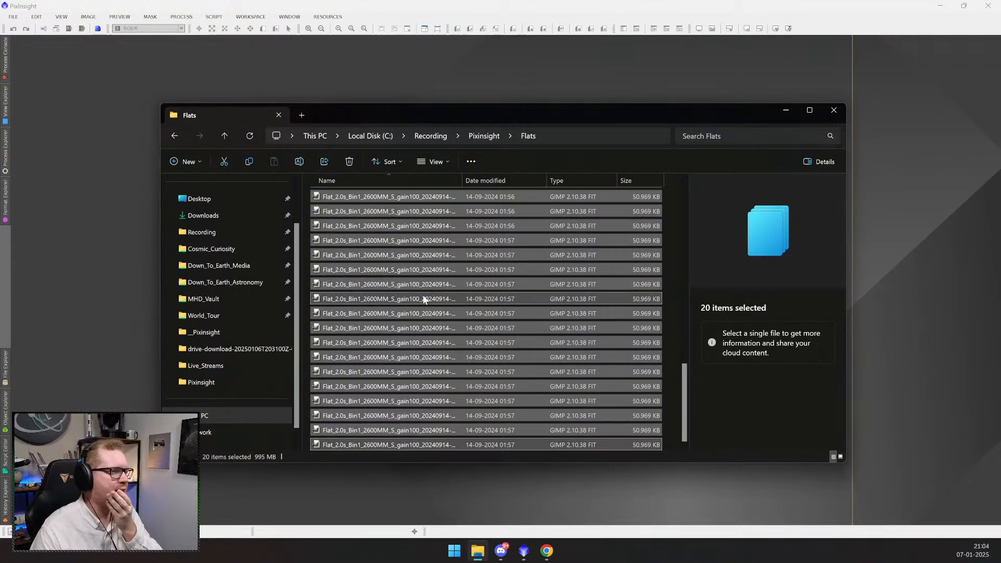
pyautogui.hotkey('alt', 'Left')
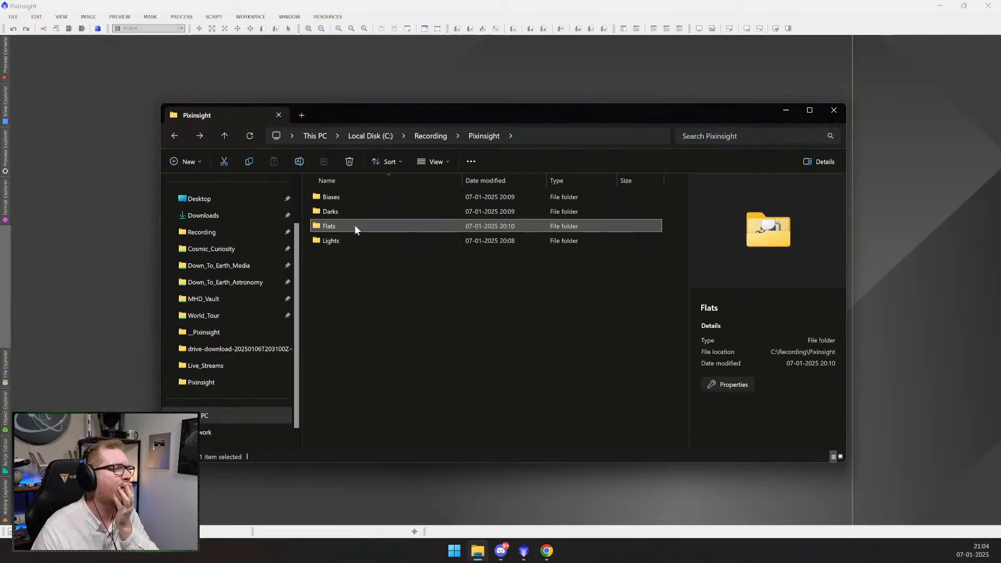
# - Load the first light frame from the Lights H folder into PixInsight, minimize File Explorer, and move the image window toward the workspace's middle
pyautogui.moveTo(380, 113); pyautogui.dragTo(459, 121)
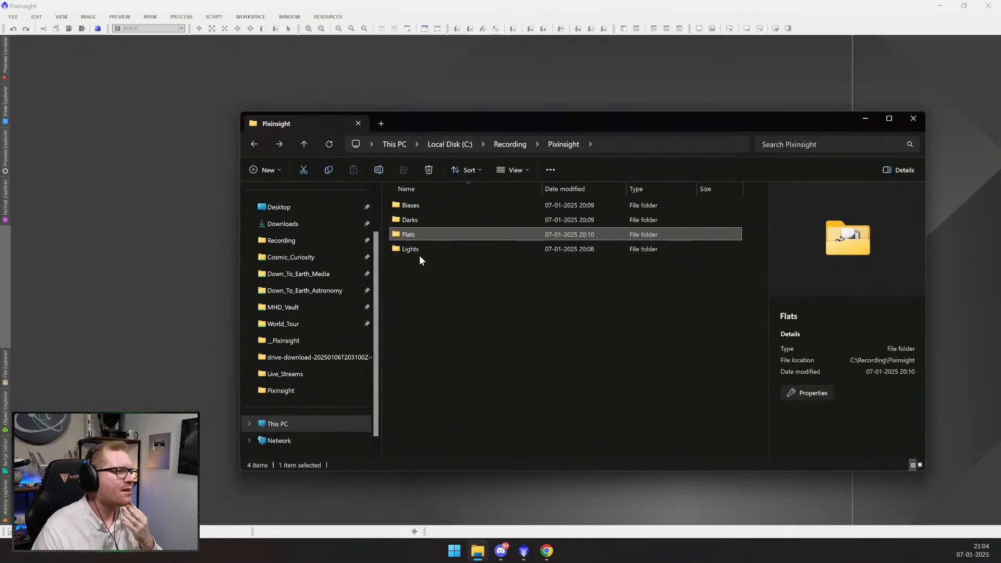
pyautogui.doubleClick(416, 249)
pyautogui.doubleClick(436, 204)
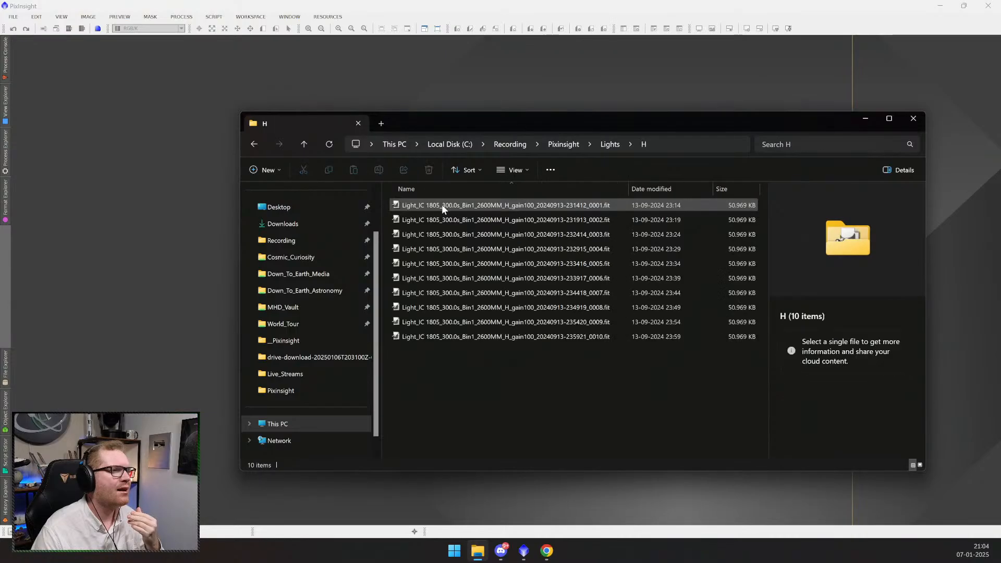
pyautogui.moveTo(442, 204); pyautogui.dragTo(167, 264)
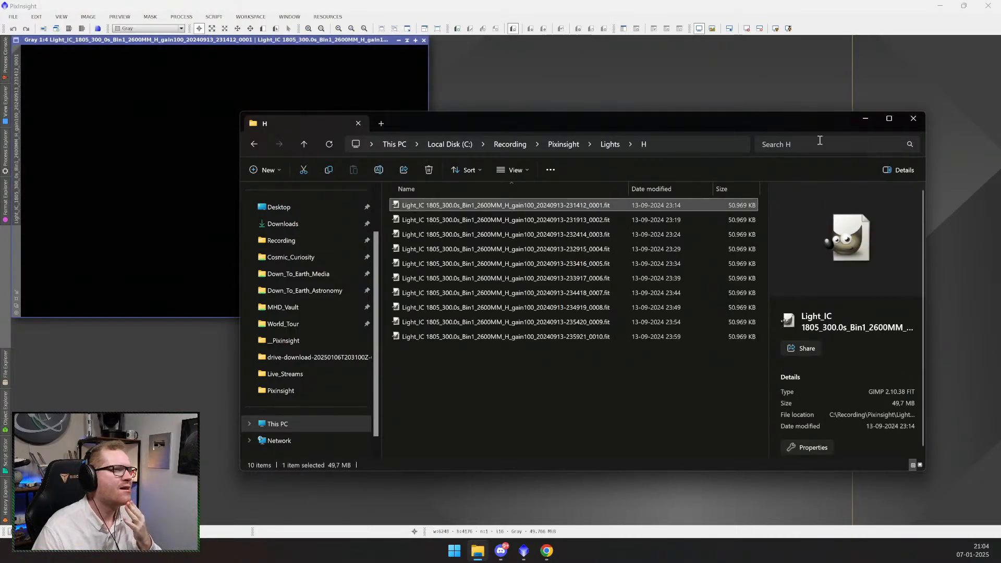
pyautogui.click(865, 120)
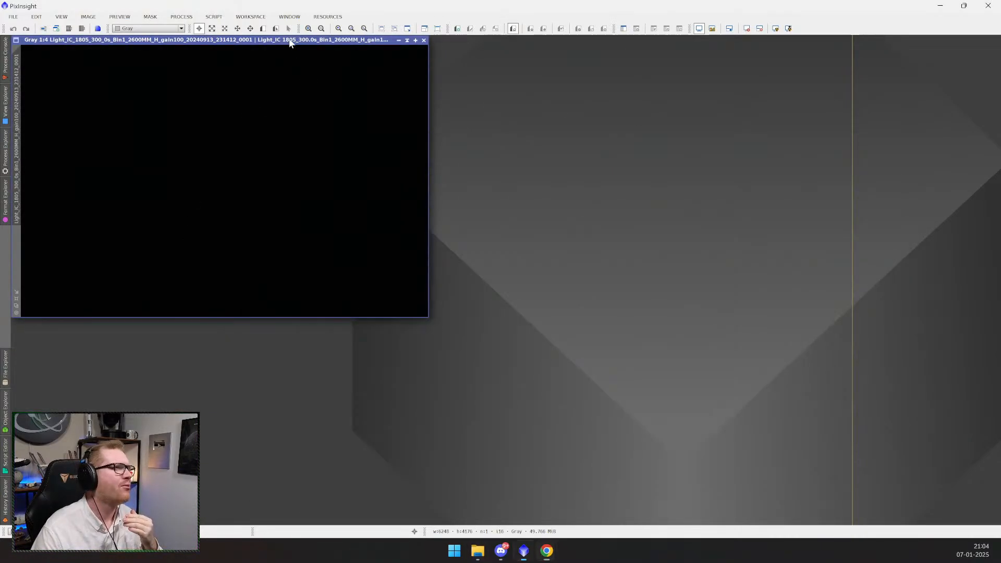
pyautogui.moveTo(288, 40); pyautogui.dragTo(395, 139)
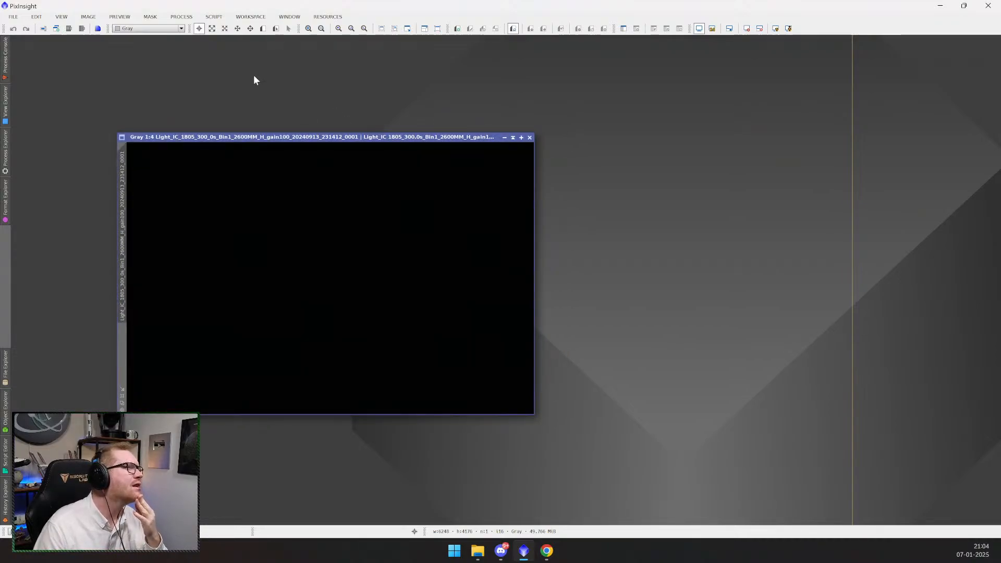
# - Look through the script and process categories, including the full list of all processes
pyautogui.click(214, 17)
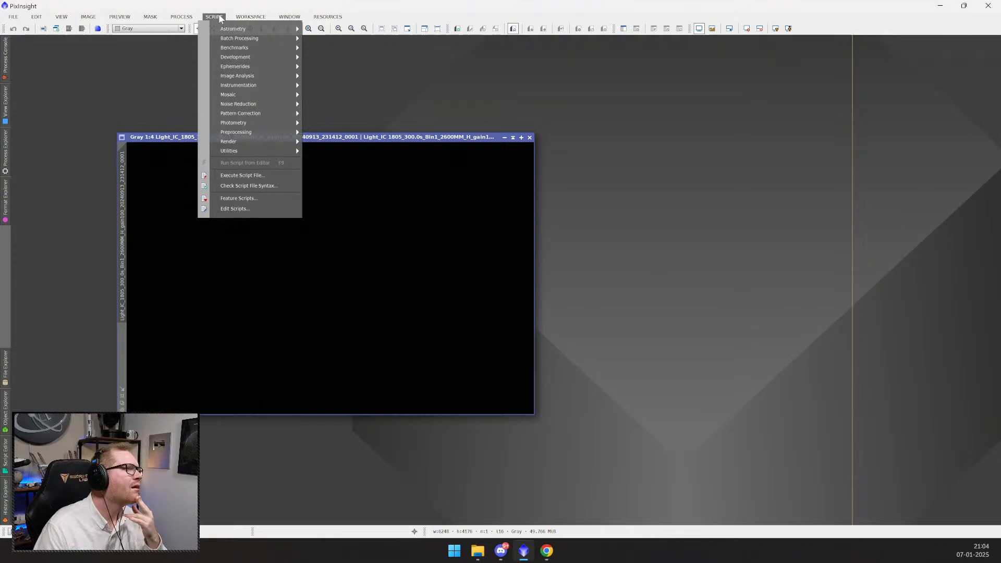
pyautogui.moveTo(259, 19)
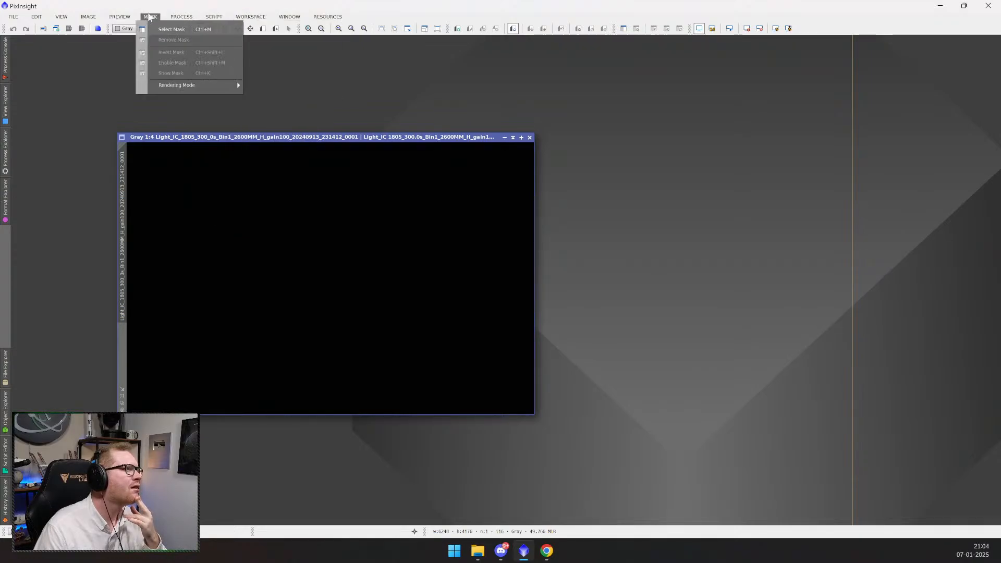
pyautogui.moveTo(181, 17)
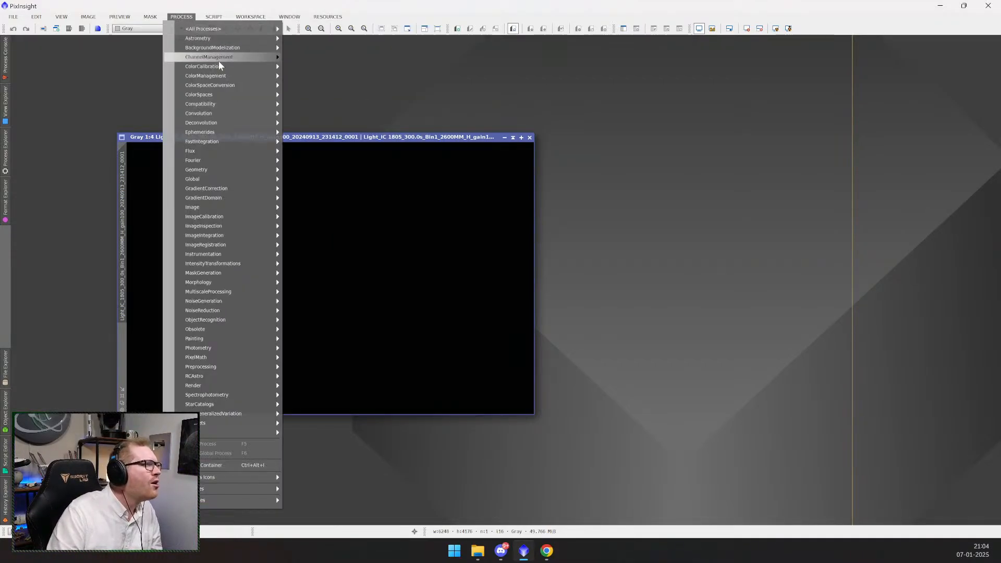
pyautogui.moveTo(219, 144)
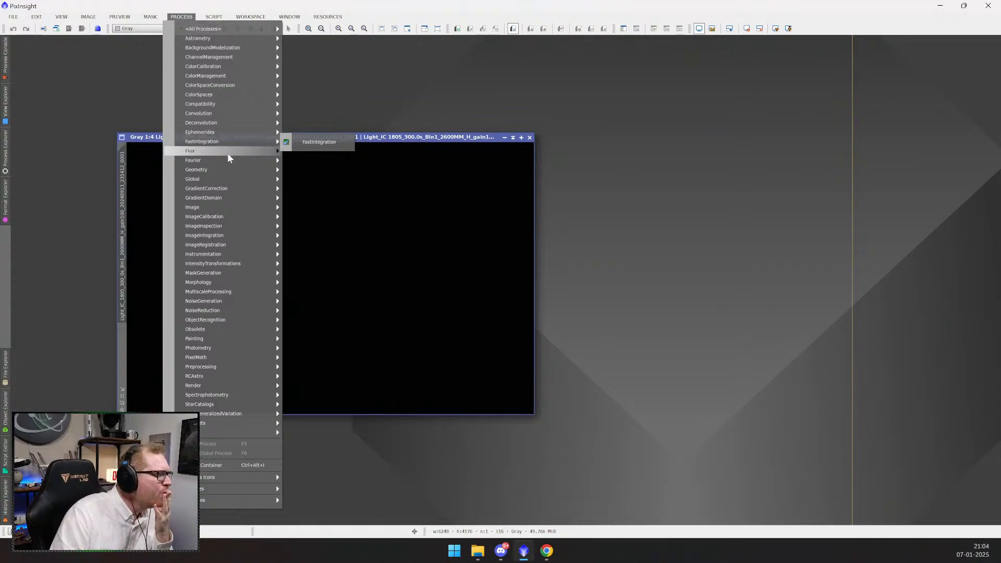
pyautogui.moveTo(248, 287)
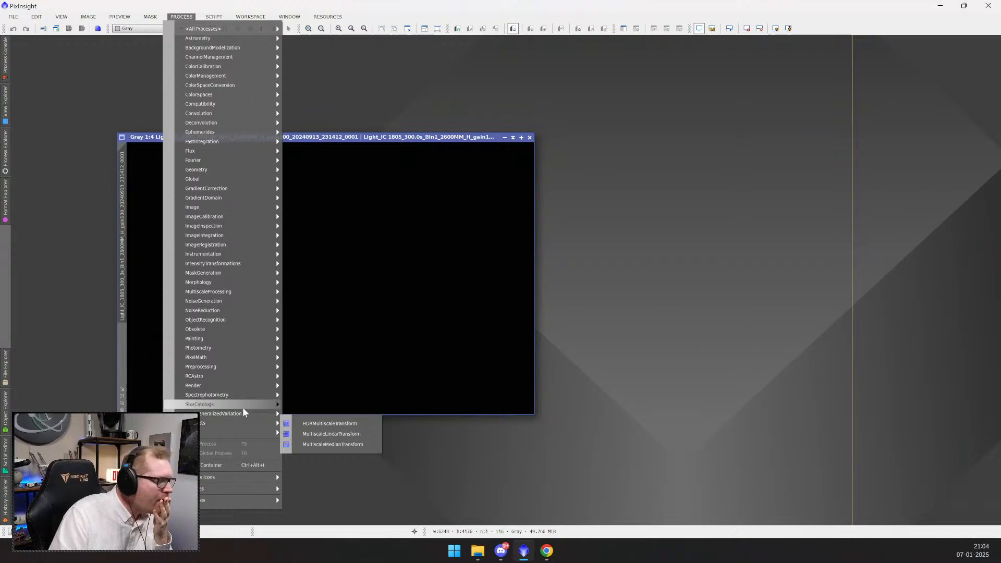
pyautogui.moveTo(243, 408)
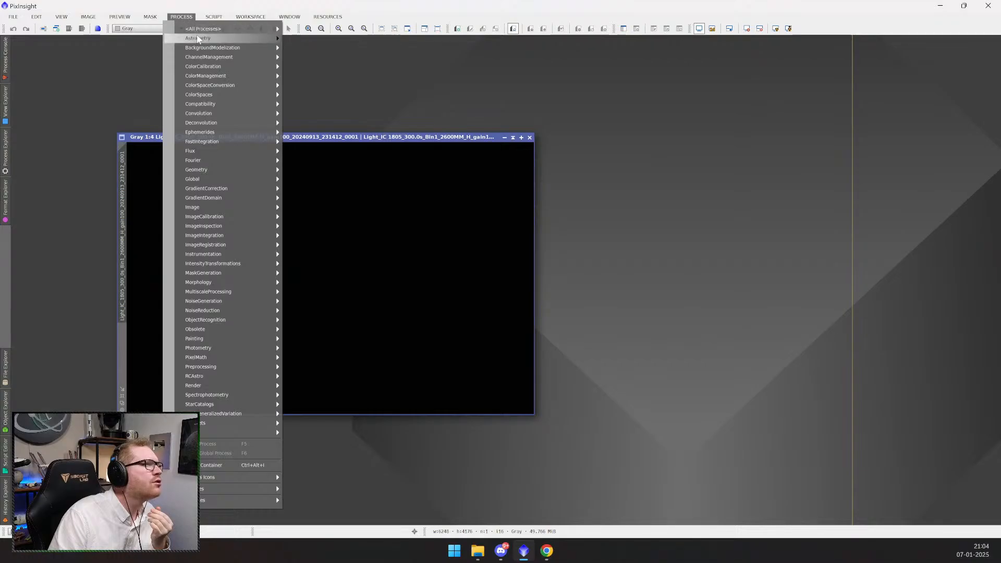
pyautogui.moveTo(208, 28)
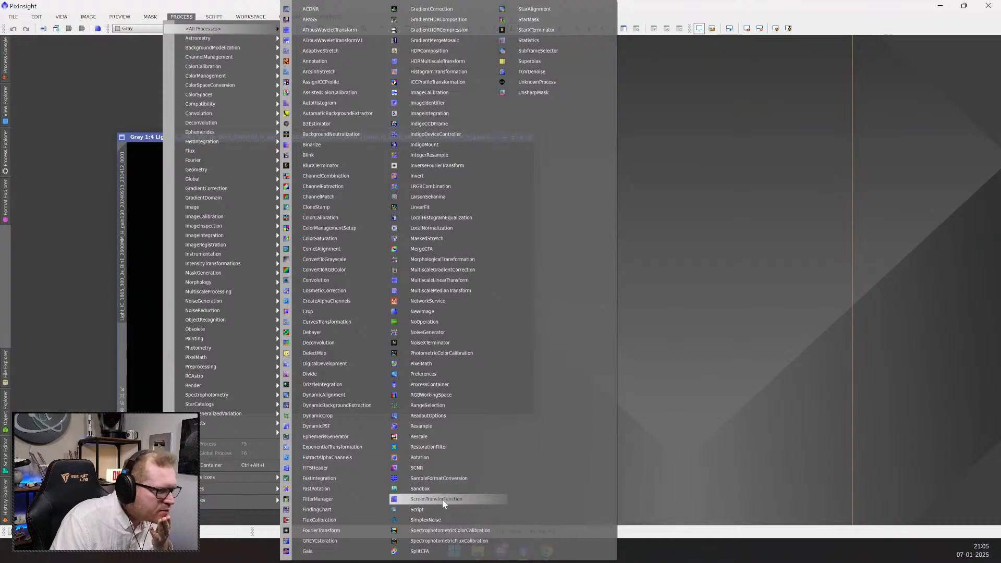
# - Open the ScreenTransferFunction process from the full process list
pyautogui.click(488, 498)
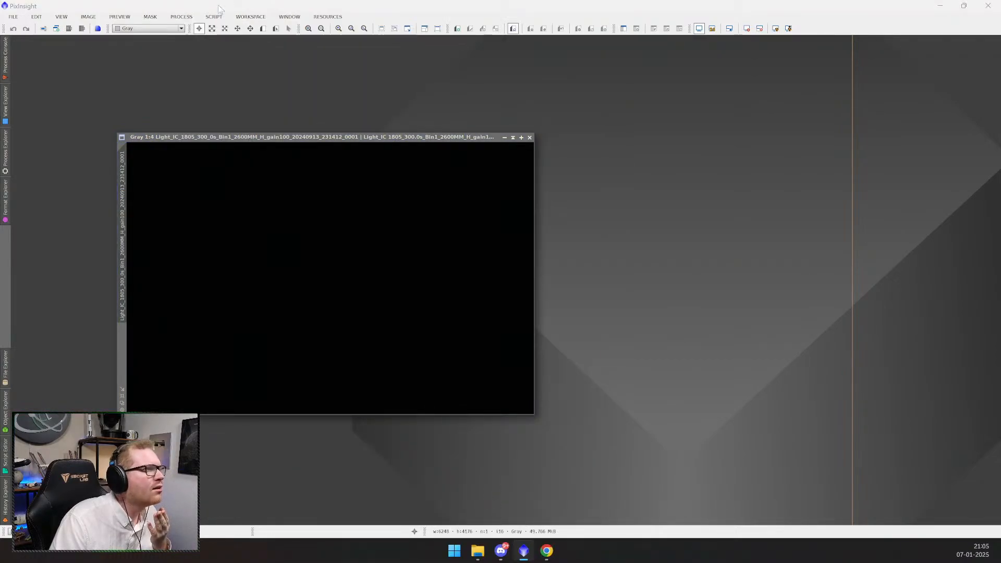
pyautogui.click(182, 17)
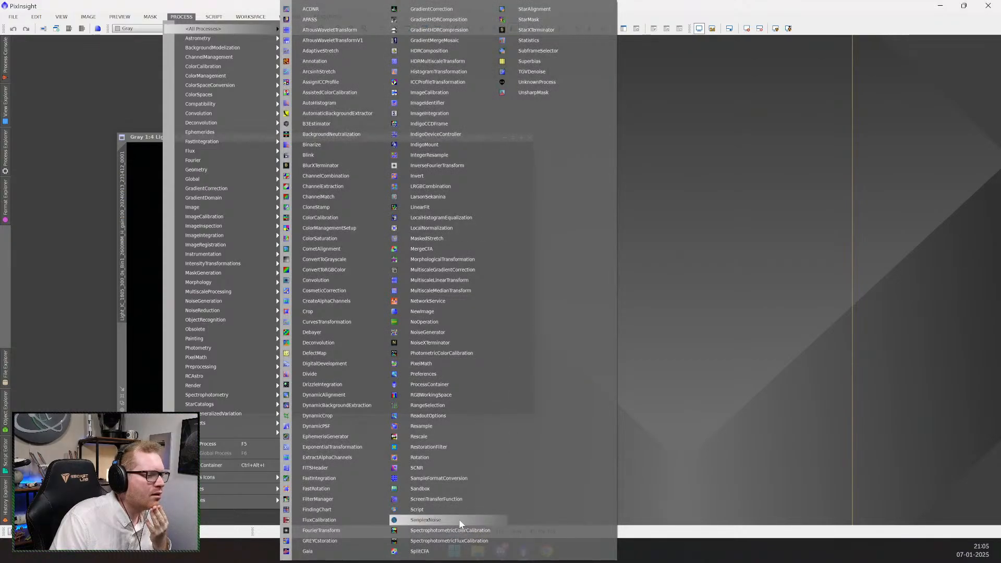
pyautogui.click(458, 496)
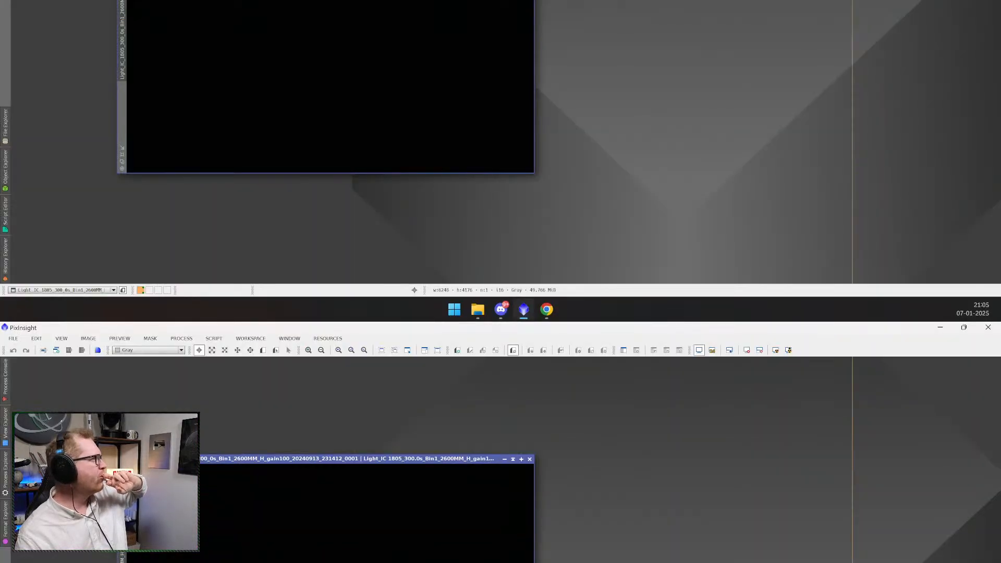
# - Move the ScreenTransferFunction window clear of the image and apply a standard auto stretch to the H light frame
pyautogui.moveTo(422, 6); pyautogui.dragTo(455, 5)
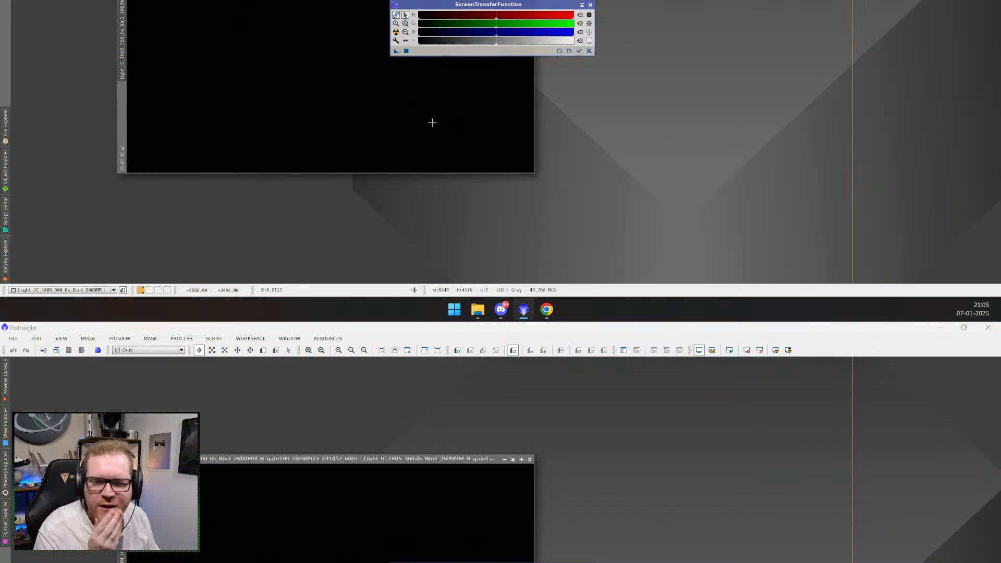
pyautogui.moveTo(476, 4); pyautogui.dragTo(654, 6)
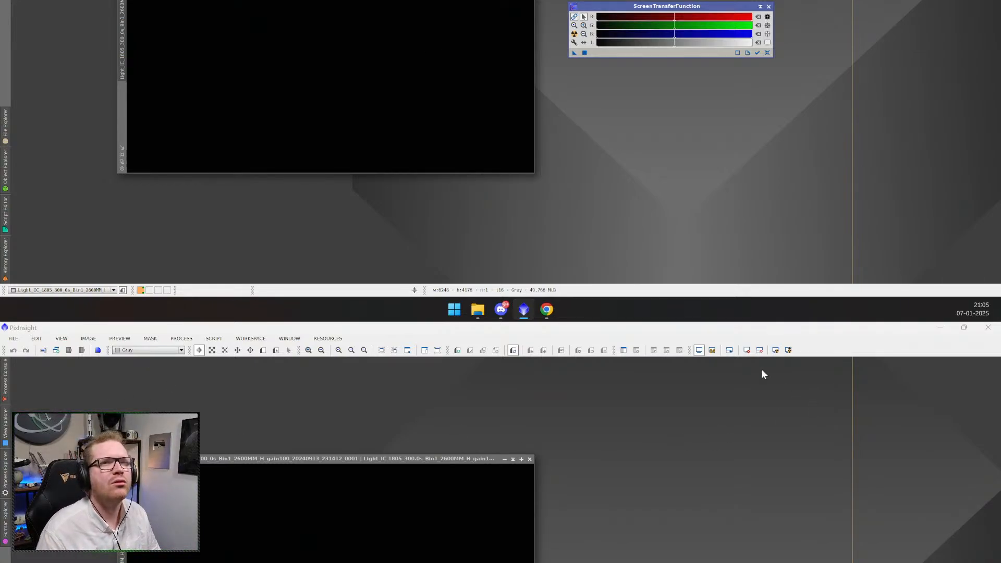
pyautogui.moveTo(474, 457); pyautogui.dragTo(518, 438)
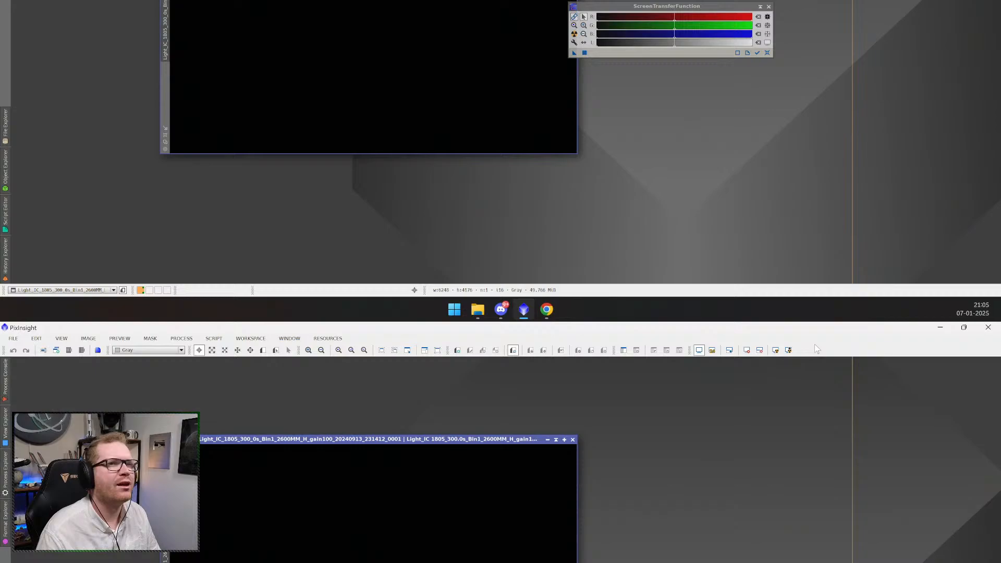
pyautogui.click(776, 353)
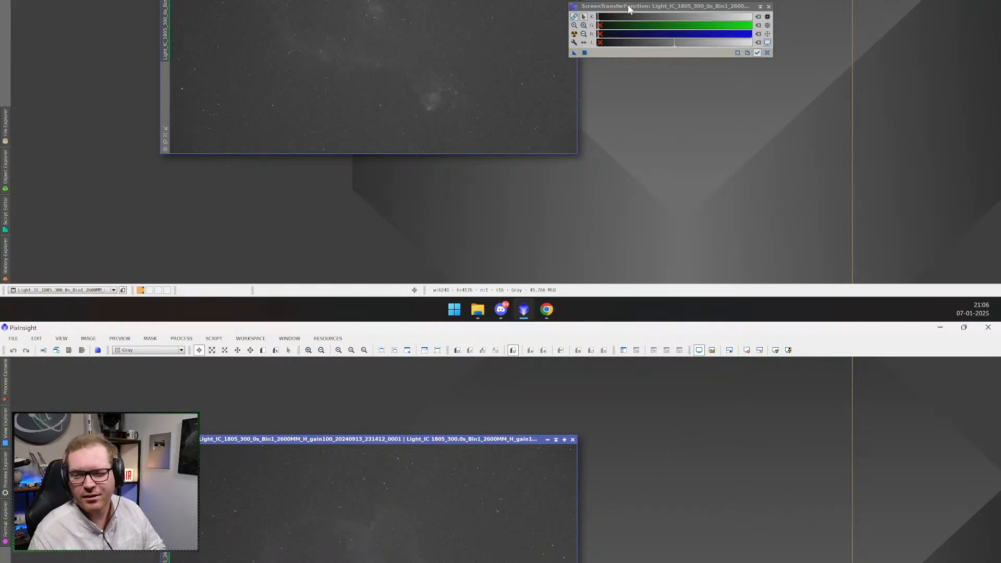
# - Enlarge the light frame's window and arrange it side by side with the ScreenTransferFunction window
pyautogui.moveTo(629, 9); pyautogui.dragTo(671, 552)
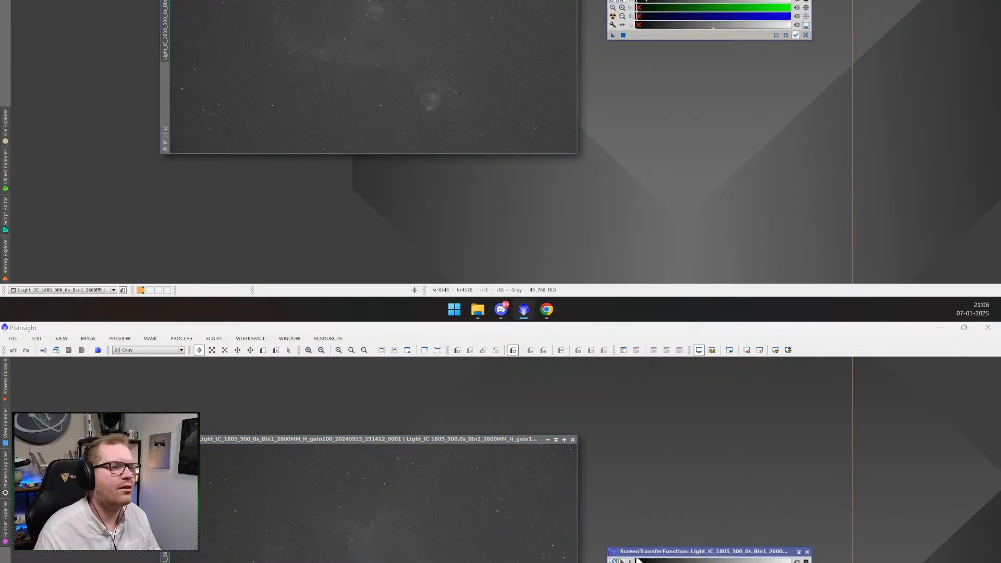
pyautogui.moveTo(407, 440); pyautogui.dragTo(420, 461)
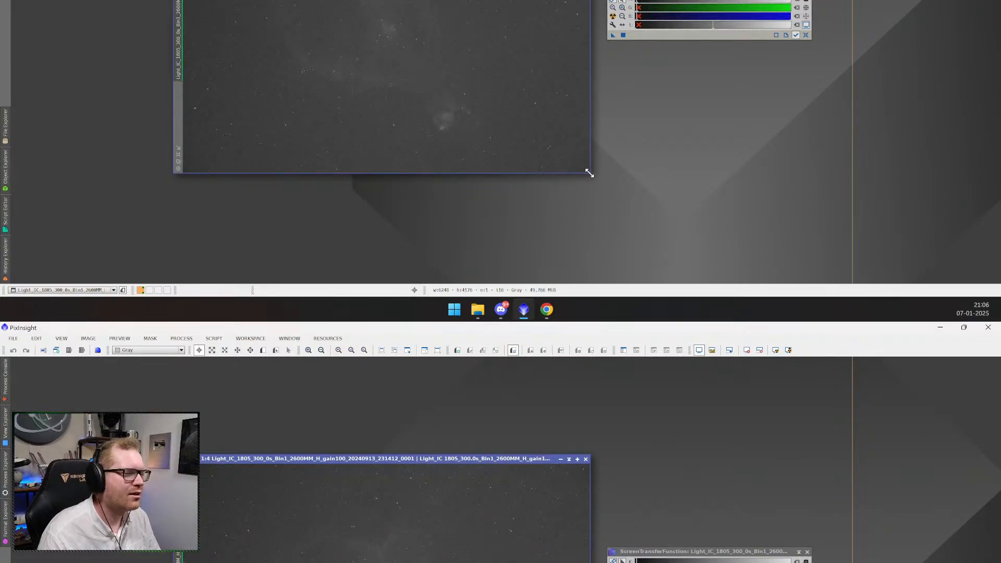
pyautogui.moveTo(588, 171); pyautogui.dragTo(619, 222)
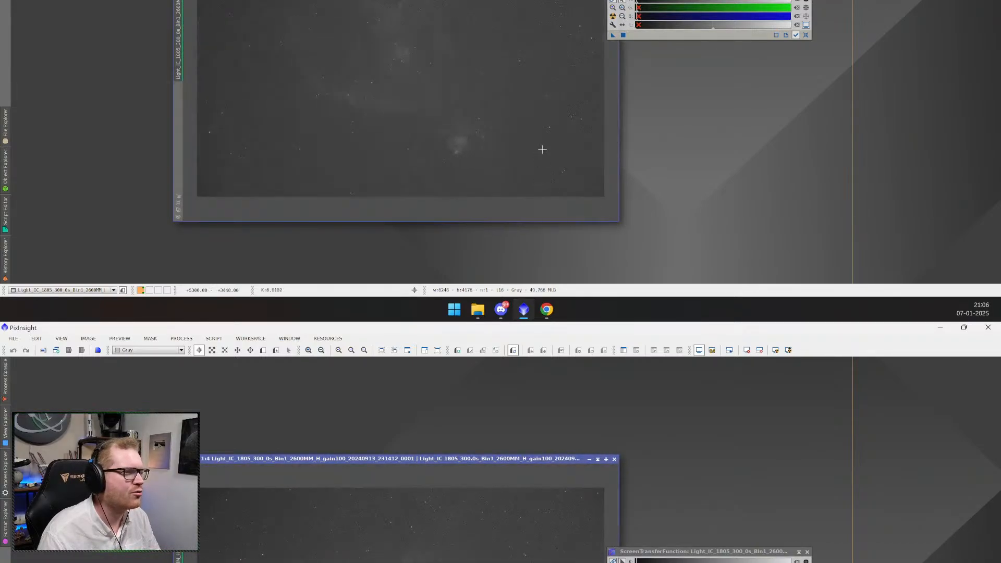
pyautogui.moveTo(518, 458); pyautogui.dragTo(492, 452)
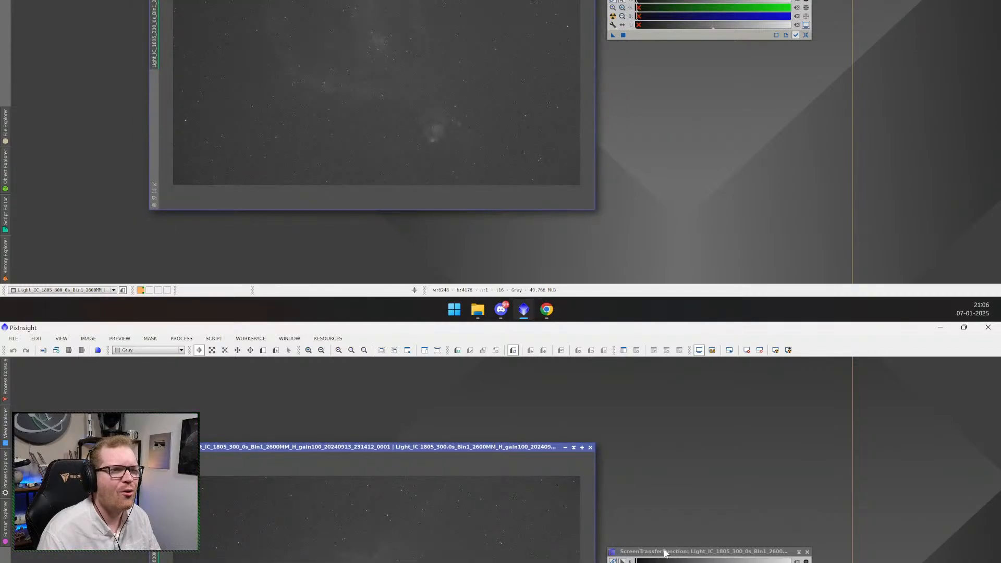
pyautogui.moveTo(663, 551); pyautogui.dragTo(687, 533)
pyautogui.click(478, 448)
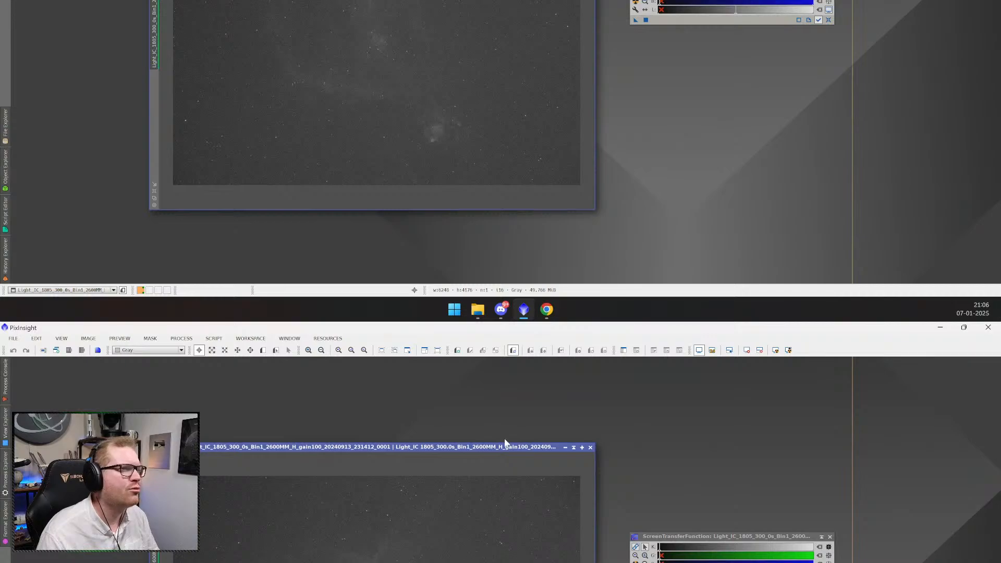
pyautogui.moveTo(658, 536); pyautogui.dragTo(661, 530)
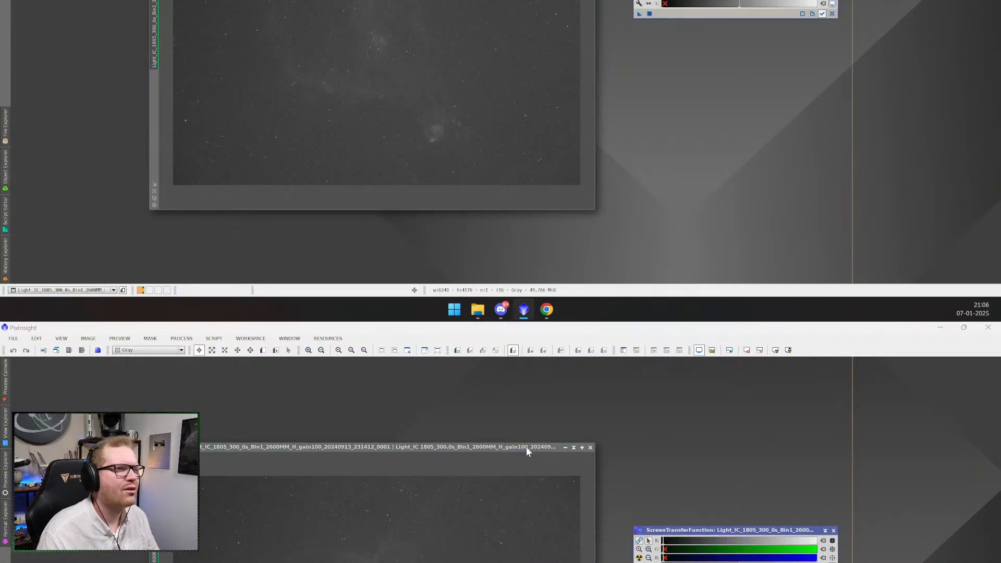
pyautogui.click(527, 447)
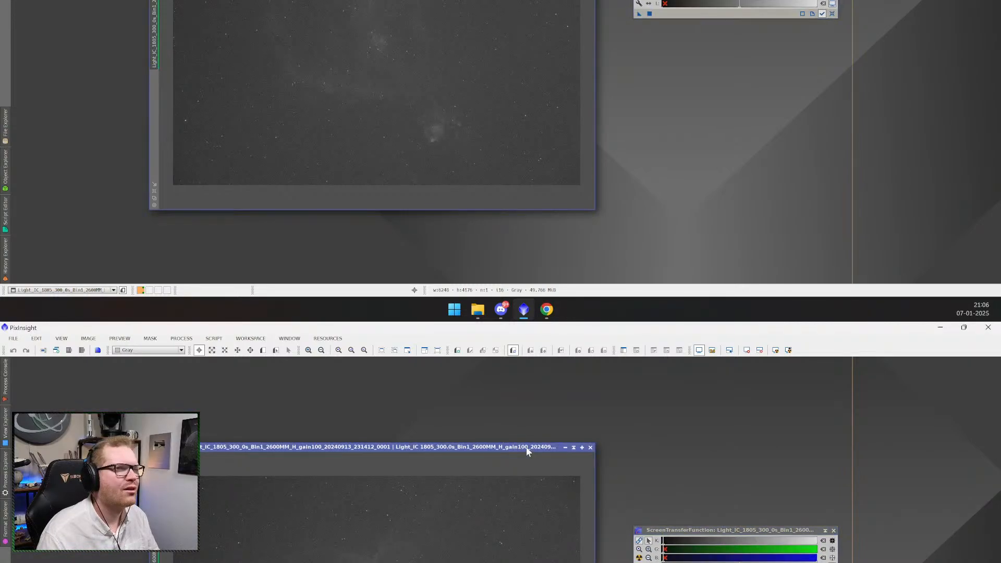
# - Compare the boosted and standard auto stretches on the light frame, ending with the standard auto stretch
pyautogui.click(788, 351)
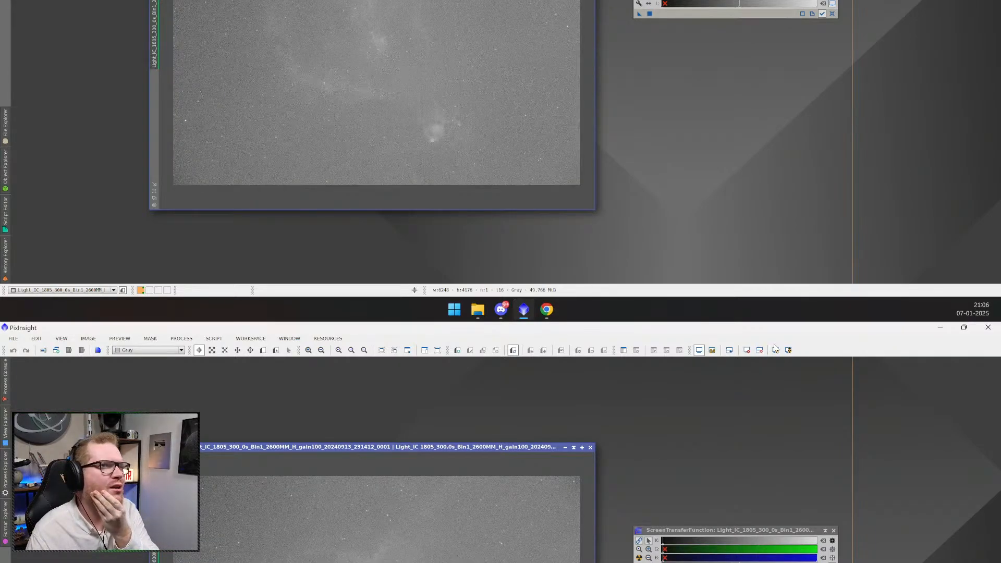
pyautogui.click(776, 350)
pyautogui.click(788, 351)
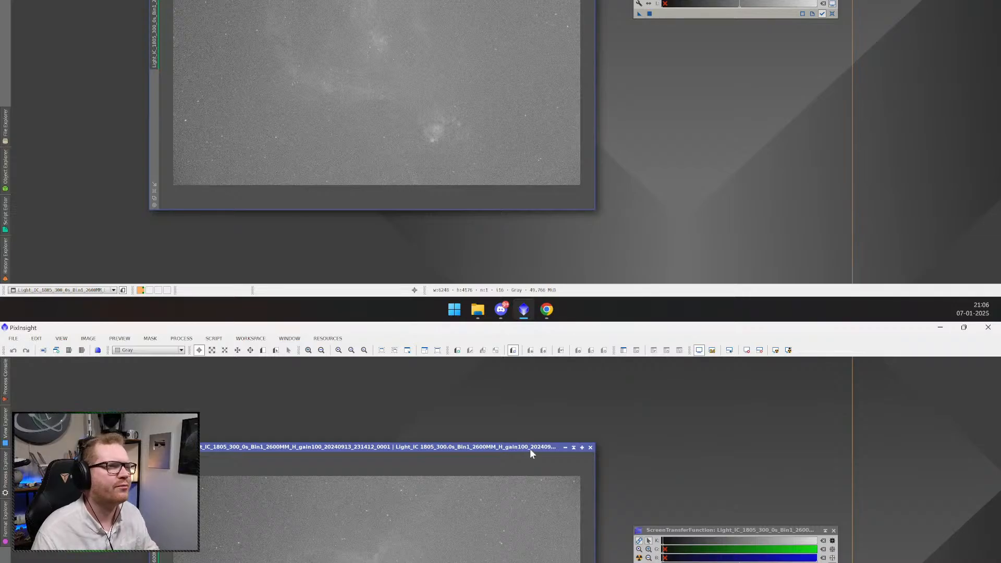
pyautogui.moveTo(530, 448); pyautogui.dragTo(535, 441)
pyautogui.click(640, 558)
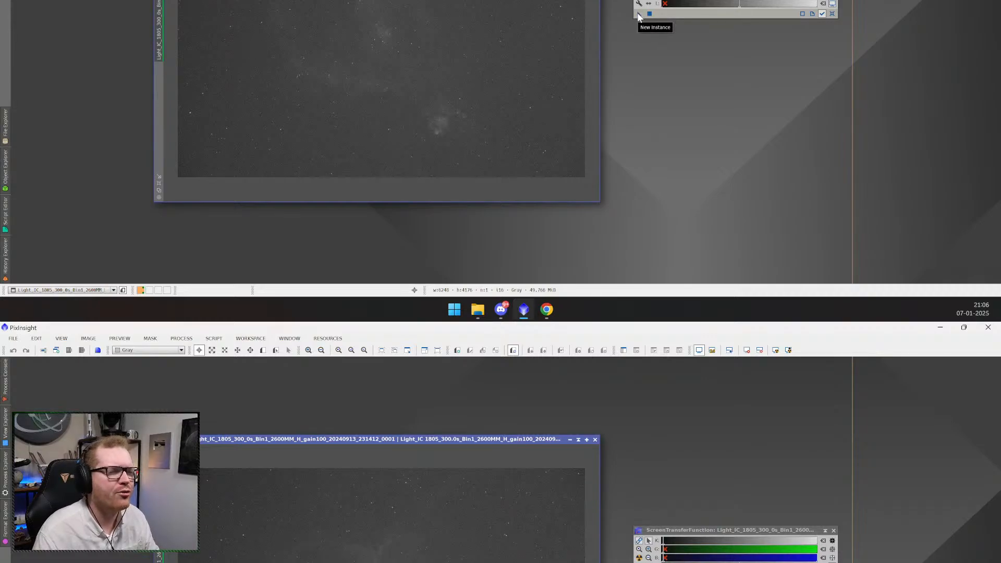
# - Create a process icon of the current ScreenTransferFunction instance on the empty workspace, and reopen the closed tool from that icon
pyautogui.moveTo(639, 16); pyautogui.dragTo(684, 92)
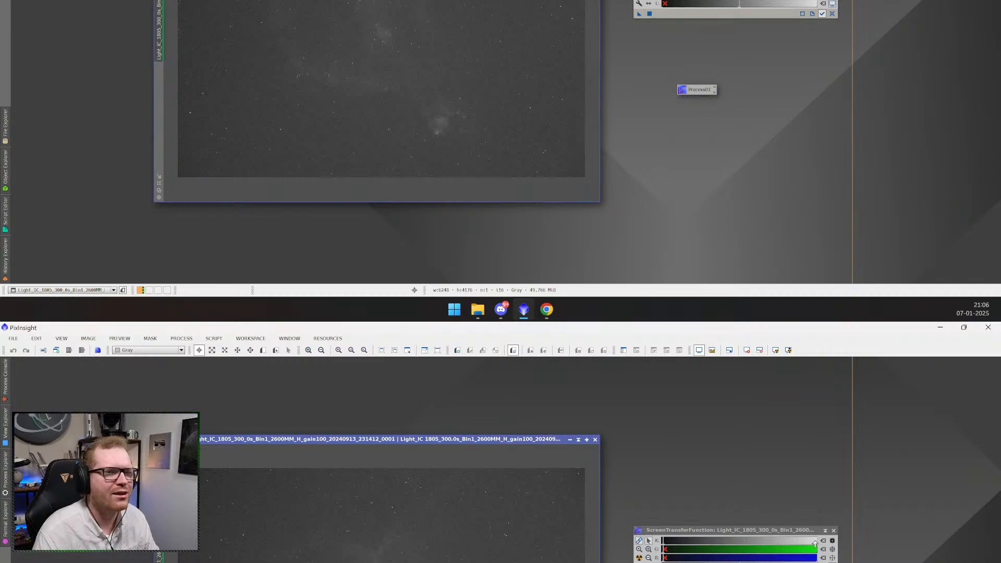
pyautogui.click(834, 531)
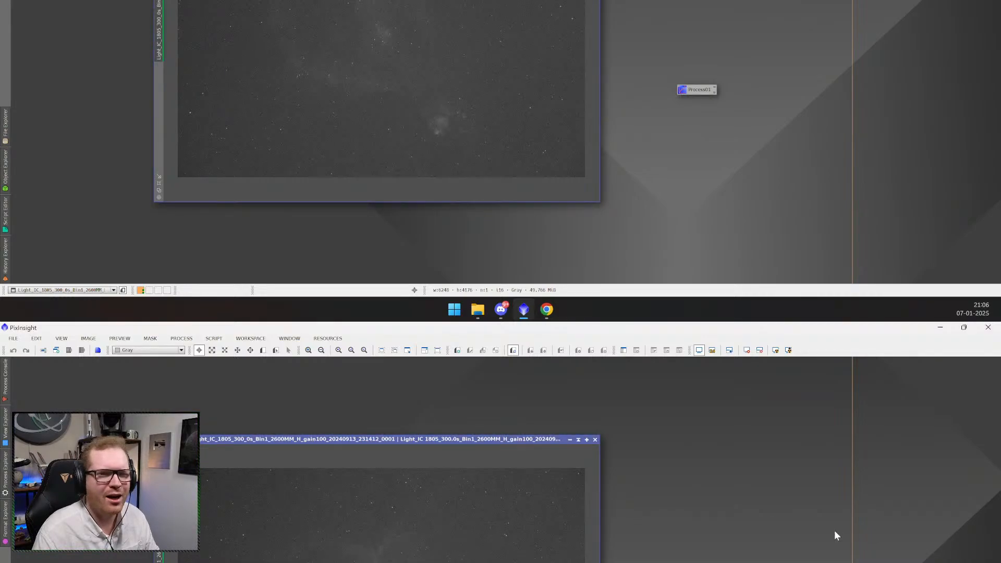
pyautogui.doubleClick(699, 89)
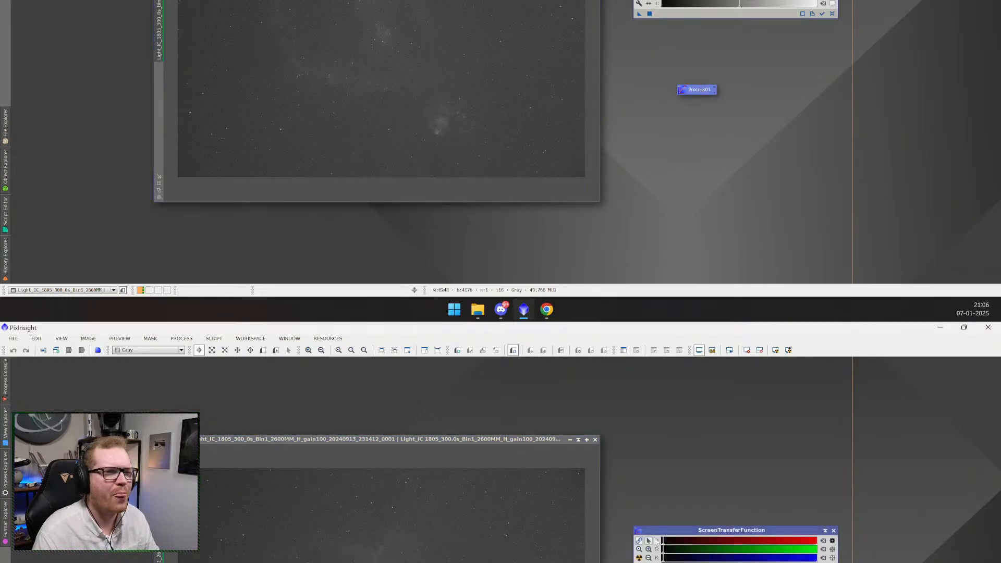
pyautogui.rightClick(693, 88)
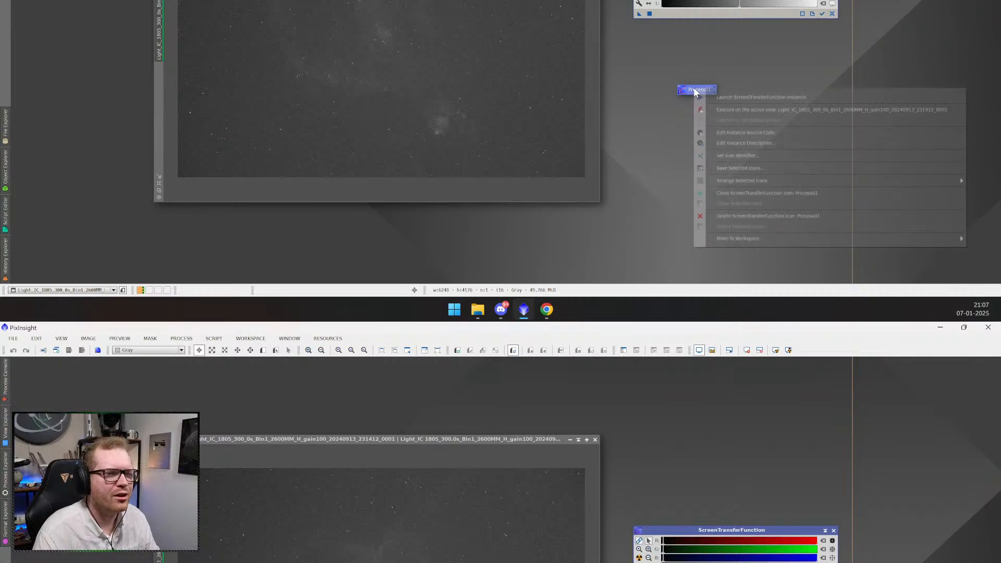
pyautogui.click(703, 82)
pyautogui.click(704, 89)
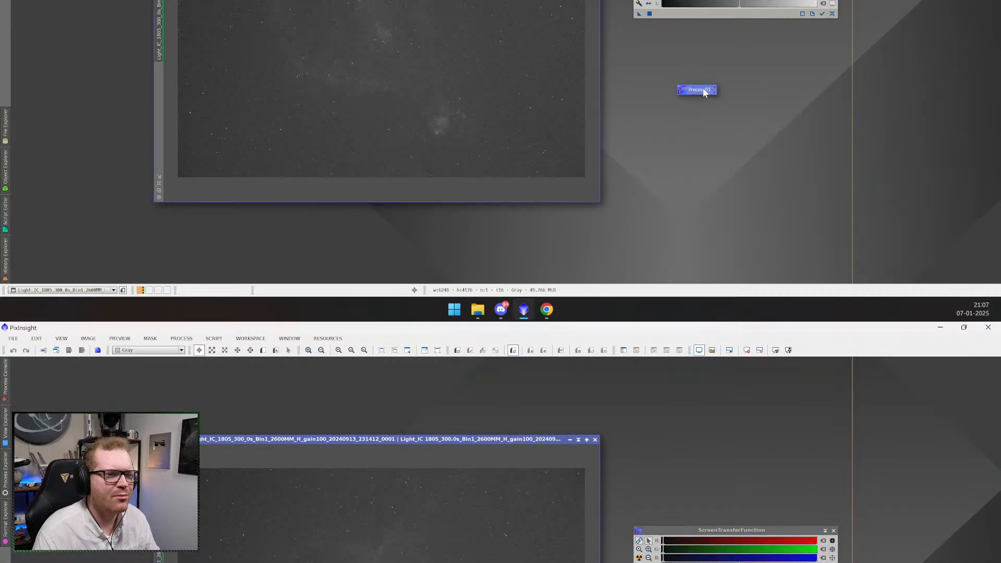
pyautogui.rightClick(704, 90)
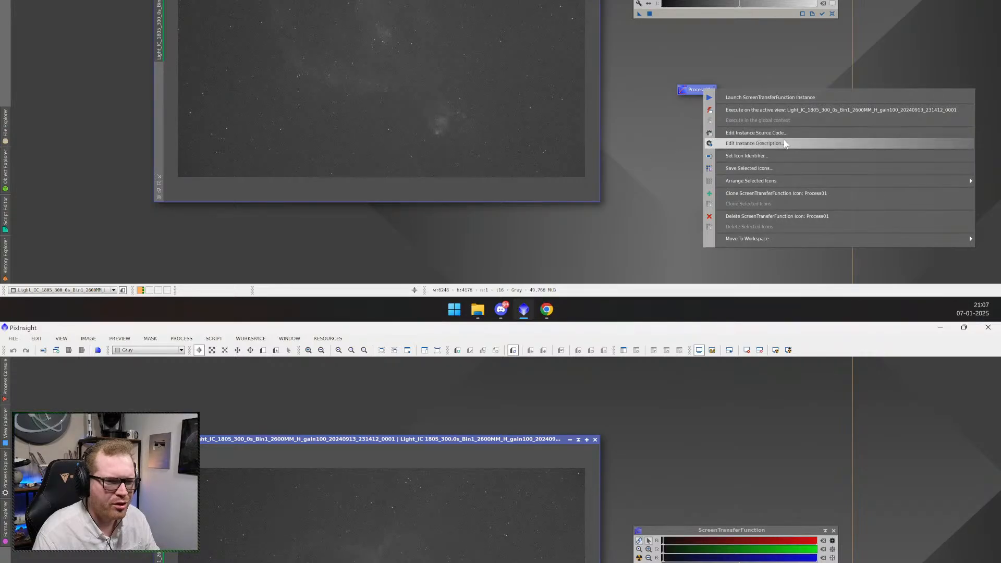
pyautogui.click(785, 143)
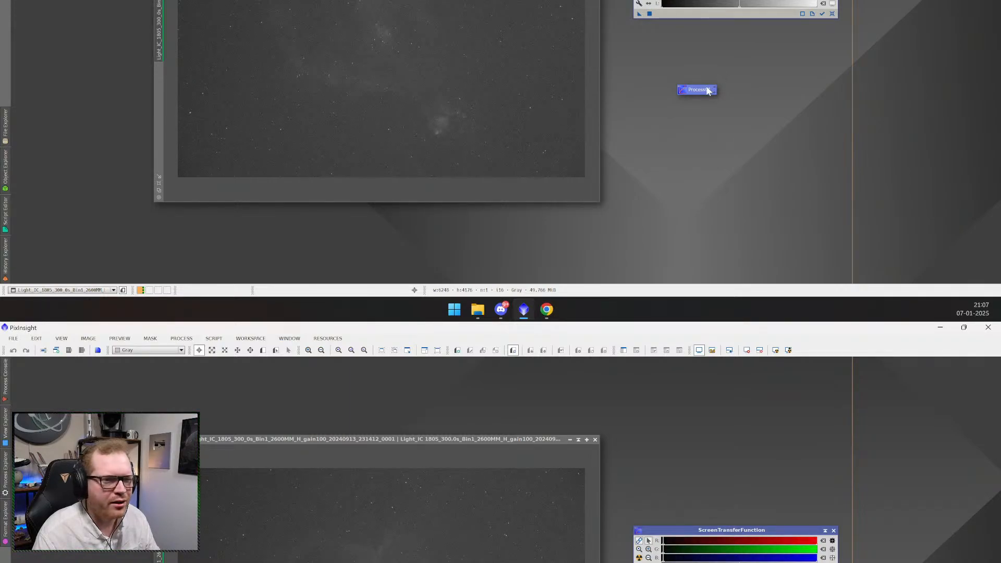
# - Set the new process icon's identifier to ScreenTransfereFunction
pyautogui.rightClick(706, 89)
pyautogui.click(766, 155)
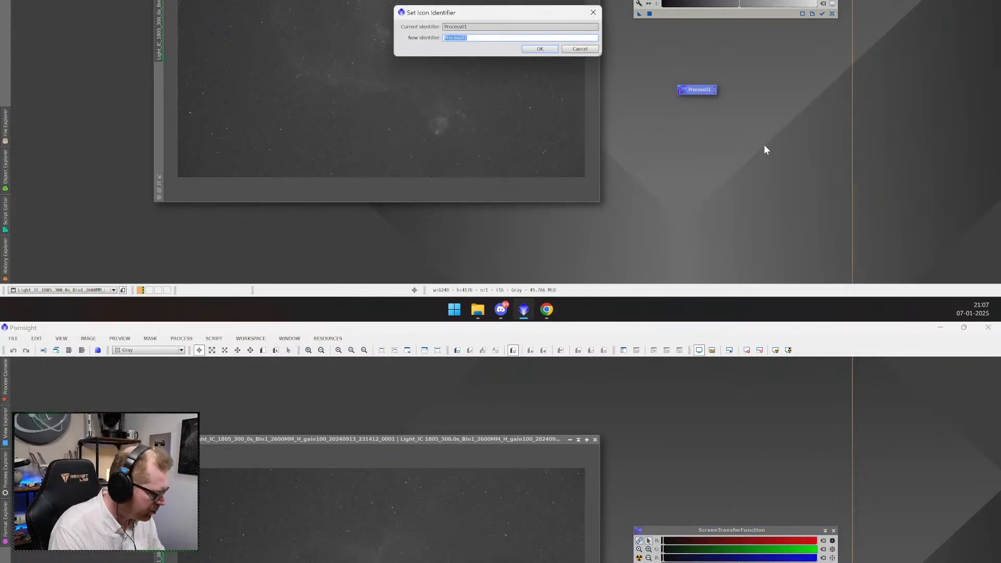
pyautogui.write('ScreenTransfere')
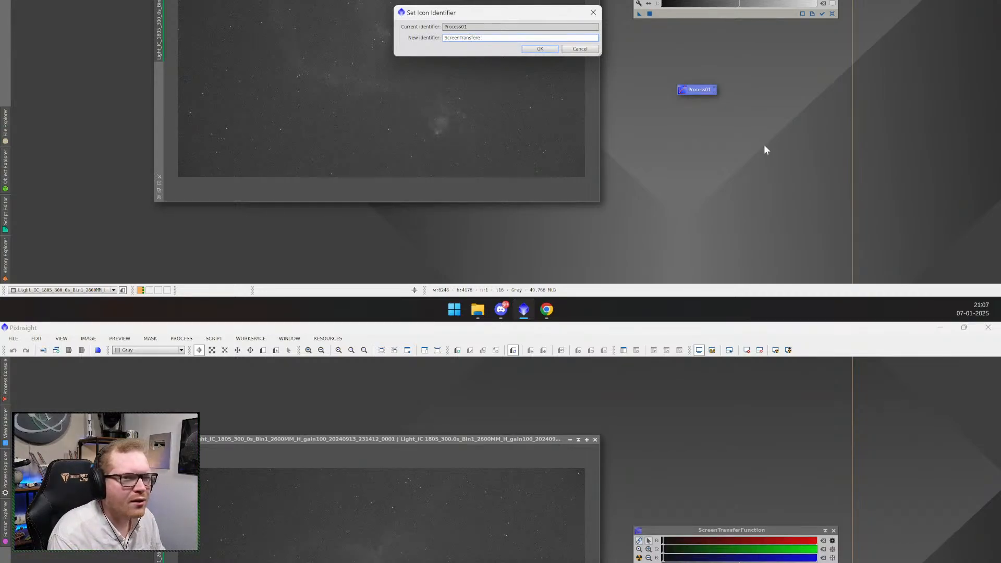
pyautogui.write('Function')
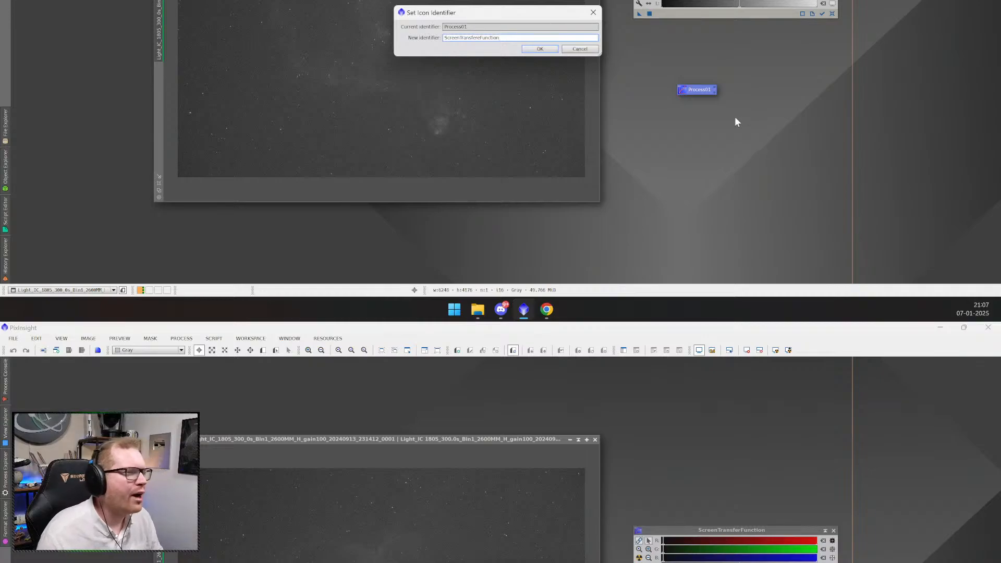
pyautogui.press('Return')
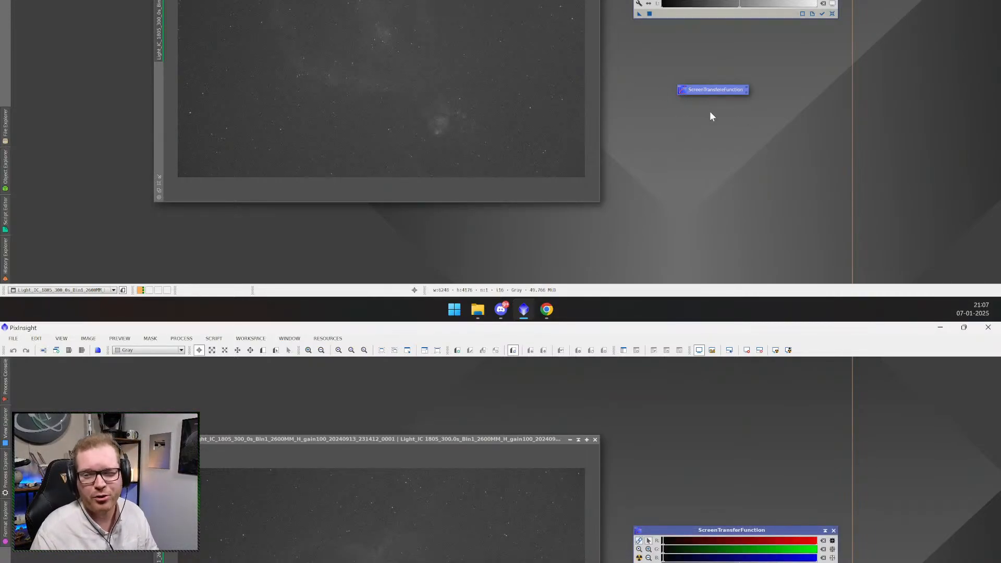
# - Move the ScreenTransfereFunction process icon into the empty upper corner of the workspace beyond the vertical guide line
pyautogui.click(710, 111)
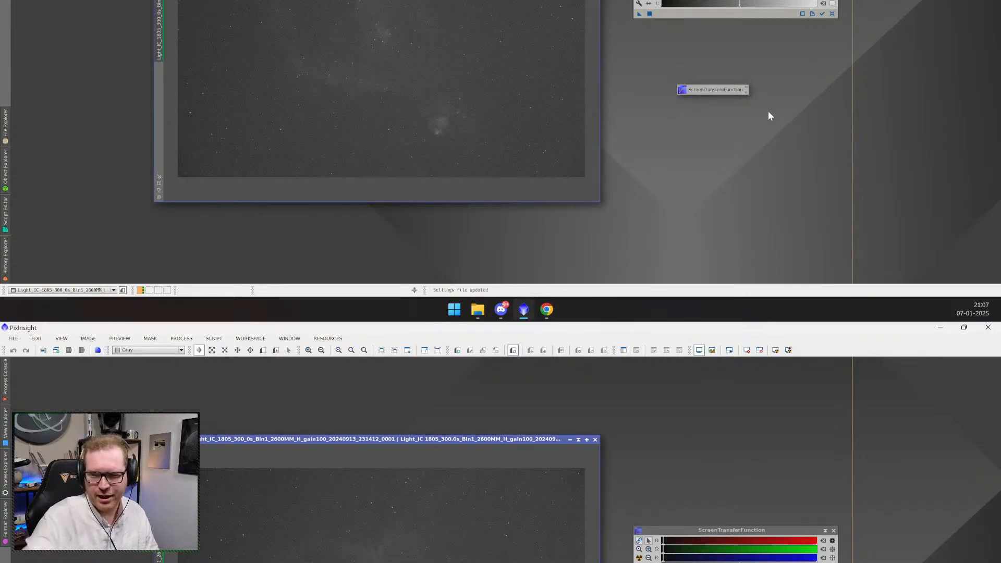
pyautogui.moveTo(708, 88)
pyautogui.mouseDown()
pyautogui.moveTo(719, 73)
pyautogui.moveTo(712, 101)
pyautogui.mouseUp()
pyautogui.click(713, 93)
pyautogui.click(719, 73)
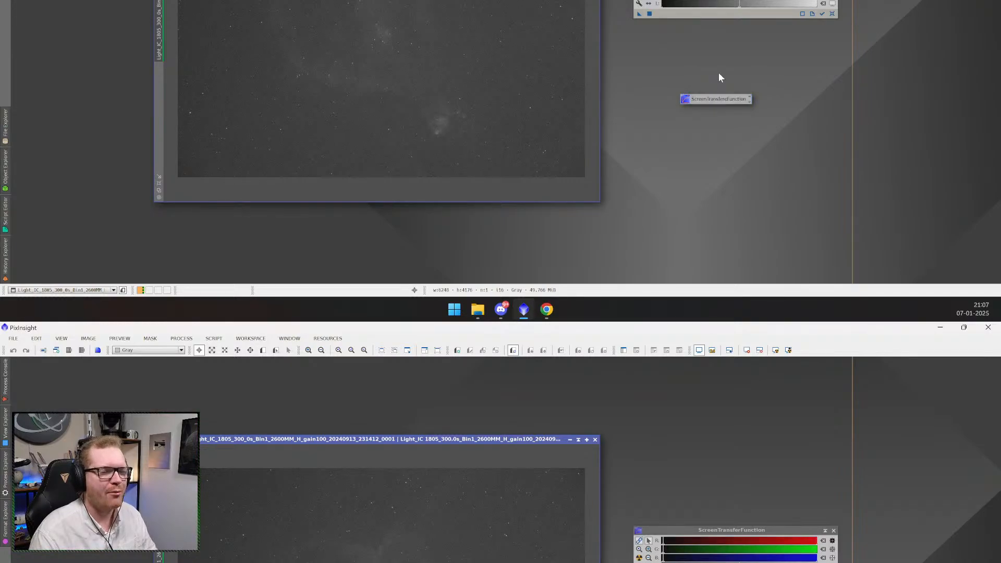
pyautogui.moveTo(725, 101); pyautogui.dragTo(737, 68)
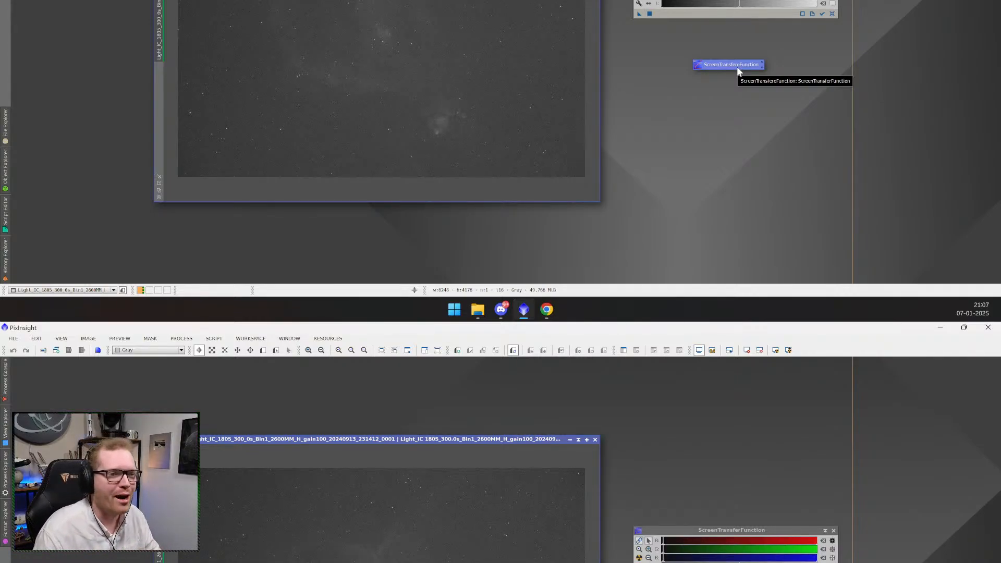
pyautogui.click(182, 338)
pyautogui.moveTo(290, 338)
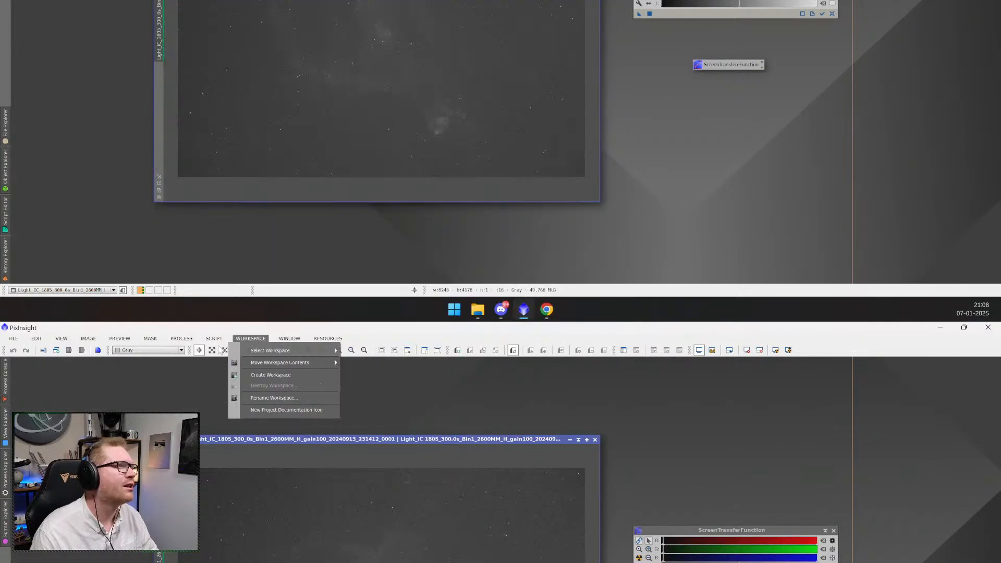
pyautogui.moveTo(180, 339)
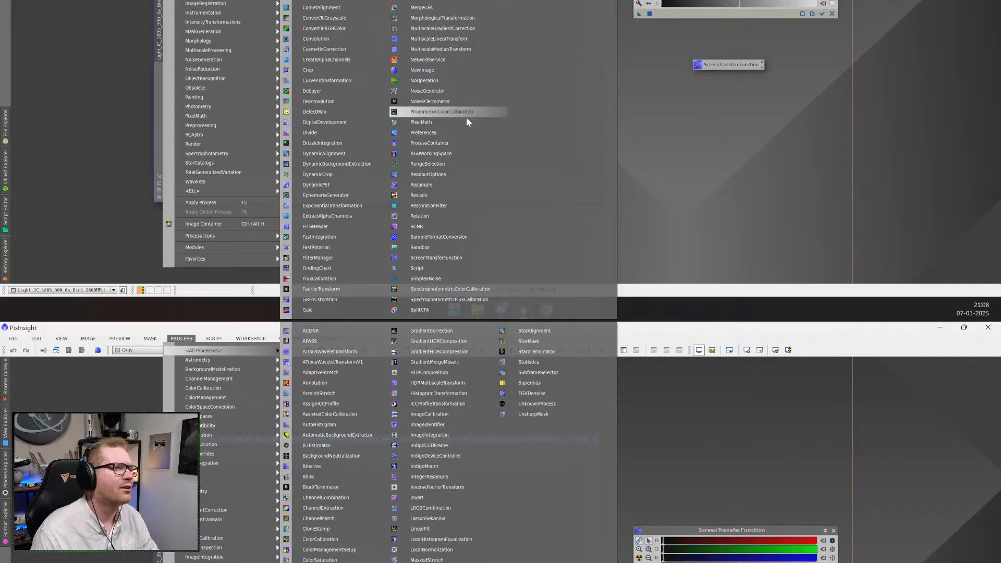
pyautogui.click(746, 133)
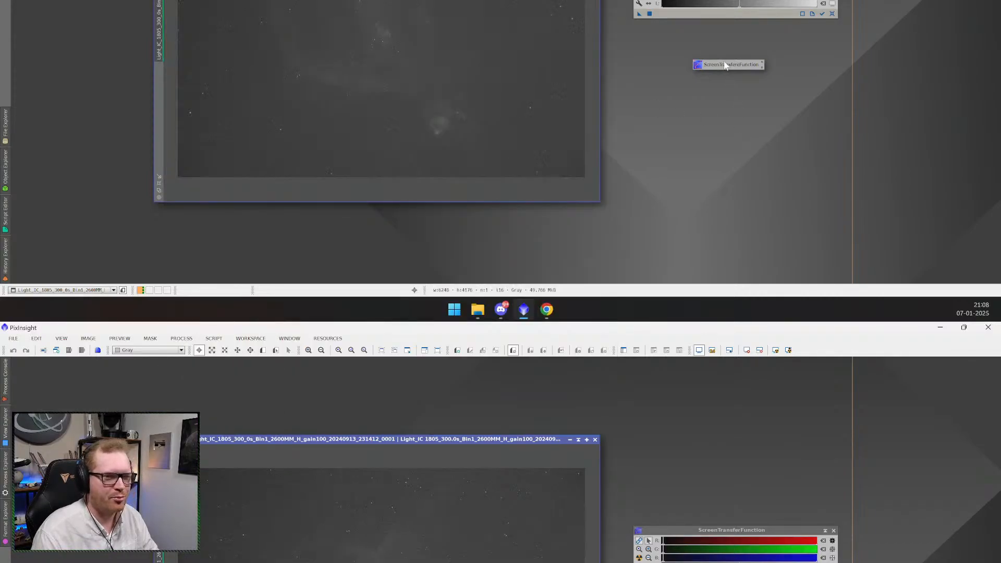
pyautogui.moveTo(728, 64); pyautogui.dragTo(894, 388)
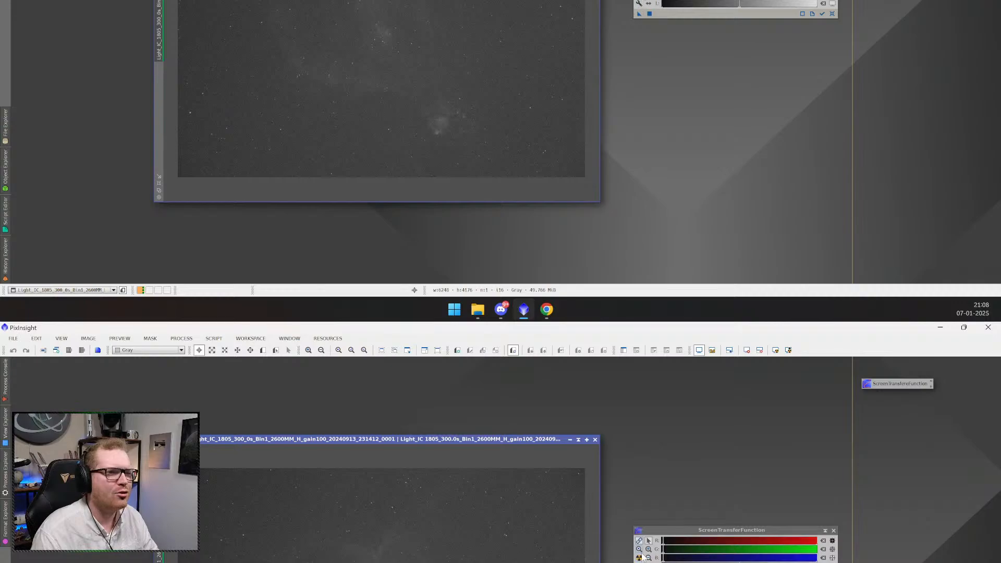
# - Make ScreenTransferFunction track the light frame's view, and reposition and widen the light frame's window
pyautogui.click(639, 11)
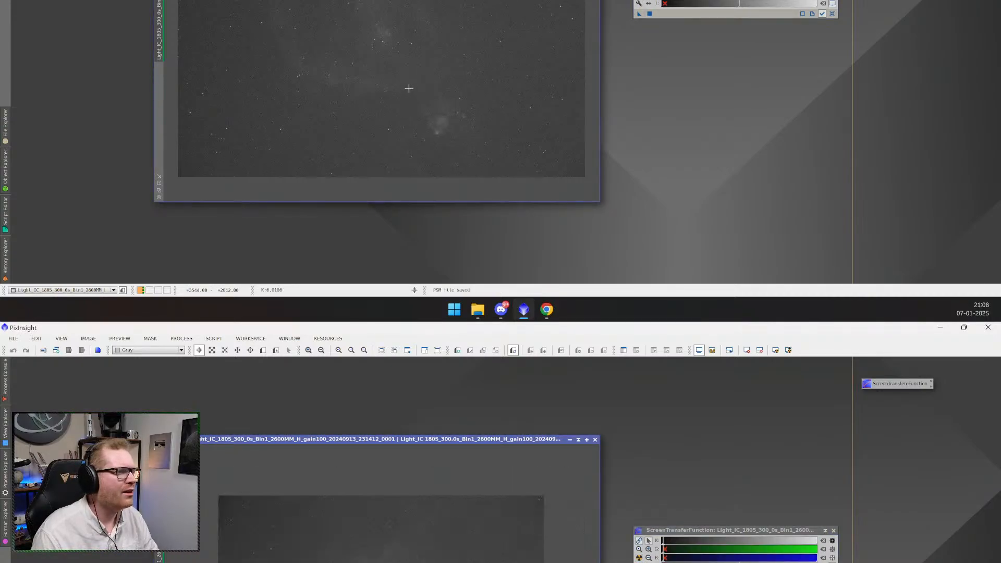
pyautogui.scroll(3, 412, 106)
pyautogui.scroll(-4, 405, 71)
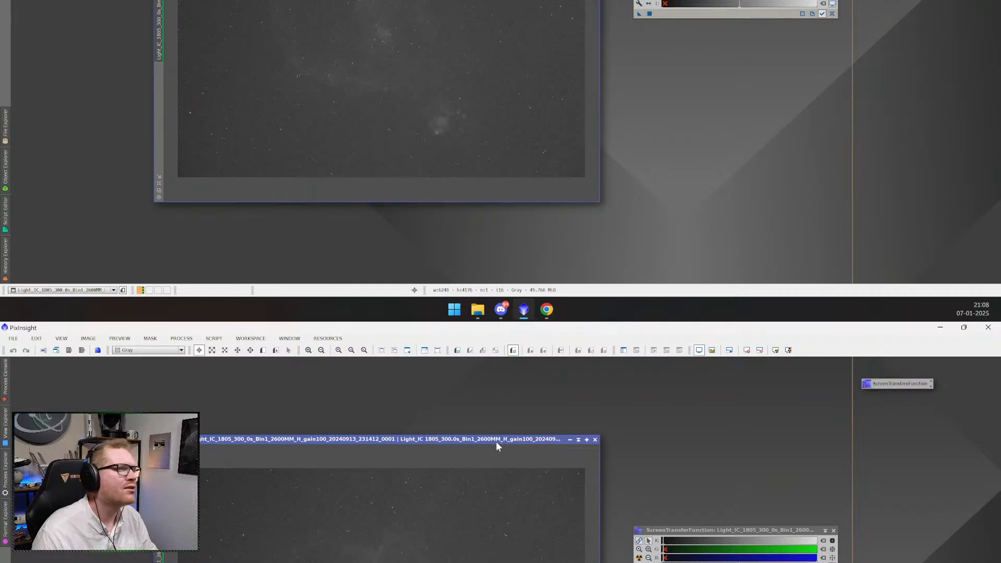
pyautogui.moveTo(503, 437); pyautogui.dragTo(479, 419)
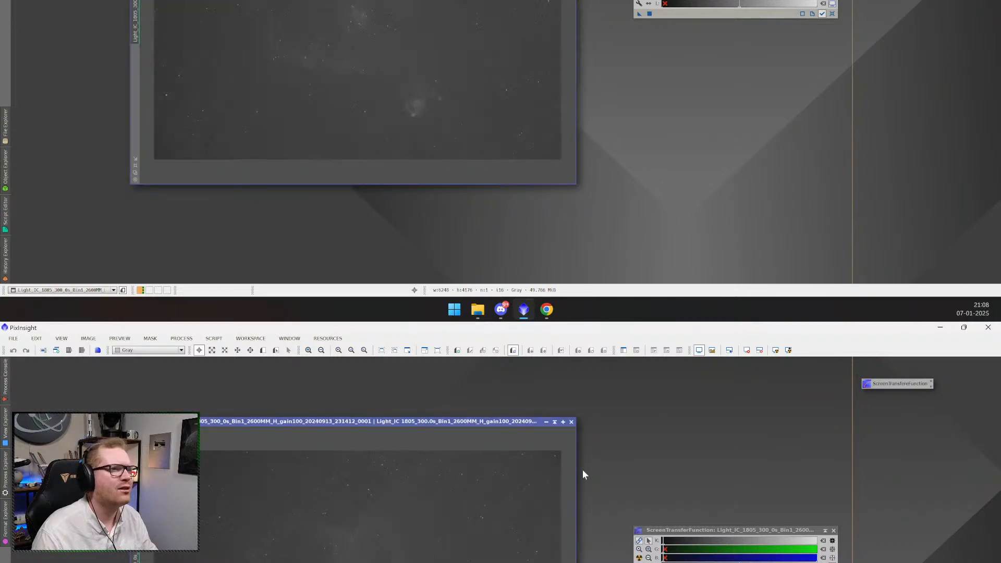
pyautogui.moveTo(576, 475); pyautogui.dragTo(670, 475)
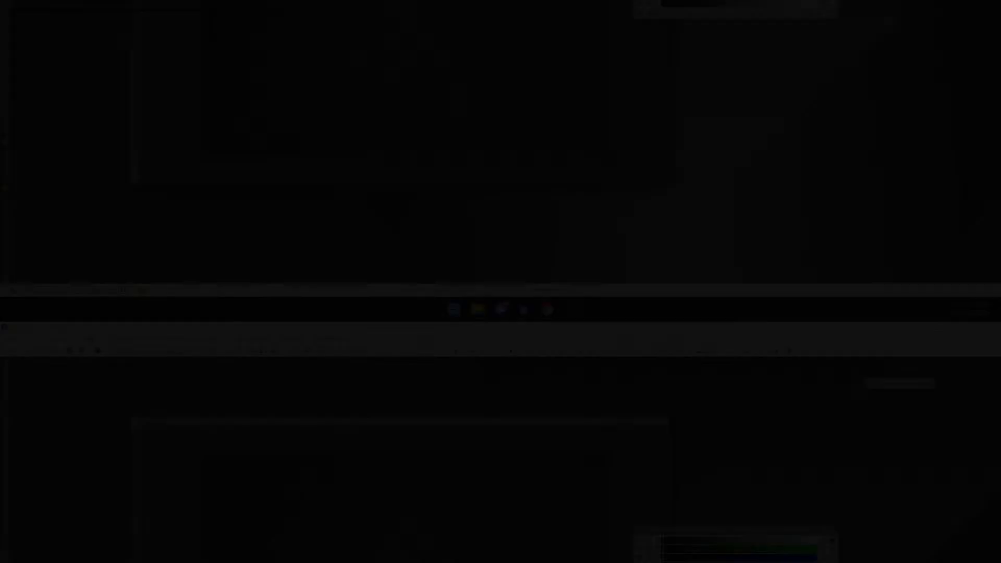
pyautogui.hotkey('alt', 'Tab')
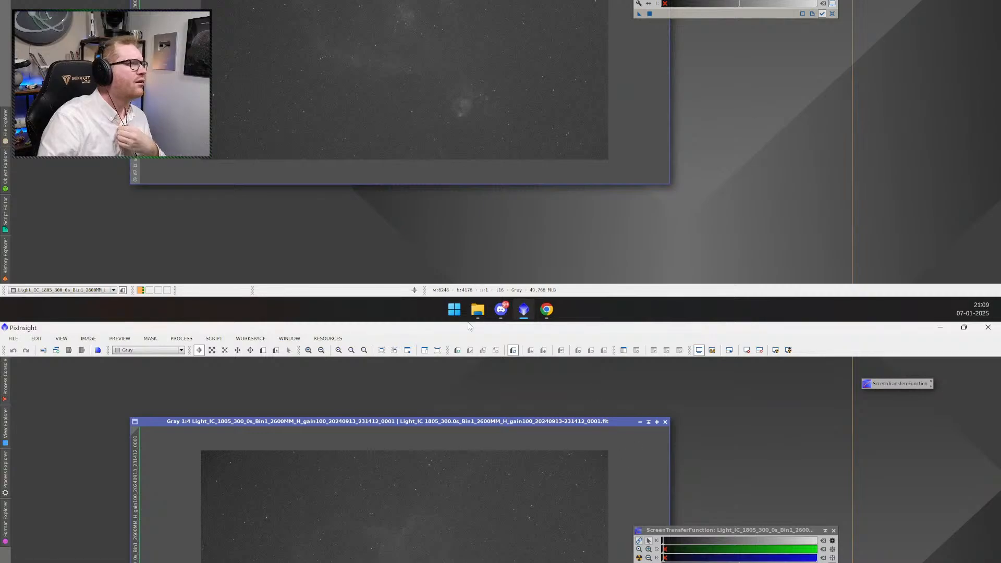
pyautogui.hotkey('alt', 'Tab')
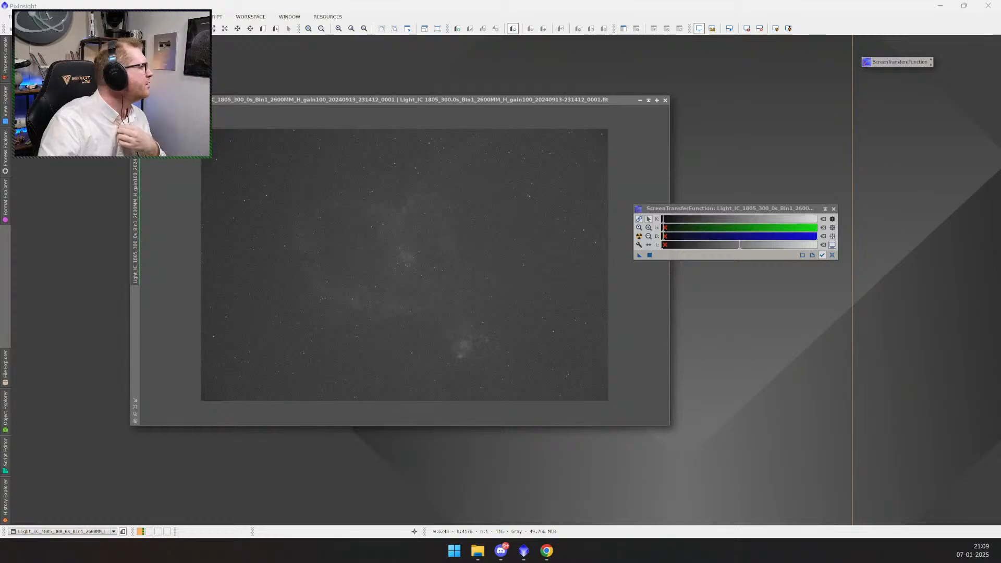
pyautogui.hotkey('alt', 'Tab')
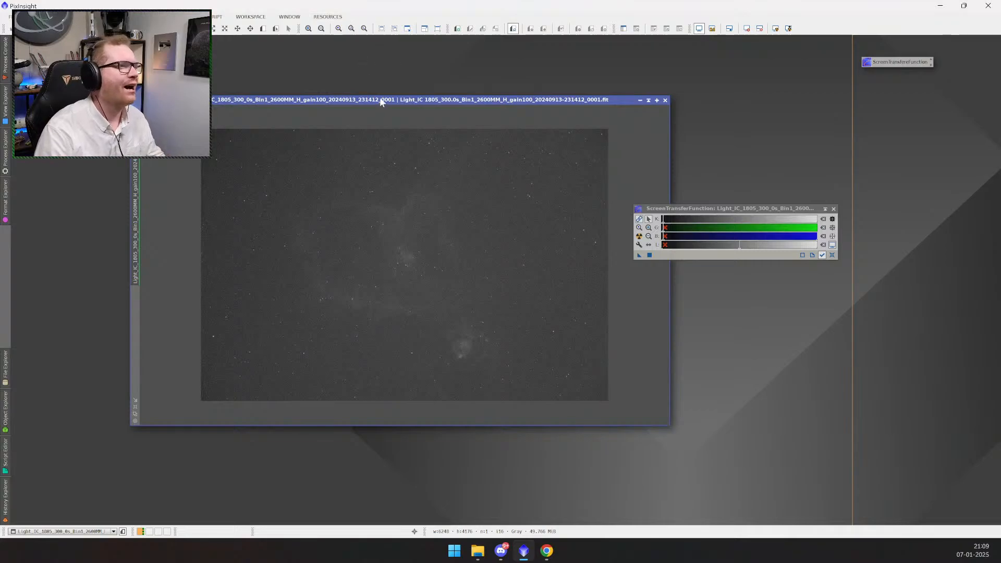
# - Separate the light frame's window from the ScreenTransferFunction window, and close ScreenTransferFunction
pyautogui.moveTo(384, 98); pyautogui.dragTo(487, 125)
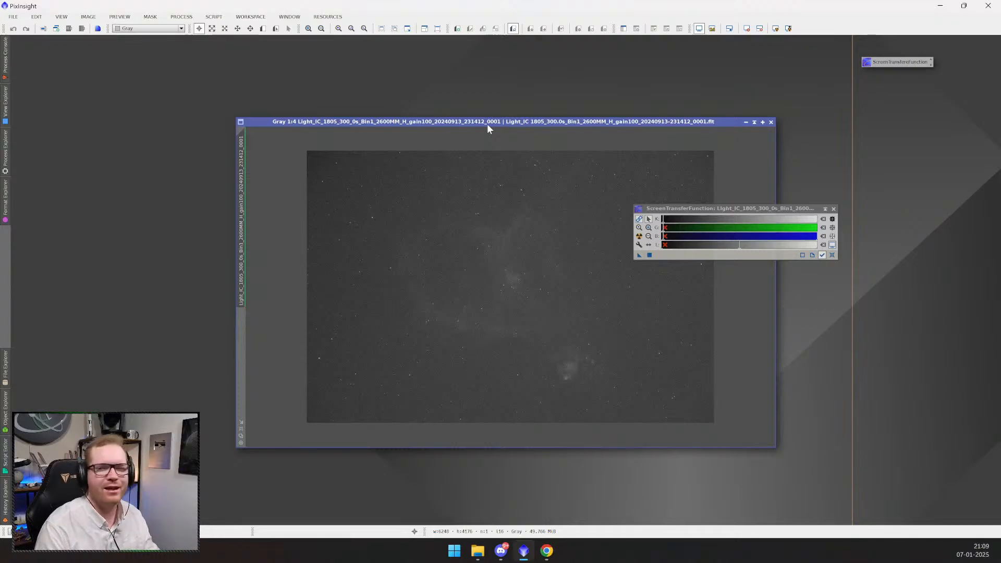
pyautogui.moveTo(530, 118); pyautogui.dragTo(495, 121)
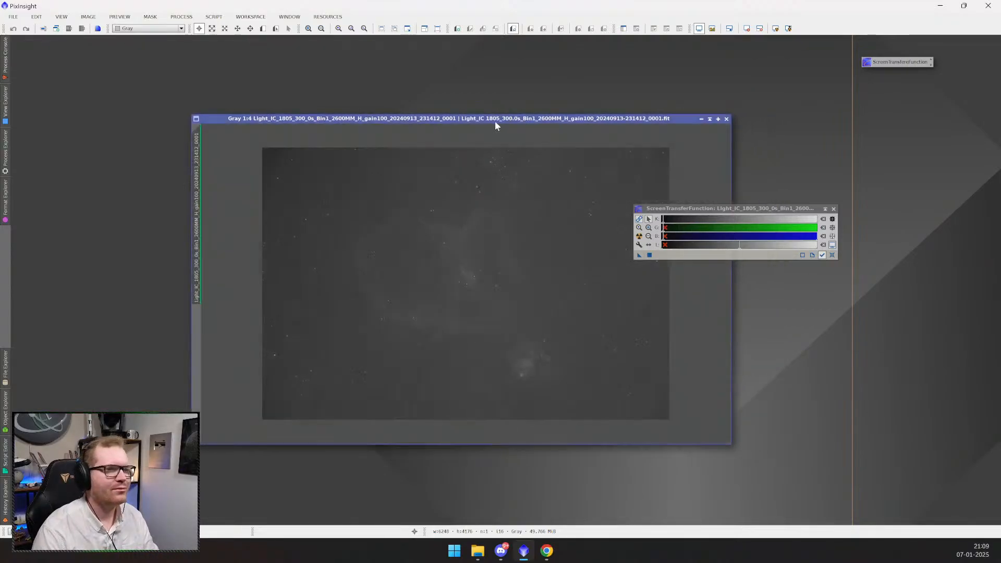
pyautogui.moveTo(750, 208); pyautogui.dragTo(849, 201)
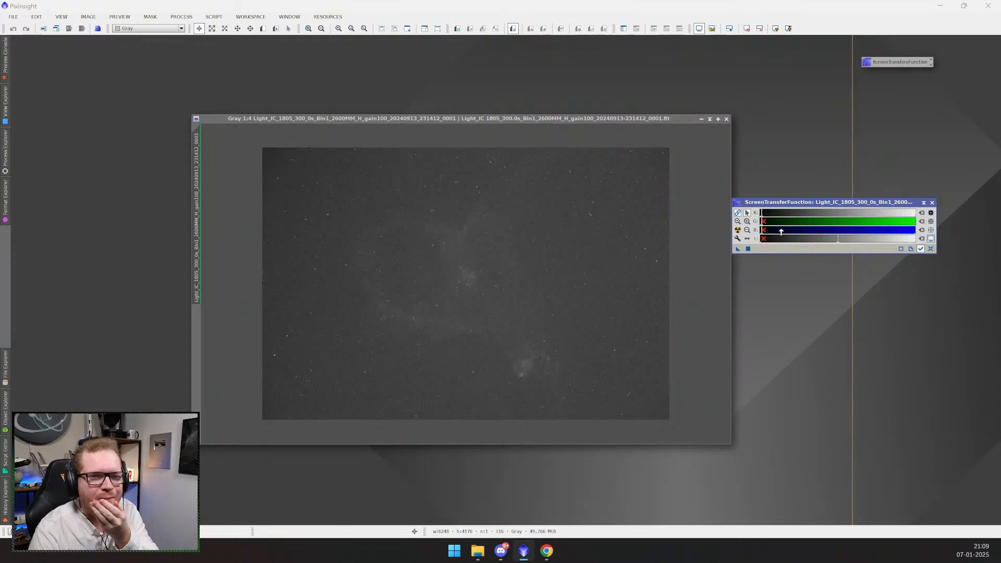
pyautogui.click(933, 202)
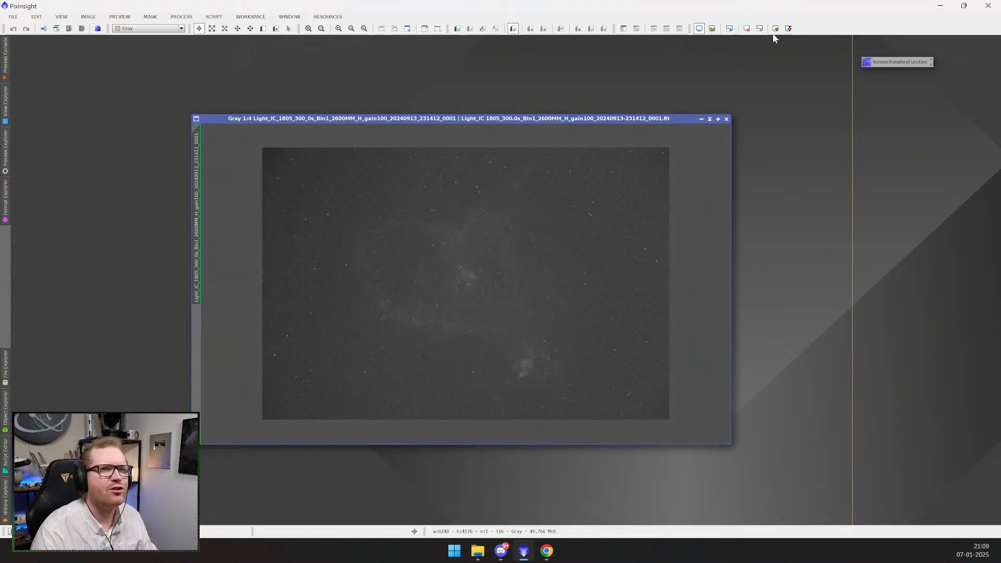
# - Apply the boosted auto stretch to the light frame, and return it to the standard auto stretch
pyautogui.click(788, 28)
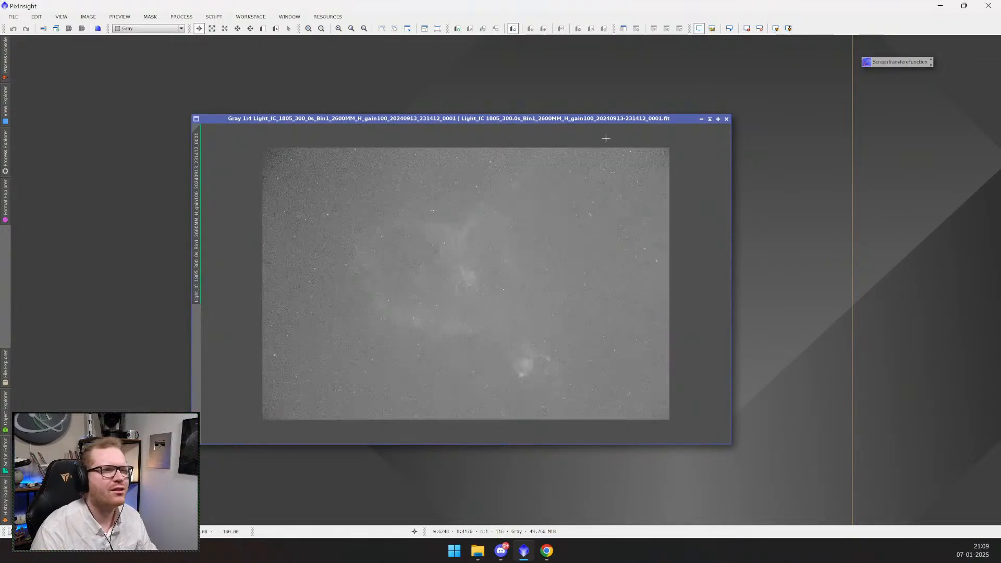
pyautogui.moveTo(591, 120); pyautogui.dragTo(579, 119)
pyautogui.click(776, 29)
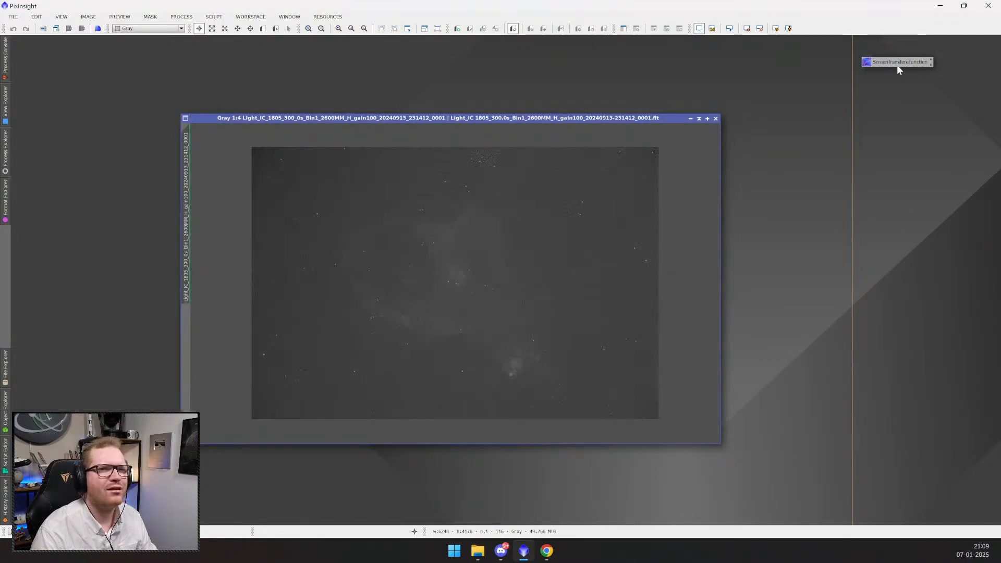
# - Shift the process icon slightly higher on the workspace and the light frame's window farther away from it
pyautogui.moveTo(897, 64); pyautogui.dragTo(897, 52)
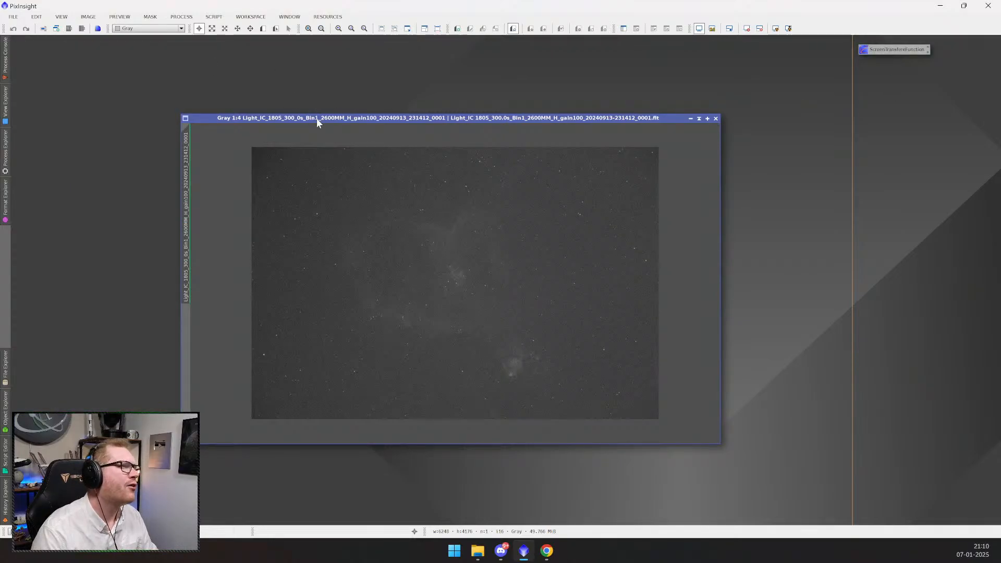
pyautogui.moveTo(318, 122); pyautogui.dragTo(262, 122)
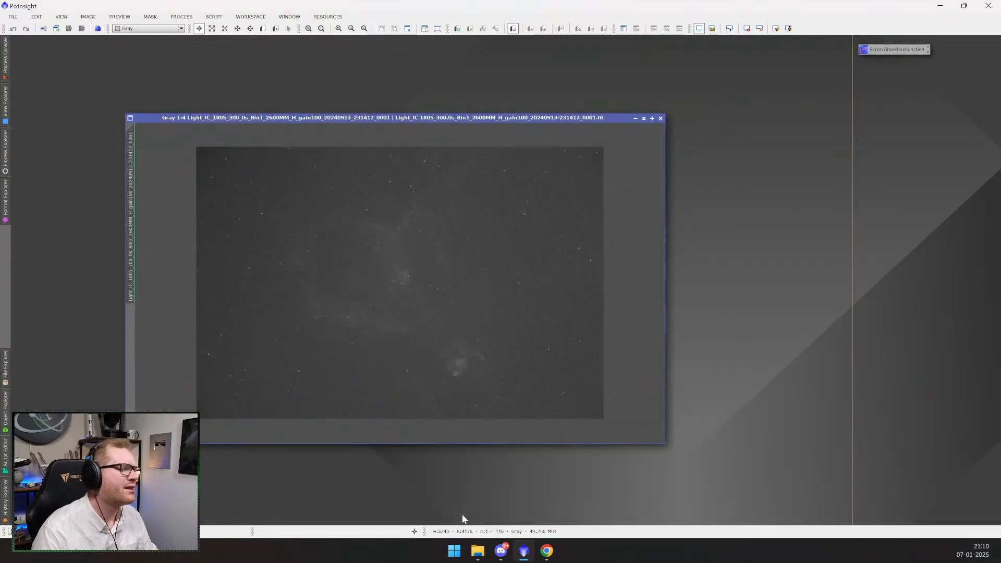
# - Switch to File Explorer and review the Biases, Darks, Flats and Lights folders in the Pixinsight recording folder
pyautogui.click(477, 551)
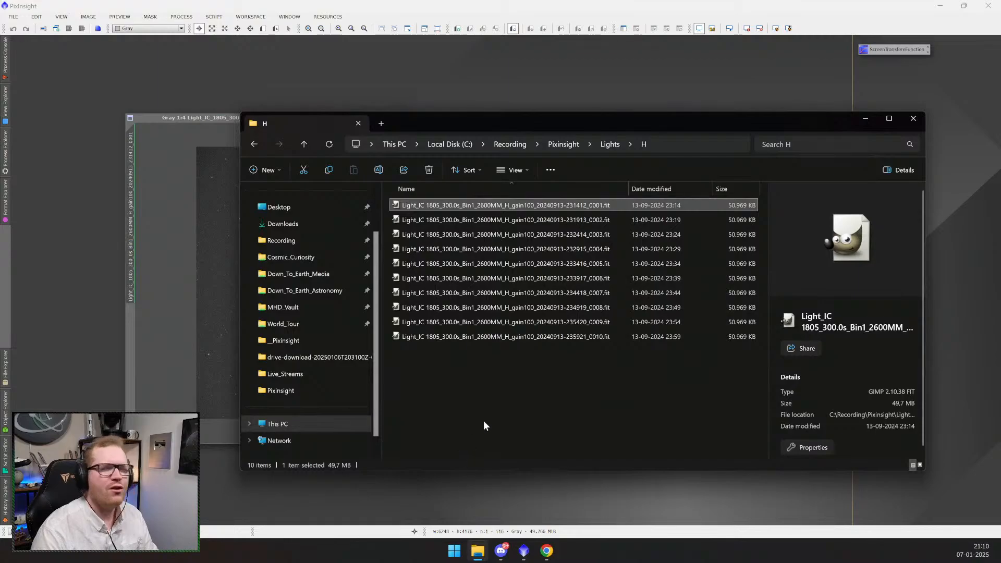
pyautogui.click(608, 144)
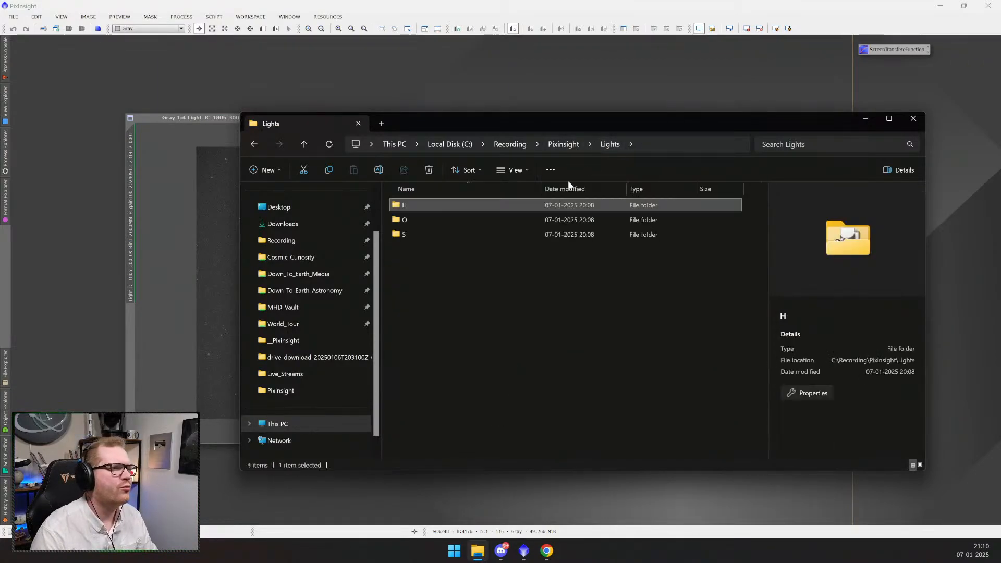
pyautogui.click(553, 145)
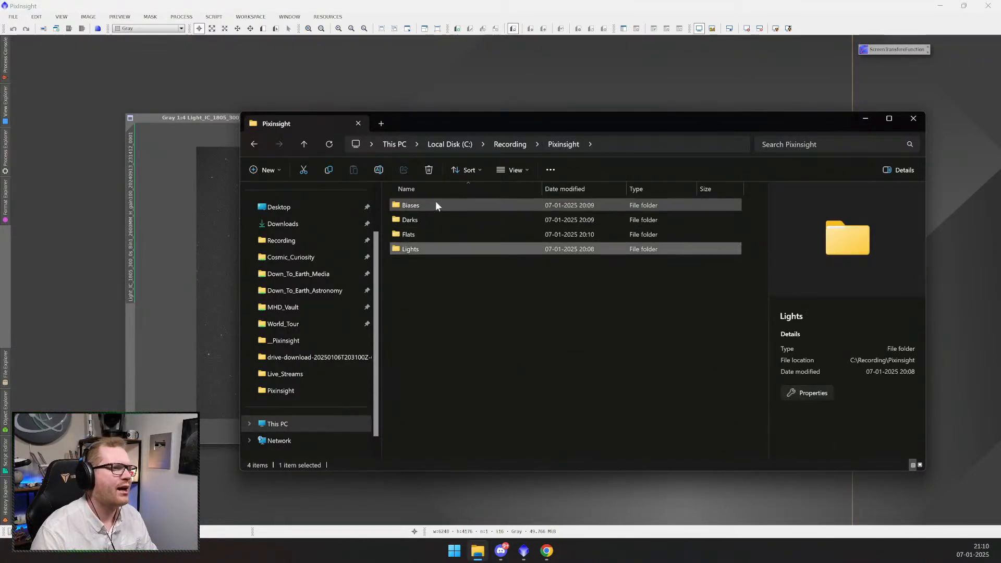
pyautogui.click(436, 205)
pyautogui.keyDown('shift'); pyautogui.click(433, 234); pyautogui.keyUp('shift')
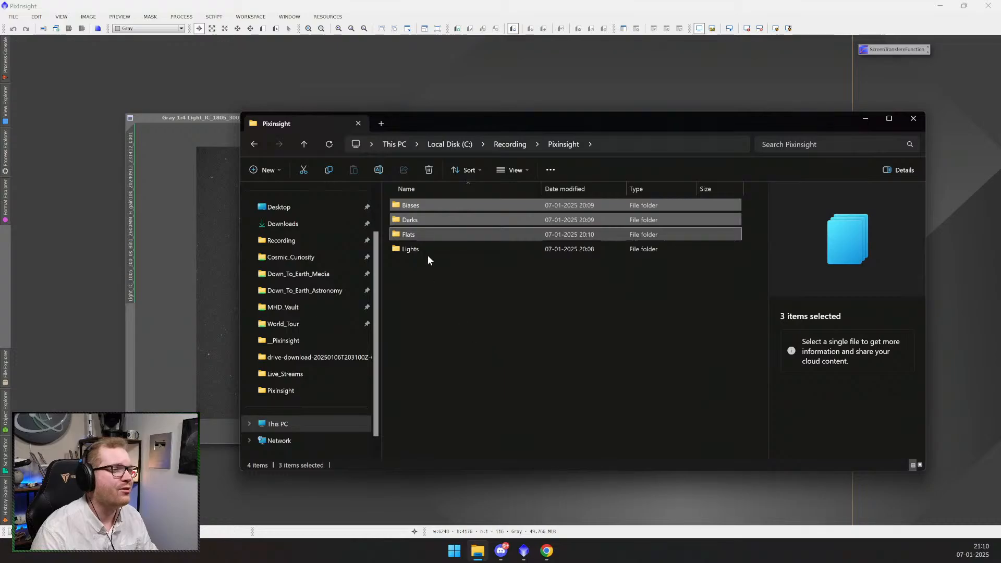
pyautogui.click(427, 257)
# - Return to PixInsight and launch the FastBatchPreprocessing script
pyautogui.click(225, 64)
pyautogui.click(222, 19)
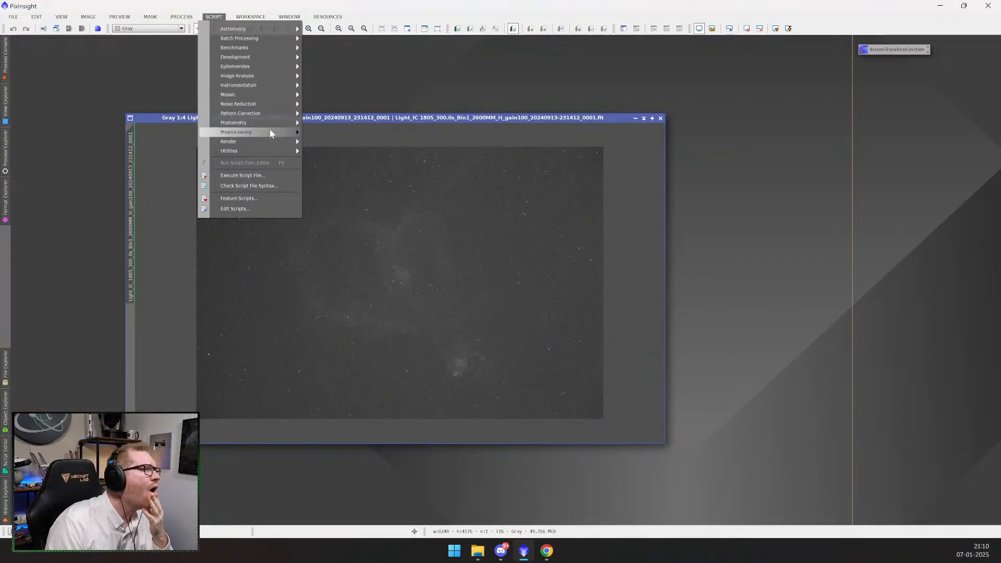
pyautogui.moveTo(271, 135)
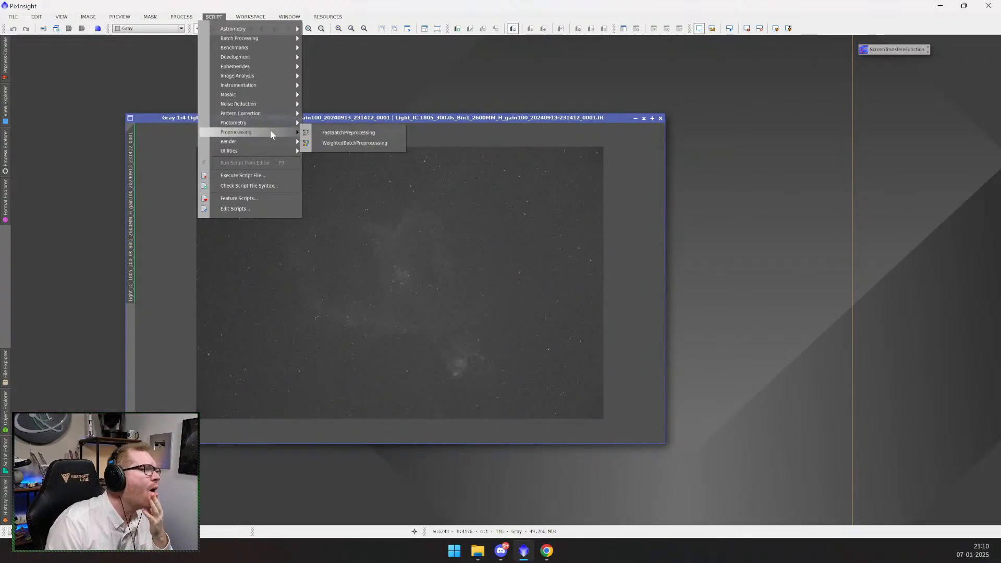
pyautogui.click(340, 130)
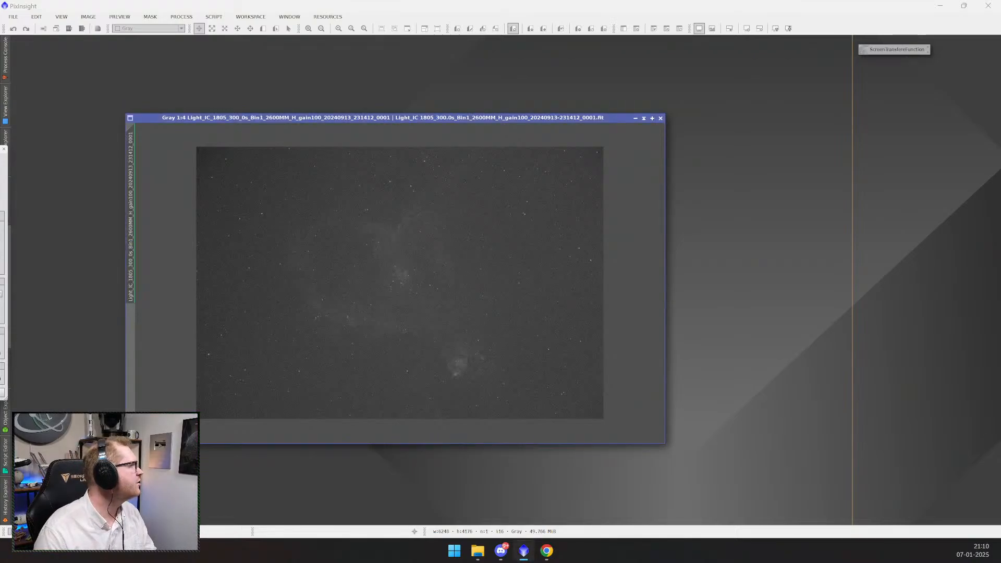
# - Move and resize the Fast Batch Preprocessing Script window to fit fully on screen, and show its bias frame list
pyautogui.moveTo(1, 150); pyautogui.dragTo(314, 101)
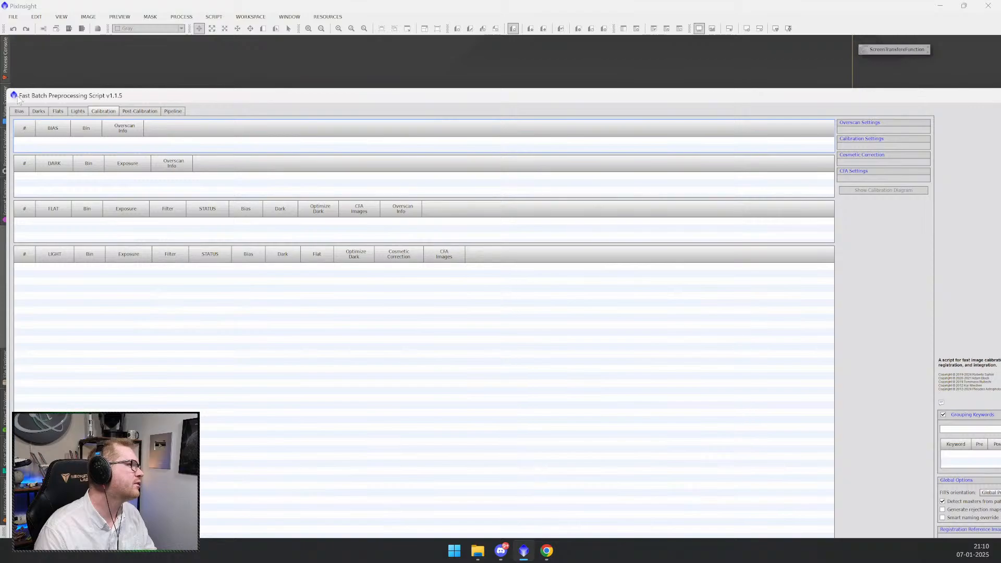
pyautogui.moveTo(17, 99); pyautogui.dragTo(13, 162)
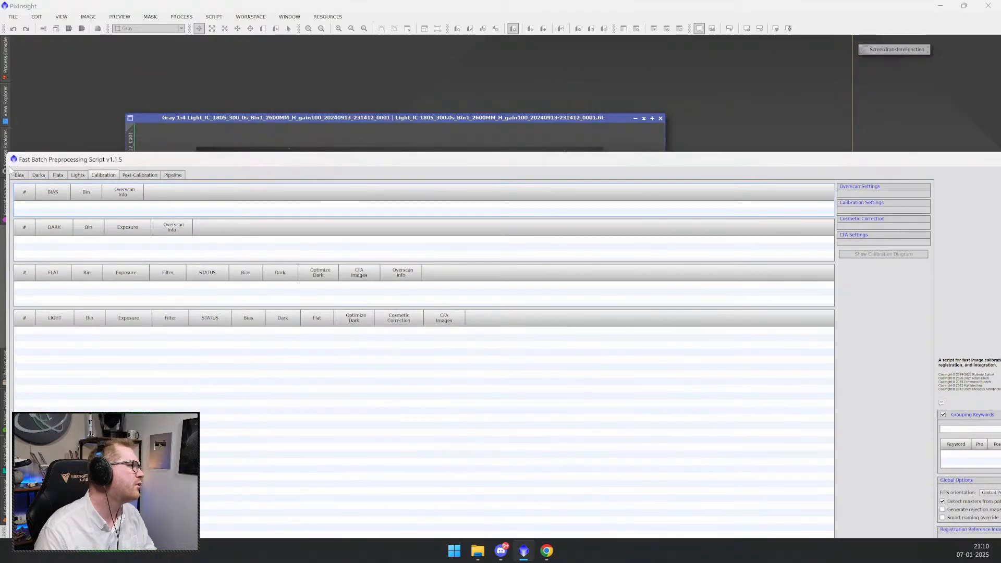
pyautogui.moveTo(188, 154); pyautogui.dragTo(410, 125)
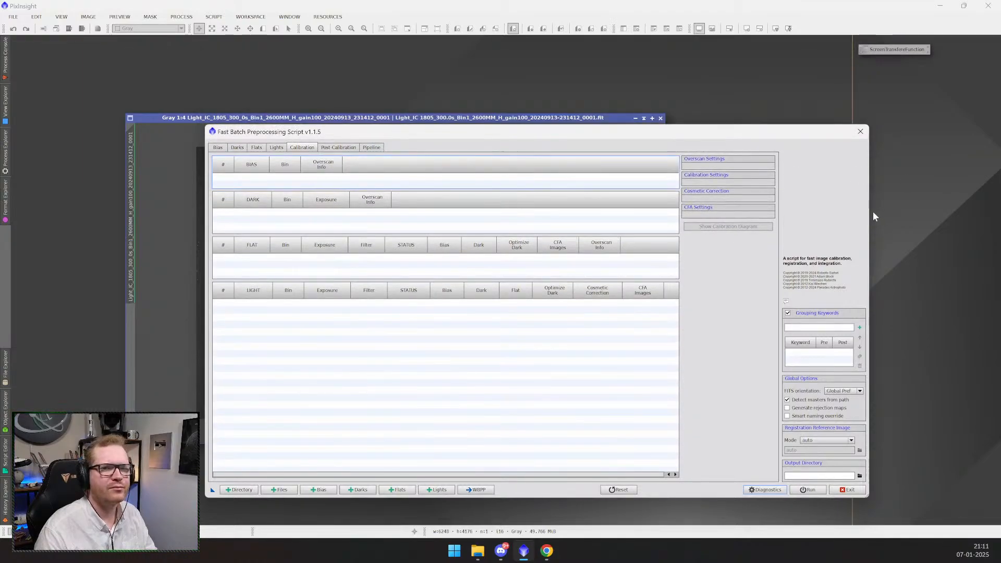
pyautogui.moveTo(870, 215); pyautogui.dragTo(790, 217)
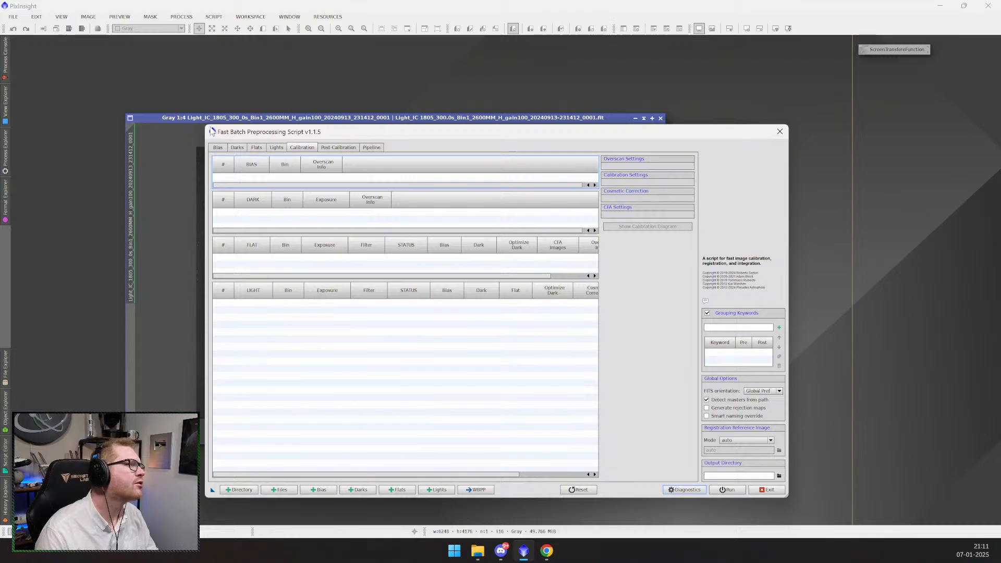
pyautogui.moveTo(209, 126); pyautogui.dragTo(209, 109)
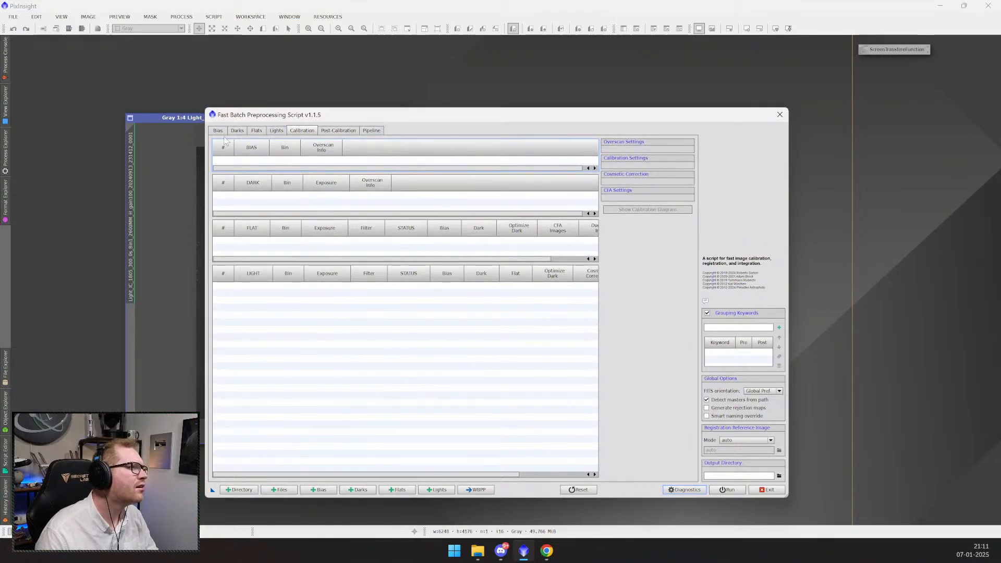
pyautogui.click(219, 131)
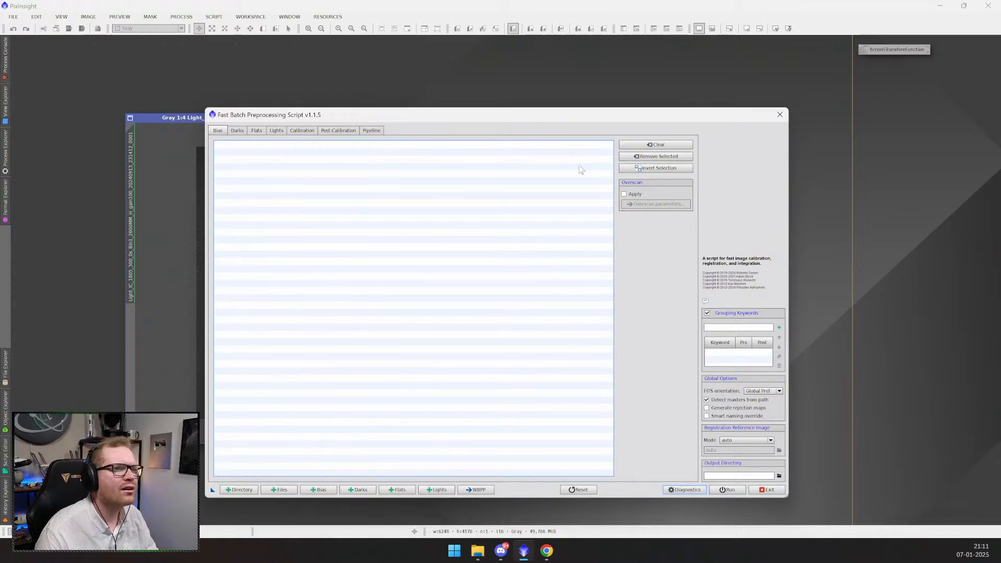
# - Switch to File Explorer and try to transfer all files of the Biases folder into the script's bias frame list
pyautogui.click(478, 551)
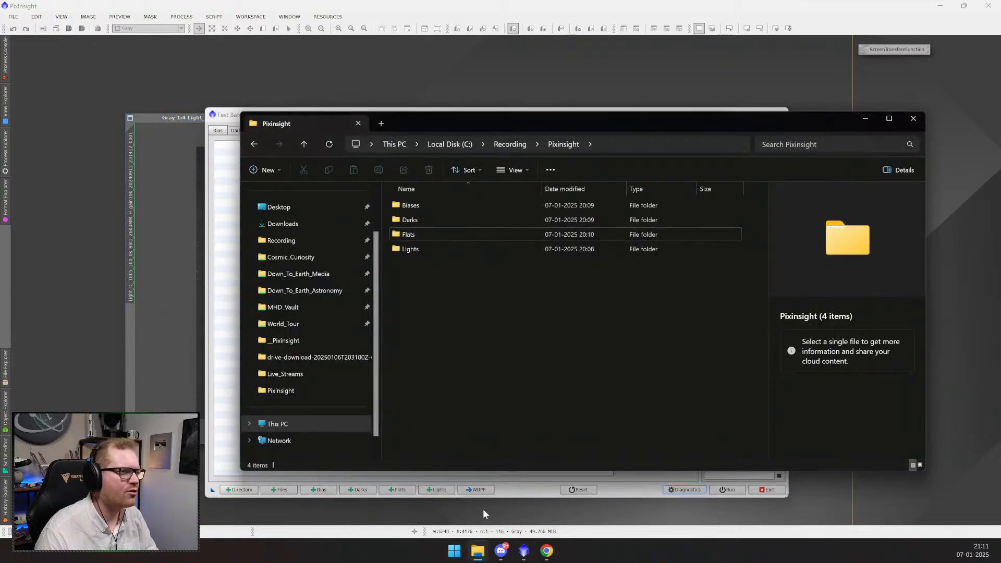
pyautogui.doubleClick(431, 201)
pyautogui.moveTo(447, 123); pyautogui.dragTo(574, 117)
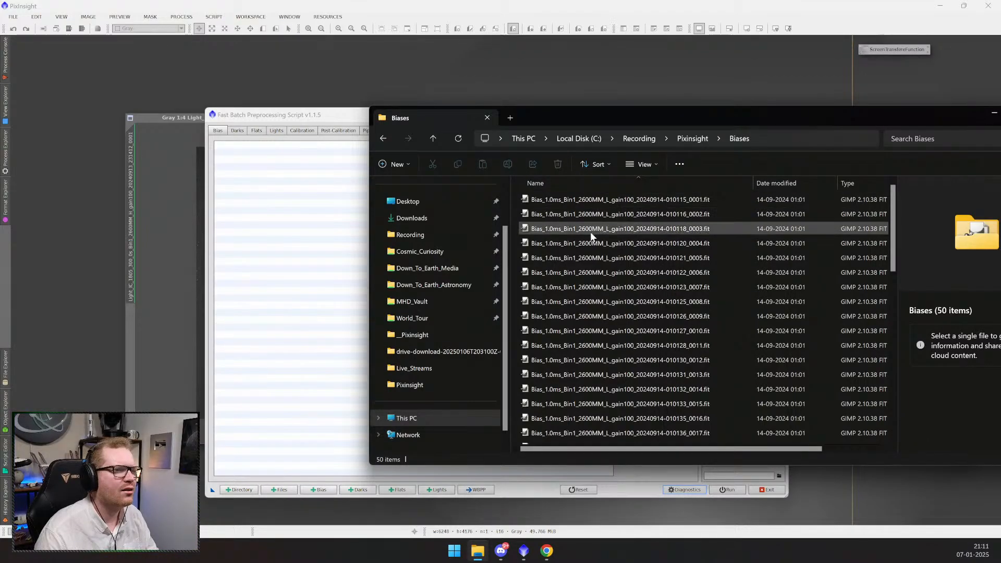
pyautogui.hotkey('ctrl', 'a')
pyautogui.moveTo(608, 287); pyautogui.dragTo(302, 334)
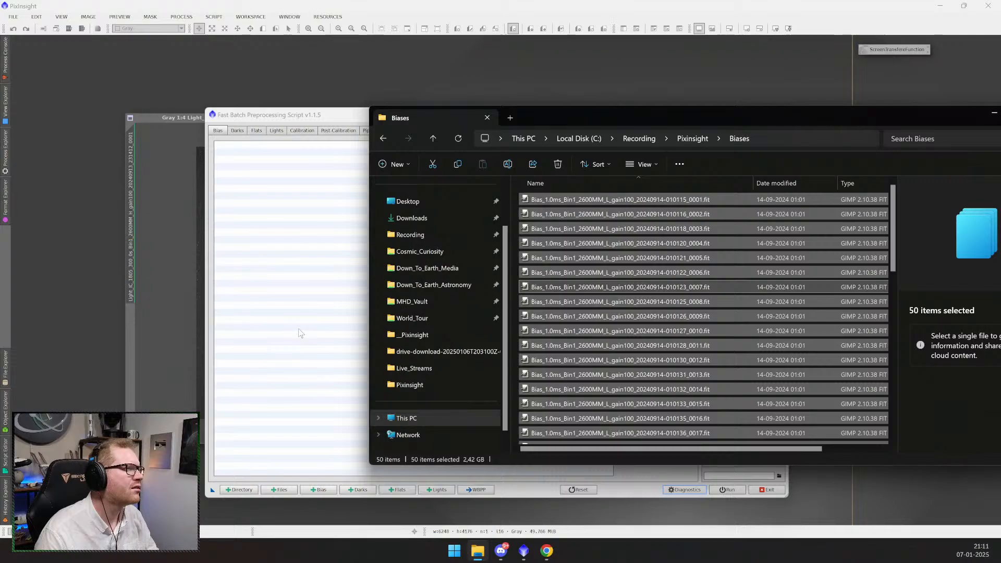
pyautogui.click(300, 333)
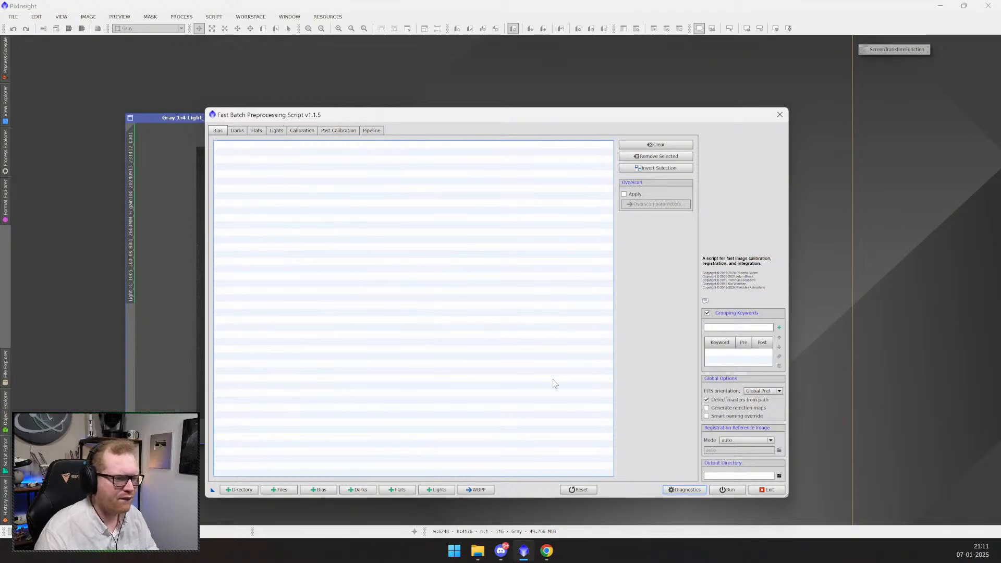
# - In PixInsight, add the Recording\Pixinsight\Biases directory to the preprocessing script and review the loaded bias frames
pyautogui.click(240, 491)
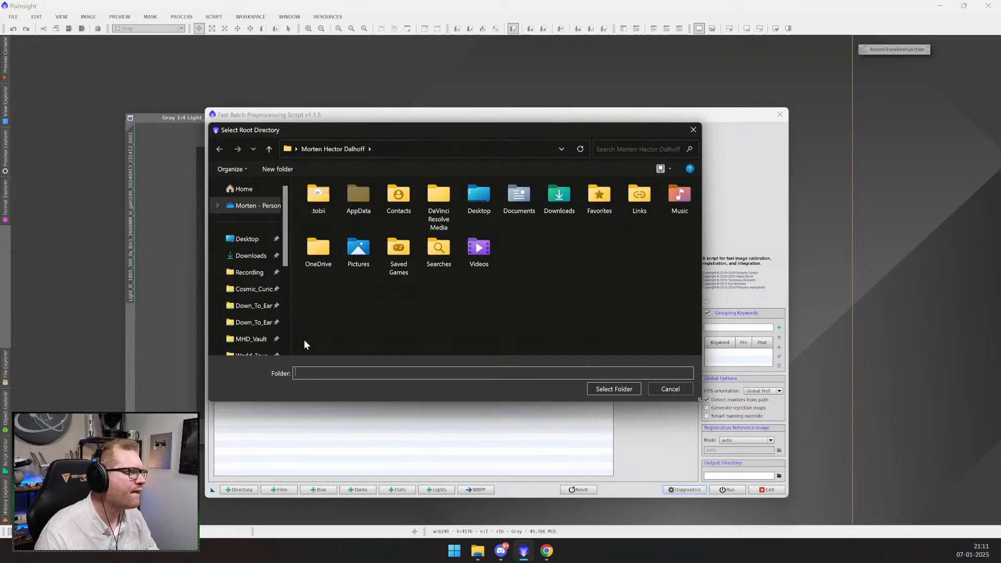
pyautogui.click(249, 272)
pyautogui.doubleClick(324, 205)
pyautogui.click(326, 204)
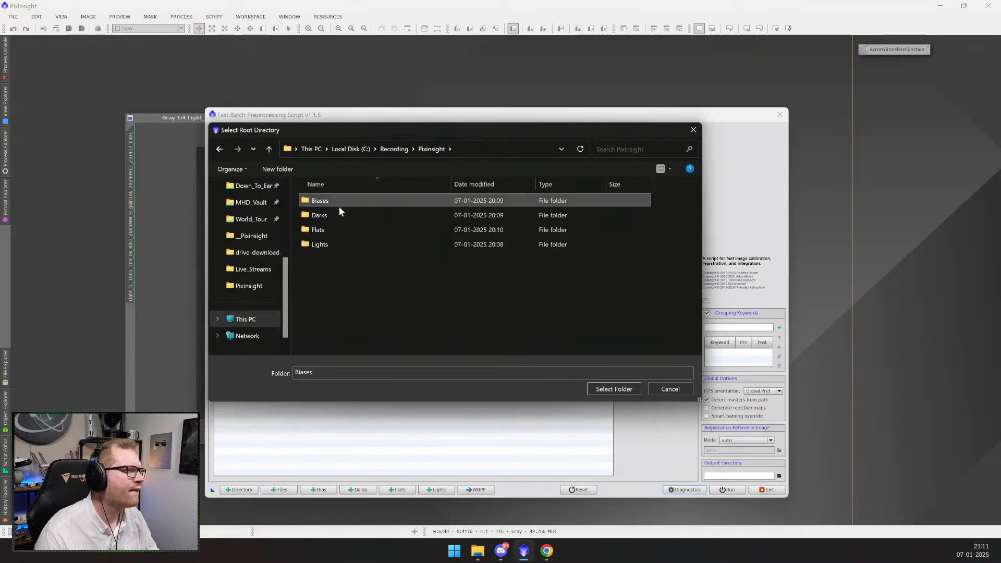
pyautogui.click(613, 389)
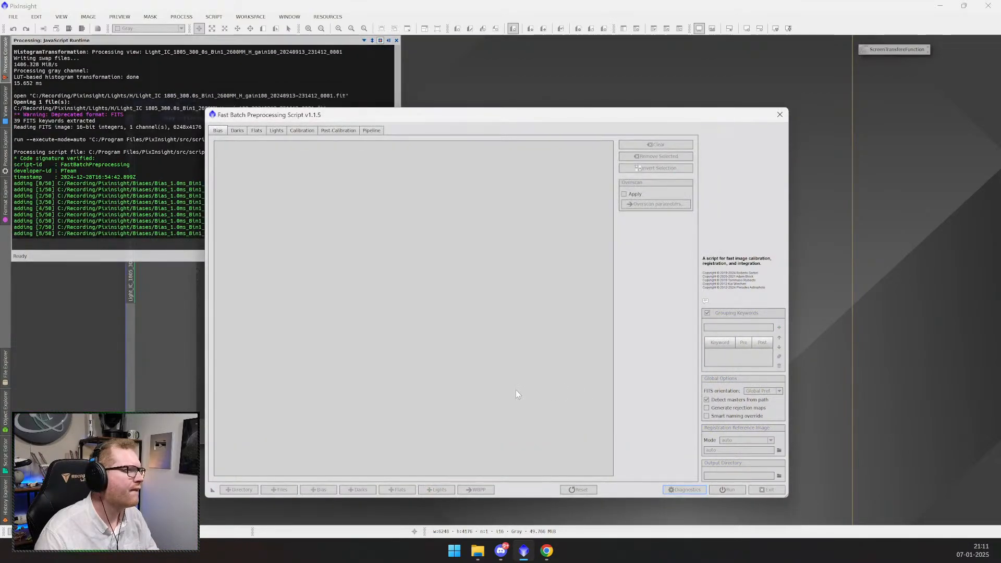
pyautogui.moveTo(338, 119); pyautogui.dragTo(485, 99)
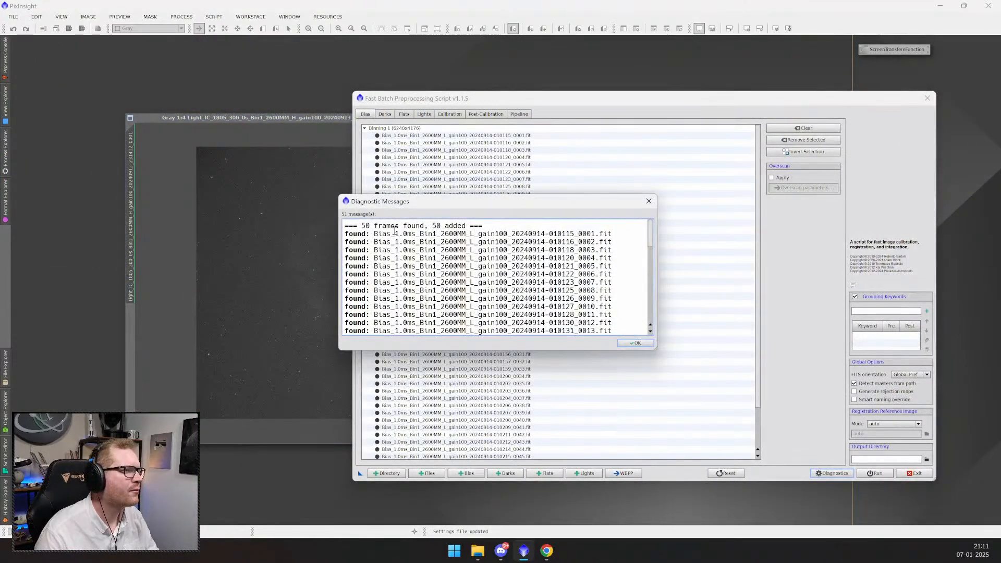
pyautogui.scroll(-2, 630, 342)
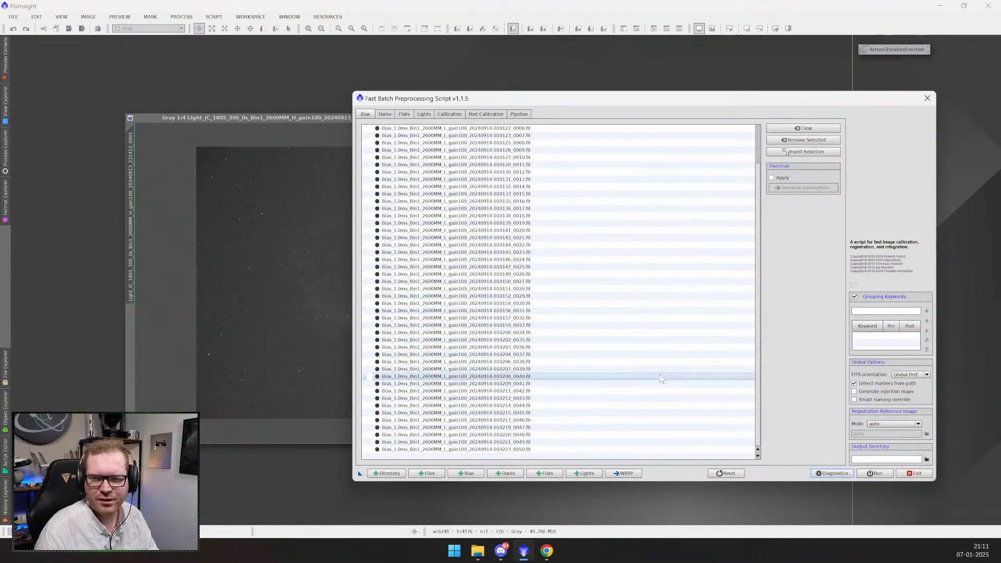
pyautogui.hotkey('alt', 'Tab')
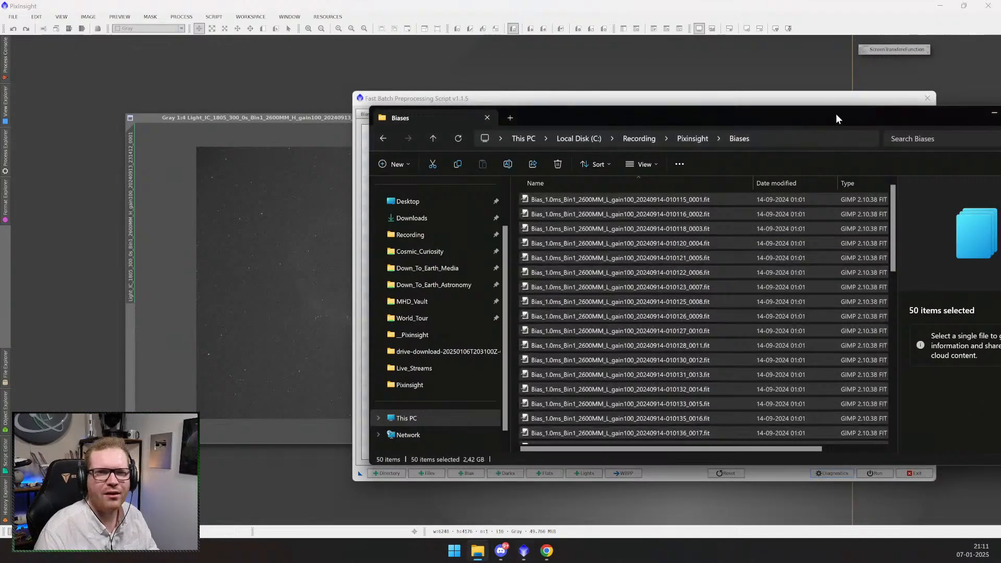
pyautogui.moveTo(836, 115); pyautogui.dragTo(708, 108)
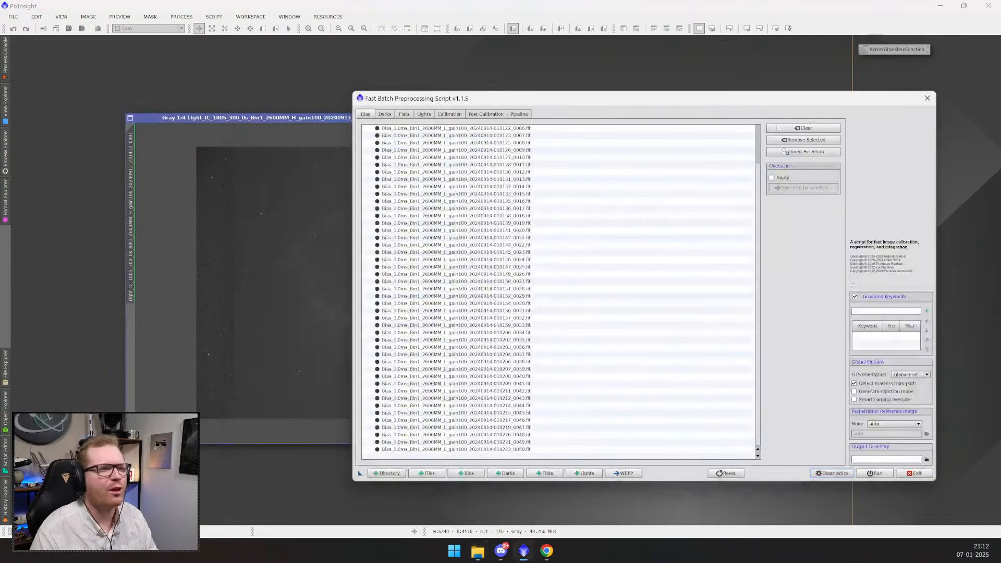
pyautogui.click(862, 106)
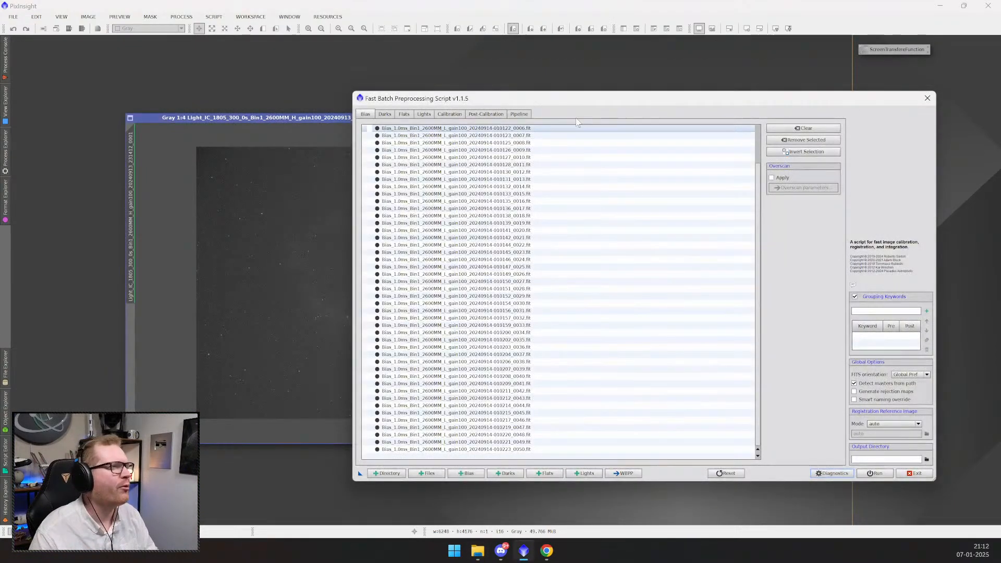
# - Add the Darks directory from the Pixinsight recording folder as dark frames, then review and dismiss the diagnostic messages
pyautogui.click(388, 117)
pyautogui.click(386, 473)
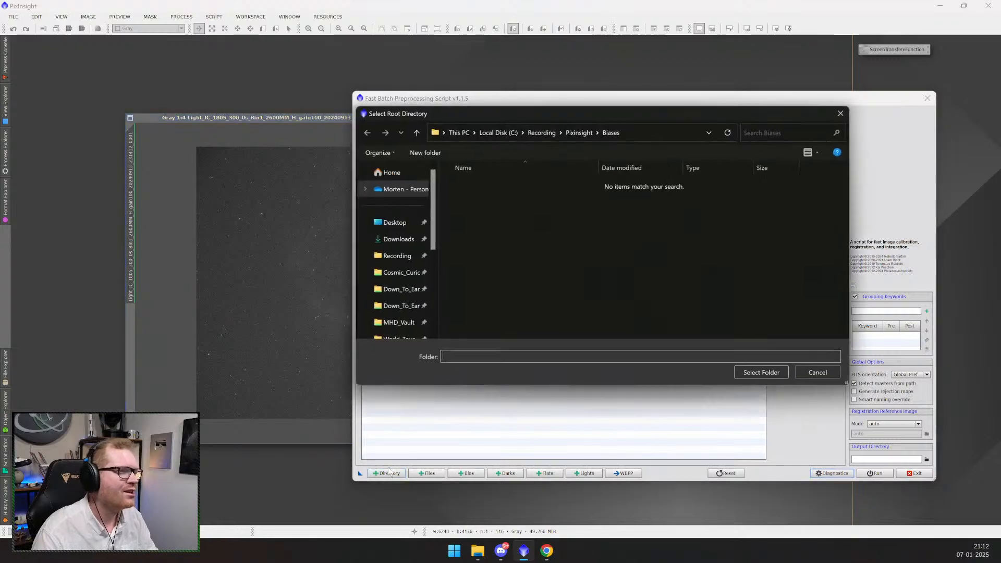
pyautogui.click(572, 134)
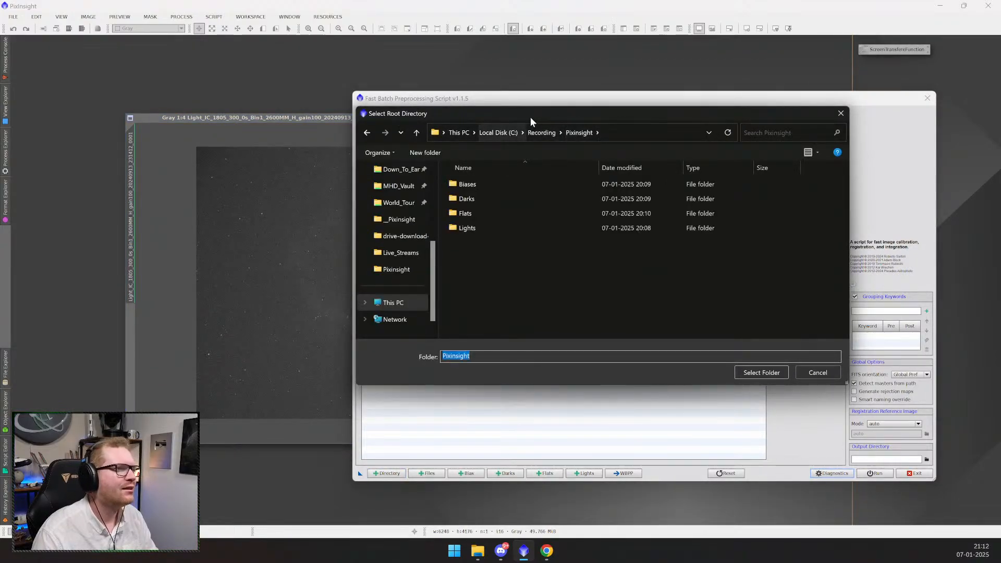
pyautogui.moveTo(530, 116)
pyautogui.mouseDown()
pyautogui.moveTo(508, 227)
pyautogui.moveTo(525, 106)
pyautogui.mouseUp()
pyautogui.click(469, 187)
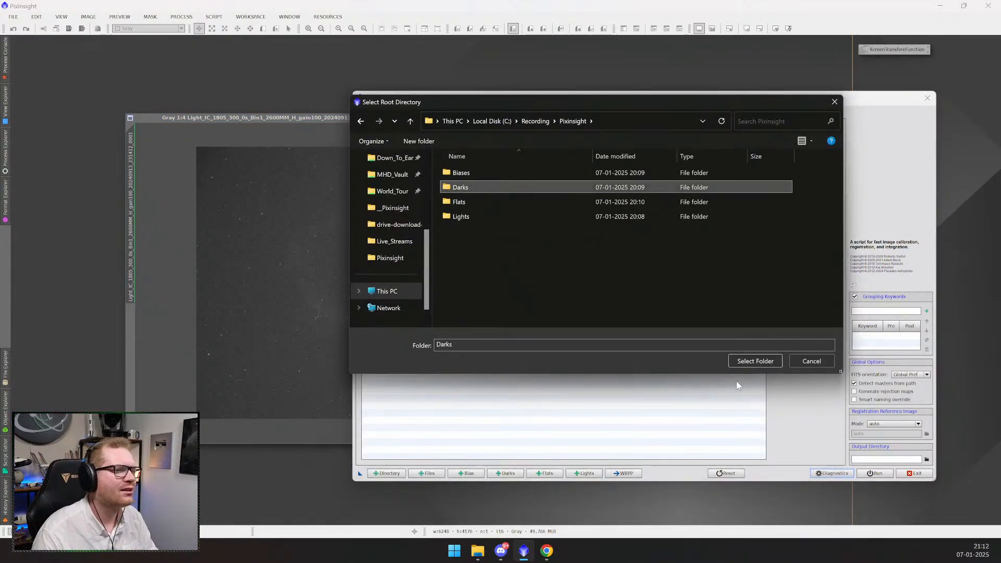
pyautogui.click(747, 362)
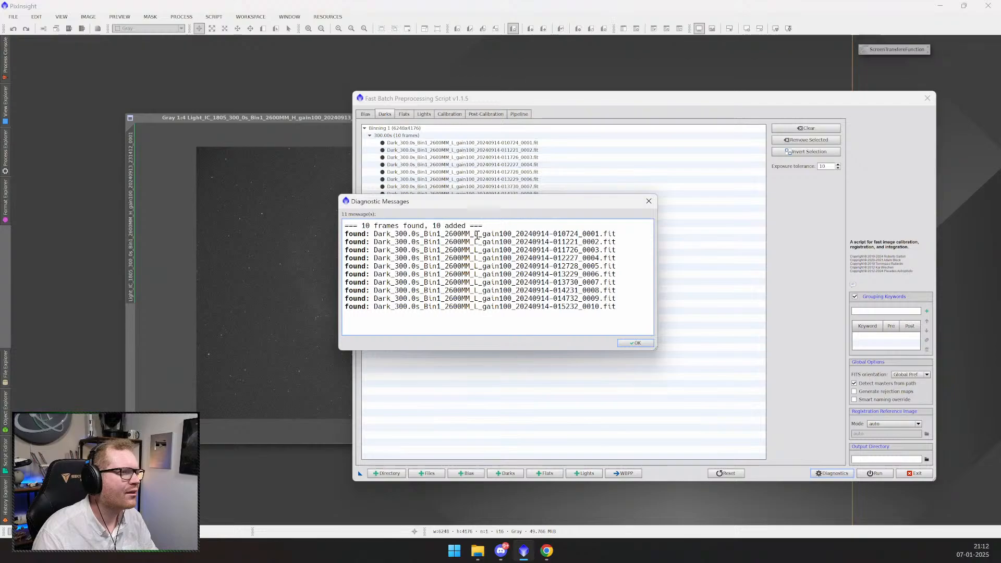
pyautogui.moveTo(474, 235); pyautogui.dragTo(527, 309)
pyautogui.click(477, 260)
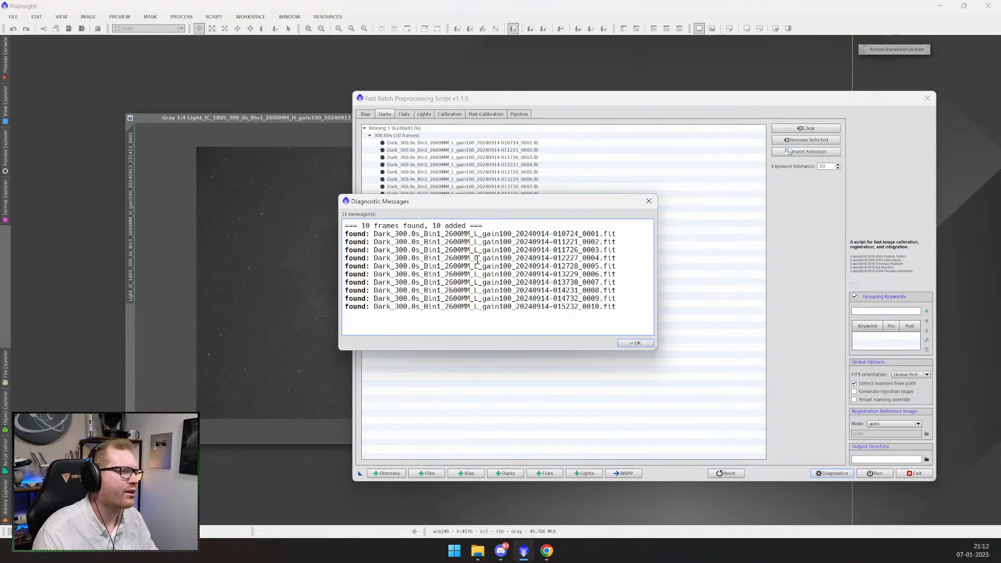
pyautogui.click(636, 342)
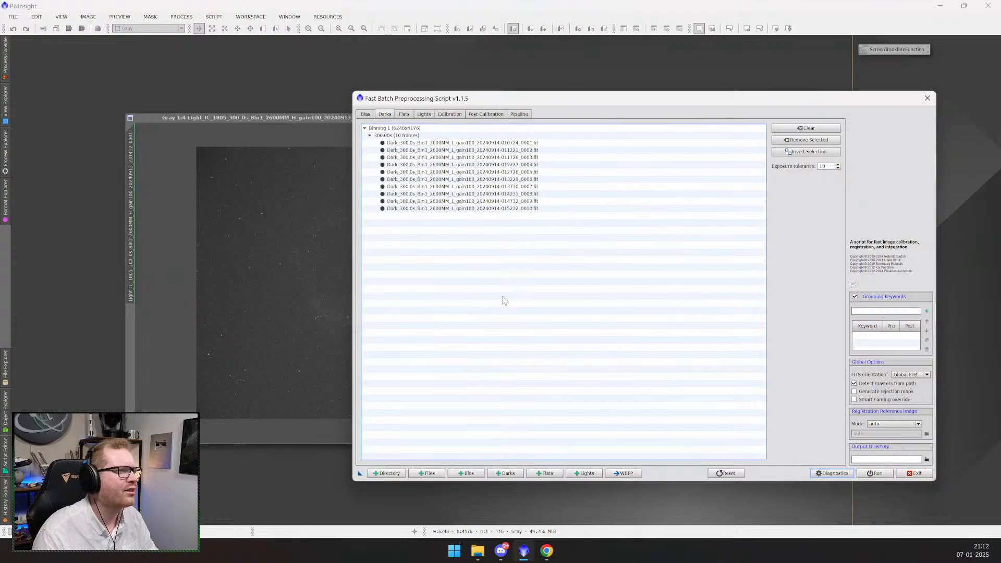
# - Add only the H-filter 2.0s flat files from the Flats folder to the flat frames and dismiss the diagnostic messages
pyautogui.click(404, 114)
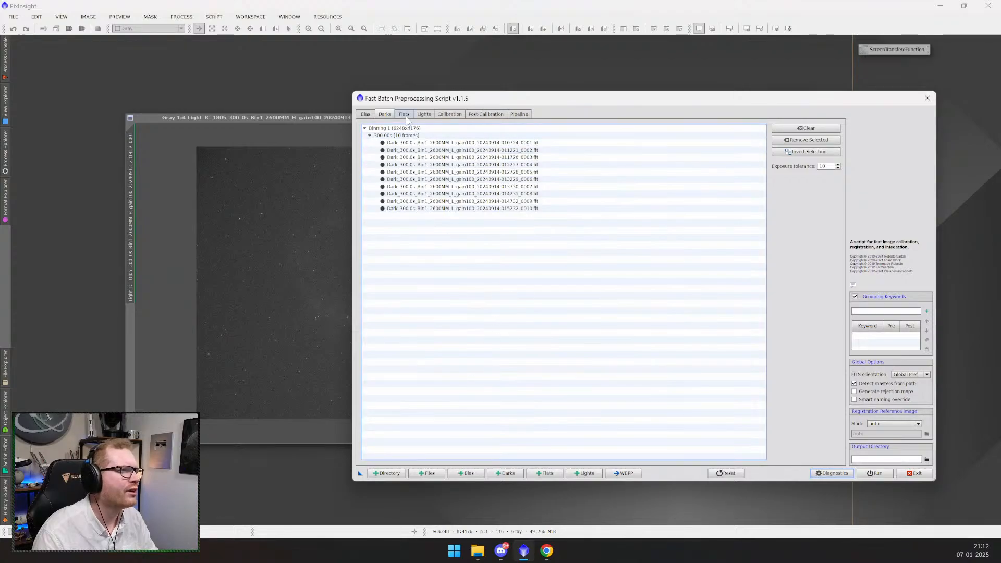
pyautogui.click(410, 473)
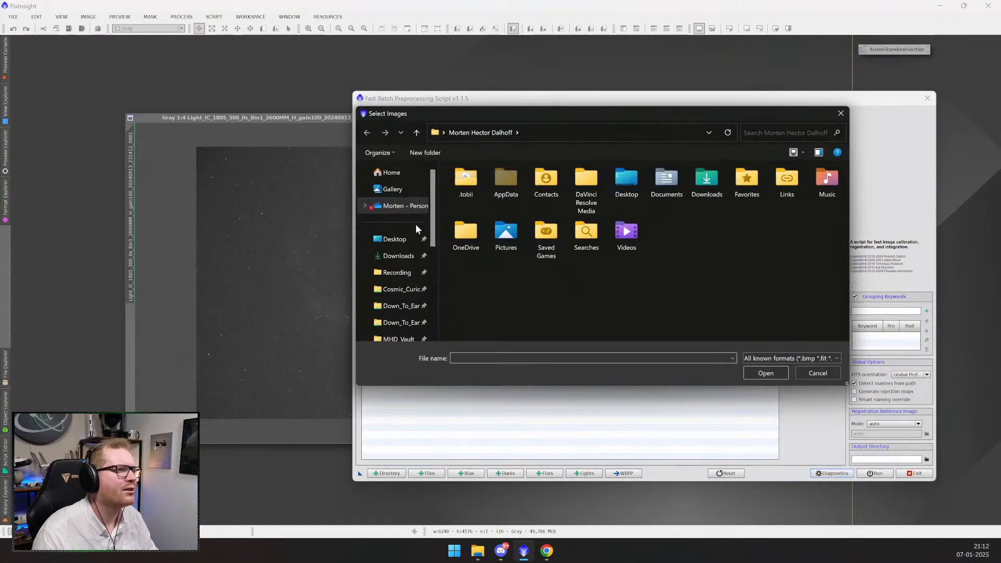
pyautogui.click(400, 275)
pyautogui.doubleClick(480, 185)
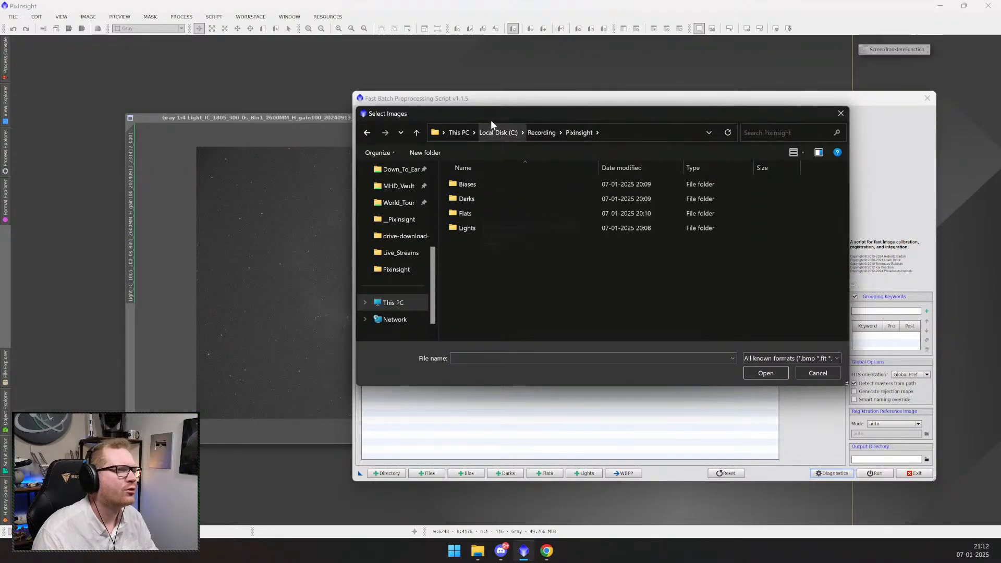
pyautogui.moveTo(490, 120)
pyautogui.mouseDown()
pyautogui.moveTo(434, 198)
pyautogui.moveTo(486, 133)
pyautogui.mouseUp()
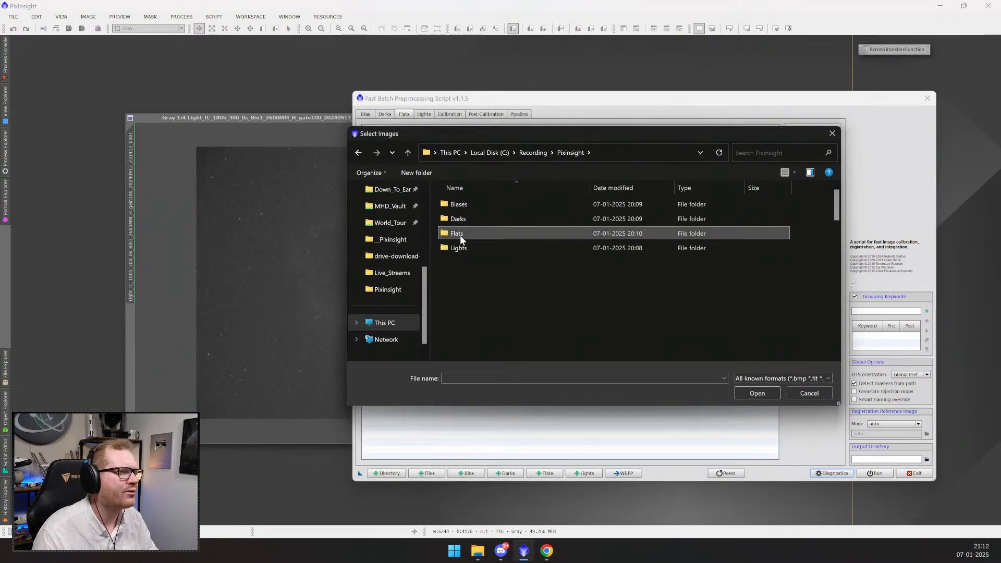
pyautogui.doubleClick(460, 236)
pyautogui.click(521, 205)
pyautogui.scroll(-5, 548, 265)
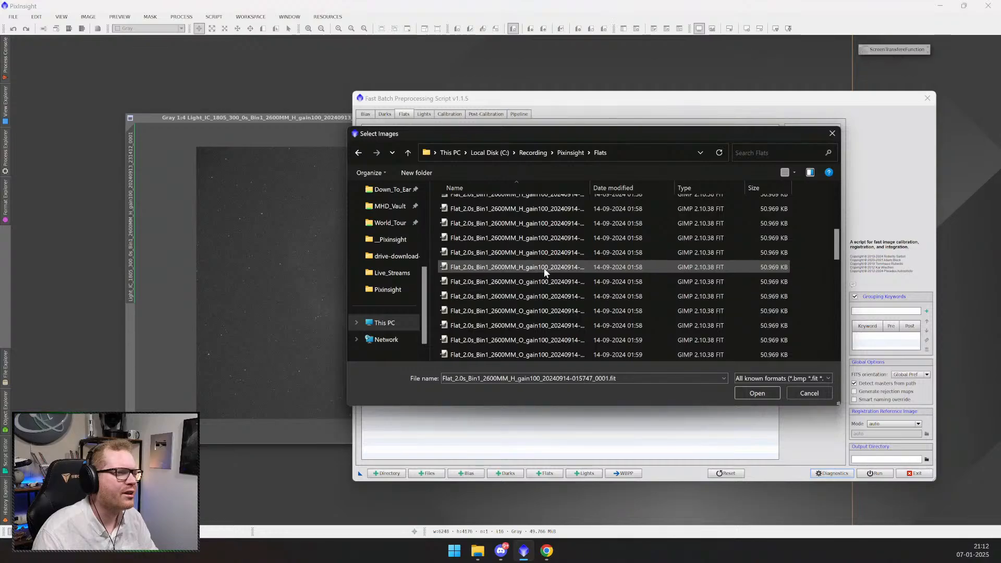
pyautogui.keyDown('shift'); pyautogui.click(544, 267); pyautogui.keyUp('shift')
pyautogui.click(757, 393)
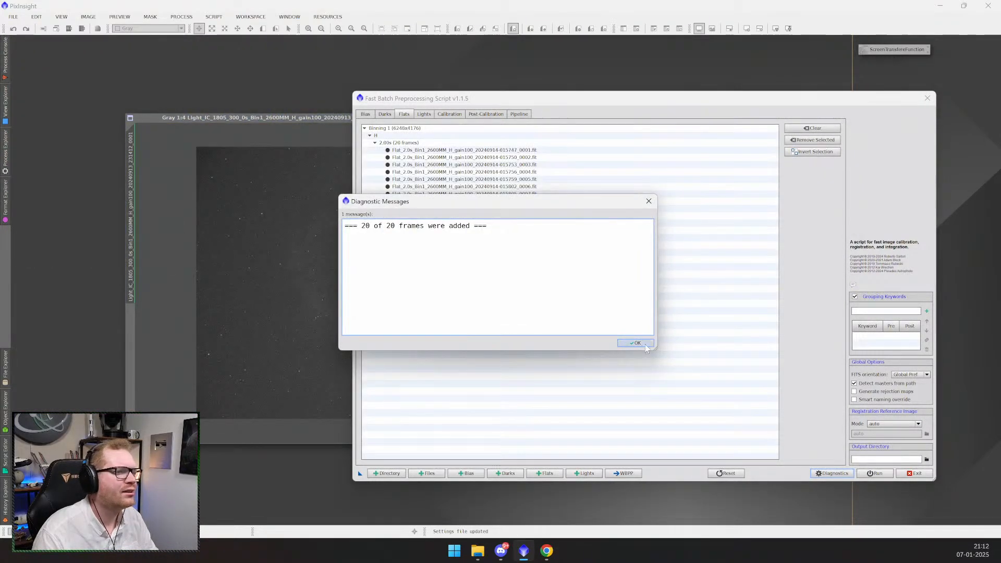
pyautogui.press('Return')
# - Add the H directory inside the Lights folder as light frames, then review and dismiss the diagnostic messages
pyautogui.click(422, 116)
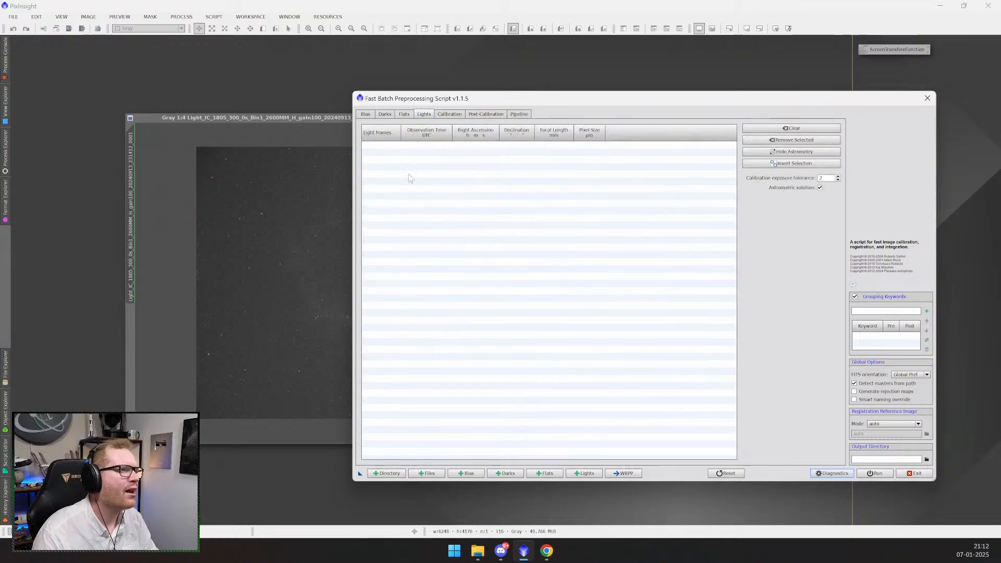
pyautogui.click(387, 473)
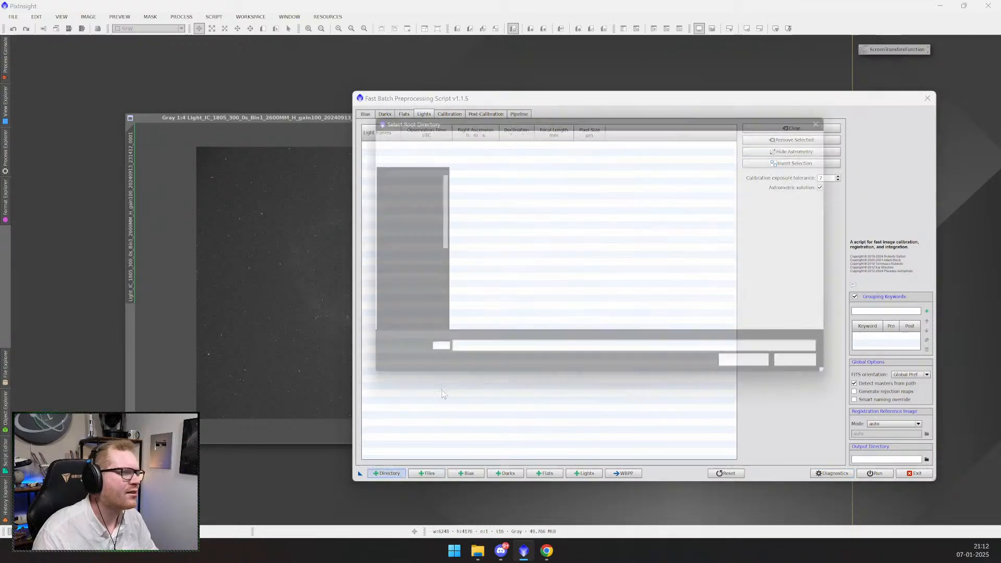
pyautogui.click(573, 133)
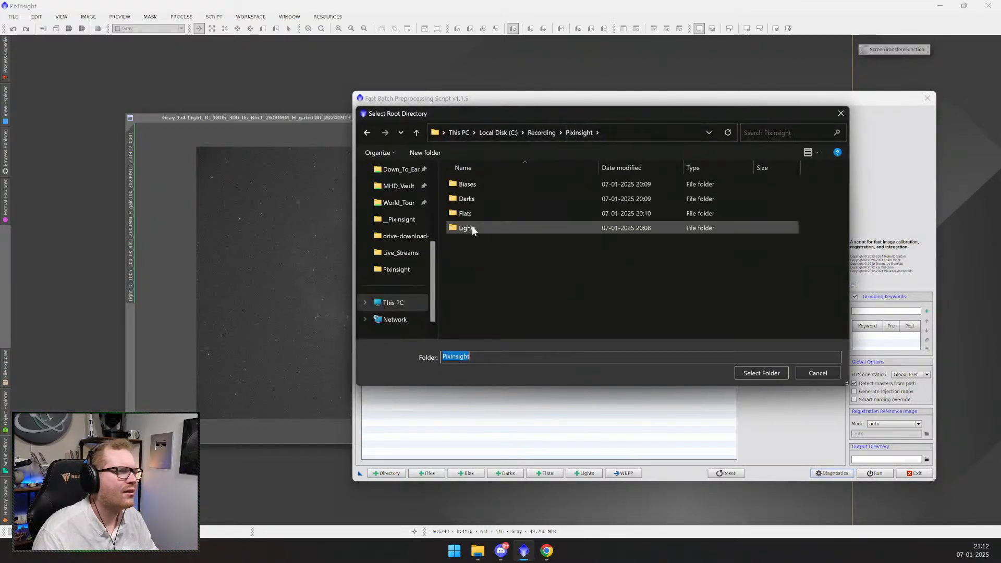
pyautogui.doubleClick(472, 227)
pyautogui.click(474, 183)
pyautogui.click(749, 374)
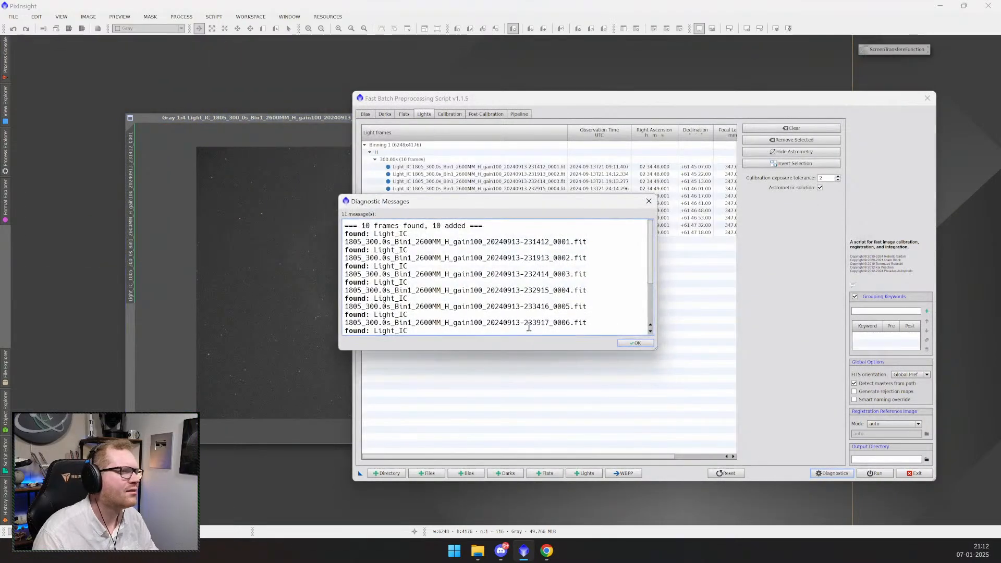
pyautogui.scroll(-1, 597, 312)
pyautogui.click(635, 343)
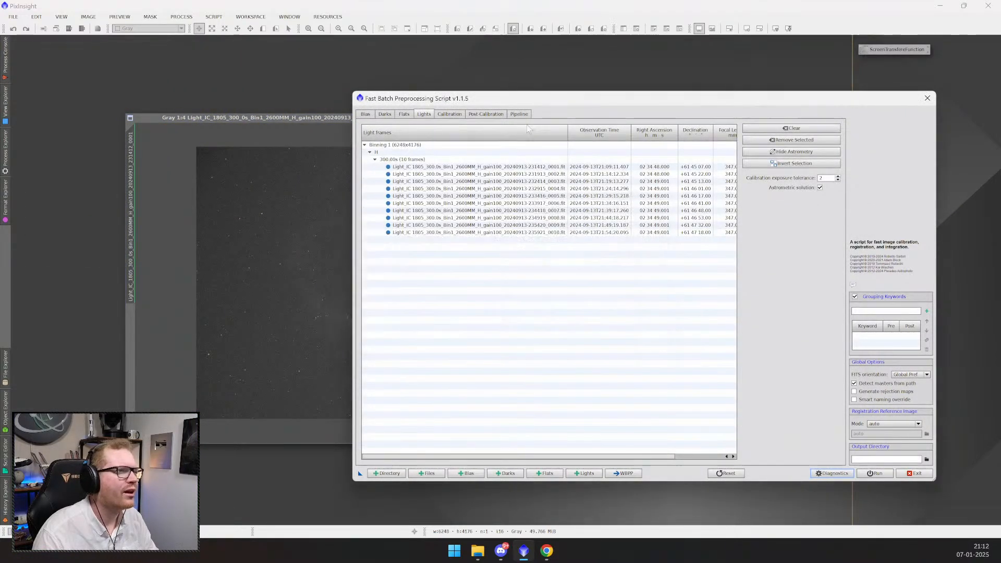
# - Show the script's calibration overview and try to run the preprocessing, reading and dismissing the diagnostic messages
pyautogui.moveTo(585, 98); pyautogui.dragTo(557, 105)
pyautogui.click(422, 120)
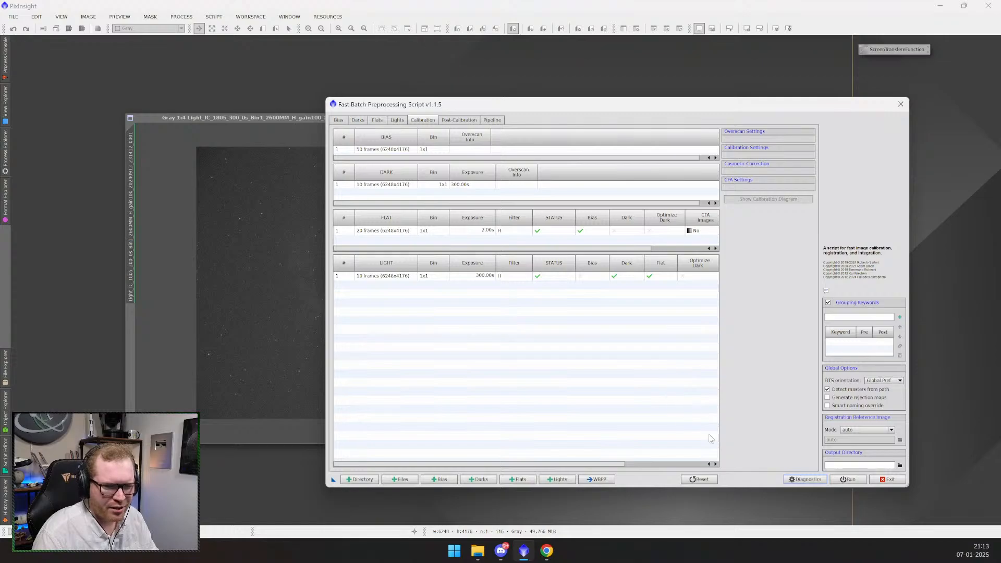
pyautogui.click(841, 481)
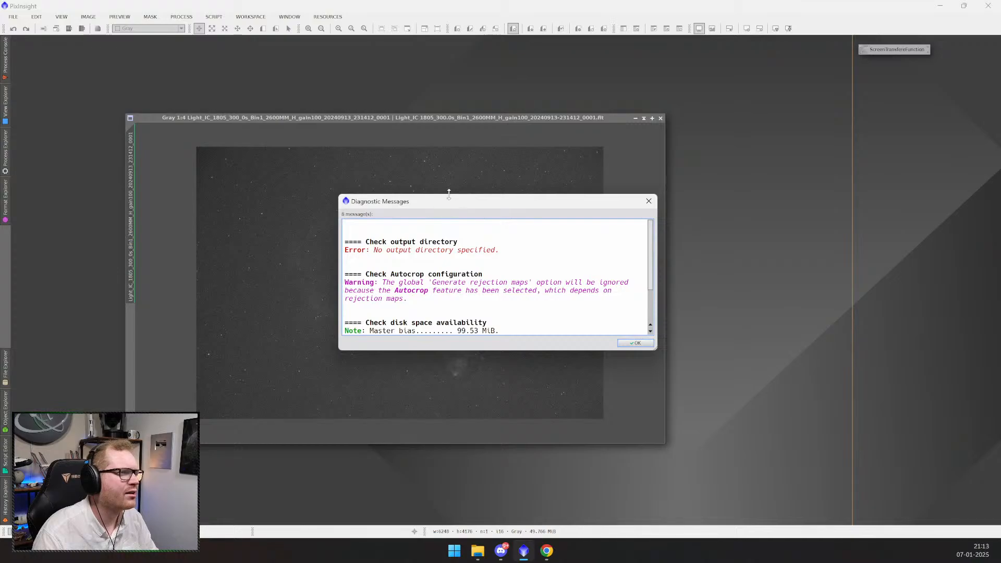
pyautogui.moveTo(450, 193); pyautogui.dragTo(468, 117)
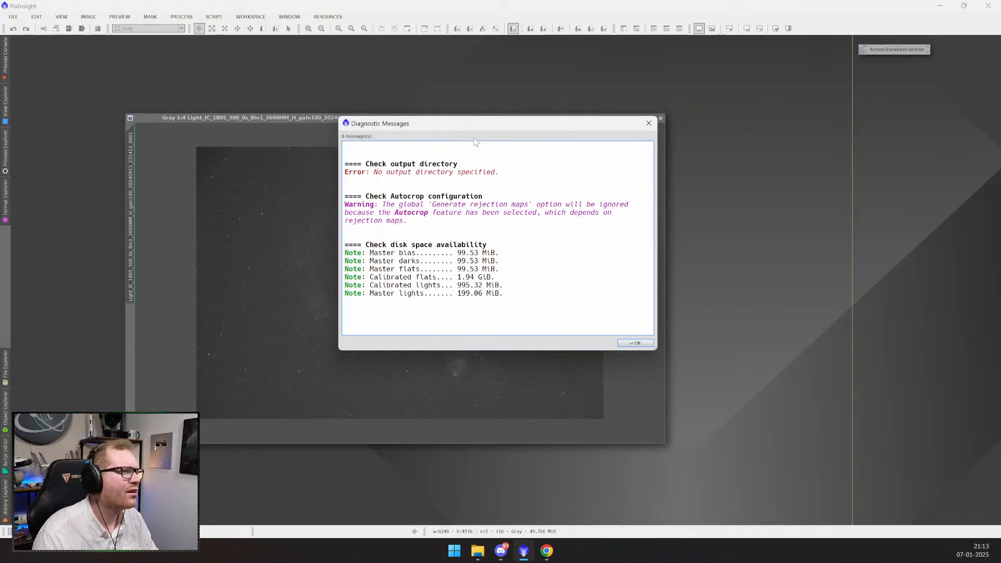
pyautogui.click(642, 343)
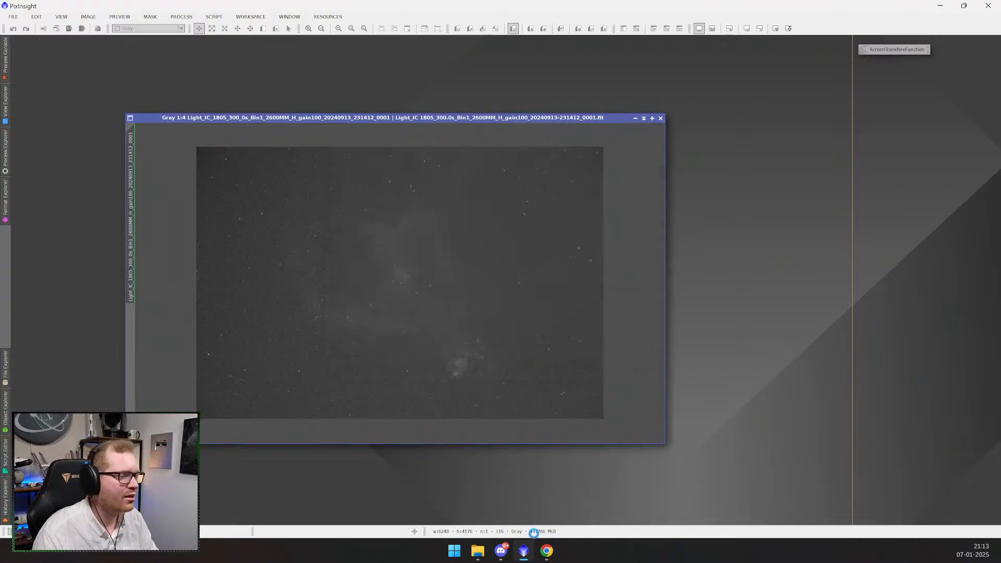
# - Add the O-filter and S-filter 2.0s flat files from the Flats folder to the flat frames and dismiss the diagnostic messages
pyautogui.moveTo(83, 291); pyautogui.dragTo(539, 118)
pyautogui.click(247, 135)
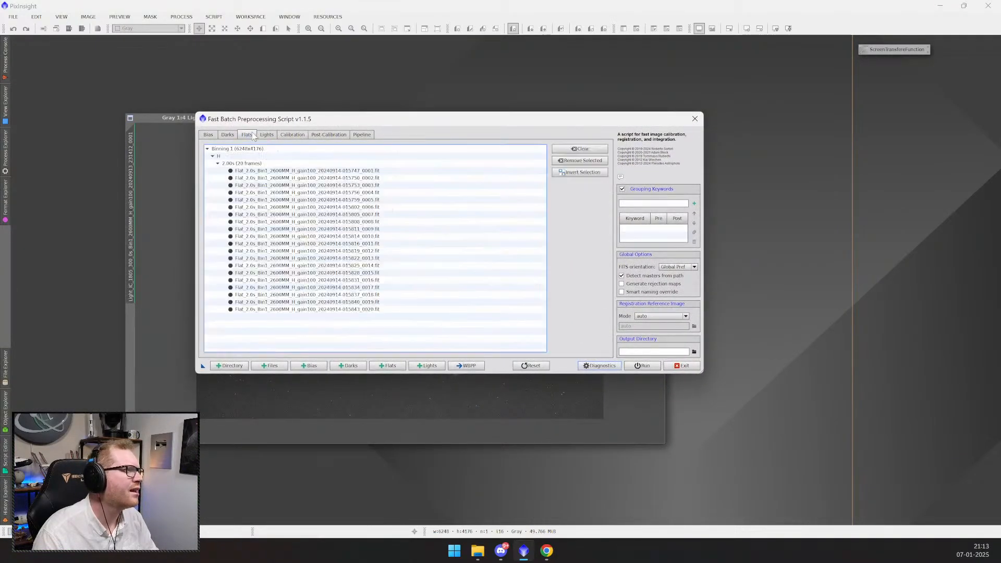
pyautogui.click(264, 365)
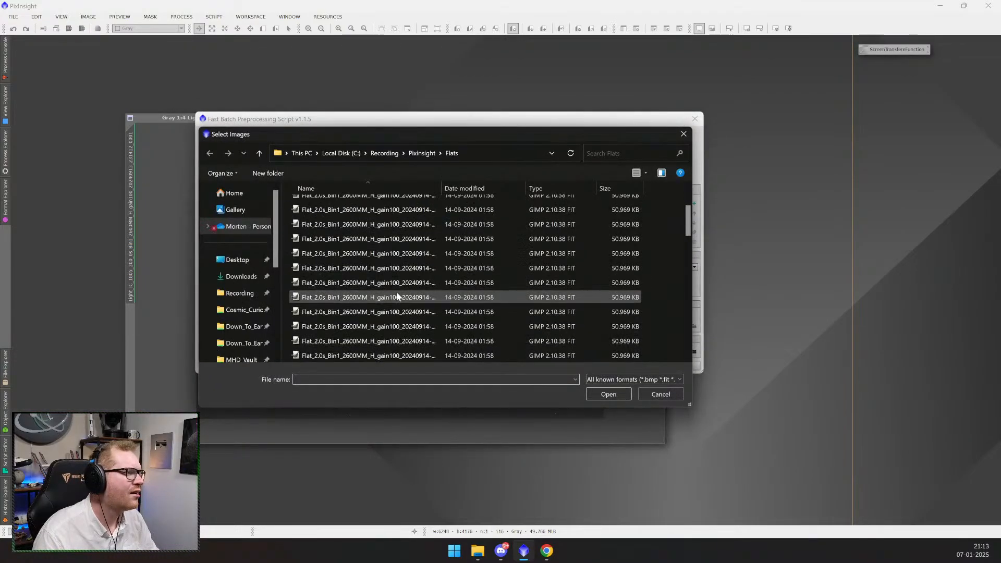
pyautogui.scroll(-5, 396, 297)
pyautogui.click(412, 299)
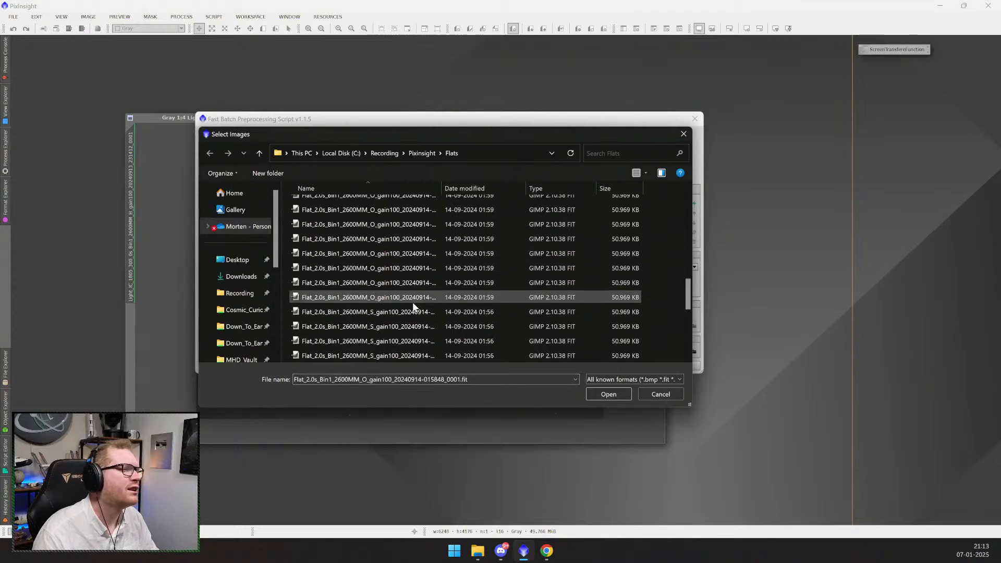
pyautogui.scroll(-5, 395, 352)
pyautogui.keyDown('shift'); pyautogui.click(395, 357); pyautogui.keyUp('shift')
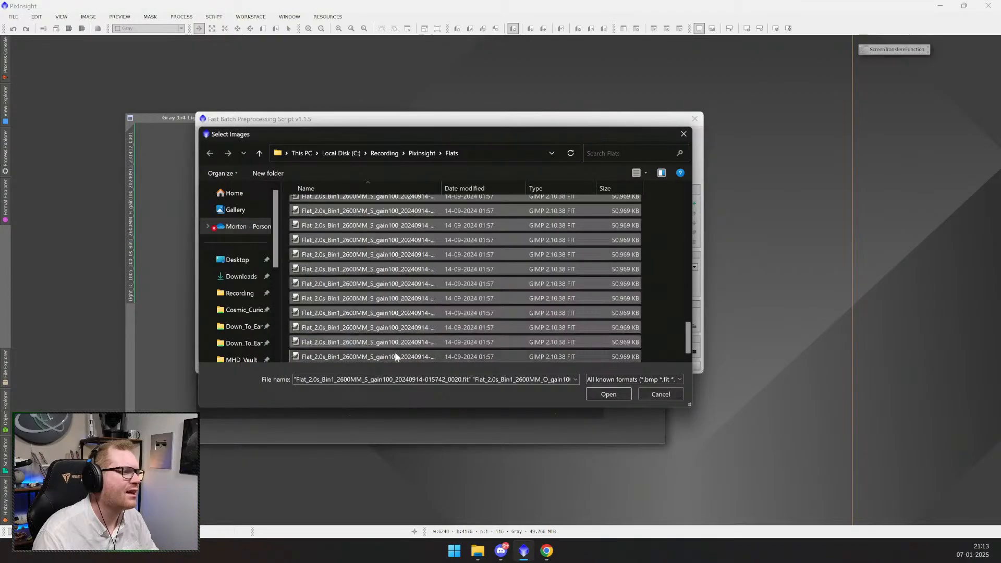
pyautogui.click(609, 395)
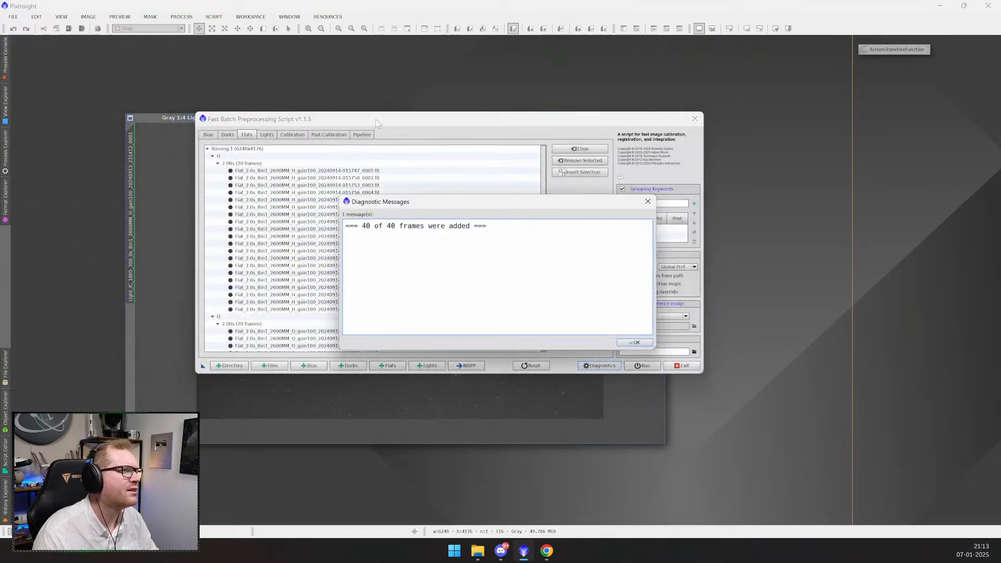
pyautogui.click(636, 343)
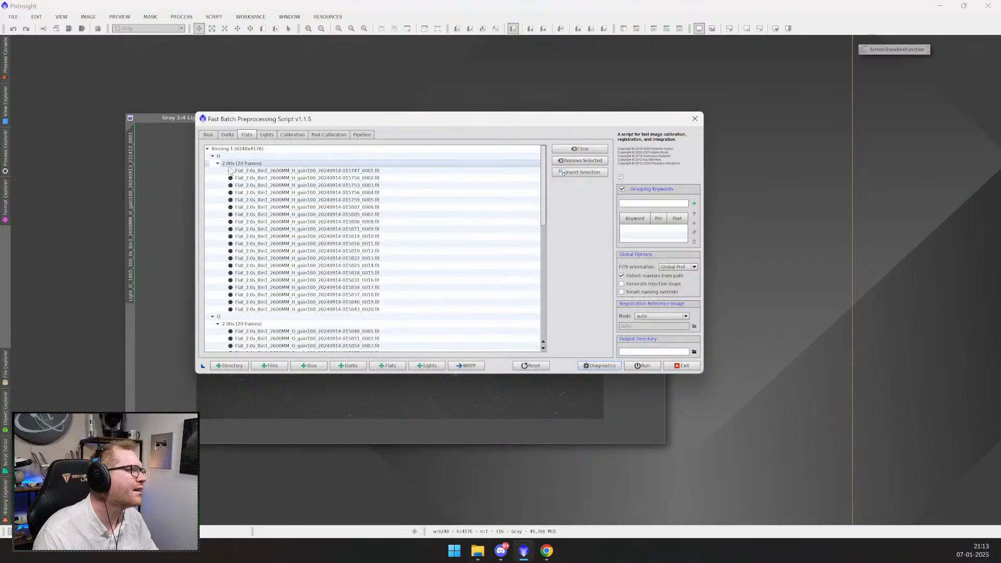
# - Collapse and expand the H, O and S filter groups in the flat frames list to review how the flats are grouped
pyautogui.click(212, 156)
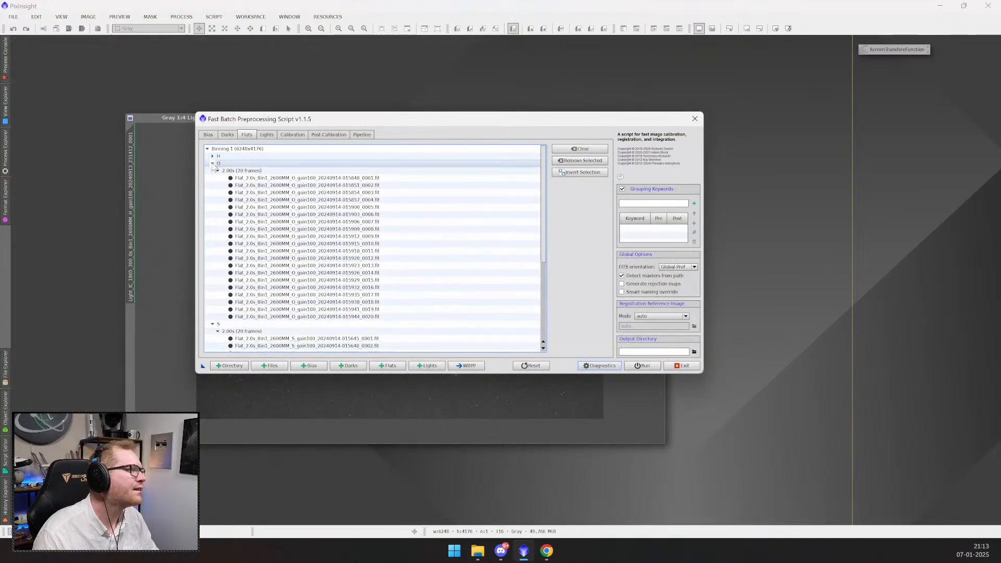
pyautogui.click(212, 163)
pyautogui.click(213, 170)
pyautogui.click(211, 171)
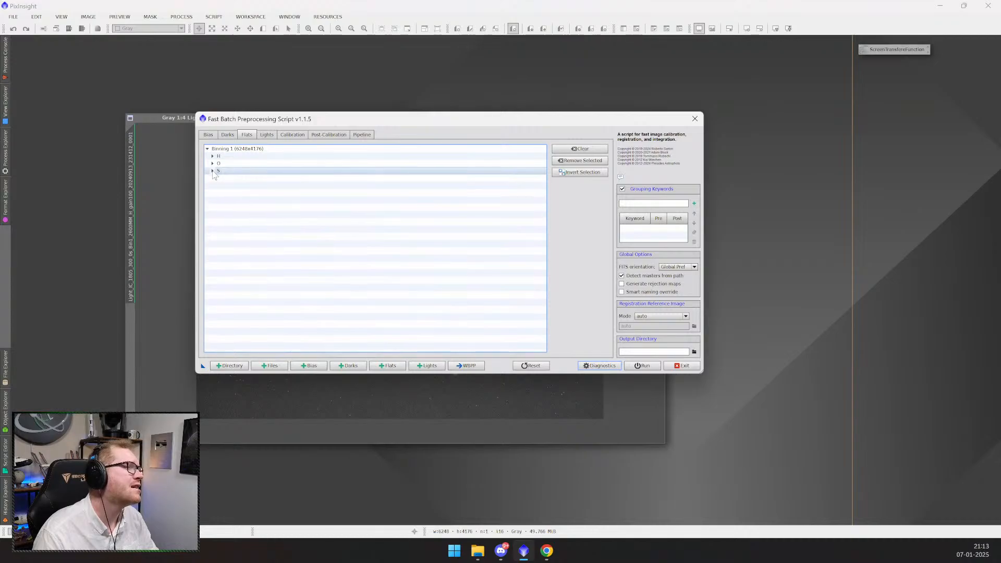
pyautogui.click(212, 171)
pyautogui.click(212, 164)
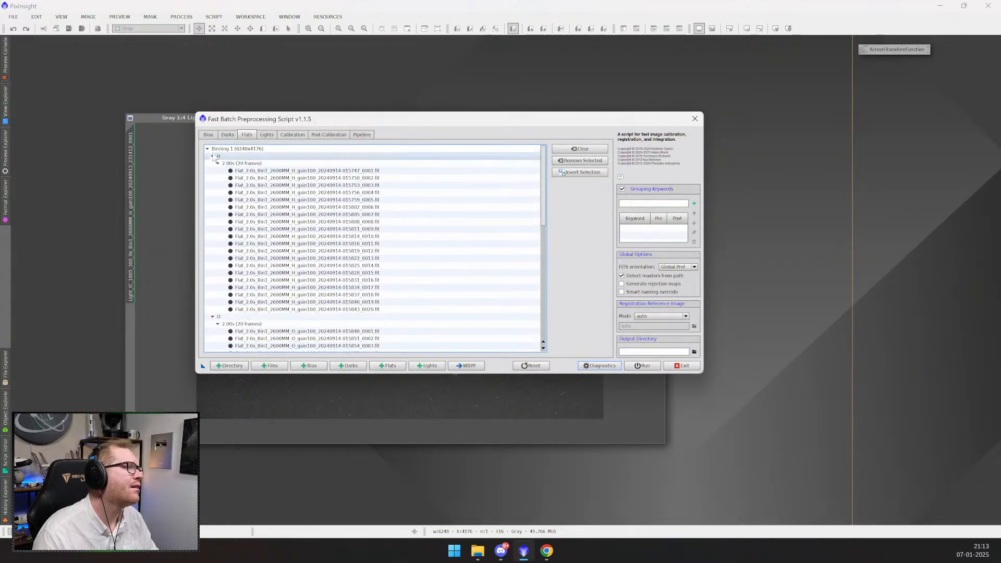
# - Add all light files from the O folder inside Lights to the light frames and dismiss the diagnostic messages
pyautogui.click(266, 135)
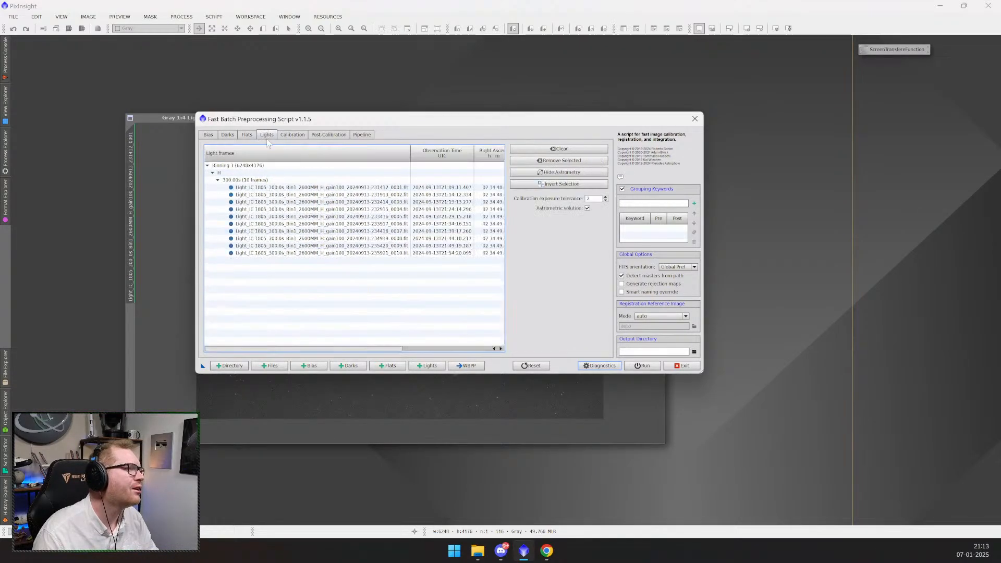
pyautogui.click(266, 365)
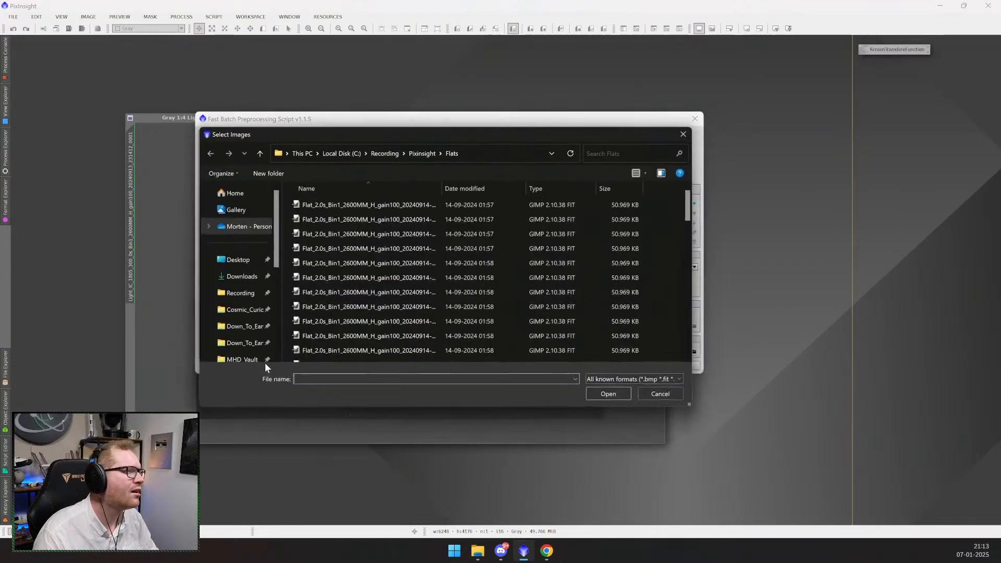
pyautogui.click(420, 155)
pyautogui.doubleClick(320, 252)
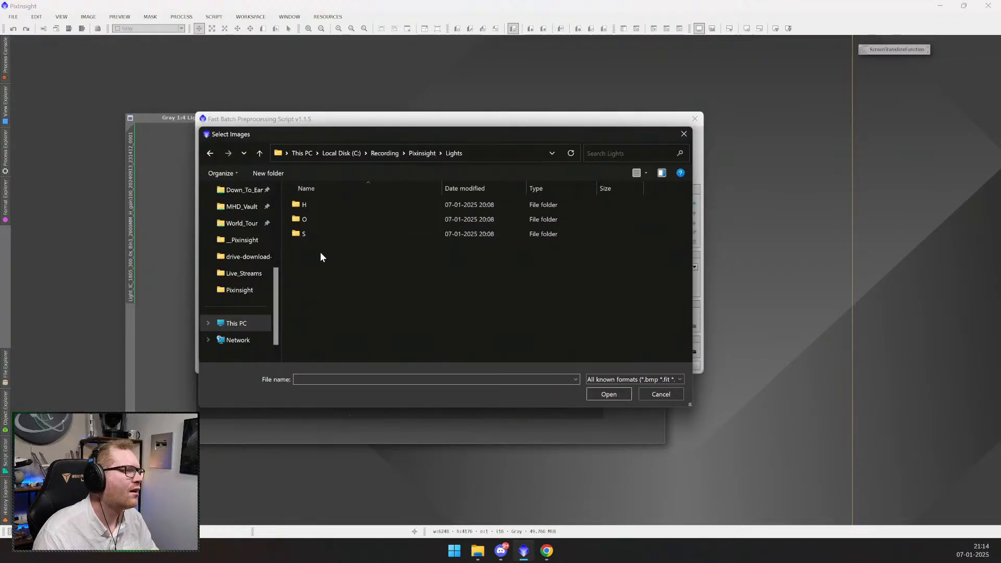
pyautogui.doubleClick(318, 221)
pyautogui.hotkey('ctrl', 'a')
pyautogui.click(596, 395)
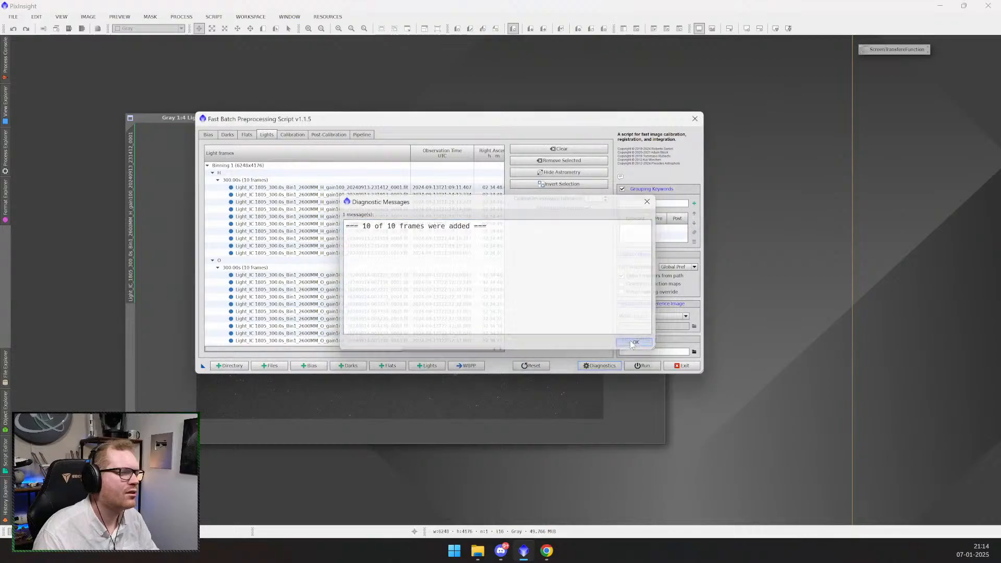
pyautogui.click(631, 342)
# - Add all light files from the S folder inside Lights, dismiss the diagnostic messages and review the light frames list
pyautogui.click(269, 365)
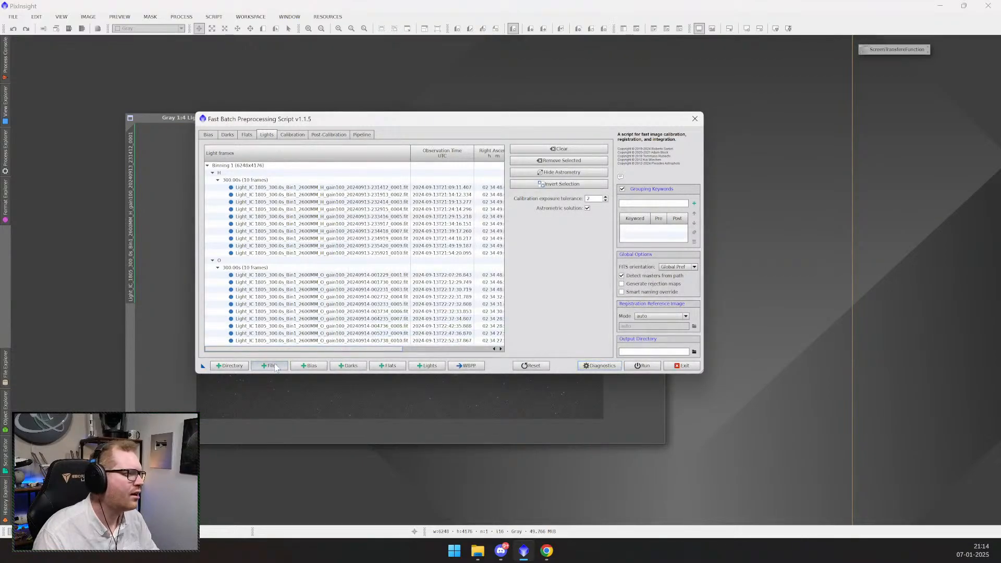
pyautogui.click(452, 154)
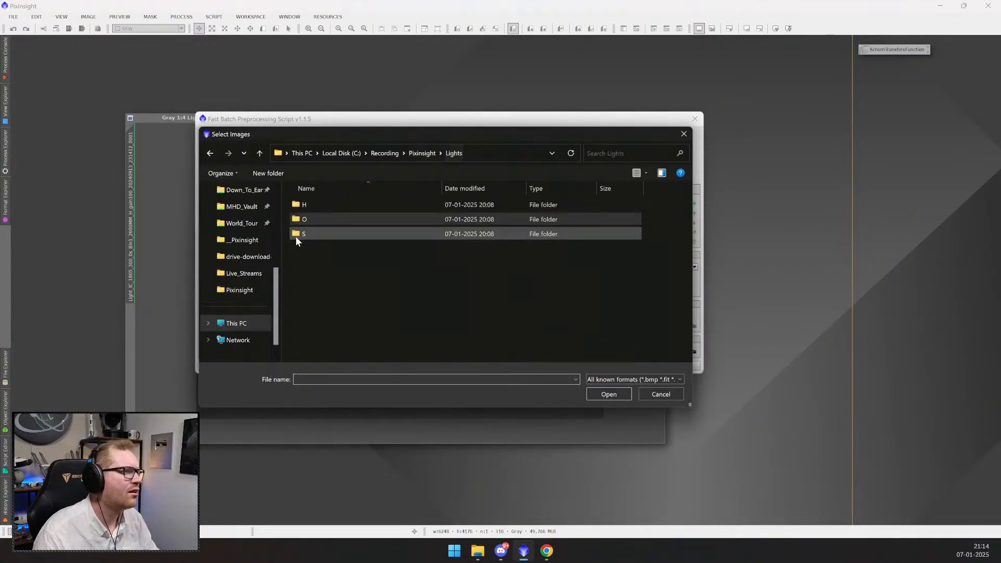
pyautogui.doubleClick(306, 233)
pyautogui.click(318, 233)
pyautogui.hotkey('ctrl', 'a')
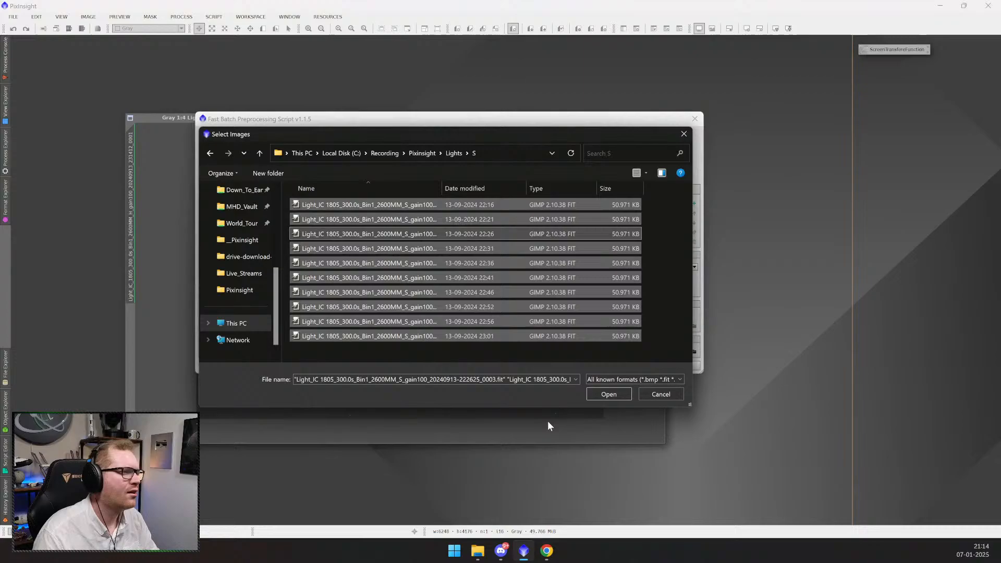
pyautogui.click(595, 397)
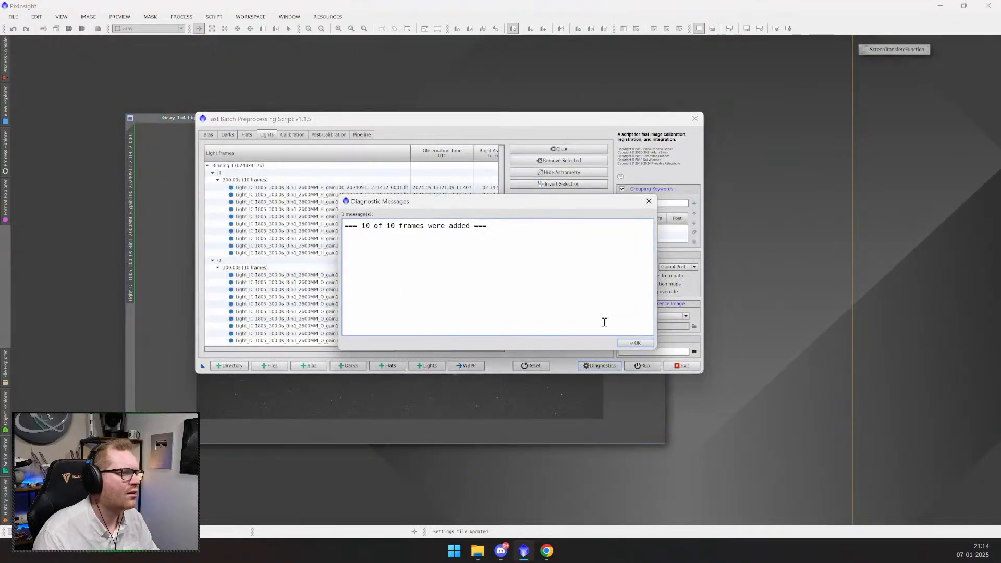
pyautogui.click(635, 344)
pyautogui.scroll(-4, 412, 297)
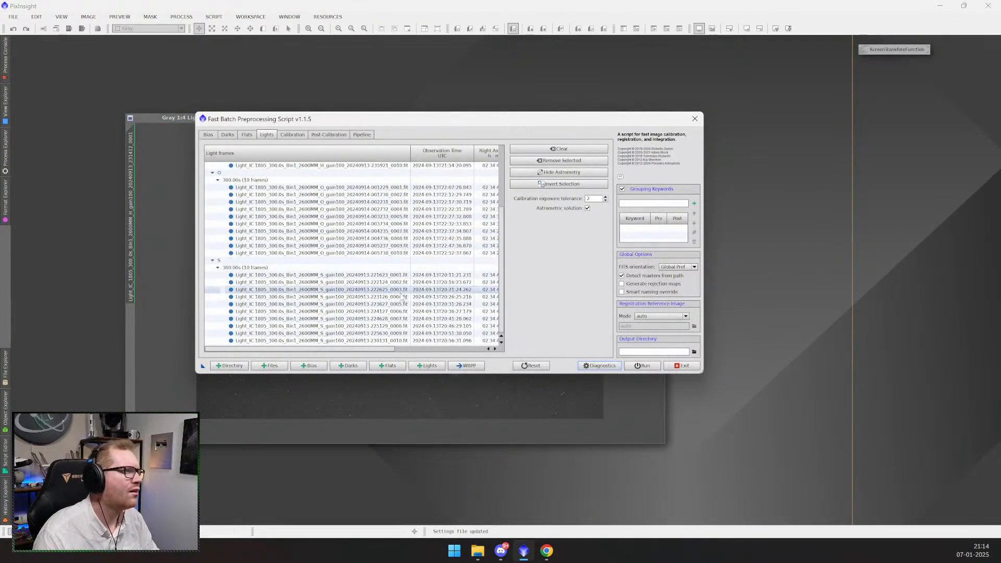
pyautogui.click(404, 297)
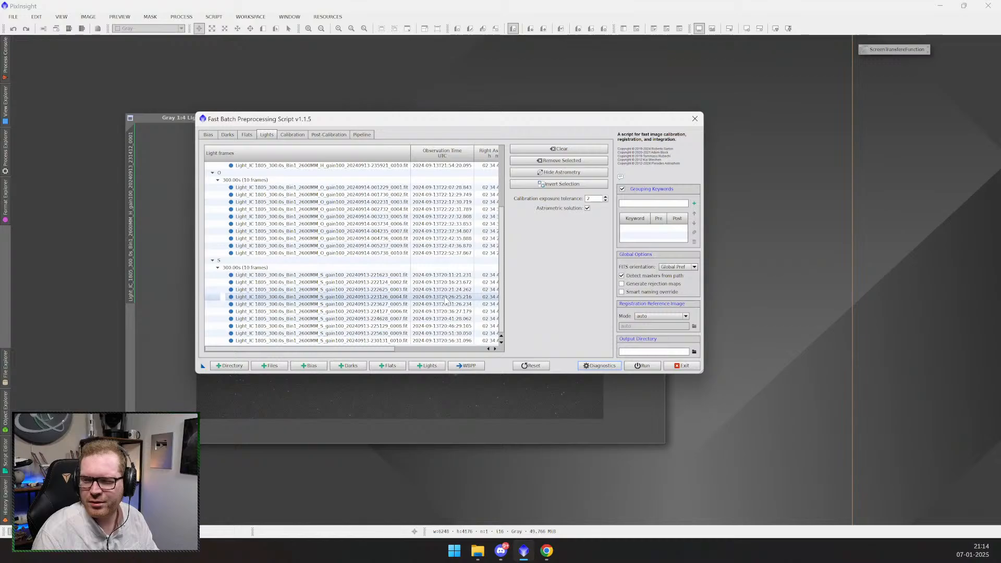
pyautogui.moveTo(501, 260); pyautogui.dragTo(508, 189)
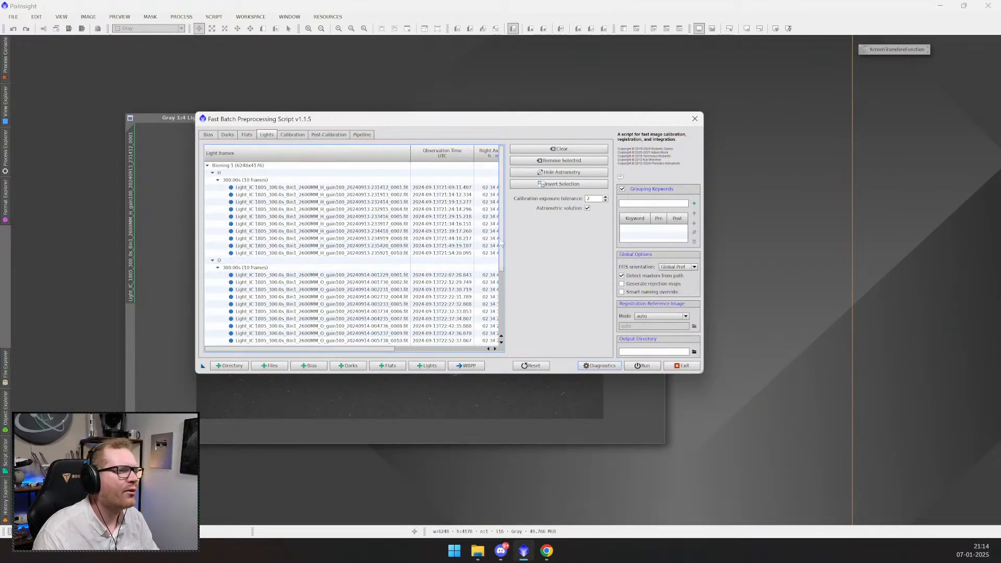
pyautogui.moveTo(501, 239)
pyautogui.mouseDown()
pyautogui.moveTo(503, 300)
pyautogui.moveTo(515, 262)
pyautogui.moveTo(497, 310)
pyautogui.moveTo(520, 233)
pyautogui.mouseUp()
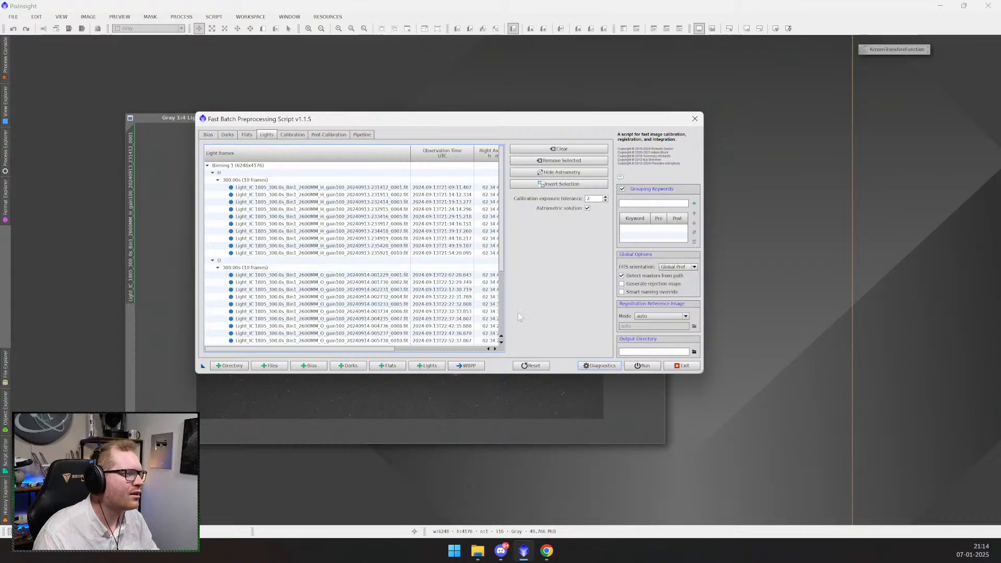
# - Exit the Fast Batch Preprocessing script and reopen FastBatchPreprocessing from the preprocessing scripts
pyautogui.click(682, 365)
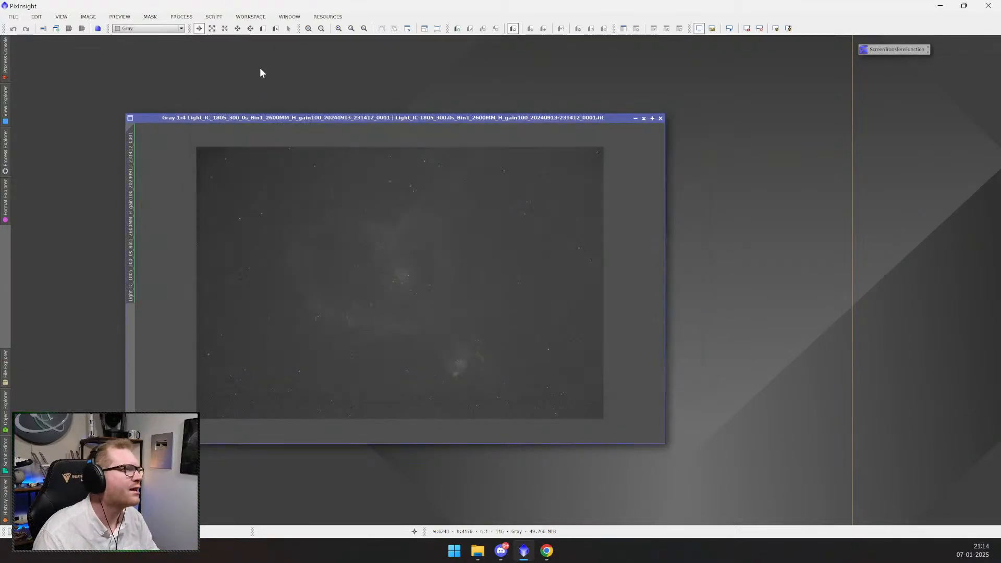
pyautogui.click(185, 19)
pyautogui.moveTo(214, 17)
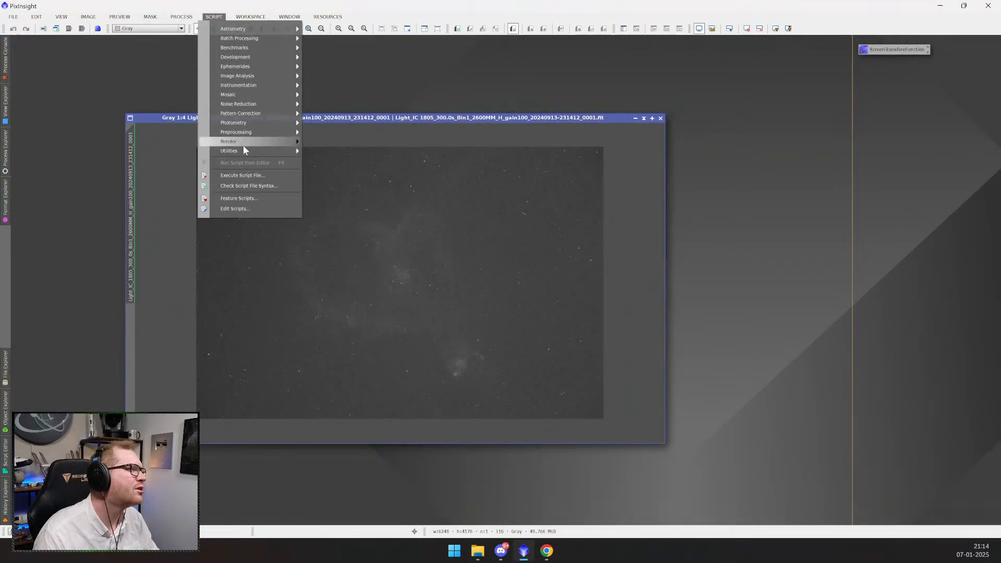
pyautogui.moveTo(275, 132)
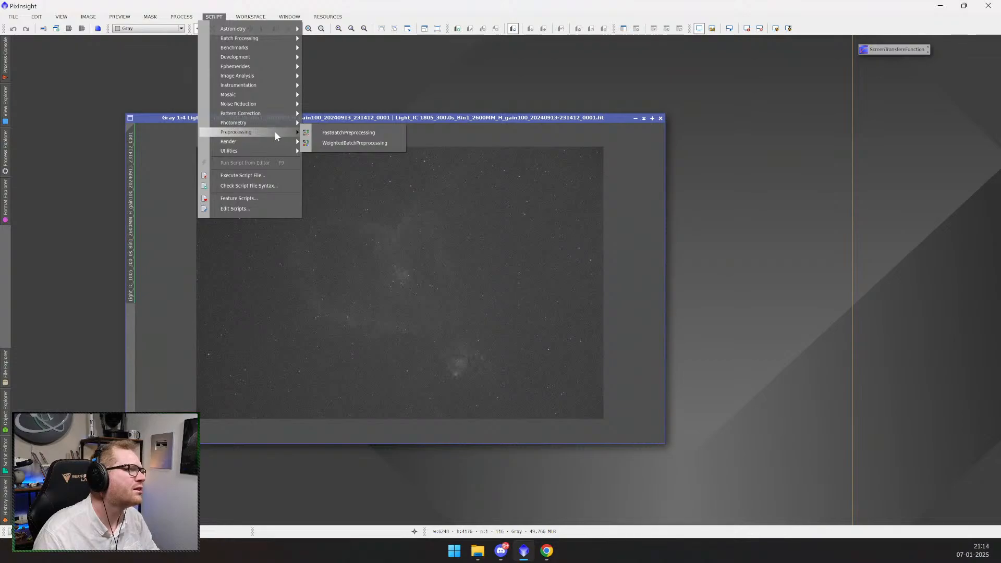
pyautogui.click(327, 135)
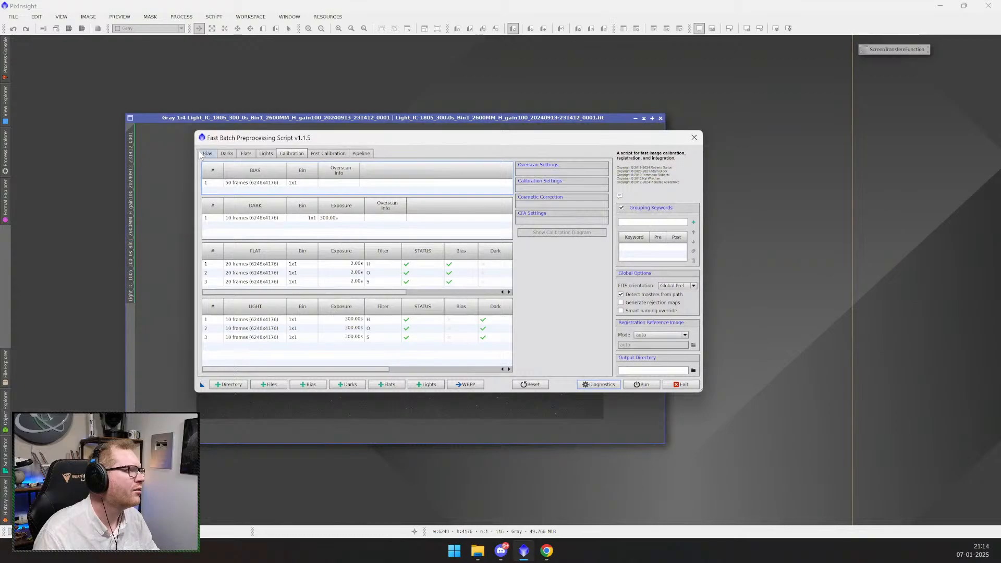
# - Remove all loaded bias frames and dark frames from the preprocessing script
pyautogui.click(205, 154)
pyautogui.click(353, 226)
pyautogui.hotkey('ctrl', 'a')
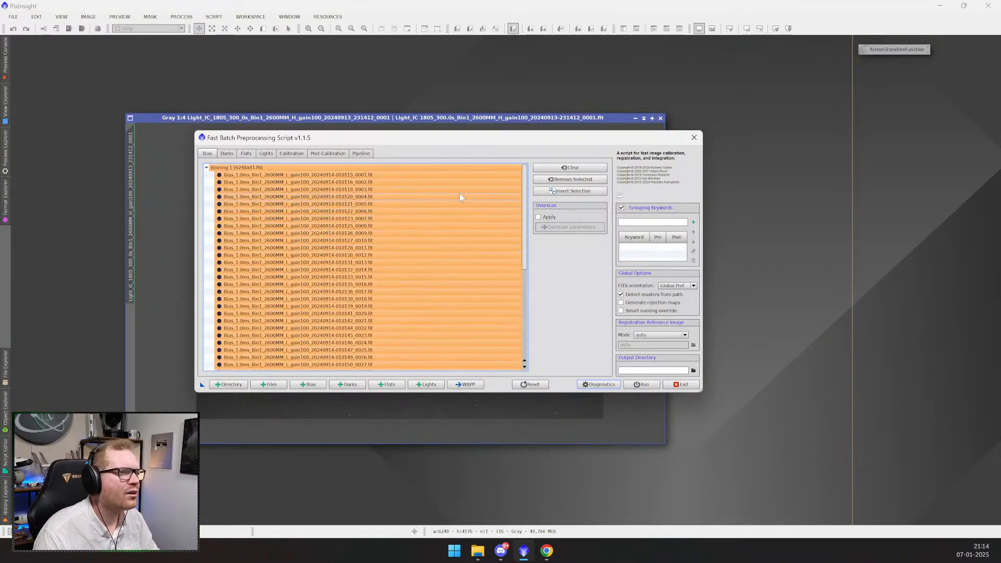
pyautogui.click(542, 180)
pyautogui.click(227, 154)
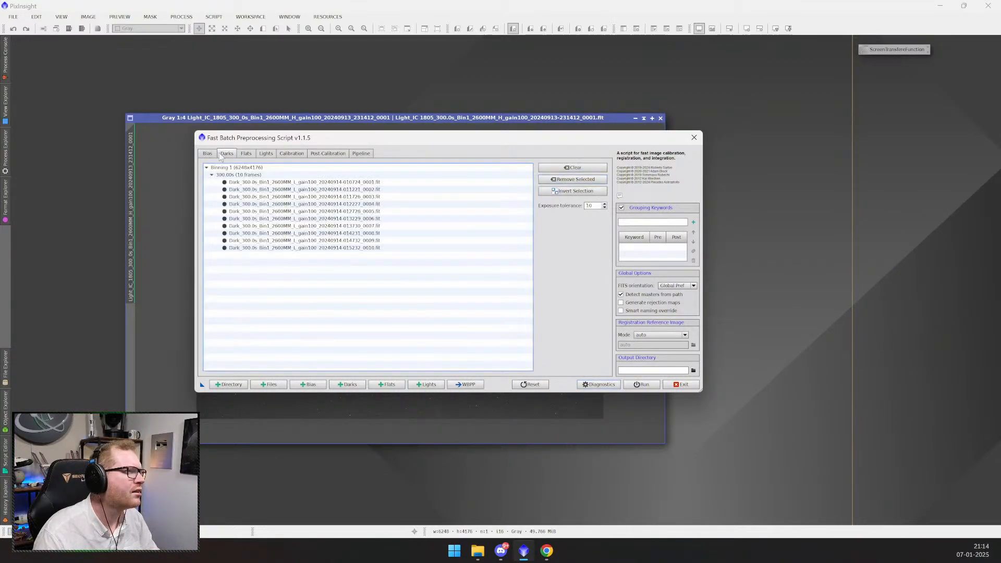
pyautogui.click(313, 191)
pyautogui.hotkey('ctrl', 'a')
pyautogui.click(573, 179)
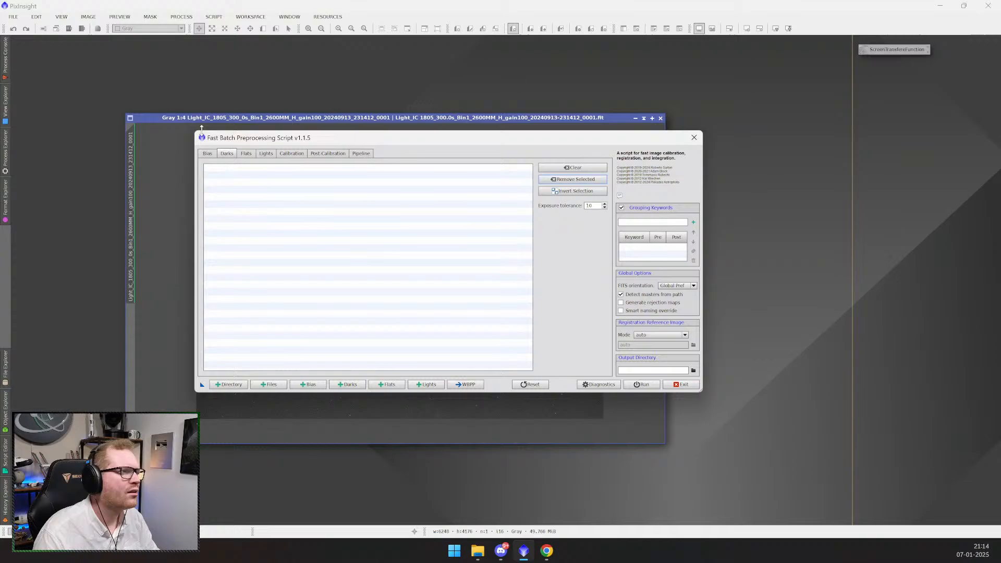
# - Remove all loaded flat frames and light frames from the preprocessing script
pyautogui.click(252, 157)
pyautogui.hotkey('ctrl', 'a')
pyautogui.click(579, 179)
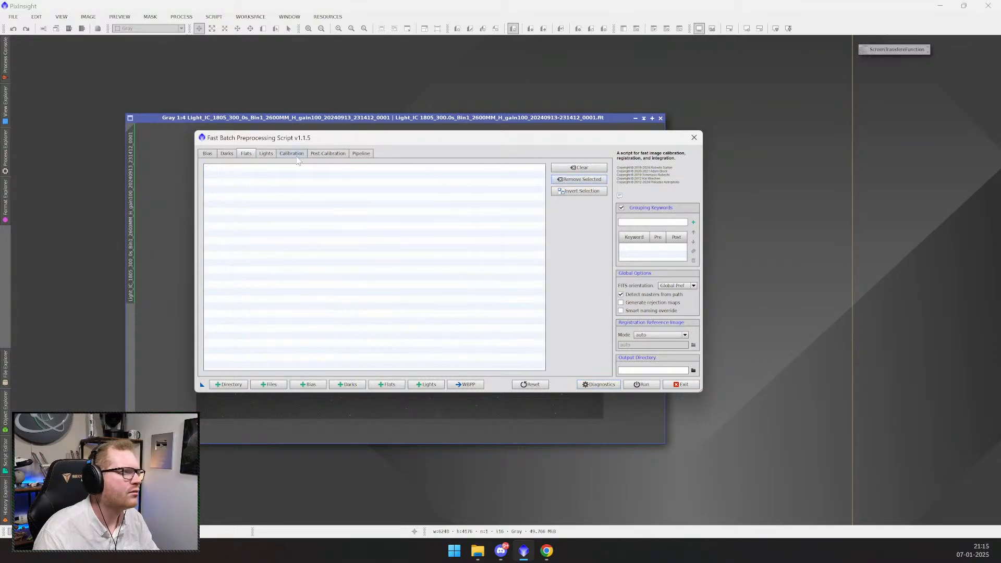
pyautogui.click(267, 153)
pyautogui.hotkey('ctrl', 'a')
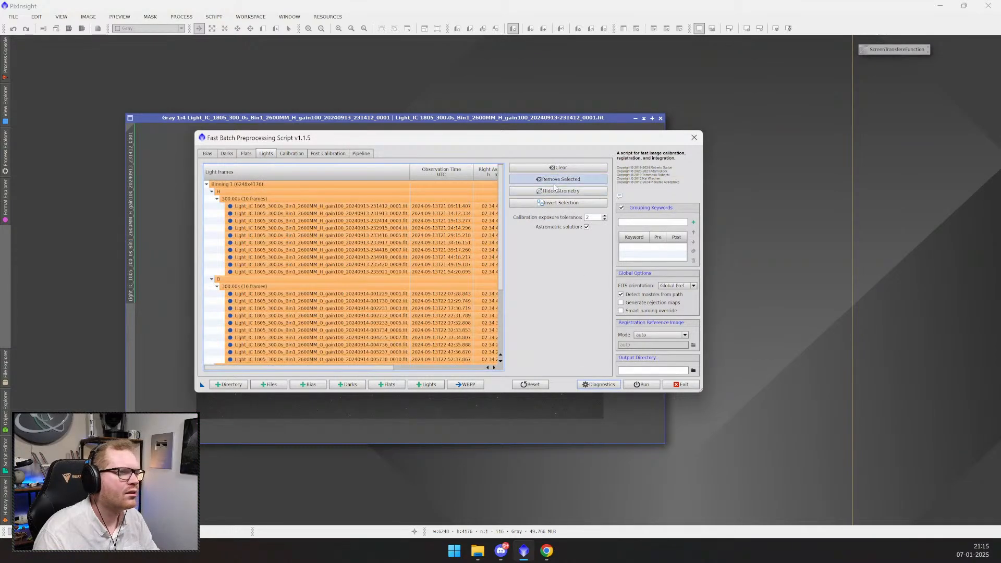
pyautogui.click(559, 180)
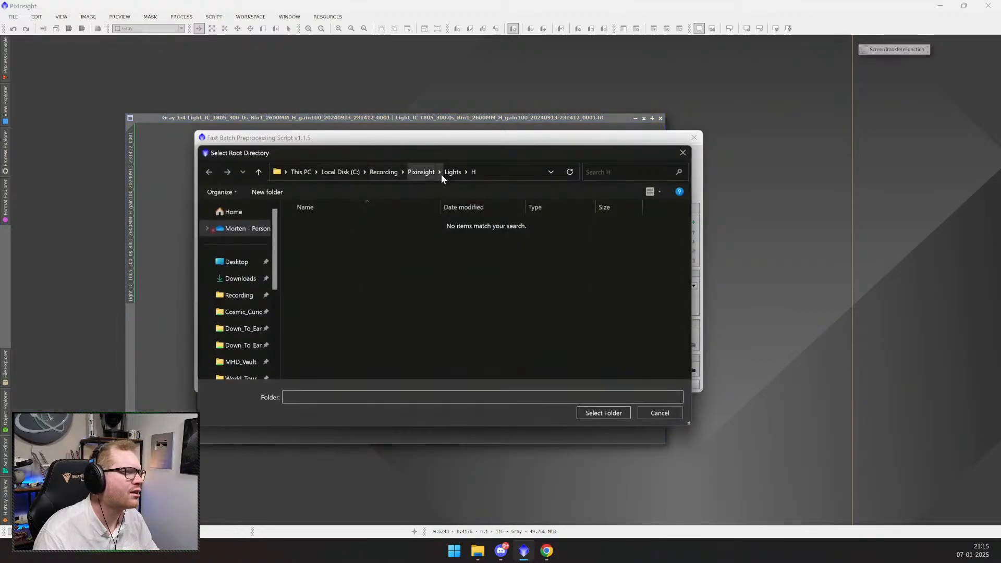
# - Add the whole Pixinsight folder inside Recording as the root directory to load every frame type, then dismiss the diagnostic messages
pyautogui.click(418, 172)
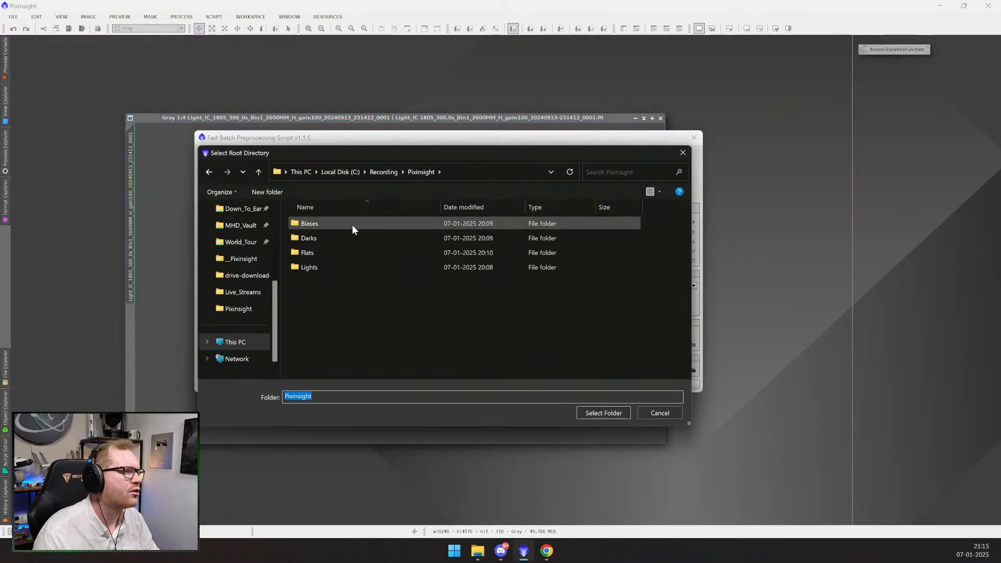
pyautogui.click(390, 174)
pyautogui.click(331, 240)
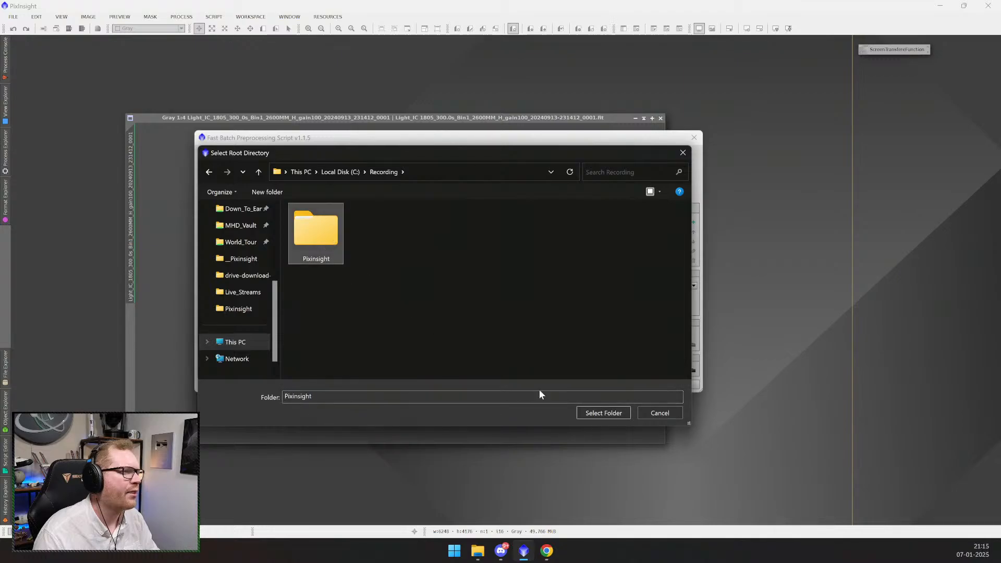
pyautogui.click(600, 411)
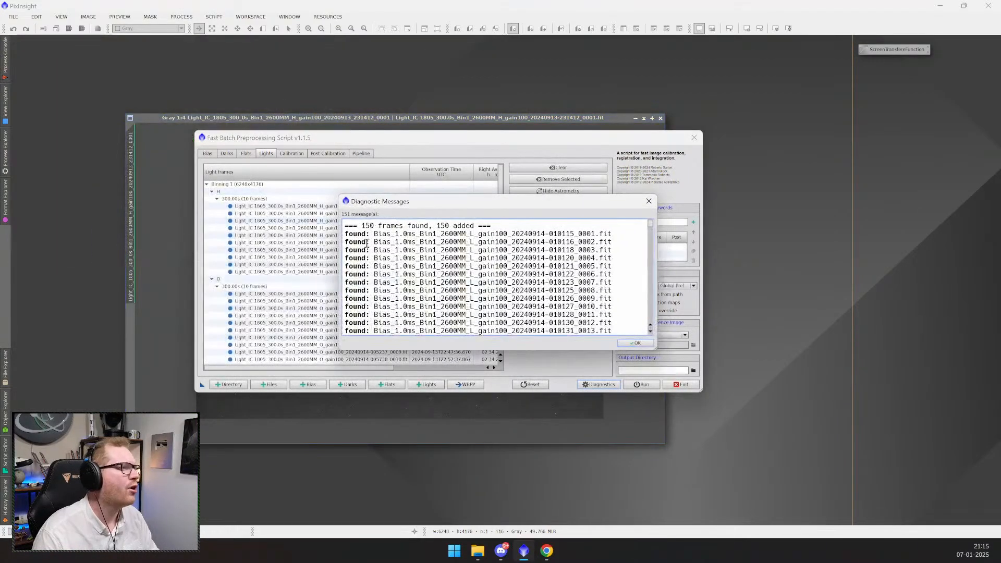
pyautogui.click(635, 343)
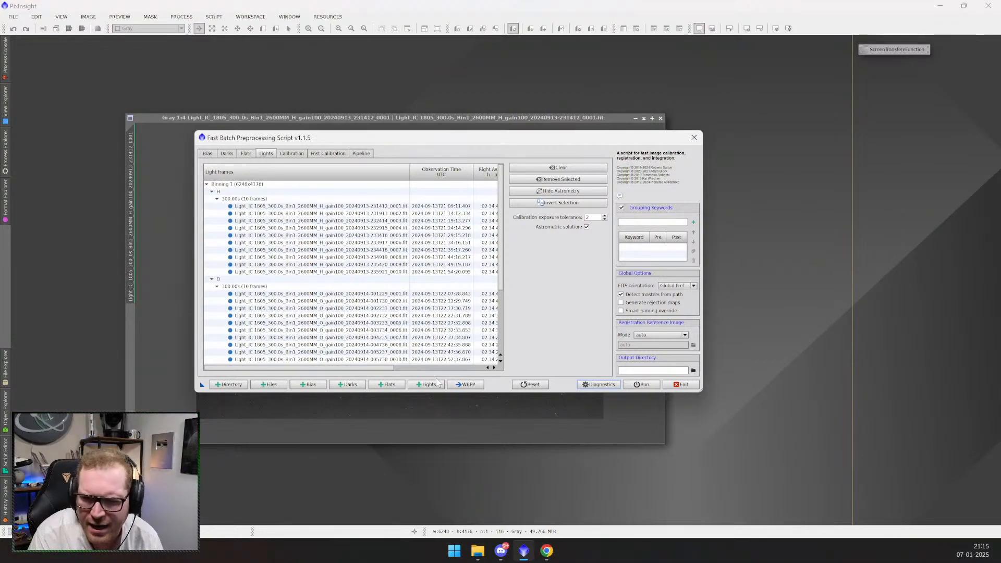
# - Check the loaded bias, dark and light frame lists in the preprocessing script
pyautogui.click(438, 362)
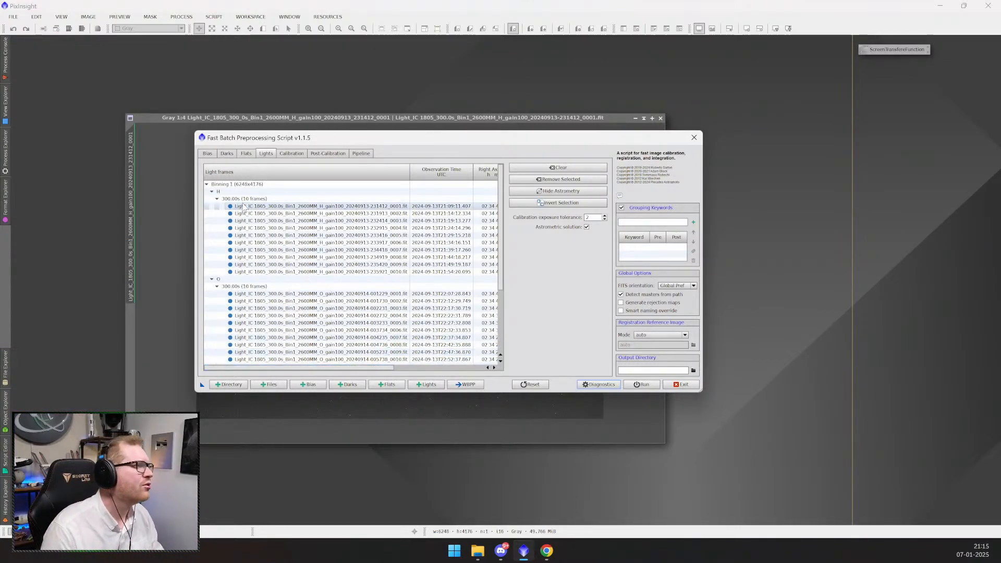
pyautogui.click(208, 156)
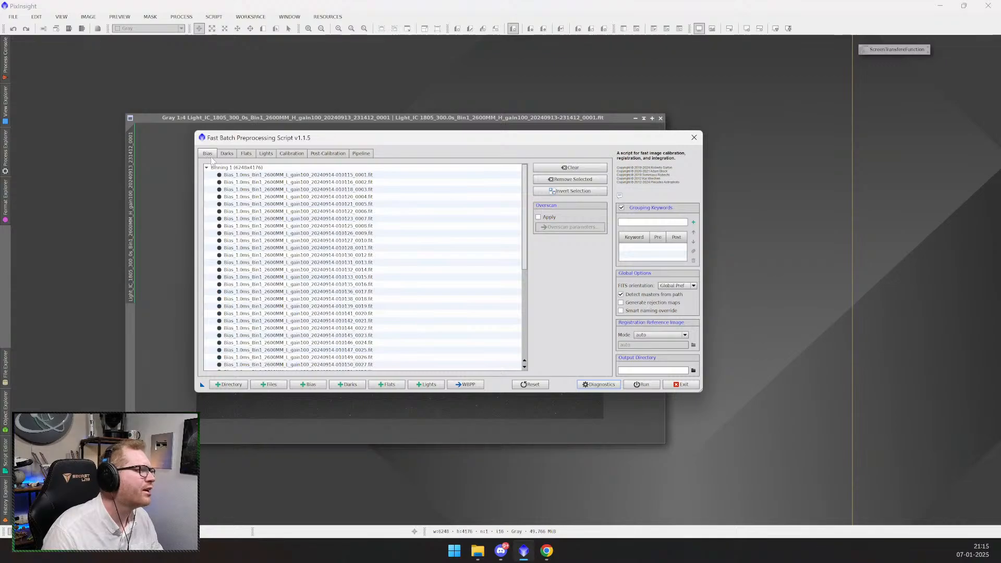
pyautogui.scroll(-5, 263, 226)
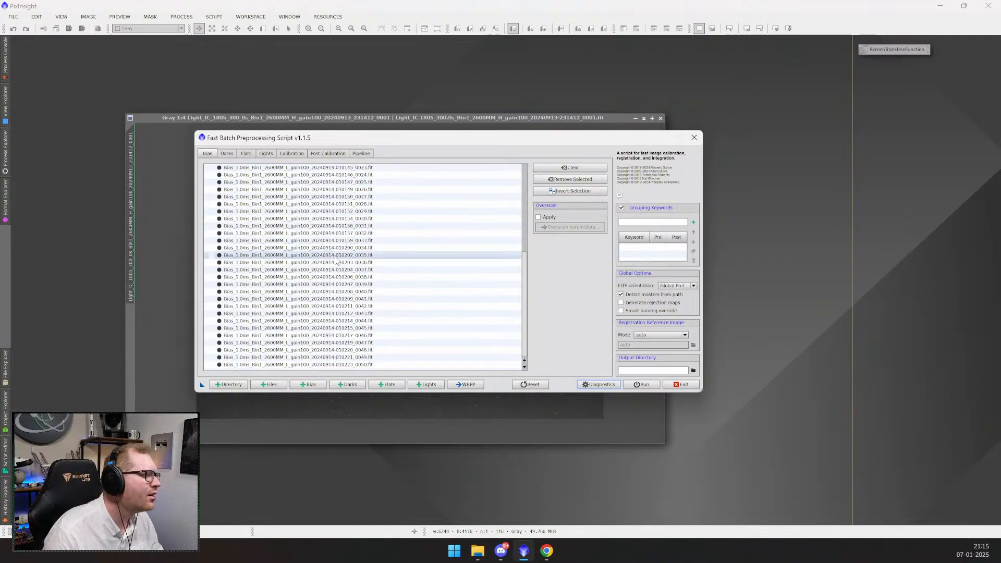
pyautogui.scroll(-1, 259, 258)
pyautogui.click(249, 155)
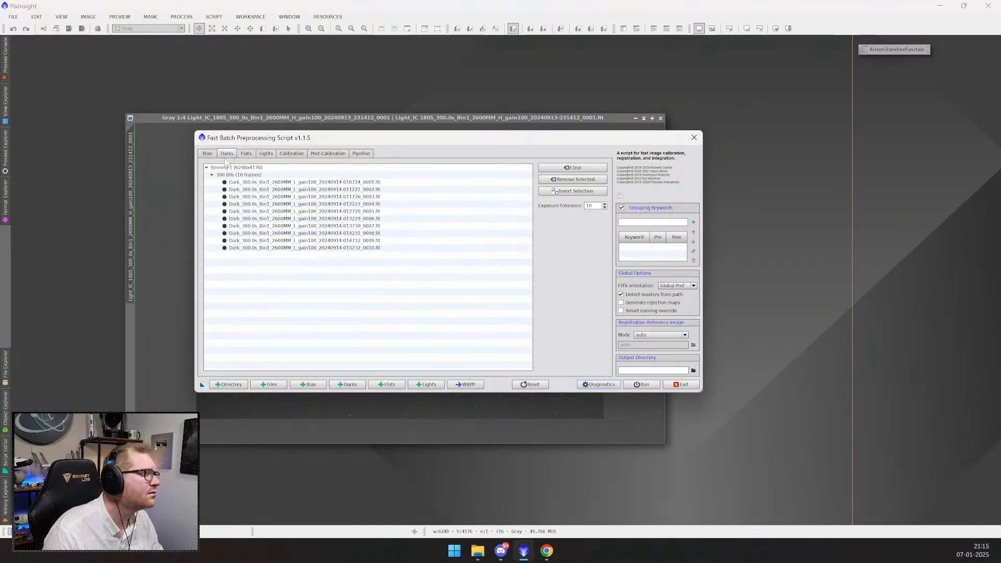
pyautogui.click(266, 154)
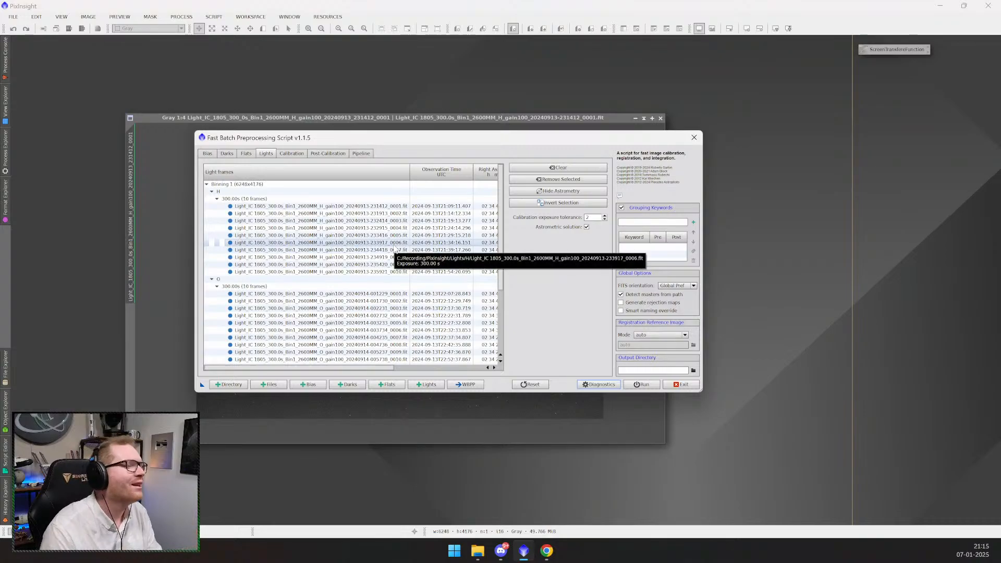
# - Set the output directory to C:/Recording/Pixinsight and run the preprocessing script
pyautogui.click(694, 370)
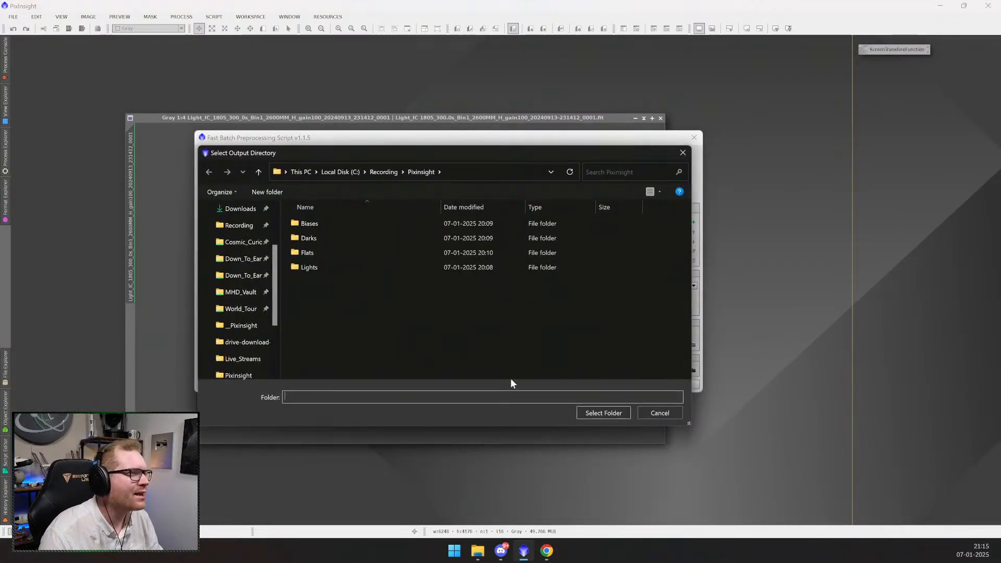
pyautogui.click(582, 414)
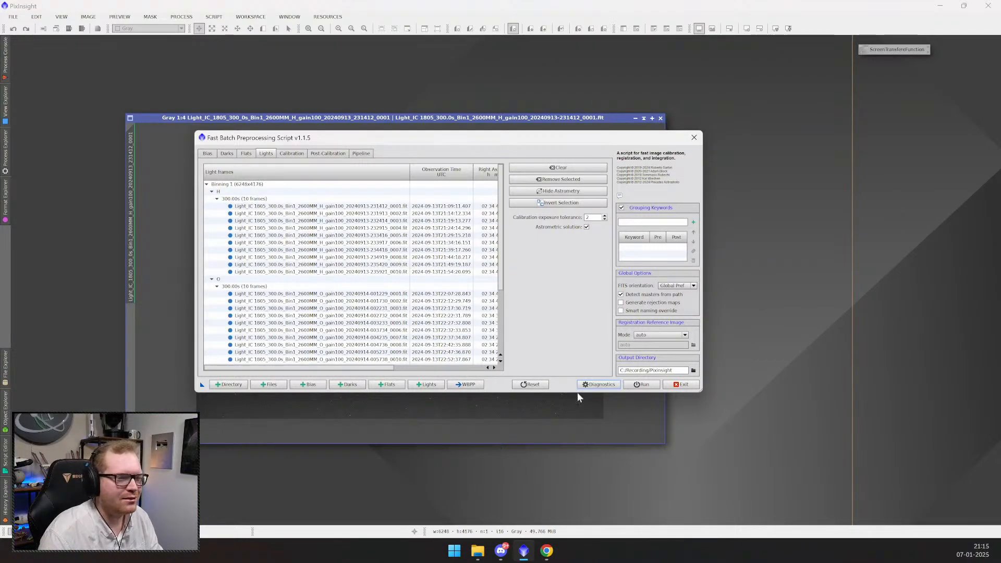
pyautogui.click(650, 389)
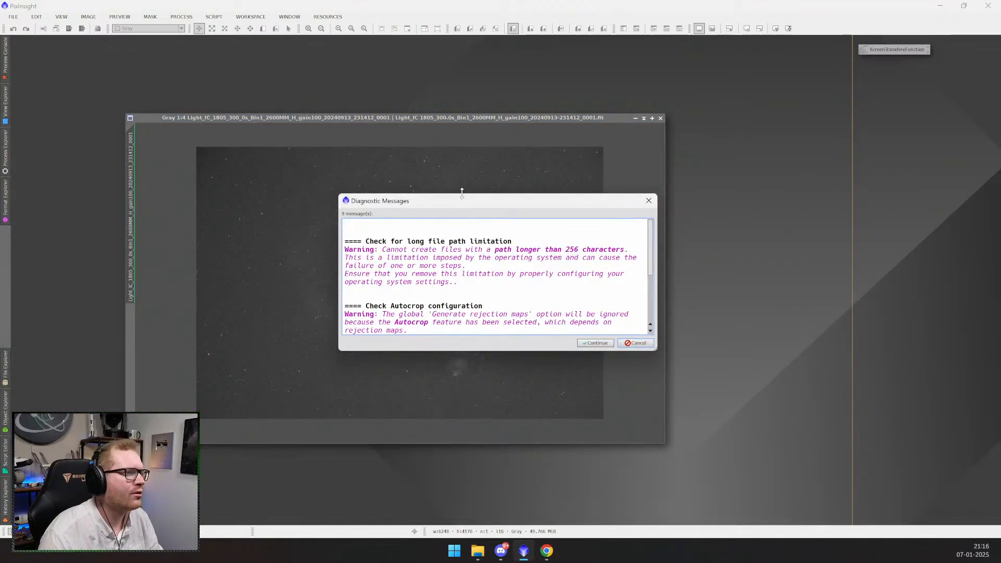
# - Enlarge and read through the diagnostic messages, continue with the run, and move the FBPP Execution Monitor into full view
pyautogui.moveTo(462, 193); pyautogui.dragTo(494, 111)
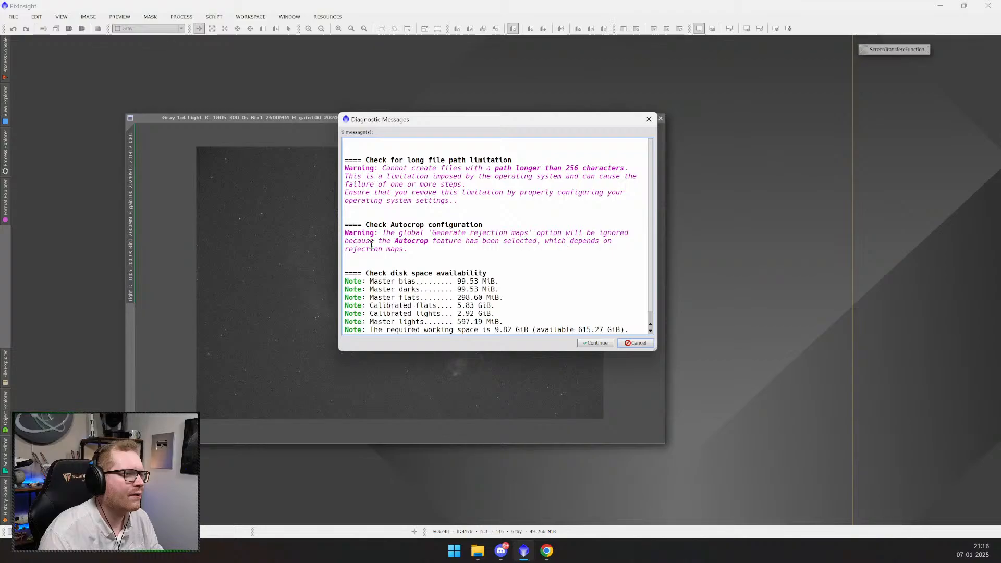
pyautogui.scroll(-1, 430, 251)
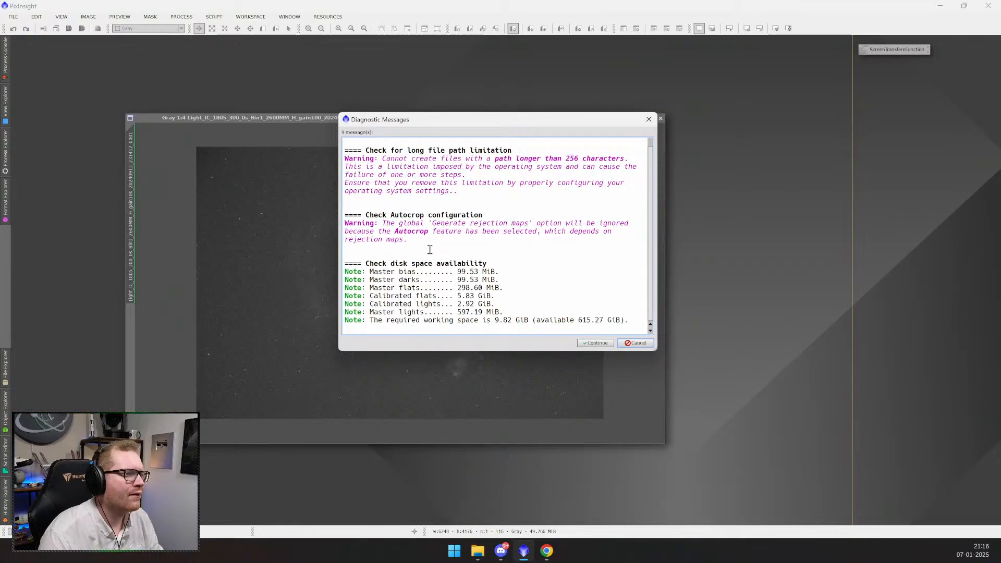
pyautogui.click(596, 343)
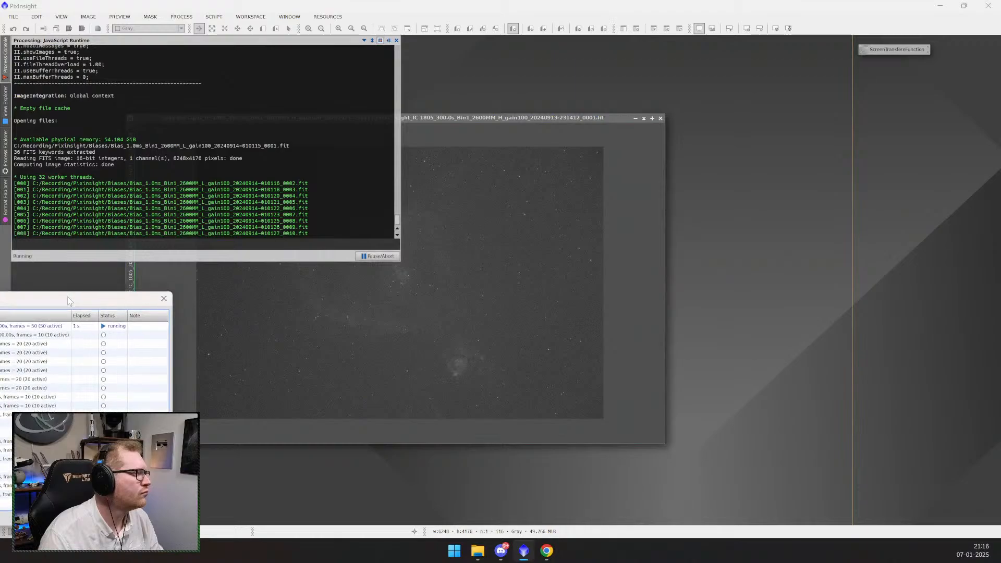
pyautogui.moveTo(67, 296); pyautogui.dragTo(515, 230)
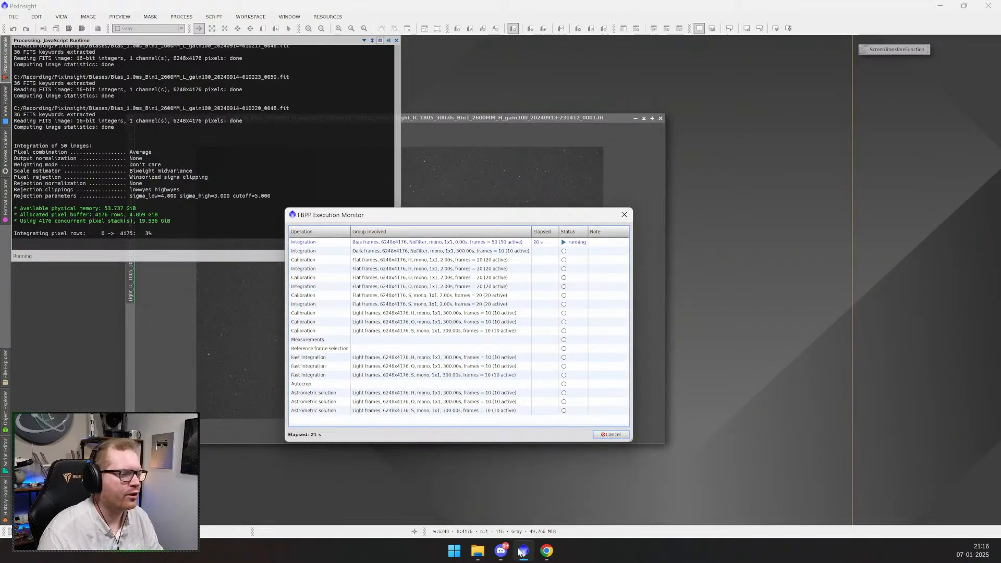
# - Inspect CPU and GPU performance in Task Manager while the integration runs, then close Task Manager
pyautogui.click(580, 548)
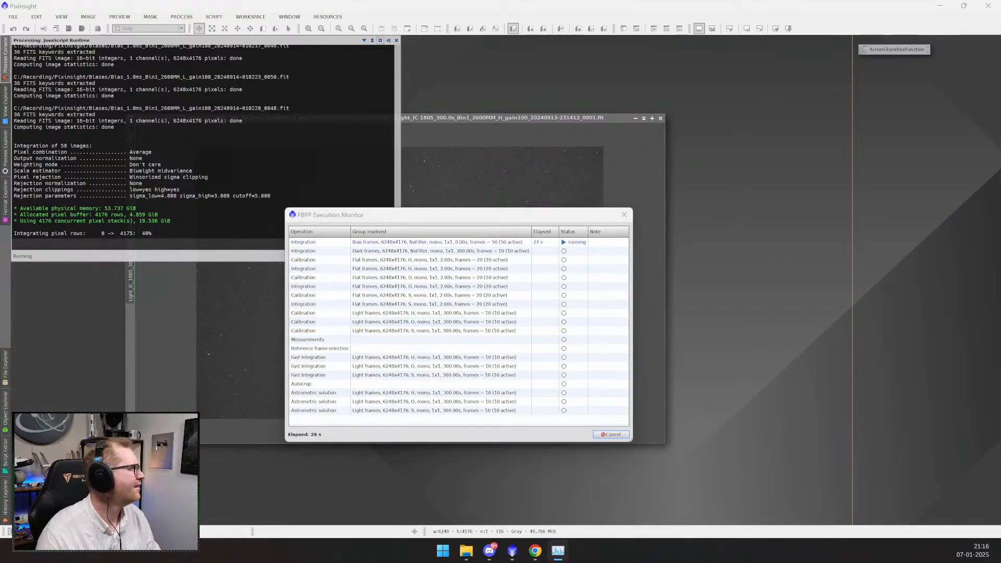
pyautogui.hotkey('ctrl', 'shift', 'Escape')
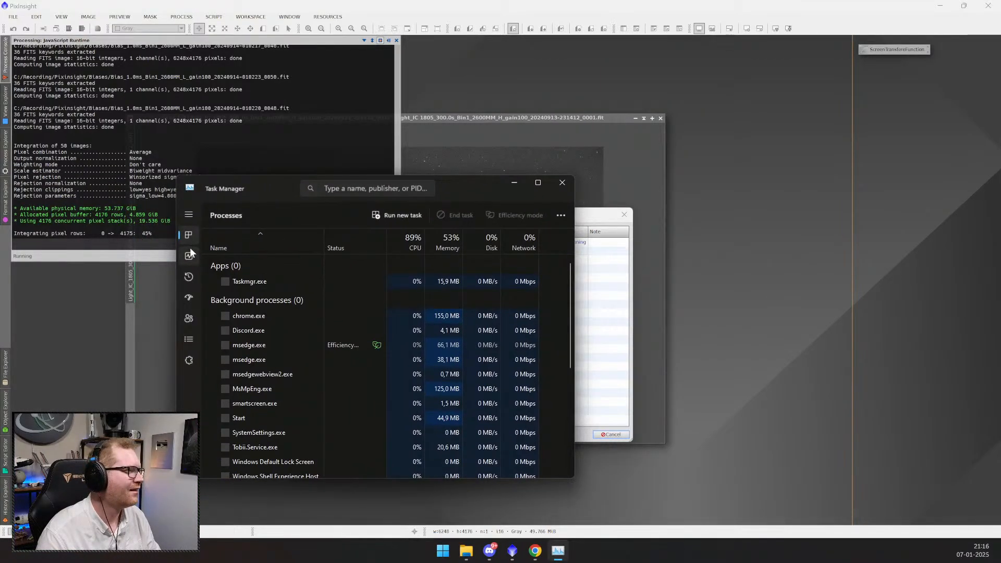
pyautogui.click(190, 255)
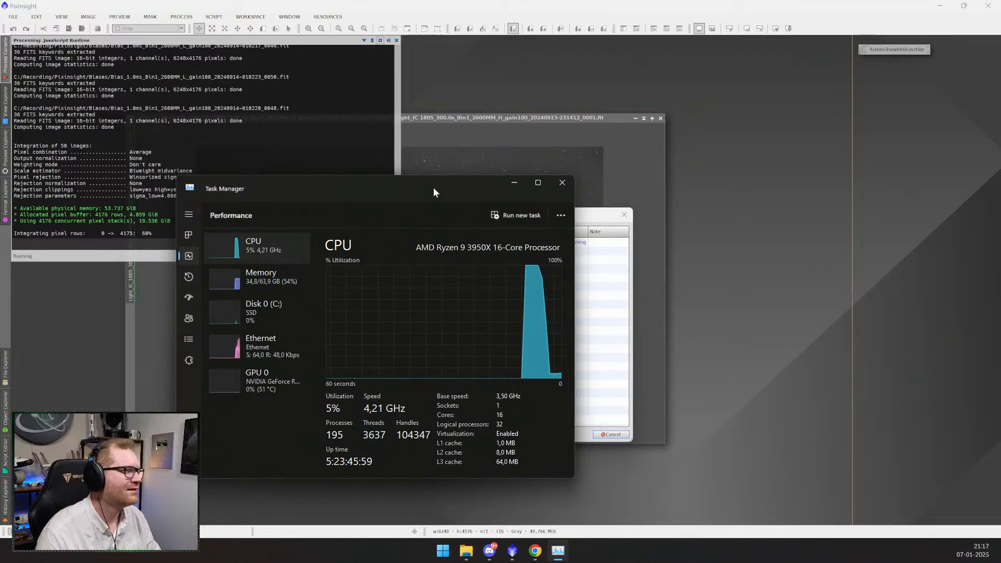
pyautogui.moveTo(434, 189); pyautogui.dragTo(413, 209)
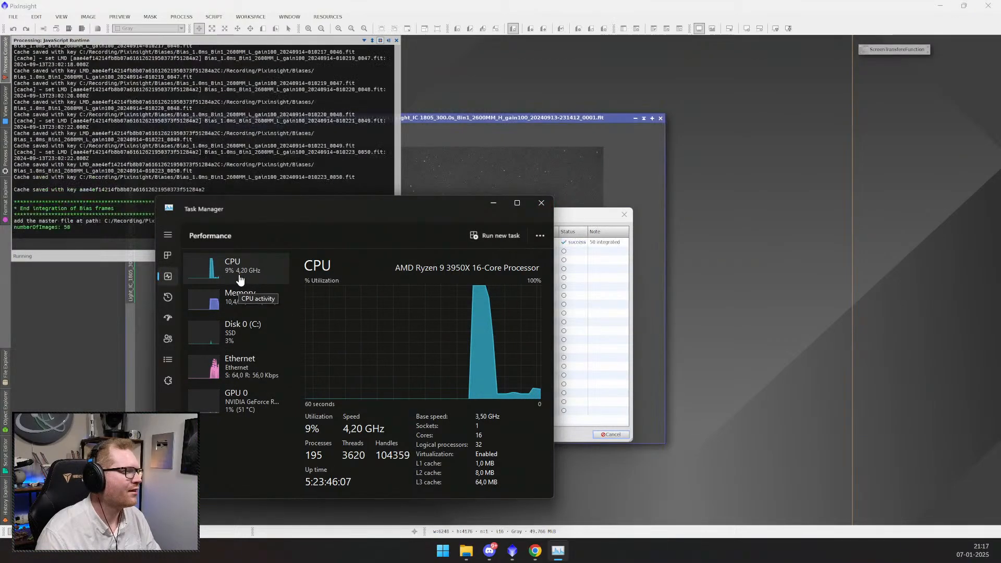
pyautogui.click(248, 415)
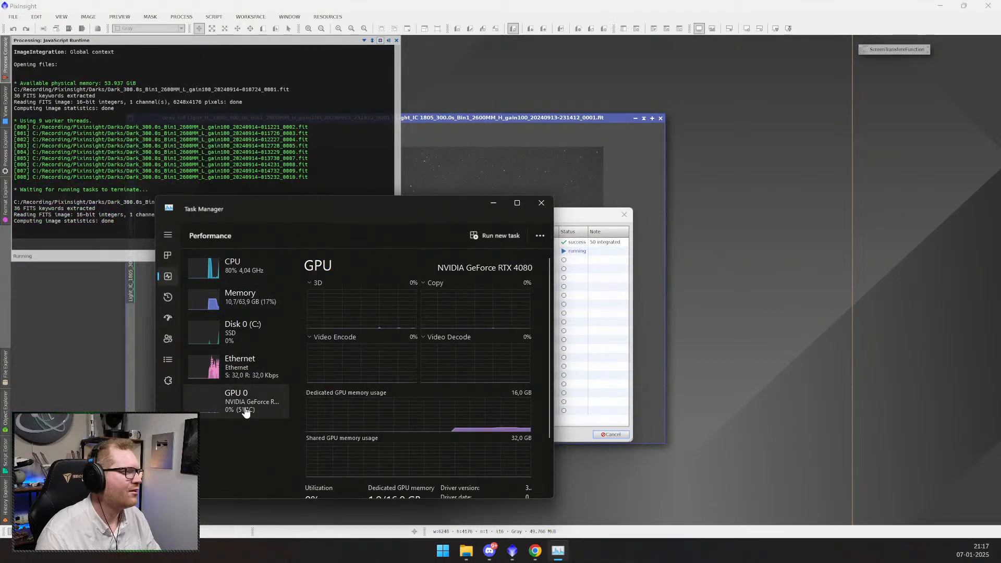
pyautogui.click(229, 276)
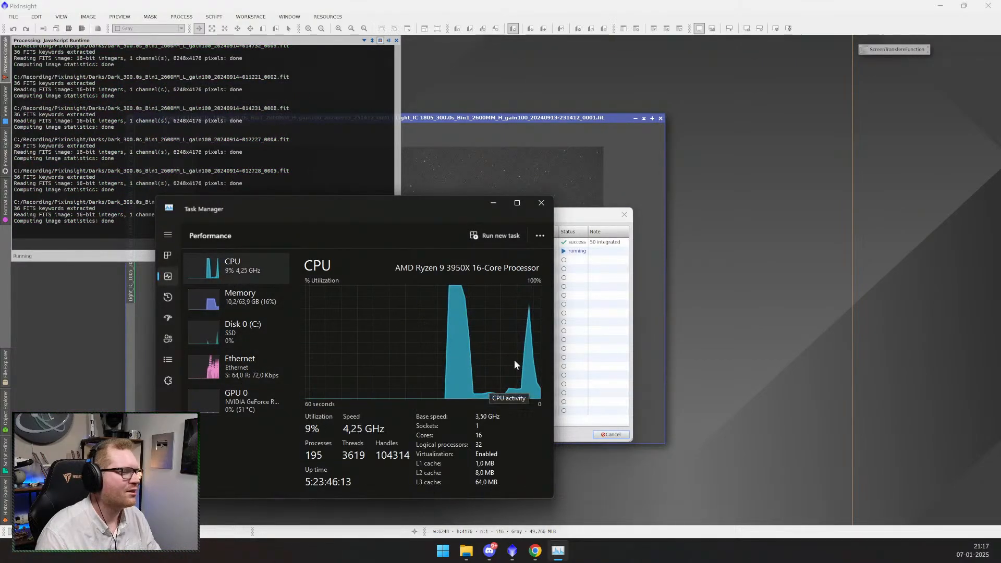
pyautogui.moveTo(435, 205); pyautogui.dragTo(461, 189)
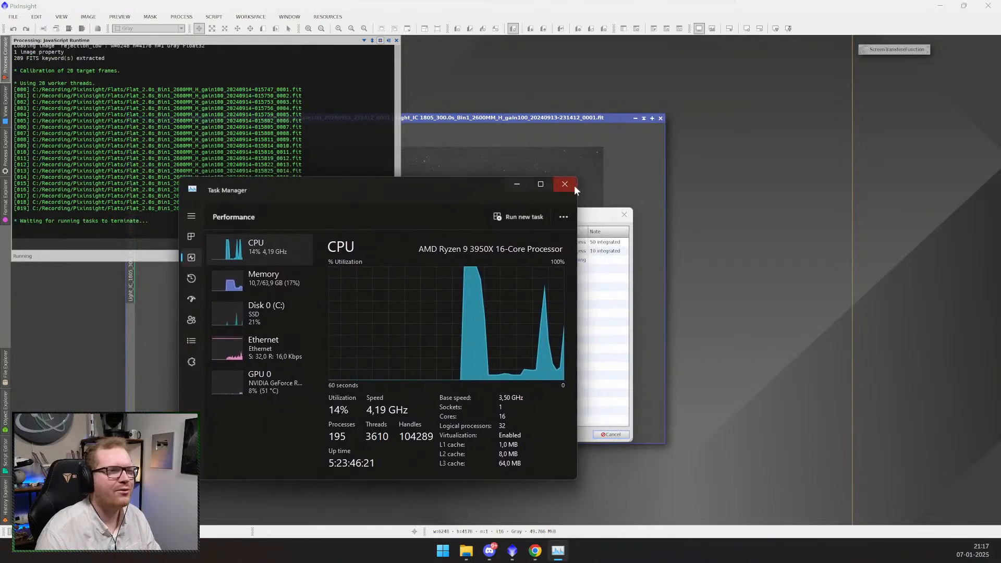
pyautogui.click(567, 187)
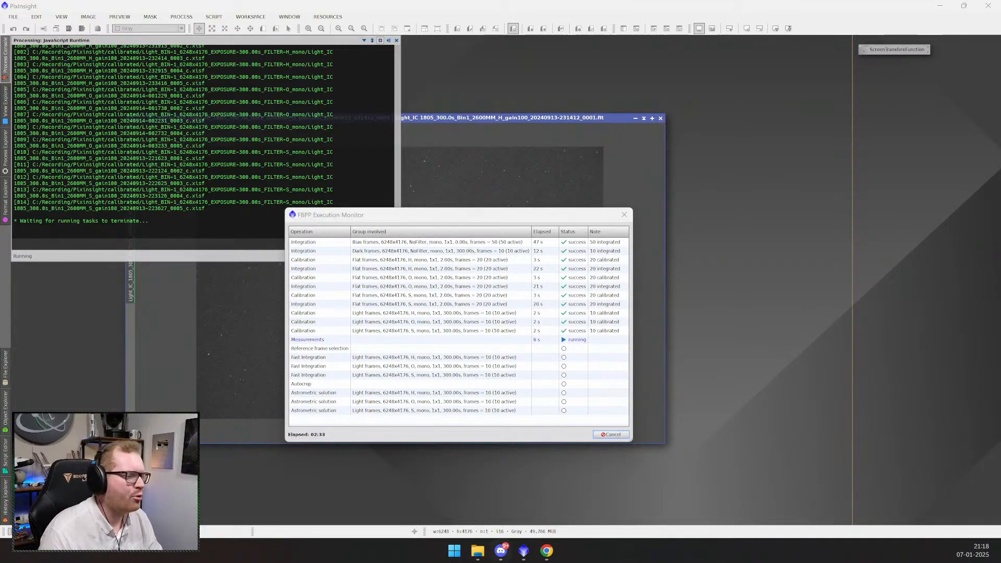
# - Switch to File Explorer and look inside the calibrated folder of the Pixinsight directory
pyautogui.click(476, 554)
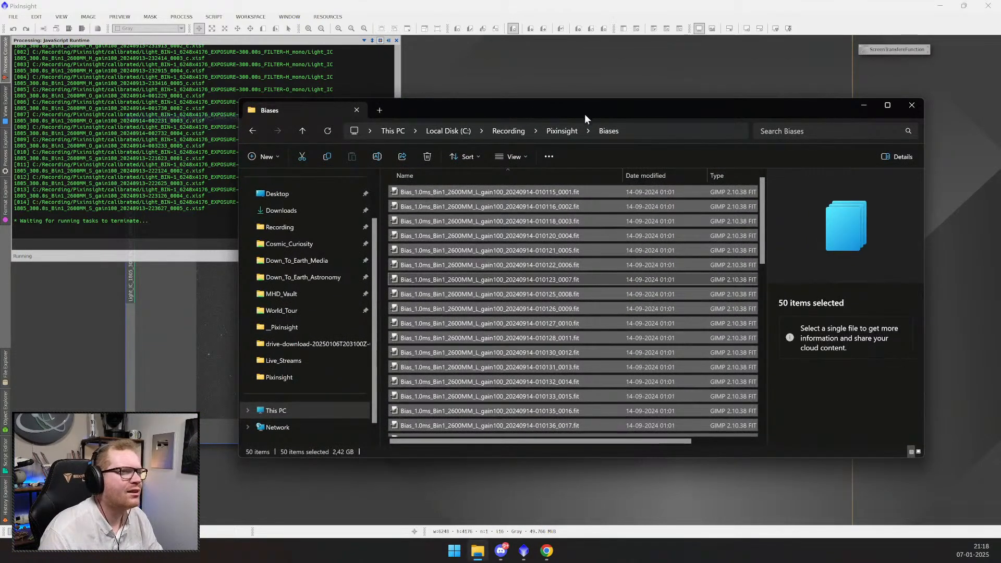
pyautogui.click(558, 130)
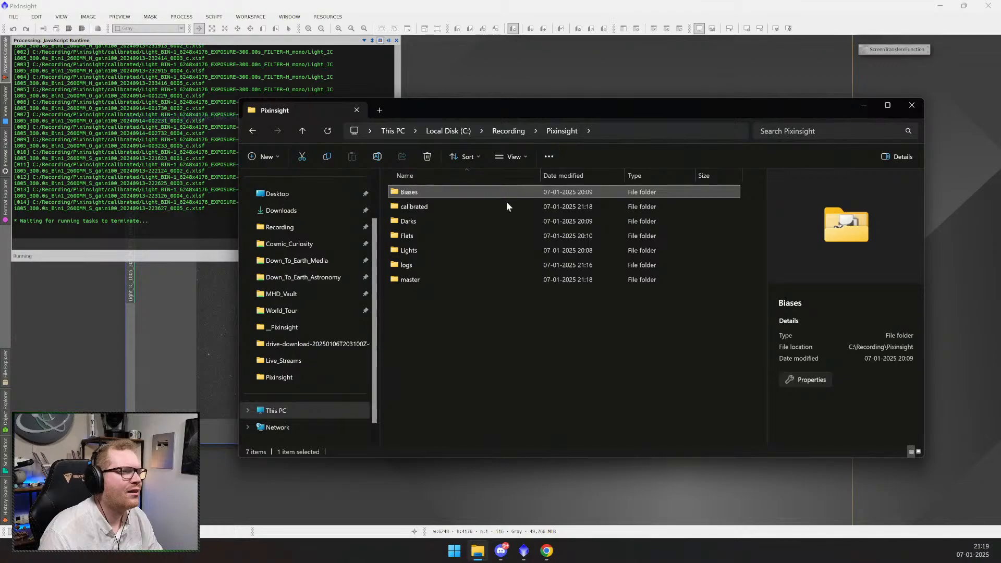
pyautogui.click(422, 304)
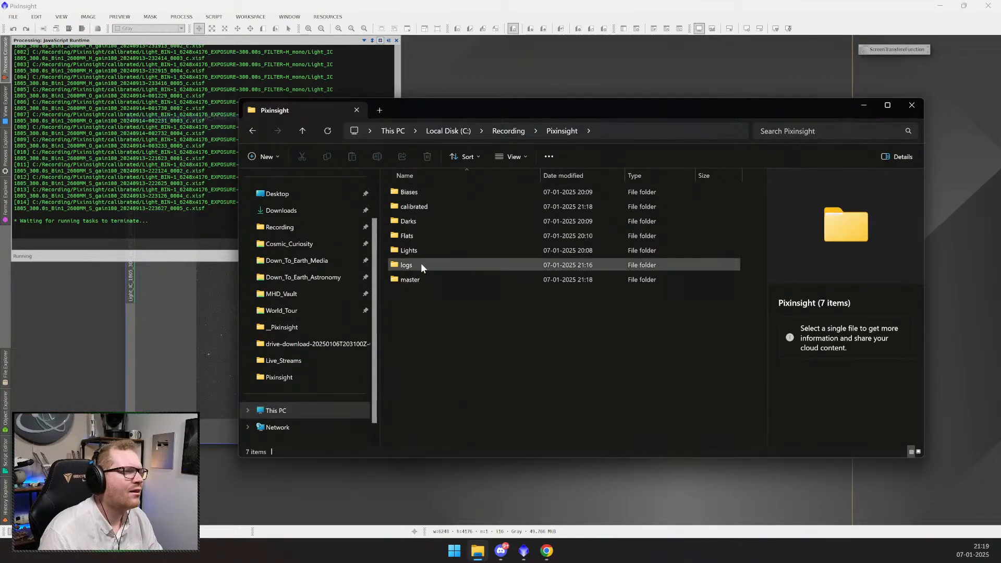
pyautogui.doubleClick(421, 206)
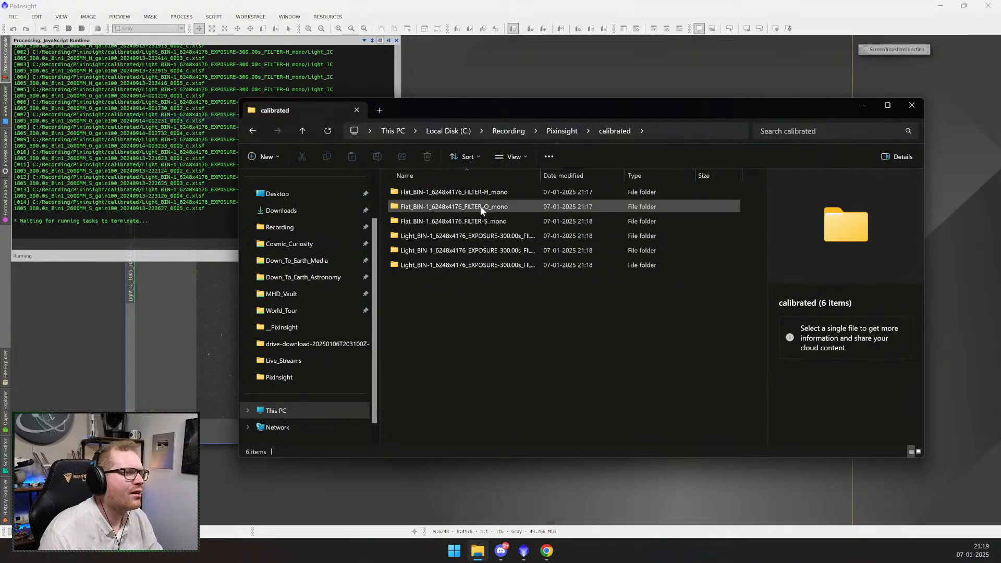
# - Look through the logs and master folders, widening the name column to read the full master file names
pyautogui.click(563, 129)
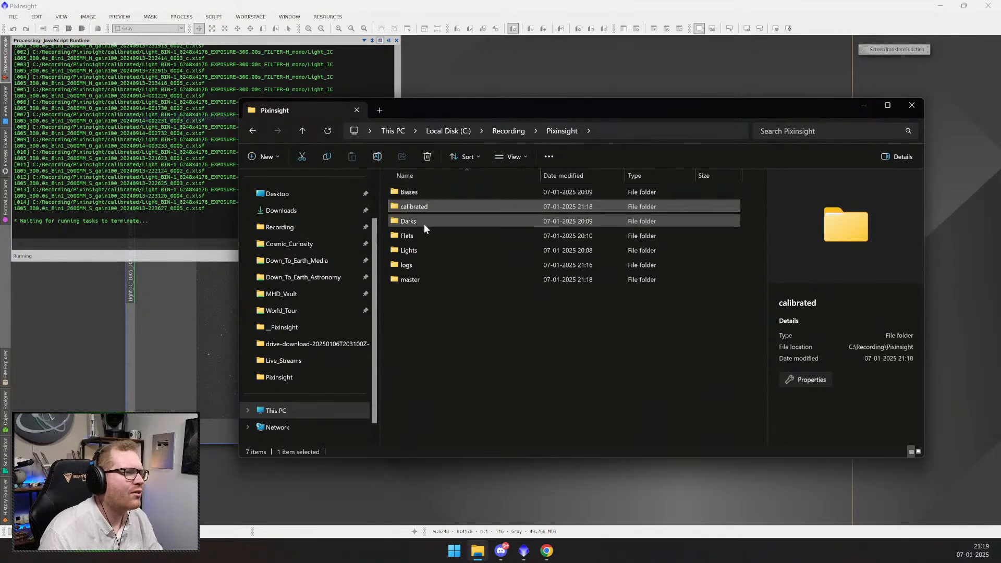
pyautogui.doubleClick(425, 265)
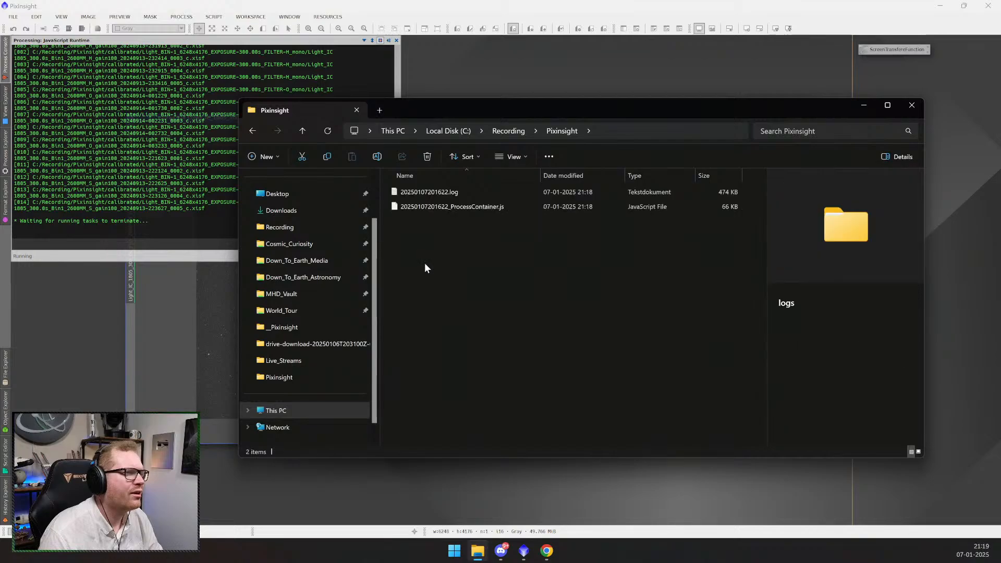
pyautogui.click(562, 131)
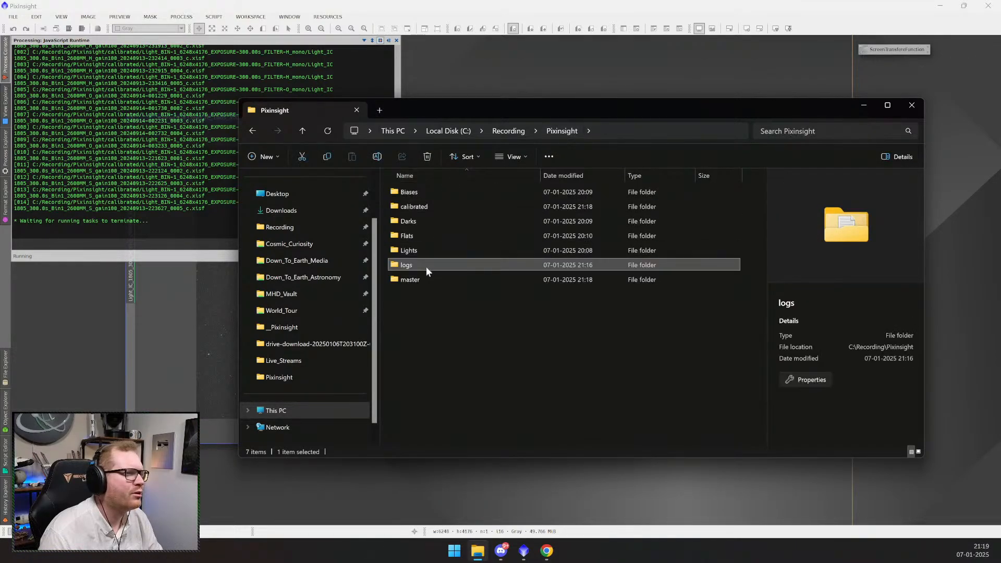
pyautogui.doubleClick(425, 280)
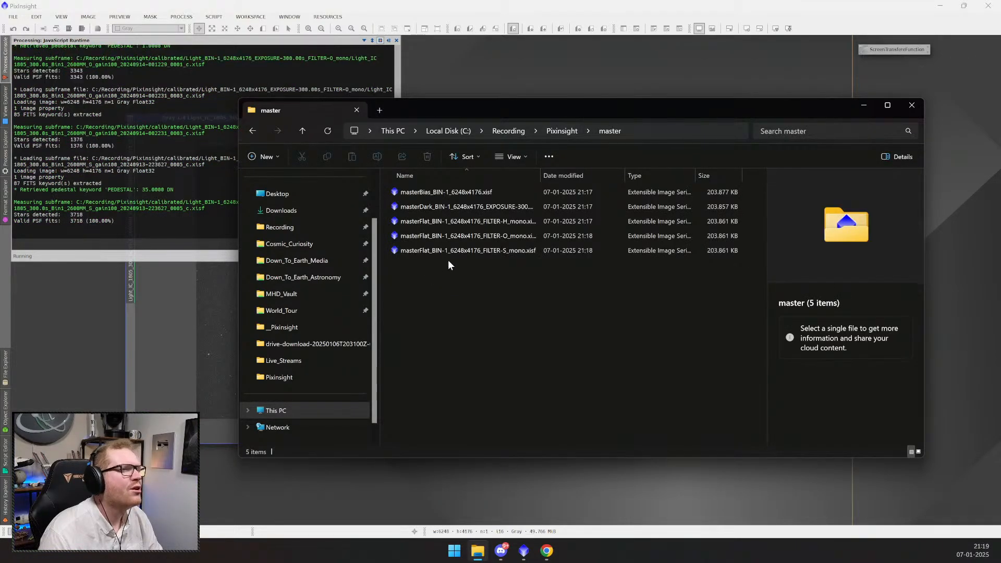
pyautogui.moveTo(541, 176)
pyautogui.mouseDown()
pyautogui.moveTo(557, 185)
pyautogui.moveTo(524, 185)
pyautogui.mouseUp()
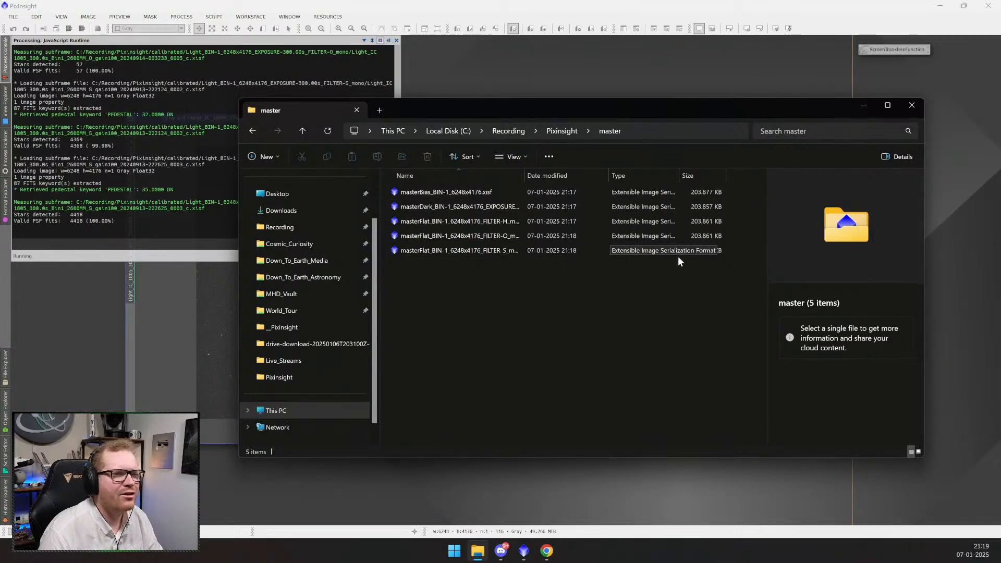
pyautogui.moveTo(523, 176); pyautogui.dragTo(577, 178)
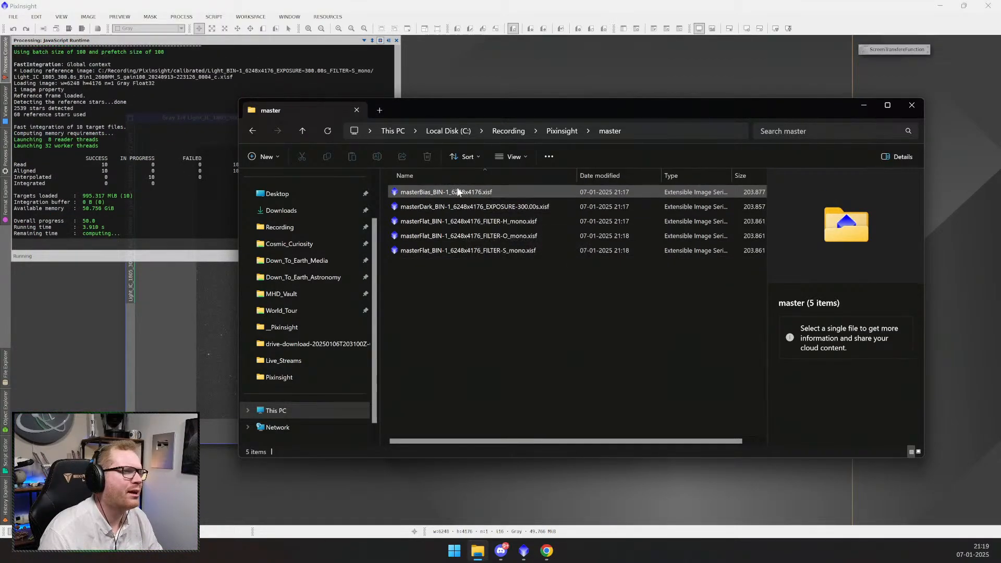
# - Return to the calibrated folder, widen the name column to read the full folder names, and move the window aside
pyautogui.click(562, 130)
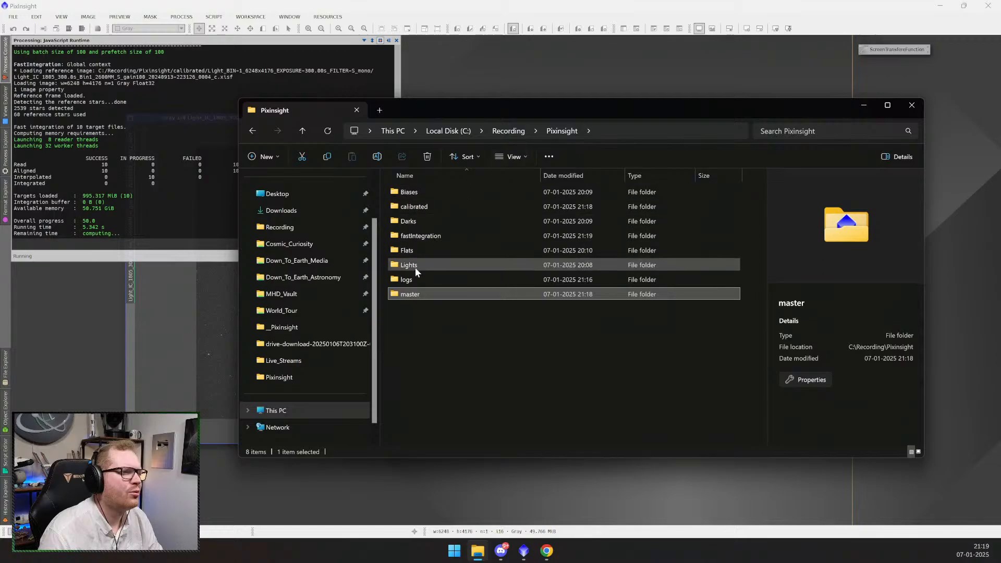
pyautogui.click(443, 202)
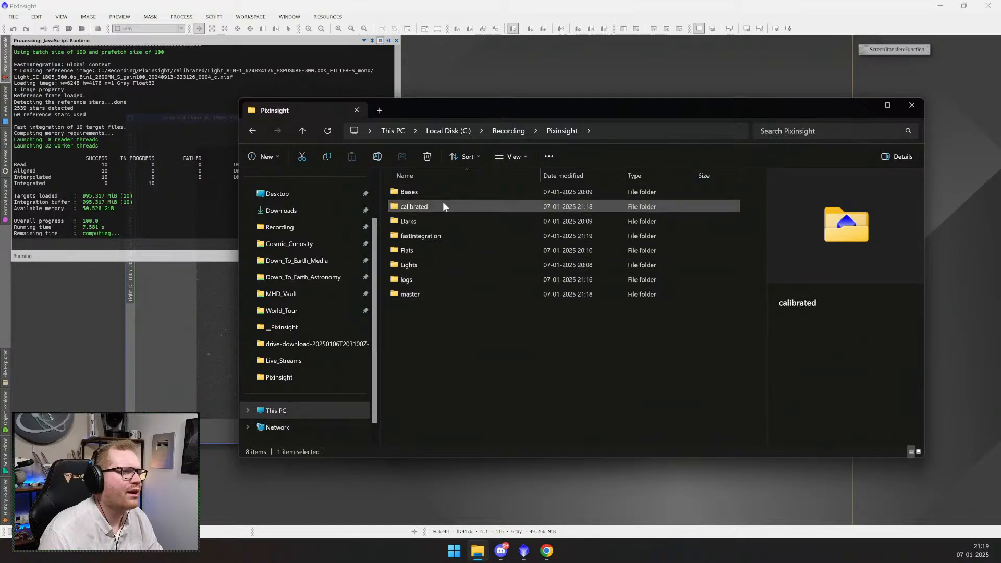
pyautogui.doubleClick(444, 206)
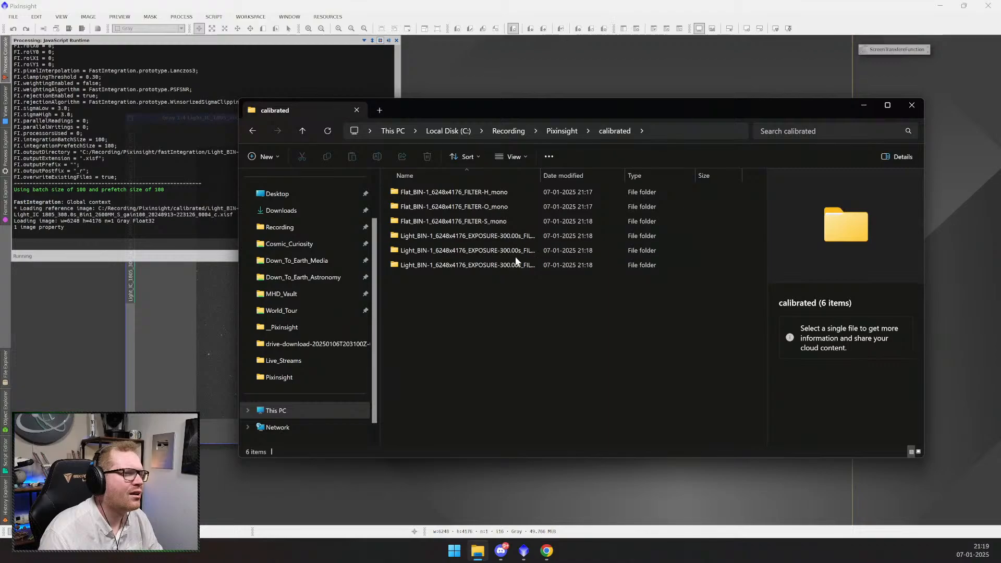
pyautogui.moveTo(541, 174); pyautogui.dragTo(593, 180)
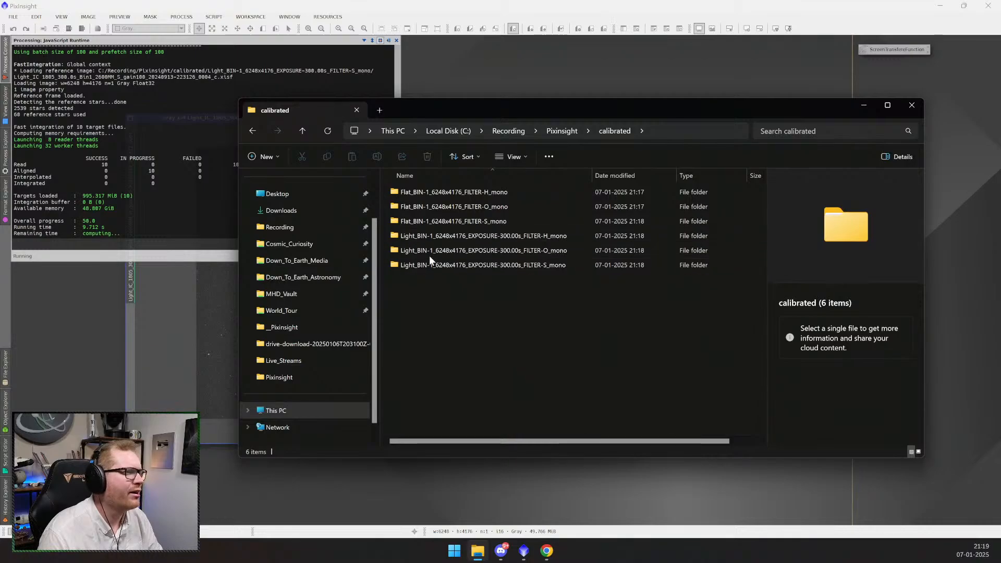
pyautogui.moveTo(459, 112); pyautogui.dragTo(530, 111)
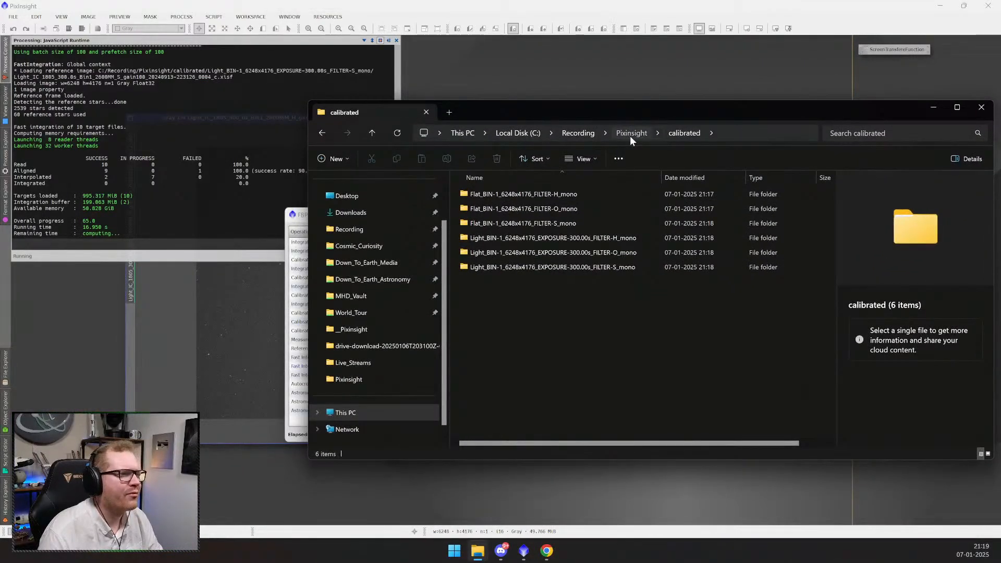
# - Look inside the fastIntegration folder of the Pixinsight directory, then move File Explorer aside and minimize it
pyautogui.click(631, 134)
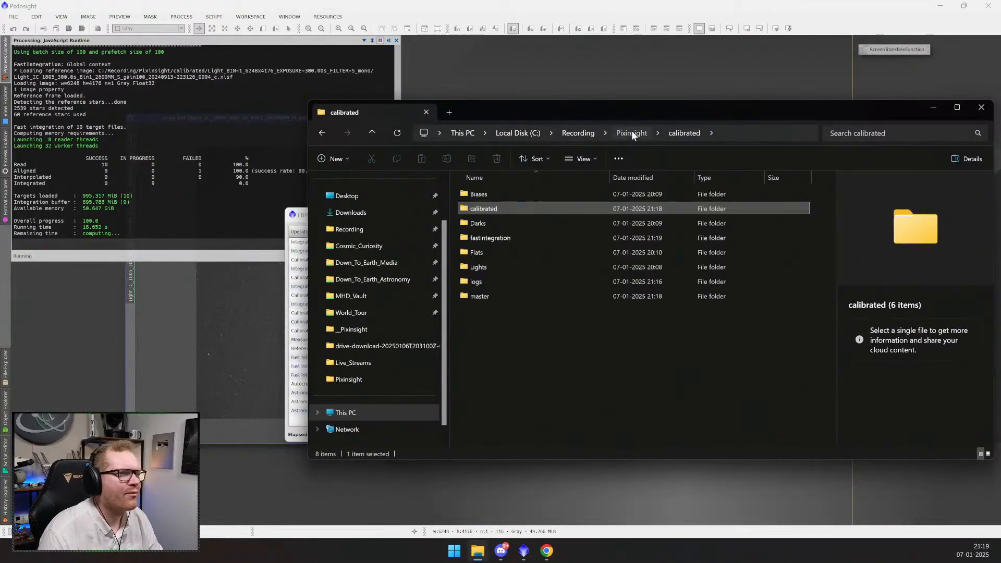
pyautogui.doubleClick(498, 240)
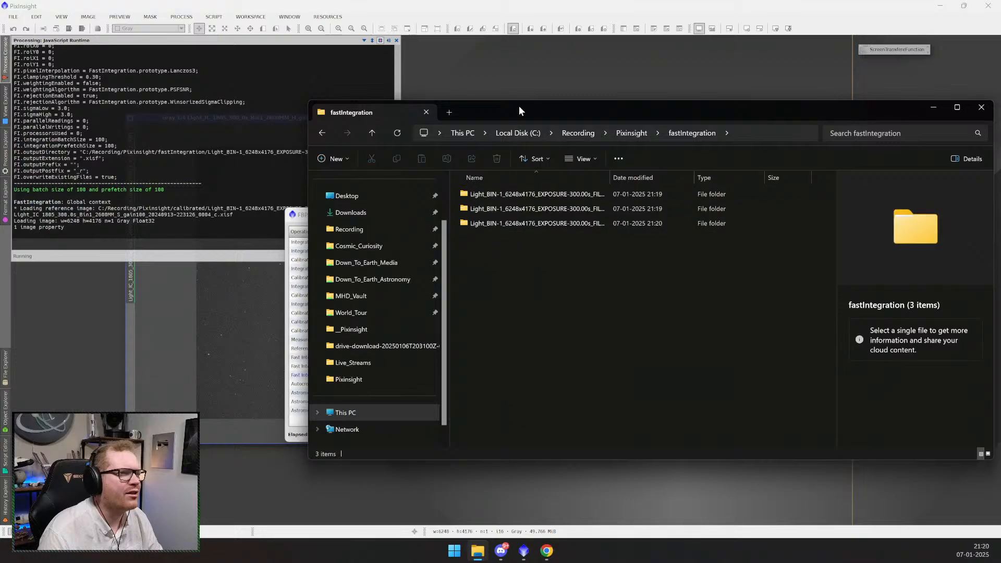
pyautogui.moveTo(518, 110); pyautogui.dragTo(370, 132)
pyautogui.click(775, 133)
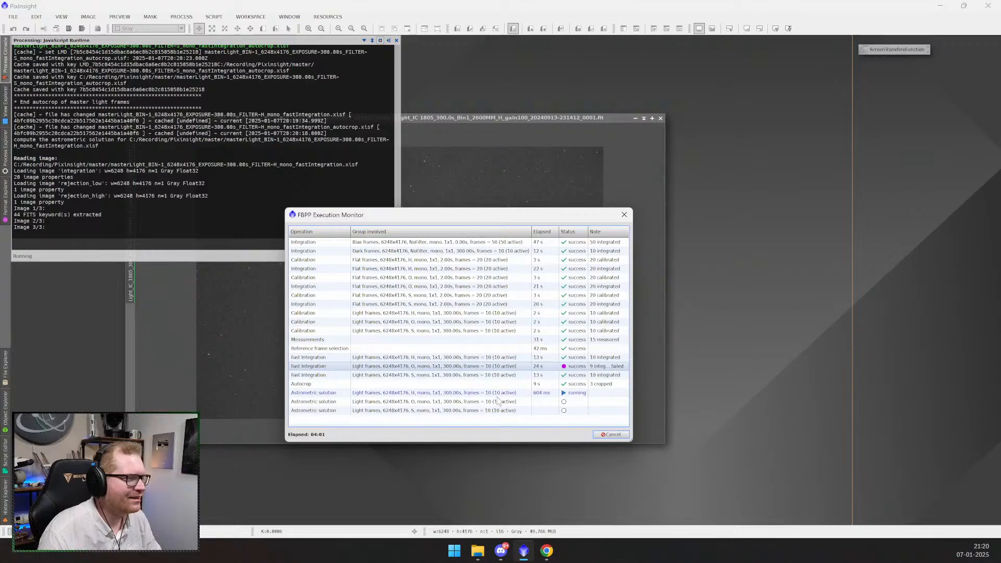
# - Inspect the astrometric solution and O-filter Fast Integration entries in the FBPP Execution Monitor while the pipeline finishes
pyautogui.click(468, 396)
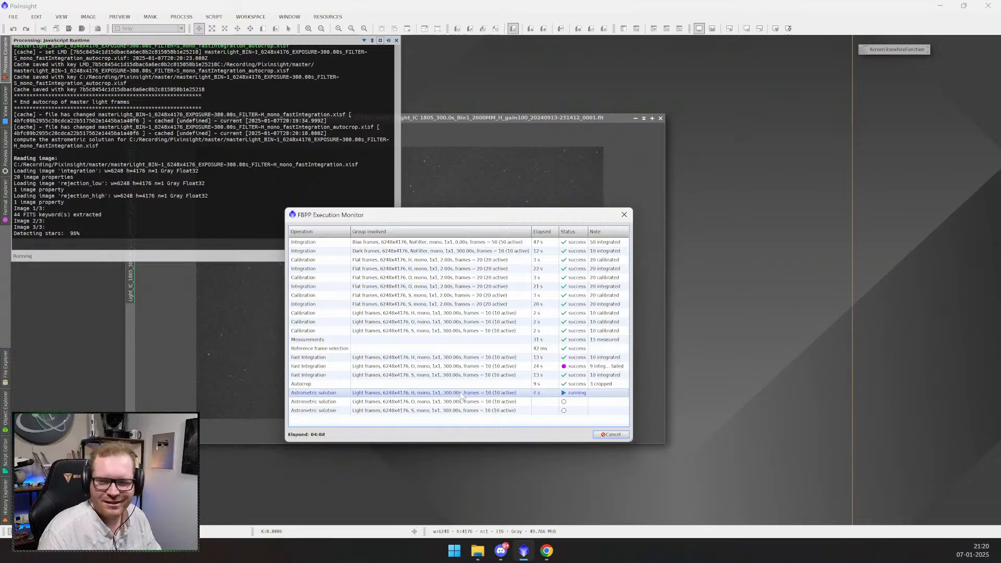
pyautogui.click(577, 368)
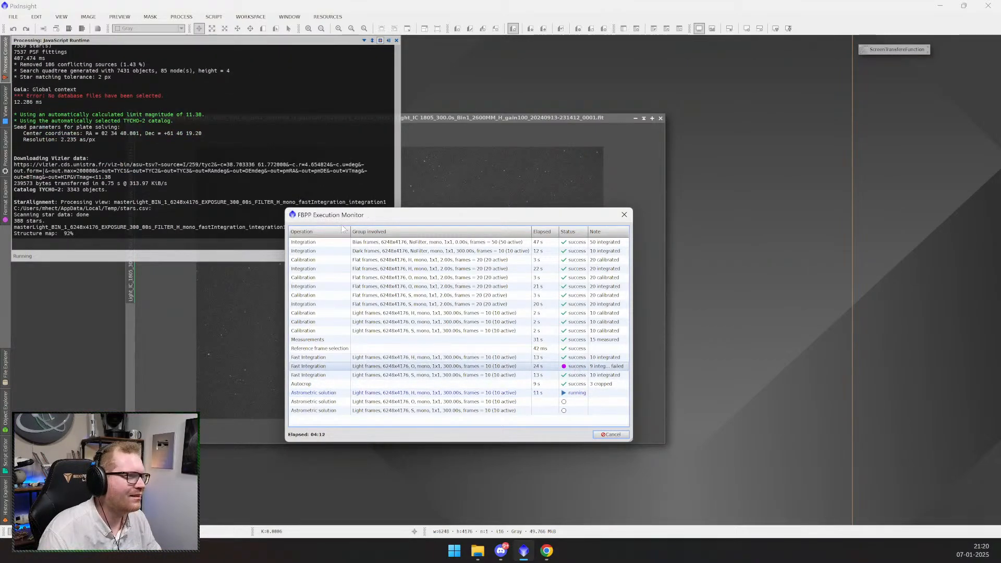
pyautogui.moveTo(349, 215); pyautogui.dragTo(408, 196)
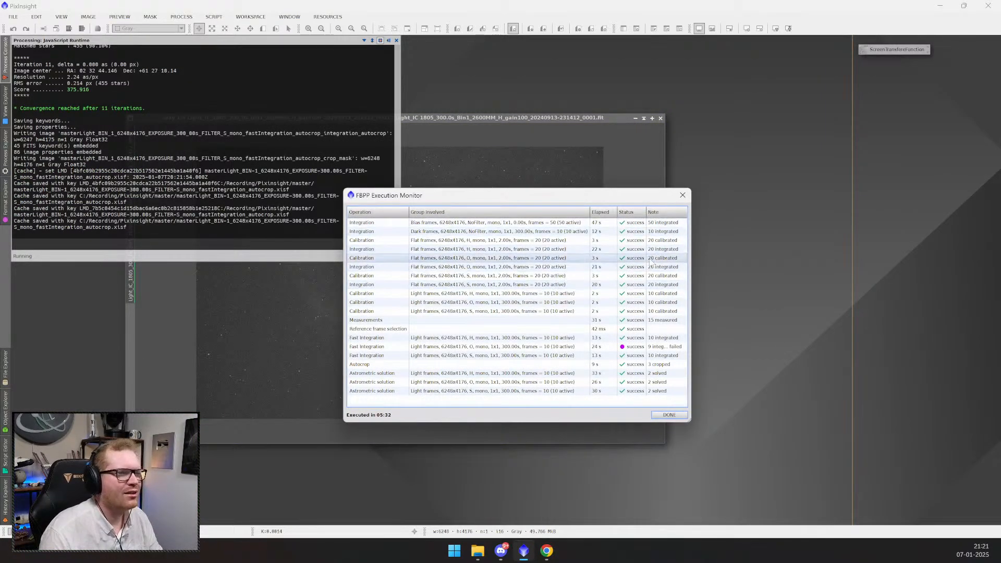
pyautogui.click(654, 347)
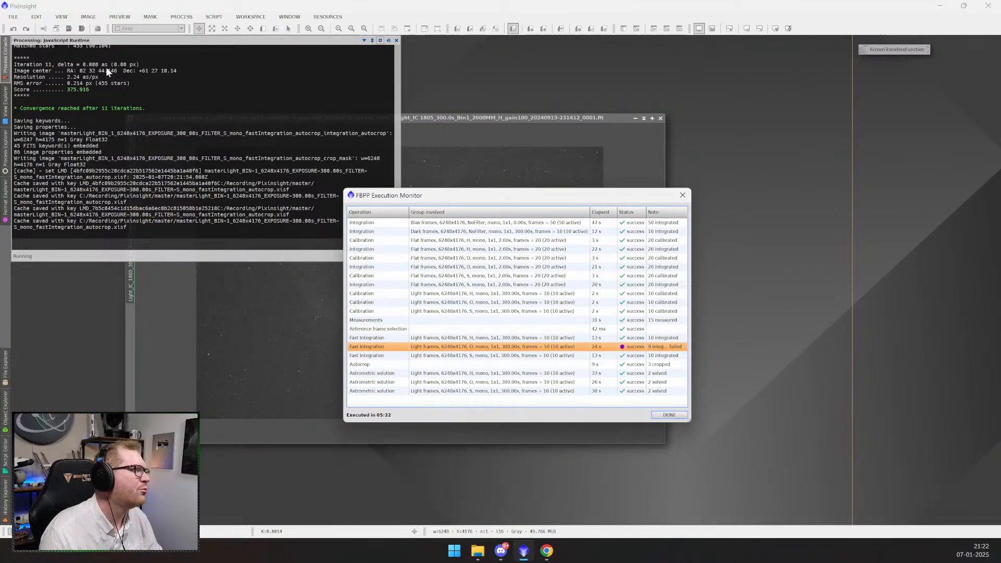
# - Close the finished Execution Monitor, then review and dismiss the Smart Report without saving it
pyautogui.click(668, 415)
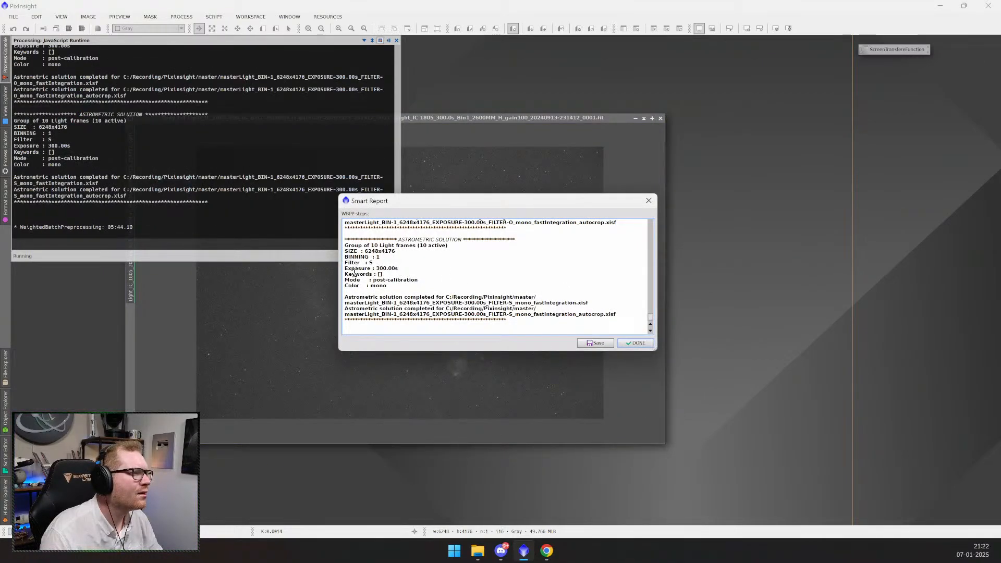
pyautogui.moveTo(351, 274); pyautogui.dragTo(420, 308)
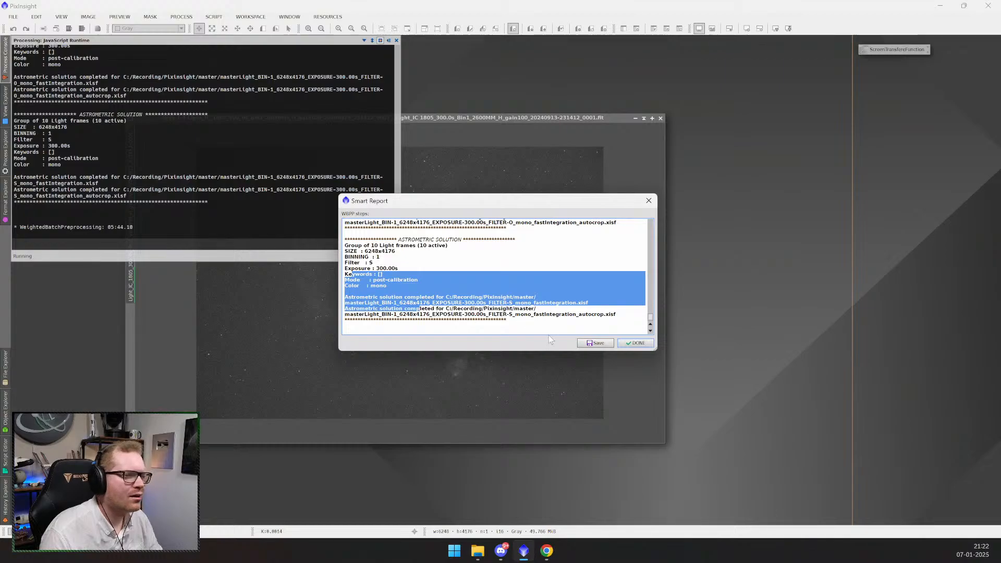
pyautogui.click(636, 343)
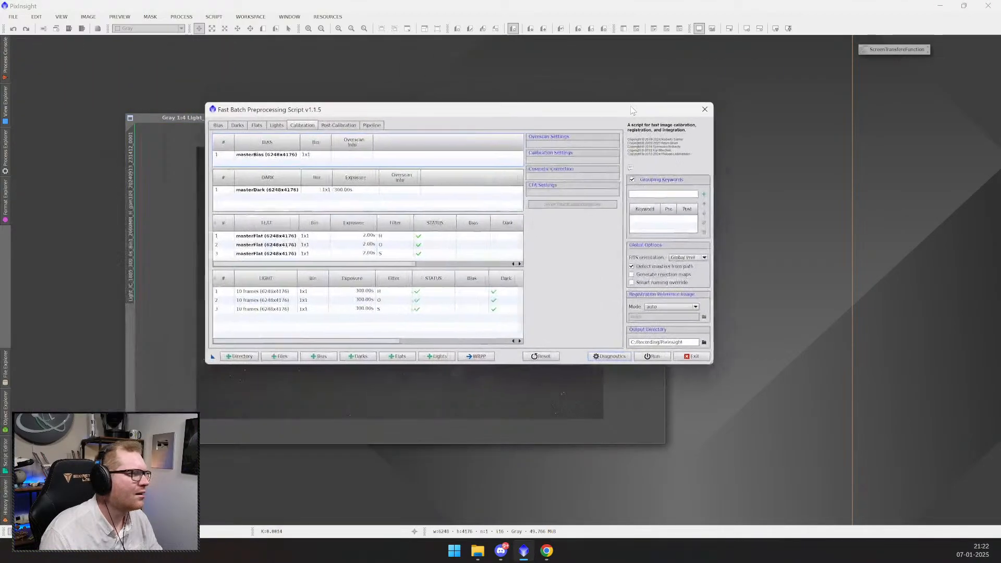
# - Review the calibration, post-calibration and pipeline overviews in the Fast Batch Preprocessing Script
pyautogui.moveTo(633, 111); pyautogui.dragTo(612, 133)
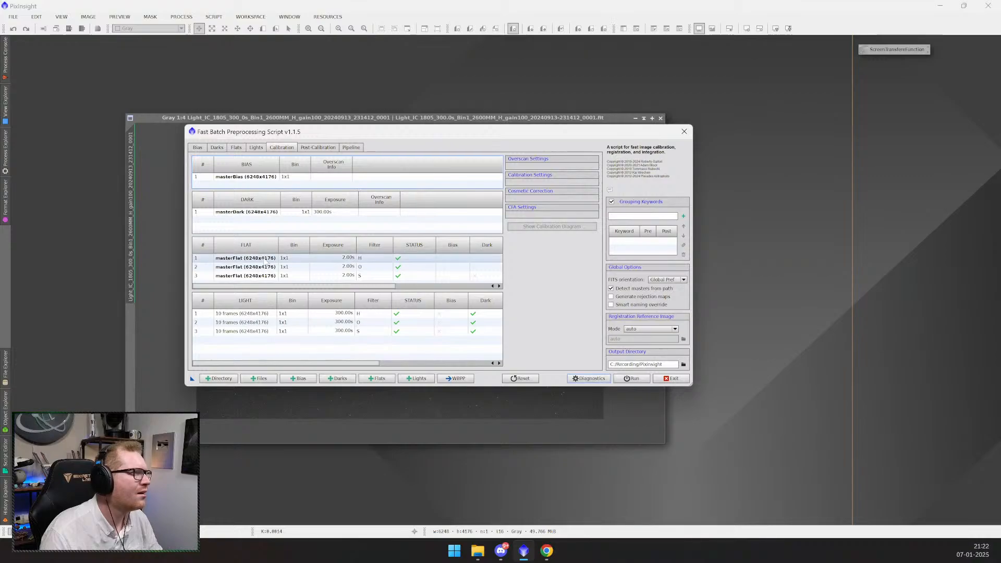
pyautogui.click(313, 149)
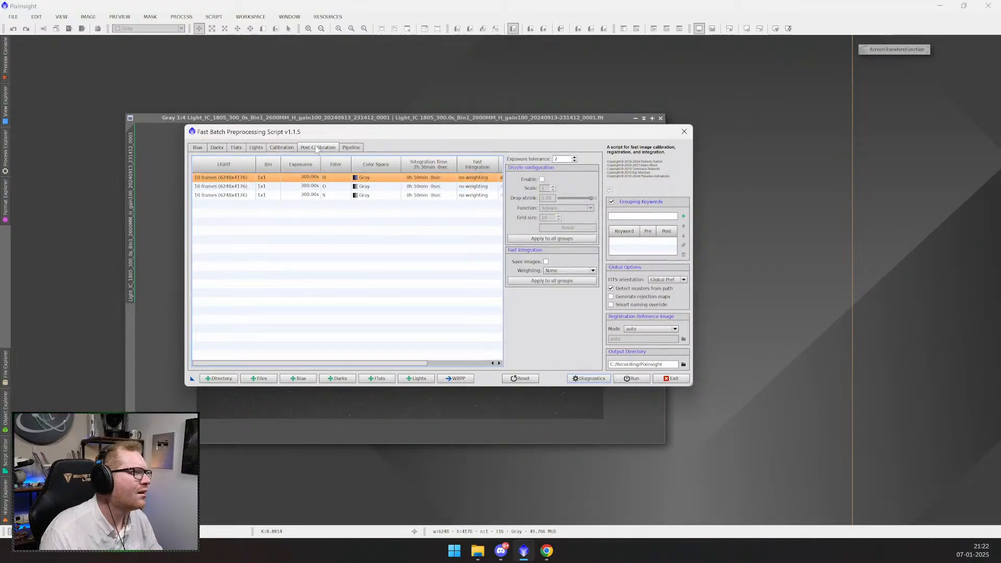
pyautogui.click(351, 148)
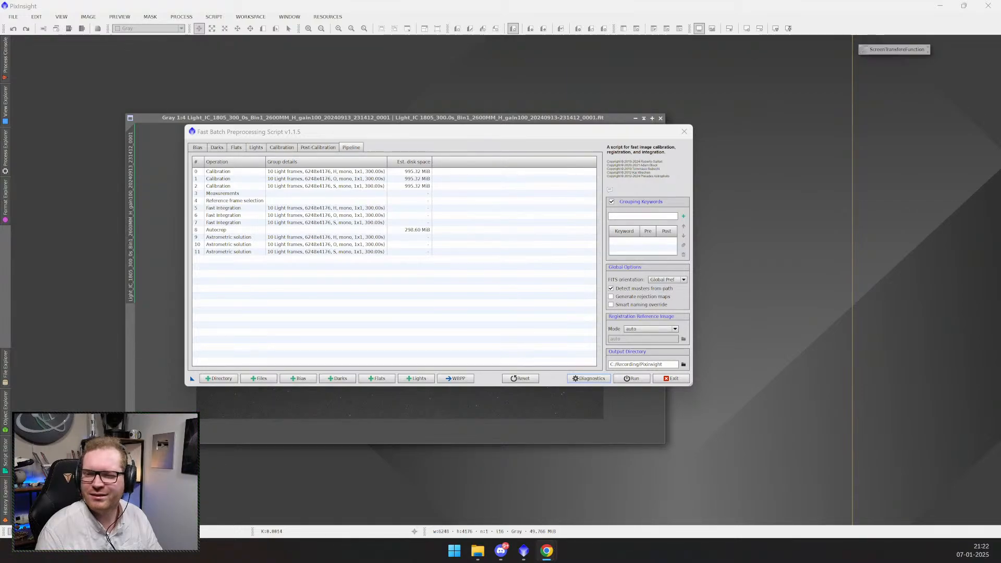
pyautogui.hotkey('alt', 'Tab')
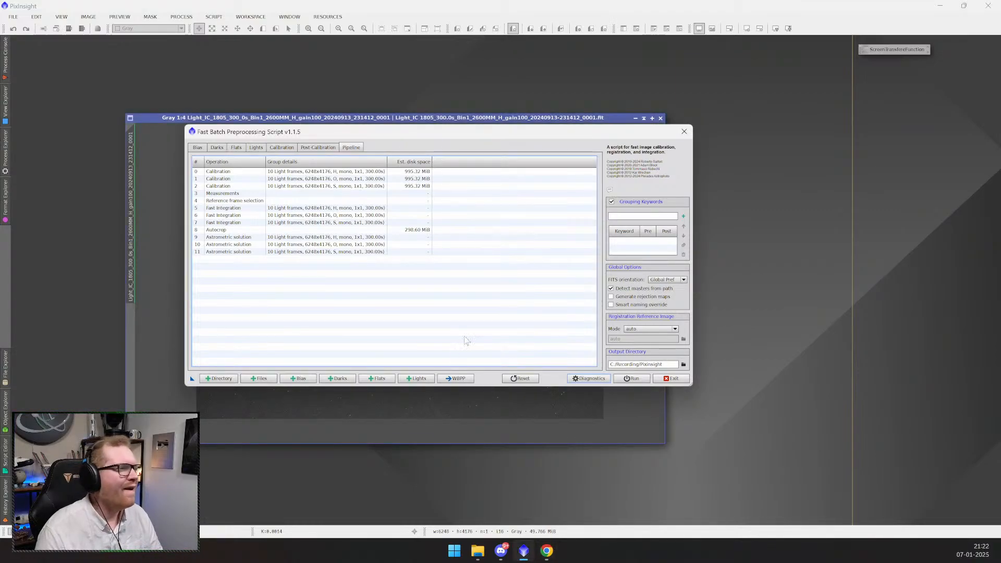
# - Switch to File Explorer, look inside fastIntegration's H and O filter folders, and open the master folder
pyautogui.click(478, 555)
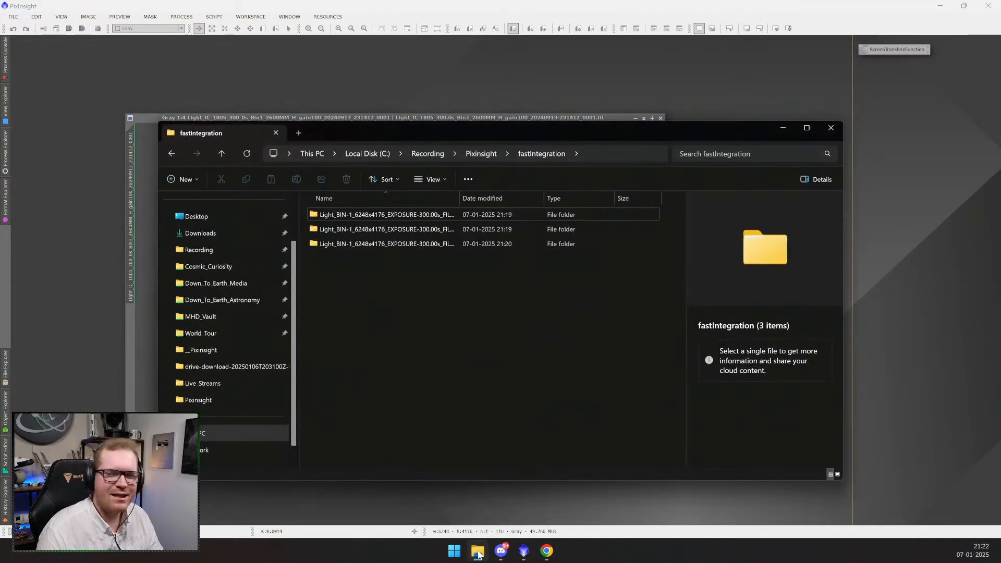
pyautogui.click(477, 156)
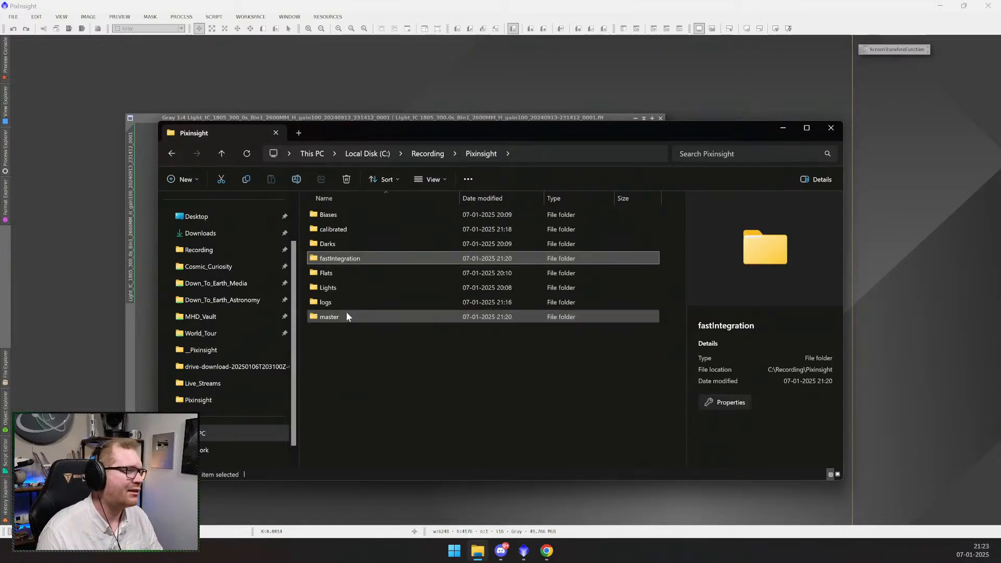
pyautogui.doubleClick(350, 258)
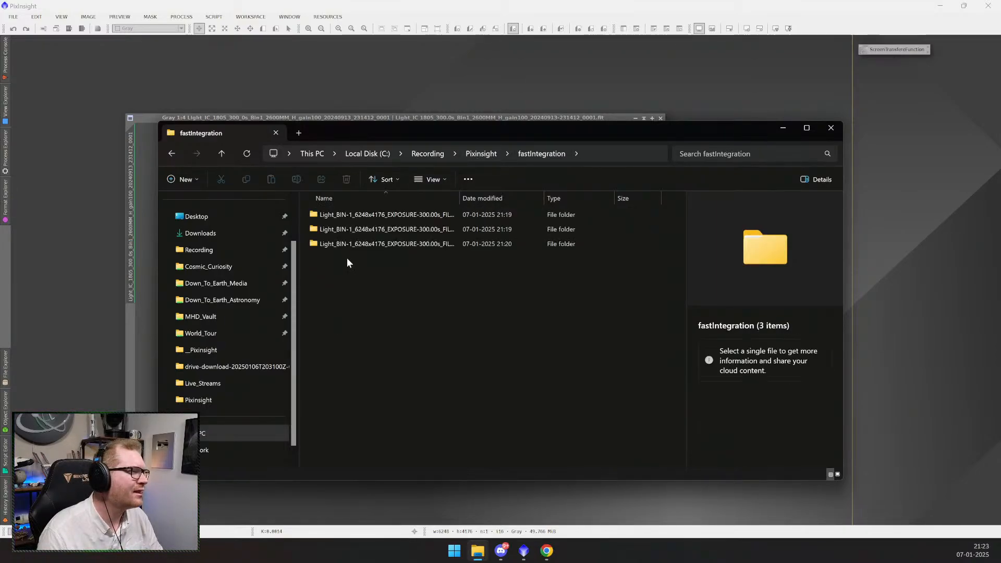
pyautogui.click(373, 213)
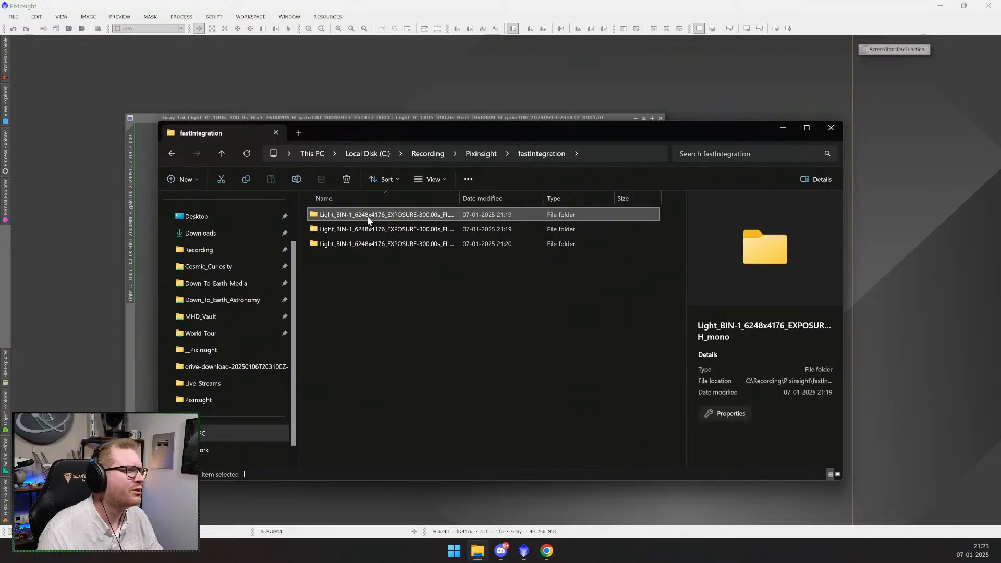
pyautogui.doubleClick(369, 216)
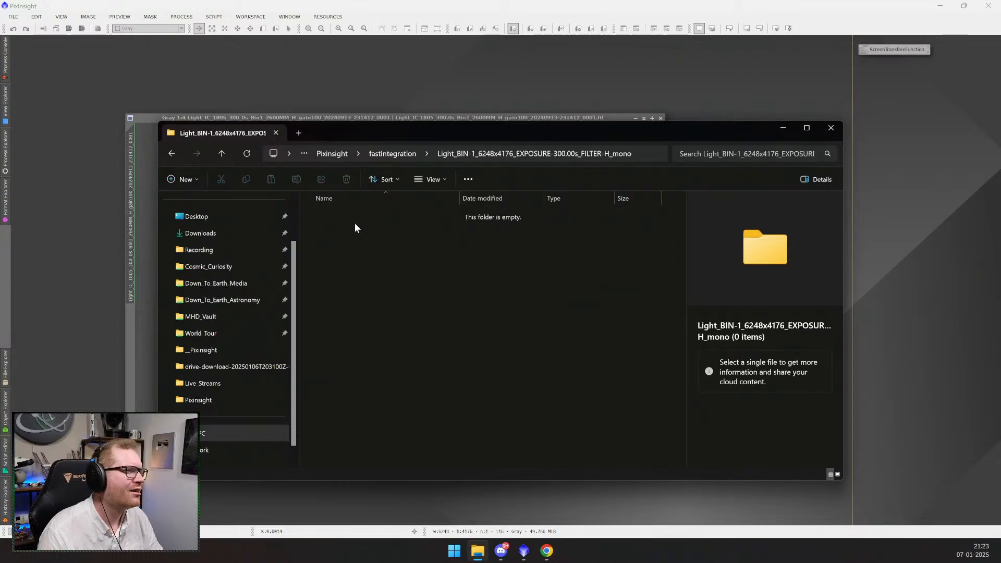
pyautogui.doubleClick(359, 229)
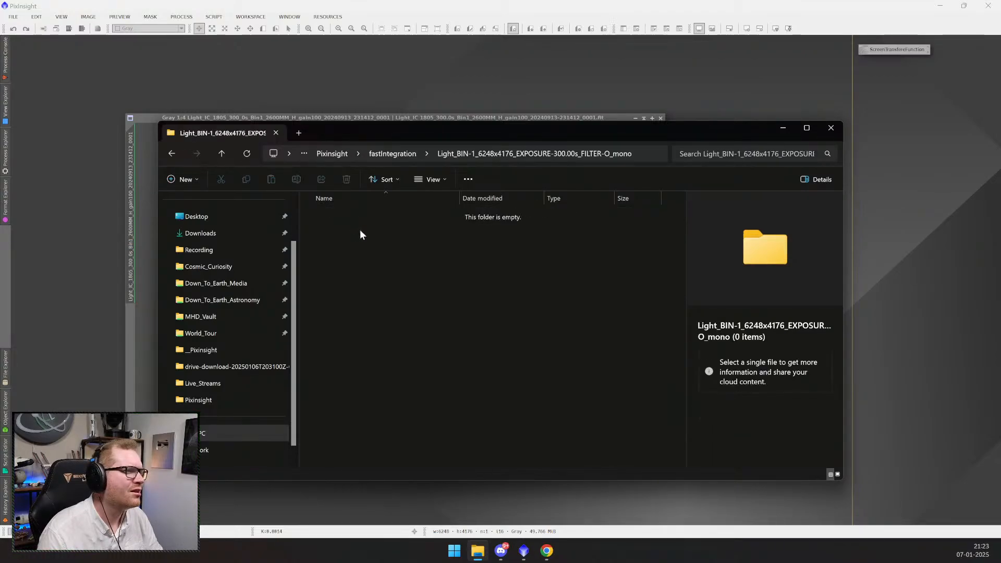
pyautogui.hotkey('alt', 'Left')
pyautogui.click(482, 155)
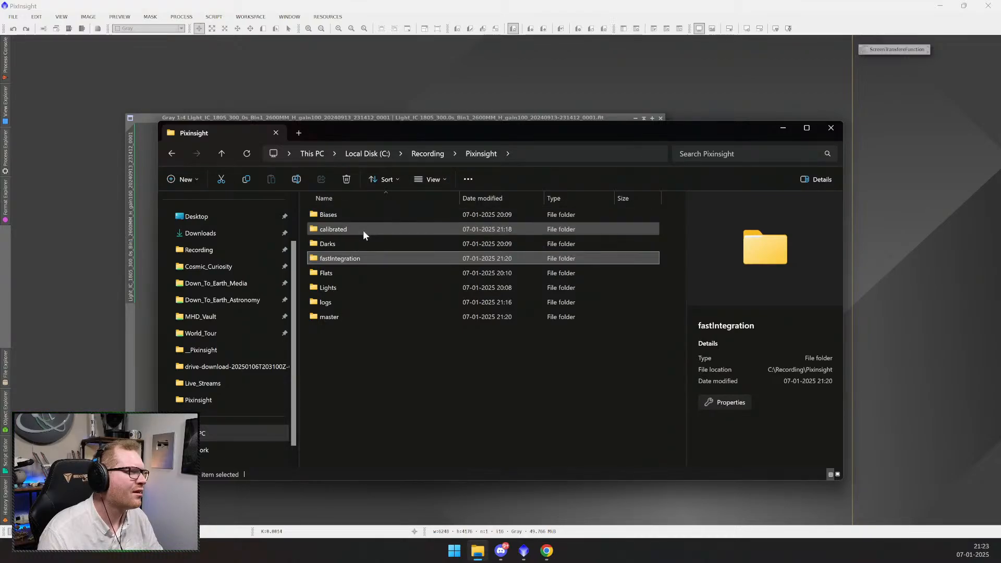
pyautogui.doubleClick(342, 316)
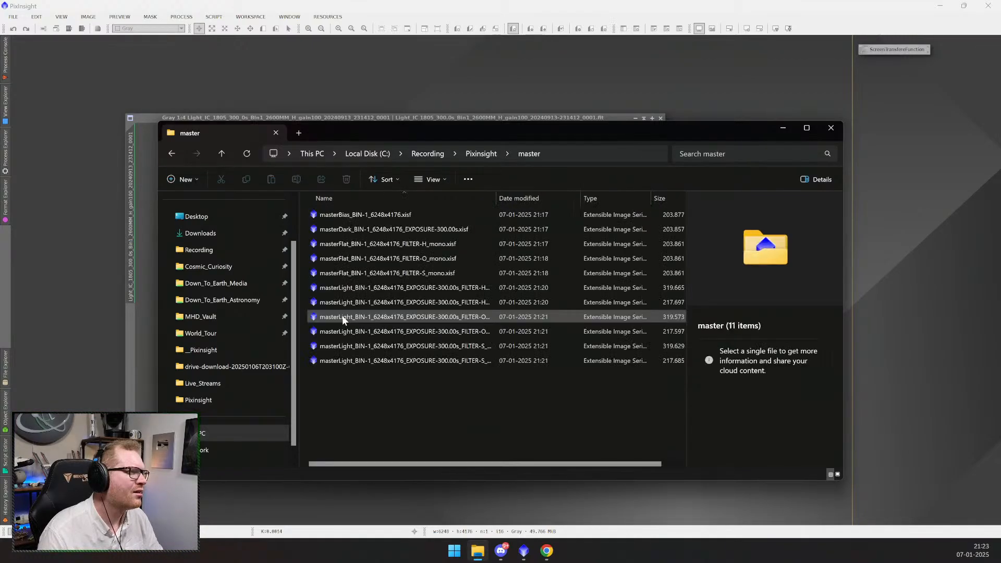
# - Move File Explorer out of the way, exit the Fast Batch Preprocessing Script and close the IC 1805 light frame
pyautogui.moveTo(407, 131); pyautogui.dragTo(611, 182)
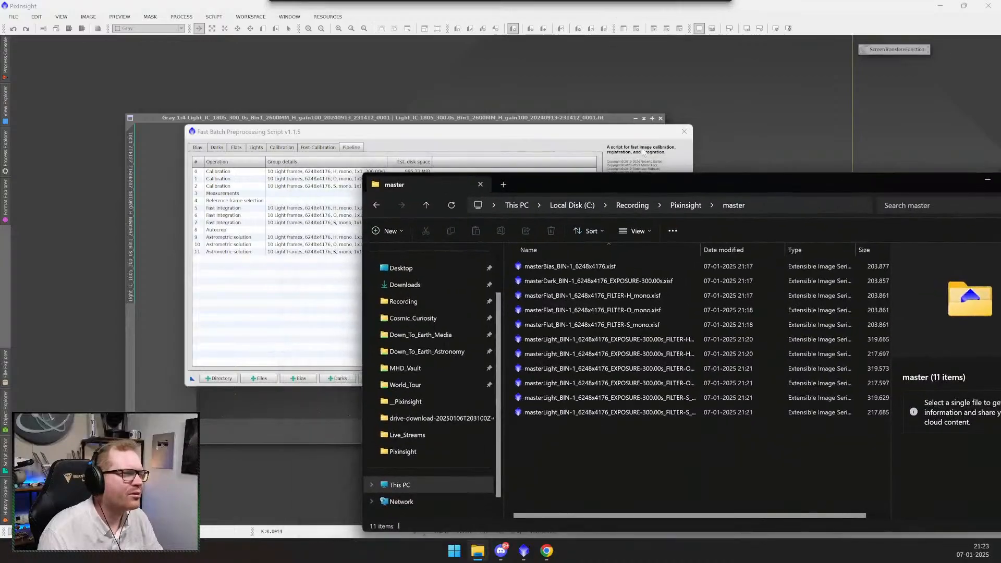
pyautogui.click(638, 140)
pyautogui.click(659, 136)
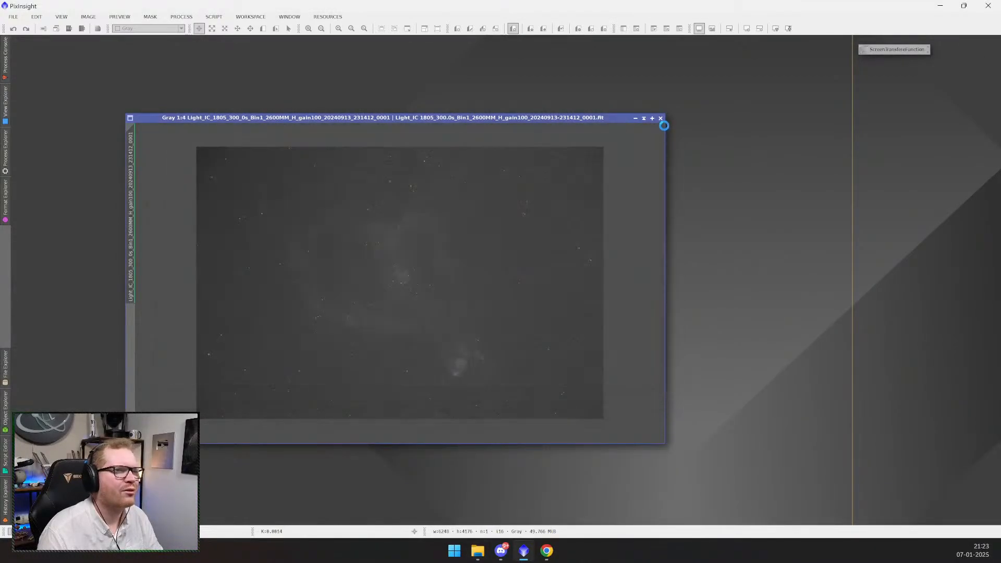
pyautogui.click(660, 118)
# - Return to the master folder, widen the name column, and examine the master bias, dark, flat and H-filter light files
pyautogui.hotkey('alt', 'Tab')
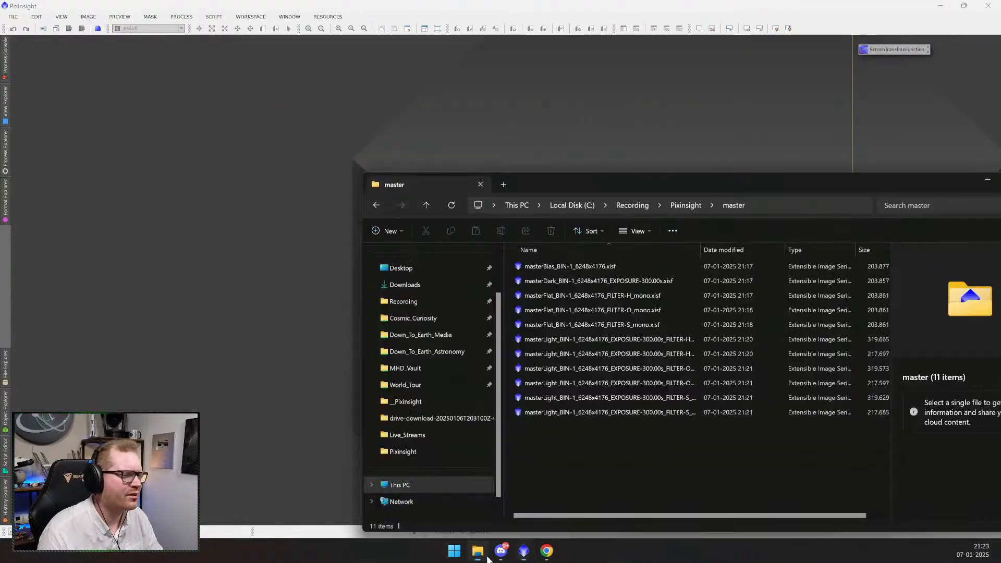
pyautogui.moveTo(650, 183); pyautogui.dragTo(489, 138)
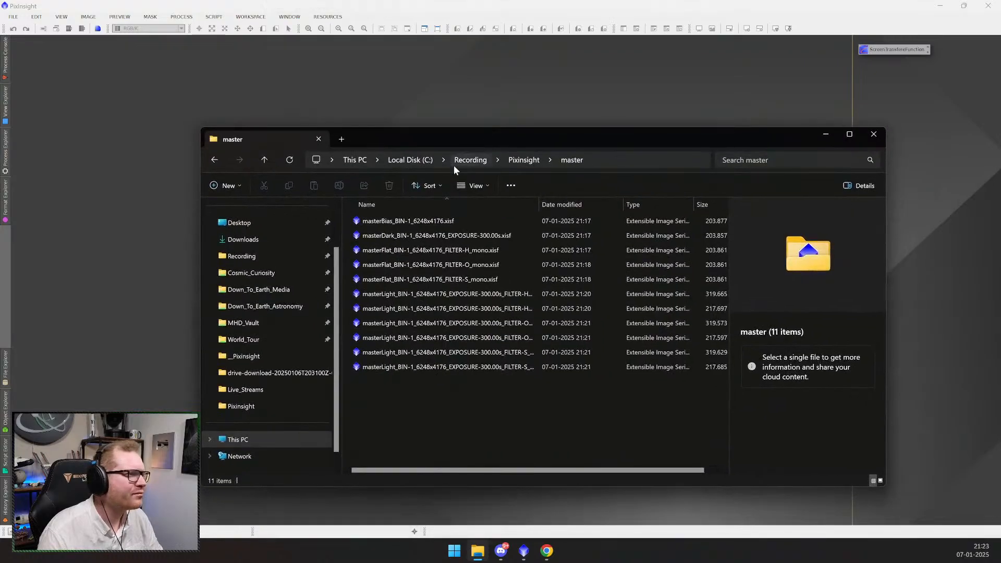
pyautogui.click(443, 219)
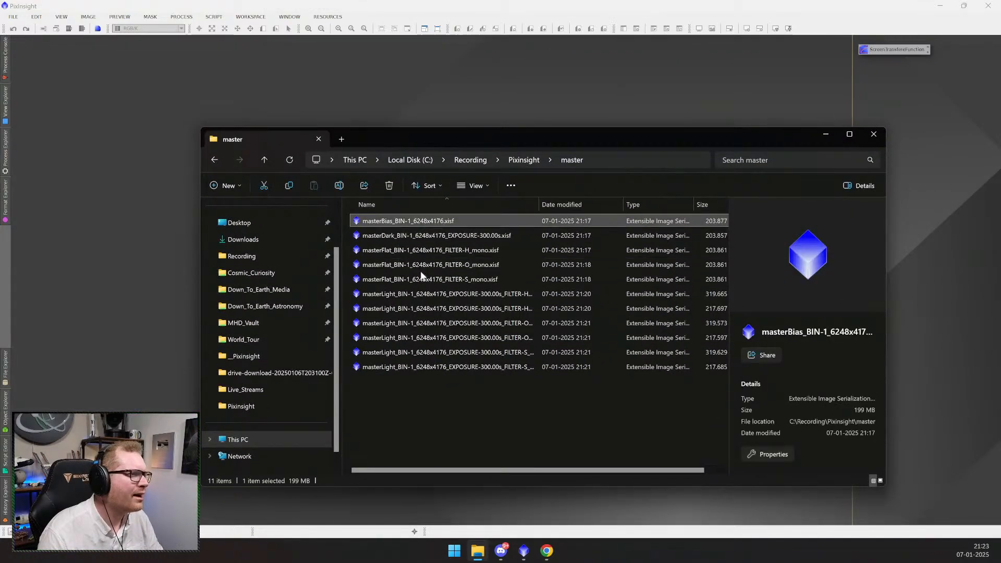
pyautogui.keyDown('shift'); pyautogui.click(445, 280); pyautogui.keyUp('shift')
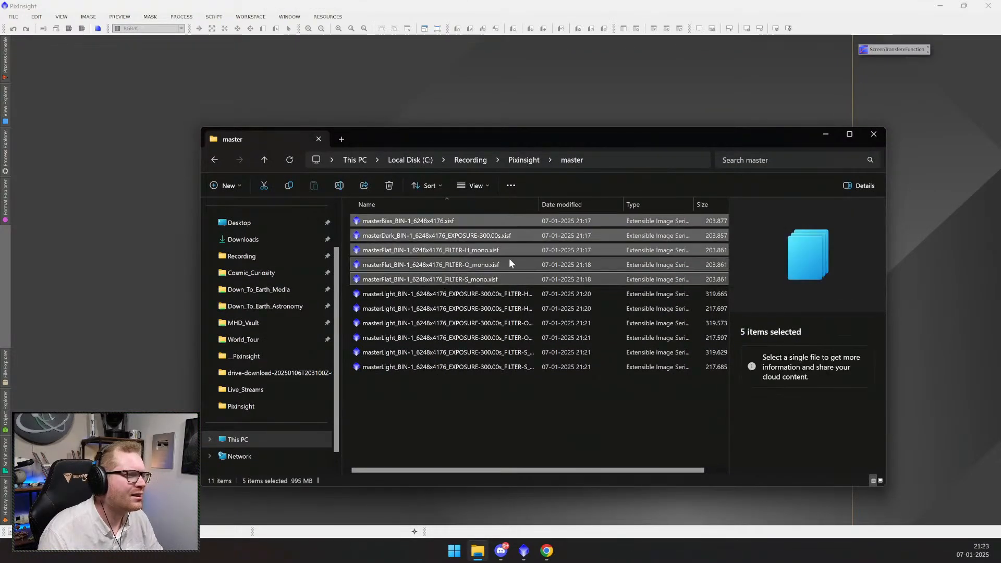
pyautogui.moveTo(542, 205); pyautogui.dragTo(649, 214)
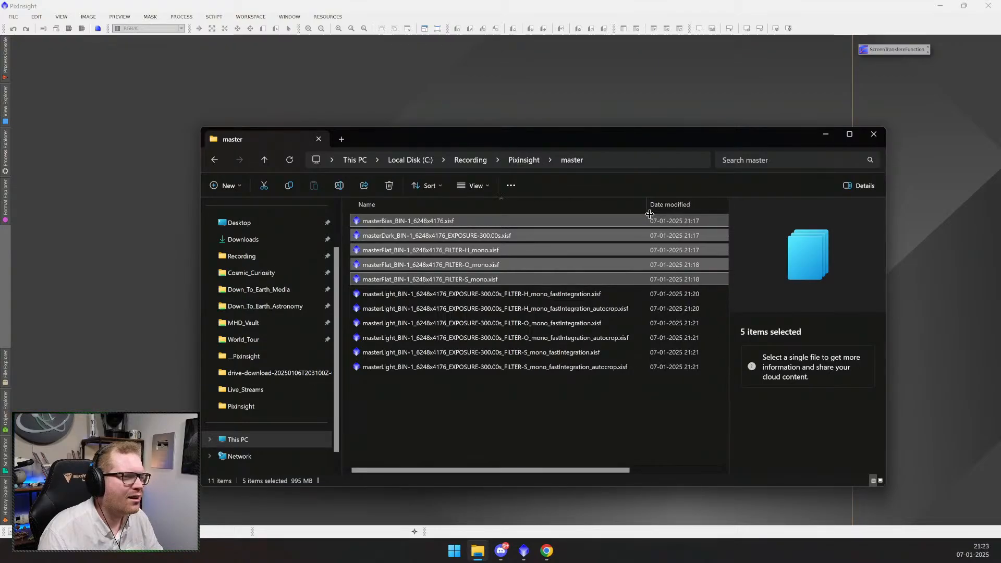
pyautogui.click(586, 295)
pyautogui.click(587, 310)
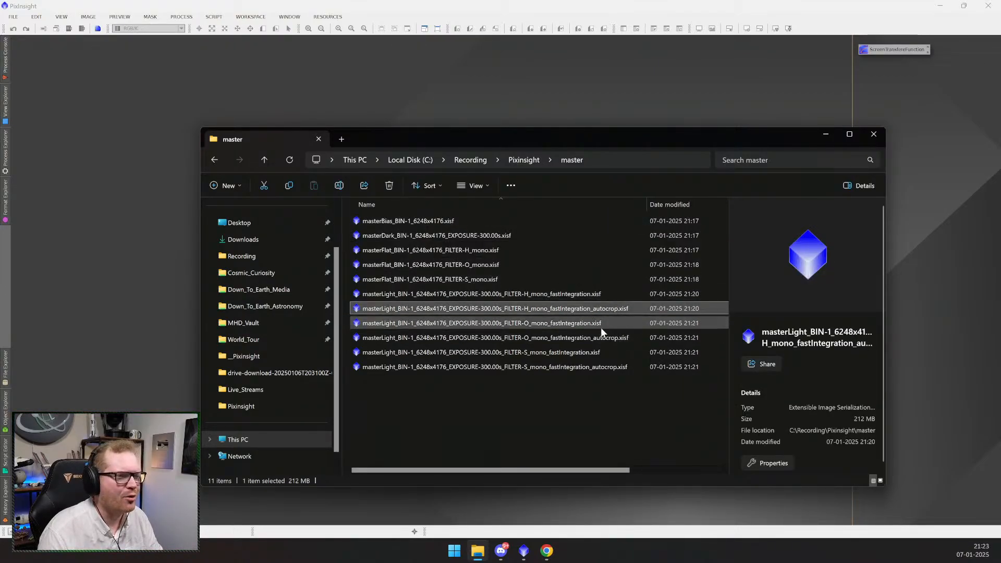
pyautogui.click(495, 299)
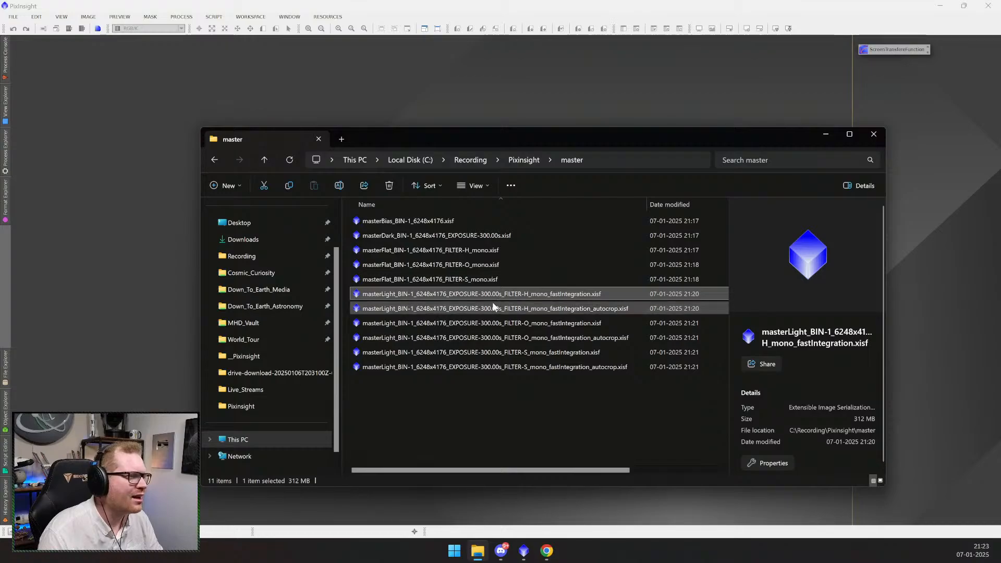
# - Open masterLight_BIN-1_6248x4176_EXPOSURE-300.00s_FILTER-H_mono_fastIntegration.xisf in PixInsight and separate its frontmost image window from the others
pyautogui.moveTo(525, 296); pyautogui.dragTo(124, 245)
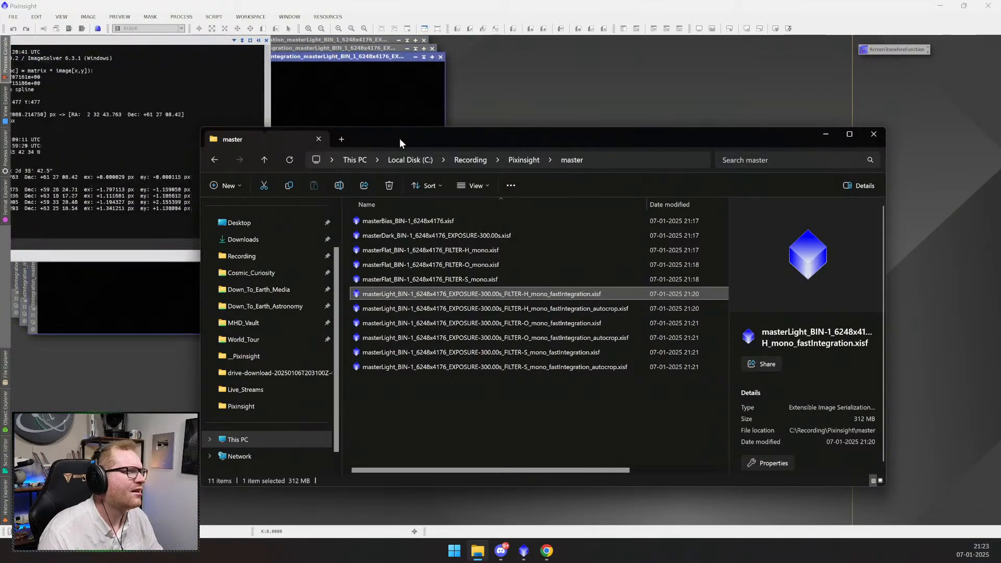
pyautogui.moveTo(409, 139); pyautogui.dragTo(444, 197)
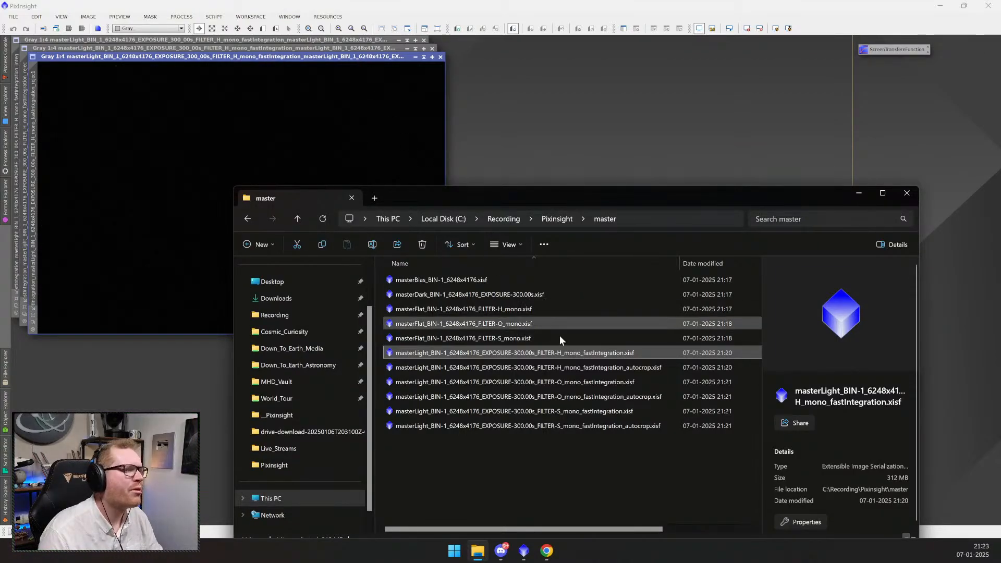
pyautogui.click(512, 114)
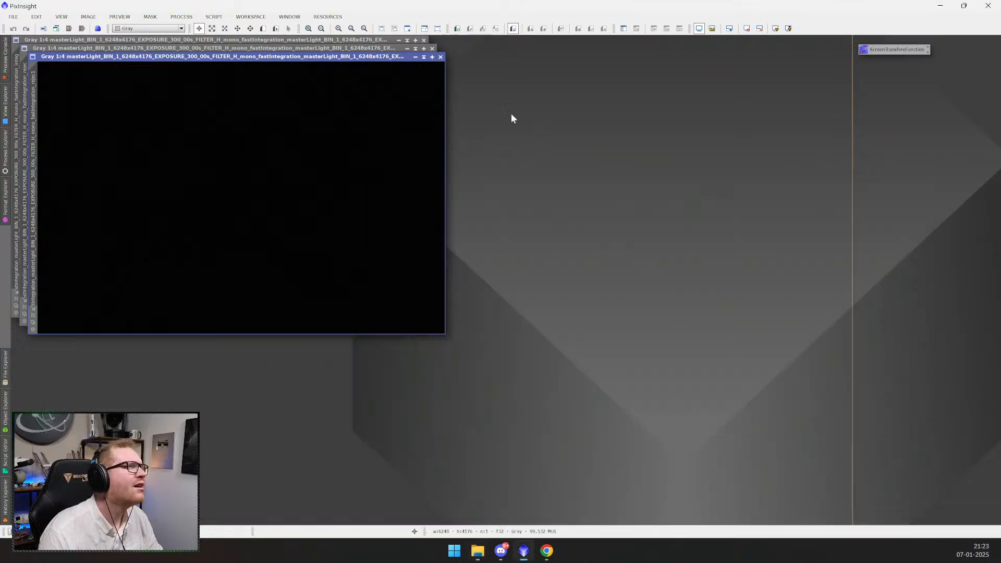
pyautogui.moveTo(289, 59); pyautogui.dragTo(573, 250)
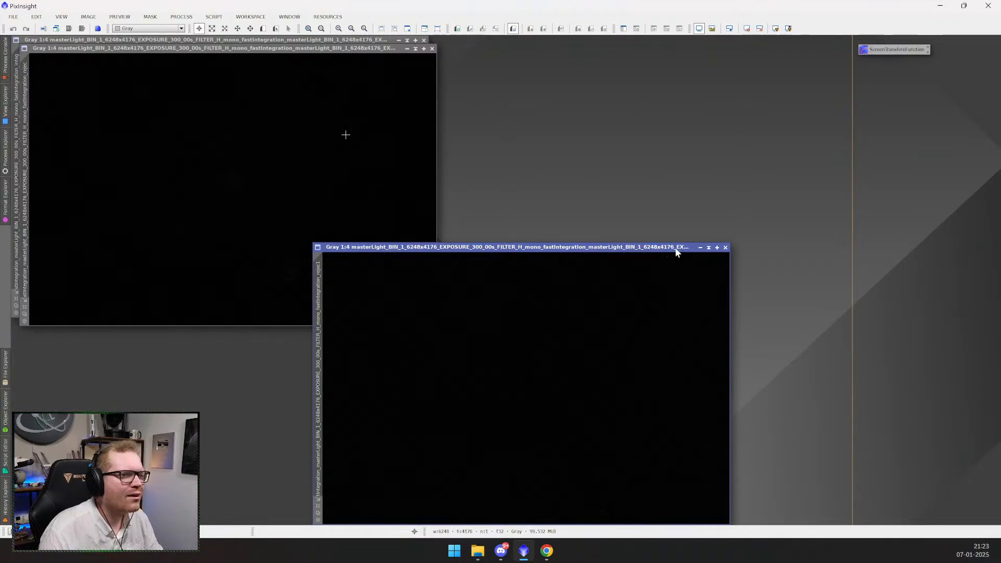
# - Spread out the two H-filter rejection-map windows and widen both so that more of their titles can be read
pyautogui.moveTo(674, 248); pyautogui.dragTo(548, 132)
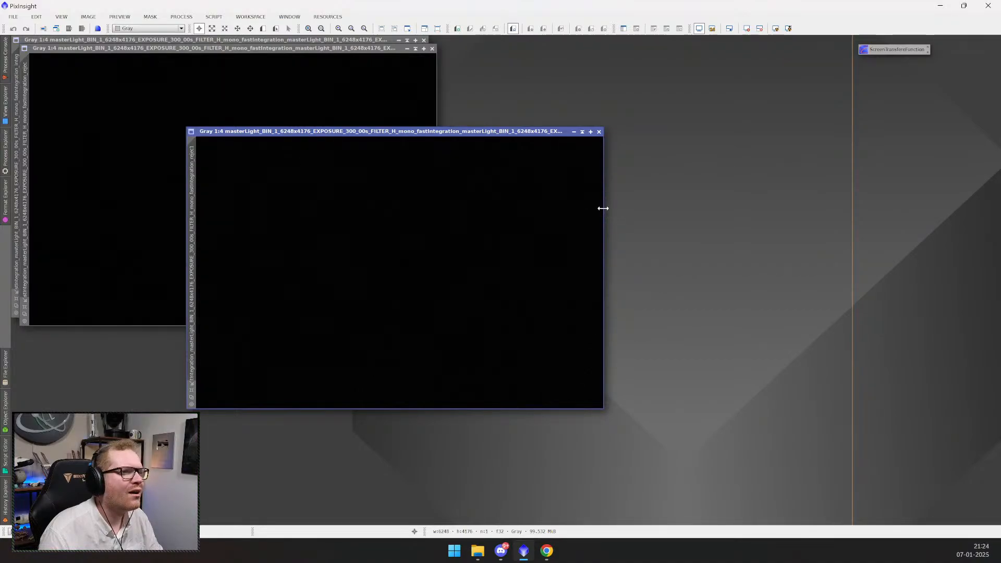
pyautogui.moveTo(604, 209); pyautogui.dragTo(835, 223)
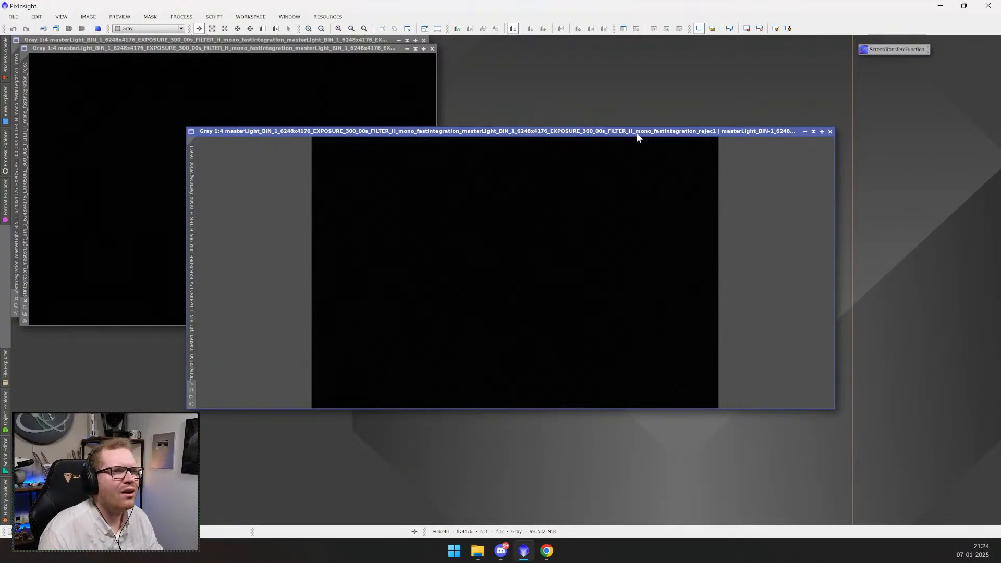
pyautogui.moveTo(637, 135); pyautogui.dragTo(658, 155)
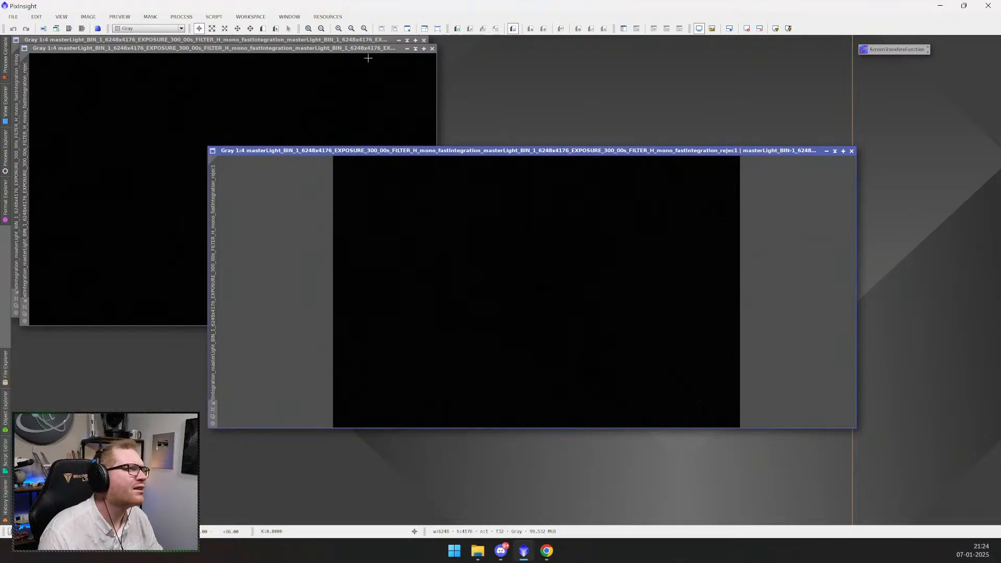
pyautogui.moveTo(367, 49); pyautogui.dragTo(406, 140)
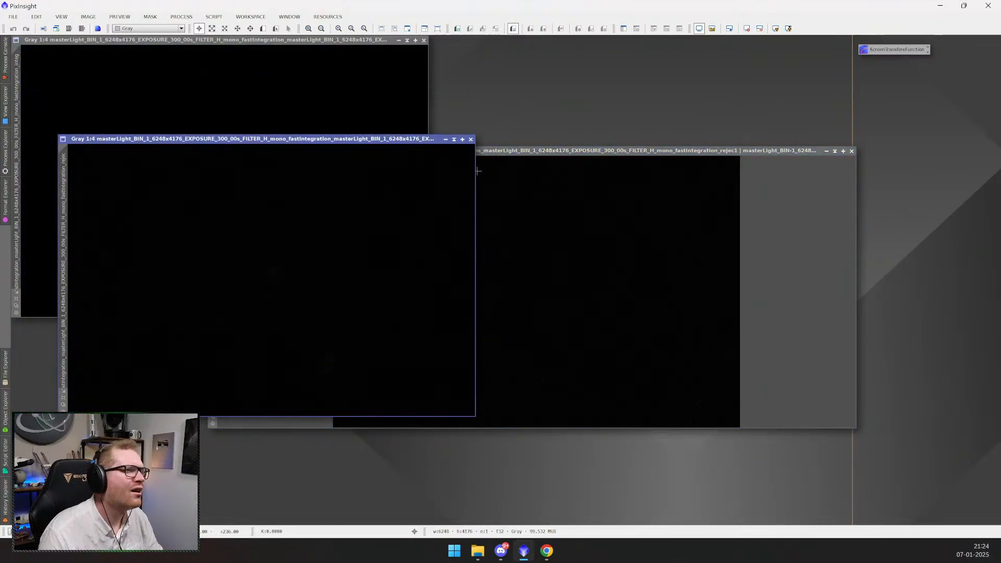
pyautogui.click(462, 140)
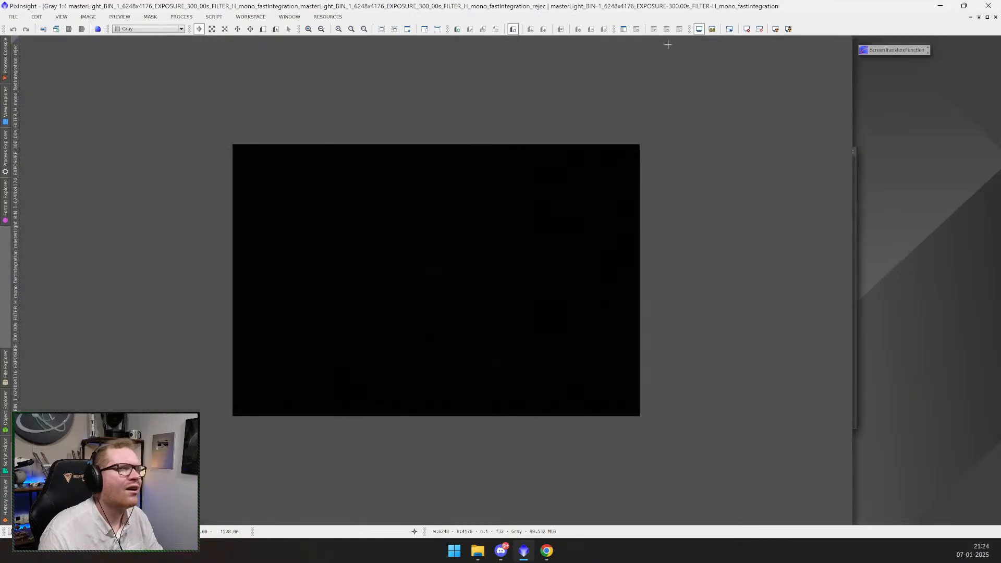
pyautogui.click(987, 17)
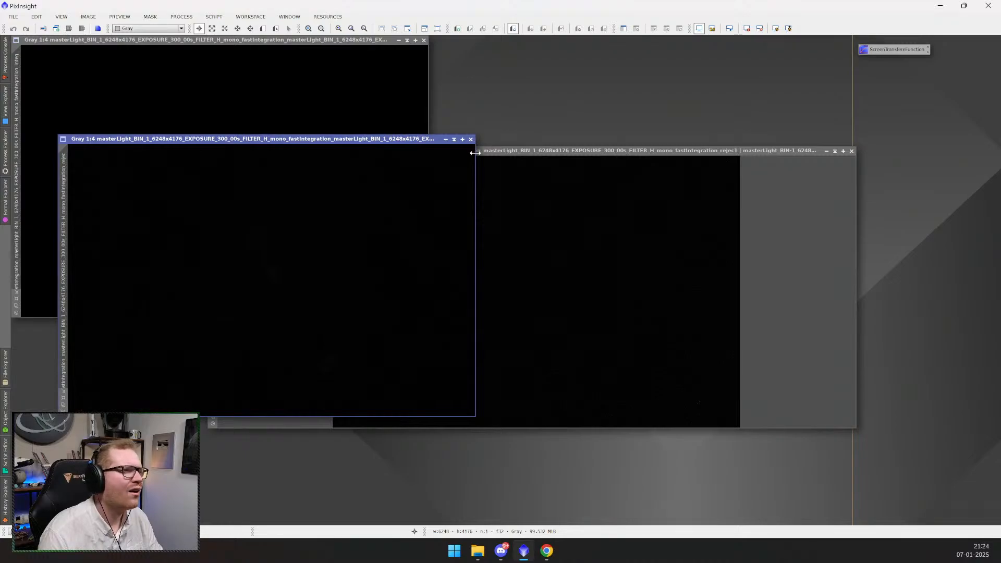
pyautogui.moveTo(475, 150); pyautogui.dragTo(644, 181)
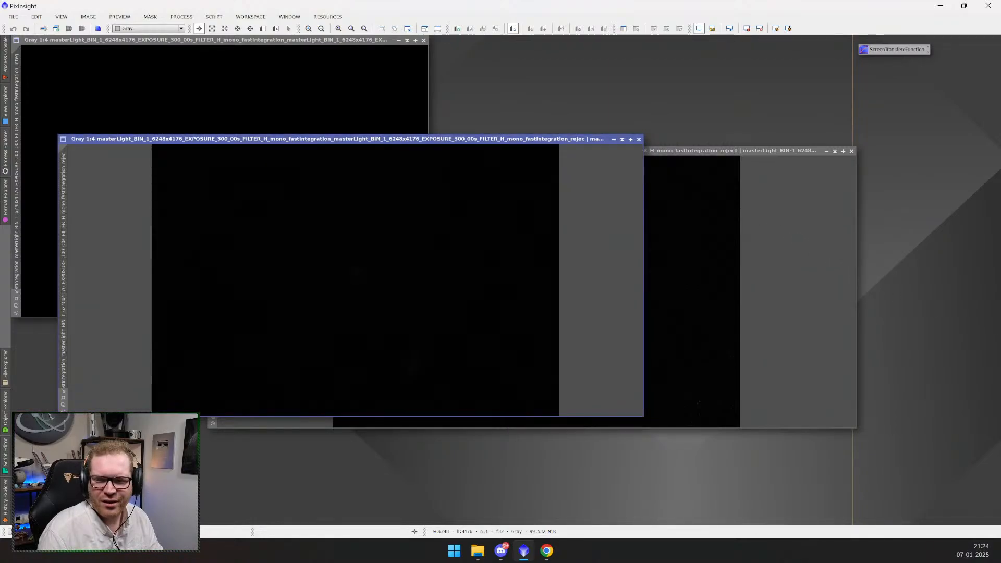
# - Bring the H-filter integration window forward, widen it until its full title can be read, and uncover the rejection maps behind it
pyautogui.click(750, 377)
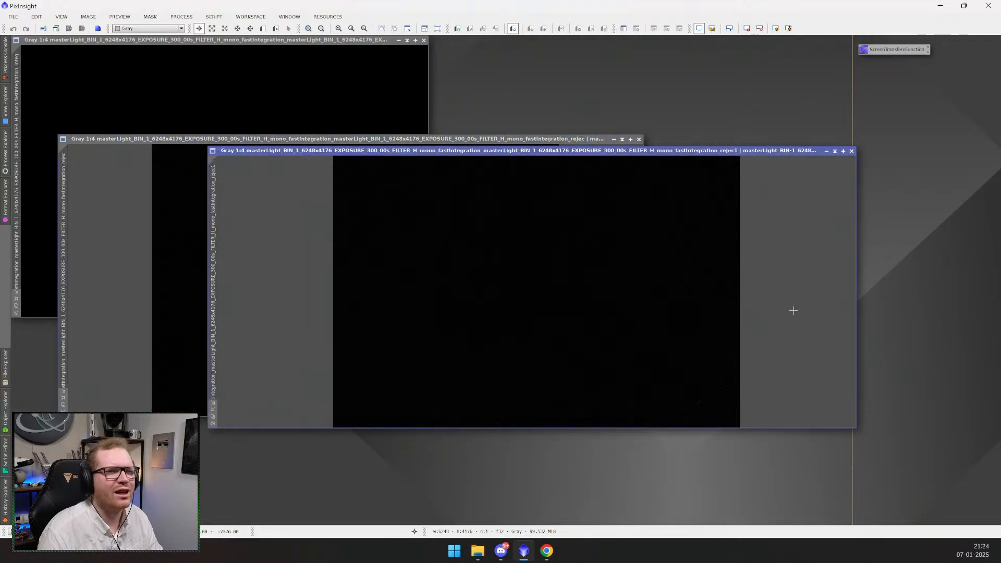
pyautogui.click(326, 47)
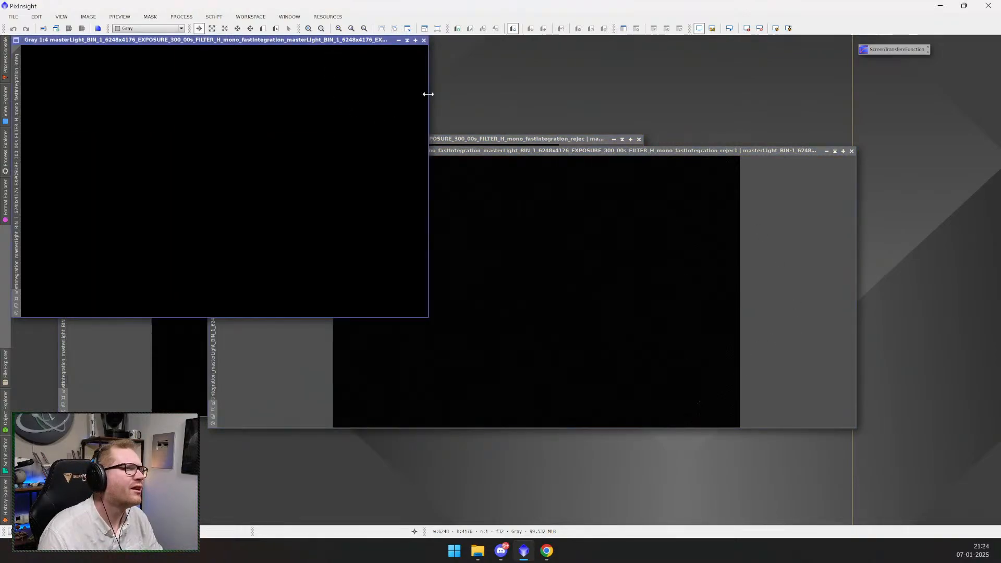
pyautogui.moveTo(428, 94); pyautogui.dragTo(848, 126)
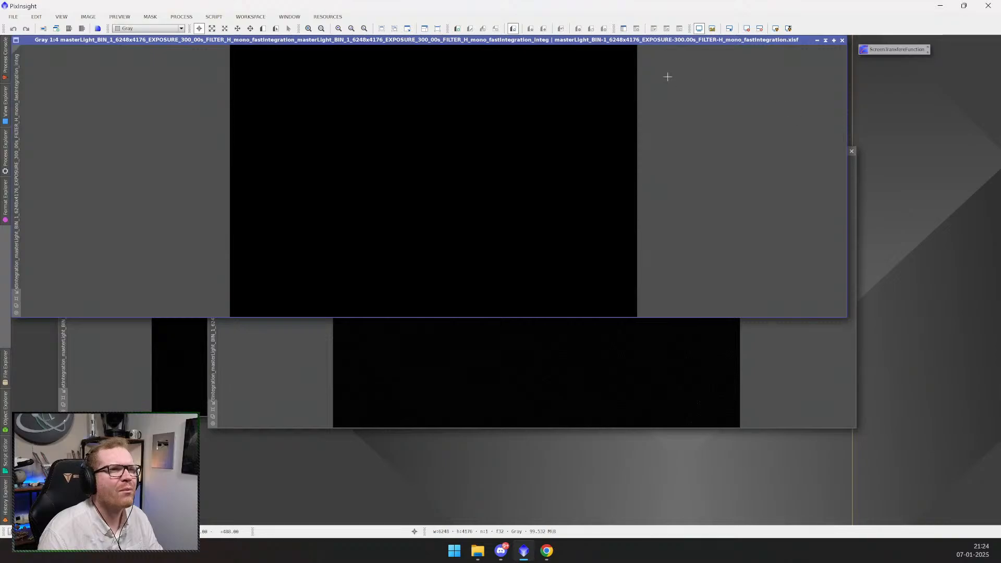
pyautogui.moveTo(681, 39); pyautogui.dragTo(746, 193)
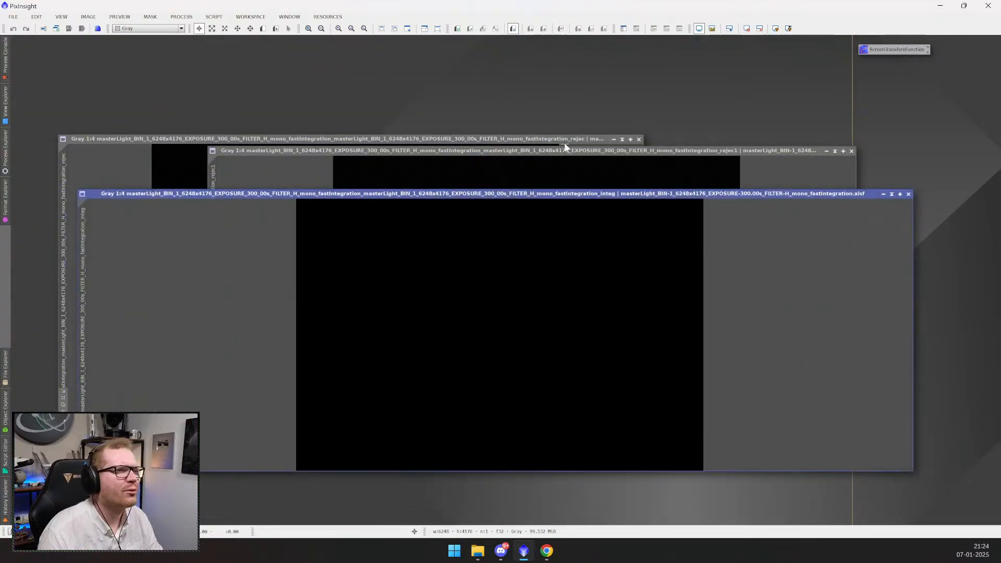
# - Auto-stretch the rejec rejection map, compare it with the rejec1 window, and widen it to read its full title
pyautogui.moveTo(567, 138); pyautogui.dragTo(588, 83)
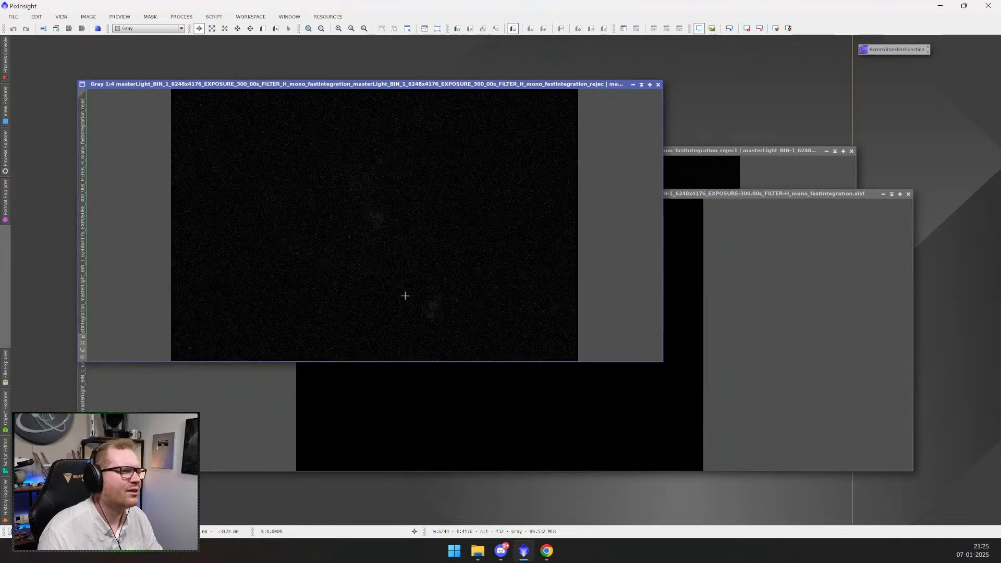
pyautogui.moveTo(547, 85); pyautogui.dragTo(507, 63)
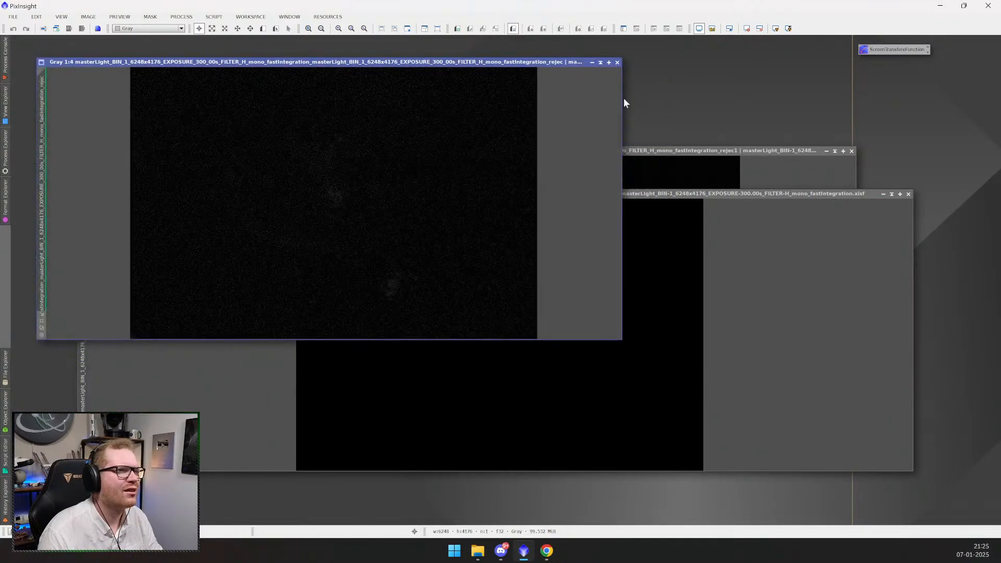
pyautogui.moveTo(623, 104); pyautogui.dragTo(458, 109)
pyautogui.click(514, 152)
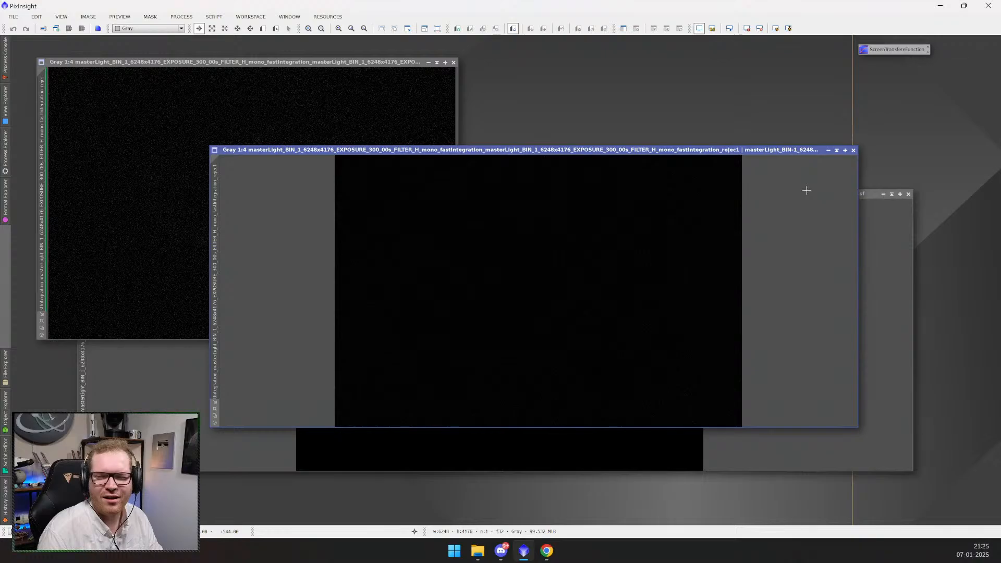
pyautogui.click(385, 63)
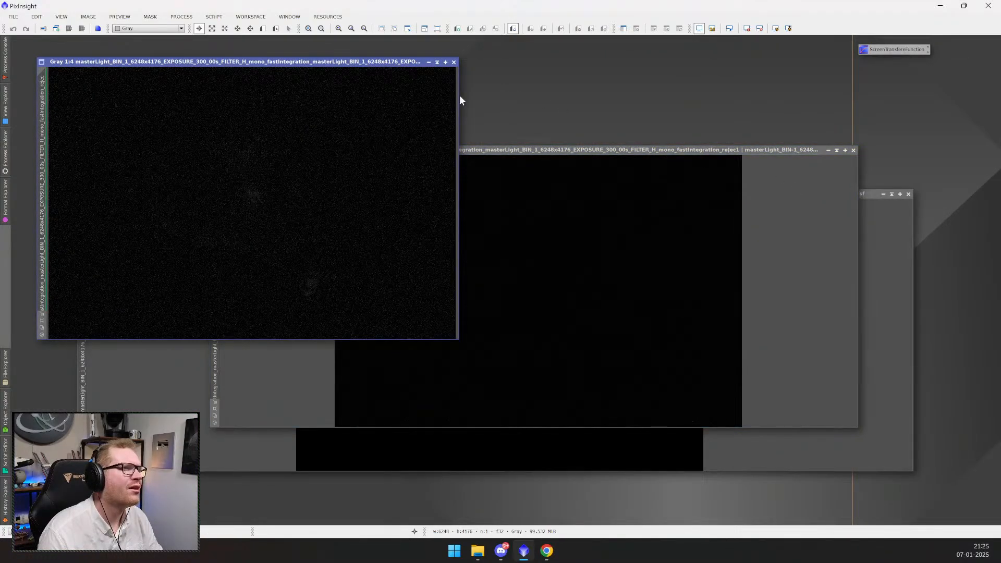
pyautogui.moveTo(458, 97); pyautogui.dragTo(896, 117)
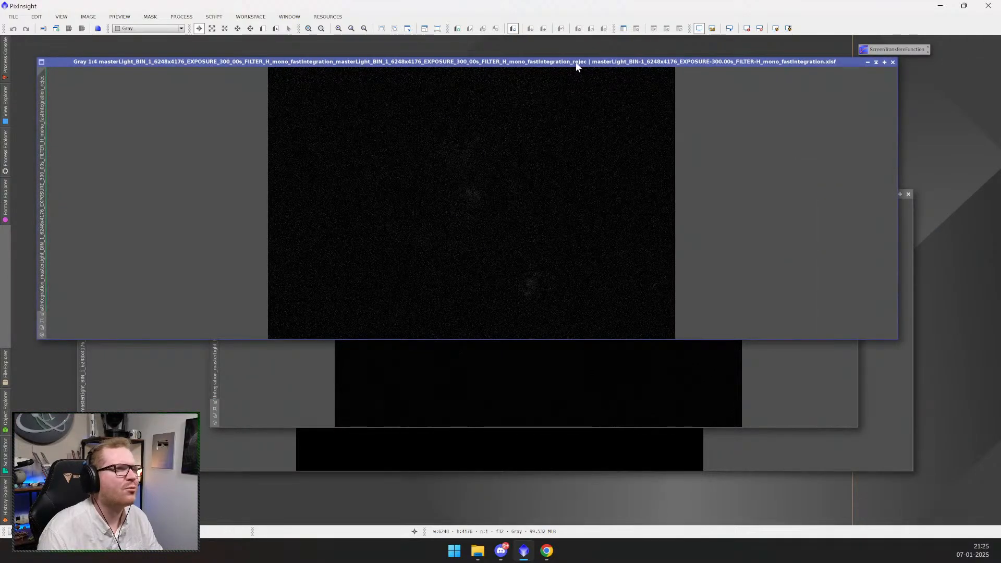
# - Close both rejection-map windows and resize the remaining H-filter integration window to leave a margin around the image
pyautogui.click(894, 62)
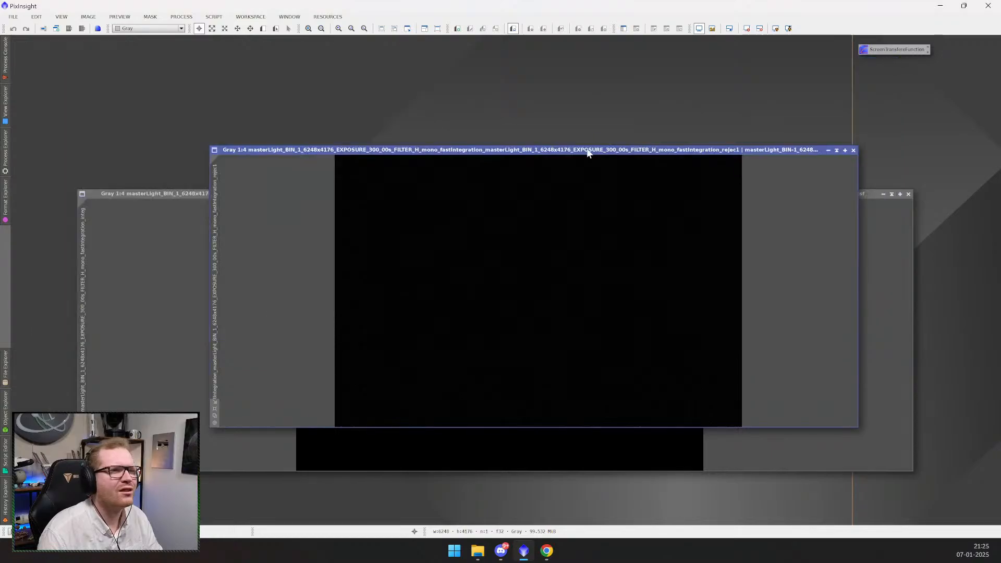
pyautogui.click(853, 150)
pyautogui.moveTo(604, 196); pyautogui.dragTo(606, 156)
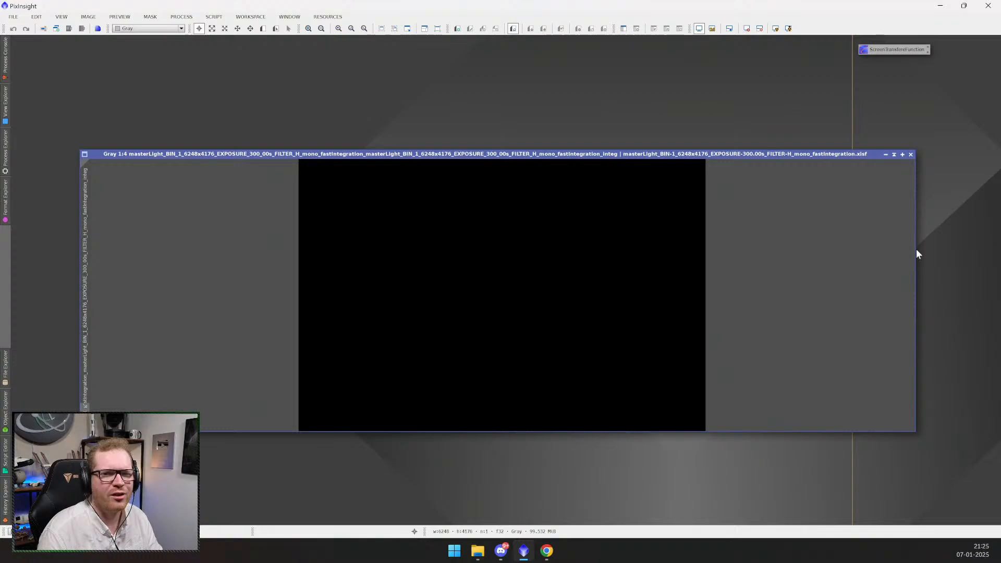
pyautogui.moveTo(916, 249); pyautogui.dragTo(532, 318)
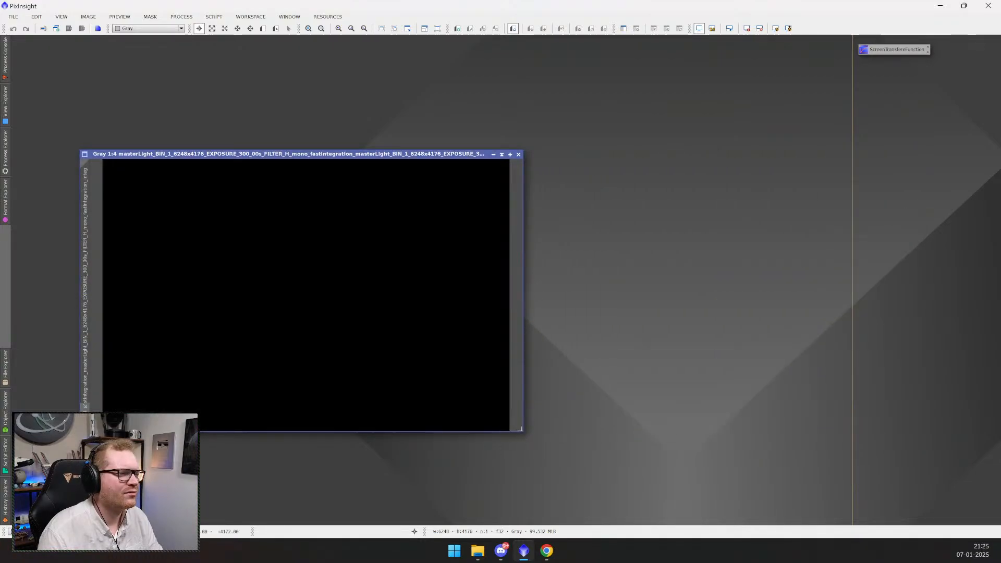
pyautogui.moveTo(520, 429); pyautogui.dragTo(623, 494)
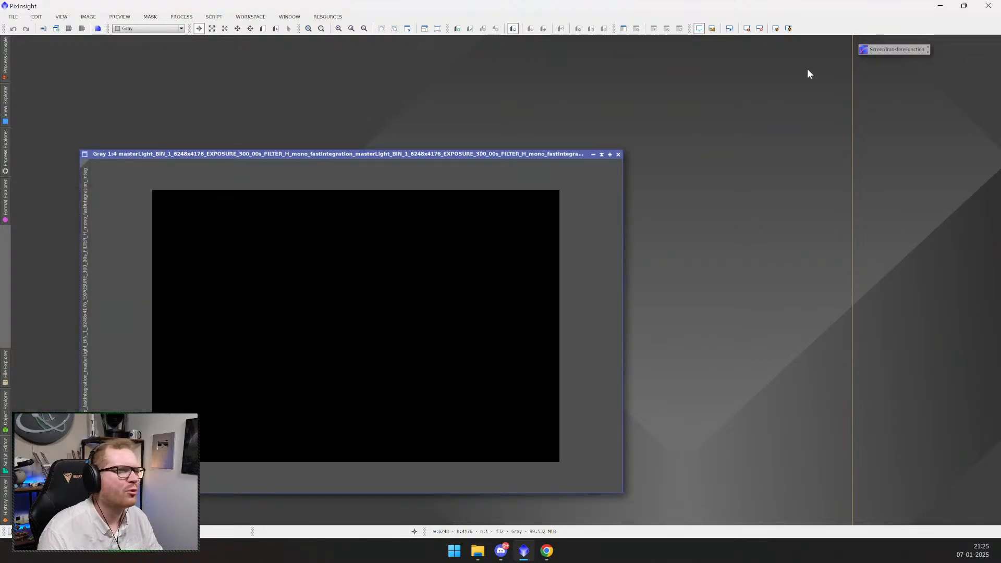
# - Apply an auto-stretch to the H-filter integration, reposition its window, and inspect the nebula up to 3:1 before returning to 1:4
pyautogui.click(776, 28)
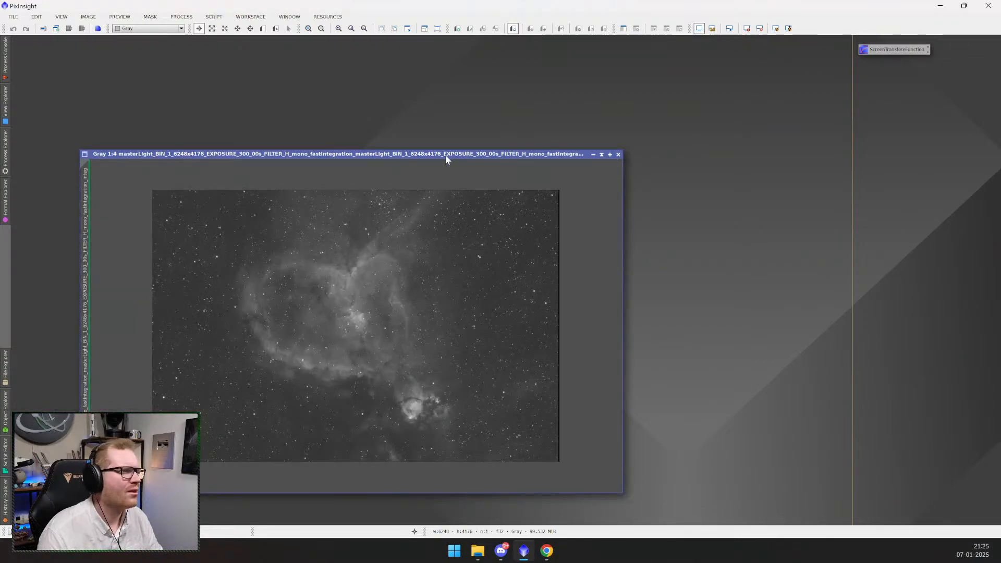
pyautogui.moveTo(445, 155); pyautogui.dragTo(614, 100)
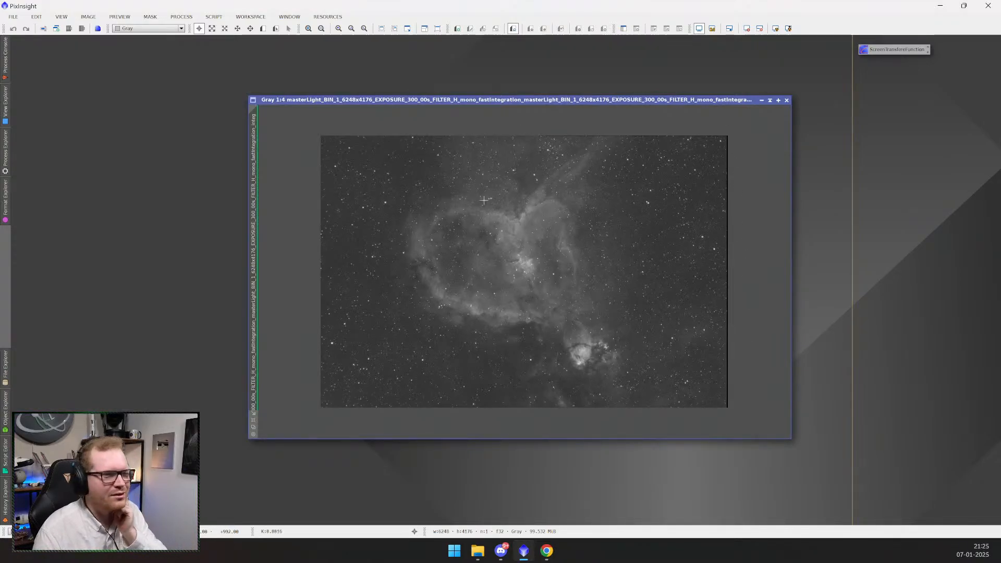
pyautogui.moveTo(548, 107); pyautogui.dragTo(479, 119)
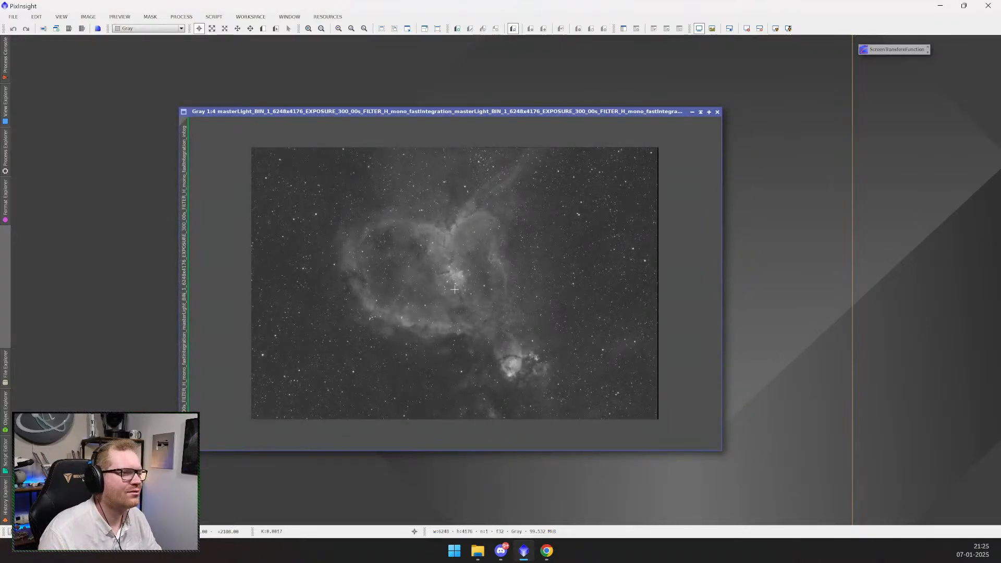
pyautogui.scroll(-2, 545, 295)
pyautogui.scroll(7, 464, 286)
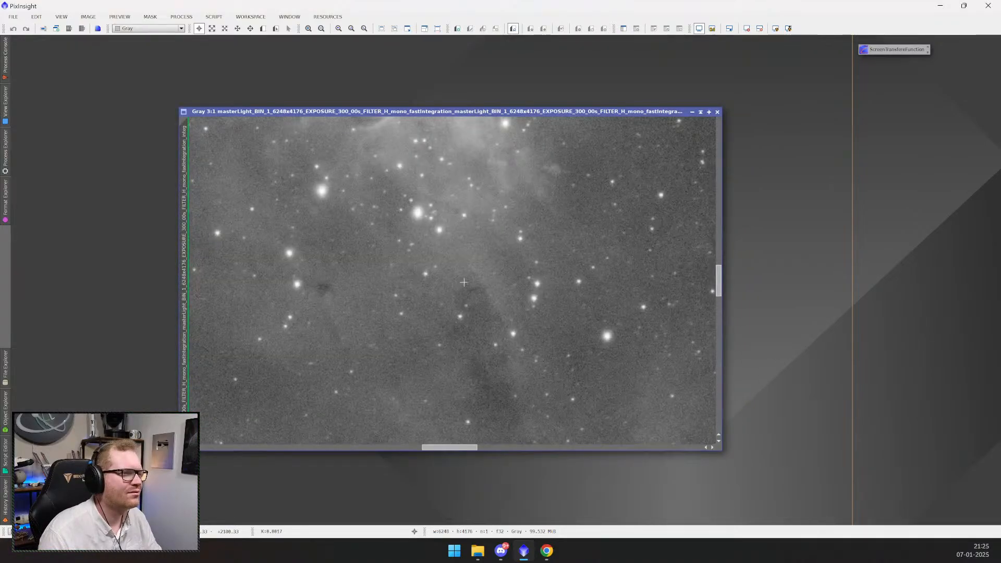
pyautogui.scroll(-5, 464, 286)
pyautogui.scroll(1, 466, 284)
pyautogui.scroll(-1, 467, 283)
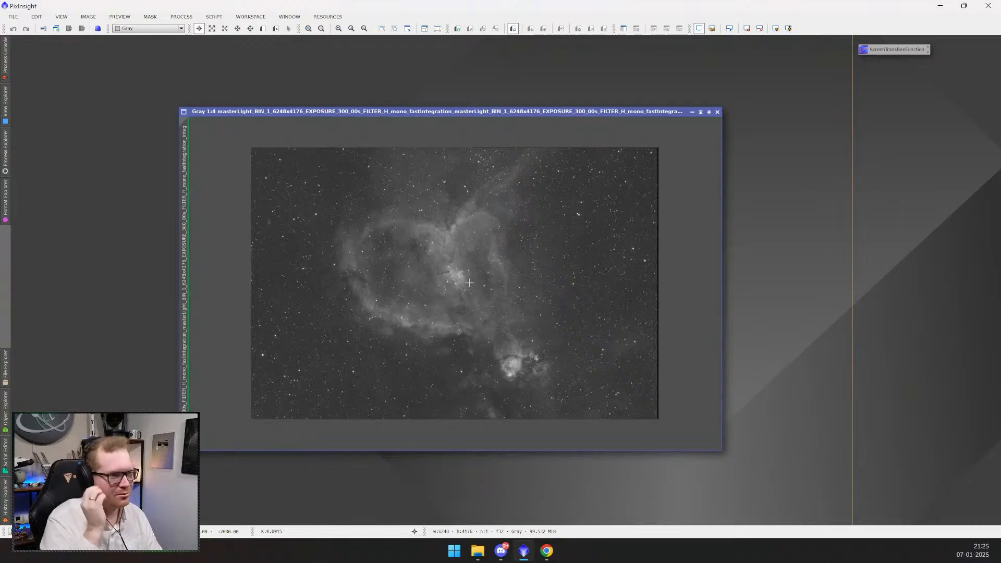
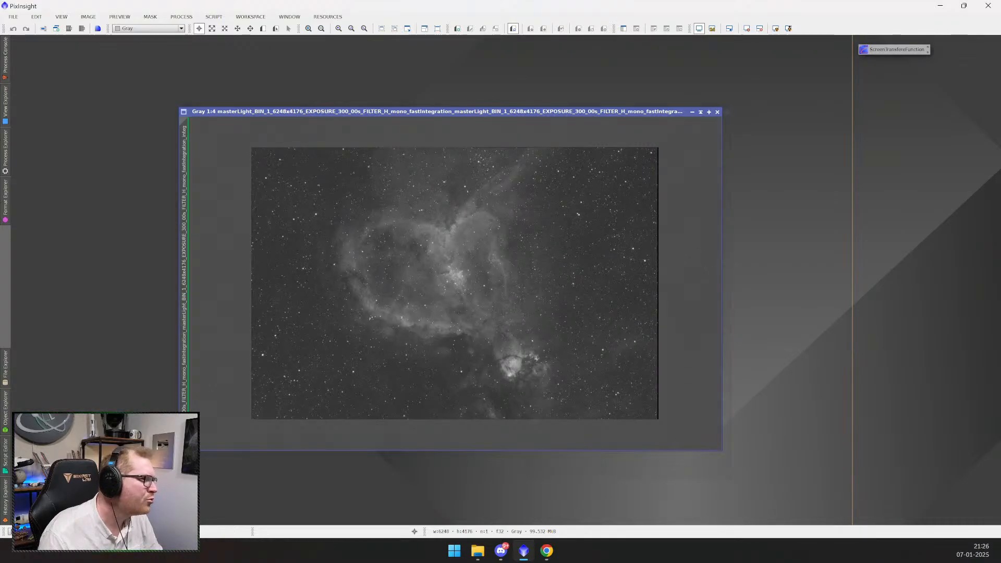
# - Try the optimal-fit and fit-view commands on the H-filter integration at zoom levels down to 1:8, and enlarge its window frame
pyautogui.doubleClick(184, 429)
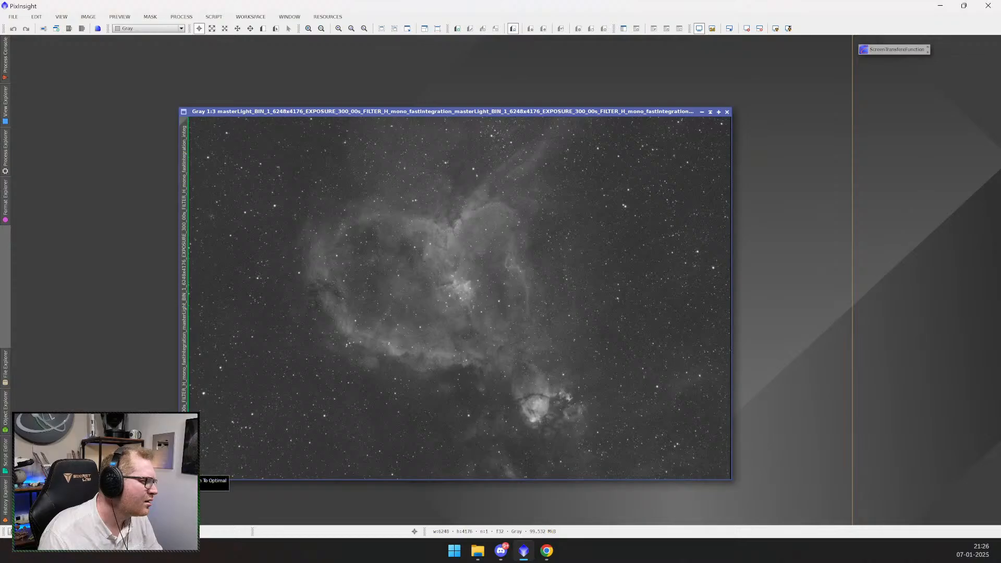
pyautogui.click(184, 467)
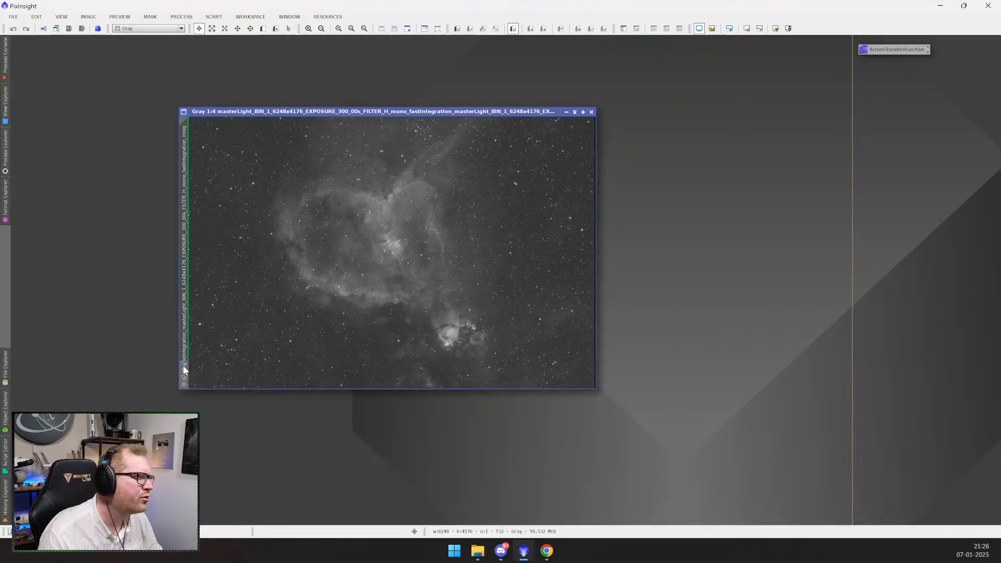
pyautogui.scroll(-2, 457, 355)
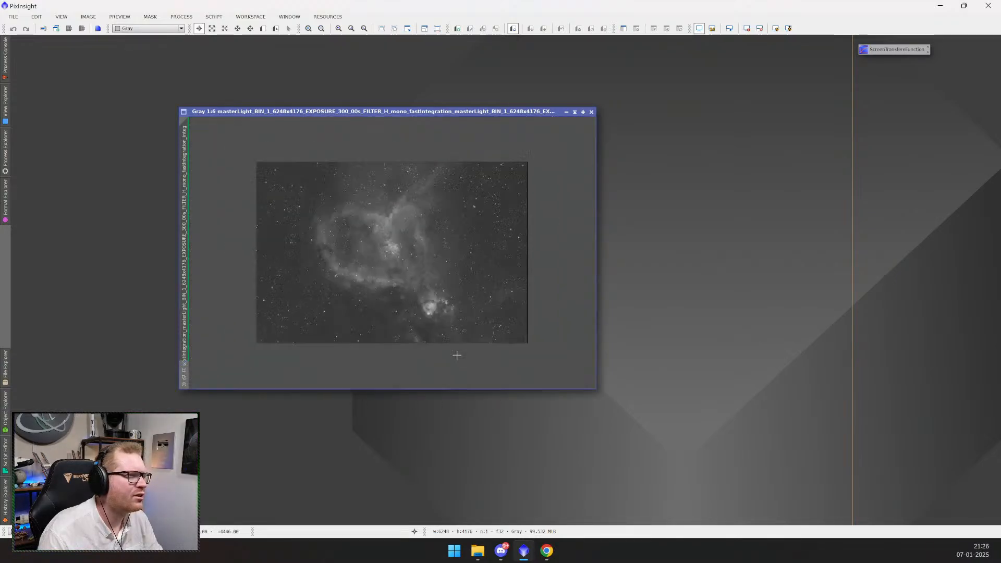
pyautogui.scroll(-1, 457, 356)
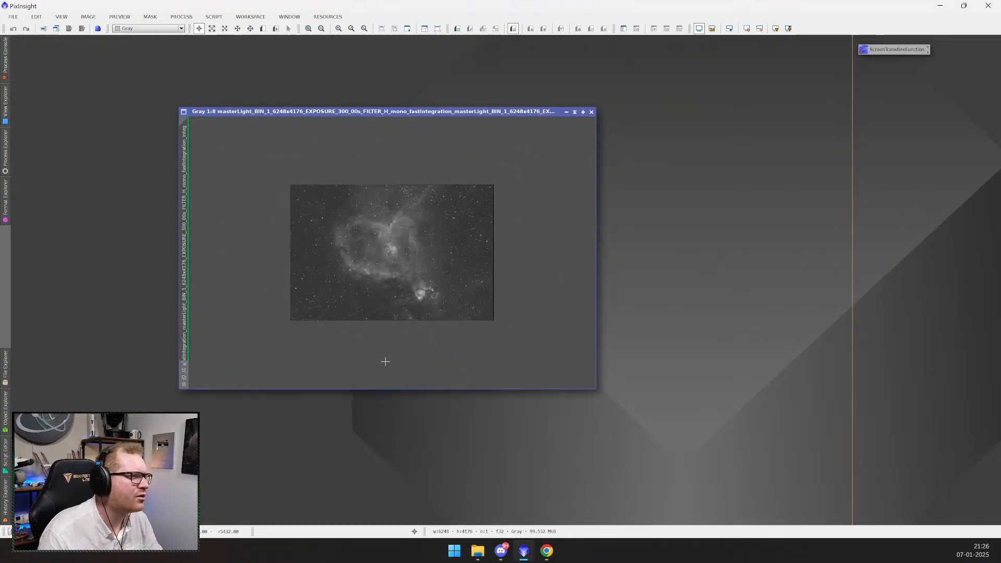
pyautogui.click(184, 364)
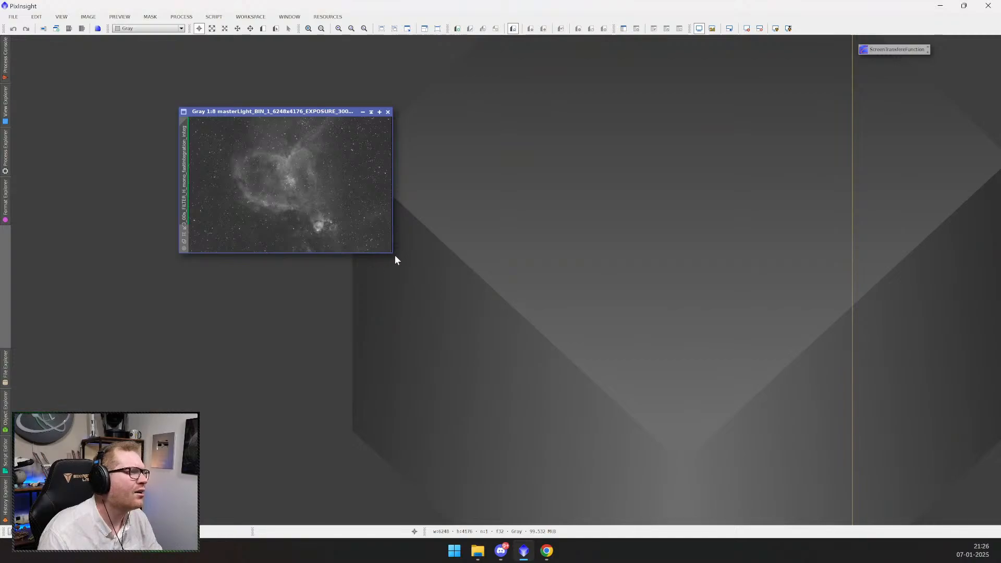
pyautogui.moveTo(392, 253); pyautogui.dragTo(744, 448)
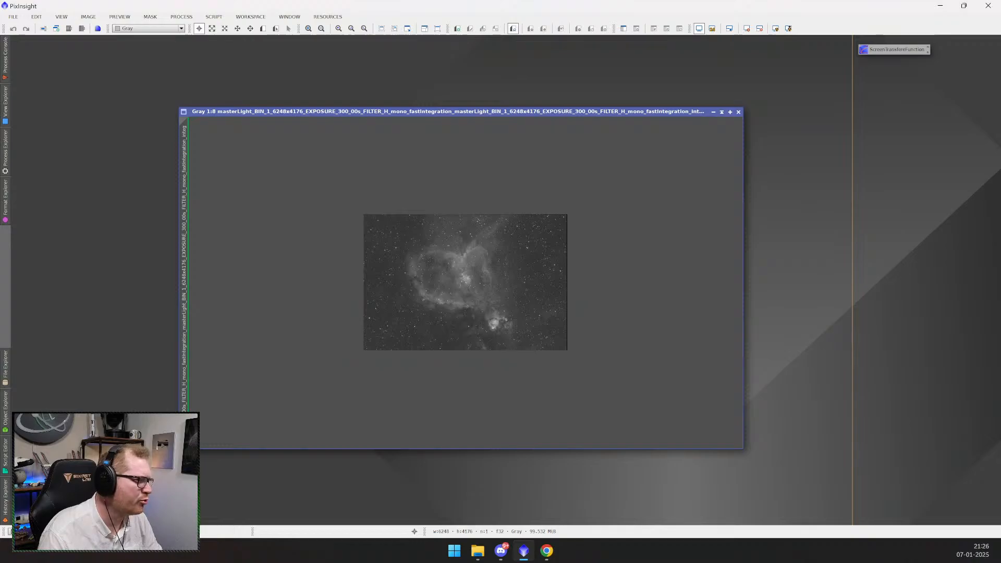
# - Zoom the H-filter integration to optimal fit, inspect it at 1:1, and return to the optimal fit
pyautogui.hotkey('ctrl', '0')
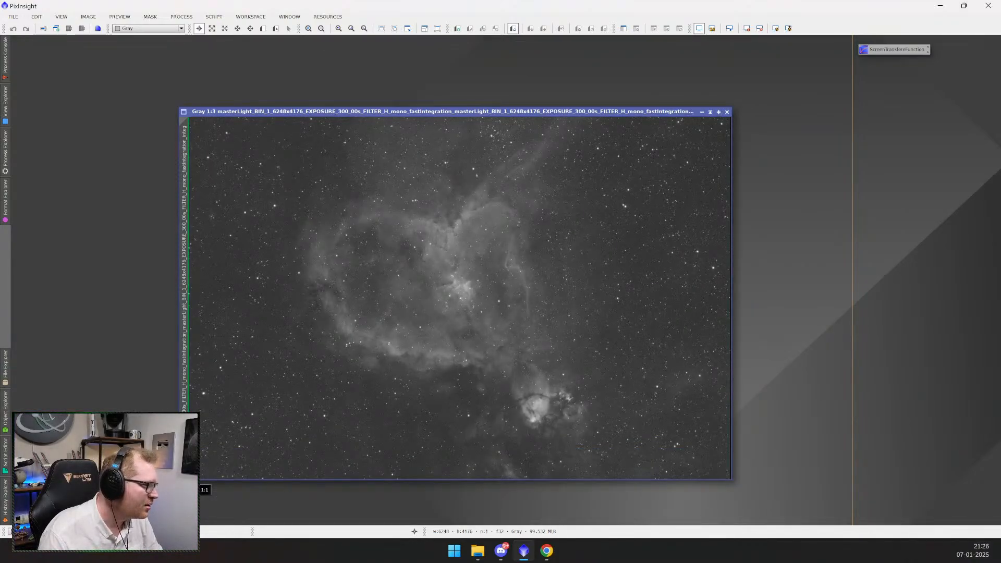
pyautogui.hotkey('ctrl', '1')
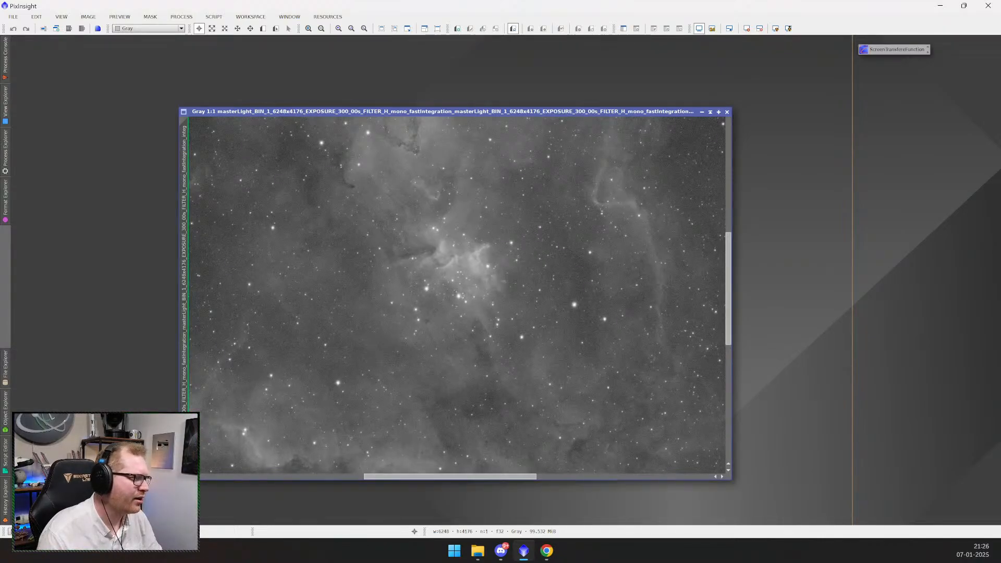
pyautogui.hotkey('ctrl', '0')
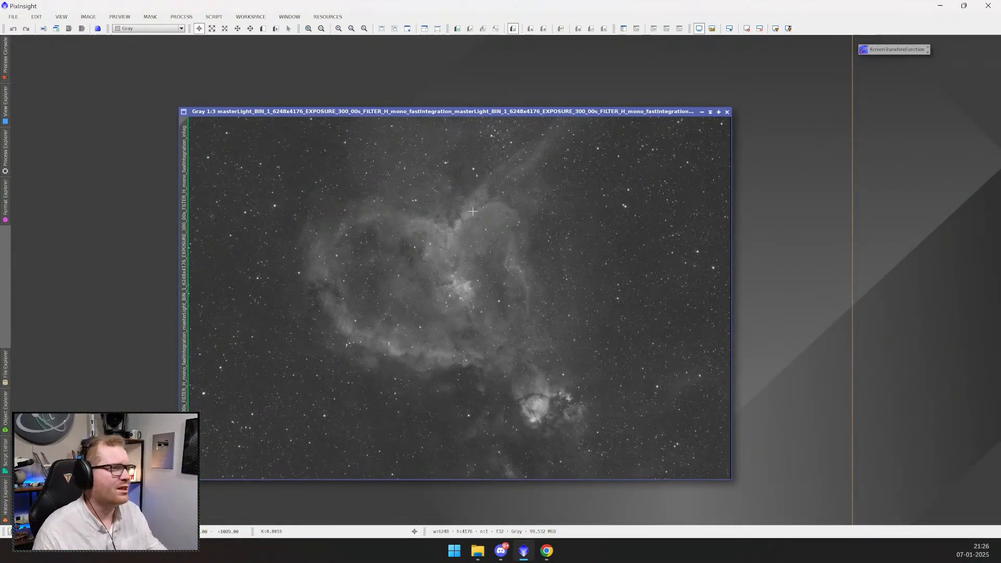
# - Inspect the H-filter integration at zoom levels between 2:1 and 1:8, and close its window
pyautogui.scroll(4, 473, 308)
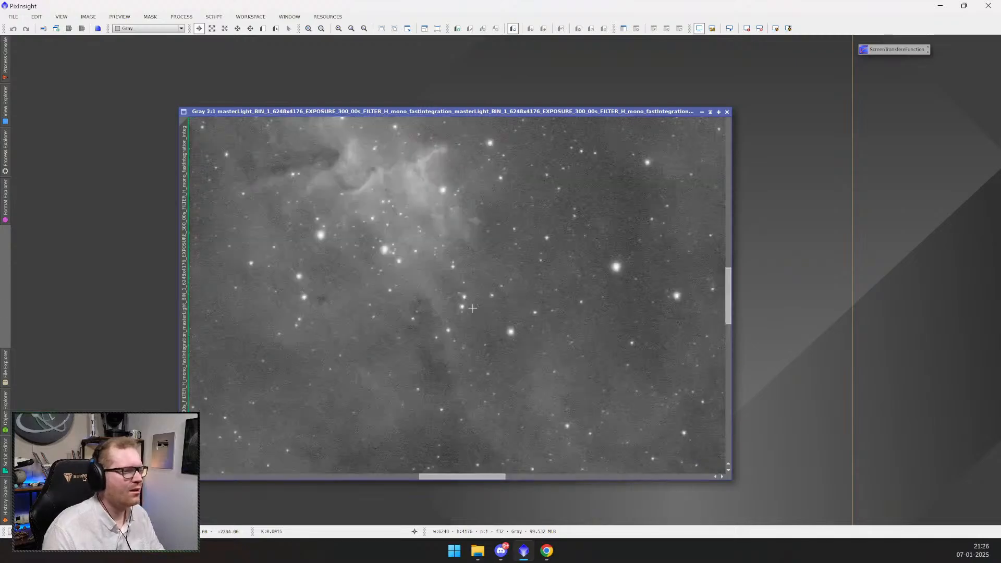
pyautogui.scroll(-5, 473, 309)
pyautogui.scroll(2, 468, 311)
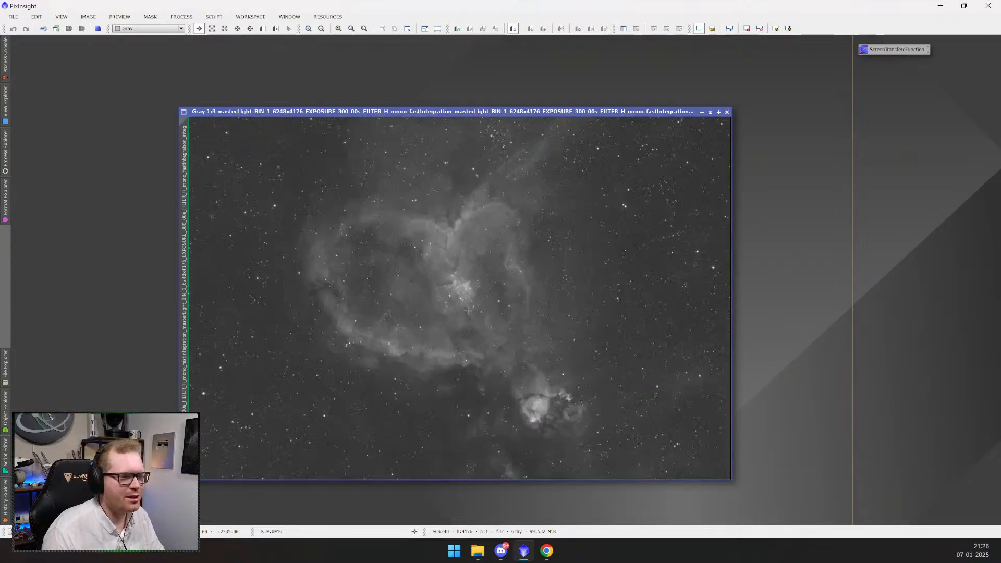
pyautogui.scroll(-5, 468, 311)
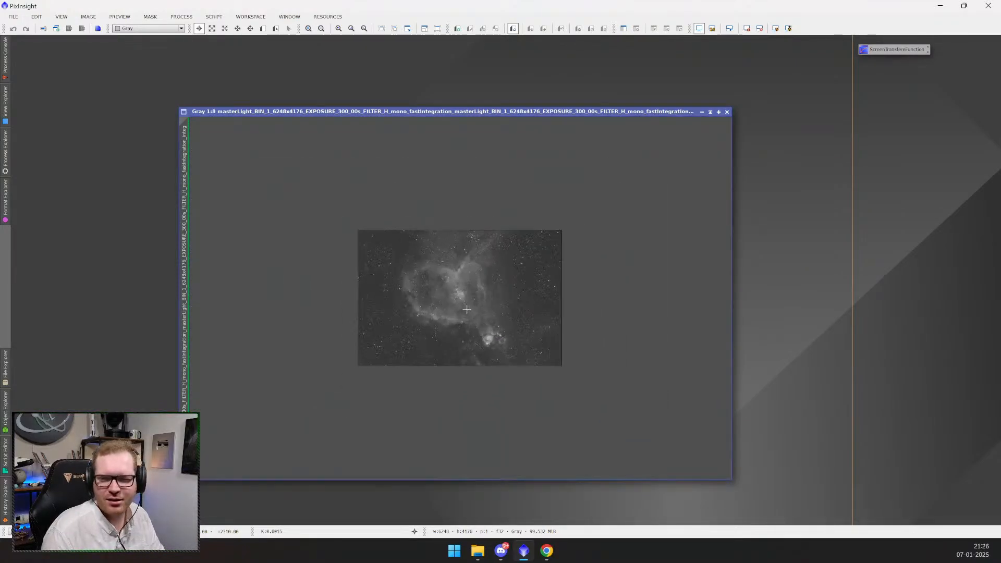
pyautogui.scroll(3, 466, 310)
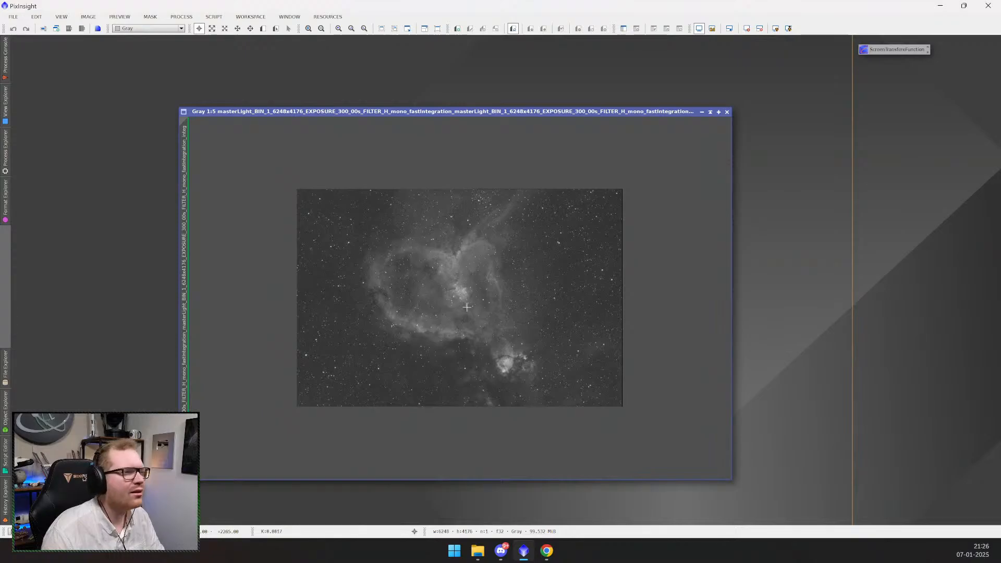
pyautogui.scroll(2, 467, 307)
pyautogui.scroll(-1, 530, 312)
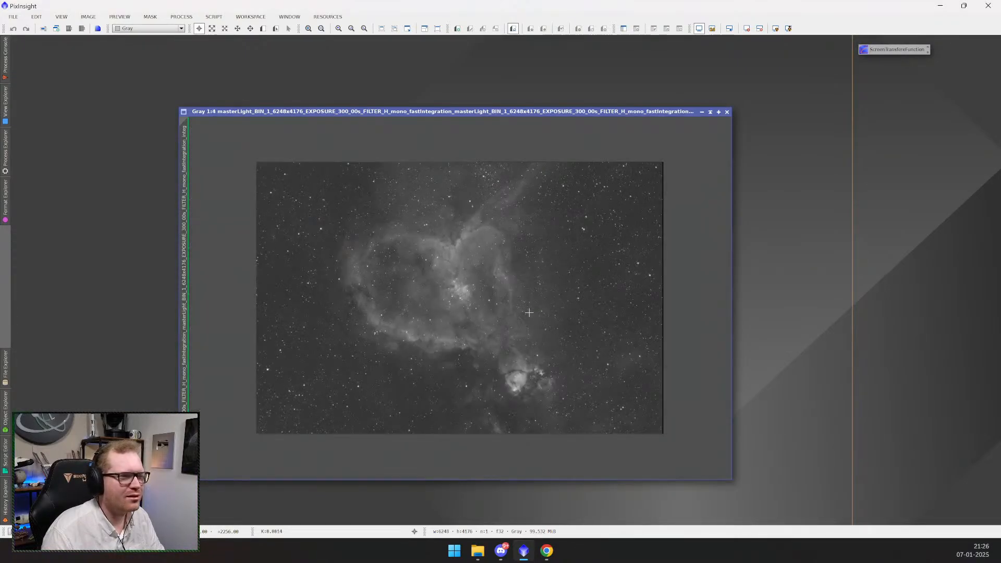
pyautogui.click(727, 113)
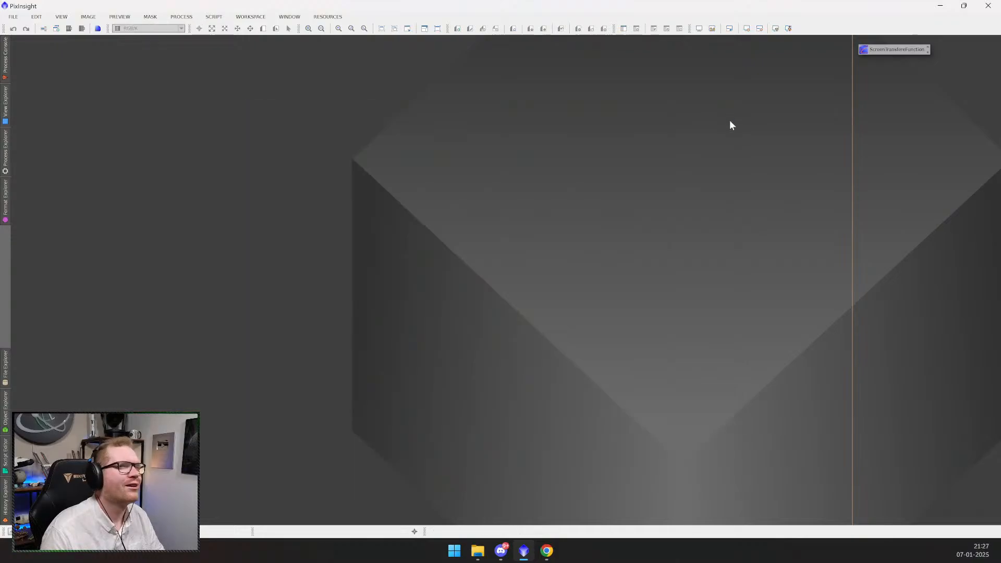
# - Open the FILTER-O mono_fastIntegration master light, without autocrop, from the master folder in File Explorer into PixInsight
pyautogui.click(478, 553)
pyautogui.click(526, 480)
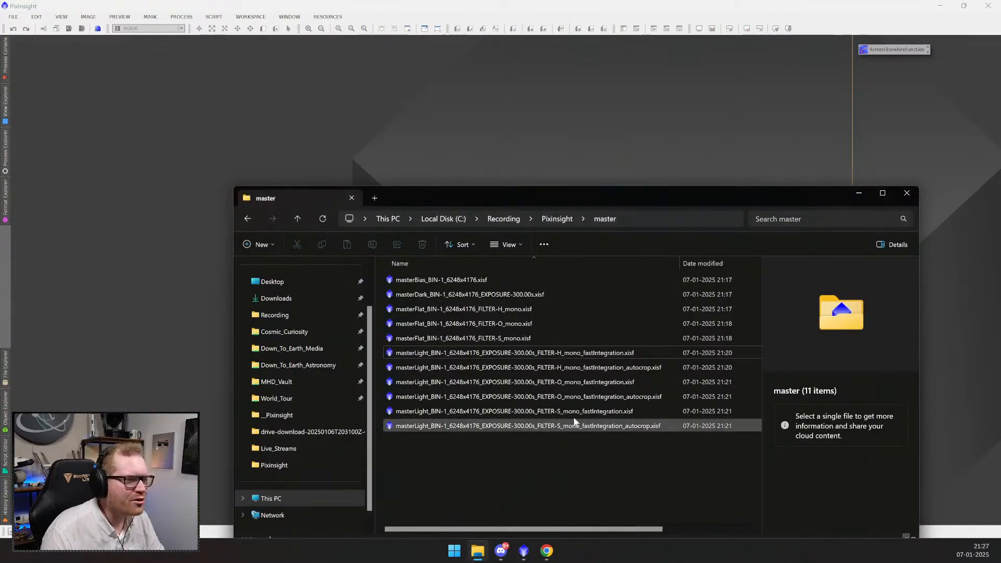
pyautogui.click(608, 385)
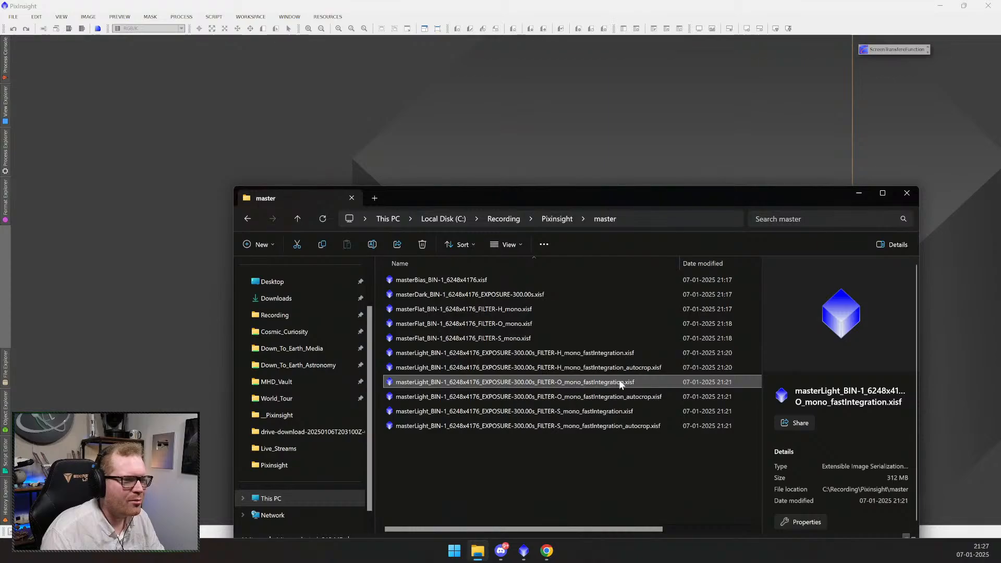
pyautogui.moveTo(620, 382); pyautogui.dragTo(547, 157)
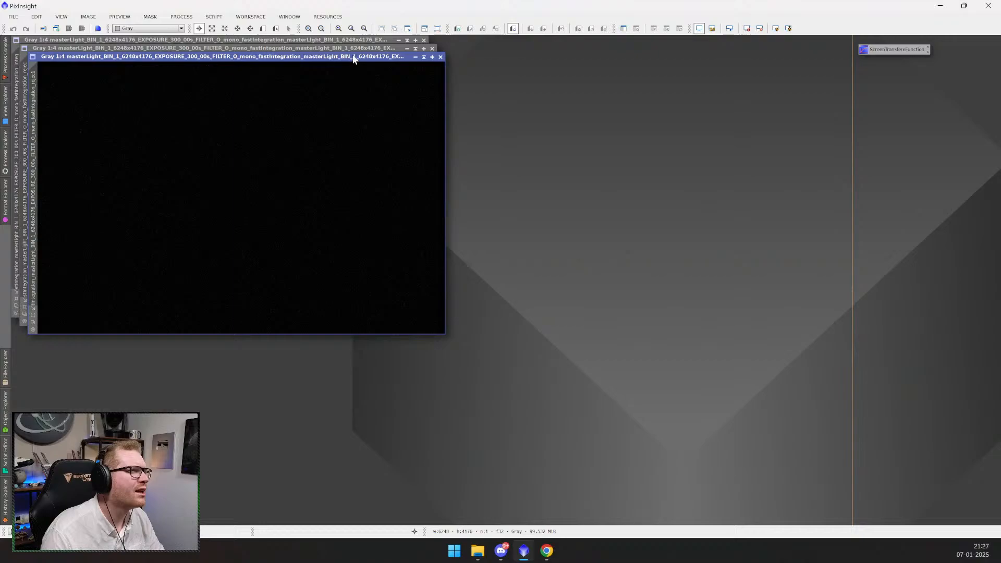
# - Check the two O-filter rejection maps, auto-stretching the second, and close both of their windows
pyautogui.moveTo(353, 58); pyautogui.dragTo(547, 203)
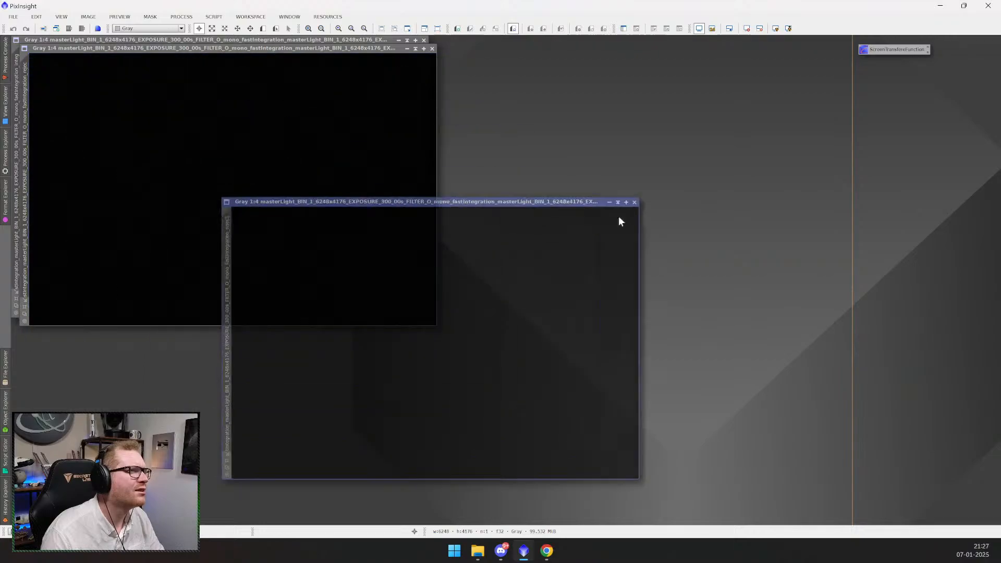
pyautogui.moveTo(620, 221); pyautogui.dragTo(620, 221)
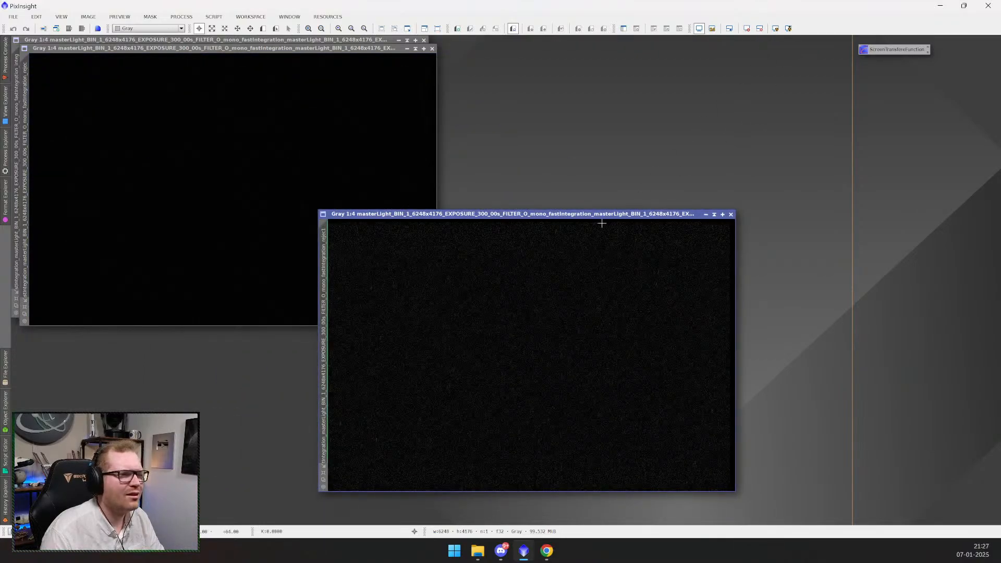
pyautogui.click(732, 214)
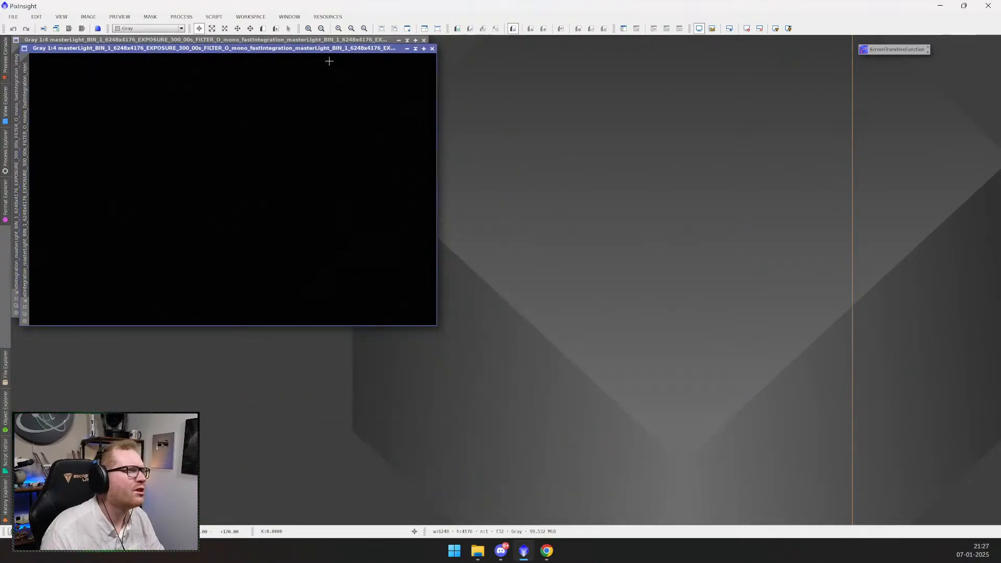
pyautogui.moveTo(335, 49); pyautogui.dragTo(643, 173)
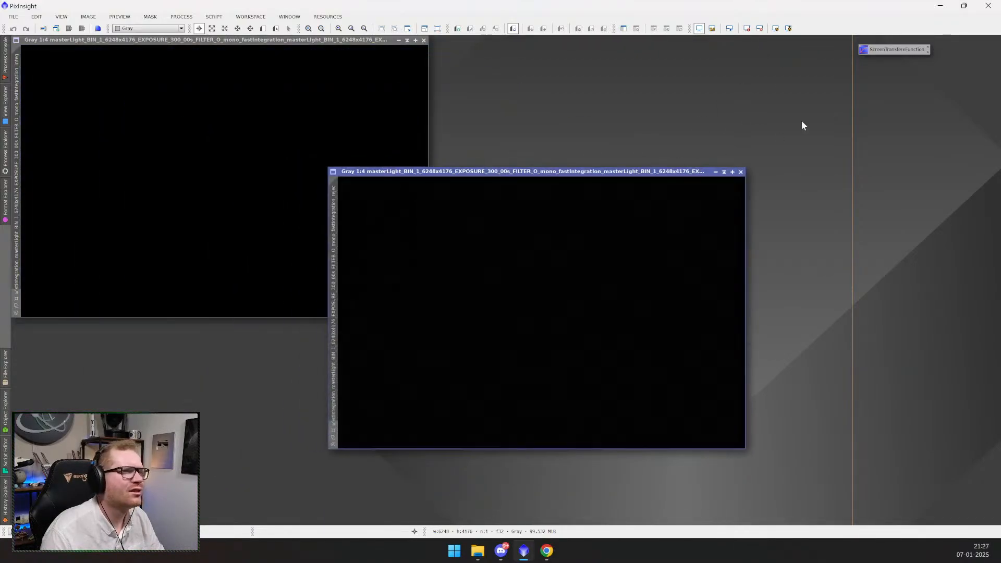
pyautogui.click(775, 30)
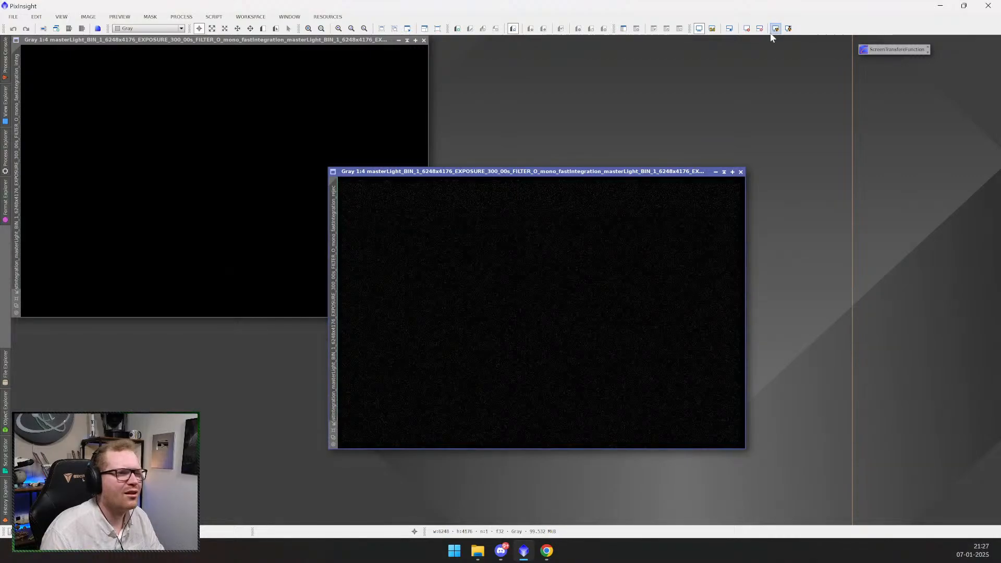
pyautogui.click(741, 172)
# - Auto-stretch the O-filter integration and reposition its window to leave workspace free beside it
pyautogui.moveTo(322, 44); pyautogui.dragTo(666, 167)
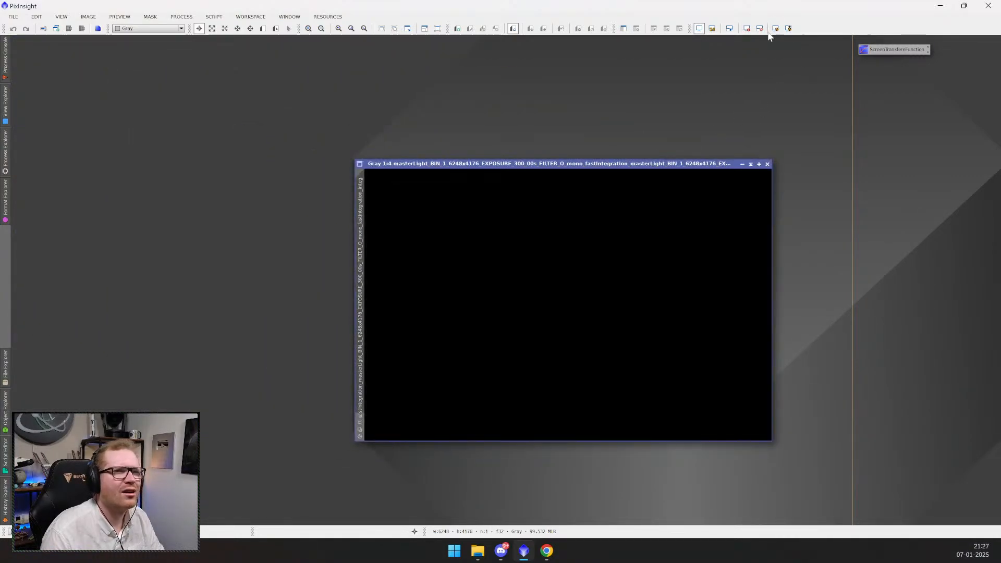
pyautogui.click(776, 29)
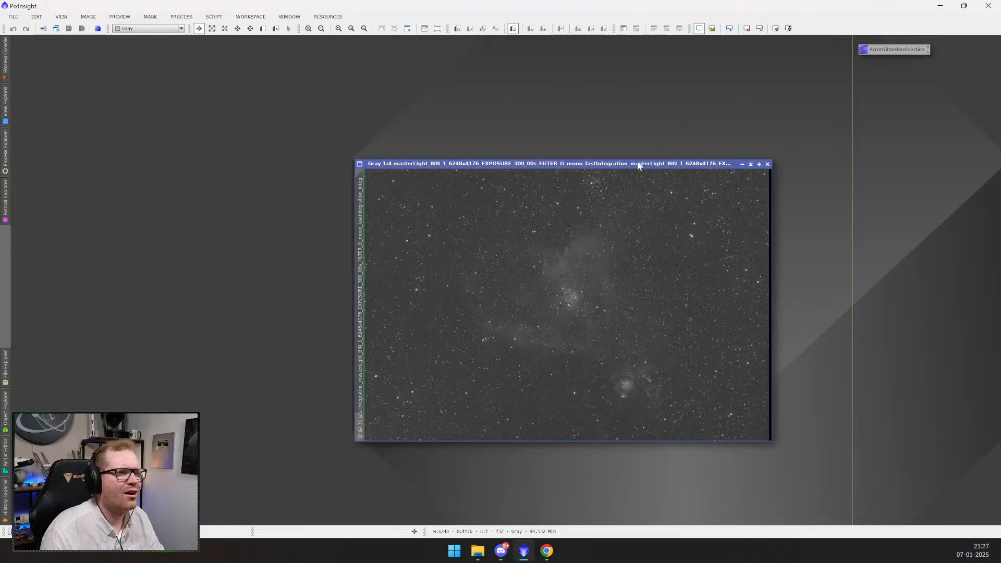
pyautogui.moveTo(640, 163); pyautogui.dragTo(493, 119)
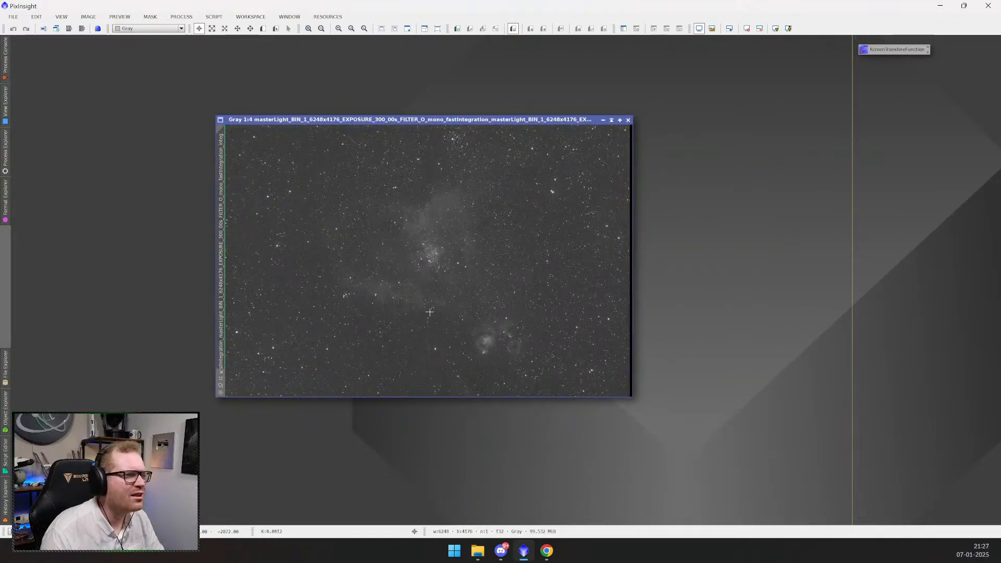
pyautogui.scroll(1, 394, 289)
pyautogui.scroll(-1, 394, 289)
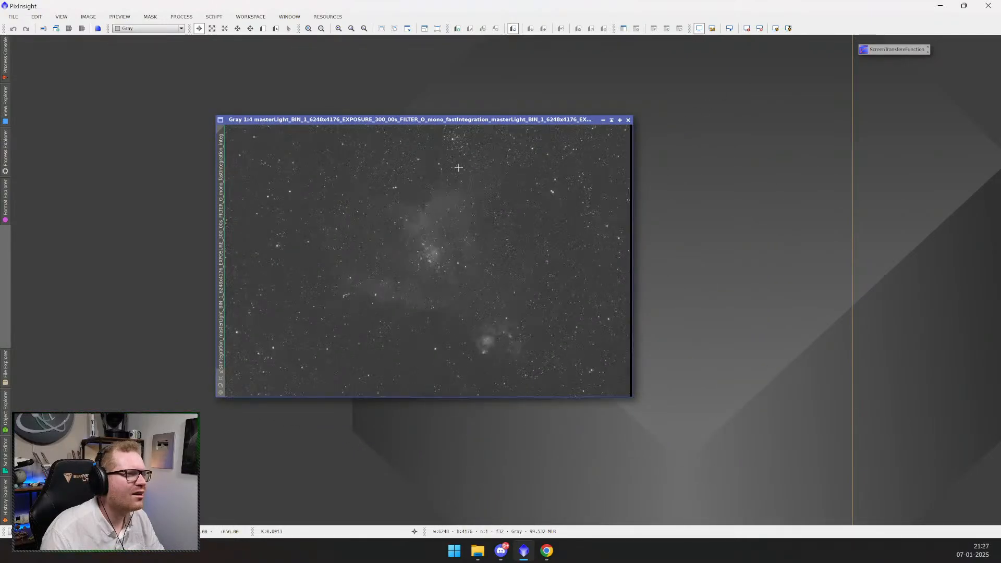
pyautogui.moveTo(483, 122); pyautogui.dragTo(355, 109)
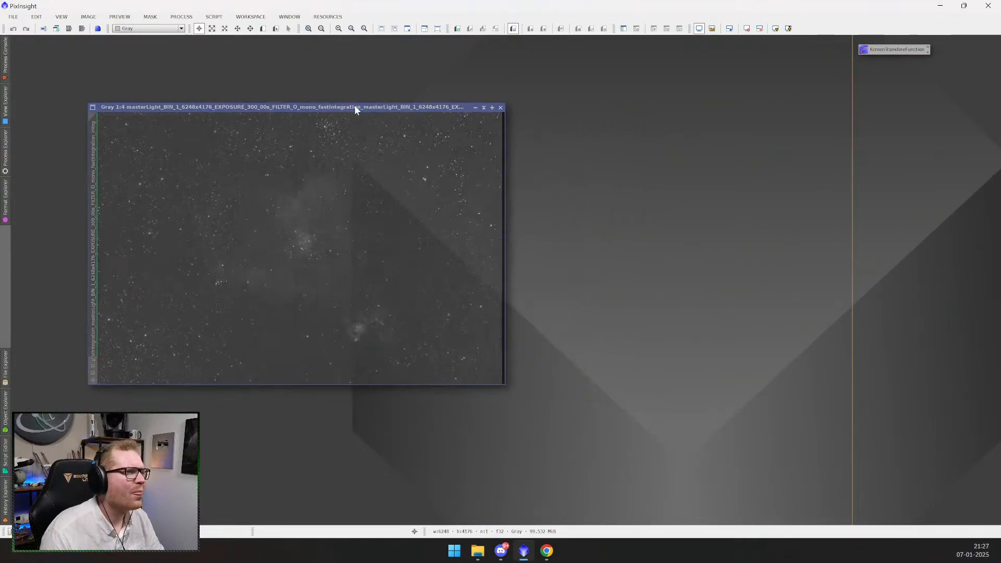
# - Open the first single O-filter light frame from the Pixinsight > Lights > O folder in File Explorer into PixInsight
pyautogui.click(478, 552)
pyautogui.moveTo(560, 207); pyautogui.dragTo(666, 147)
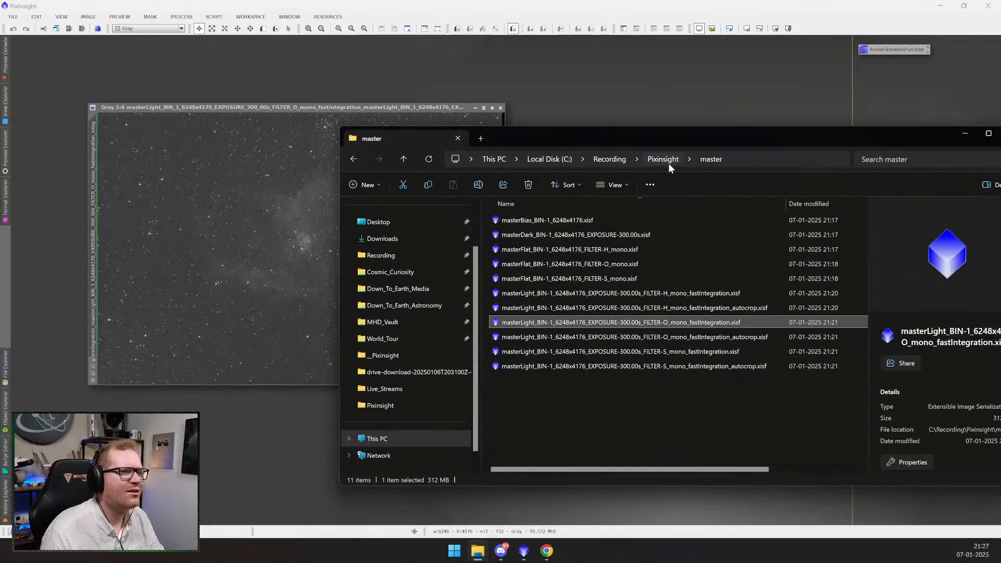
pyautogui.click(664, 159)
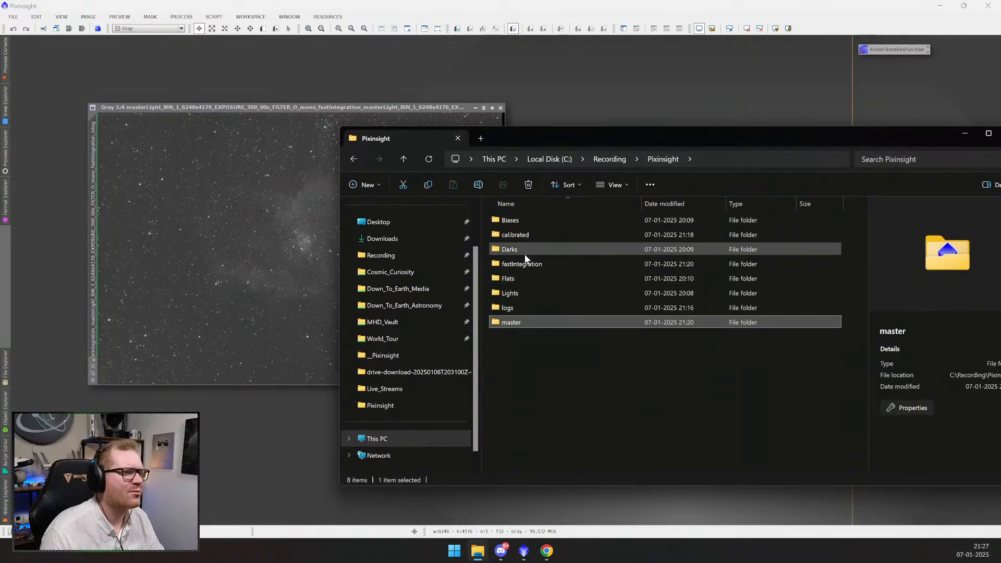
pyautogui.doubleClick(522, 293)
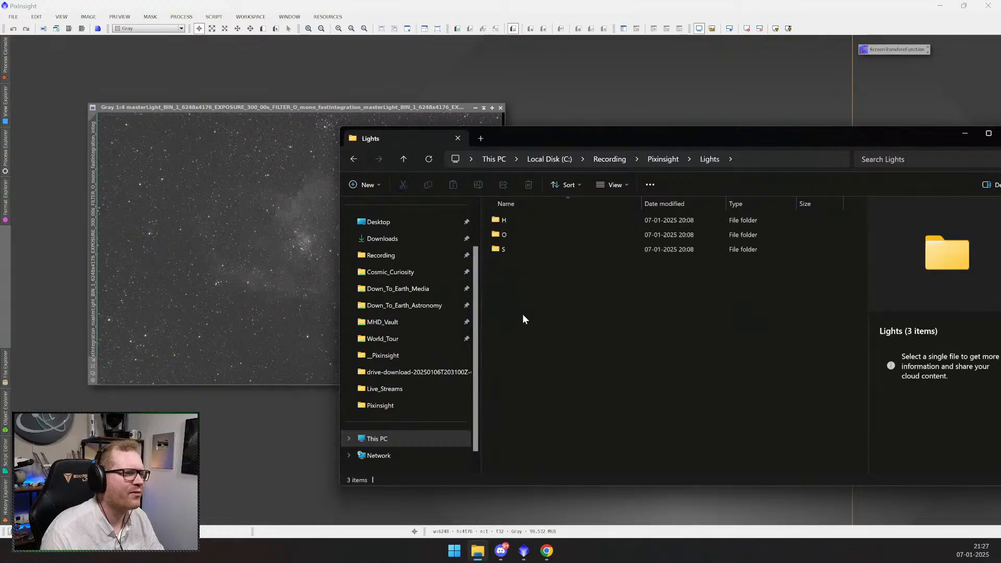
pyautogui.doubleClick(524, 230)
pyautogui.moveTo(547, 221); pyautogui.dragTo(264, 454)
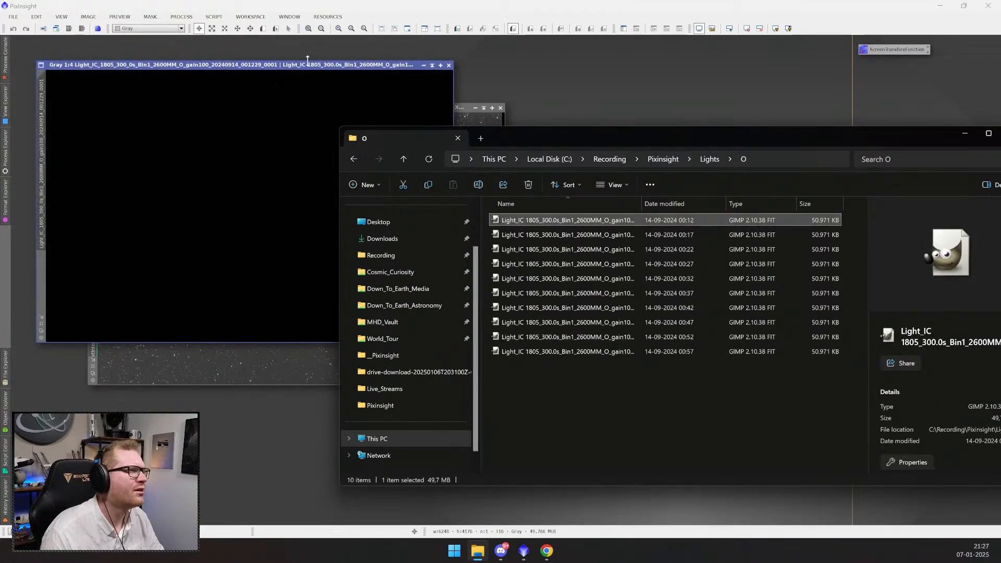
# - Auto-stretch the single O-filter frame and align its window alongside the O-filter integration
pyautogui.click(313, 64)
pyautogui.moveTo(316, 66); pyautogui.dragTo(819, 132)
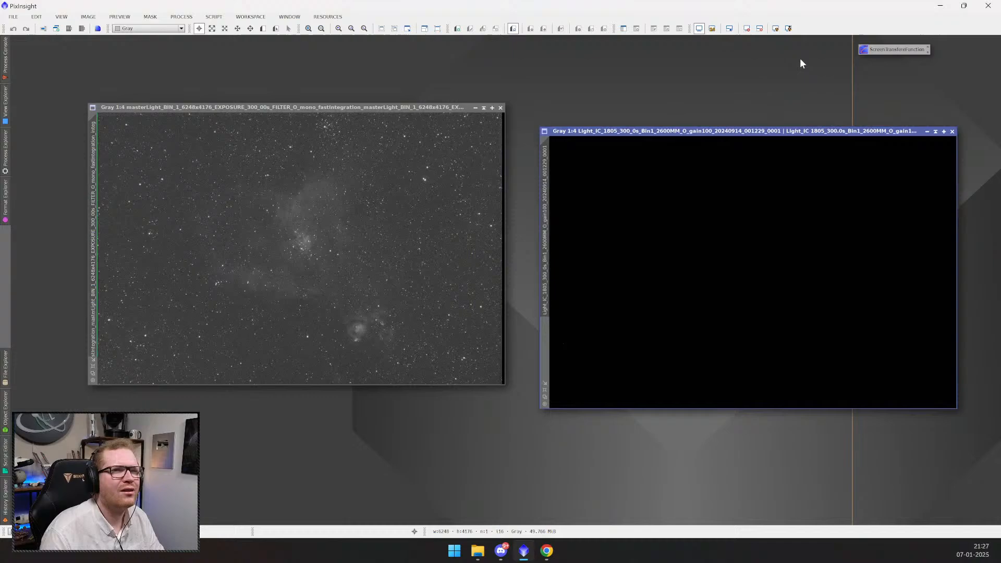
pyautogui.click(775, 28)
pyautogui.moveTo(737, 131); pyautogui.dragTo(651, 106)
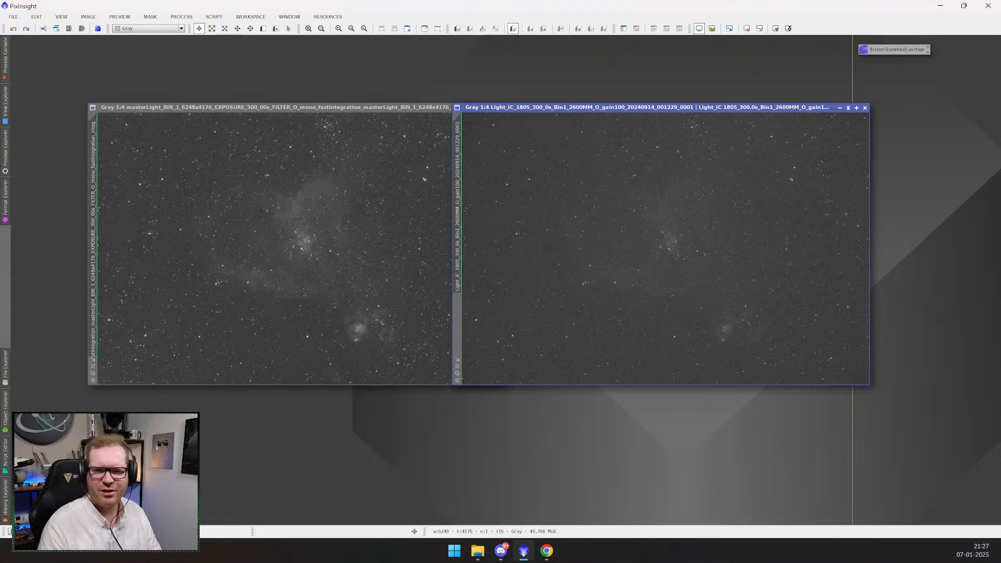
pyautogui.moveTo(1000, 149); pyautogui.dragTo(713, 139)
pyautogui.click(910, 132)
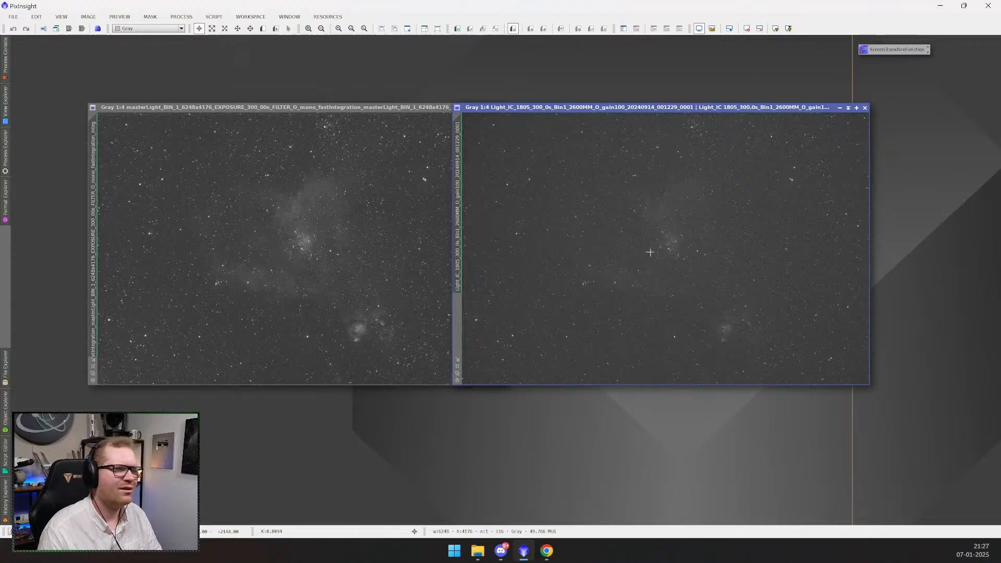
# - Compare the noise and nebula detail of the single O-filter frame with the integration, bringing both to 1:5 zoom
pyautogui.scroll(-3, 643, 253)
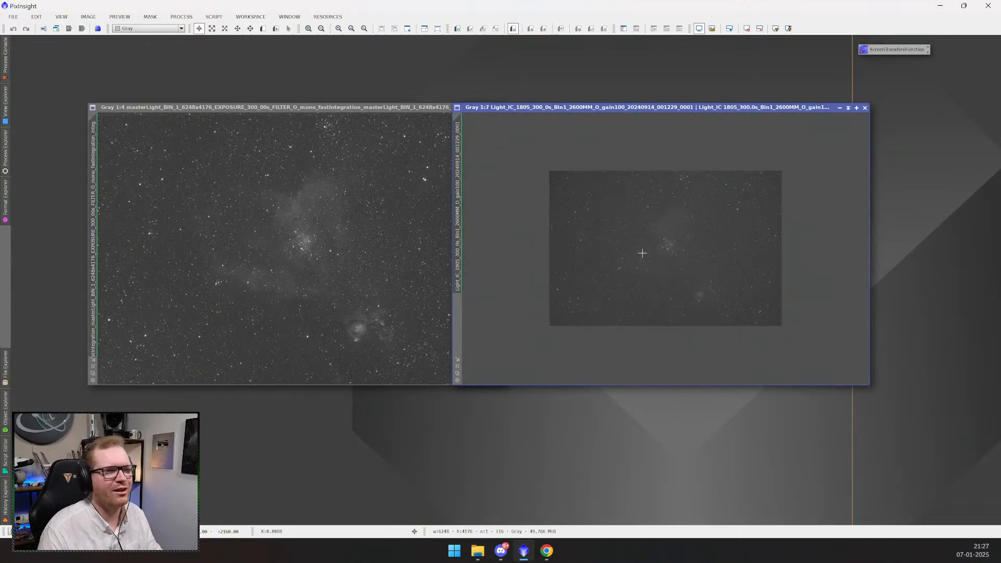
pyautogui.scroll(8, 668, 243)
pyautogui.scroll(-3, 674, 238)
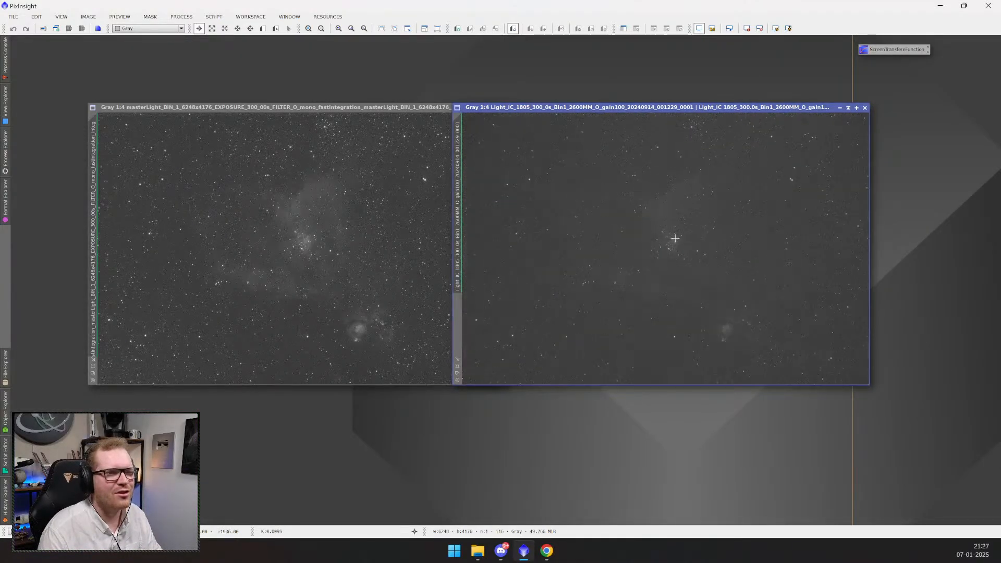
pyautogui.scroll(-2, 673, 240)
pyautogui.scroll(1, 672, 248)
pyautogui.scroll(-1, 672, 250)
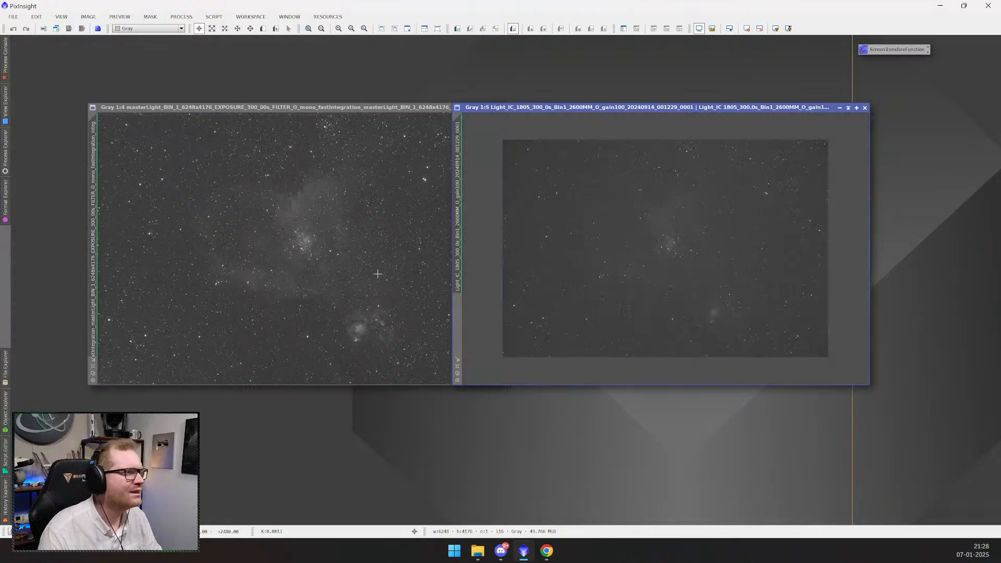
pyautogui.click(350, 278)
pyautogui.scroll(-2, 350, 278)
pyautogui.scroll(1, 350, 278)
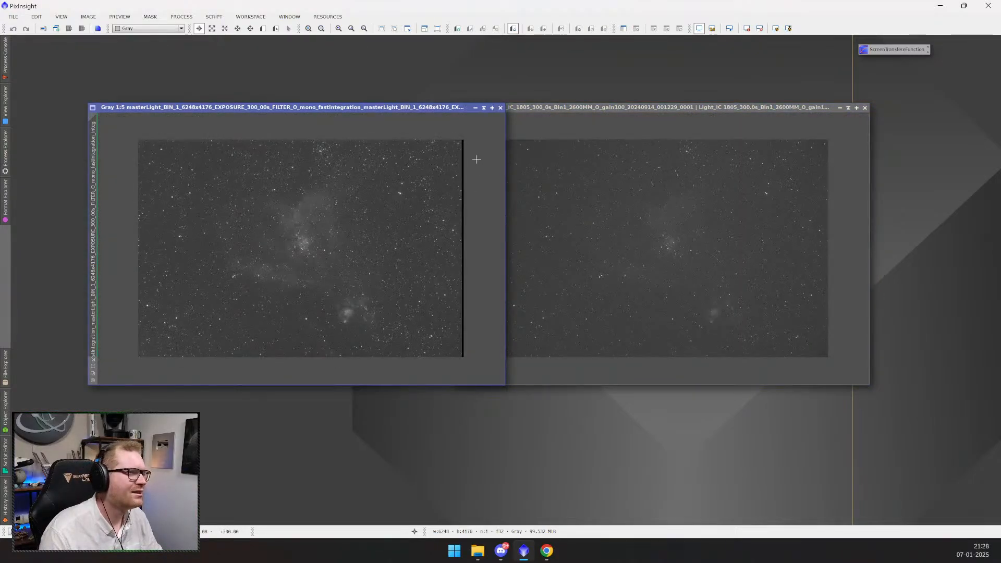
# - Close the O-filter integration and single-frame windows, and go back to the Pixinsight folder in File Explorer
pyautogui.click(500, 108)
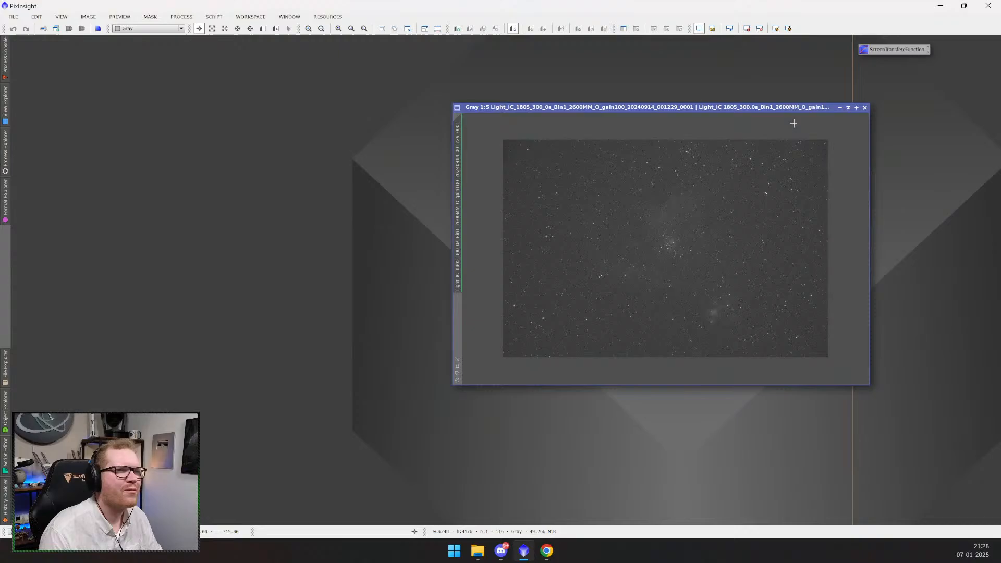
pyautogui.click(864, 107)
pyautogui.click(461, 552)
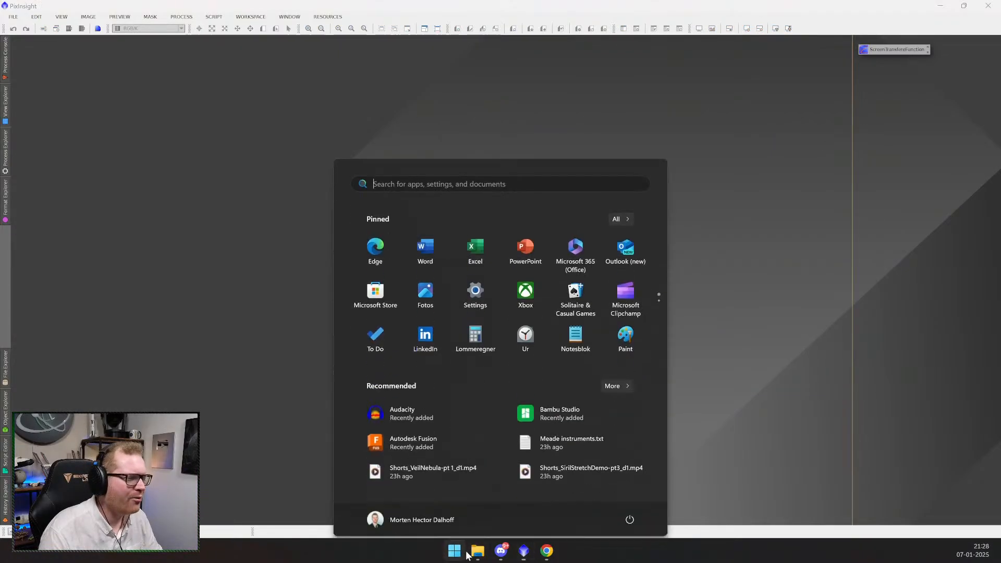
pyautogui.click(481, 552)
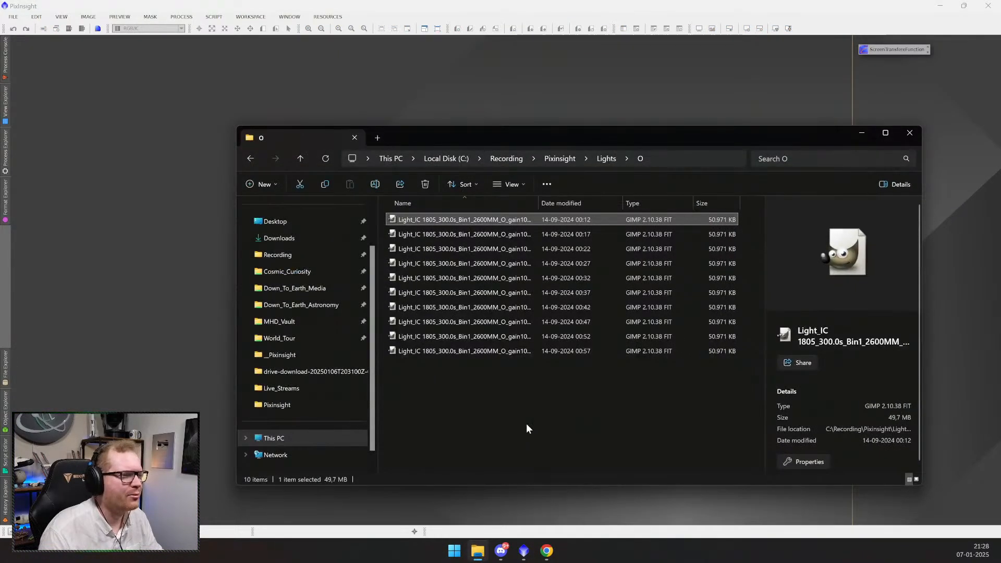
pyautogui.moveTo(643, 136); pyautogui.dragTo(599, 129)
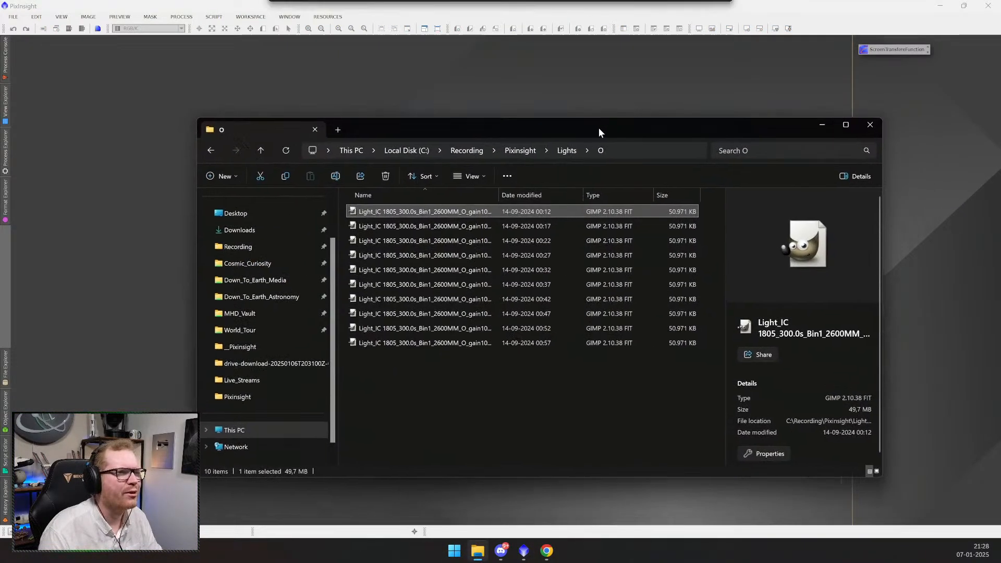
pyautogui.click(512, 151)
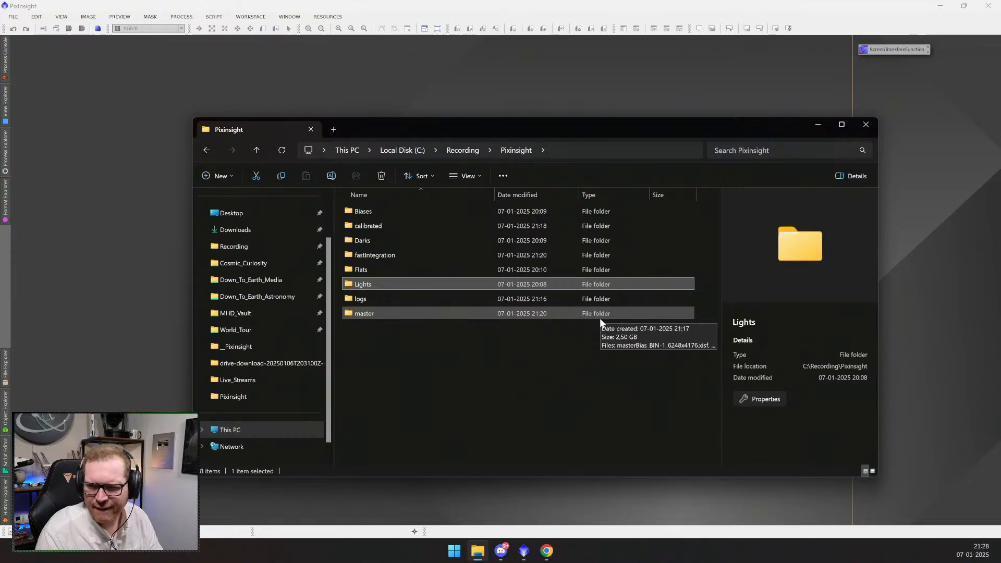
# - Look through the fastIntegration folder, including its O-filter subfolder, and the calibrated folder inside the Pixinsight folder
pyautogui.doubleClick(389, 255)
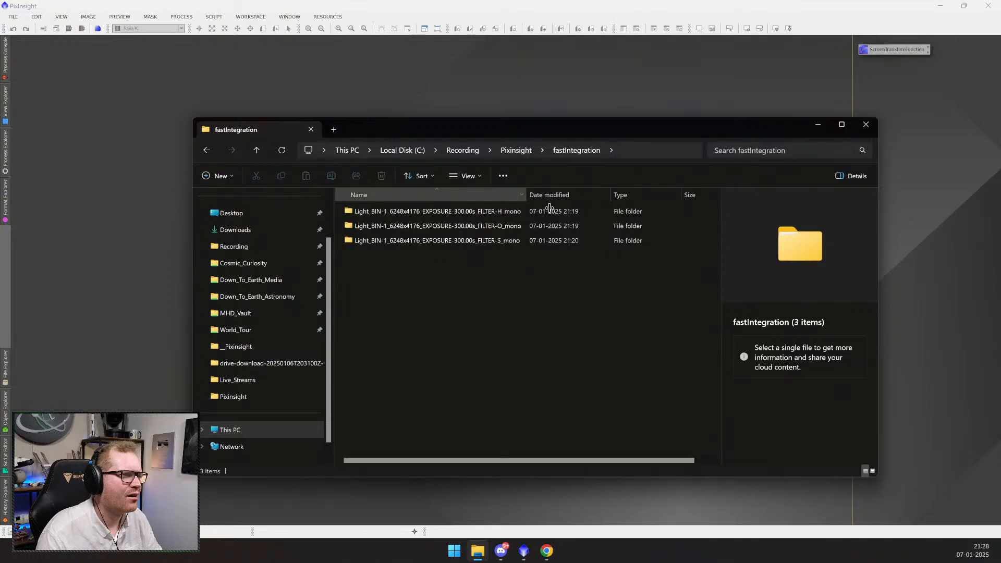
pyautogui.hotkey('alt', 'Left')
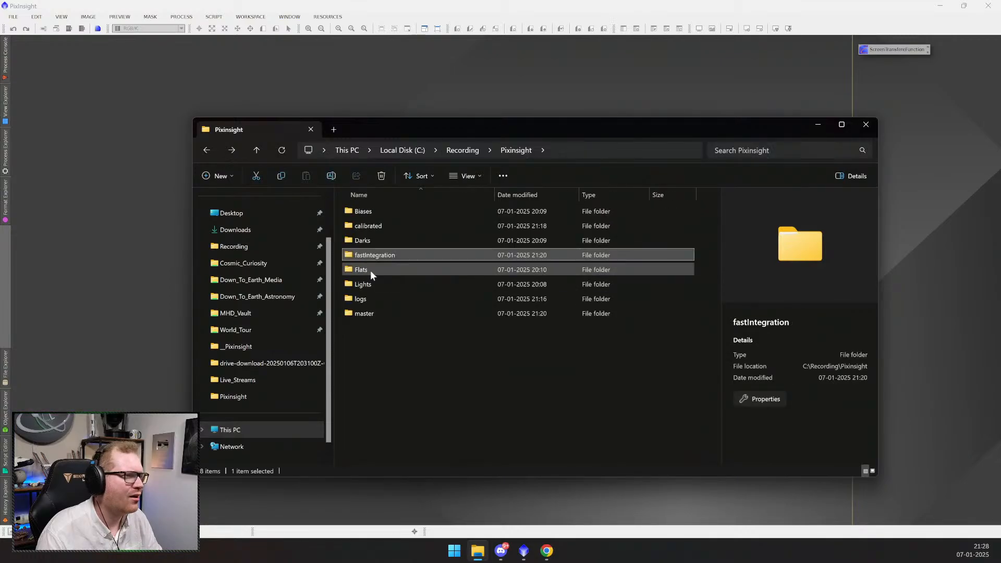
pyautogui.doubleClick(394, 224)
pyautogui.hotkey('alt', 'Left')
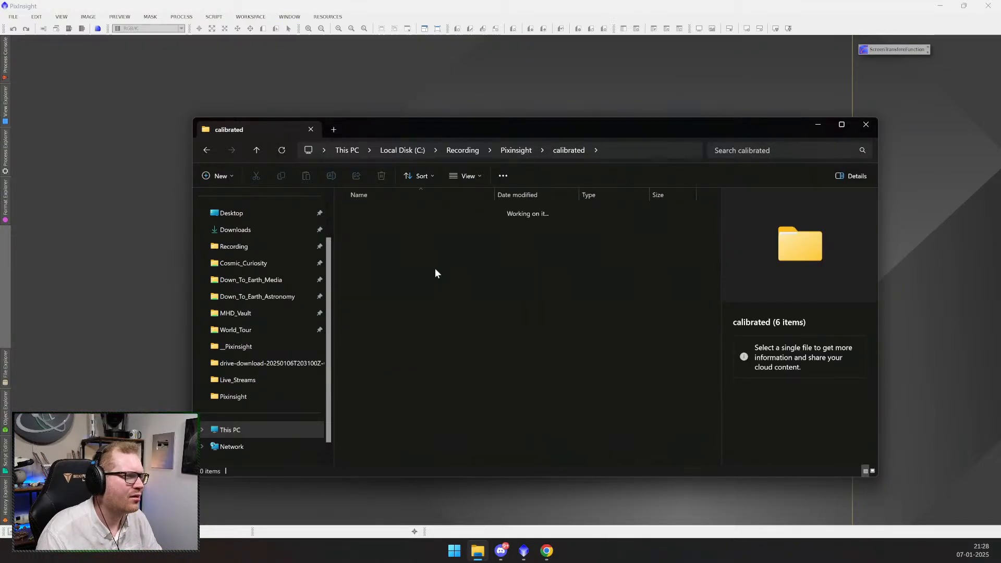
pyautogui.doubleClick(393, 253)
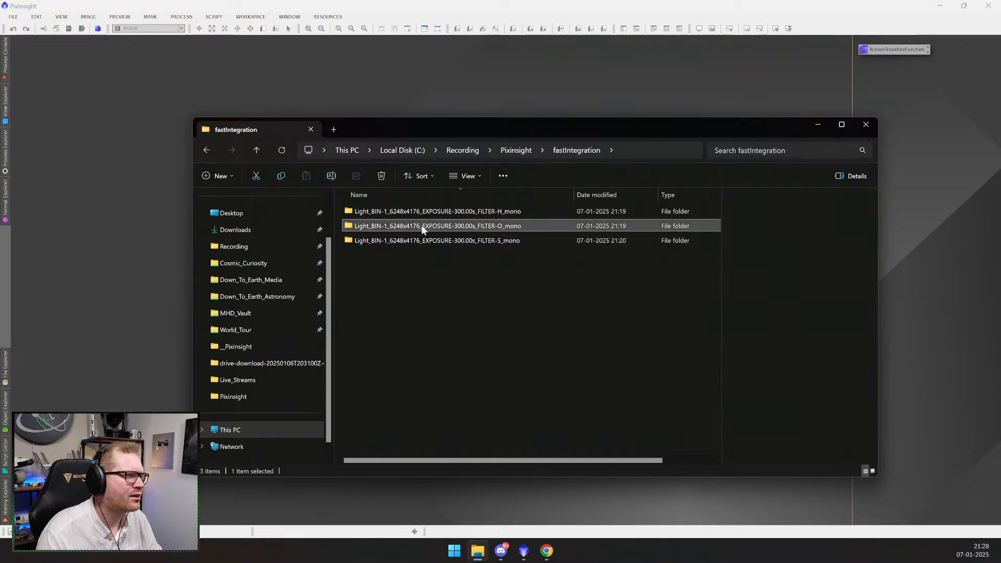
pyautogui.doubleClick(421, 225)
pyautogui.hotkey('alt', 'Left')
pyautogui.hotkey('alt', 'Left')
# - Open the O-filter masterLight fastIntegration file from the master folder in PixInsight and set its front image window apart
pyautogui.doubleClick(380, 313)
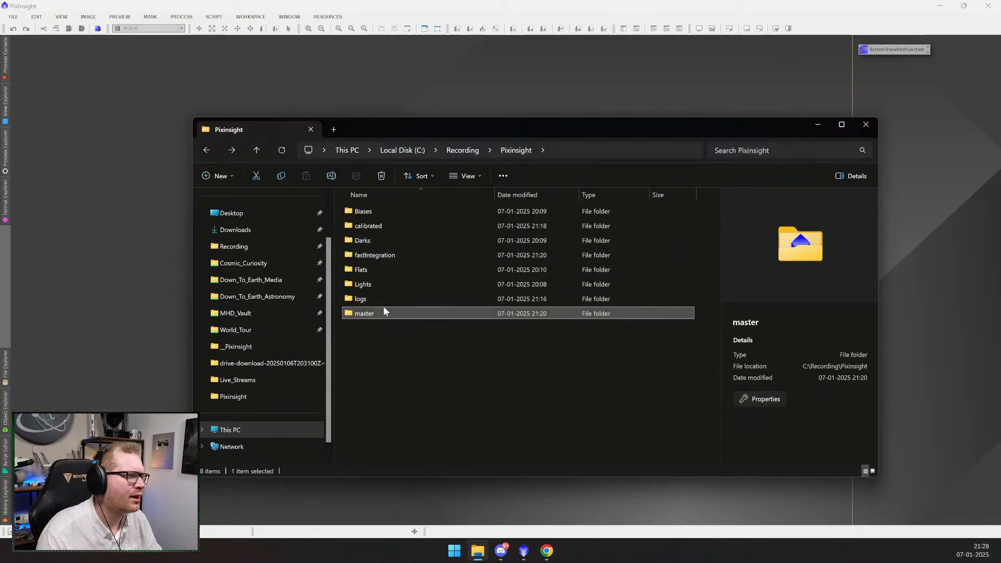
pyautogui.moveTo(539, 318); pyautogui.dragTo(163, 279)
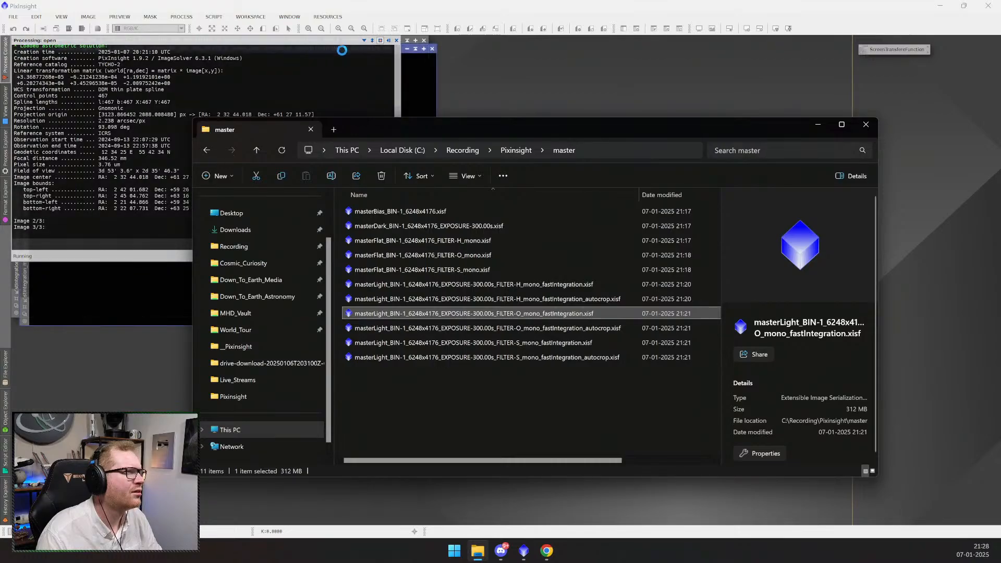
pyautogui.click(817, 124)
pyautogui.moveTo(136, 57); pyautogui.dragTo(339, 116)
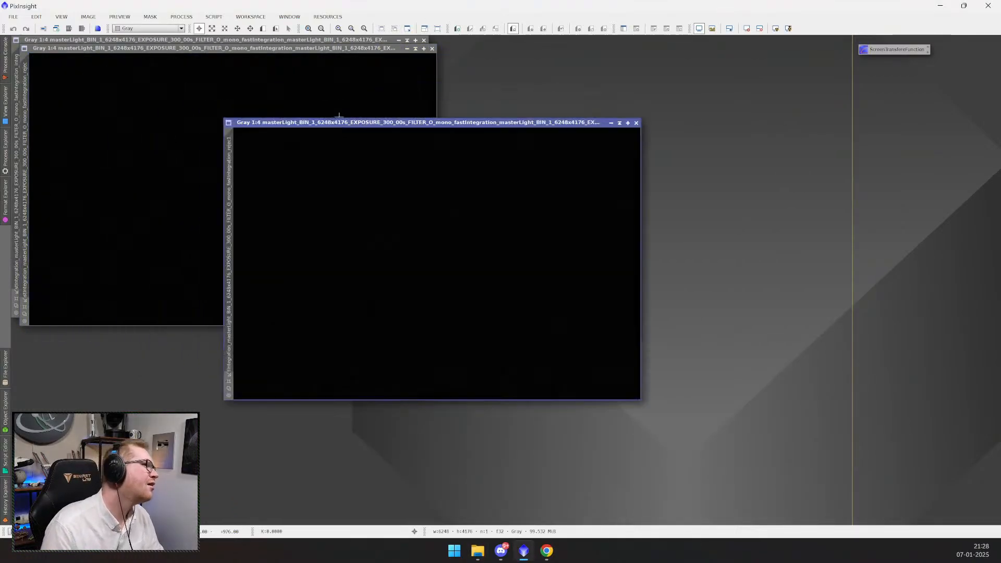
# - Look through the ColorSpaces processes, open ChannelCombination from the list of all processes, and place its window on the workspace
pyautogui.click(8, 203)
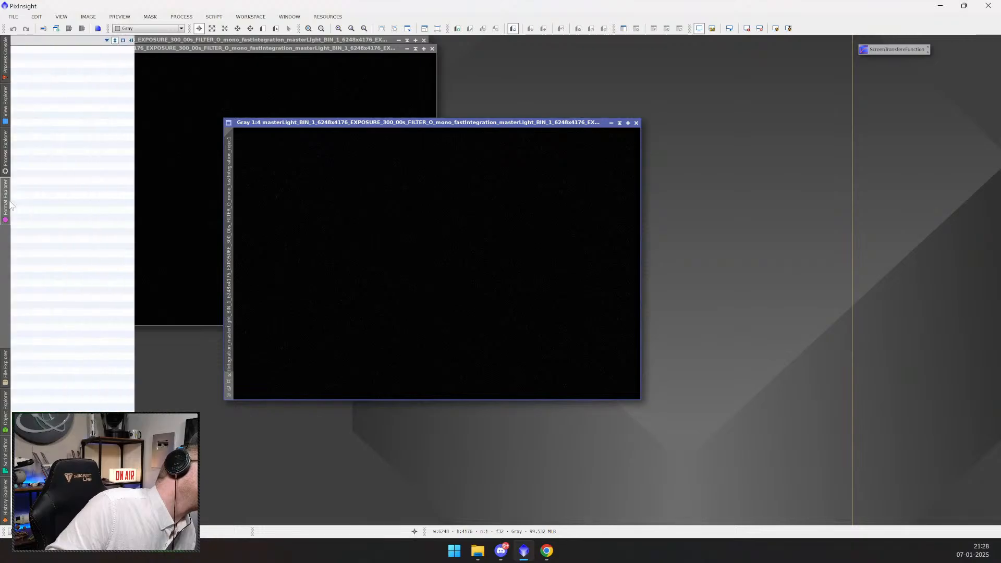
pyautogui.click(4, 158)
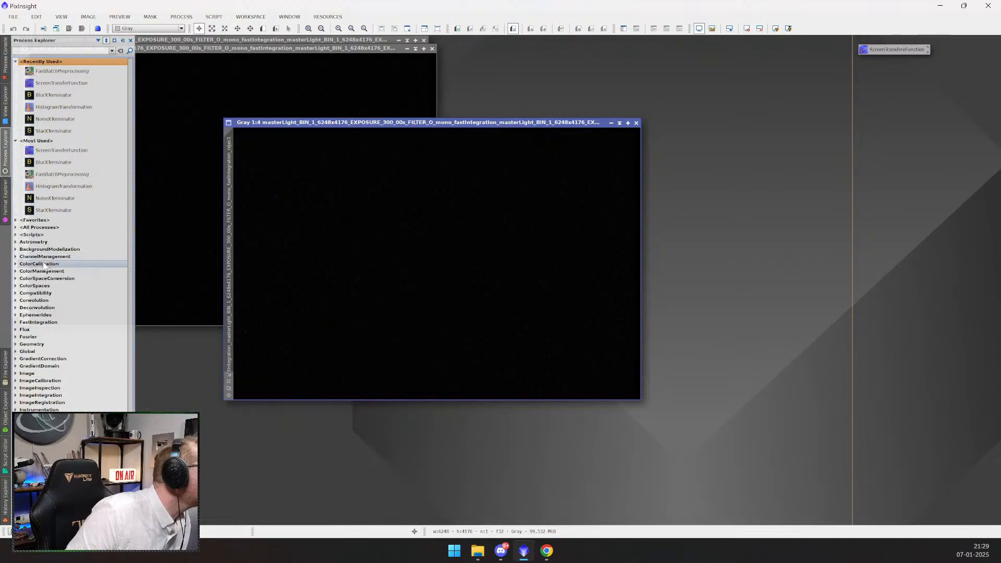
pyautogui.click(16, 287)
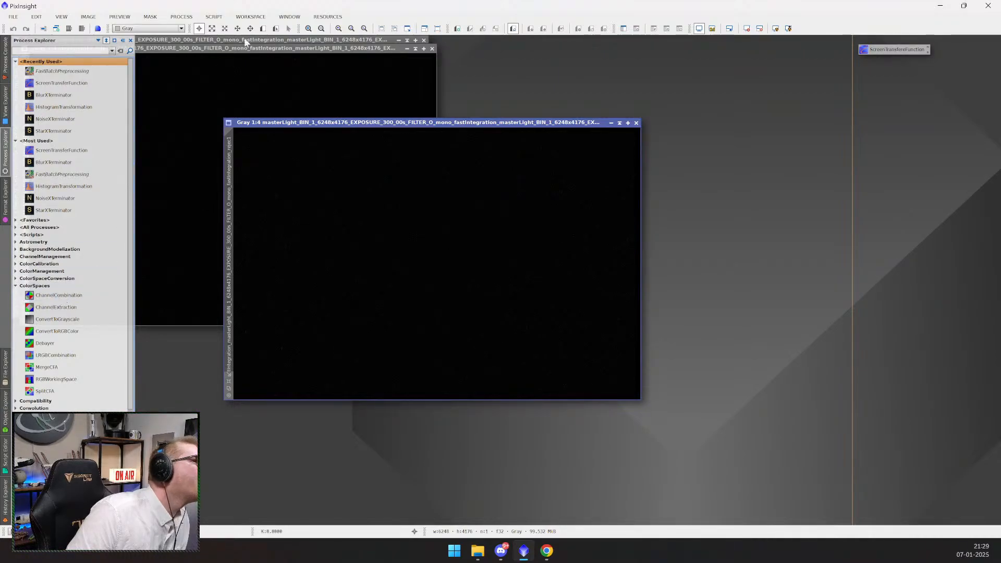
pyautogui.click(182, 17)
pyautogui.moveTo(190, 29)
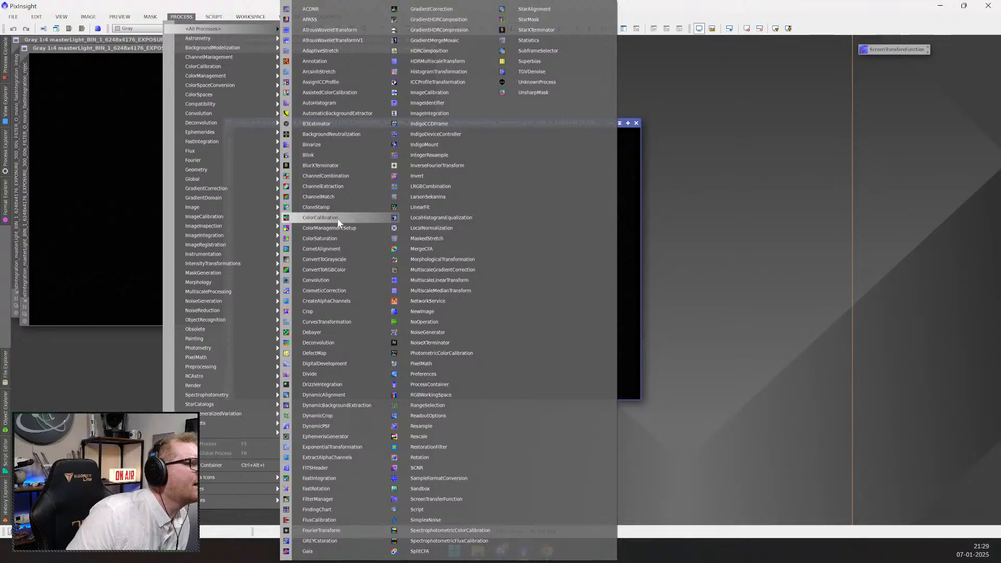
pyautogui.click(348, 177)
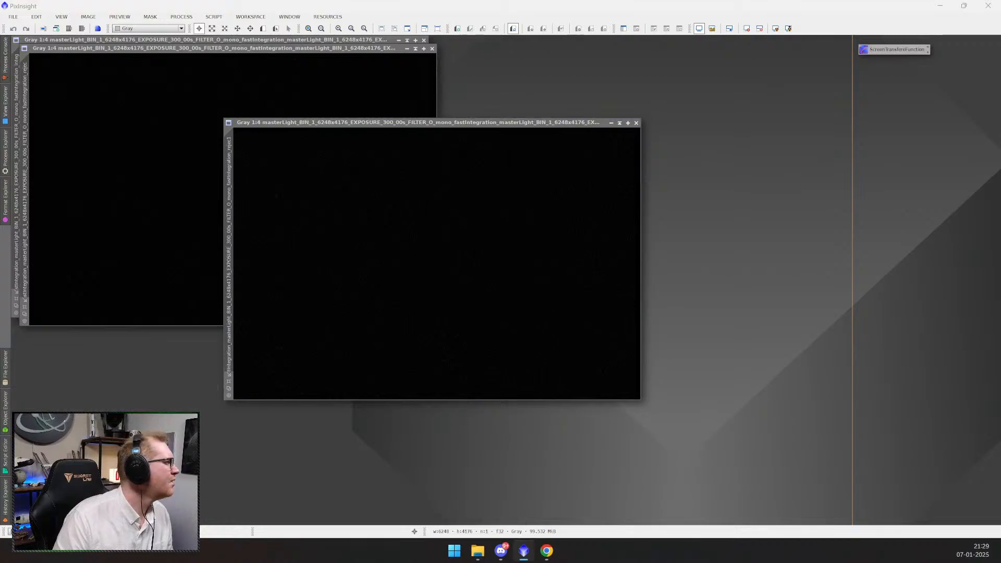
pyautogui.moveTo(618, 237); pyautogui.dragTo(706, 227)
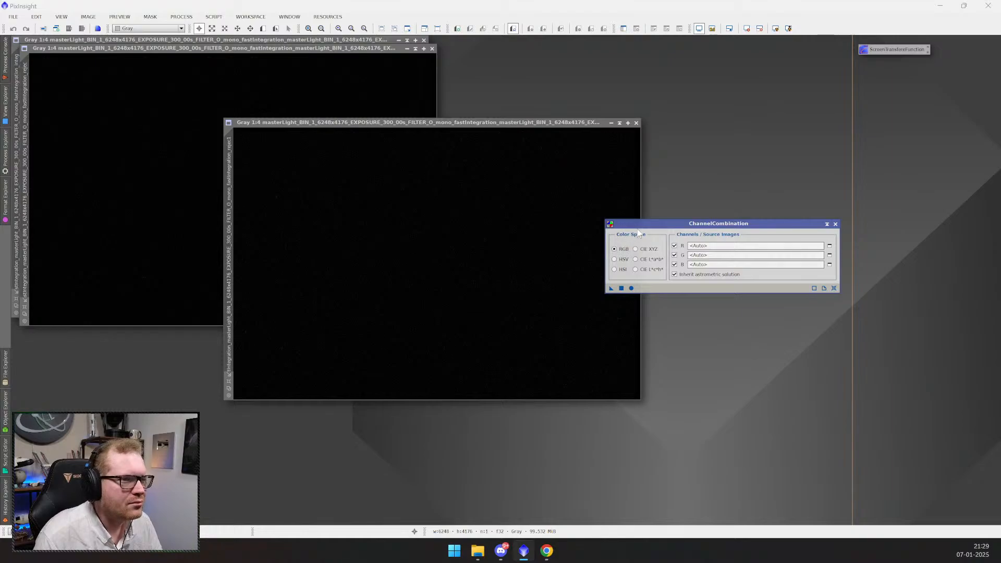
pyautogui.moveTo(647, 225); pyautogui.dragTo(519, 293)
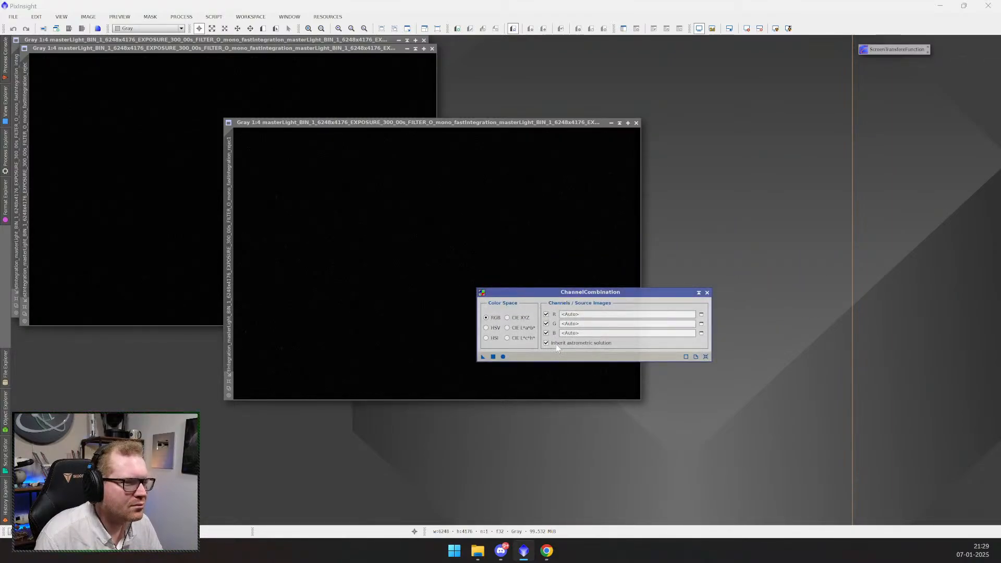
pyautogui.click(580, 315)
pyautogui.click(702, 314)
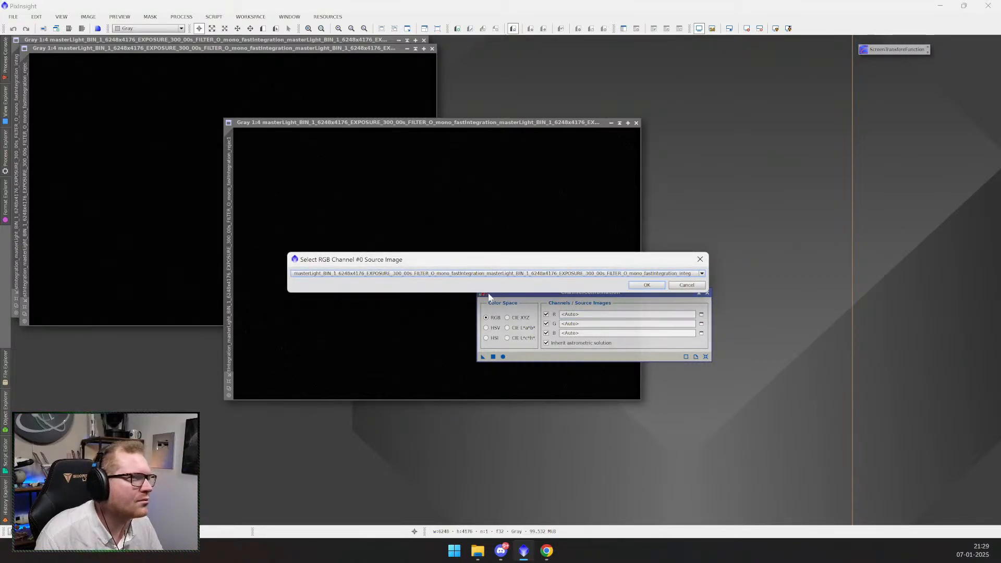
pyautogui.click(679, 285)
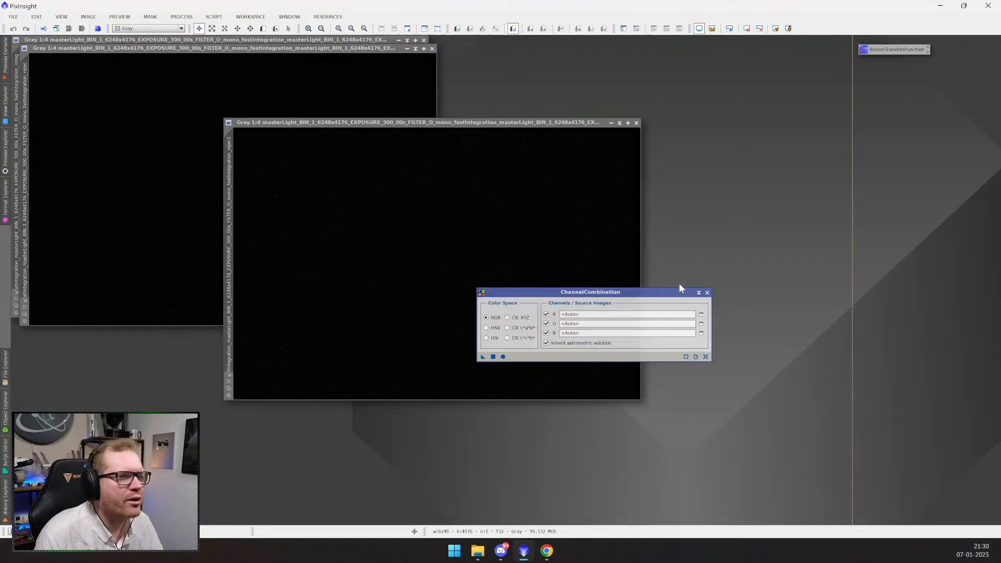
# - Close the three O-filter image windows and reposition the ChannelCombination window on the empty workspace
pyautogui.click(636, 123)
pyautogui.click(431, 48)
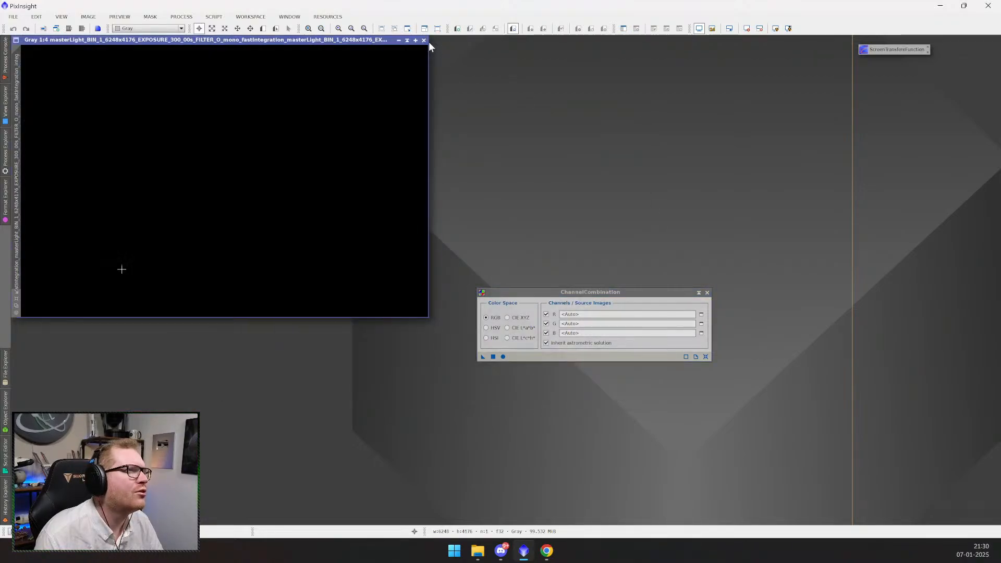
pyautogui.click(424, 40)
pyautogui.moveTo(680, 293); pyautogui.dragTo(726, 193)
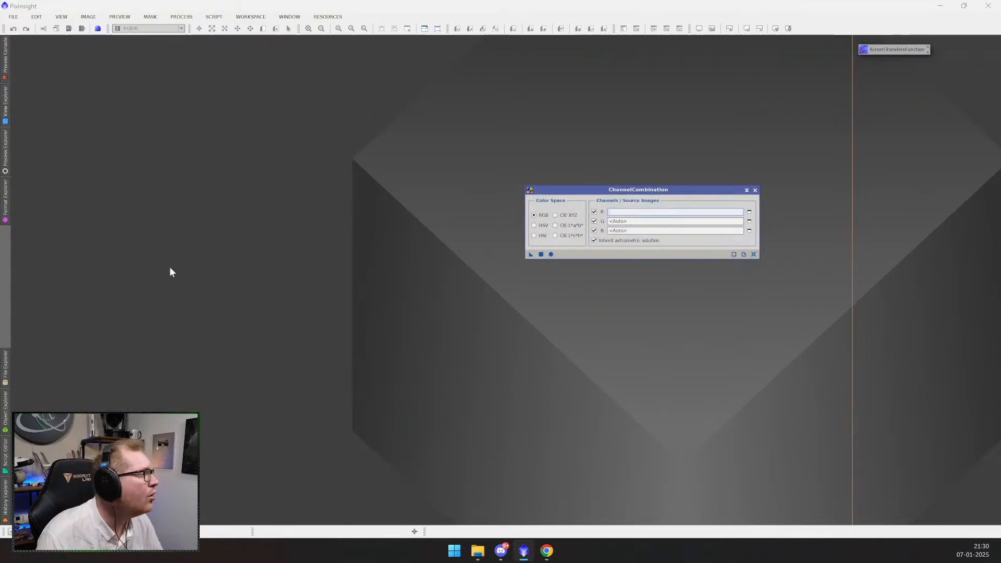
# - Search the Process Explorer for "scree" to demonstrate process lookup, and clear the search text
pyautogui.click(5, 156)
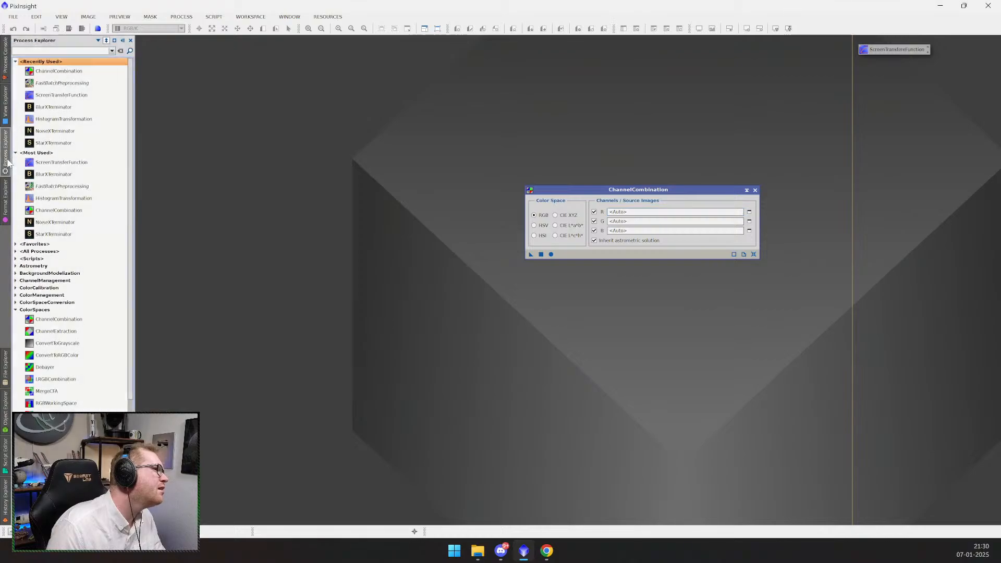
pyautogui.click(49, 50)
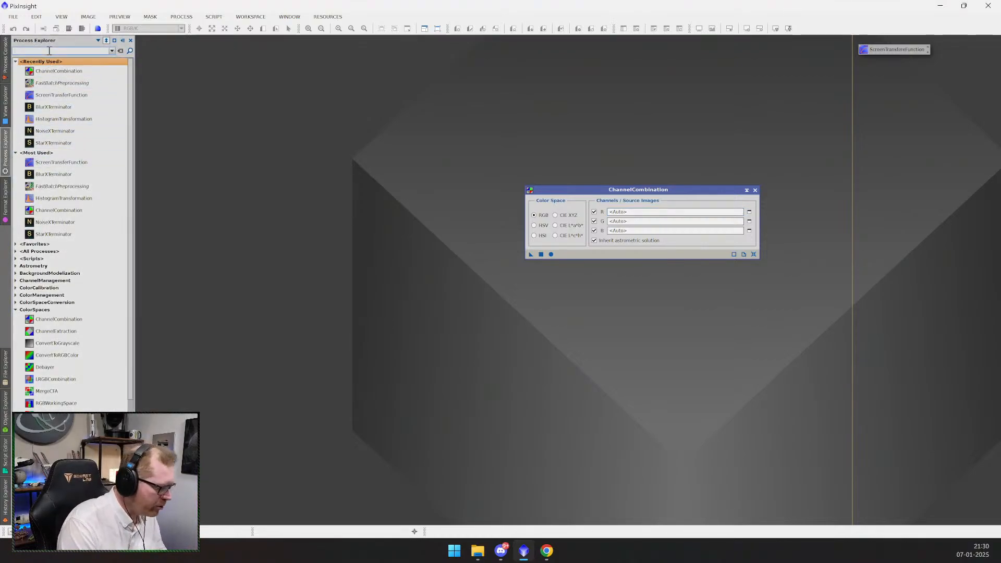
pyautogui.write('scree')
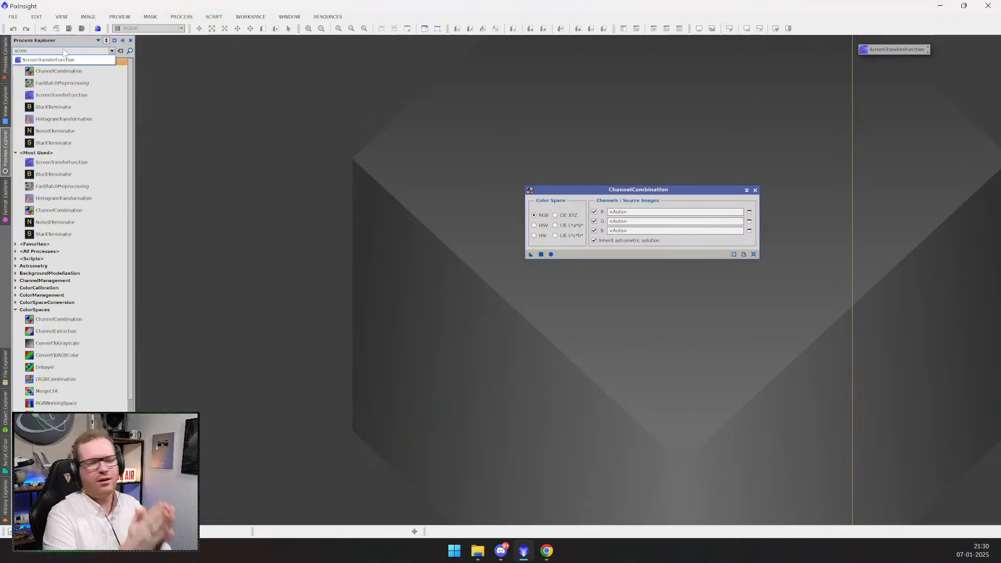
pyautogui.press('BackSpace')
pyautogui.press('BackSpace')
pyautogui.press('BackSpace')
pyautogui.press('BackSpace')
pyautogui.press('BackSpace')
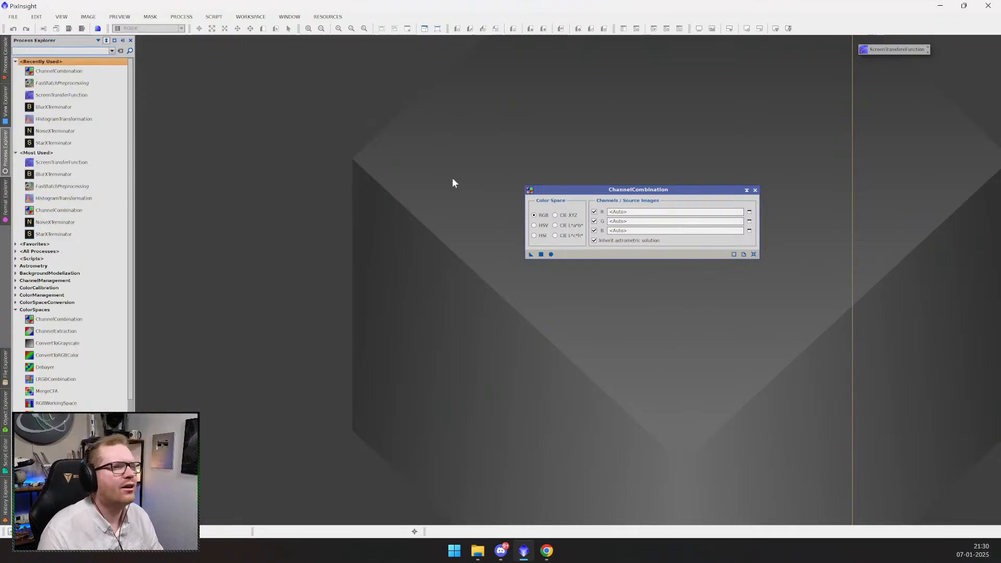
# - Open the H, O and S masterLight fastIntegration files without autocrop from the master folder together in PixInsight
pyautogui.click(478, 551)
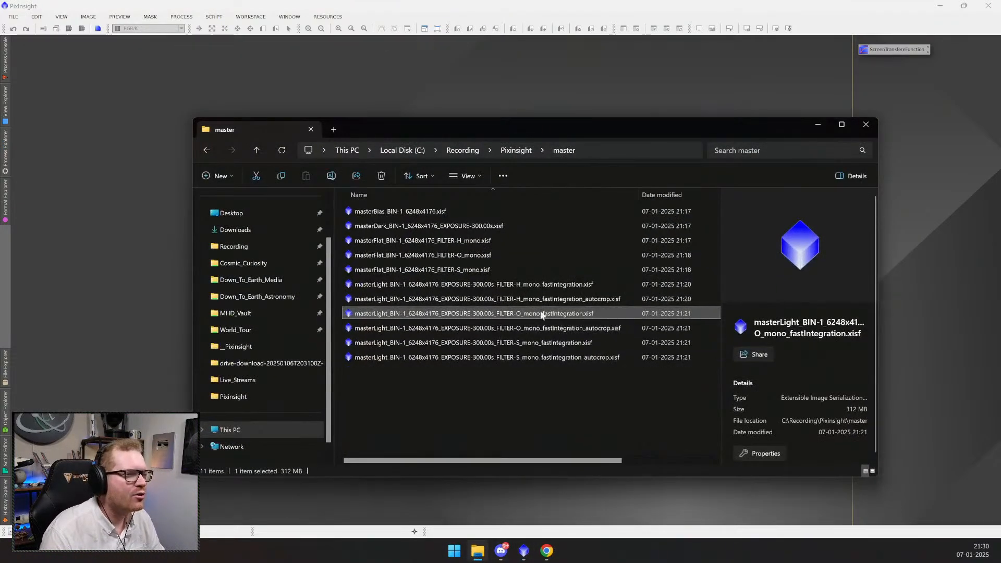
pyautogui.keyDown('ctrl'); pyautogui.click(542, 284); pyautogui.keyUp('ctrl')
pyautogui.keyDown('ctrl'); pyautogui.click(563, 343); pyautogui.keyUp('ctrl')
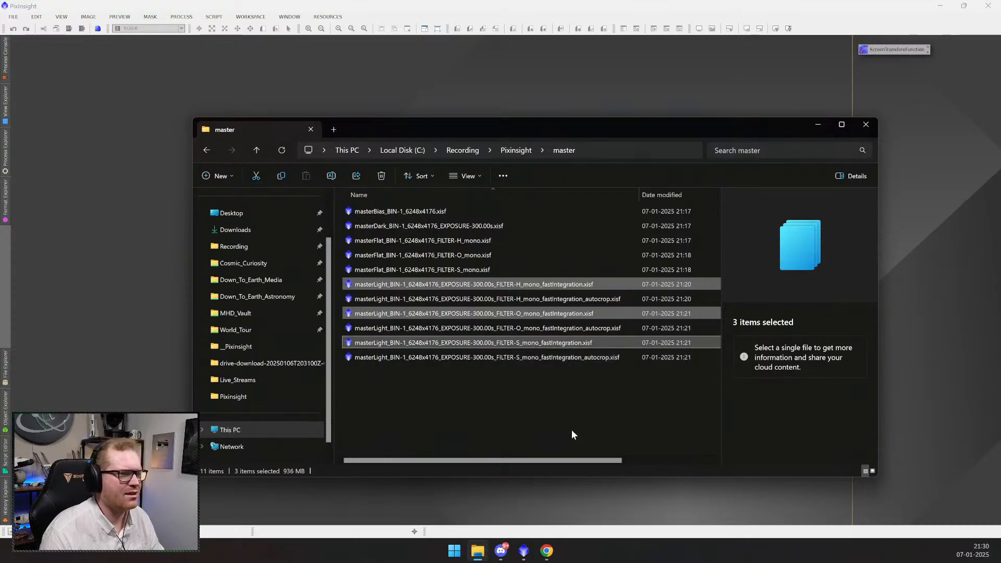
pyautogui.moveTo(567, 344); pyautogui.dragTo(127, 319)
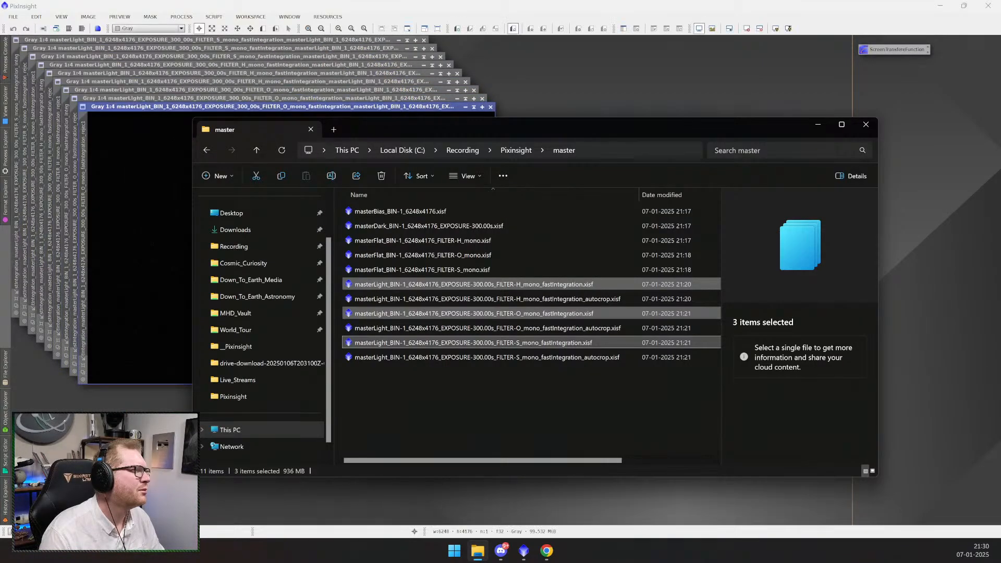
pyautogui.click(127, 318)
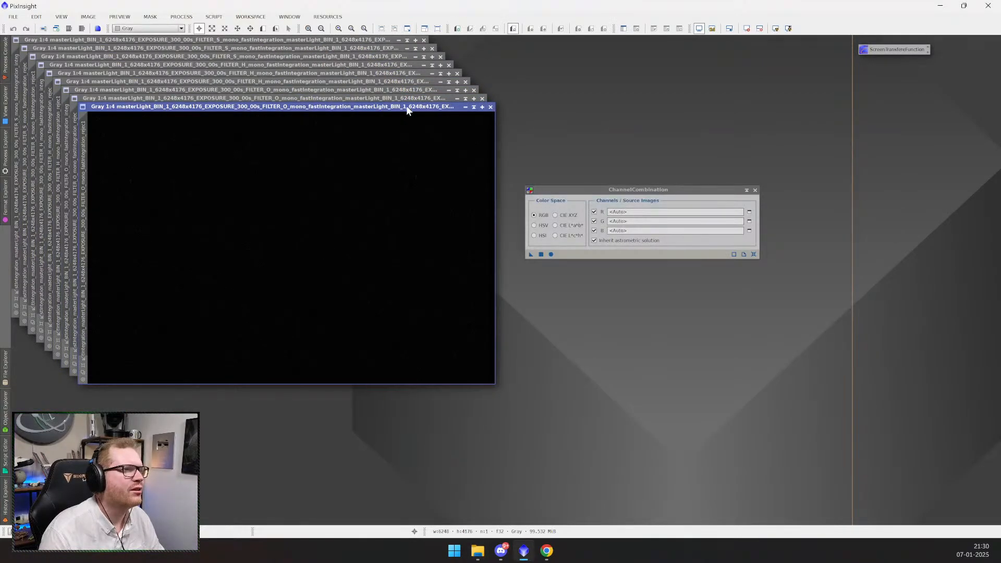
# - Close the two O-filter rejection images, and auto-stretch the O-filter integration and move it clear of the window stack
pyautogui.moveTo(406, 105); pyautogui.dragTo(447, 153)
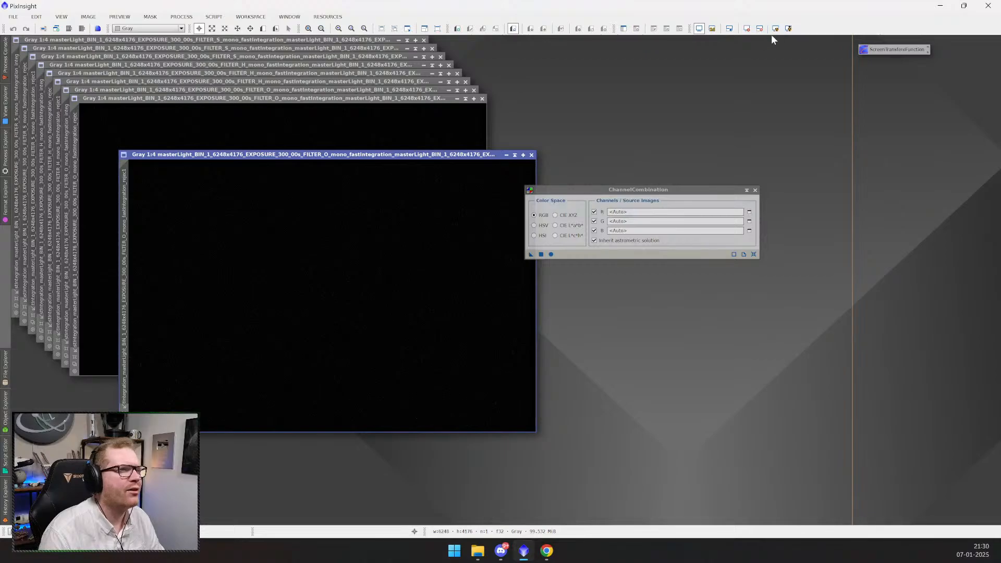
pyautogui.click(531, 154)
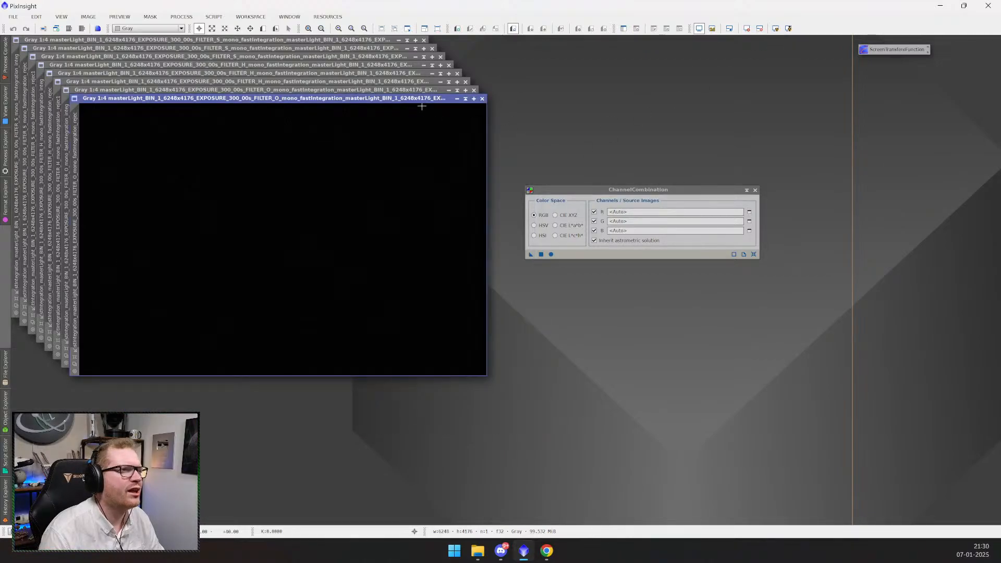
pyautogui.click(776, 29)
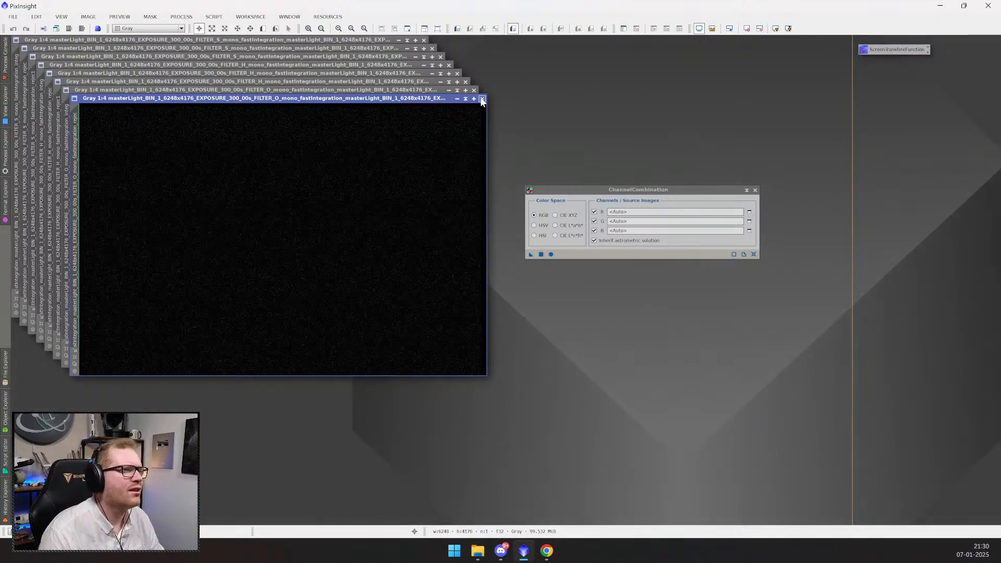
pyautogui.click(482, 99)
pyautogui.click(776, 28)
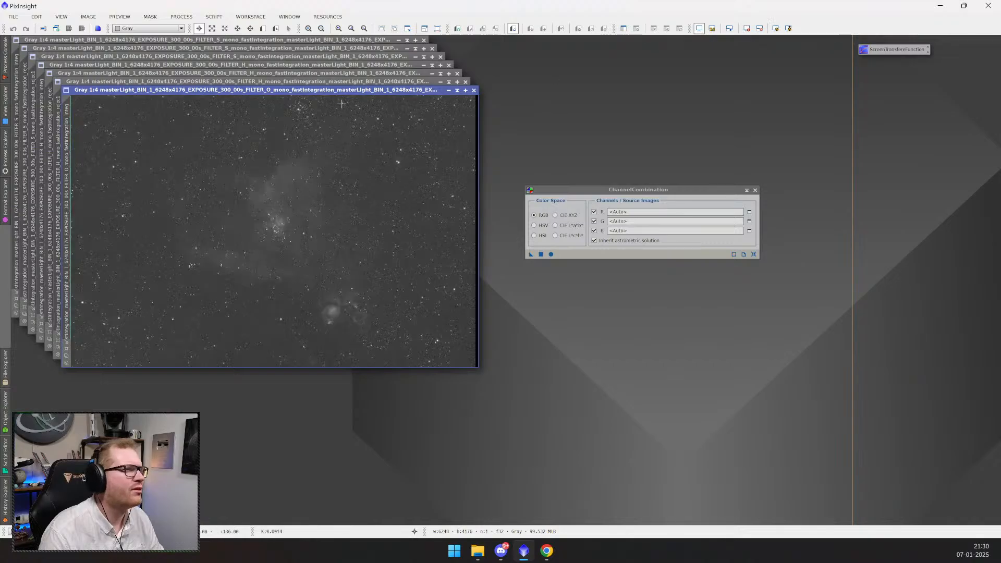
pyautogui.moveTo(344, 91); pyautogui.dragTo(841, 66)
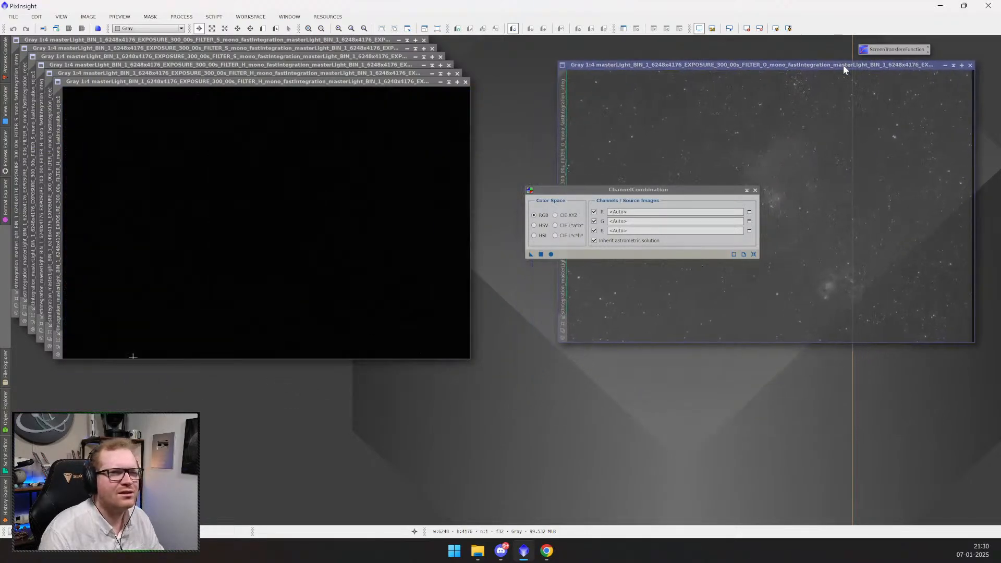
# - Check the two H-filter rejection images with an auto-stretch and close both, leaving the H-filter integration
pyautogui.click(420, 90)
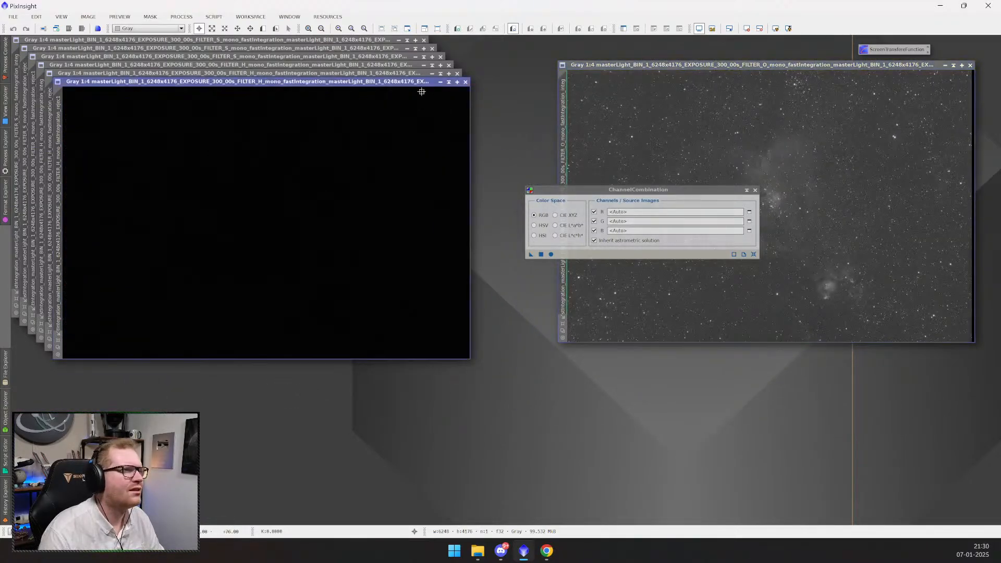
pyautogui.click(775, 29)
pyautogui.click(466, 81)
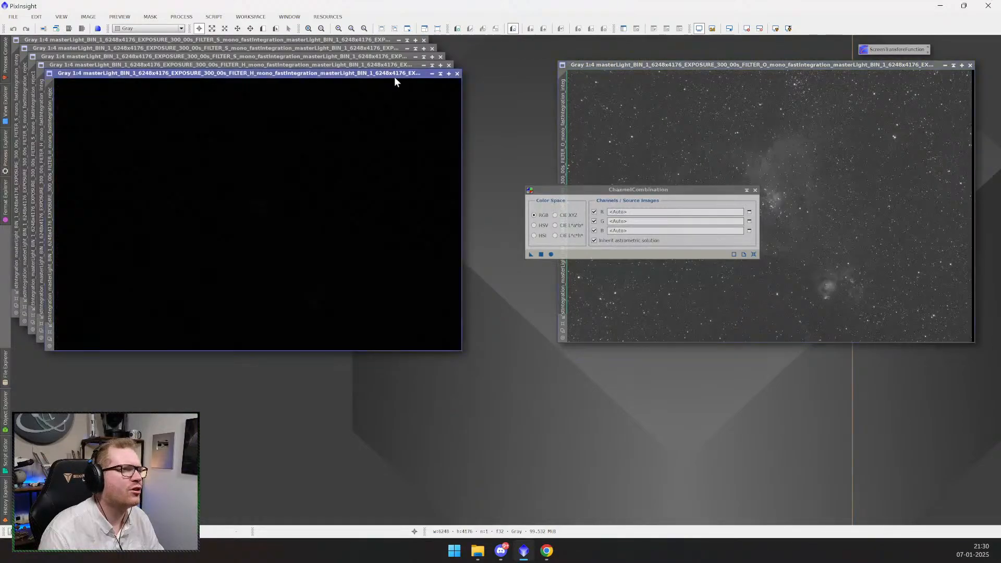
pyautogui.click(776, 29)
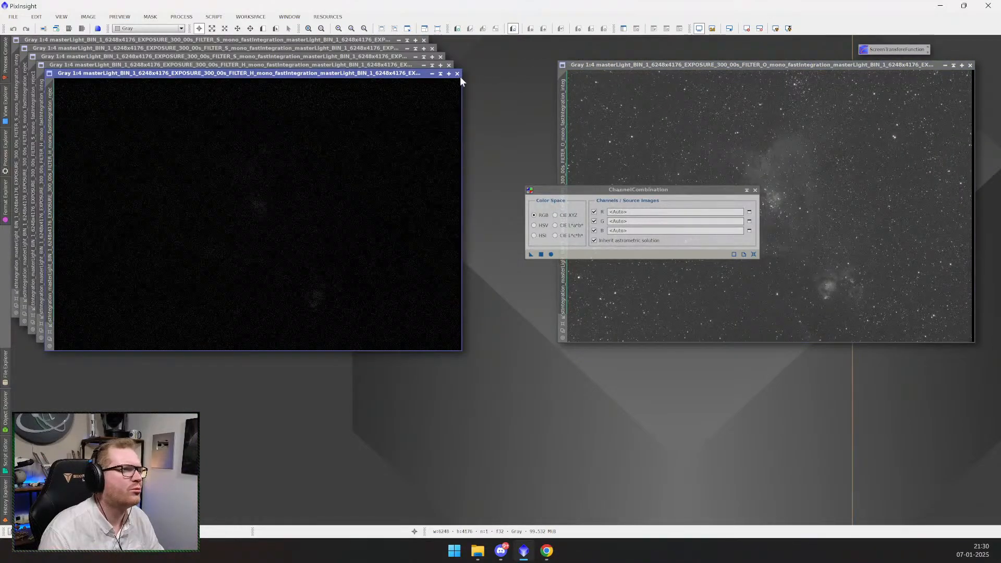
pyautogui.click(458, 73)
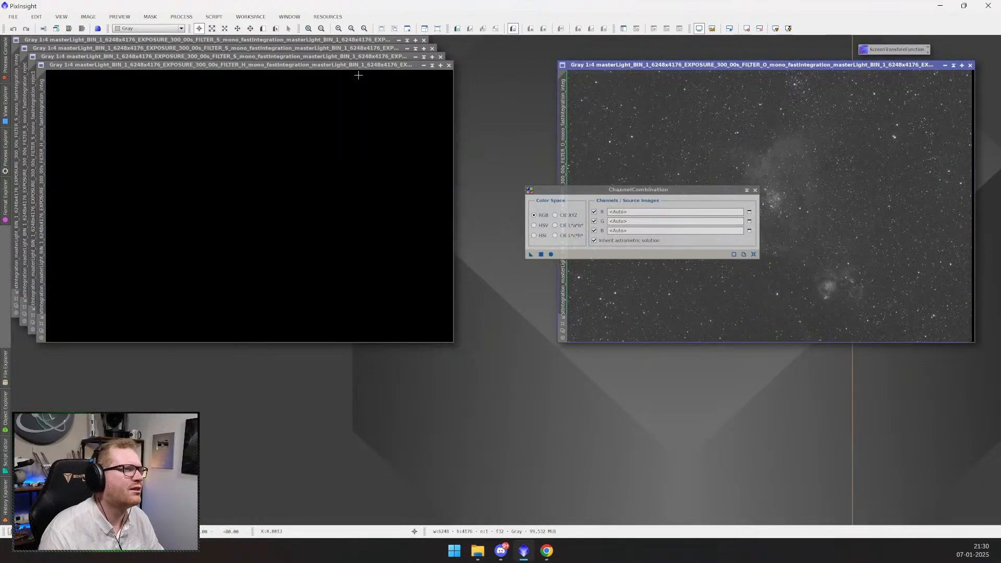
# - Move the H-filter integration clear of the window stack and auto-stretch it
pyautogui.moveTo(361, 65); pyautogui.dragTo(866, 151)
pyautogui.click(776, 28)
# - Close the two S-filter rejection images after checking one with an auto-stretch, and move the S-filter integration beside the others and auto-stretch it
pyautogui.click(351, 69)
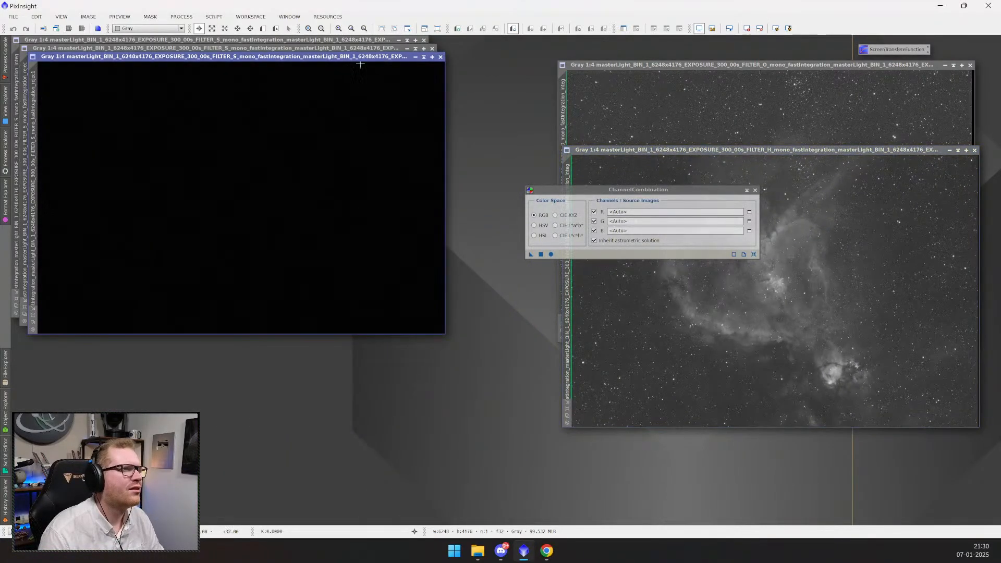
pyautogui.click(776, 29)
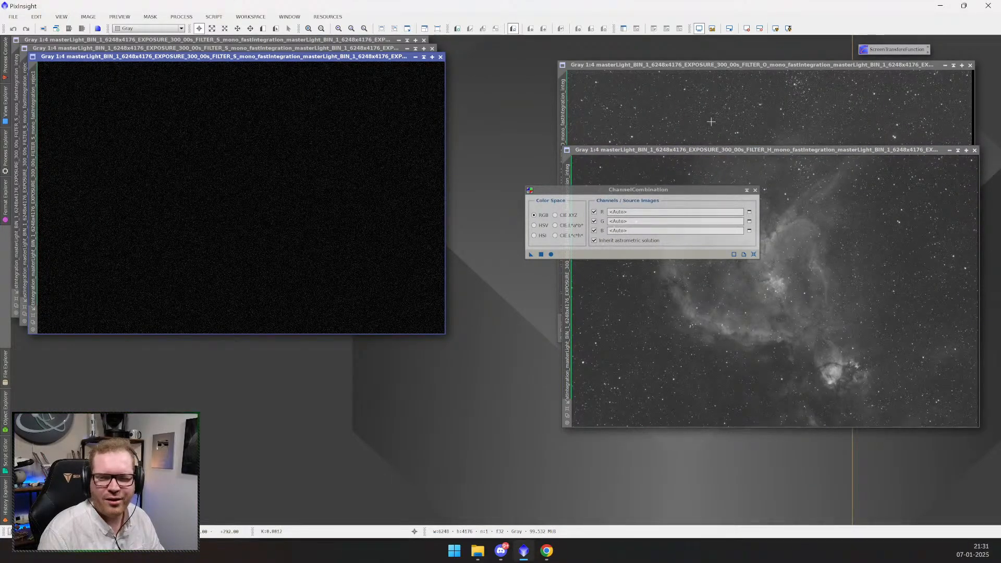
pyautogui.click(441, 56)
pyautogui.click(433, 48)
pyautogui.moveTo(353, 42); pyautogui.dragTo(830, 251)
pyautogui.click(776, 28)
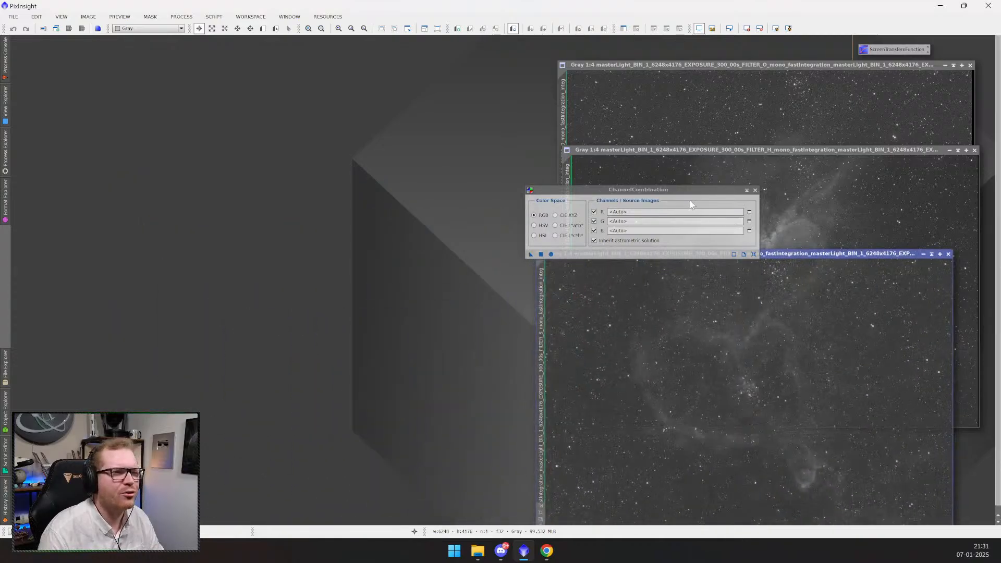
# - Move ChannelCombination clear of the images and assign the S-filter integration as the R channel source
pyautogui.moveTo(641, 189); pyautogui.dragTo(335, 197)
pyautogui.click(400, 219)
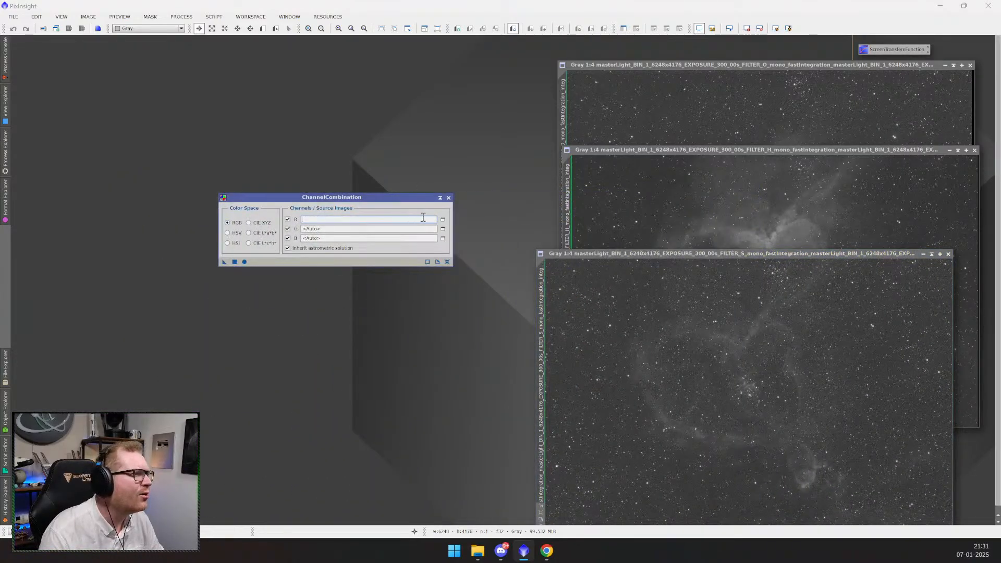
pyautogui.click(443, 220)
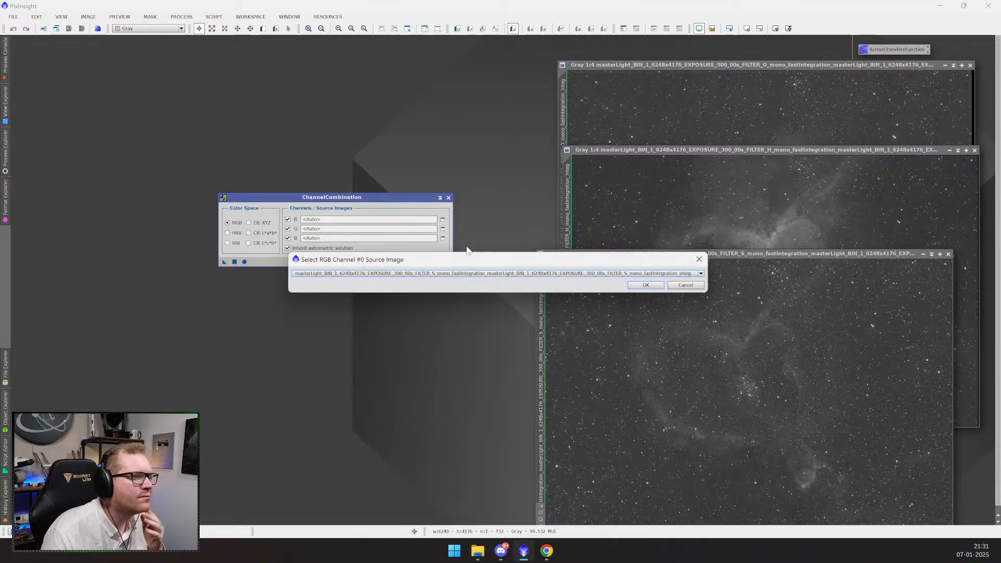
pyautogui.moveTo(530, 261); pyautogui.dragTo(510, 293)
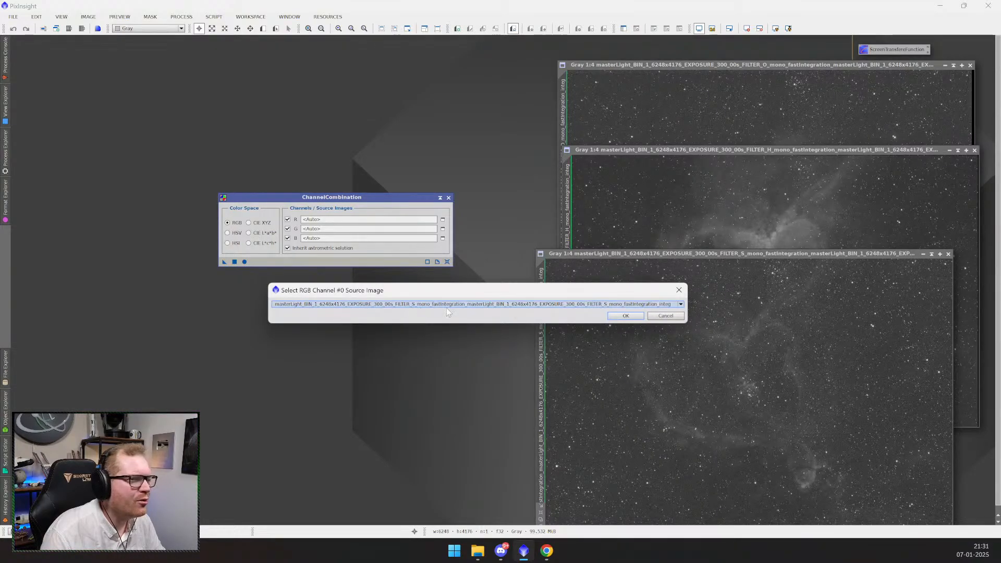
pyautogui.click(680, 304)
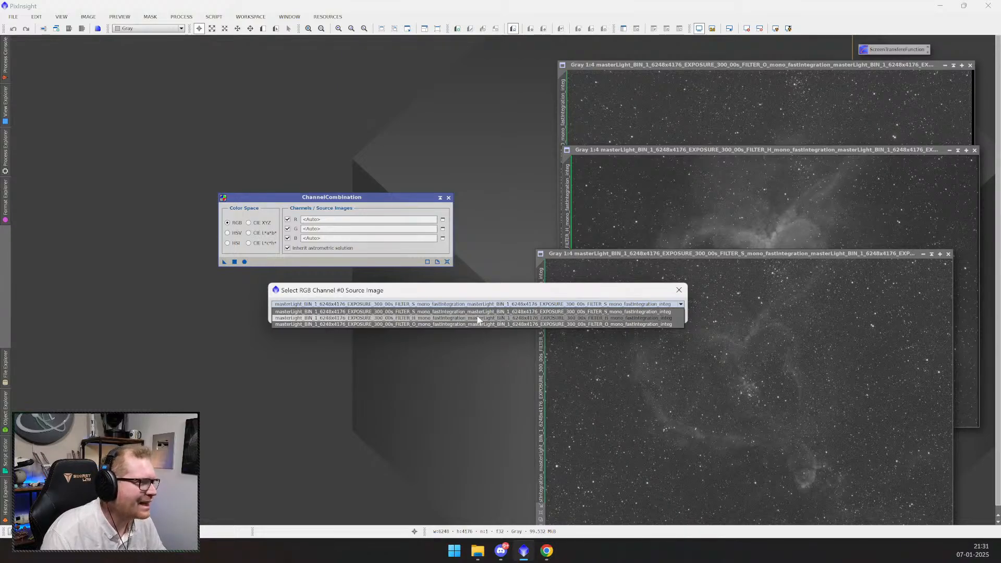
pyautogui.click(461, 313)
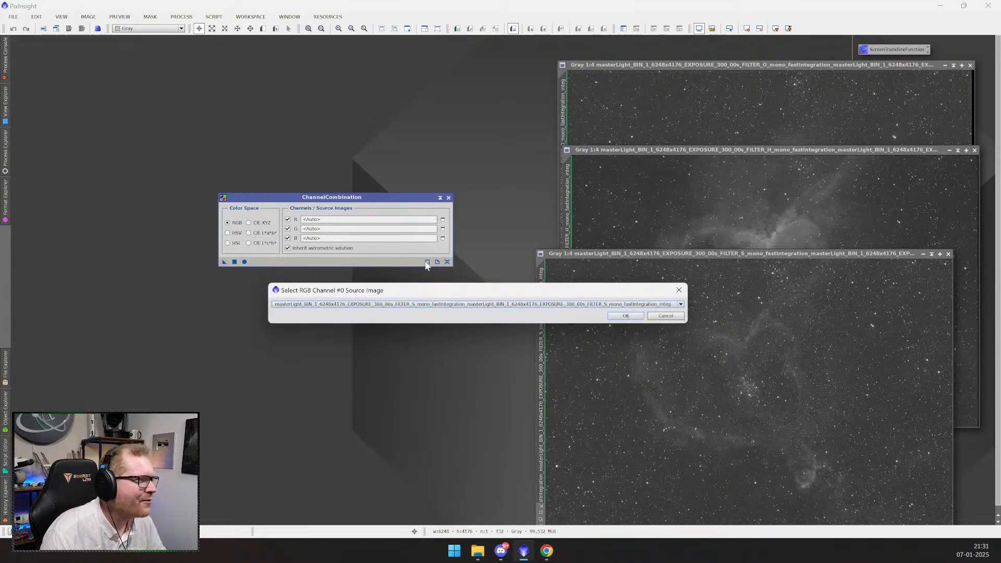
pyautogui.click(626, 315)
# - Assign the H-filter integration as the G channel source in ChannelCombination
pyautogui.click(443, 229)
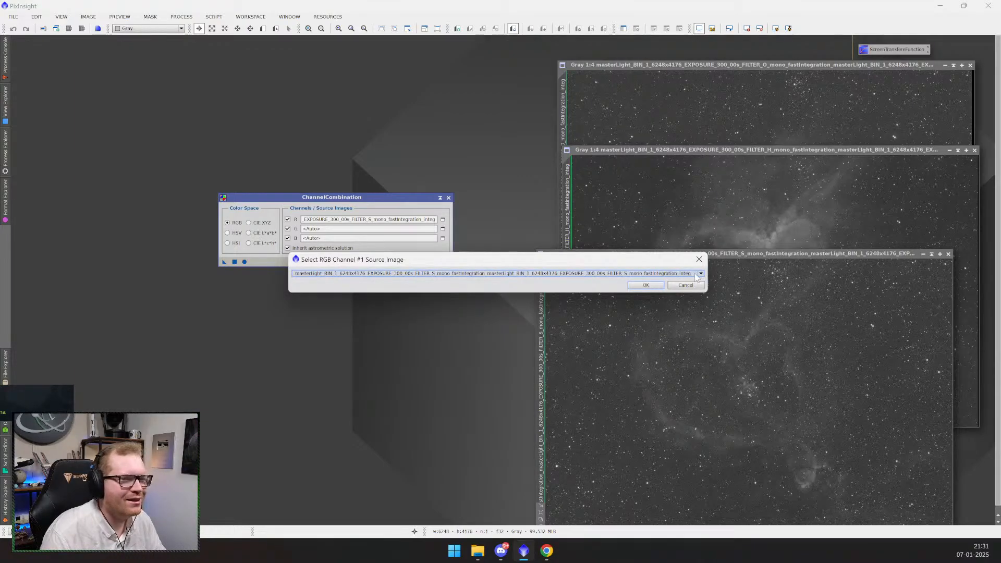
pyautogui.click(699, 274)
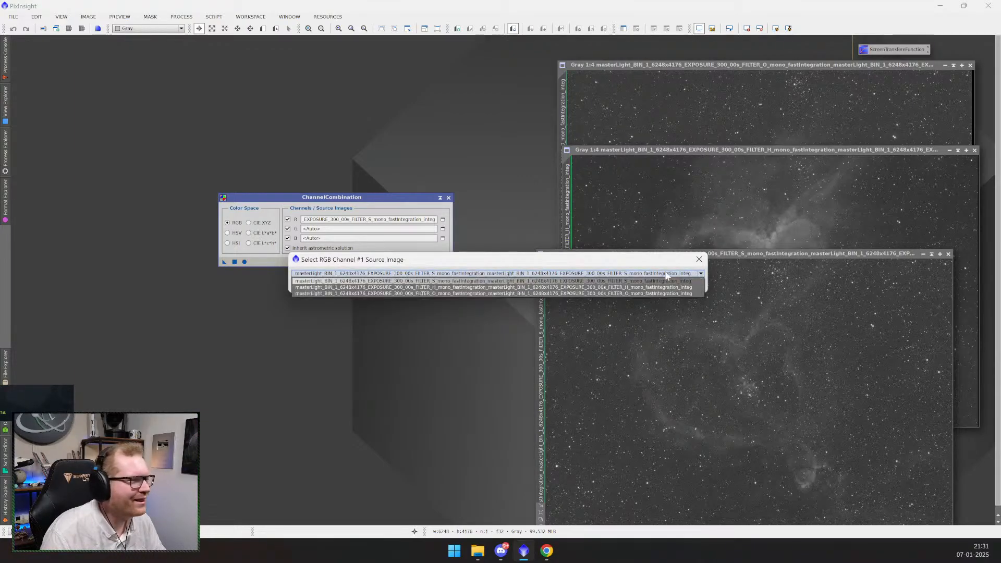
pyautogui.click(391, 287)
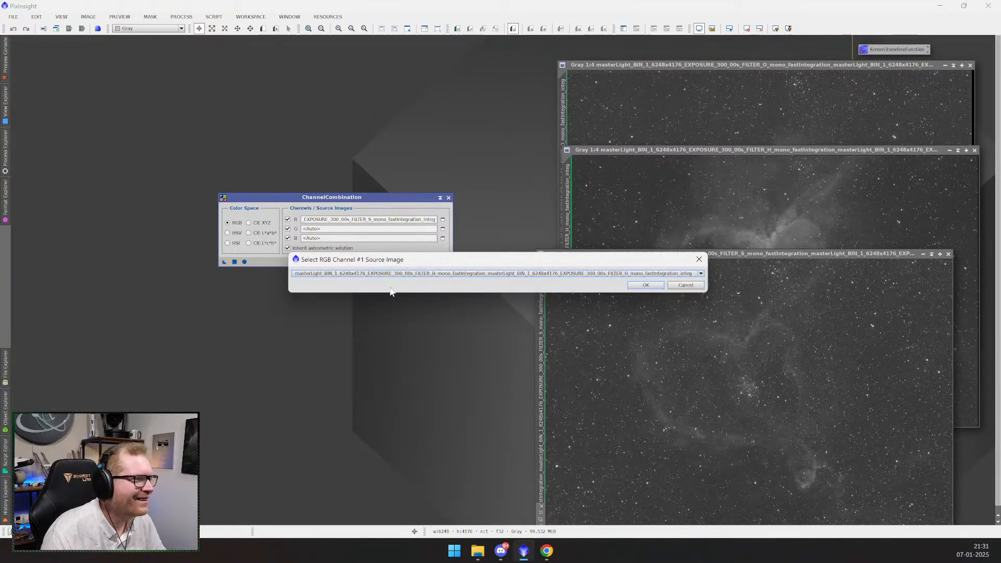
pyautogui.click(644, 285)
# - Assign the O-filter integration as the B channel source in ChannelCombination
pyautogui.click(443, 238)
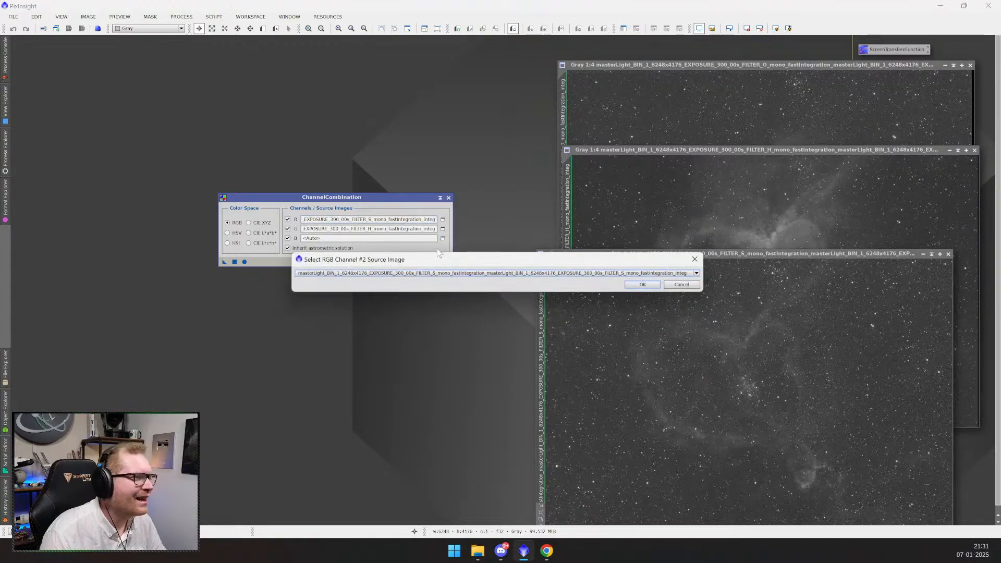
pyautogui.click(444, 274)
pyautogui.click(450, 296)
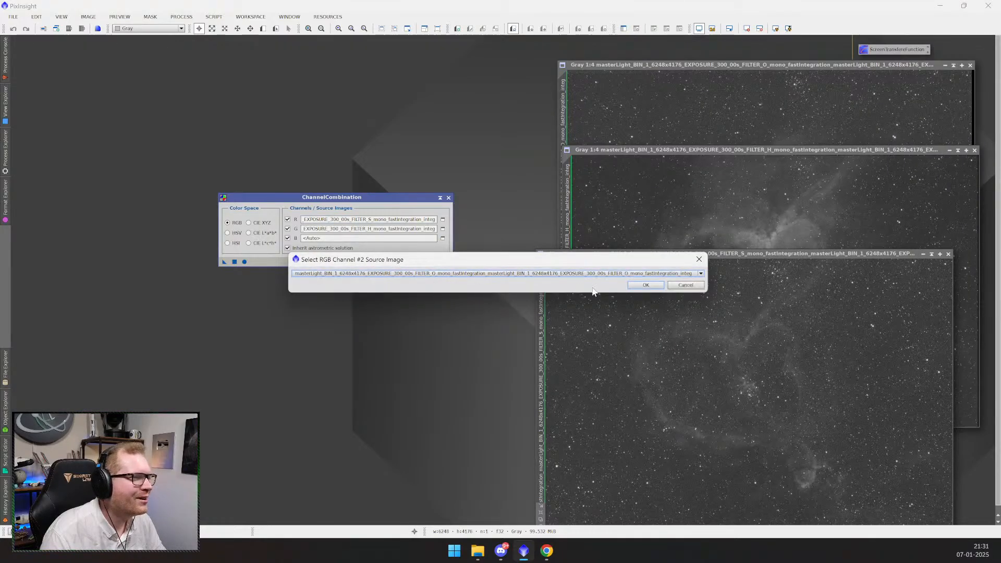
pyautogui.click(646, 285)
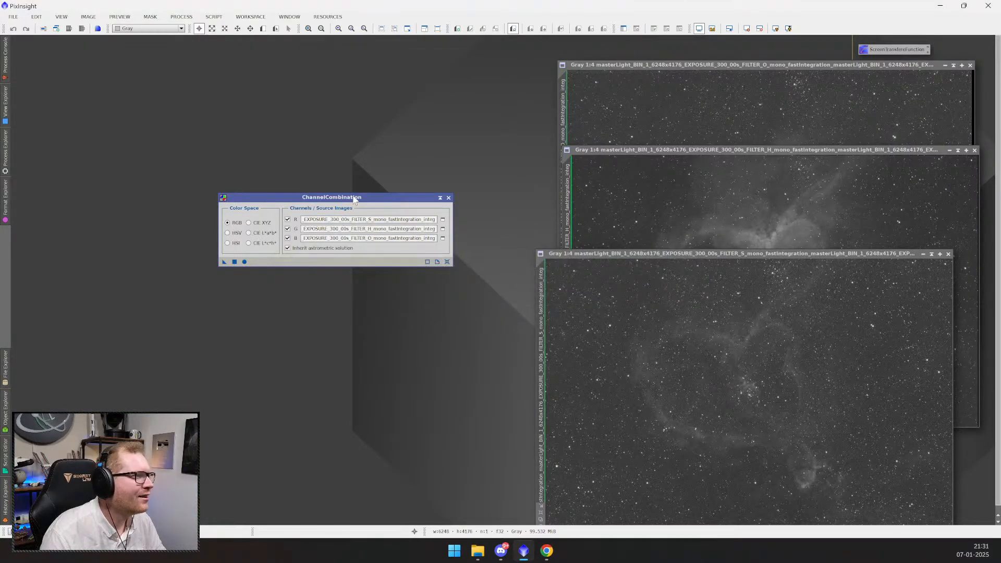
# - Try to apply ChannelCombination to the active S-filter integration, dismiss the error, and close the process window
pyautogui.moveTo(353, 199); pyautogui.dragTo(413, 213)
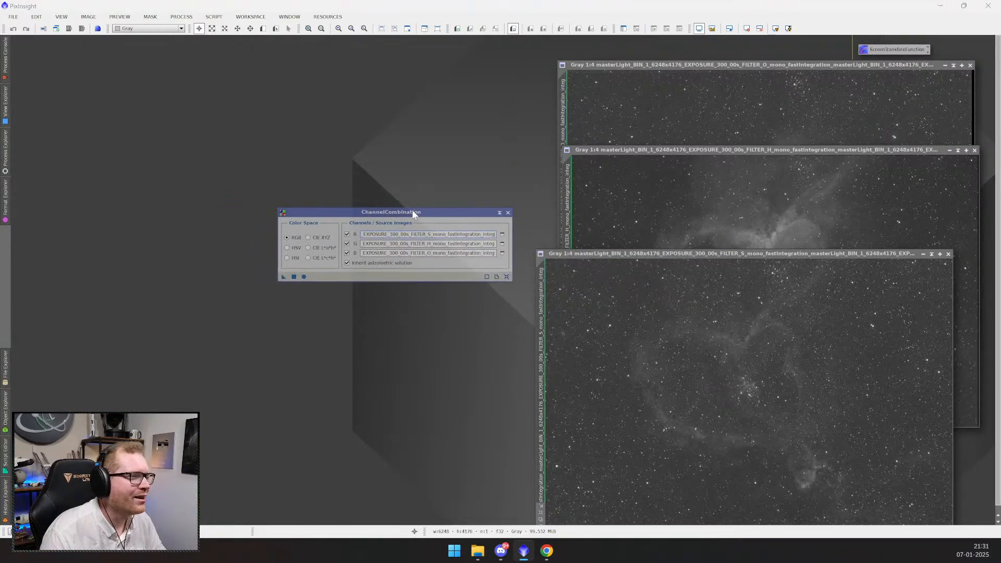
pyautogui.click(295, 277)
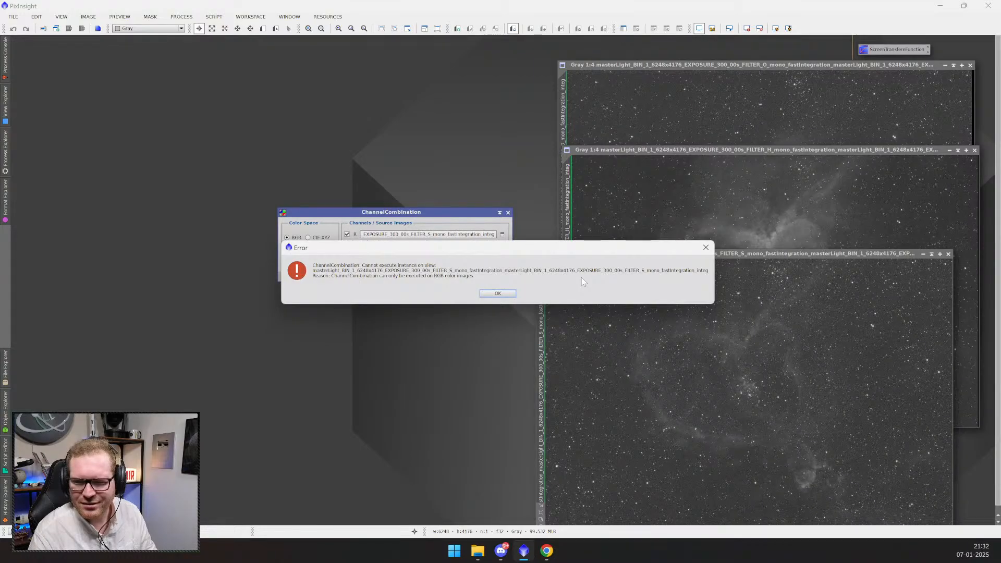
pyautogui.click(508, 295)
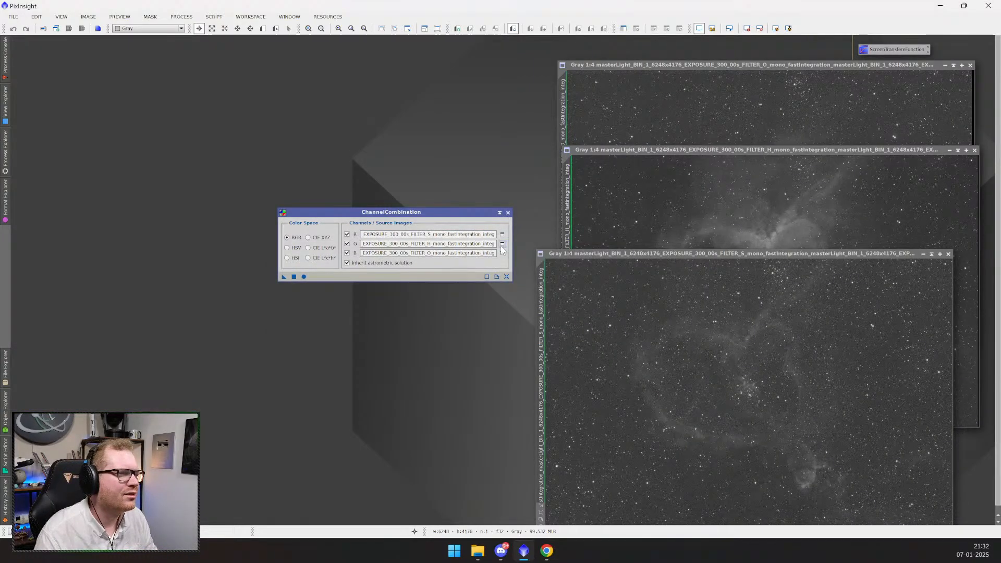
pyautogui.click(508, 213)
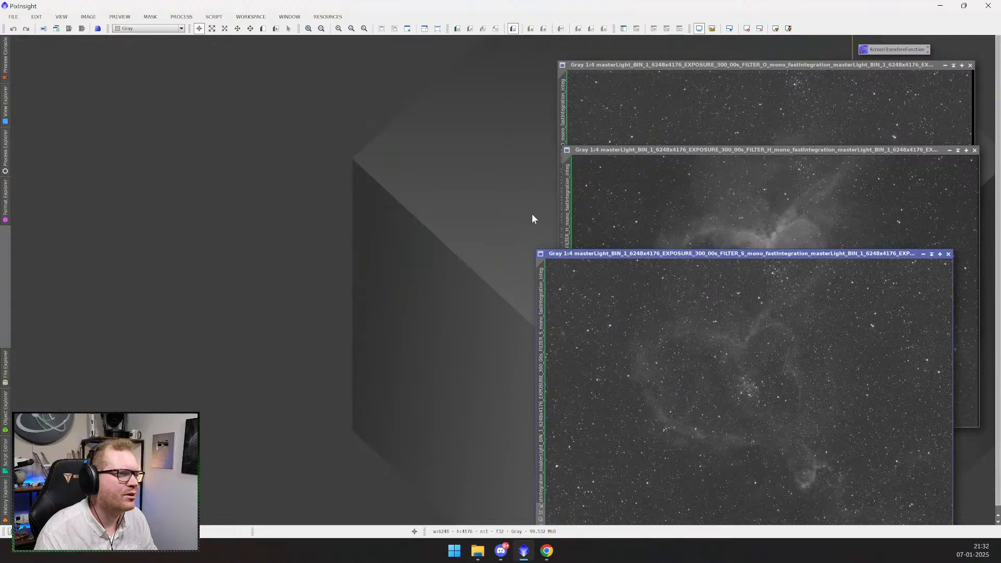
# - Move the S-filter integration into full view and start replacing its image identifier with a short name beginning with "S"
pyautogui.rightClick(575, 254)
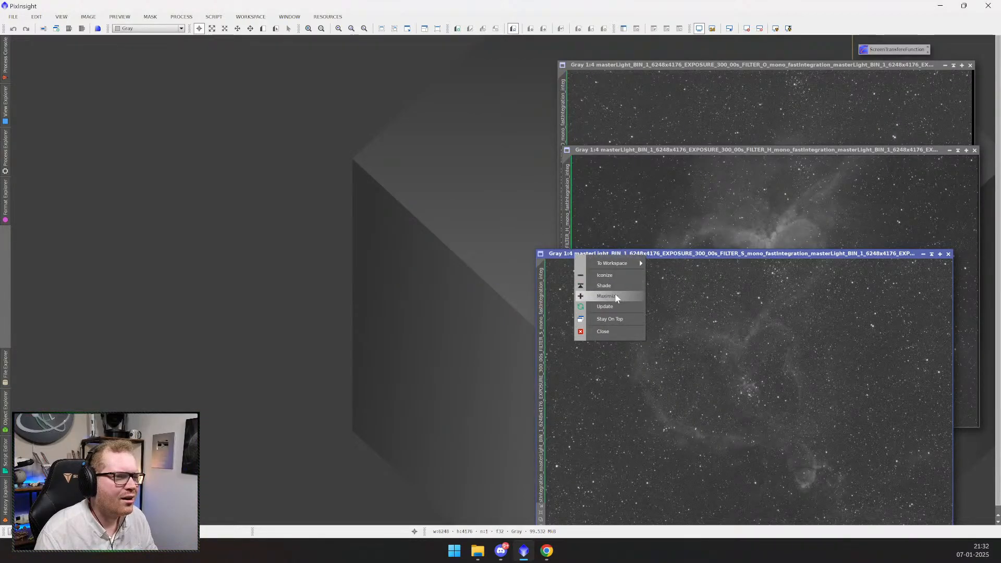
pyautogui.click(742, 256)
pyautogui.moveTo(742, 255); pyautogui.dragTo(645, 164)
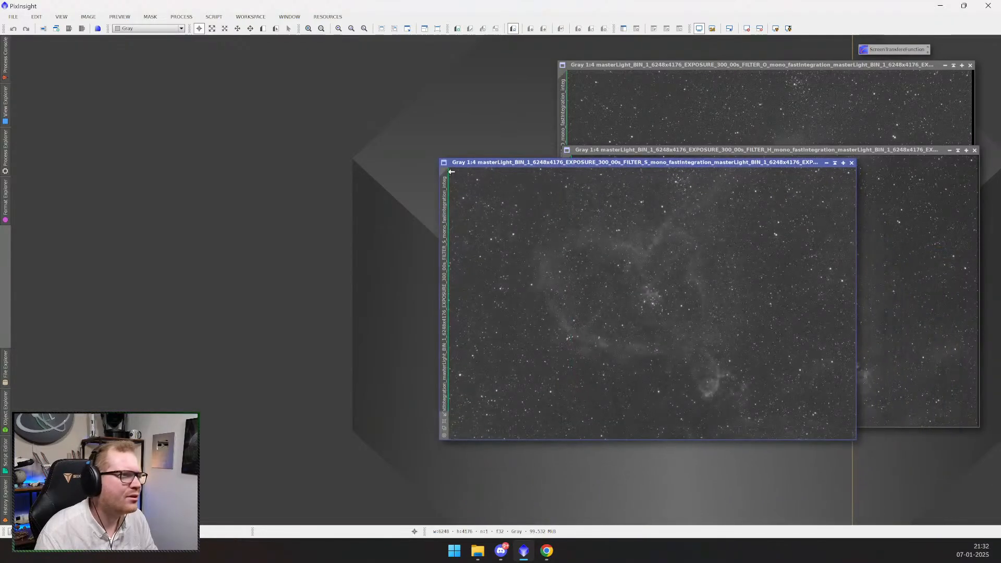
pyautogui.rightClick(444, 198)
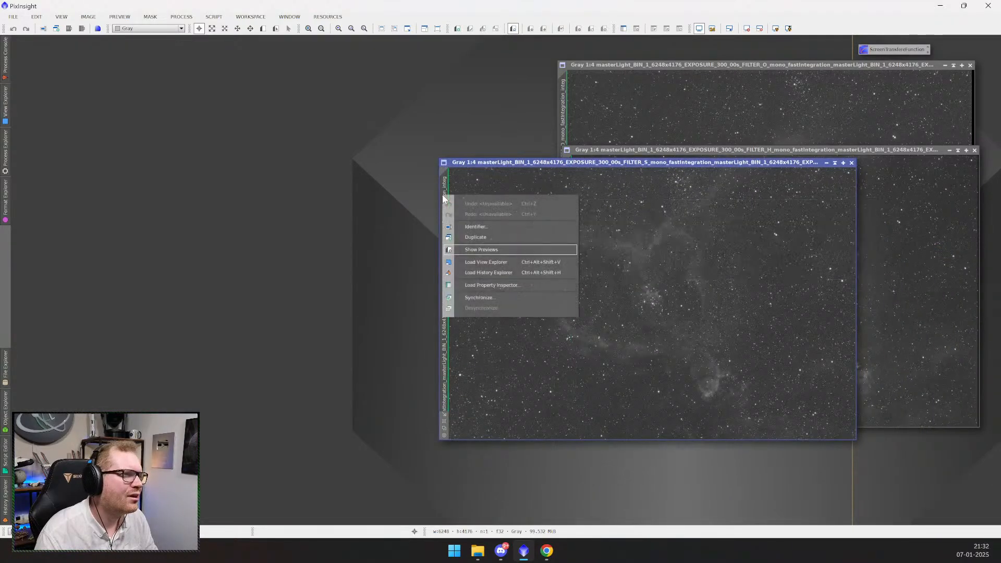
pyautogui.click(475, 227)
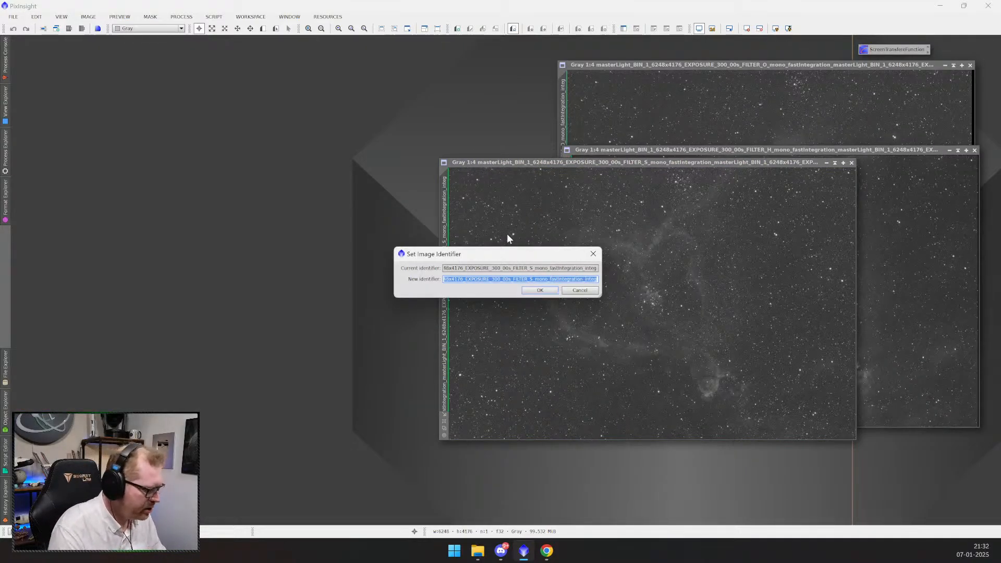
pyautogui.write('SI')
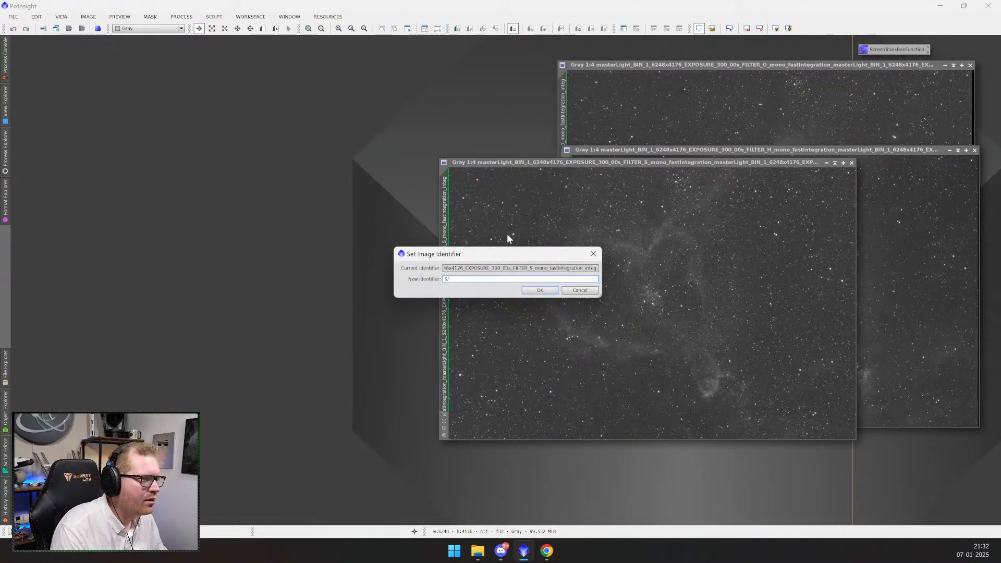
pyautogui.press('BackSpace')
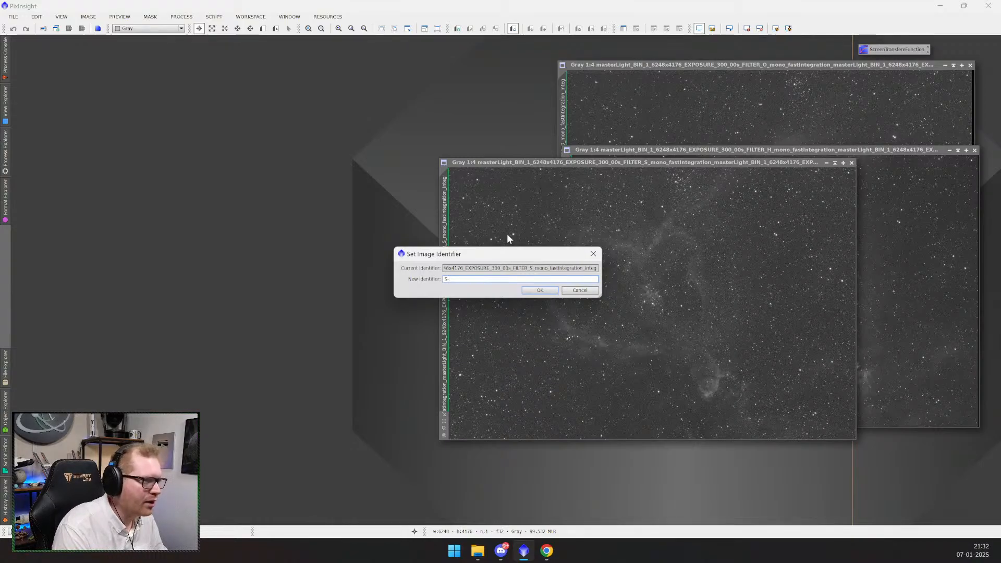
pyautogui.write('-Ma')
pyautogui.press('BackSpace')
pyautogui.press('BackSpace')
pyautogui.press('BackSpace')
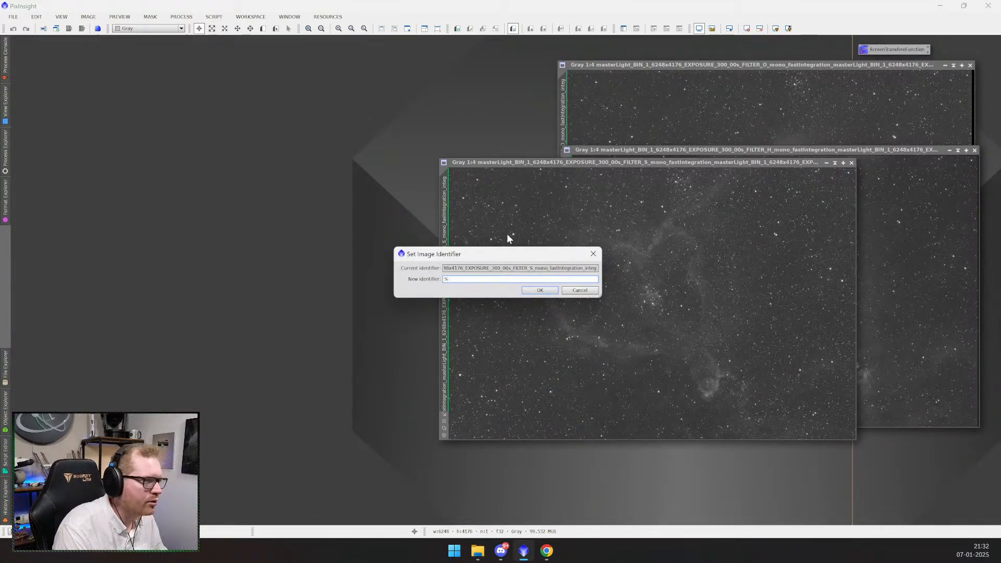
# - Set the S-filter master light's image identifier to S_Master and move its window clear of the other two images
pyautogui.write('_Master')
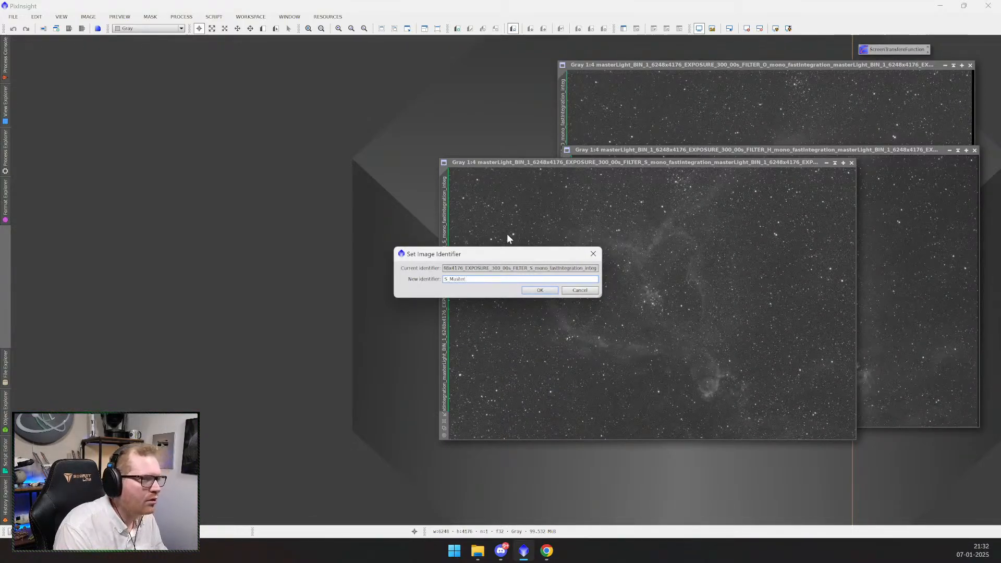
pyautogui.press('Return')
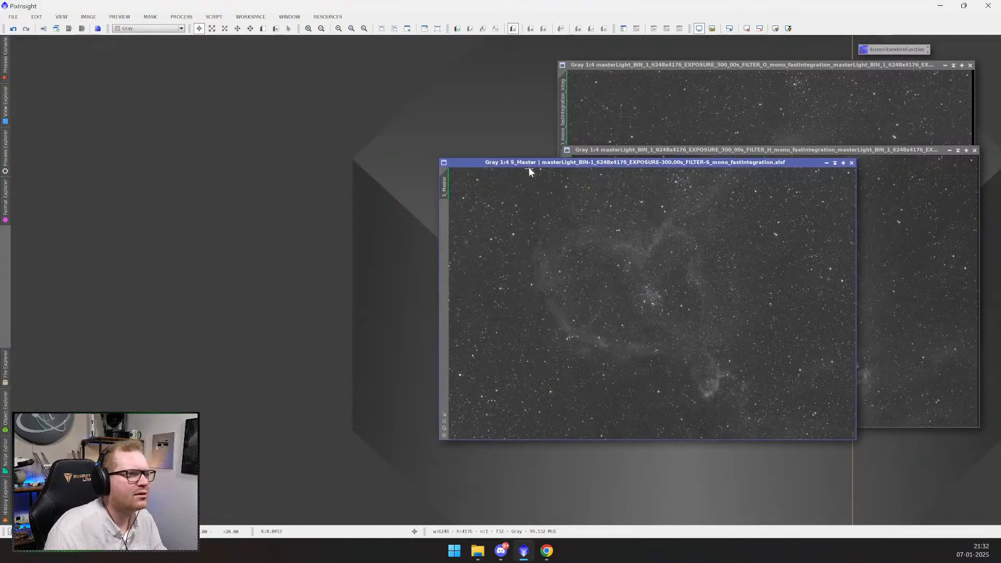
pyautogui.moveTo(530, 164); pyautogui.dragTo(306, 203)
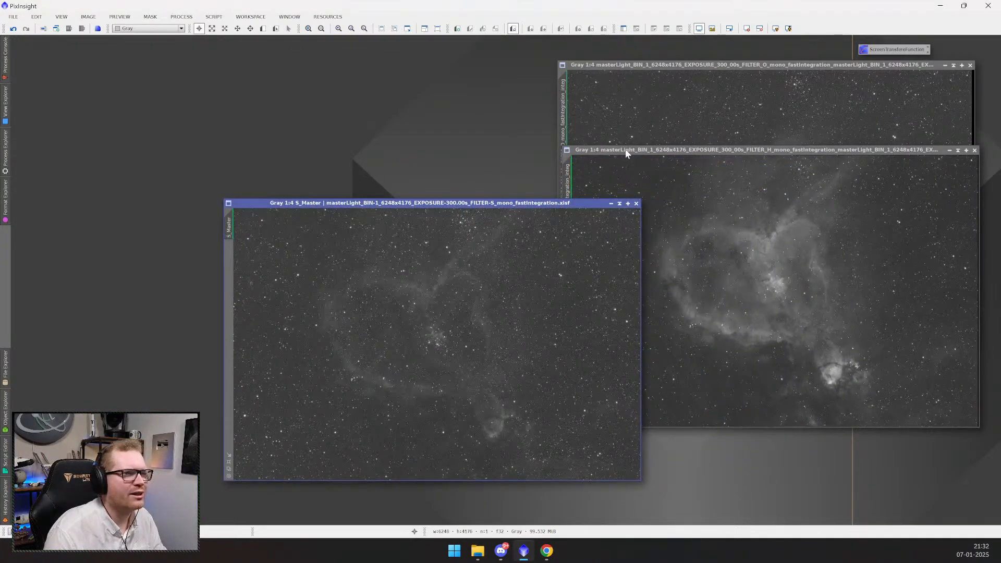
# - Move the H-filter master light's window and set its image identifier to H_Master
pyautogui.moveTo(626, 152); pyautogui.dragTo(467, 184)
pyautogui.rightClick(467, 184)
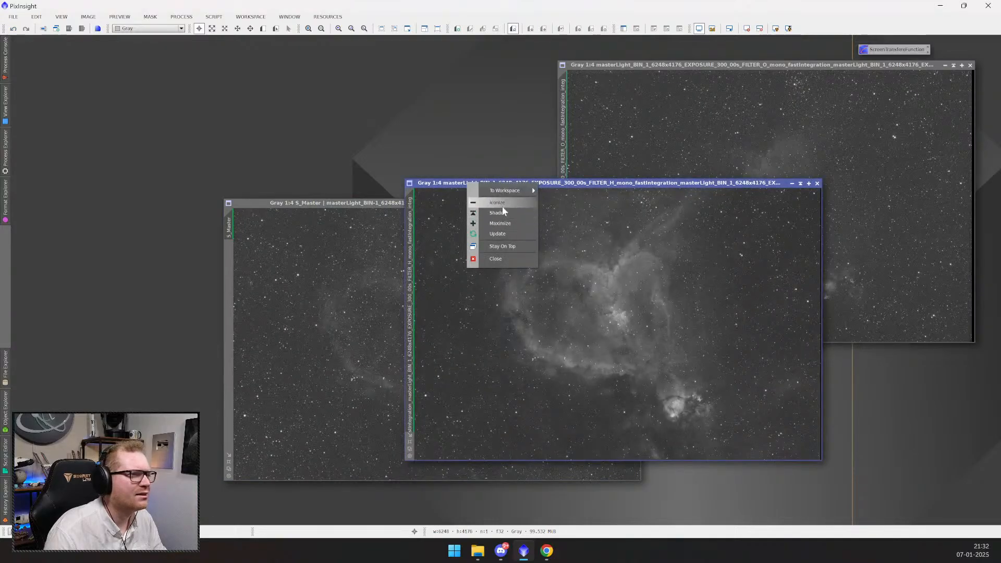
pyautogui.rightClick(409, 204)
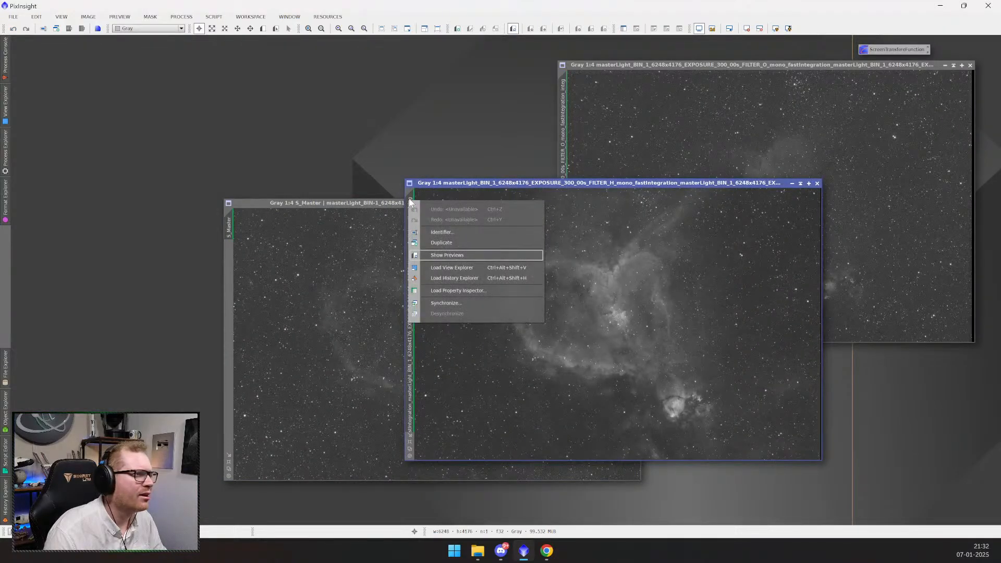
pyautogui.click(441, 232)
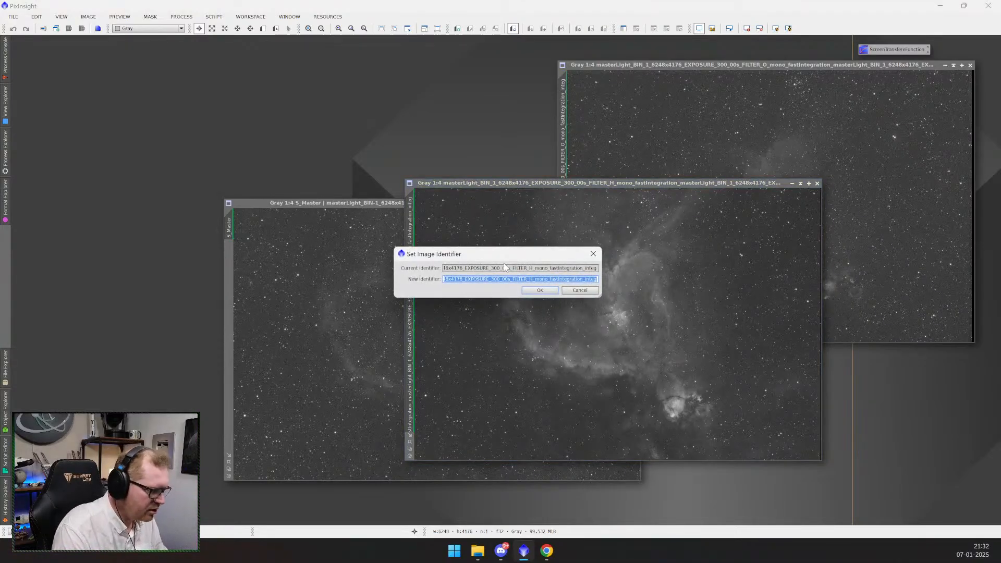
pyautogui.write('H_Mast')
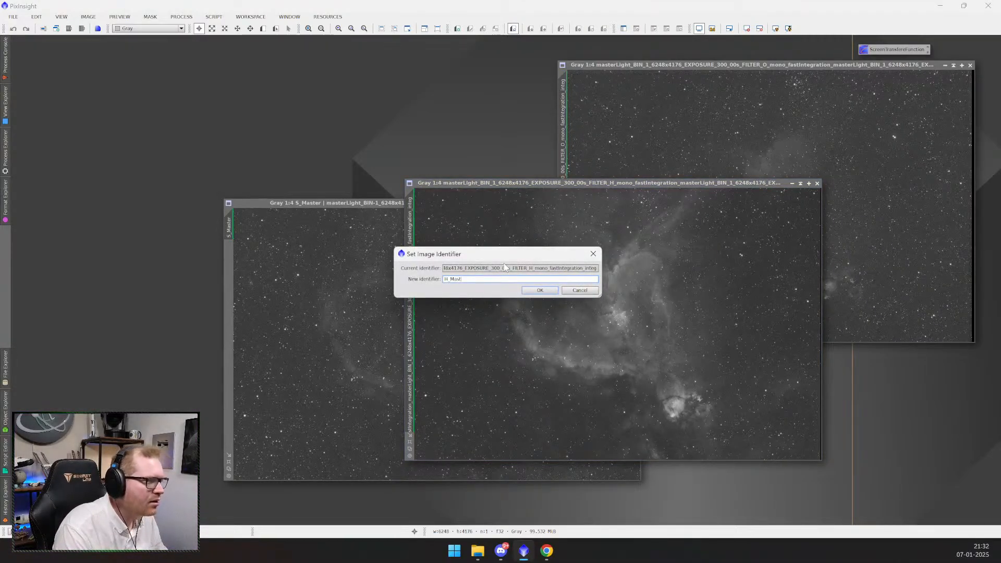
pyautogui.write('e')
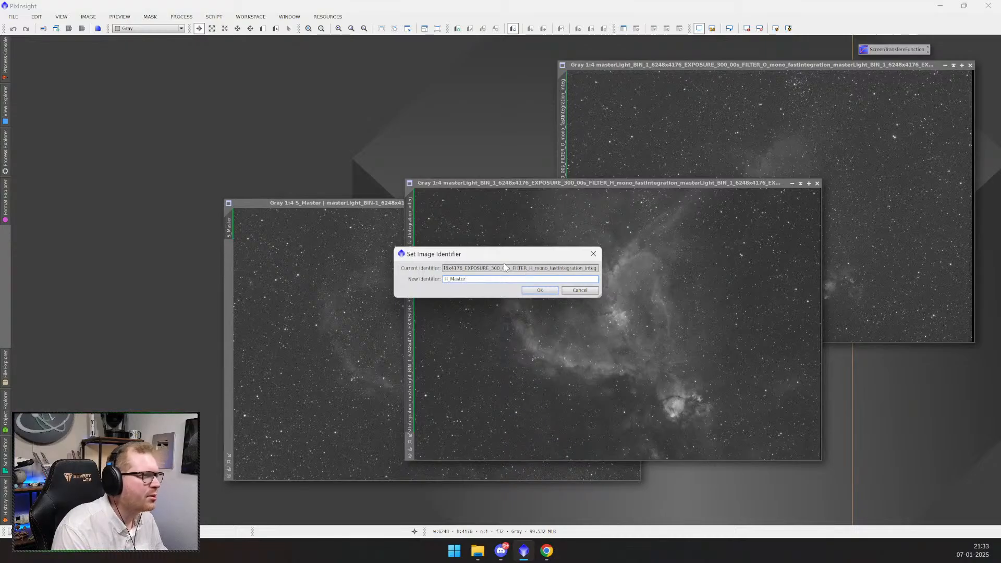
pyautogui.write('r')
pyautogui.press('Return')
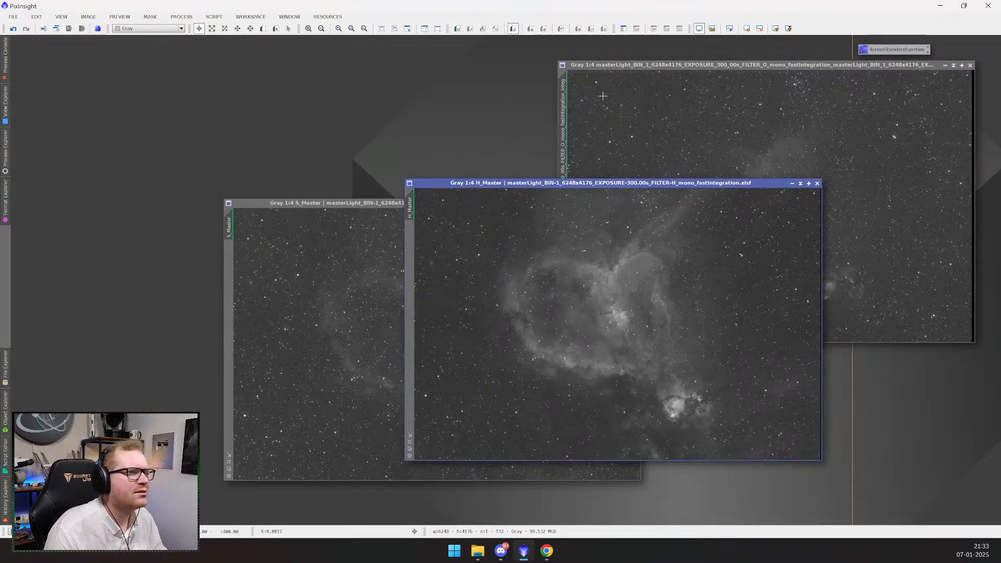
# - Move the O-filter master light's window and set its image identifier to O_Master
pyautogui.moveTo(622, 65); pyautogui.dragTo(572, 113)
pyautogui.rightClick(510, 146)
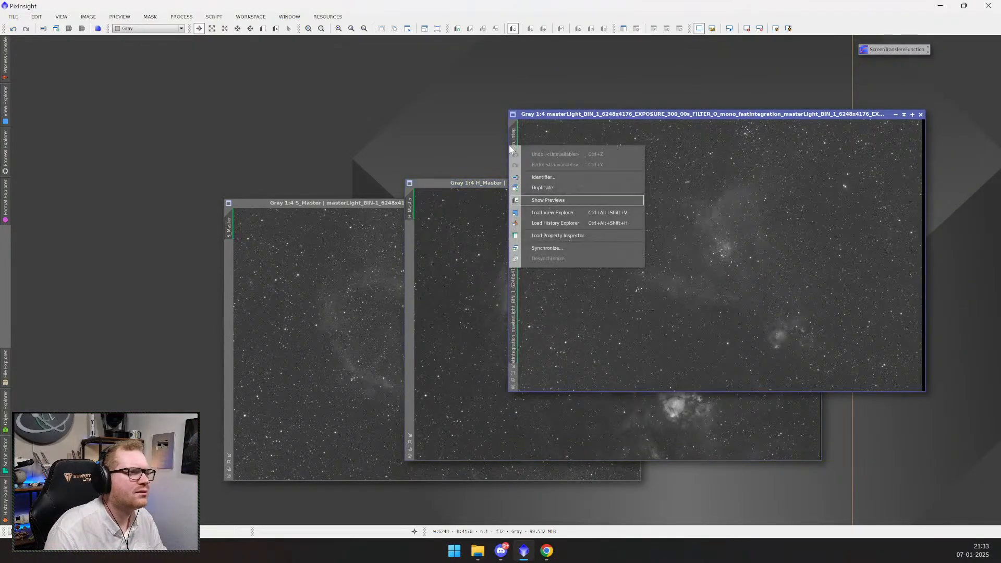
pyautogui.click(542, 178)
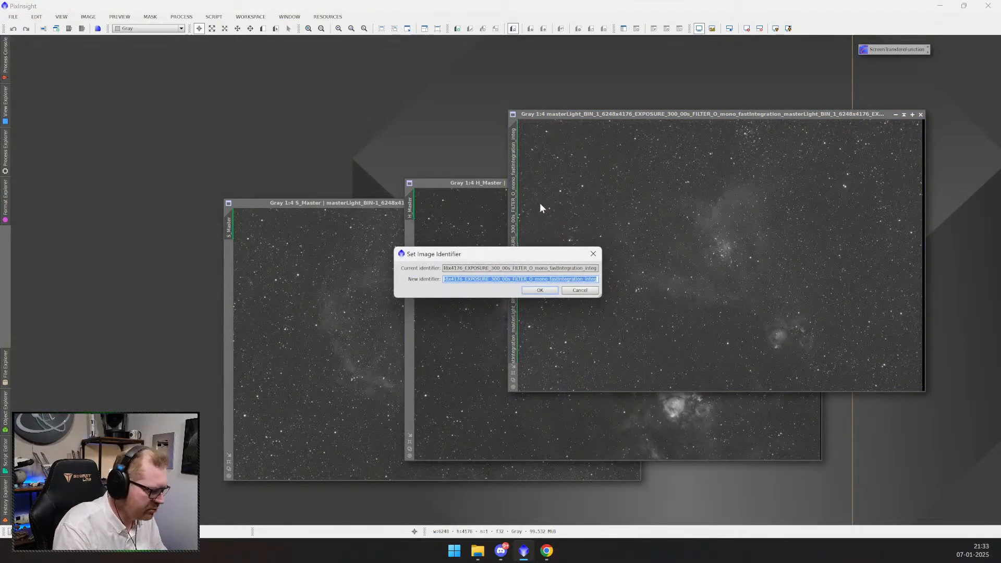
pyautogui.write('O_Master')
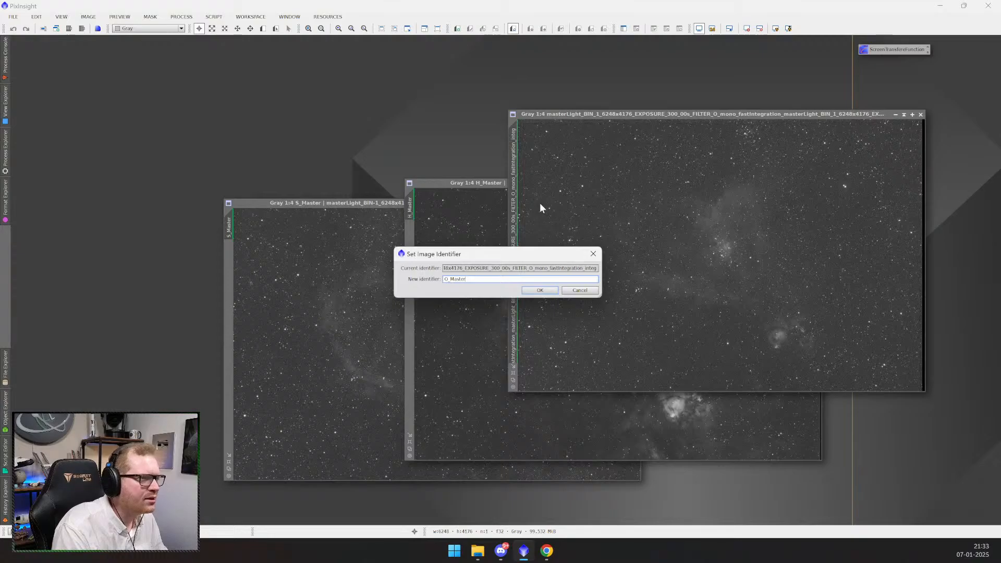
pyautogui.press('Return')
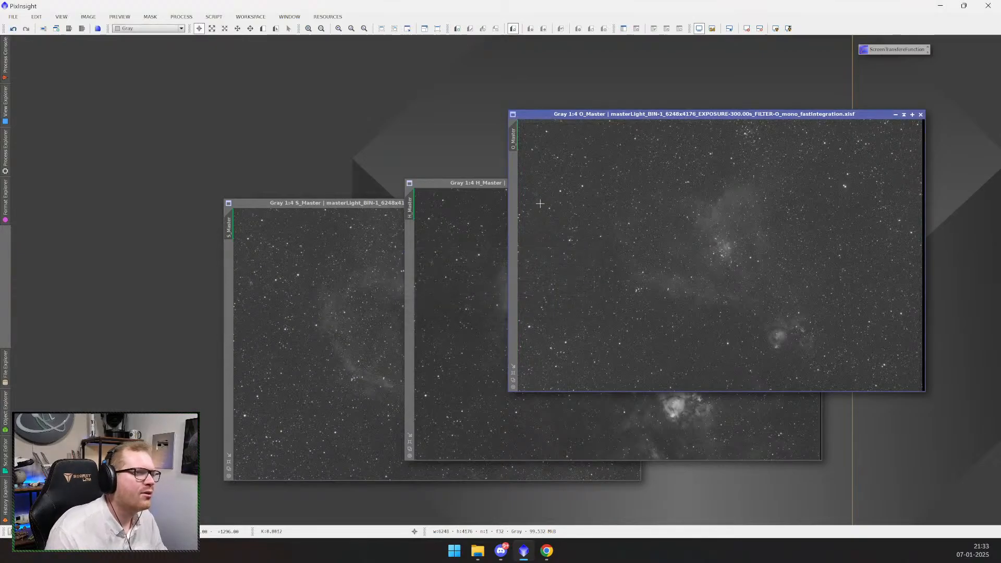
# - Try applying O_Master as a mask on H_Master, and undo the last changes on both images
pyautogui.moveTo(513, 140); pyautogui.dragTo(413, 245)
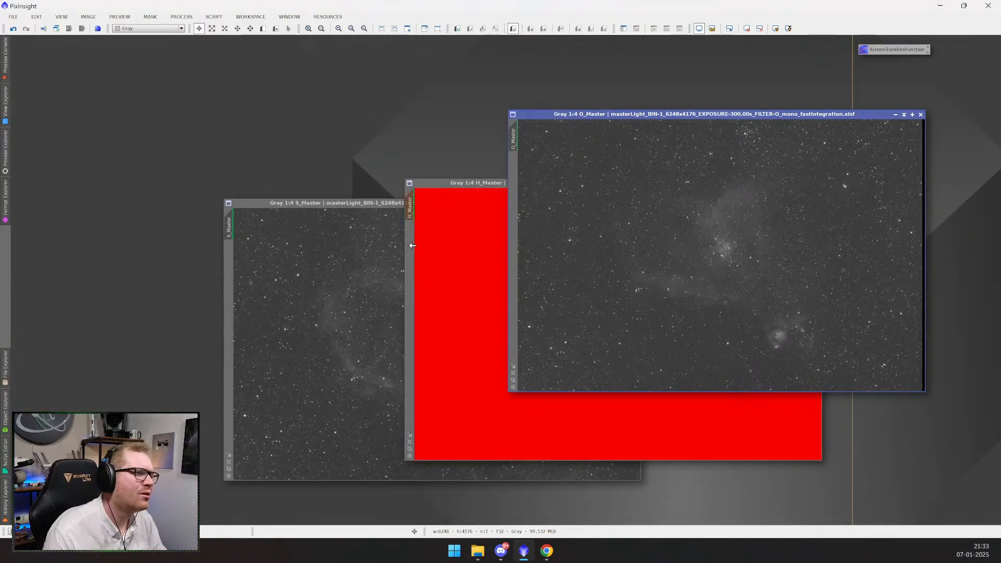
pyautogui.hotkey('ctrl', 'z')
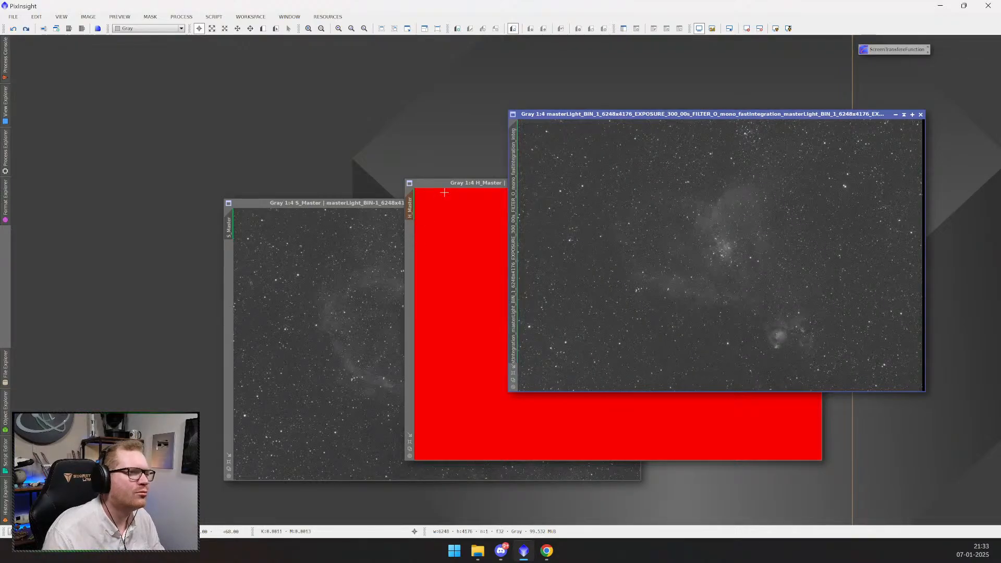
pyautogui.moveTo(448, 183); pyautogui.dragTo(452, 181)
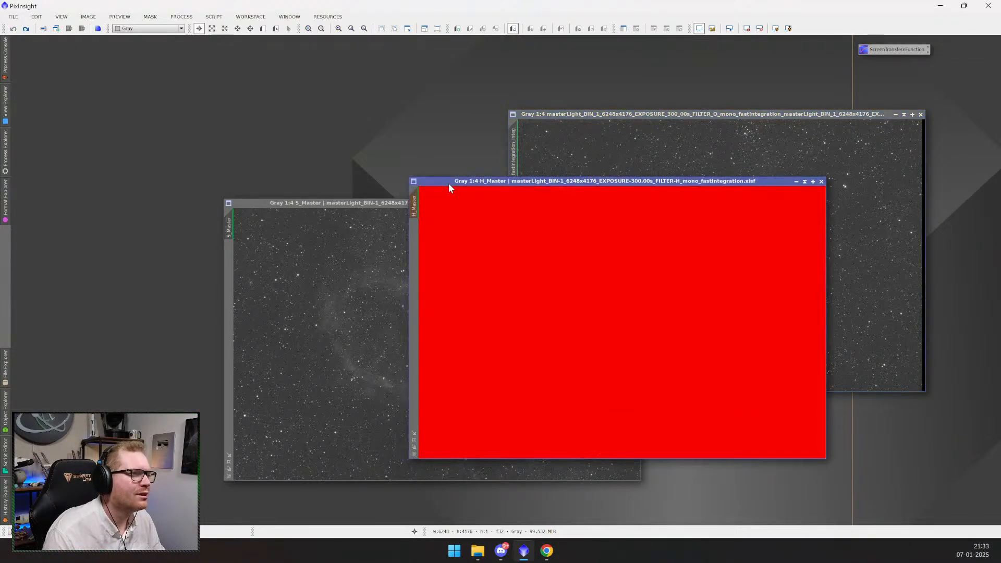
pyautogui.hotkey('ctrl', 'z')
# - Rename the O-filter master light again, giving it the image identifier O_Master
pyautogui.click(545, 113)
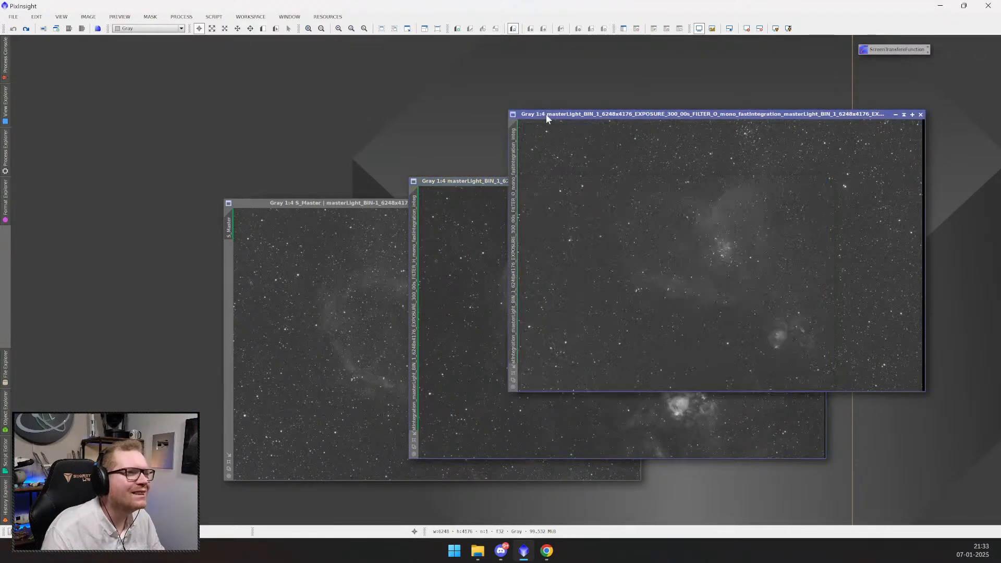
pyautogui.rightClick(510, 143)
pyautogui.click(530, 179)
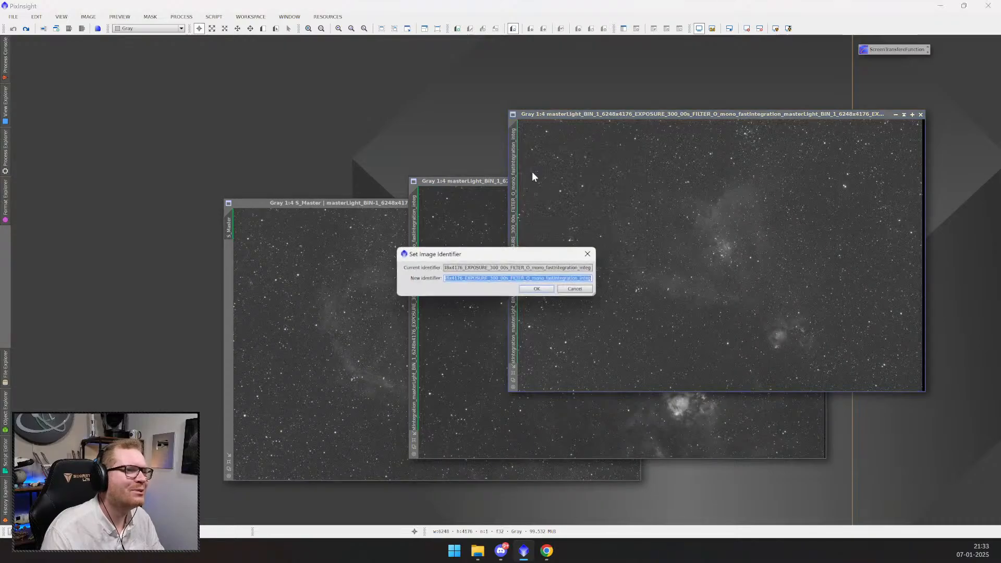
pyautogui.write('O_MN')
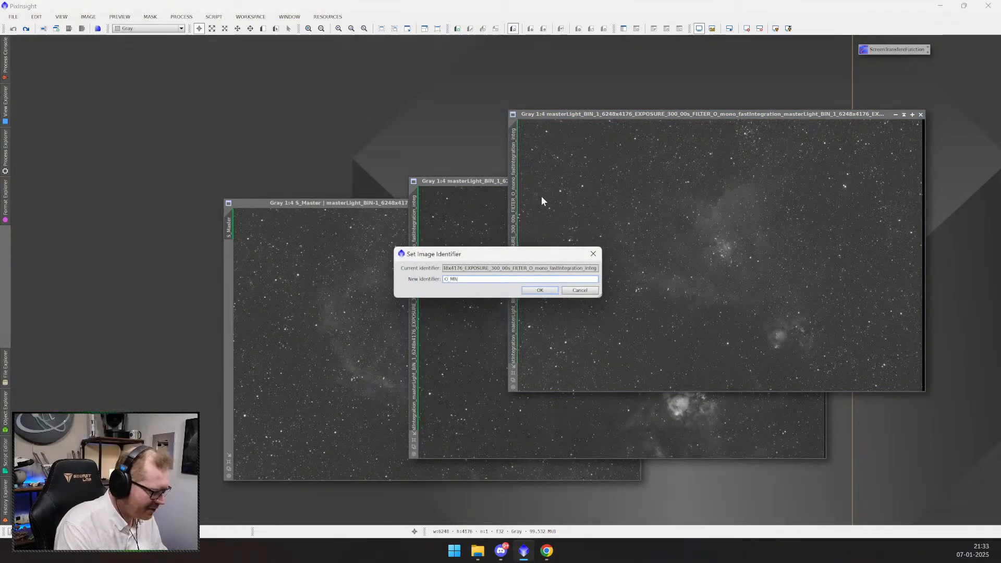
pyautogui.press('BackSpace')
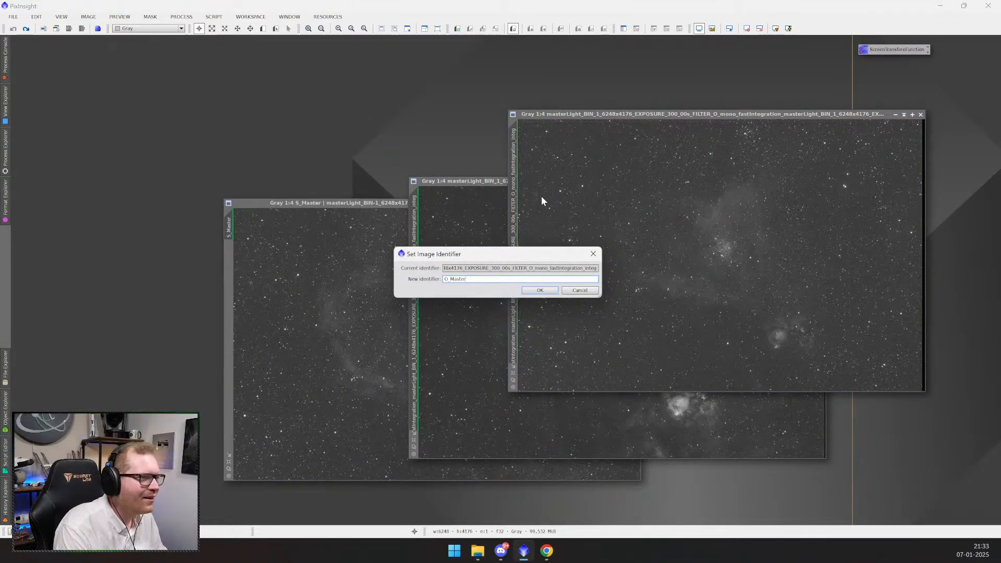
pyautogui.write('aster')
pyautogui.press('Return')
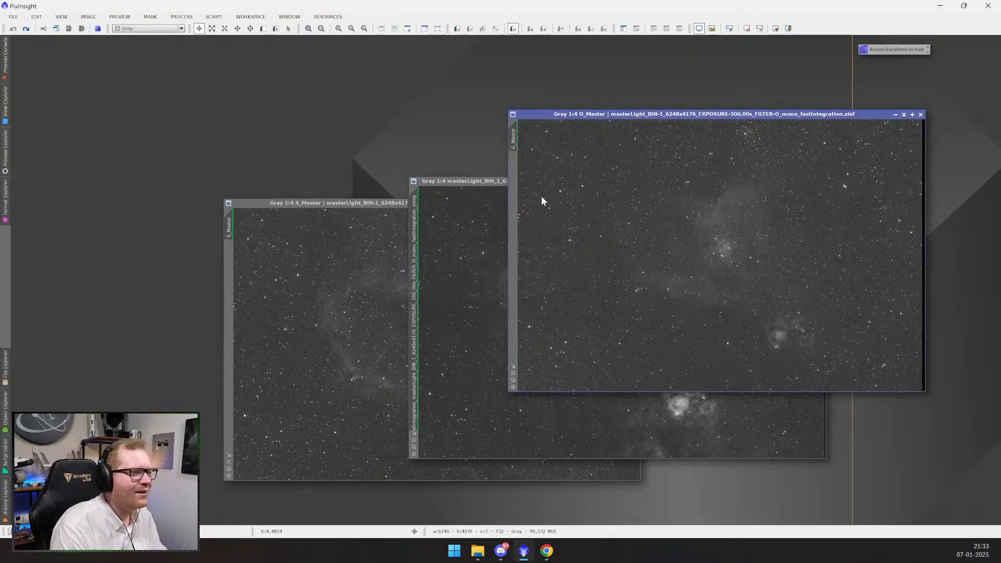
# - Rename the H-filter master light again as H_Master and shift its window slightly
pyautogui.rightClick(413, 290)
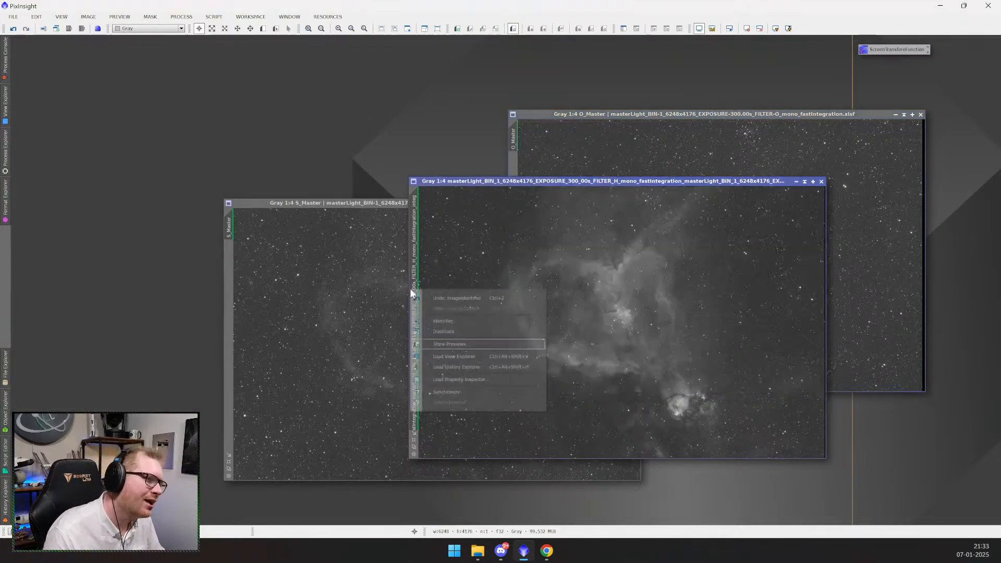
pyautogui.click(447, 322)
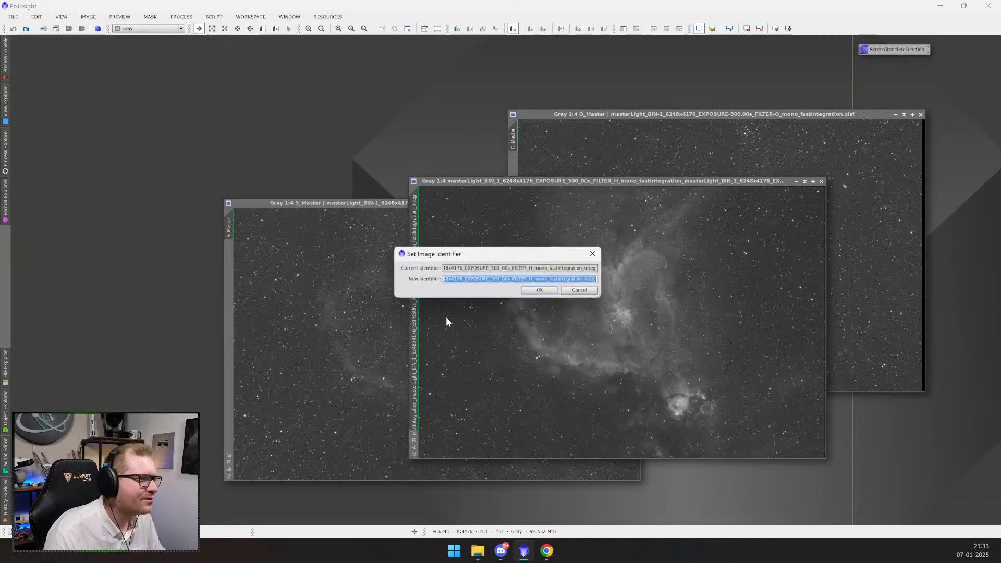
pyautogui.write('H_Mas')
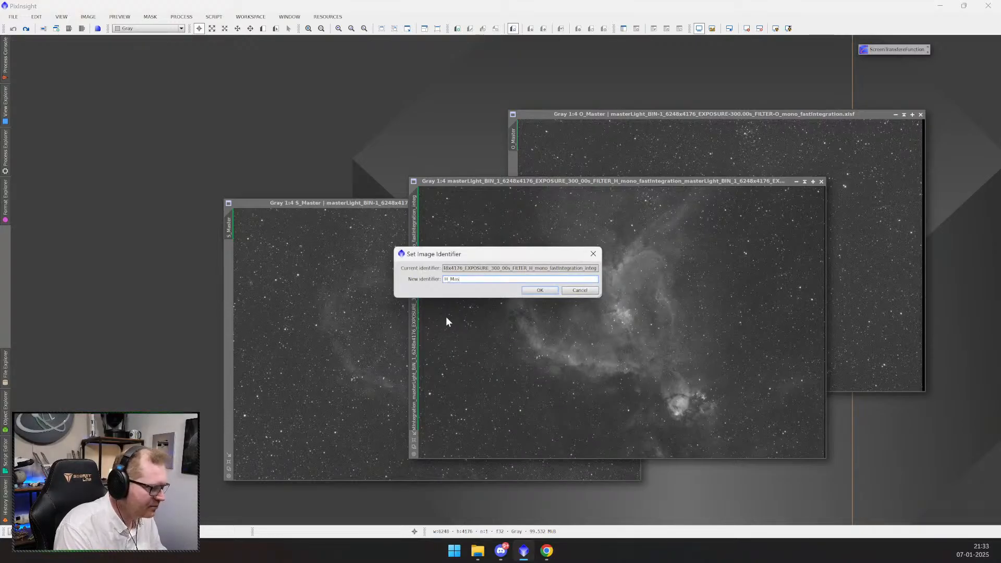
pyautogui.write('ter')
pyautogui.press('Return')
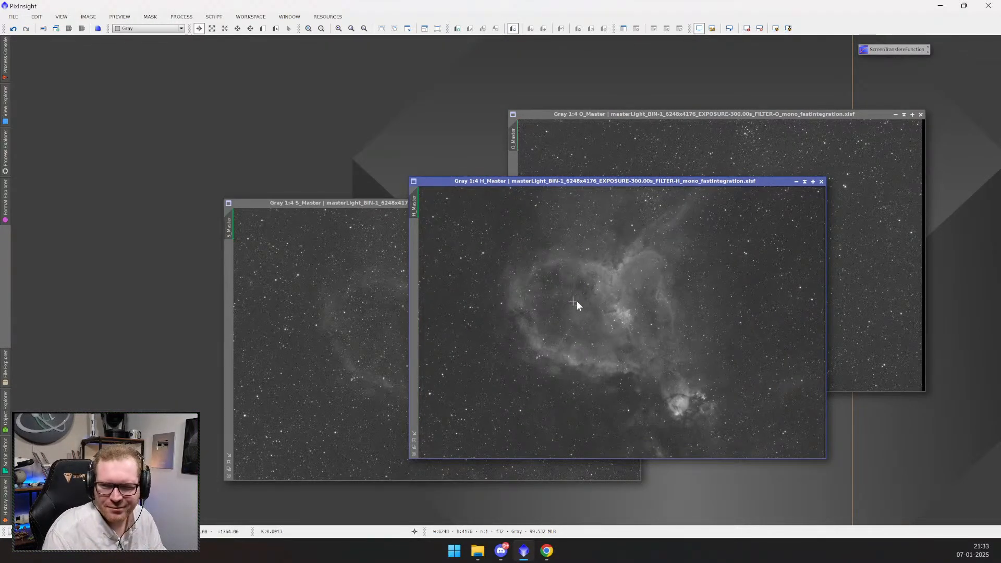
pyautogui.rightClick(493, 182)
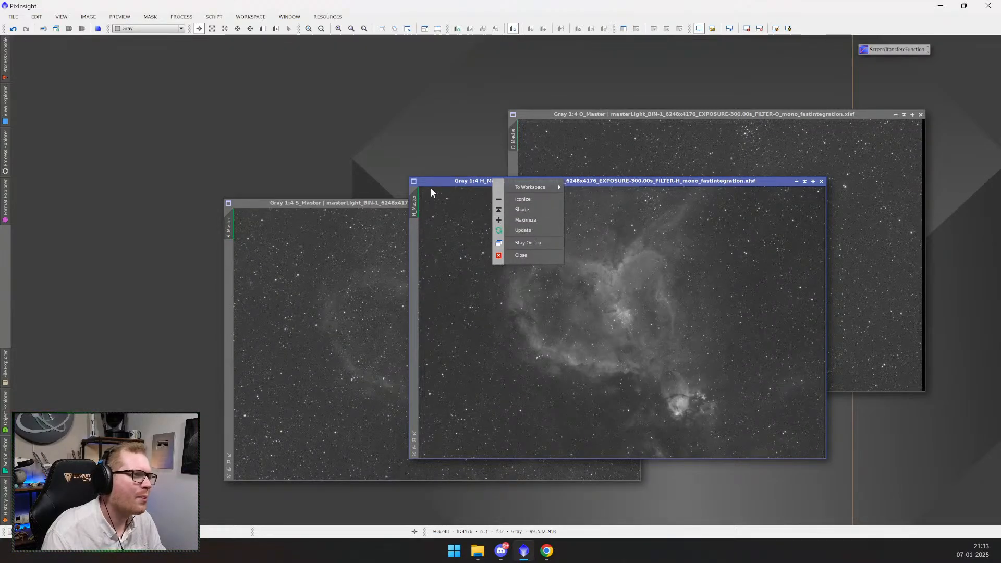
pyautogui.click(441, 178)
pyautogui.moveTo(441, 177); pyautogui.dragTo(467, 167)
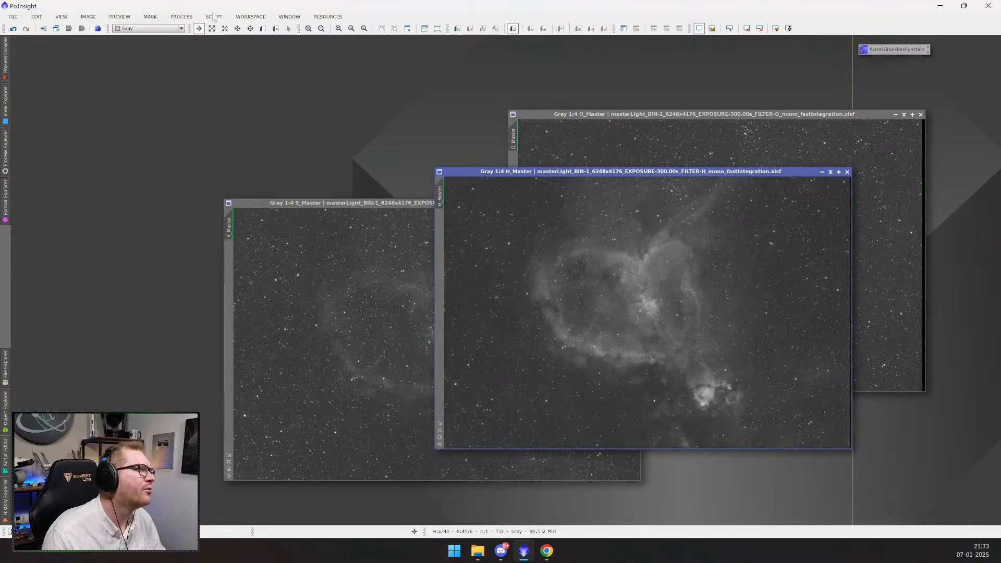
# - Open the ChannelCombination process and save an instance of it as a process icon on the empty workspace
pyautogui.click(182, 18)
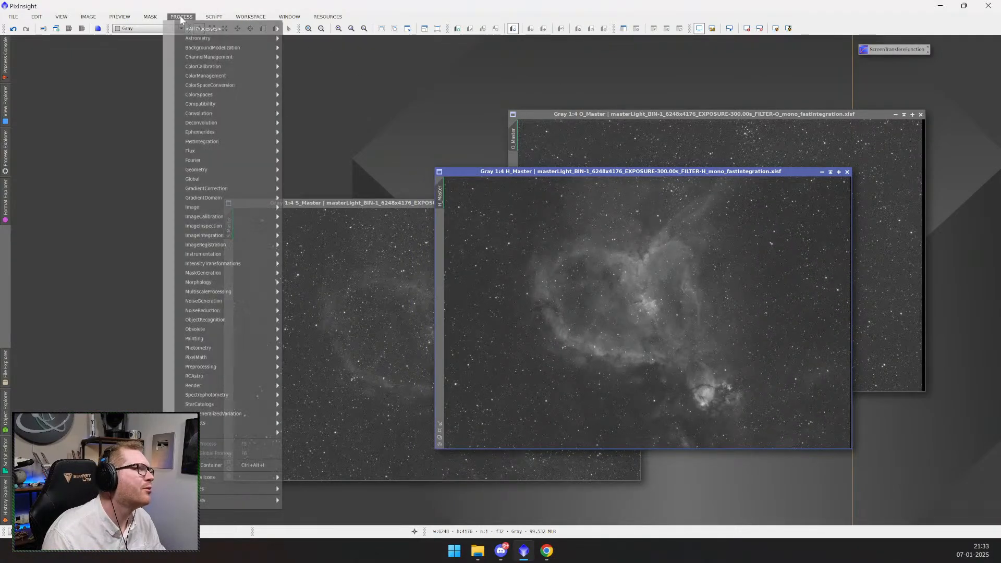
pyautogui.moveTo(206, 29)
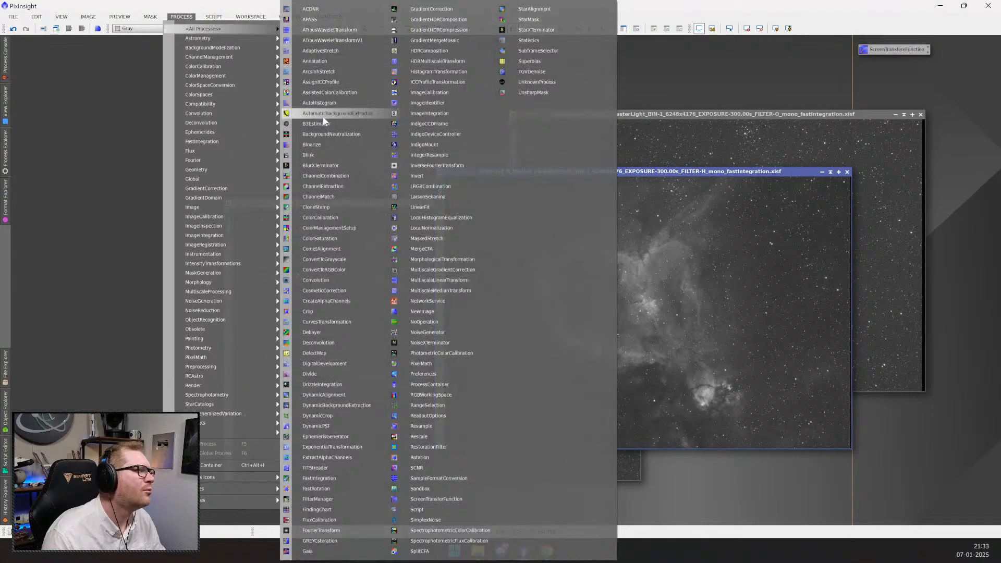
pyautogui.click(326, 176)
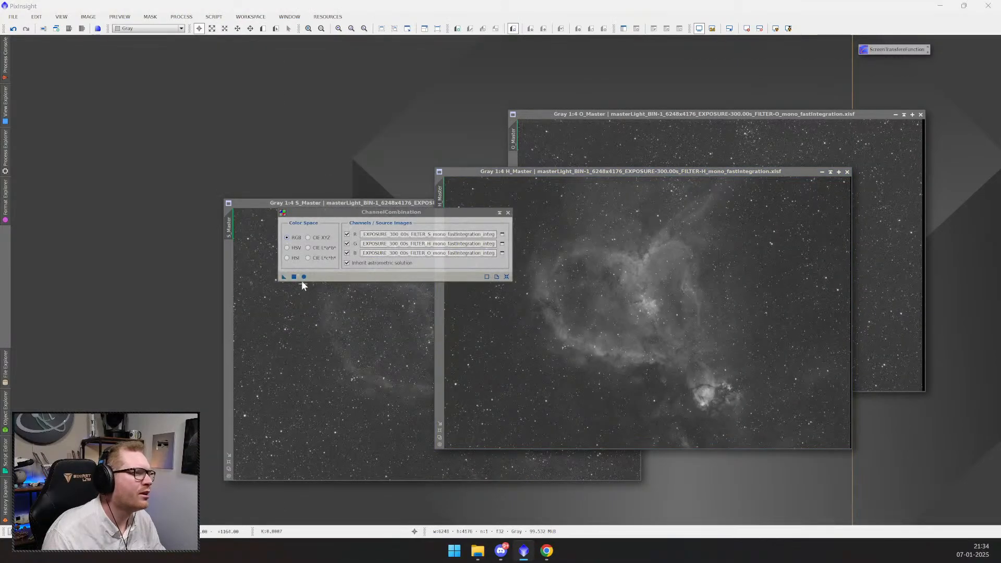
pyautogui.moveTo(283, 277); pyautogui.dragTo(403, 124)
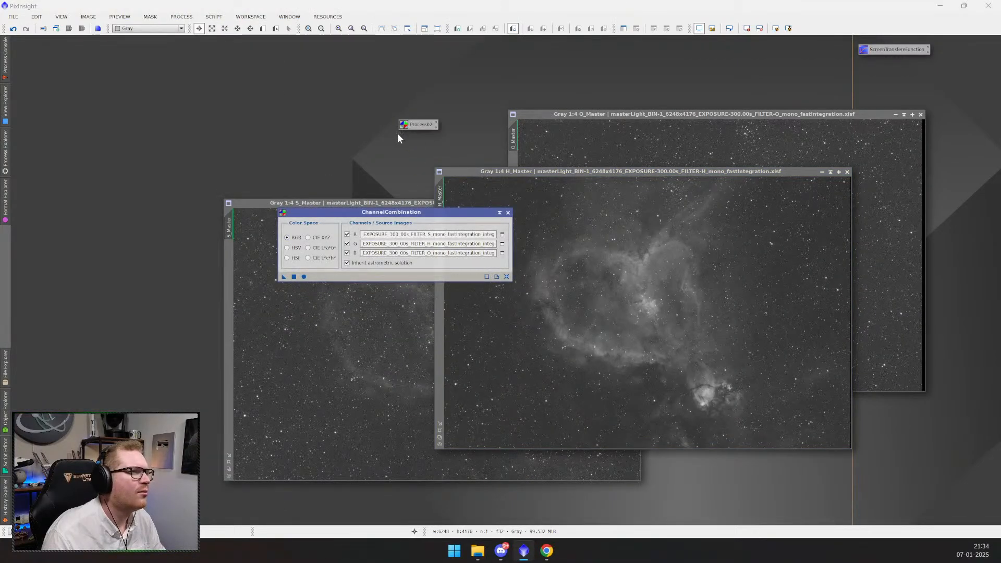
# - Rename the new process icon as ChannelCombination and place it just below the ScreenTransferFunction icon
pyautogui.rightClick(425, 124)
pyautogui.click(424, 136)
pyautogui.rightClick(425, 124)
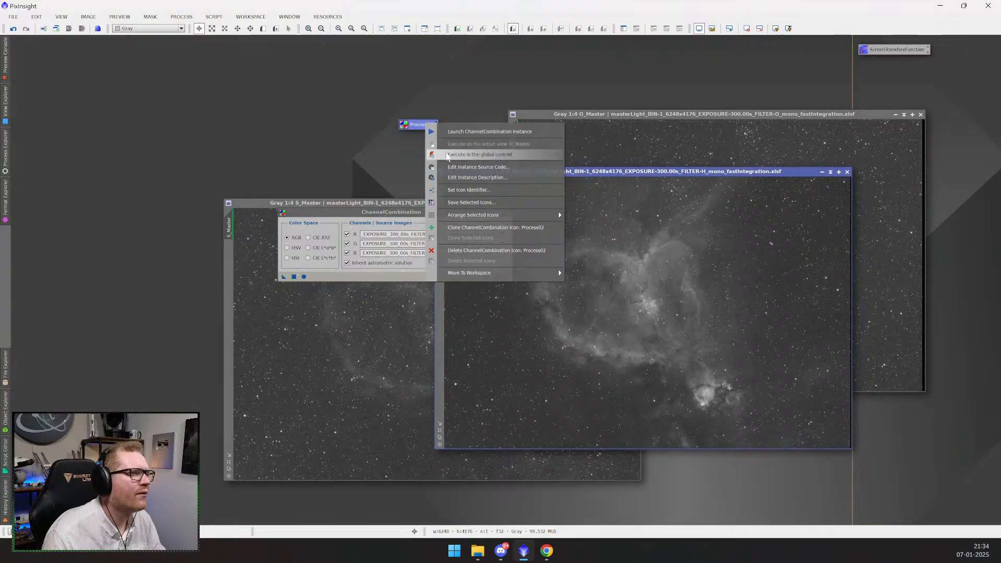
pyautogui.click(507, 191)
pyautogui.write('Cha')
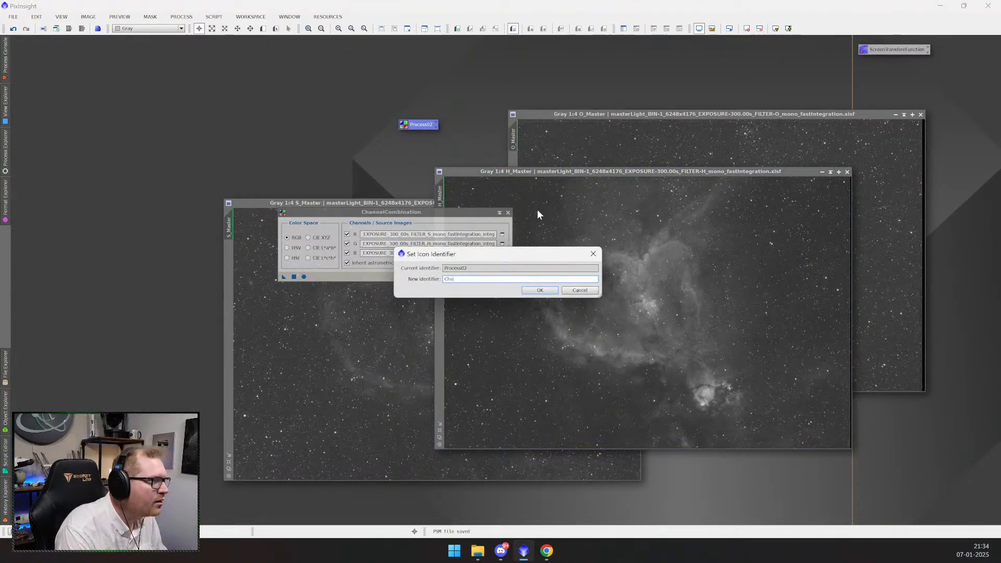
pyautogui.write('nnel')
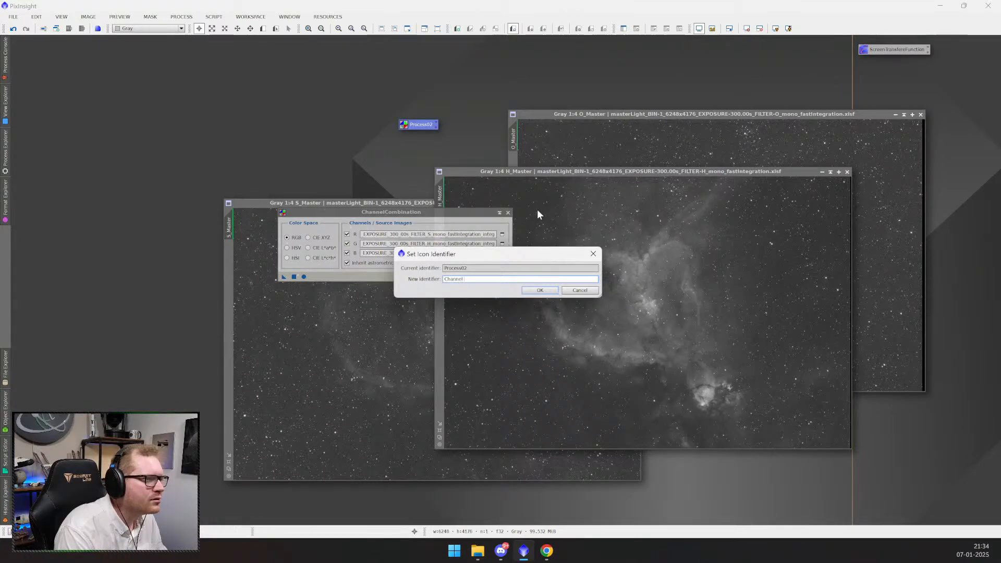
pyautogui.write('Combi')
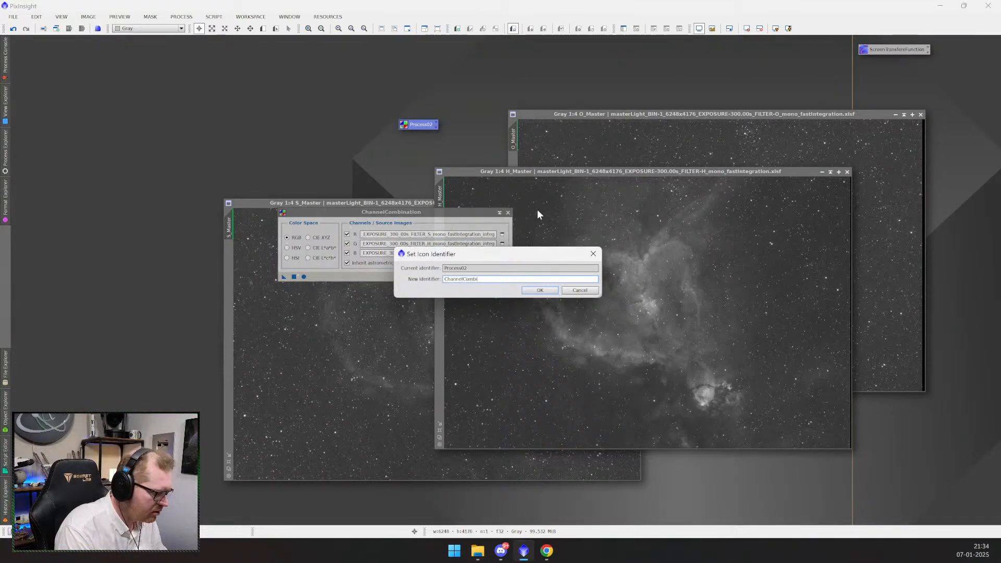
pyautogui.write('nation')
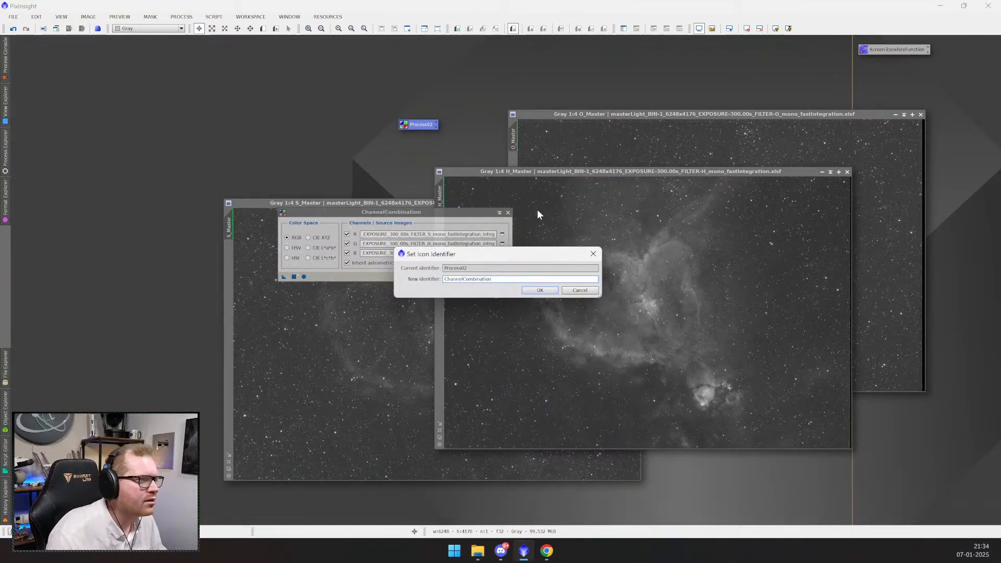
pyautogui.click(535, 290)
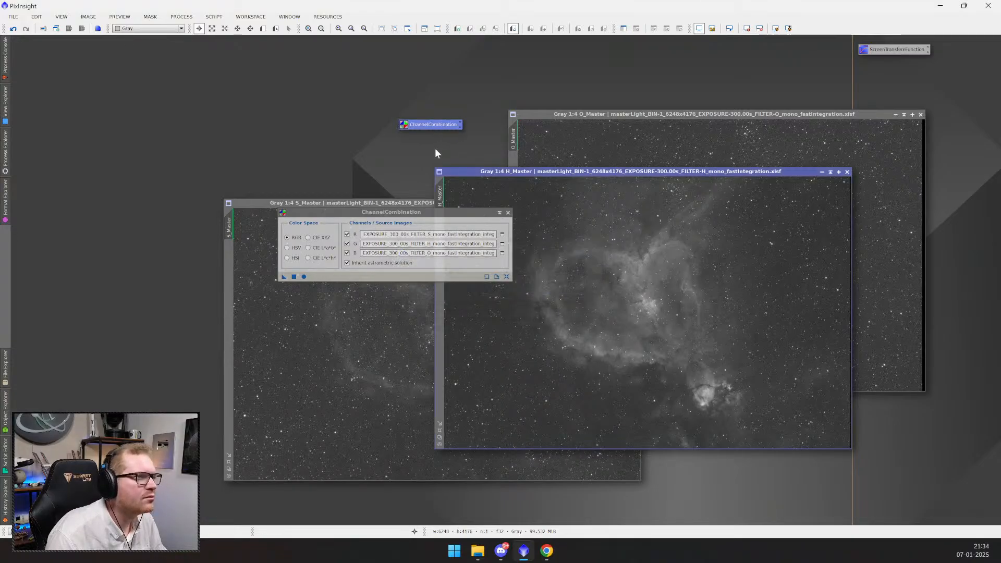
pyautogui.moveTo(433, 125); pyautogui.dragTo(886, 91)
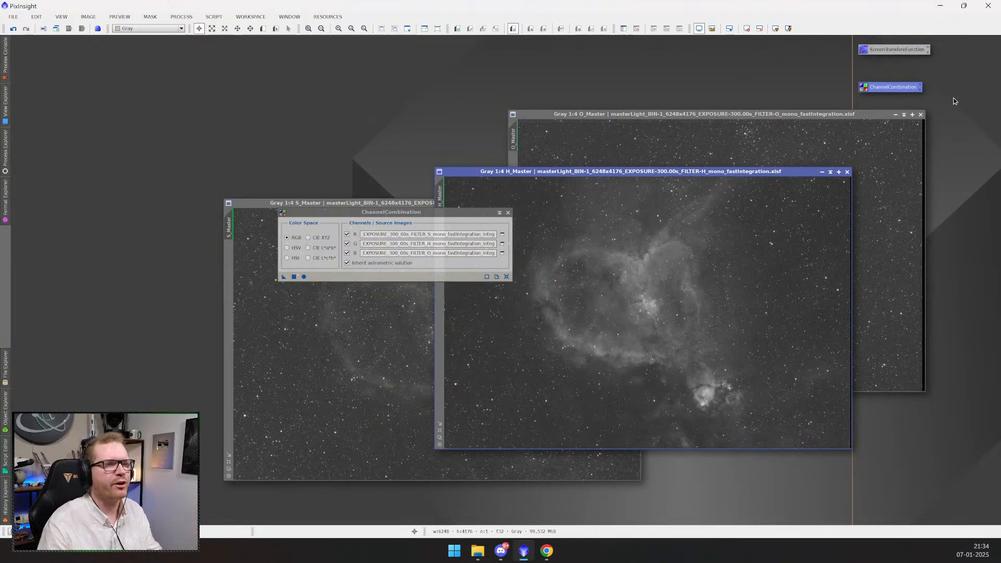
# - Set the ChannelCombination source images to S_Master for red, H_Master for green and O_Master for blue
pyautogui.moveTo(397, 213); pyautogui.dragTo(474, 235)
pyautogui.click(581, 258)
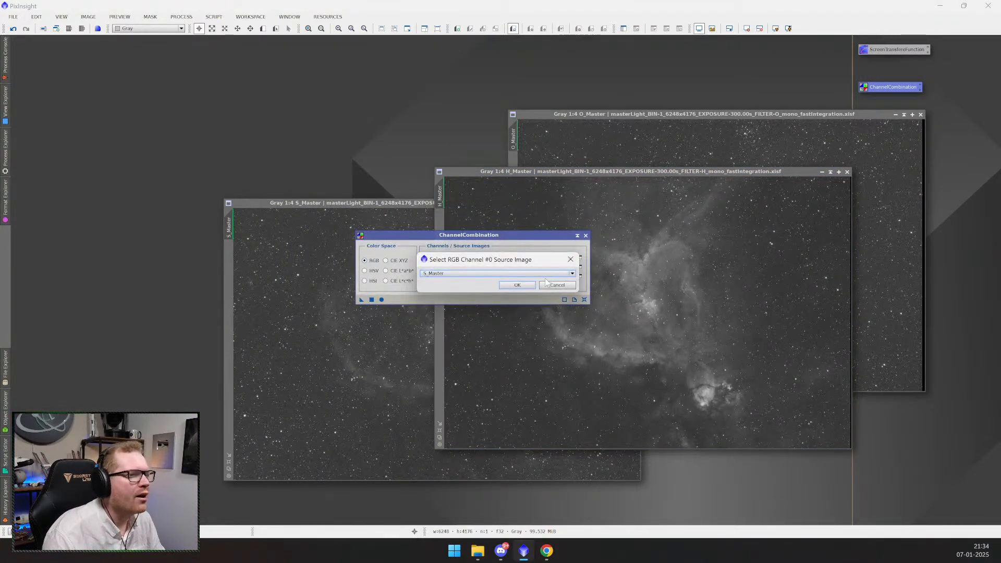
pyautogui.click(518, 285)
pyautogui.click(581, 266)
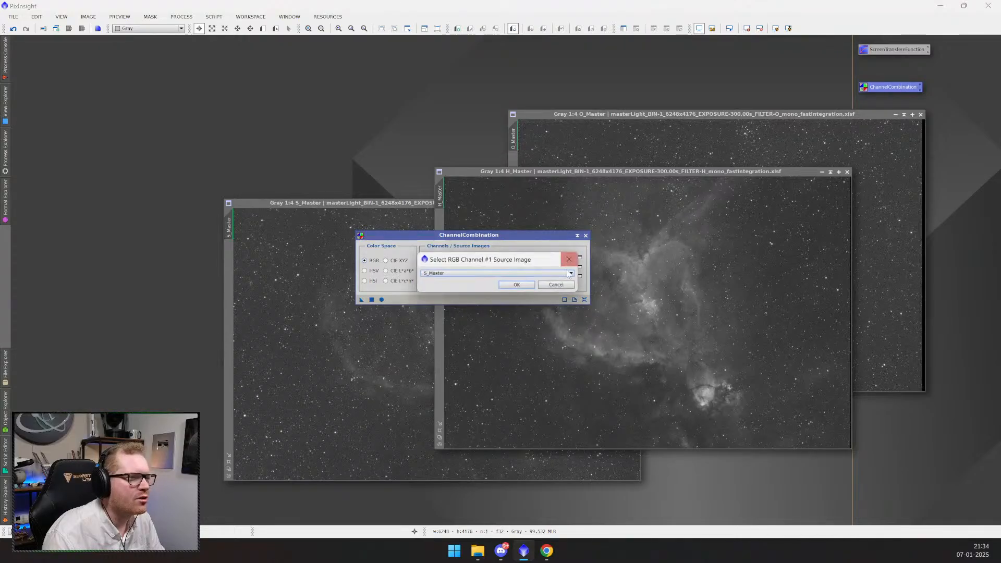
pyautogui.click(573, 273)
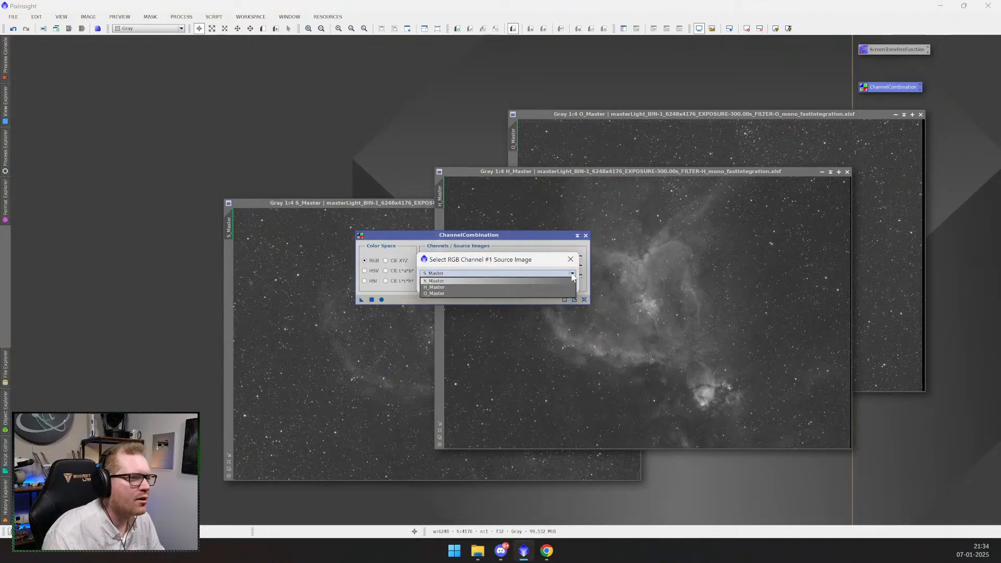
pyautogui.click(433, 288)
pyautogui.click(522, 284)
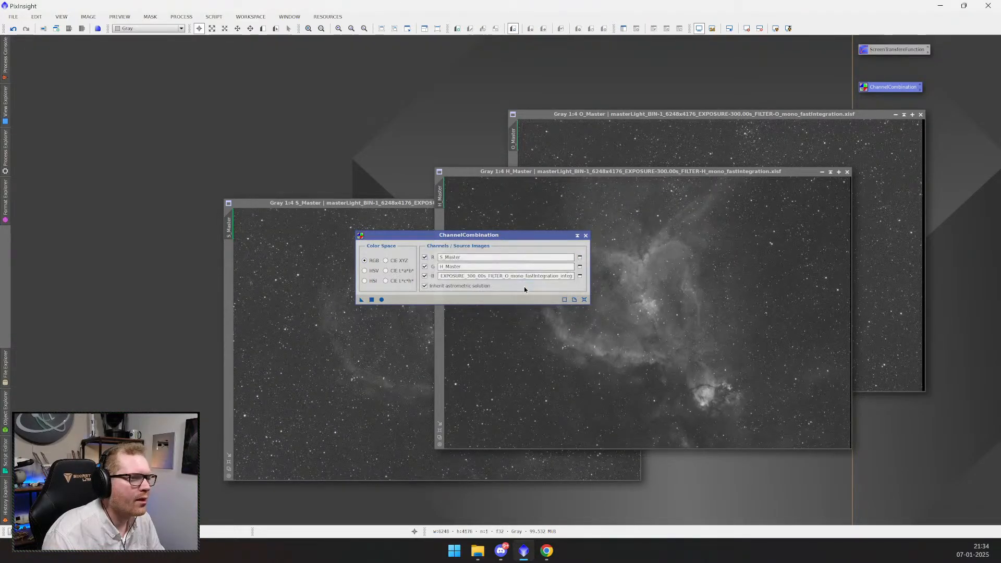
pyautogui.click(580, 276)
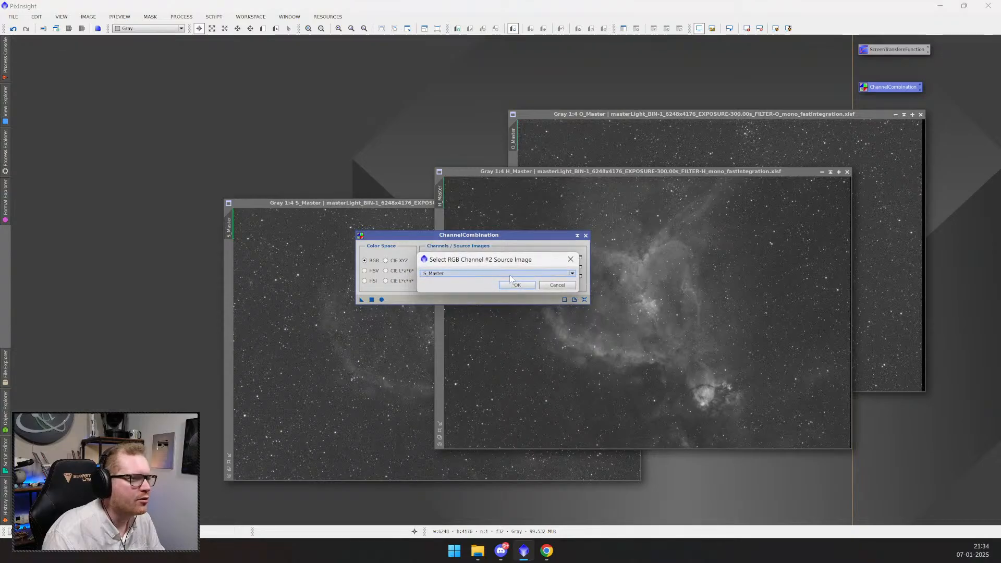
pyautogui.click(486, 274)
pyautogui.click(485, 294)
pyautogui.click(502, 285)
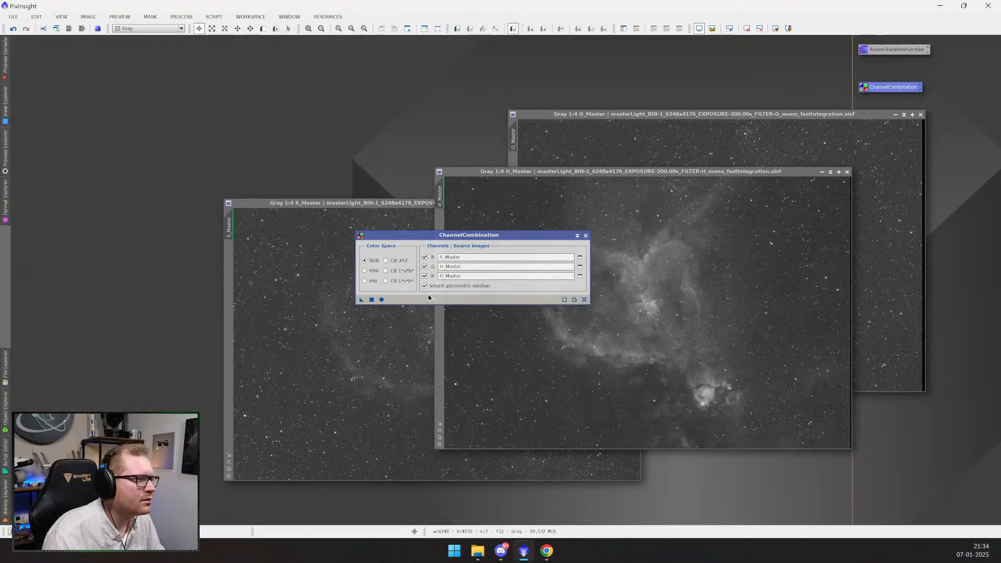
# - Try to apply ChannelCombination directly to the active H_Master view
pyautogui.moveTo(421, 234); pyautogui.dragTo(477, 261)
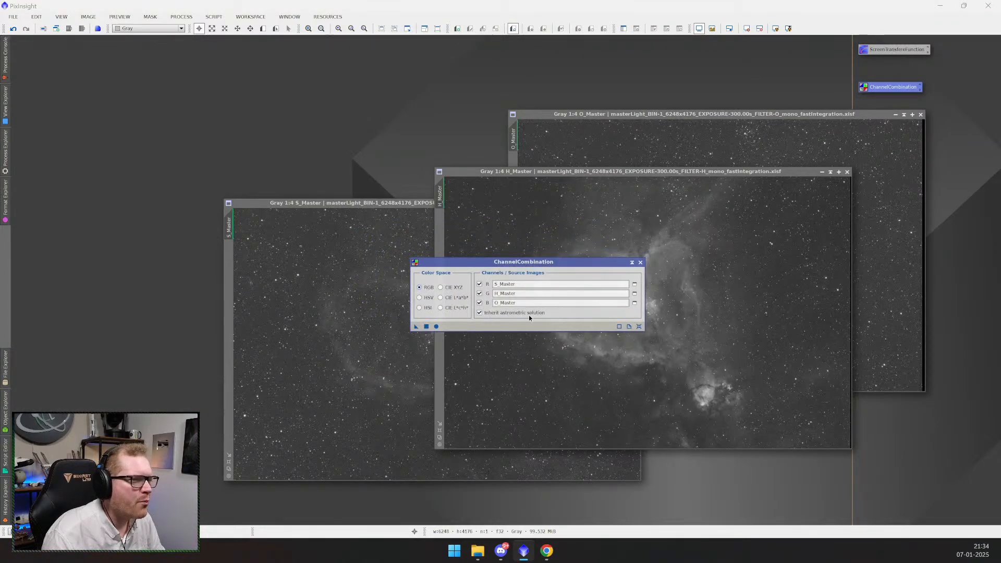
pyautogui.click(426, 327)
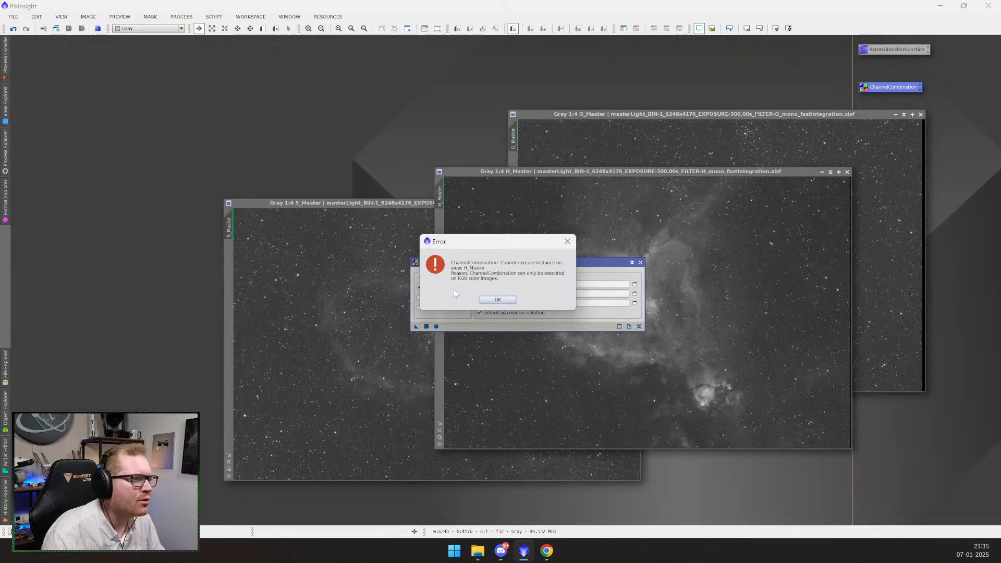
pyautogui.click(566, 243)
pyautogui.moveTo(478, 262); pyautogui.dragTo(423, 246)
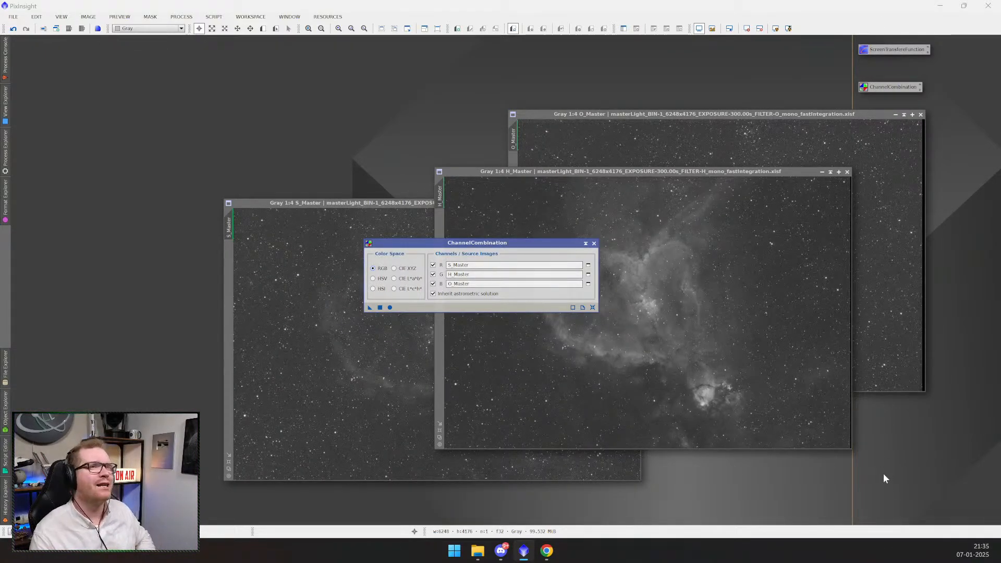
pyautogui.click(753, 64)
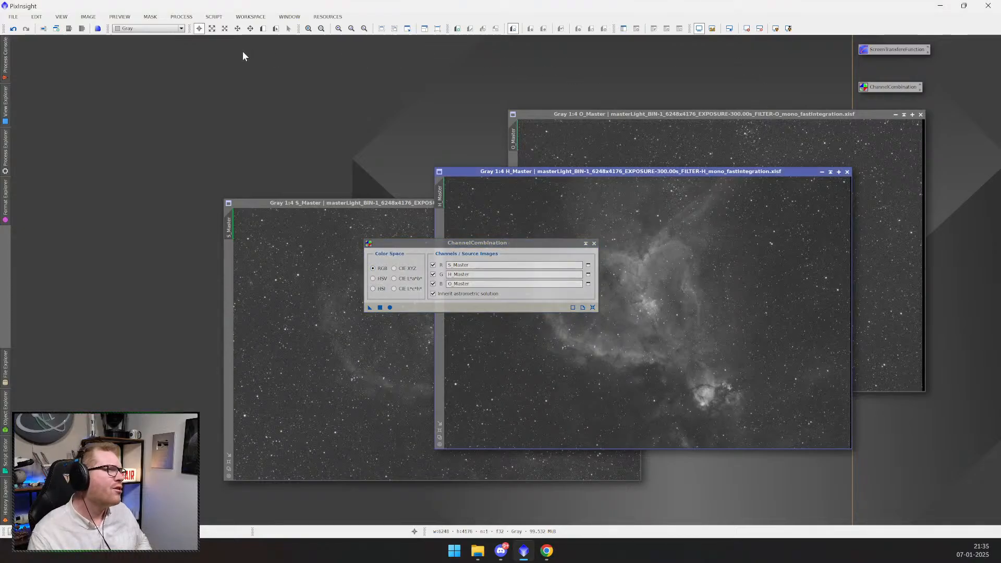
pyautogui.click(178, 17)
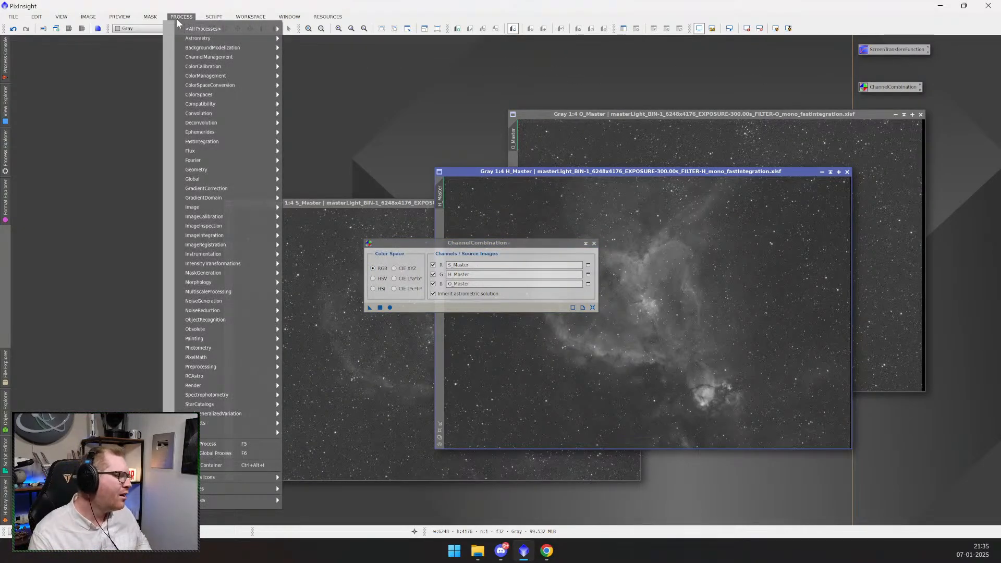
pyautogui.moveTo(240, 18)
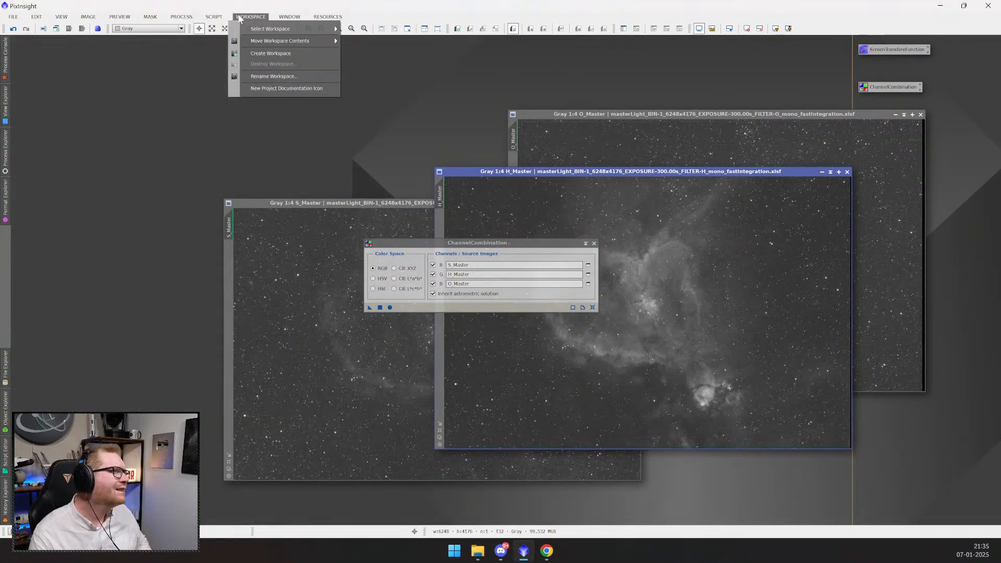
pyautogui.rightClick(872, 67)
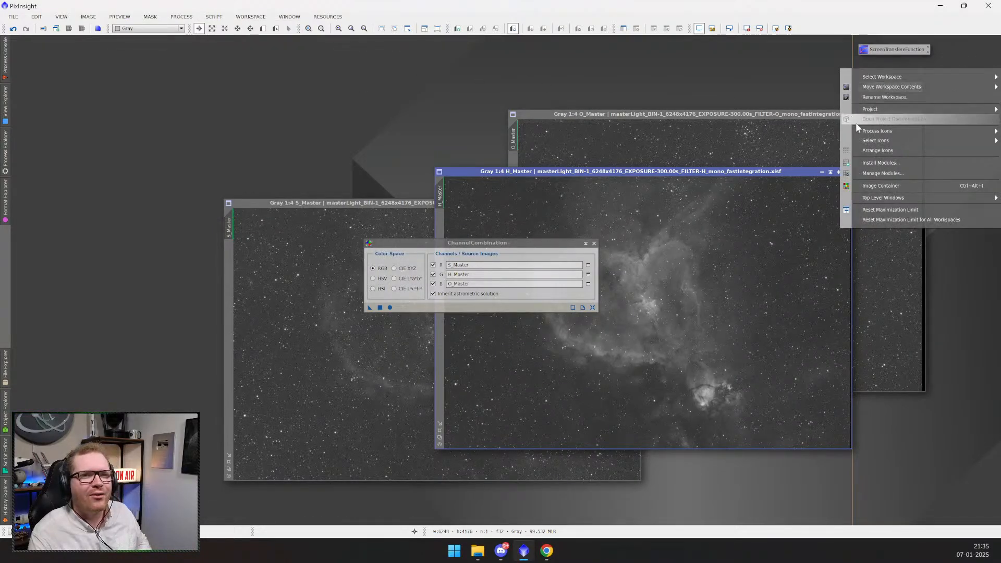
pyautogui.moveTo(907, 135)
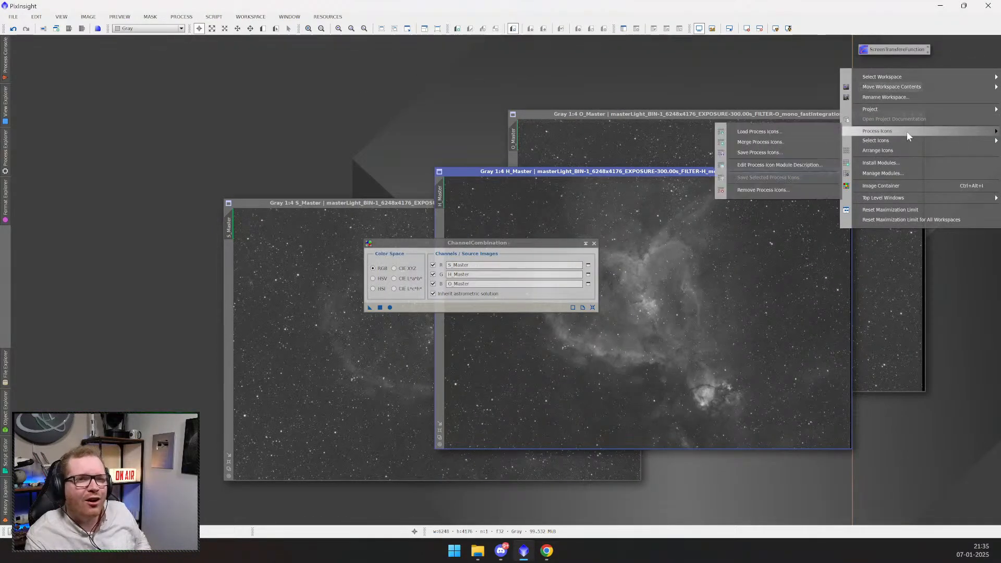
pyautogui.click(737, 96)
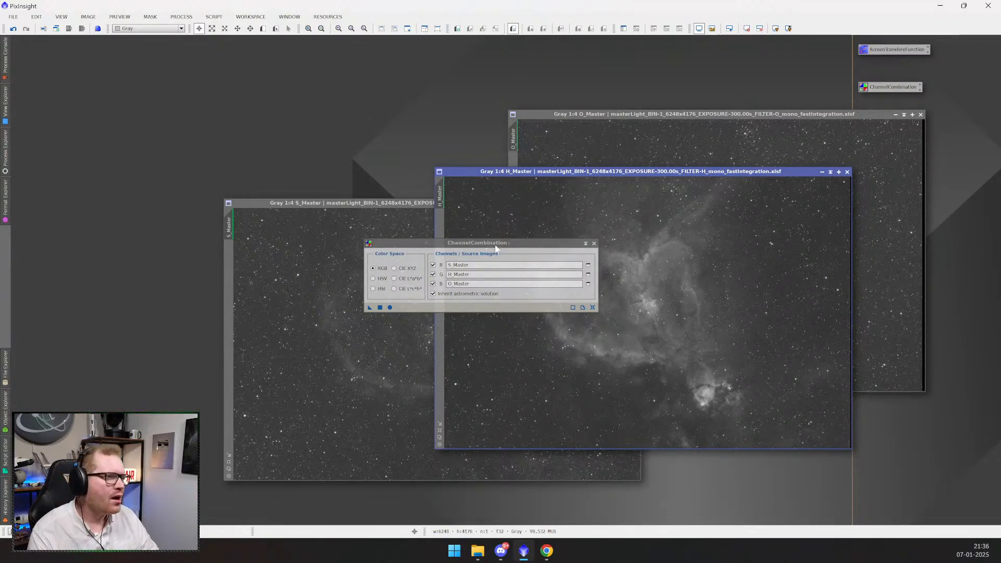
# - Try applying ChannelCombination to the H_Master view once more, and close the process window
pyautogui.moveTo(472, 243)
pyautogui.mouseDown()
pyautogui.moveTo(429, 189)
pyautogui.moveTo(514, 277)
pyautogui.moveTo(482, 254)
pyautogui.mouseUp()
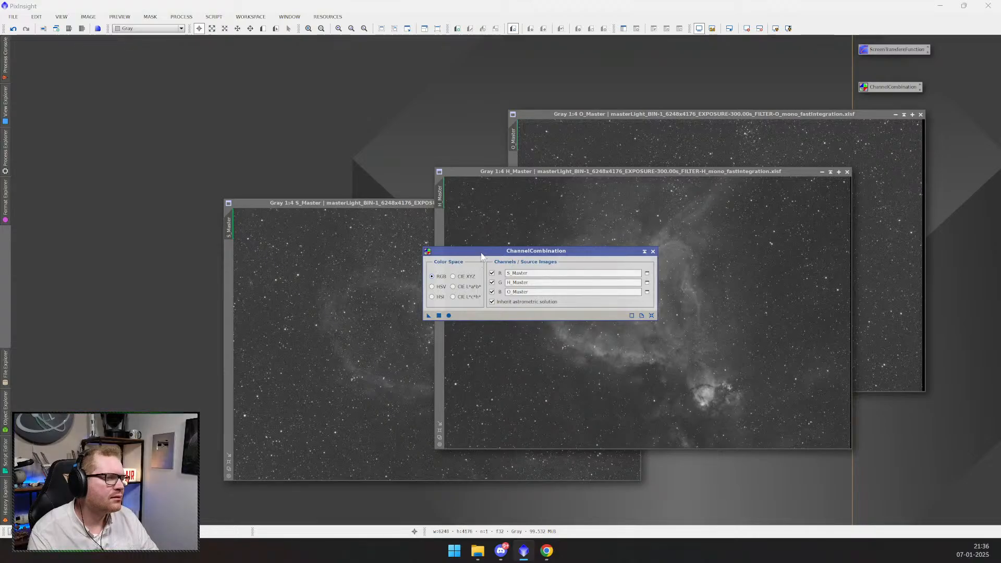
pyautogui.moveTo(481, 251); pyautogui.dragTo(491, 258)
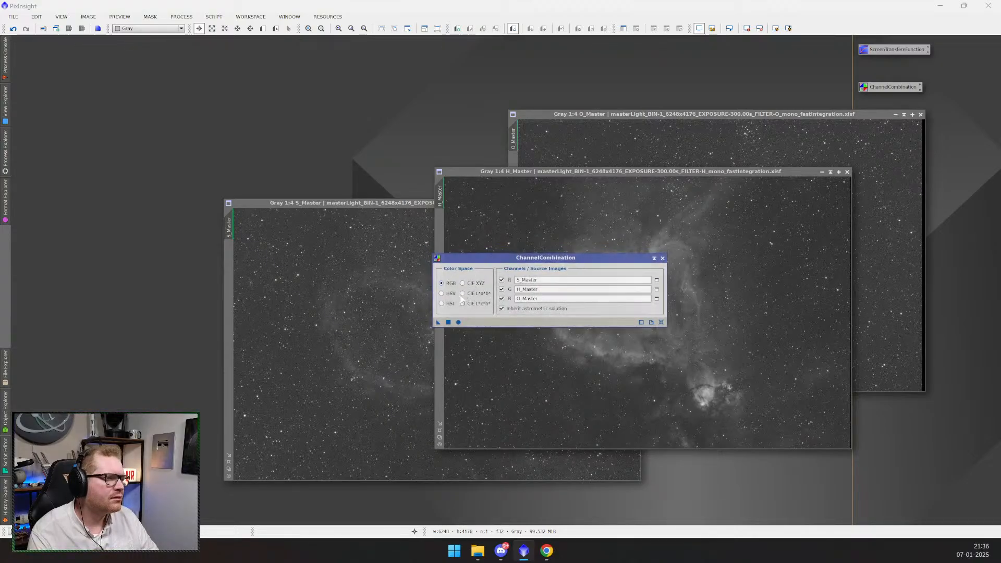
pyautogui.click(449, 322)
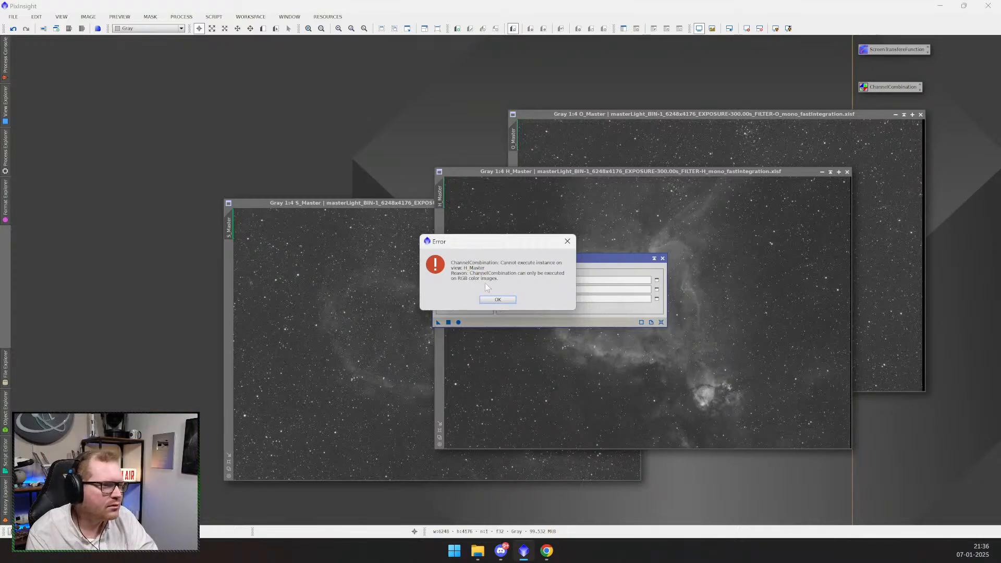
pyautogui.click(494, 301)
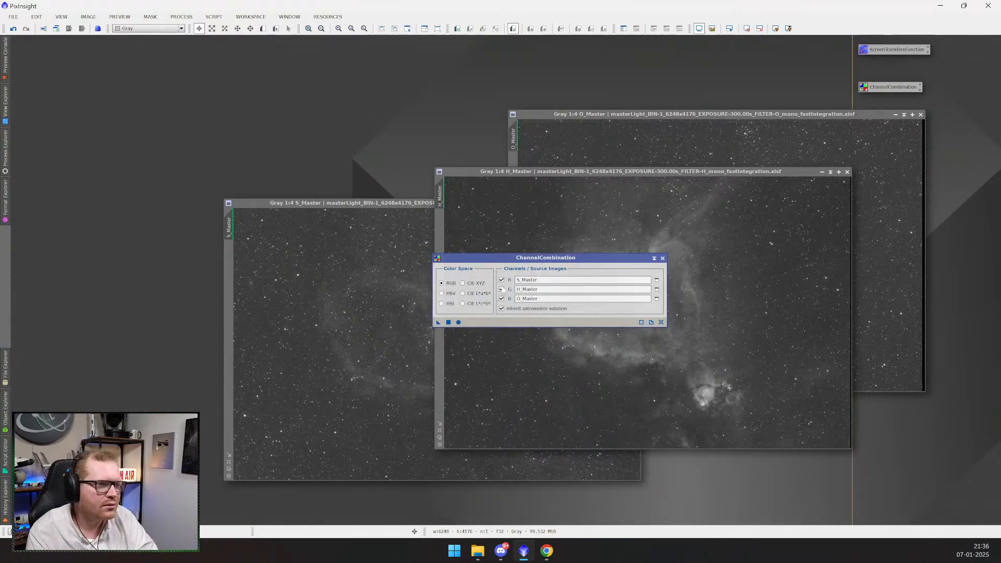
pyautogui.moveTo(597, 260); pyautogui.dragTo(369, 116)
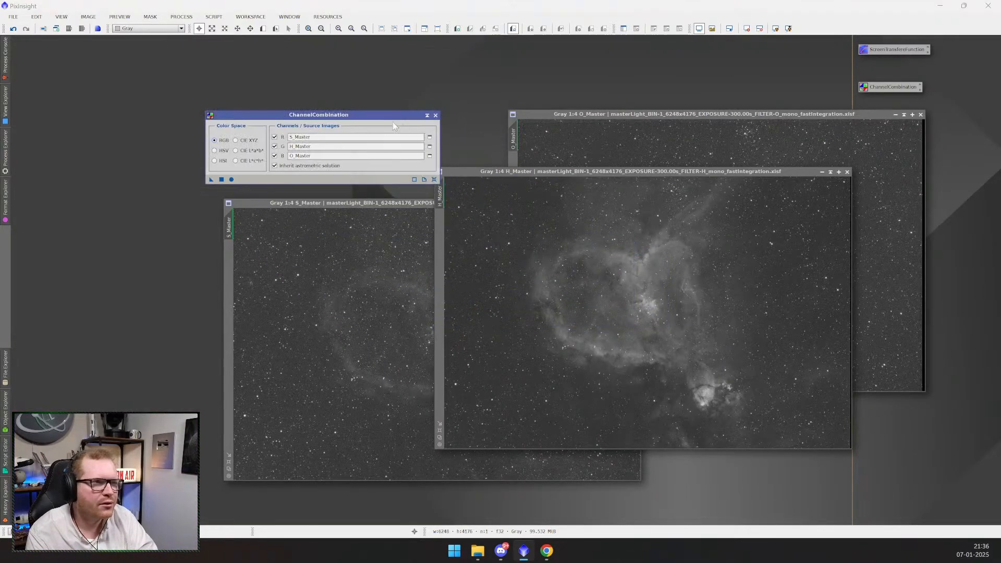
pyautogui.click(436, 115)
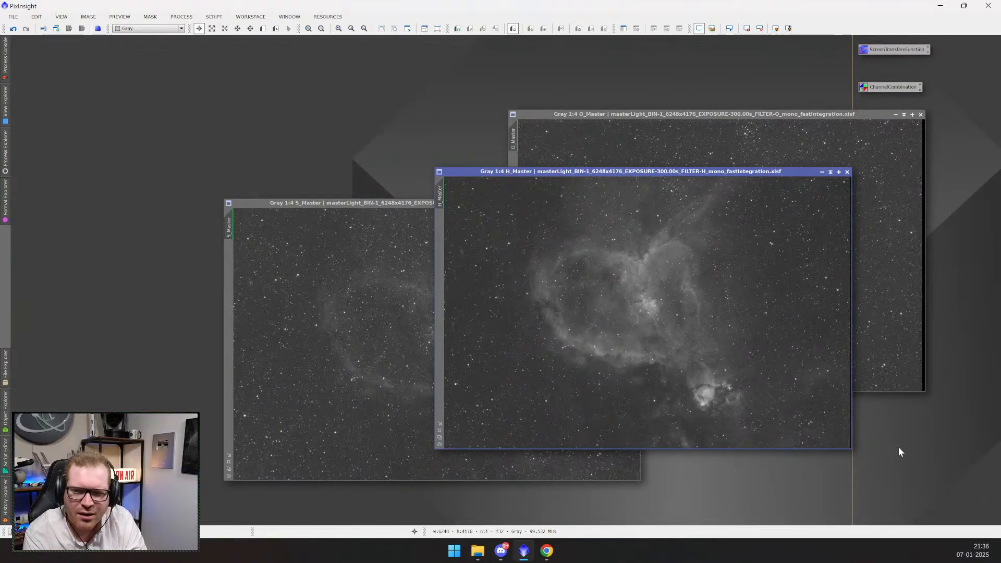
# - Reopen the saved ChannelCombination process and set its red source image to S_Master
pyautogui.click(887, 87)
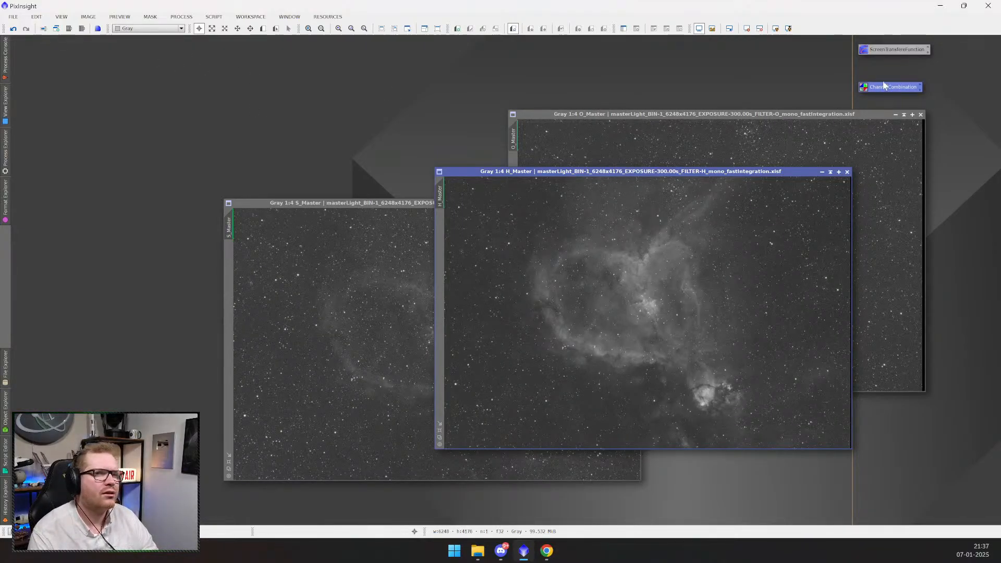
pyautogui.doubleClick(885, 87)
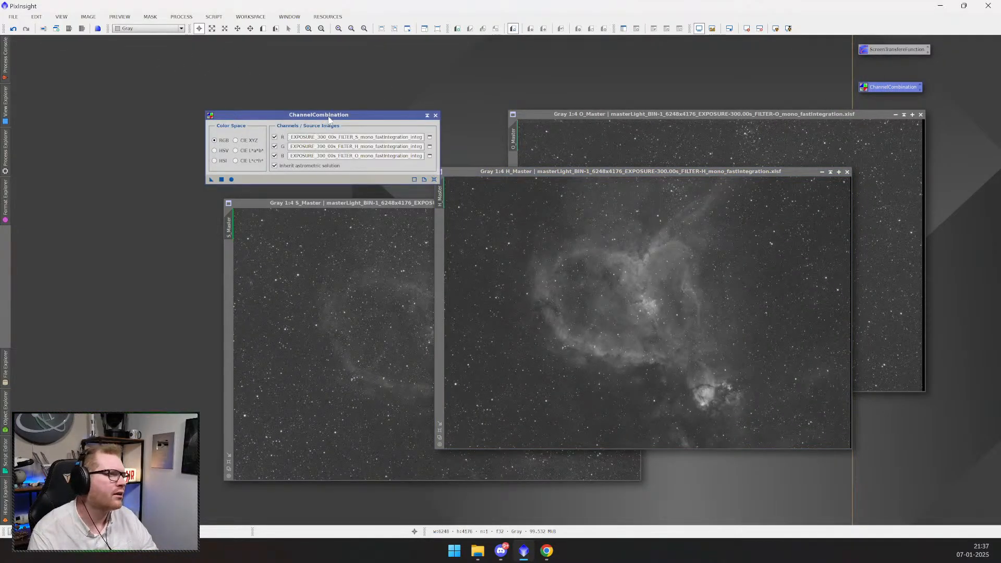
pyautogui.moveTo(328, 118); pyautogui.dragTo(434, 179)
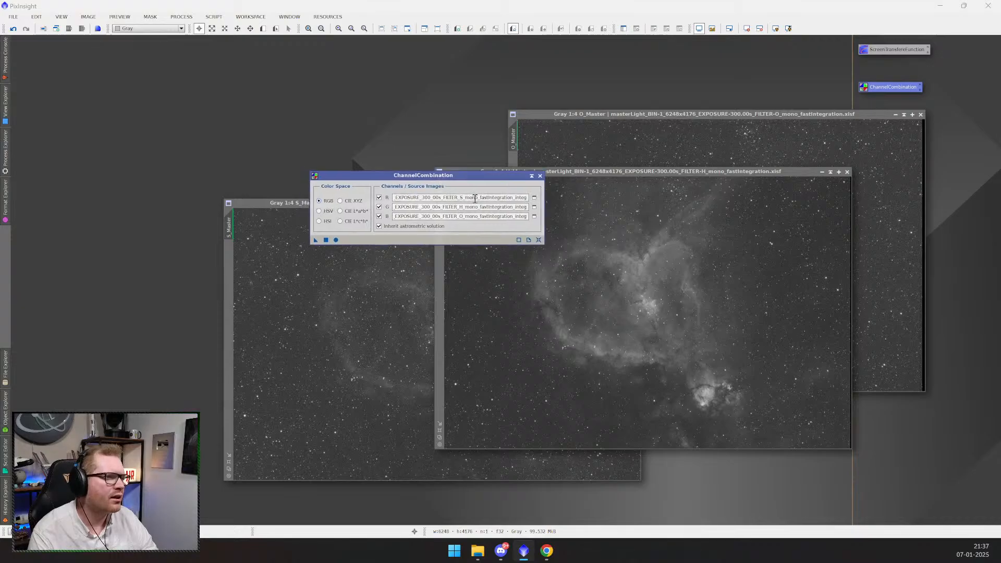
pyautogui.click(534, 197)
pyautogui.click(517, 282)
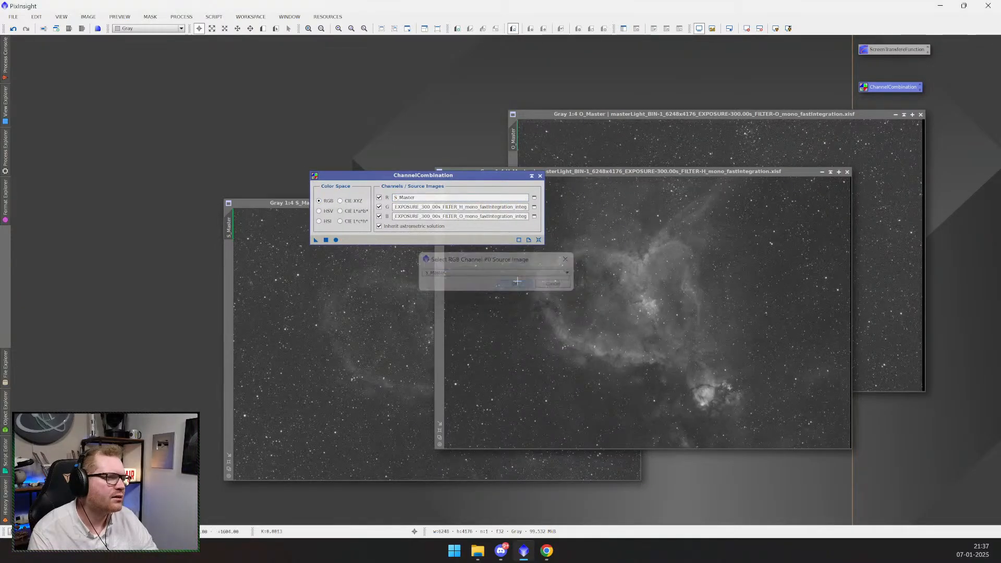
# - Set the ChannelCombination green source image to H_Master and the blue source image to O_Master
pyautogui.click(534, 206)
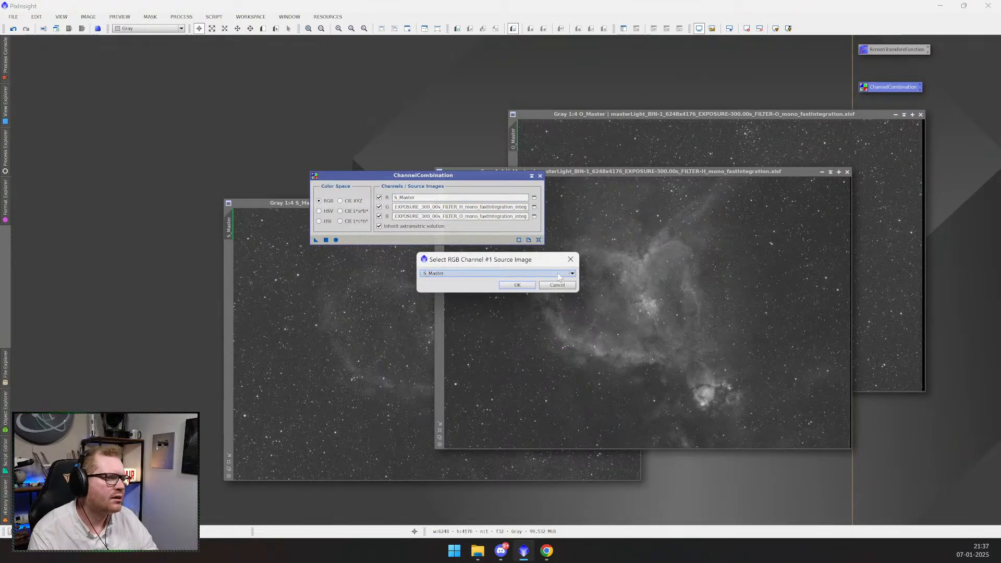
pyautogui.click(559, 276)
pyautogui.click(516, 280)
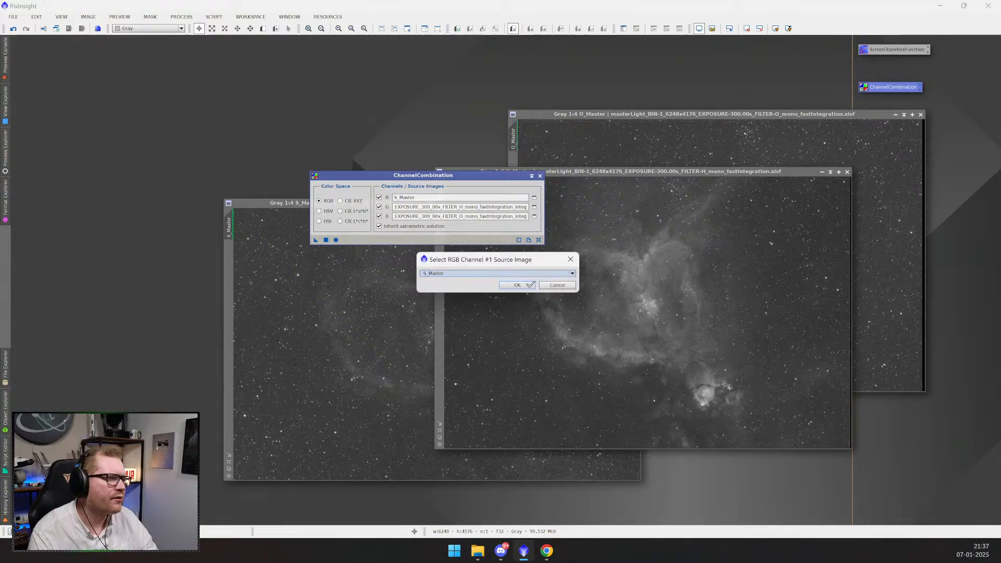
pyautogui.click(517, 285)
pyautogui.click(535, 216)
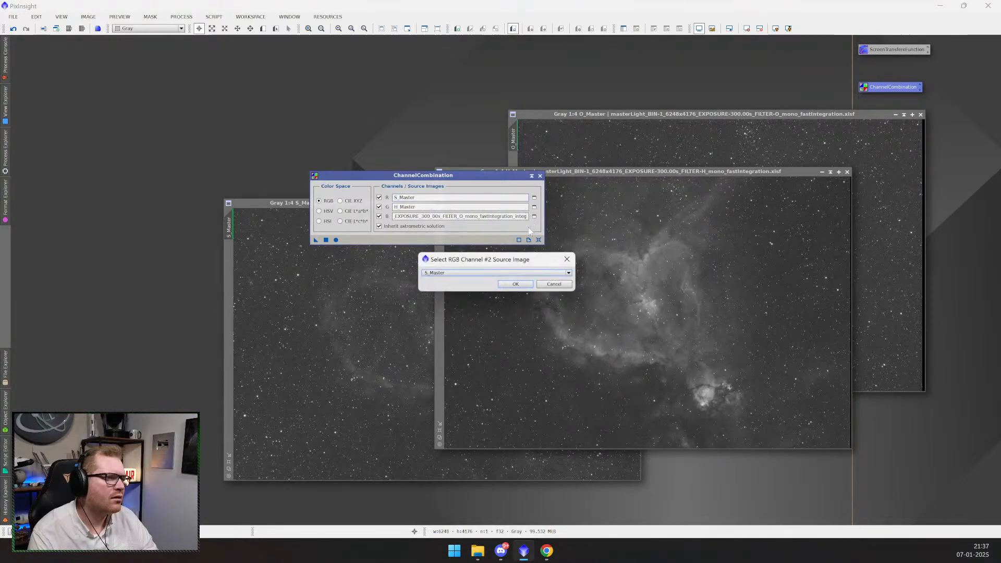
pyautogui.click(530, 274)
pyautogui.click(500, 294)
pyautogui.click(517, 285)
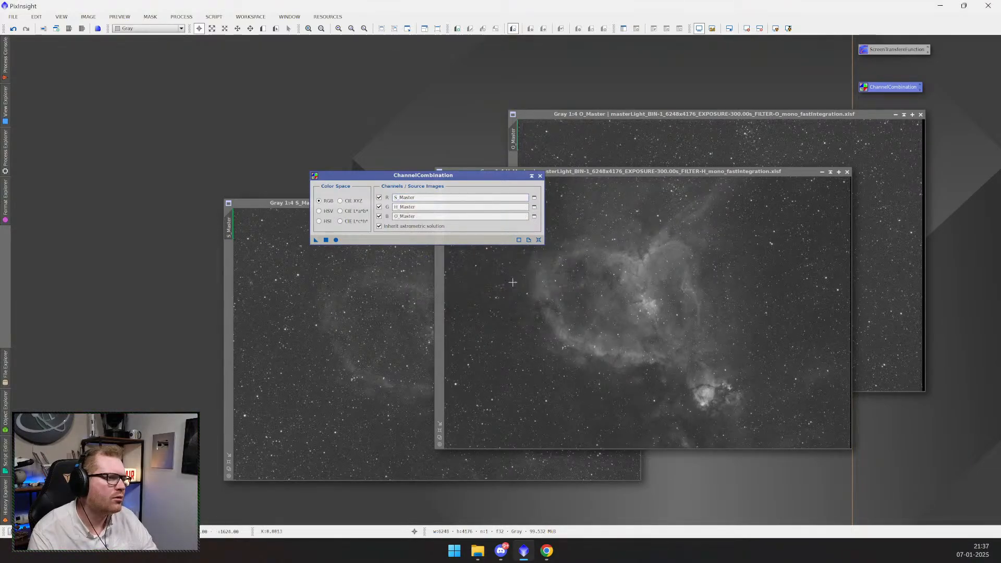
# - Run ChannelCombination globally to create a new RGB image, preview it with a screen auto stretch, and close the process window
pyautogui.click(336, 241)
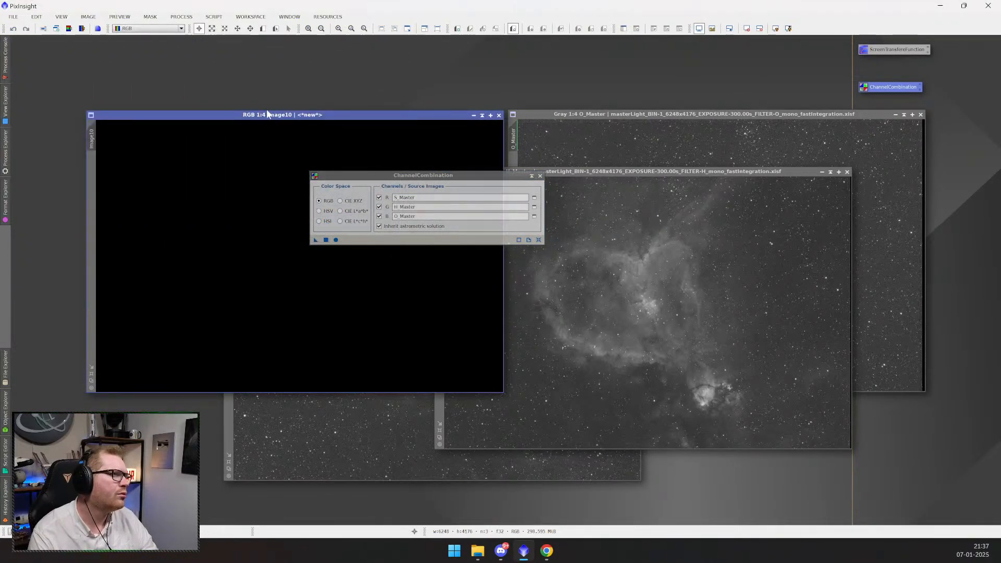
pyautogui.moveTo(313, 119); pyautogui.dragTo(358, 74)
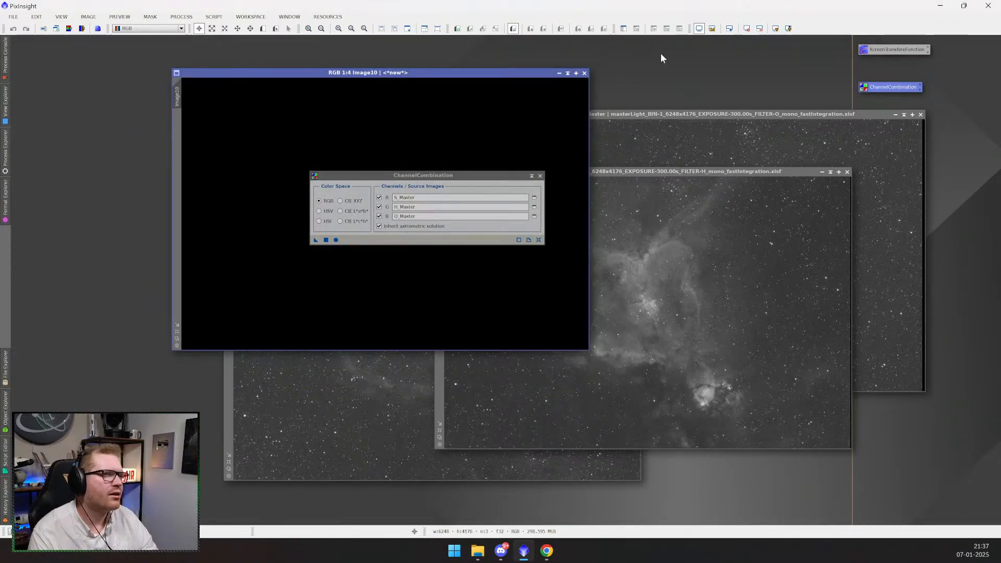
pyautogui.click(775, 29)
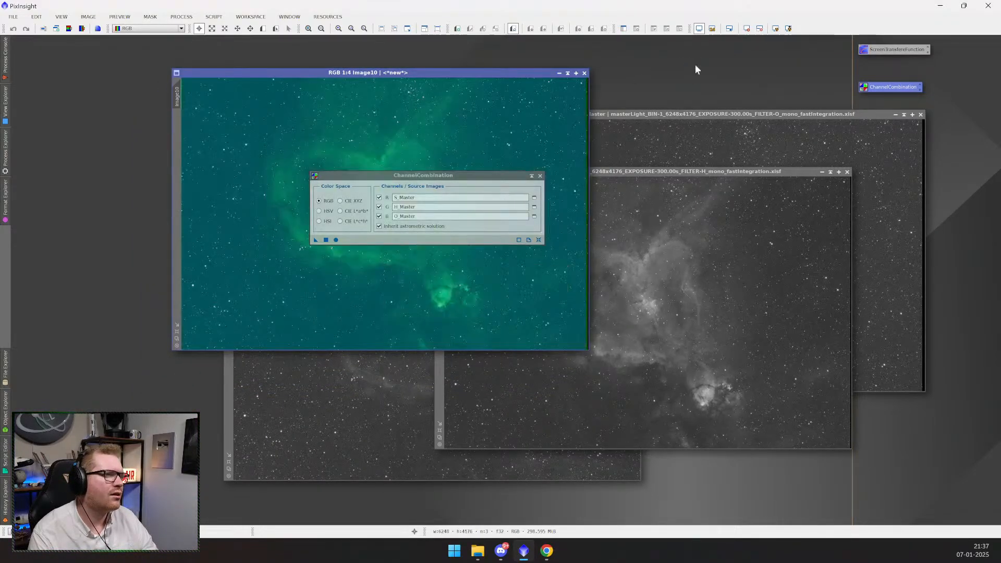
pyautogui.moveTo(443, 179); pyautogui.dragTo(645, 187)
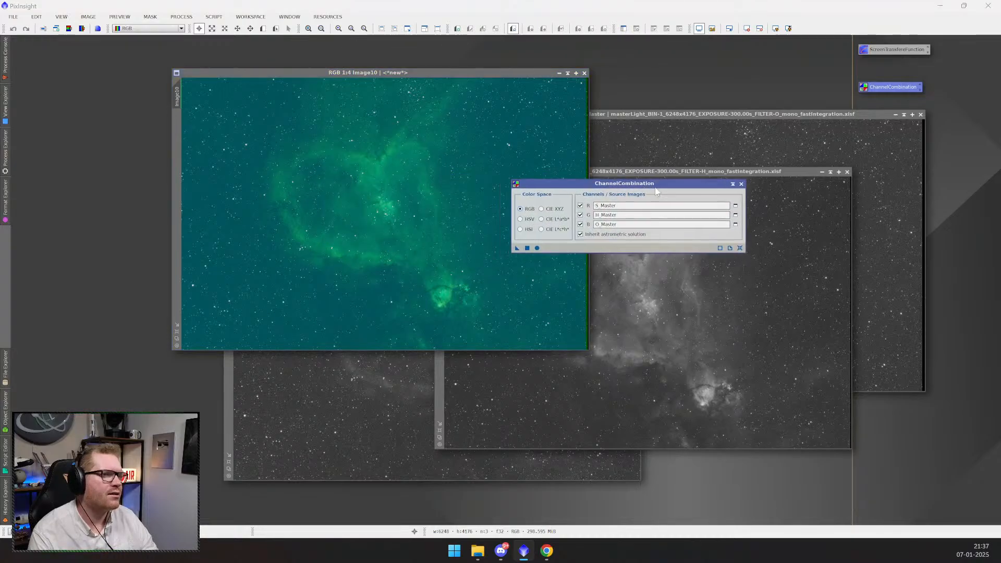
pyautogui.click(741, 185)
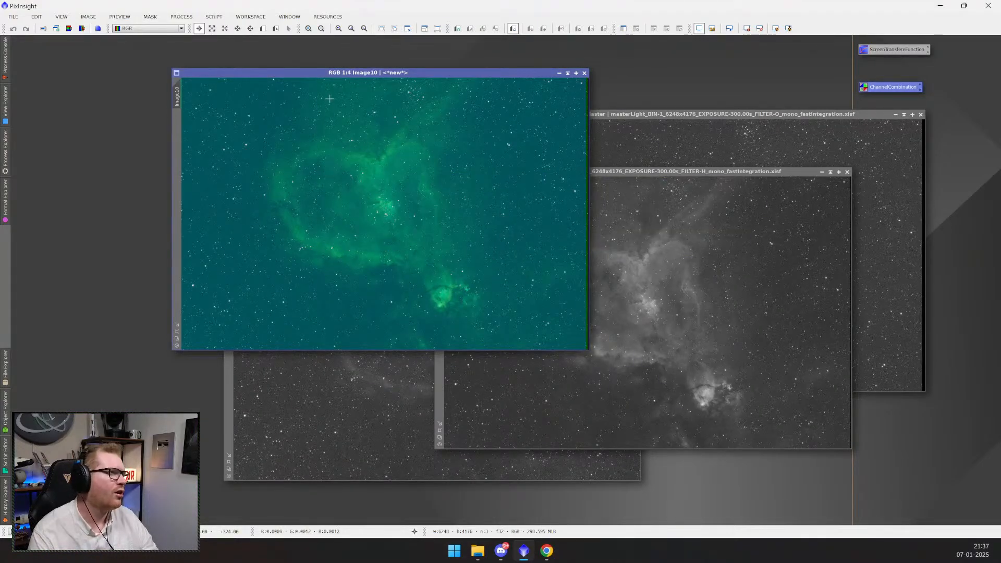
pyautogui.moveTo(348, 73); pyautogui.dragTo(485, 136)
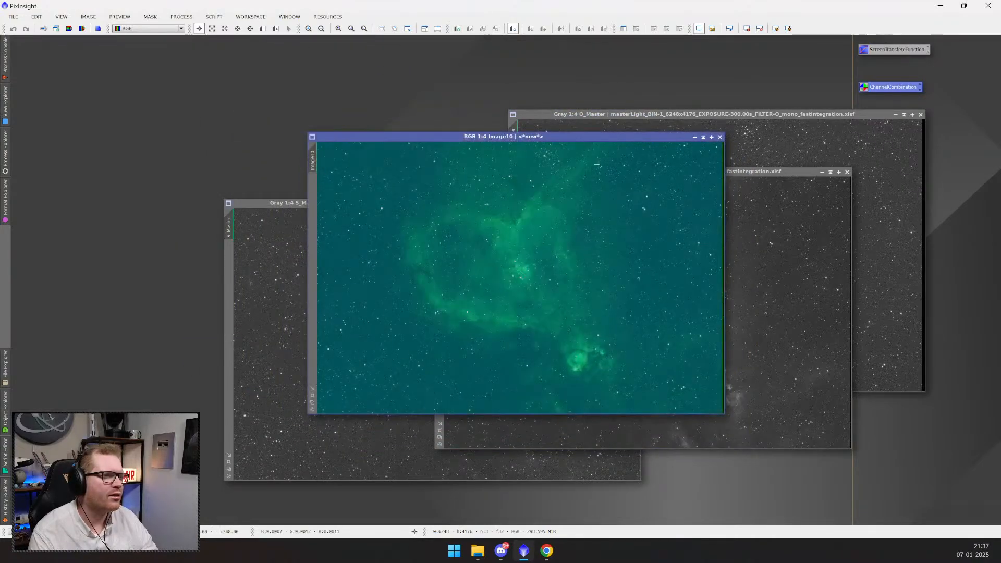
# - Iconize the H_Master, O_Master and S_Master images and stack them in the order S, H, O in an empty area of the workspace
pyautogui.click(823, 172)
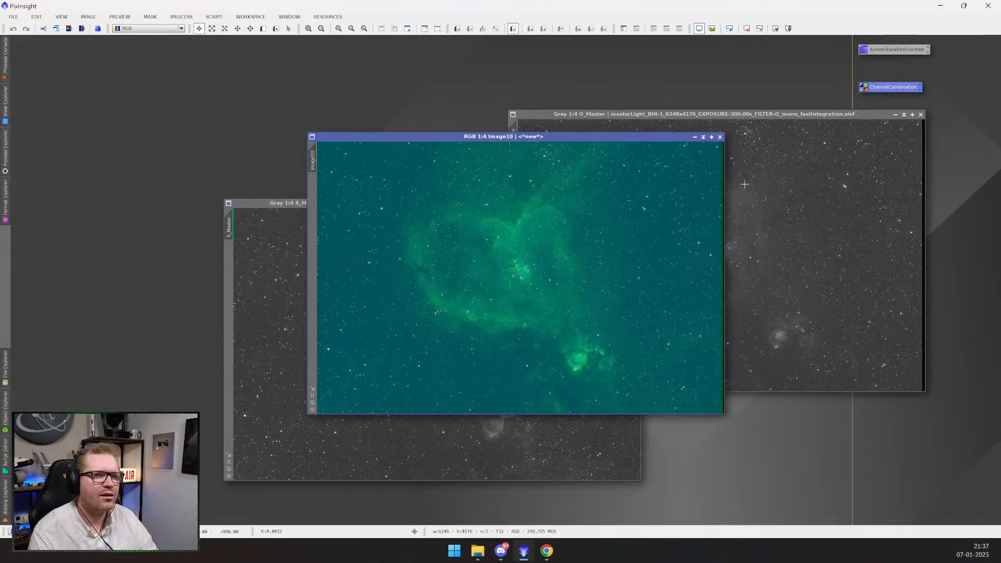
pyautogui.moveTo(641, 138); pyautogui.dragTo(461, 212)
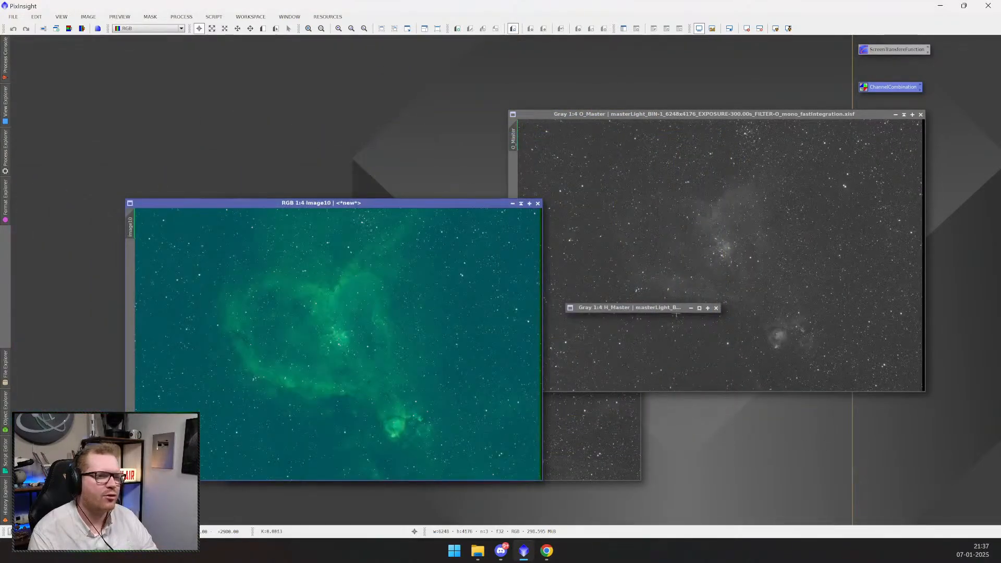
pyautogui.moveTo(673, 309); pyautogui.dragTo(174, 71)
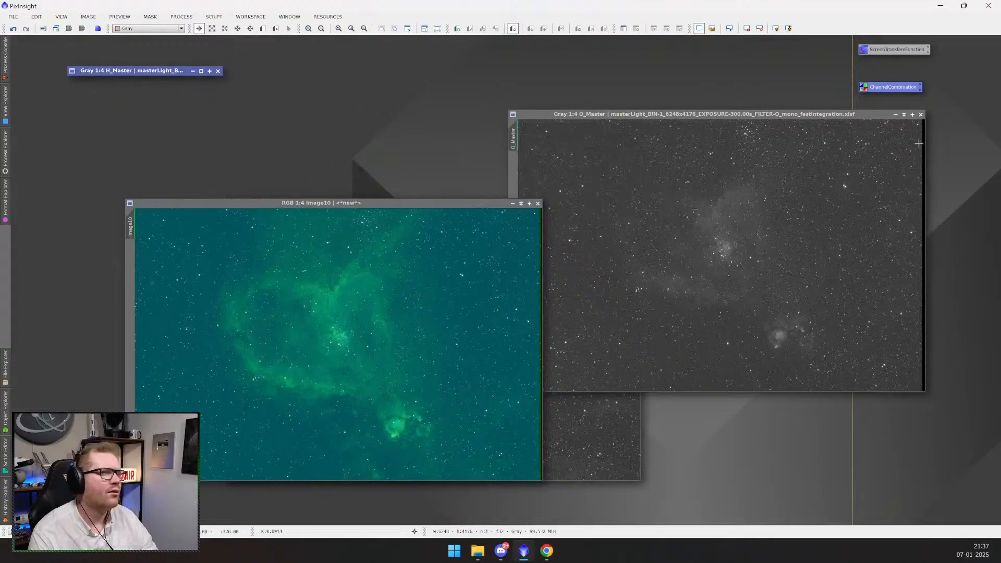
pyautogui.click(896, 114)
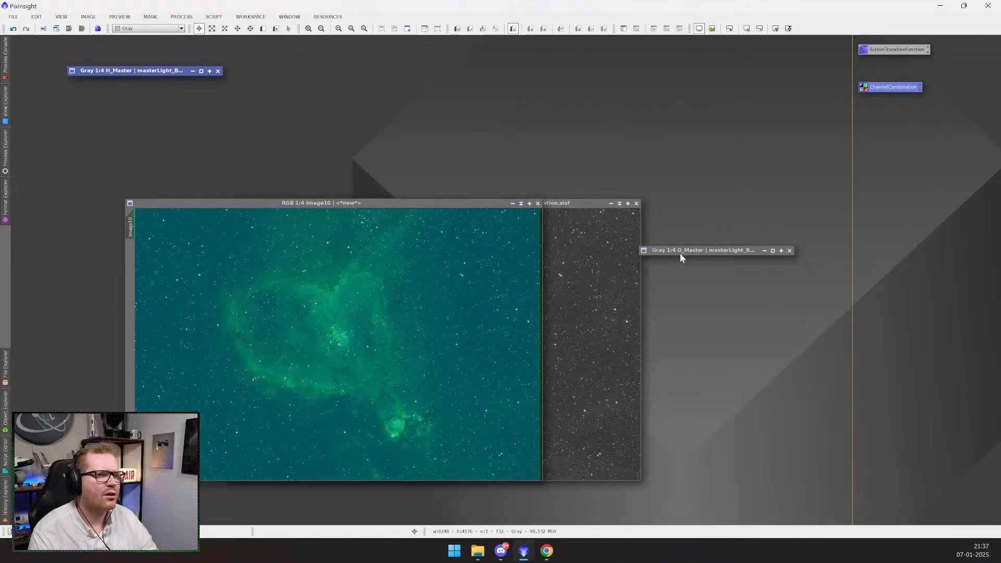
pyautogui.moveTo(680, 254); pyautogui.dragTo(106, 86)
pyautogui.click(611, 203)
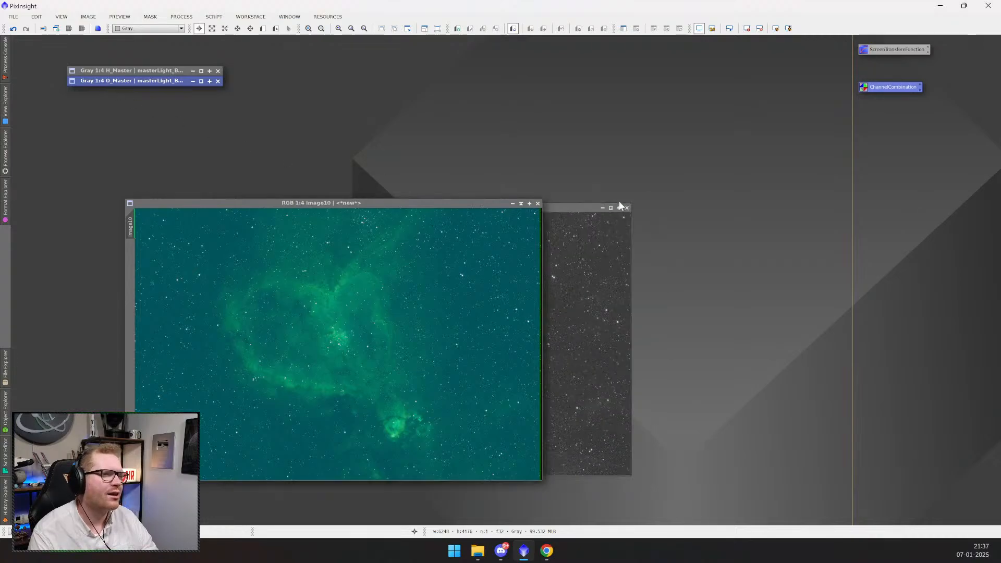
pyautogui.moveTo(470, 203); pyautogui.dragTo(846, 175)
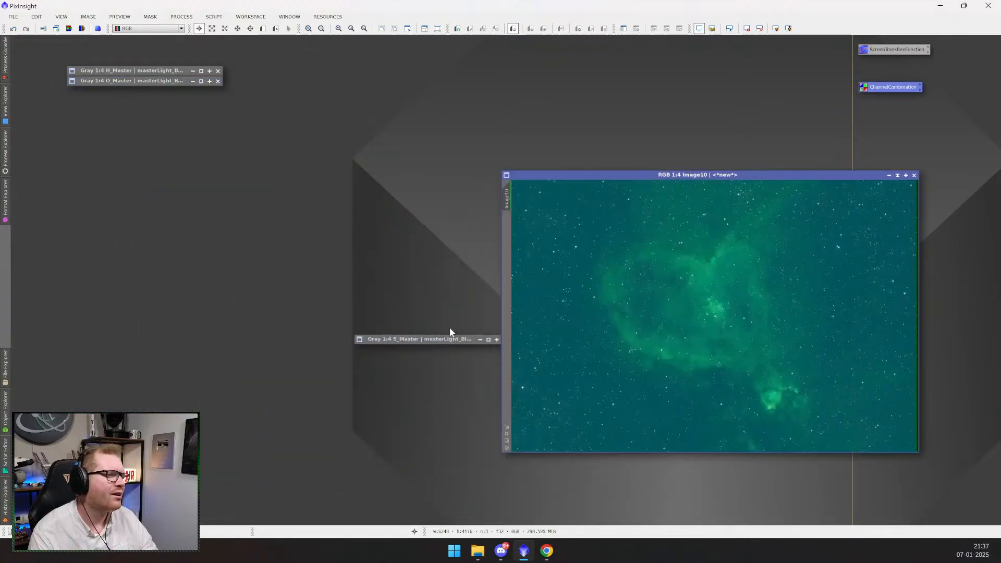
pyautogui.moveTo(440, 339); pyautogui.dragTo(151, 61)
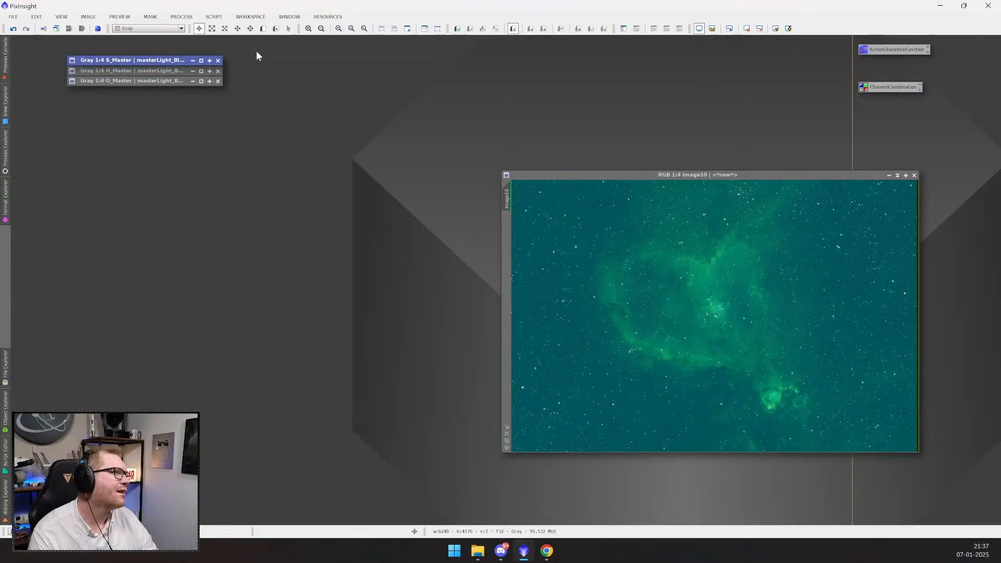
# - Move the three iconized master images closer to the workspace corner, keeping them stacked as S, H, O
pyautogui.moveTo(254, 46); pyautogui.dragTo(129, 127)
pyautogui.click(553, 176)
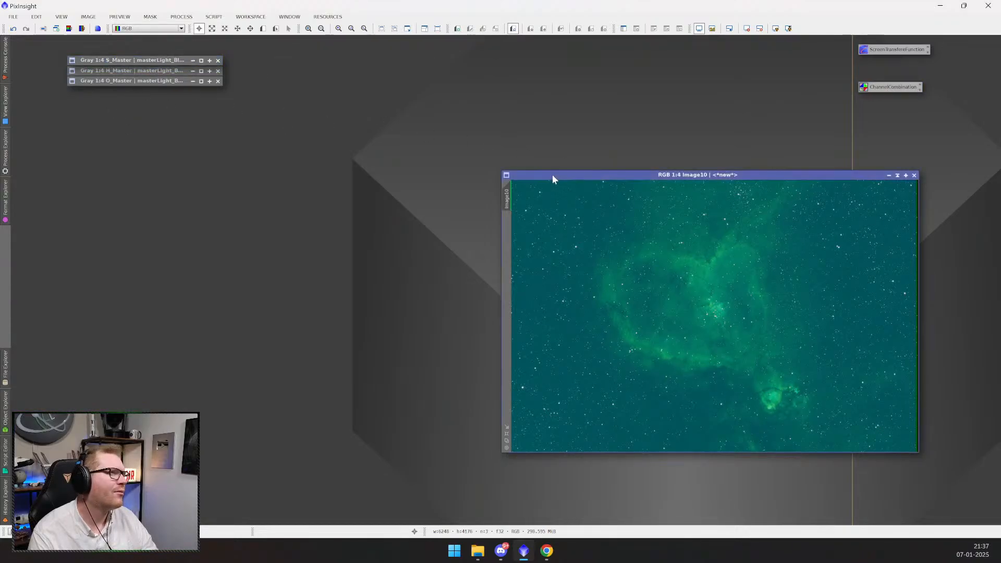
pyautogui.click(180, 79)
pyautogui.moveTo(172, 86)
pyautogui.mouseDown()
pyautogui.moveTo(177, 98)
pyautogui.moveTo(177, 85)
pyautogui.mouseUp()
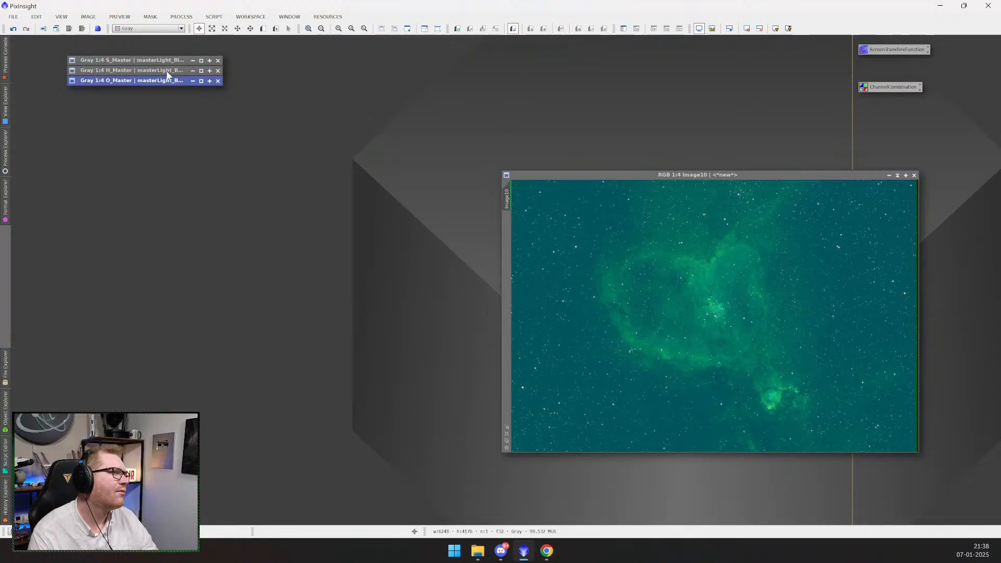
pyautogui.click(172, 60)
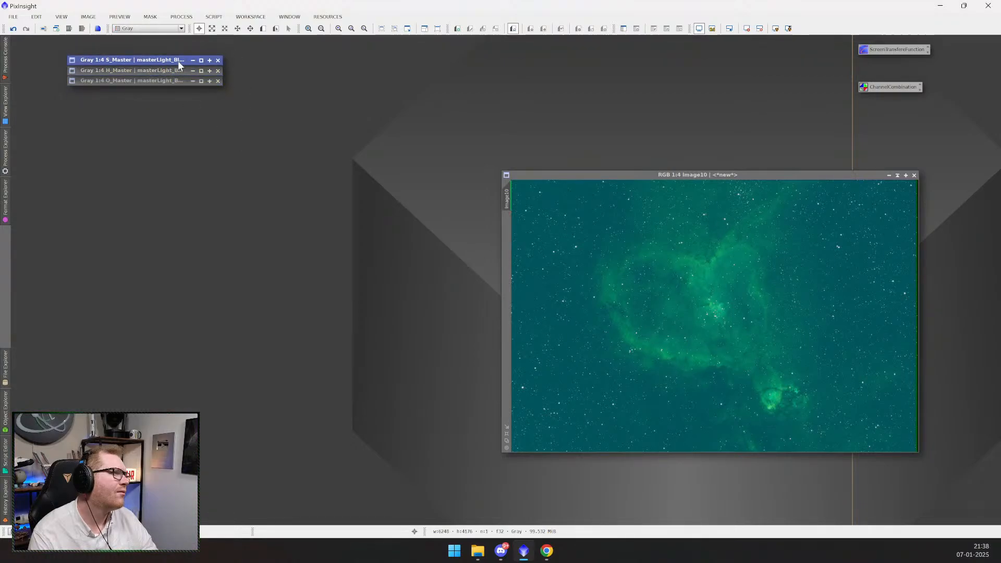
pyautogui.moveTo(148, 64); pyautogui.dragTo(70, 75)
pyautogui.click(114, 80)
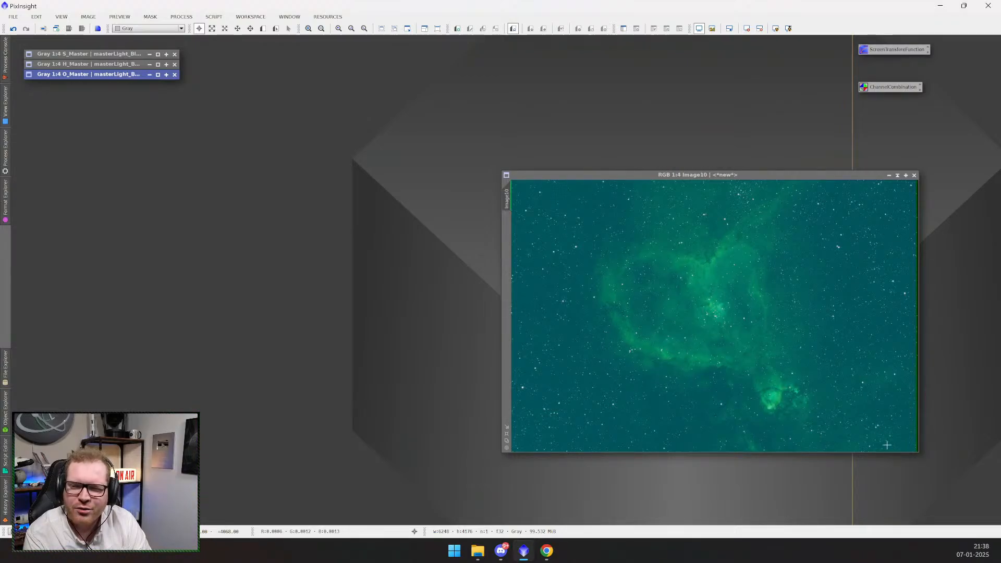
# - Preview the RGB image with an unlinked auto stretch, compare it with the boosted stretch, and return to the normal auto stretch
pyautogui.moveTo(811, 175); pyautogui.dragTo(648, 147)
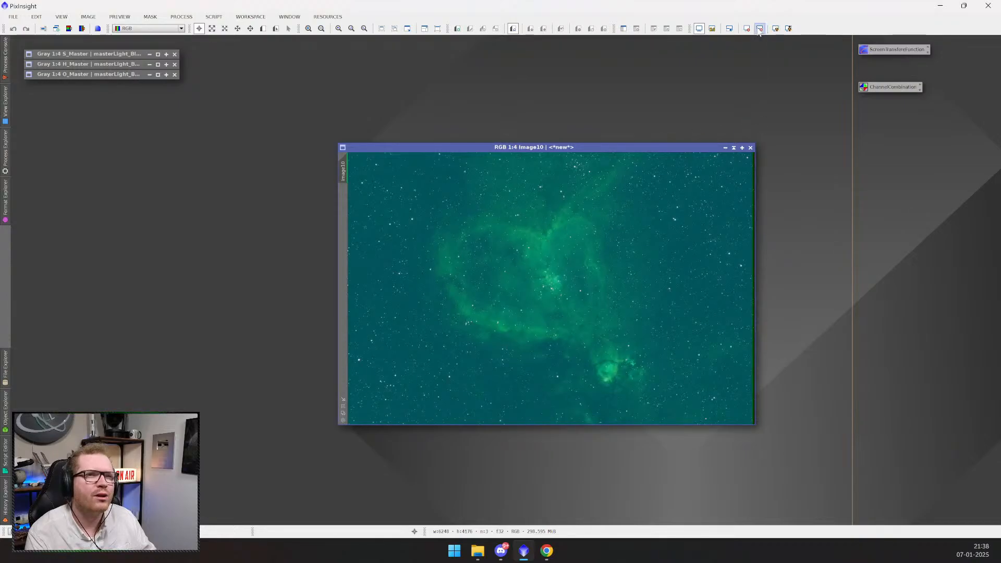
pyautogui.click(775, 28)
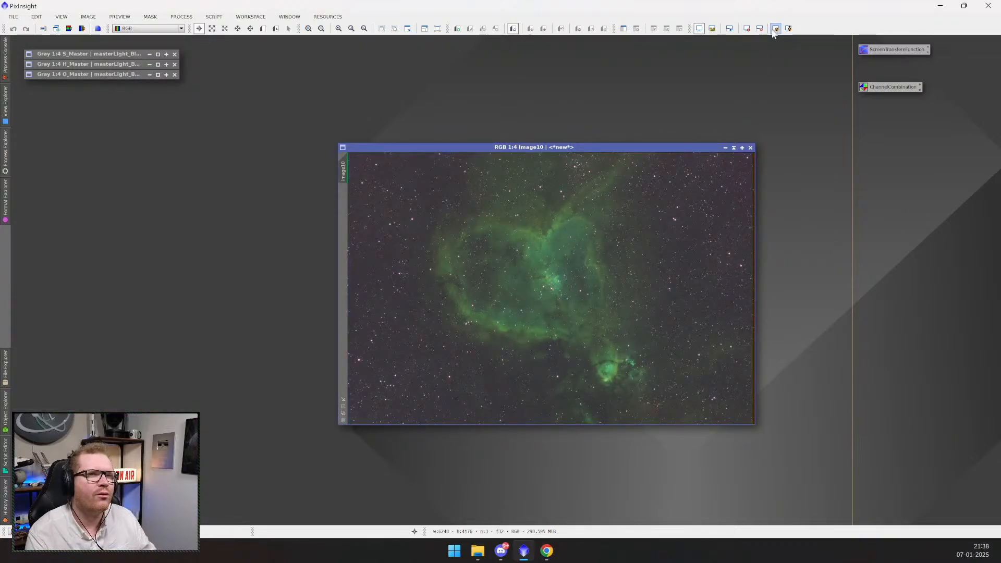
pyautogui.click(789, 28)
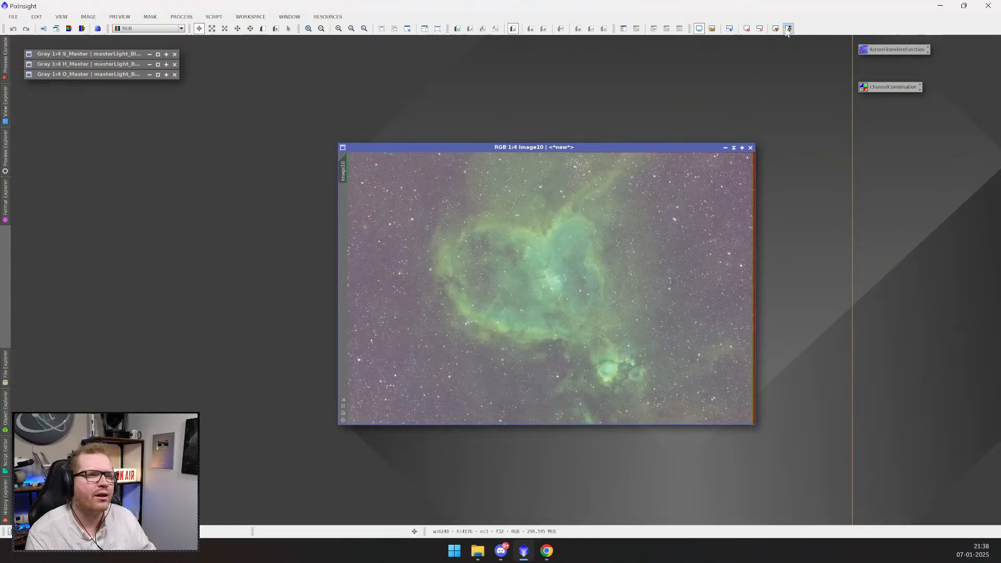
pyautogui.click(776, 28)
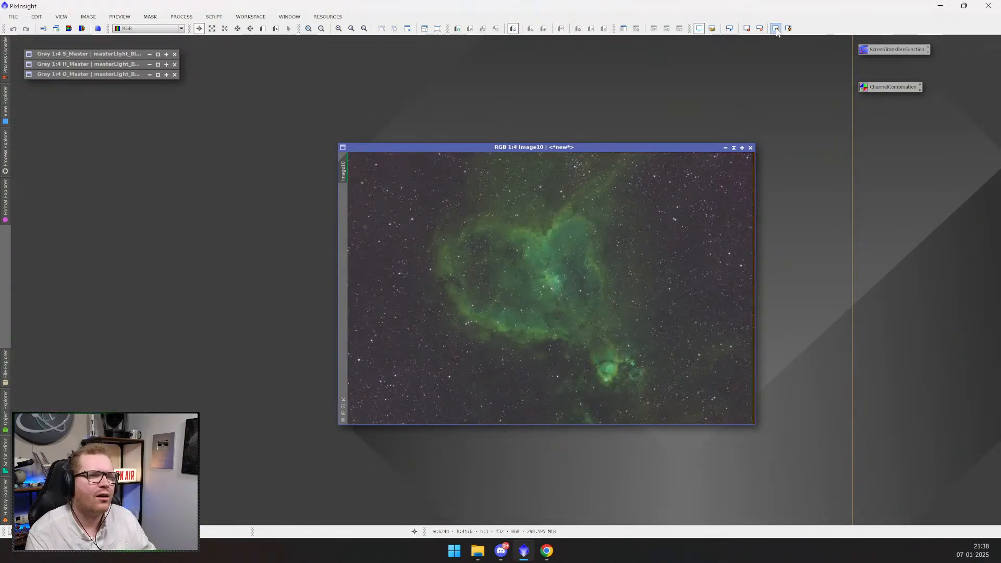
# - Zoom the combined RGB image out to 1:5 and place its window near the middle of the workspace
pyautogui.moveTo(639, 148); pyautogui.dragTo(673, 154)
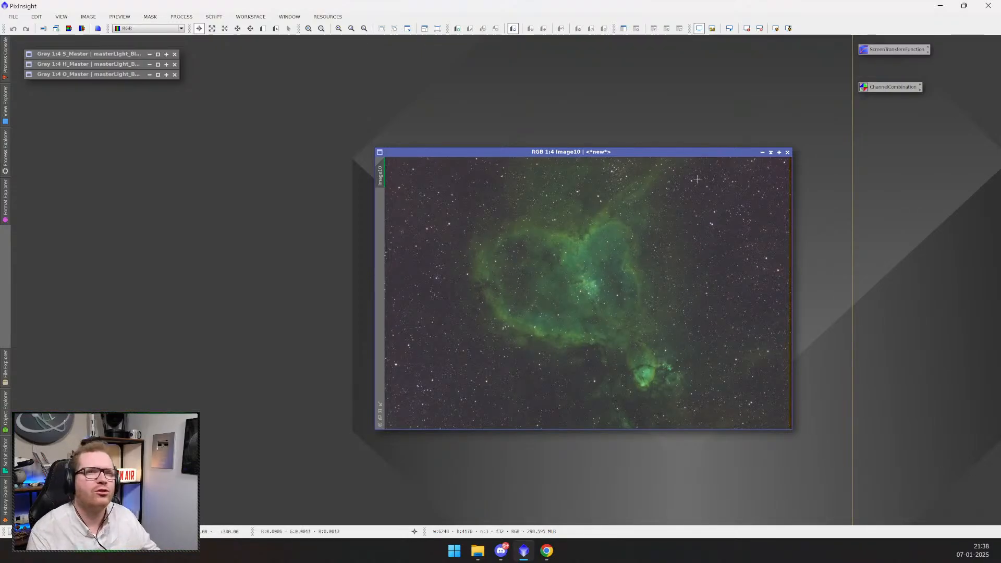
pyautogui.moveTo(699, 153); pyautogui.dragTo(727, 147)
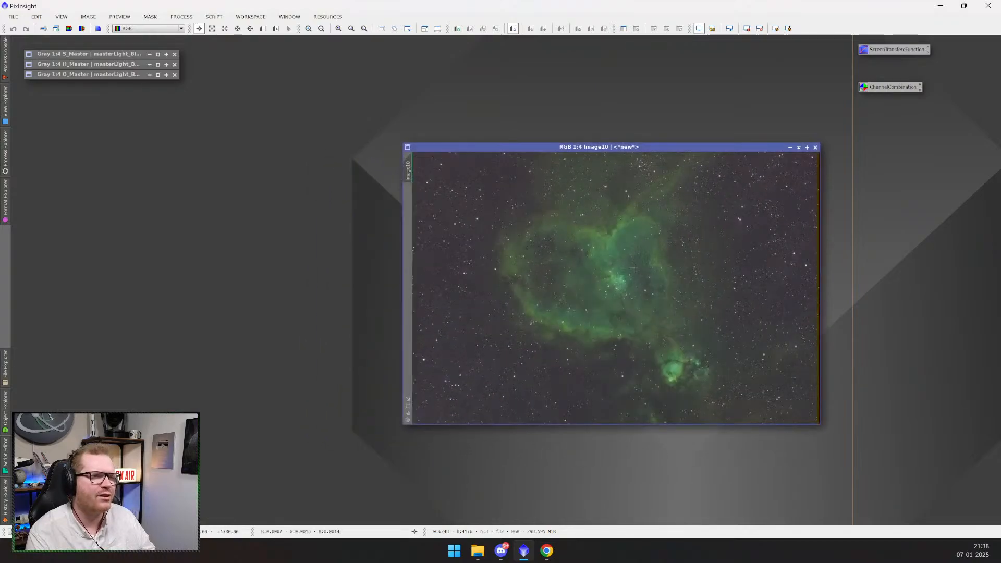
pyautogui.moveTo(634, 147); pyautogui.dragTo(565, 158)
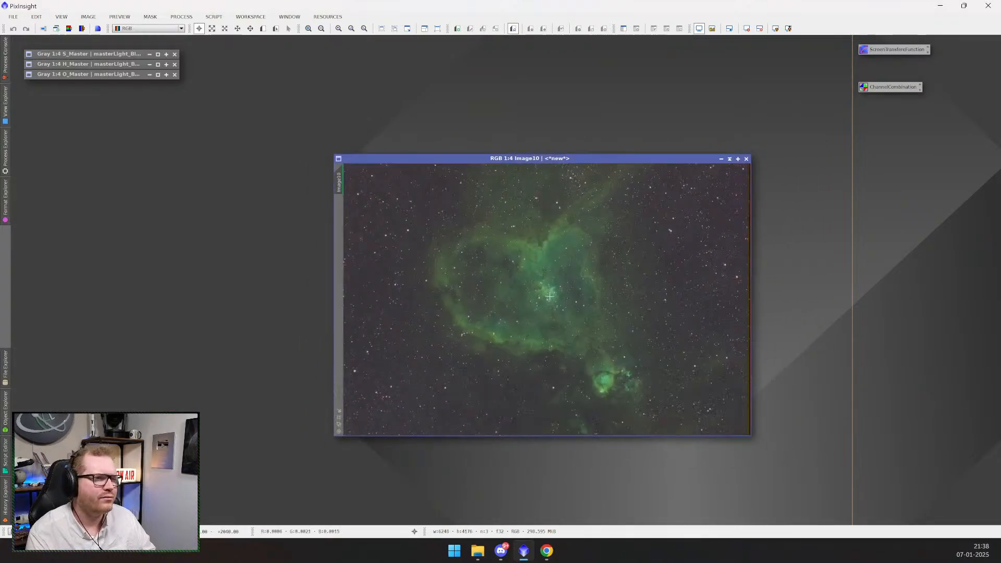
pyautogui.scroll(-1, 550, 299)
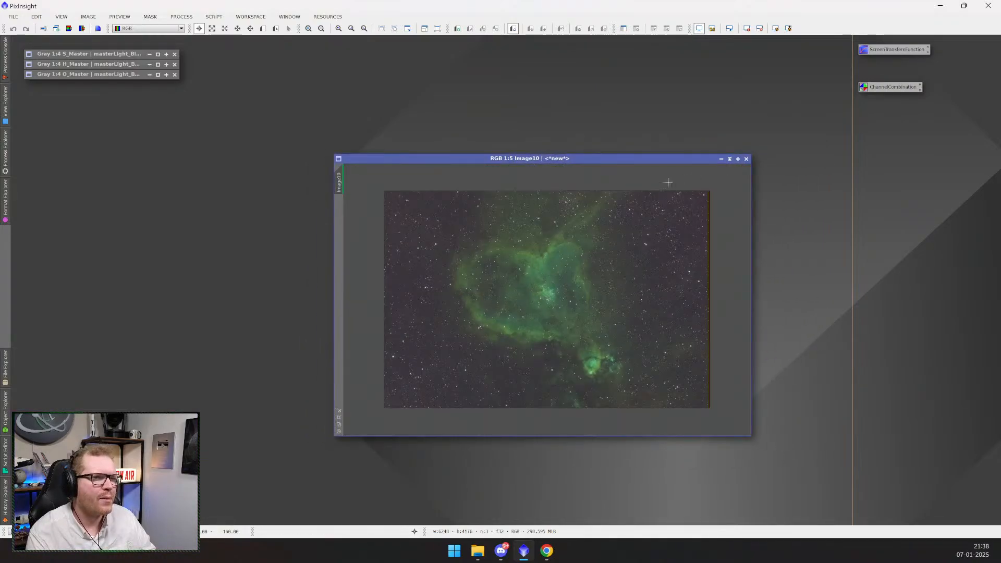
pyautogui.moveTo(475, 157); pyautogui.dragTo(390, 123)
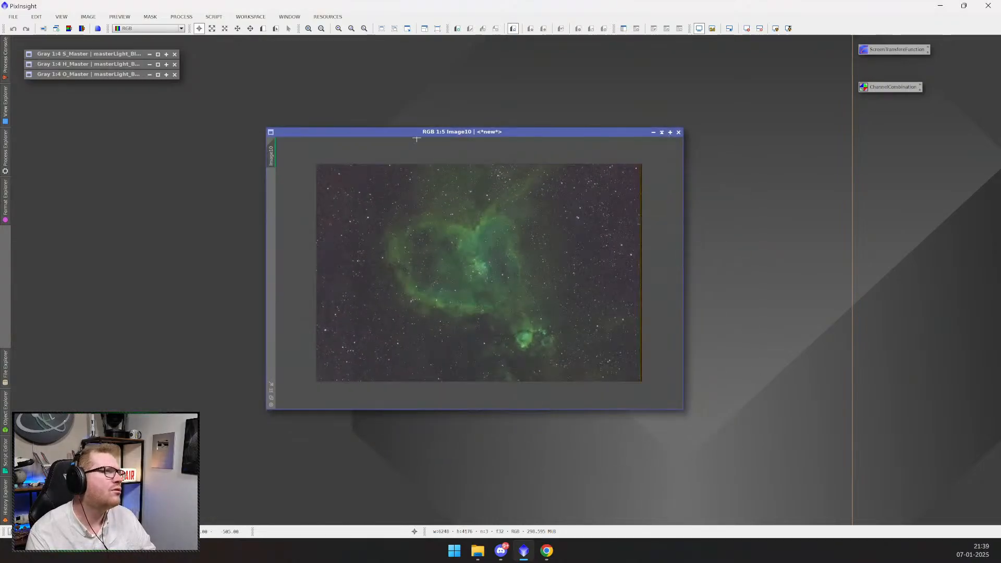
# - Open the DynamicCrop process beside the combined RGB image and store an instance of it as a process icon on the workspace
pyautogui.click(181, 17)
pyautogui.moveTo(194, 30)
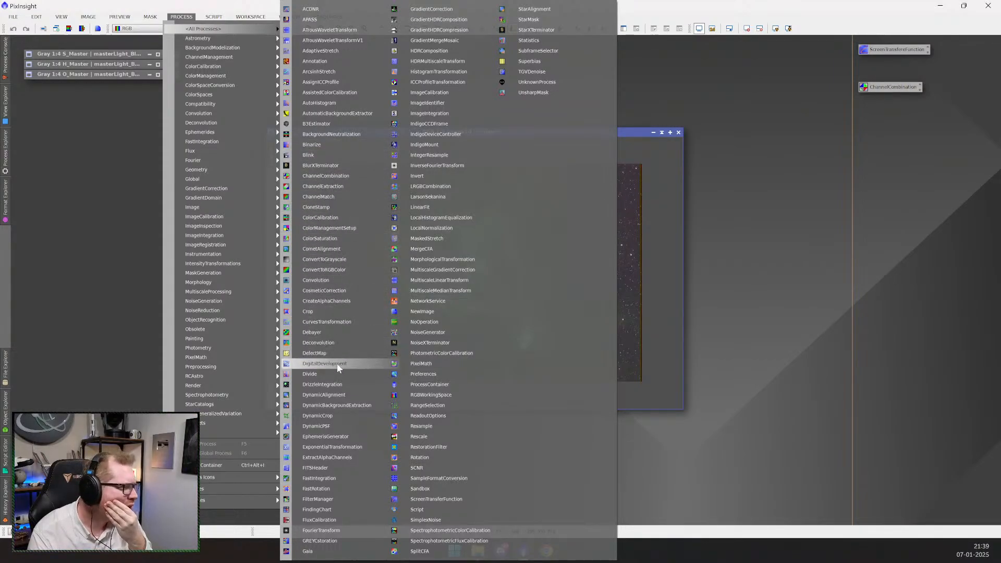
pyautogui.click(324, 418)
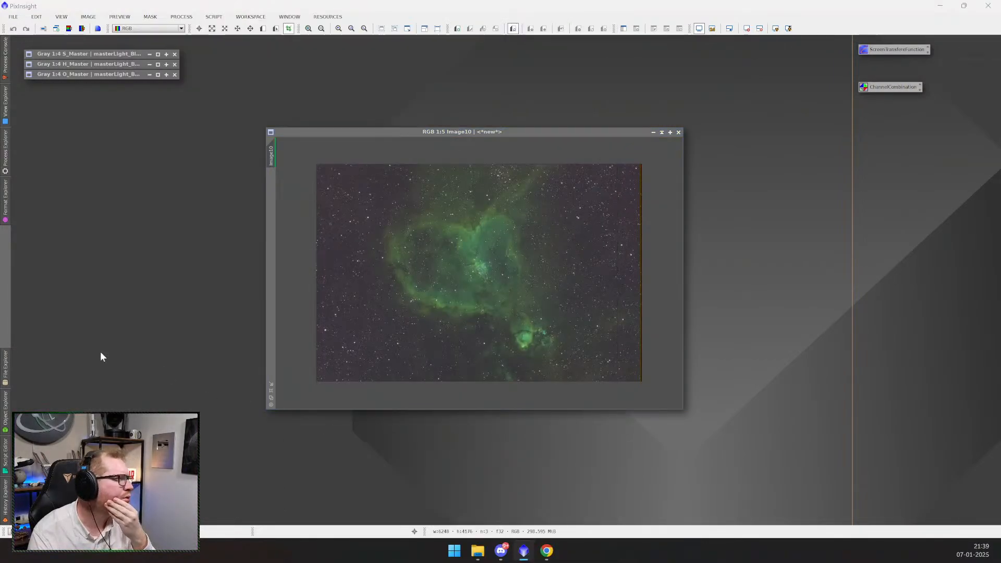
pyautogui.moveTo(800, 203); pyautogui.dragTo(761, 192)
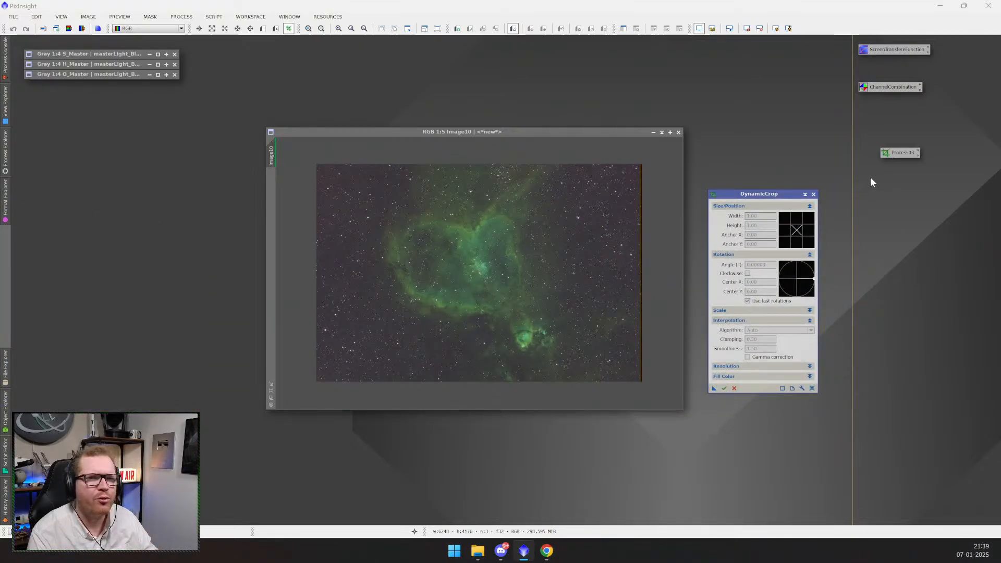
# - Set the identifier of the new crop process icon to DynamicCrop
pyautogui.rightClick(896, 152)
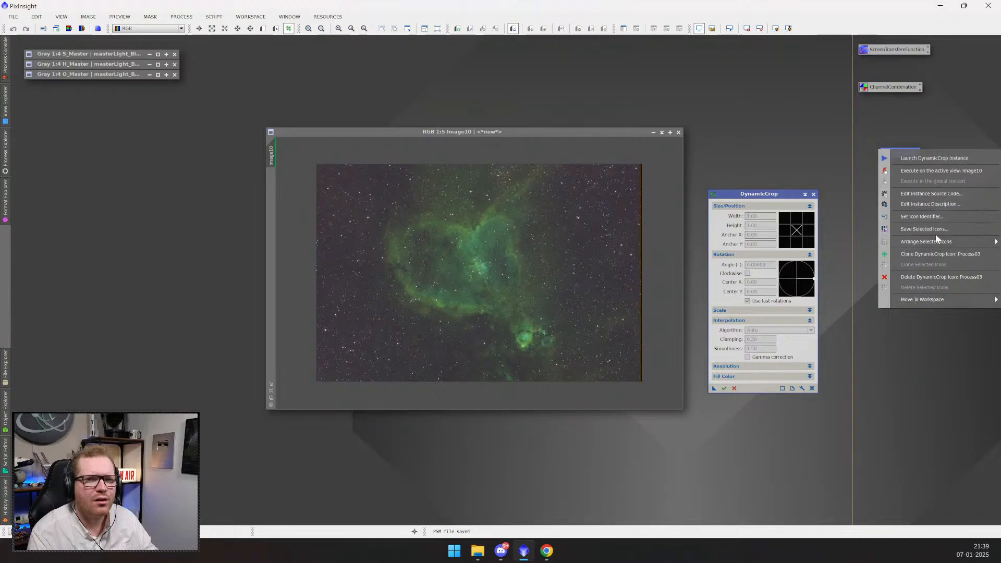
pyautogui.click(932, 219)
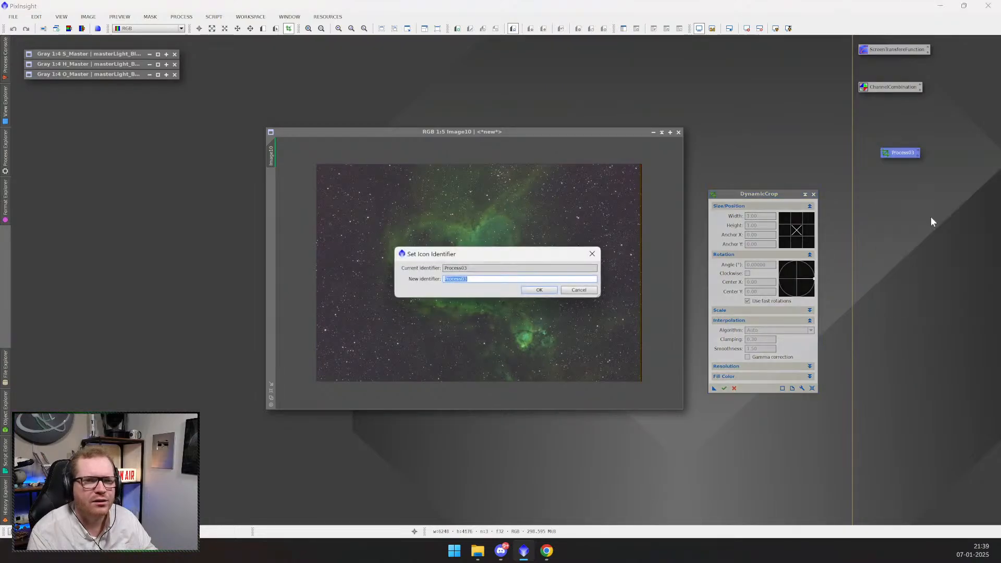
pyautogui.write('Dyna')
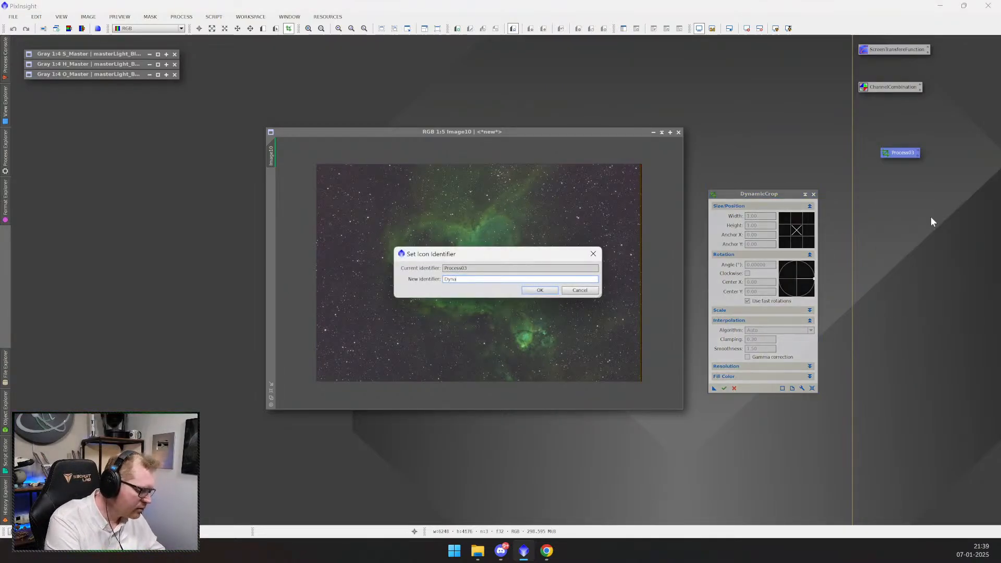
pyautogui.write('micCrop')
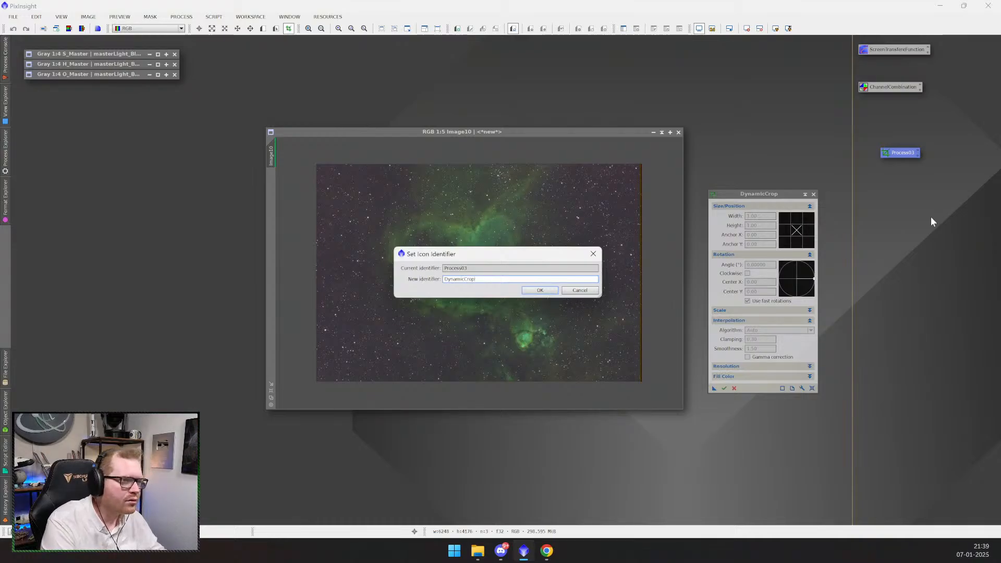
pyautogui.press('Return')
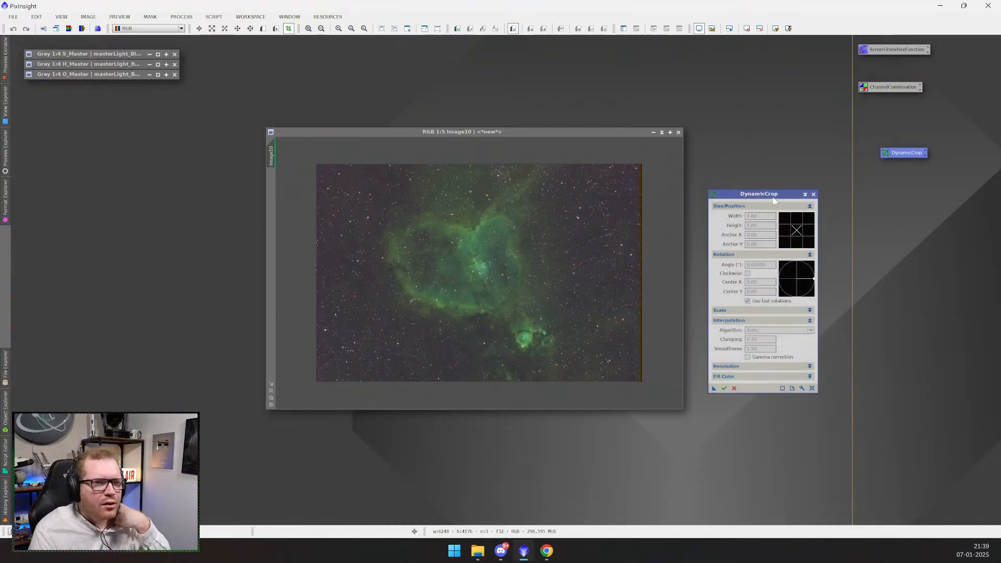
# - Draw a crop frame about 6080 by 4085 px on the combined RGB image, just inside its edges
pyautogui.moveTo(775, 196); pyautogui.dragTo(773, 181)
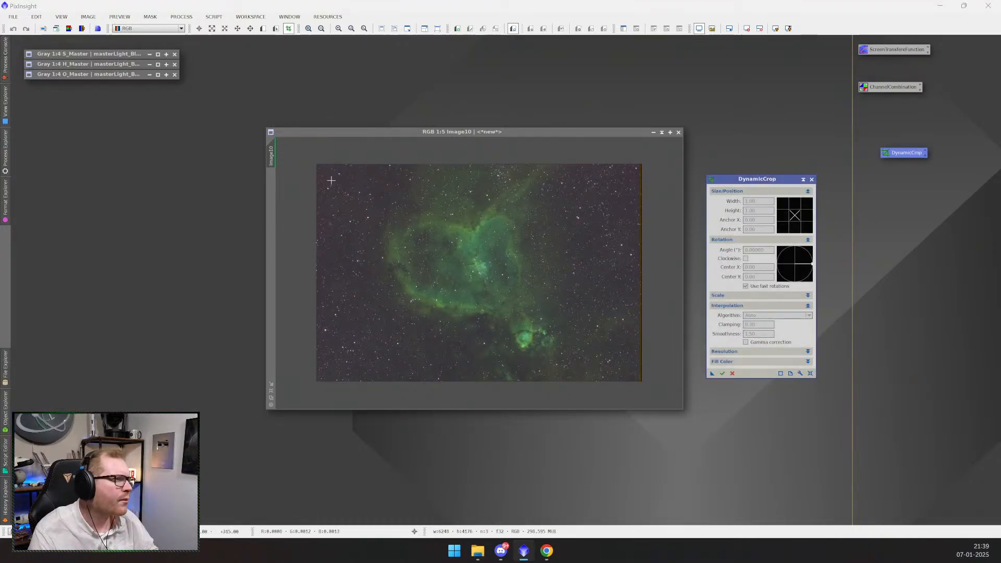
pyautogui.moveTo(322, 170); pyautogui.dragTo(640, 382)
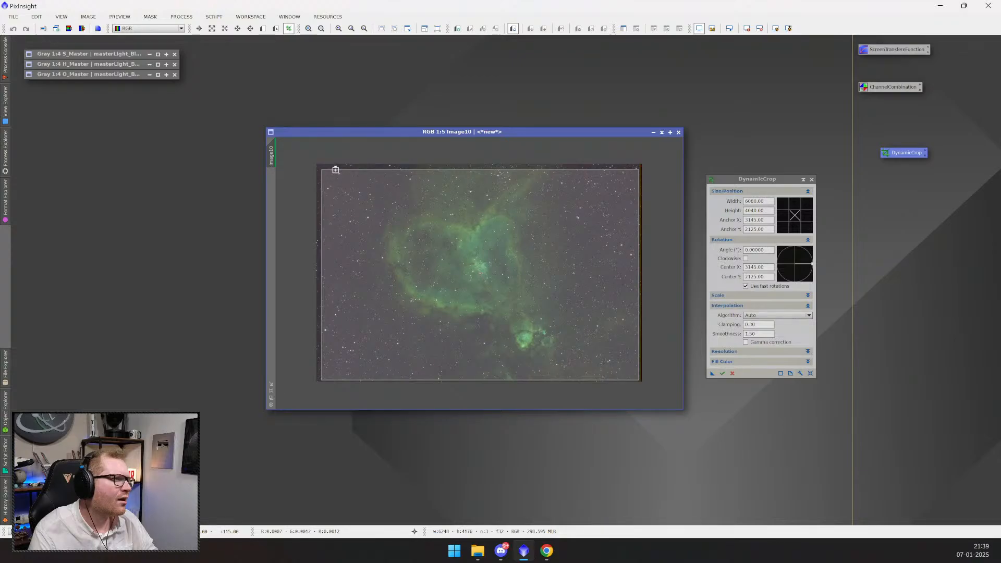
pyautogui.moveTo(336, 170); pyautogui.dragTo(336, 167)
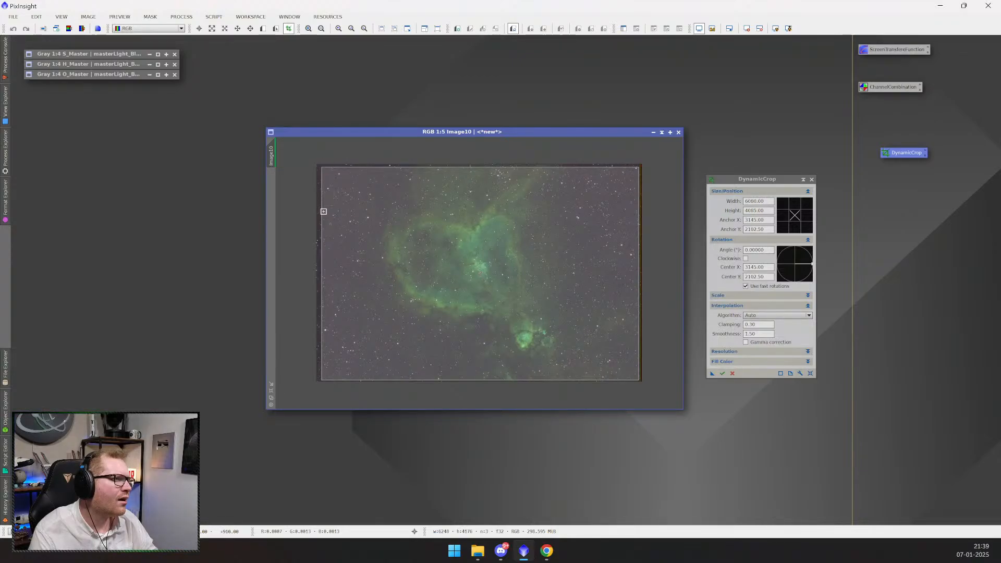
pyautogui.moveTo(322, 214); pyautogui.dragTo(348, 219)
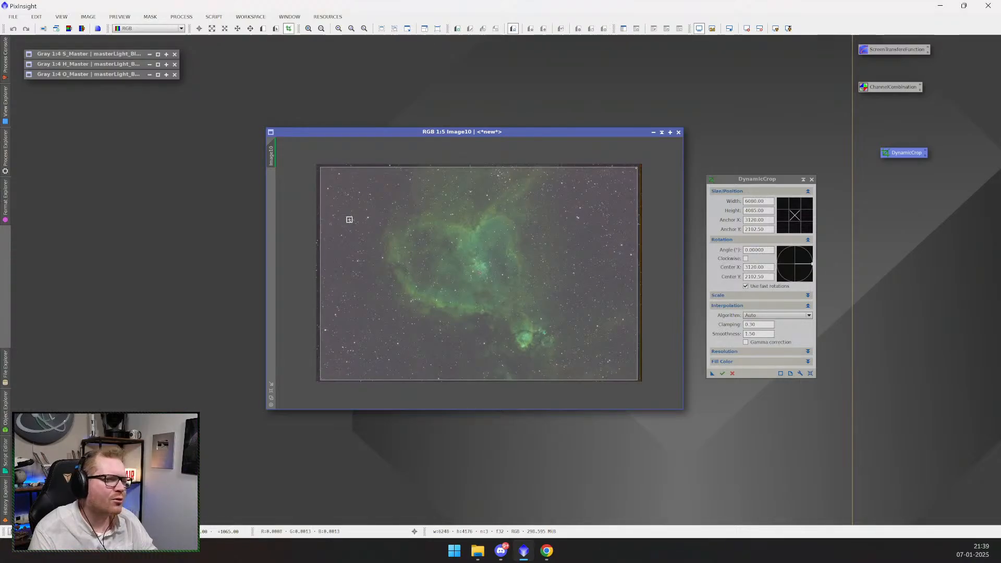
# - Shift the crop frame to about anchor 3130, 2092.5 and apply the crop, accepting deletion of the astrometric solution
pyautogui.moveTo(765, 182); pyautogui.dragTo(750, 170)
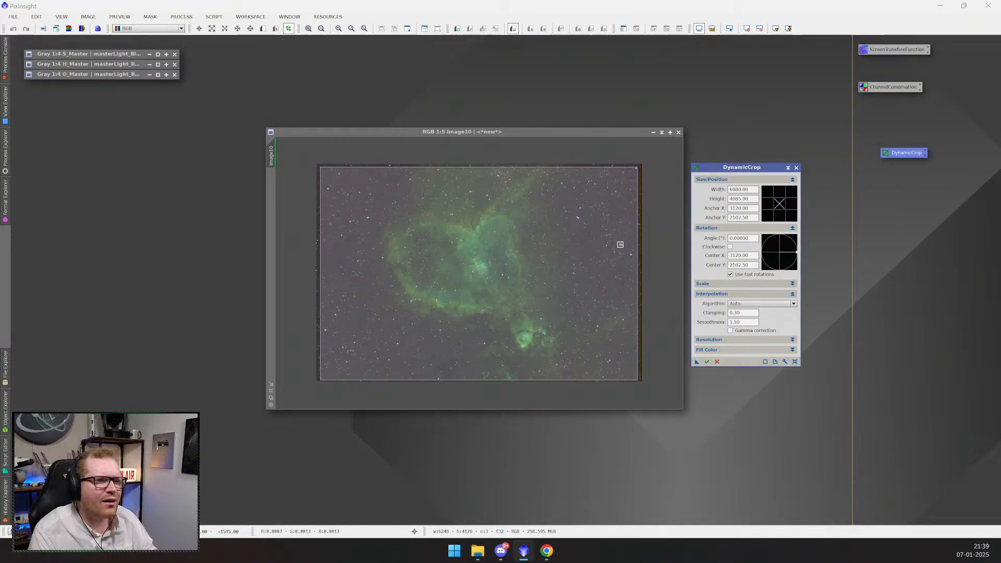
pyautogui.moveTo(602, 183); pyautogui.dragTo(600, 197)
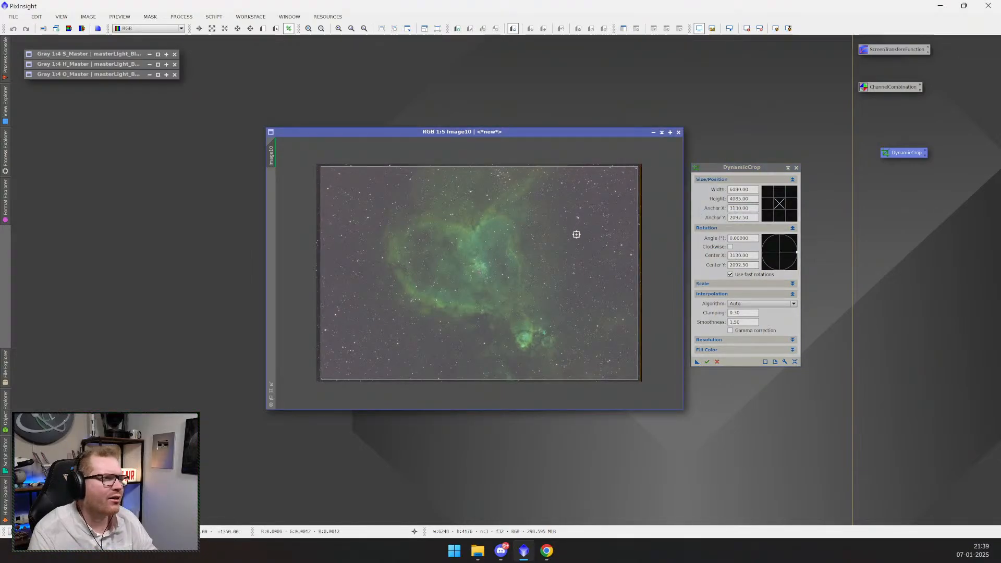
pyautogui.click(708, 362)
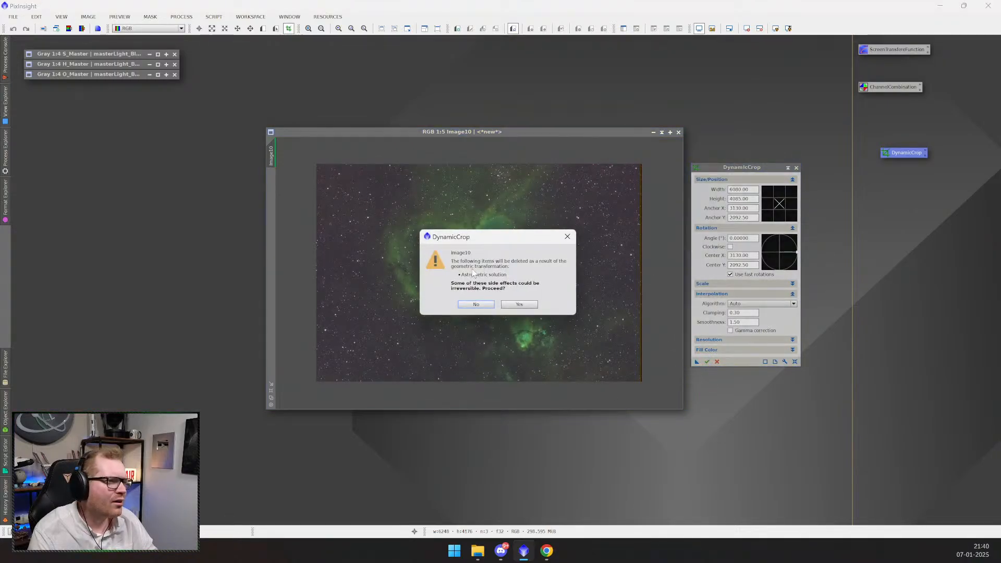
pyautogui.click(523, 304)
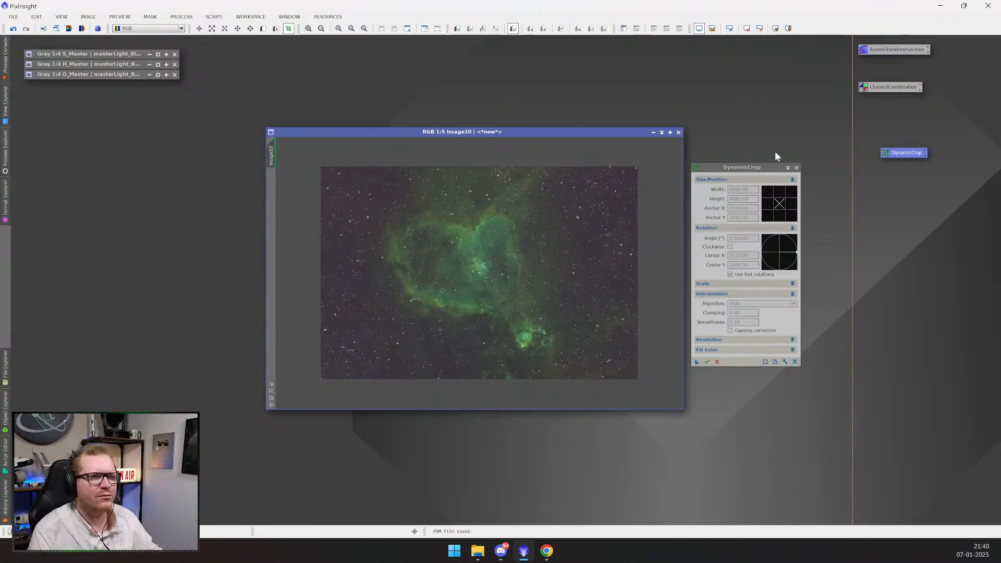
# - Close DynamicCrop and place its process icon directly below the ChannelCombination icon
pyautogui.click(796, 170)
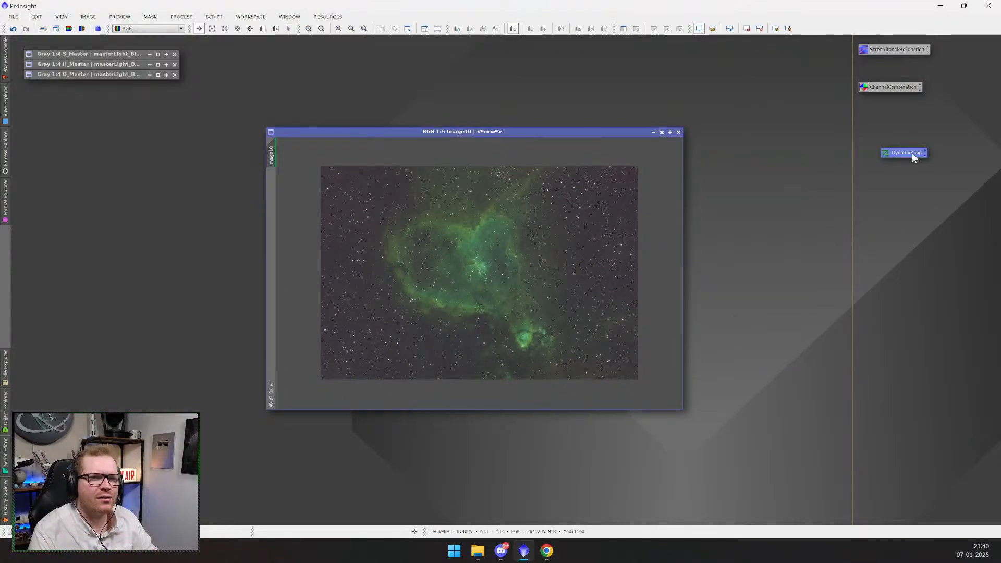
pyautogui.moveTo(910, 153); pyautogui.dragTo(890, 106)
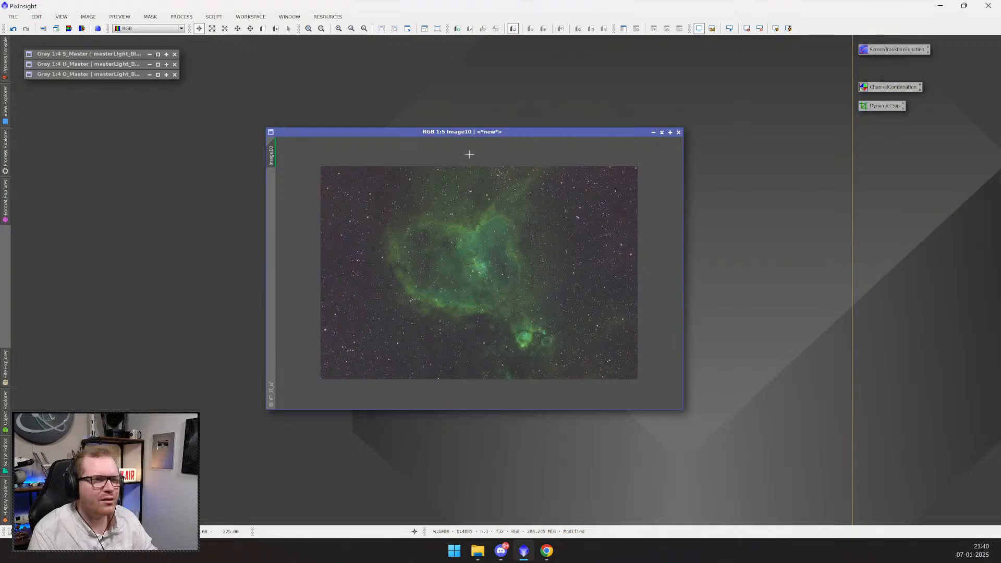
# - Enlarge the cropped image's window near the middle of the workspace, inspect the nebula and stars close up, and return to 1:4 zoom
pyautogui.moveTo(479, 131); pyautogui.dragTo(417, 85)
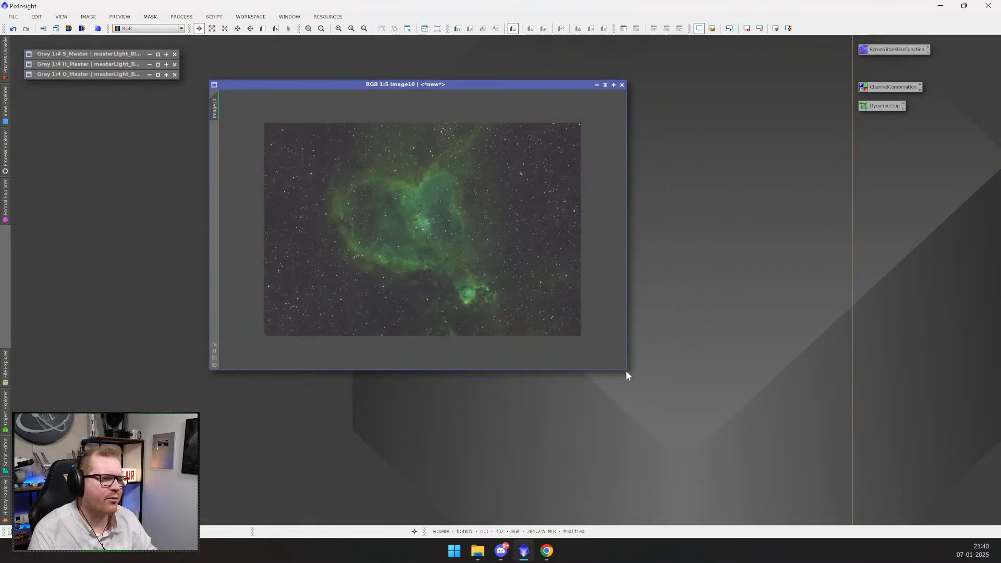
pyautogui.moveTo(626, 369); pyautogui.dragTo(771, 468)
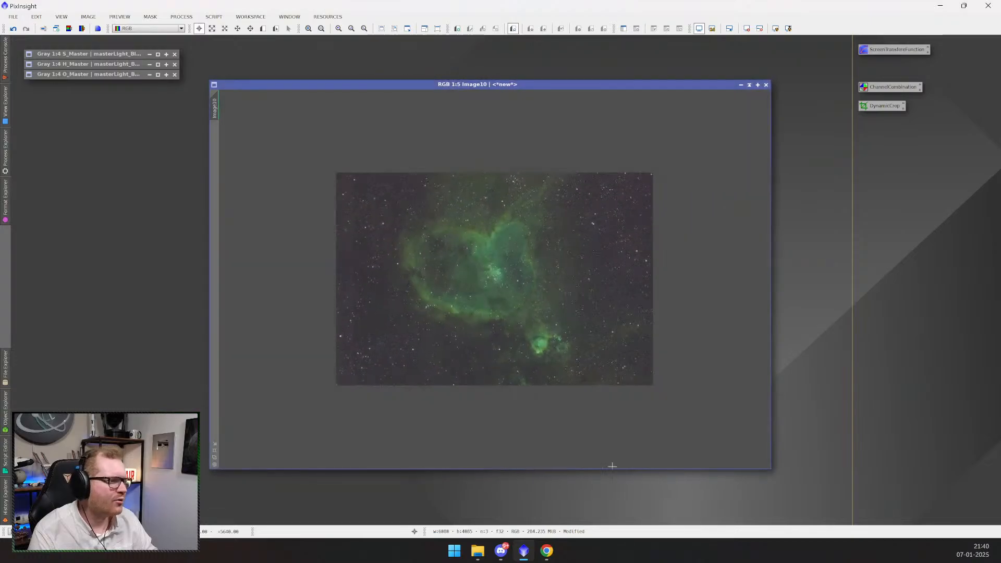
pyautogui.click(215, 450)
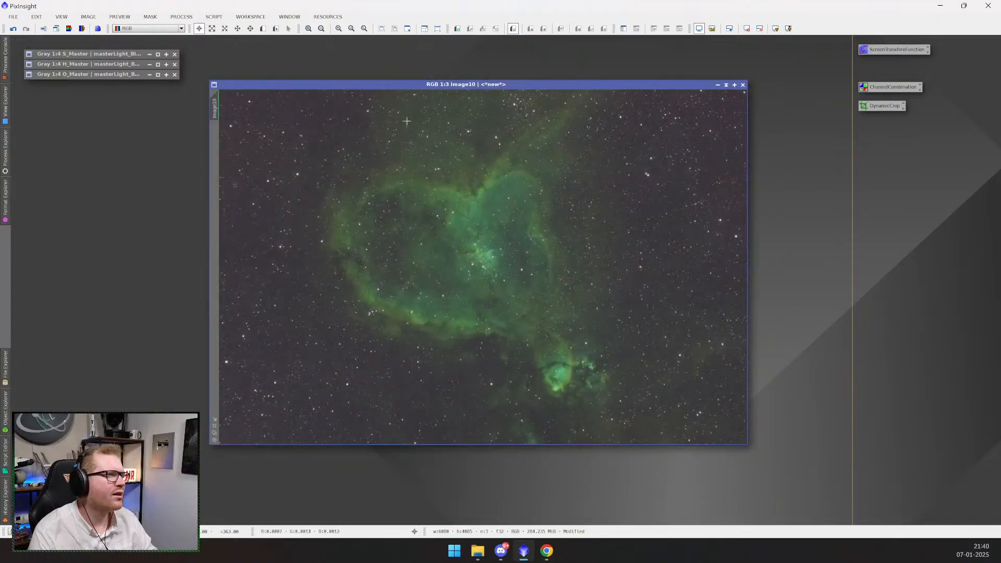
pyautogui.moveTo(425, 83); pyautogui.dragTo(440, 110)
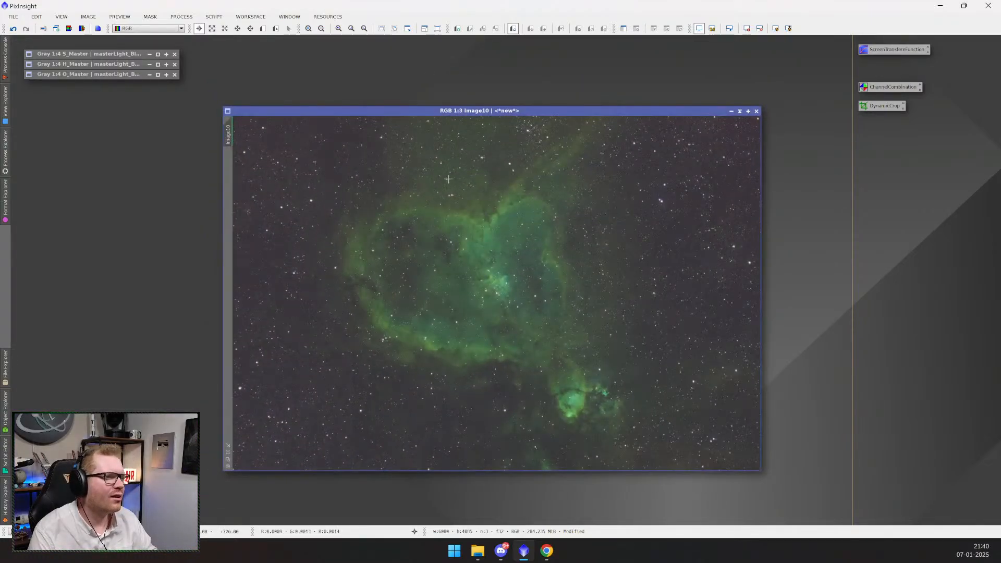
pyautogui.scroll(1, 485, 319)
pyautogui.scroll(3, 500, 263)
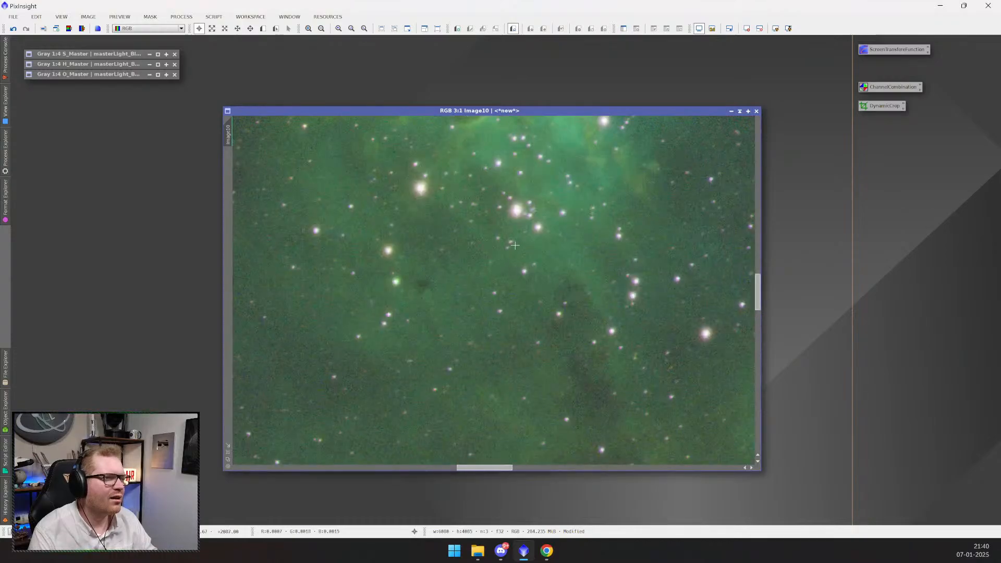
pyautogui.scroll(-5, 515, 245)
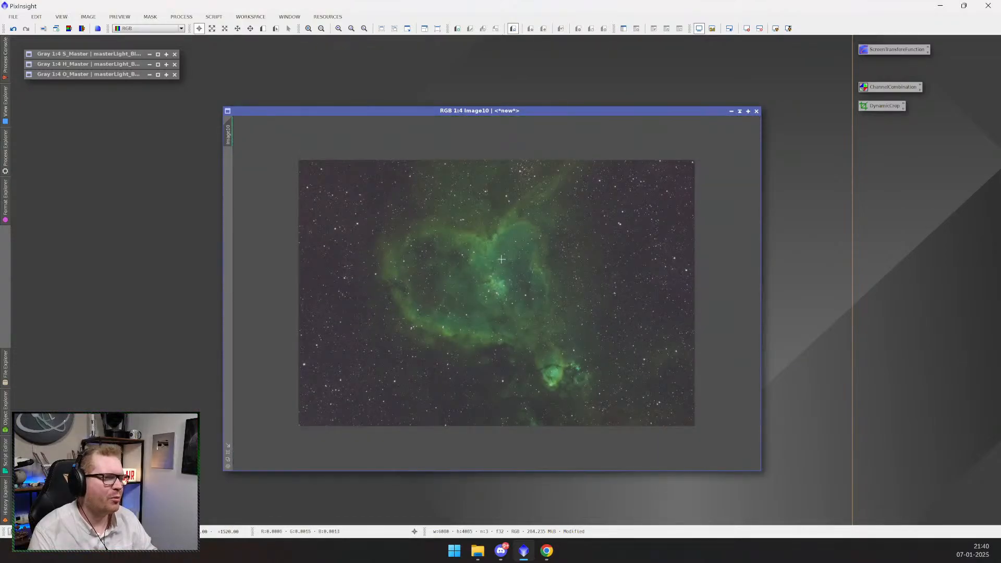
pyautogui.scroll(1, 501, 259)
pyautogui.scroll(-1, 501, 259)
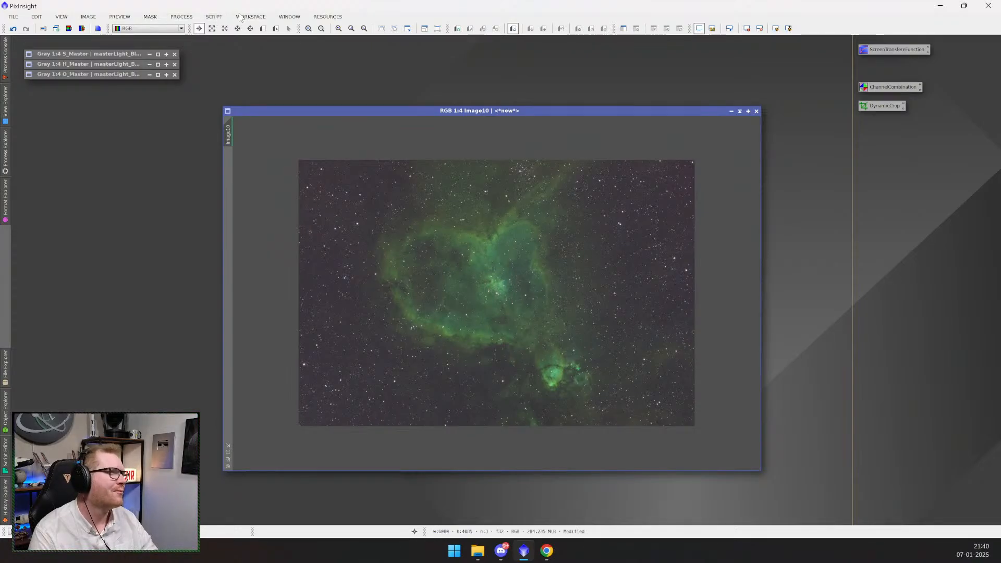
# - Open the BlurXTerminator process and place its window beside the cropped image
pyautogui.click(183, 17)
pyautogui.moveTo(219, 28)
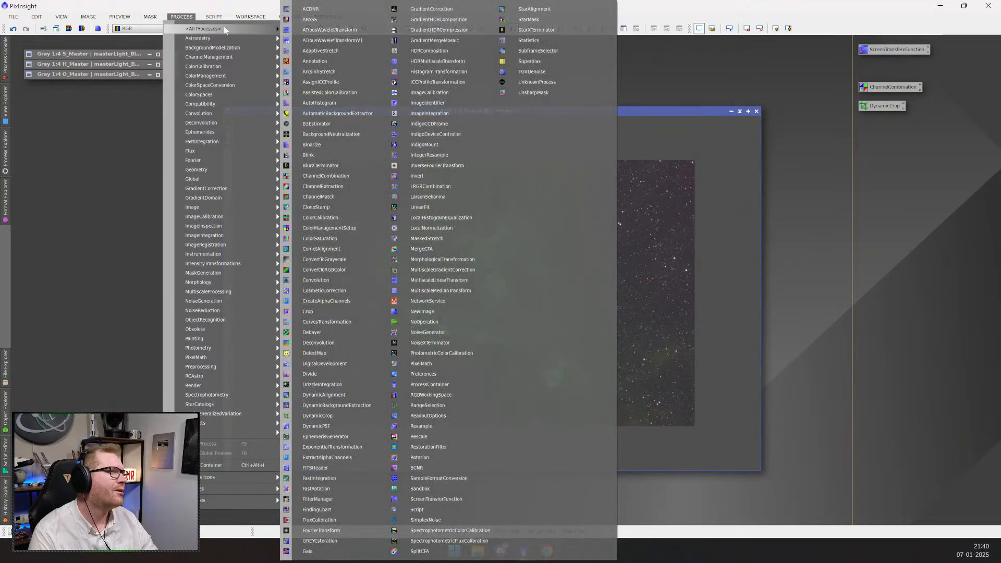
pyautogui.click(334, 166)
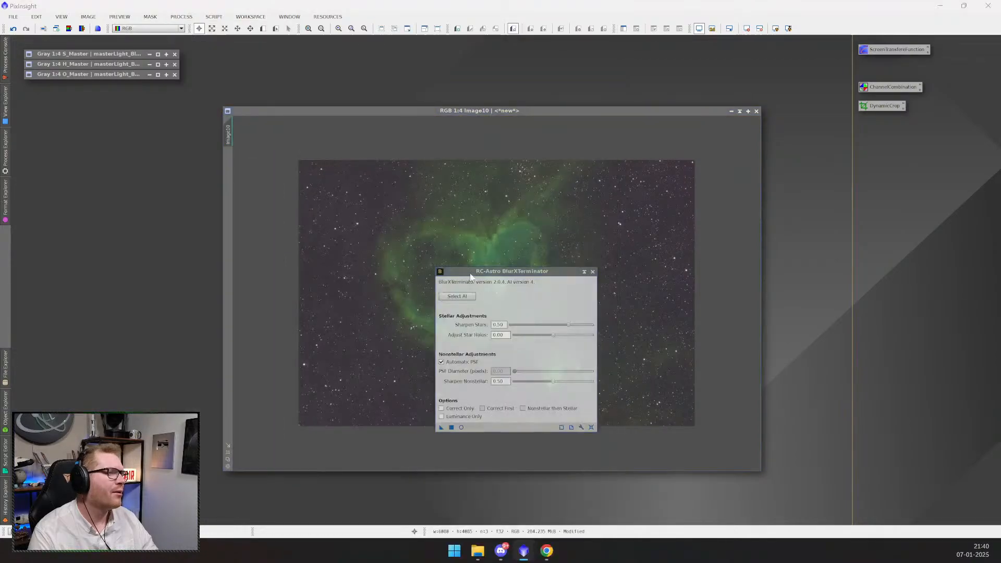
pyautogui.moveTo(494, 272); pyautogui.dragTo(762, 126)
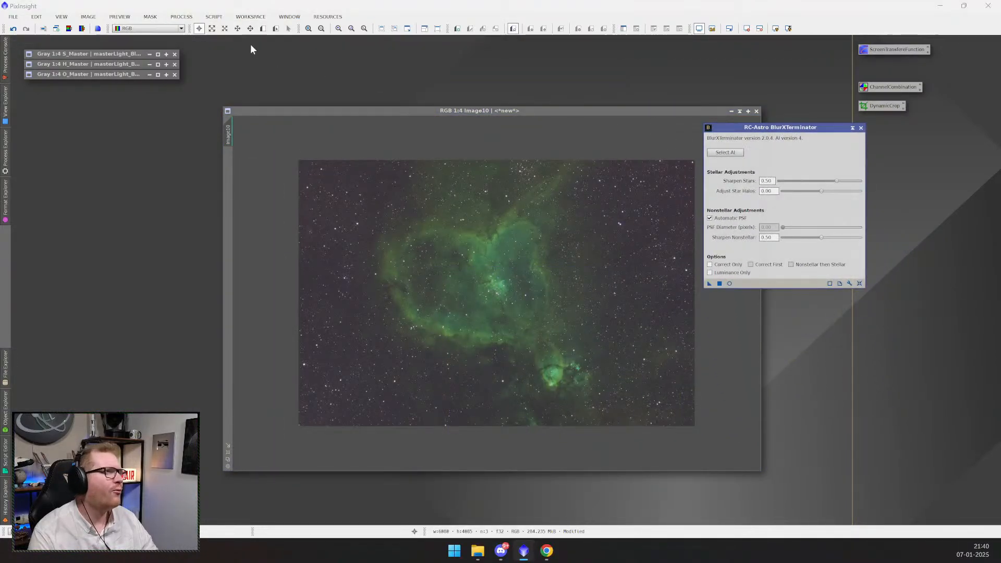
# - Open the NoiseXTerminator process and place its window just below BlurXTerminator
pyautogui.click(190, 18)
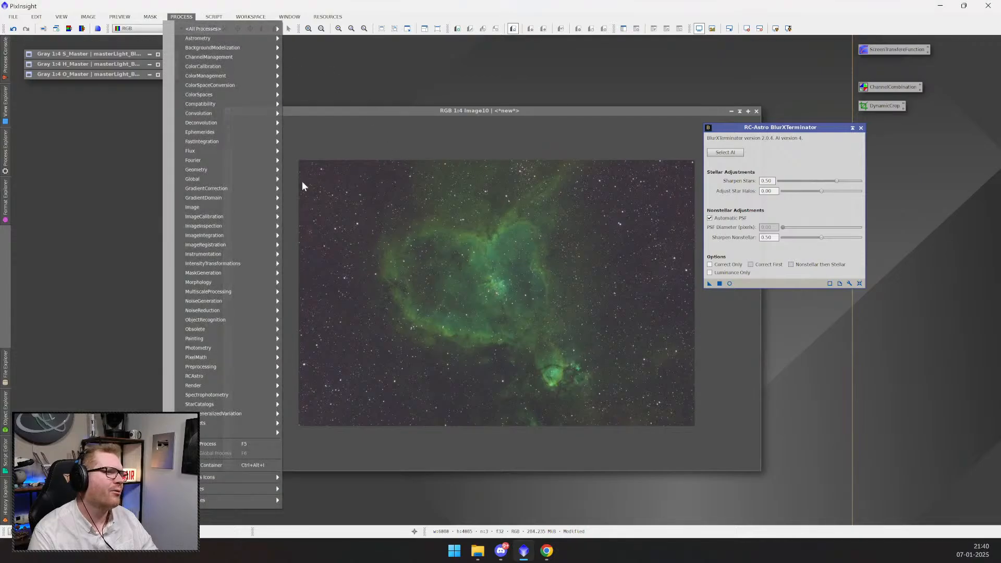
pyautogui.moveTo(274, 23)
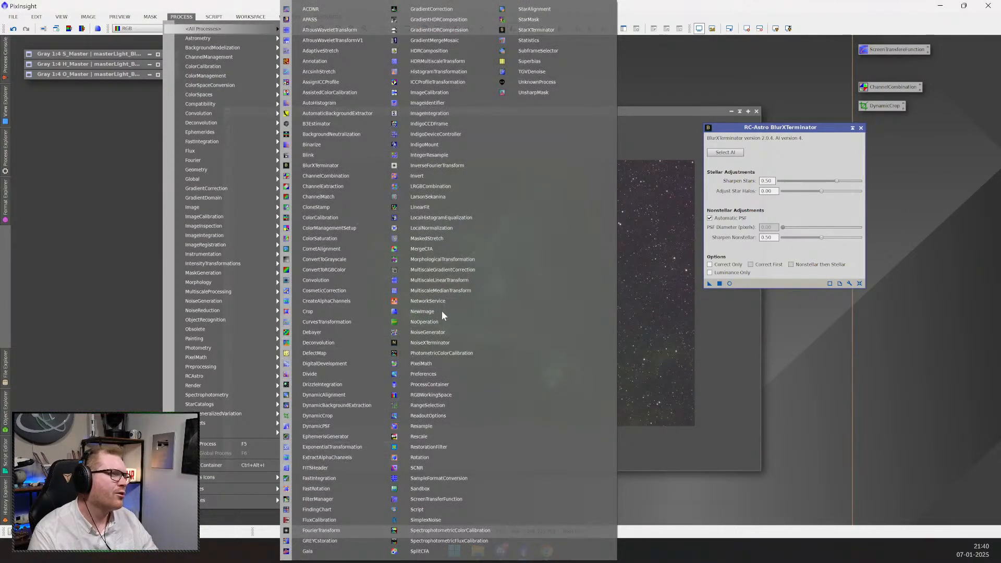
pyautogui.click(442, 342)
pyautogui.moveTo(23, 383); pyautogui.dragTo(818, 330)
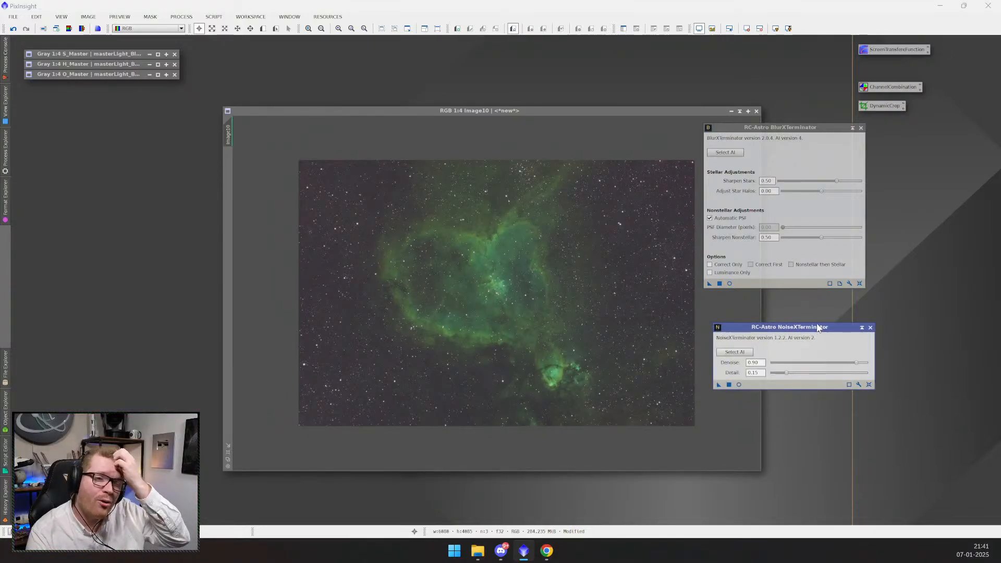
pyautogui.moveTo(812, 330); pyautogui.dragTo(795, 316)
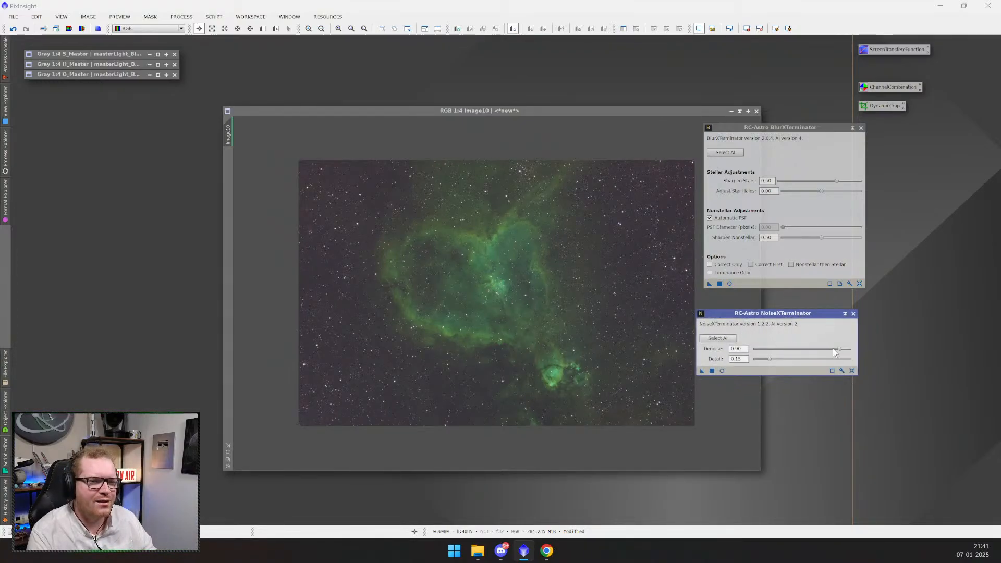
# - Save two NoiseXTerminator process icons on the workspace, one with Denoise at 0.17 and the other with Denoise at 0.69
pyautogui.moveTo(840, 350); pyautogui.dragTo(783, 347)
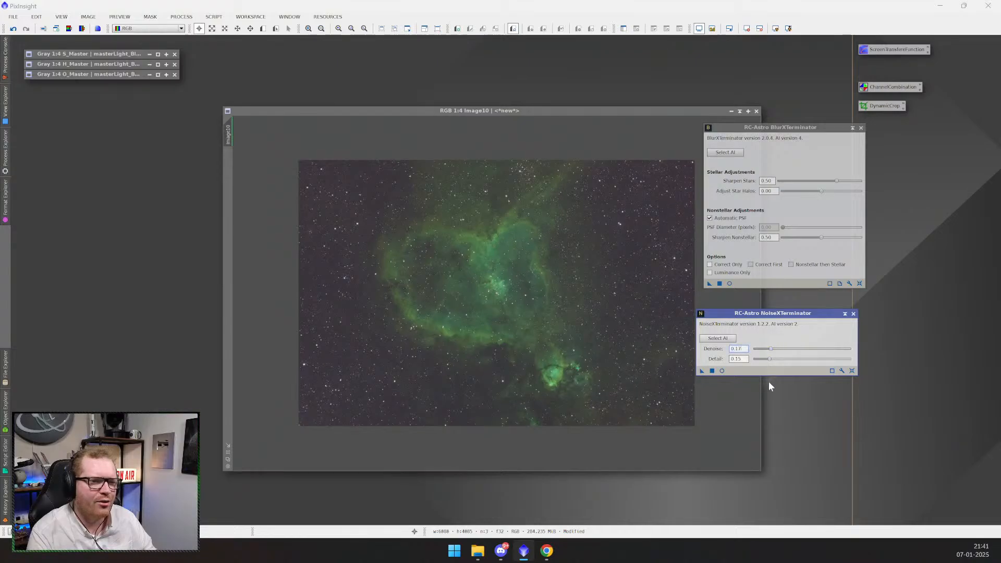
pyautogui.moveTo(701, 372); pyautogui.dragTo(807, 438)
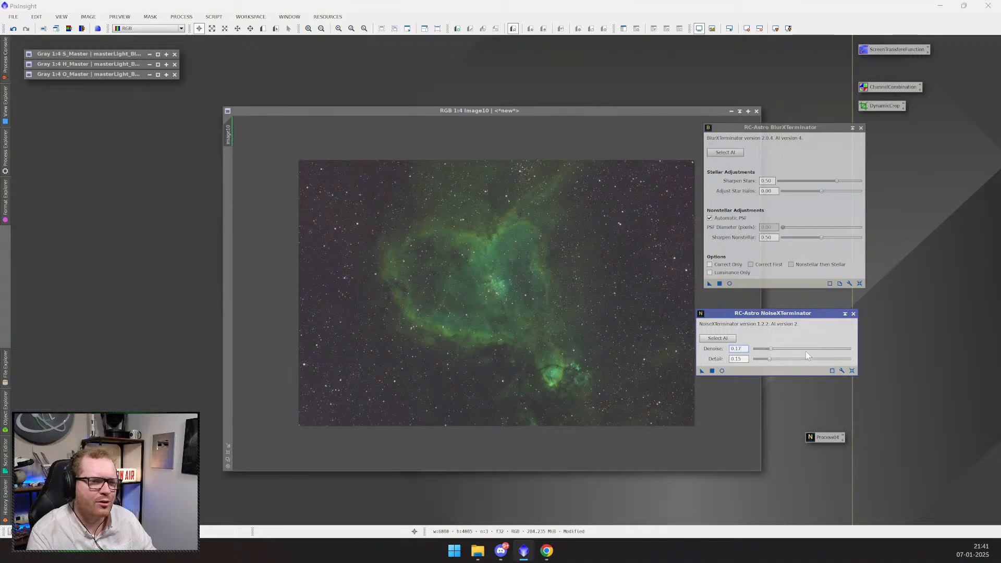
pyautogui.moveTo(767, 350); pyautogui.dragTo(819, 348)
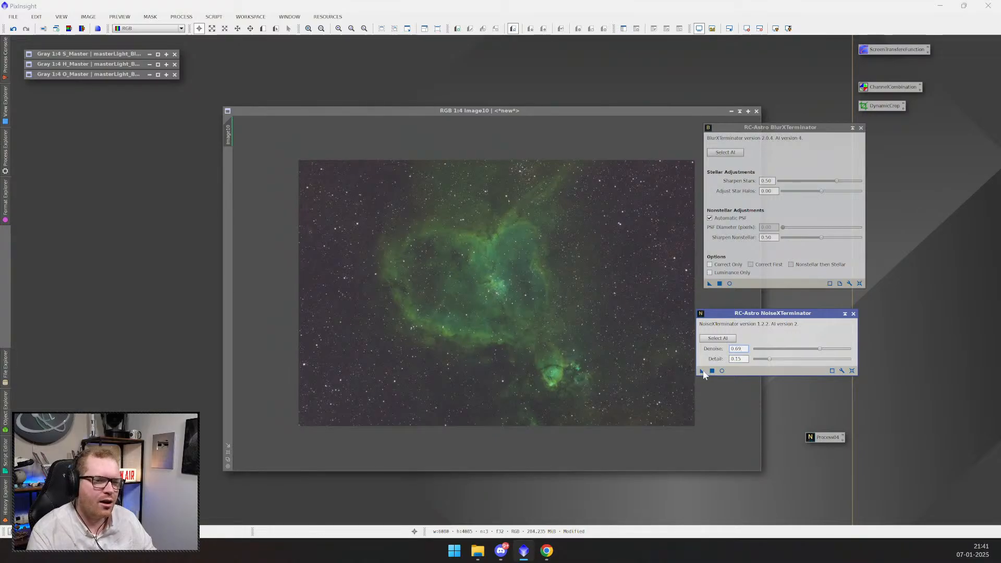
pyautogui.moveTo(703, 371); pyautogui.dragTo(823, 468)
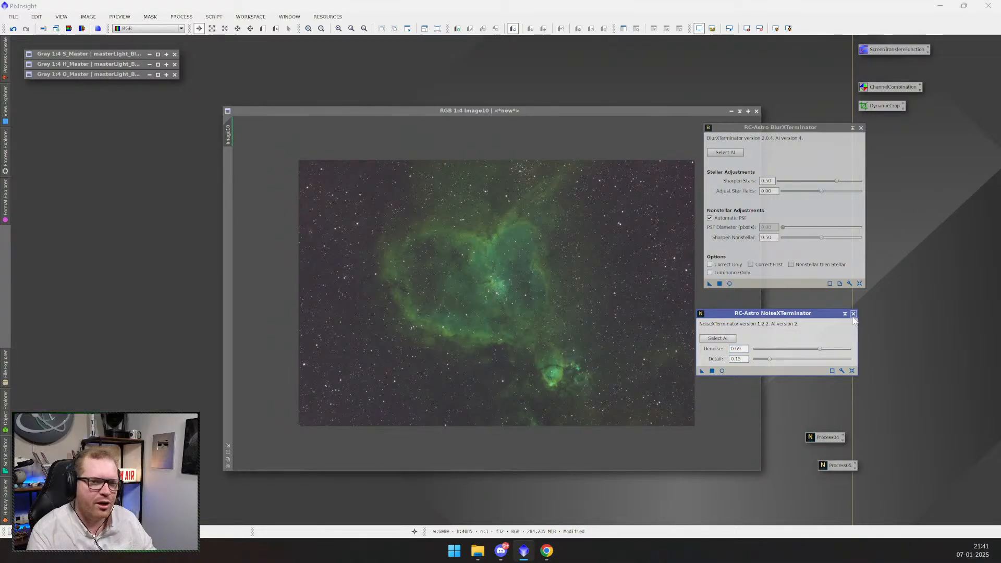
# - Close NoiseXTerminator and reopen it from each of the two saved icons to compare their stored settings, closing it each time
pyautogui.click(853, 314)
pyautogui.doubleClick(826, 440)
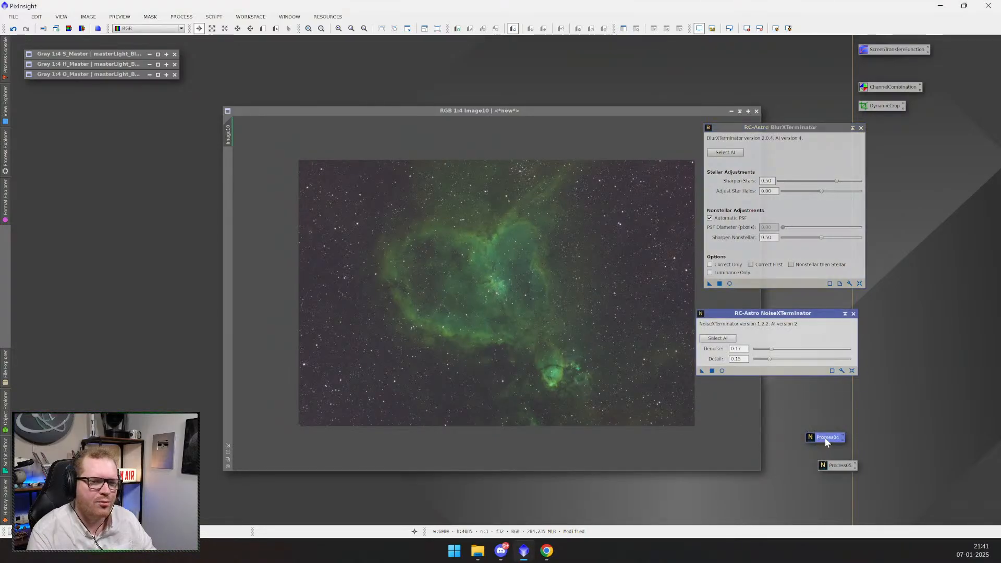
pyautogui.click(852, 315)
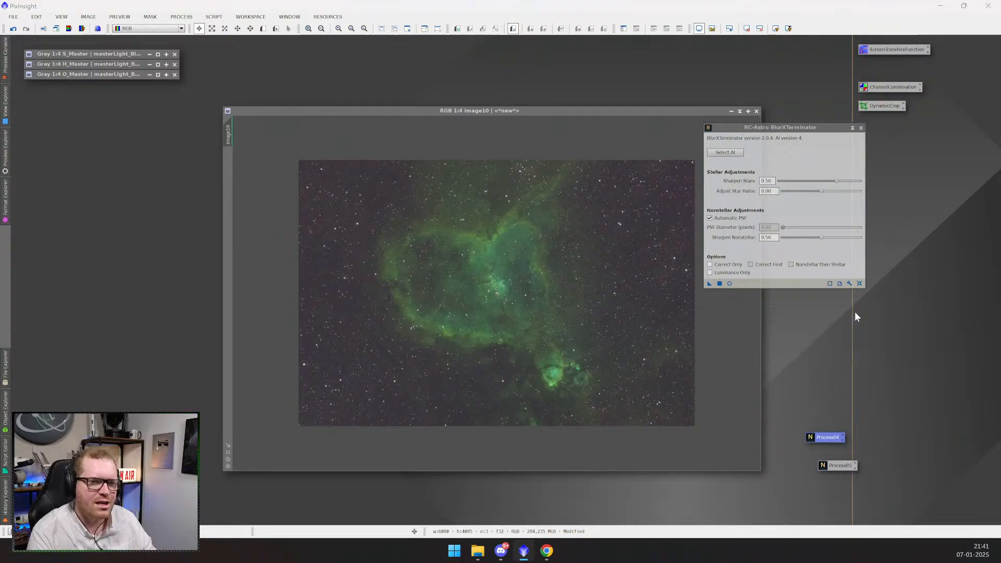
pyautogui.doubleClick(838, 465)
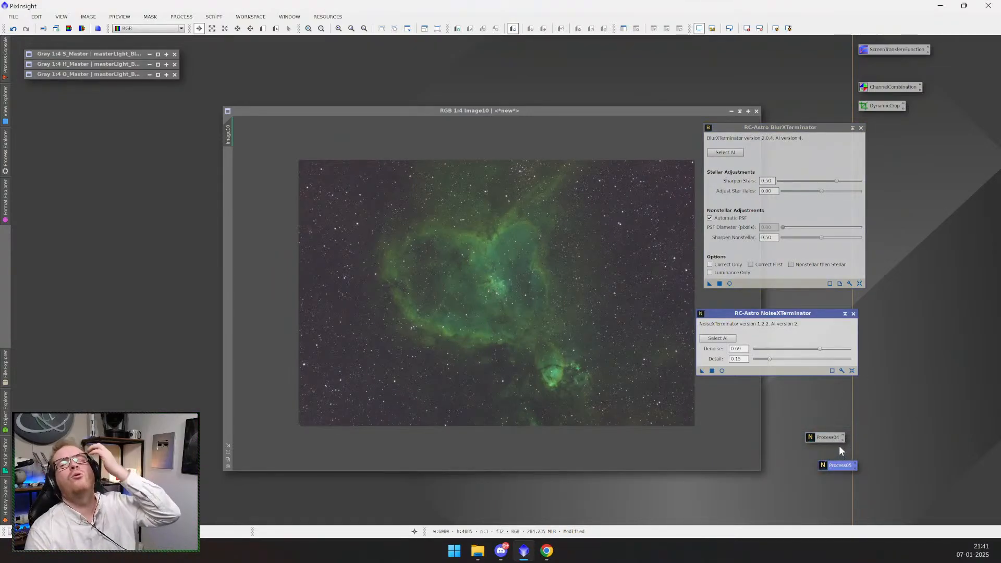
pyautogui.click(853, 314)
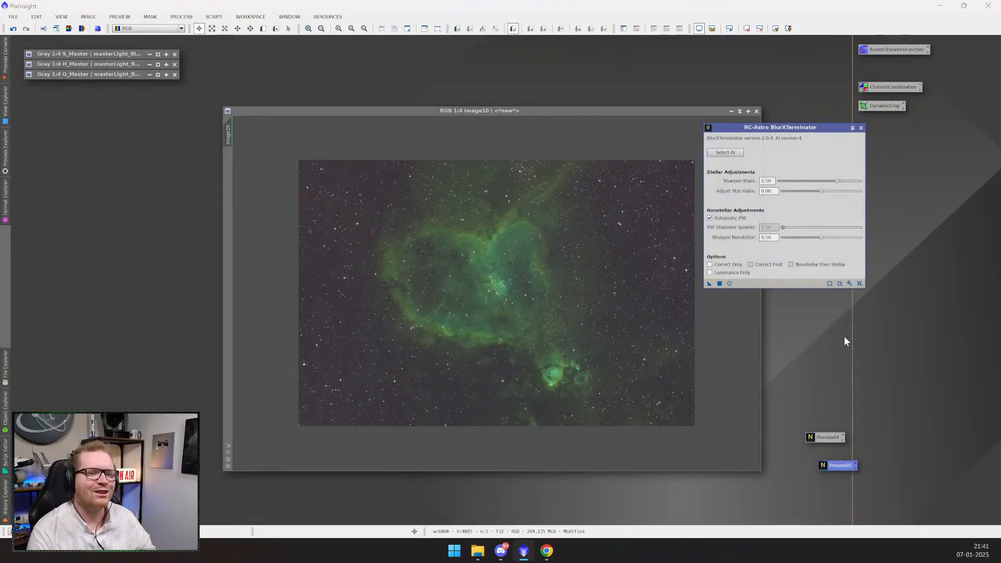
pyautogui.click(835, 440)
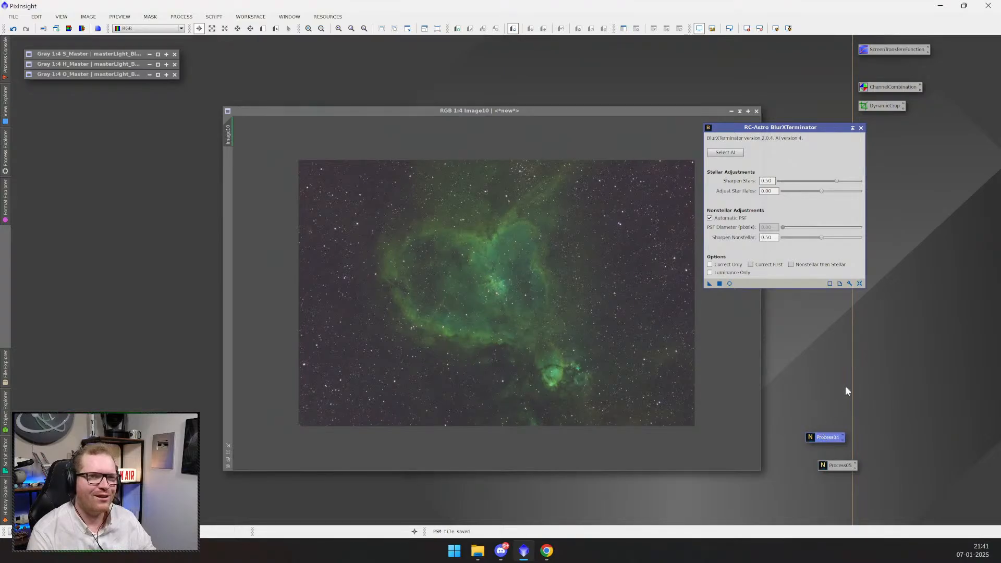
pyautogui.doubleClick(882, 106)
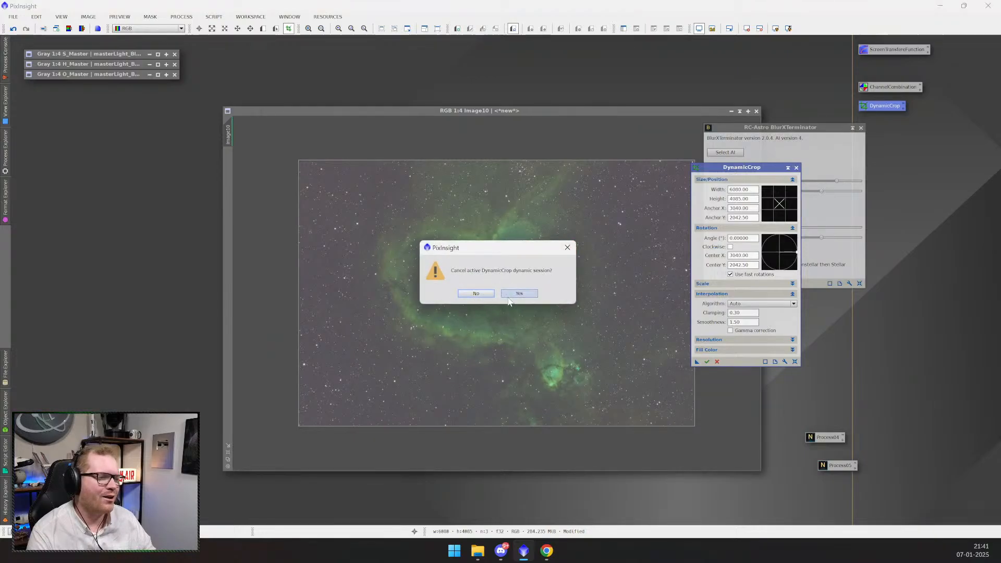
pyautogui.moveTo(518, 244); pyautogui.dragTo(585, 210)
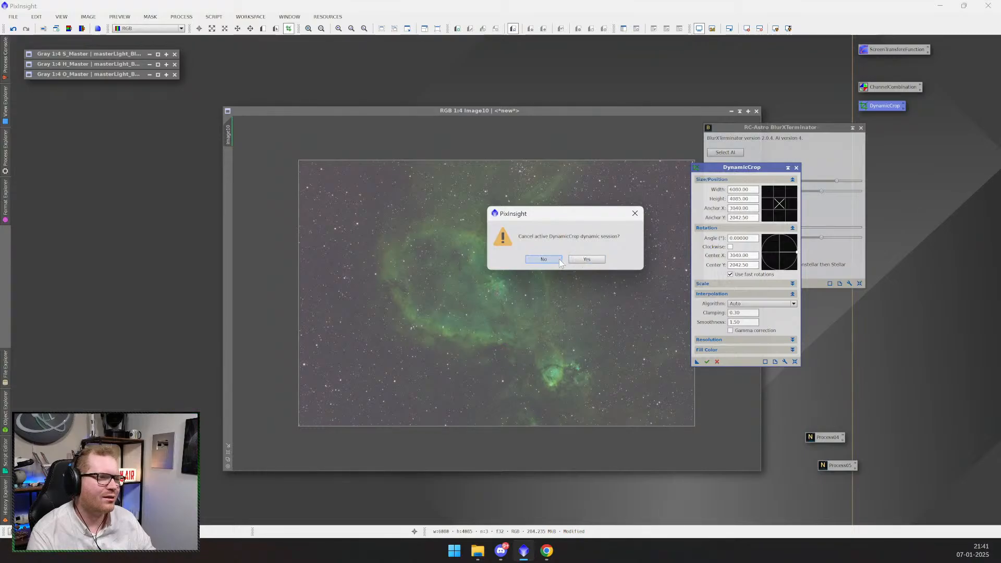
pyautogui.click(580, 258)
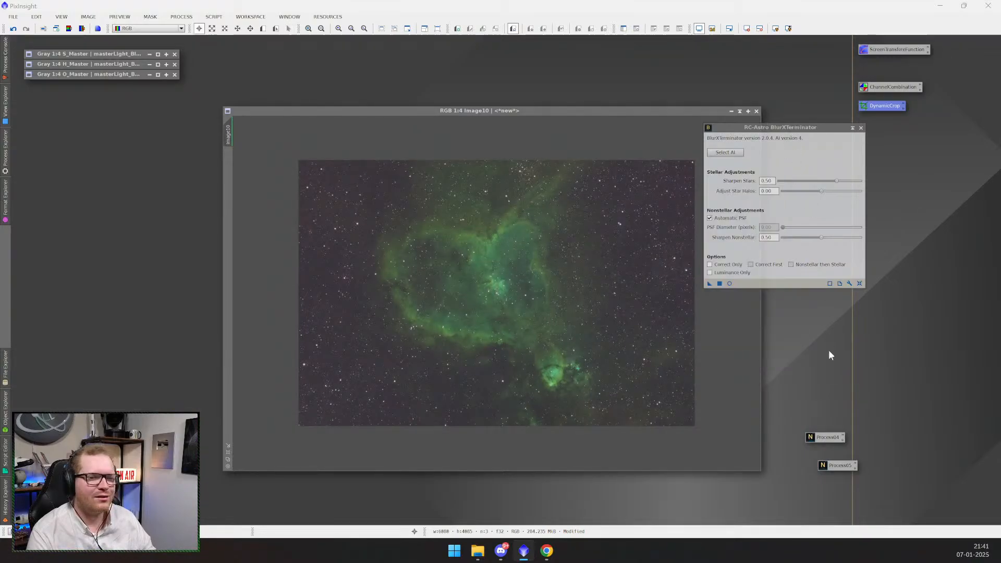
# - Reopen NoiseXTerminator from the icon with Denoise 0.17 and delete both NoiseXTerminator process icons from the workspace
pyautogui.click(828, 439)
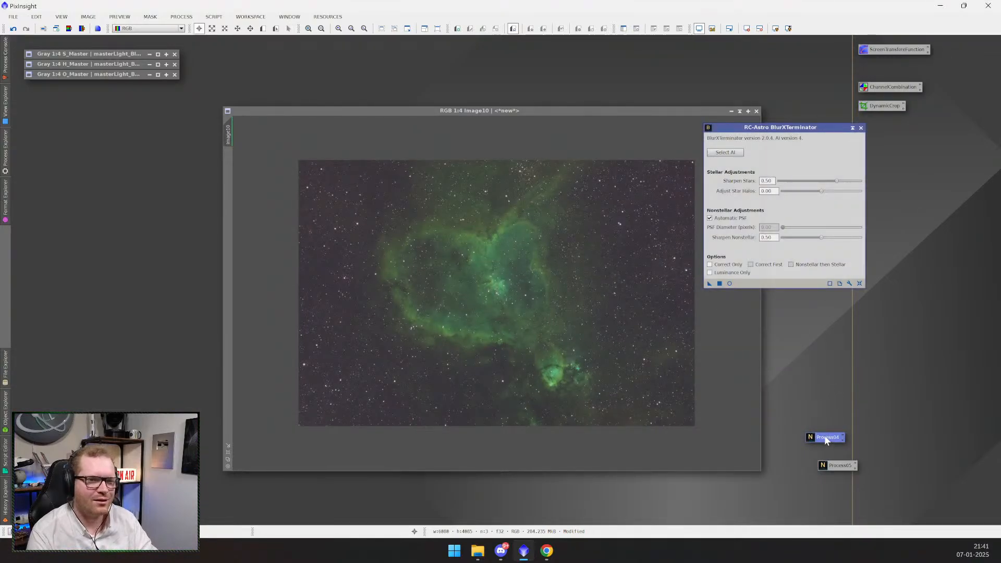
pyautogui.doubleClick(826, 440)
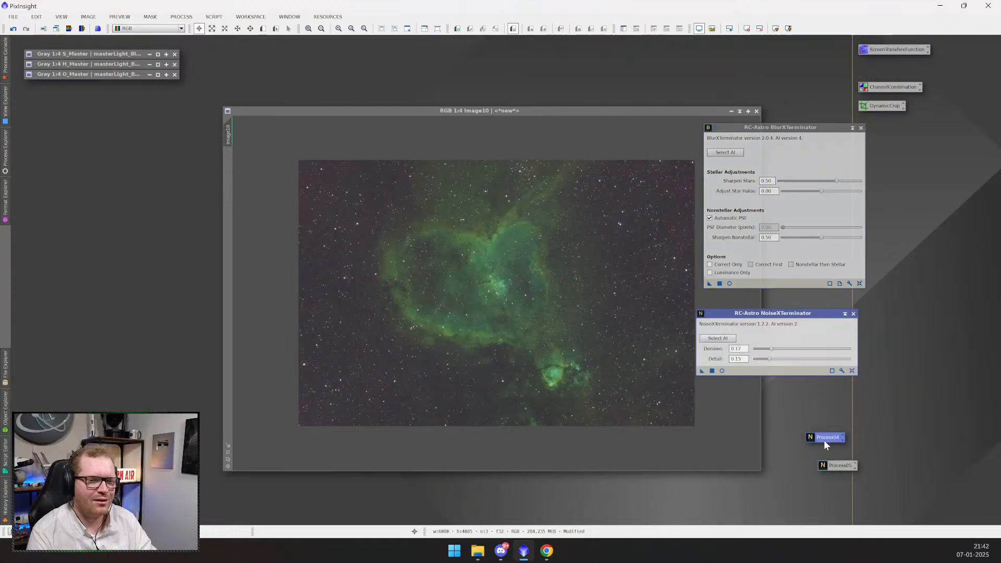
pyautogui.rightClick(825, 443)
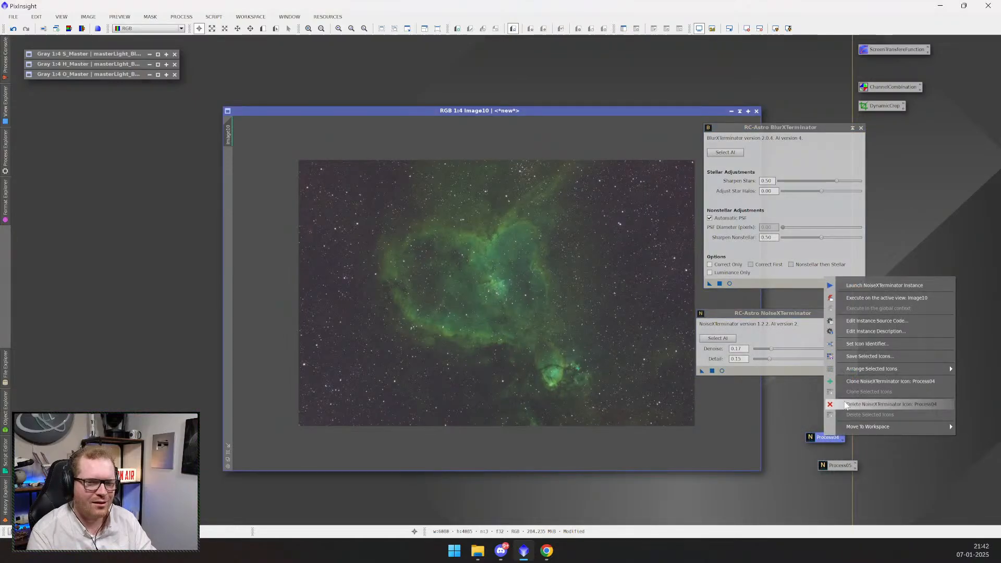
pyautogui.click(846, 406)
pyautogui.rightClick(835, 466)
pyautogui.click(862, 439)
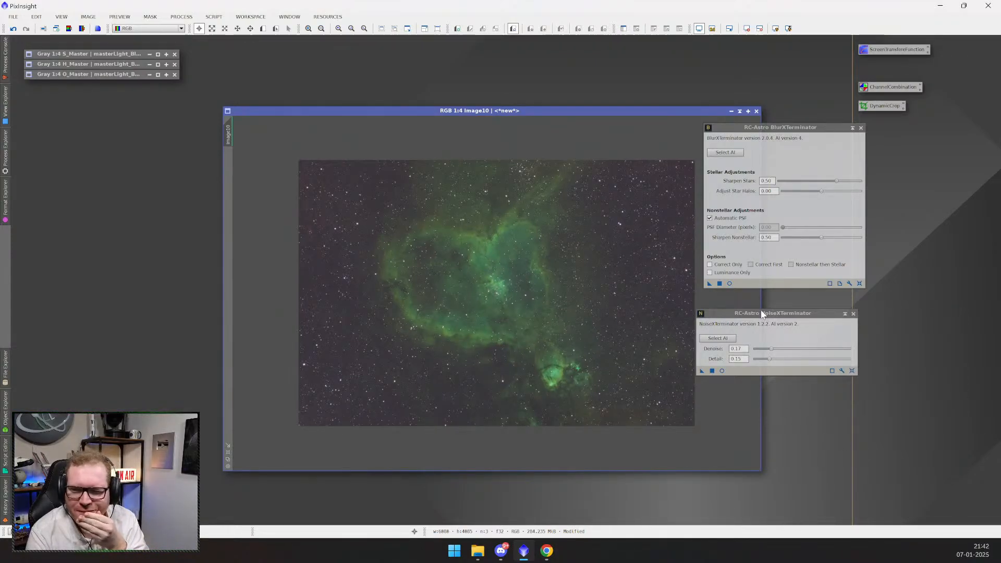
# - Line up the NoiseXTerminator and BlurXTerminator windows one below the other, shifted slightly away from the image
pyautogui.moveTo(762, 314); pyautogui.dragTo(784, 315)
pyautogui.moveTo(771, 124)
pyautogui.mouseDown()
pyautogui.moveTo(793, 135)
pyautogui.moveTo(781, 133)
pyautogui.mouseUp()
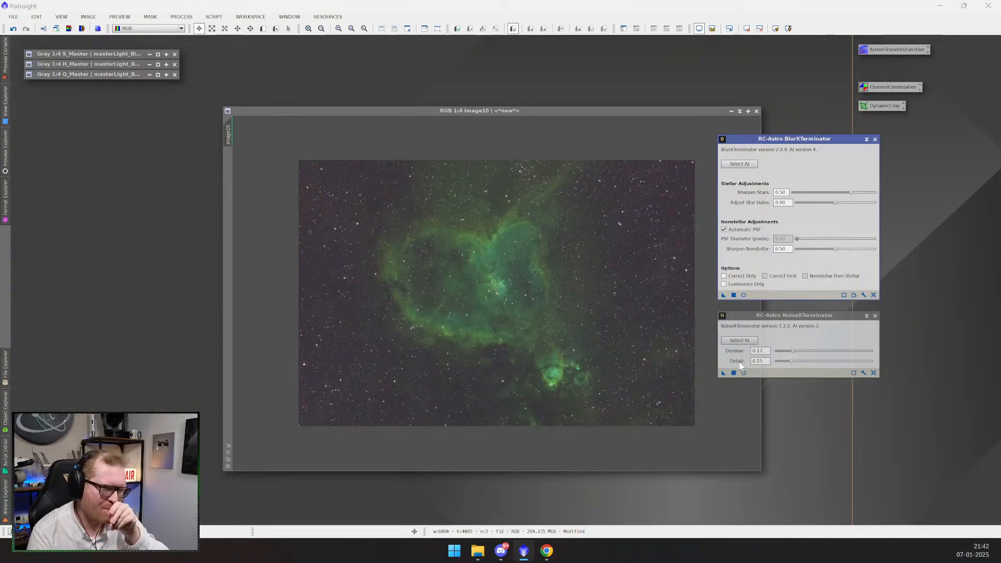
# - Check which AI files are available for NoiseXTerminator and leave the file selection without choosing one
pyautogui.click(740, 340)
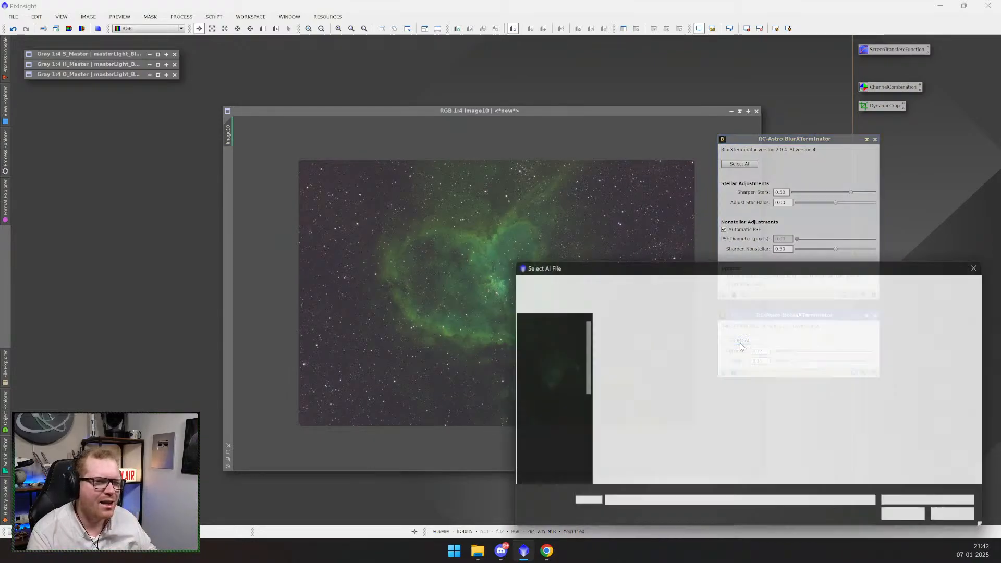
pyautogui.moveTo(807, 264); pyautogui.dragTo(691, 267)
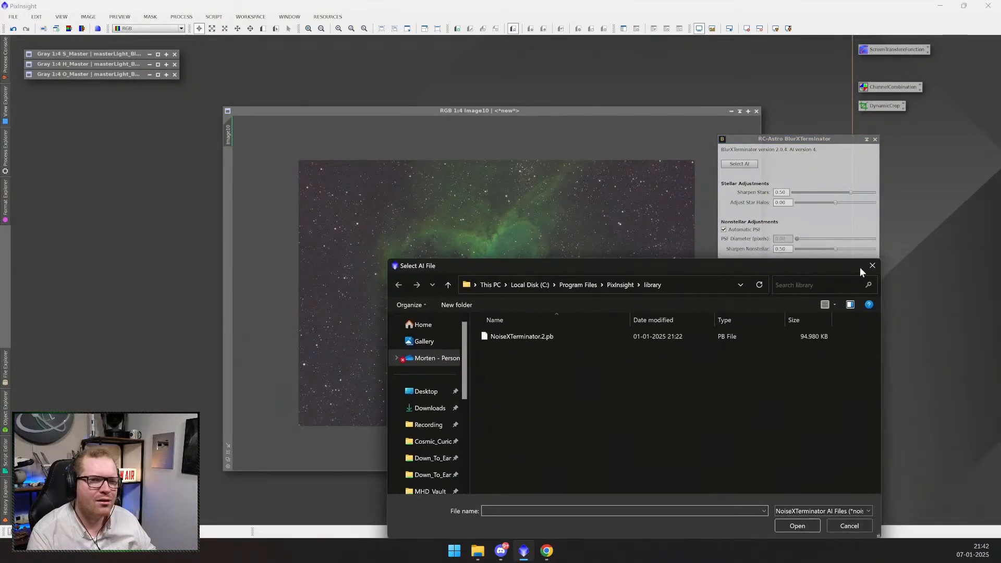
pyautogui.click(873, 267)
# - Move the RGB image window clear of the process windows and inspect the nebula's core up close, ending at 1:1 zoom
pyautogui.moveTo(808, 318); pyautogui.dragTo(815, 317)
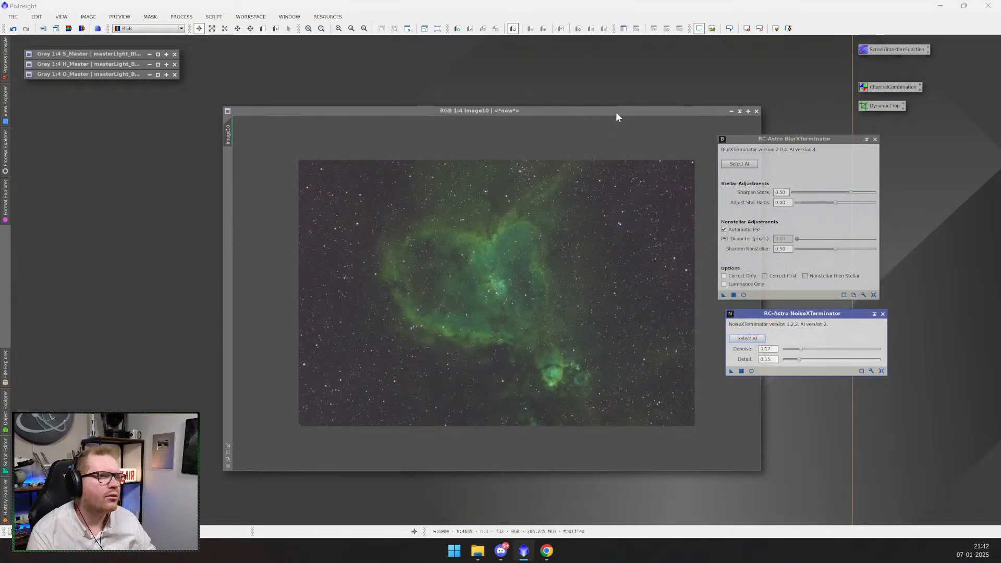
pyautogui.moveTo(616, 112); pyautogui.dragTo(548, 90)
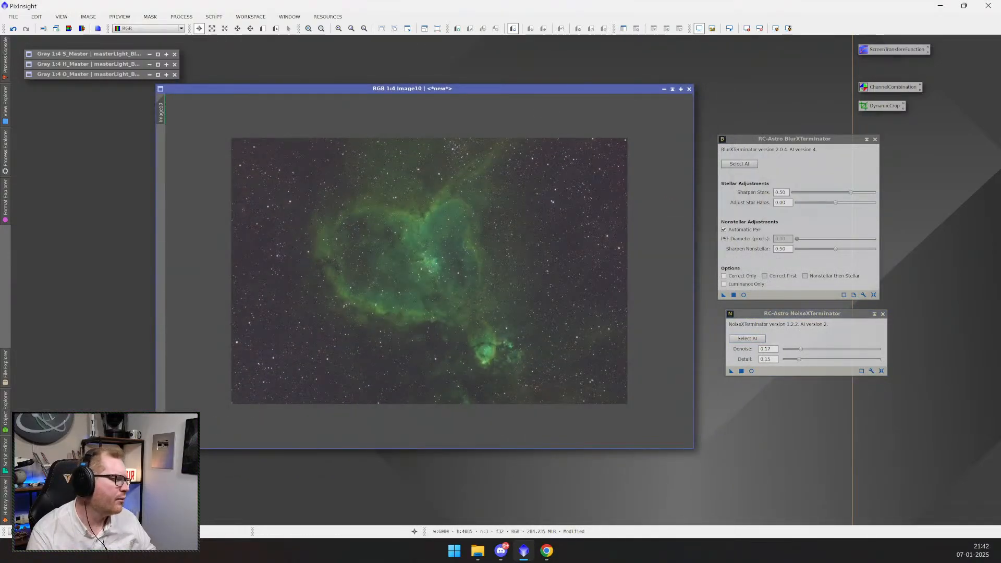
pyautogui.scroll(1, 484, 227)
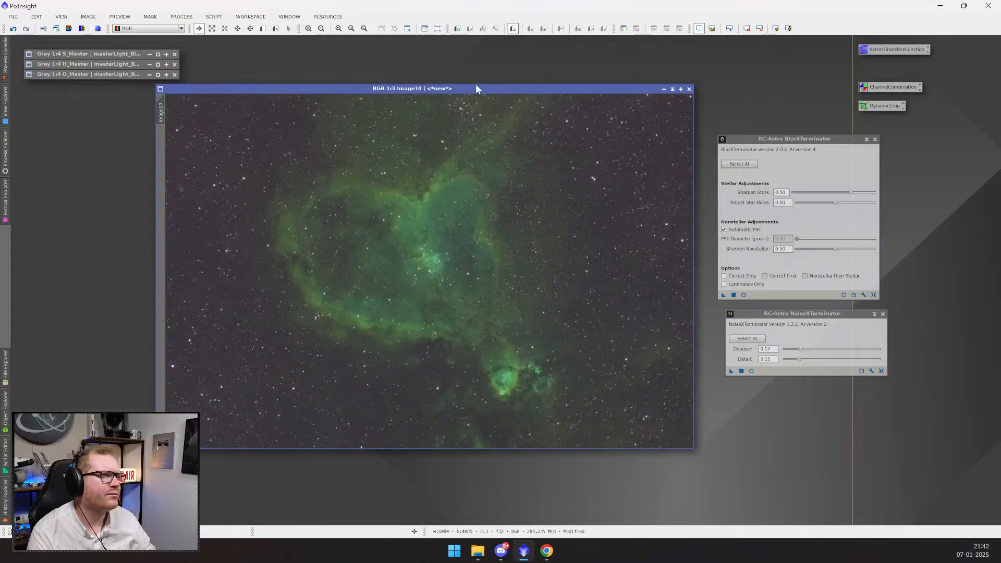
pyautogui.moveTo(476, 89); pyautogui.dragTo(445, 93)
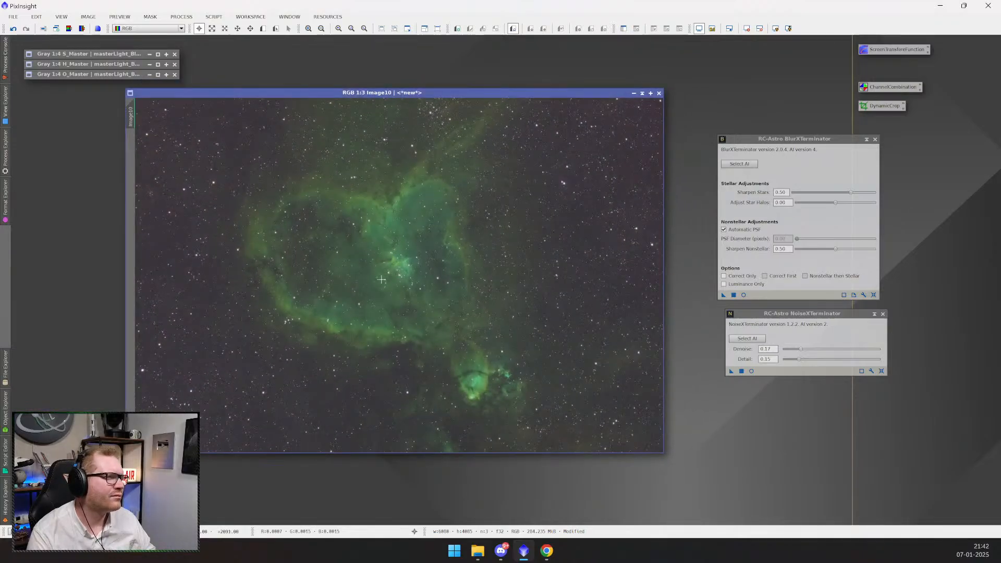
pyautogui.scroll(-4, 381, 280)
pyautogui.scroll(7, 397, 273)
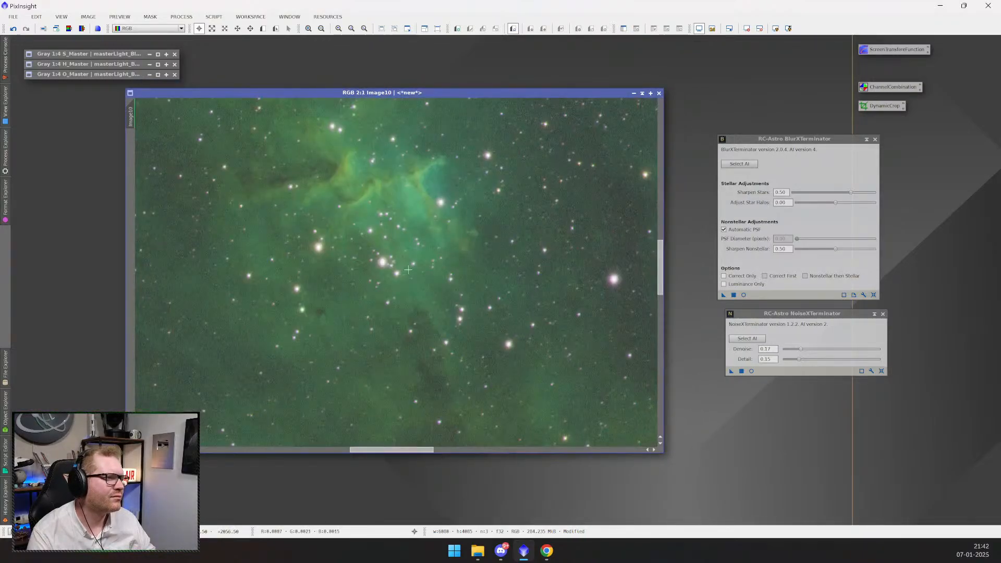
pyautogui.scroll(-5, 409, 269)
pyautogui.scroll(5, 408, 271)
pyautogui.scroll(-1, 408, 276)
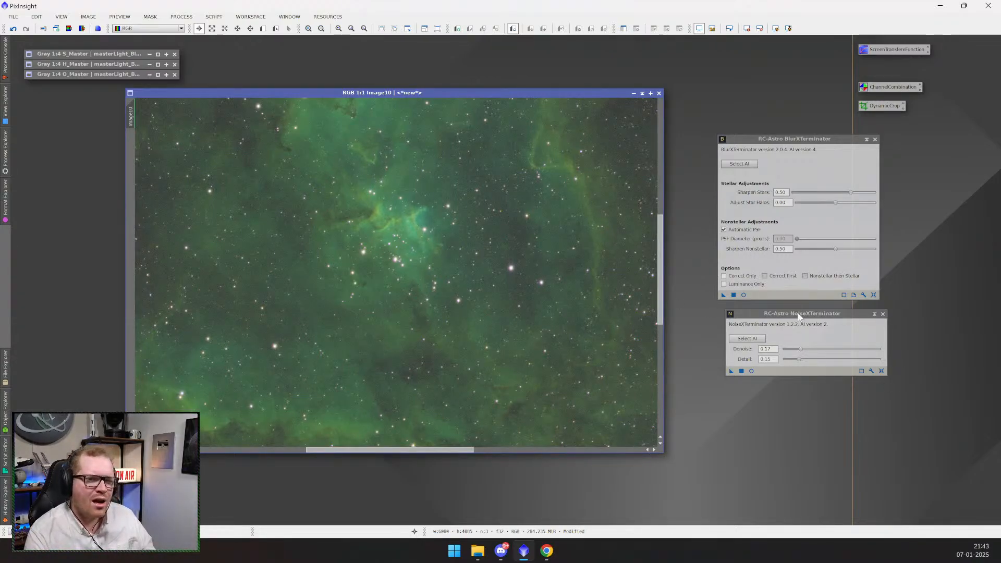
# - Start the NoiseXTerminator real-time preview for the RGB image and move its window off the nebula's core
pyautogui.moveTo(798, 315); pyautogui.dragTo(783, 307)
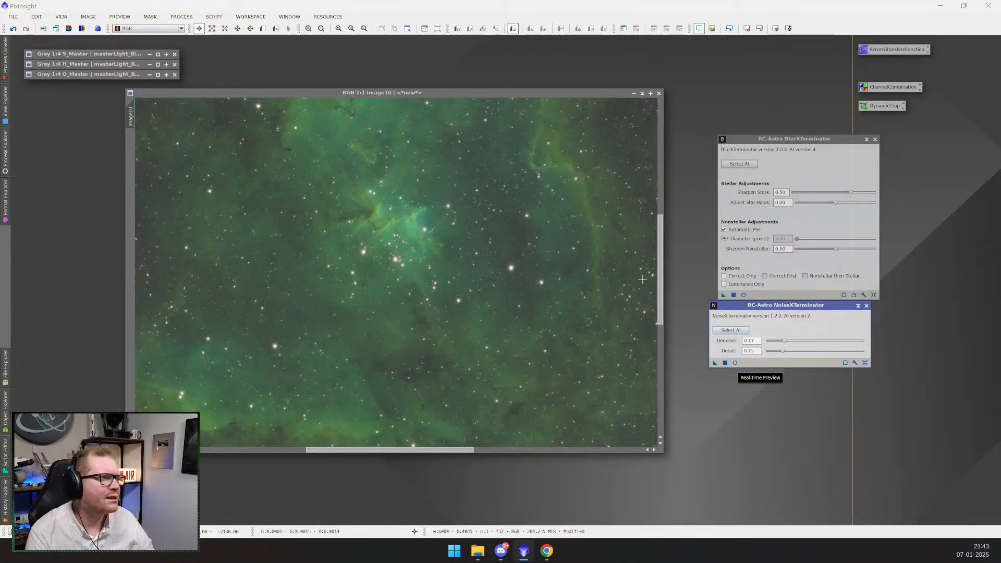
pyautogui.moveTo(415, 94); pyautogui.dragTo(417, 107)
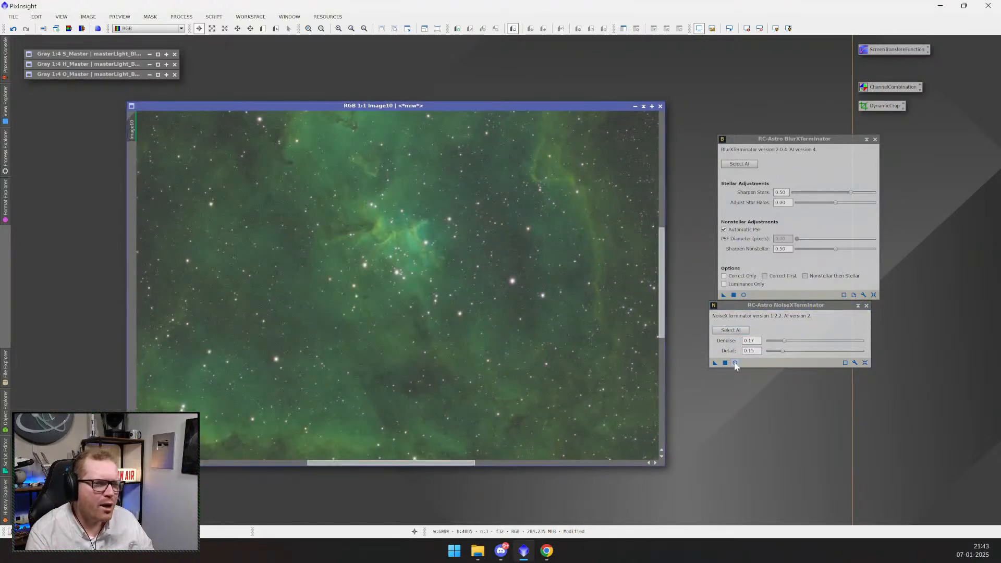
pyautogui.click(735, 363)
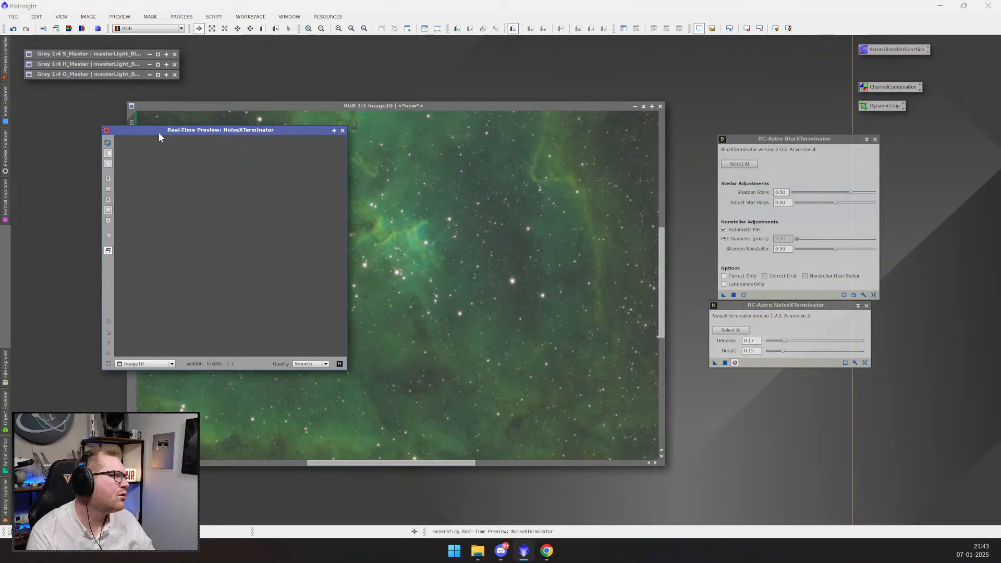
pyautogui.moveTo(158, 132); pyautogui.dragTo(268, 161)
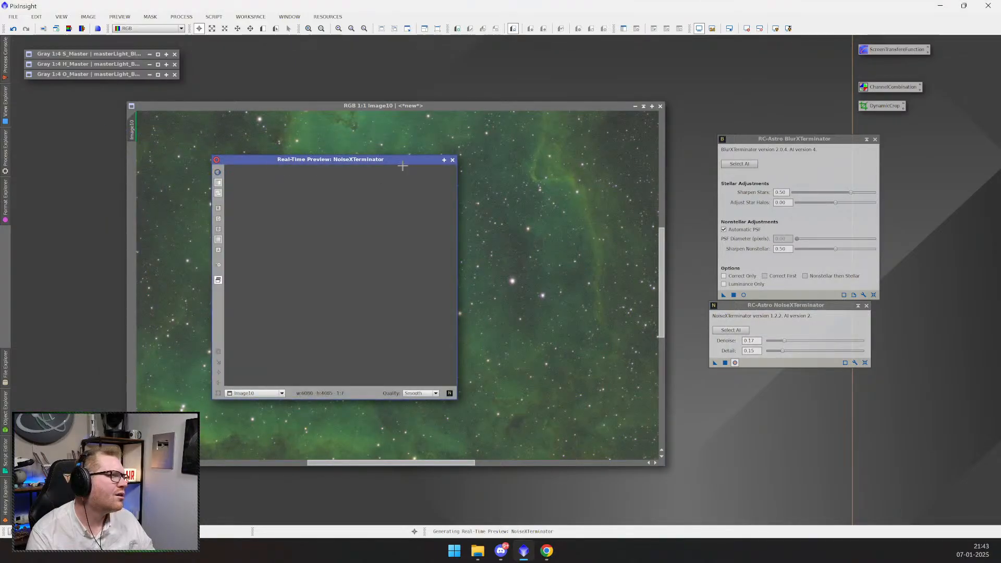
pyautogui.moveTo(360, 159); pyautogui.dragTo(209, 141)
pyautogui.click(512, 318)
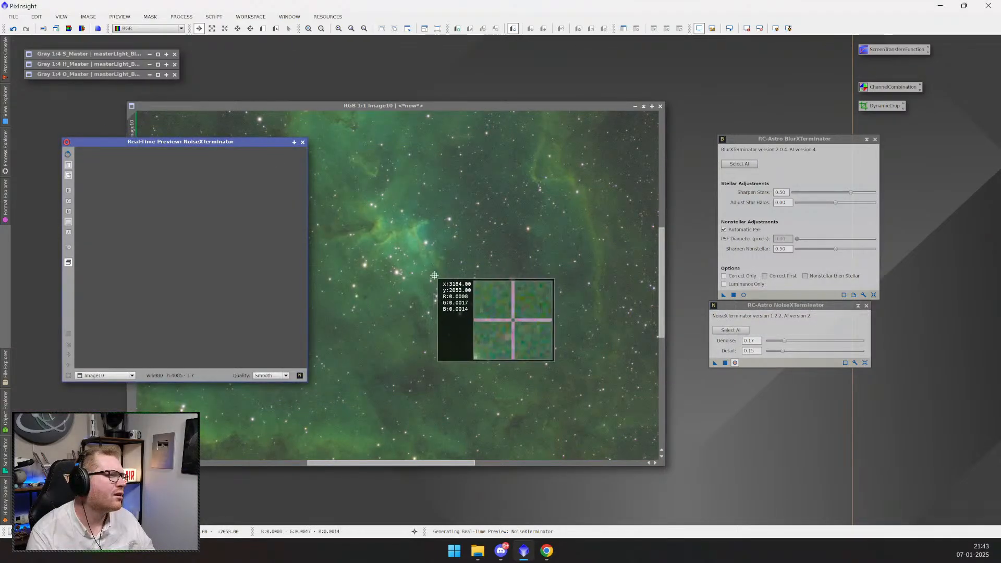
# - Try to close the NoiseXTerminator real-time preview while it is still being generated, and dismiss the message
pyautogui.click(303, 143)
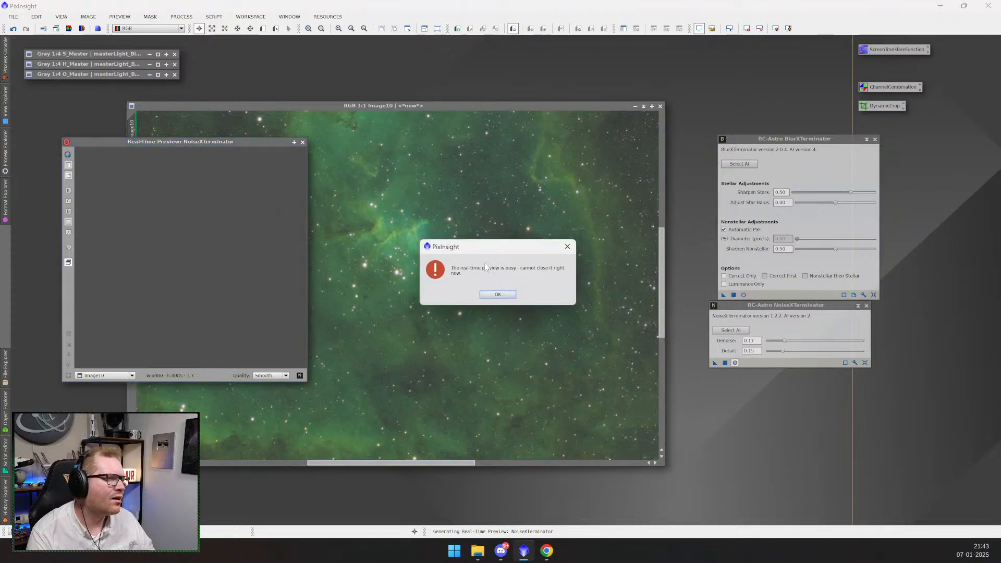
pyautogui.moveTo(493, 251); pyautogui.dragTo(490, 246)
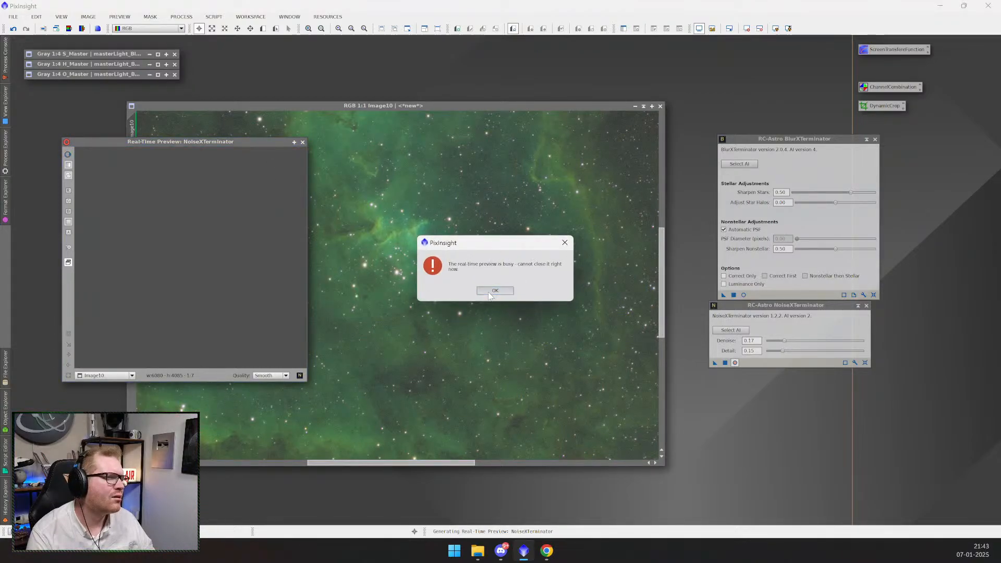
pyautogui.click(490, 294)
# - Place the real-time preview window over the part of the RGB image nearest the process windows
pyautogui.moveTo(222, 145); pyautogui.dragTo(357, 190)
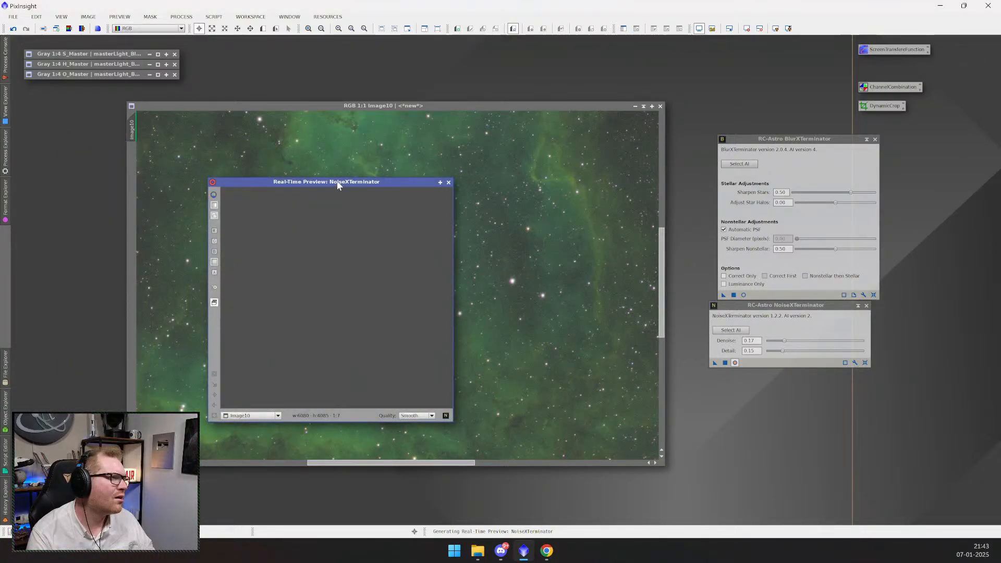
pyautogui.moveTo(334, 187); pyautogui.dragTo(426, 192)
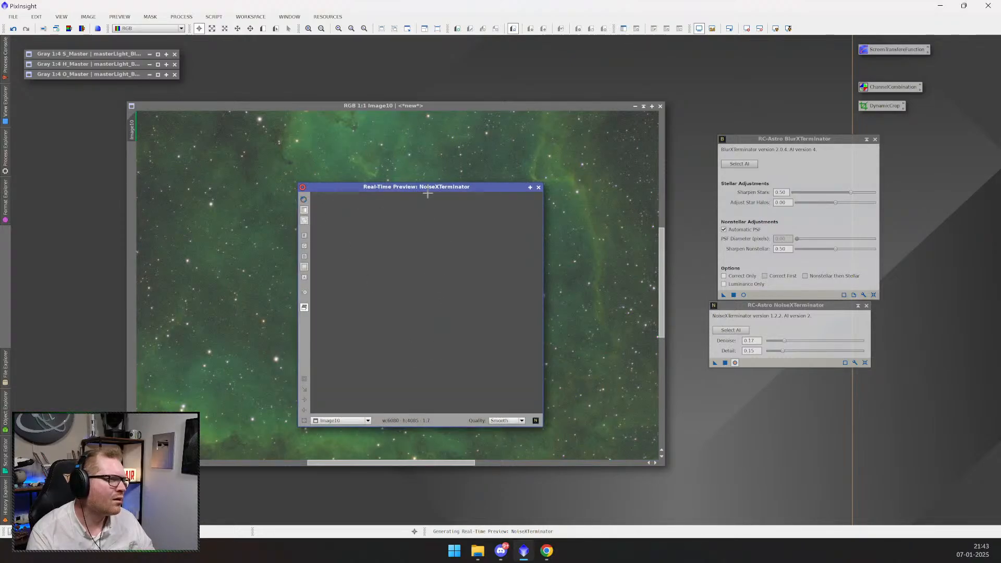
pyautogui.moveTo(427, 189); pyautogui.dragTo(492, 184)
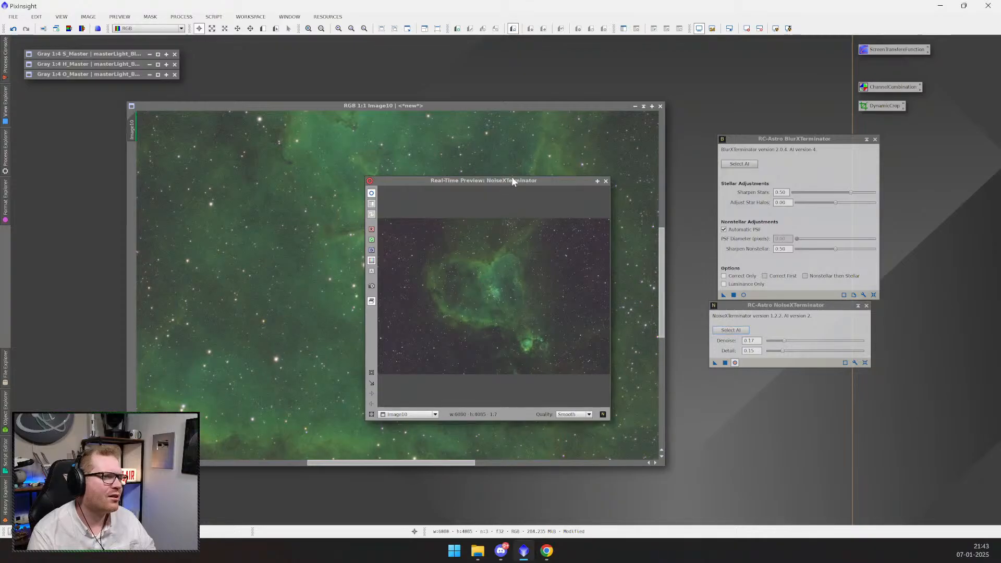
# - Close the NoiseXTerminator real-time preview and return to the RGB image window
pyautogui.moveTo(512, 178); pyautogui.dragTo(504, 179)
pyautogui.click(598, 183)
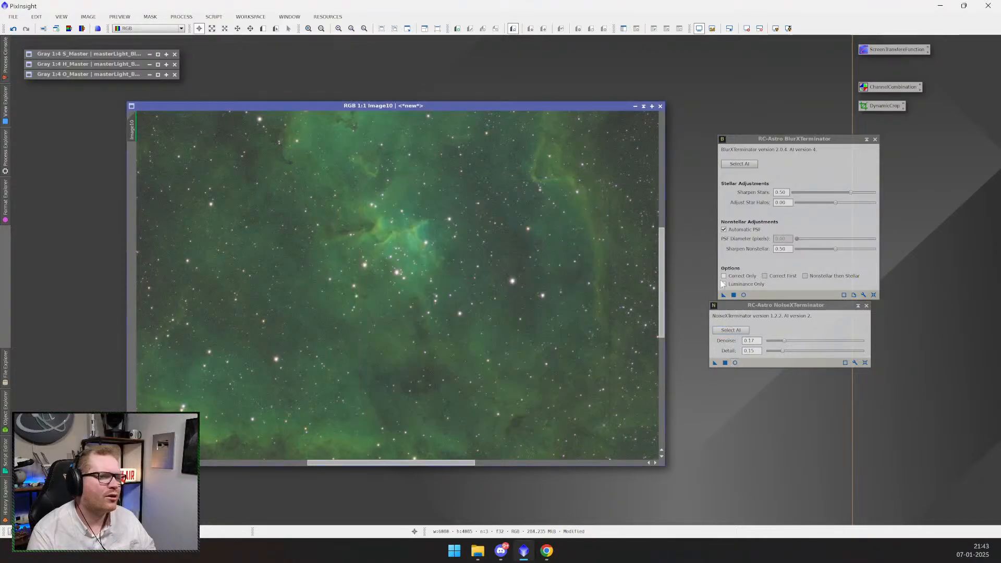
pyautogui.click(726, 308)
pyautogui.click(435, 280)
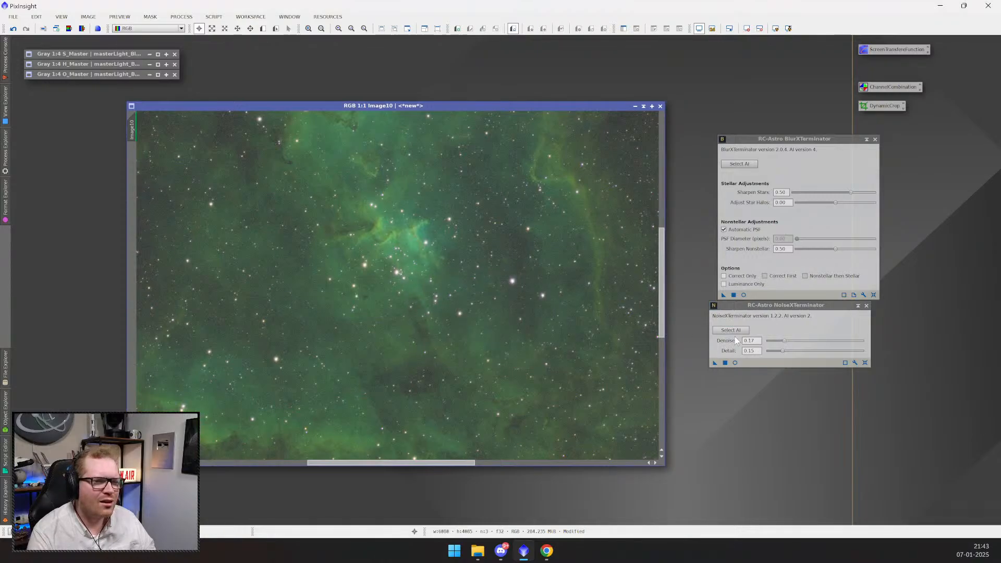
pyautogui.click(443, 272)
pyautogui.rightClick(446, 276)
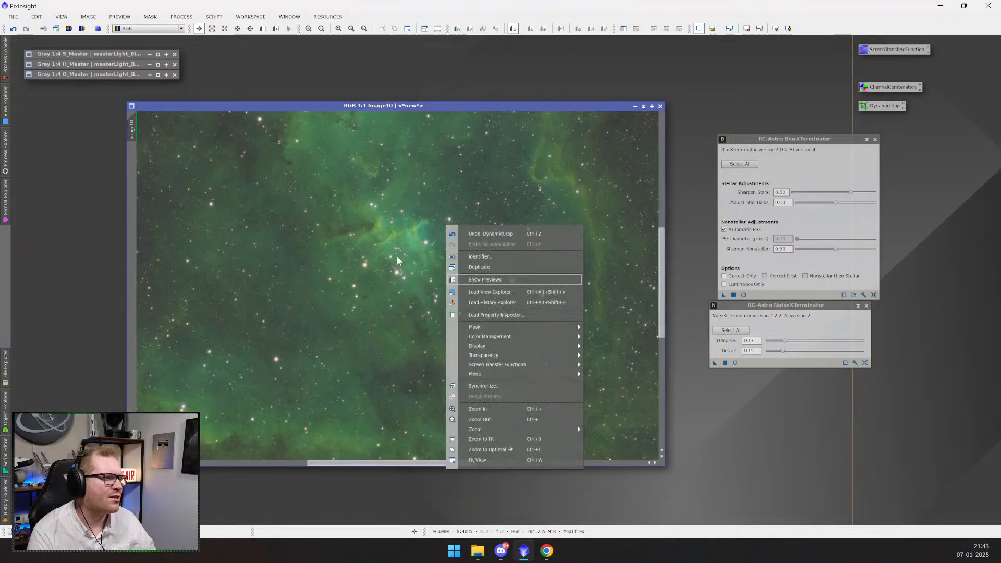
pyautogui.click(379, 265)
pyautogui.click(389, 259)
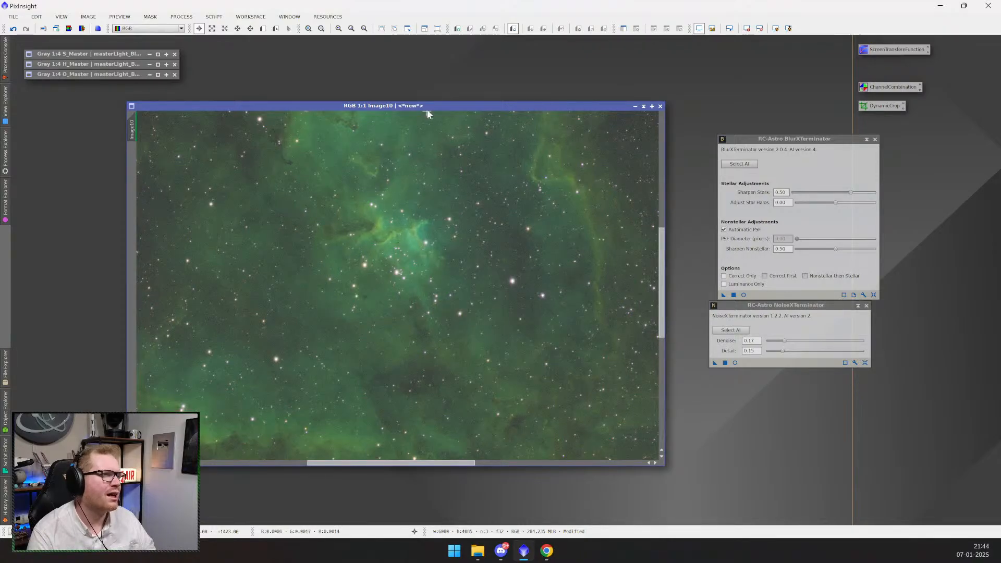
# - Rearrange the RGB image and NoiseXTerminator windows so they no longer overlap, and zoom the image out to fit its window
pyautogui.moveTo(437, 104); pyautogui.dragTo(484, 54)
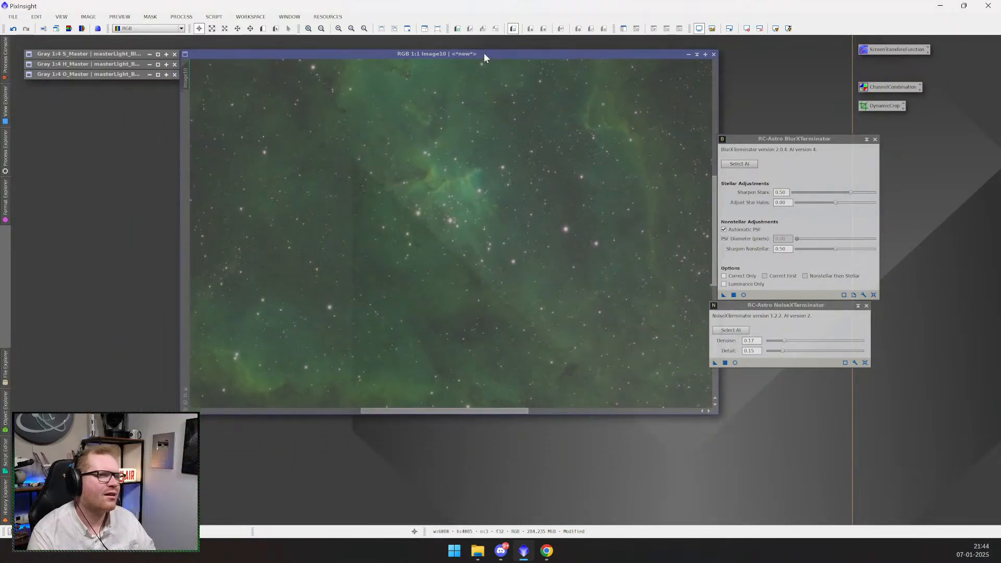
pyautogui.moveTo(754, 308)
pyautogui.mouseDown()
pyautogui.moveTo(774, 329)
pyautogui.moveTo(762, 327)
pyautogui.mouseUp()
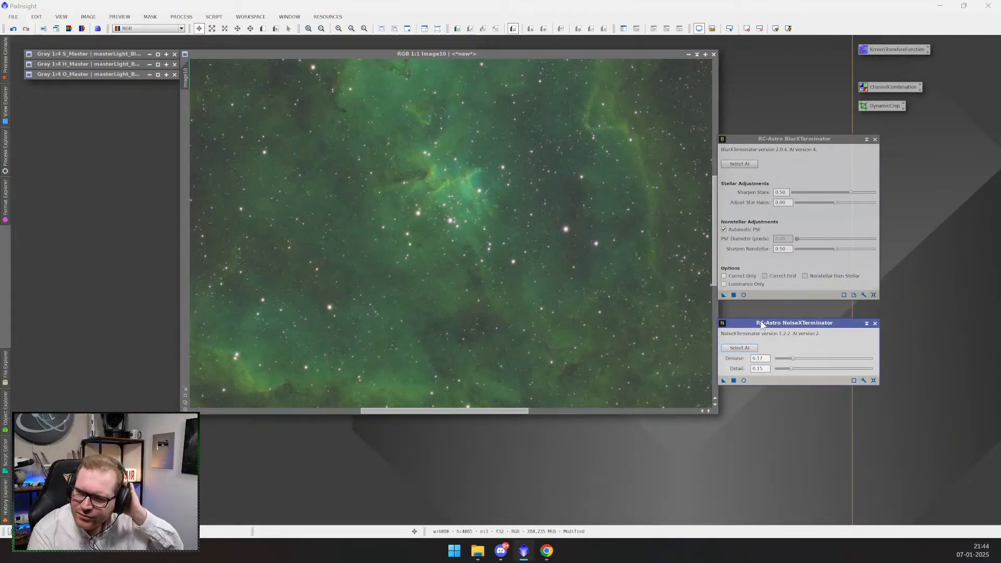
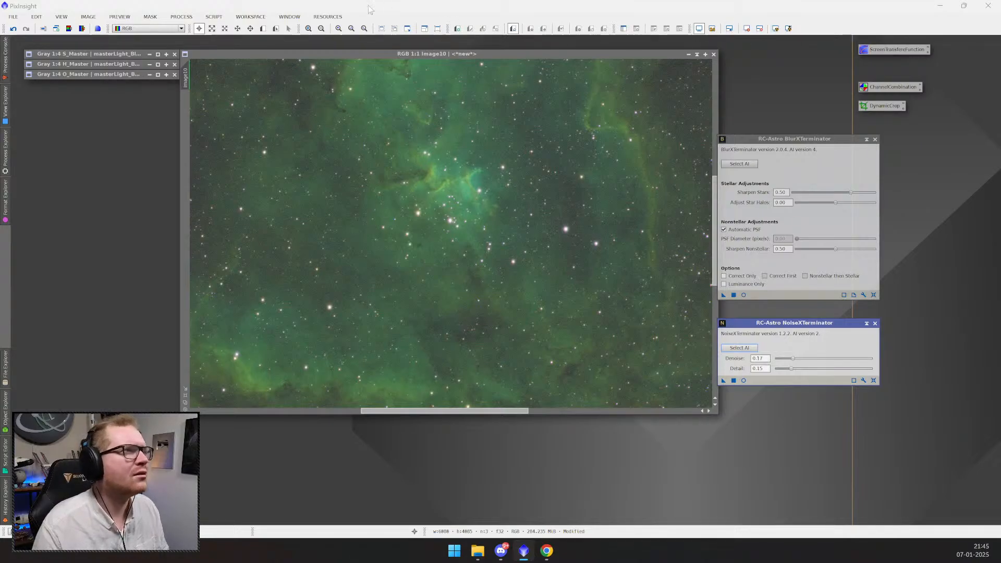
pyautogui.click(382, 29)
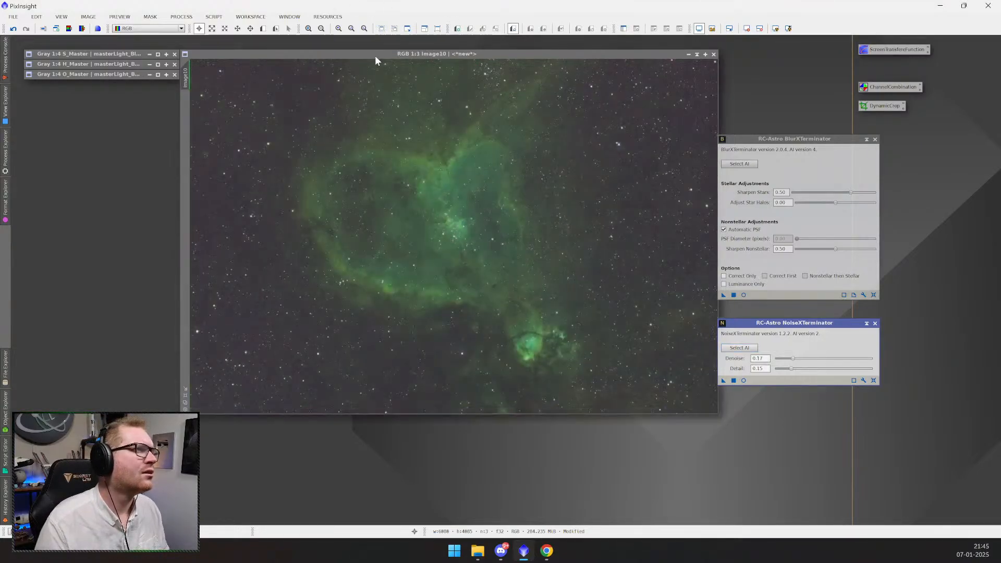
pyautogui.moveTo(388, 53); pyautogui.dragTo(380, 66)
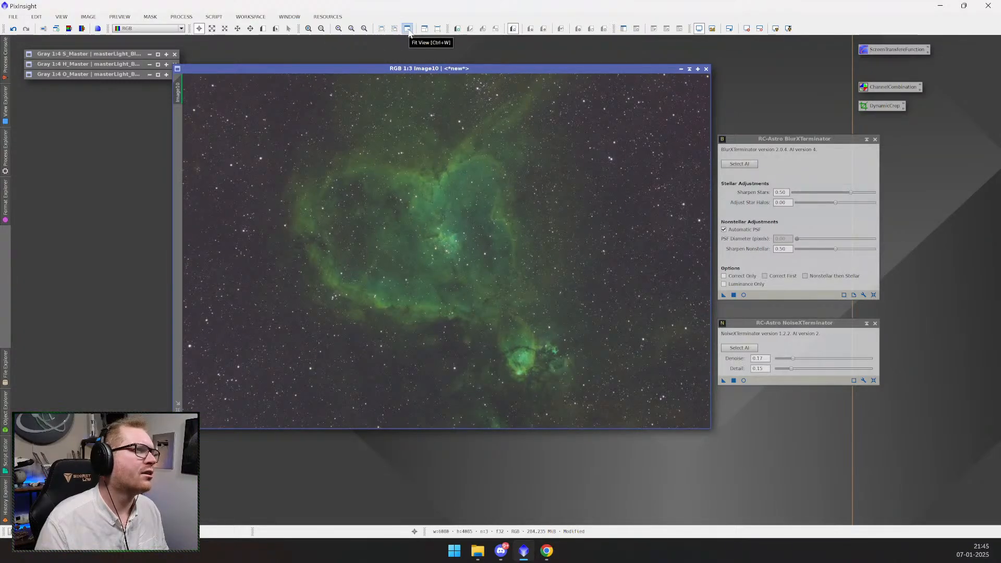
pyautogui.rightClick(400, 32)
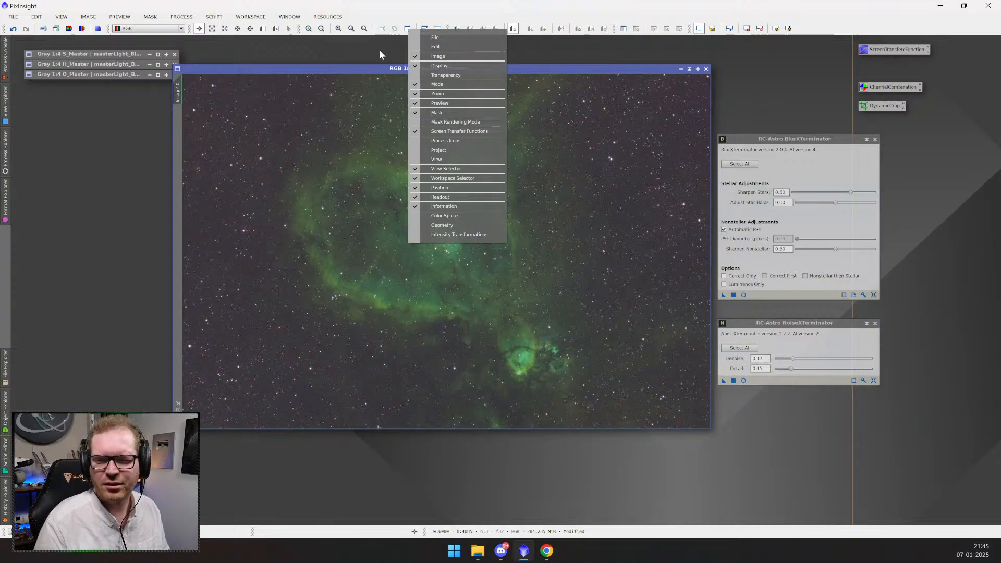
pyautogui.click(767, 49)
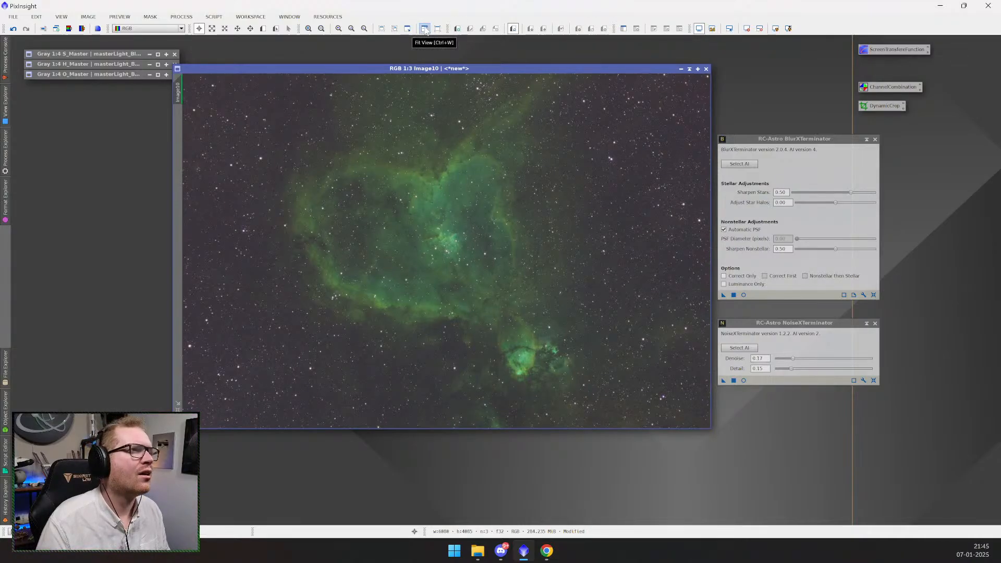
pyautogui.click(459, 33)
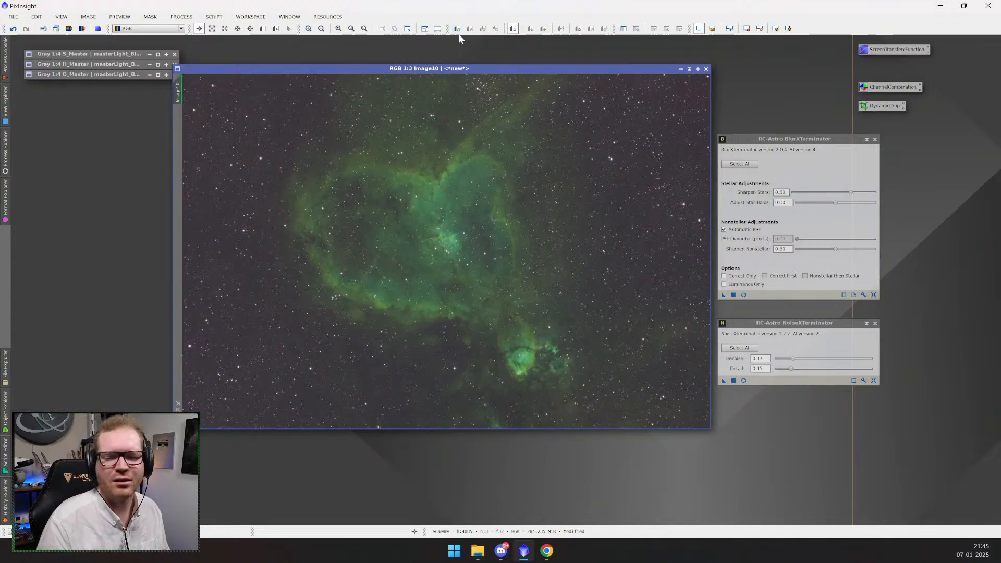
pyautogui.rightClick(459, 34)
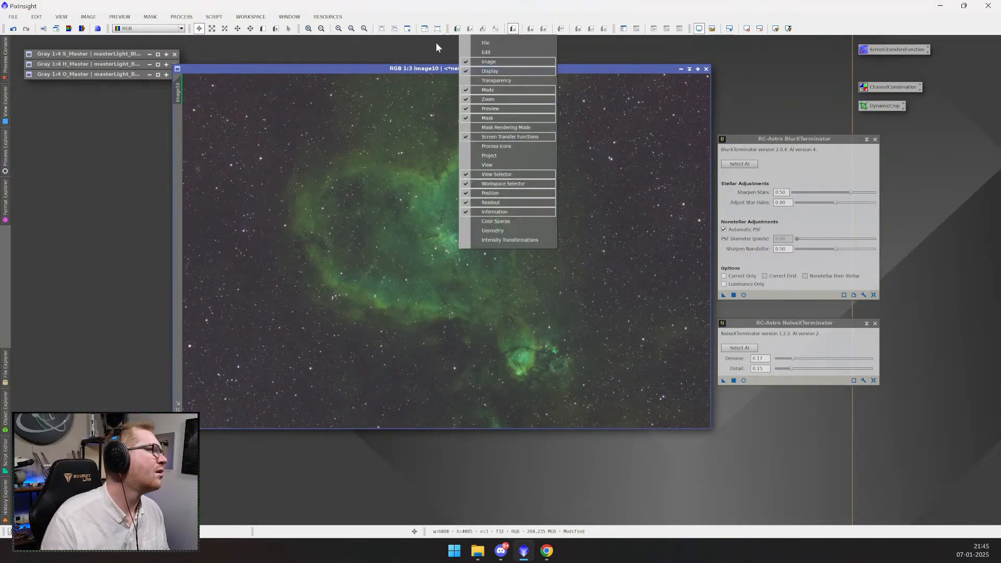
pyautogui.click(284, 61)
pyautogui.click(457, 30)
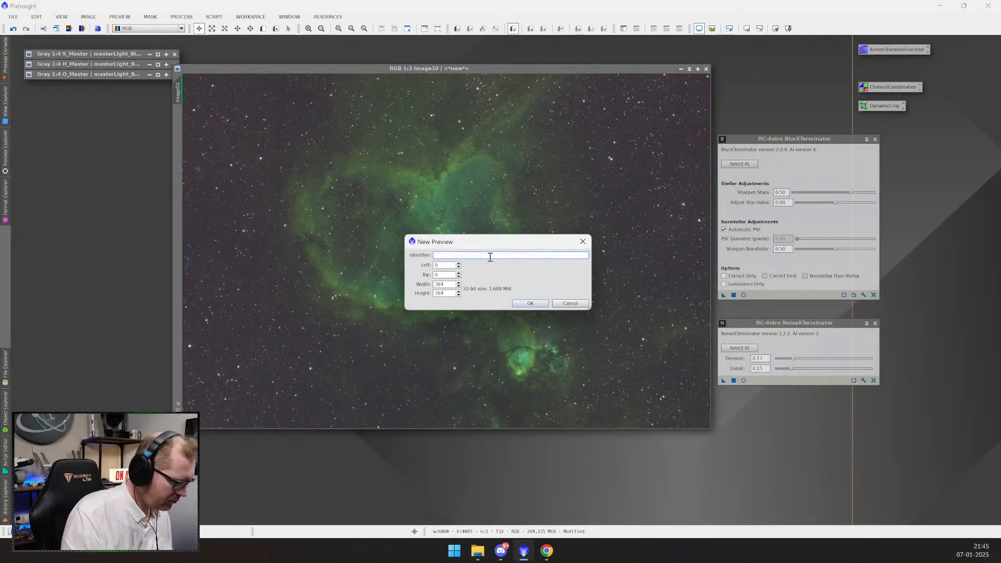
pyautogui.write('preview')
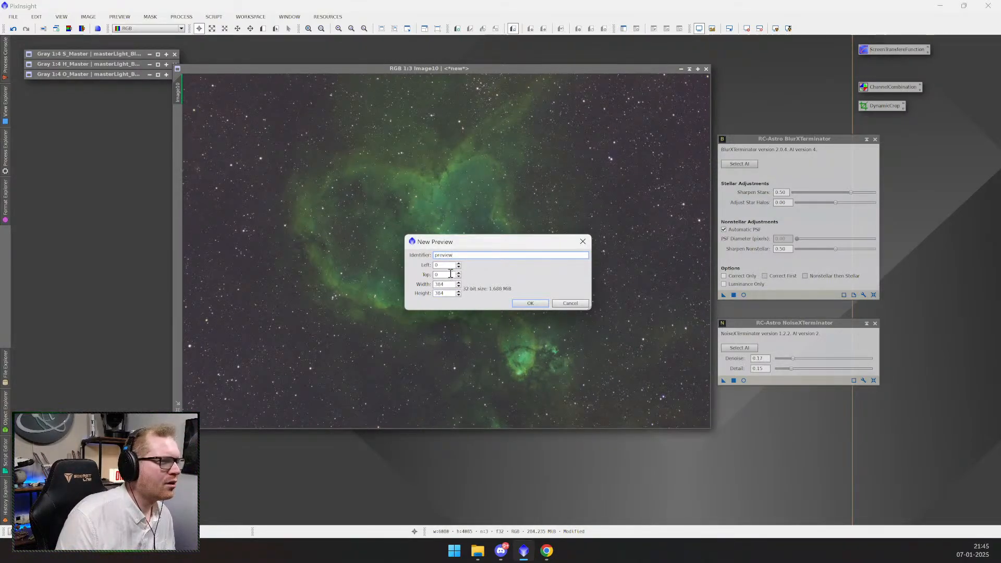
pyautogui.moveTo(476, 242); pyautogui.dragTo(329, 170)
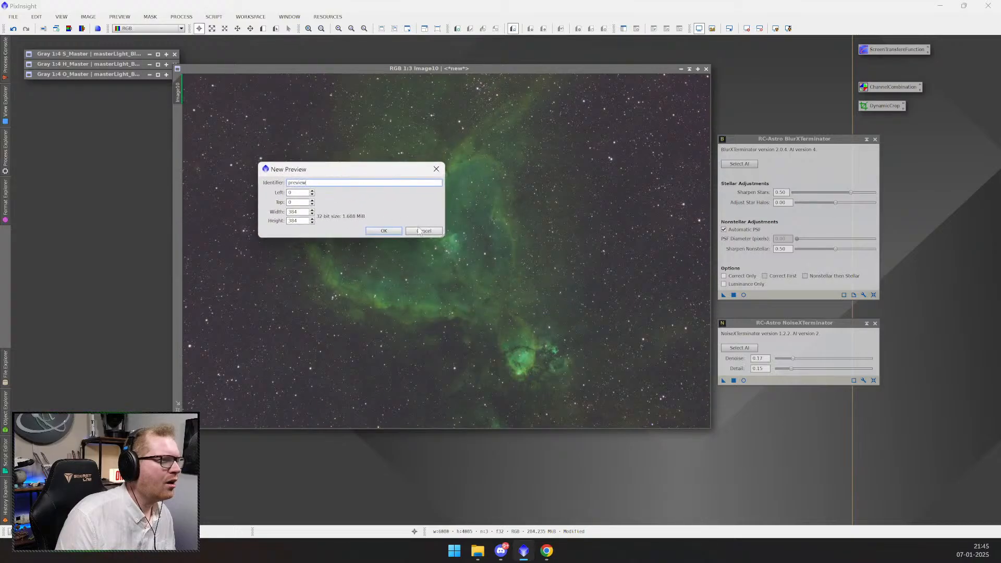
pyautogui.click(431, 233)
pyautogui.click(417, 205)
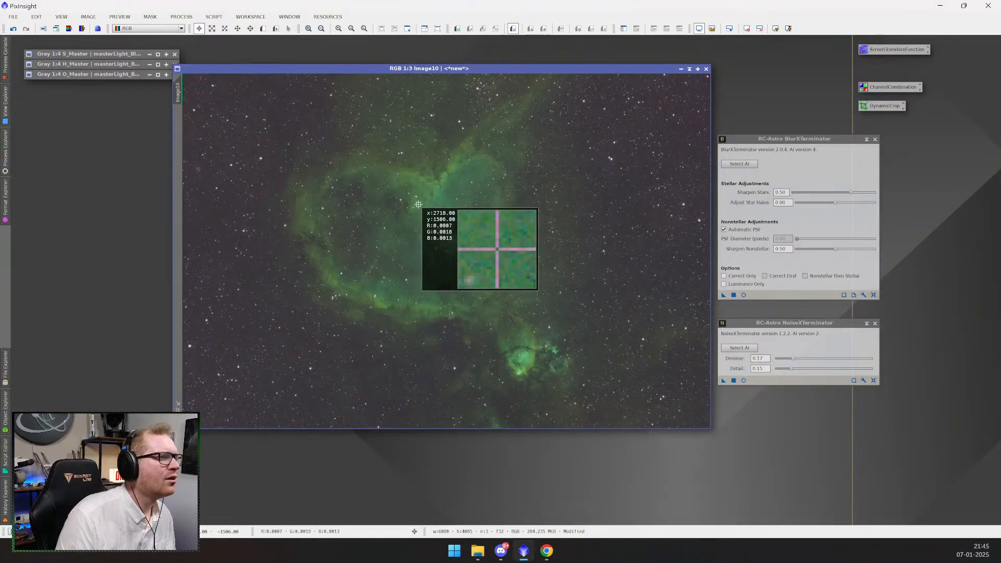
pyautogui.click(464, 263)
pyautogui.click(408, 241)
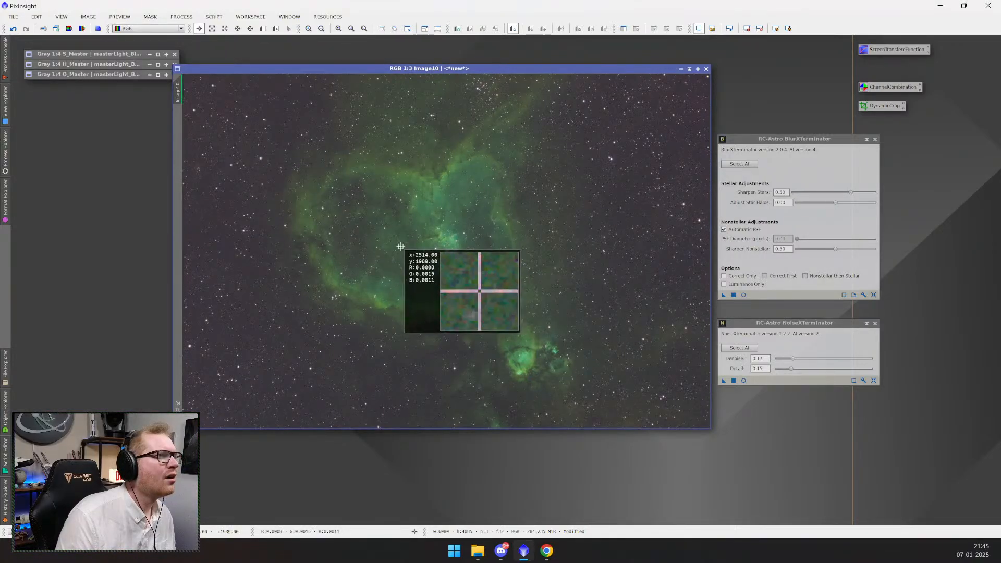
pyautogui.click(438, 29)
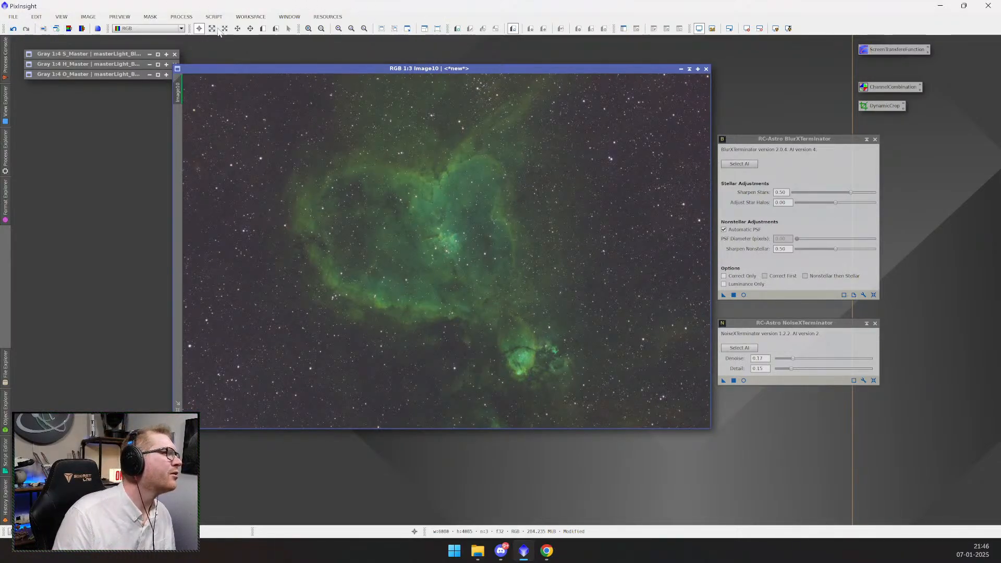
# - Define a preview region of about 740 × 670 px around the nebula's core in the RGB image and switch to that preview
pyautogui.click(264, 31)
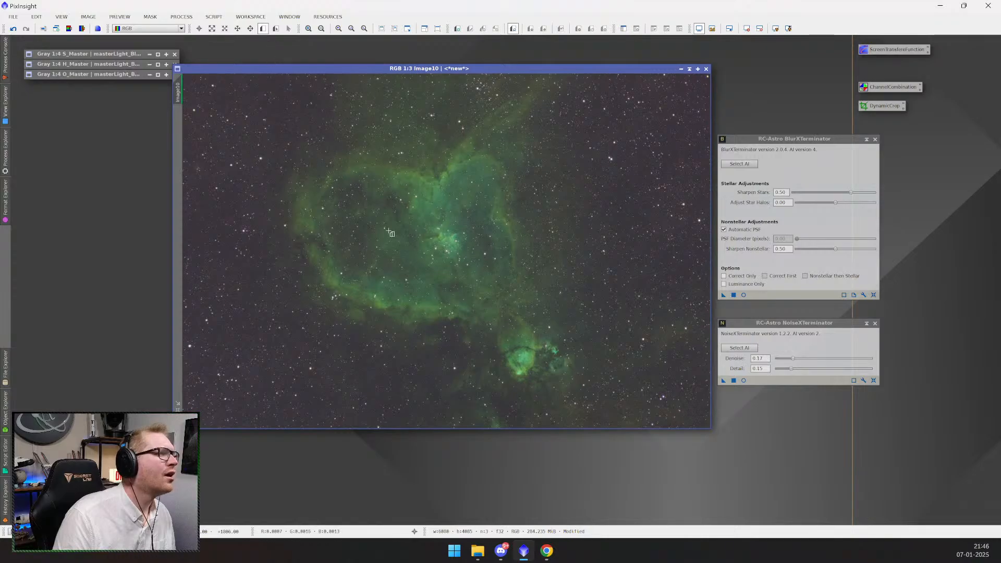
pyautogui.moveTo(410, 212); pyautogui.dragTo(476, 272)
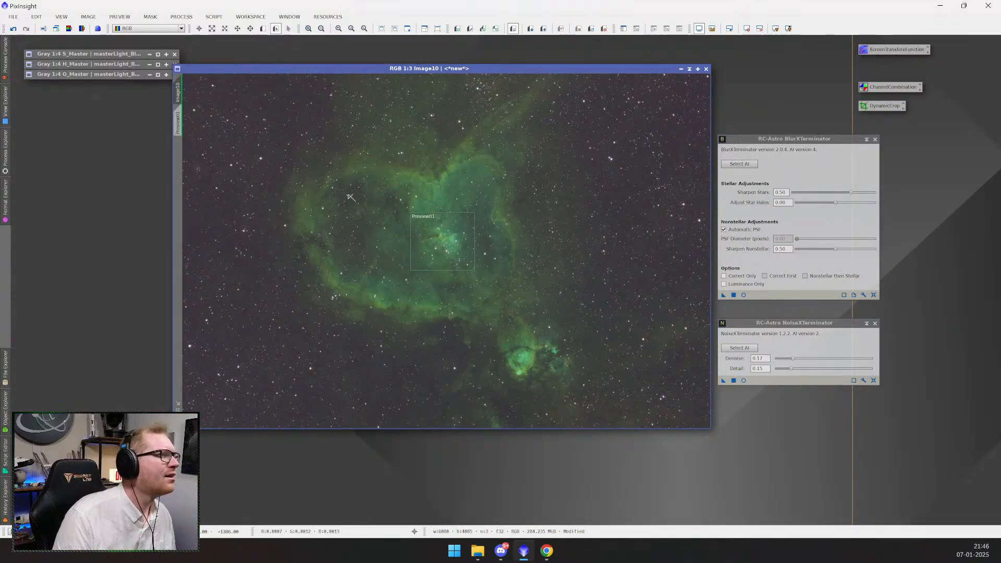
pyautogui.click(178, 130)
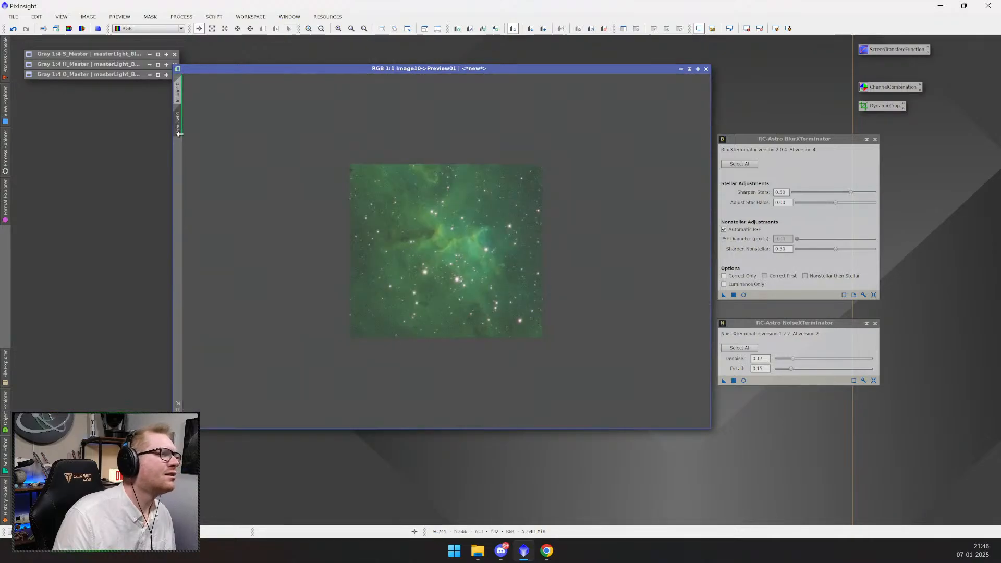
pyautogui.click(178, 94)
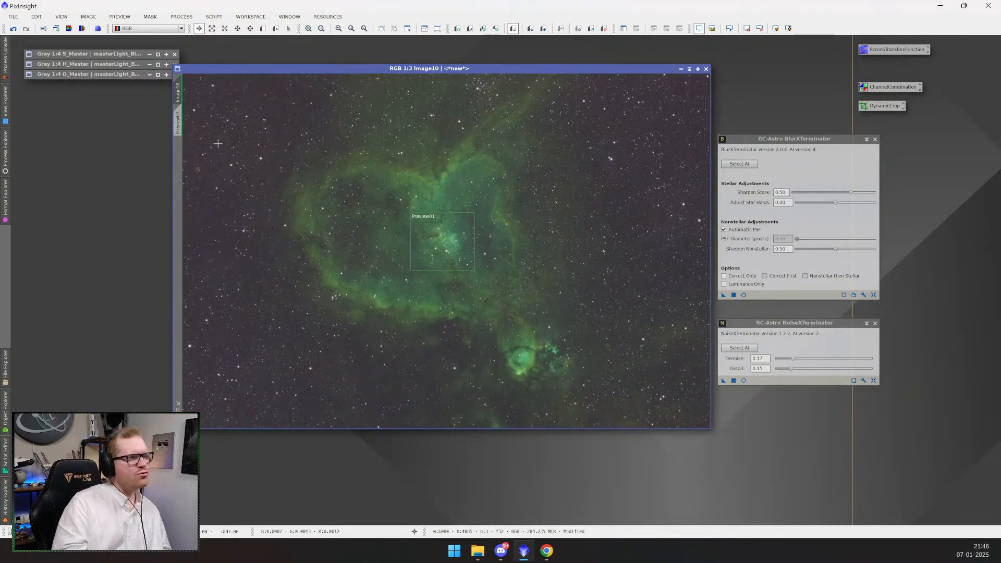
pyautogui.click(178, 128)
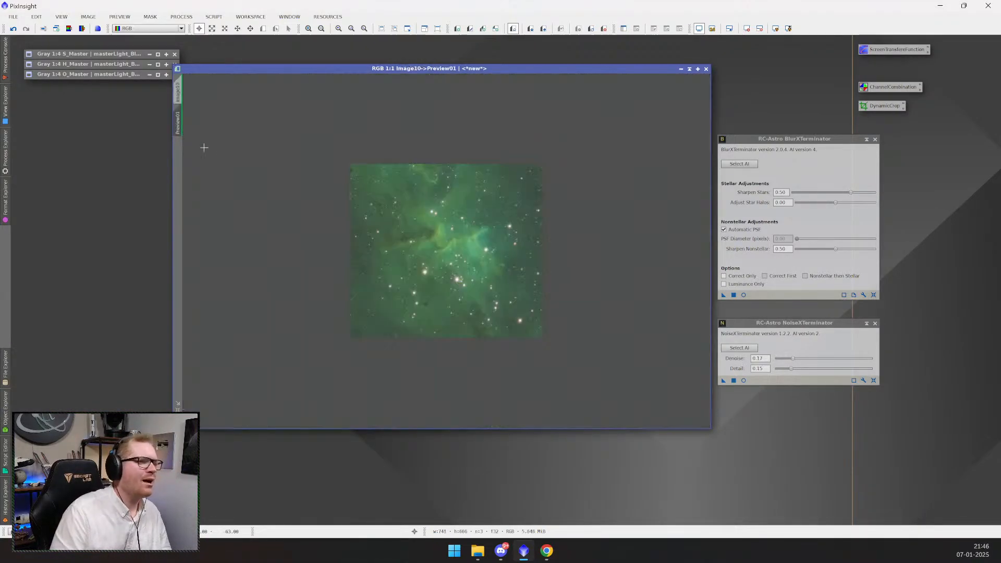
# - Enlarge the core preview to 2:1 and start the NoiseXTerminator real-time preview on it
pyautogui.scroll(2, 438, 254)
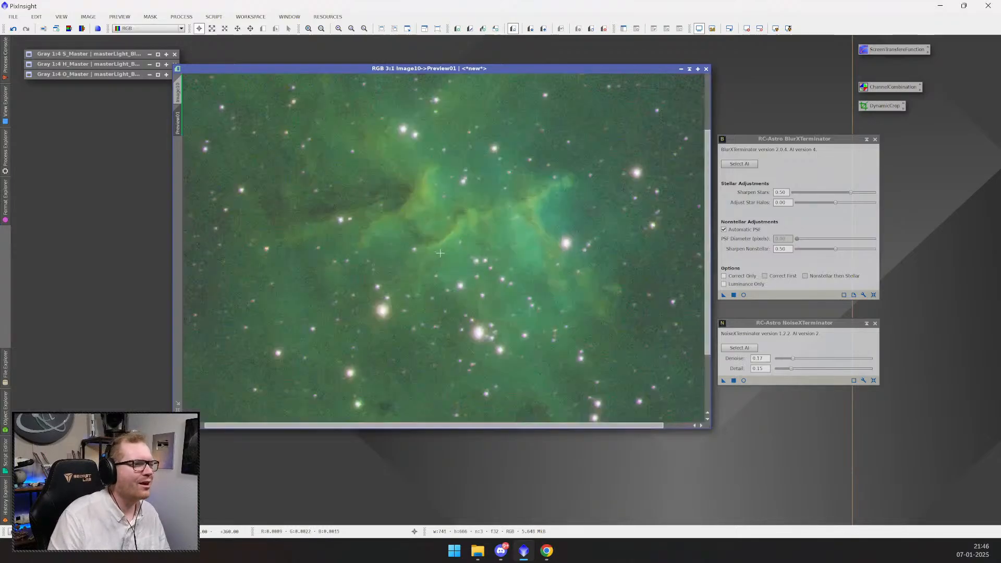
pyautogui.scroll(-1, 440, 253)
pyautogui.moveTo(787, 327); pyautogui.dragTo(788, 319)
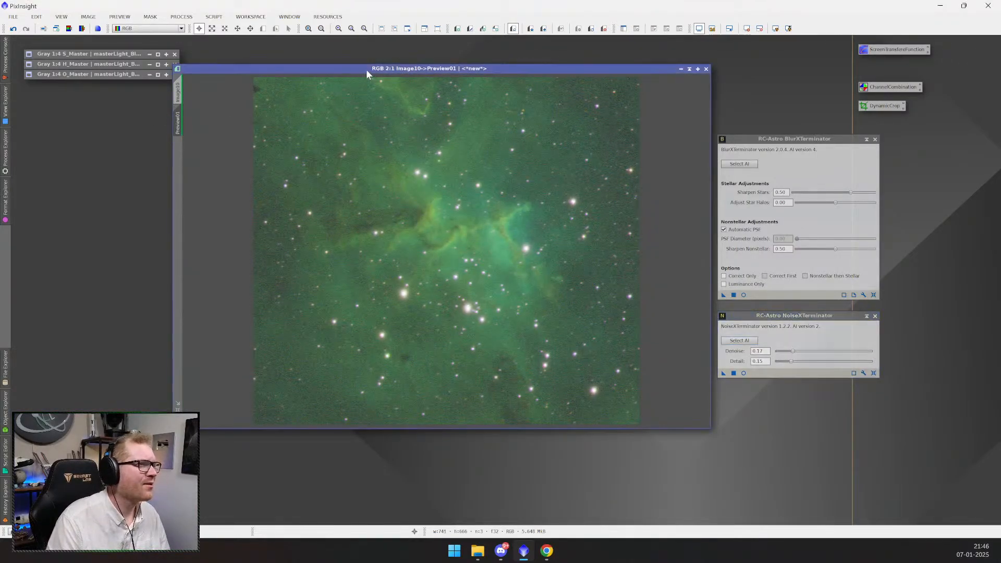
pyautogui.moveTo(366, 70); pyautogui.dragTo(356, 65)
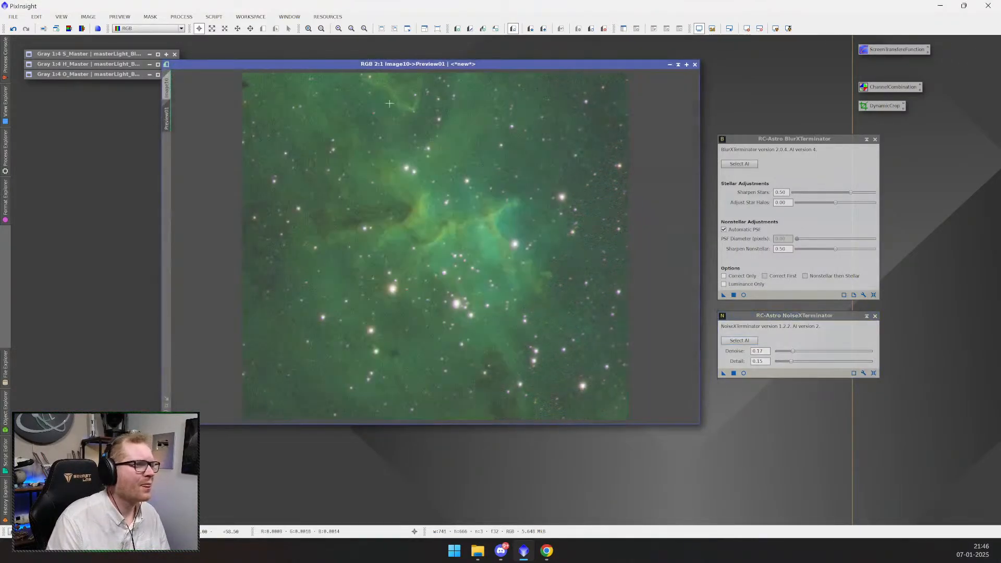
pyautogui.click(745, 373)
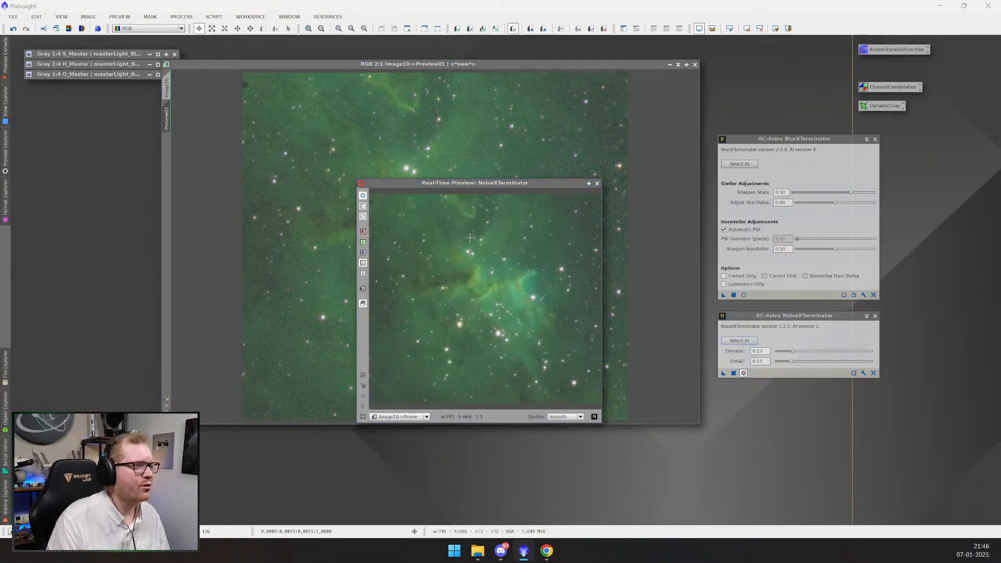
# - Arrange the image window and the real-time preview next to each other and enlarge the real-time preview window for comparison
pyautogui.moveTo(448, 184); pyautogui.dragTo(401, 144)
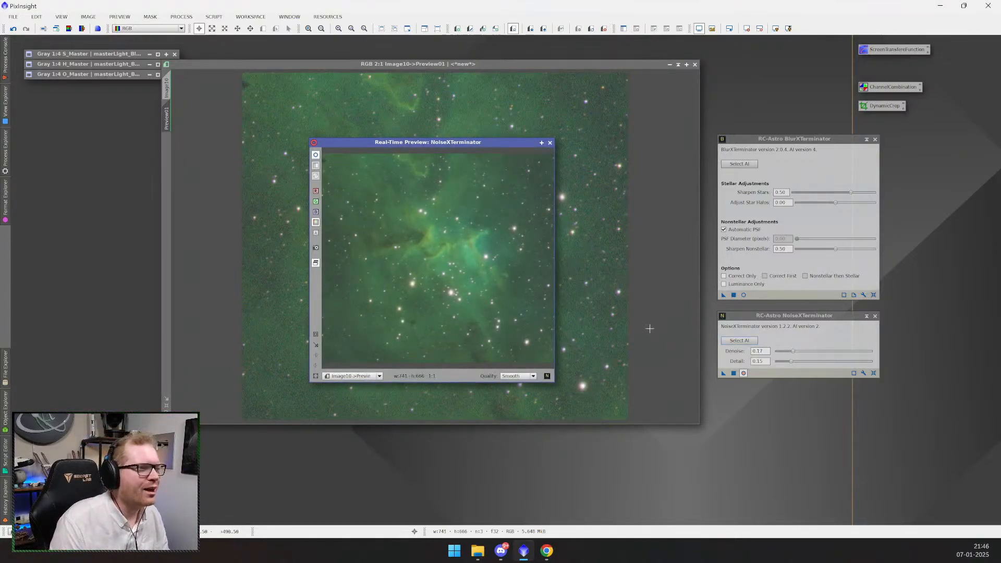
pyautogui.moveTo(482, 148); pyautogui.dragTo(620, 111)
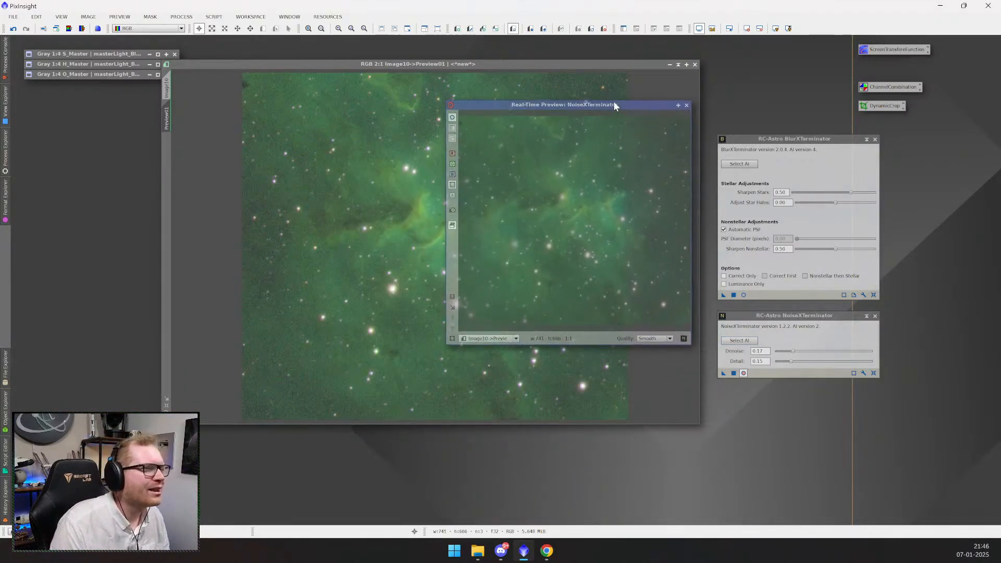
pyautogui.moveTo(517, 70); pyautogui.dragTo(380, 76)
pyautogui.moveTo(551, 107); pyautogui.dragTo(472, 96)
pyautogui.moveTo(612, 331); pyautogui.dragTo(713, 424)
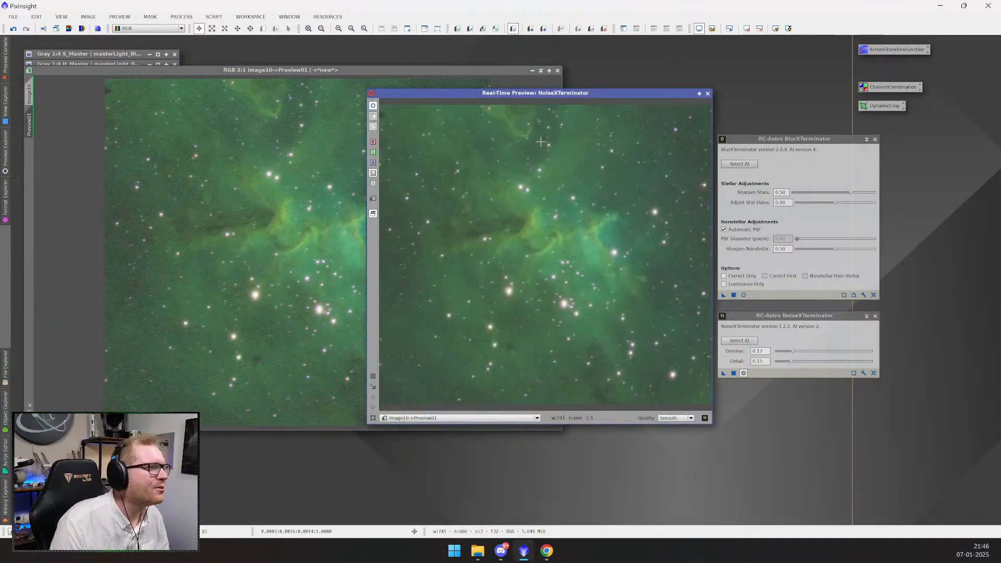
# - Move the NoiseXTerminator window next to the real-time preview and set Denoise to 0.53
pyautogui.moveTo(765, 318); pyautogui.dragTo(703, 307)
pyautogui.moveTo(731, 344); pyautogui.dragTo(707, 341)
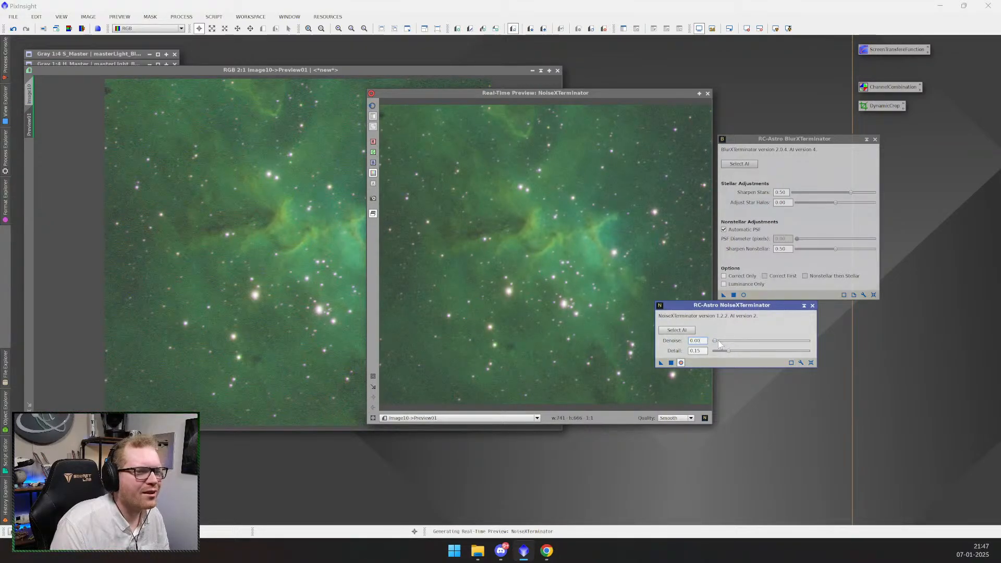
pyautogui.moveTo(719, 343); pyautogui.dragTo(750, 341)
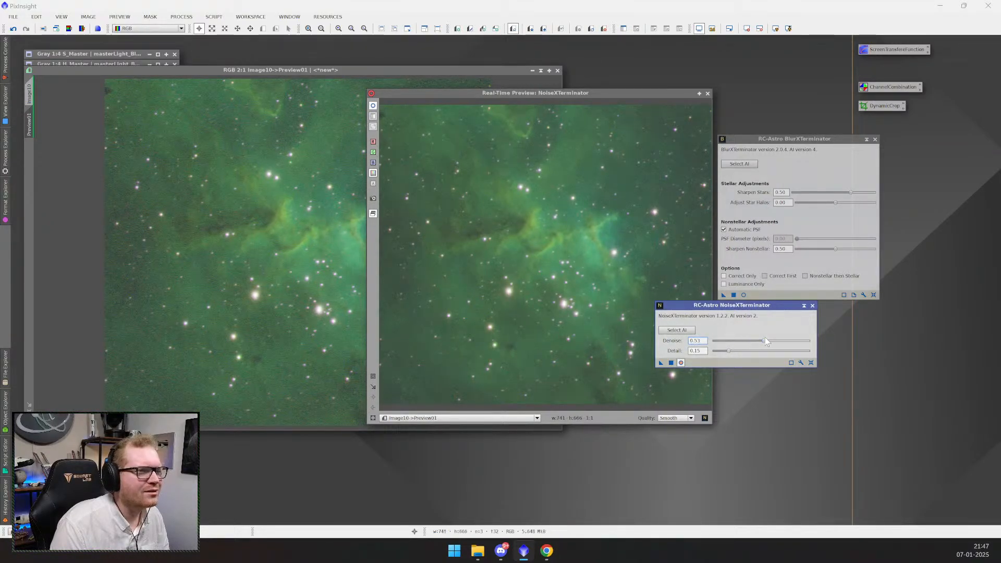
pyautogui.click(762, 340)
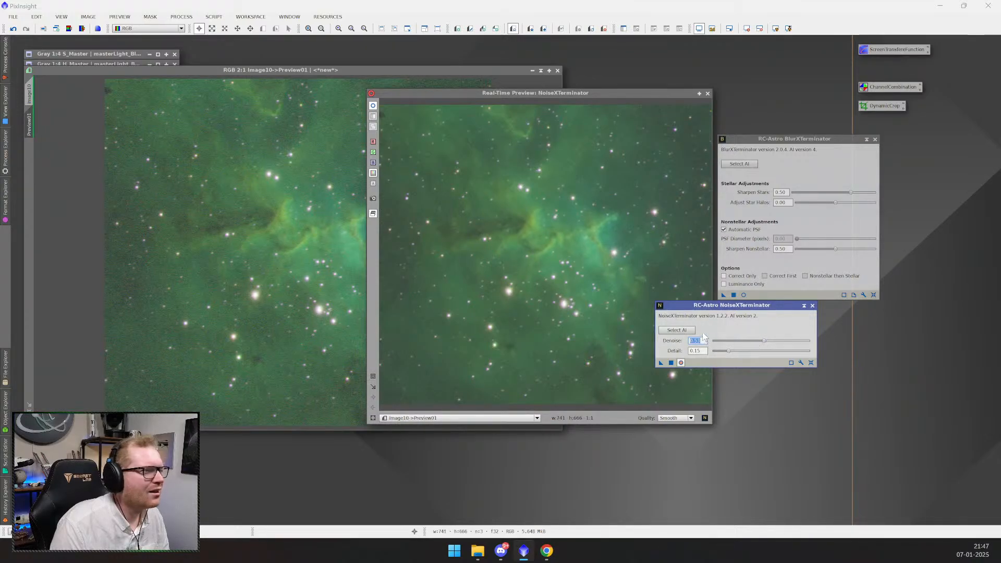
# - Try NoiseXTerminator Detail values between 0.24 and 1.00 on the real-time preview and settle on 0.54
pyautogui.click(729, 351)
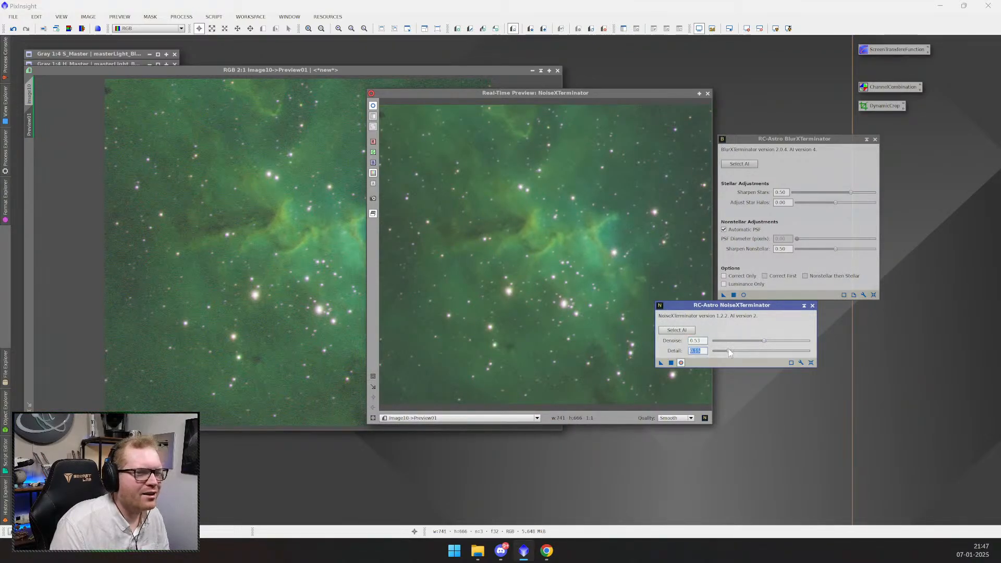
pyautogui.moveTo(730, 351); pyautogui.dragTo(809, 353)
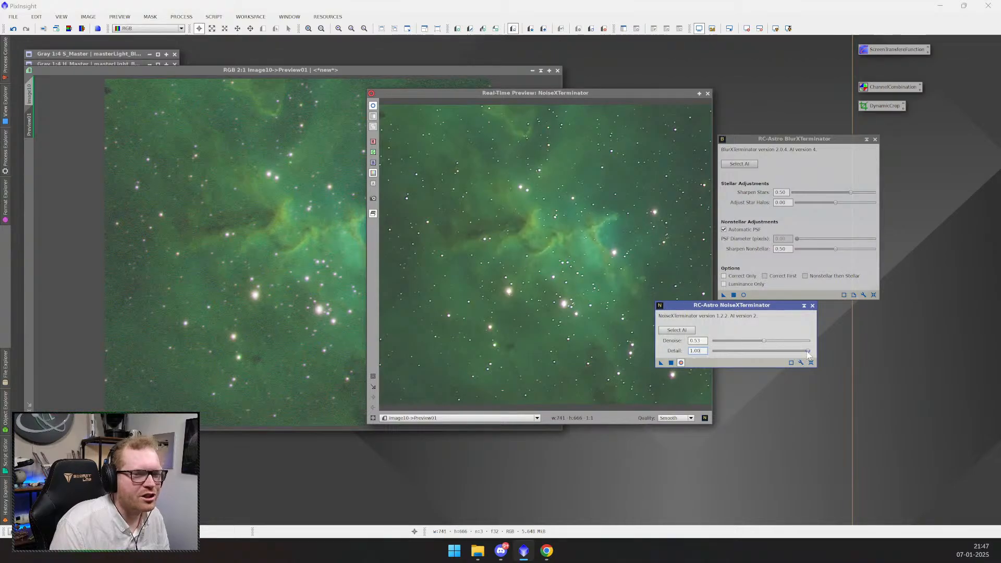
pyautogui.moveTo(791, 354); pyautogui.dragTo(740, 352)
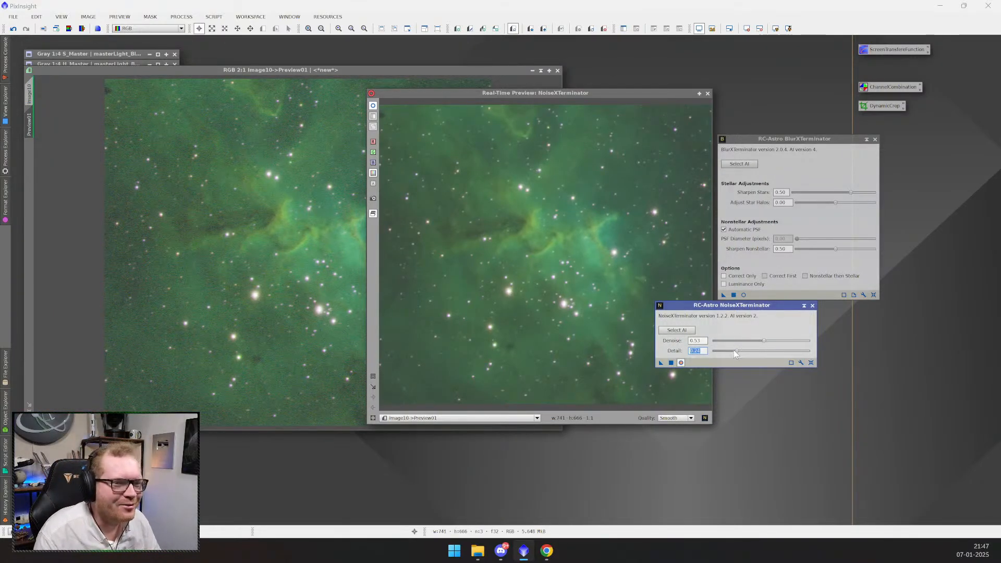
pyautogui.moveTo(737, 353); pyautogui.dragTo(748, 353)
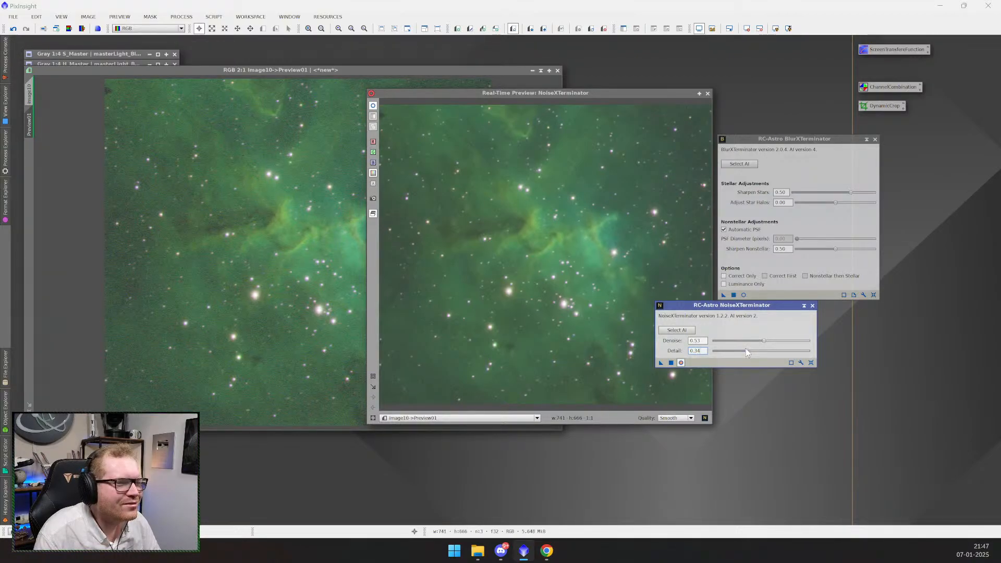
pyautogui.moveTo(749, 352); pyautogui.dragTo(772, 353)
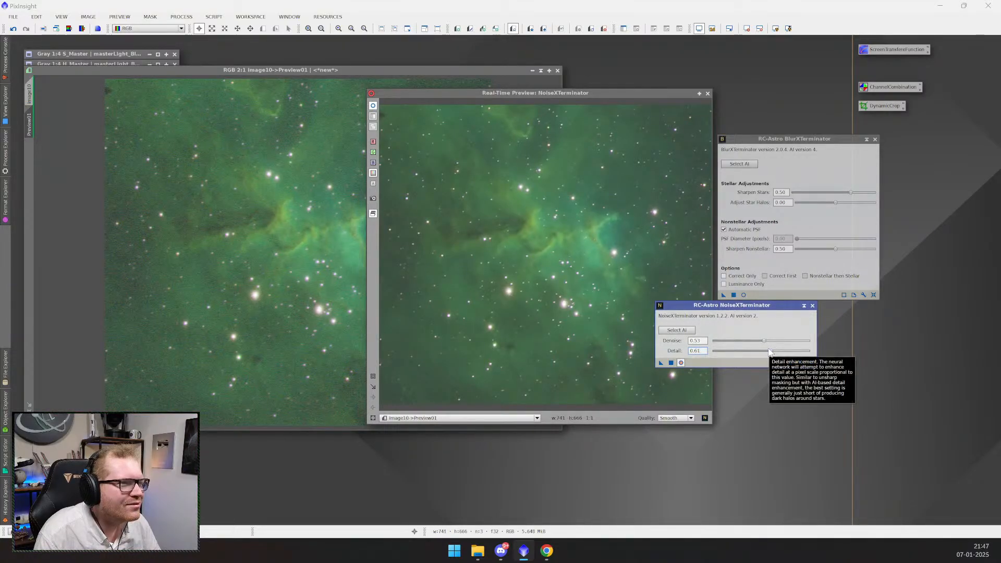
pyautogui.moveTo(771, 351); pyautogui.dragTo(787, 353)
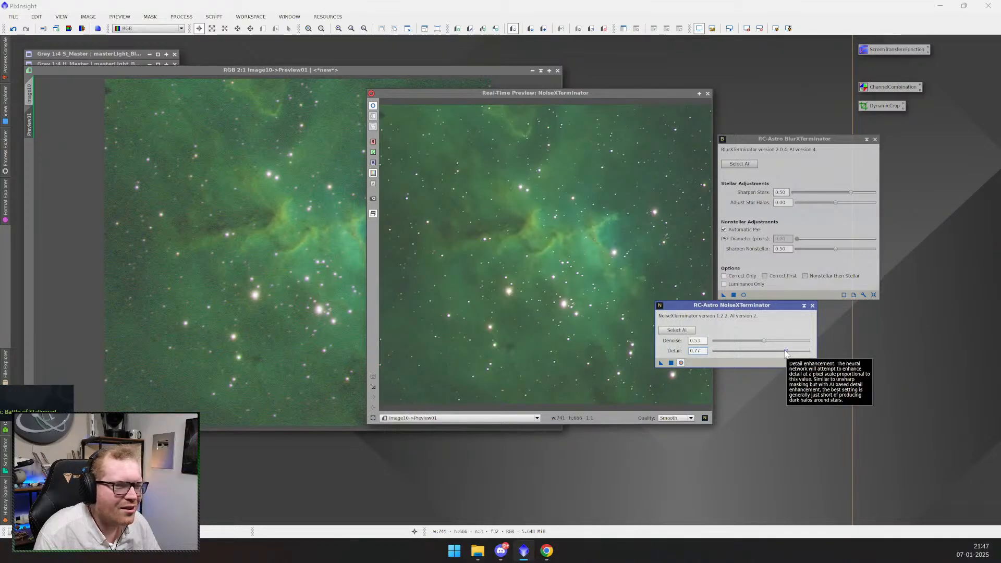
pyautogui.click(786, 351)
pyautogui.moveTo(788, 350); pyautogui.dragTo(796, 351)
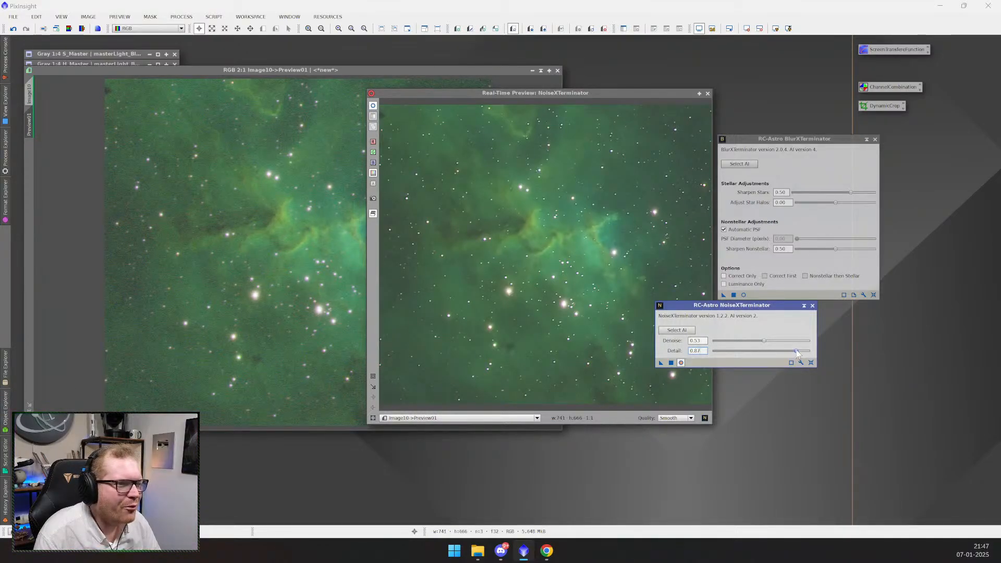
pyautogui.moveTo(796, 350); pyautogui.dragTo(766, 352)
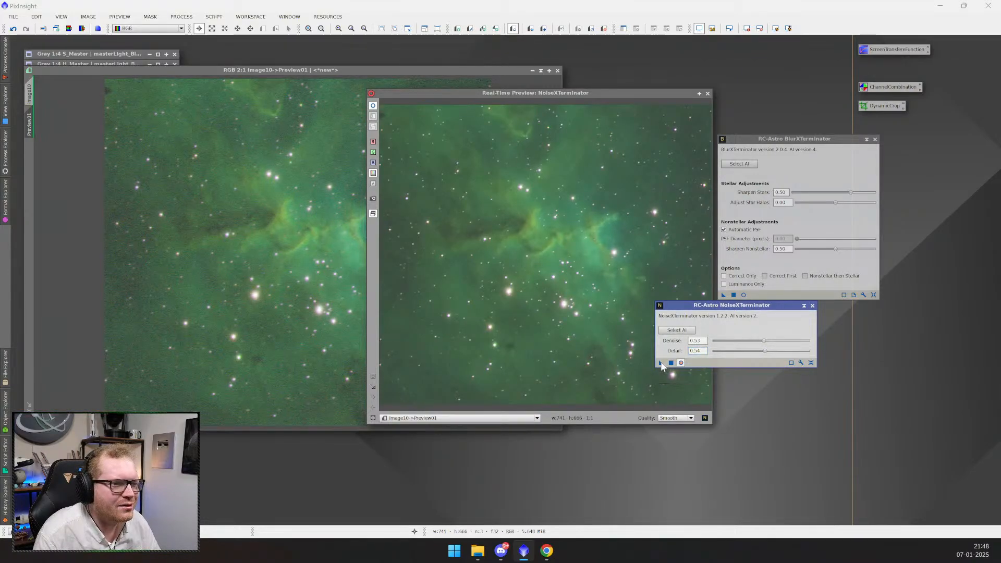
# - Save the NoiseXTerminator settings as a process icon named NoiseXTerminator and place it below the other process icons
pyautogui.moveTo(661, 364); pyautogui.dragTo(776, 401)
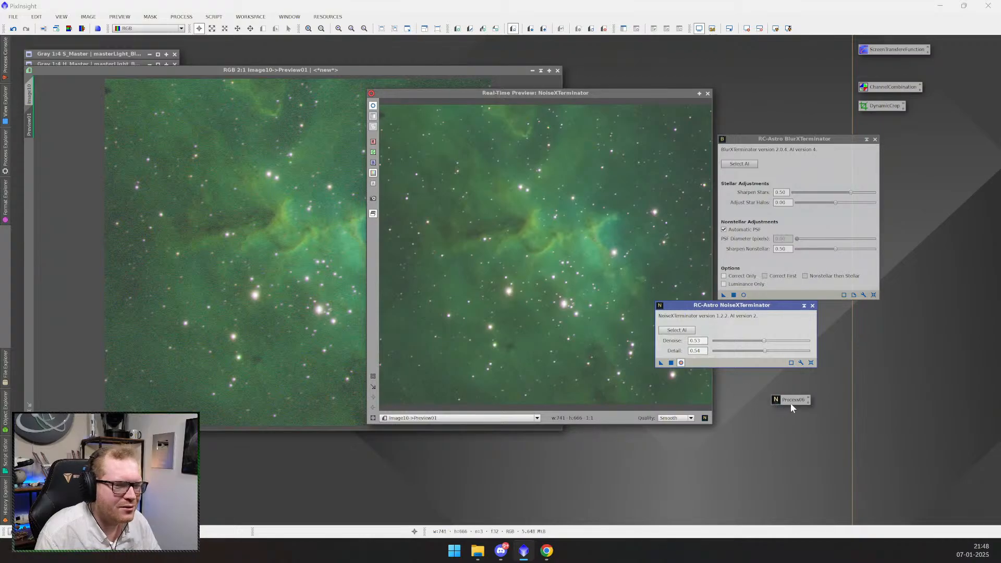
pyautogui.rightClick(791, 402)
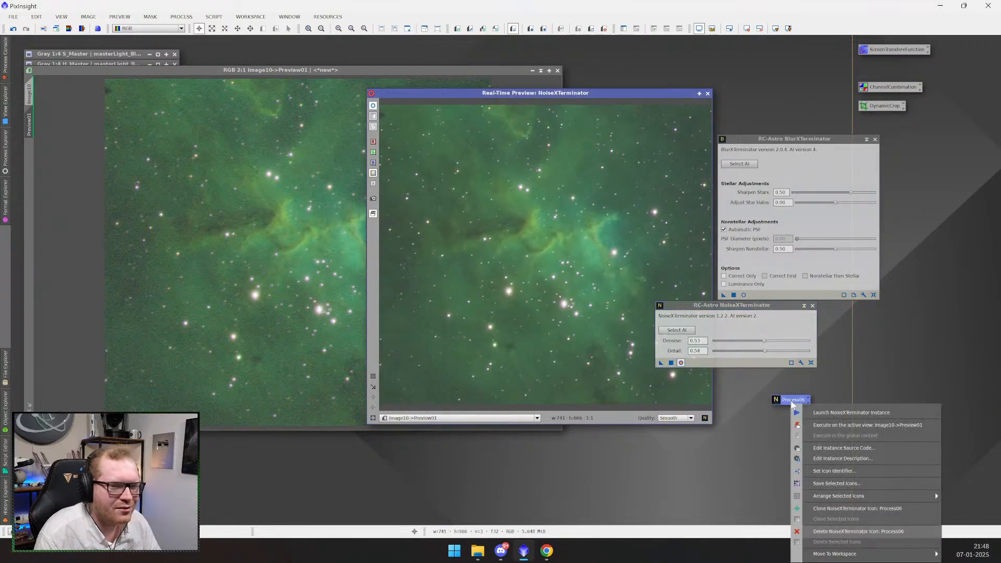
pyautogui.click(850, 475)
pyautogui.write('N')
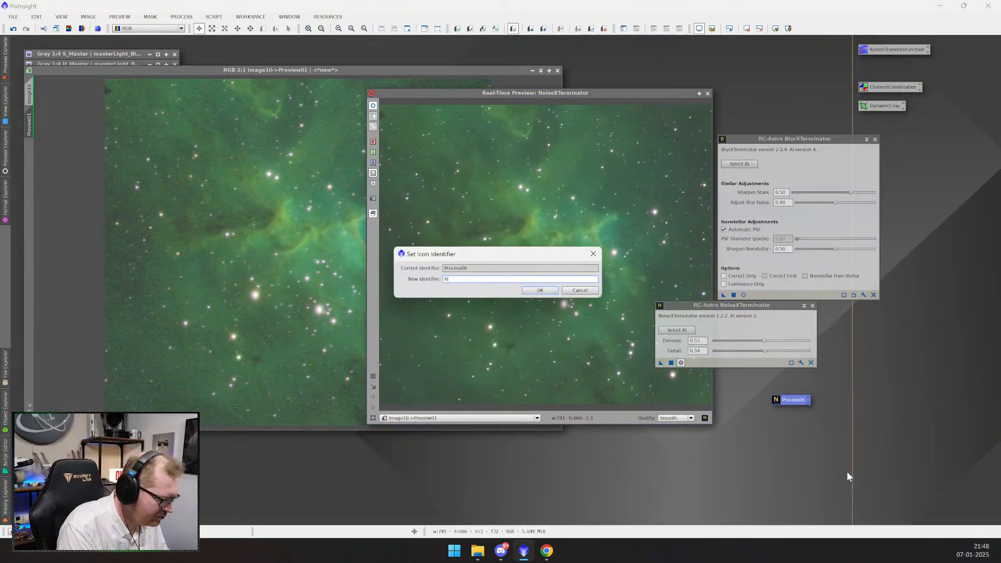
pyautogui.write('oice Exter')
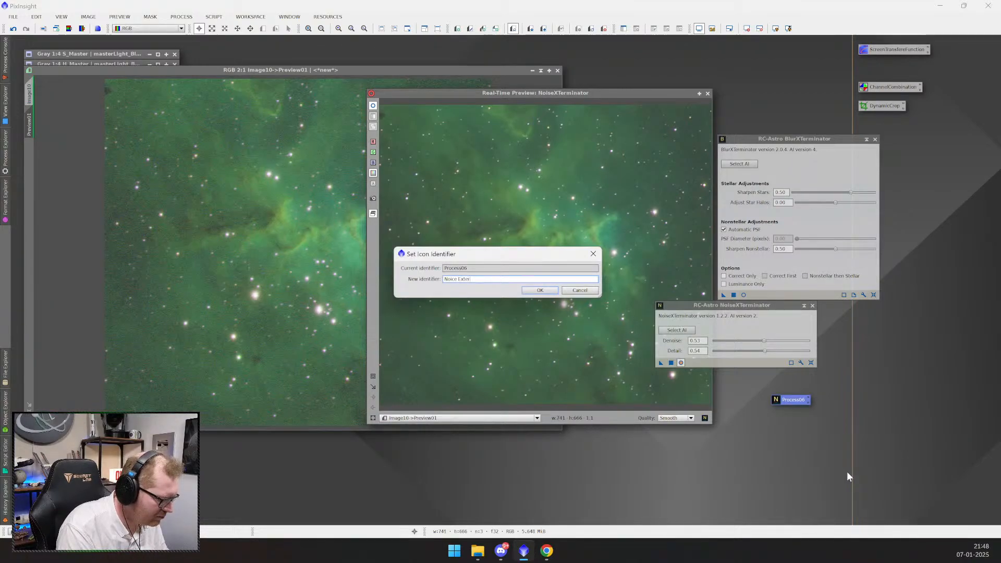
pyautogui.write('mina')
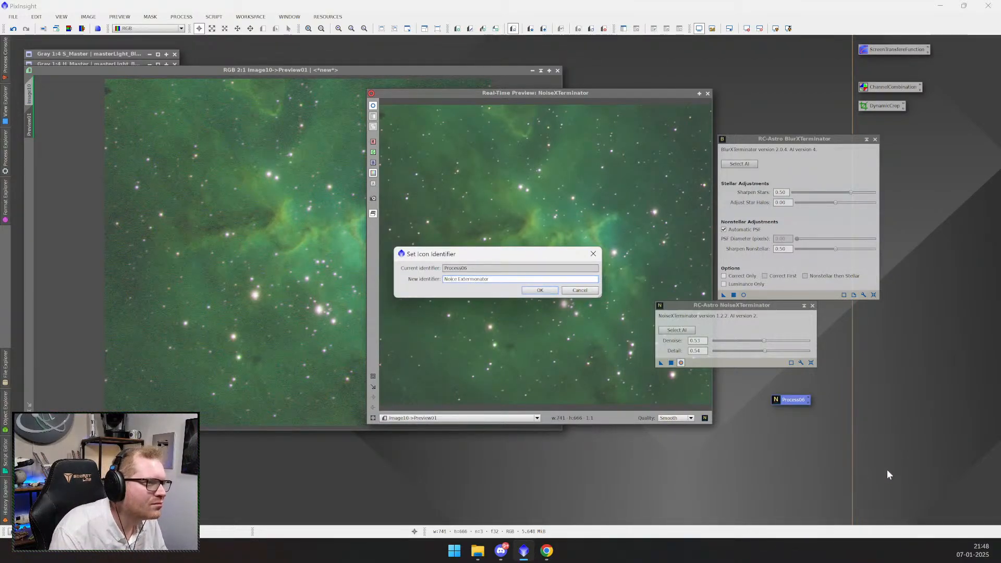
pyautogui.press('BackSpace')
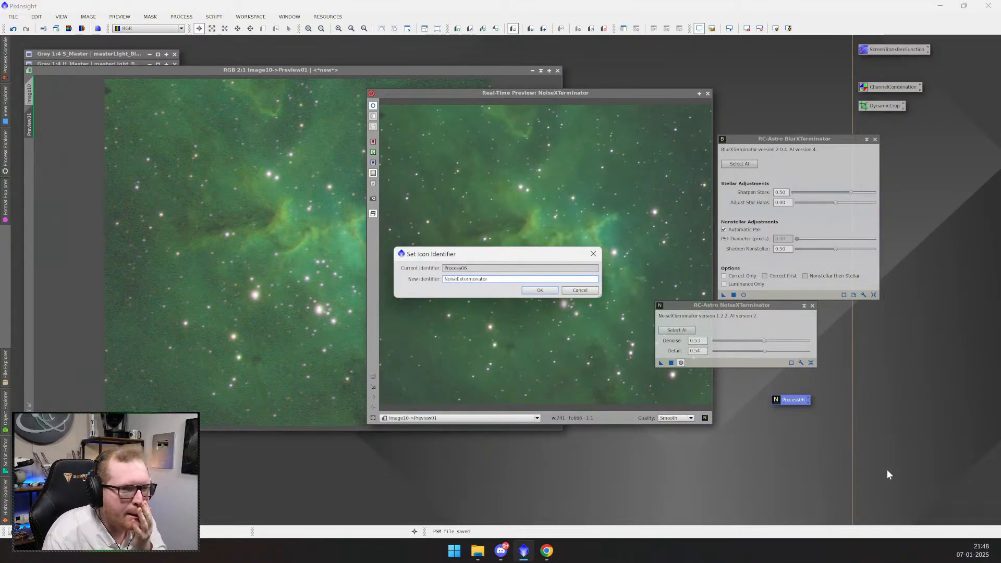
pyautogui.press('BackSpace')
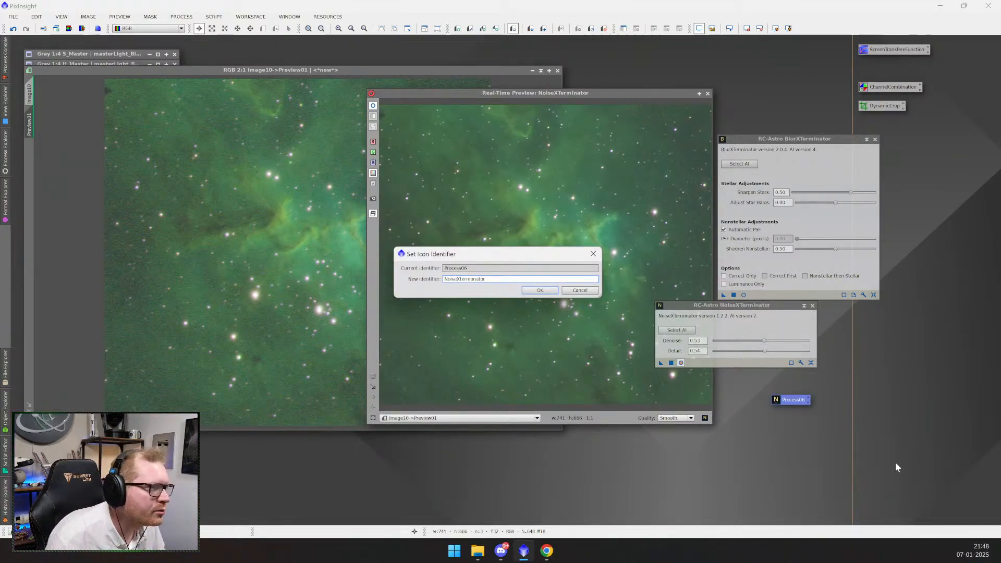
pyautogui.click(540, 290)
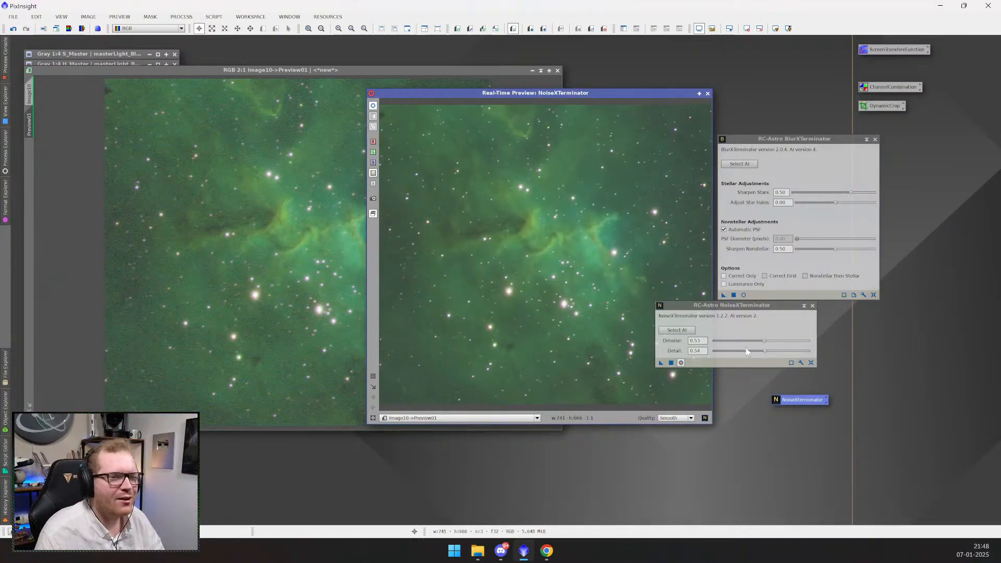
pyautogui.moveTo(803, 399); pyautogui.dragTo(931, 137)
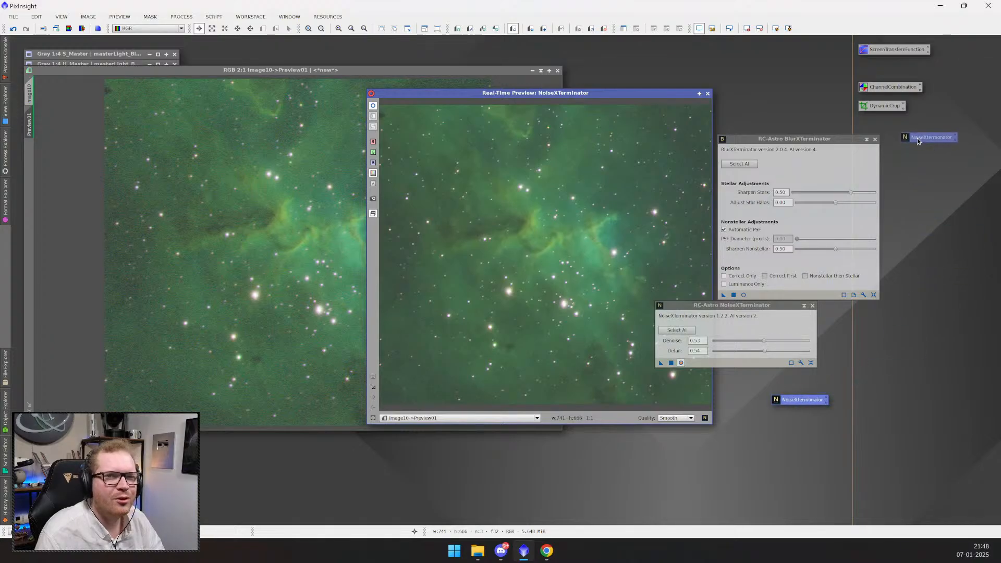
# - Stop and close the NoiseXTerminator real-time preview and move the image window clear of the minimized masters
pyautogui.moveTo(713, 308); pyautogui.dragTo(746, 312)
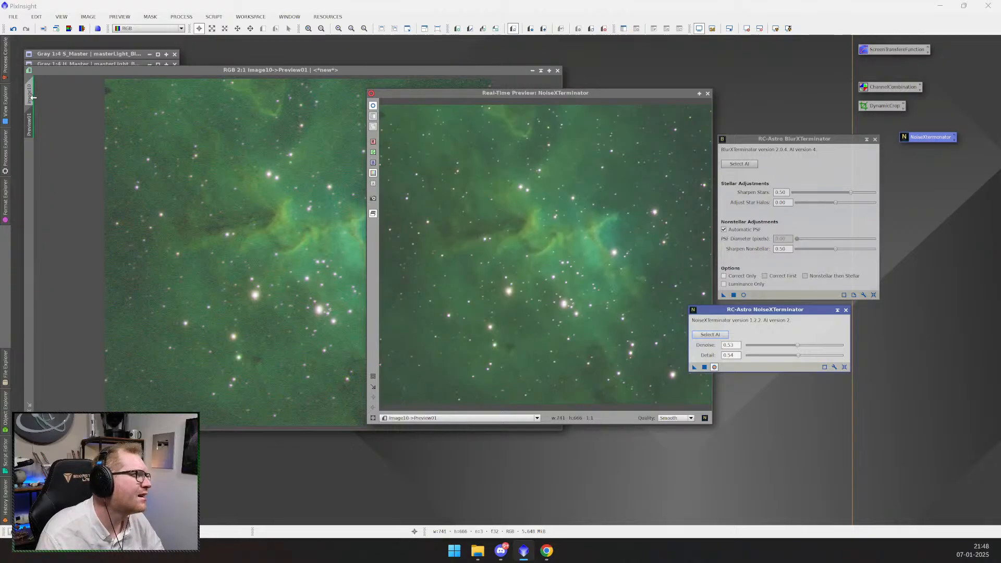
pyautogui.click(715, 367)
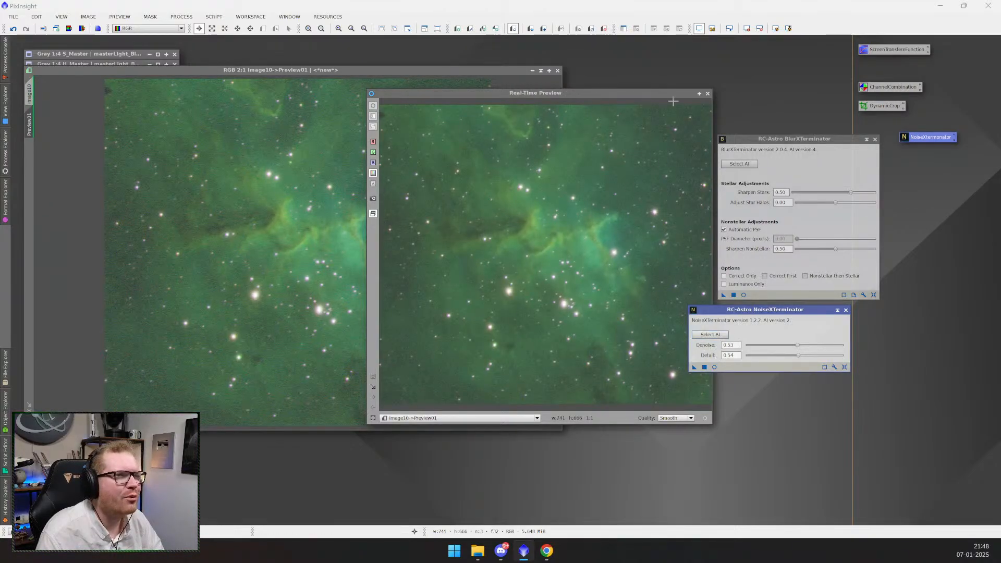
pyautogui.click(708, 93)
pyautogui.moveTo(365, 67); pyautogui.dragTo(486, 80)
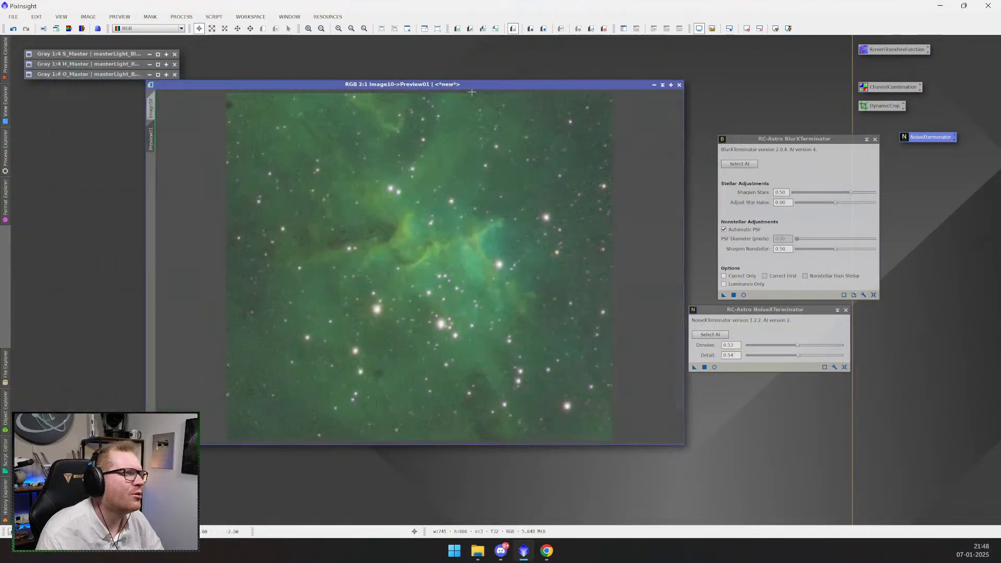
# - Apply NoiseXTerminator to the full RGB image, inspect the denoised nebula core up close, and close the process window
pyautogui.click(151, 108)
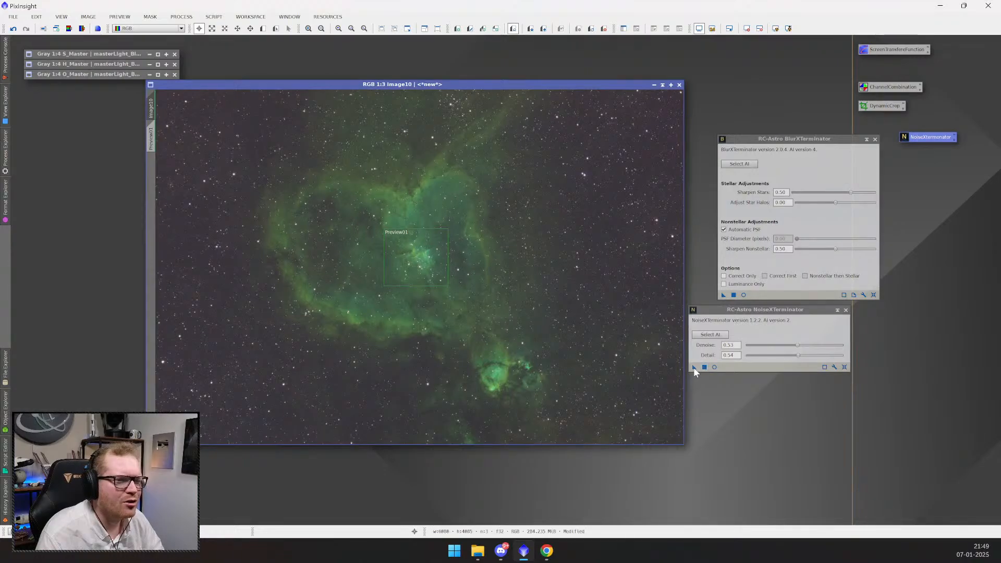
pyautogui.moveTo(694, 367); pyautogui.dragTo(512, 348)
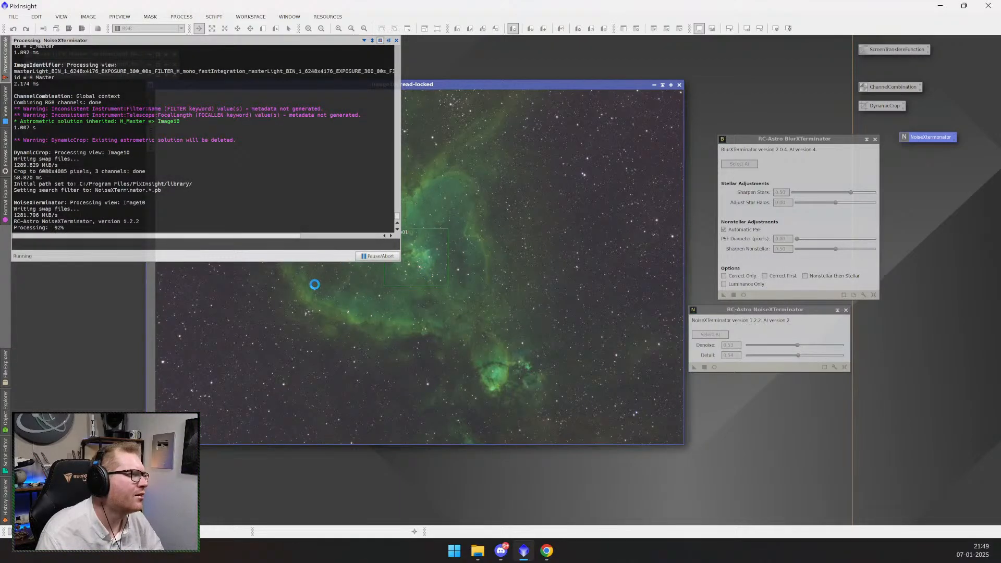
pyautogui.scroll(6, 400, 280)
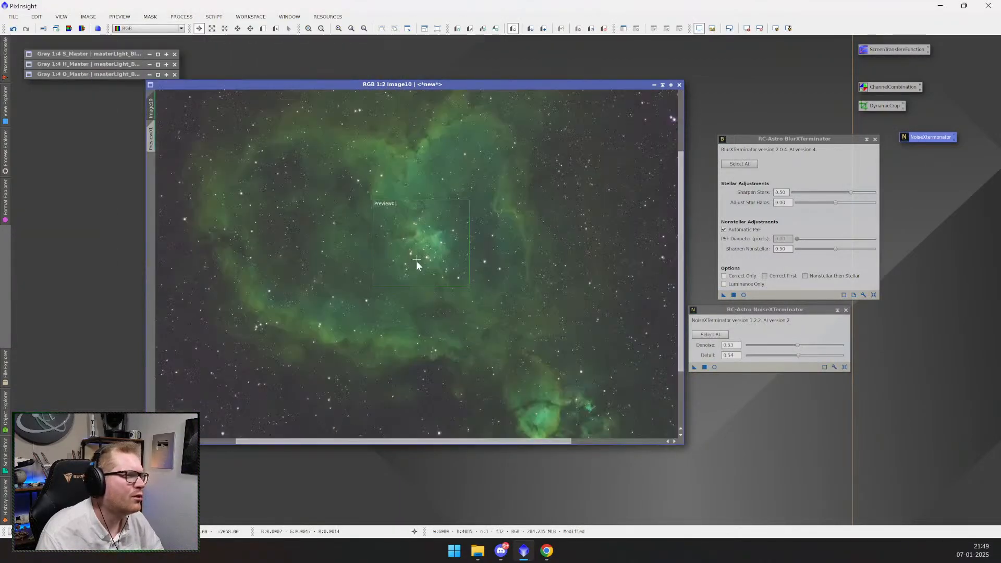
pyautogui.scroll(-2, 468, 254)
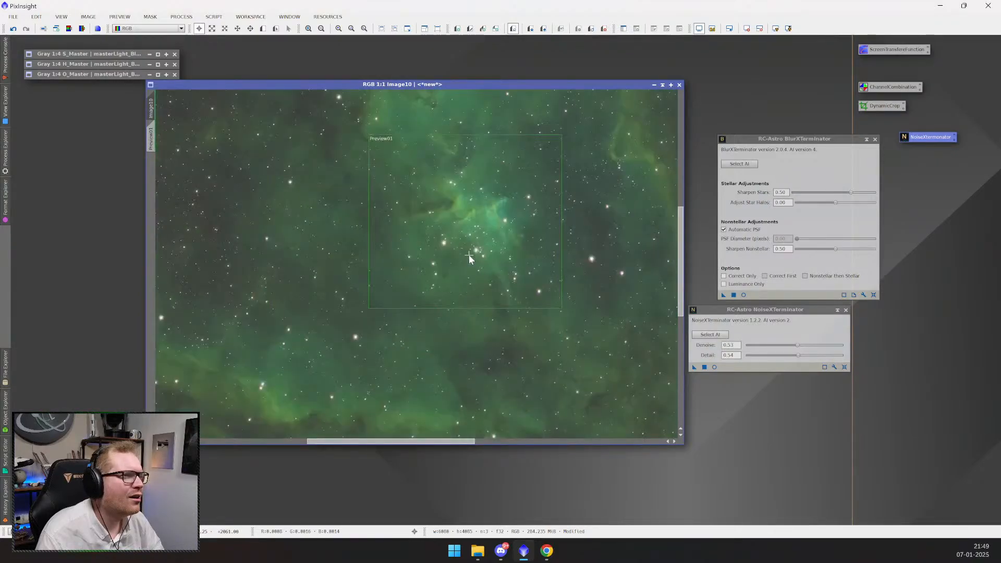
pyautogui.scroll(-1, 482, 245)
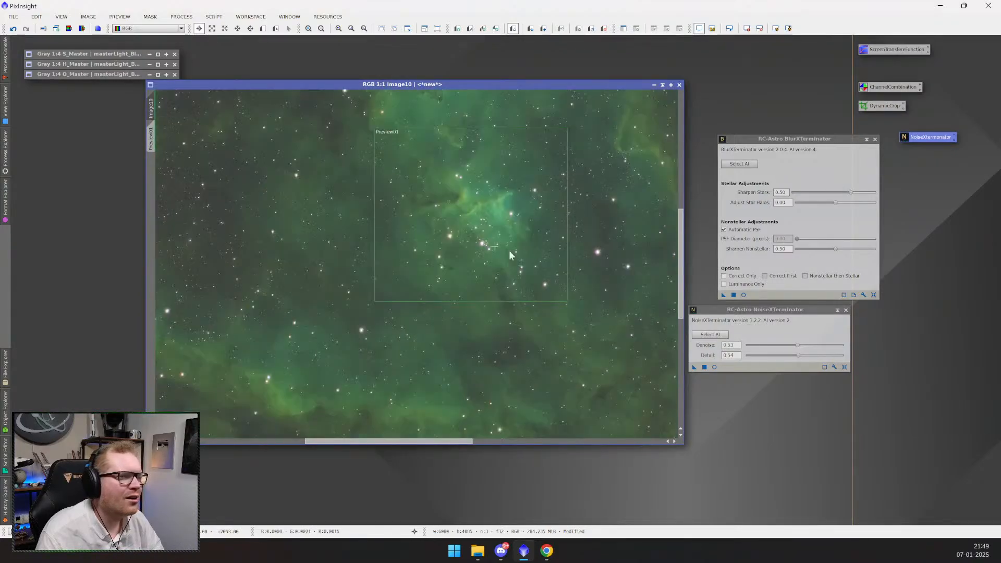
pyautogui.click(846, 311)
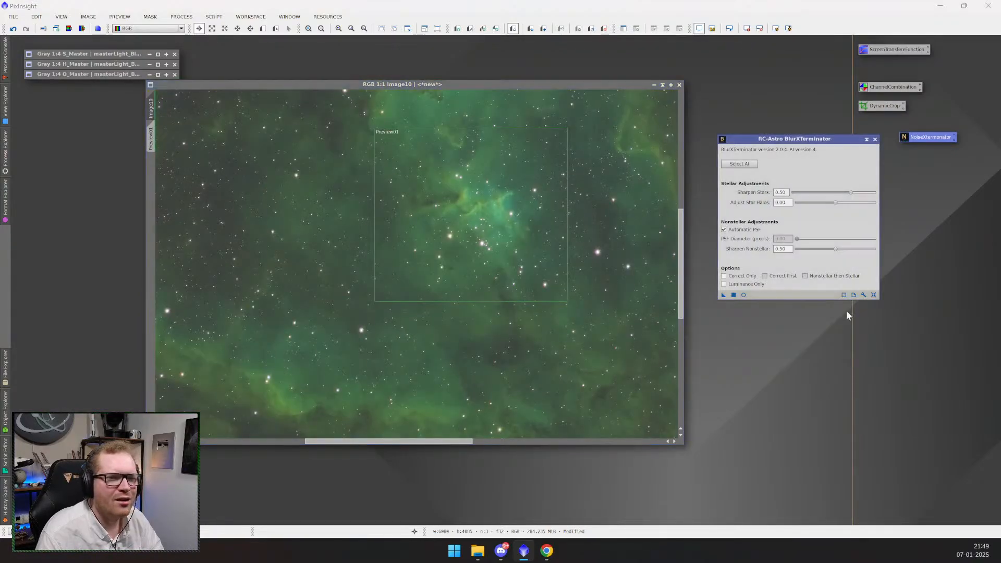
# - Switch back to the core preview and start the BlurXTerminator real-time preview on it
pyautogui.click(144, 148)
pyautogui.click(152, 145)
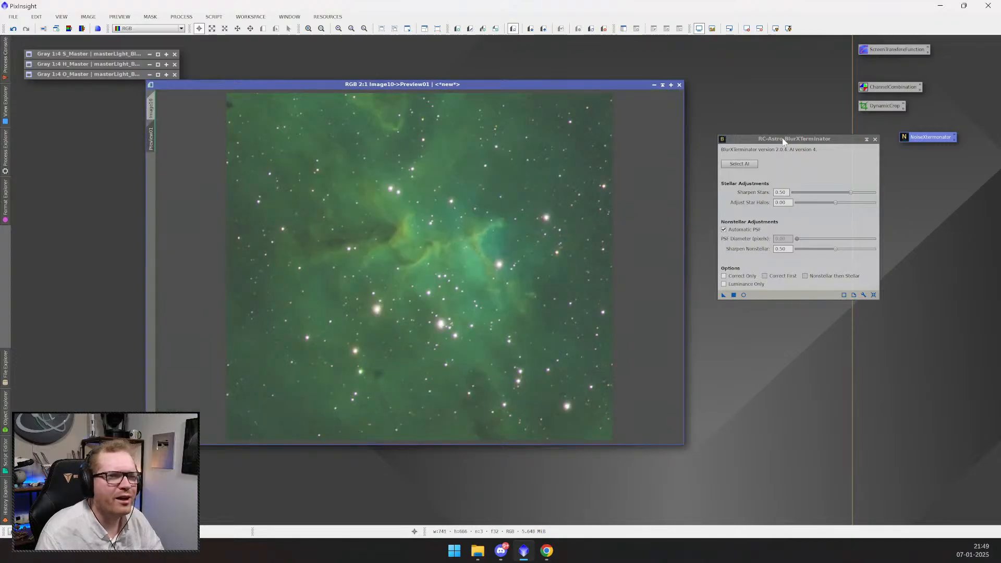
pyautogui.moveTo(782, 142); pyautogui.dragTo(786, 142)
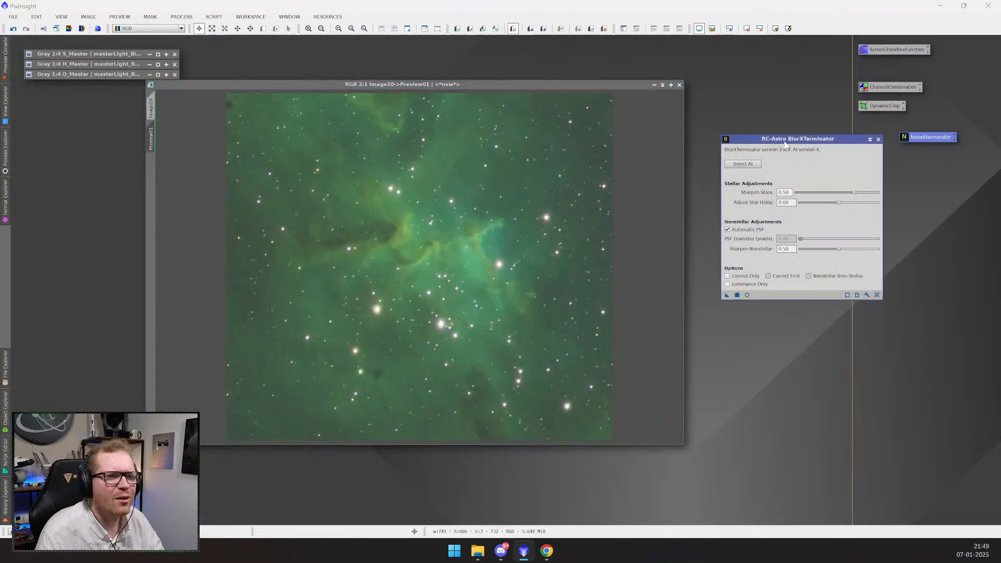
pyautogui.click(747, 295)
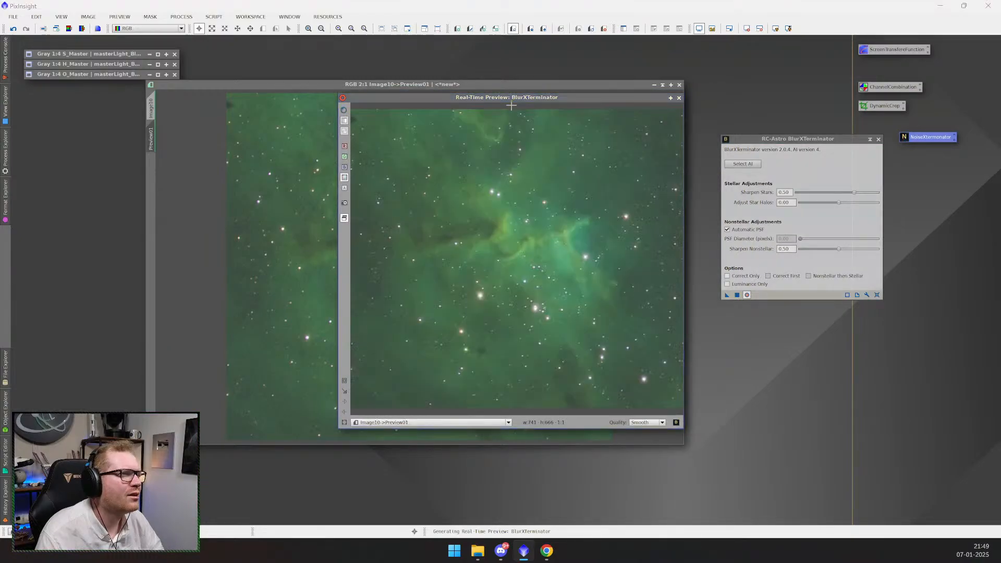
# - Arrange the image window and the BlurXTerminator real-time preview side by side for comparison, clear of the process settings
pyautogui.moveTo(510, 99); pyautogui.dragTo(552, 102)
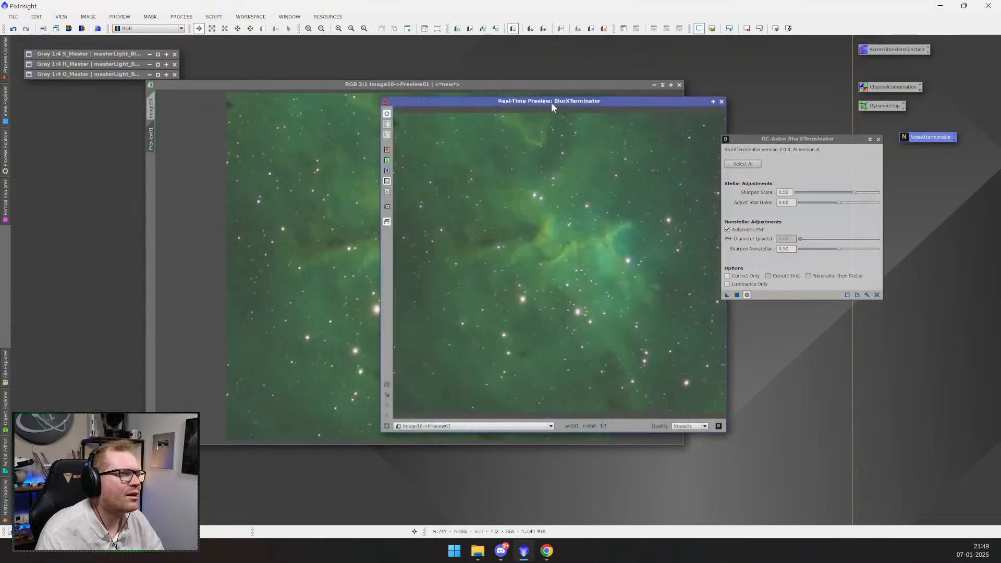
pyautogui.moveTo(483, 83); pyautogui.dragTo(339, 96)
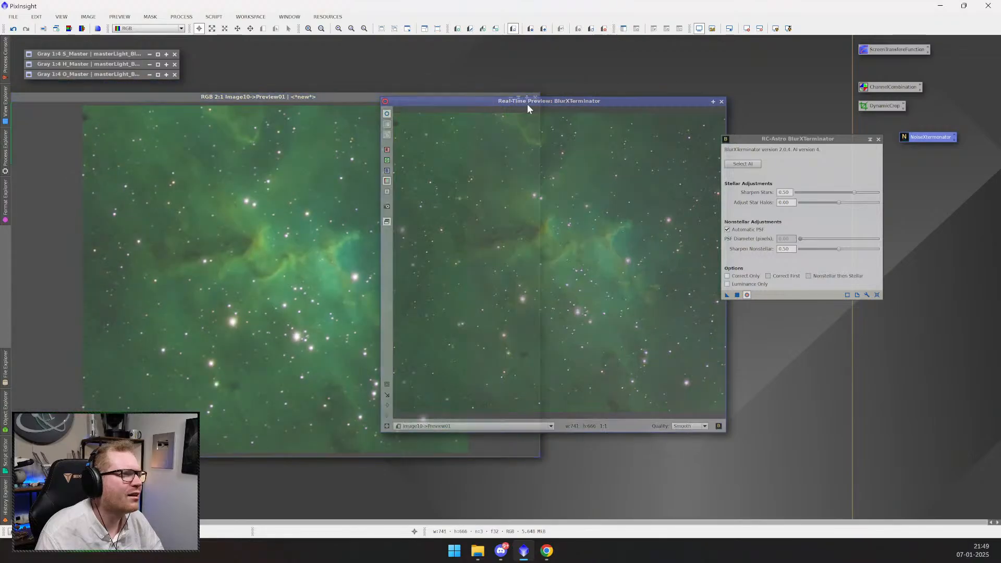
pyautogui.moveTo(528, 104); pyautogui.dragTo(497, 110)
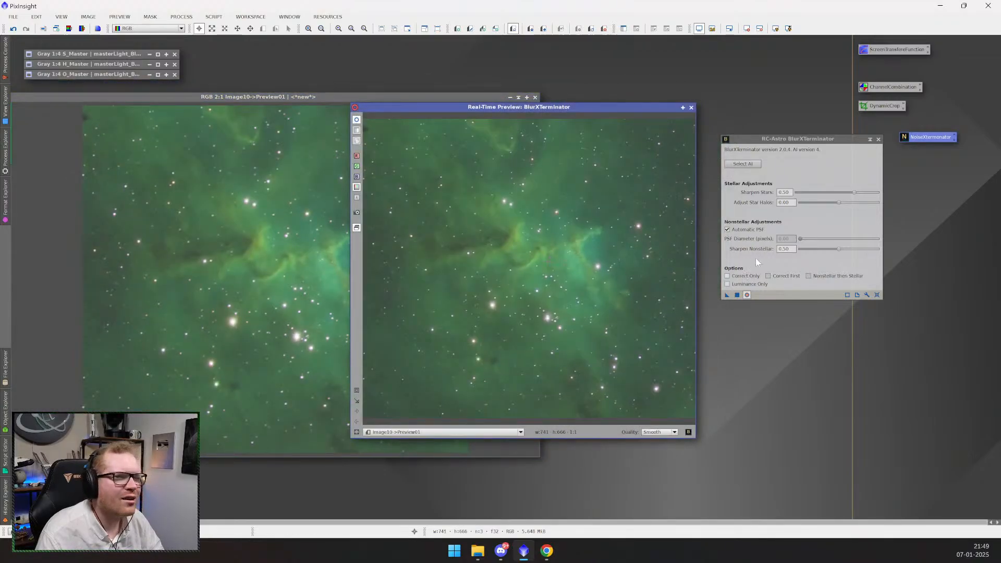
# - Move the BlurXTerminator settings window closer to the image and enlarge the real-time preview window for a larger view of the core
pyautogui.moveTo(791, 139); pyautogui.dragTo(763, 163)
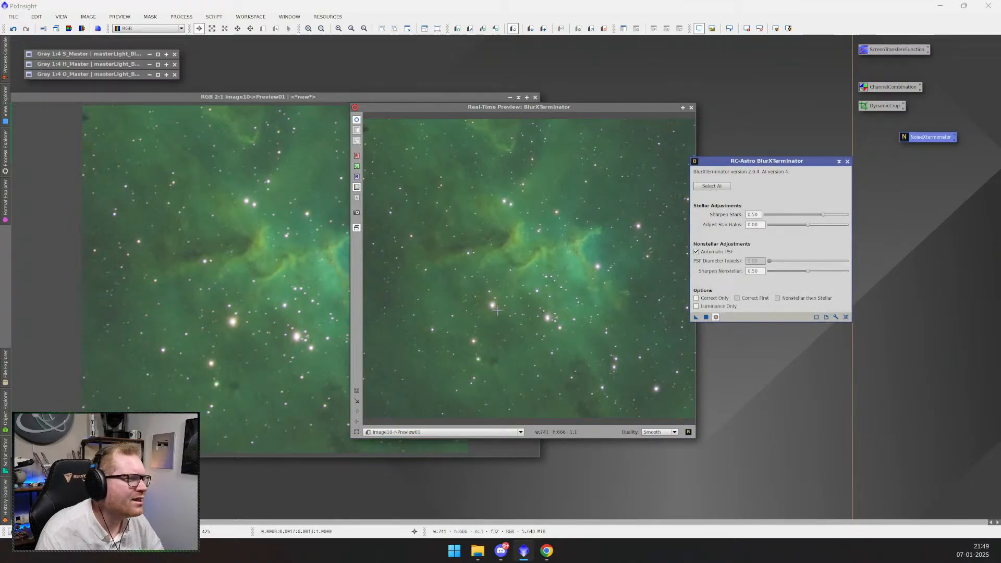
pyautogui.moveTo(522, 106); pyautogui.dragTo(519, 102)
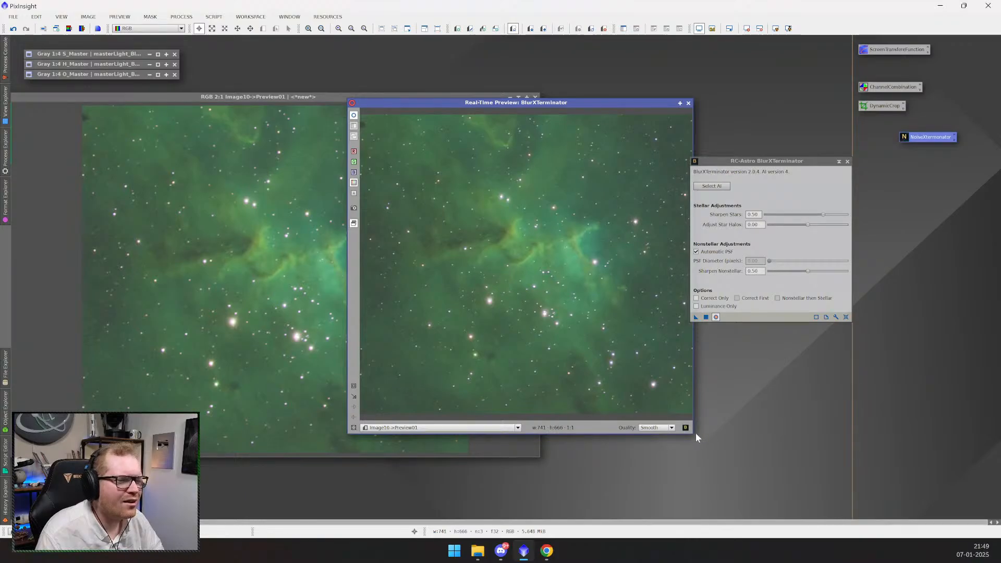
pyautogui.moveTo(694, 433)
pyautogui.mouseDown()
pyautogui.moveTo(776, 493)
pyautogui.moveTo(797, 482)
pyautogui.mouseUp()
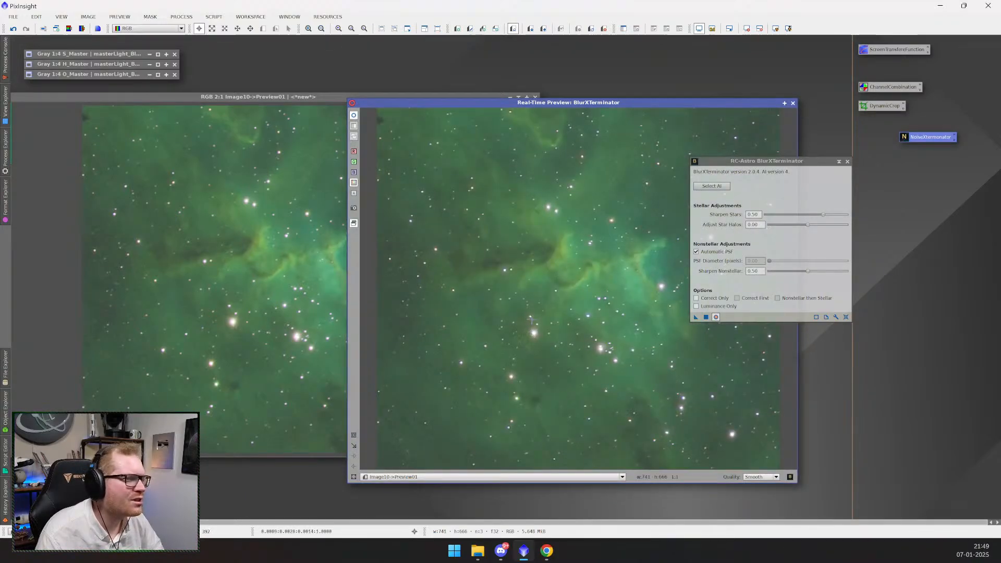
# - Set Sharpen Stars to 0.34 in BlurXTerminator and leave the Luminance Only option disabled
pyautogui.click(821, 215)
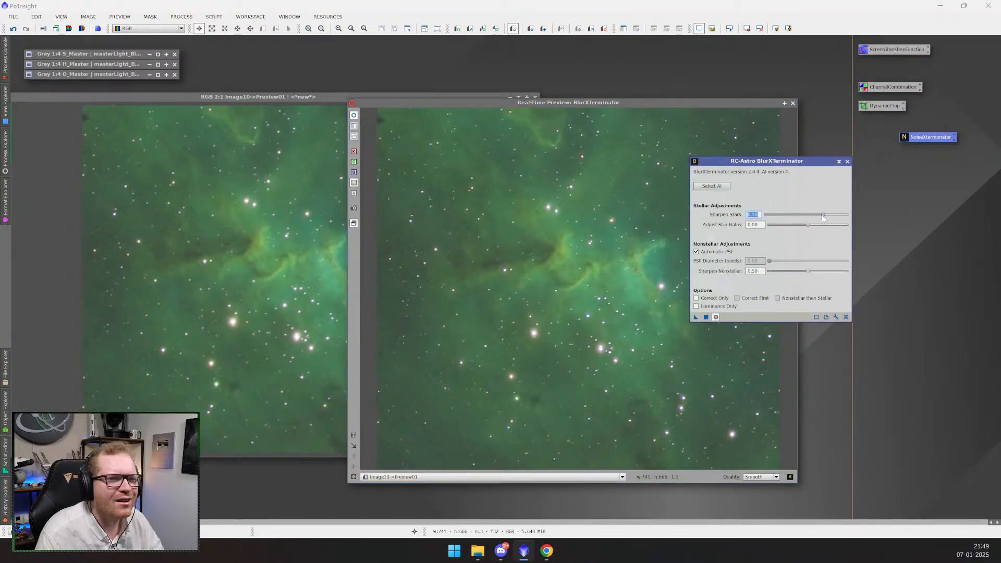
pyautogui.moveTo(823, 218); pyautogui.dragTo(806, 219)
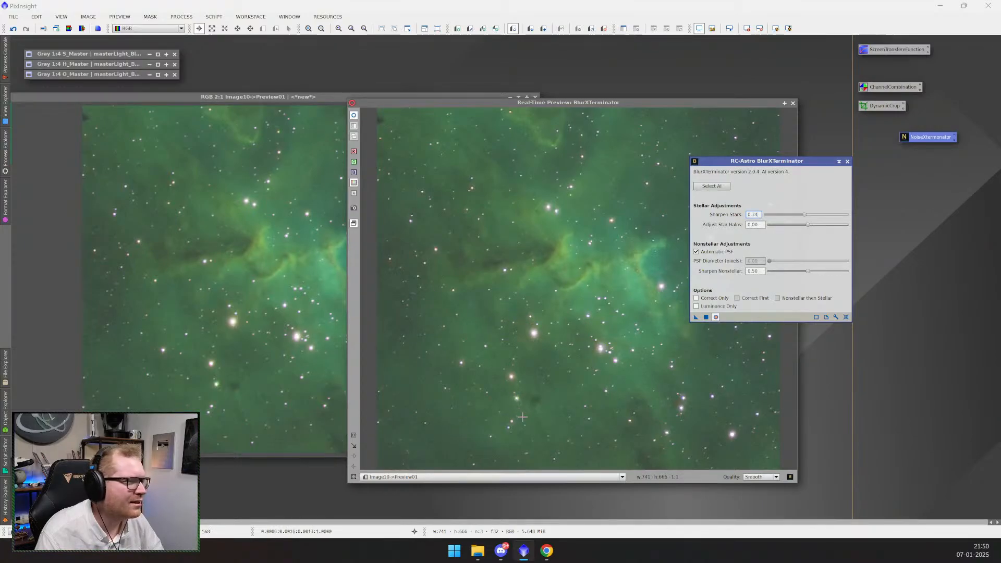
pyautogui.click(697, 307)
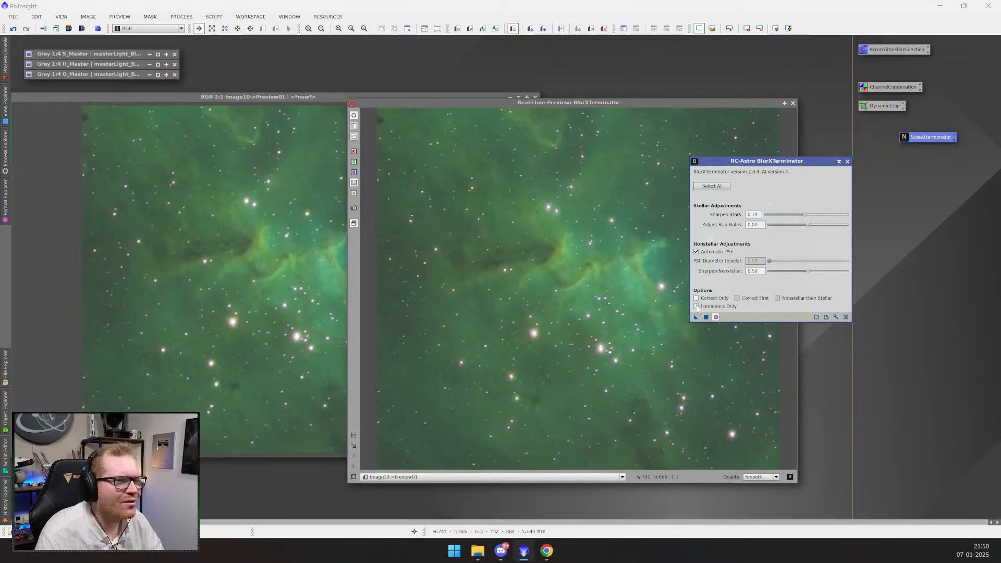
pyautogui.click(697, 307)
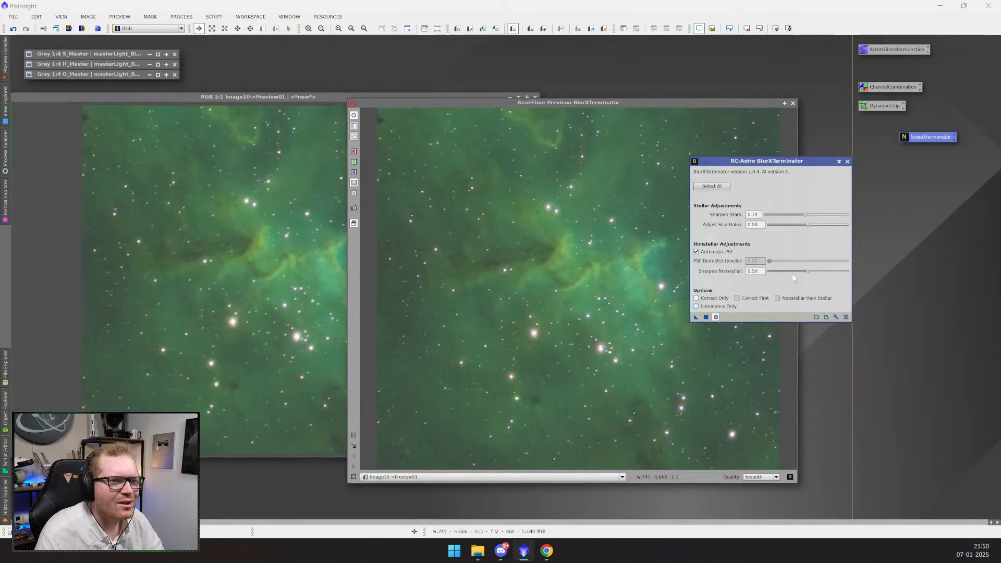
# - Try high and zero Sharpen Nonstellar strengths, settle on 0.46, and apply BlurXTerminator to the core preview
pyautogui.moveTo(808, 272); pyautogui.dragTo(840, 272)
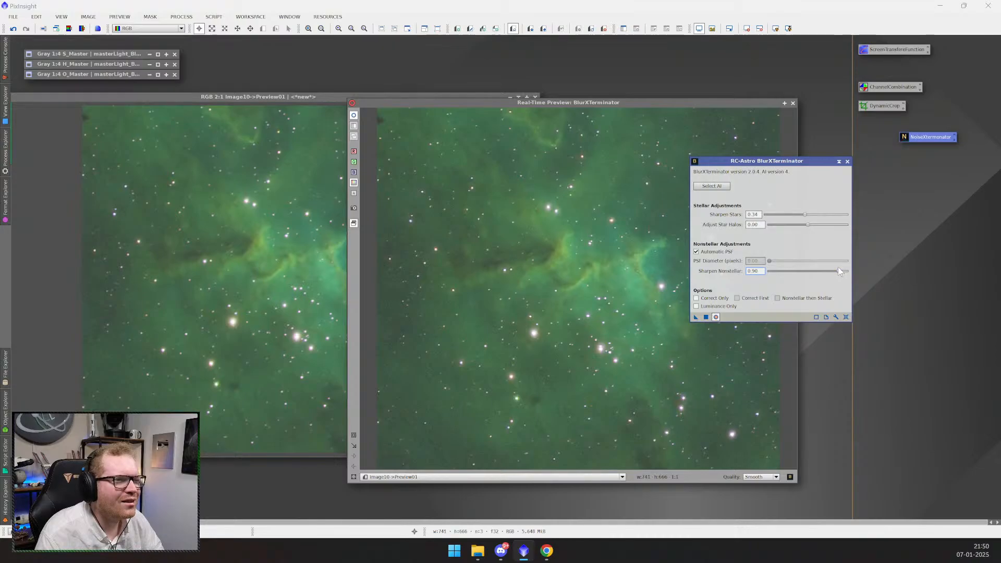
pyautogui.moveTo(838, 271); pyautogui.dragTo(761, 278)
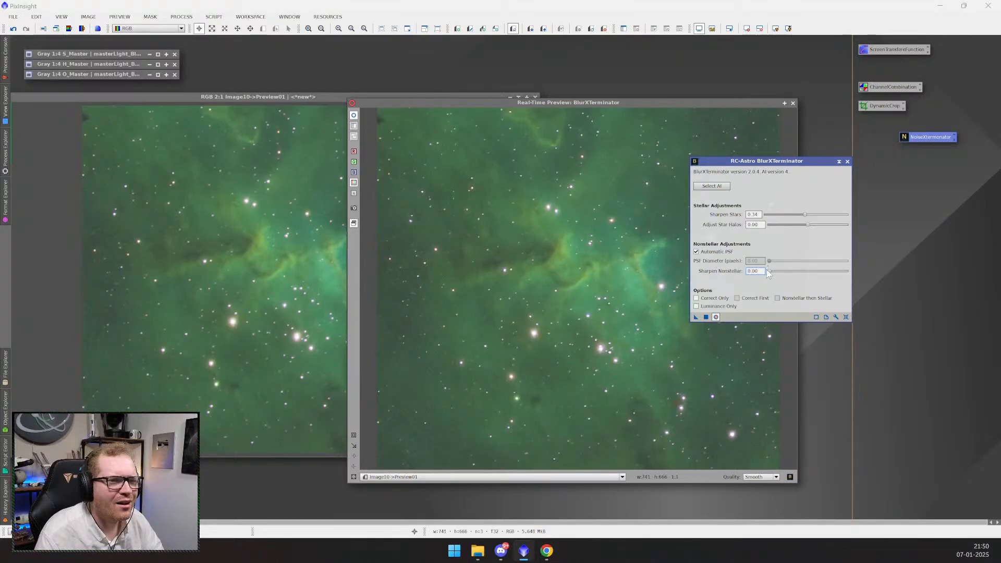
pyautogui.moveTo(835, 274); pyautogui.dragTo(805, 275)
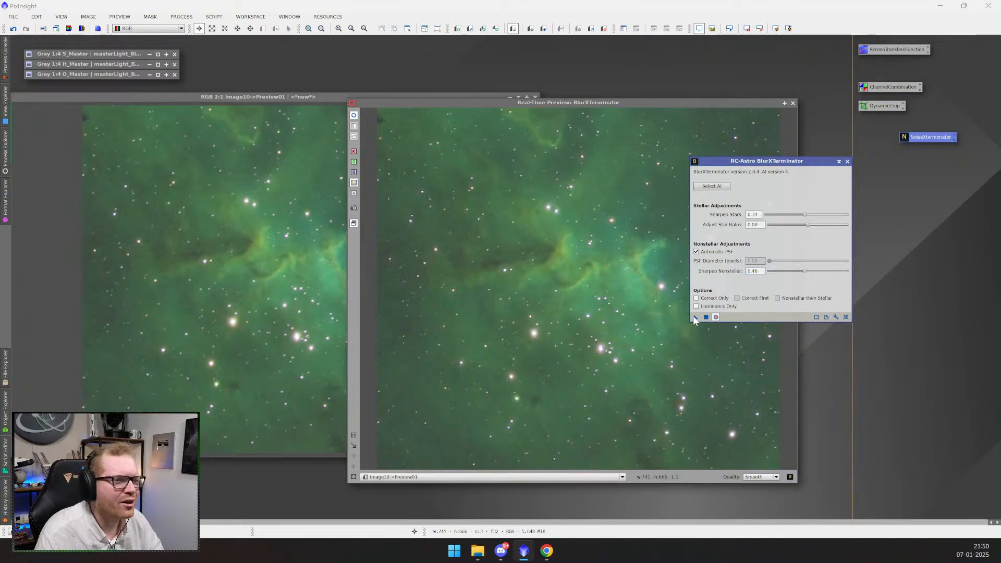
pyautogui.moveTo(696, 318); pyautogui.dragTo(214, 278)
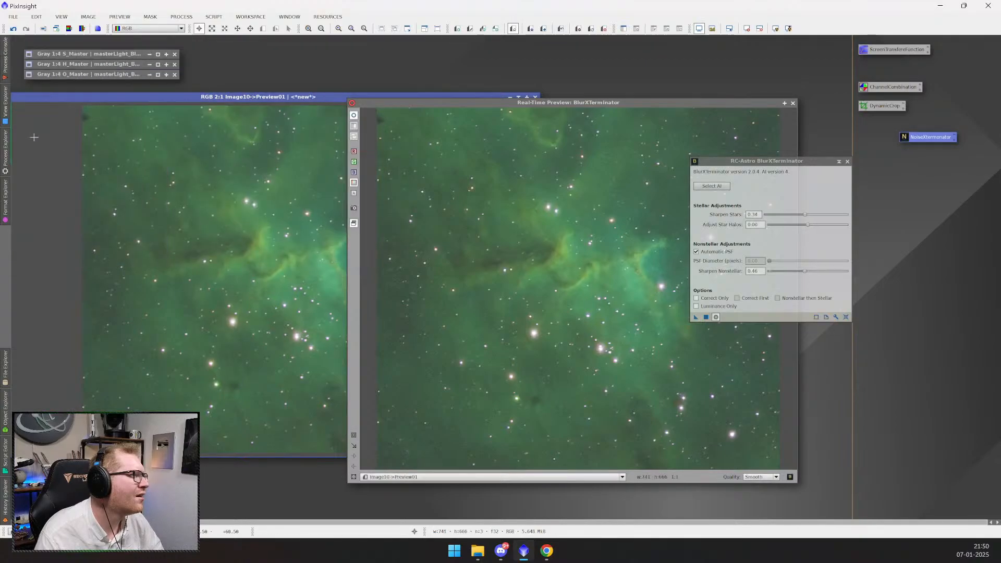
# - Switch to the full RGB image, close the real-time preview, and apply BlurXTerminator to the whole image
pyautogui.moveTo(129, 96); pyautogui.dragTo(195, 107)
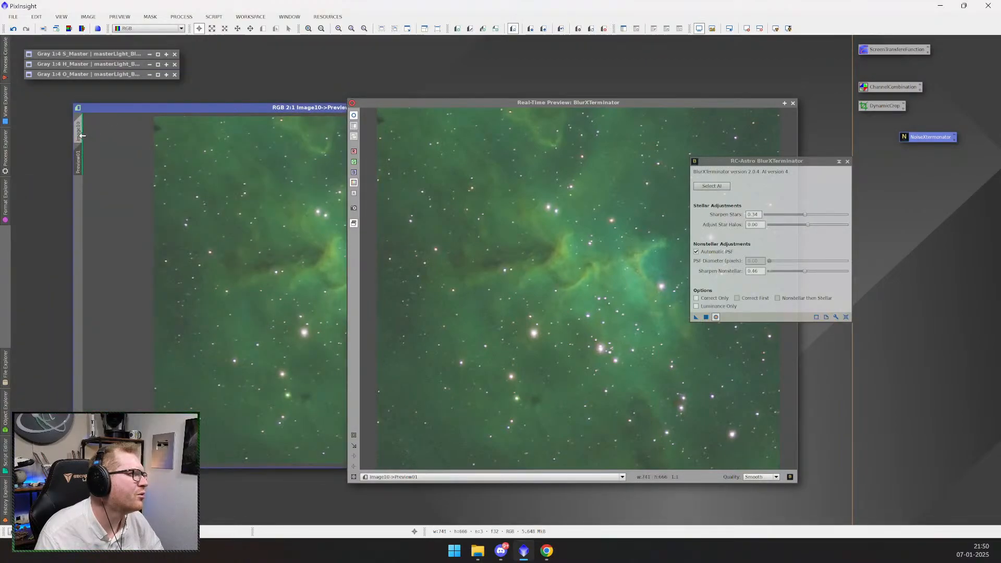
pyautogui.click(79, 131)
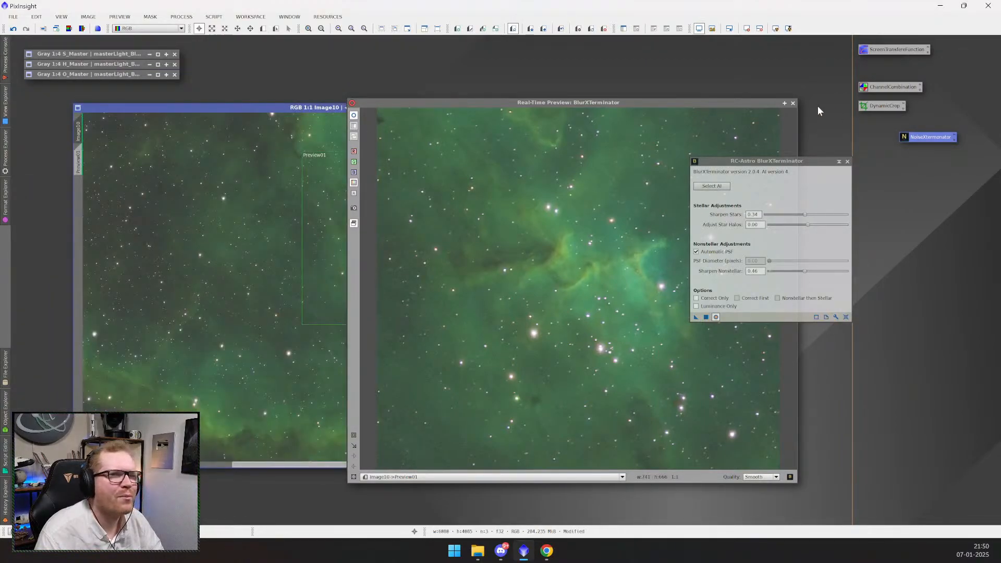
pyautogui.click(793, 103)
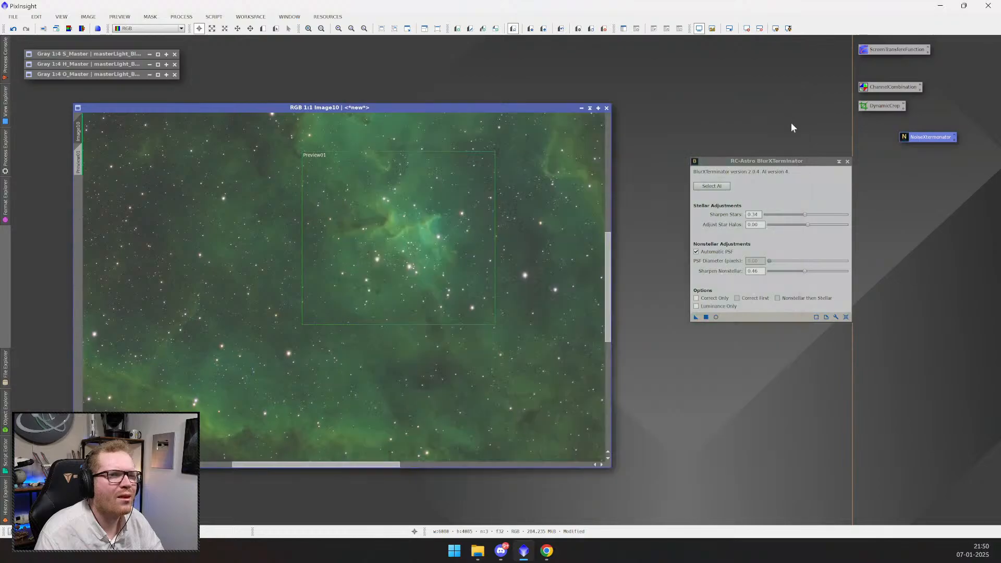
pyautogui.click(695, 318)
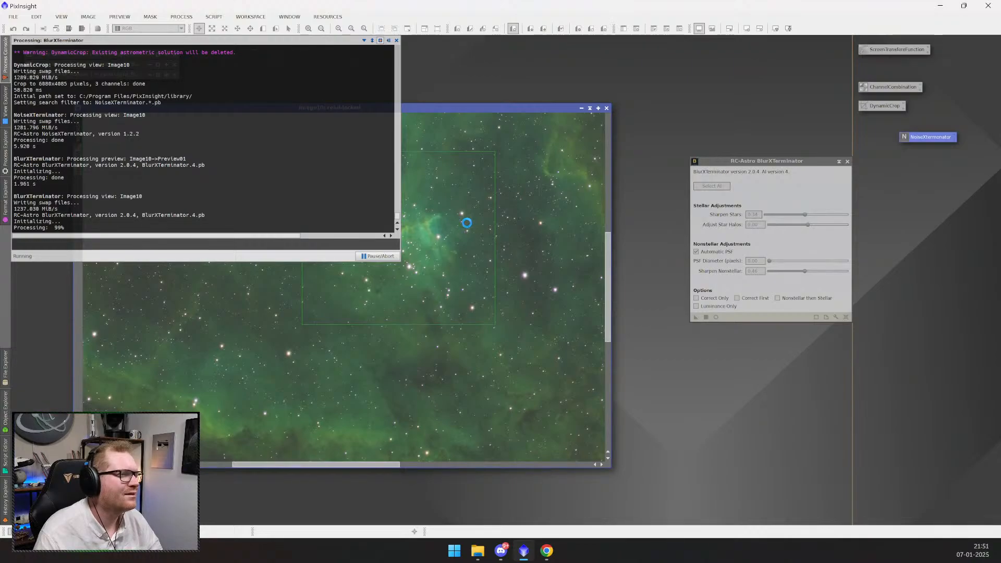
# - Examine the nebula core and surrounding star field up close for sharpening artifacts, and undo the full-image BlurXTerminator run
pyautogui.scroll(-3, 456, 217)
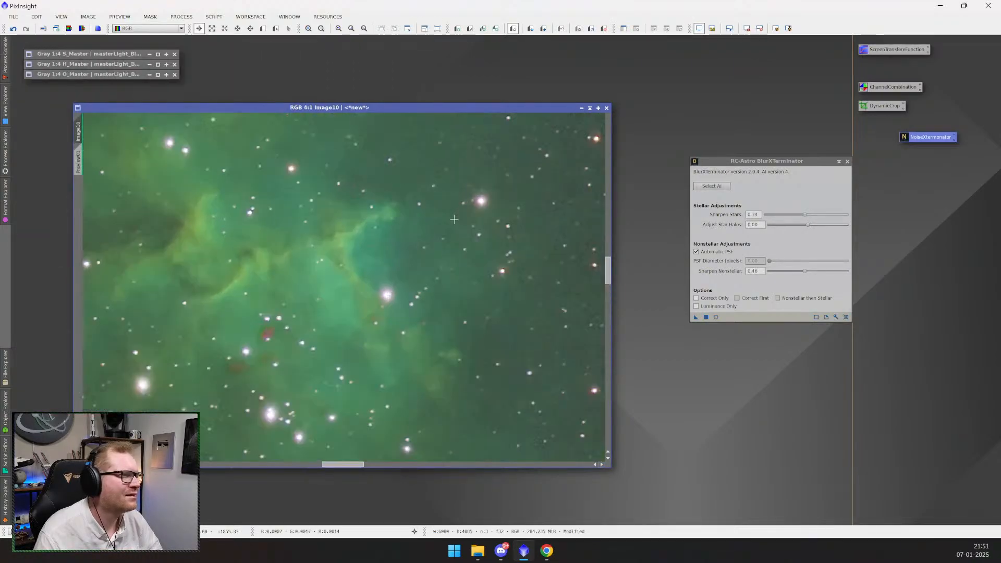
pyautogui.scroll(4, 384, 248)
pyautogui.scroll(1, 527, 219)
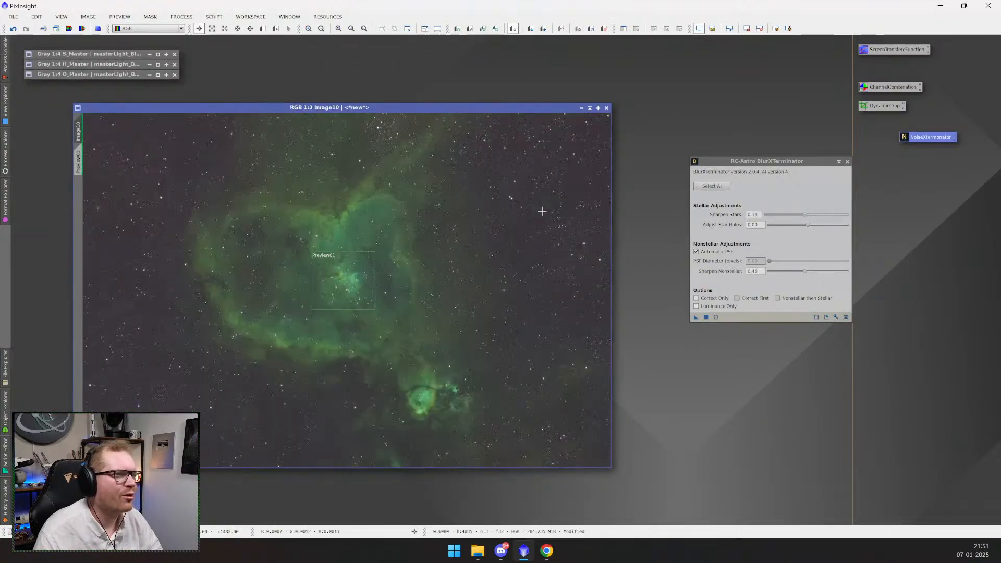
pyautogui.scroll(-4, 492, 179)
pyautogui.scroll(-4, 397, 261)
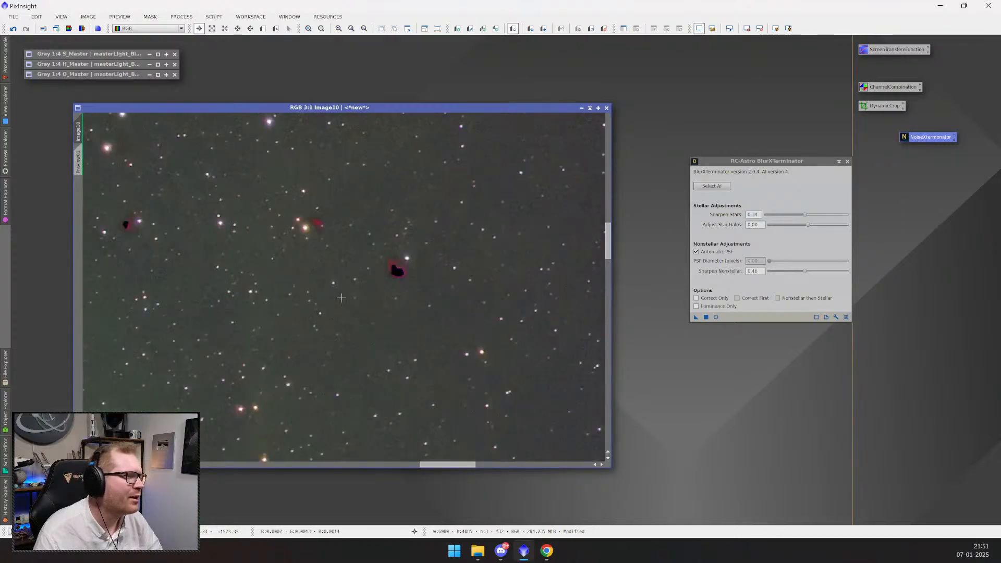
pyautogui.scroll(5, 402, 260)
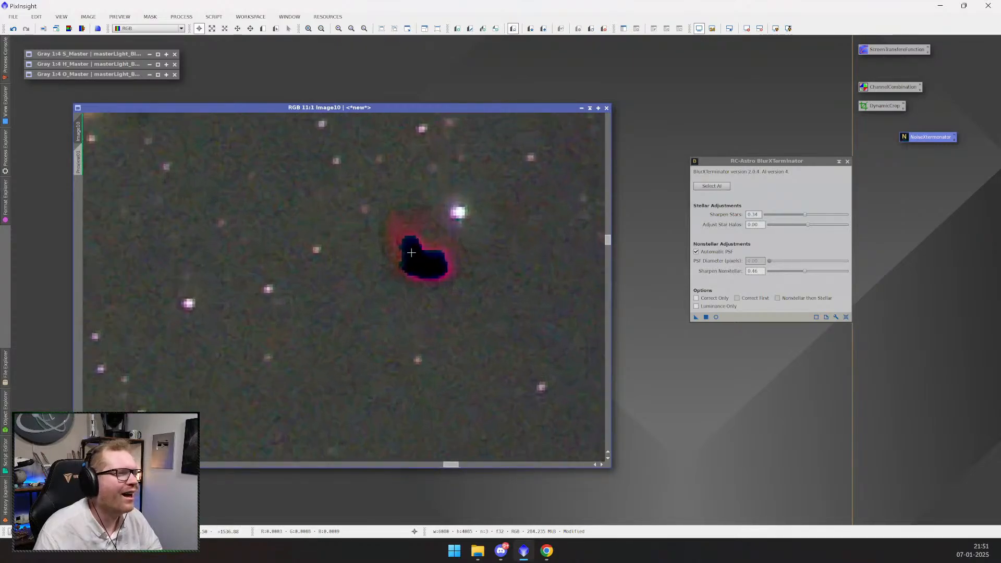
pyautogui.scroll(3, 386, 265)
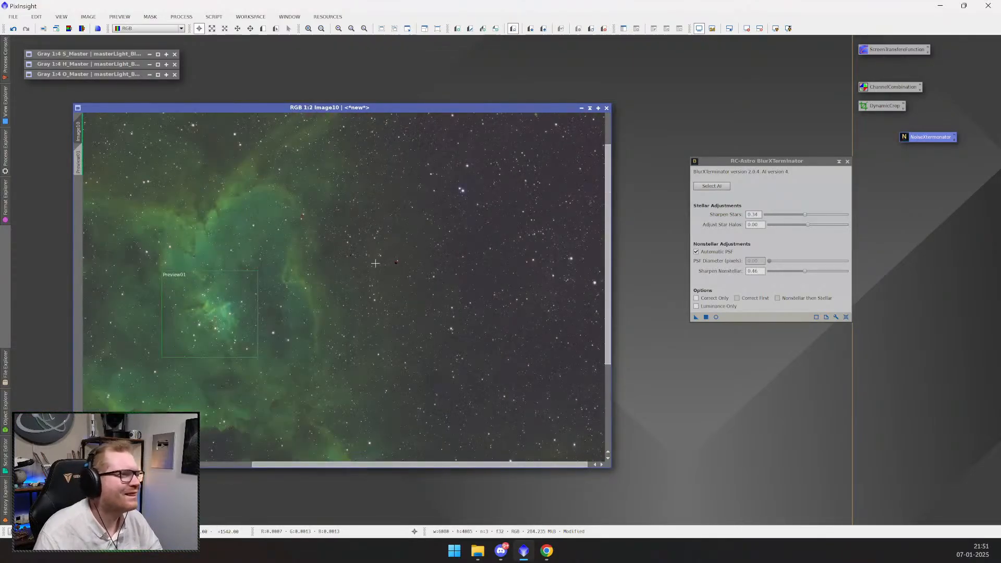
pyautogui.moveTo(306, 107); pyautogui.dragTo(357, 115)
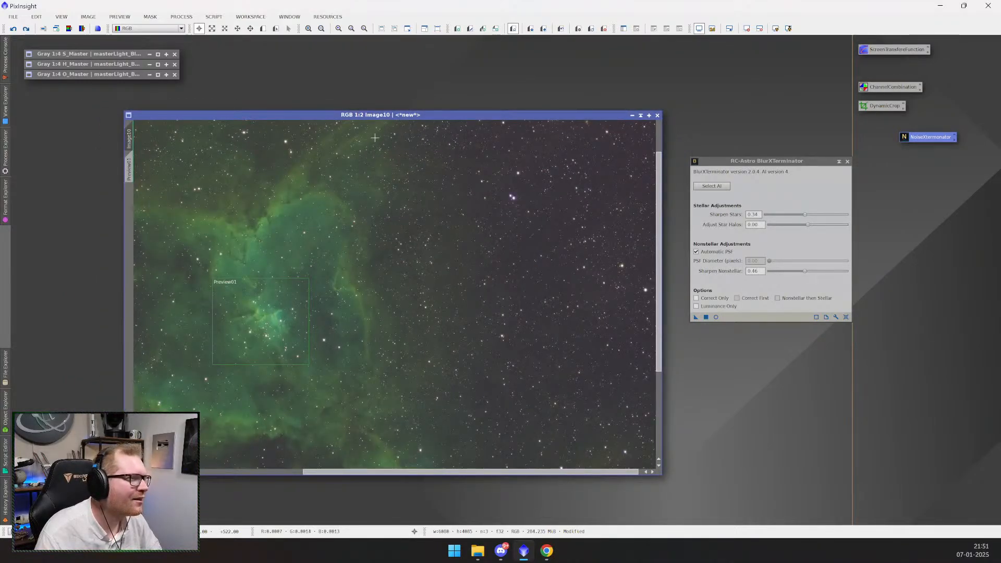
pyautogui.moveTo(388, 115); pyautogui.dragTo(399, 108)
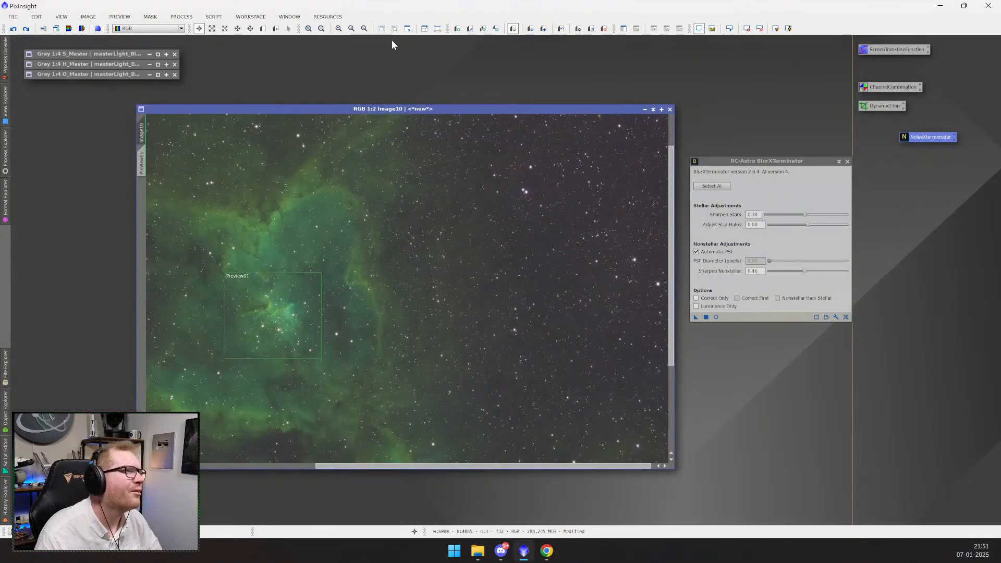
# - Define a second preview of about 1190 by 1020 pixels over the star field beside the nebula and switch to it
pyautogui.click(263, 28)
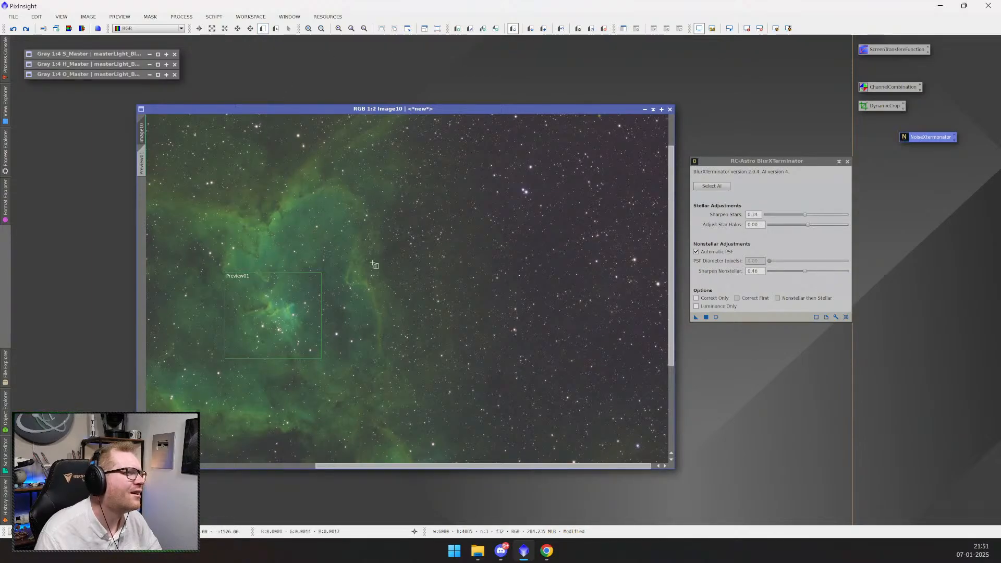
pyautogui.moveTo(401, 210); pyautogui.dragTo(557, 342)
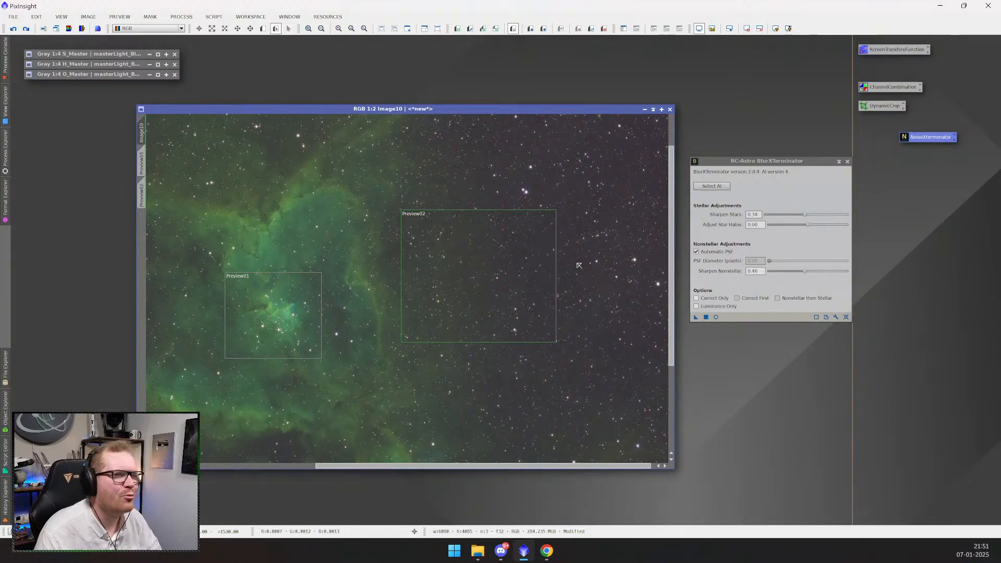
pyautogui.click(143, 166)
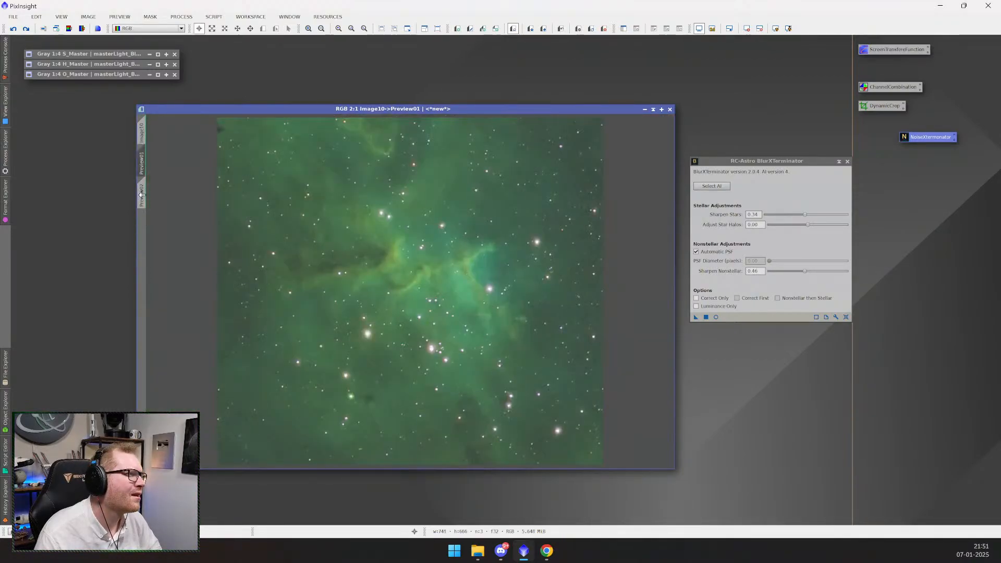
pyautogui.click(142, 194)
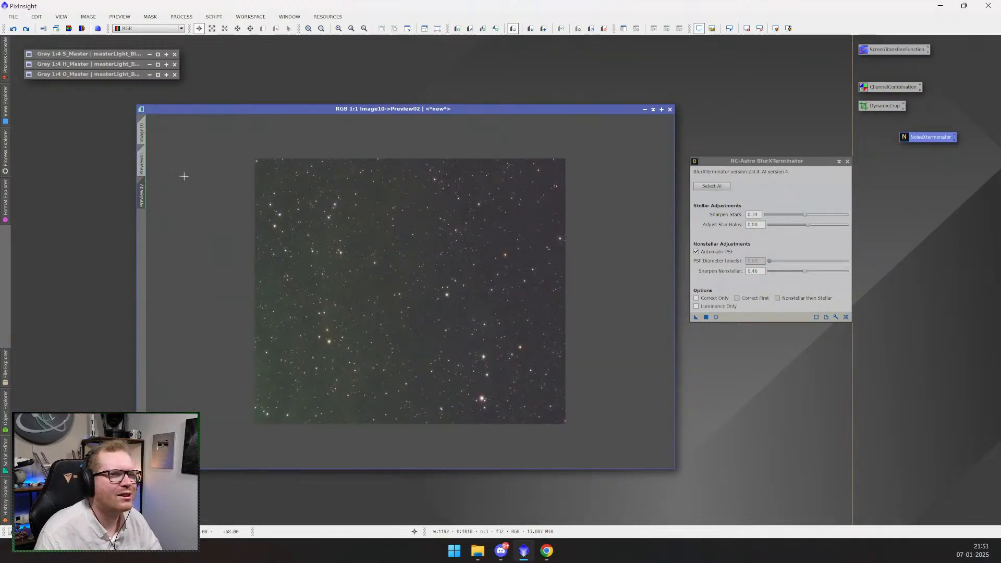
# - Check BlurXTerminator on the star-field preview in a real-time preview and close the real-time preview window
pyautogui.click(777, 161)
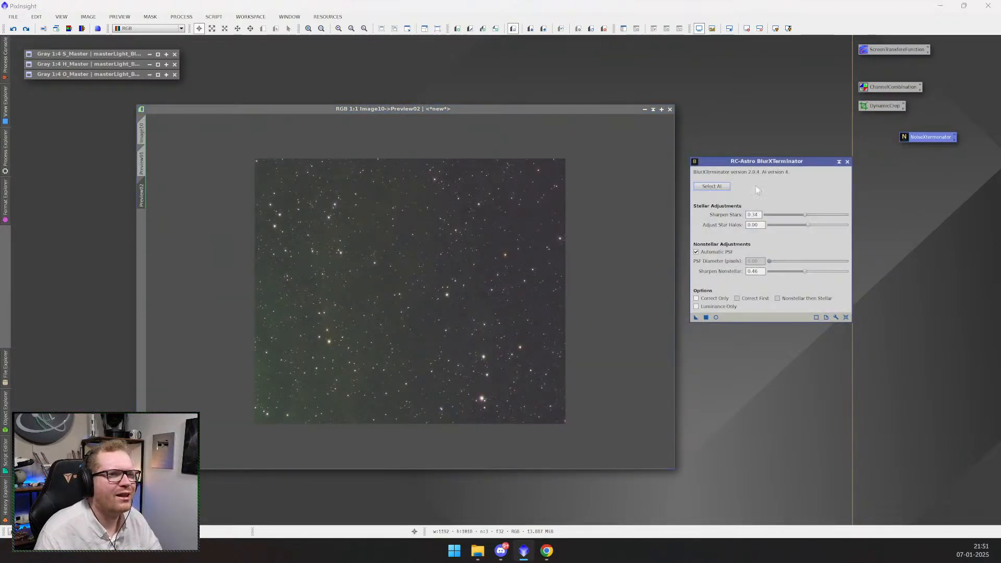
pyautogui.click(716, 317)
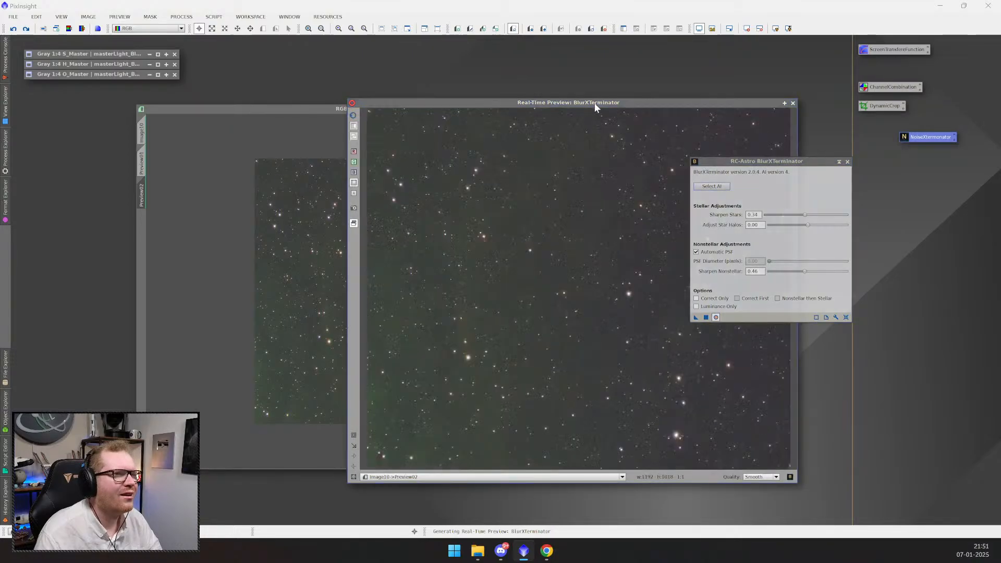
pyautogui.moveTo(595, 102); pyautogui.dragTo(517, 99)
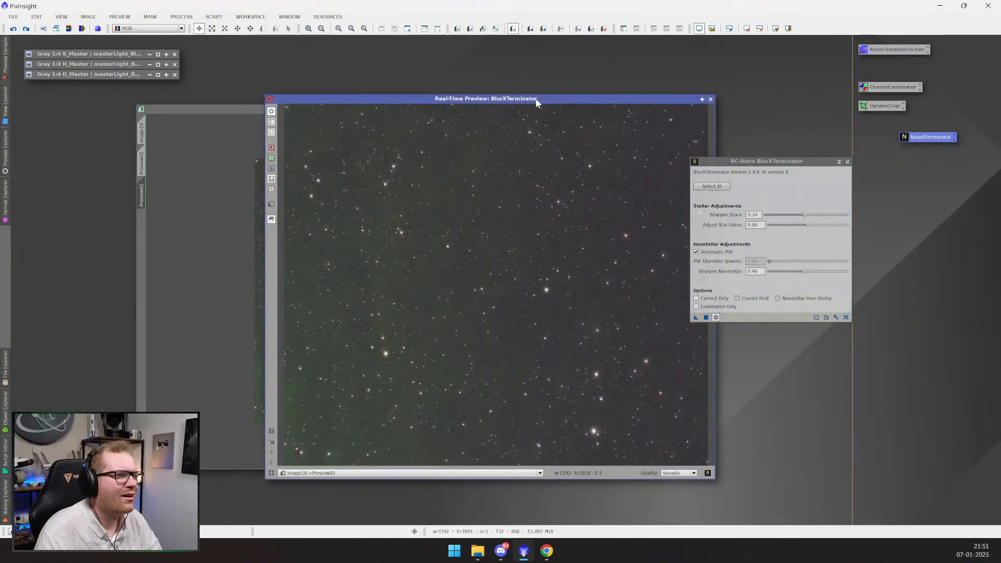
pyautogui.click(710, 100)
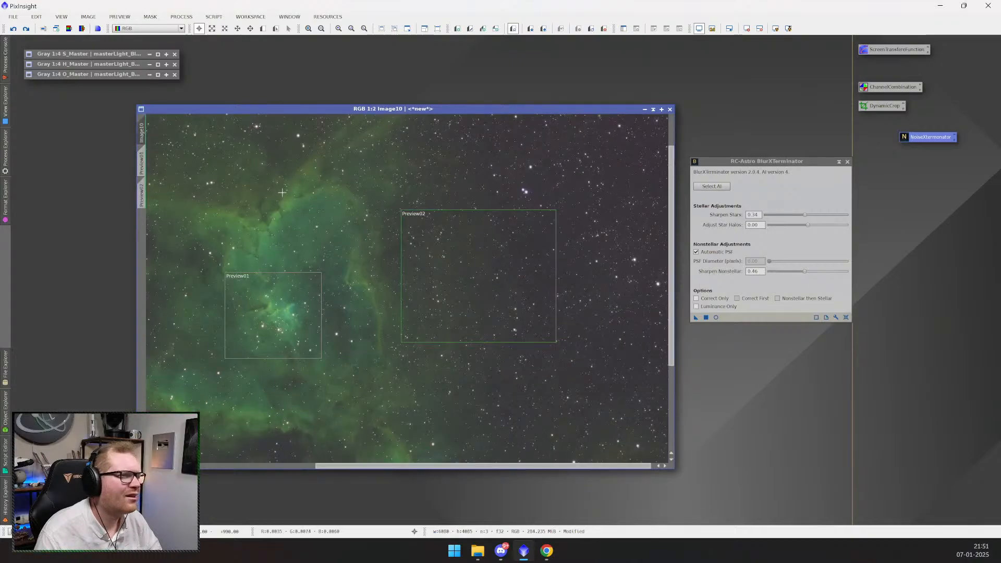
# - Apply BlurXTerminator to the full RGB image again and inspect the star field inside the second preview area
pyautogui.moveTo(361, 109); pyautogui.dragTo(405, 96)
pyautogui.scroll(1, 398, 261)
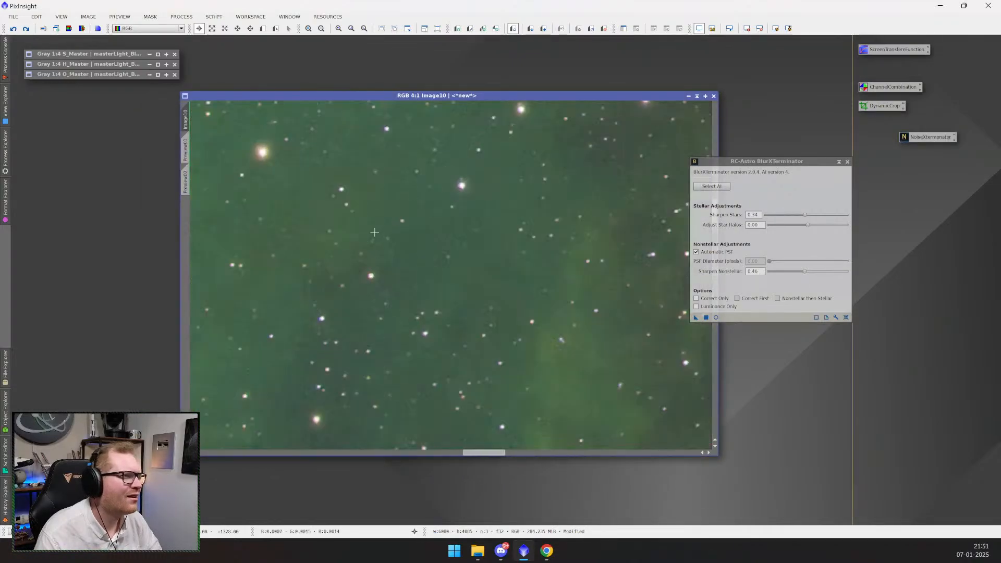
pyautogui.scroll(-2, 397, 260)
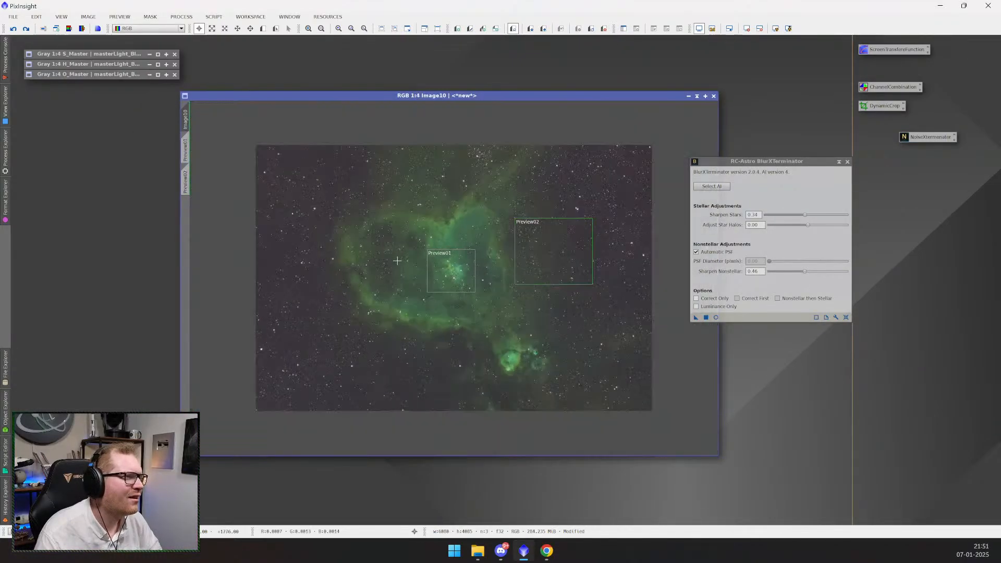
pyautogui.click(704, 321)
pyautogui.moveTo(697, 319); pyautogui.dragTo(586, 339)
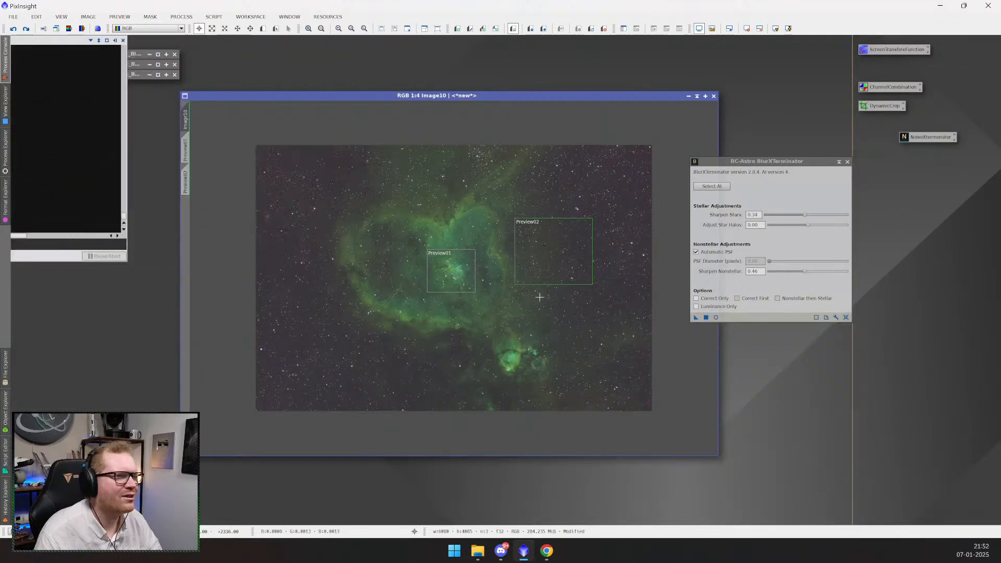
pyautogui.scroll(-2, 519, 241)
pyautogui.scroll(6, 521, 248)
pyautogui.scroll(-1, 620, 224)
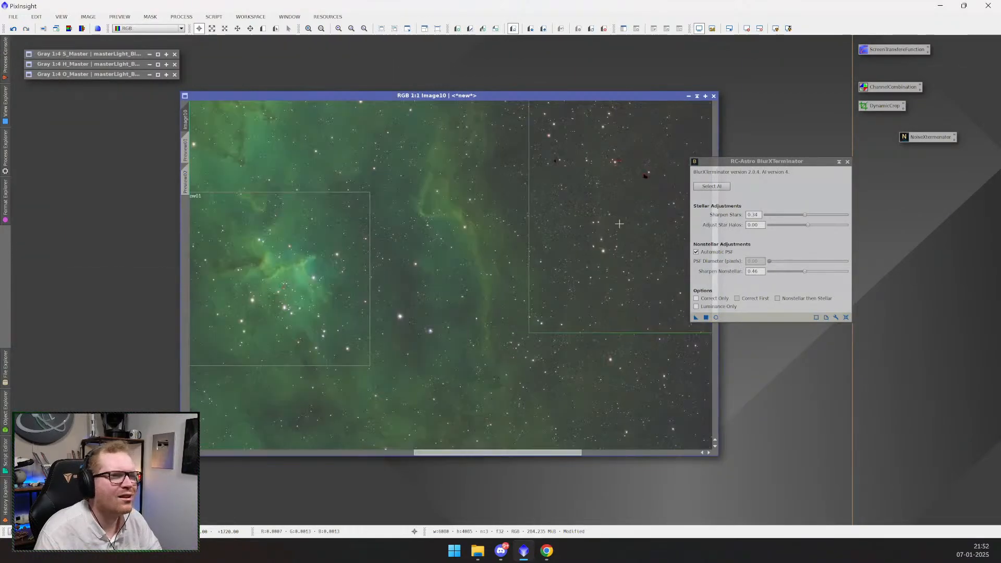
pyautogui.scroll(-3, 620, 223)
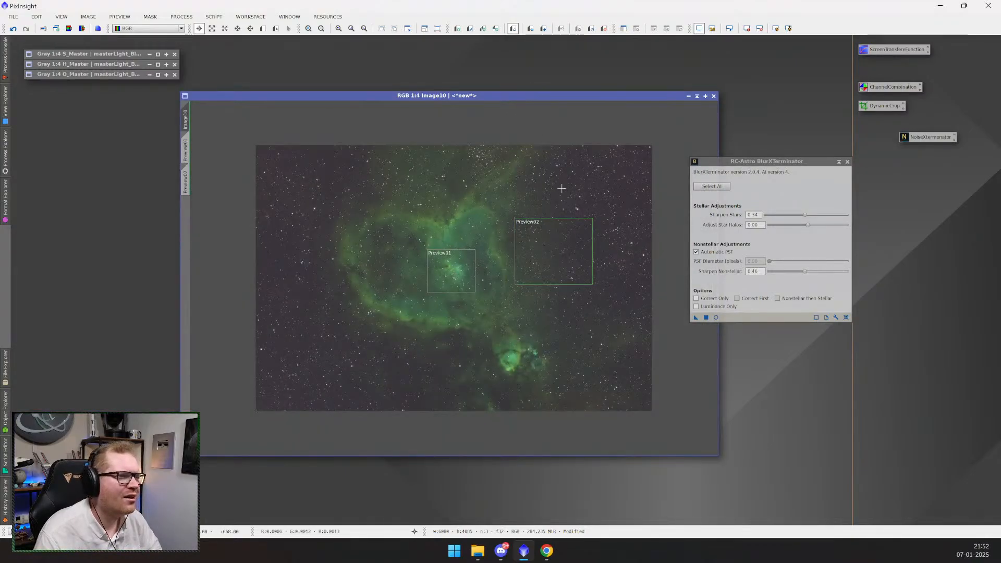
# - Check BlurXTerminator's effect on the second star-field preview in a repositioned real-time preview window
pyautogui.click(186, 182)
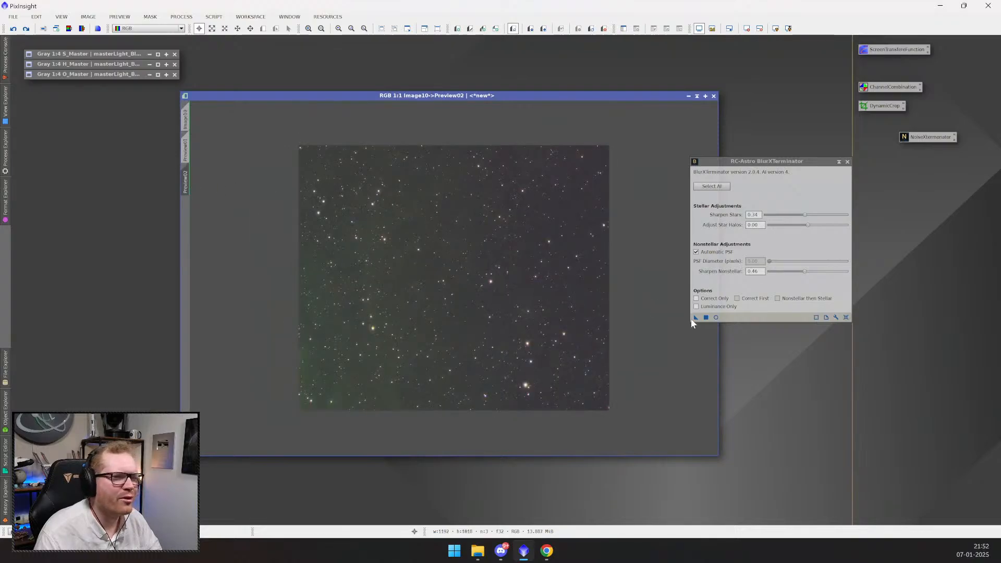
pyautogui.click(715, 317)
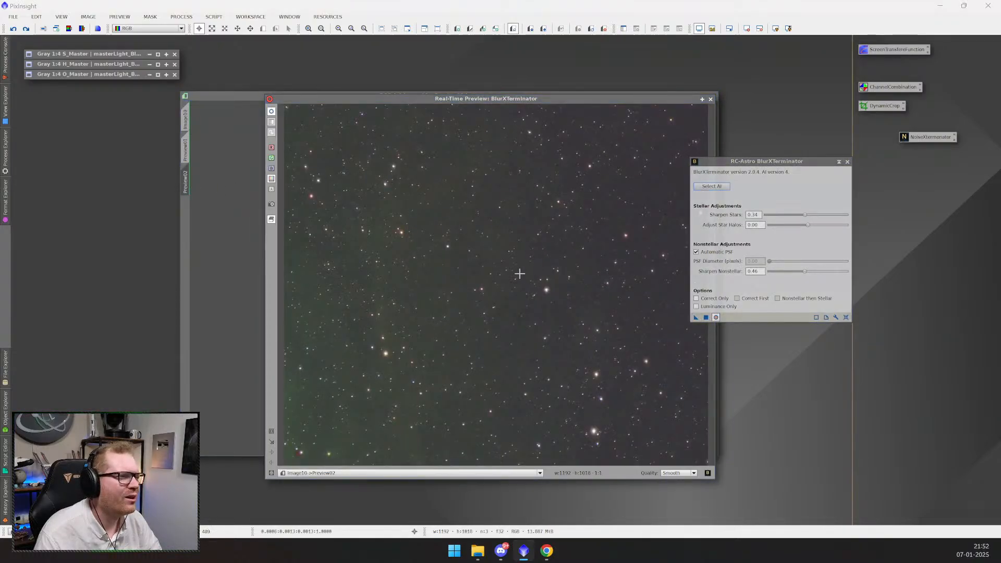
pyautogui.moveTo(540, 98); pyautogui.dragTo(456, 89)
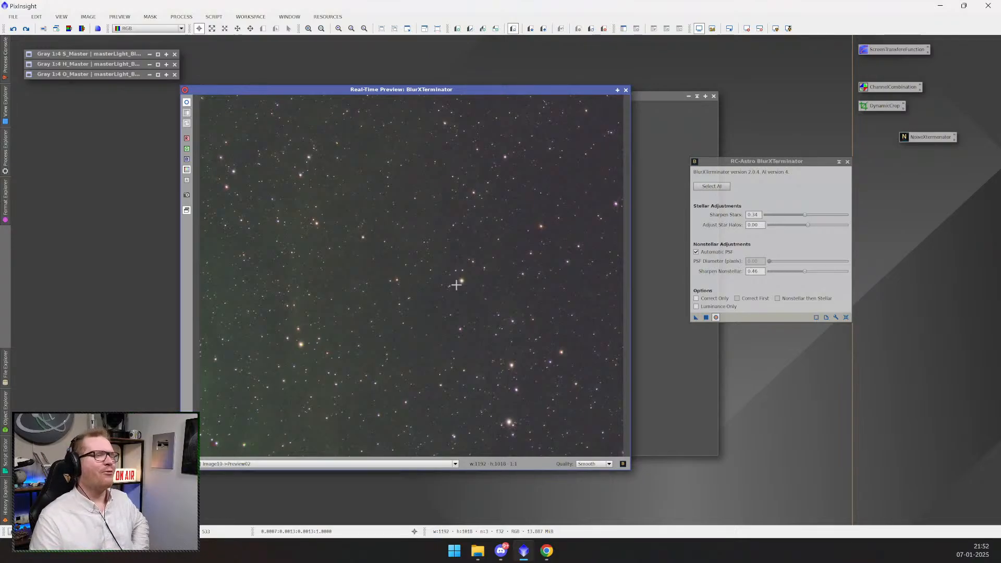
# - Switch to the browser, look up the Heart Nebula's distance on Wikipedia, and return to PixInsight
pyautogui.moveTo(553, 552)
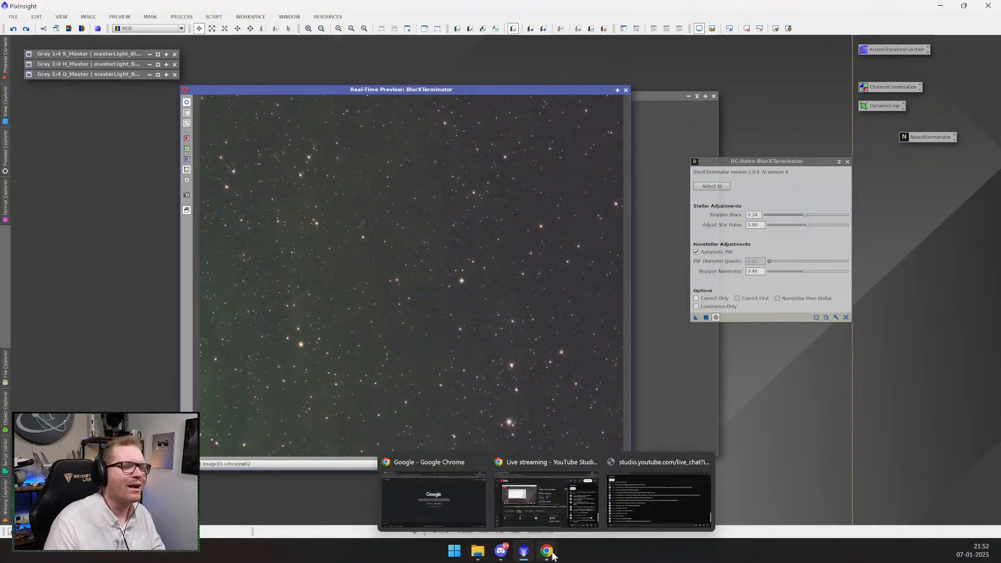
pyautogui.click(534, 512)
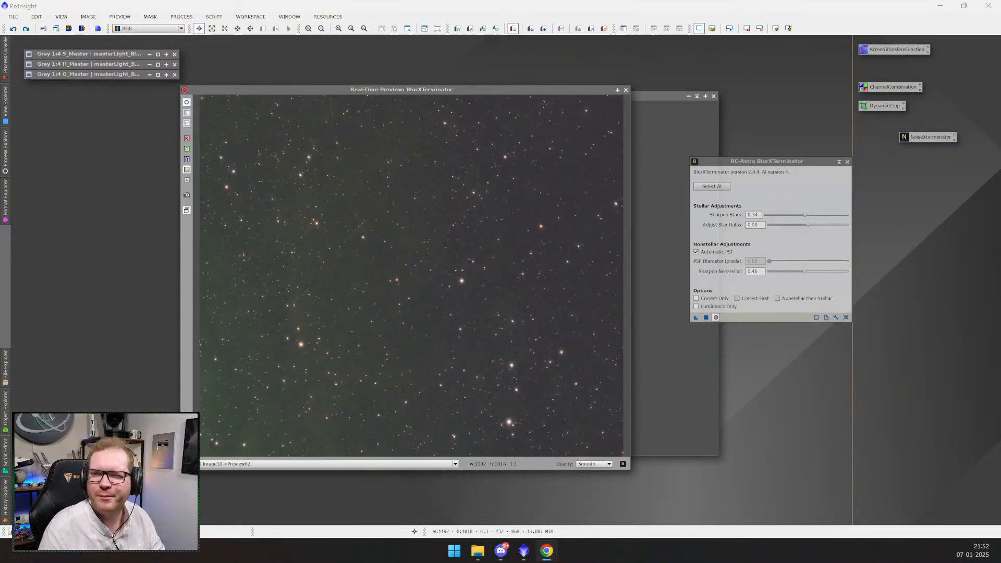
pyautogui.hotkey('alt', 'Tab')
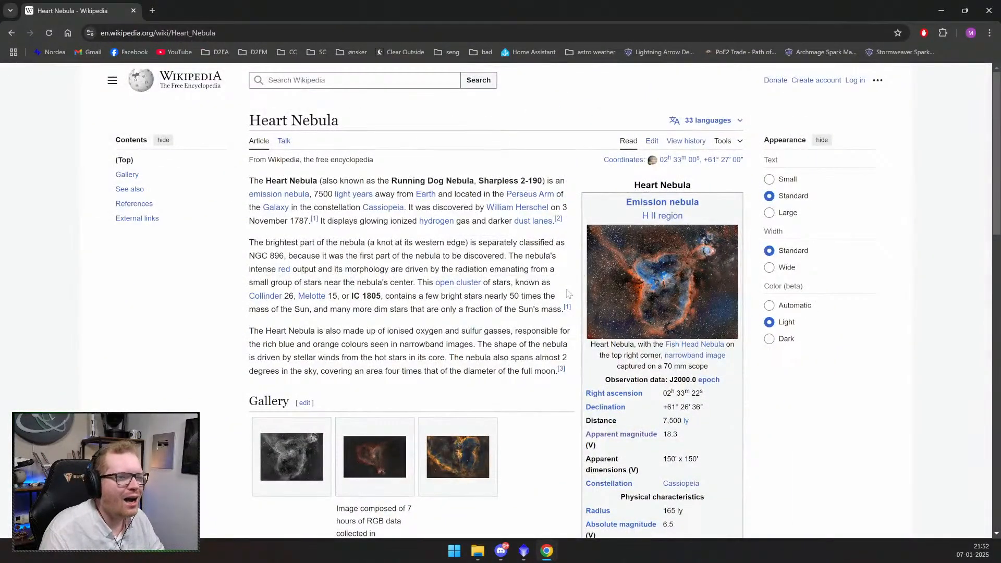
pyautogui.scroll(-1, 568, 294)
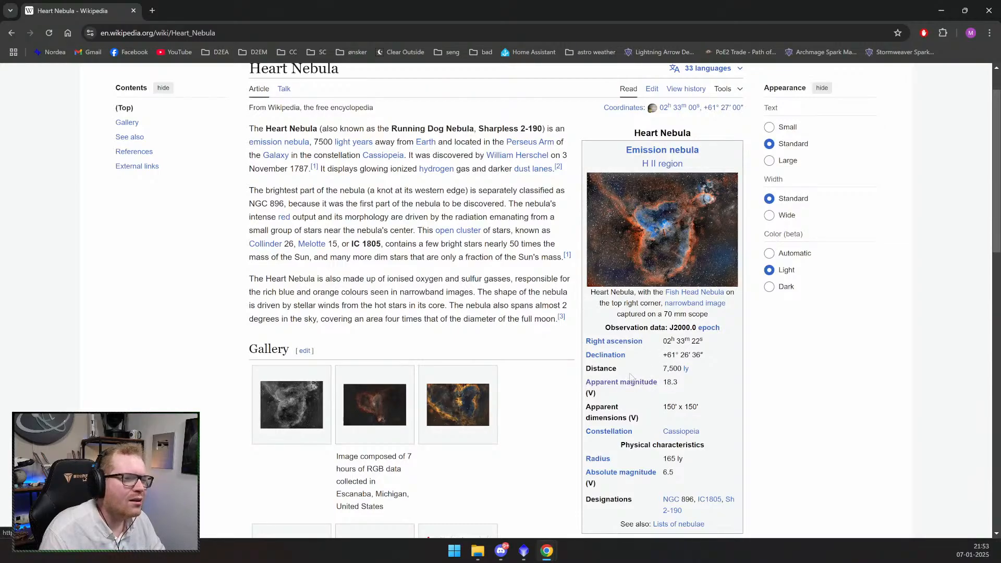
pyautogui.moveTo(660, 371); pyautogui.dragTo(678, 369)
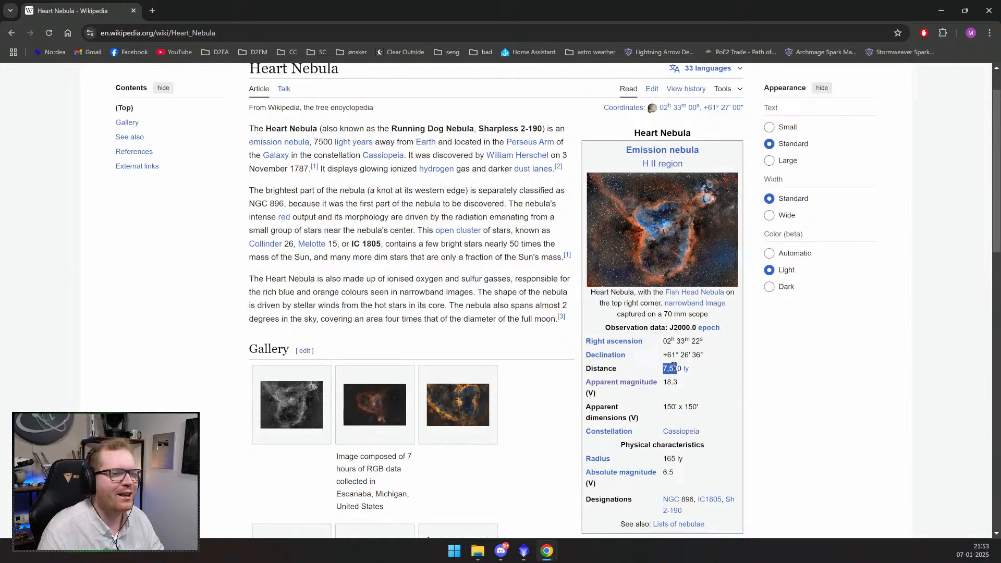
pyautogui.click(942, 14)
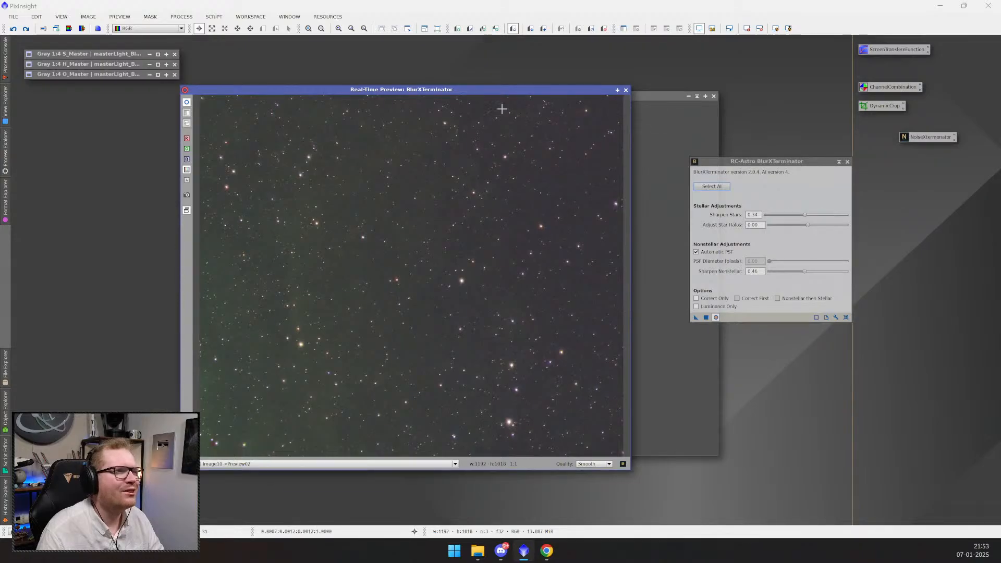
# - Move the real-time preview window aside, inspect the sharpened stars, and close it
pyautogui.moveTo(284, 90); pyautogui.dragTo(256, 93)
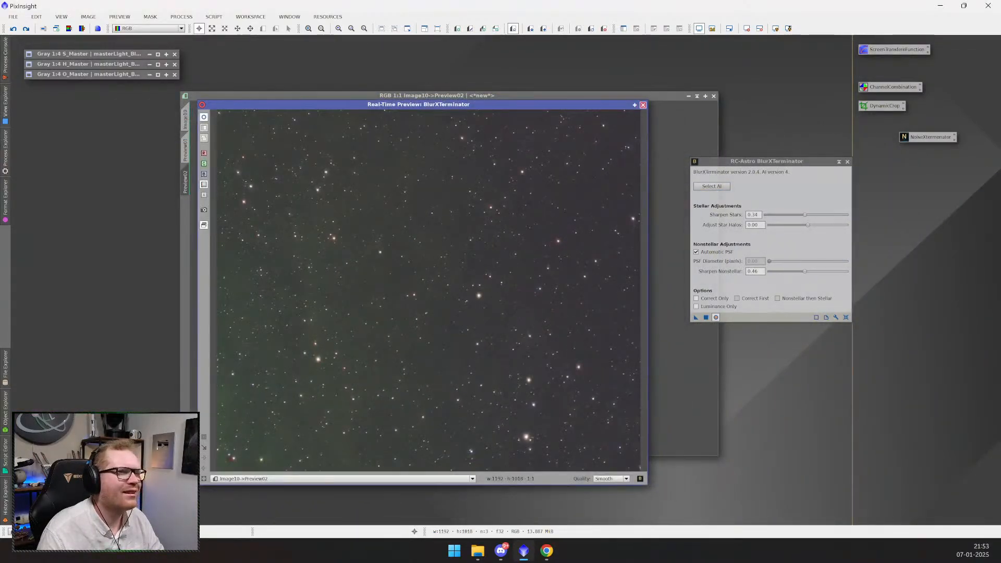
pyautogui.click(716, 317)
pyautogui.click(696, 317)
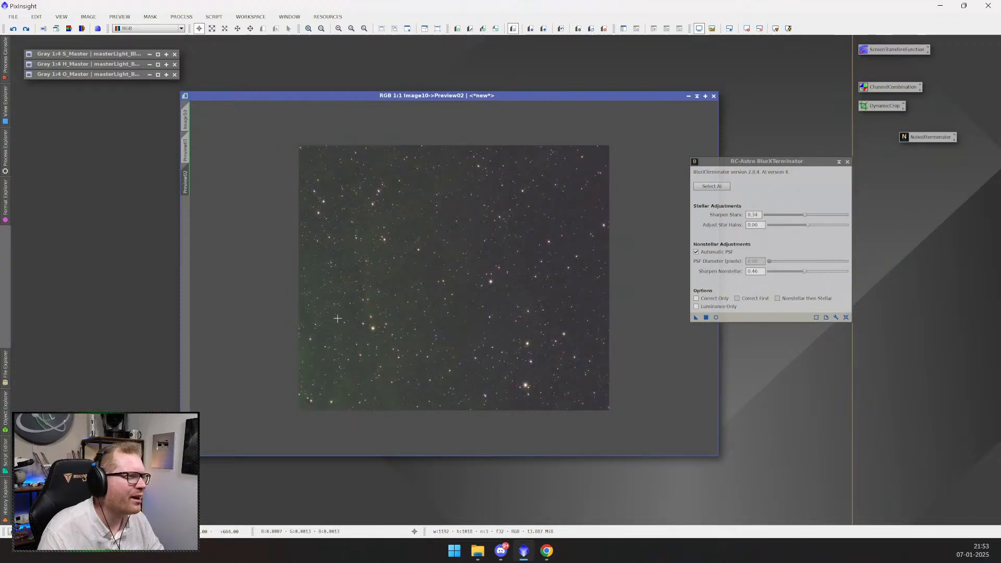
# - Apply BlurXTerminator to the full RGB image, inspect the star field around the second preview for artifacts, and undo the run
pyautogui.click(185, 119)
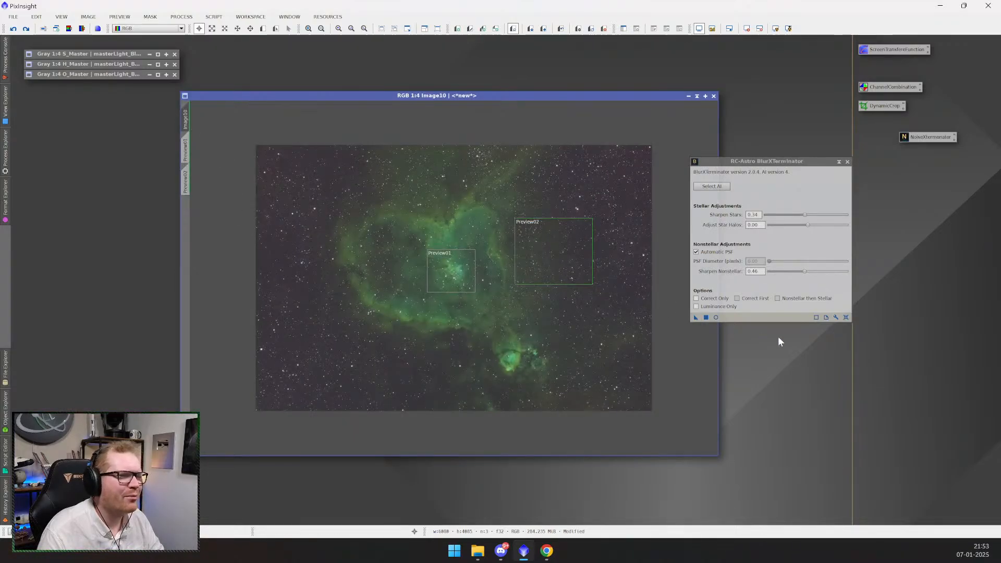
pyautogui.moveTo(696, 317); pyautogui.dragTo(621, 325)
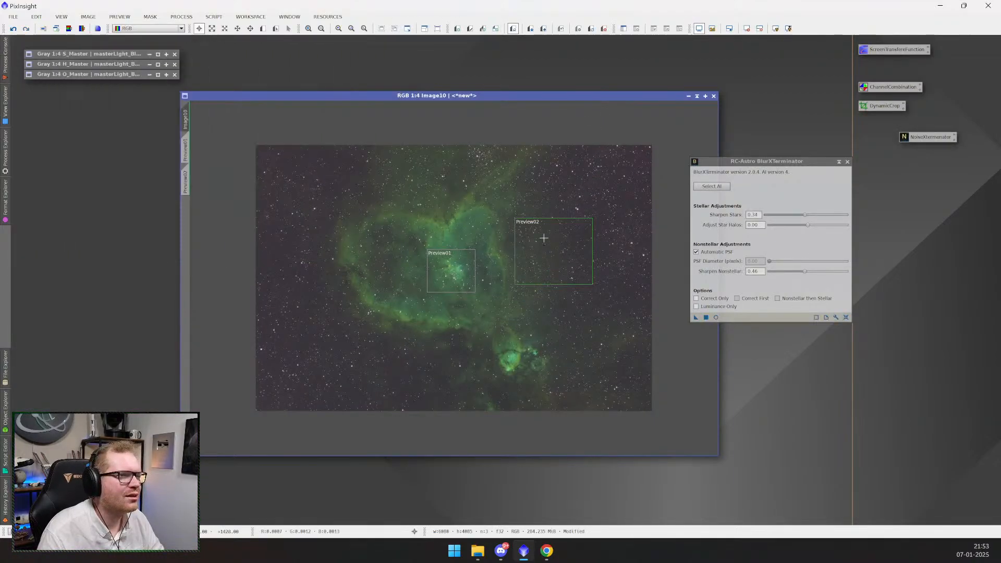
pyautogui.scroll(3, 536, 238)
pyautogui.scroll(1, 535, 238)
pyautogui.scroll(-1, 535, 238)
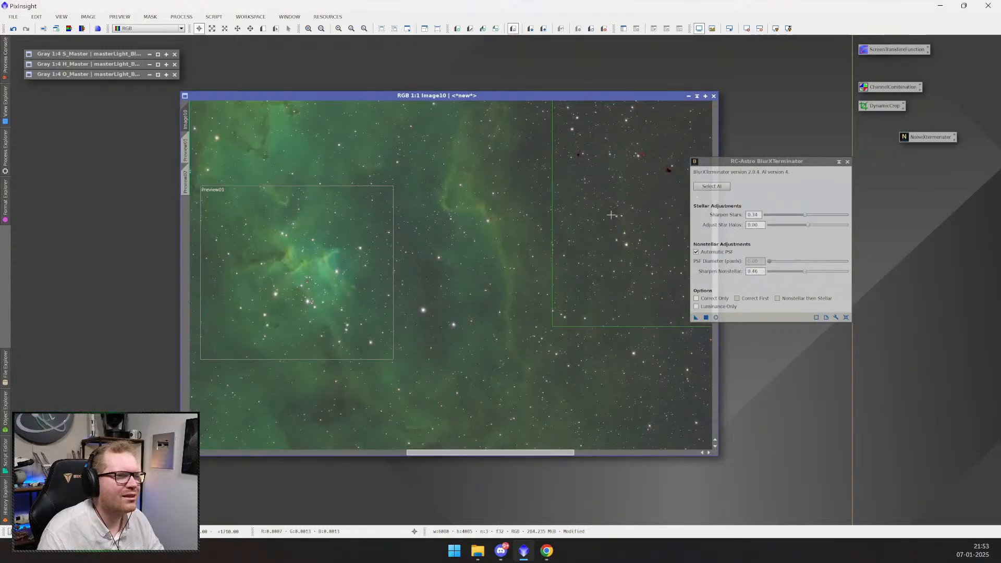
pyautogui.scroll(4, 609, 215)
pyautogui.scroll(-4, 591, 212)
pyautogui.scroll(1, 499, 285)
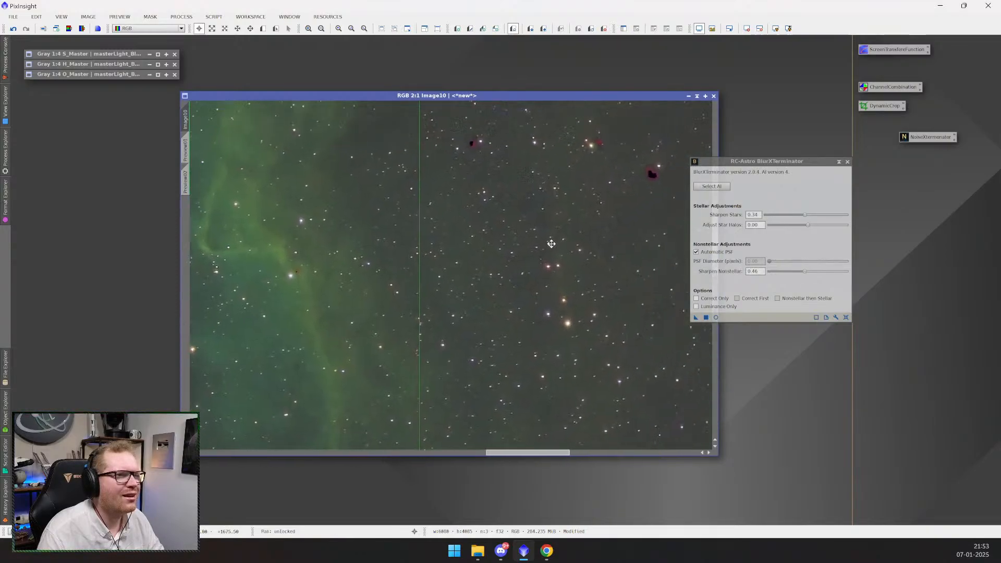
pyautogui.hotkey('ctrl', 'z')
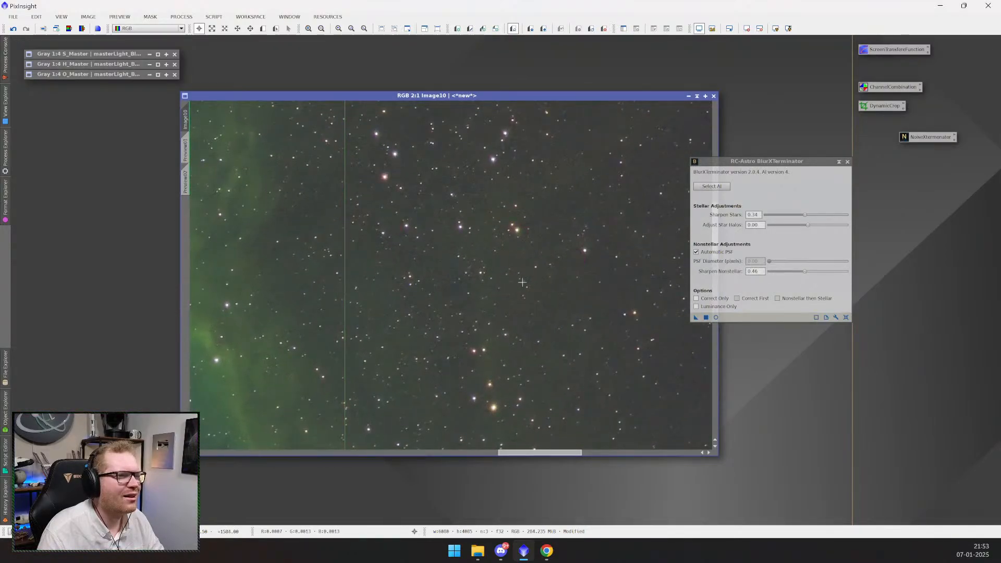
# - Reduce BlurXTerminator's Sharpen Nonstellar to 0.29 and apply it to the full RGB image
pyautogui.click(778, 285)
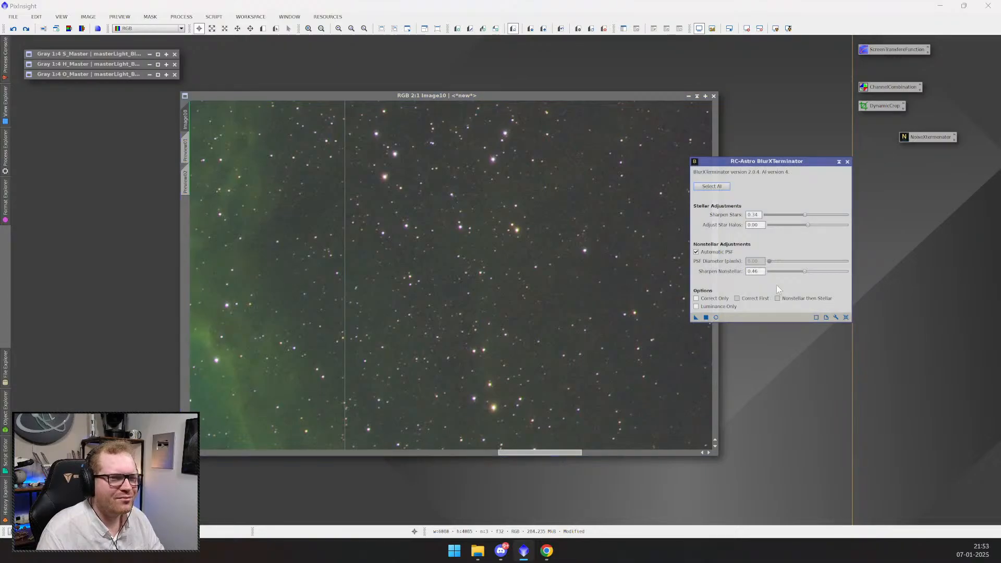
pyautogui.moveTo(804, 270); pyautogui.dragTo(799, 272)
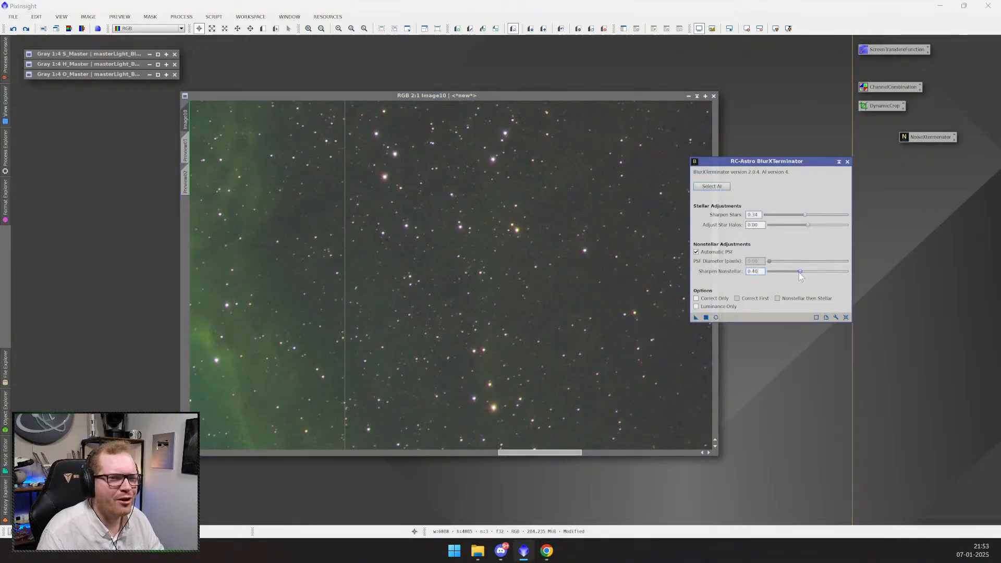
pyautogui.click(696, 317)
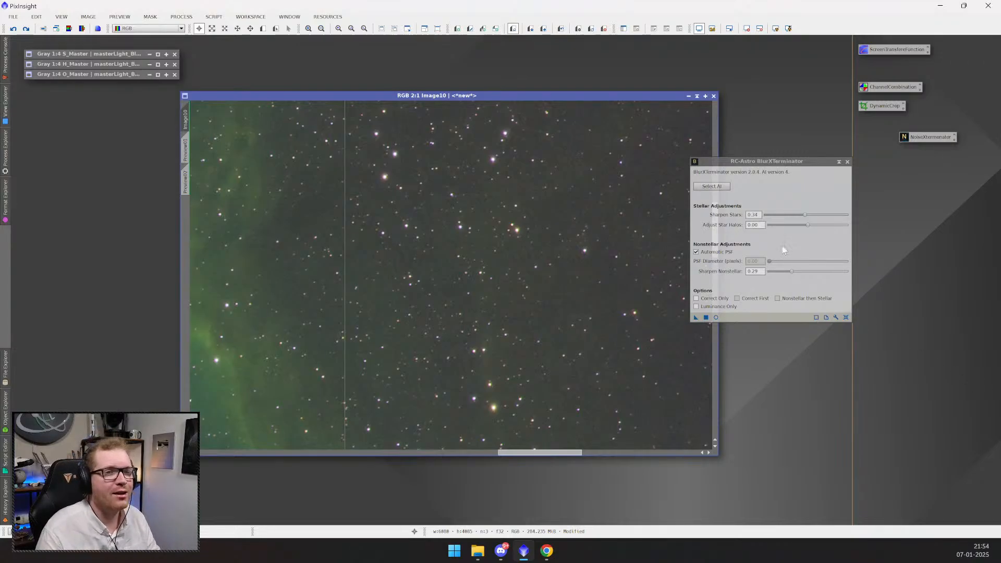
# - Set BlurXTerminator's Adjust Star Halos to -0.41 and apply it to the full RGB image
pyautogui.moveTo(777, 161); pyautogui.dragTo(800, 182)
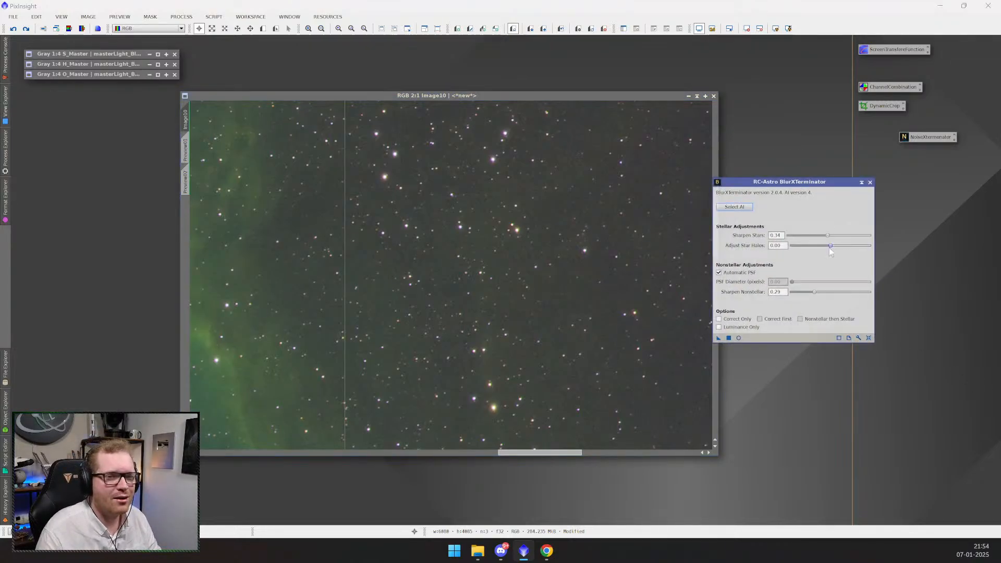
pyautogui.click(829, 247)
pyautogui.moveTo(829, 246); pyautogui.dragTo(799, 251)
pyautogui.moveTo(719, 339); pyautogui.dragTo(691, 350)
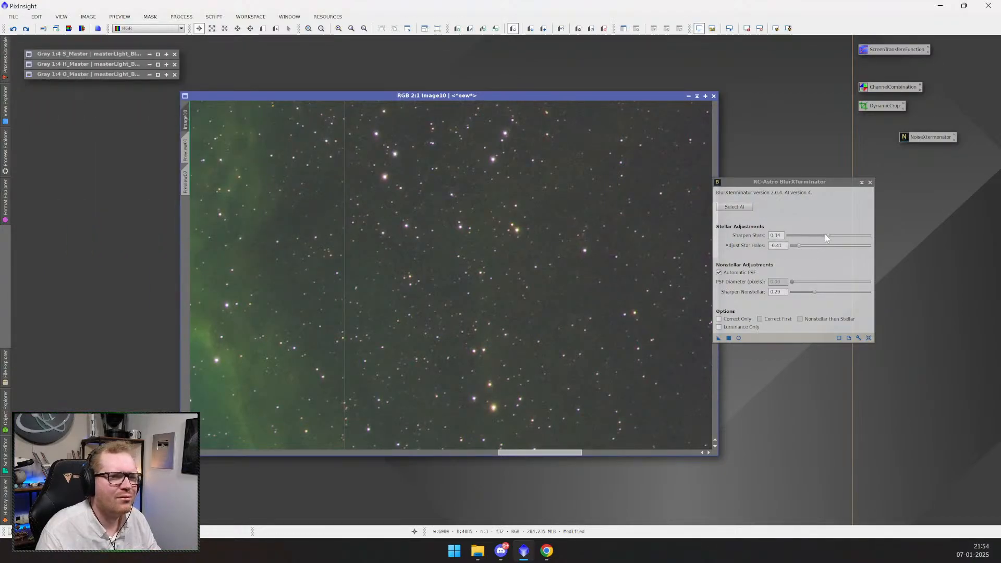
# - Lower BlurXTerminator's Sharpen Stars to 0.04 and inspect the star field beside the nebula
pyautogui.moveTo(828, 235); pyautogui.dragTo(793, 238)
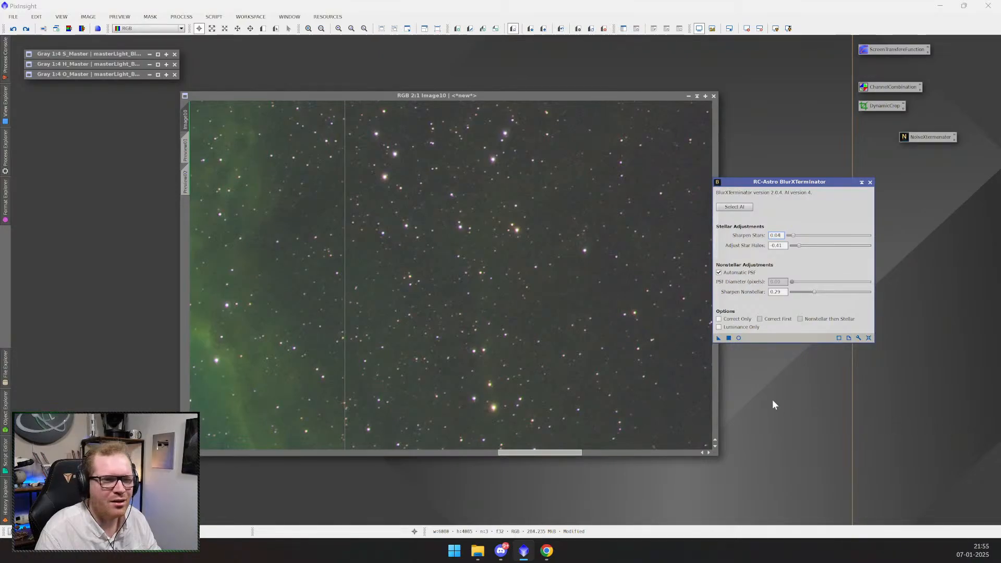
pyautogui.moveTo(568, 98)
pyautogui.mouseDown()
pyautogui.moveTo(553, 120)
pyautogui.moveTo(562, 113)
pyautogui.mouseUp()
pyautogui.scroll(-4, 501, 287)
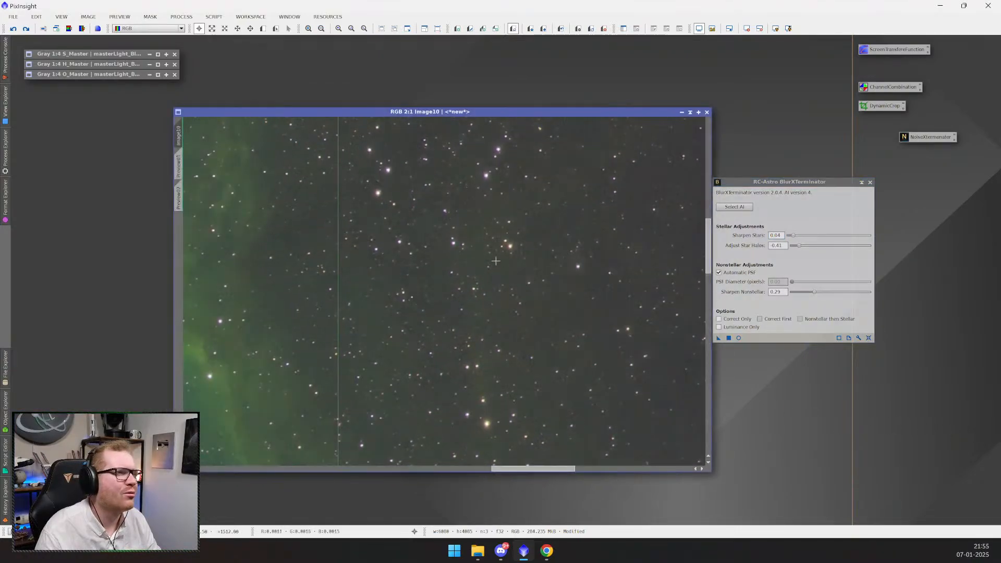
pyautogui.scroll(3, 544, 299)
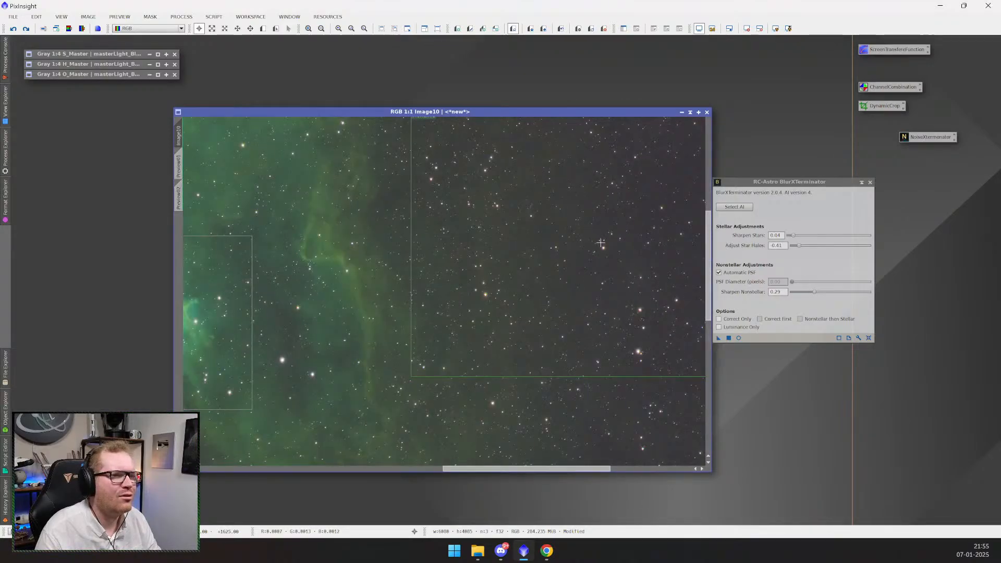
pyautogui.scroll(-1, 601, 243)
# - Delete the second star-field preview and examine the nebula core and surrounding stars up close
pyautogui.press('Delete')
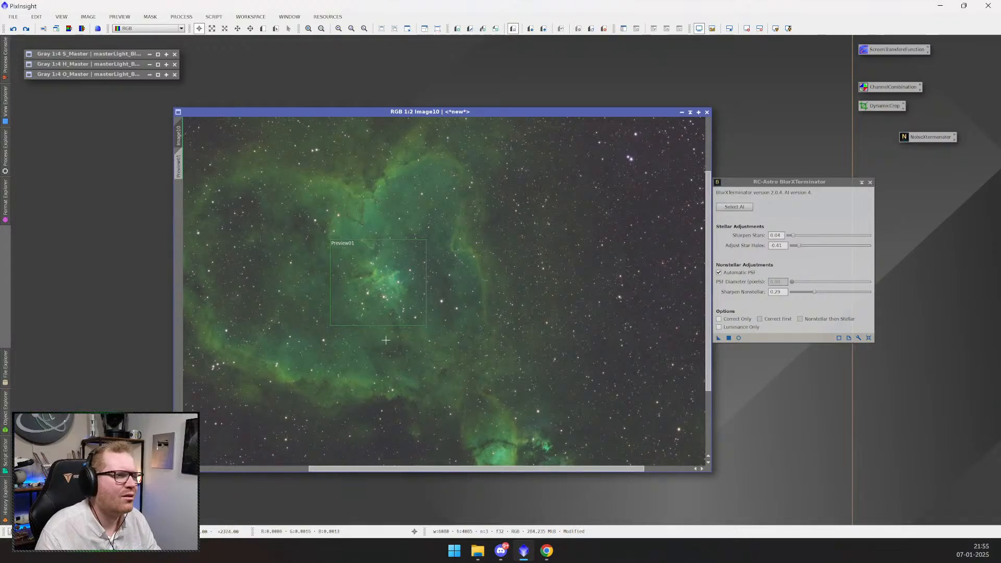
pyautogui.scroll(5, 386, 300)
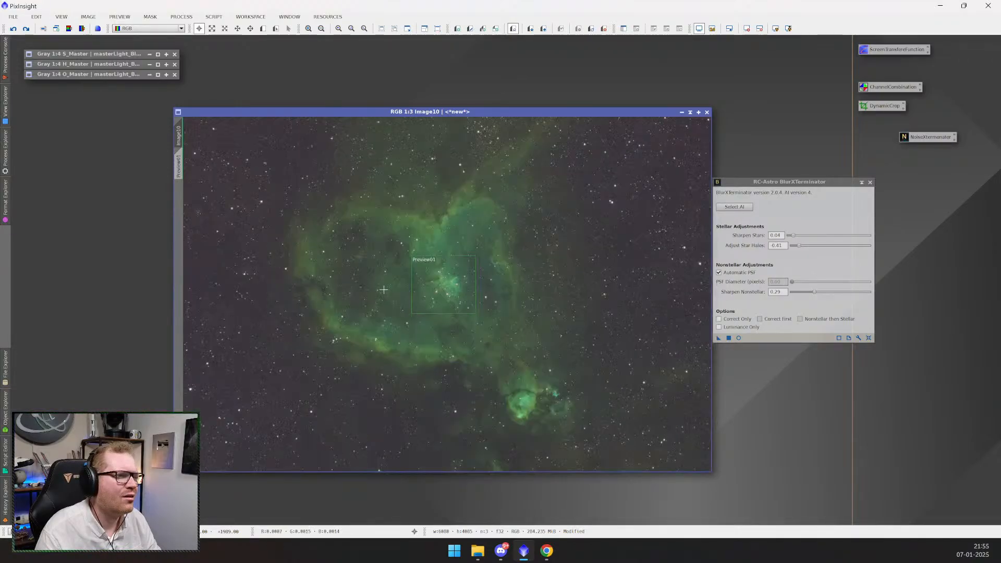
pyautogui.scroll(1, 573, 253)
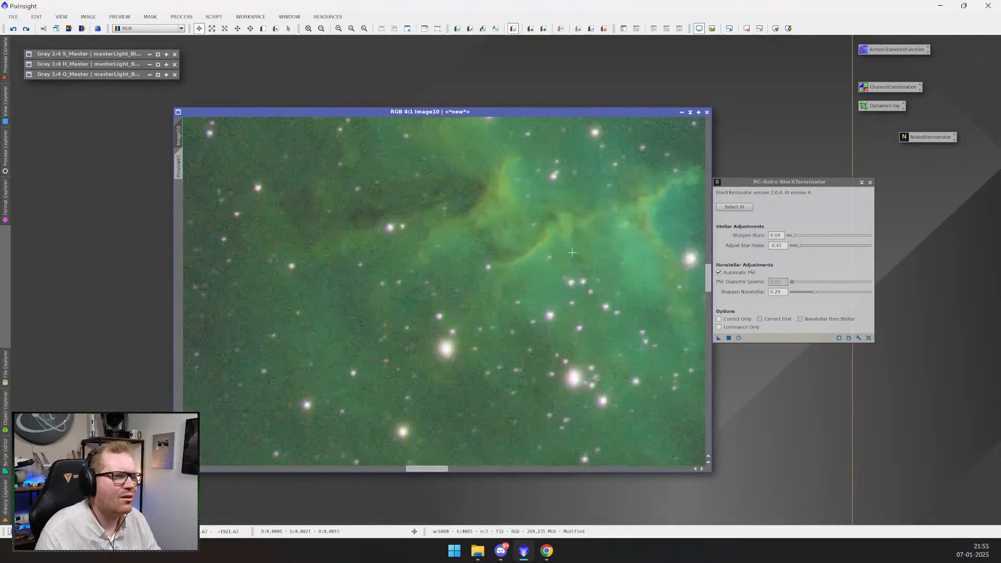
pyautogui.scroll(-1, 572, 253)
pyautogui.scroll(-4, 626, 223)
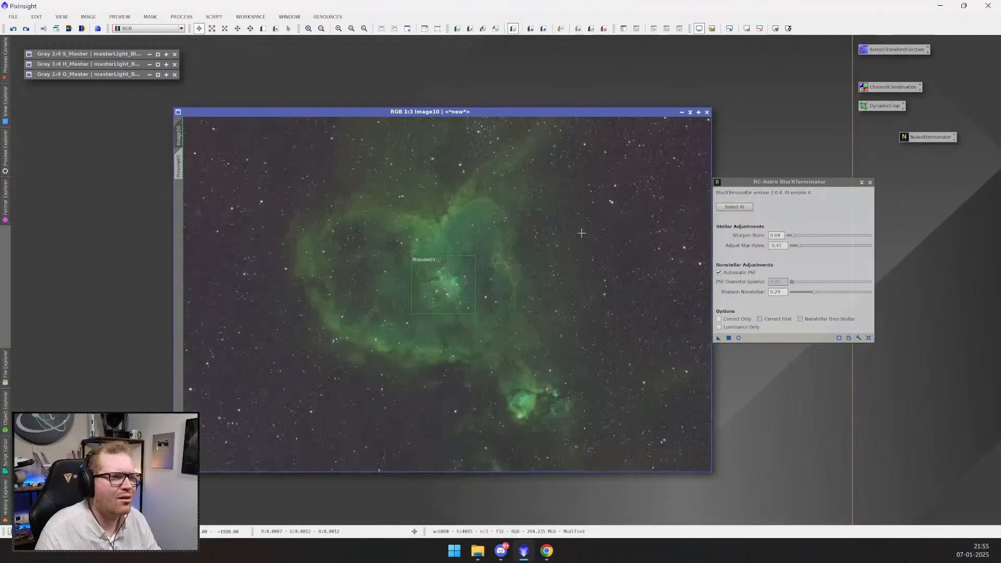
pyautogui.scroll(3, 590, 221)
pyautogui.scroll(-2, 276, 238)
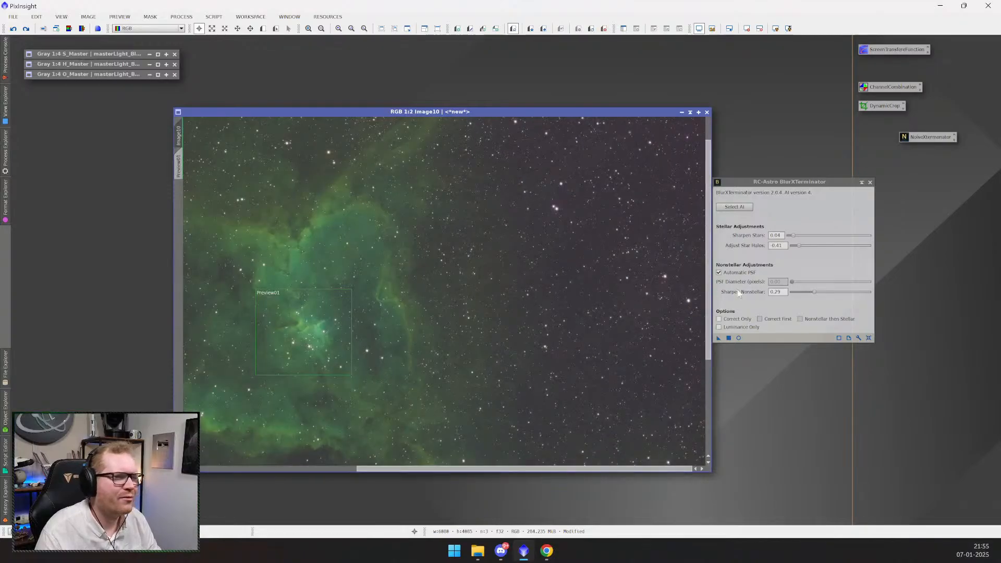
# - Reset BlurXTerminator's Adjust Star Halos to 0
pyautogui.moveTo(800, 246); pyautogui.dragTo(776, 248)
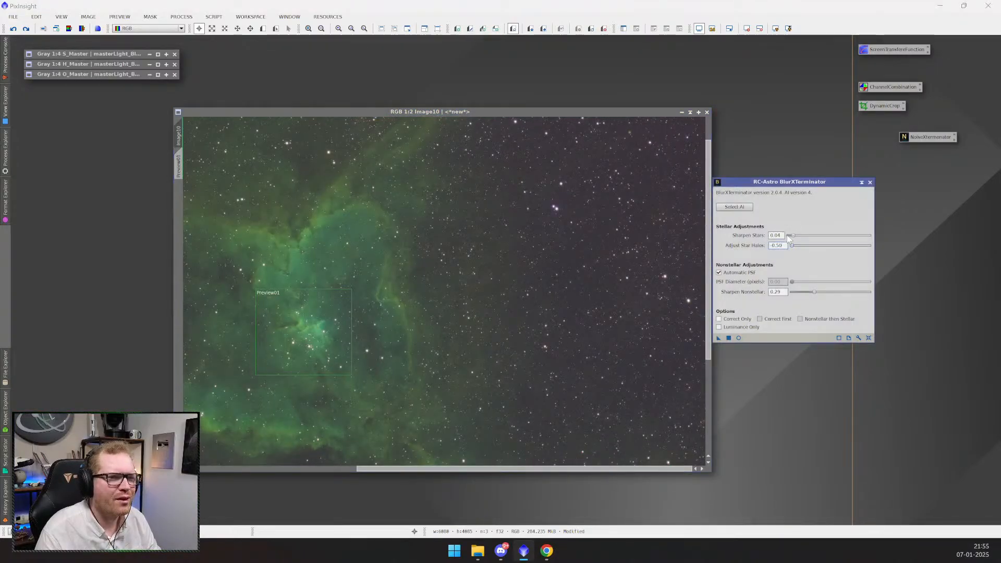
pyautogui.doubleClick(785, 246)
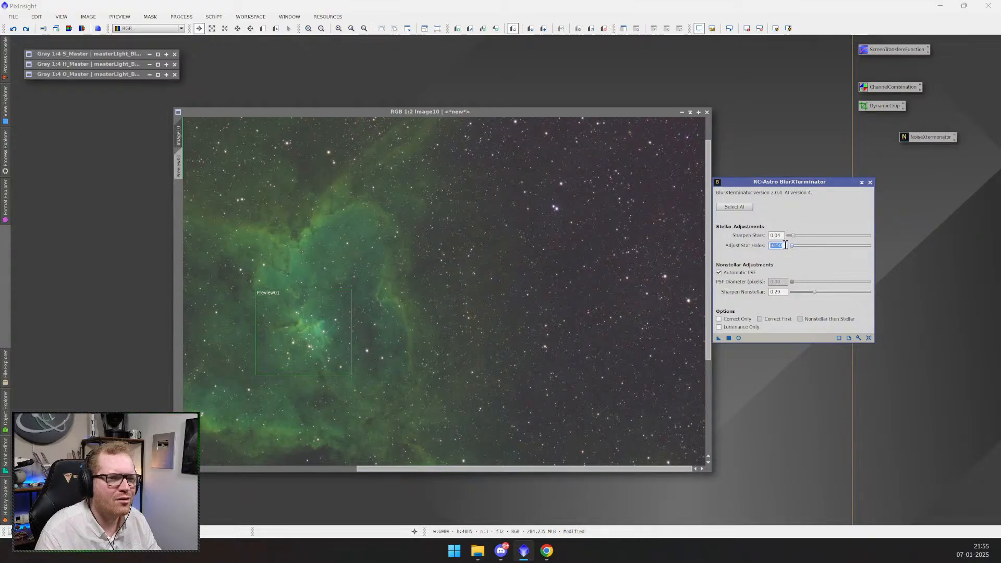
pyautogui.write('0')
pyautogui.press('Return')
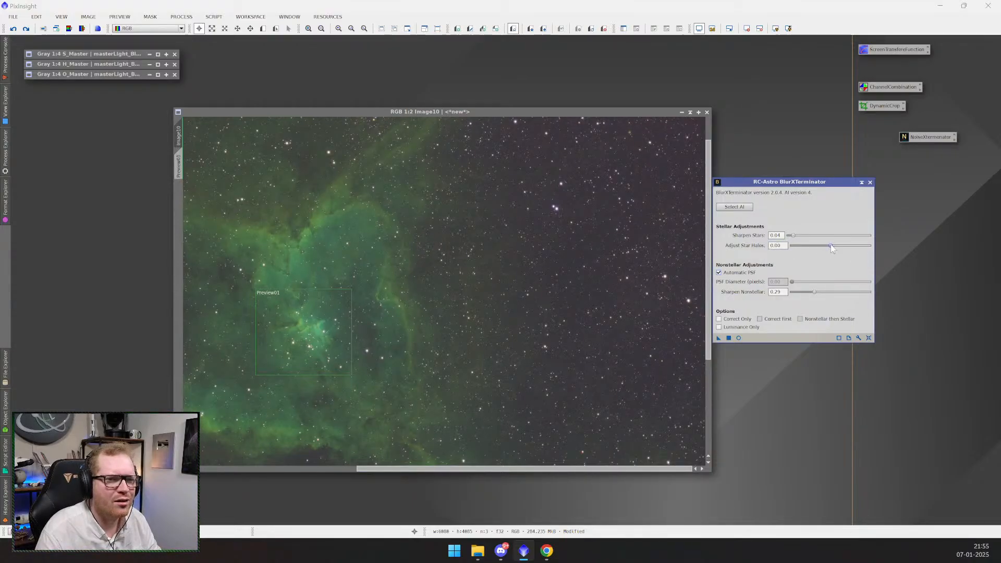
# - Set BlurXTerminator's Sharpen Stars and Sharpen Nonstellar both to 0
pyautogui.doubleClick(781, 234)
pyautogui.press('Tab')
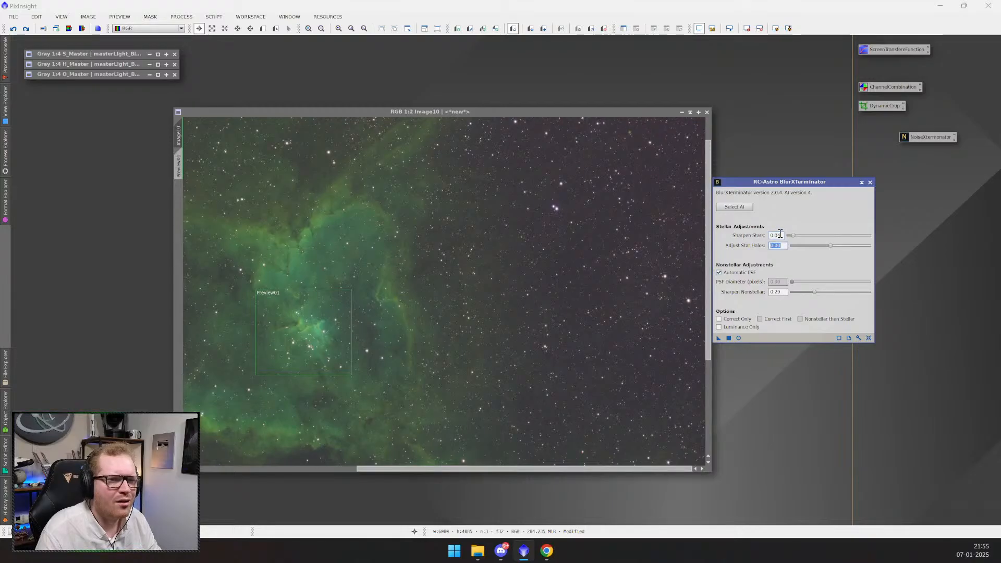
pyautogui.doubleClick(781, 234)
pyautogui.write('0')
pyautogui.press('Tab')
pyautogui.press('Tab')
pyautogui.press('Tab')
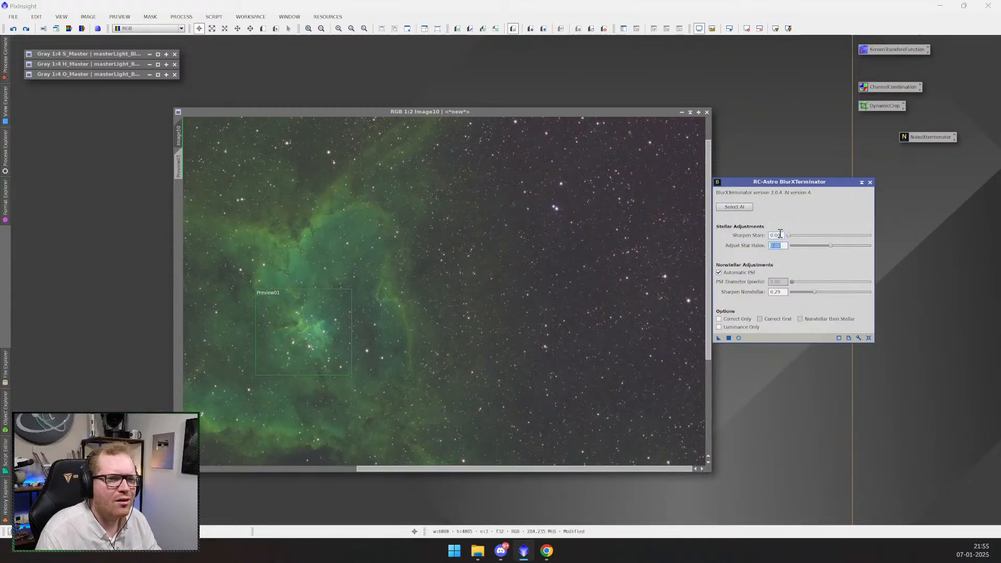
pyautogui.press('Return')
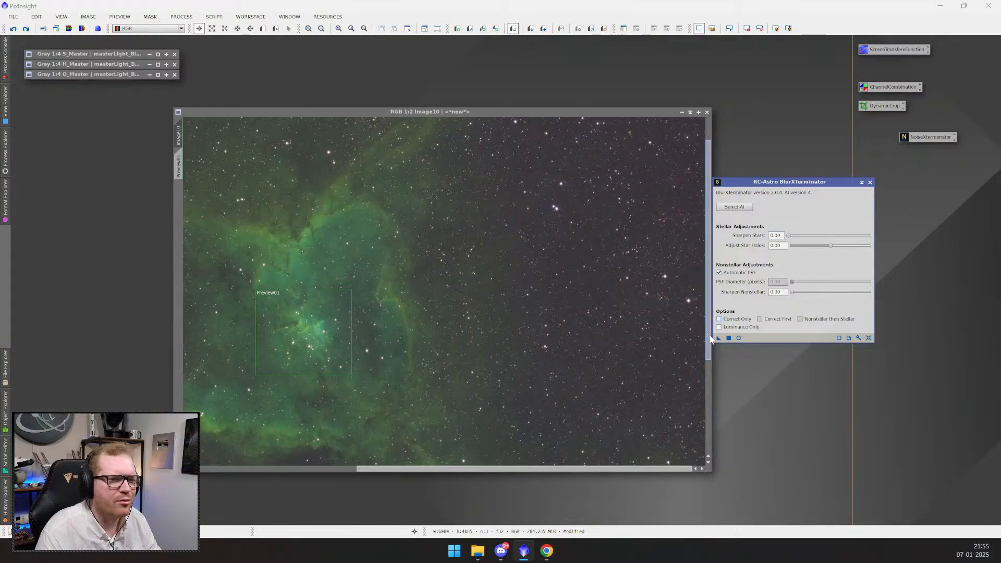
# - Apply BlurXTerminator with both sharpening amounts at zero to the full RGB image
pyautogui.moveTo(719, 339); pyautogui.dragTo(610, 330)
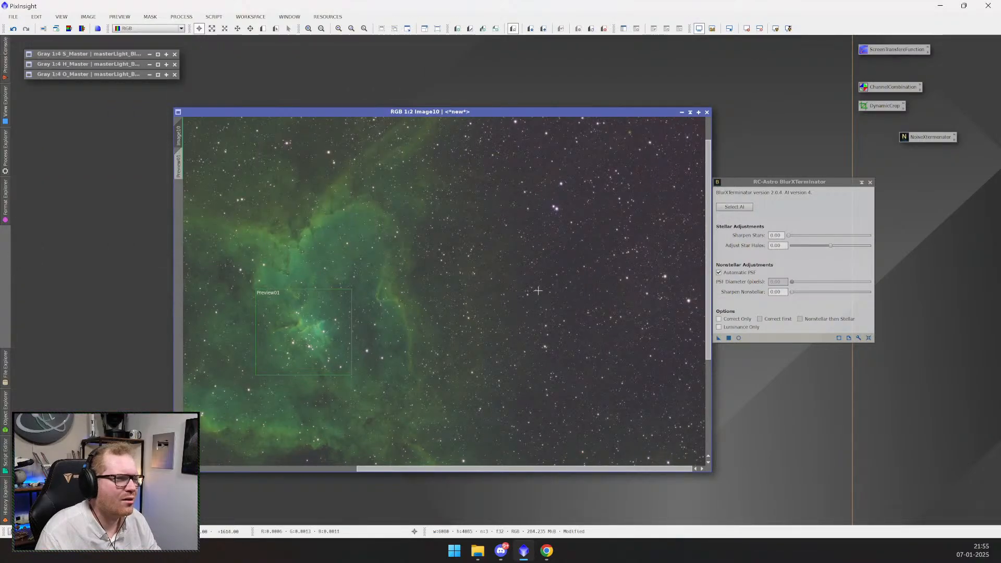
pyautogui.click(806, 260)
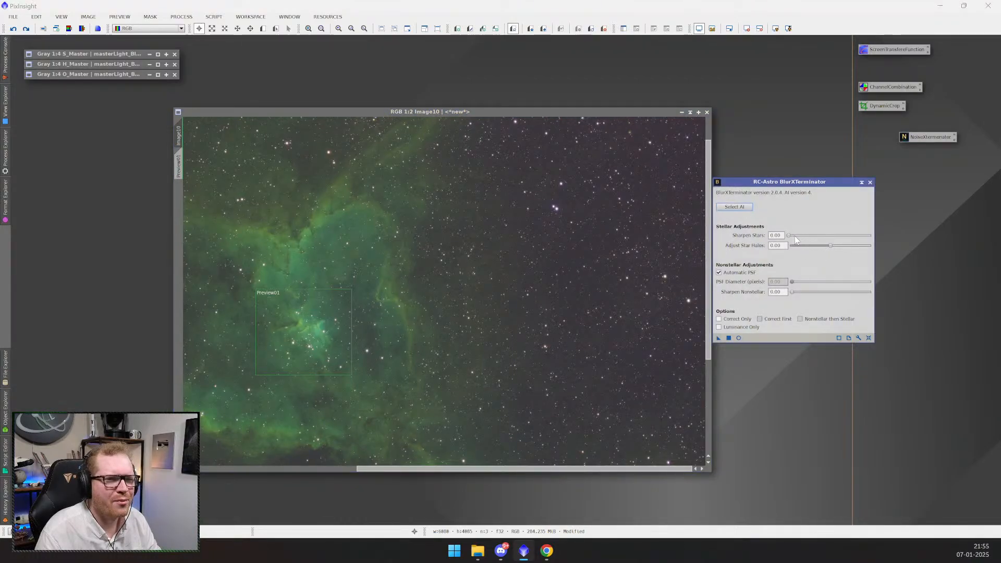
# - Set BlurXTerminator's Sharpen Stars to 0.36 and Sharpen Nonstellar to 0.52 and apply it to the full RGB image
pyautogui.moveTo(789, 238); pyautogui.dragTo(830, 240)
pyautogui.moveTo(796, 292); pyautogui.dragTo(833, 293)
pyautogui.scroll(-1, 281, 354)
pyautogui.scroll(-1, 280, 354)
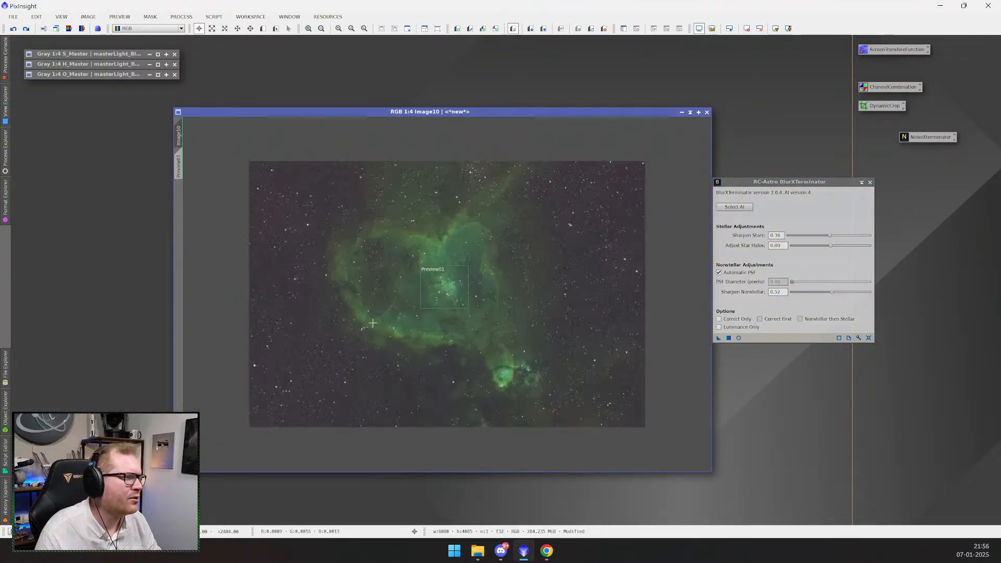
pyautogui.scroll(4, 429, 293)
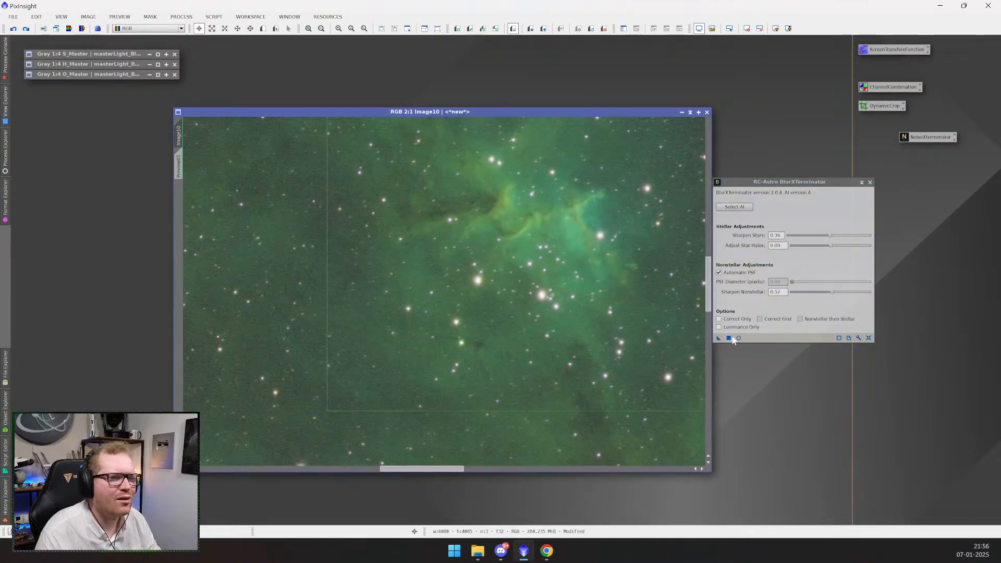
pyautogui.moveTo(719, 338); pyautogui.dragTo(594, 329)
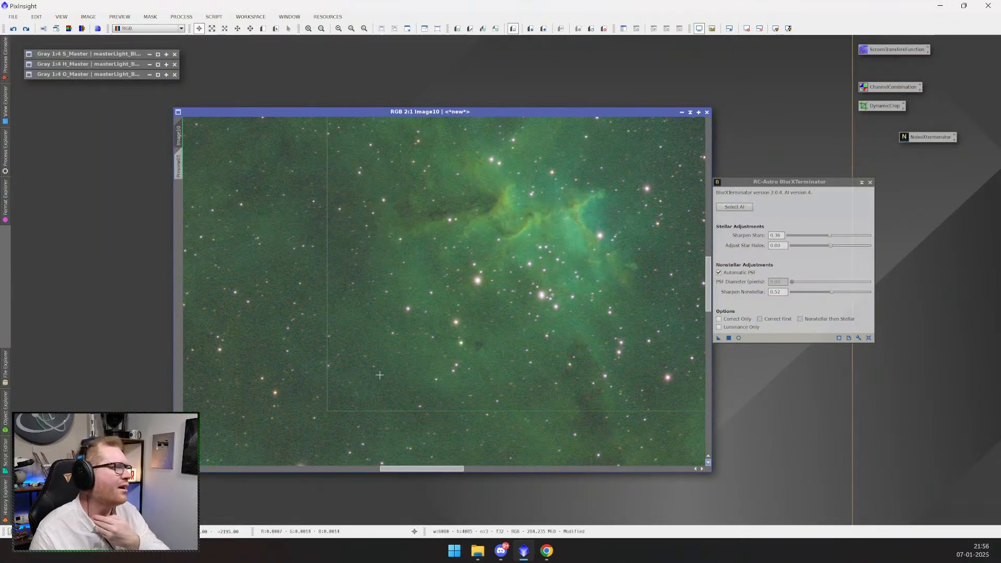
# - Compare the sharpened nebula core and surrounding stars up close and across the whole image
pyautogui.scroll(-4, 553, 294)
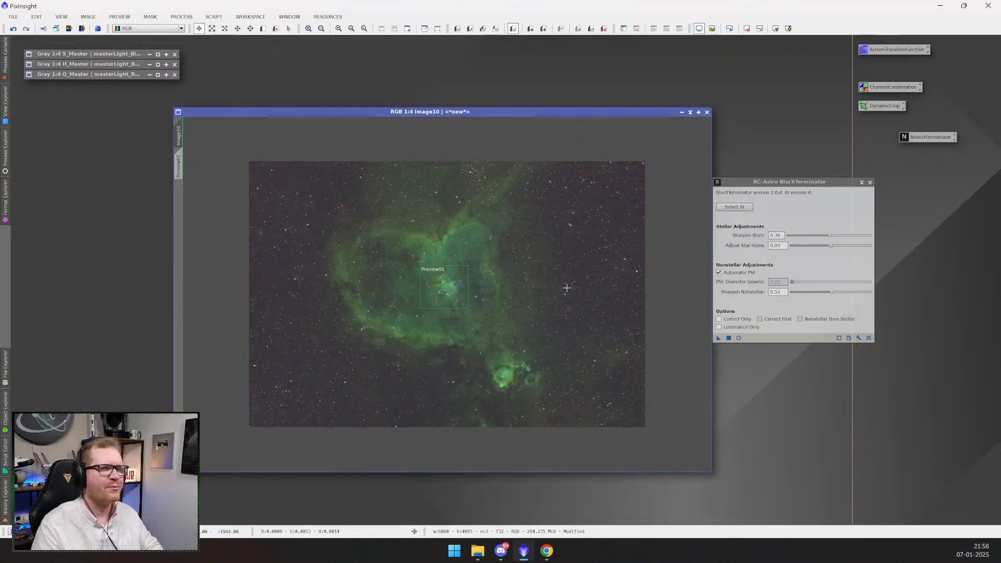
pyautogui.scroll(4, 528, 290)
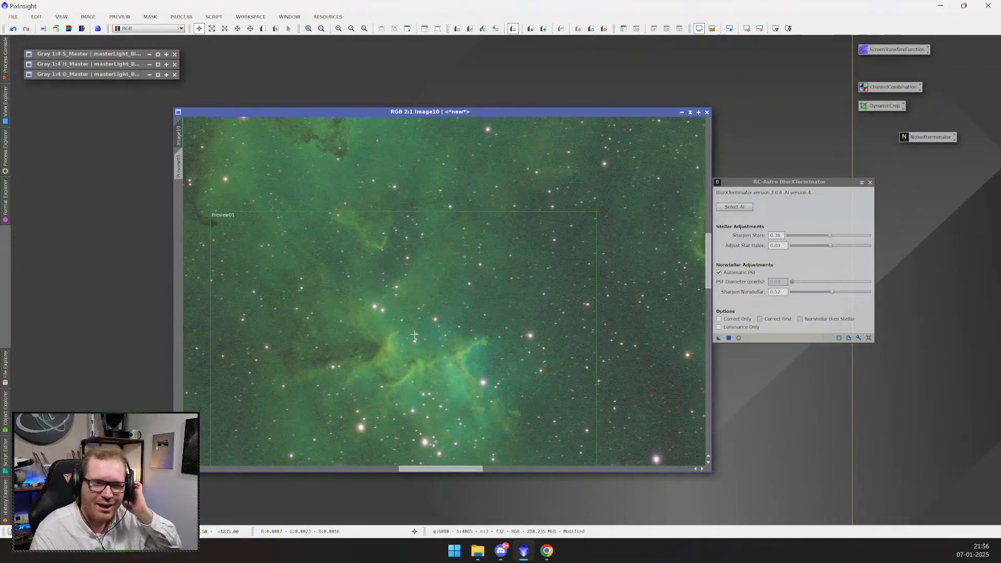
pyautogui.scroll(-2, 417, 331)
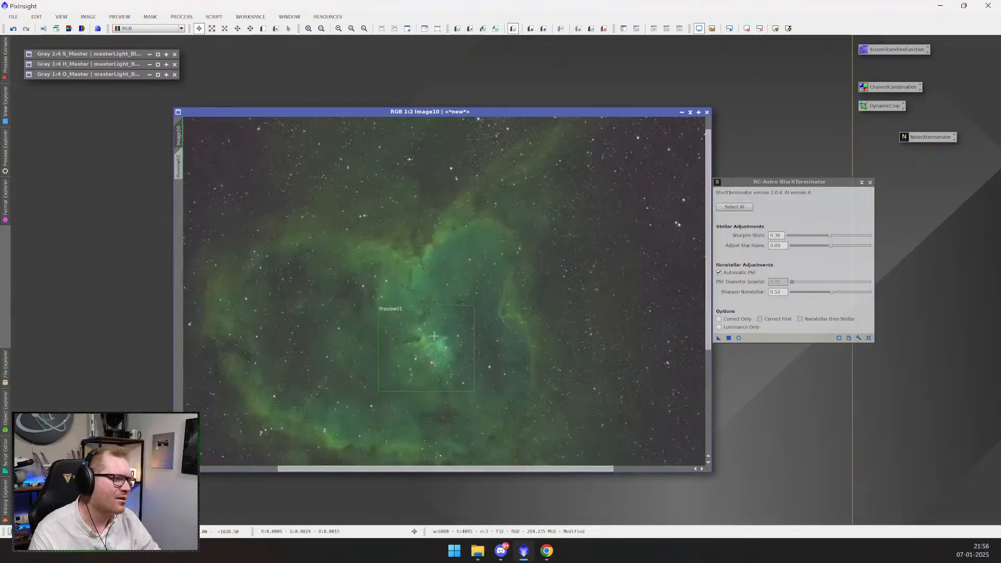
pyautogui.scroll(-1, 465, 297)
pyautogui.scroll(1, 476, 282)
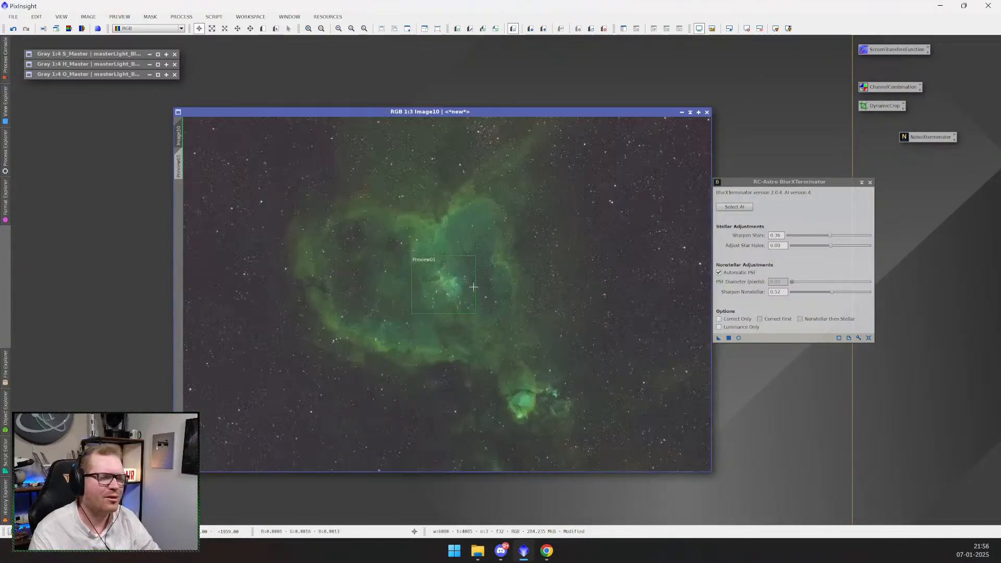
pyautogui.scroll(1, 476, 280)
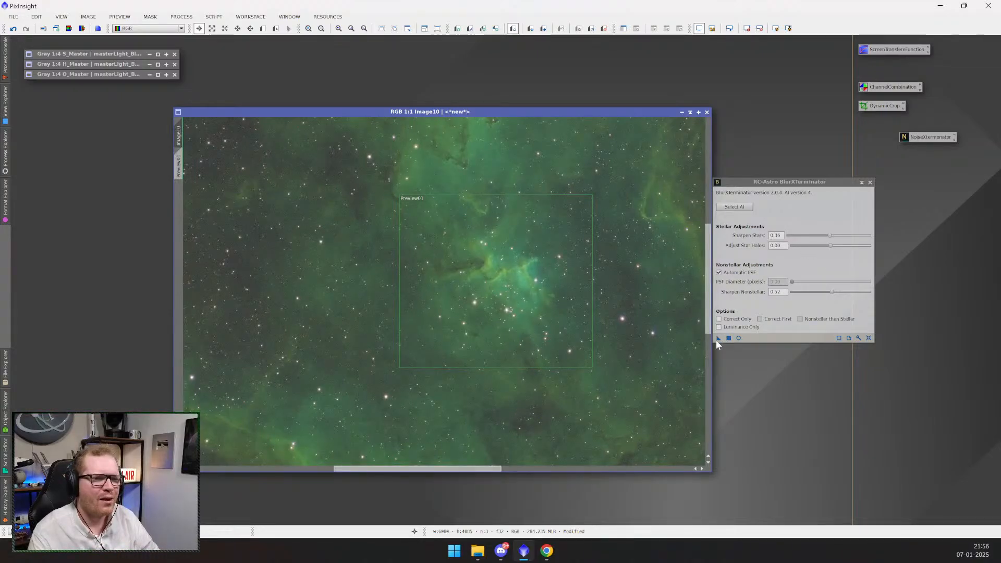
# - Save the BlurXTerminator settings as a process icon named BlurXterminator beneath the NoiseXTerminator icon, and close the process window
pyautogui.moveTo(718, 339); pyautogui.dragTo(754, 378)
pyautogui.rightClick(769, 378)
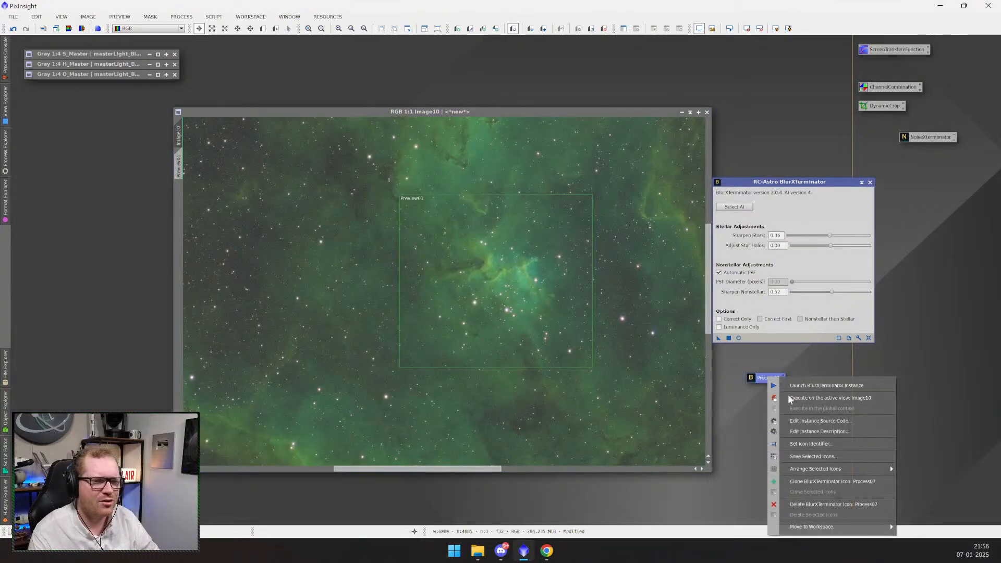
pyautogui.click(829, 445)
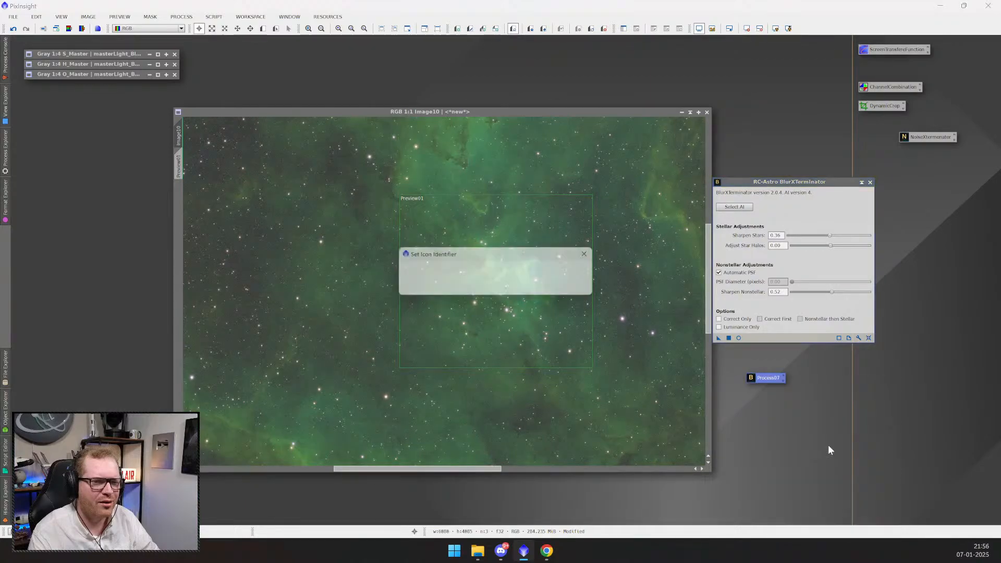
pyautogui.write('B')
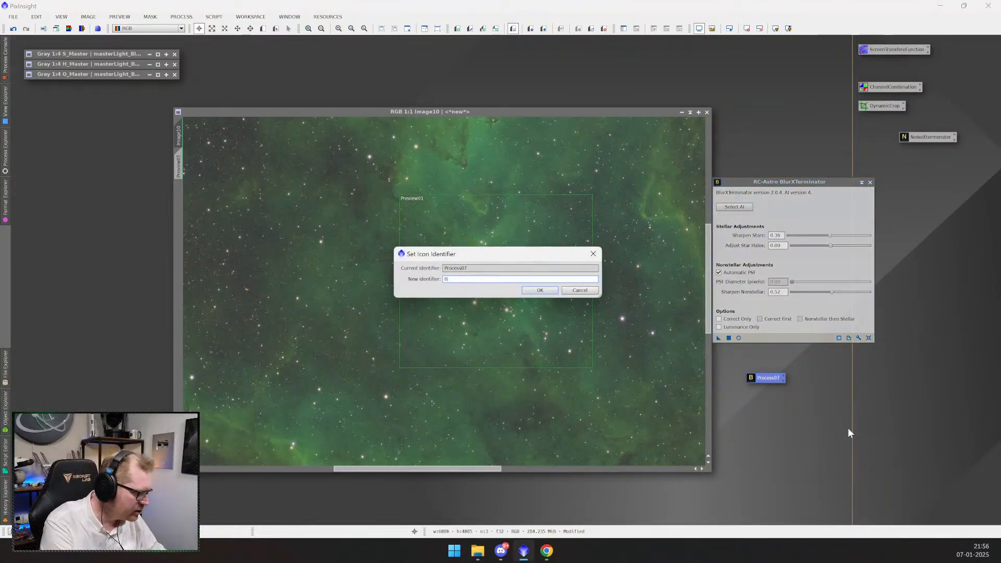
pyautogui.write('lurXter')
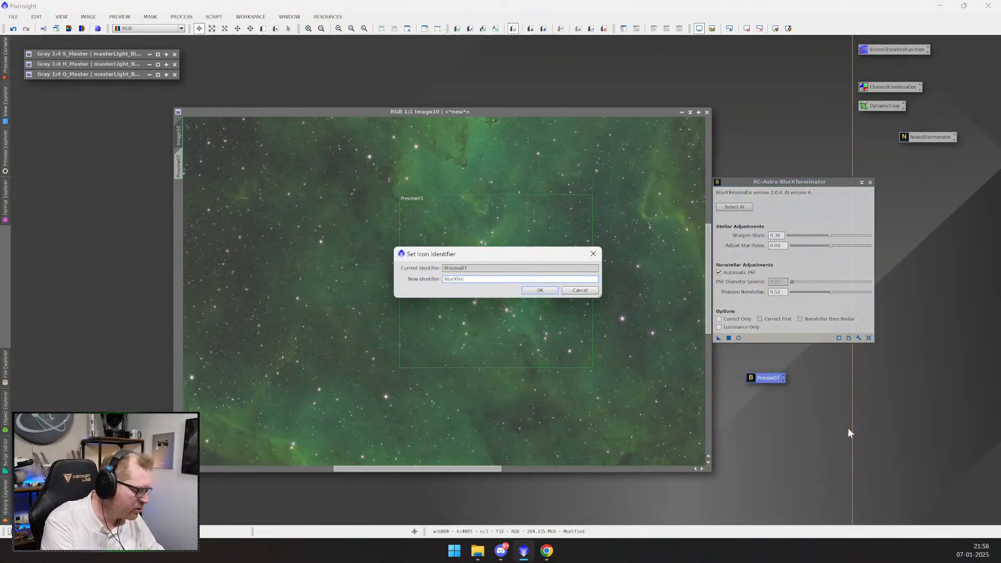
pyautogui.write('minator')
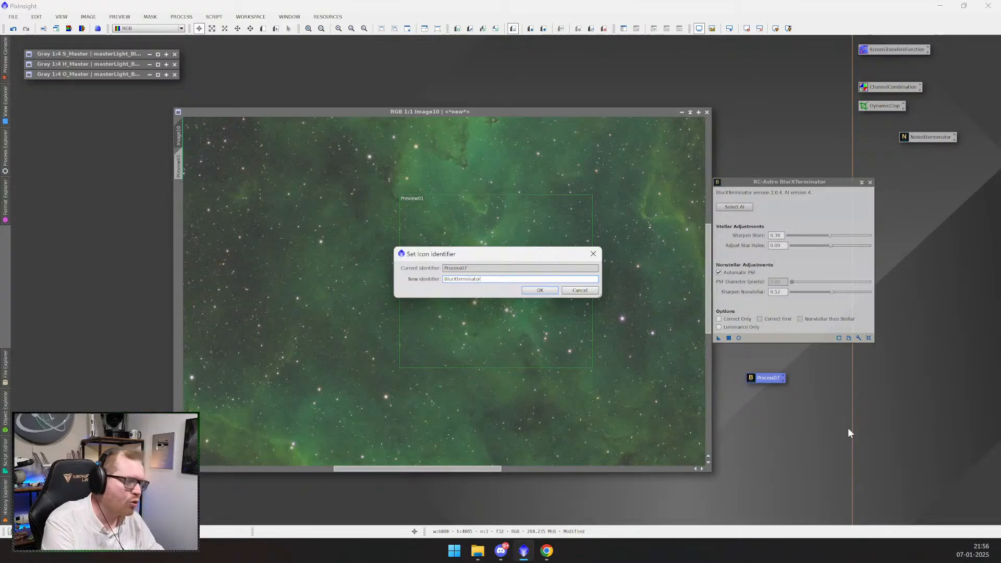
pyautogui.press('Return')
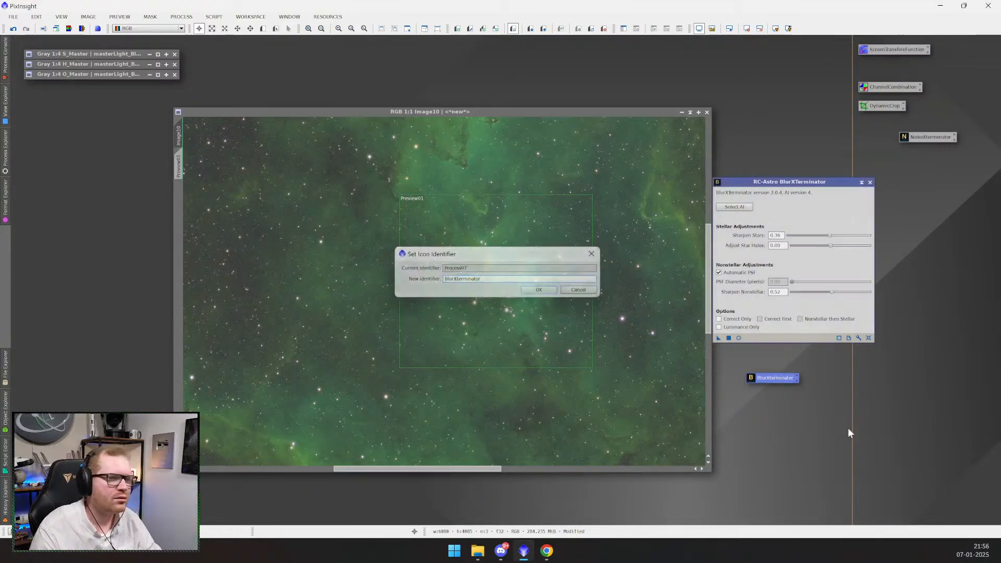
pyautogui.moveTo(770, 381); pyautogui.dragTo(931, 157)
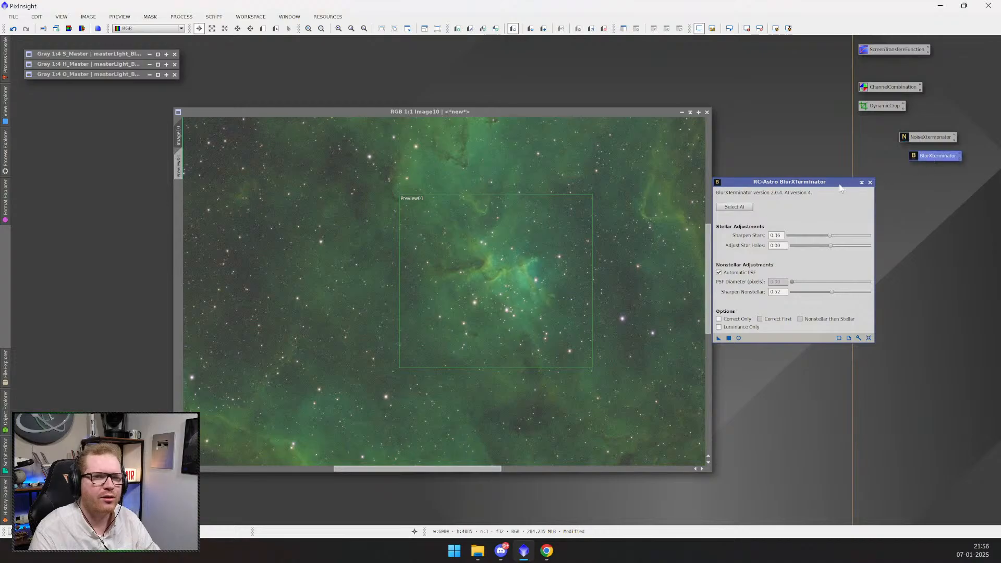
pyautogui.click(870, 183)
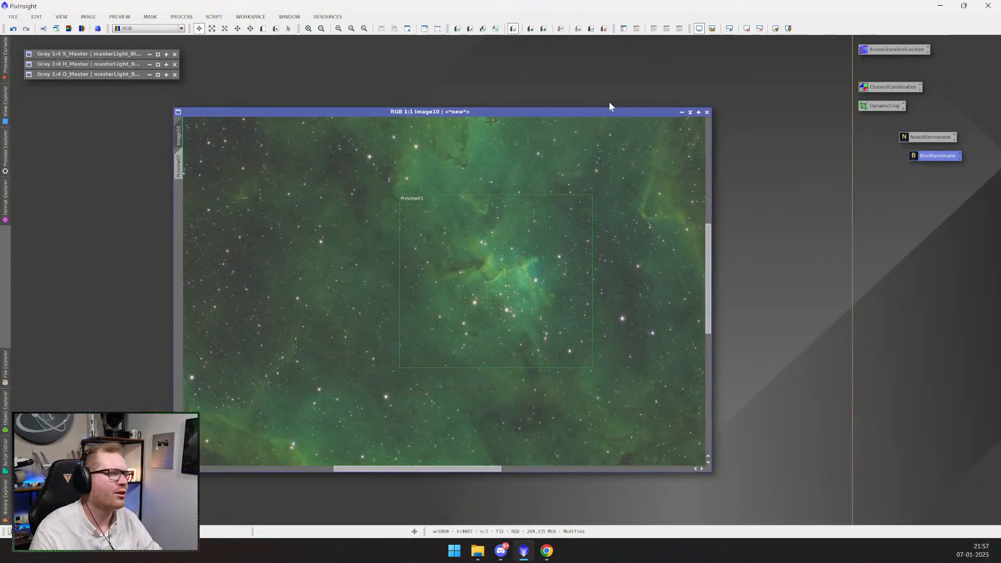
# - Close the RGB image and the S, H and O masters without saving, suppressing further prompts about unsaved process history
pyautogui.click(707, 112)
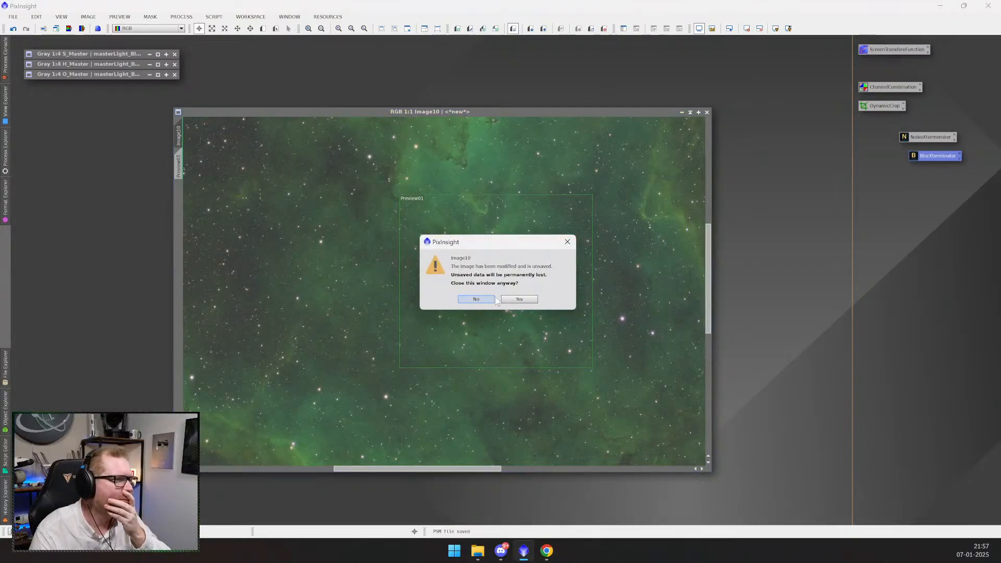
pyautogui.click(519, 299)
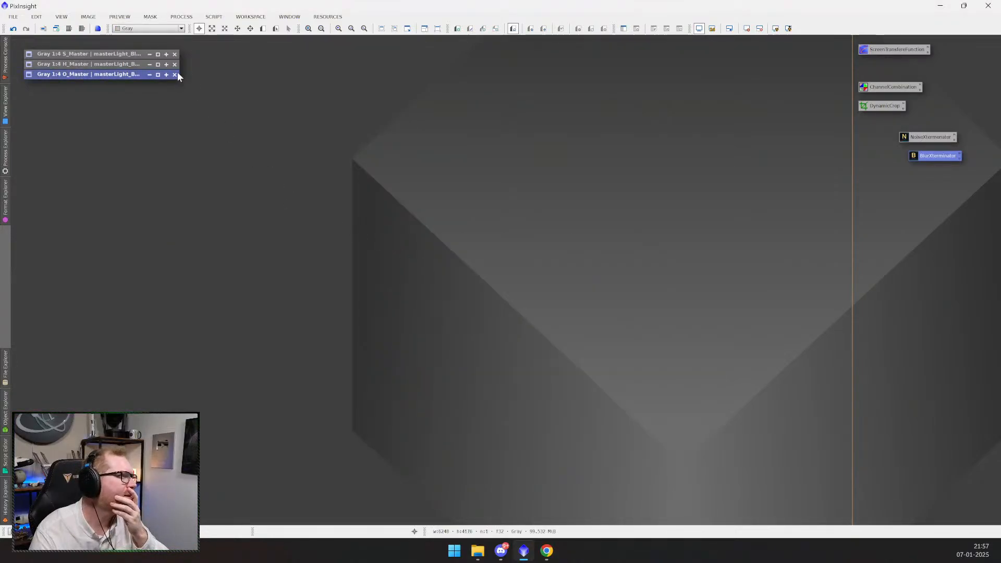
pyautogui.click(175, 74)
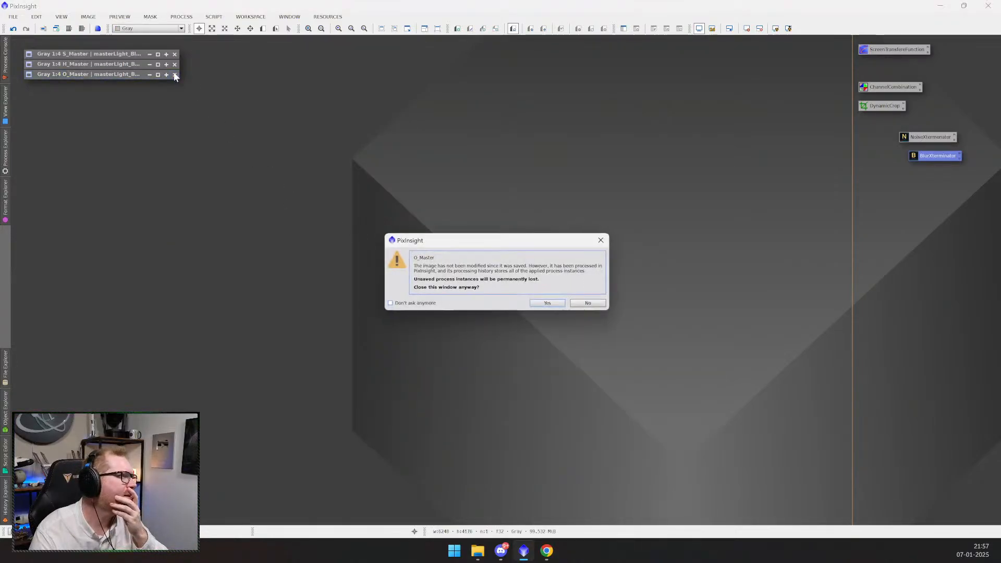
pyautogui.click(400, 304)
pyautogui.click(544, 305)
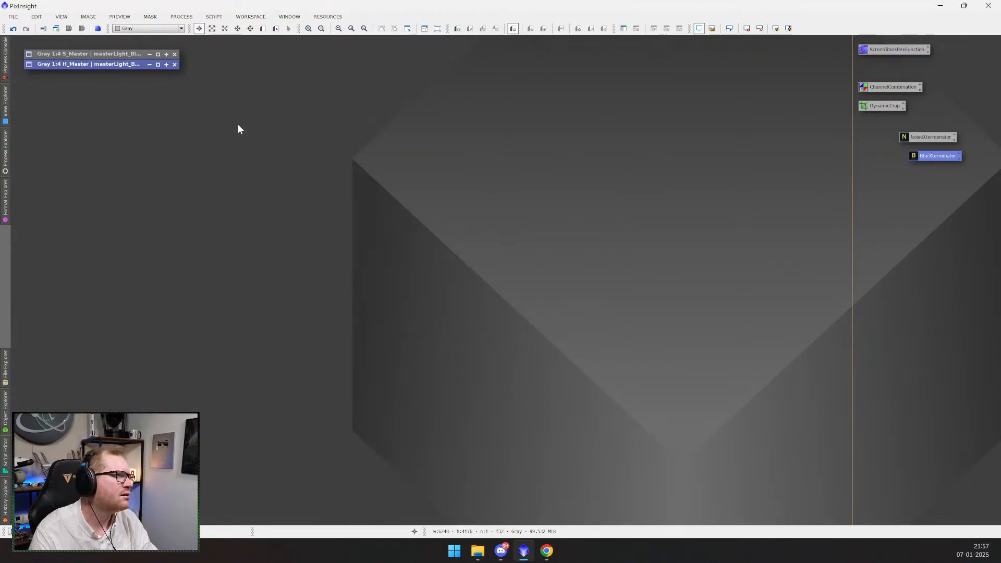
pyautogui.click(175, 55)
pyautogui.click(175, 64)
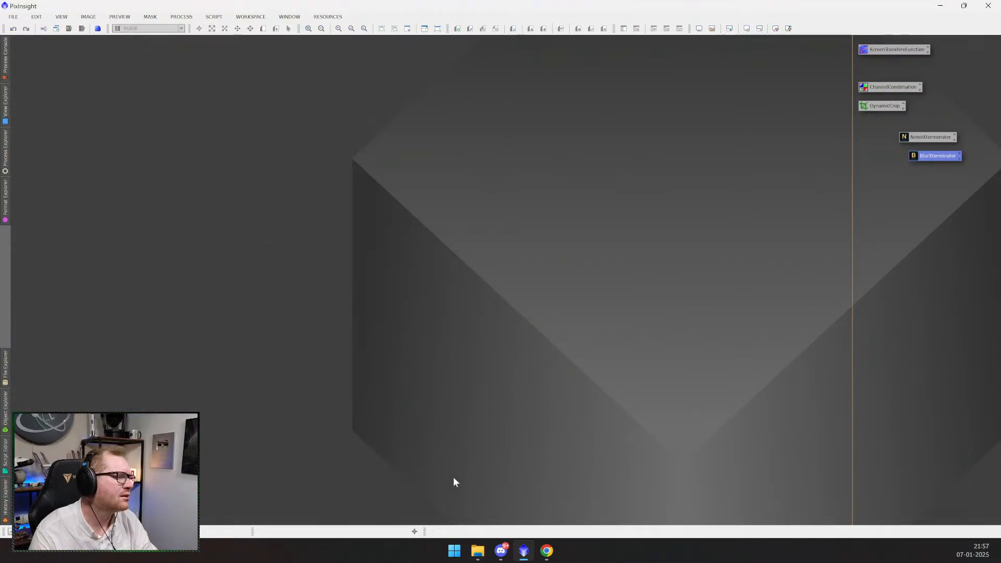
# - In File Explorer, permanently delete the calibrated, fastIntegration, logs and master folders from the Pixinsight folder, and return to PixInsight
pyautogui.click(478, 551)
pyautogui.click(439, 434)
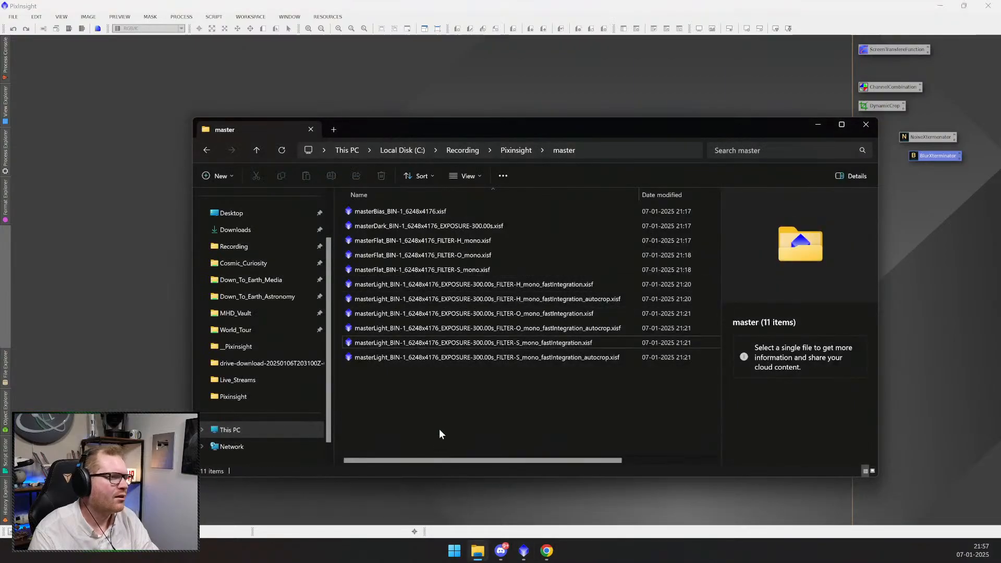
pyautogui.click(516, 150)
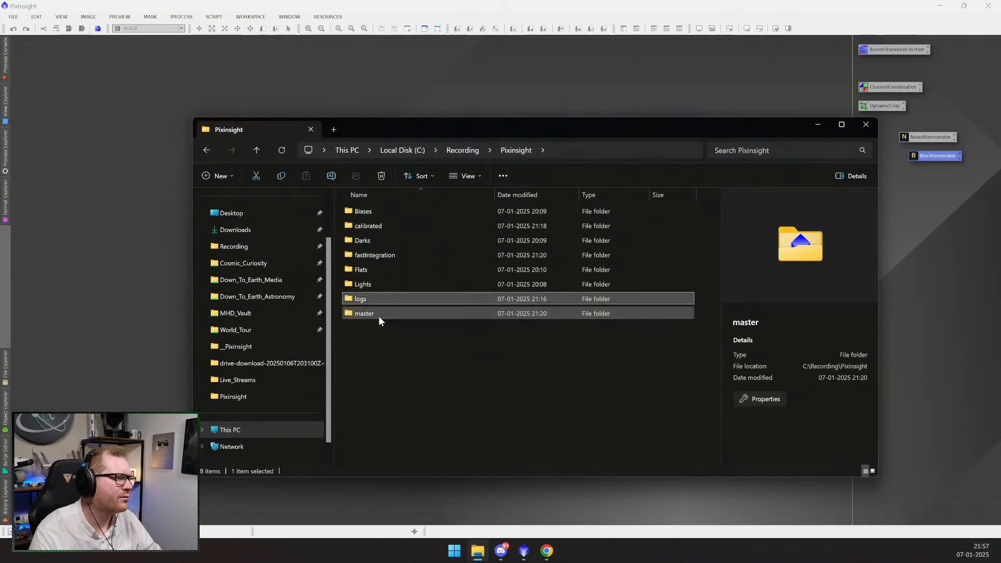
pyautogui.keyDown('ctrl'); pyautogui.click(378, 296); pyautogui.keyUp('ctrl')
pyautogui.keyDown('ctrl'); pyautogui.click(380, 254); pyautogui.keyUp('ctrl')
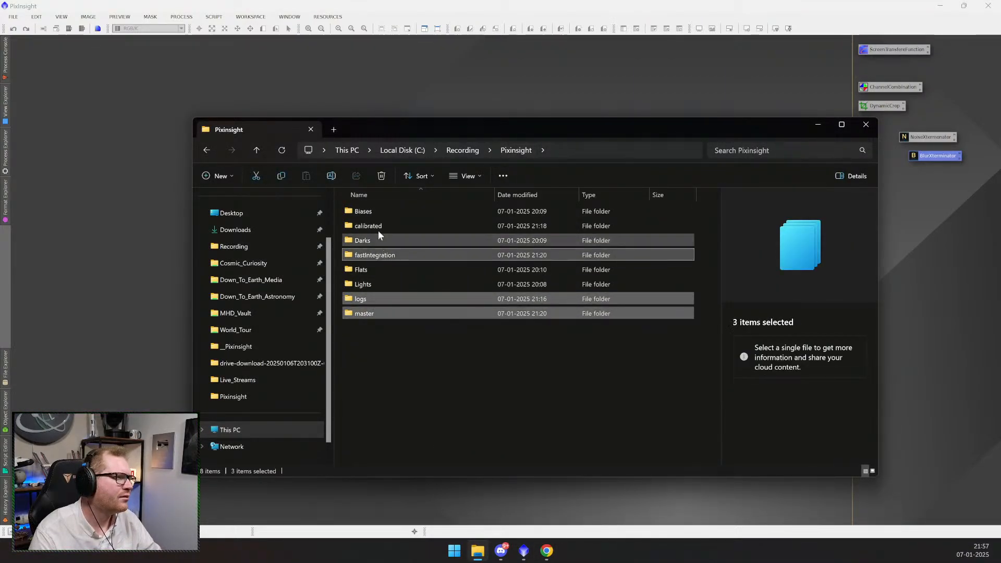
pyautogui.keyDown('ctrl'); pyautogui.click(376, 224); pyautogui.keyUp('ctrl')
pyautogui.hotkey('shift', 'Delete')
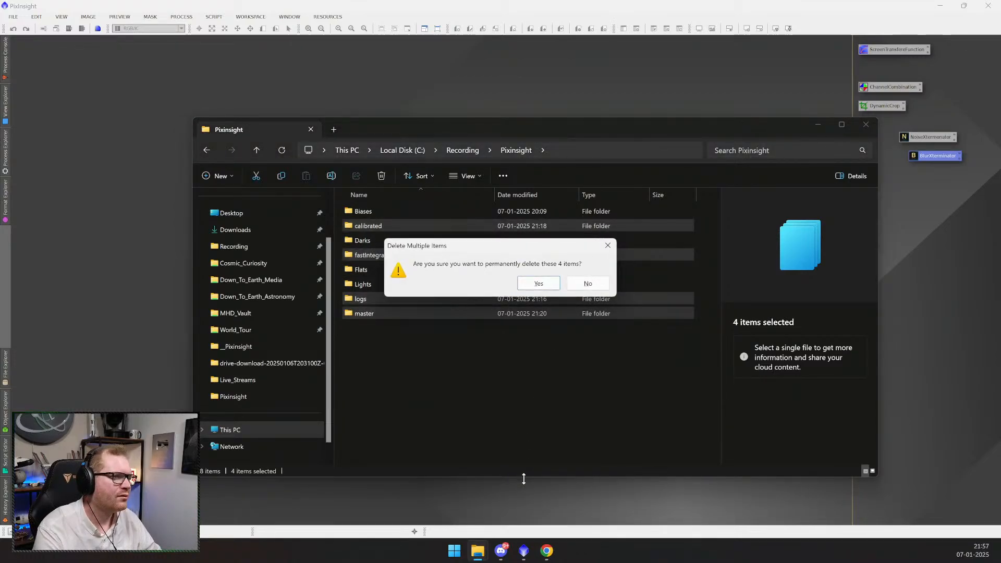
pyautogui.press('Return')
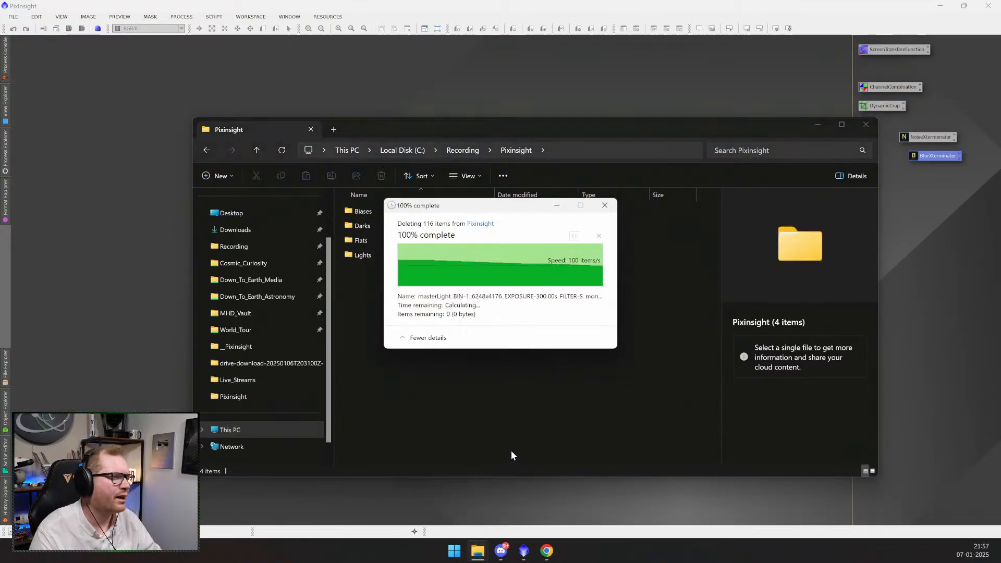
pyautogui.moveTo(407, 125); pyautogui.dragTo(452, 155)
pyautogui.click(310, 83)
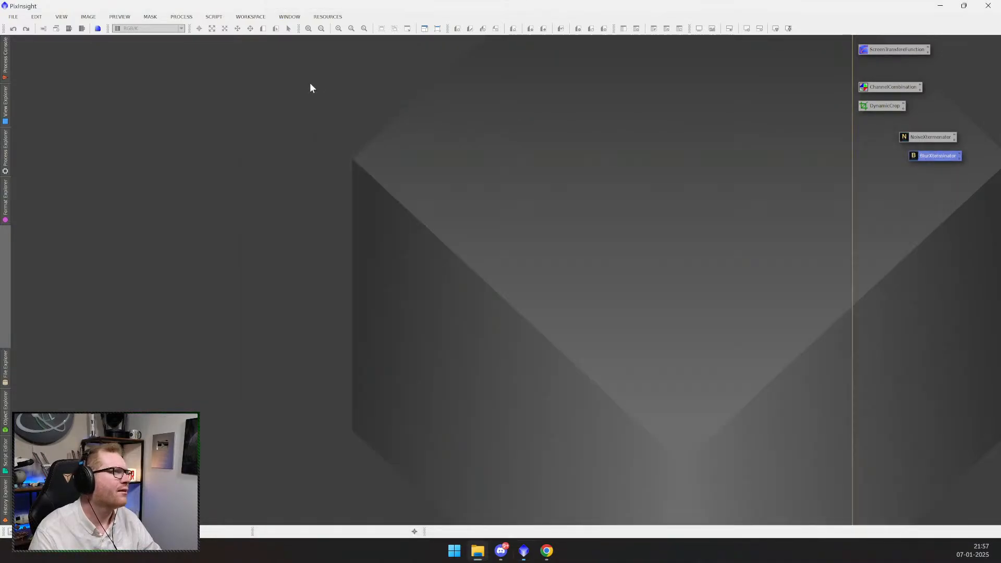
# - Launch the WeightedBatchPreprocessing script and bring its window fully into view
pyautogui.click(214, 17)
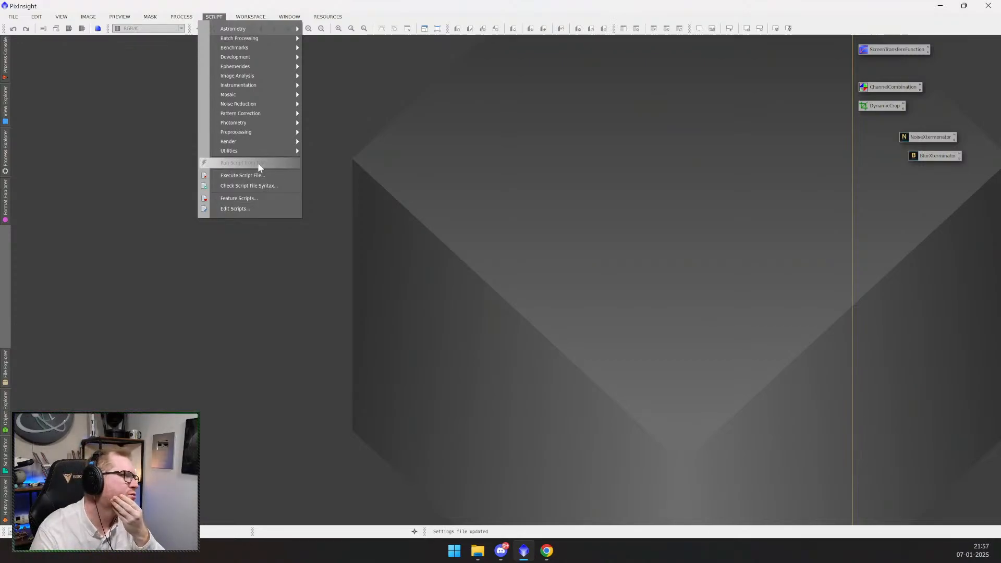
pyautogui.moveTo(260, 133)
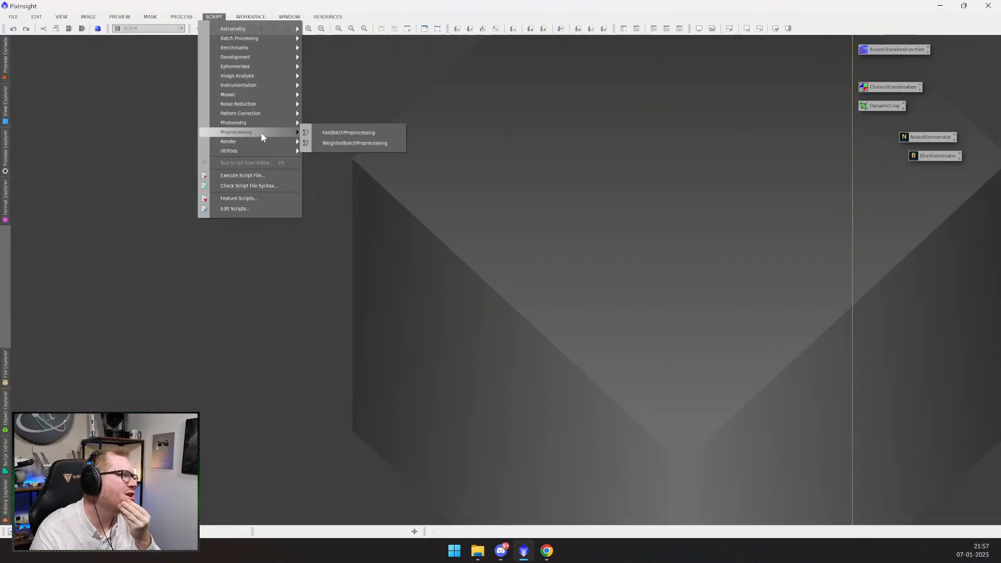
pyautogui.click(357, 144)
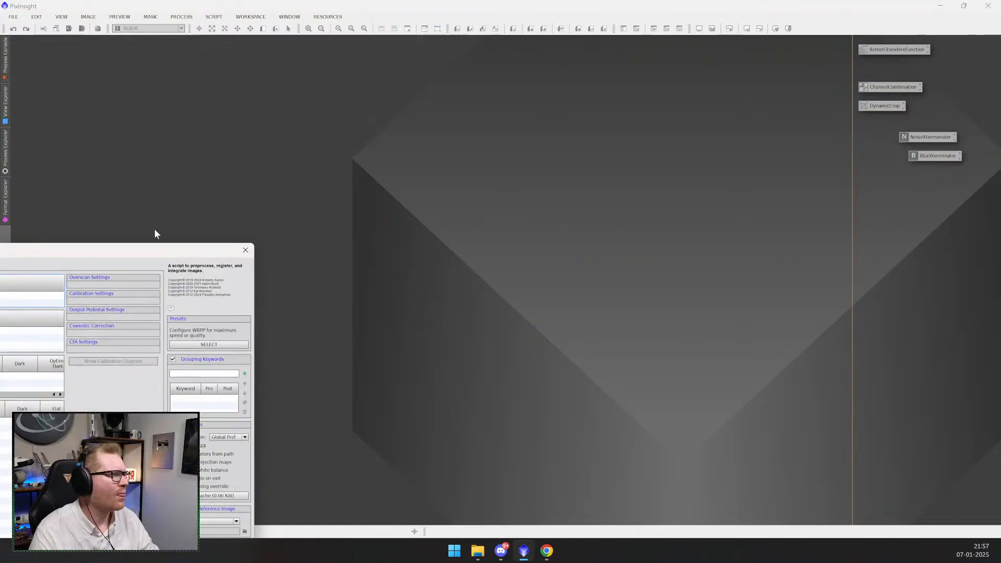
pyautogui.moveTo(143, 248); pyautogui.dragTo(636, 116)
# - Load all frames from the Pixinsight root directory into the preprocessing script and display the bias frames
pyautogui.click(272, 438)
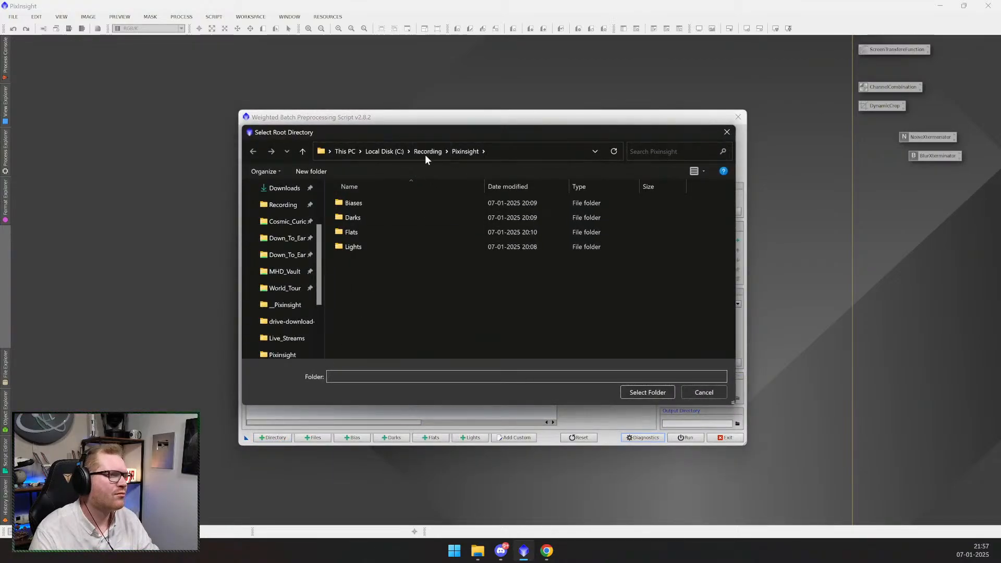
pyautogui.click(648, 392)
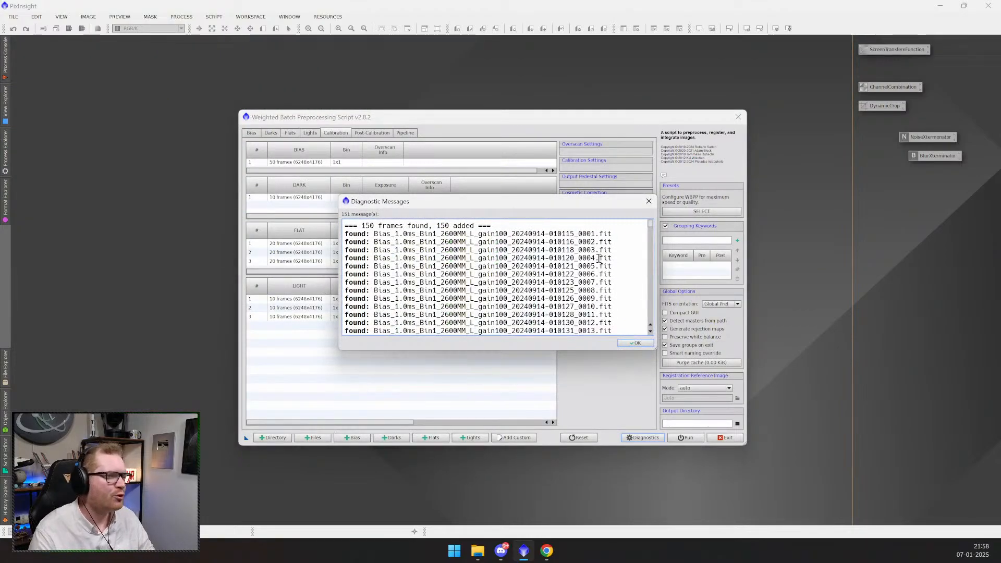
pyautogui.click(636, 343)
pyautogui.click(254, 135)
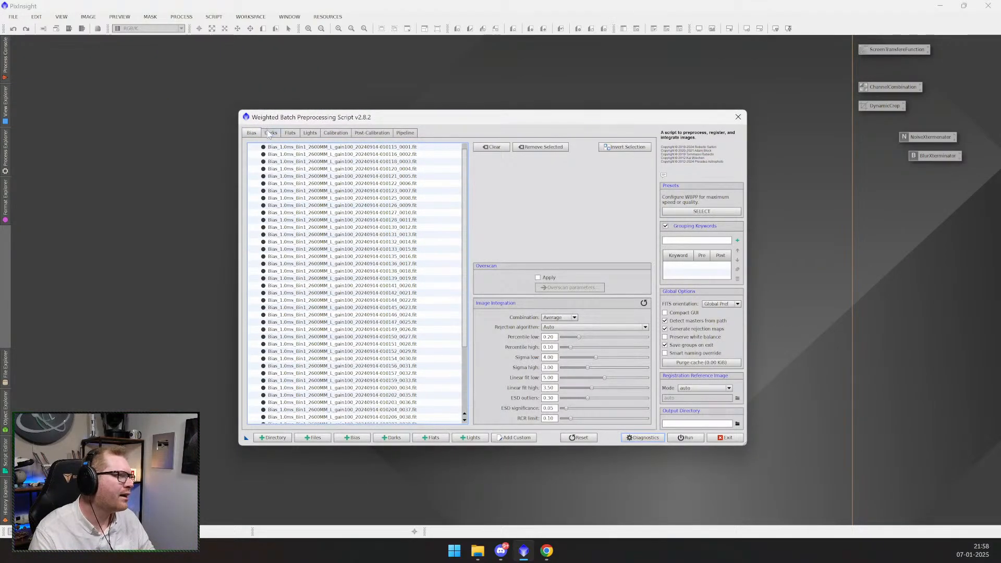
# - Examine the loaded dark, flat and light frames and how the calibration pairs them with the H, O and S filter groups
pyautogui.click(271, 134)
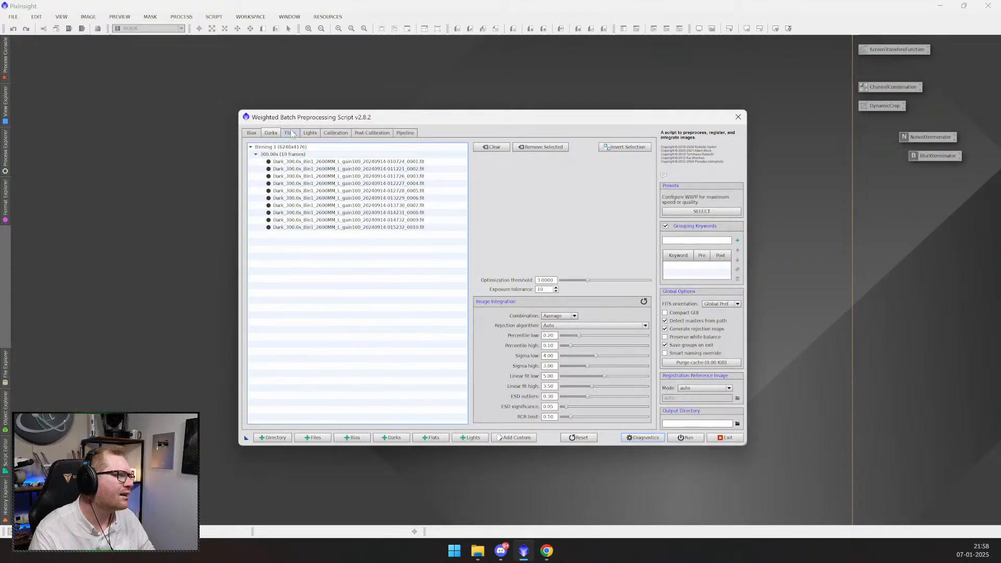
pyautogui.click(290, 133)
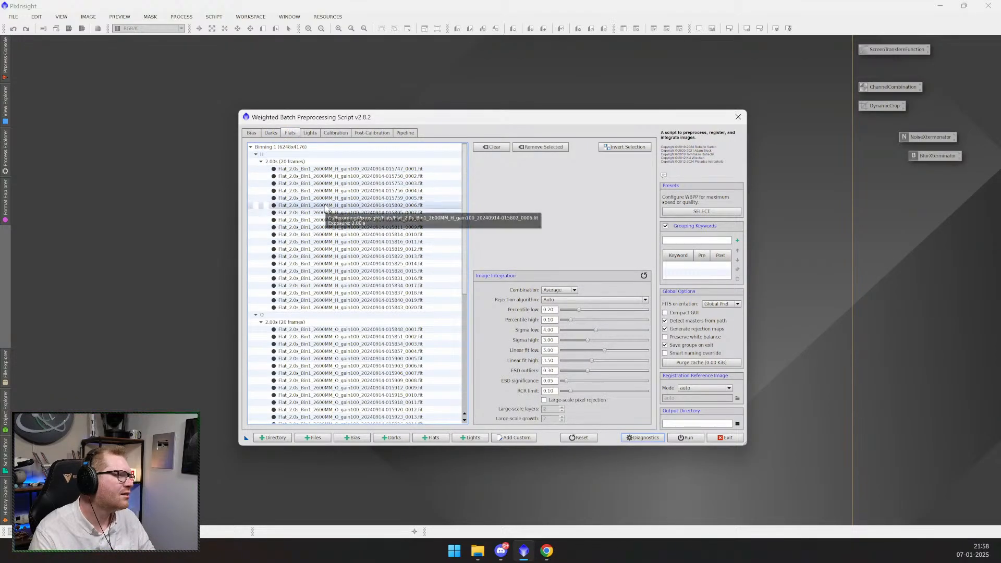
pyautogui.scroll(-6, 327, 207)
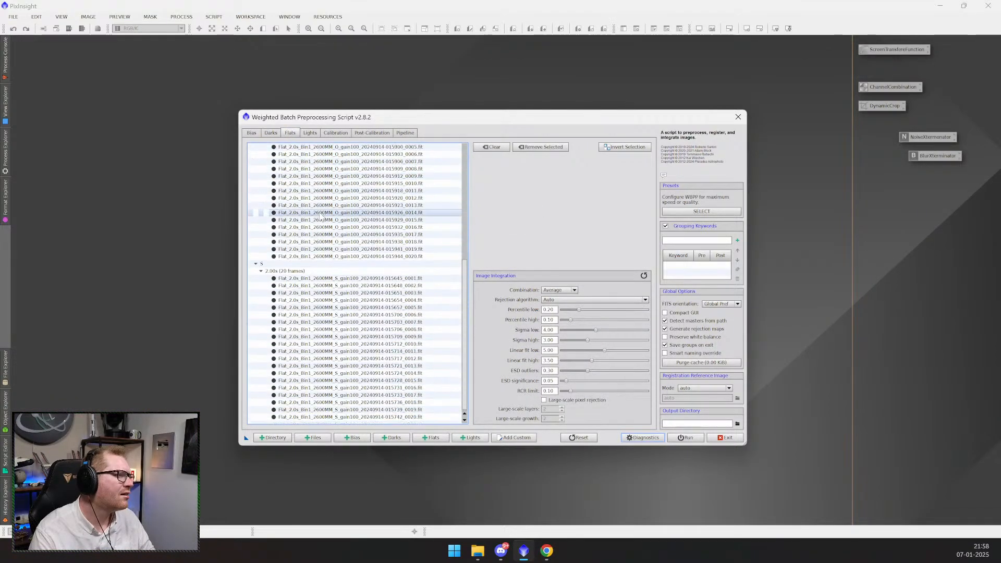
pyautogui.scroll(-4, 327, 207)
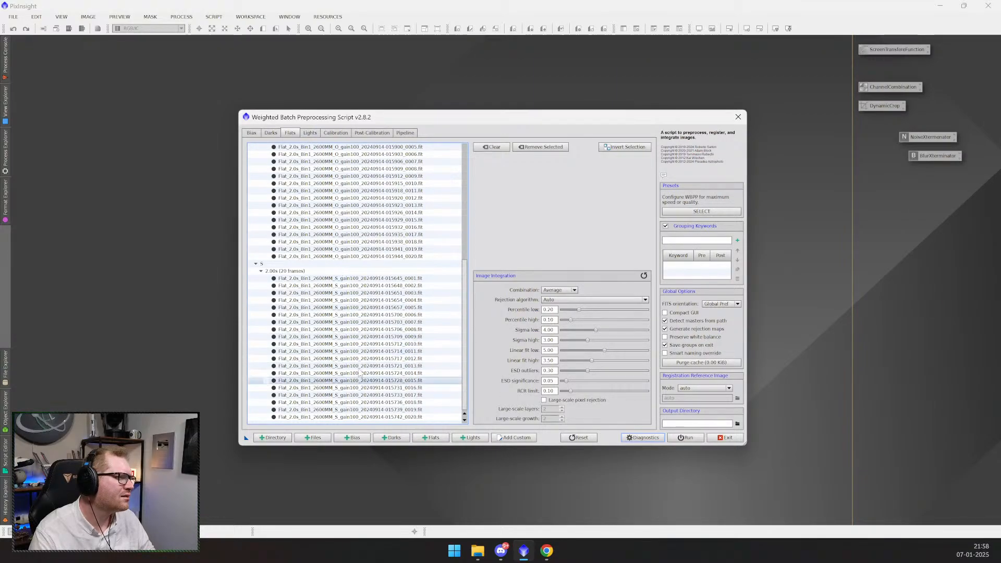
pyautogui.click(310, 133)
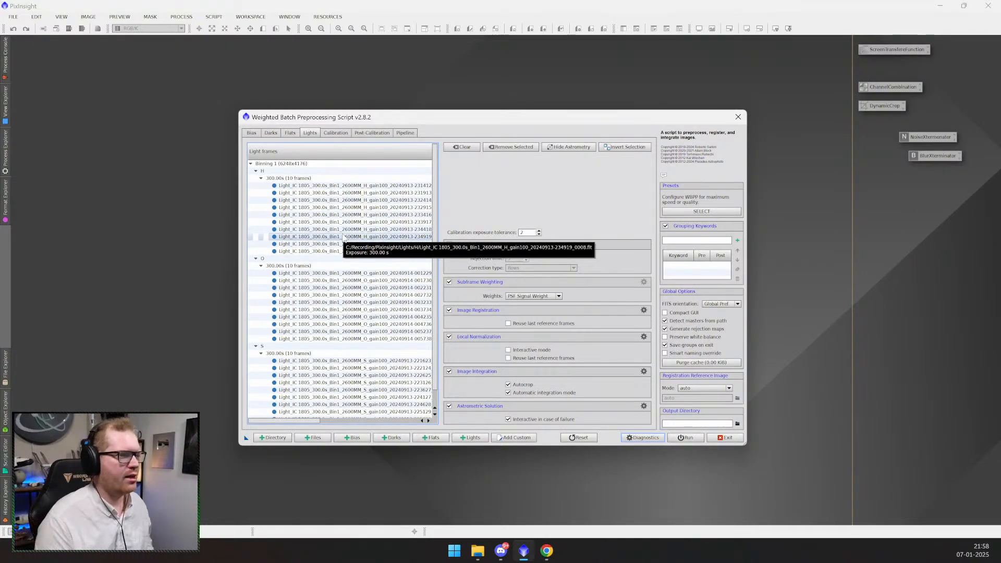
pyautogui.click(337, 133)
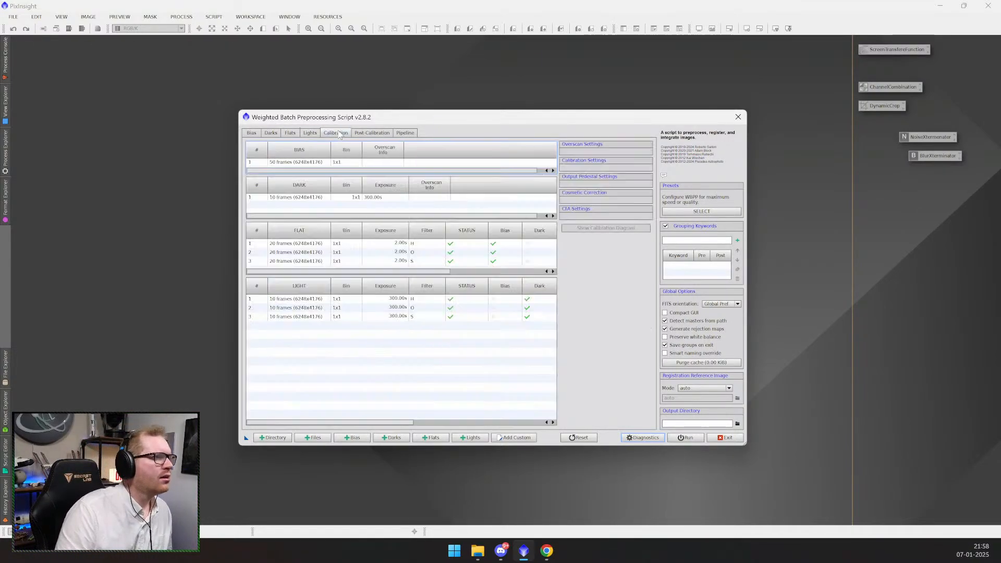
pyautogui.click(308, 132)
pyautogui.click(290, 133)
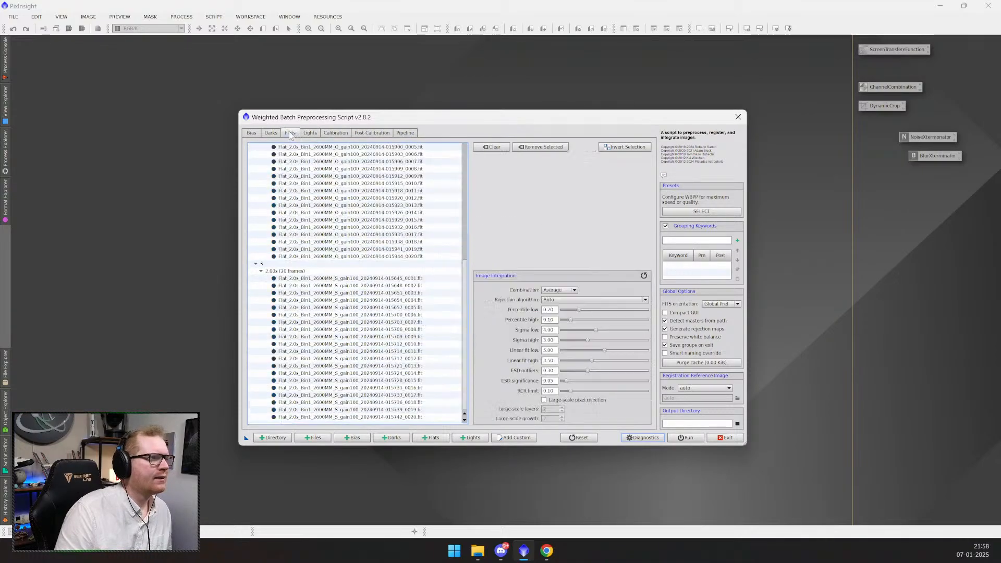
# - Review the integration settings for bias, darks and flats, and the weighting, registration and normalization options for the lights
pyautogui.click(252, 133)
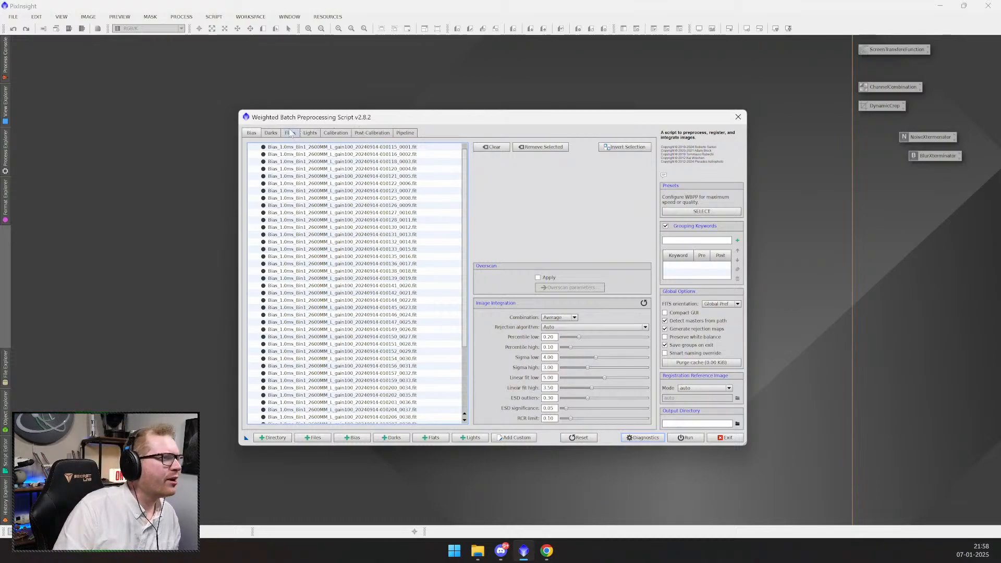
pyautogui.click(271, 133)
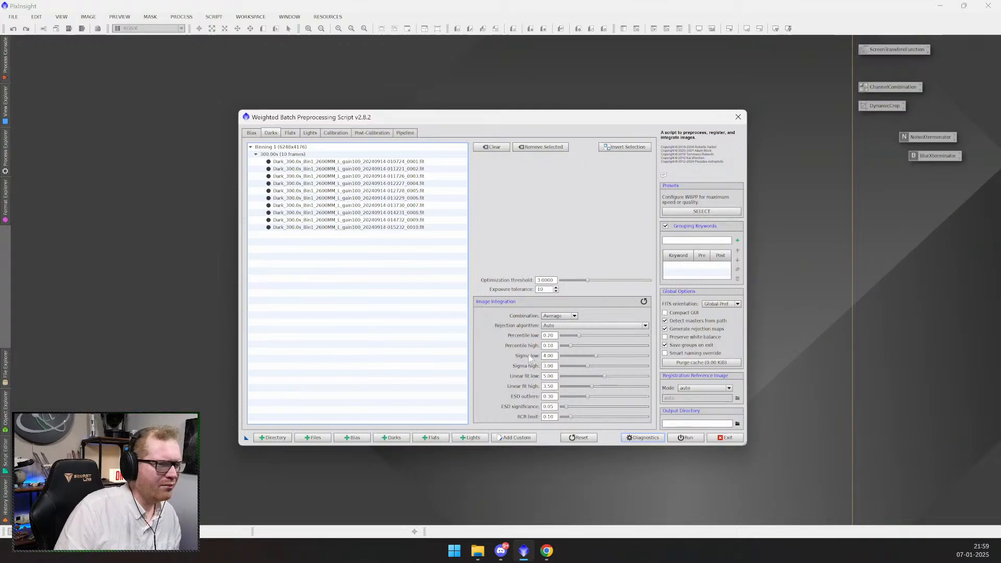
pyautogui.moveTo(519, 330)
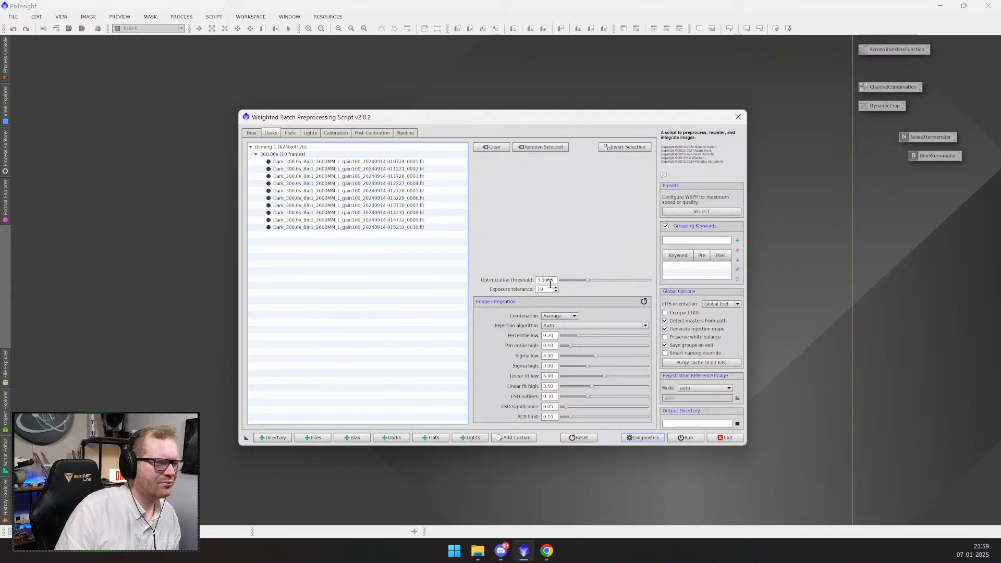
pyautogui.click(290, 133)
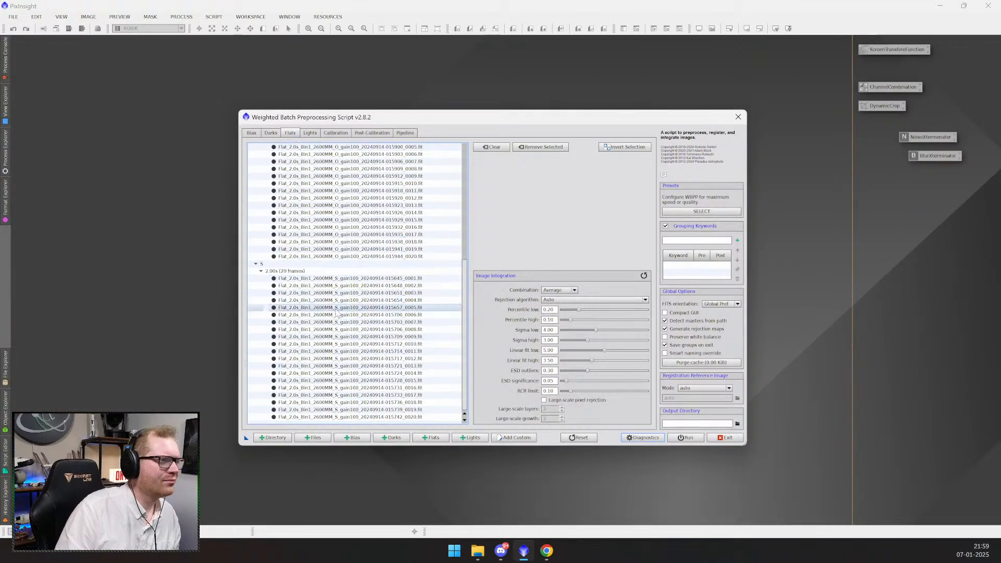
pyautogui.scroll(1, 338, 316)
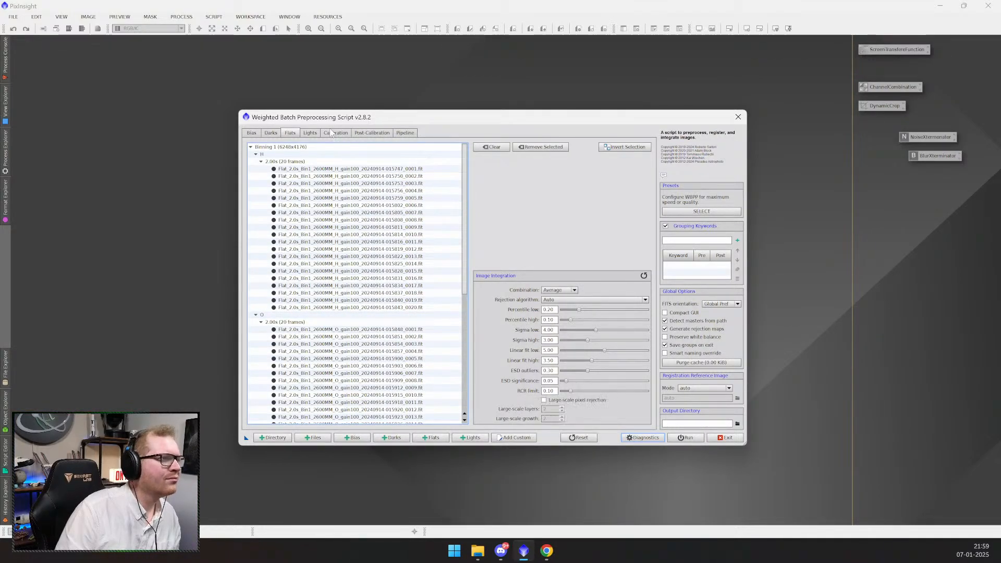
pyautogui.click(312, 134)
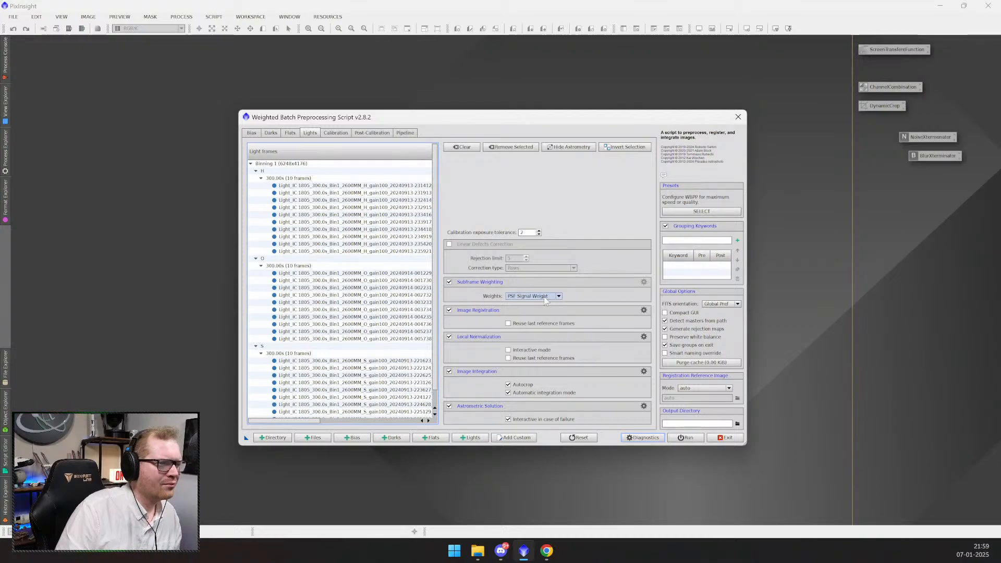
pyautogui.moveTo(545, 301)
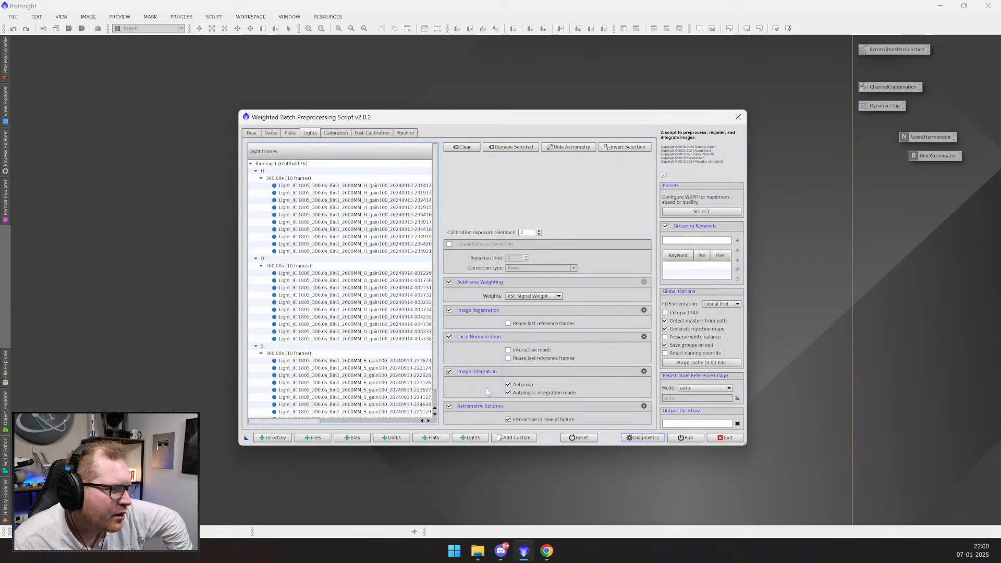
# - Try to run the preprocessing without an output directory, dismiss the diagnostics and return to the light frames
pyautogui.click(686, 438)
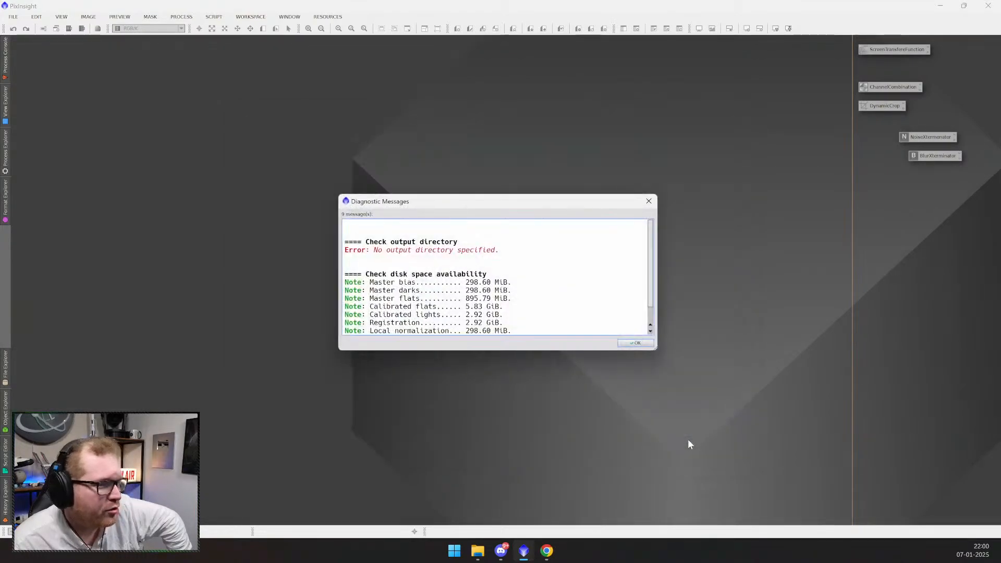
pyautogui.click(635, 343)
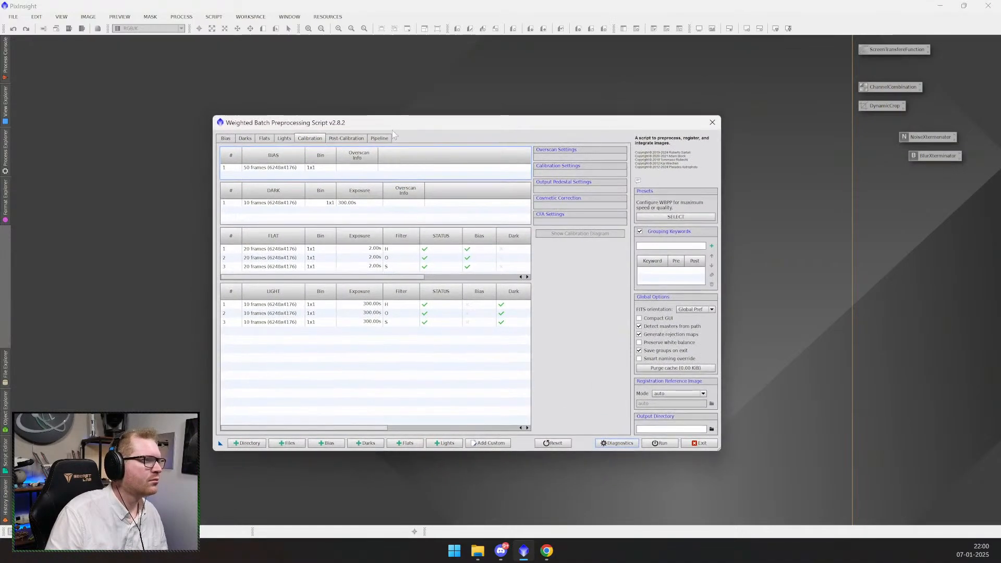
pyautogui.click(284, 139)
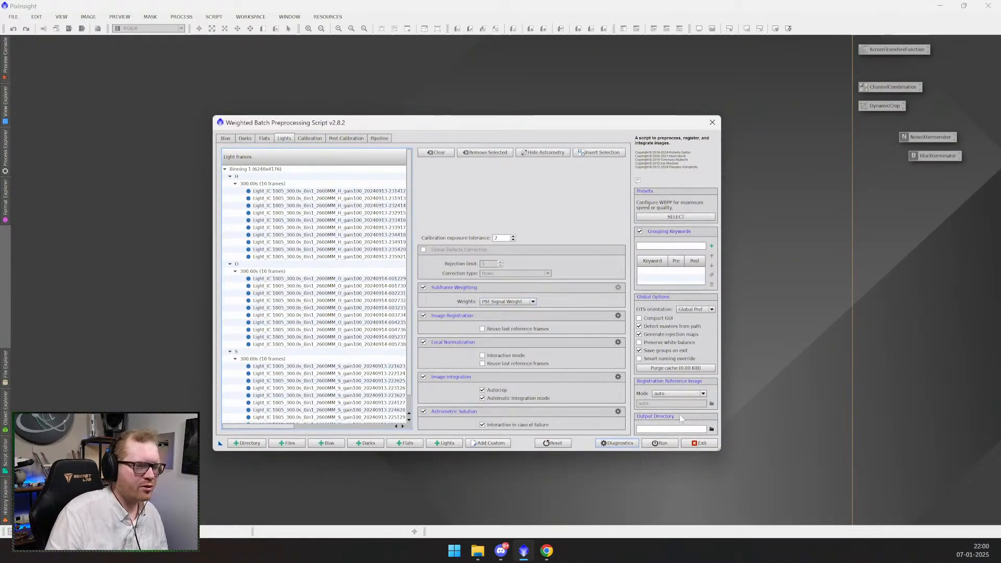
# - Create a folder named process inside the Pixinsight directory and set it as the preprocessing output directory
pyautogui.click(711, 429)
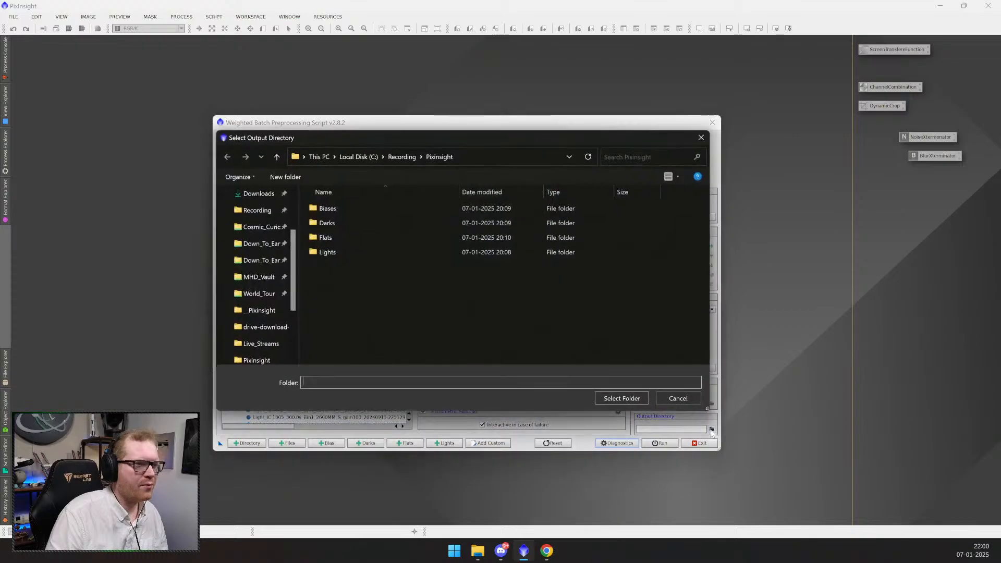
pyautogui.rightClick(412, 304)
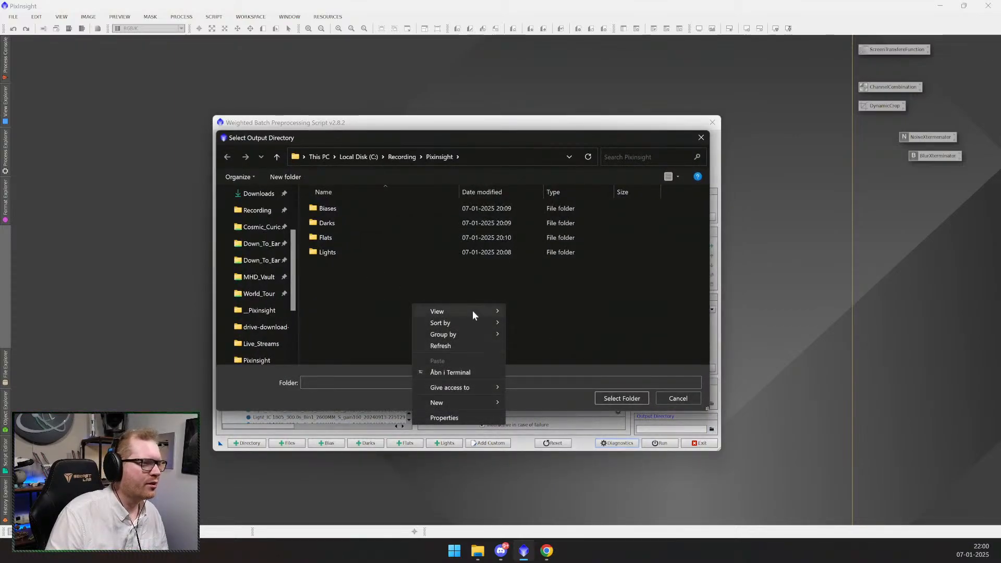
pyautogui.moveTo(481, 403)
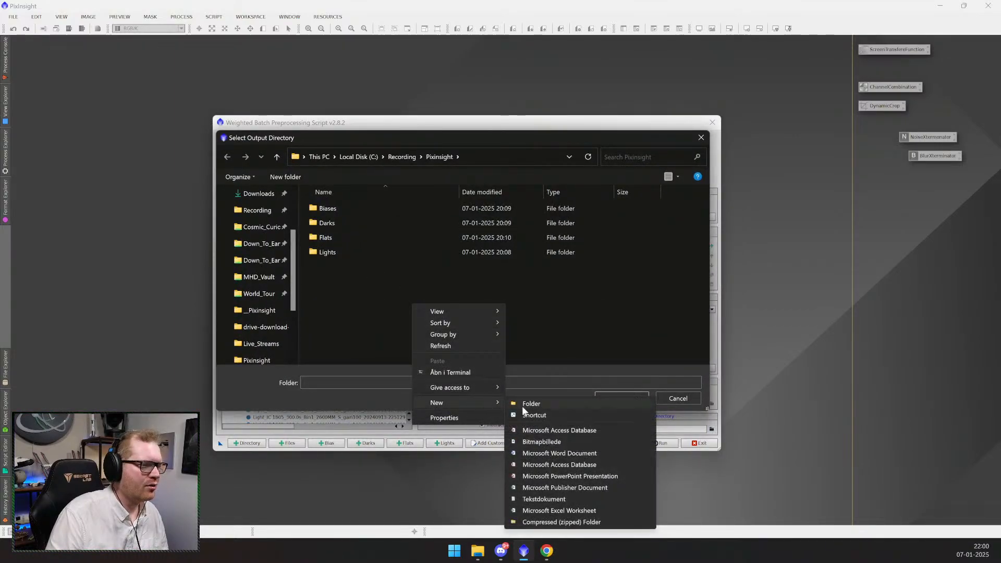
pyautogui.click(523, 404)
pyautogui.write('process')
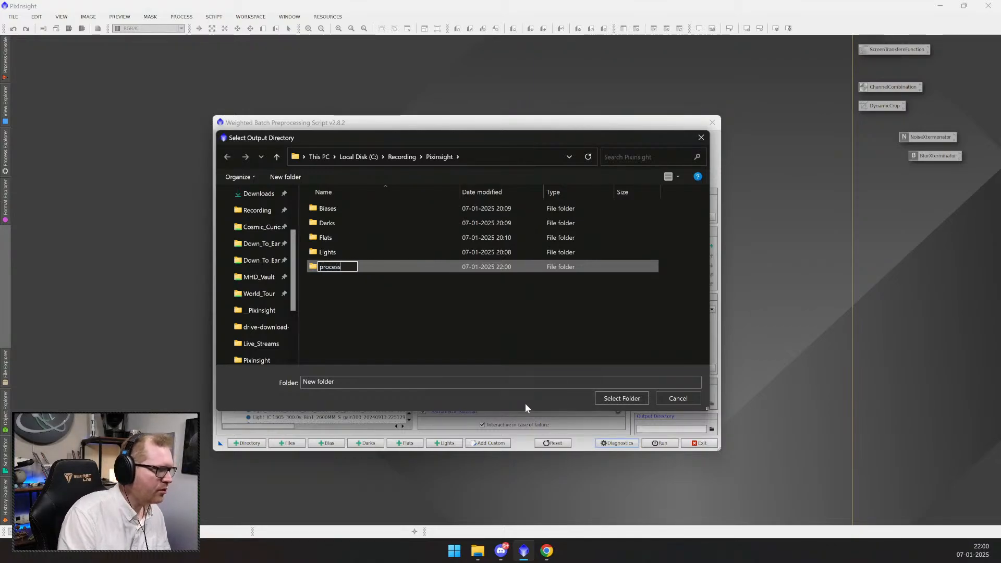
pyautogui.press('Return')
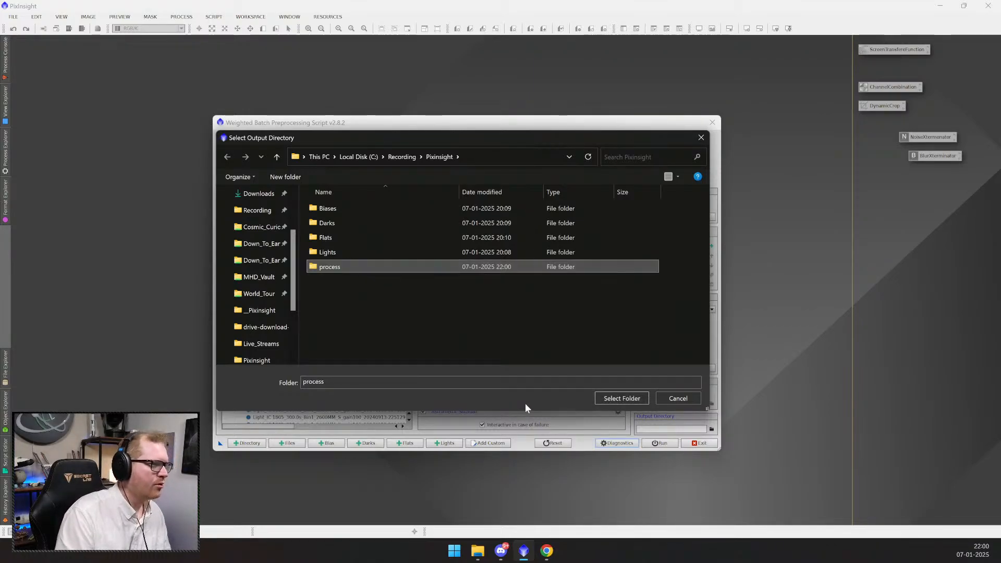
pyautogui.doubleClick(406, 267)
pyautogui.click(607, 397)
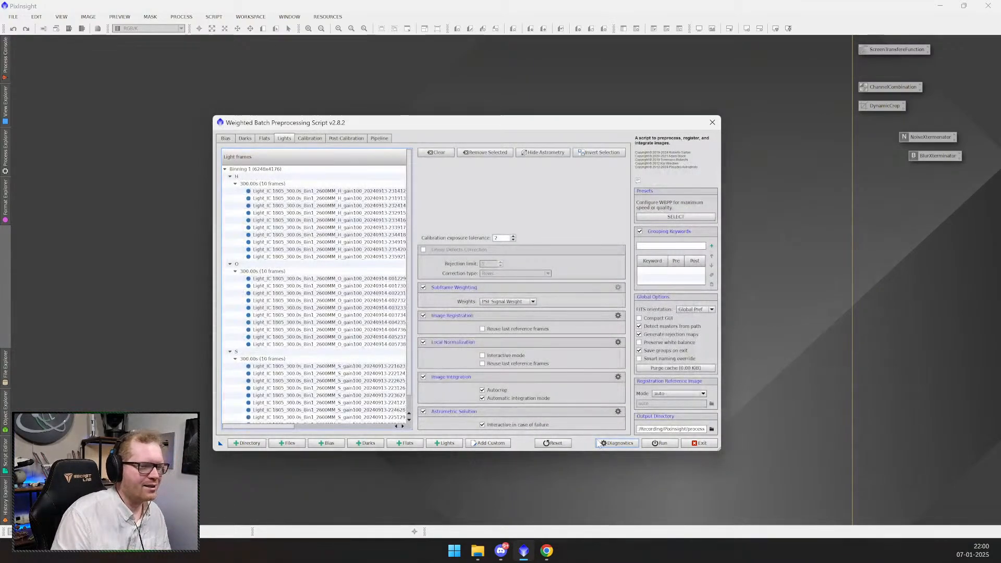
# - Run the preprocessing, continue past the diagnostic messages, and bring the WBPP Execution Monitor fully into view
pyautogui.click(660, 443)
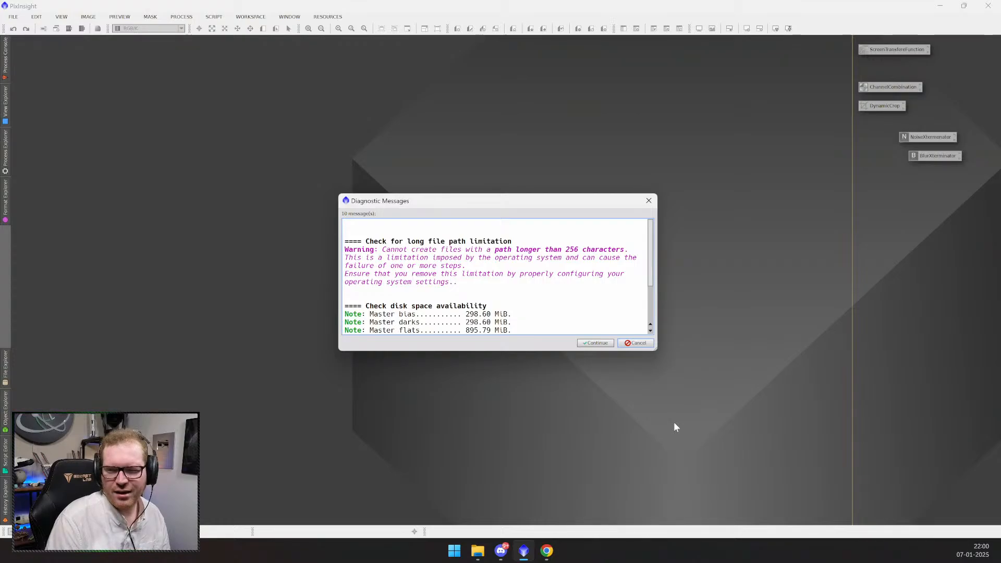
pyautogui.click(598, 344)
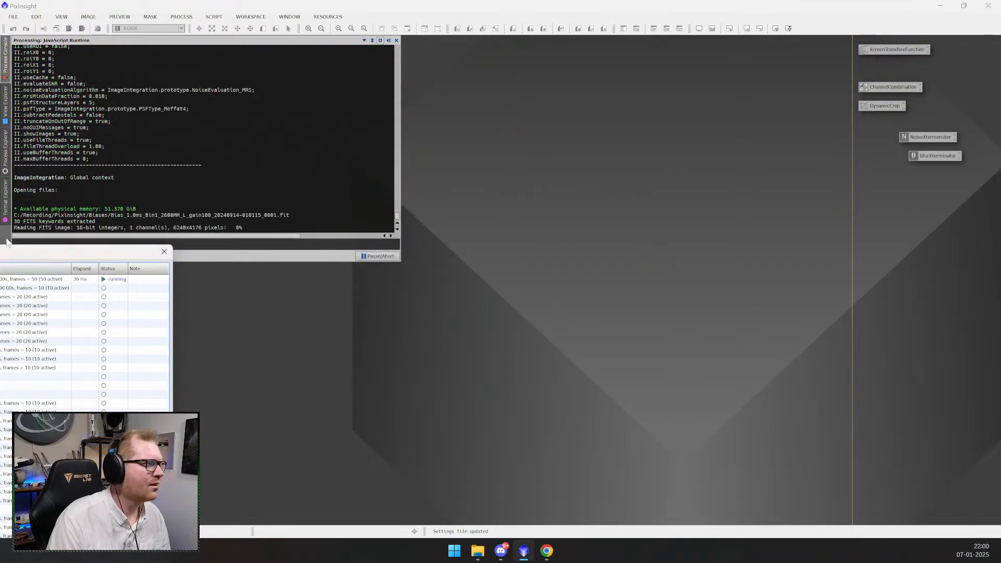
pyautogui.moveTo(37, 254); pyautogui.dragTo(525, 140)
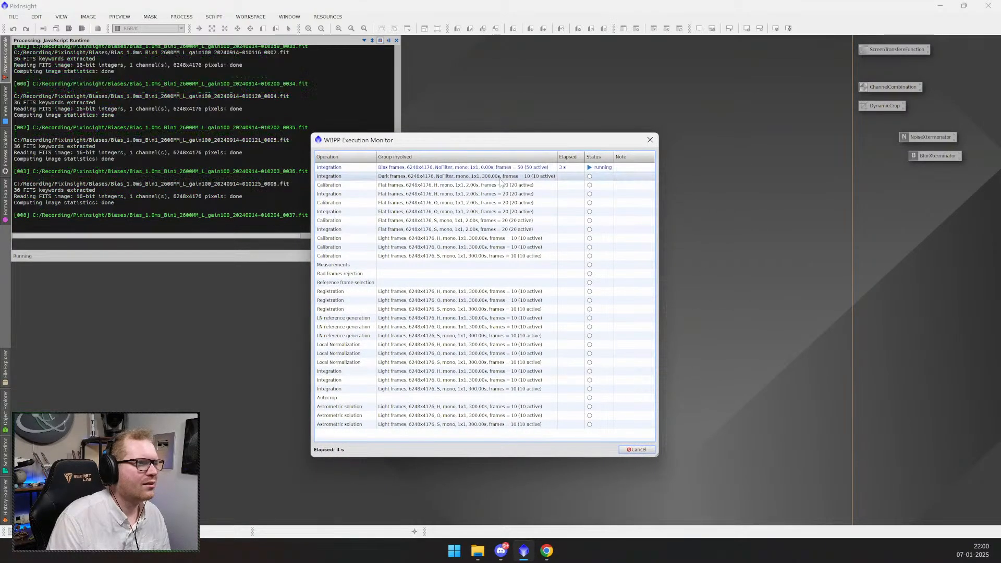
pyautogui.click(480, 382)
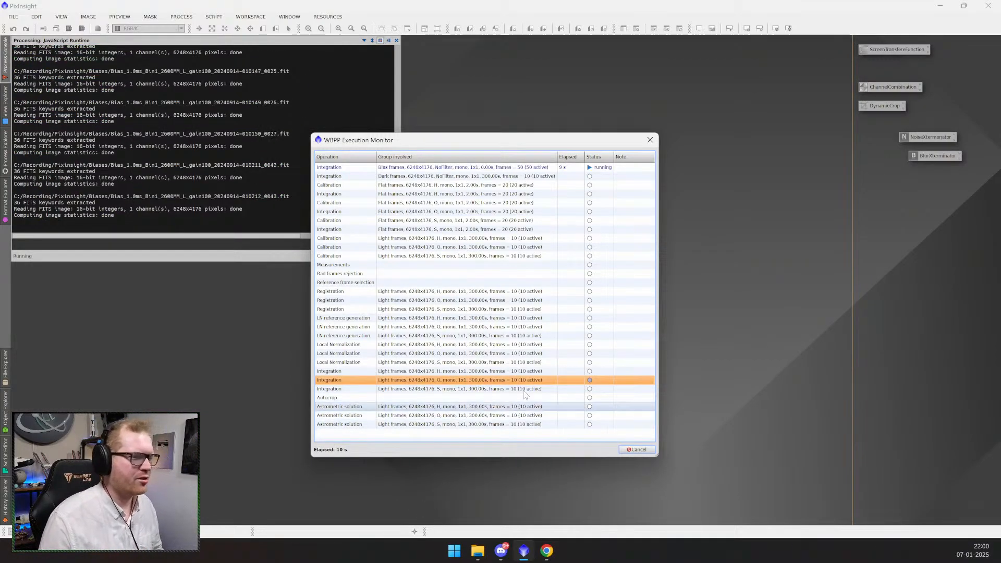
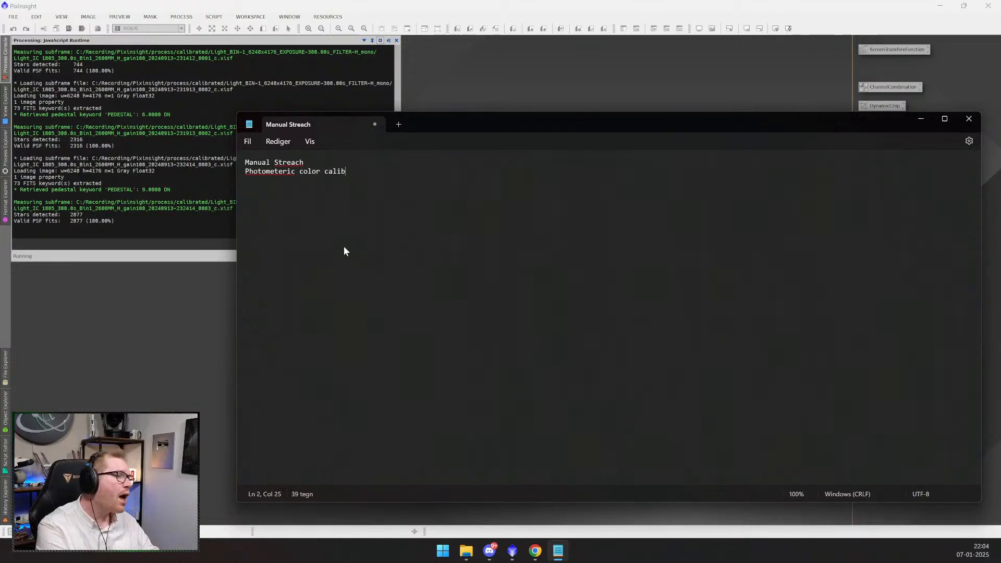
# - In the Notepad list, finish the second line as "Photometetric color calibration" and start a new line below it
pyautogui.write('ration')
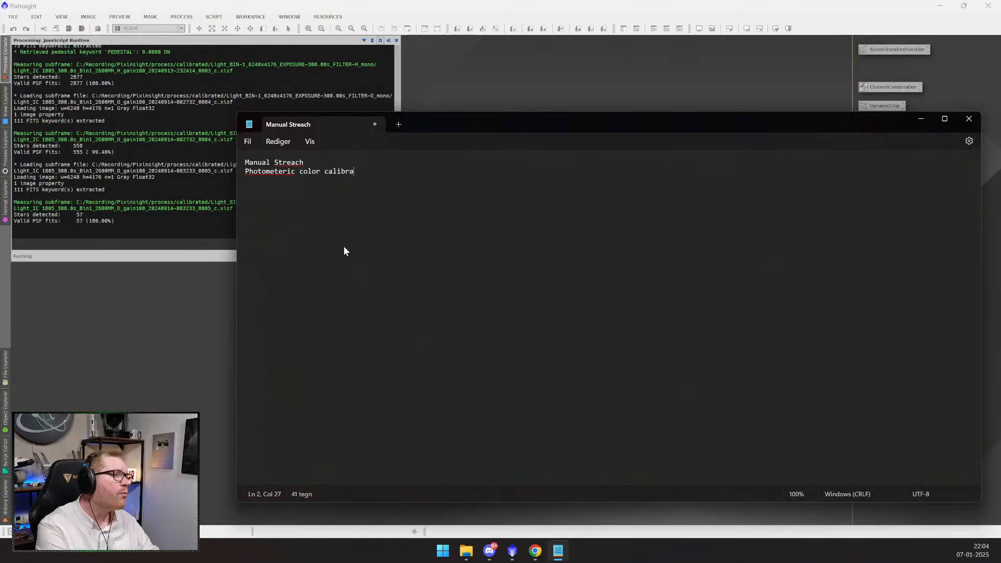
pyautogui.press('Return')
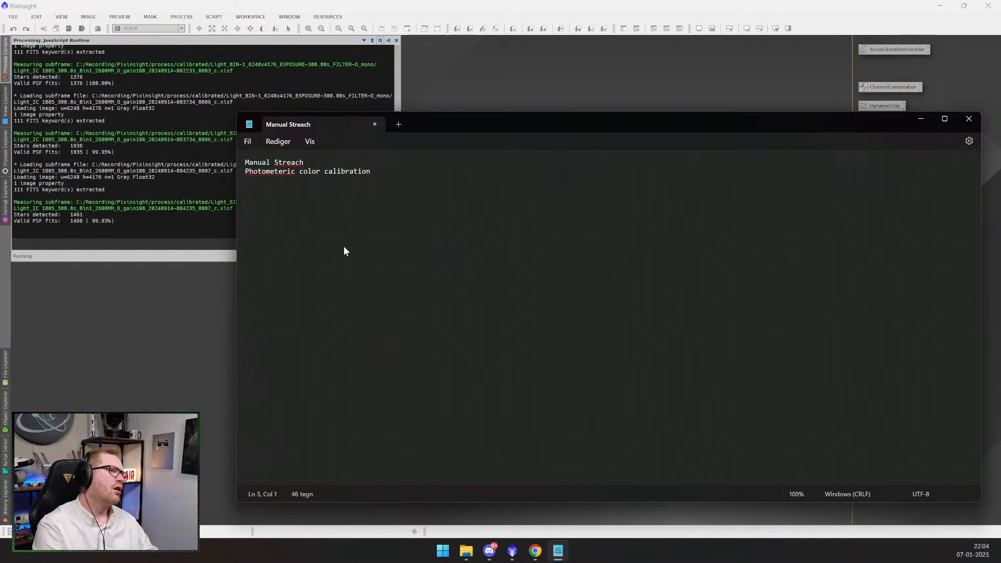
pyautogui.press('Up')
pyautogui.press('Right')
pyautogui.press('Right')
pyautogui.press('Right')
pyautogui.press('Right')
pyautogui.press('Right')
pyautogui.press('Right')
pyautogui.press('Right')
pyautogui.press('Right')
pyautogui.press('Right')
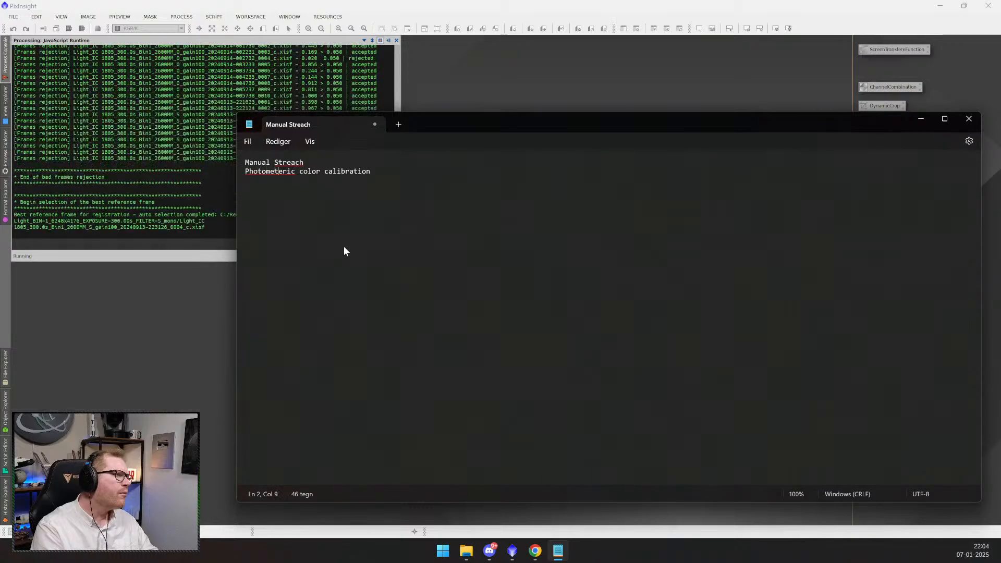
pyautogui.press('Left')
pyautogui.write('t')
pyautogui.press('Right')
pyautogui.press('Right')
pyautogui.press('End')
pyautogui.press('Return')
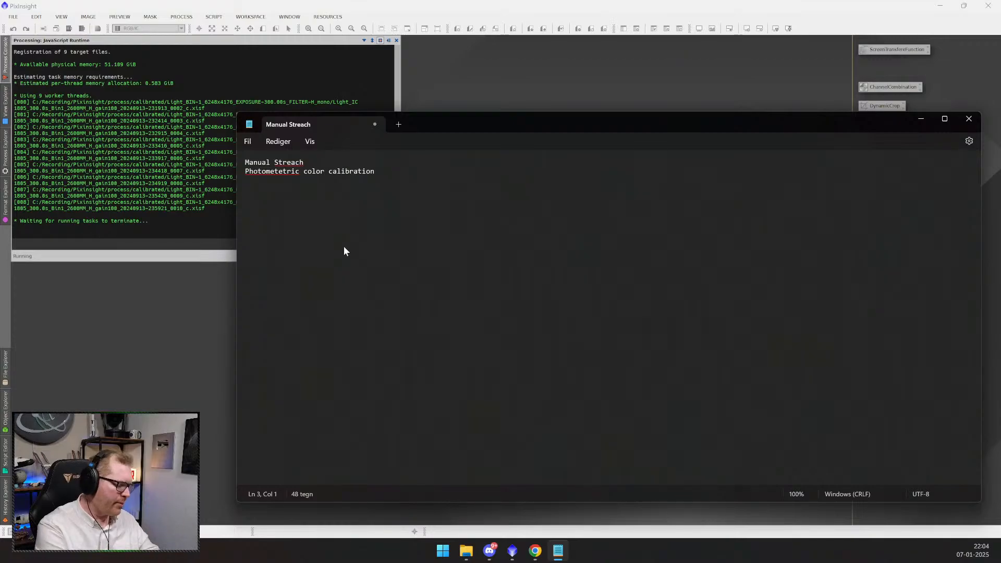
# - Add the lines "Background removal" and "Star removal / reduction" to the list
pyautogui.write('BAckground re')
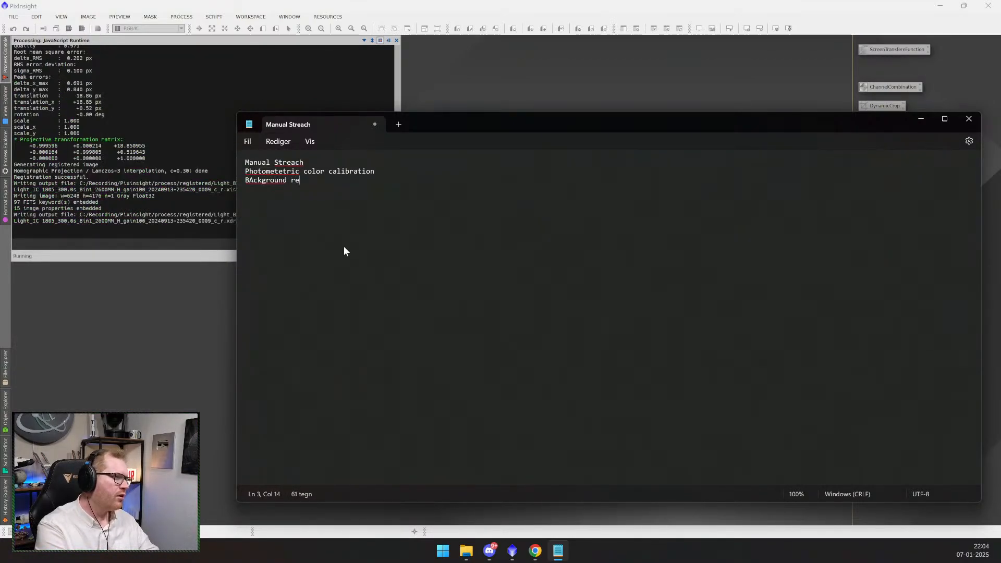
pyautogui.write('mo')
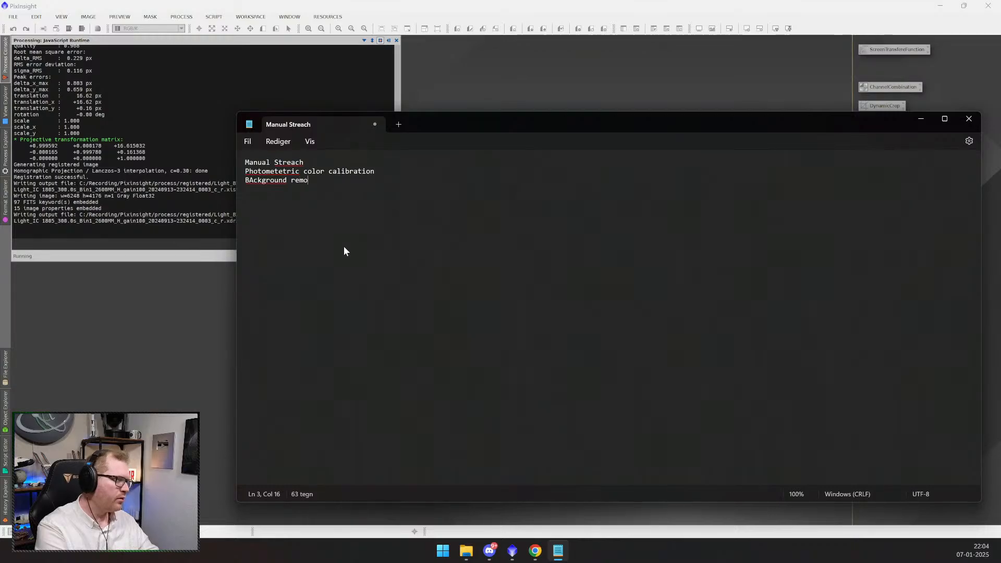
pyautogui.write('val')
pyautogui.press('Return')
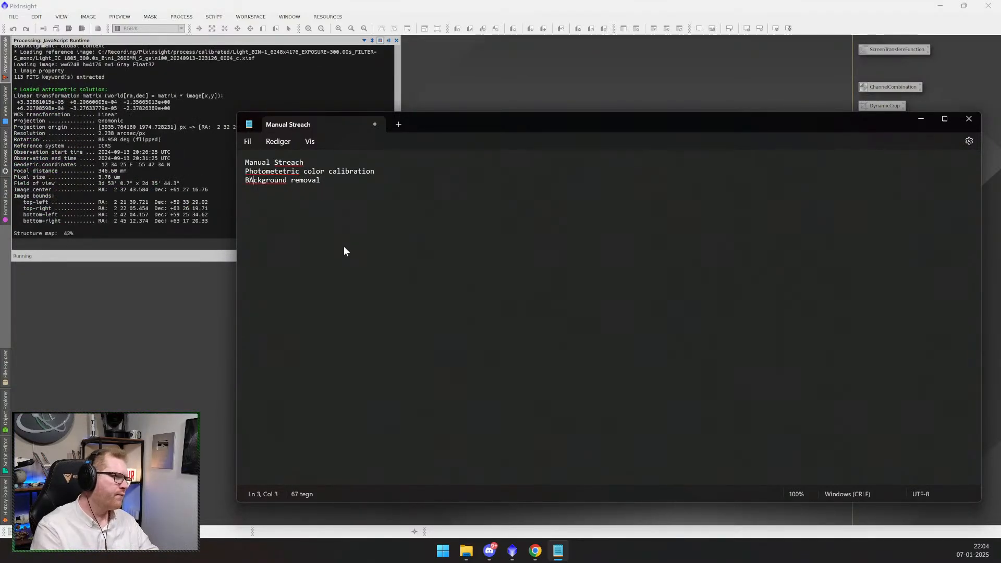
pyautogui.write('Sta')
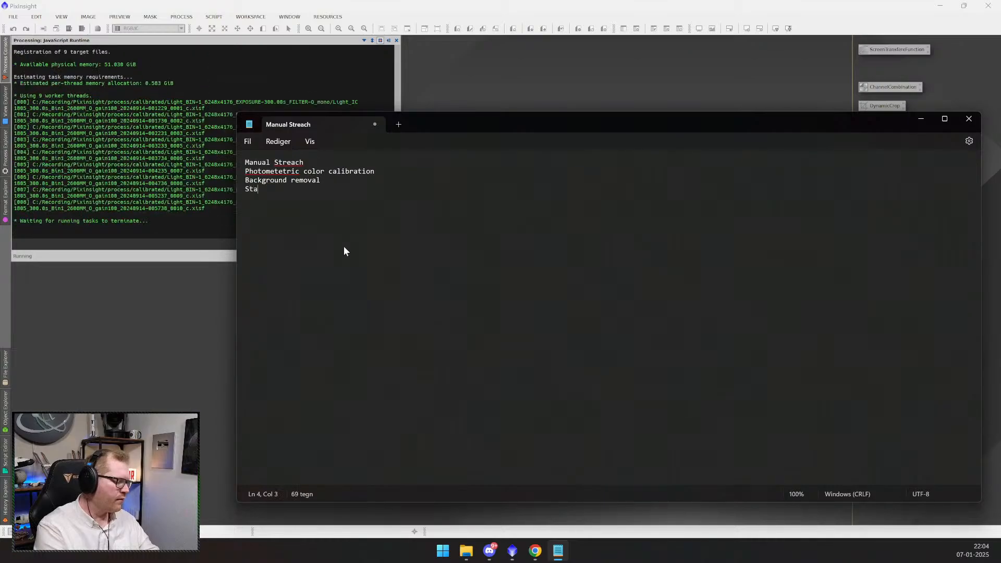
pyautogui.write('r removal')
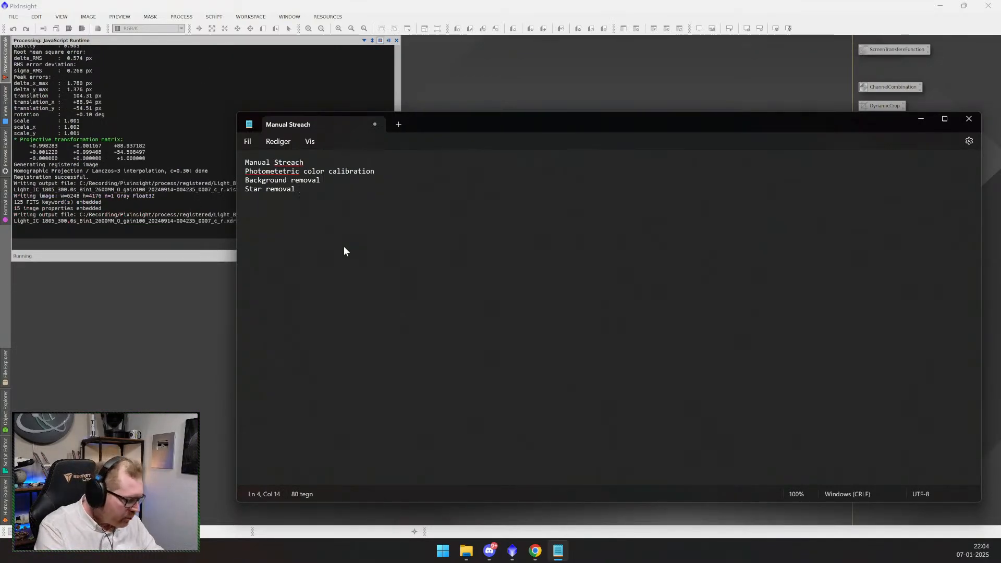
pyautogui.write('/ ')
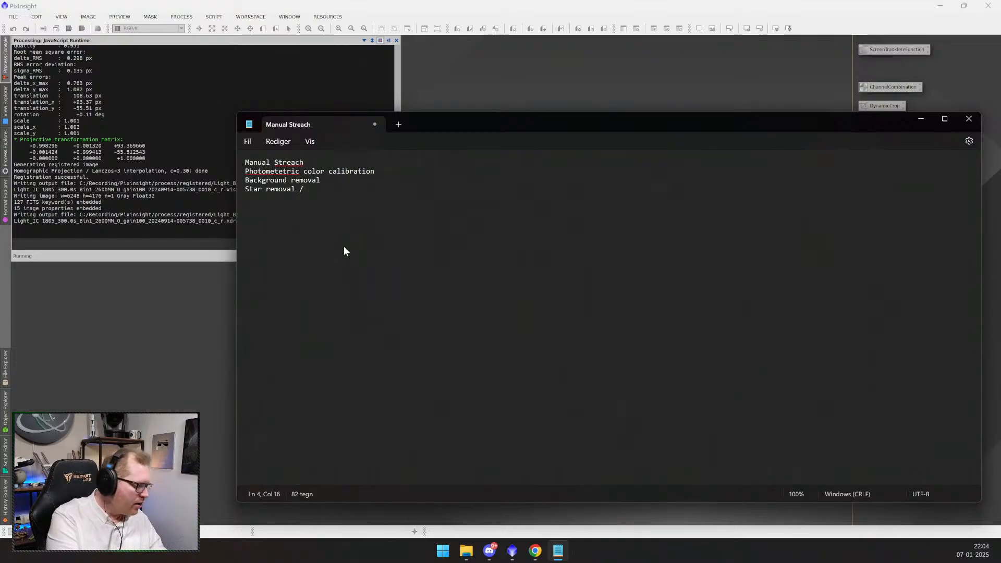
pyautogui.write('reduction')
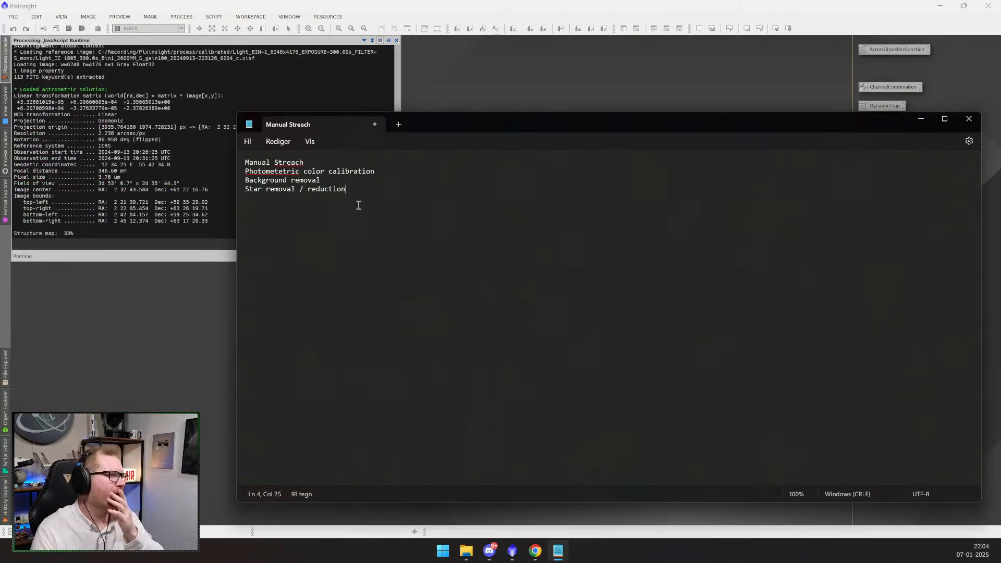
# - Add the line "Save as Tiff / PNG /..." to the notes below "Star removal / reduction"
pyautogui.press('Return')
pyautogui.write('Save as Fit')
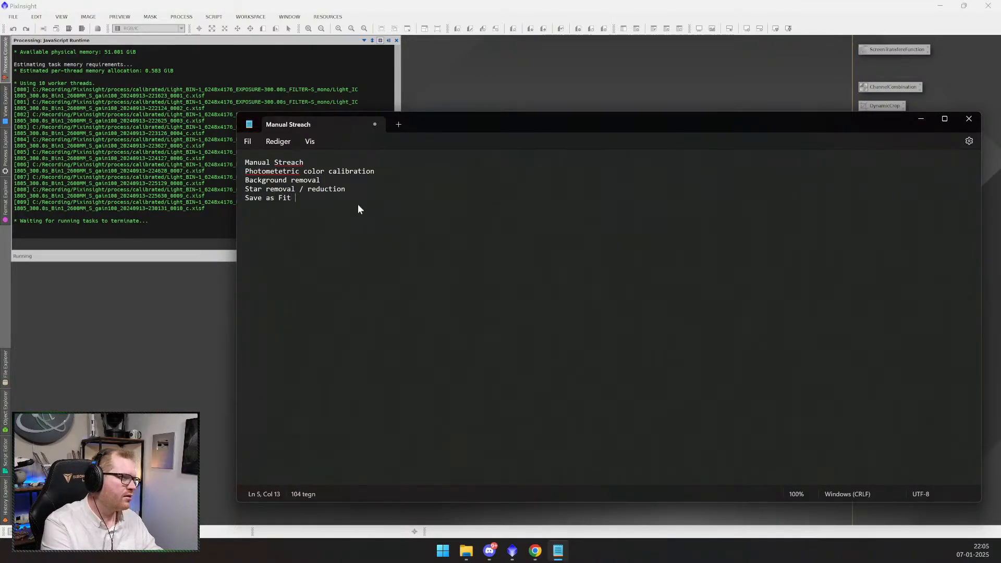
pyautogui.press('BackSpace')
pyautogui.press('BackSpace')
pyautogui.press('BackSpace')
pyautogui.press('BackSpace')
pyautogui.write('Tiff')
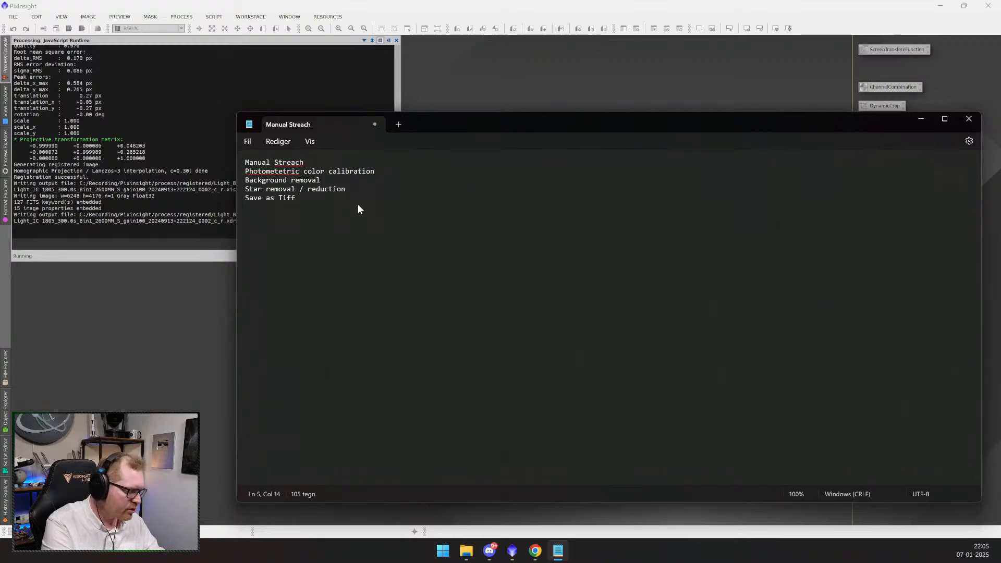
pyautogui.write('/ ')
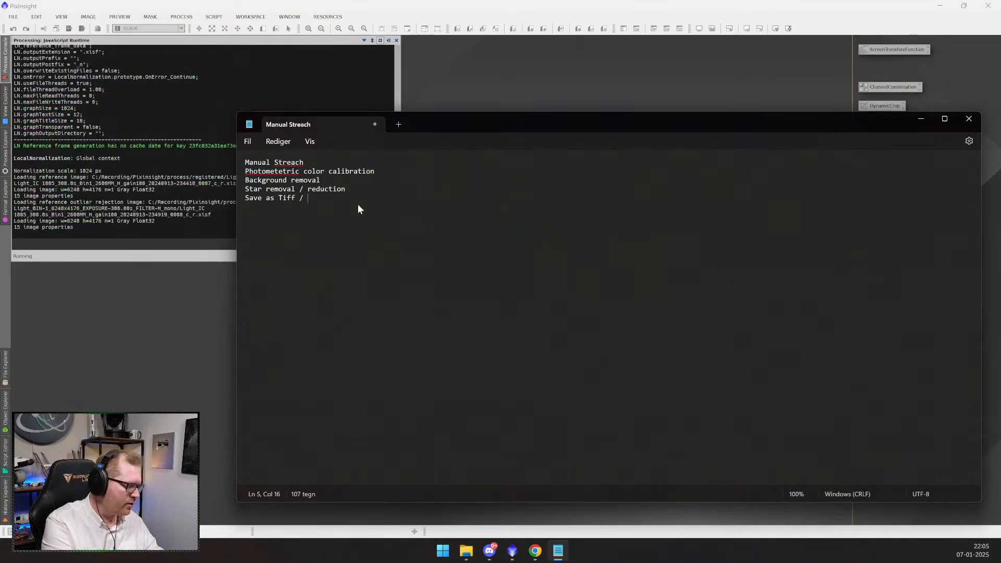
pyautogui.write('PNG')
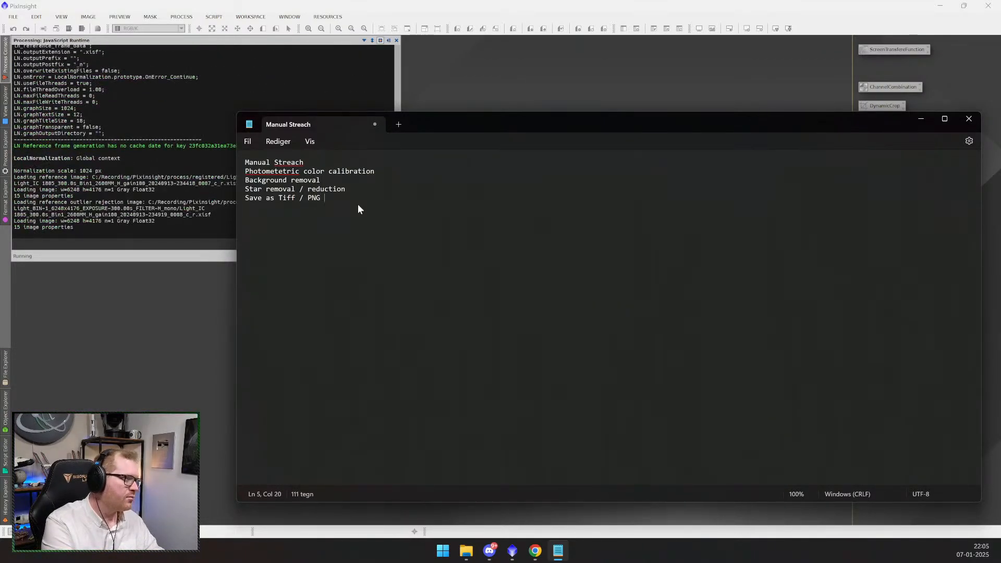
pyautogui.write(' /...')
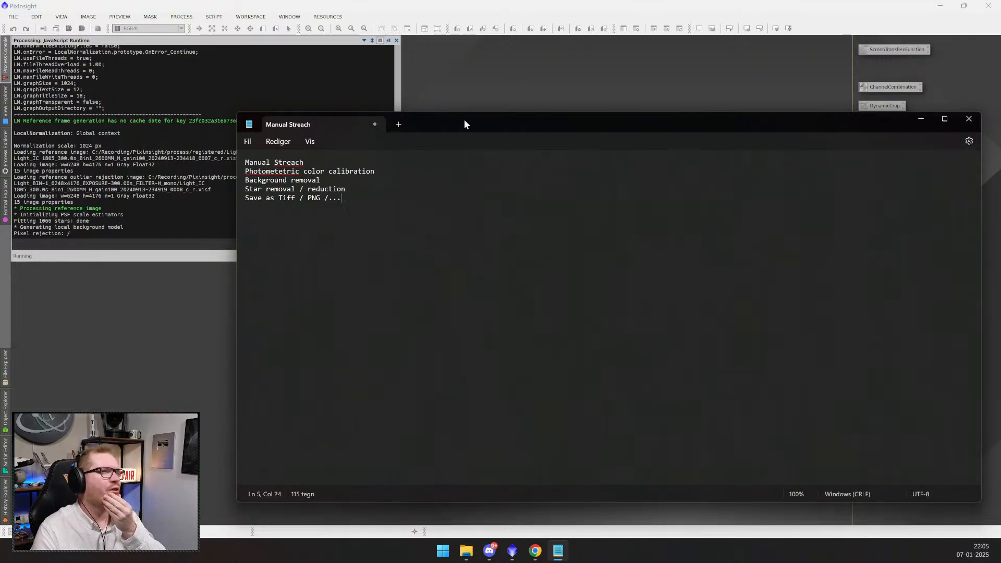
# - Move the notes window aside to check the WBPP Execution Monitor's progress, and place it back over the monitor
pyautogui.moveTo(464, 119); pyautogui.dragTo(547, 110)
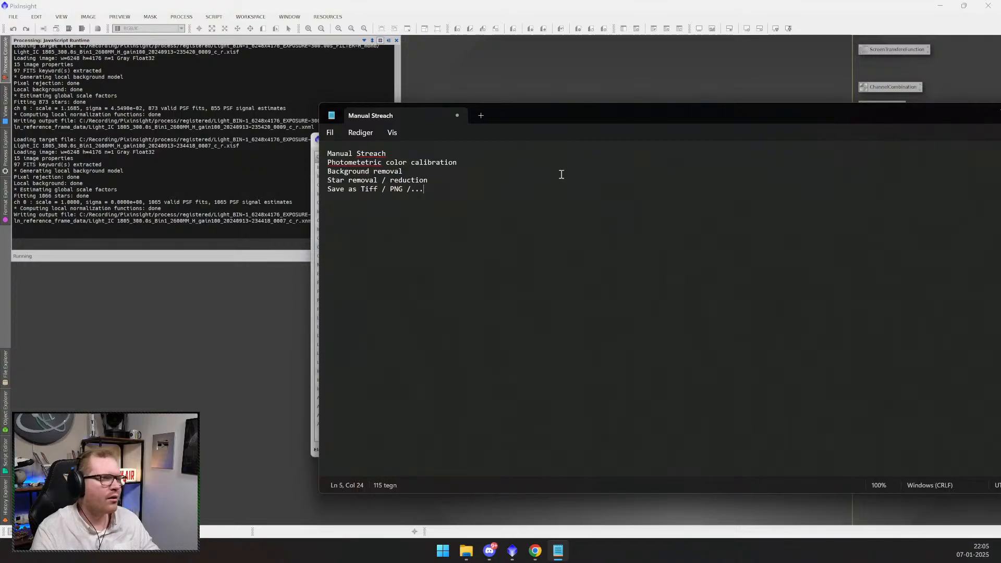
pyautogui.moveTo(566, 120); pyautogui.dragTo(431, 397)
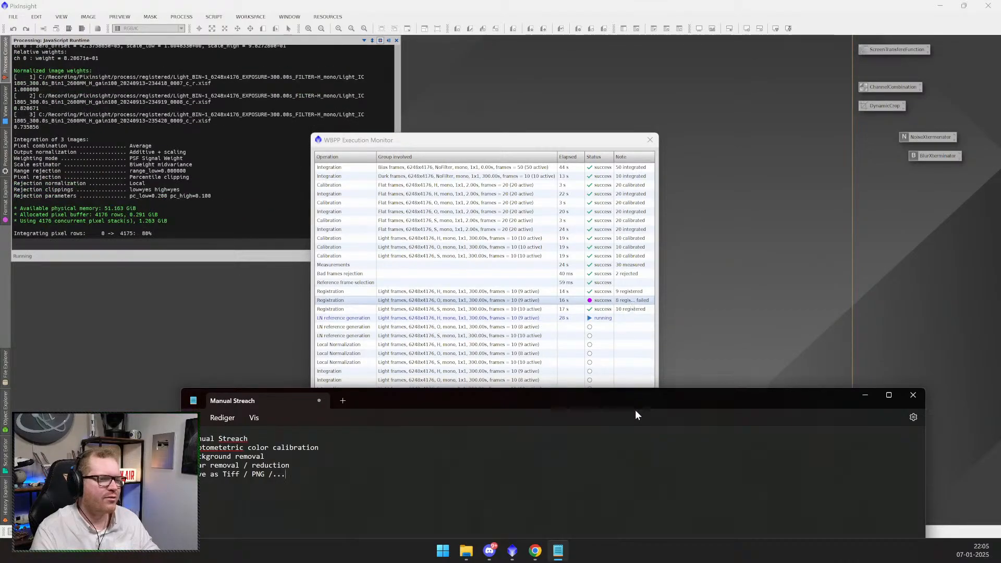
pyautogui.moveTo(638, 394); pyautogui.dragTo(612, 124)
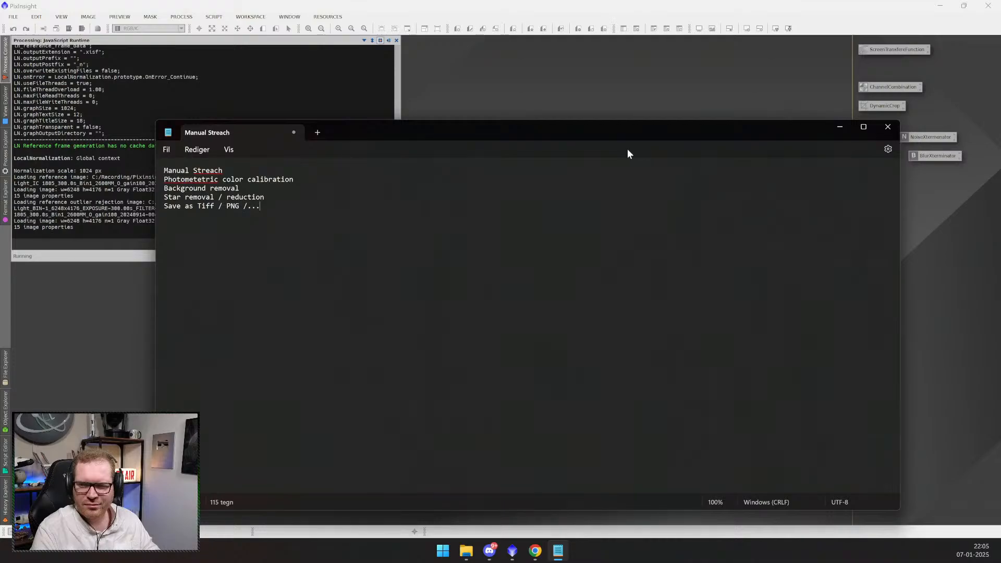
pyautogui.moveTo(377, 134); pyautogui.dragTo(484, 142)
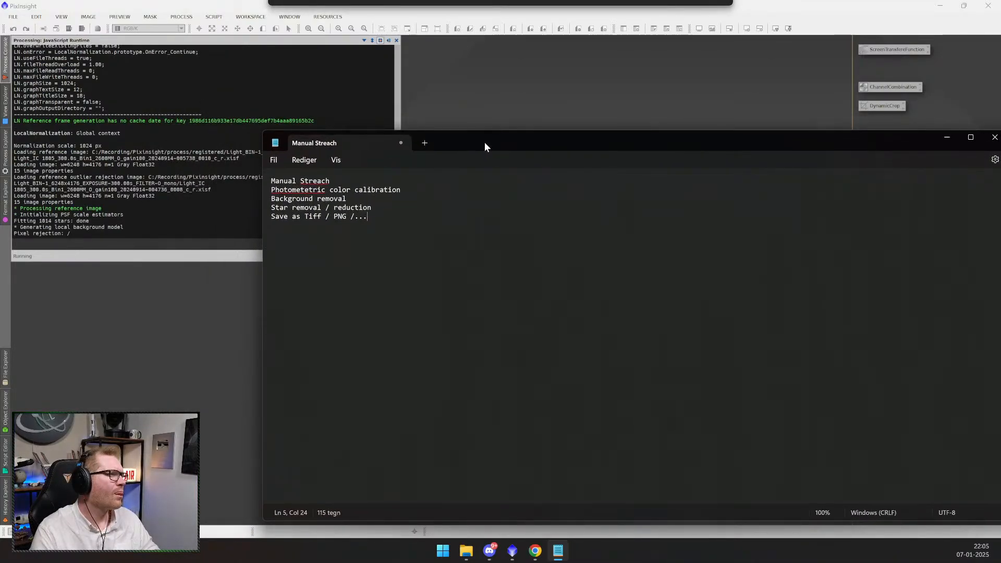
pyautogui.moveTo(485, 143); pyautogui.dragTo(485, 128)
# - Go through the processing list by highlighting its entries, including photometric color calibration, background removal and star removal / reduction
pyautogui.hotkey('ctrl', 'Home')
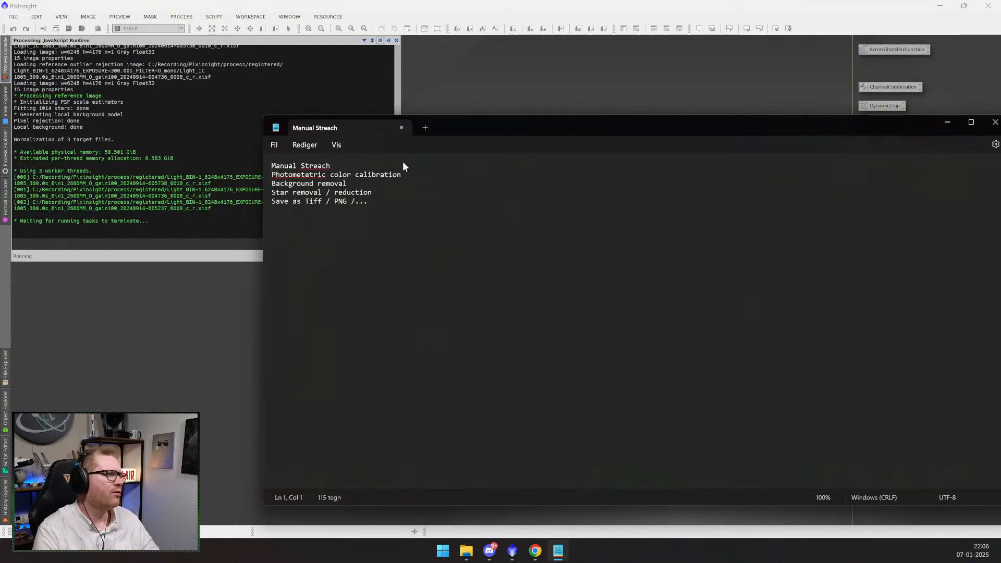
pyautogui.hotkey('shift', 'Down')
pyautogui.press('Down')
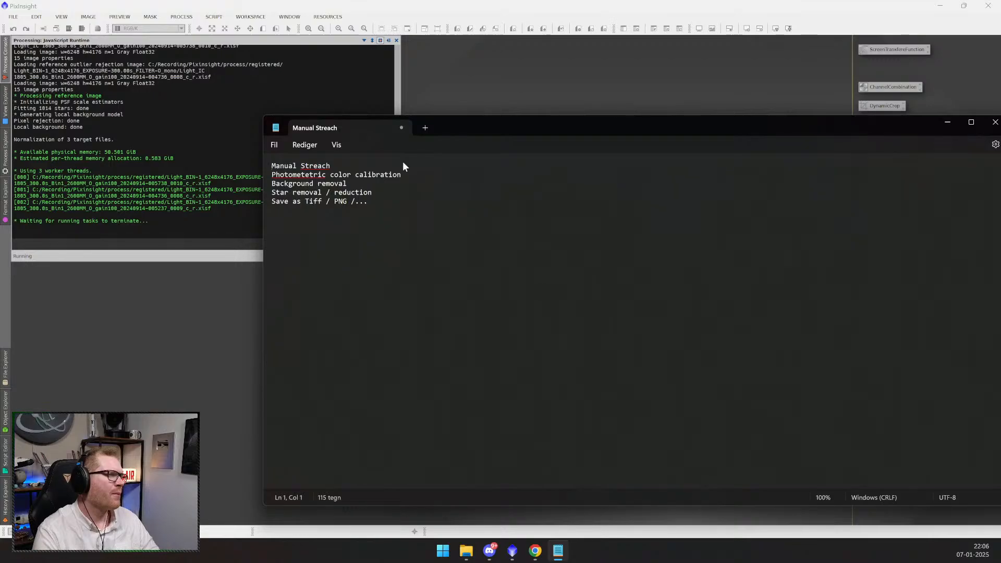
pyautogui.hotkey('shift', 'Down')
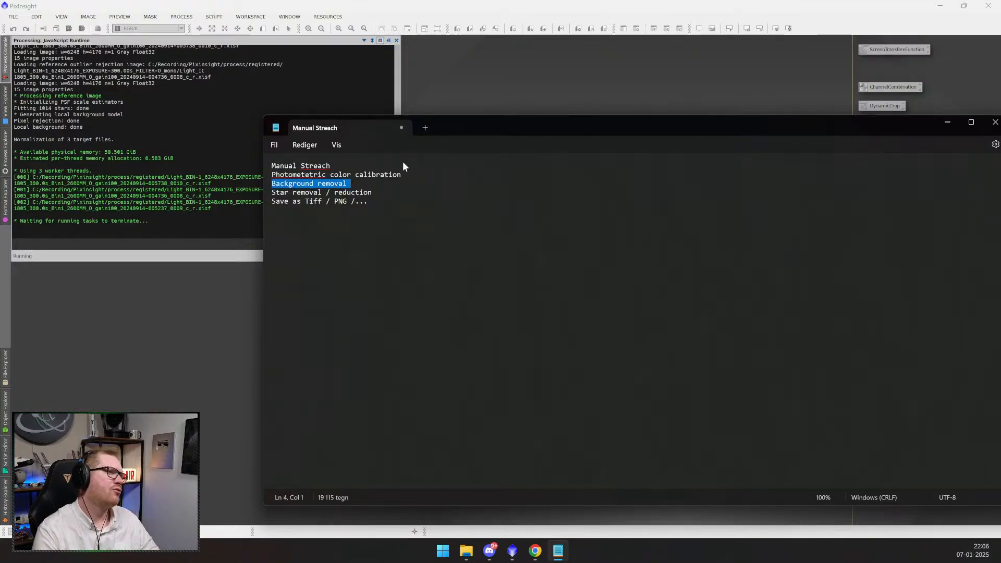
pyautogui.press('Up')
pyautogui.press('Up')
pyautogui.press('Down')
pyautogui.hotkey('shift', 'Down')
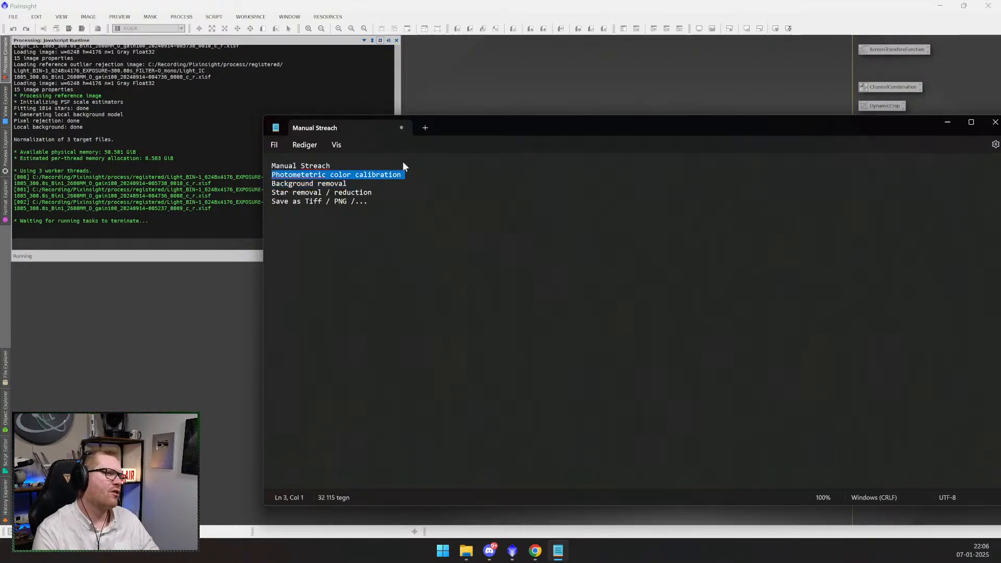
pyautogui.hotkey('shift', 'Up')
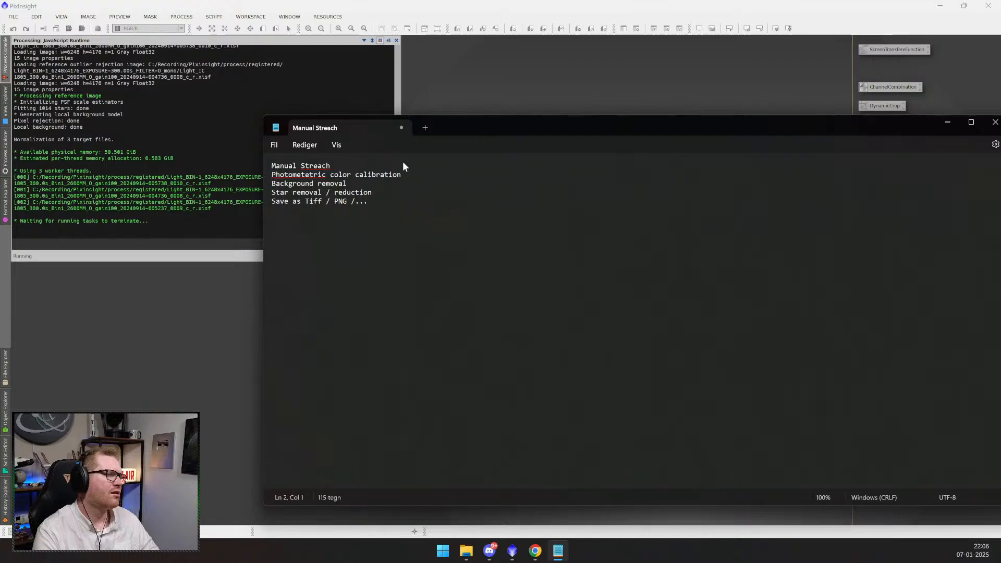
pyautogui.press('Down')
pyautogui.press('Down')
pyautogui.hotkey('shift', 'Left')
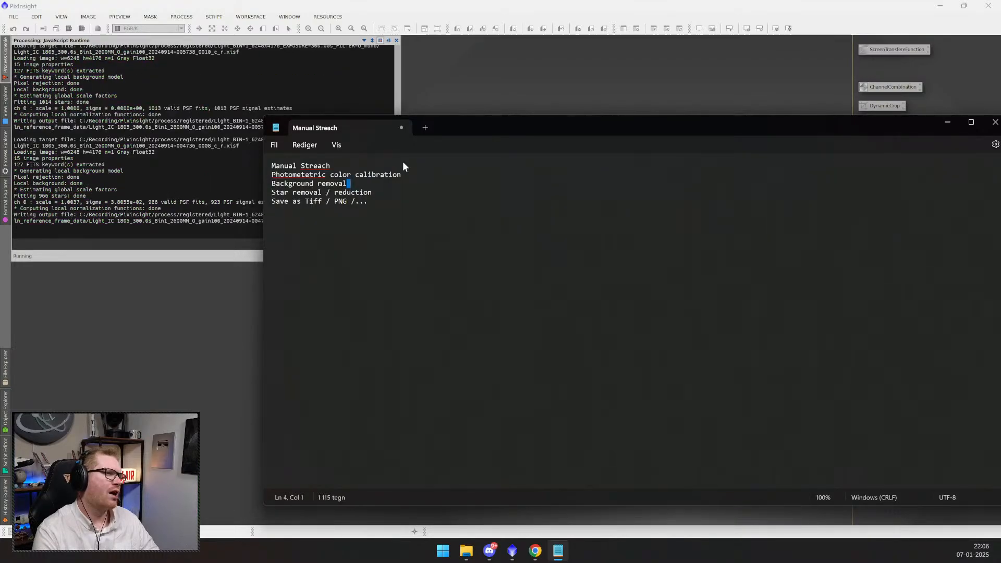
pyautogui.press('Down')
pyautogui.press('Home')
pyautogui.hotkey('shift', 'End')
pyautogui.press('Up')
pyautogui.press('Up')
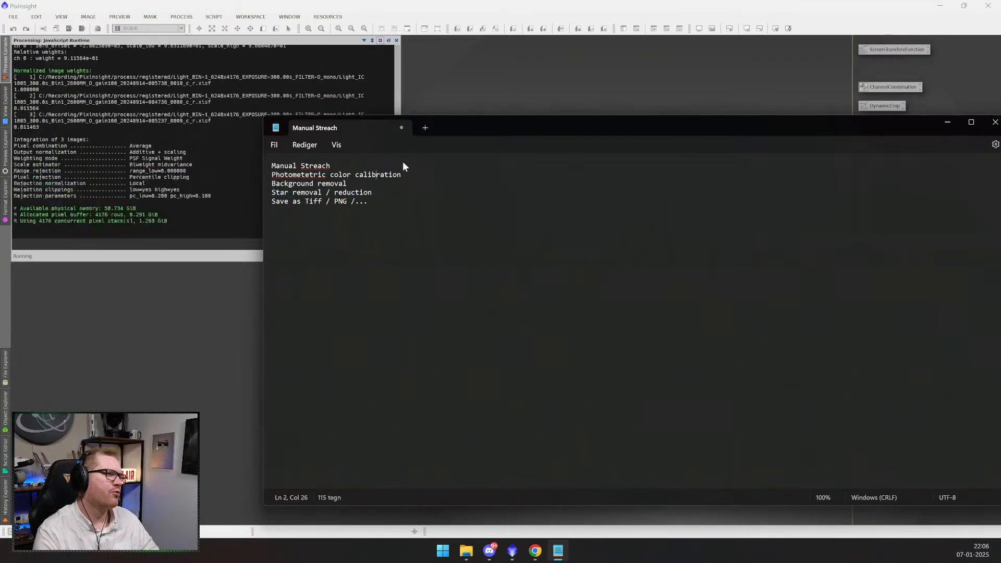
pyautogui.hotkey('shift', 'Home')
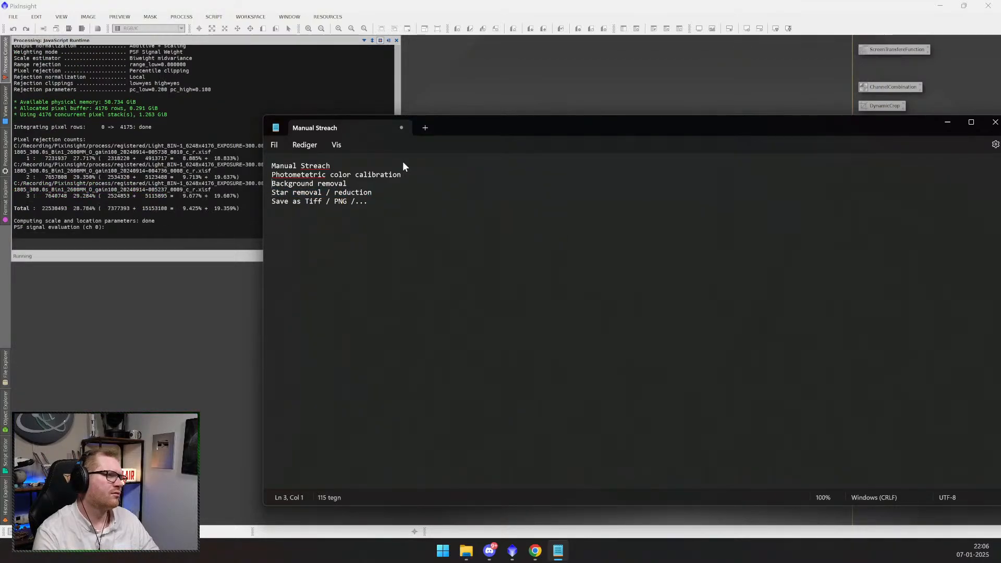
pyautogui.press('Up')
pyautogui.press('Home')
pyautogui.hotkey('shift', 'Down')
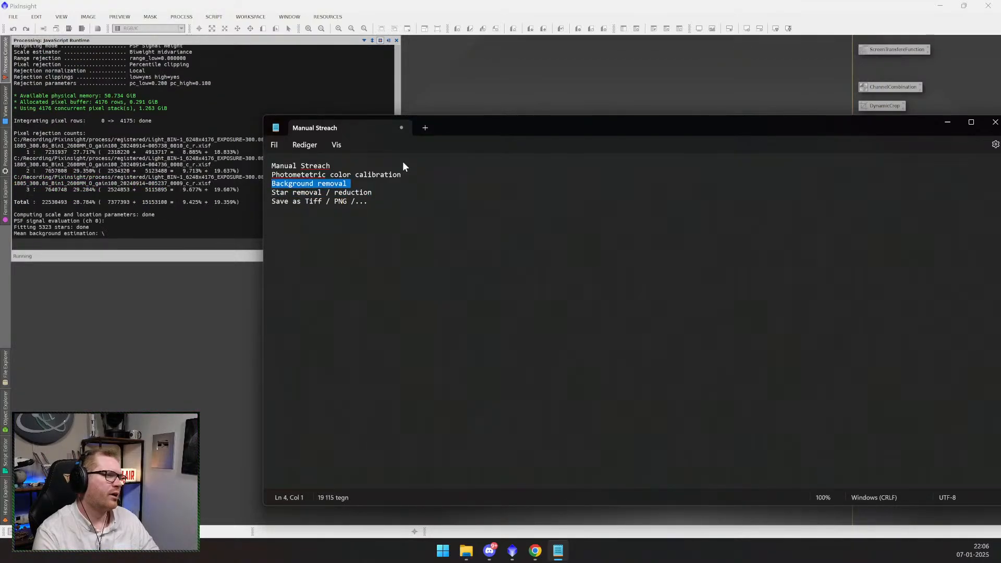
pyautogui.press('Left')
pyautogui.press('Down')
pyautogui.press('Down')
pyautogui.press('Home')
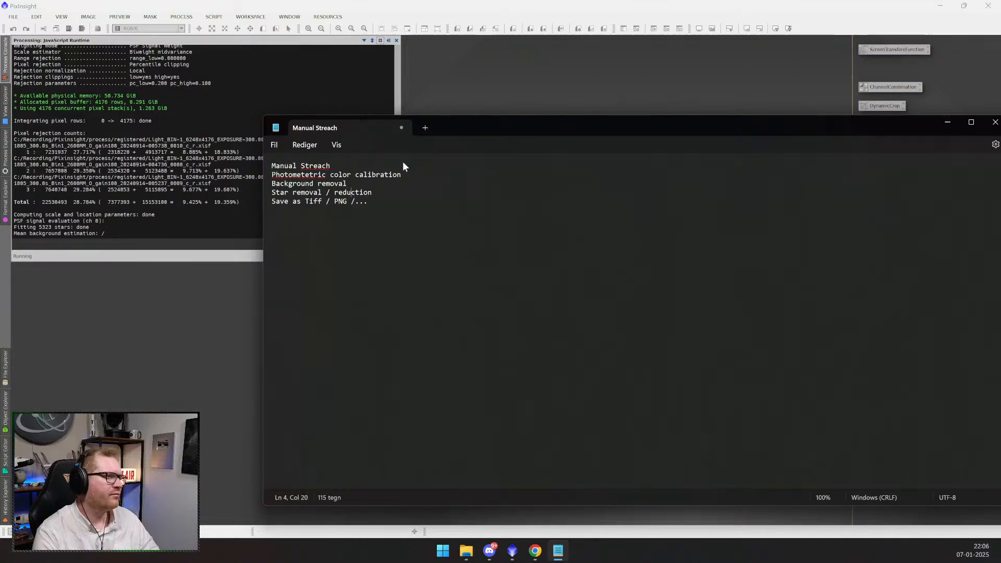
pyautogui.hotkey('shift', 'Down')
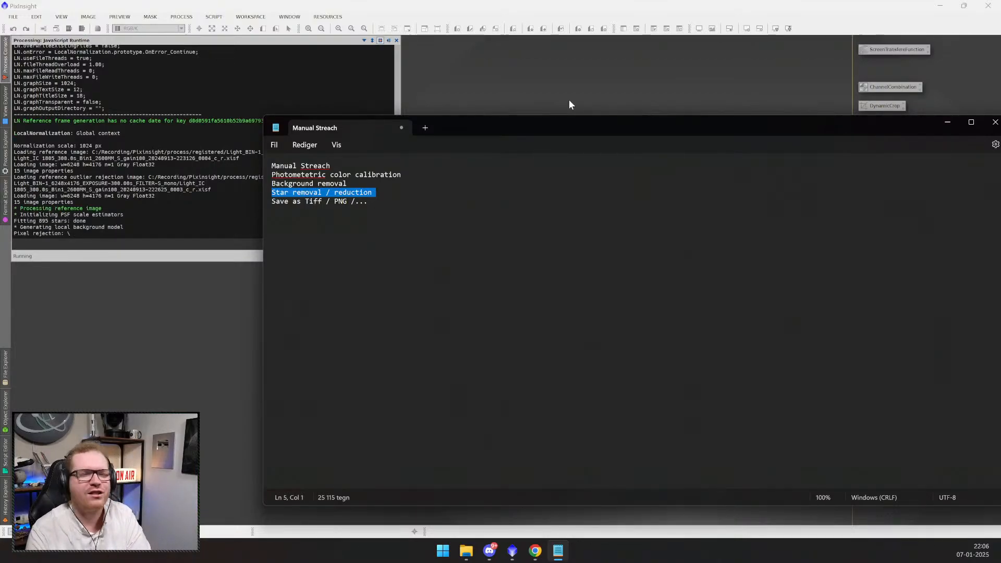
# - Put the notes window away and examine the O filter Registration entry in the WBPP Execution Monitor
pyautogui.moveTo(821, 114); pyautogui.dragTo(854, 105)
pyautogui.click(853, 98)
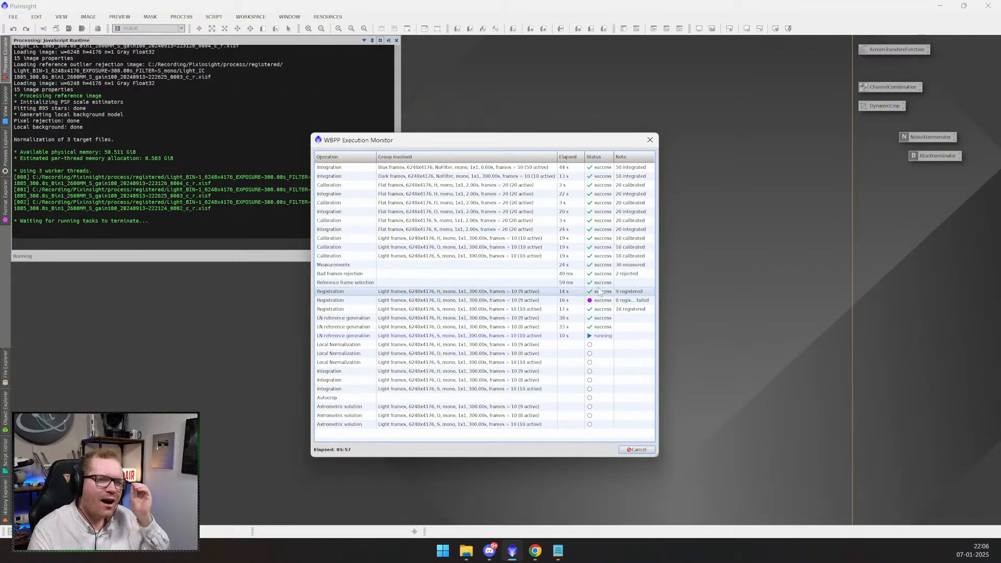
pyautogui.click(624, 303)
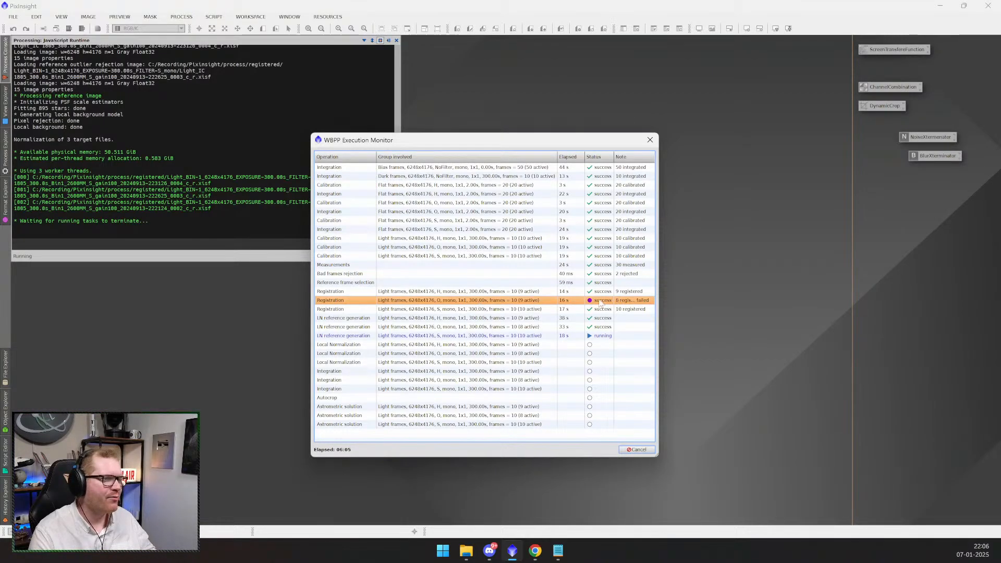
pyautogui.moveTo(565, 137); pyautogui.dragTo(591, 133)
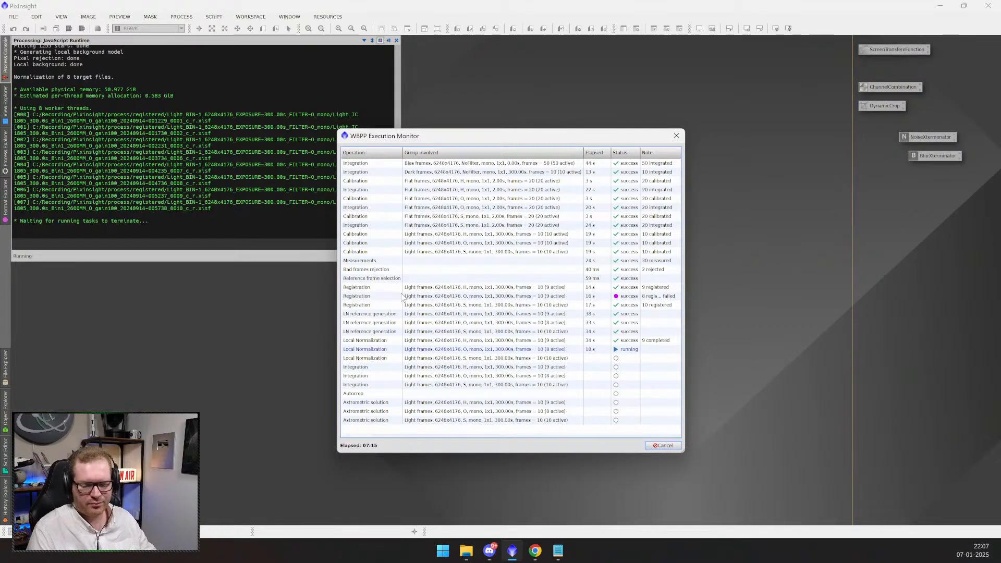
pyautogui.click(401, 297)
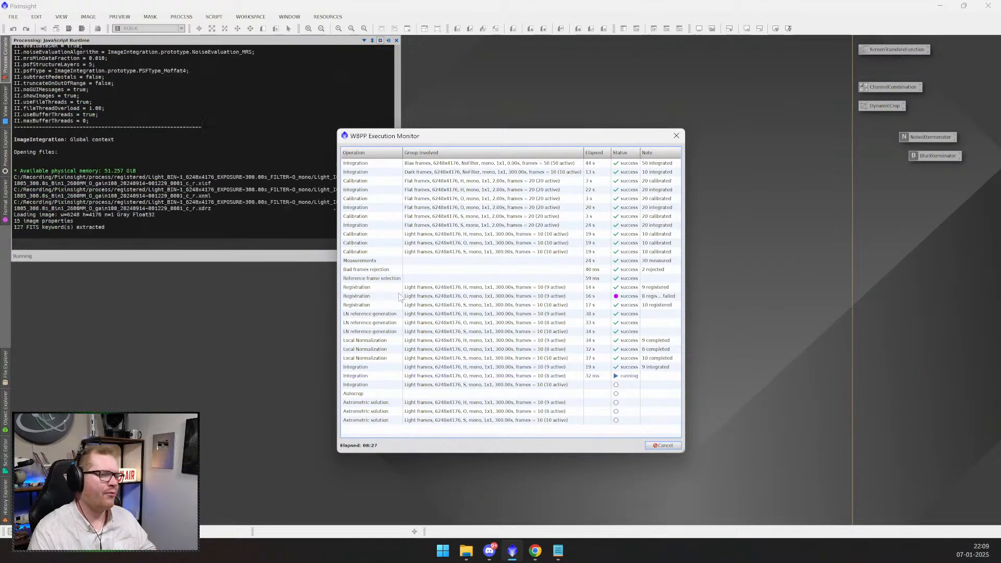
# - Bring the notes back up in Notepad, add "Manual stacking" one blank line below the list, and minimize the notes
pyautogui.click(557, 553)
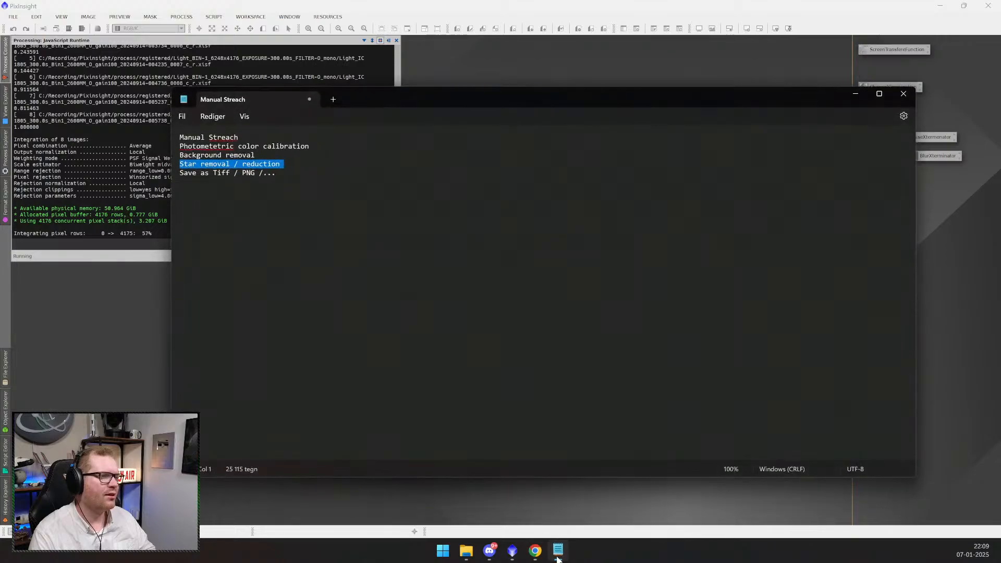
pyautogui.click(339, 193)
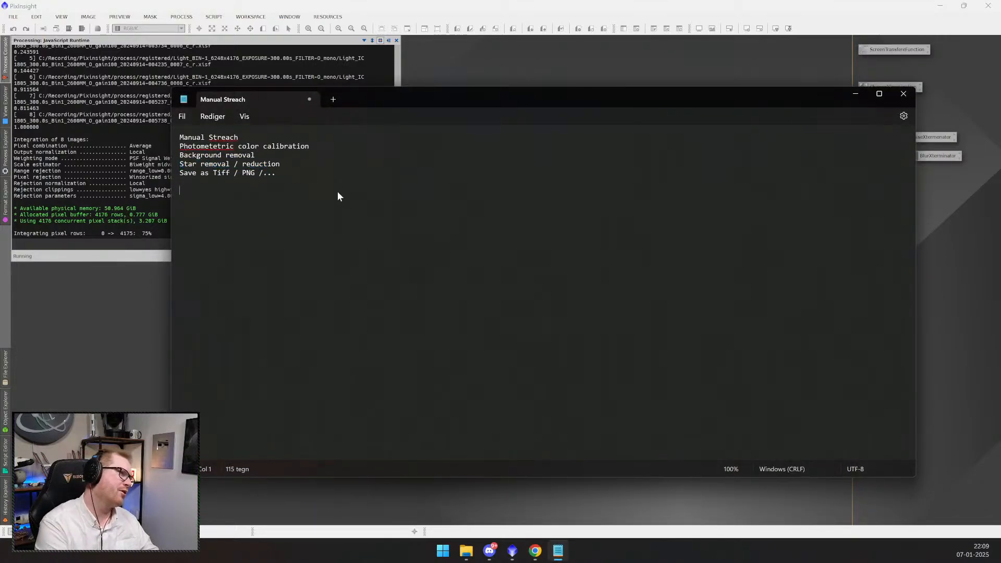
pyautogui.write('M')
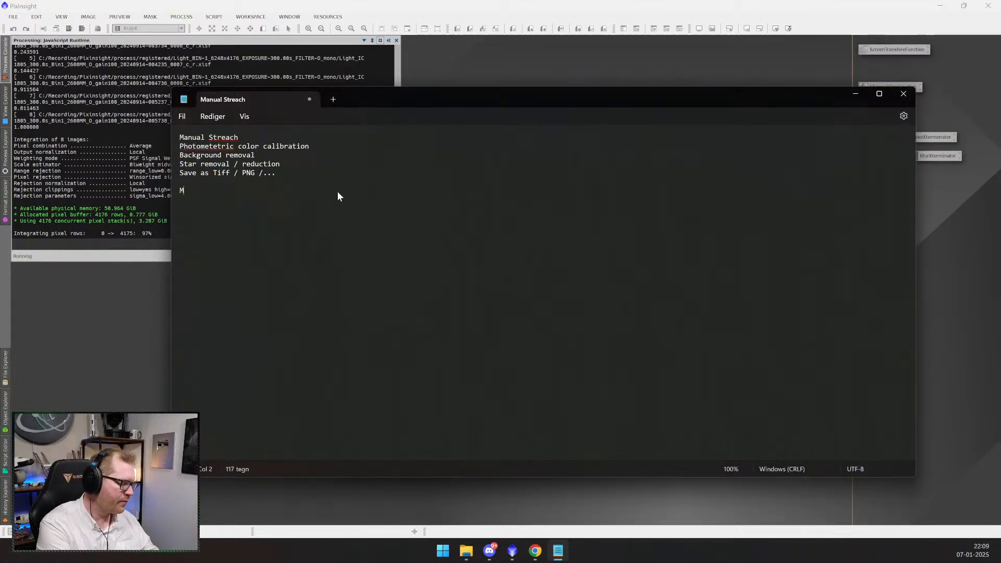
pyautogui.write('anu')
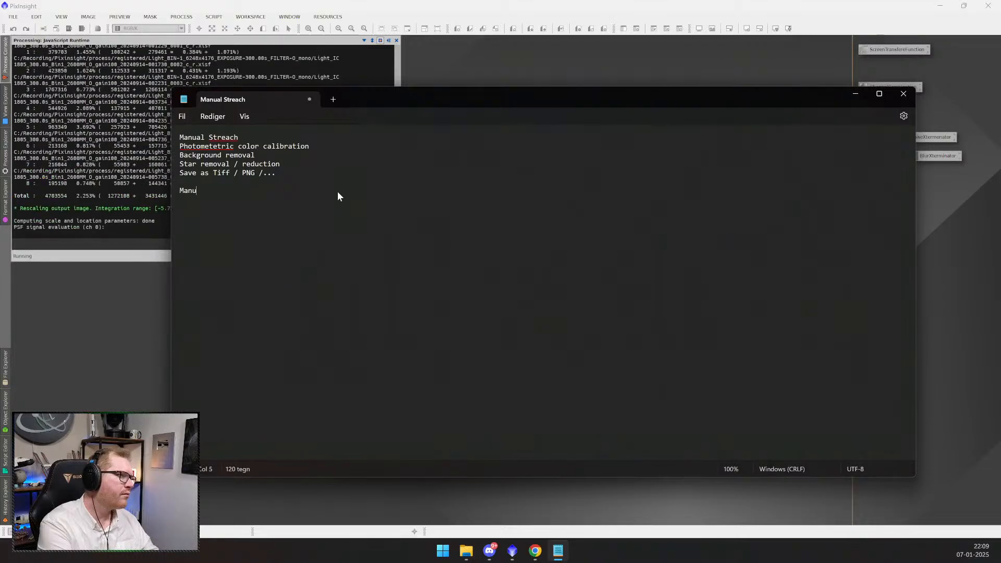
pyautogui.write('al stacking')
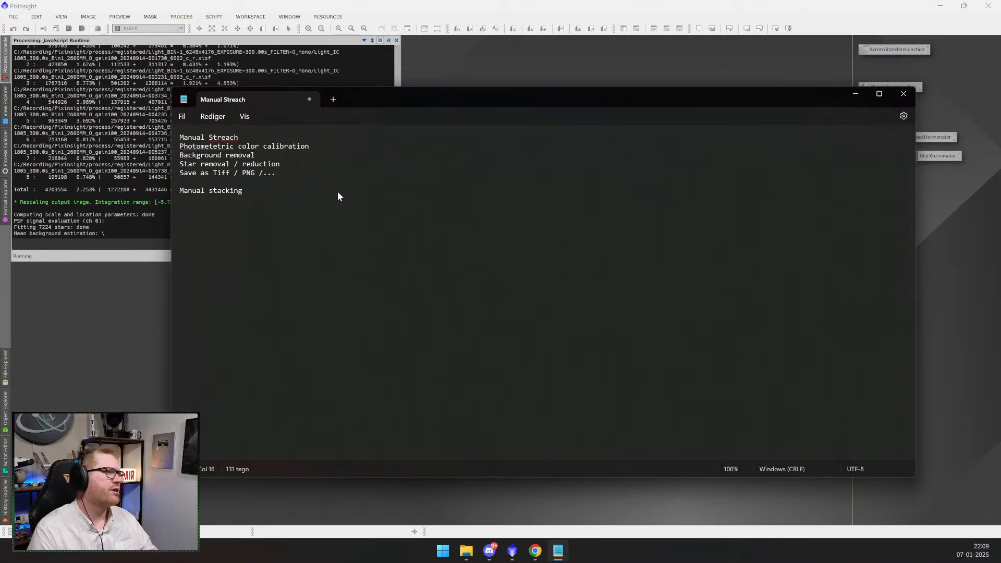
pyautogui.moveTo(429, 96)
pyautogui.mouseDown()
pyautogui.moveTo(494, 121)
pyautogui.moveTo(505, 106)
pyautogui.moveTo(433, 95)
pyautogui.mouseUp()
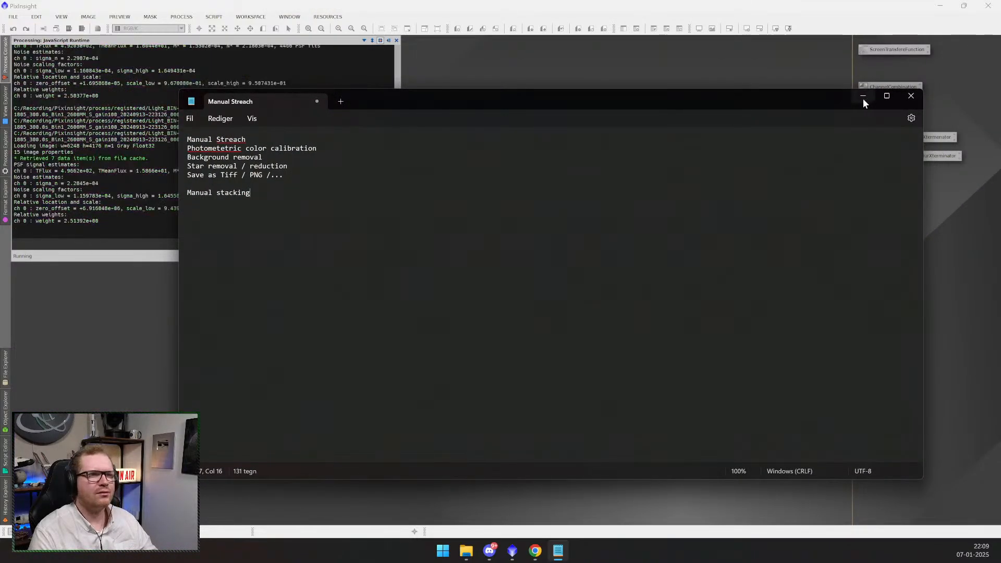
pyautogui.click(863, 96)
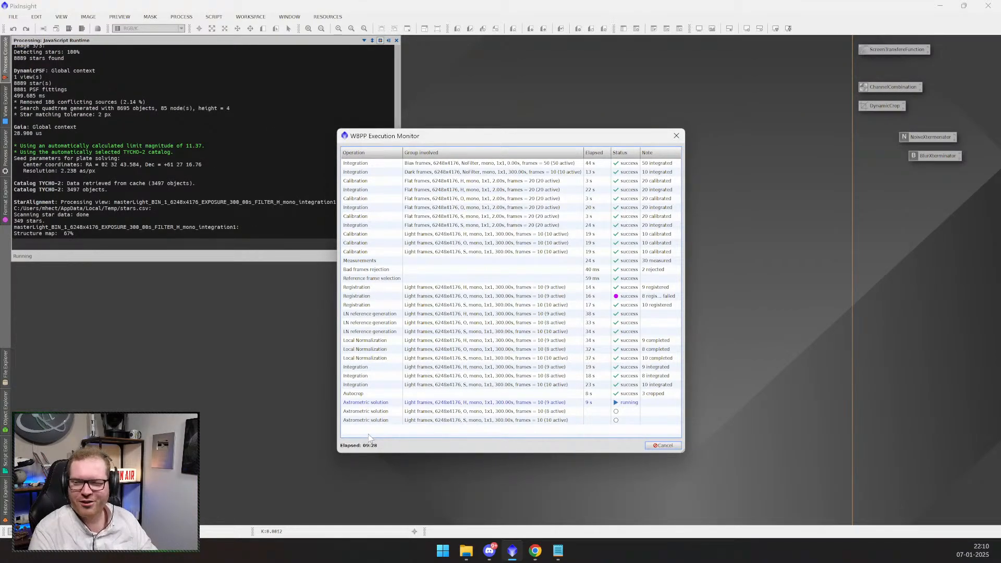
# - Switch to File Explorer and examine the light frames in the O subfolder of the Pixinsight Lights folder
pyautogui.click(467, 552)
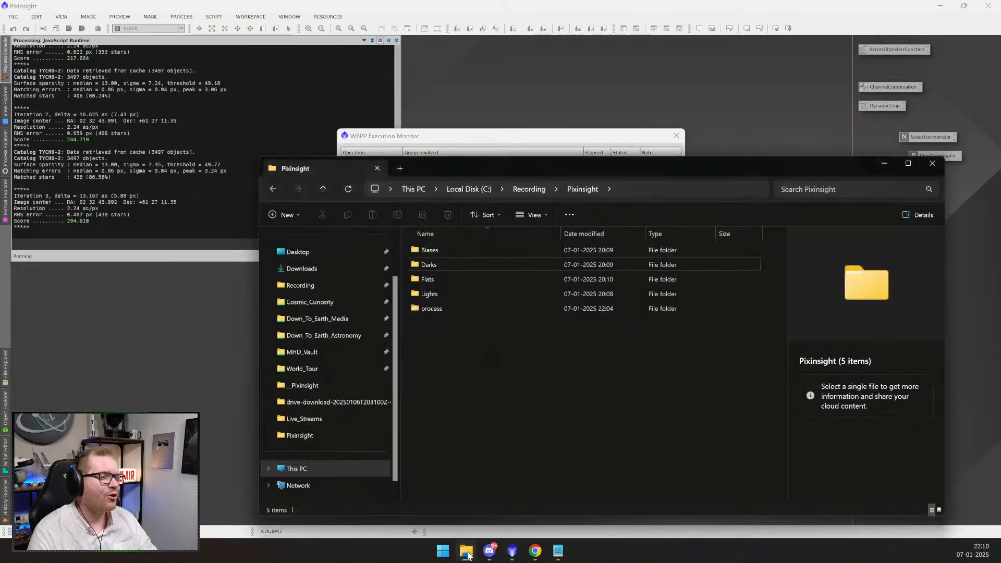
pyautogui.doubleClick(442, 293)
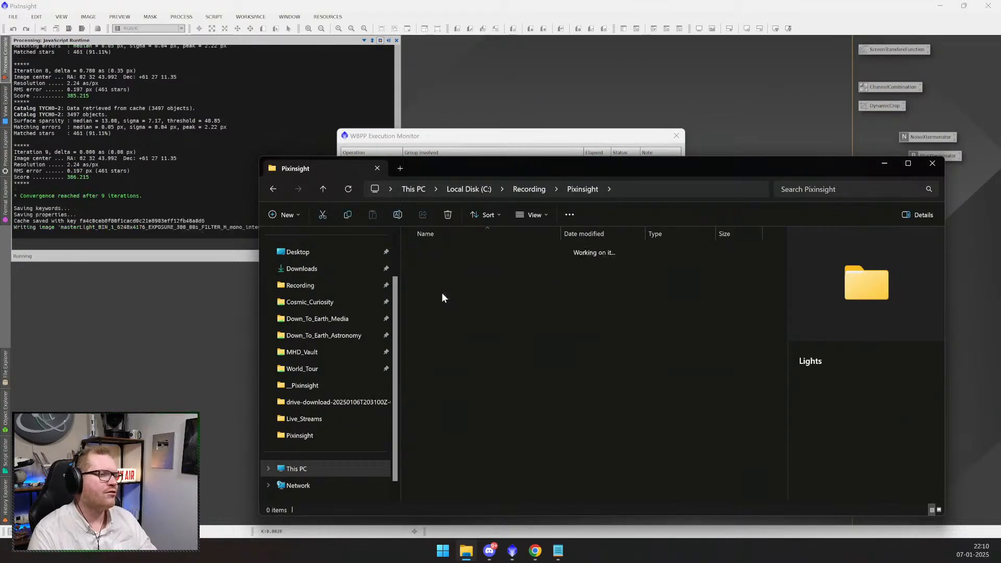
pyautogui.doubleClick(439, 263)
pyautogui.moveTo(486, 413); pyautogui.dragTo(519, 253)
pyautogui.click(541, 409)
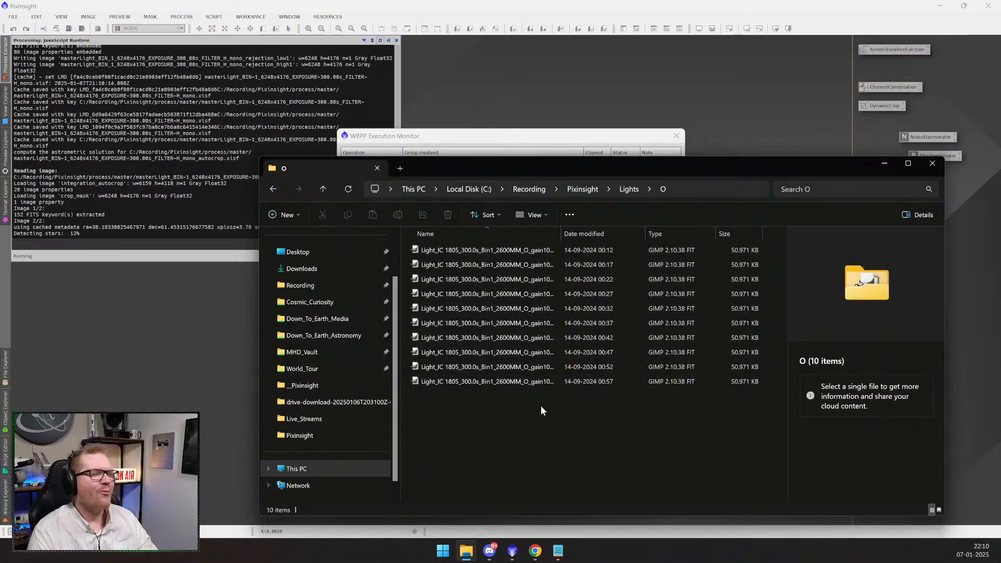
pyautogui.moveTo(740, 166); pyautogui.dragTo(643, 176)
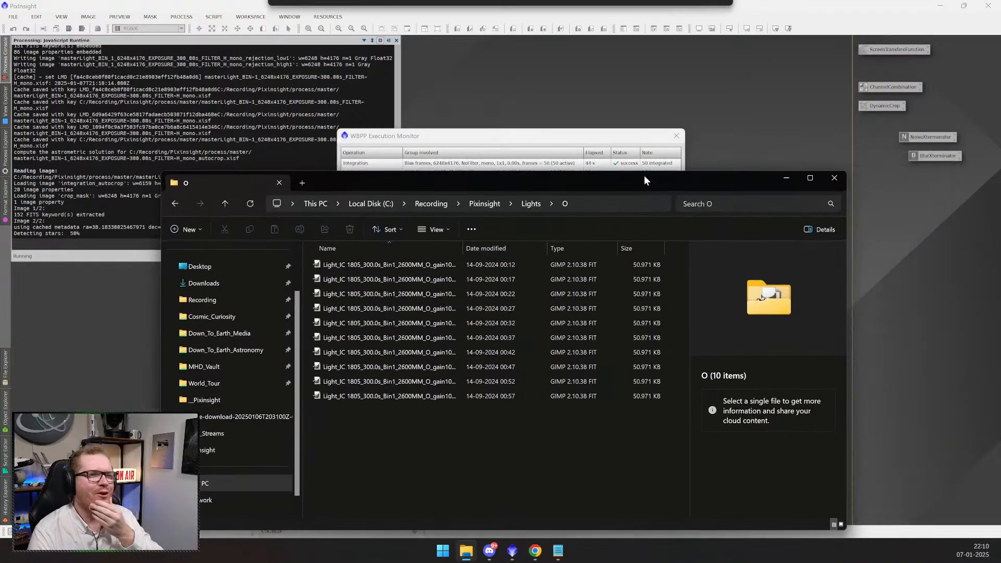
# - Minimize File Explorer, dismiss the finished WBPP Execution Monitor and its Smart Report, and close the Weighted Batch Preprocessing script
pyautogui.click(783, 171)
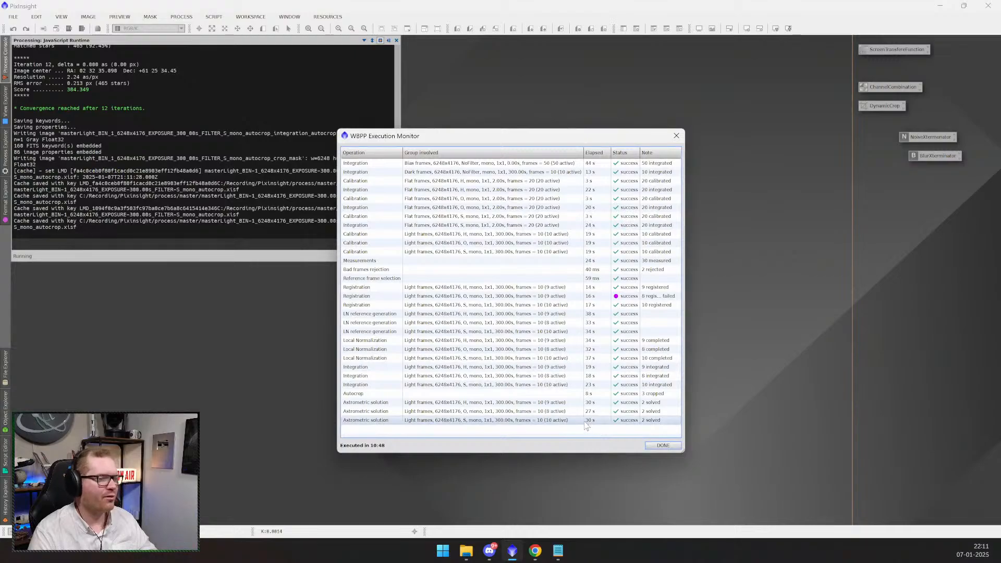
pyautogui.click(668, 448)
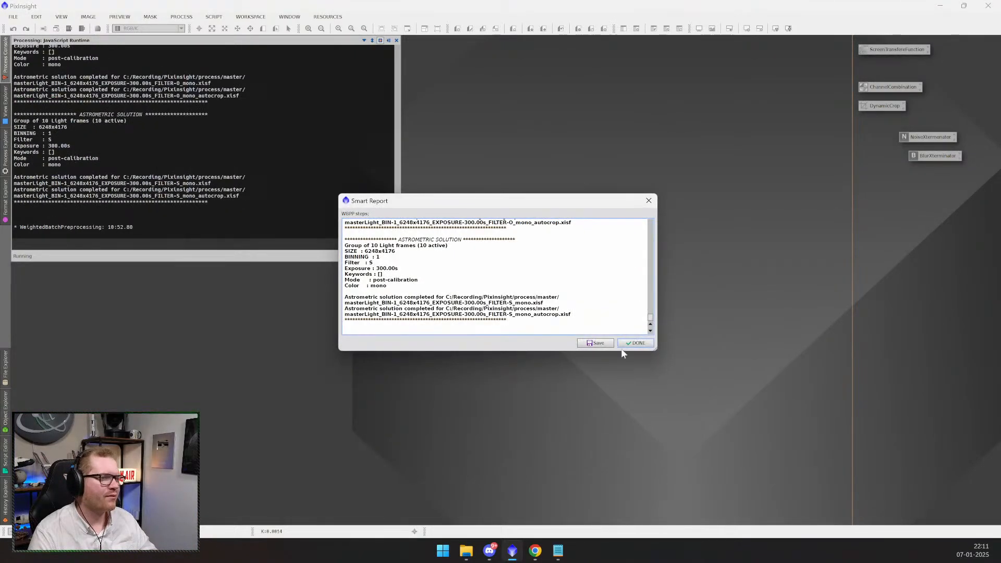
pyautogui.click(631, 344)
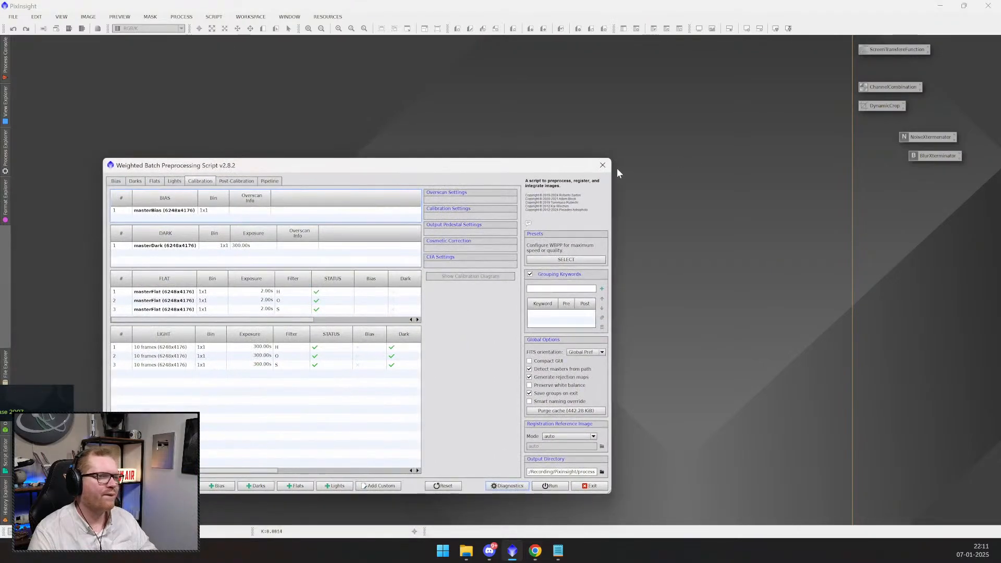
pyautogui.click(594, 171)
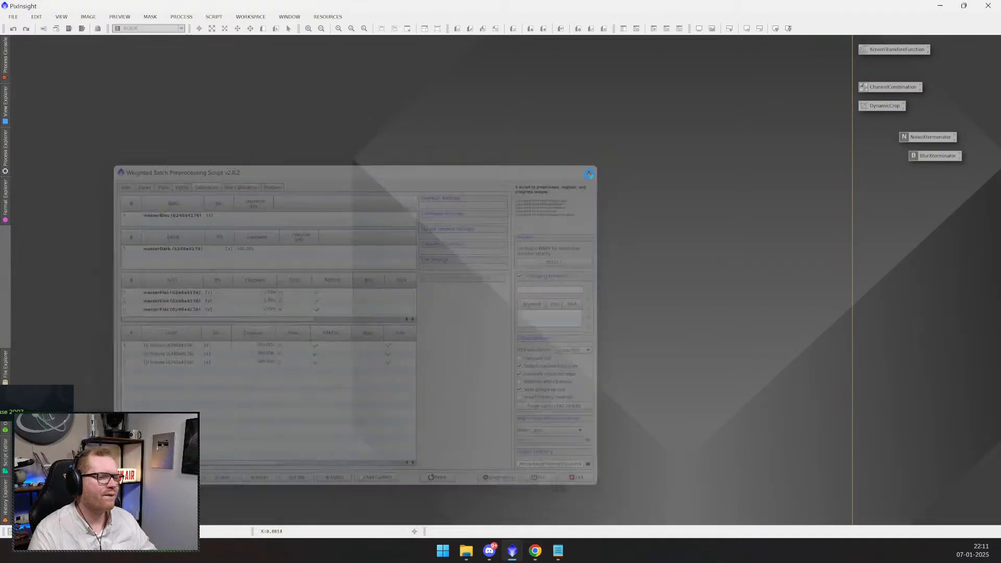
# - Switch to File Explorer, open the master folder inside Pixinsight's process folder, and widen the Name column to show the full file names
pyautogui.click(466, 551)
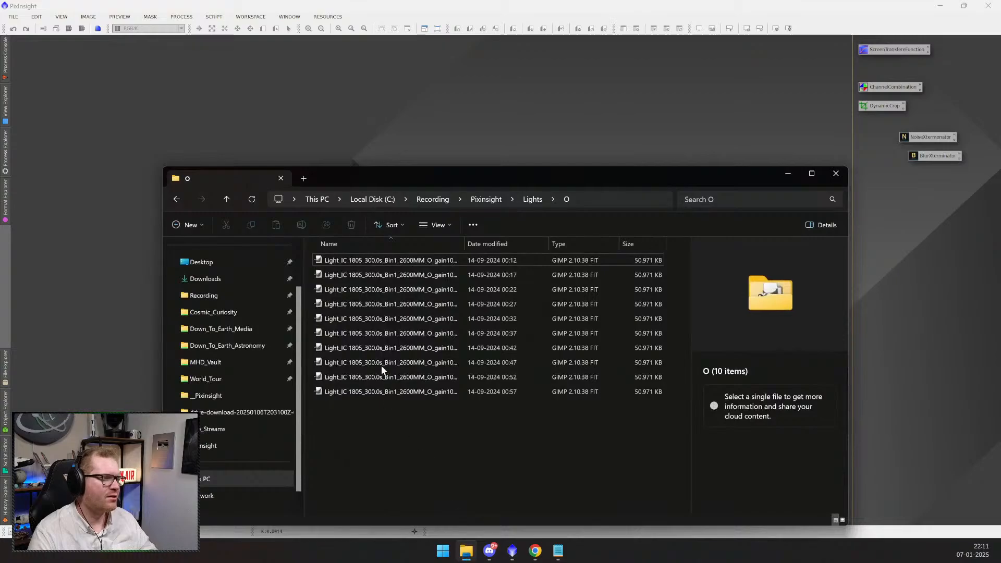
pyautogui.click(484, 200)
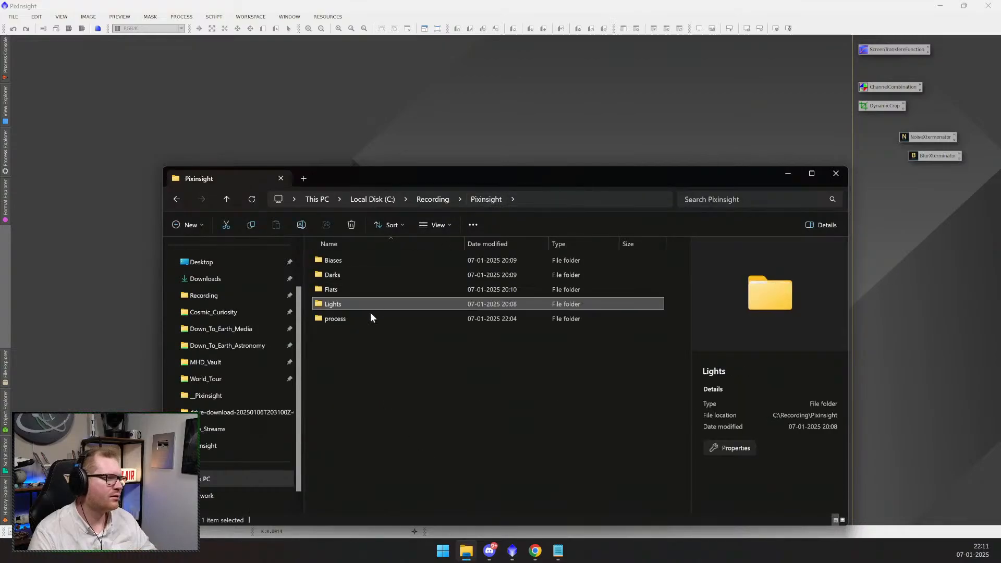
pyautogui.doubleClick(364, 316)
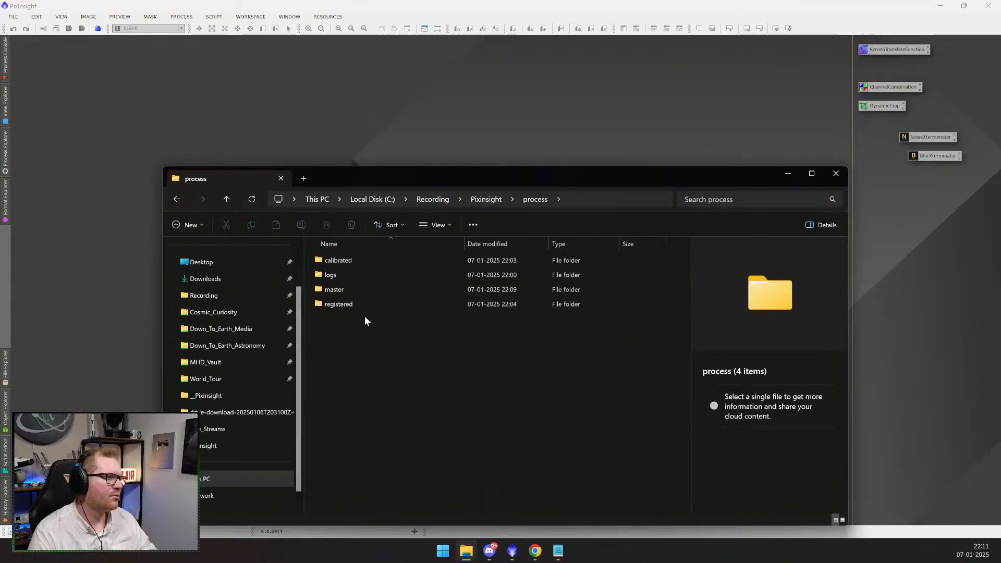
pyautogui.doubleClick(352, 293)
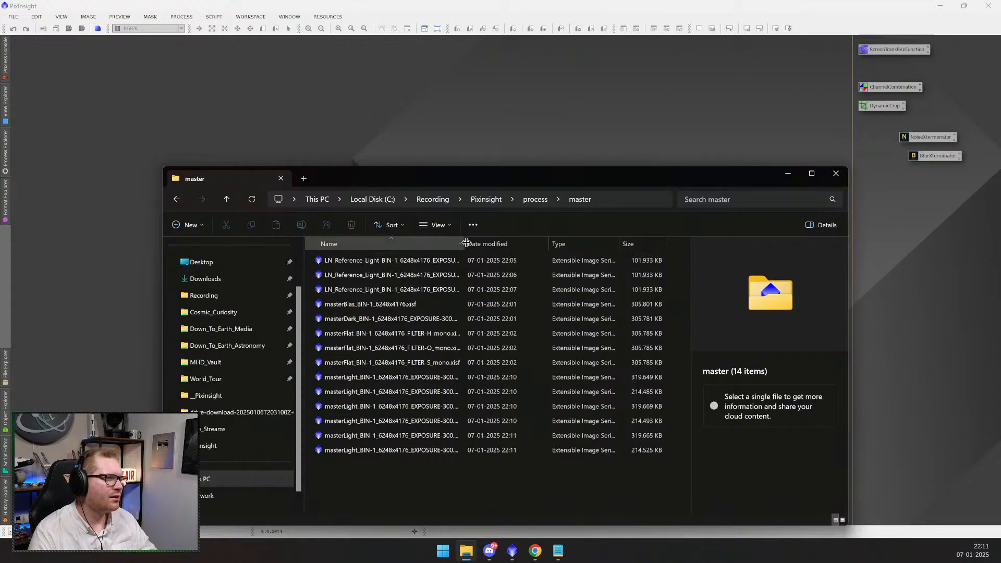
pyautogui.moveTo(465, 243); pyautogui.dragTo(617, 247)
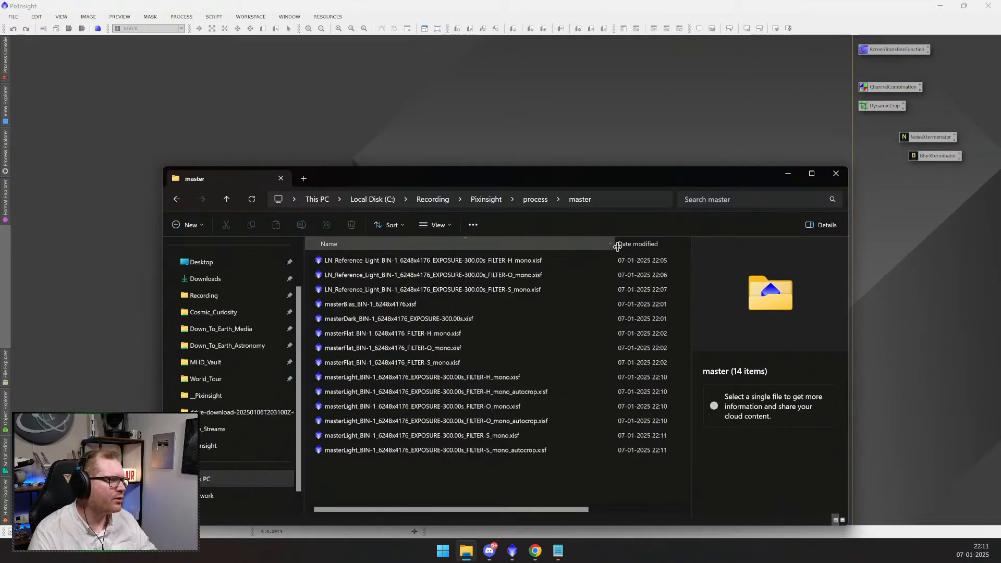
# - Open the autocropped H, O and S masterLight files together in PixInsight and minimize File Explorer
pyautogui.click(393, 290)
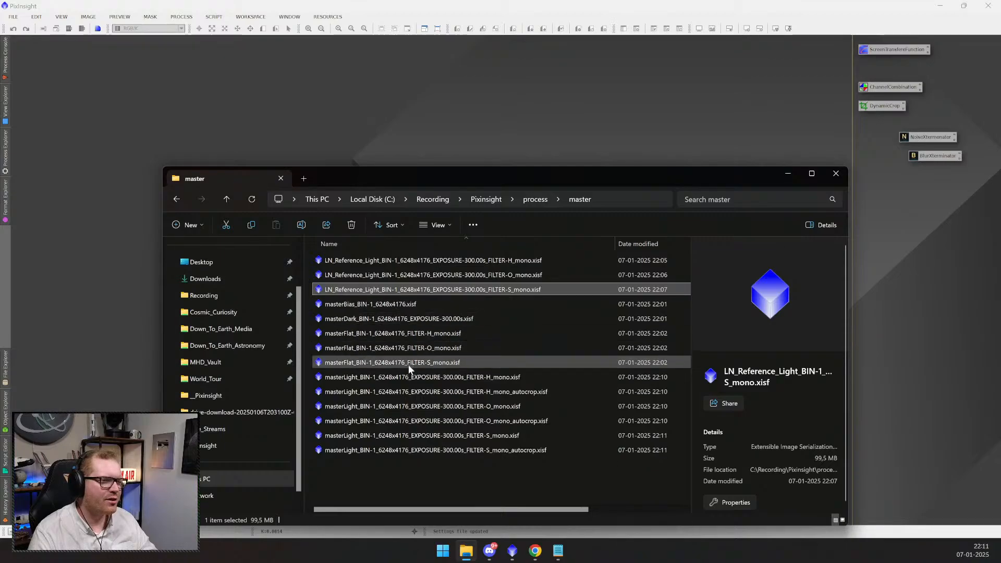
pyautogui.click(511, 391)
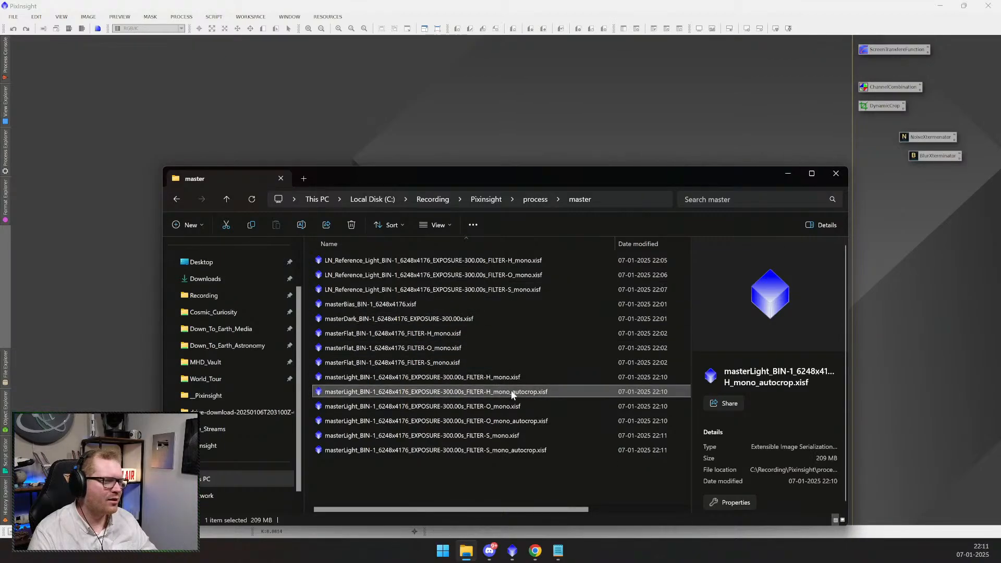
pyautogui.keyDown('ctrl'); pyautogui.click(525, 423); pyautogui.keyUp('ctrl')
pyautogui.keyDown('ctrl'); pyautogui.click(520, 450); pyautogui.keyUp('ctrl')
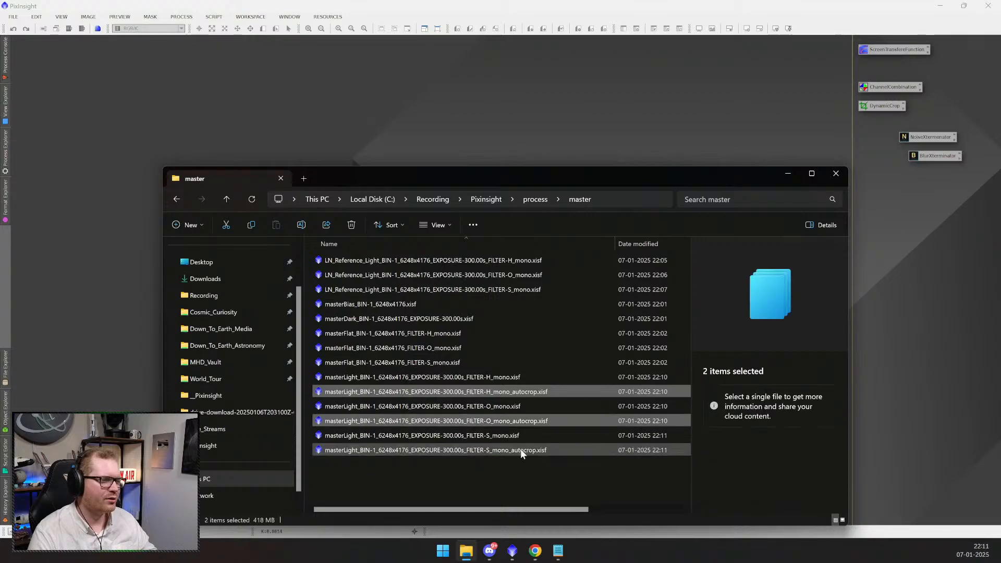
pyautogui.moveTo(532, 447); pyautogui.dragTo(525, 153)
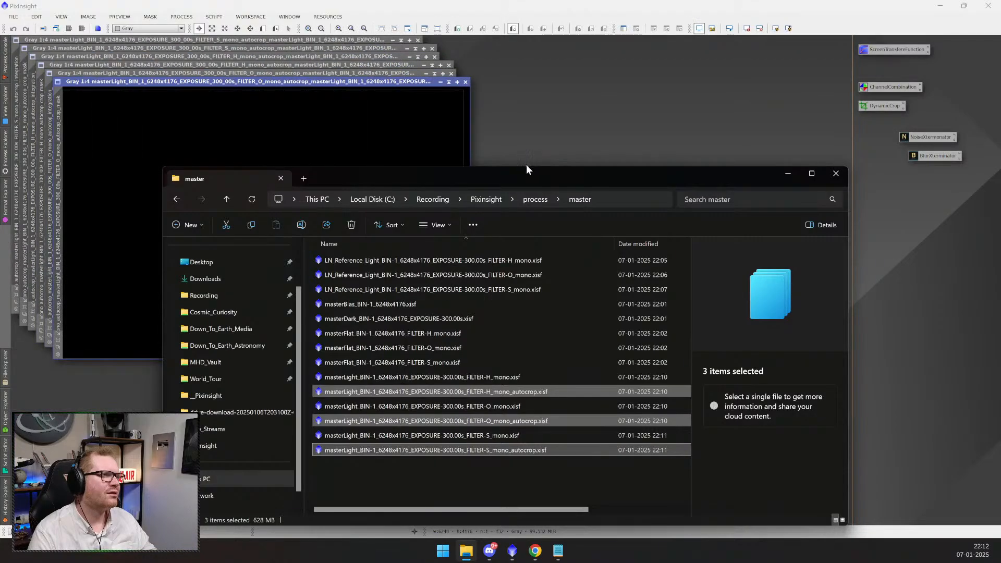
pyautogui.moveTo(526, 172); pyautogui.dragTo(539, 121)
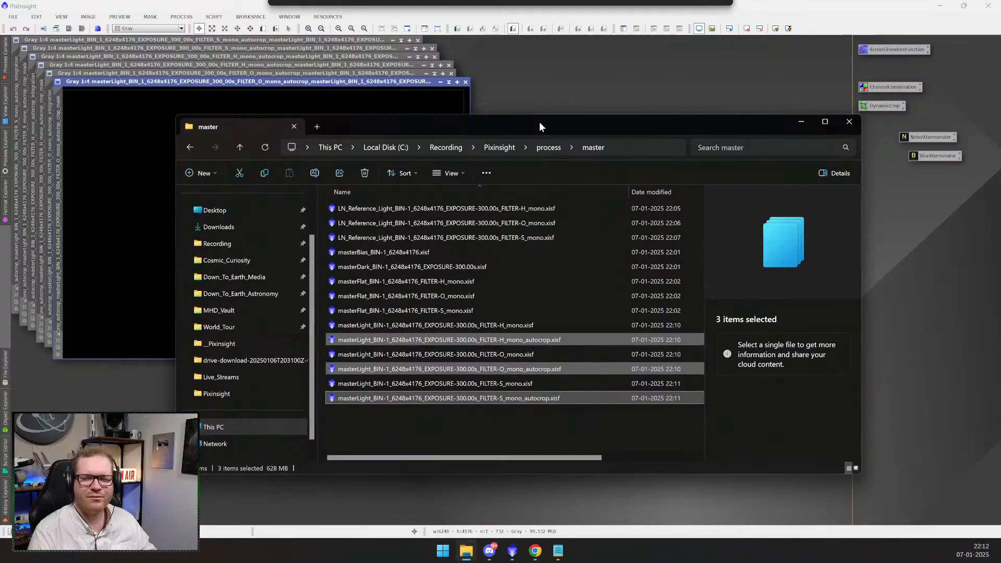
pyautogui.click(794, 121)
# - Pull the O filter crop mask out of the image stack, enlarge its window, autostretch it for inspection, and close it
pyautogui.moveTo(412, 81); pyautogui.dragTo(703, 178)
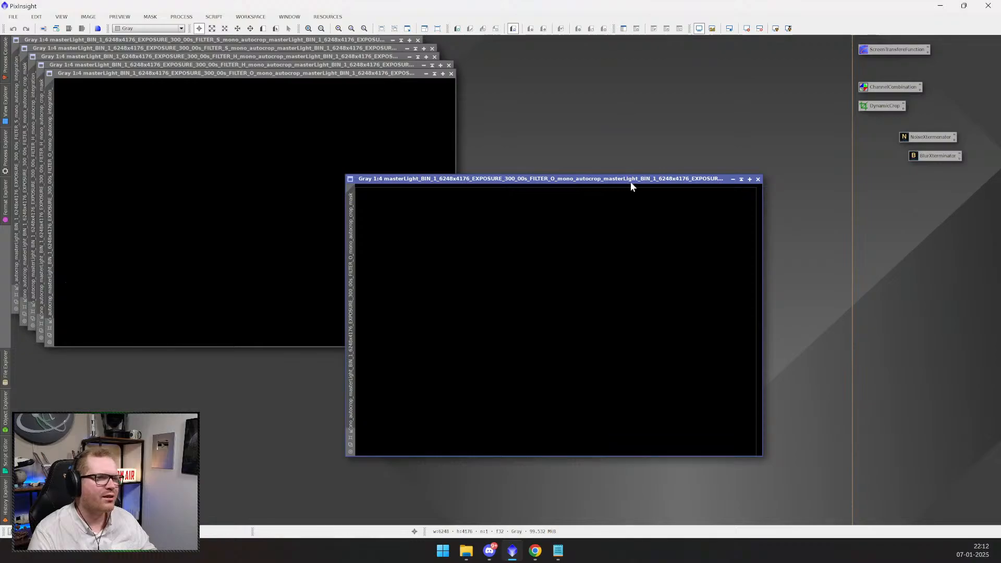
pyautogui.moveTo(763, 207); pyautogui.dragTo(860, 195)
pyautogui.moveTo(564, 181); pyautogui.dragTo(490, 147)
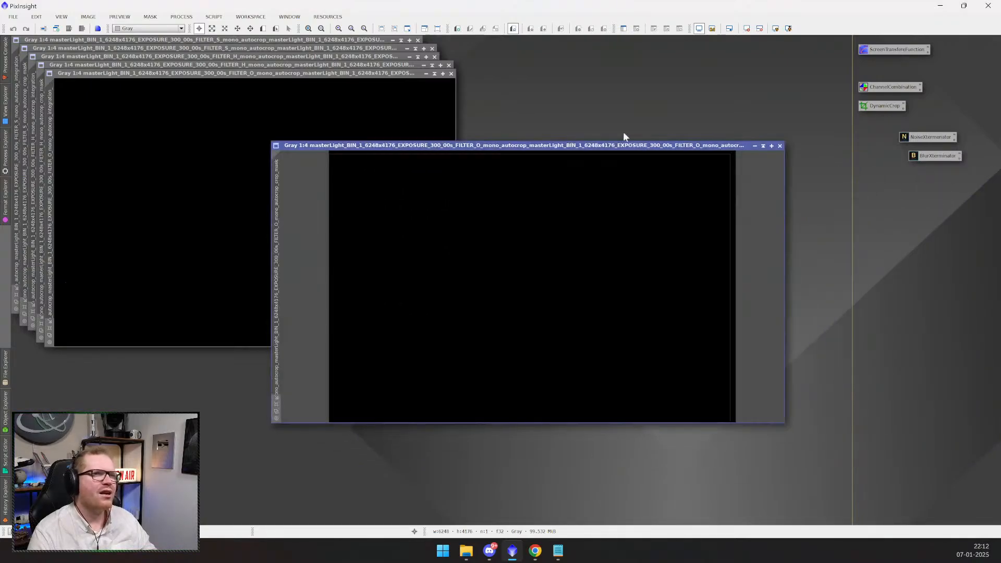
pyautogui.click(776, 29)
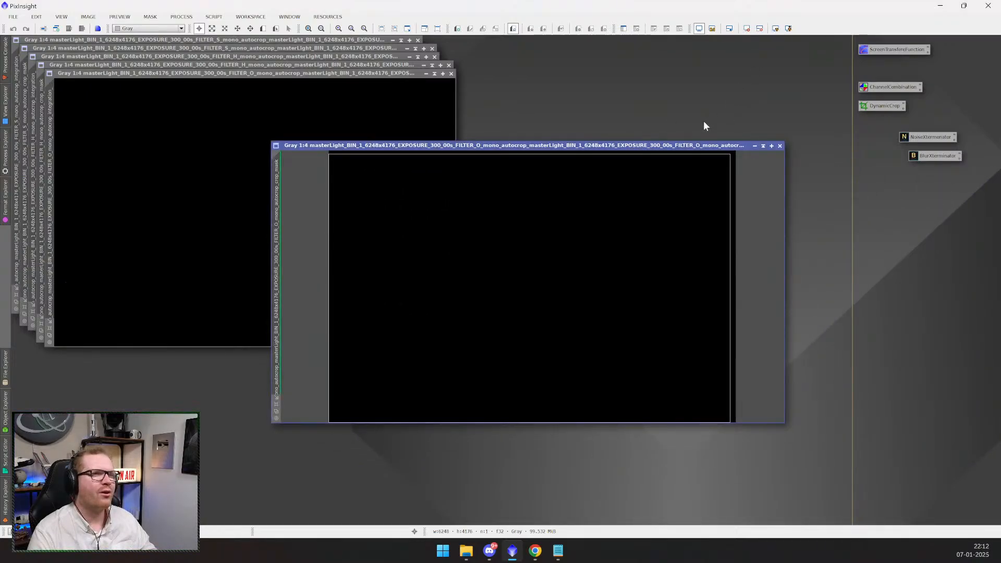
pyautogui.moveTo(704, 149); pyautogui.dragTo(709, 121)
pyautogui.click(784, 119)
# - Pull the O filter integration image out of the stack, apply STF AutoStretch to it, and zoom it to 1:5
pyautogui.moveTo(403, 74); pyautogui.dragTo(639, 101)
pyautogui.click(774, 30)
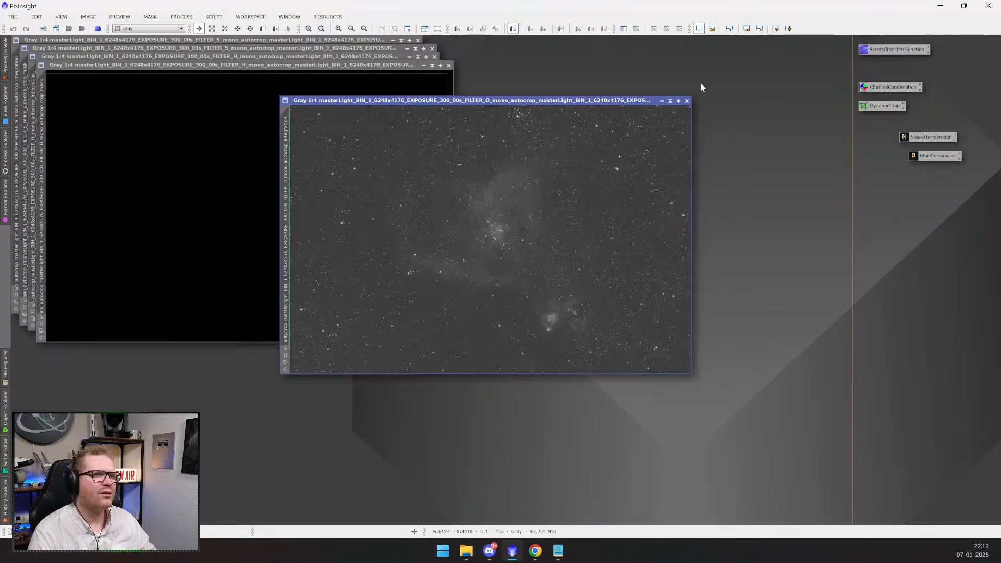
pyautogui.moveTo(542, 104); pyautogui.dragTo(550, 147)
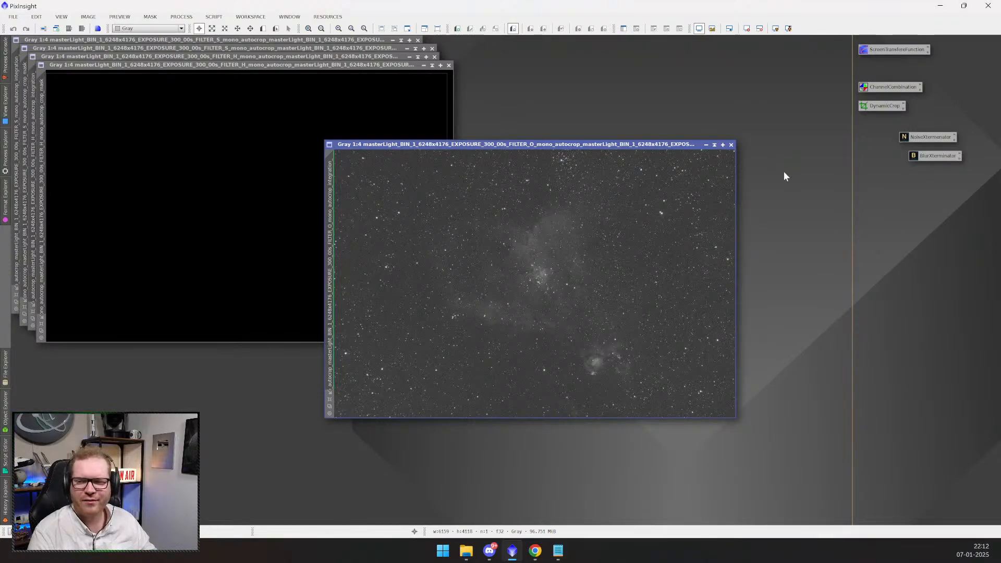
pyautogui.moveTo(662, 147); pyautogui.dragTo(680, 130)
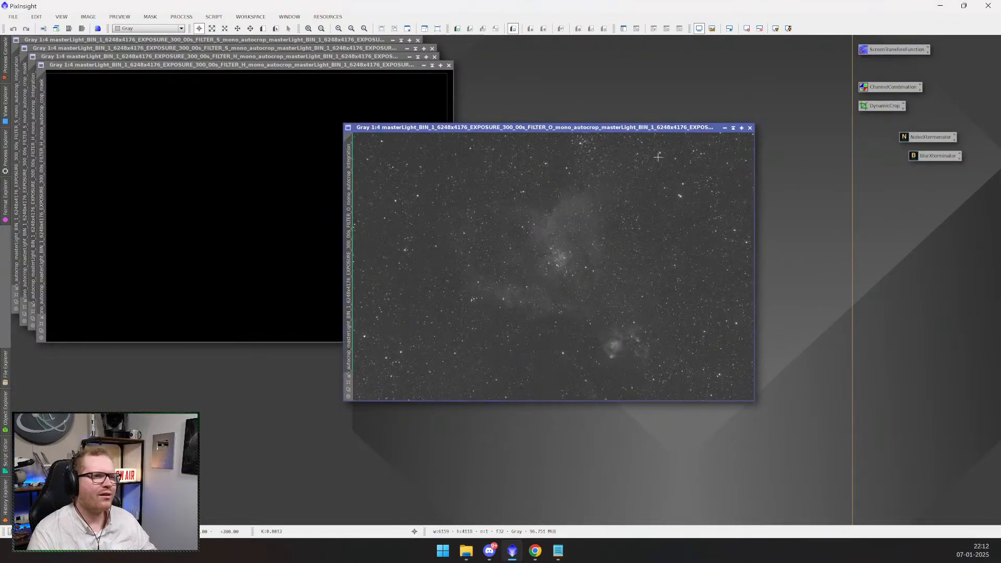
pyautogui.scroll(-1, 563, 259)
pyautogui.scroll(1, 564, 259)
pyautogui.scroll(-3, 569, 251)
pyautogui.scroll(2, 569, 251)
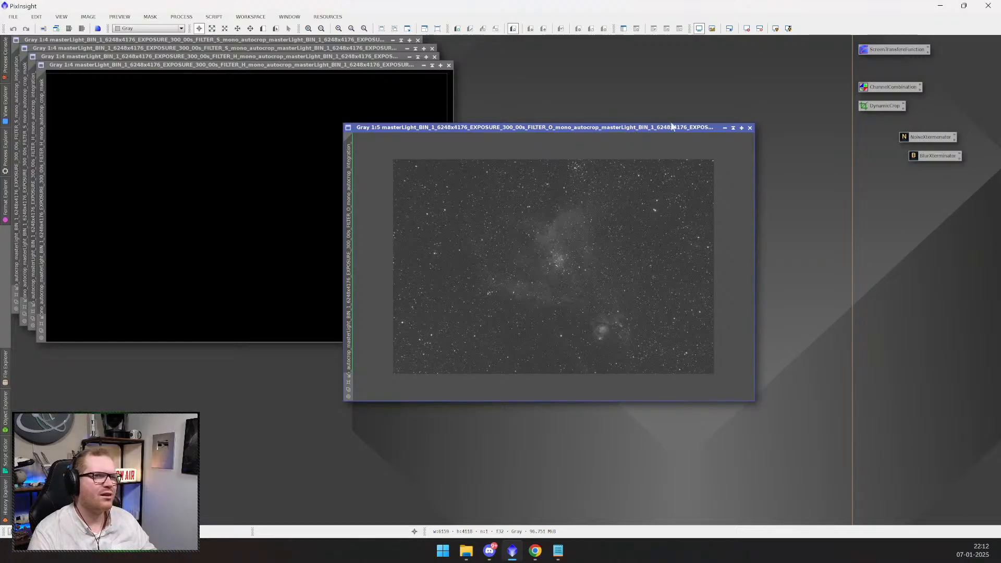
# - Compare the boosted and standard STF AutoStretch on the O filter integration image
pyautogui.rightClick(774, 30)
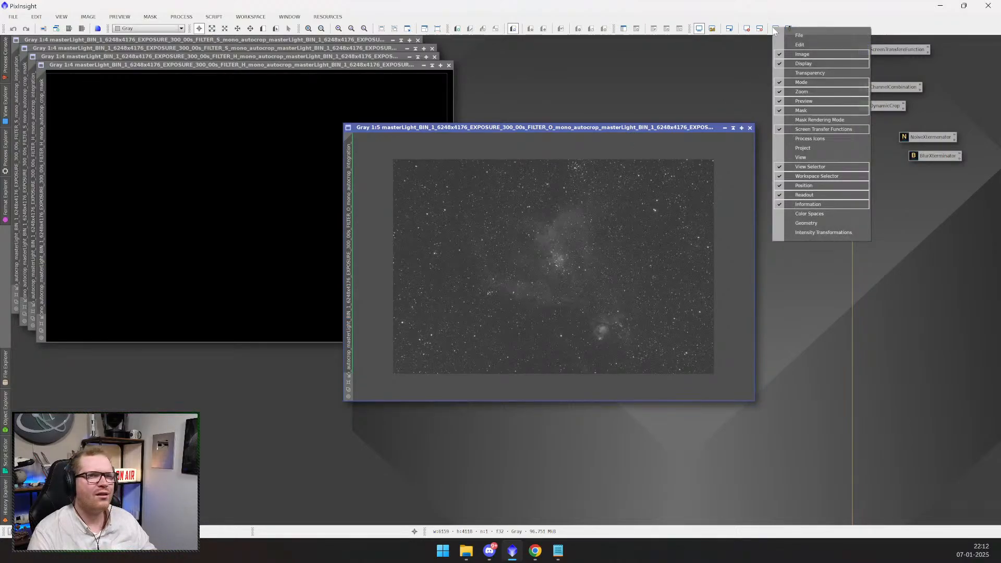
pyautogui.click(741, 52)
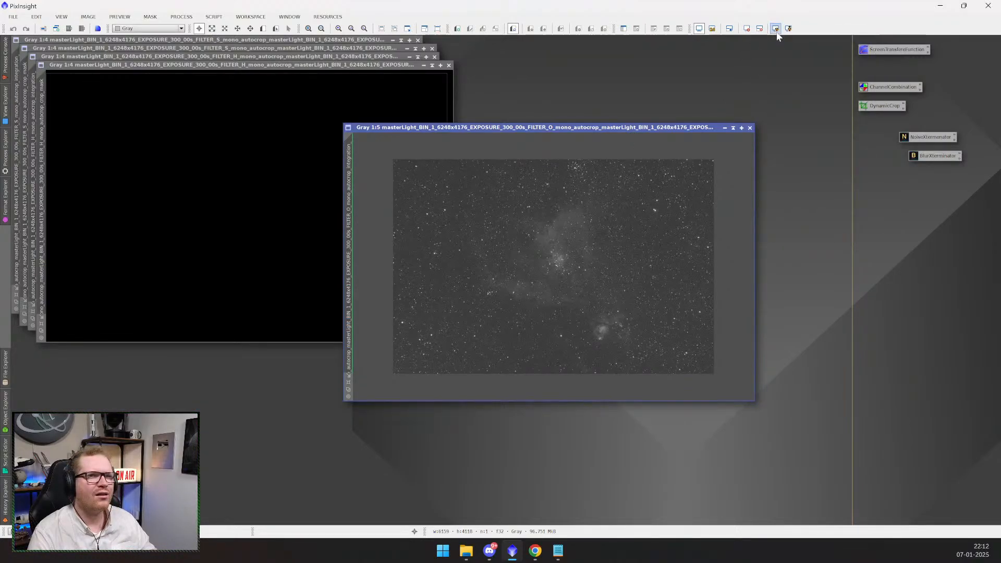
pyautogui.click(776, 29)
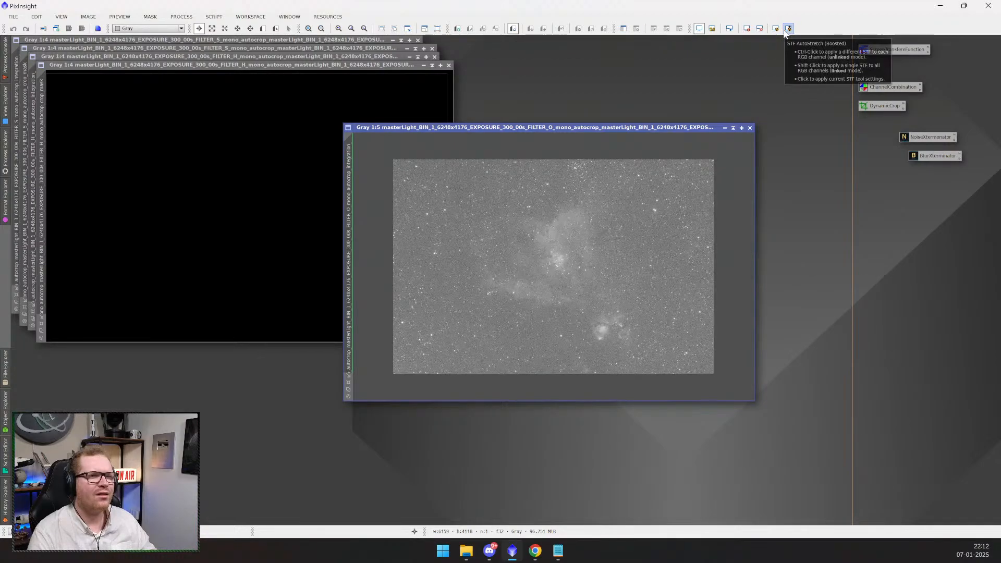
pyautogui.click(776, 29)
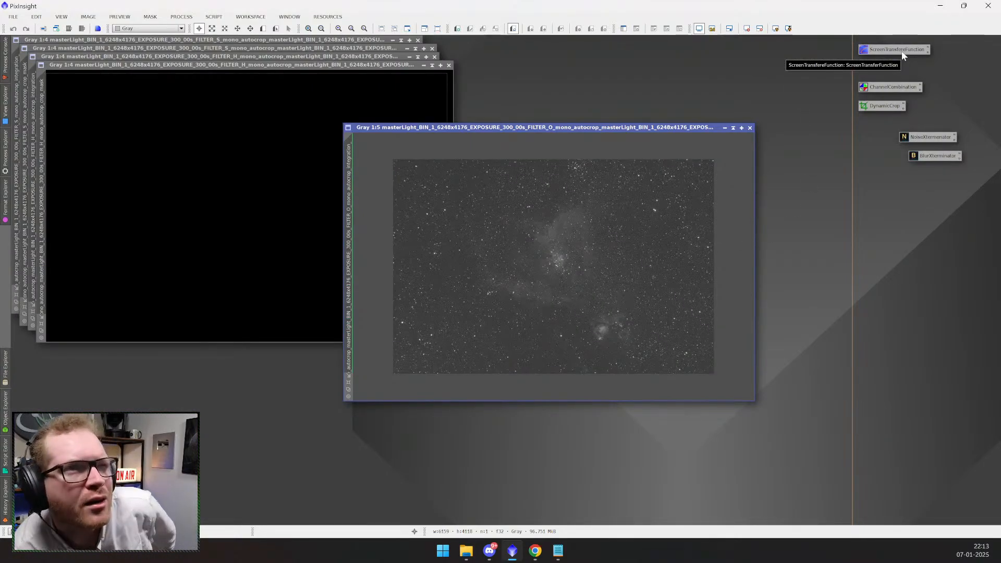
# - Demonstrate resetting and reapplying the O image's screen stretch, leave it reset to linear display, and move its window away from the stack
pyautogui.click(713, 29)
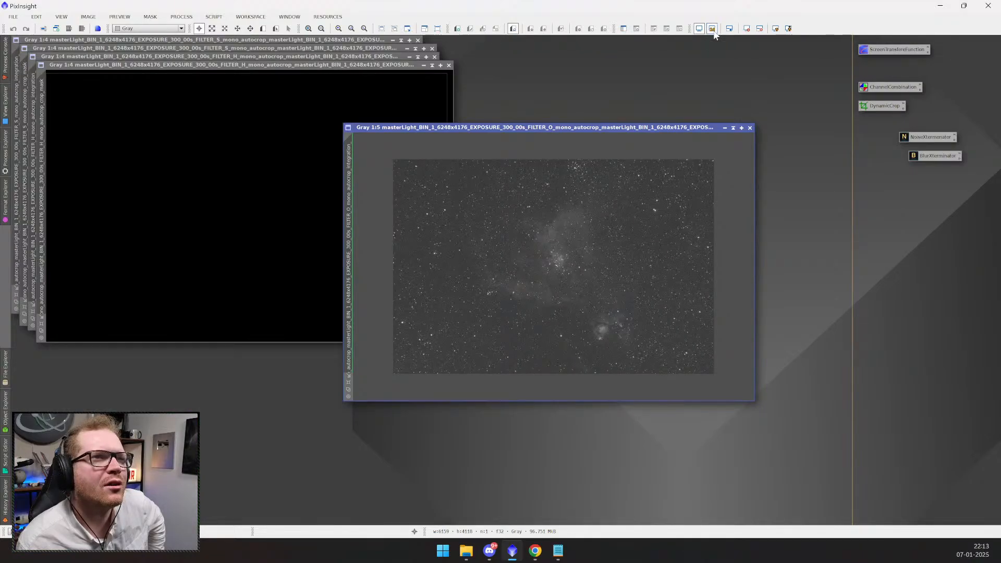
pyautogui.click(747, 30)
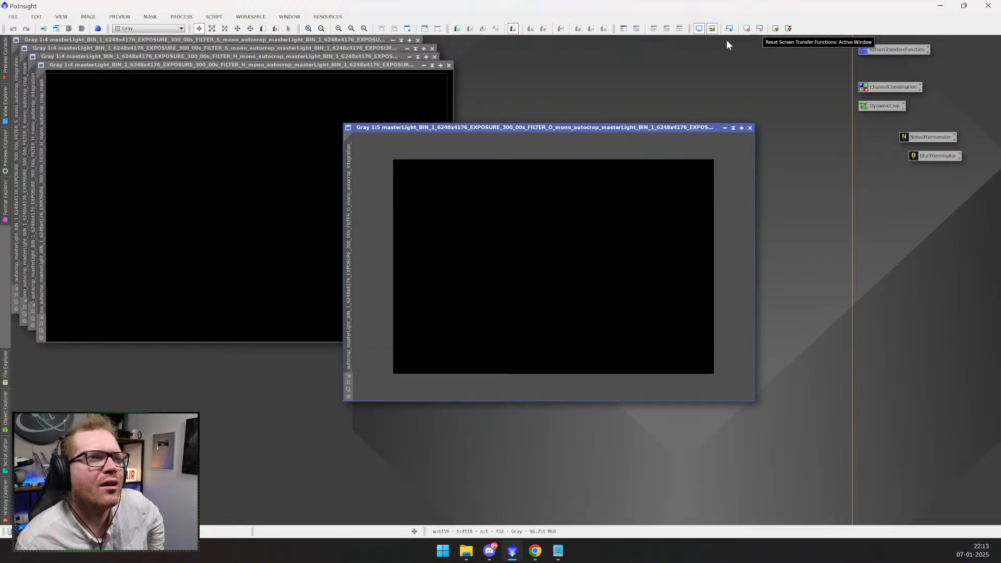
pyautogui.click(775, 29)
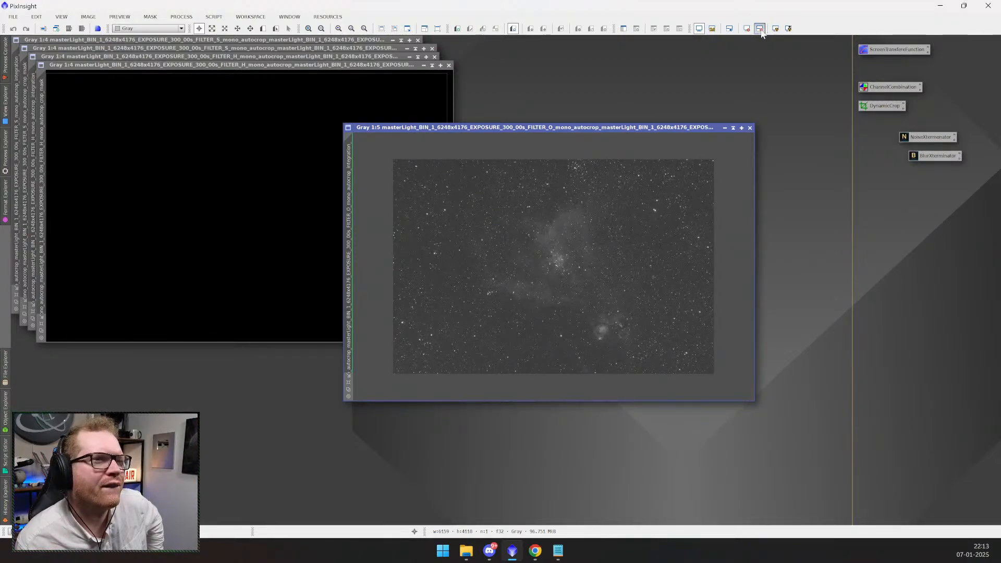
pyautogui.click(760, 29)
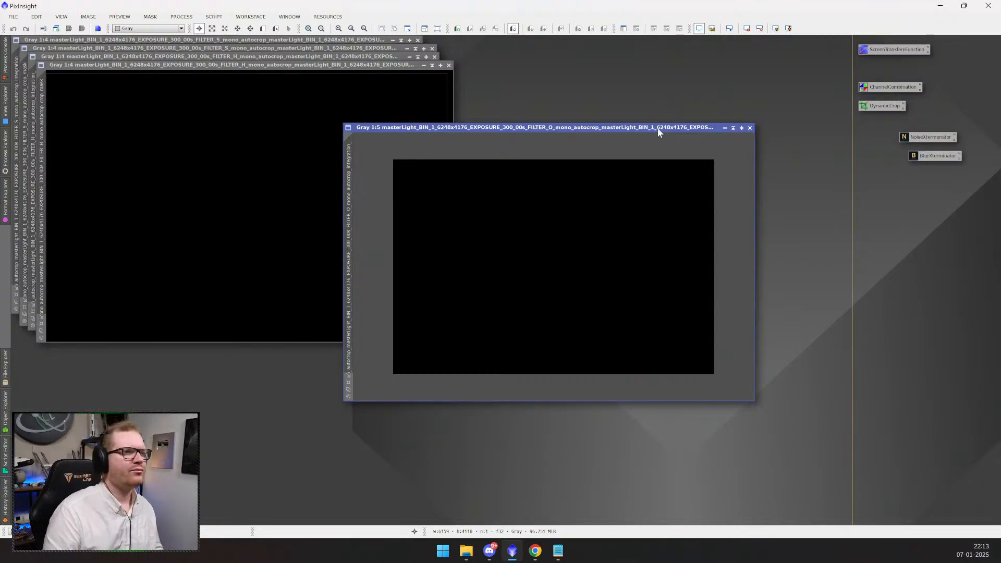
pyautogui.moveTo(610, 128); pyautogui.dragTo(656, 149)
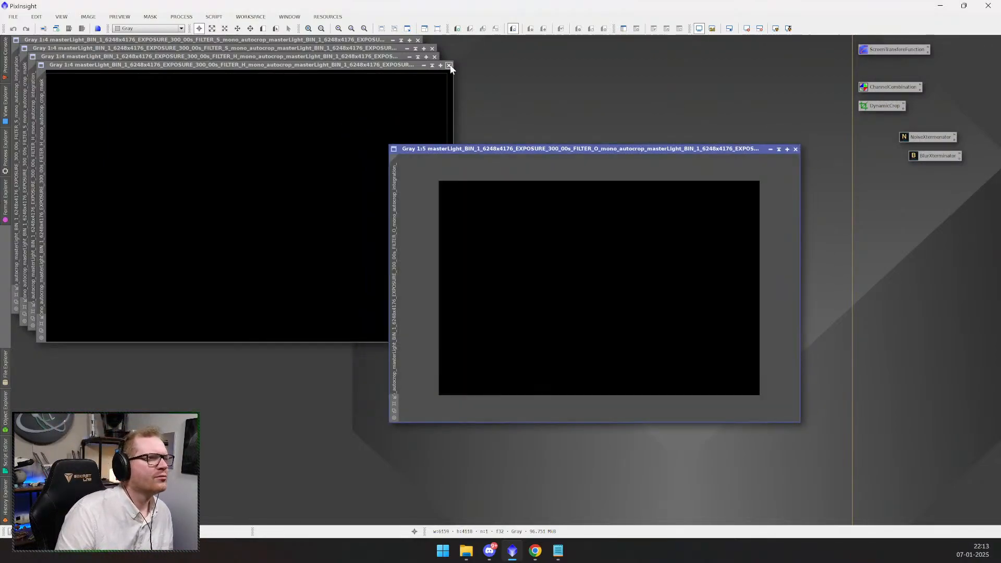
# - Close the H filter crop mask, autostretch the H integration image, and move it over the O image
pyautogui.click(407, 71)
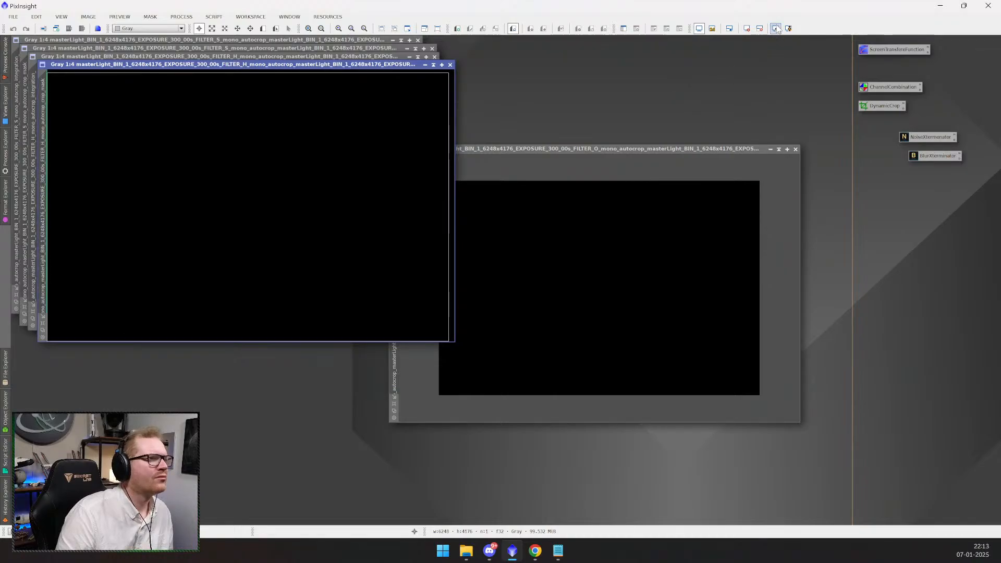
pyautogui.click(449, 65)
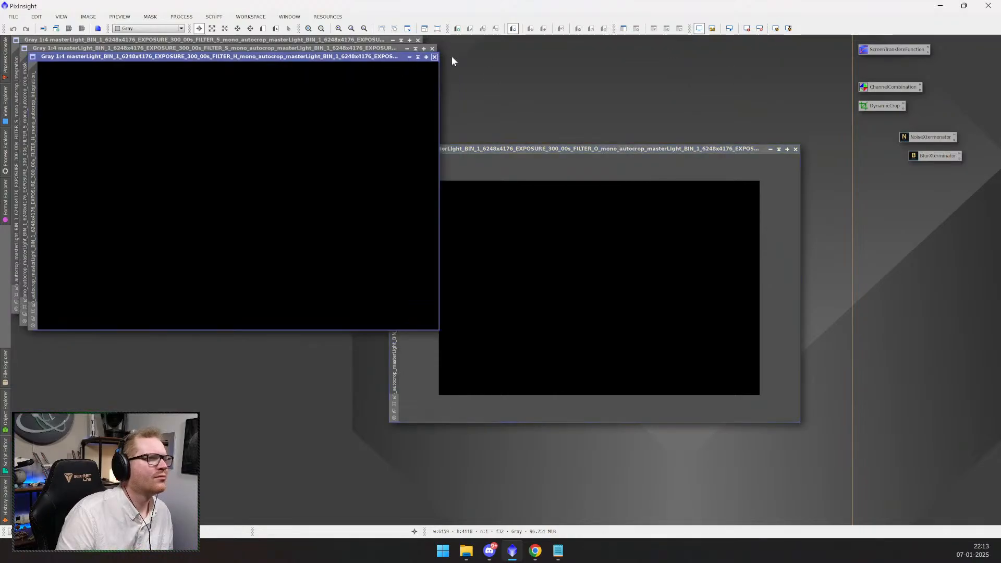
pyautogui.click(776, 28)
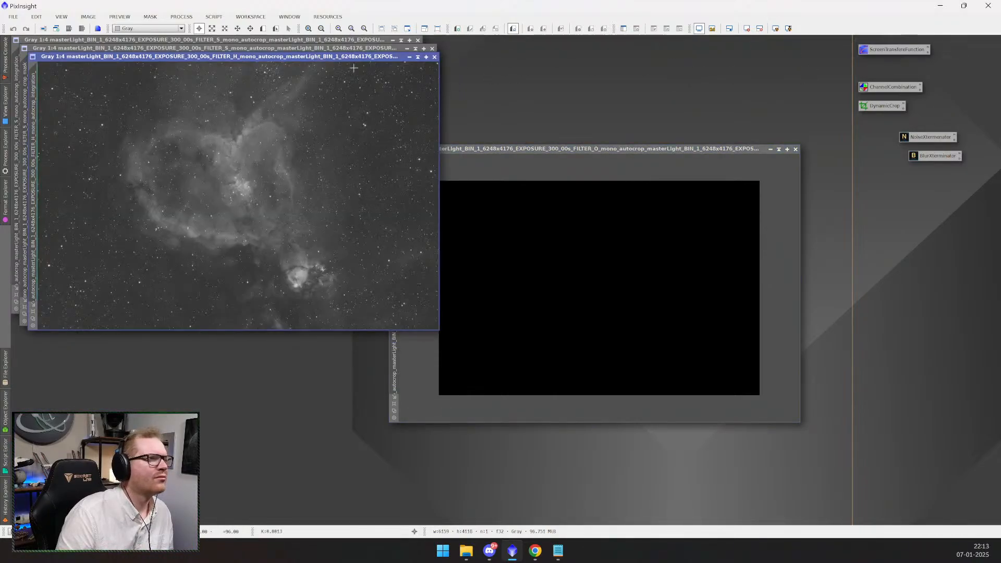
pyautogui.moveTo(359, 58); pyautogui.dragTo(698, 201)
# - Close the S filter crop mask, pull the S integration image out, and apply STF AutoStretch to it
pyautogui.click(374, 48)
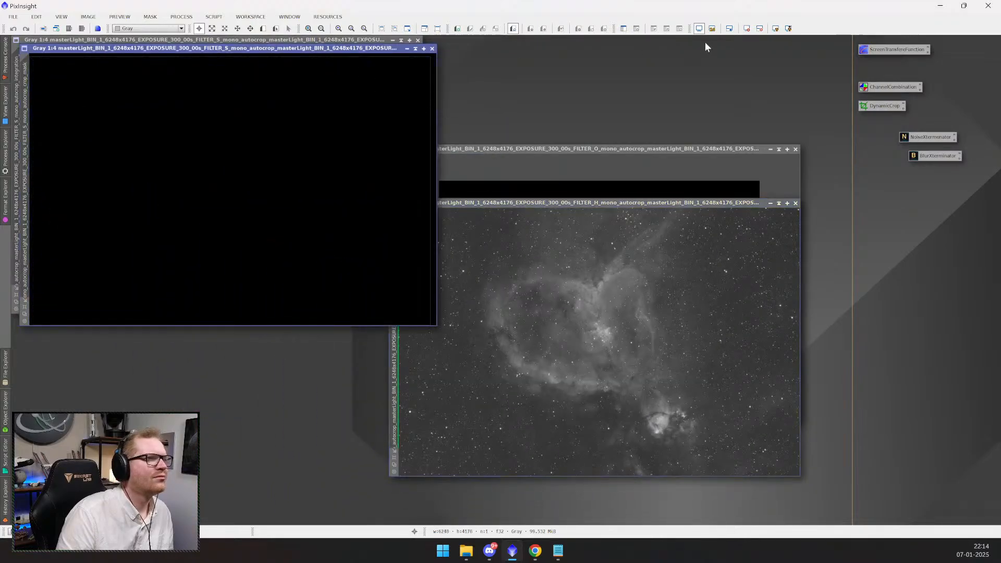
pyautogui.click(432, 49)
pyautogui.moveTo(364, 41); pyautogui.dragTo(389, 70)
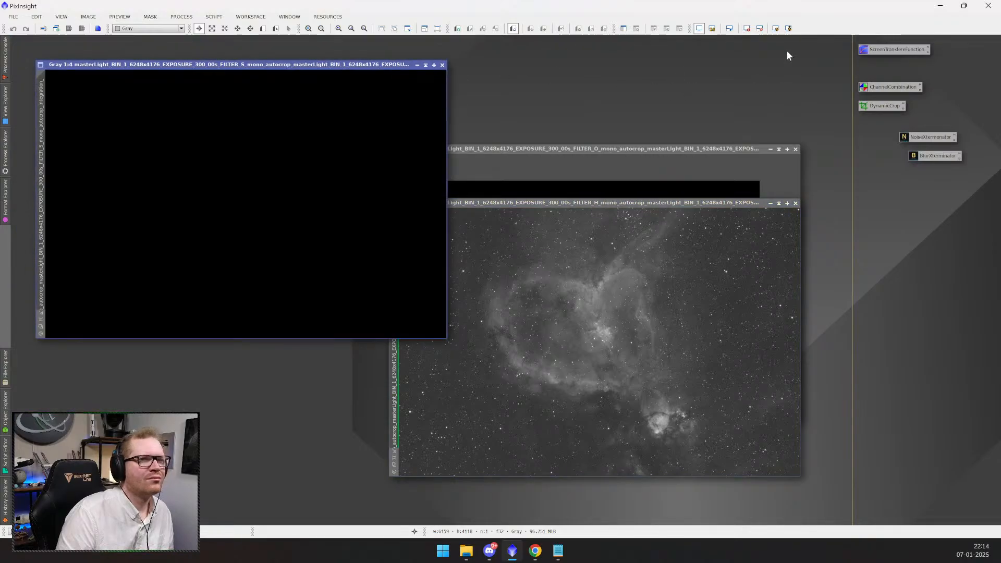
pyautogui.click(776, 28)
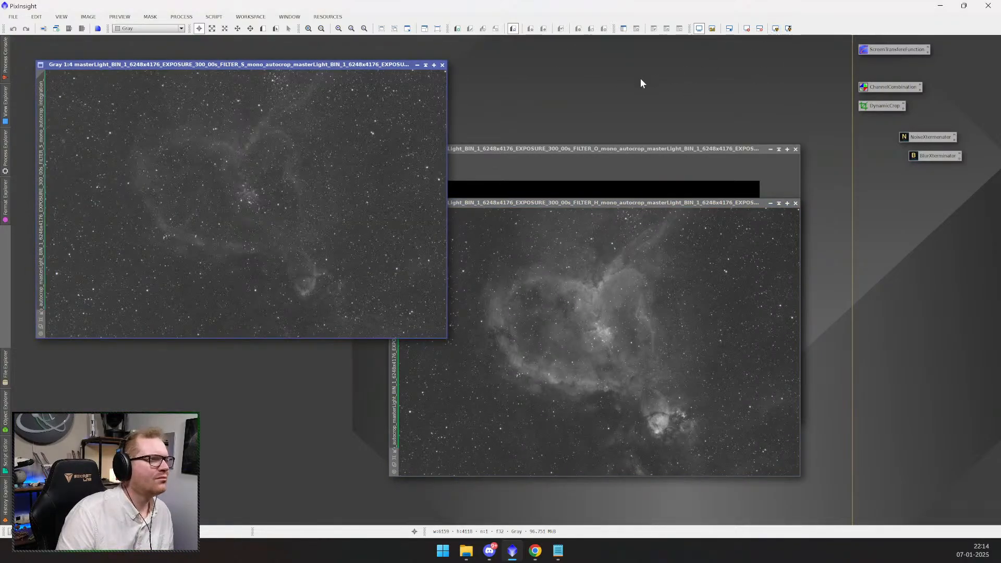
# - Change the H filter integration image's identifier to H
pyautogui.click(620, 204)
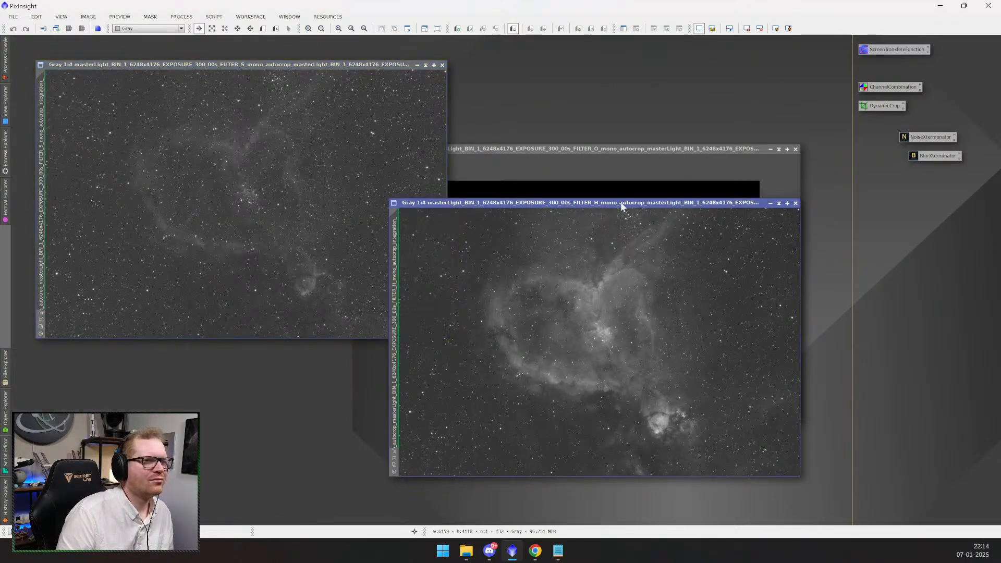
pyautogui.rightClick(393, 231)
pyautogui.click(441, 265)
pyautogui.write('H')
pyautogui.press('Return')
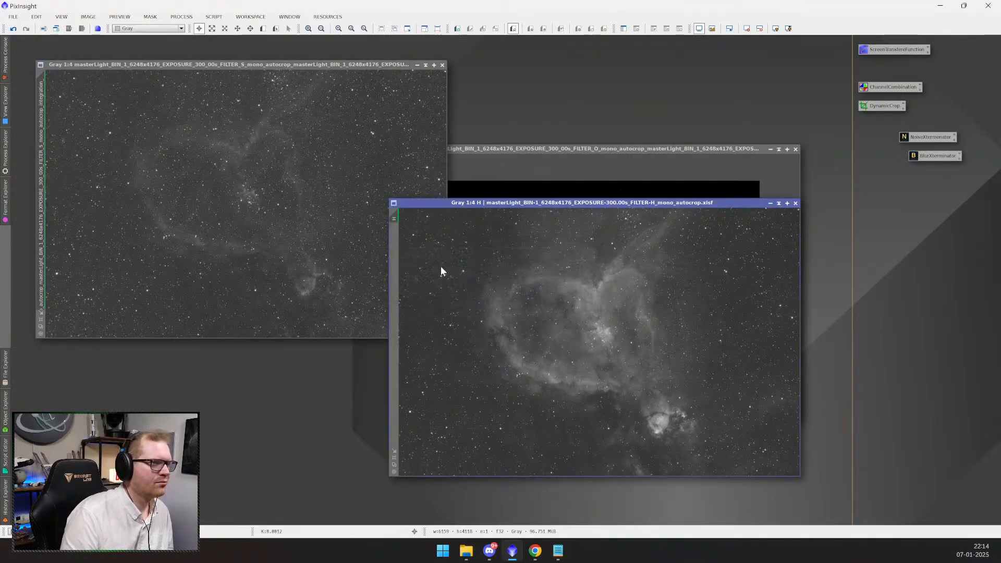
# - Change the O filter integration image's identifier to O
pyautogui.click(514, 155)
pyautogui.rightClick(395, 184)
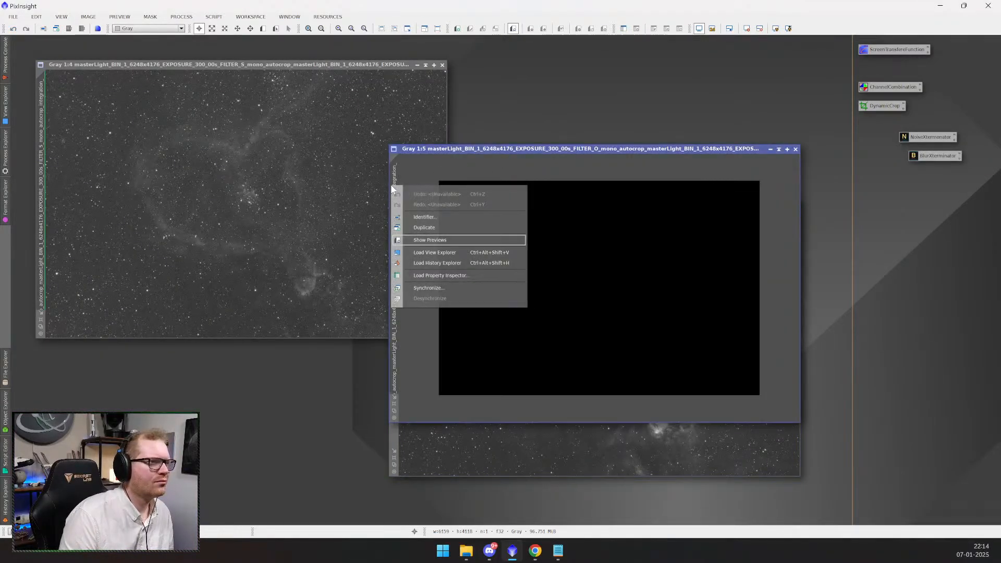
pyautogui.write('O')
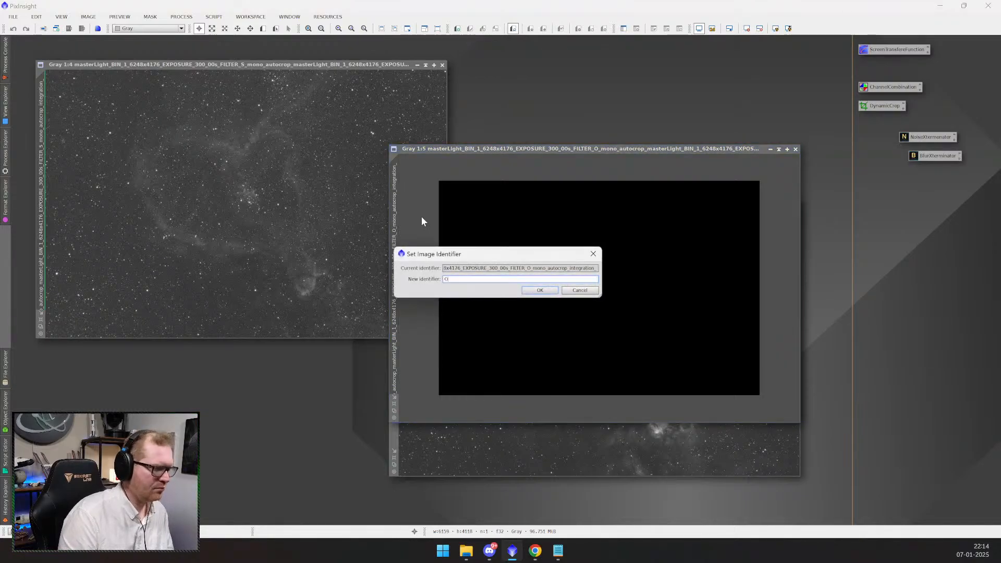
pyautogui.press('Return')
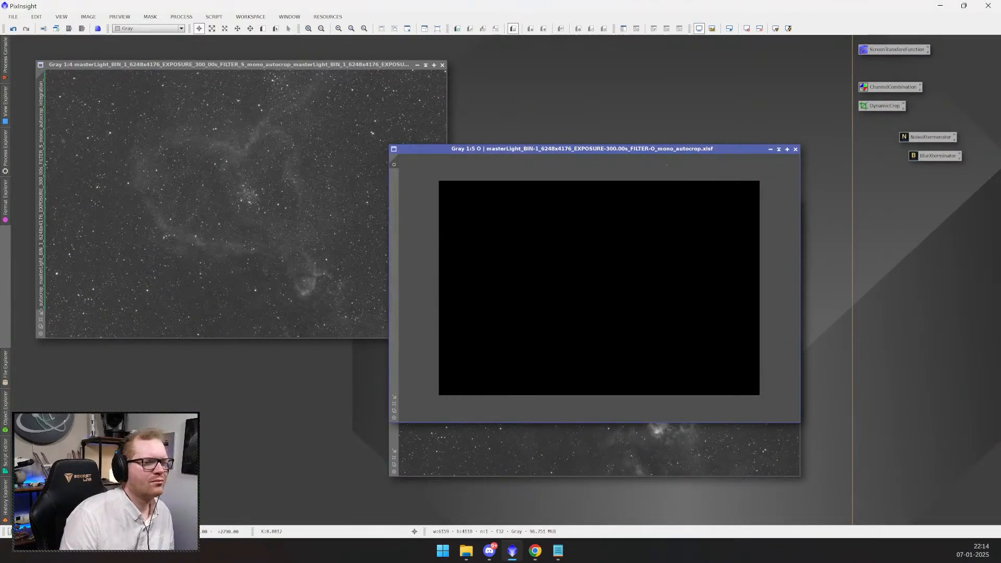
# - Change the S filter integration image's identifier to S
pyautogui.rightClick(48, 112)
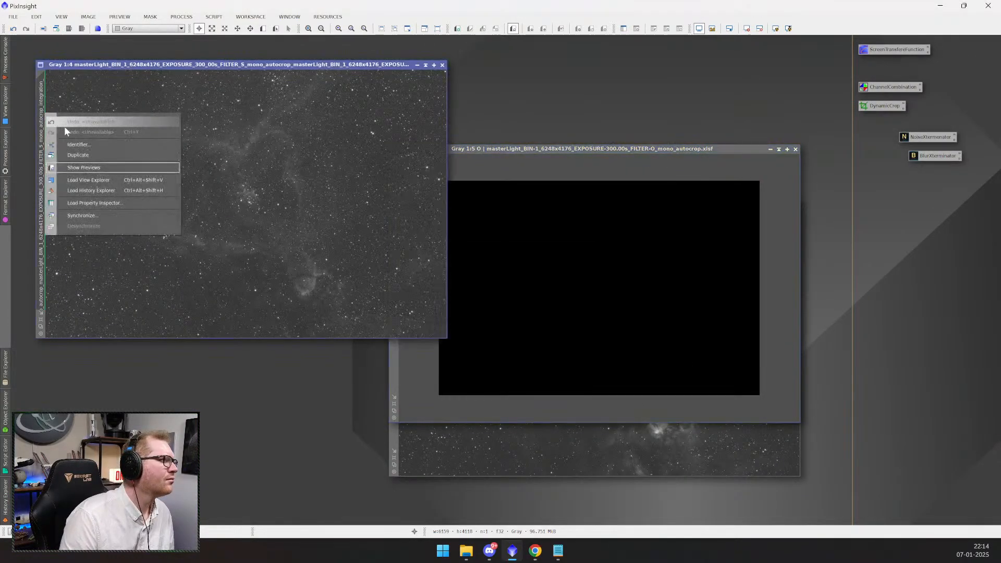
pyautogui.click(74, 139)
pyautogui.write('S')
pyautogui.press('Return')
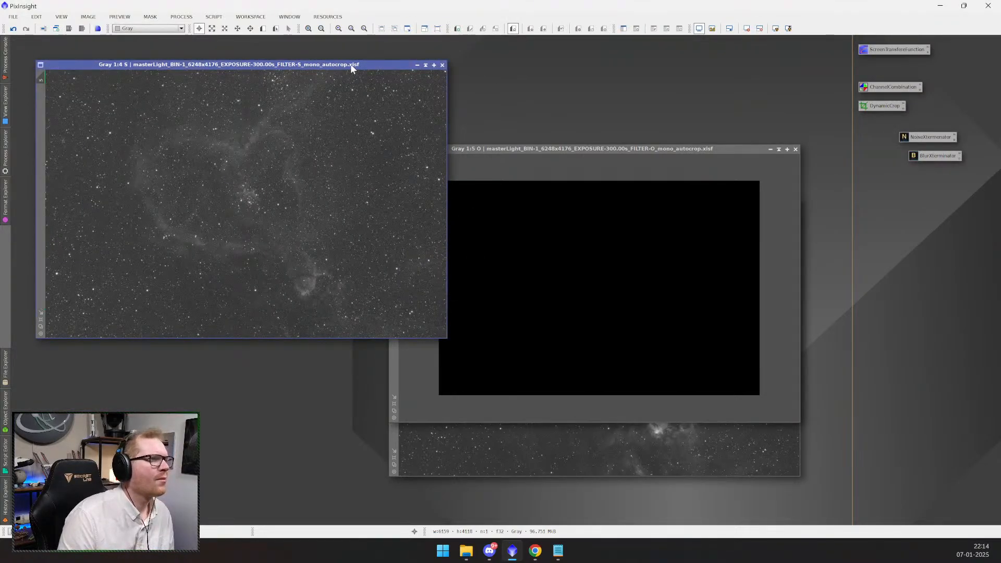
# - Reset the screen stretch on the S and H images and move their windows apart
pyautogui.moveTo(350, 64); pyautogui.dragTo(417, 226)
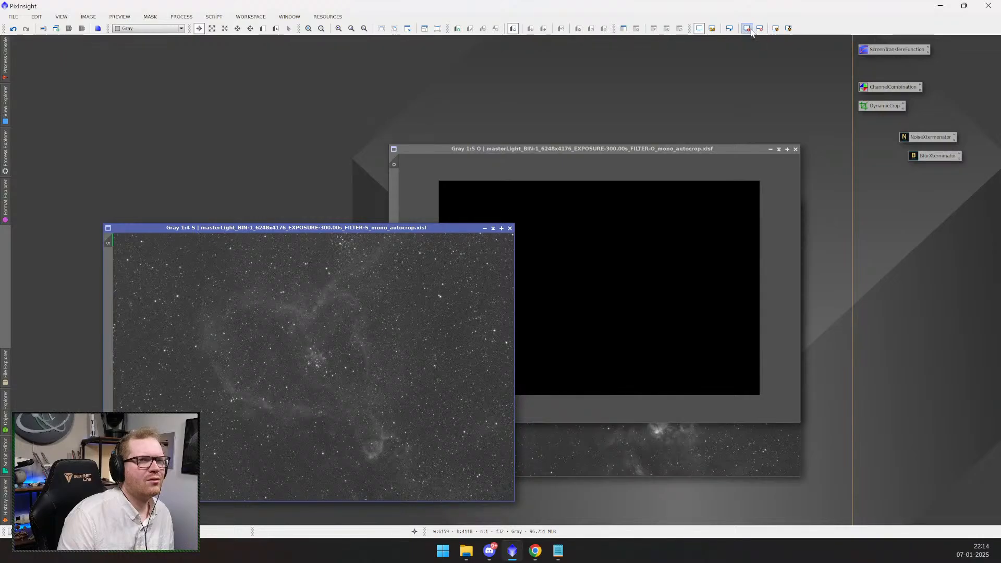
pyautogui.click(760, 29)
pyautogui.click(728, 459)
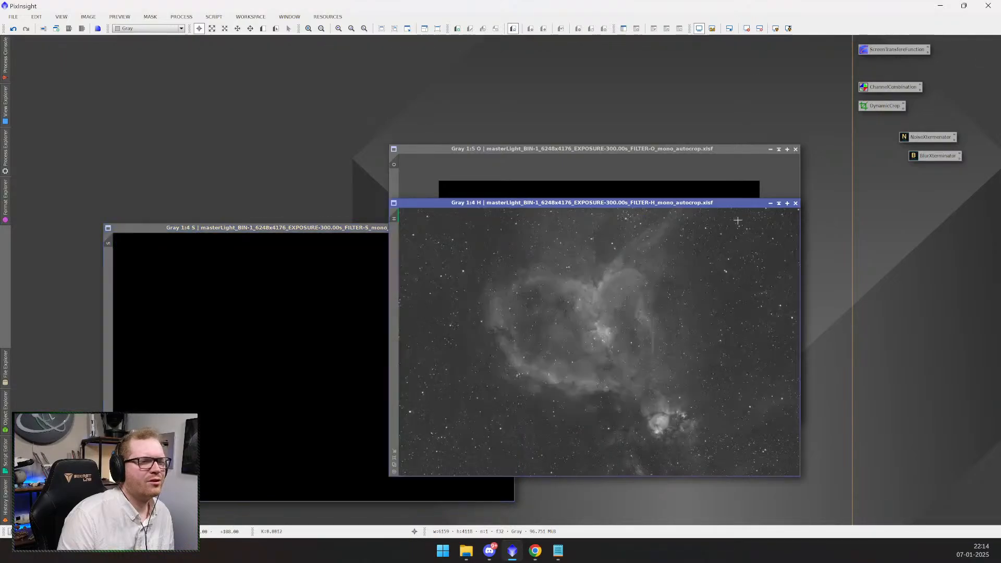
pyautogui.click(747, 28)
pyautogui.moveTo(599, 207); pyautogui.dragTo(741, 233)
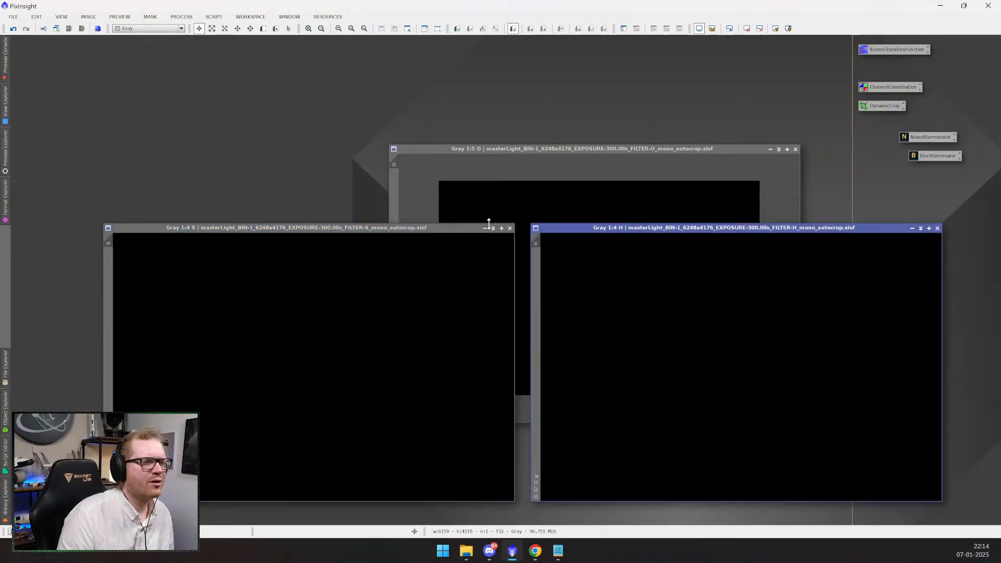
# - Collapse the S and O image windows, stack them together out of the way, and center the H image in the workspace
pyautogui.moveTo(466, 231); pyautogui.dragTo(410, 141)
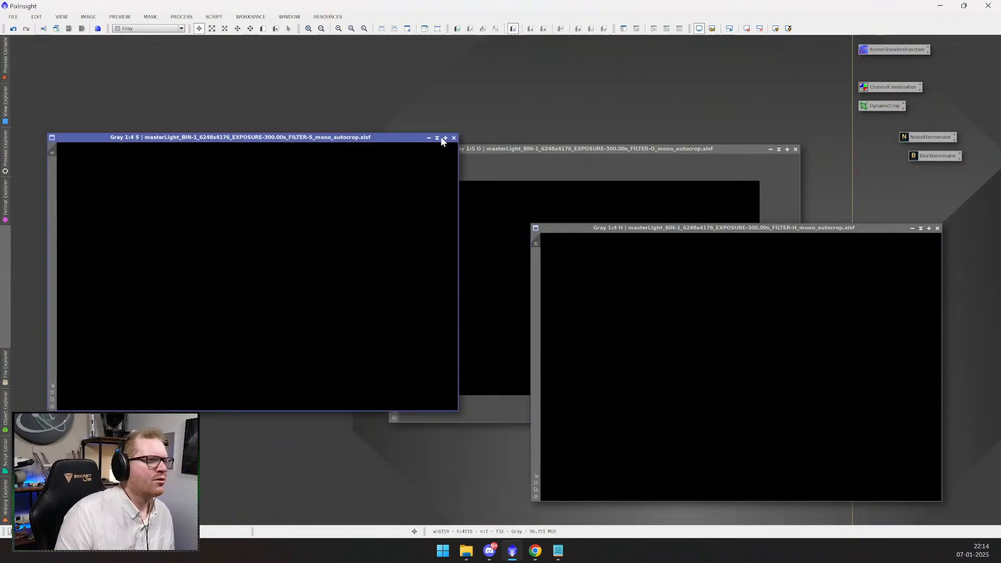
pyautogui.click(437, 138)
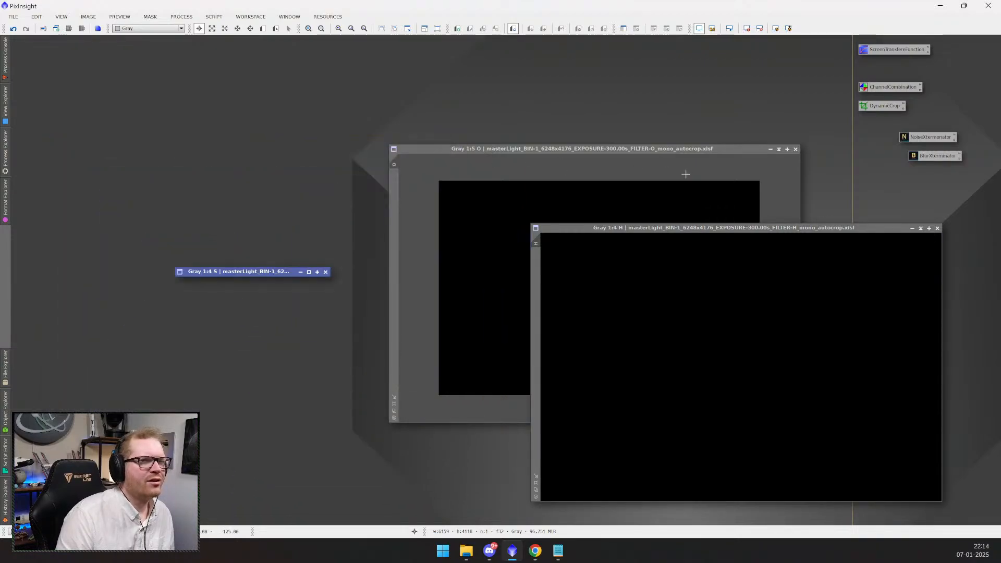
pyautogui.click(772, 149)
pyautogui.moveTo(280, 276); pyautogui.dragTo(134, 103)
pyautogui.moveTo(612, 225); pyautogui.dragTo(658, 236)
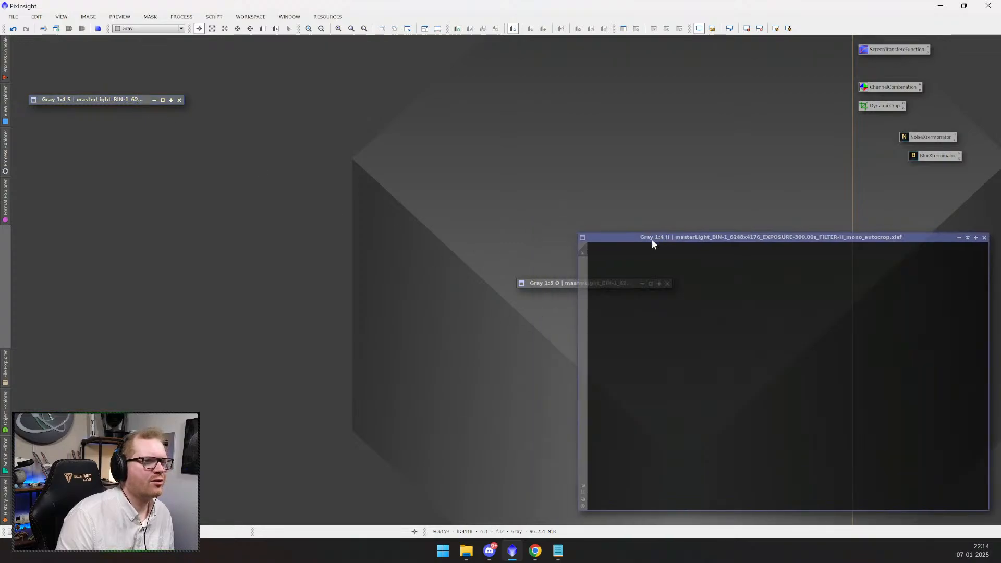
pyautogui.moveTo(552, 282); pyautogui.dragTo(66, 112)
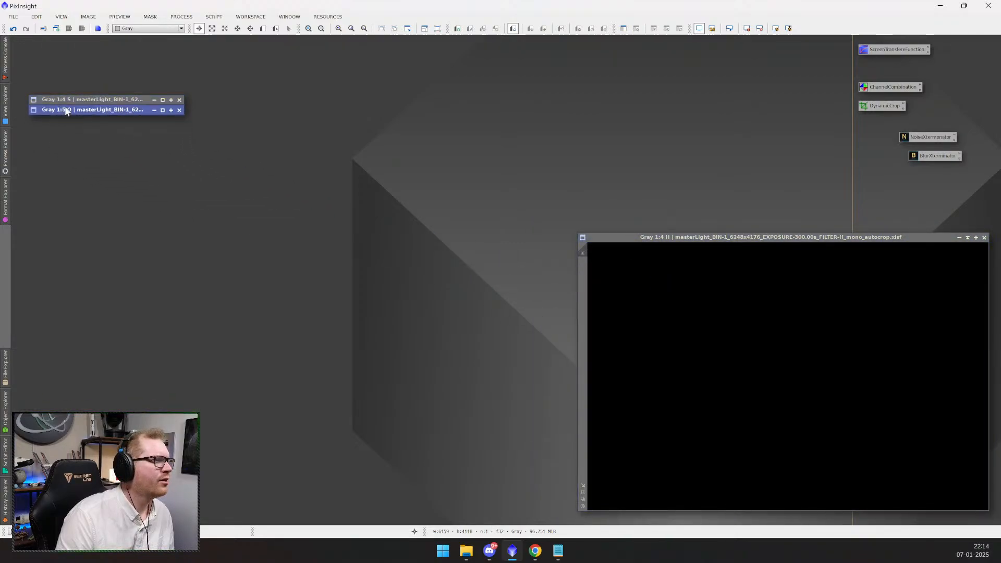
pyautogui.moveTo(710, 238); pyautogui.dragTo(381, 116)
# - Check the planned processing topics in the Manual Streach note in Notepad, and return to PixInsight
pyautogui.click(558, 551)
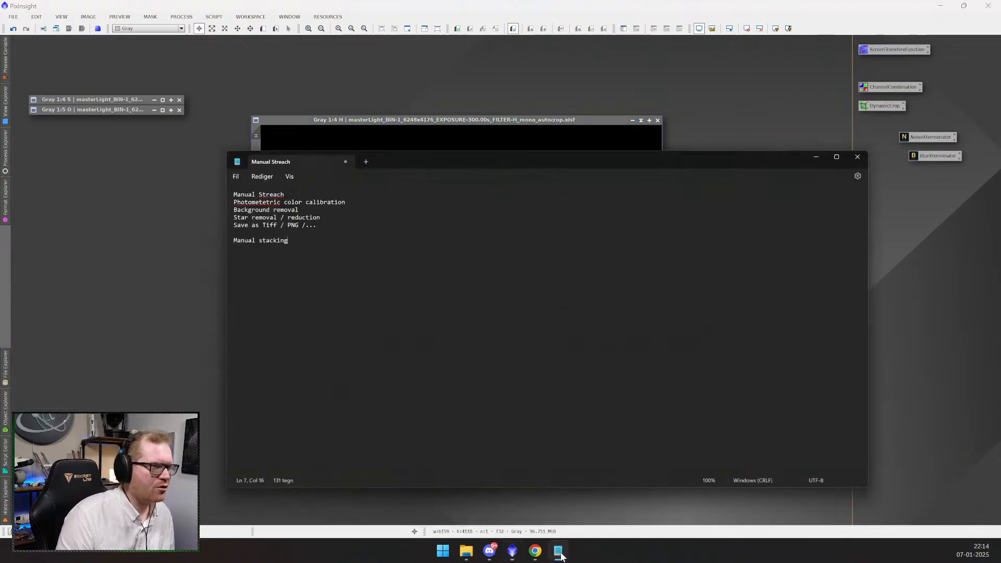
pyautogui.click(159, 165)
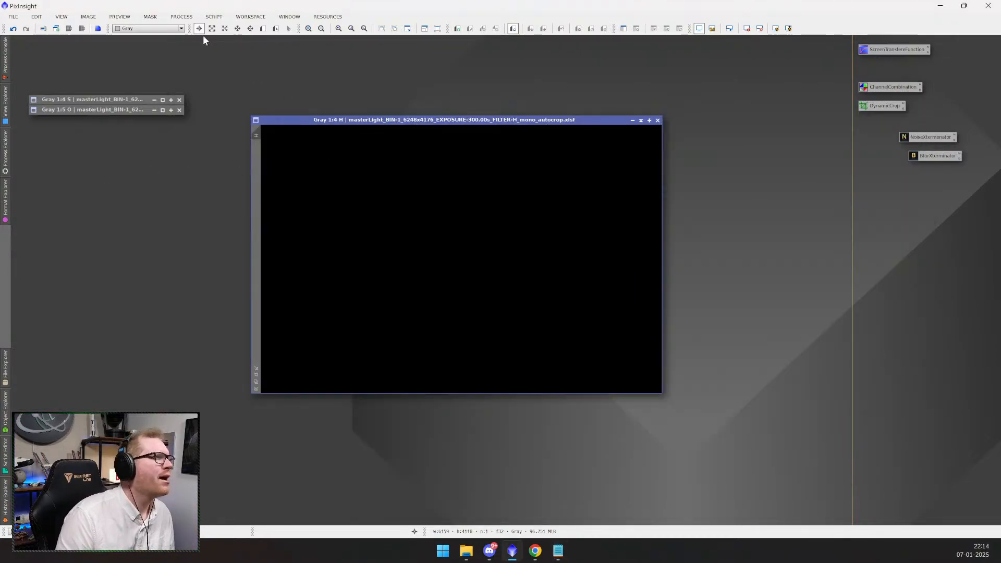
pyautogui.click(222, 17)
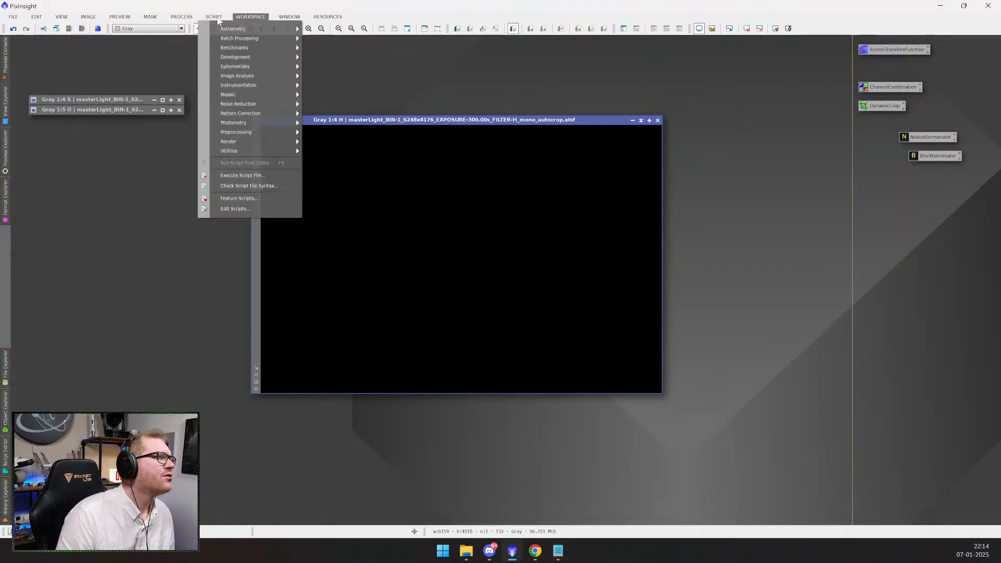
pyautogui.moveTo(186, 17)
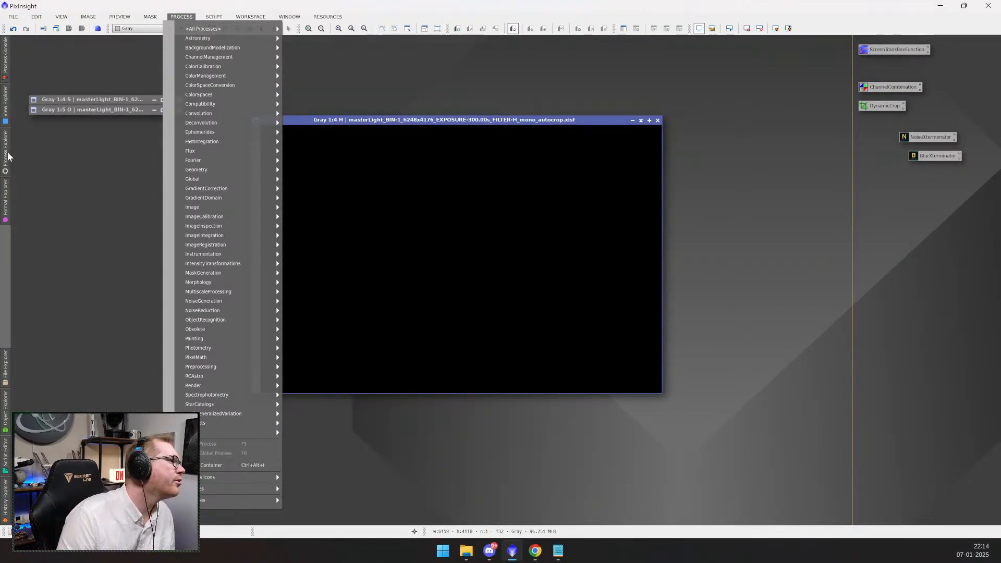
# - Find the CurvesTransformation process, place an instance of it on the workspace, and open it
pyautogui.click(6, 152)
pyautogui.write('curve')
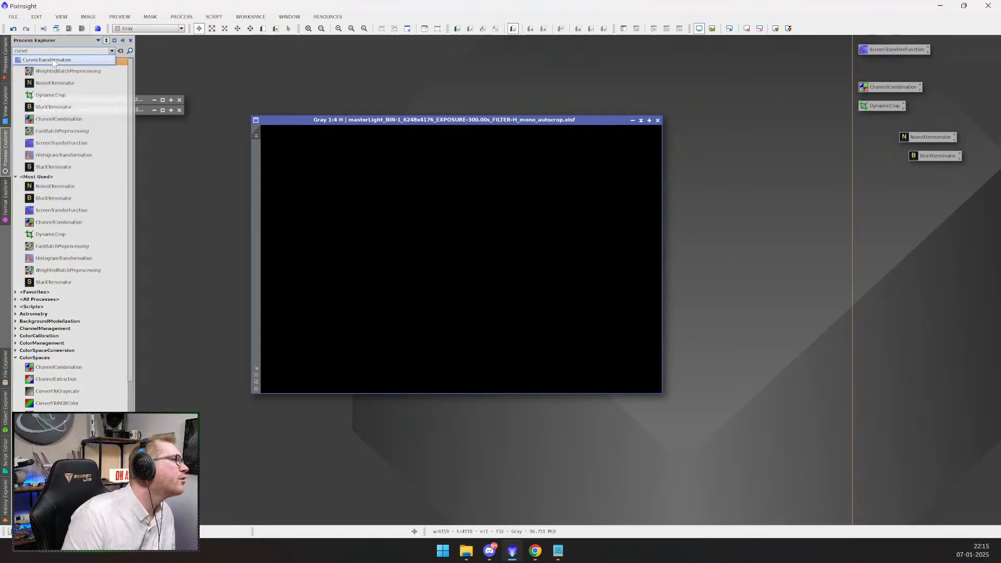
pyautogui.click(50, 60)
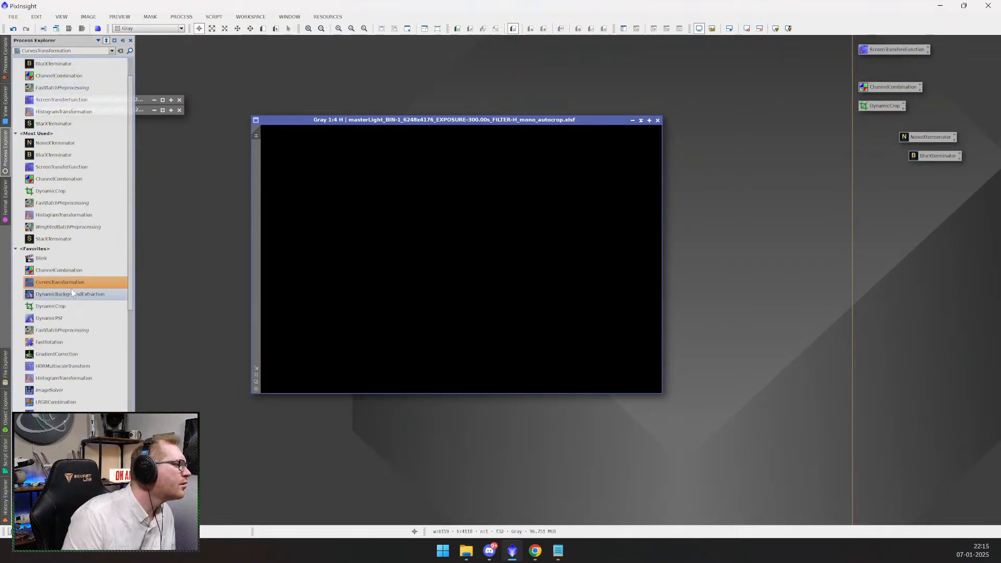
pyautogui.moveTo(56, 284); pyautogui.dragTo(717, 312)
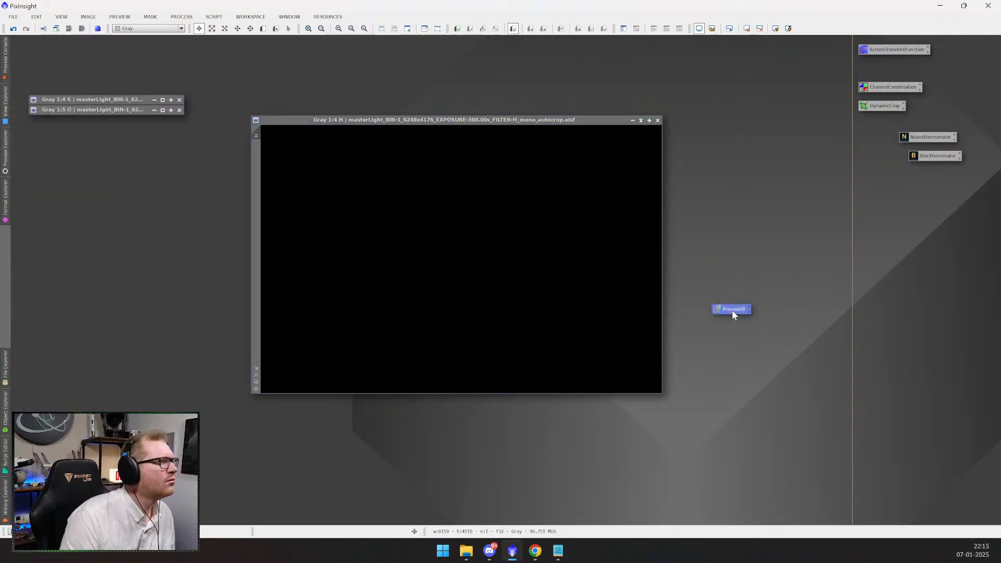
pyautogui.doubleClick(732, 309)
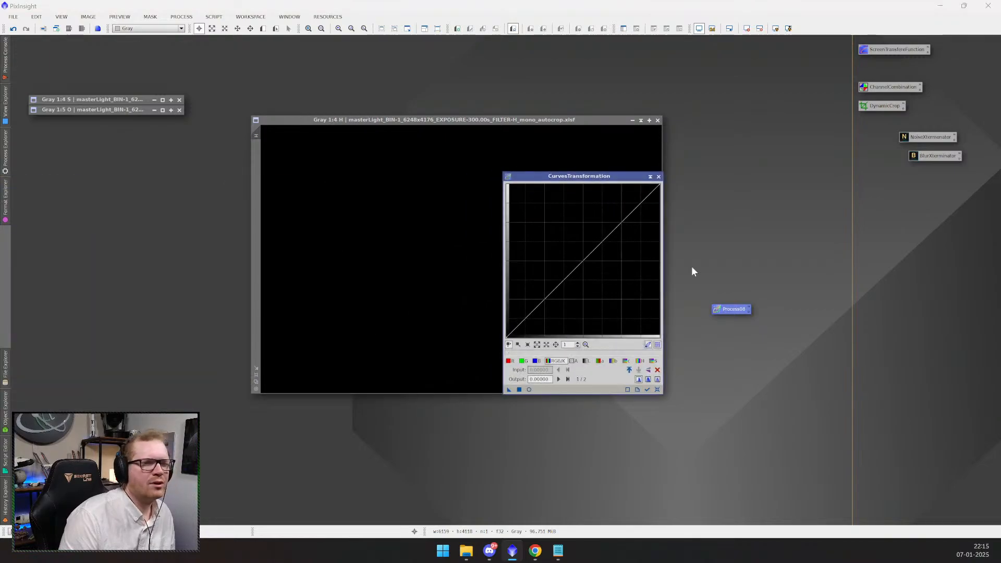
# - Delete the CurvesTransformation process icon and move the open CurvesTransformation window beside the H image
pyautogui.click(734, 327)
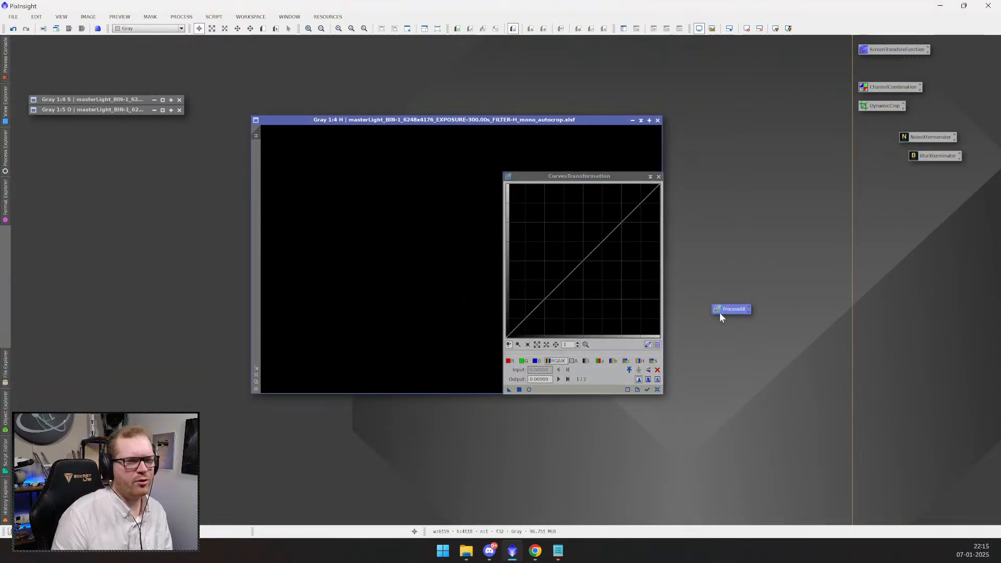
pyautogui.rightClick(728, 311)
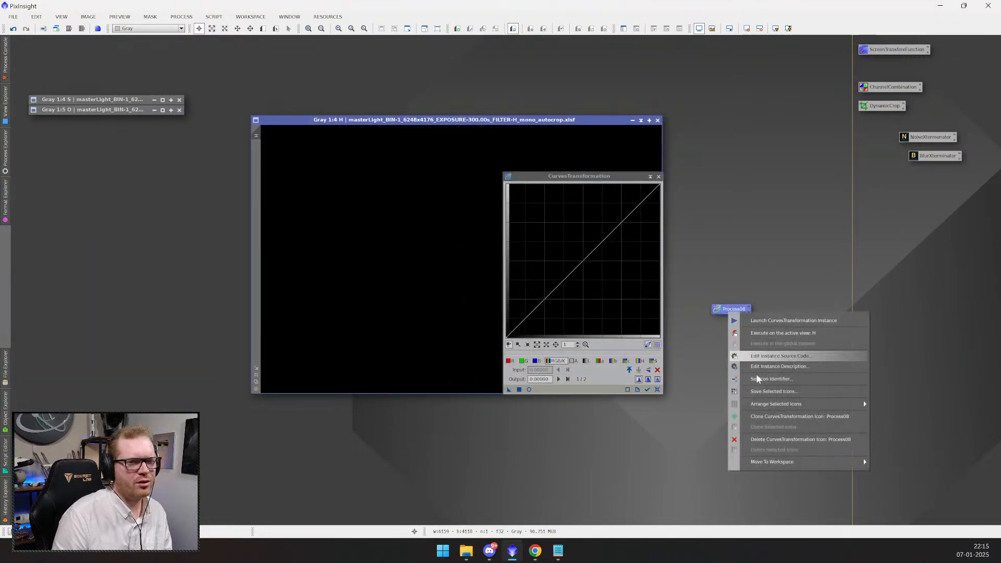
pyautogui.click(770, 442)
pyautogui.moveTo(597, 176); pyautogui.dragTo(805, 172)
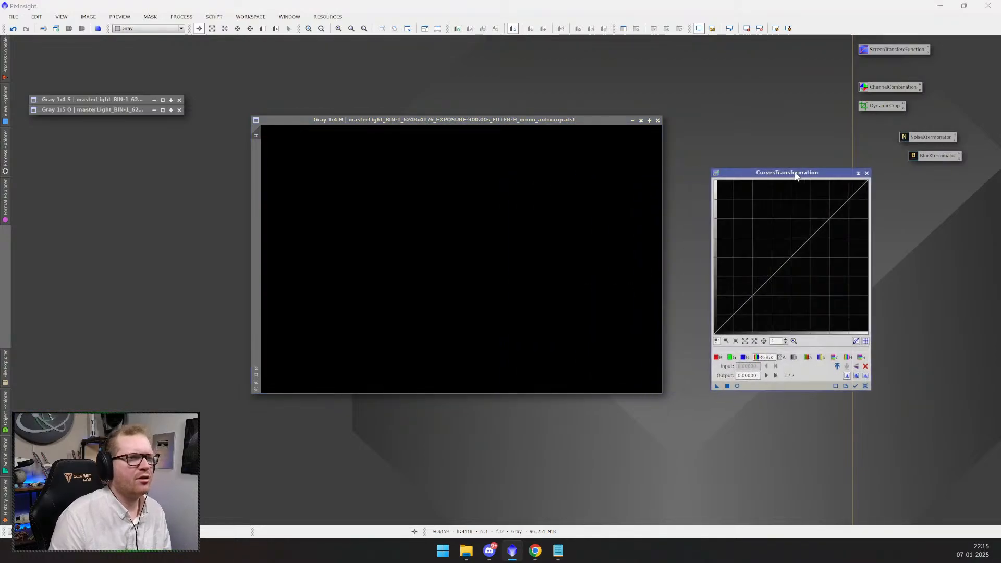
# - Open a real-time preview of the H image and try bending the RGB/K curve with several control points
pyautogui.click(547, 113)
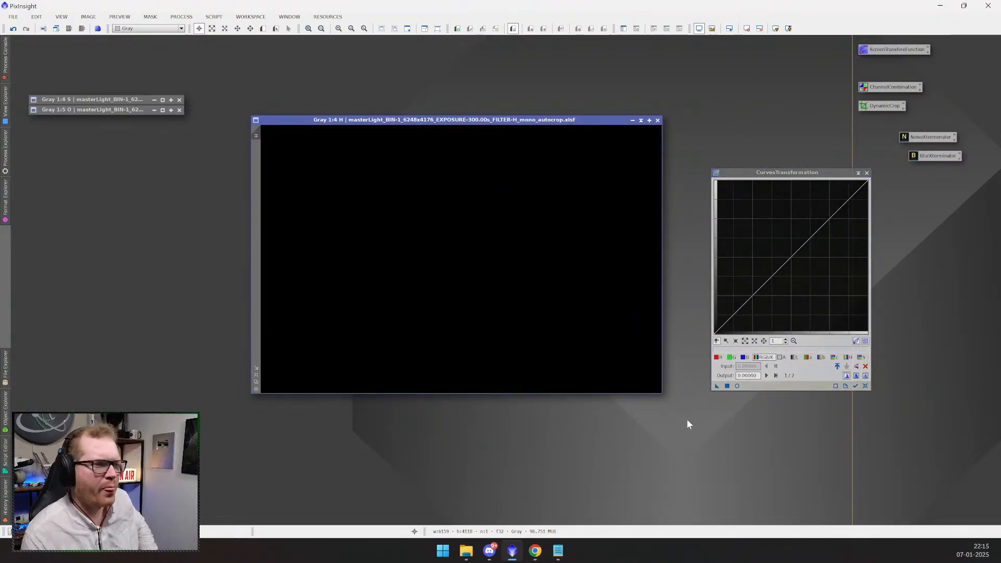
pyautogui.click(737, 386)
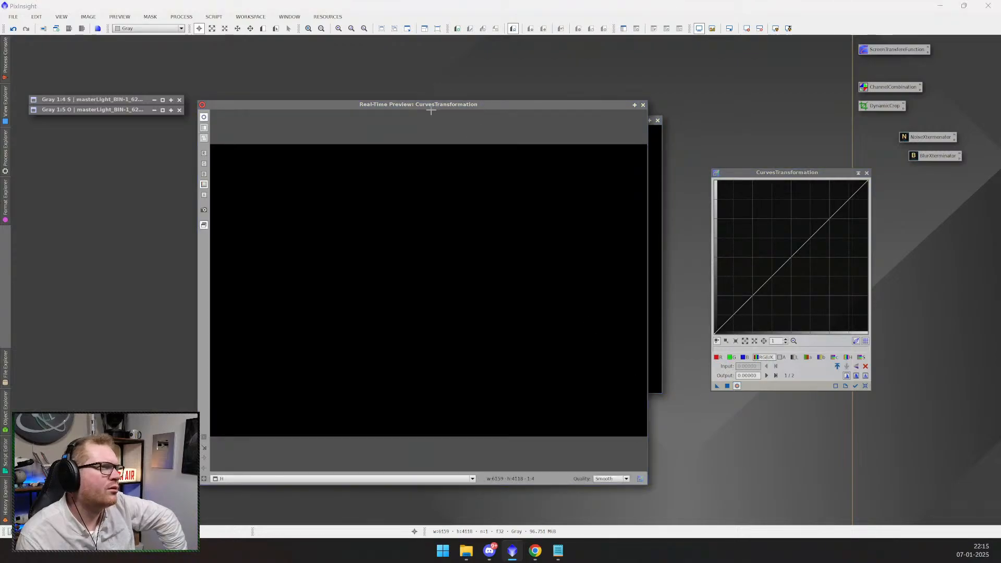
pyautogui.moveTo(436, 105); pyautogui.dragTo(467, 86)
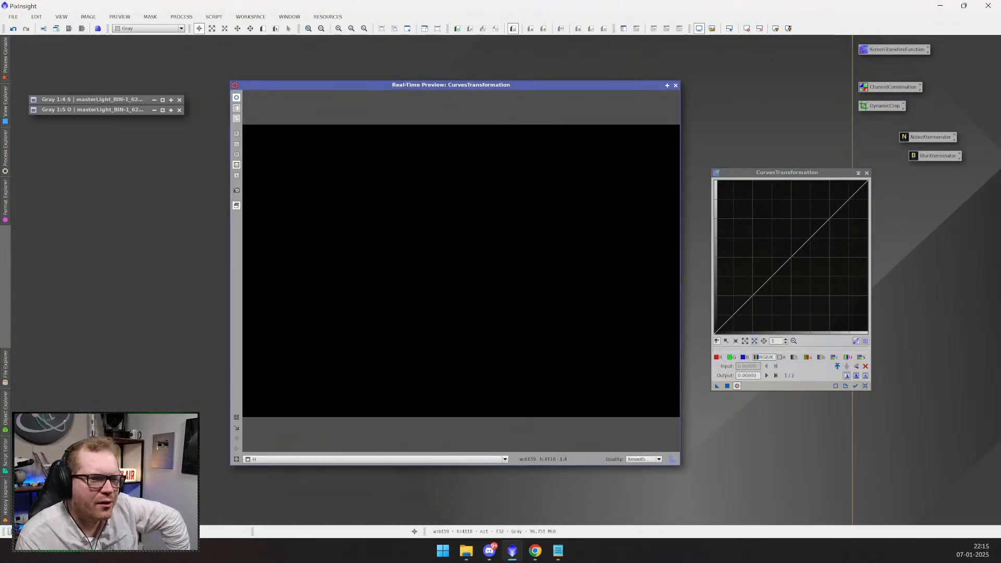
pyautogui.moveTo(744, 304); pyautogui.dragTo(803, 270)
pyautogui.click(789, 242)
pyautogui.moveTo(840, 237)
pyautogui.mouseDown()
pyautogui.moveTo(830, 224)
pyautogui.moveTo(770, 226)
pyautogui.moveTo(829, 244)
pyautogui.mouseUp()
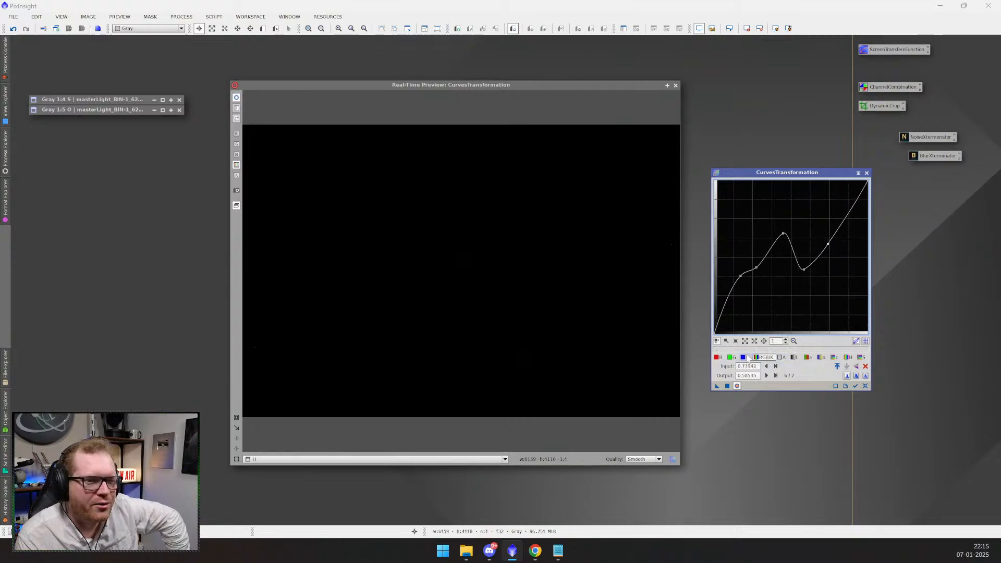
# - Close CurvesTransformation and its real-time preview without applying the curve, and move the H image under the collapsed windows
pyautogui.click(867, 173)
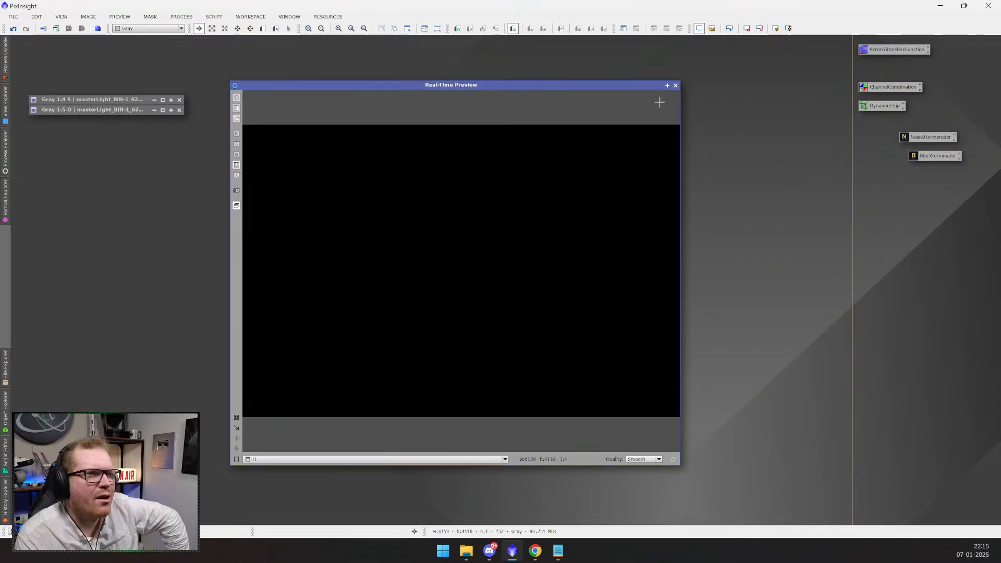
pyautogui.moveTo(635, 86); pyautogui.dragTo(498, 117)
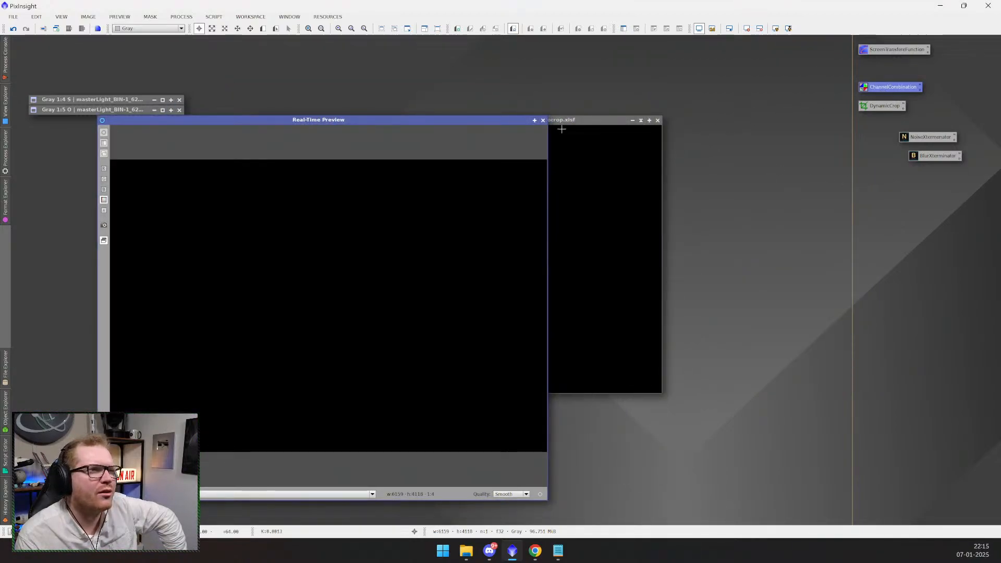
pyautogui.click(542, 120)
pyautogui.moveTo(532, 124); pyautogui.dragTo(319, 122)
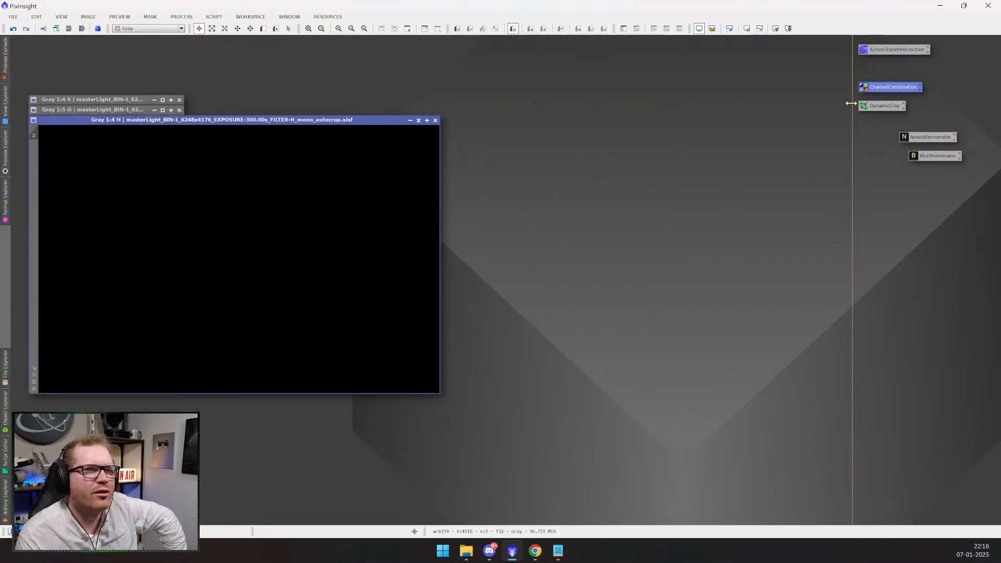
# - Combine the S, H and O images as the red, green and blue channels of a new RGB image with ChannelCombination
pyautogui.doubleClick(882, 87)
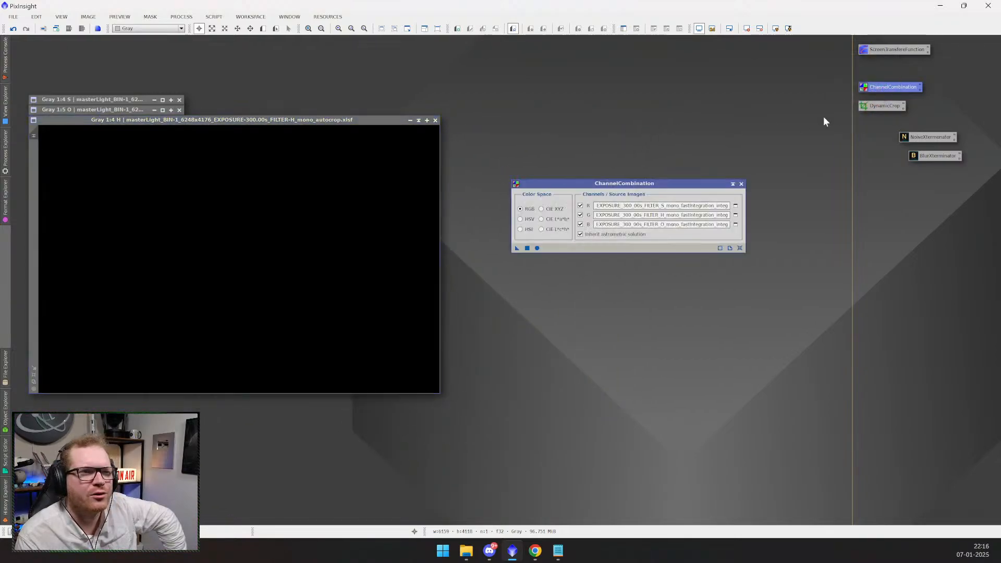
pyautogui.click(736, 206)
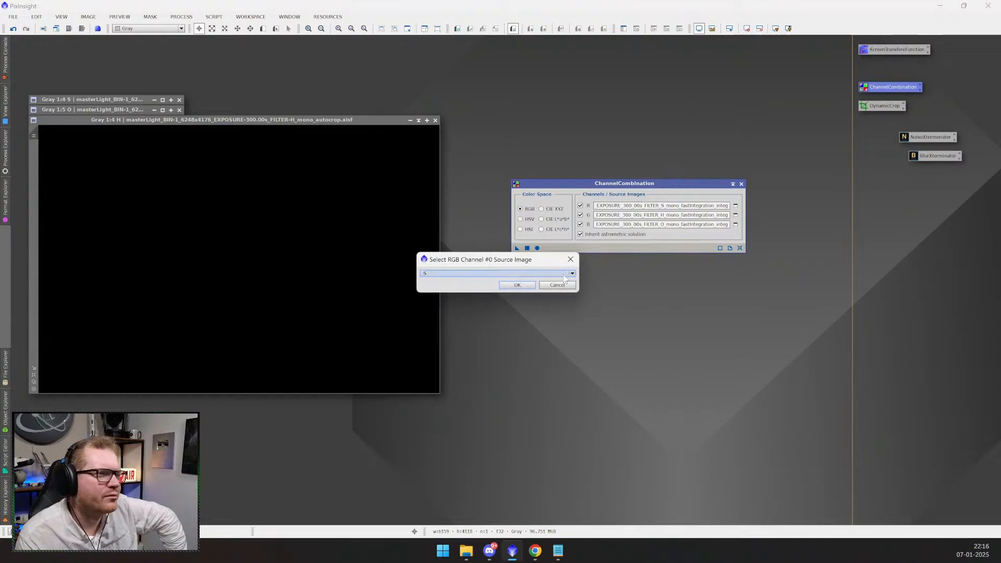
pyautogui.click(515, 282)
pyautogui.click(736, 215)
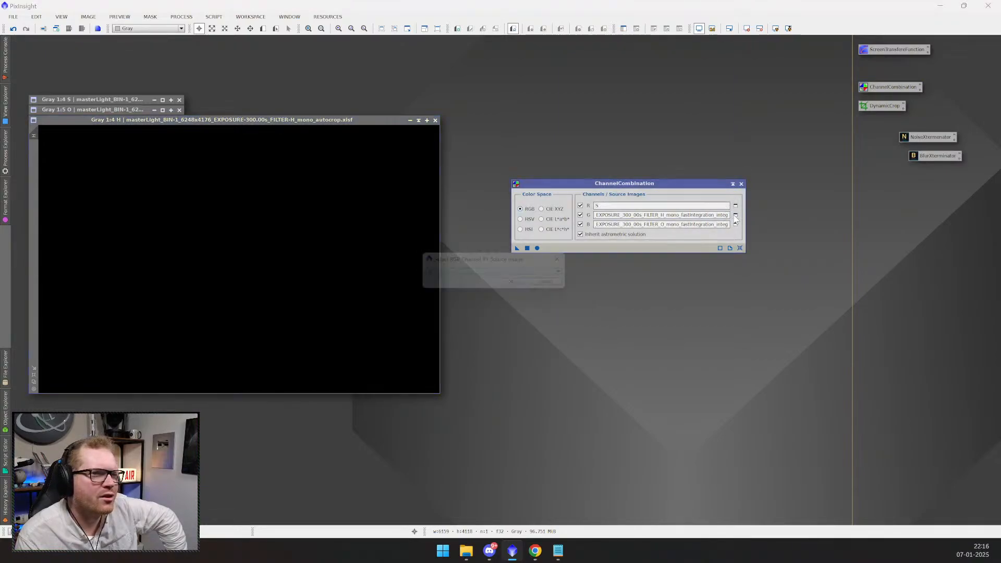
pyautogui.click(500, 273)
pyautogui.click(502, 287)
pyautogui.click(509, 288)
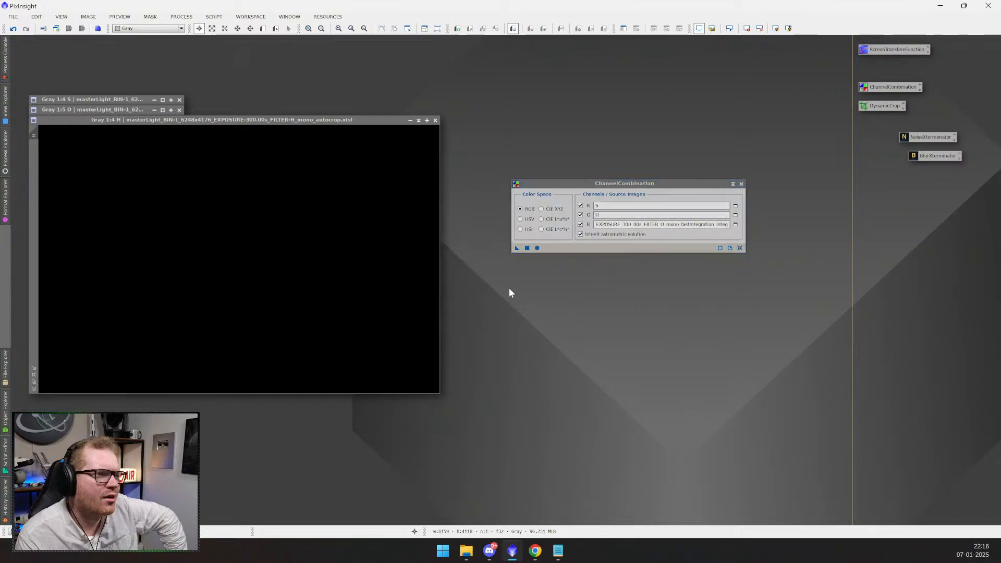
pyautogui.click(736, 224)
pyautogui.click(486, 275)
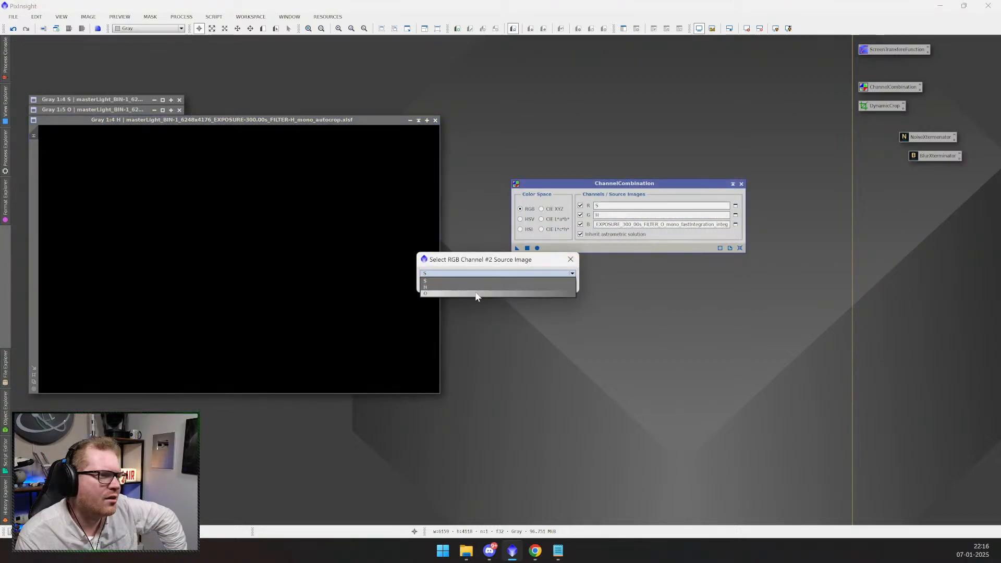
pyautogui.click(479, 292)
pyautogui.click(516, 286)
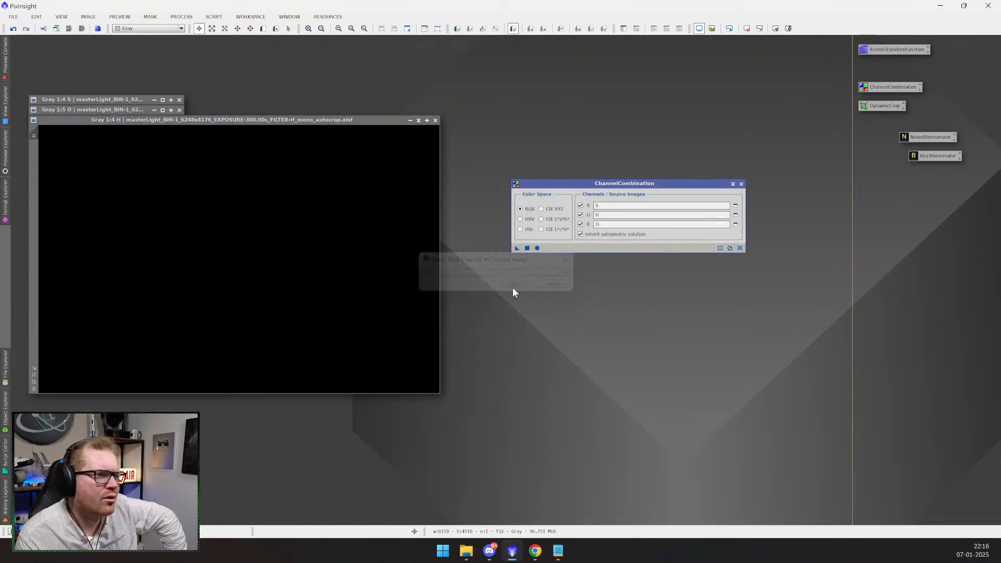
pyautogui.click(537, 249)
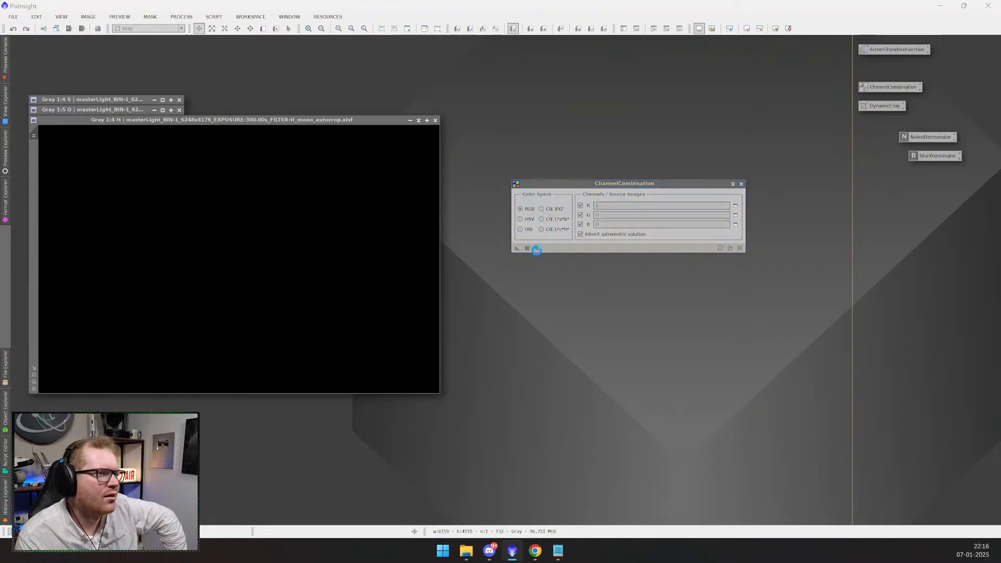
# - Collapse the H image under the other collapsed windows and place the new RGB image in the open workspace beside them
pyautogui.moveTo(347, 93); pyautogui.dragTo(650, 160)
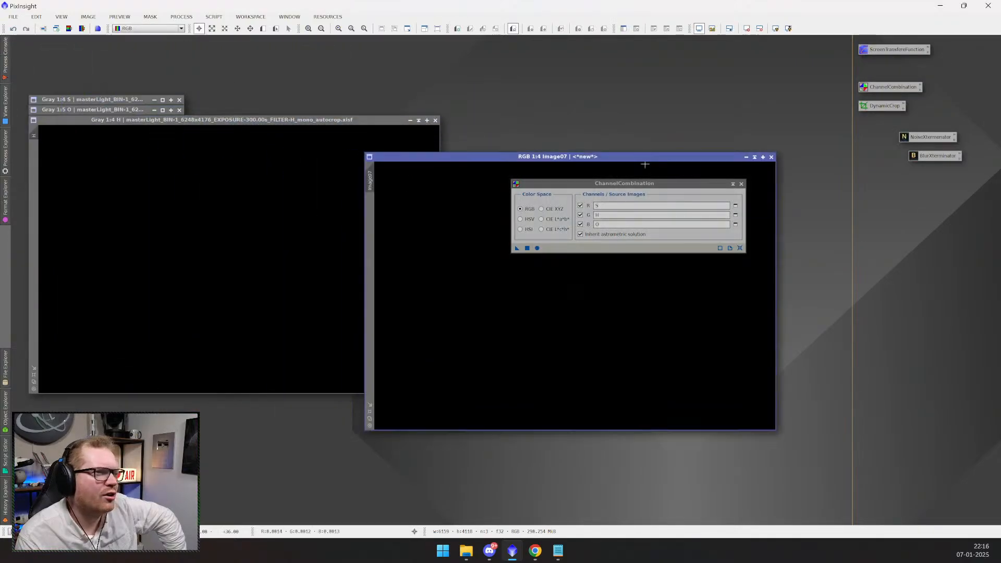
pyautogui.click(419, 121)
pyautogui.moveTo(237, 255)
pyautogui.mouseDown()
pyautogui.moveTo(95, 140)
pyautogui.moveTo(111, 120)
pyautogui.mouseUp()
pyautogui.moveTo(426, 158); pyautogui.dragTo(359, 101)
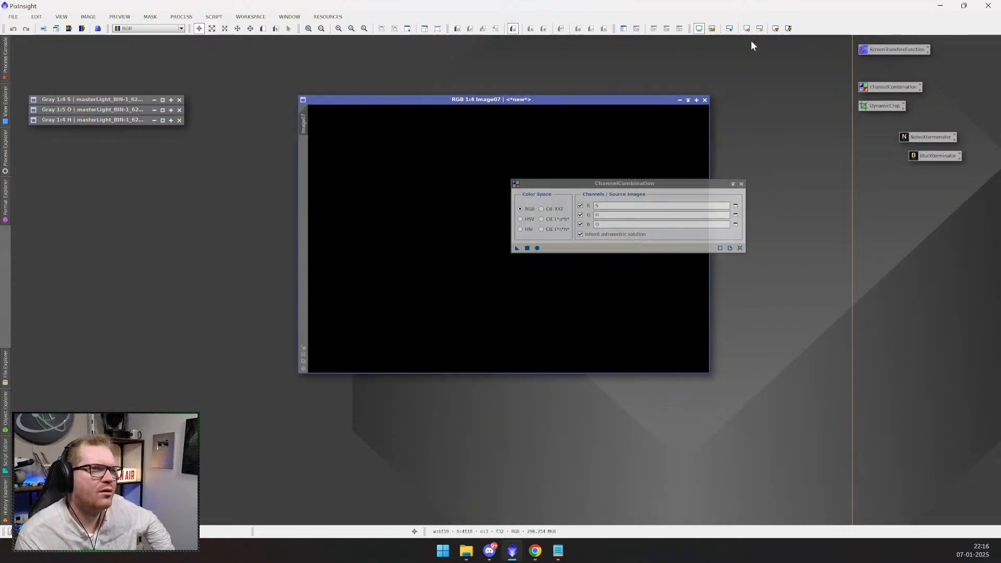
# - Preview the RGB image with an automatic screen stretch, reset it, close ChannelCombination, and shift the image slightly down
pyautogui.click(775, 30)
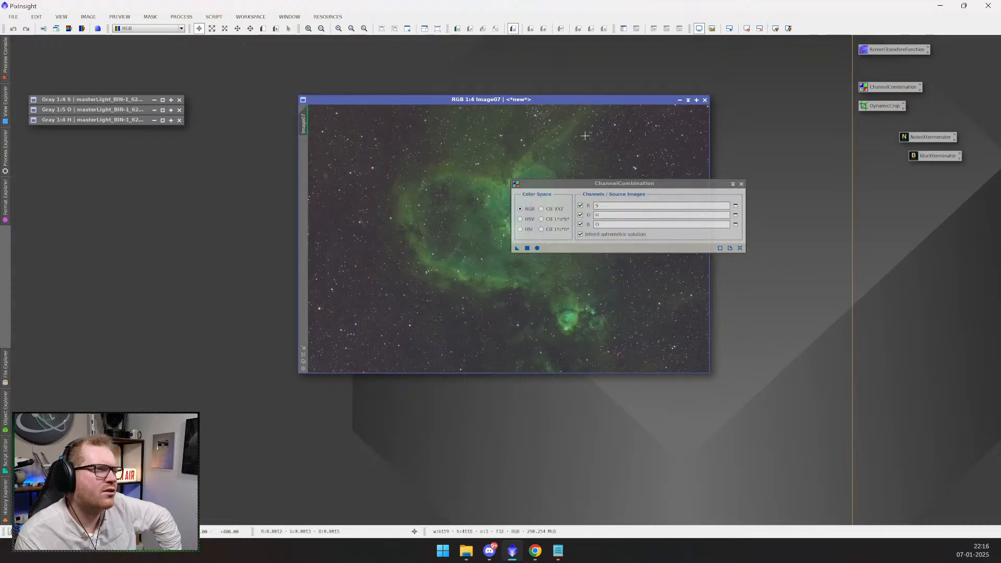
pyautogui.click(747, 29)
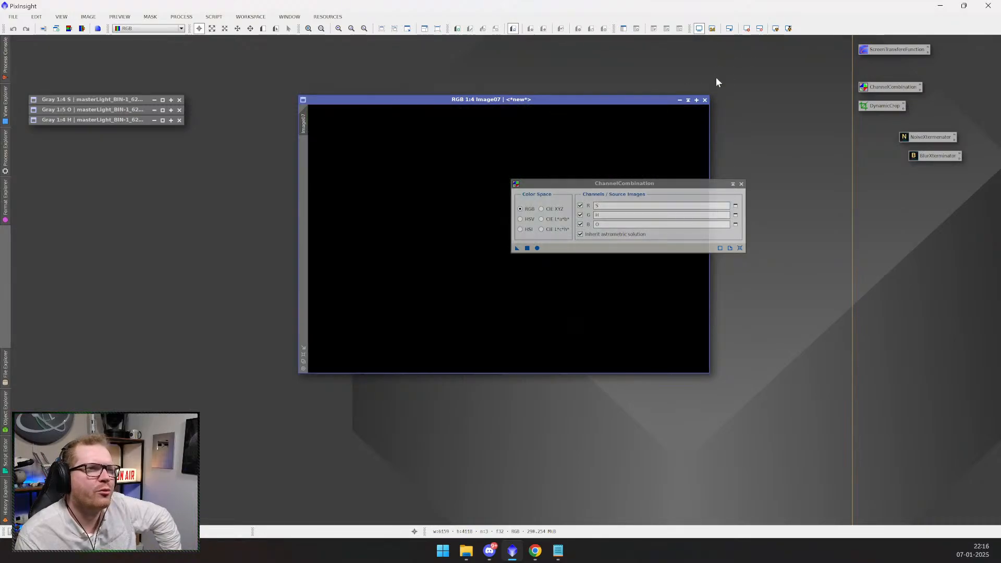
pyautogui.click(741, 184)
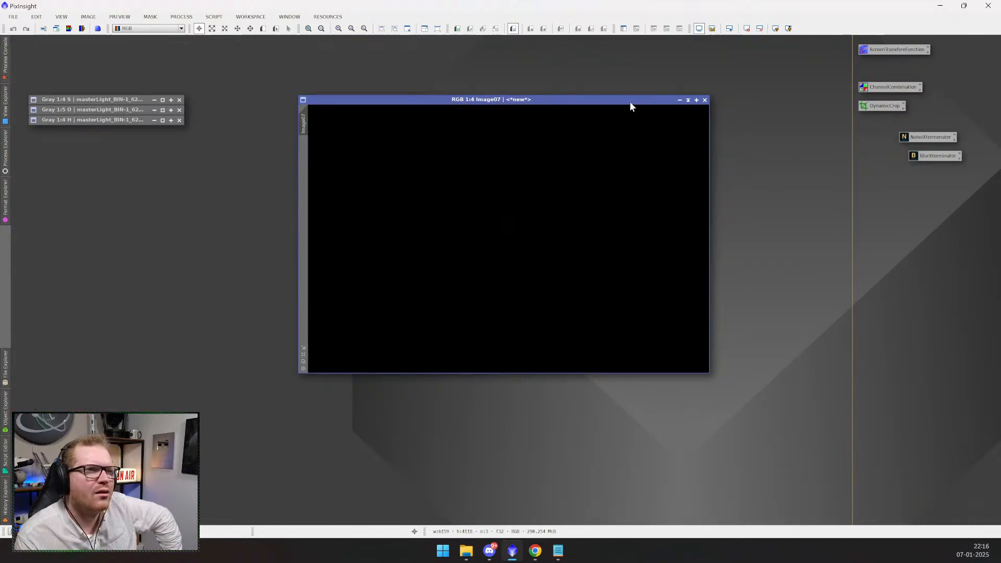
pyautogui.moveTo(631, 103); pyautogui.dragTo(635, 132)
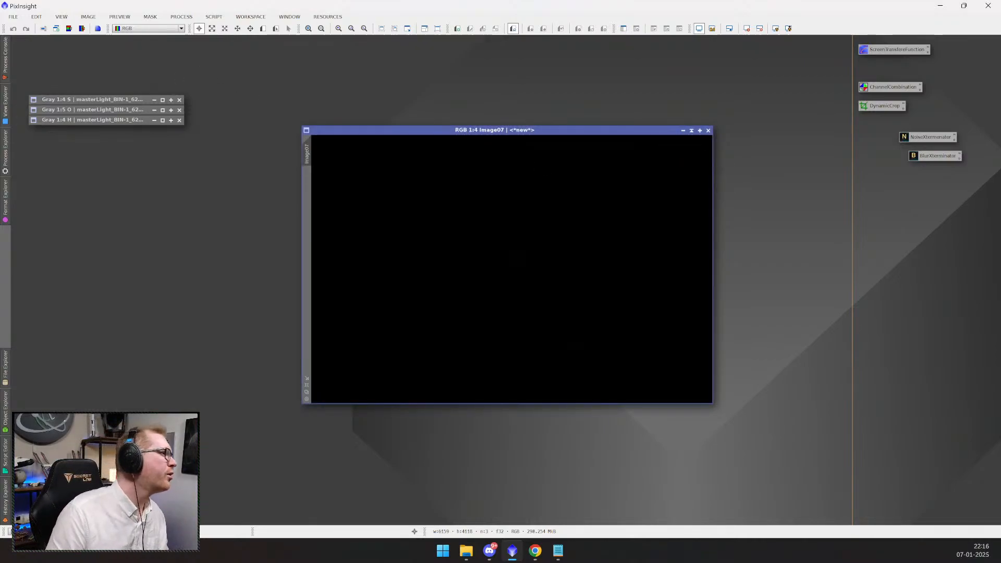
# - Search the available processes for a stretching tool using the terms "gen" and "str"
pyautogui.click(6, 161)
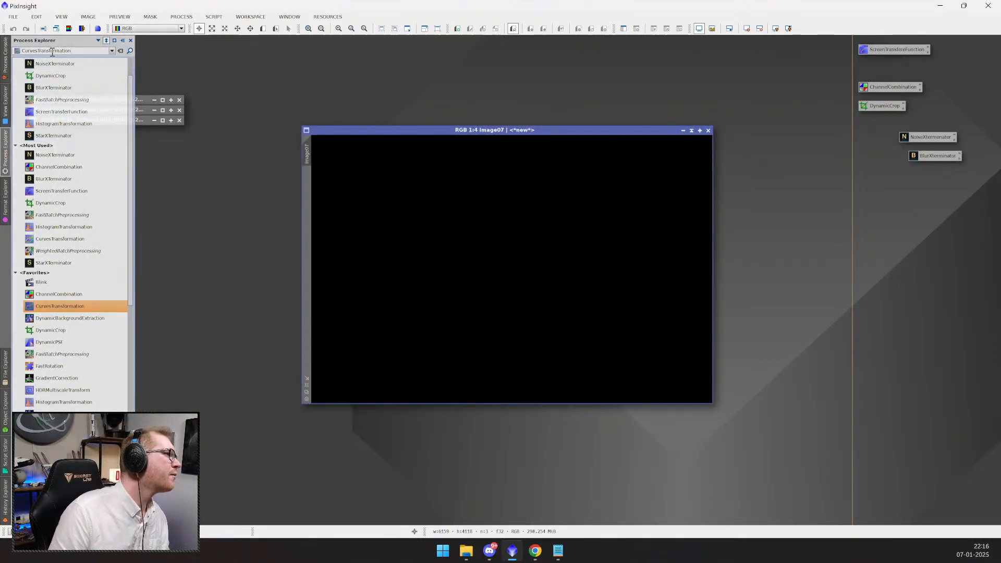
pyautogui.doubleClick(84, 51)
pyautogui.press('BackSpace')
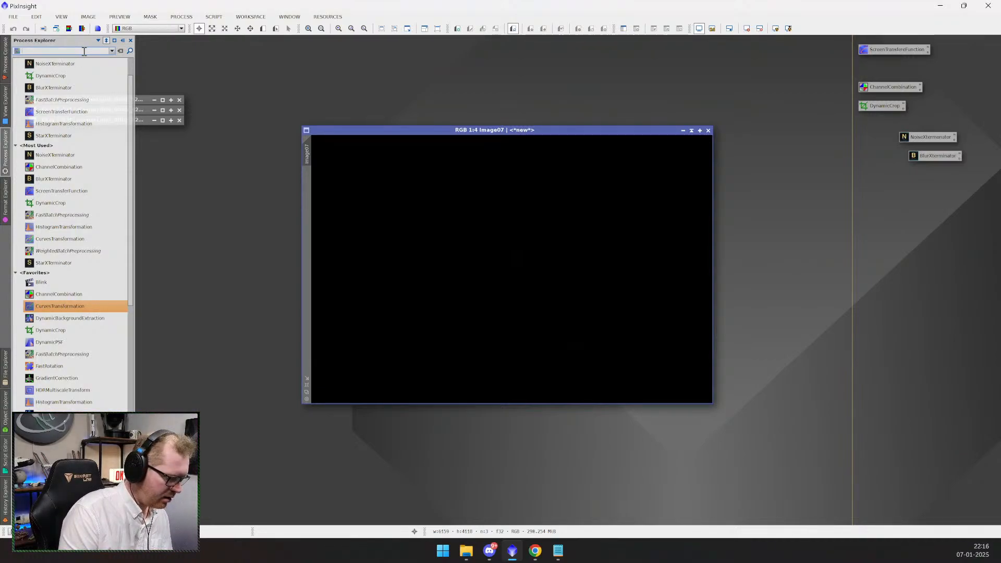
pyautogui.write('ge')
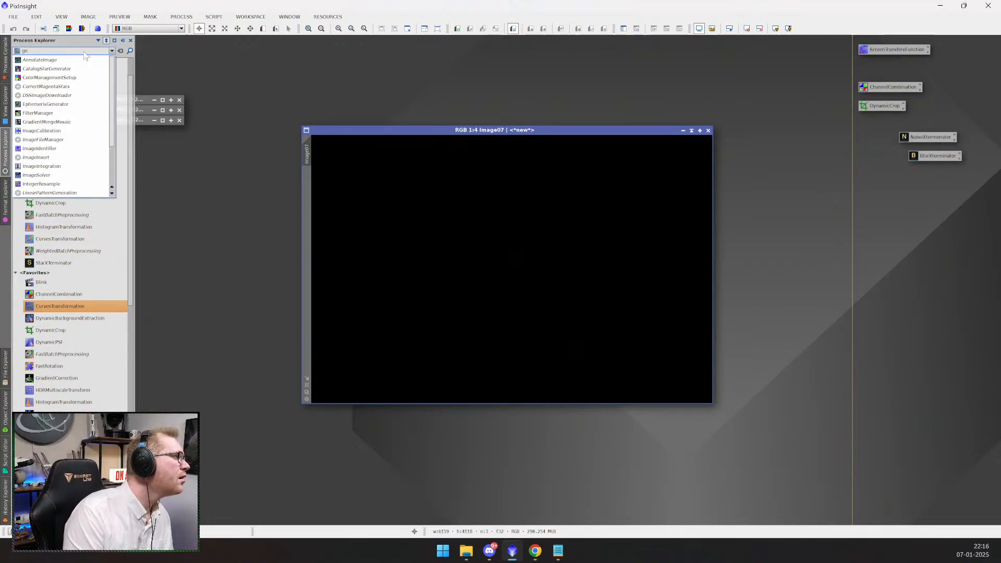
pyautogui.write('n')
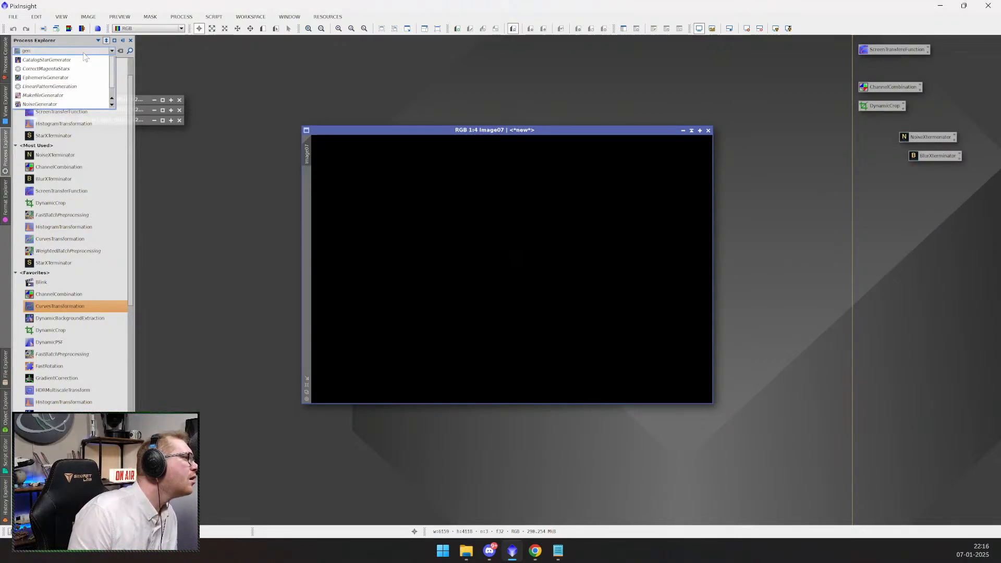
pyautogui.press('BackSpace')
pyautogui.press('BackSpace')
pyautogui.press('BackSpace')
pyautogui.write('st')
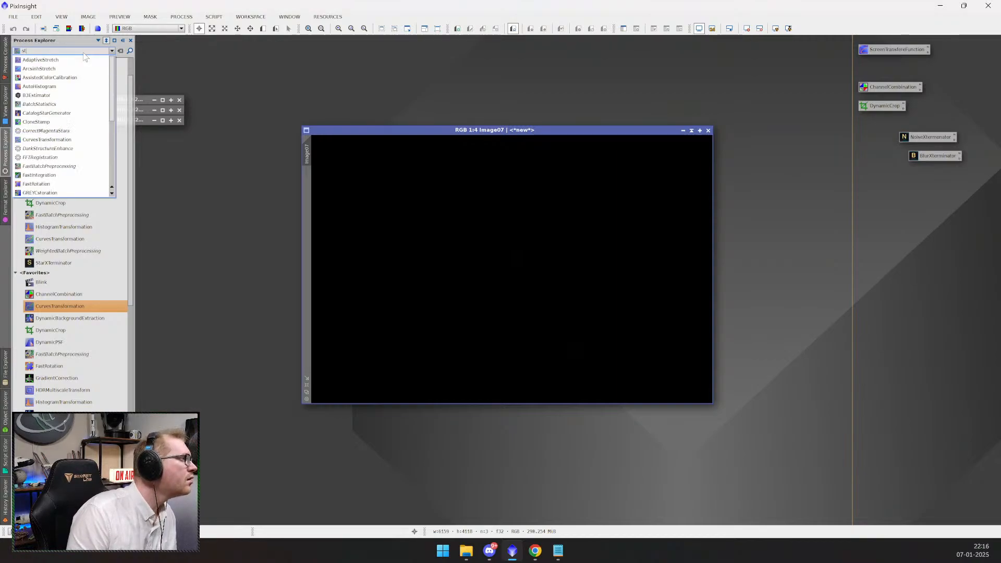
pyautogui.write('r')
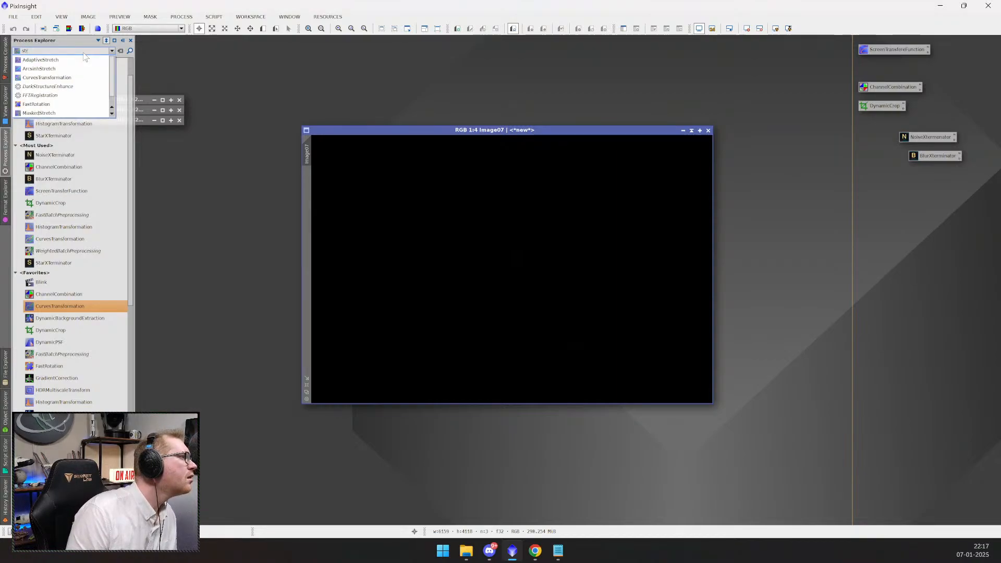
# - Open the AdaptiveStretch process to look at its settings, and close it without applying it
pyautogui.click(54, 61)
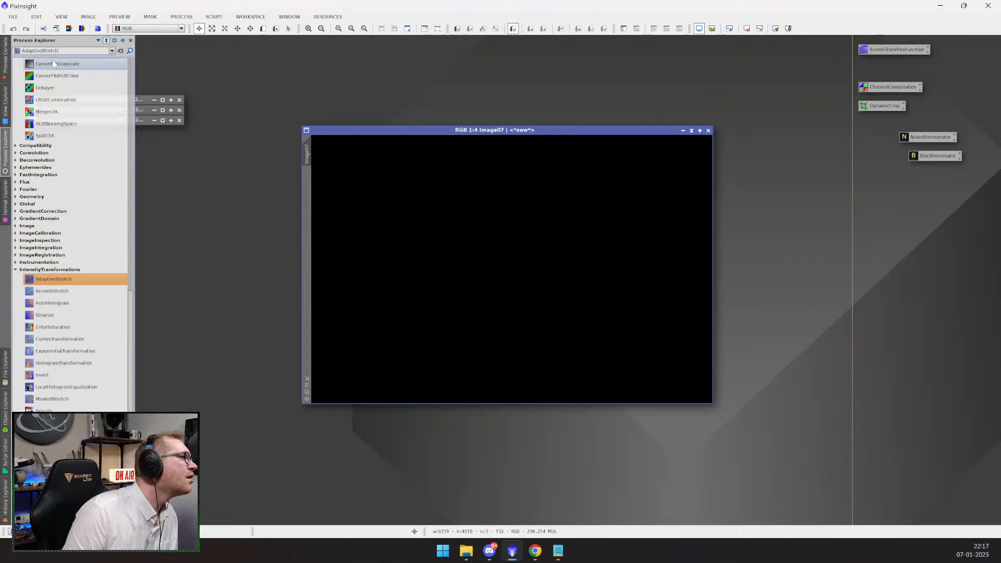
pyautogui.doubleClick(65, 282)
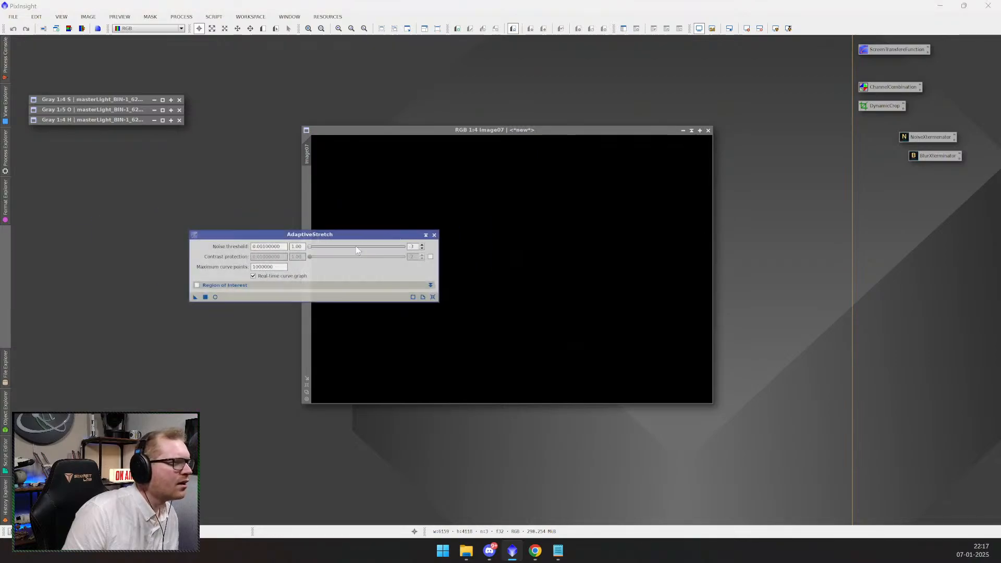
pyautogui.moveTo(369, 235); pyautogui.dragTo(294, 227)
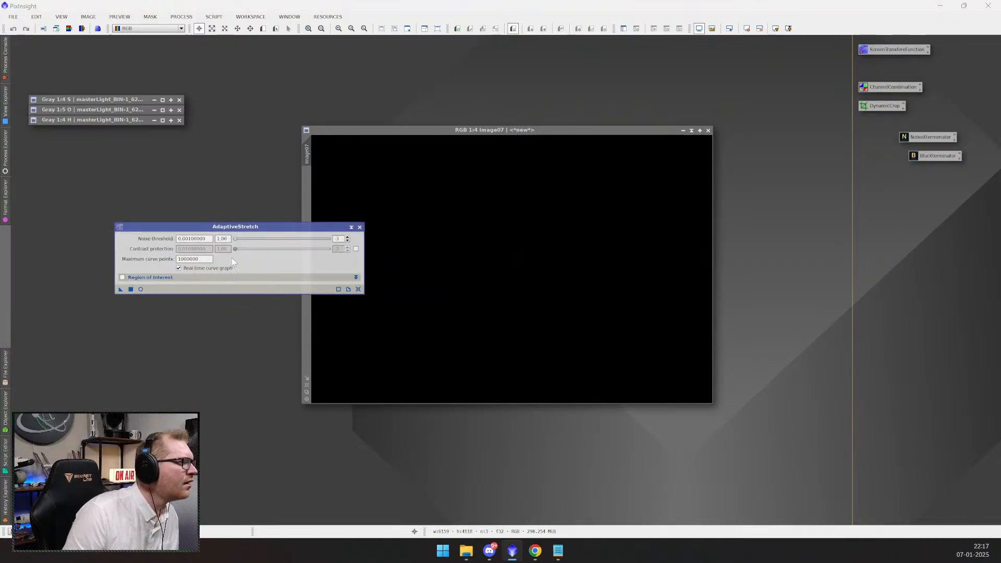
pyautogui.click(360, 227)
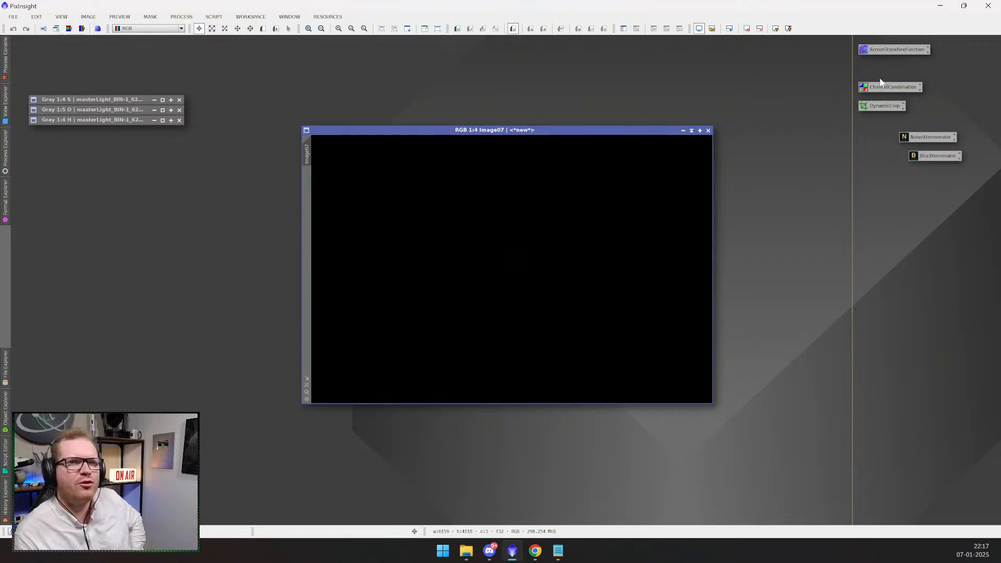
# - View the RGB image with an automatic screen stretch and reset it to its linear display
pyautogui.click(894, 51)
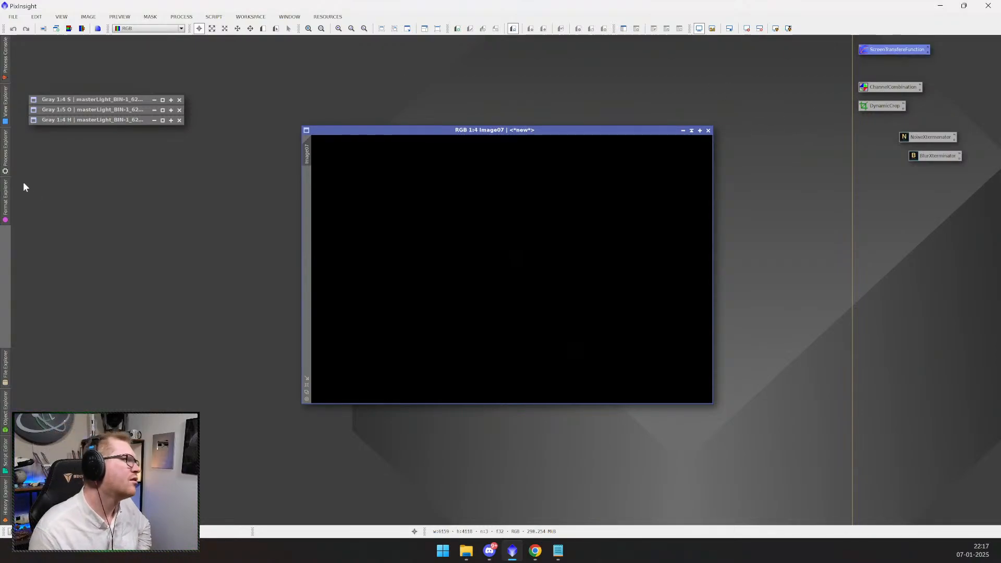
pyautogui.moveTo(6, 163)
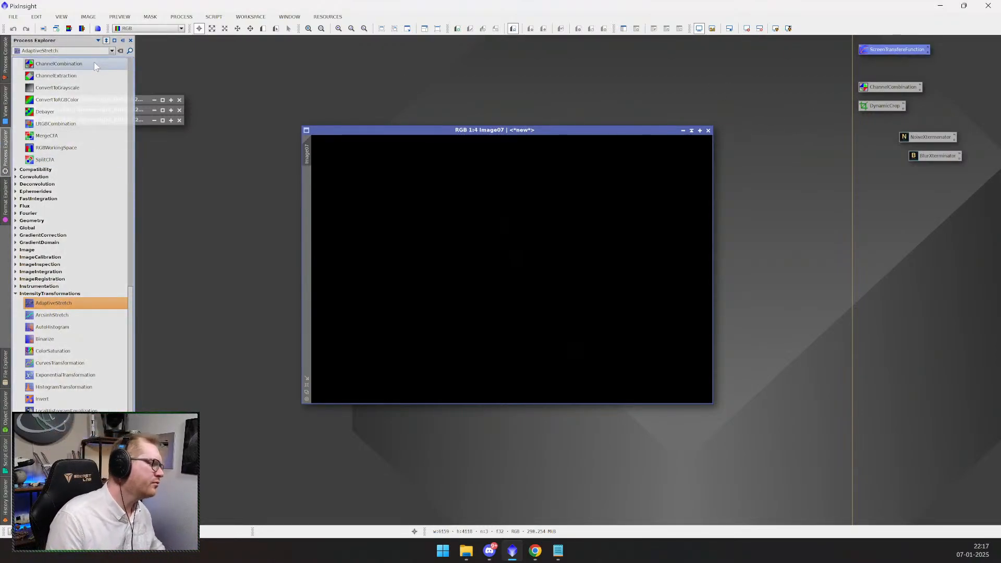
pyautogui.hotkey('ctrl', 'a')
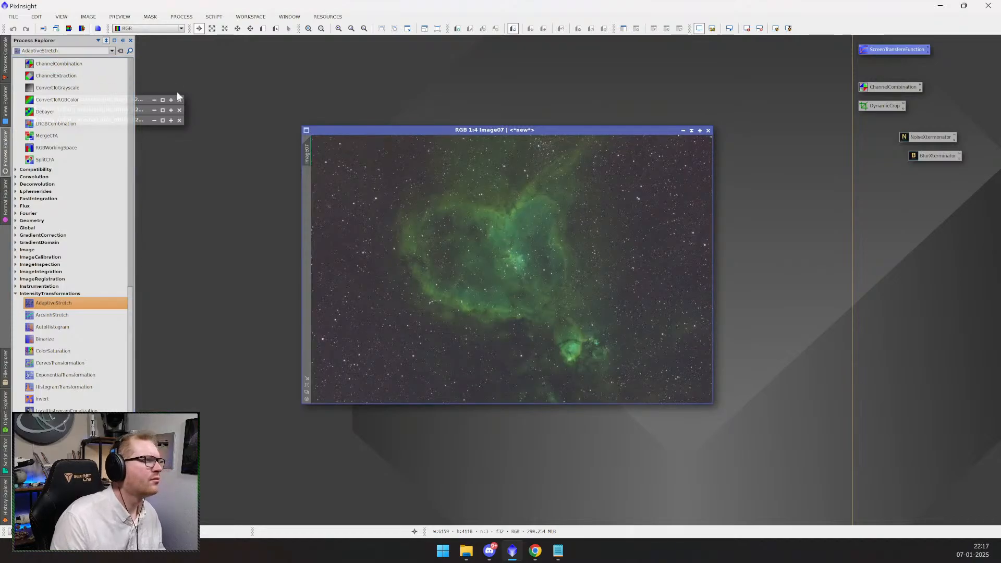
pyautogui.click(760, 28)
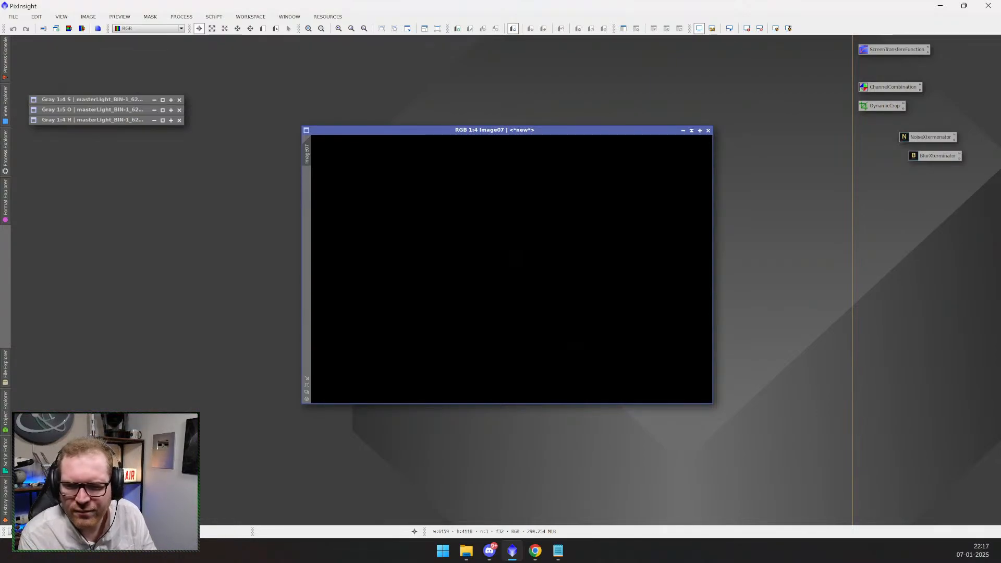
# - Find and open the HistogramTransformation process, and arrange its window beside the RGB image without overlap
pyautogui.click(6, 154)
pyautogui.doubleClick(70, 51)
pyautogui.write('hist')
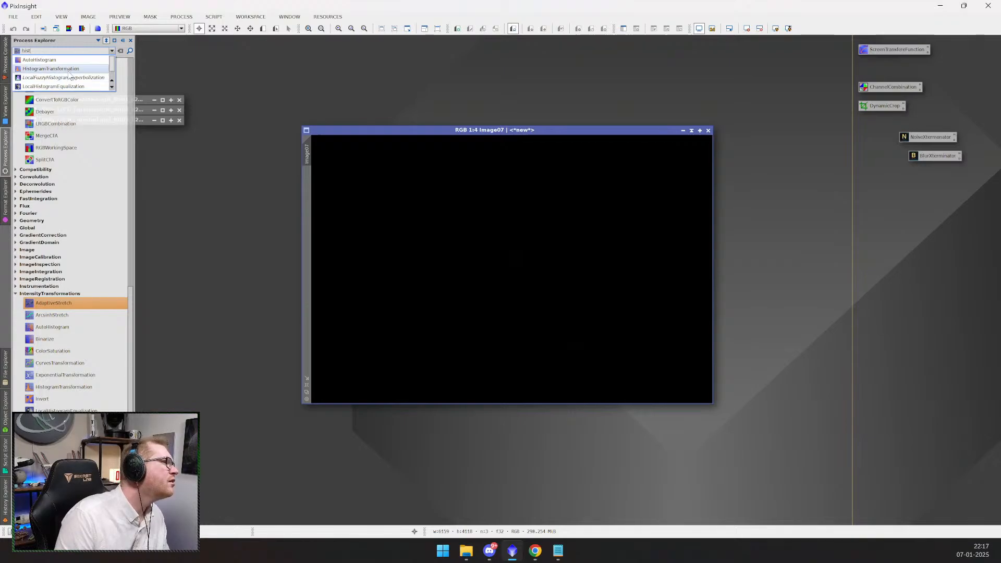
pyautogui.click(69, 69)
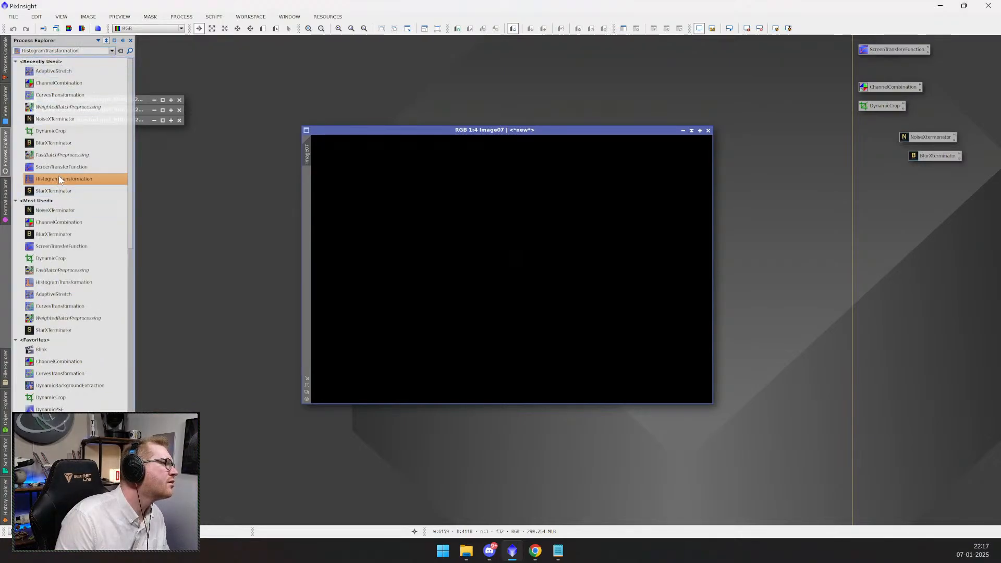
pyautogui.doubleClick(54, 179)
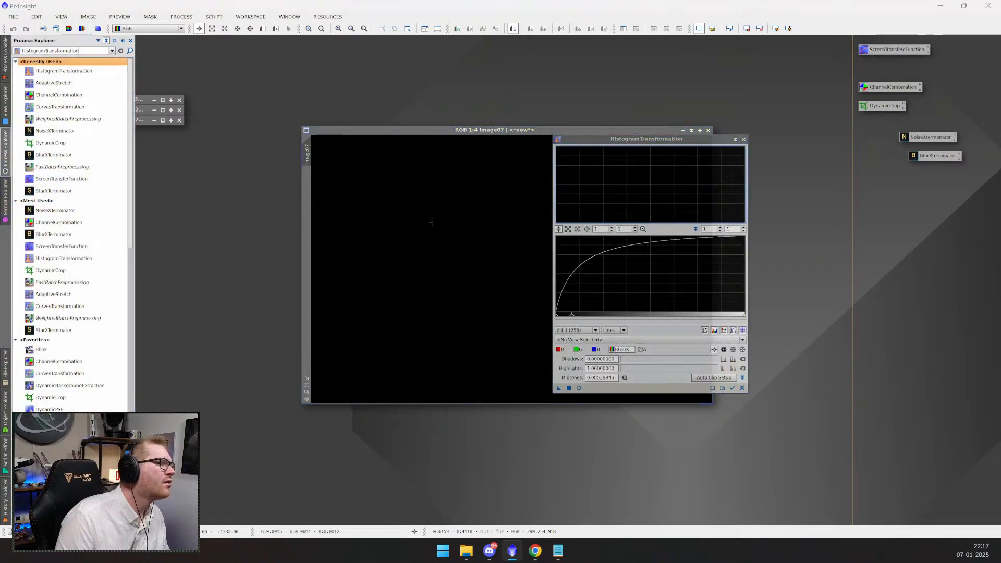
pyautogui.moveTo(649, 139); pyautogui.dragTo(795, 138)
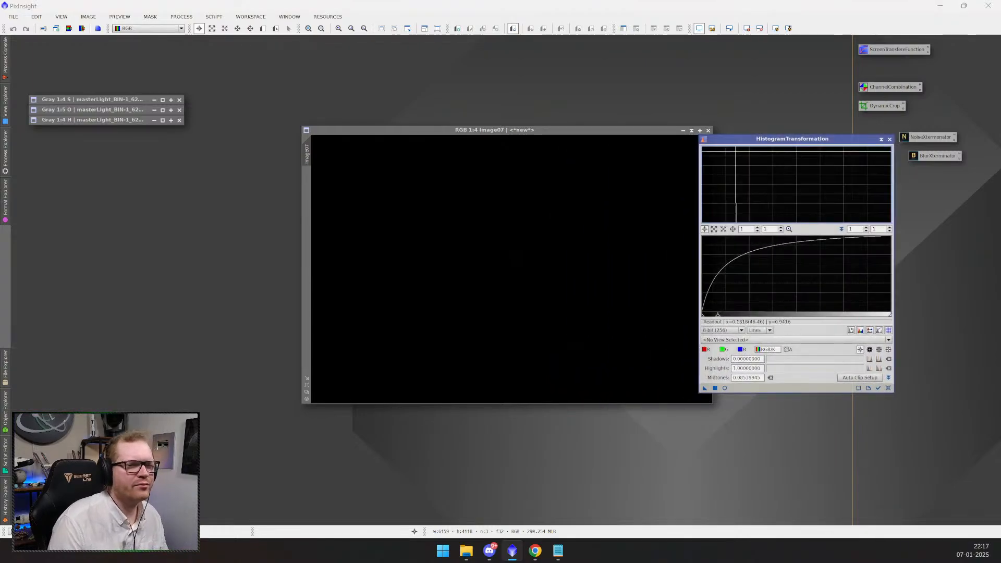
pyautogui.moveTo(612, 129); pyautogui.dragTo(557, 130)
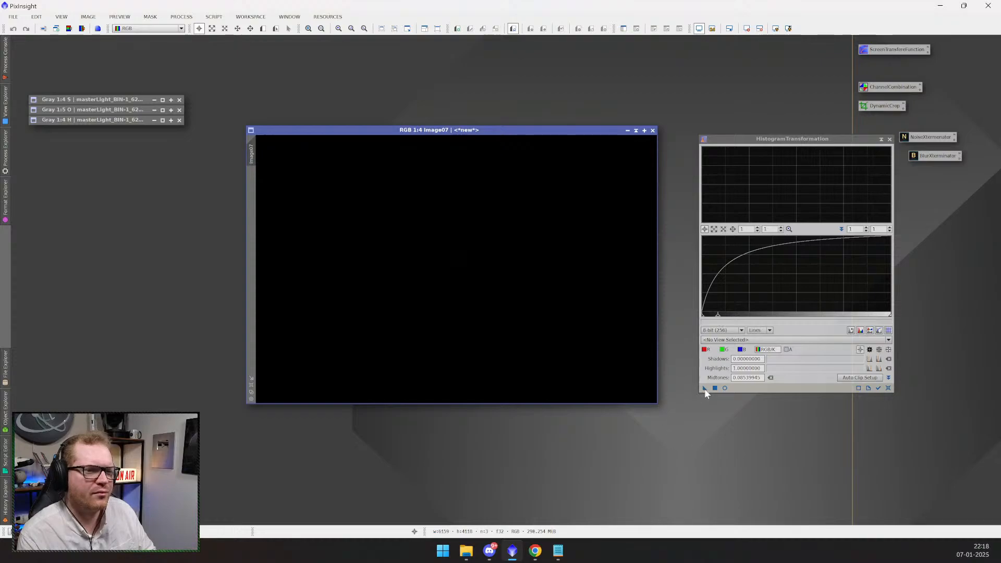
# - Save the HistogramTransformation settings as a workspace process icon and rename the icon "HistogramTransformation"
pyautogui.moveTo(705, 389); pyautogui.dragTo(699, 421)
pyautogui.rightClick(708, 427)
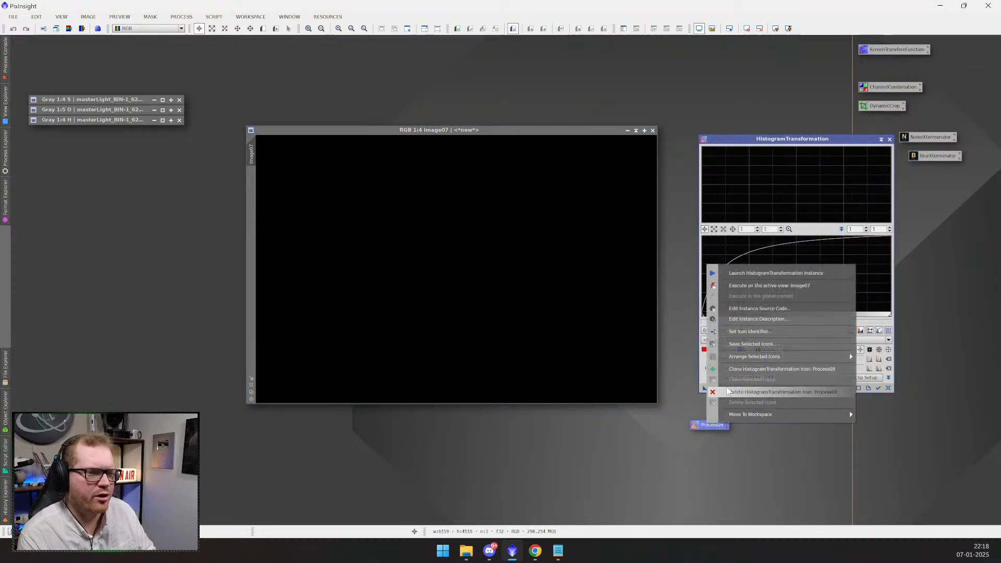
pyautogui.click(766, 332)
pyautogui.write('Hi')
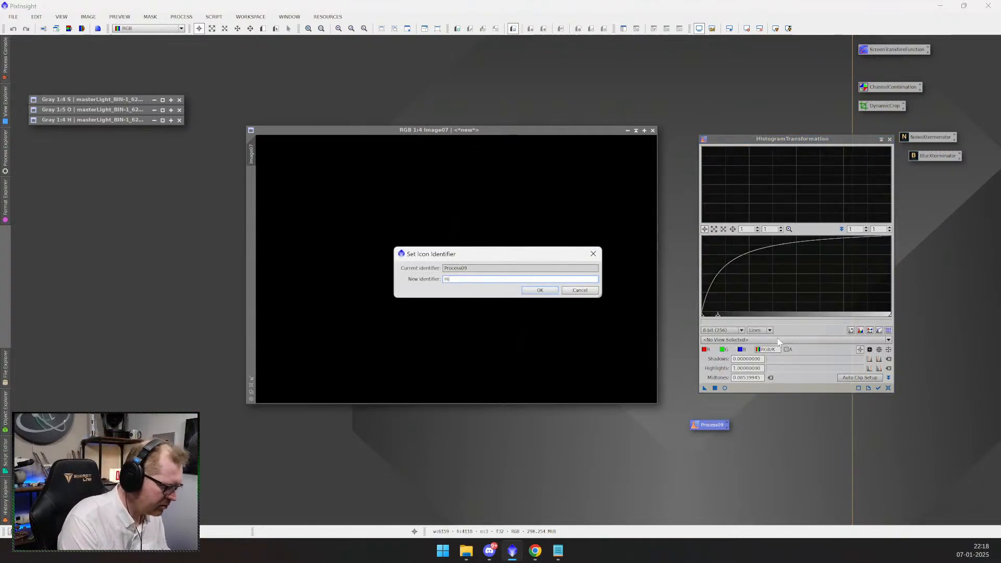
pyautogui.write('stogramTransformation')
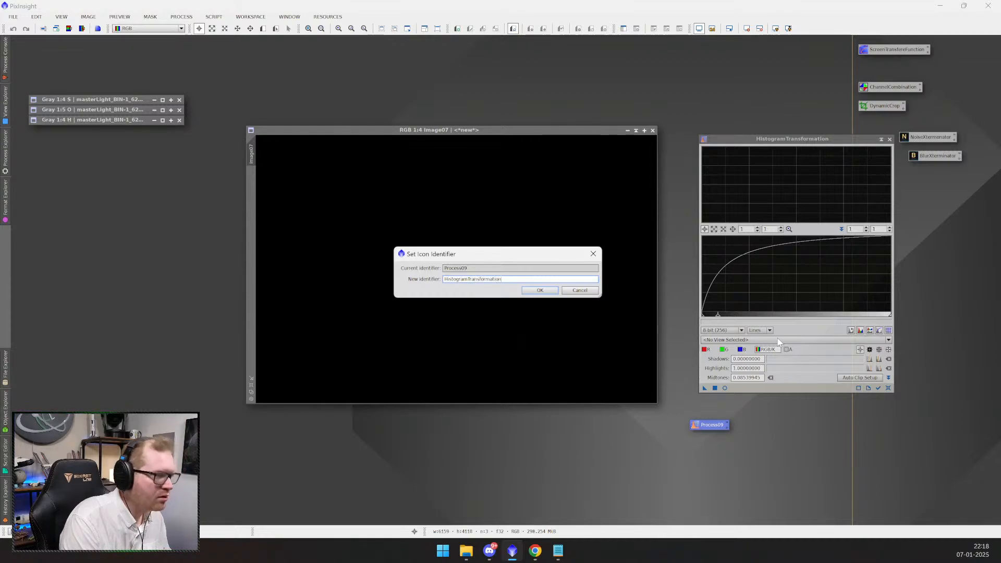
pyautogui.press('Return')
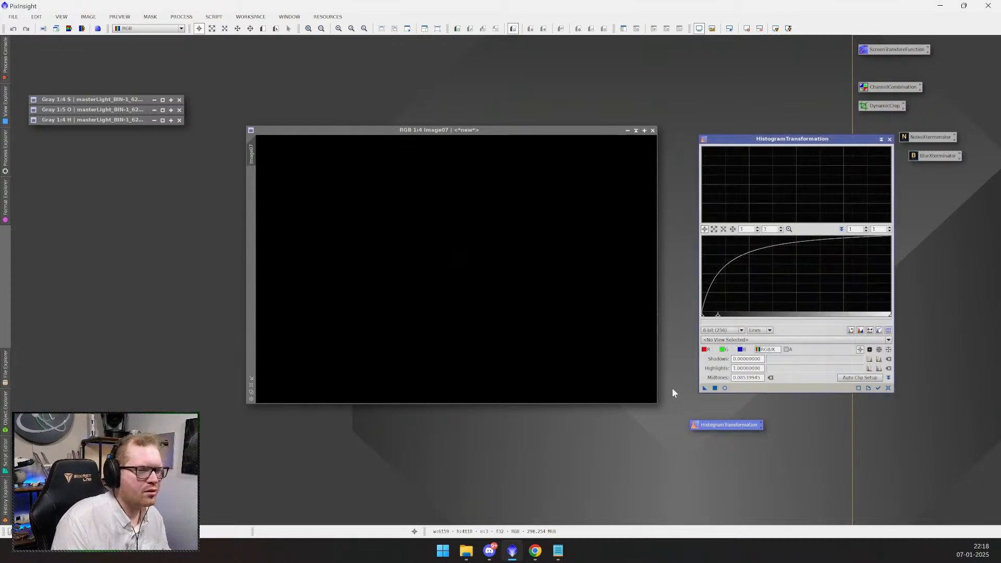
# - Stack the HistogramTransformation icon with the other process icons, below DynamicCrop, close the gaps, and move the HistogramTransformation window clear of the image
pyautogui.moveTo(702, 428); pyautogui.dragTo(872, 71)
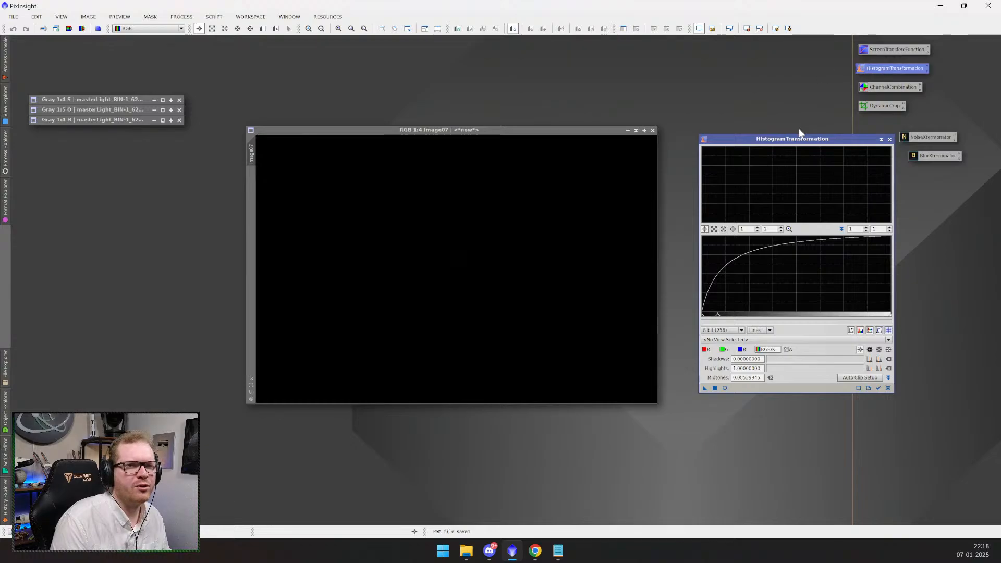
pyautogui.moveTo(794, 138); pyautogui.dragTo(764, 129)
pyautogui.click(891, 109)
pyautogui.moveTo(889, 108); pyautogui.dragTo(891, 106)
pyautogui.moveTo(893, 68); pyautogui.dragTo(890, 117)
pyautogui.moveTo(880, 53); pyautogui.dragTo(879, 74)
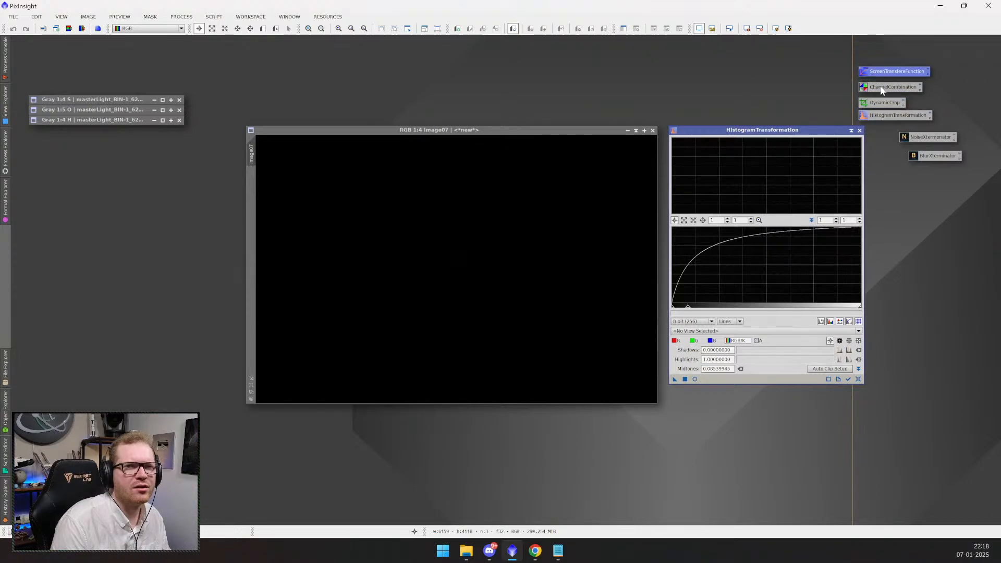
pyautogui.click(905, 55)
pyautogui.click(893, 72)
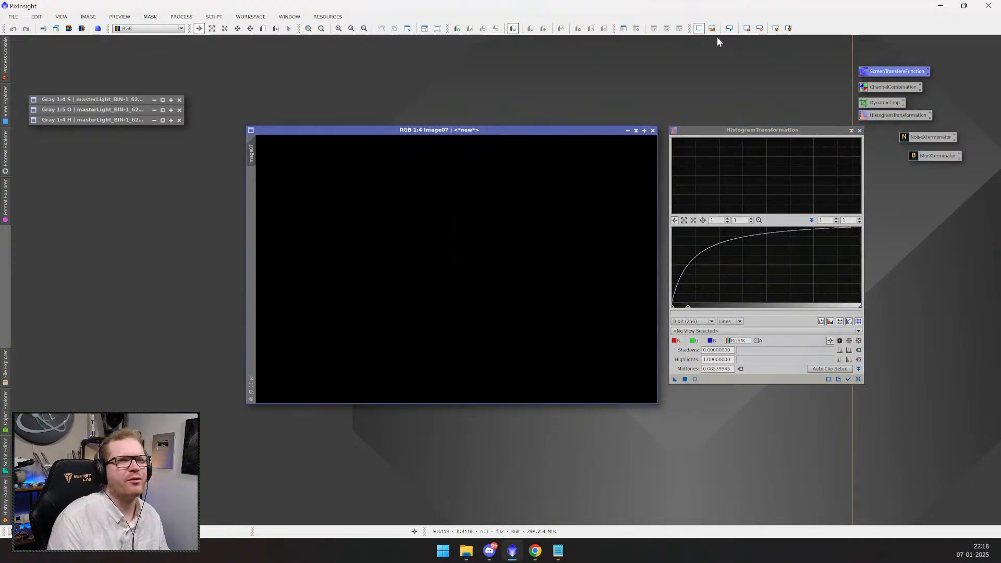
pyautogui.moveTo(751, 130); pyautogui.dragTo(751, 113)
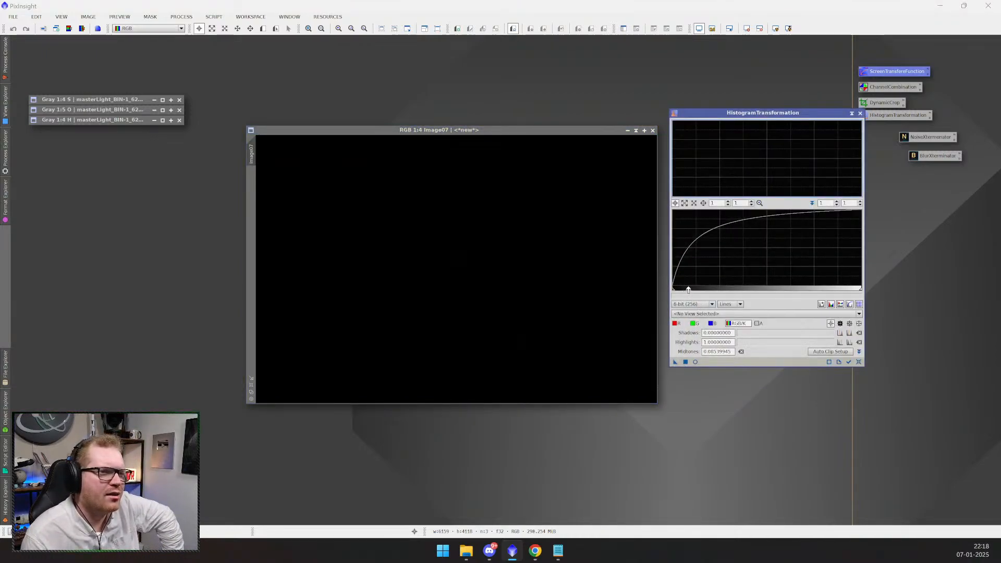
# - Stretch the RGB image in a real-time preview by lowering the combined RGB/K midtones to about 0.012
pyautogui.moveTo(689, 292)
pyautogui.mouseDown()
pyautogui.moveTo(674, 295)
pyautogui.moveTo(701, 292)
pyautogui.mouseUp()
pyautogui.click(695, 362)
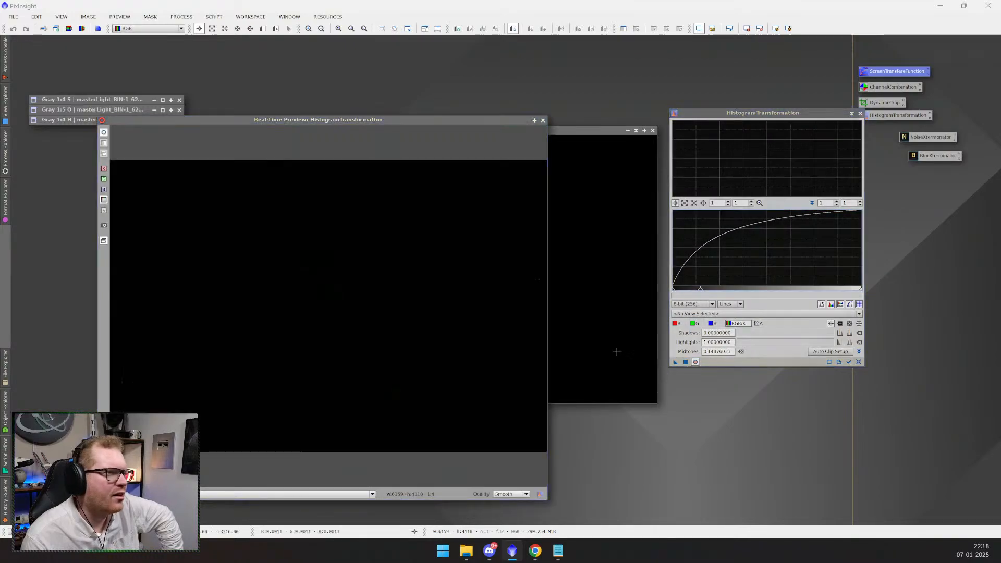
pyautogui.moveTo(362, 125); pyautogui.dragTo(463, 64)
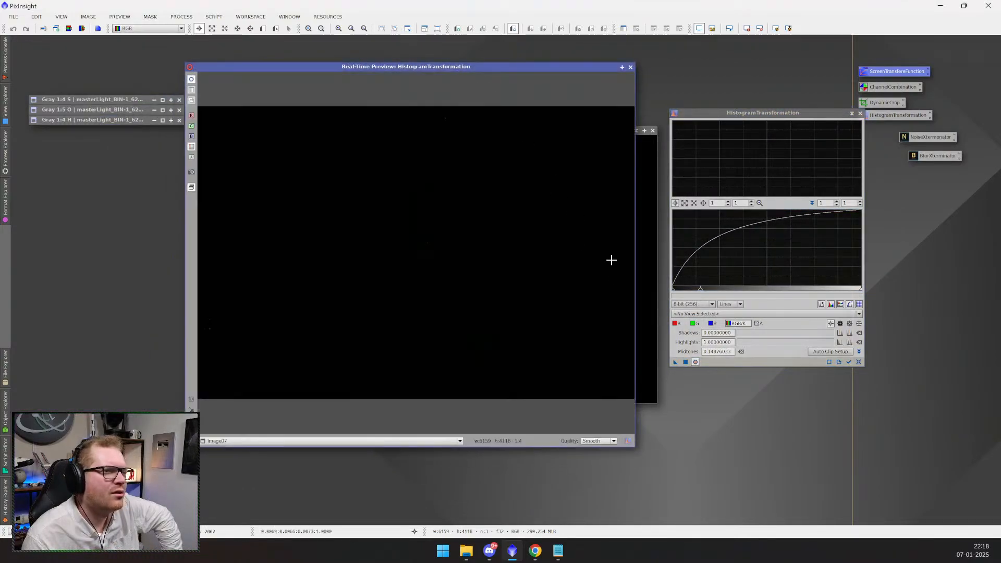
pyautogui.moveTo(701, 288); pyautogui.dragTo(674, 287)
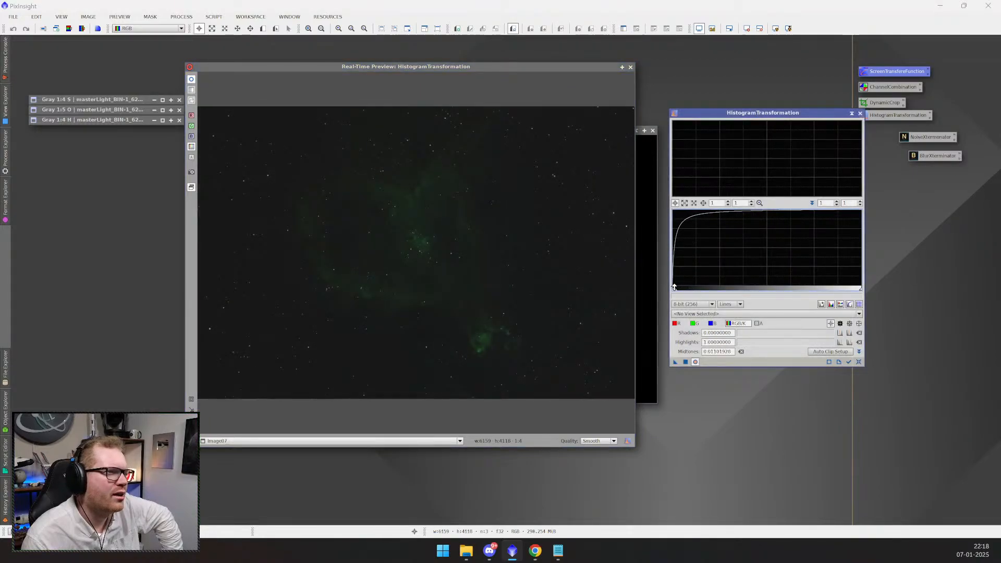
pyautogui.moveTo(674, 287); pyautogui.dragTo(674, 287)
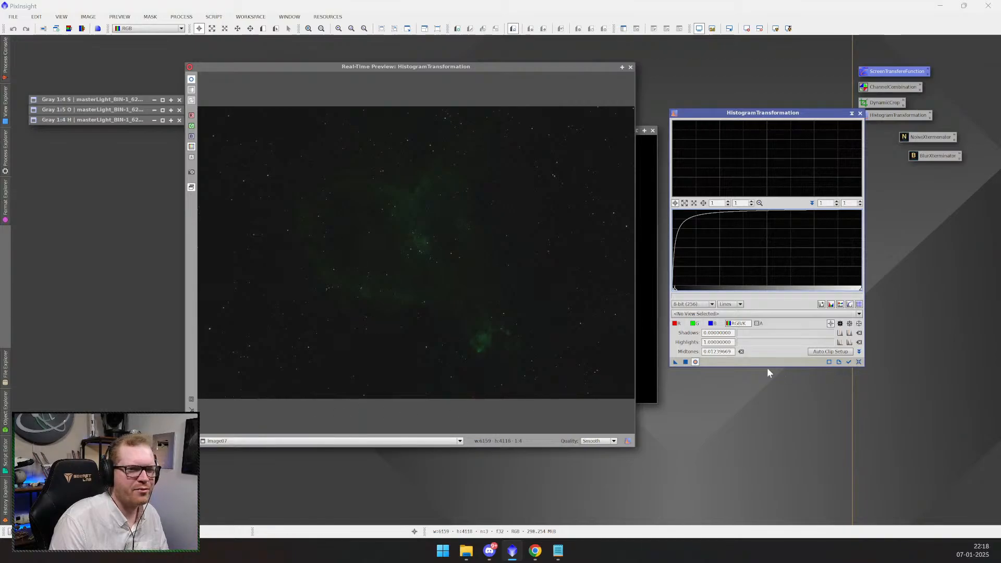
# - Close the real-time preview, apply the histogram stretch to the RGB image, and close the HistogramTransformation window
pyautogui.click(696, 362)
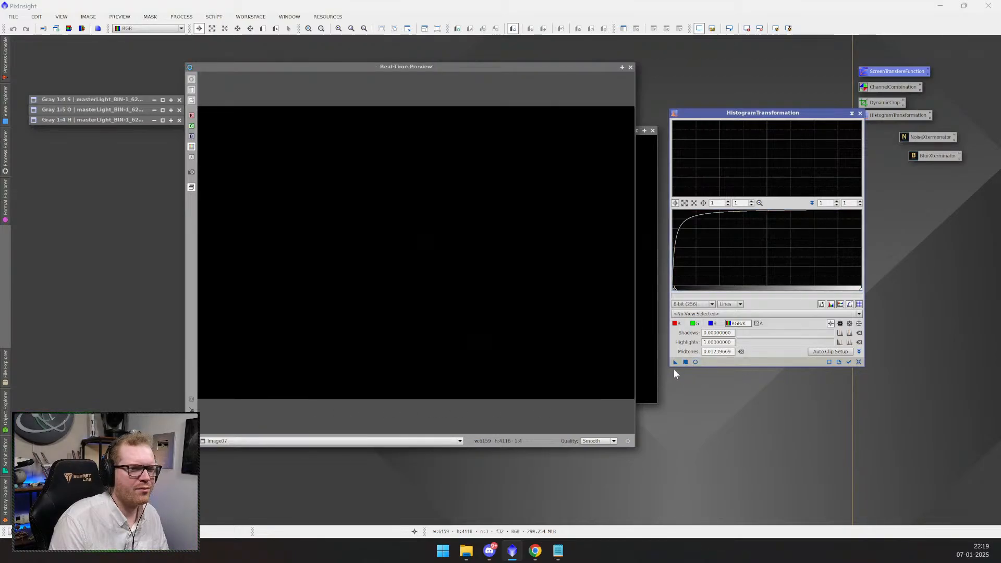
pyautogui.click(631, 67)
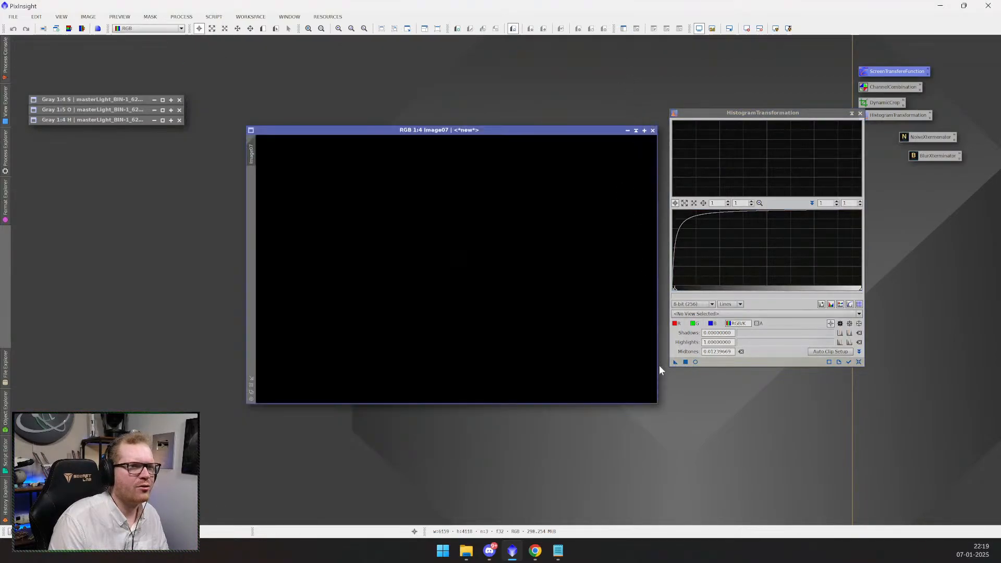
pyautogui.moveTo(675, 363); pyautogui.dragTo(511, 334)
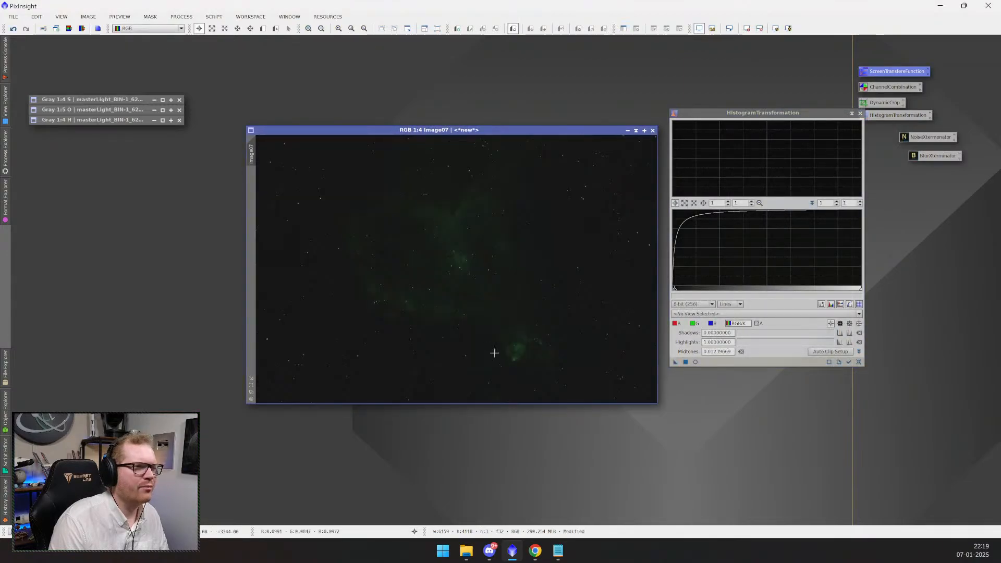
pyautogui.click(860, 113)
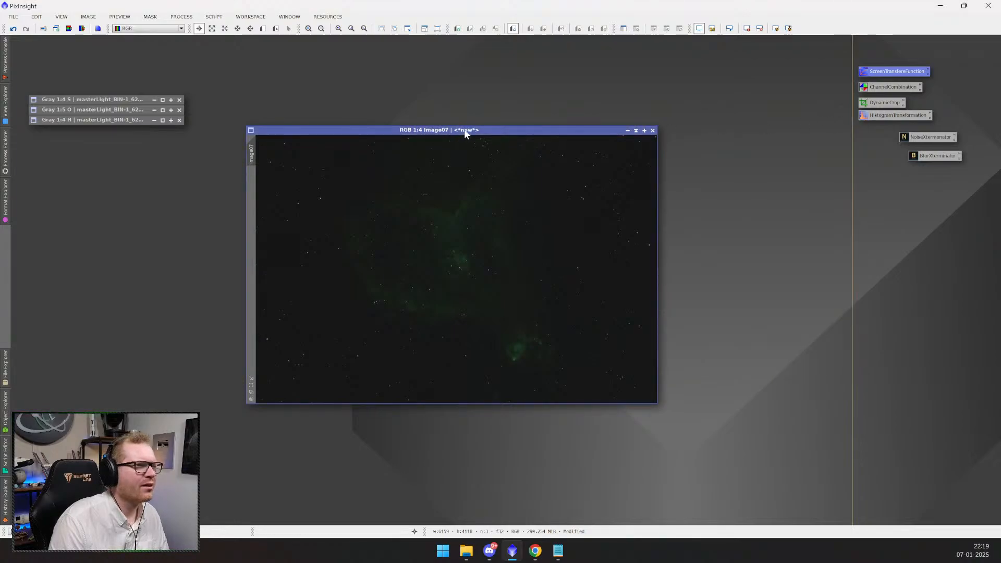
# - Search the available processes for "curve" and open CurvesTransformation beside the RGB image
pyautogui.moveTo(462, 131); pyautogui.dragTo(472, 130)
pyautogui.click(6, 161)
pyautogui.doubleClick(79, 52)
pyautogui.write('curve')
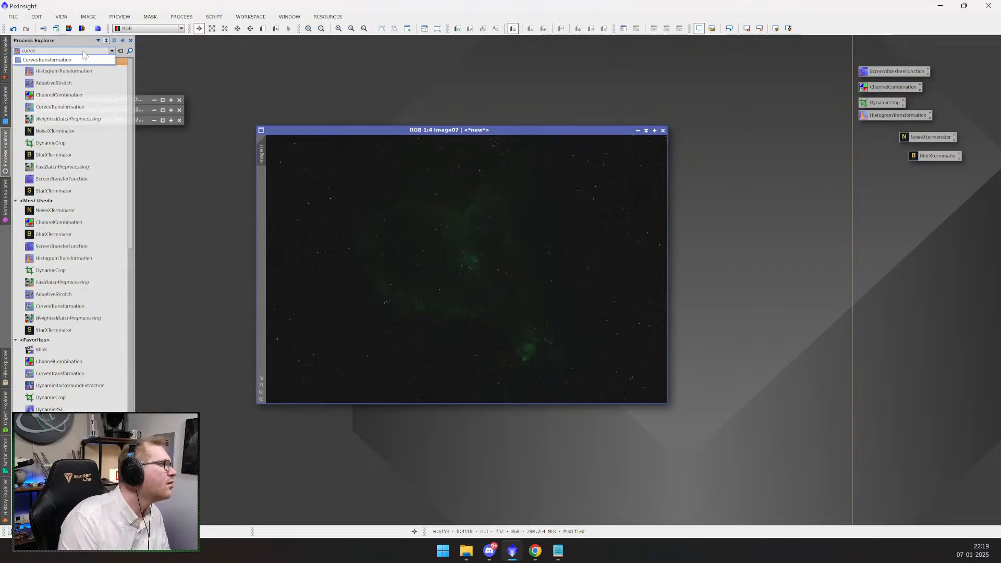
pyautogui.click(83, 60)
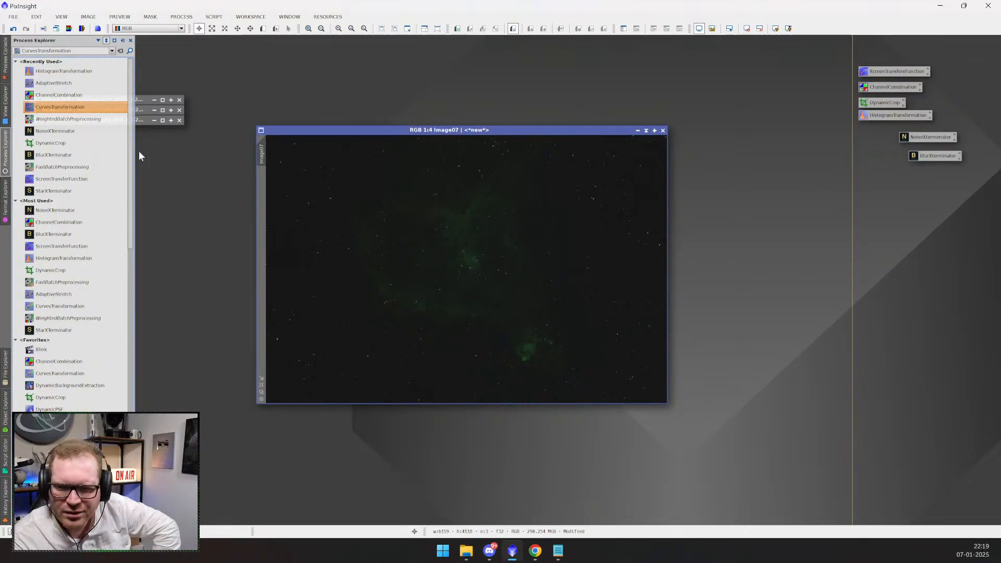
pyautogui.moveTo(311, 132); pyautogui.dragTo(315, 127)
pyautogui.moveTo(12, 171)
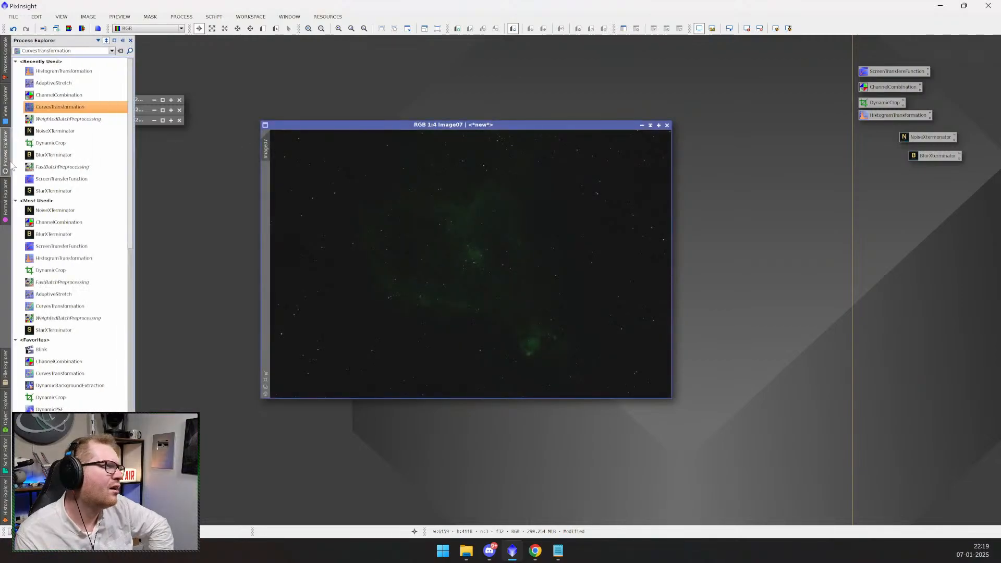
pyautogui.doubleClick(79, 108)
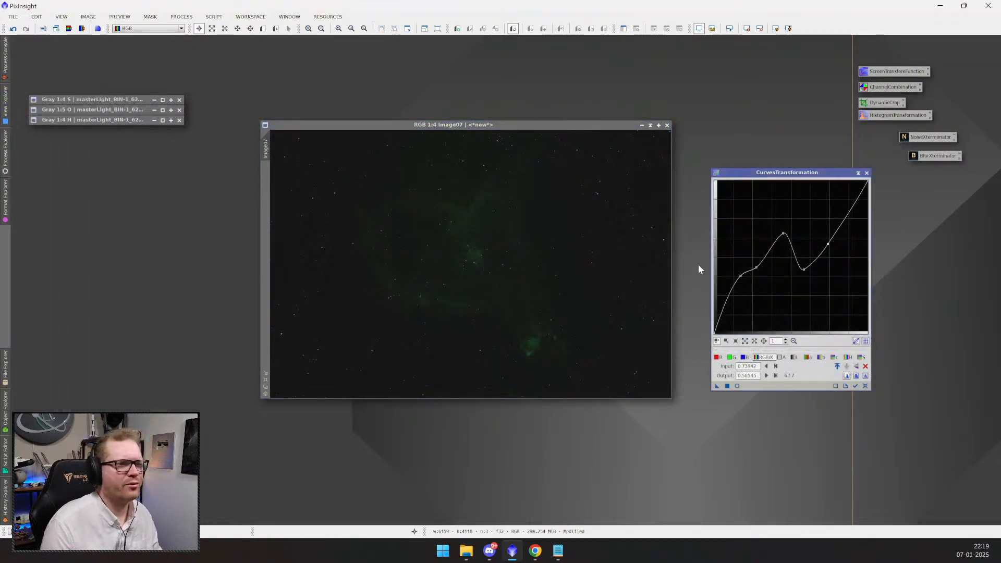
# - Preview CurvesTransformation in real time on the RGB image and delete all intermediate points from the RGB/K curve
pyautogui.click(737, 386)
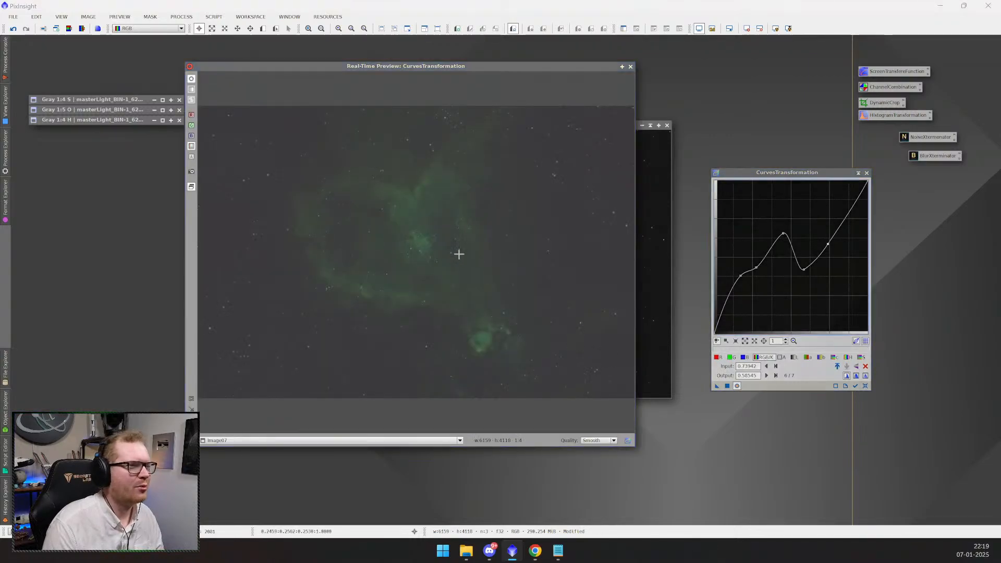
pyautogui.moveTo(360, 67); pyautogui.dragTo(396, 76)
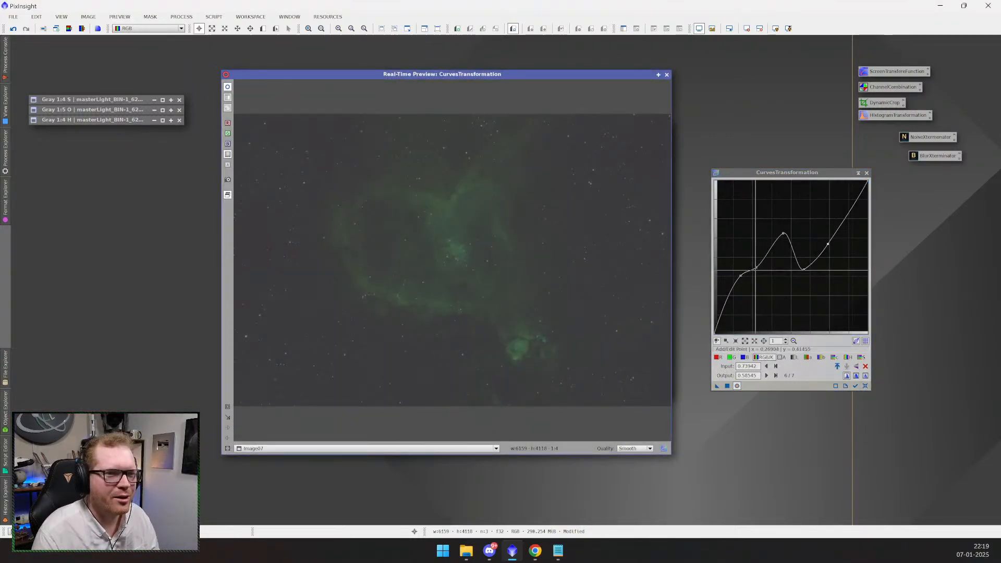
pyautogui.rightClick(756, 269)
pyautogui.rightClick(741, 275)
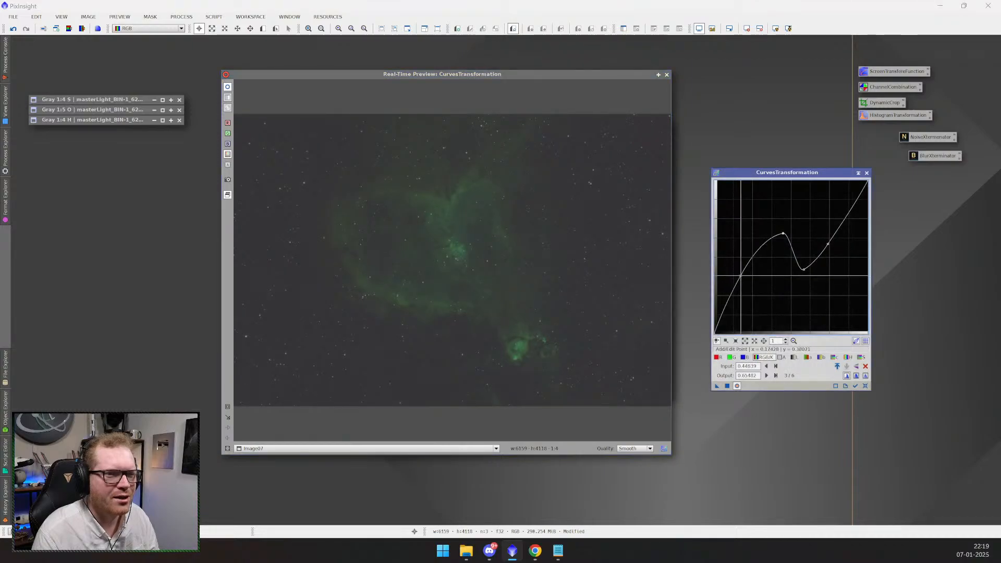
pyautogui.rightClick(783, 234)
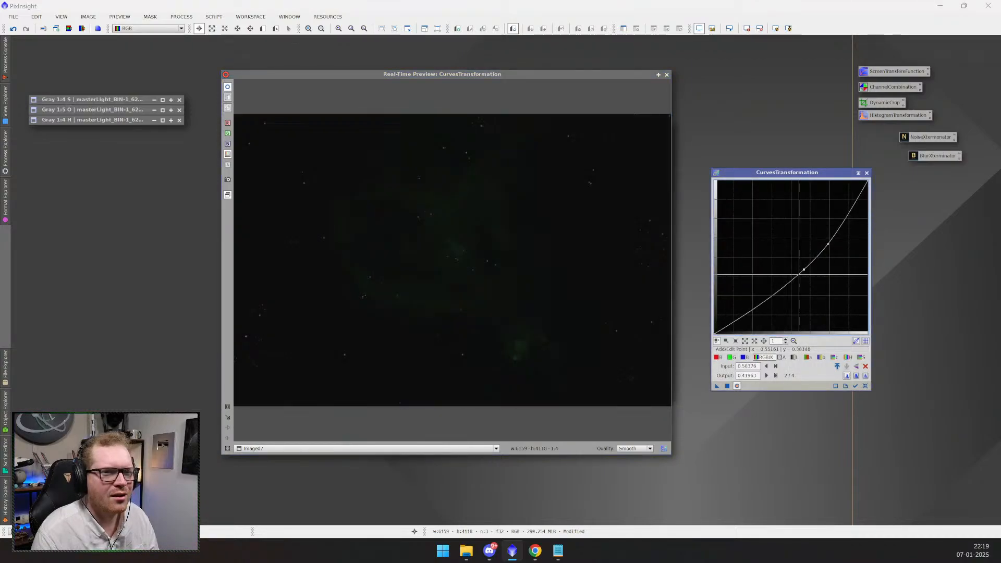
pyautogui.rightClick(804, 270)
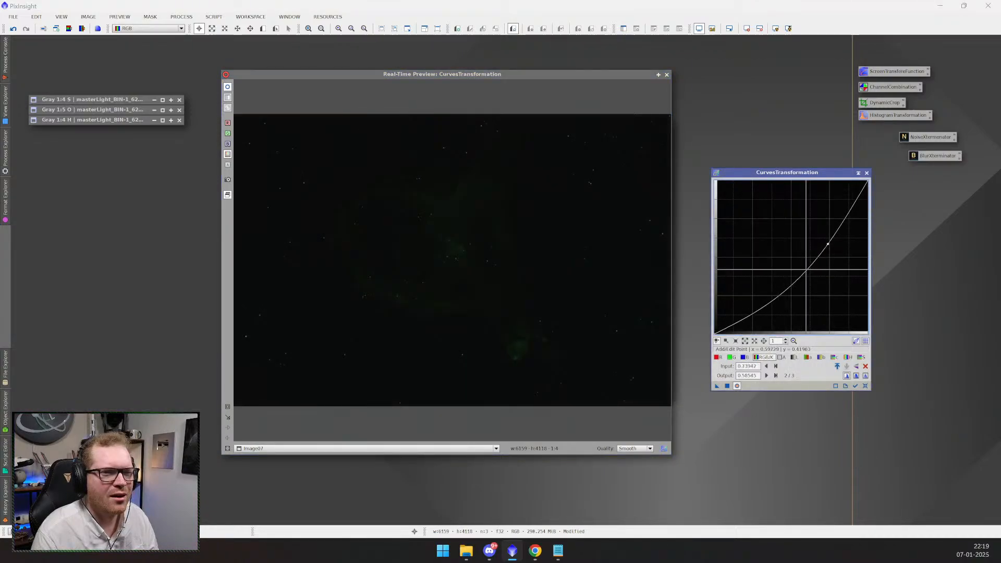
pyautogui.rightClick(829, 244)
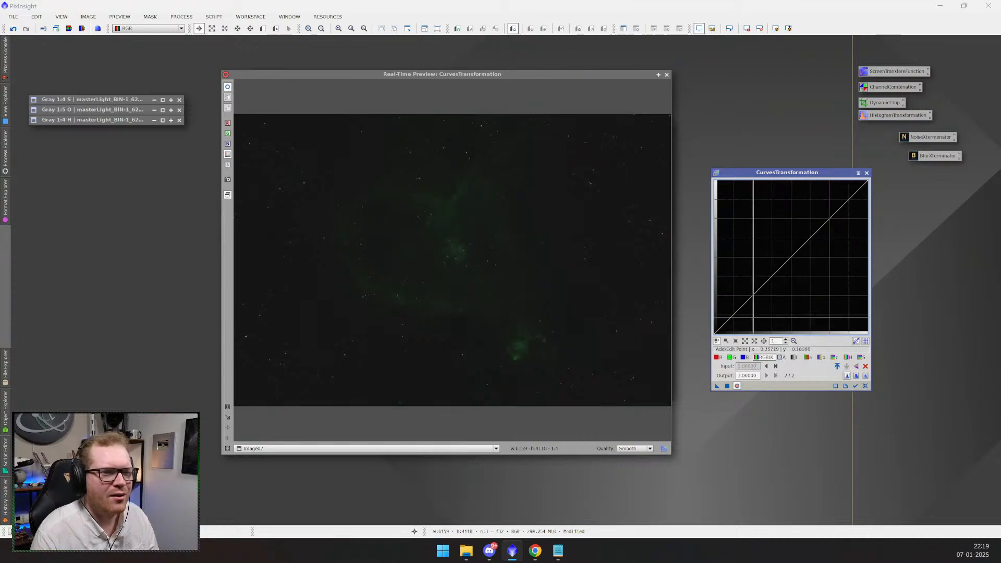
# - Try lifting the RGB/K curve with a point at about input 0.15, output 0.18, and look at the hue and red curves
pyautogui.moveTo(727, 320); pyautogui.dragTo(738, 304)
pyautogui.moveTo(771, 173); pyautogui.dragTo(766, 163)
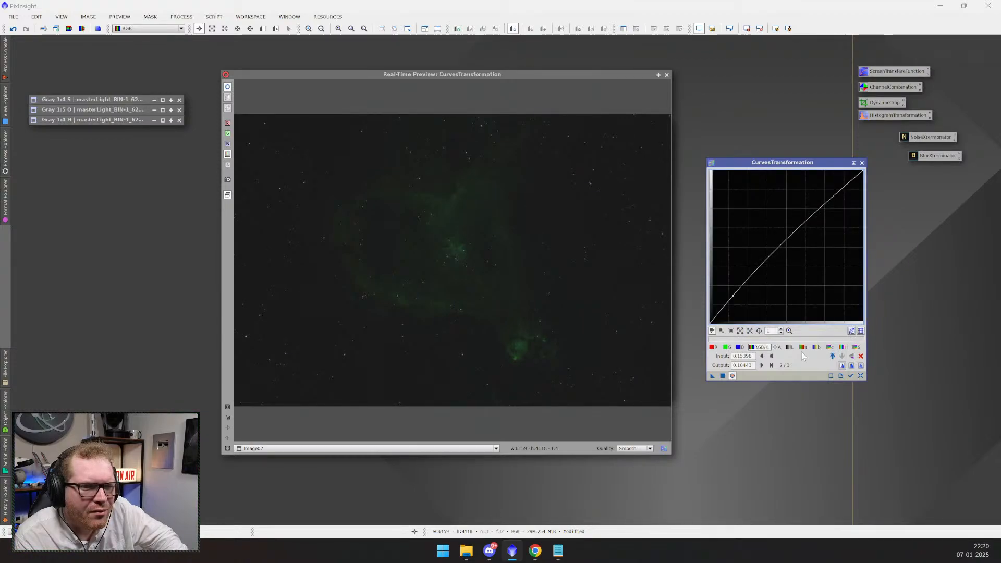
pyautogui.click(846, 347)
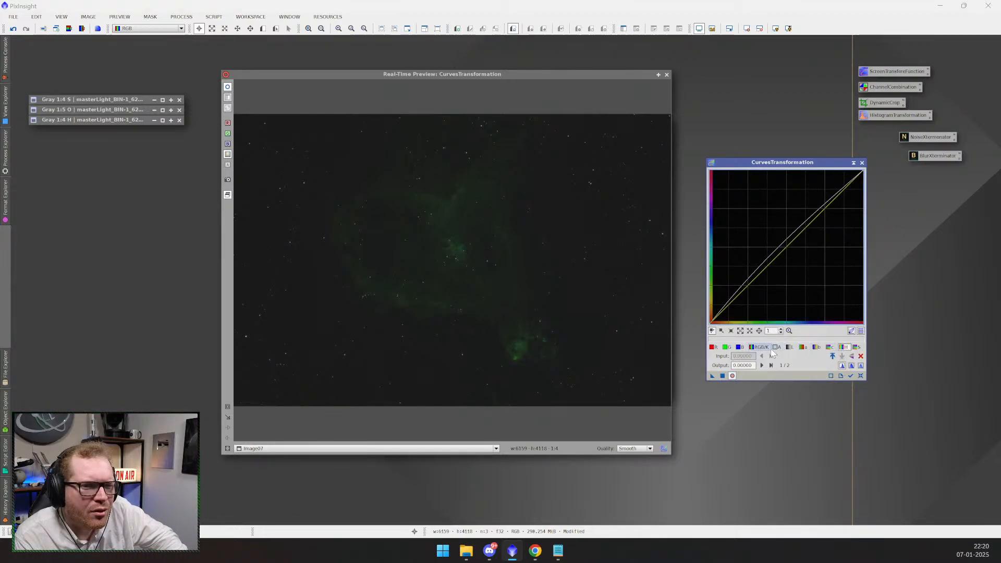
pyautogui.click(714, 348)
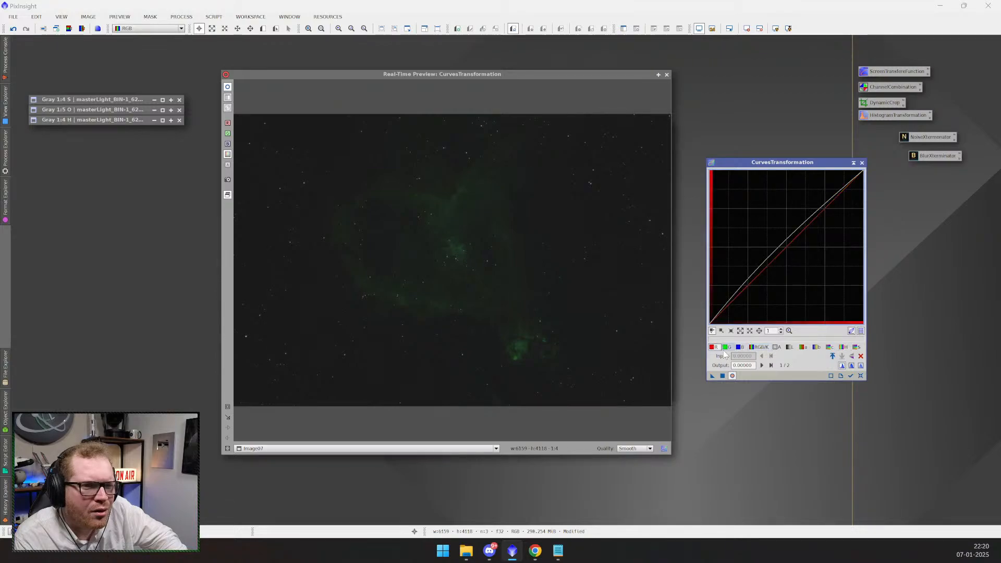
pyautogui.click(761, 348)
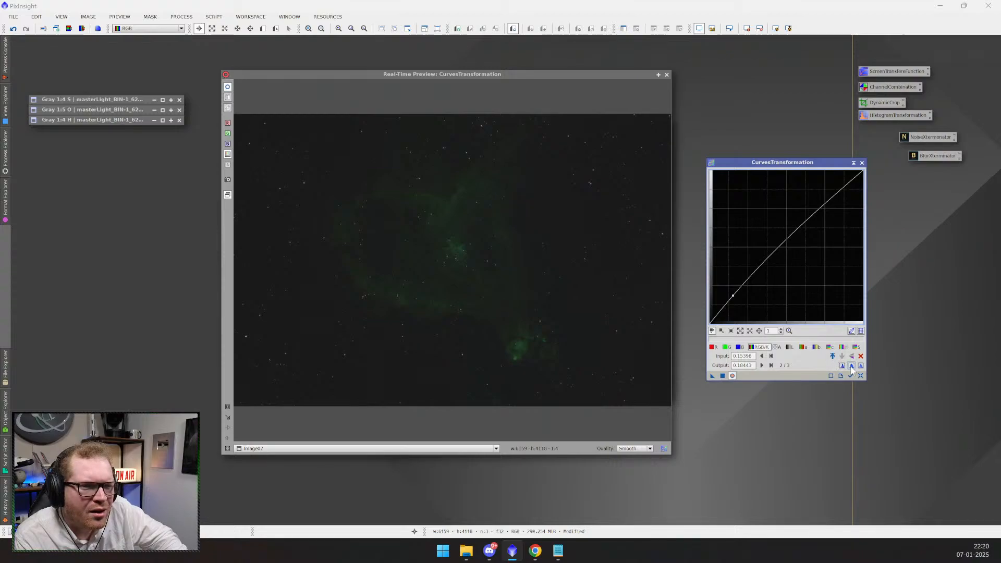
# - Try a second RGB/K curve point near input 0.29, remove it, and close CurvesTransformation without applying it
pyautogui.moveTo(743, 285)
pyautogui.mouseDown()
pyautogui.moveTo(743, 258)
pyautogui.moveTo(755, 273)
pyautogui.mouseUp()
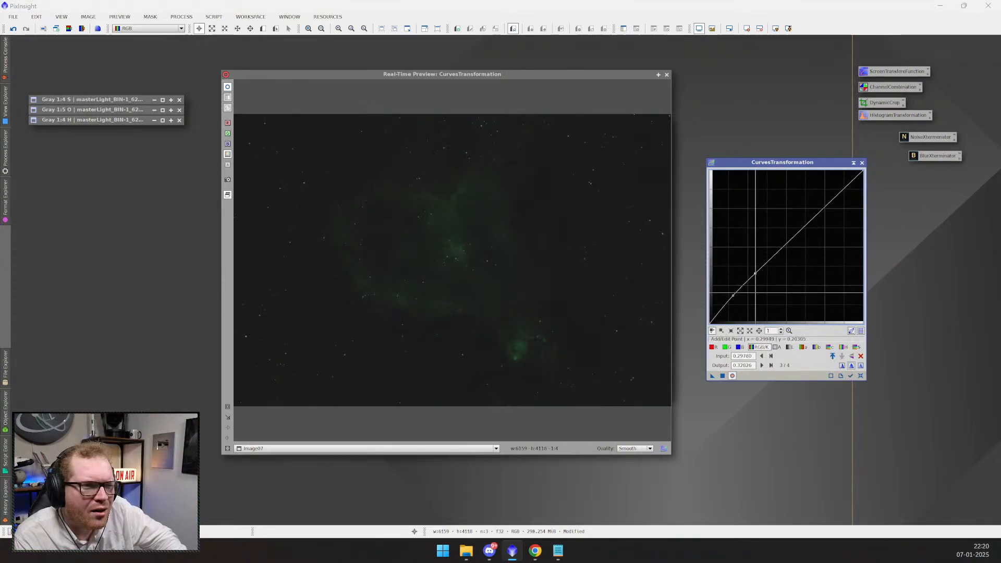
pyautogui.rightClick(756, 275)
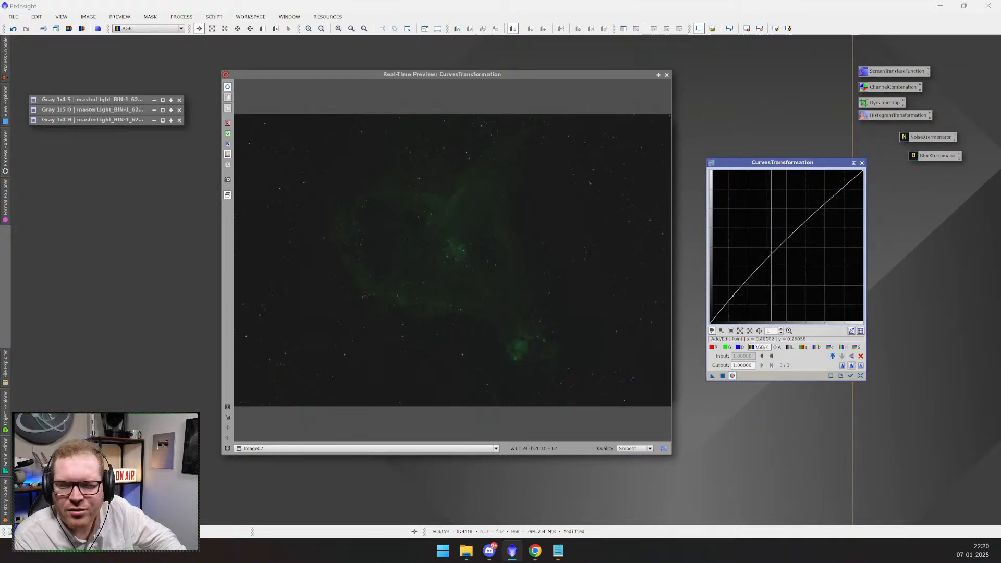
pyautogui.click(862, 163)
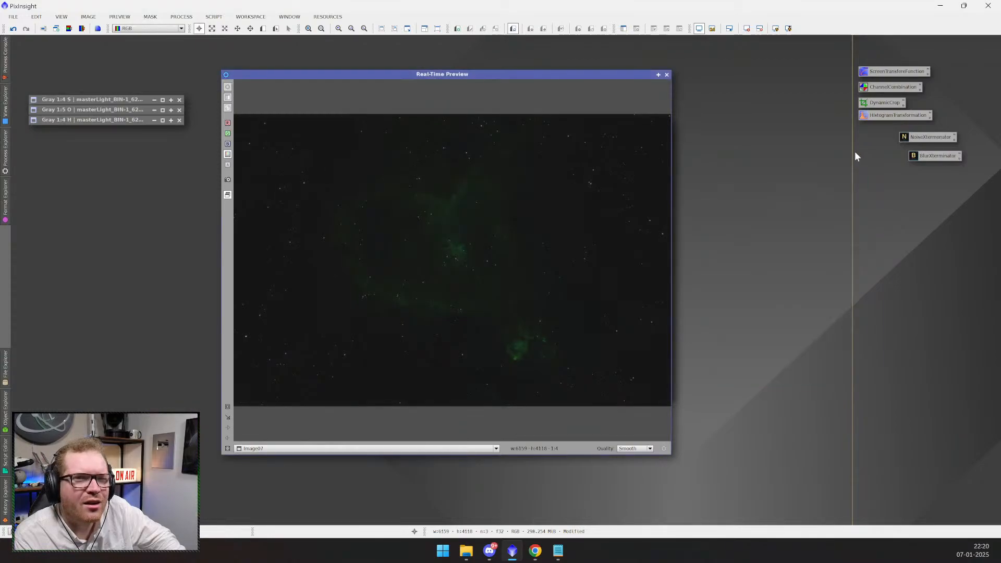
# - Reopen HistogramTransformation beside the RGB image, preview it in real time, and try midtones of about 0.287
pyautogui.doubleClick(885, 116)
pyautogui.moveTo(775, 118); pyautogui.dragTo(820, 157)
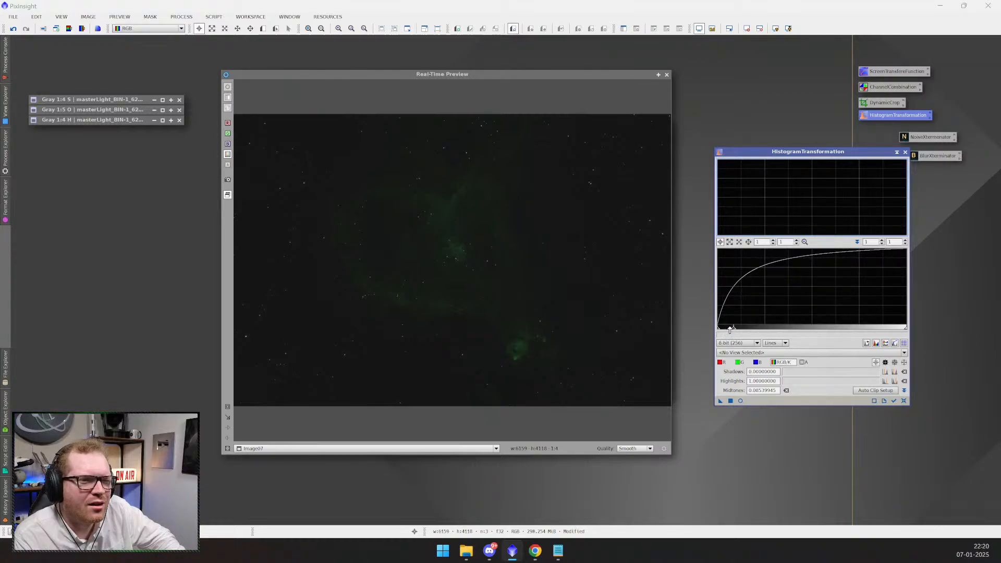
pyautogui.click(740, 401)
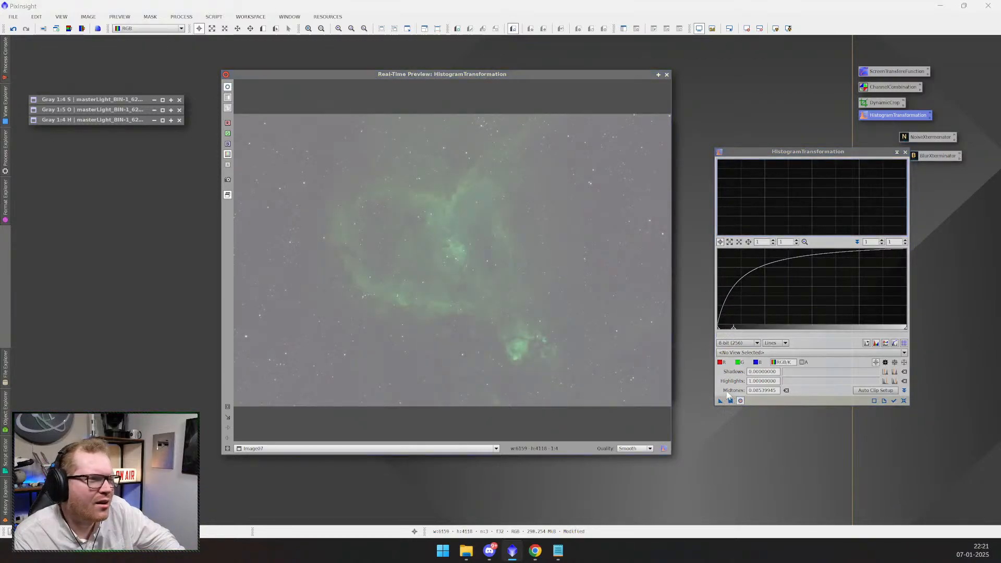
pyautogui.moveTo(735, 330); pyautogui.dragTo(772, 329)
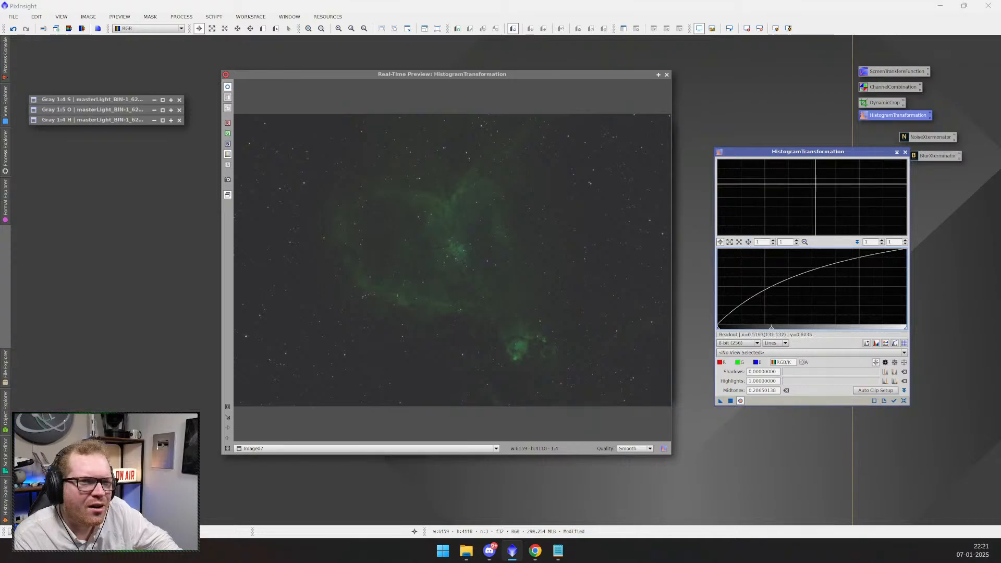
pyautogui.scroll(2, 757, 183)
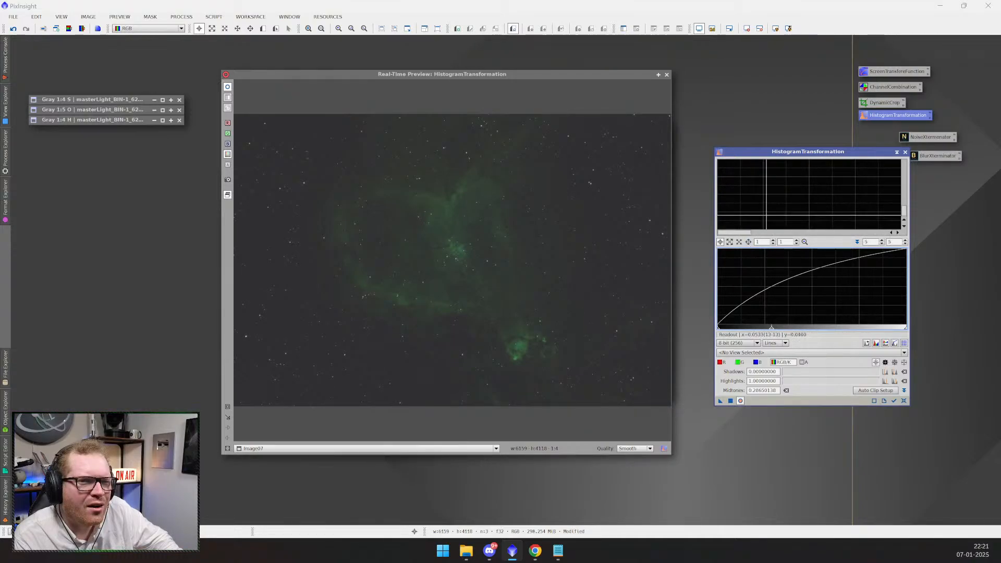
pyautogui.scroll(-2, 765, 209)
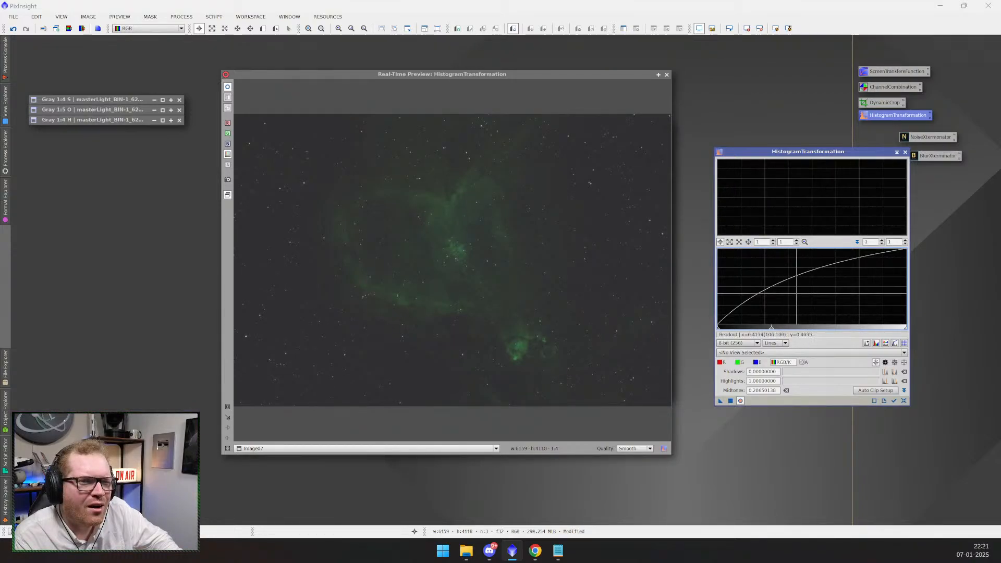
pyautogui.scroll(1, 796, 304)
pyautogui.scroll(-1, 796, 303)
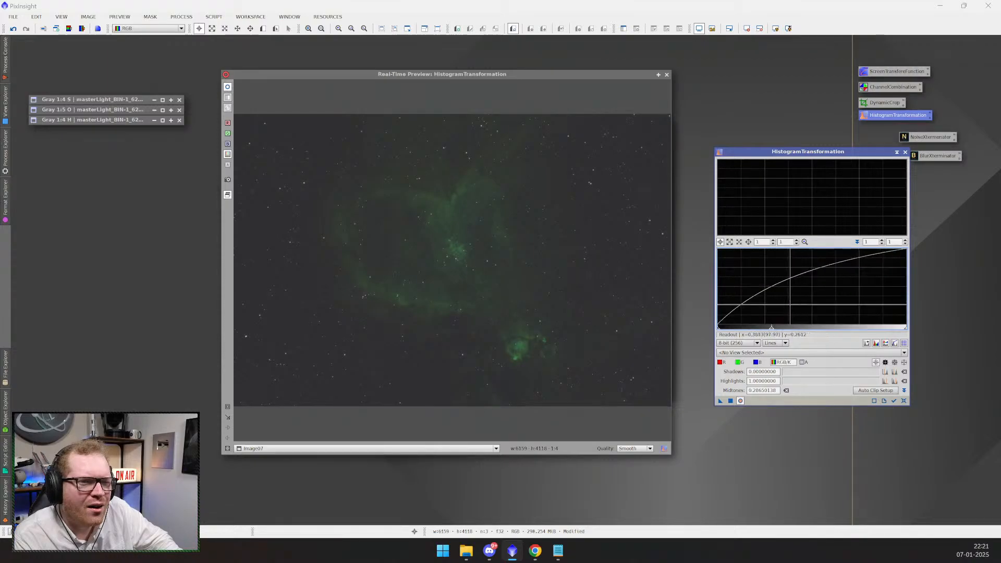
pyautogui.click(749, 344)
pyautogui.click(746, 345)
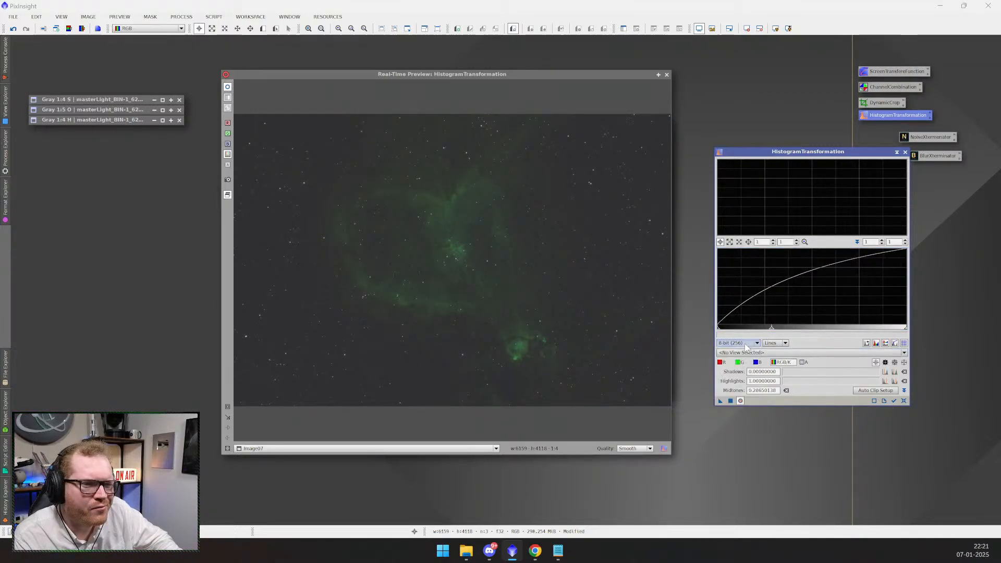
pyautogui.click(771, 345)
pyautogui.click(771, 350)
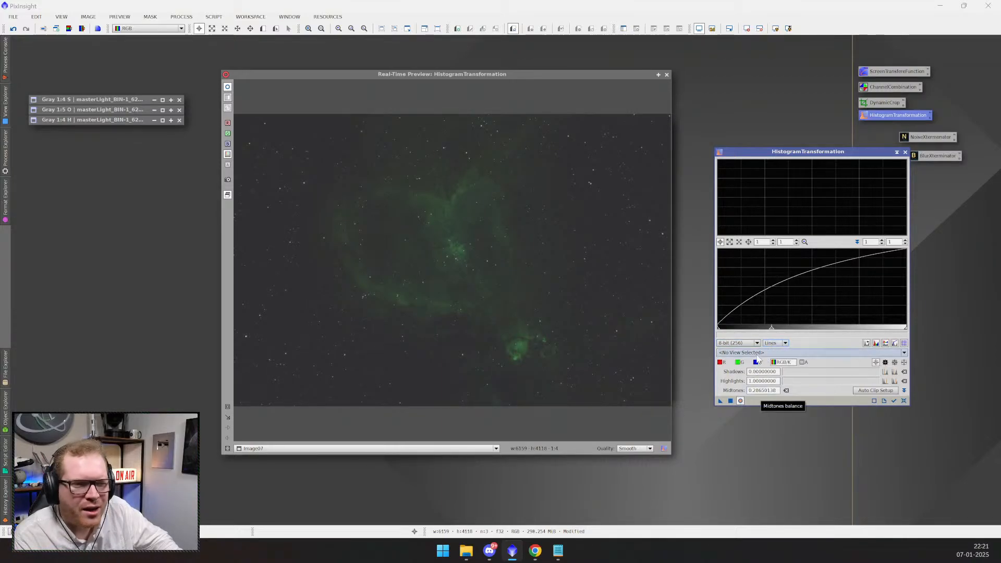
# - Try a stronger RGB/K stretch with shadows at about 0.070 and midtones at about 0.105
pyautogui.moveTo(771, 331); pyautogui.dragTo(747, 338)
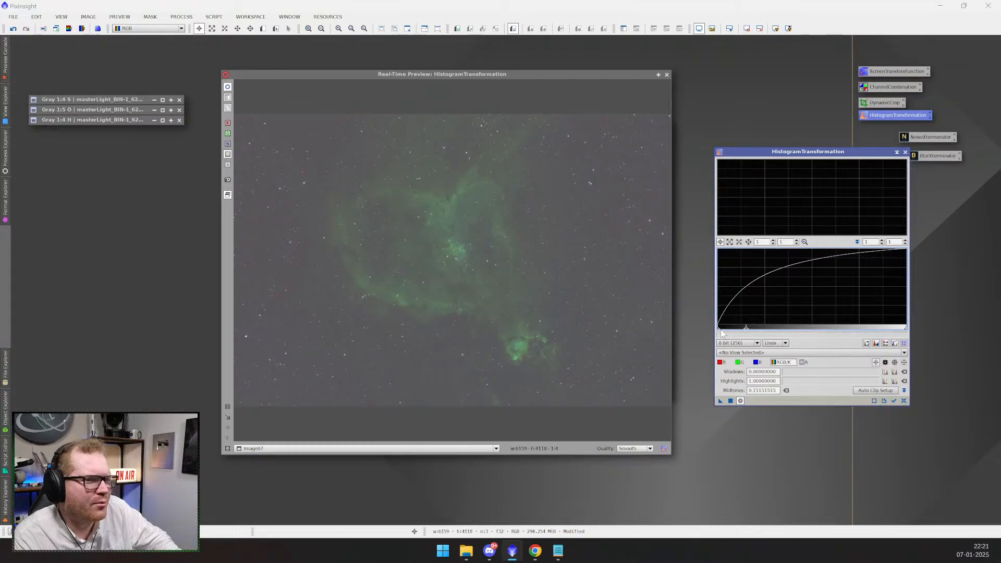
pyautogui.moveTo(720, 329); pyautogui.dragTo(746, 330)
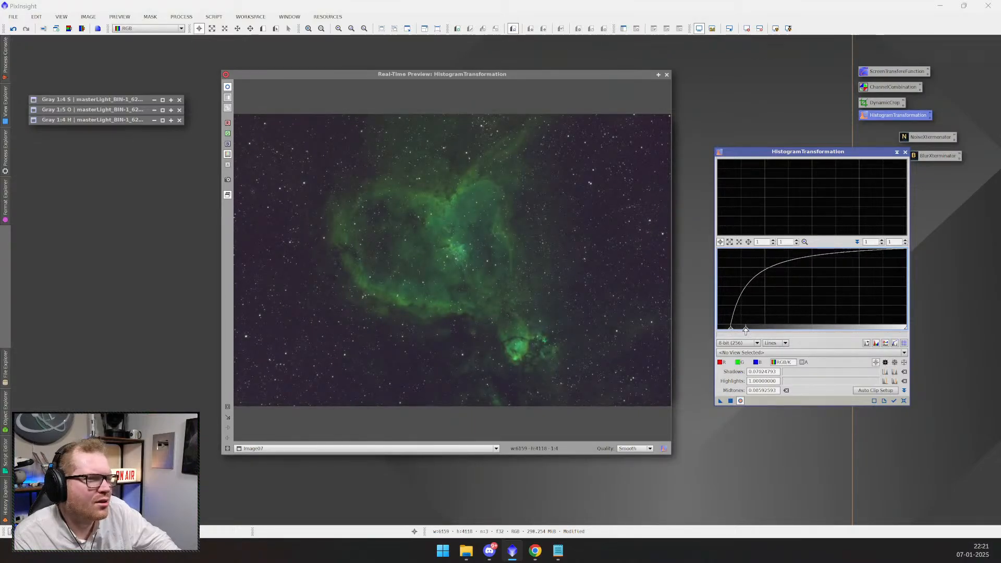
pyautogui.moveTo(747, 330); pyautogui.dragTo(749, 330)
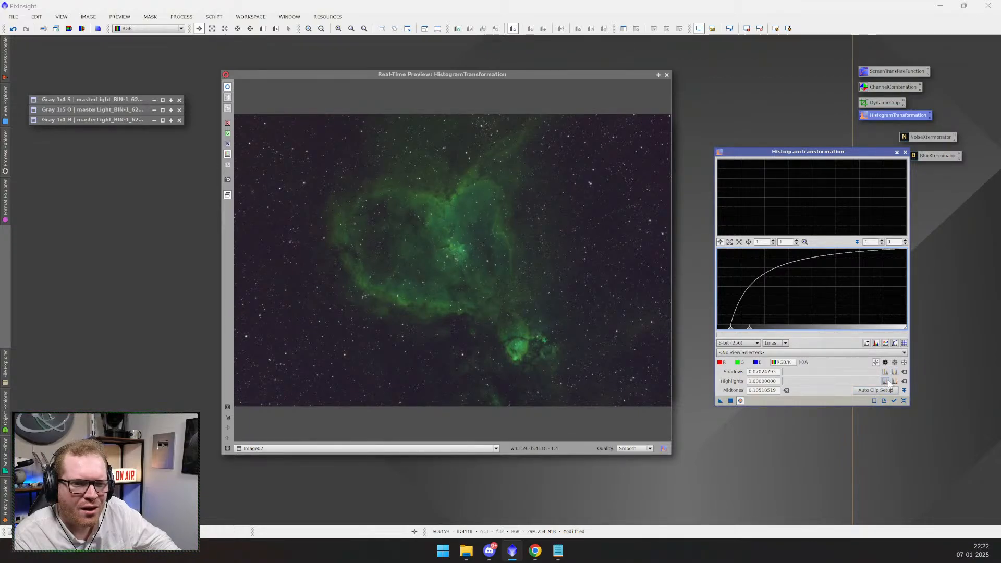
pyautogui.click(895, 343)
pyautogui.click(895, 344)
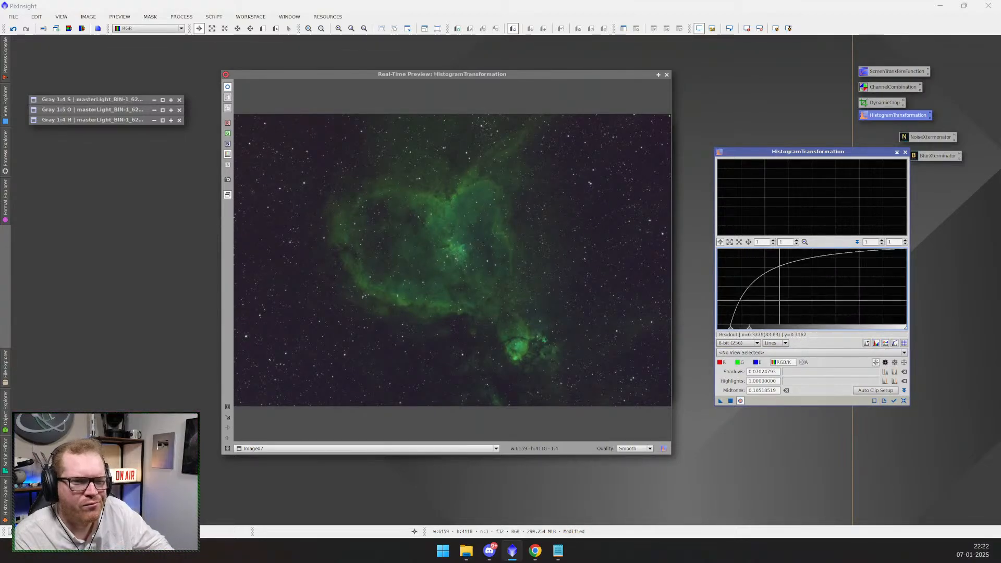
pyautogui.click(742, 353)
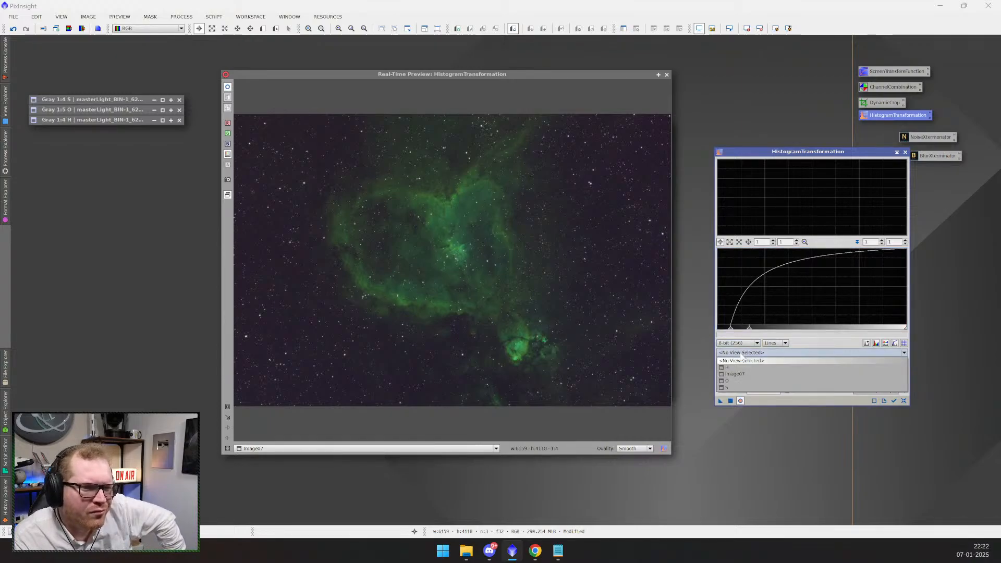
pyautogui.click(759, 353)
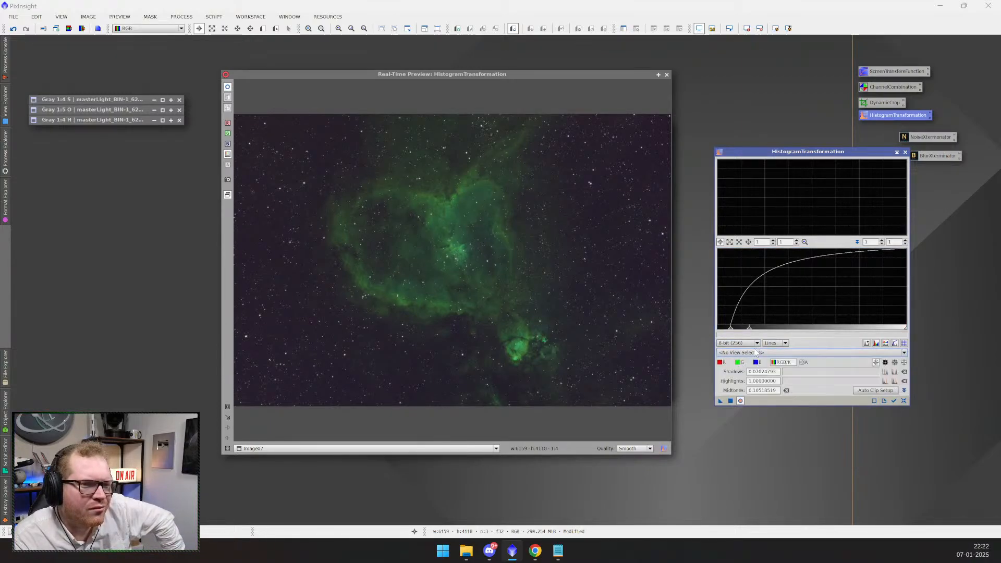
# - Try RGB/K midtones of about 0.070 with shadows at about 0.078, and enlarge the HistogramTransformation window
pyautogui.moveTo(748, 330); pyautogui.dragTo(730, 332)
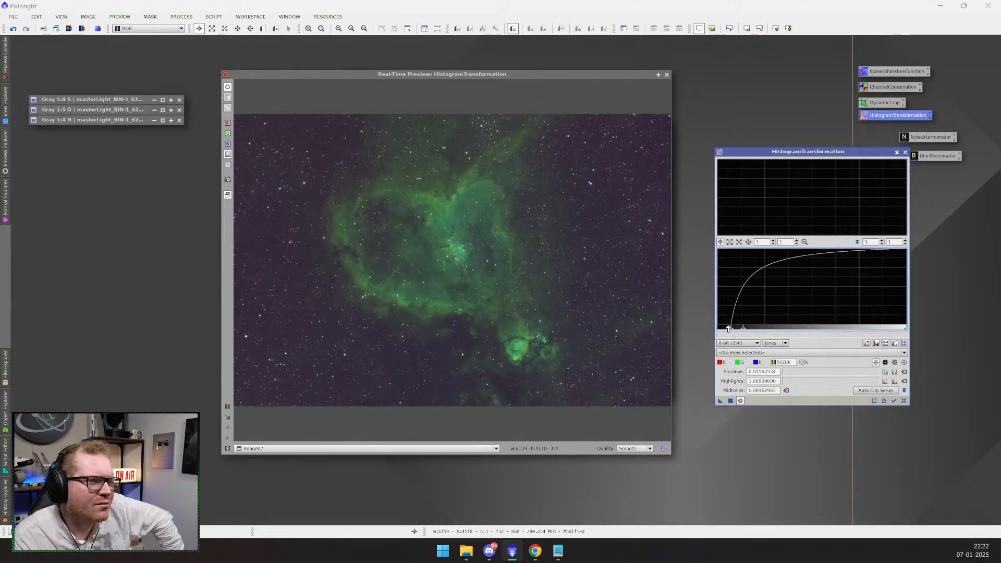
pyautogui.rightClick(761, 373)
pyautogui.click(730, 332)
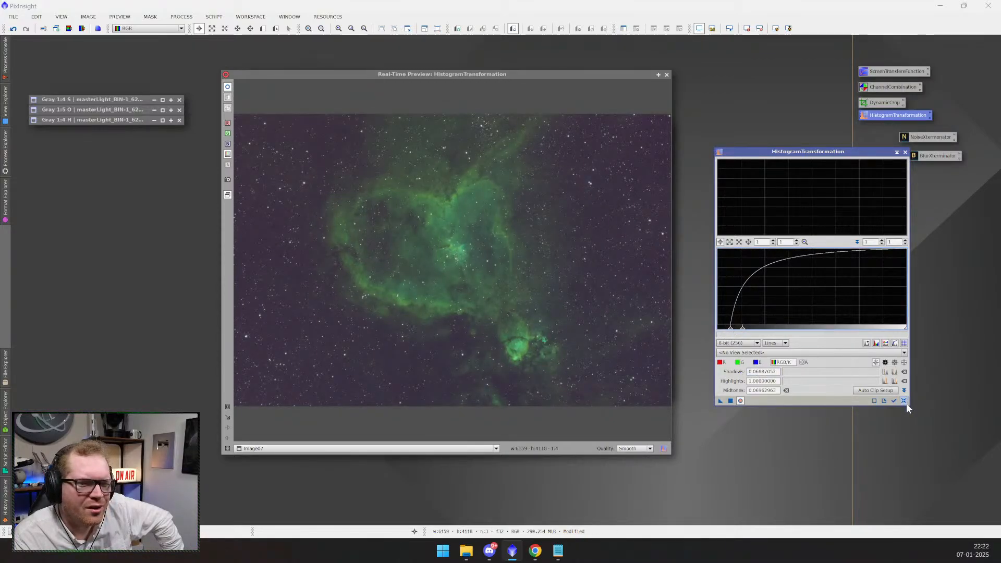
pyautogui.moveTo(907, 405); pyautogui.dragTo(971, 476)
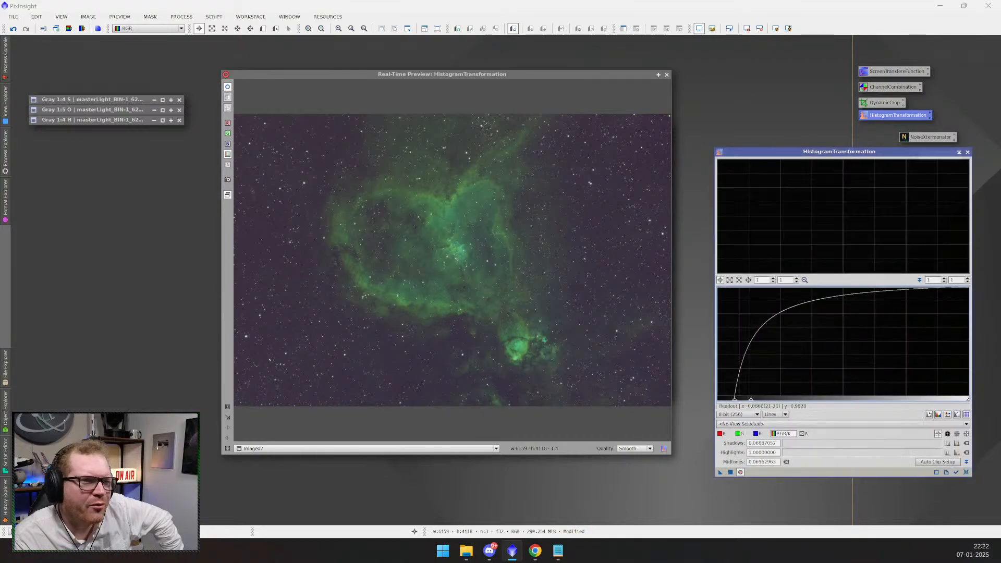
pyautogui.moveTo(715, 268); pyautogui.dragTo(686, 268)
pyautogui.moveTo(710, 405); pyautogui.dragTo(710, 402)
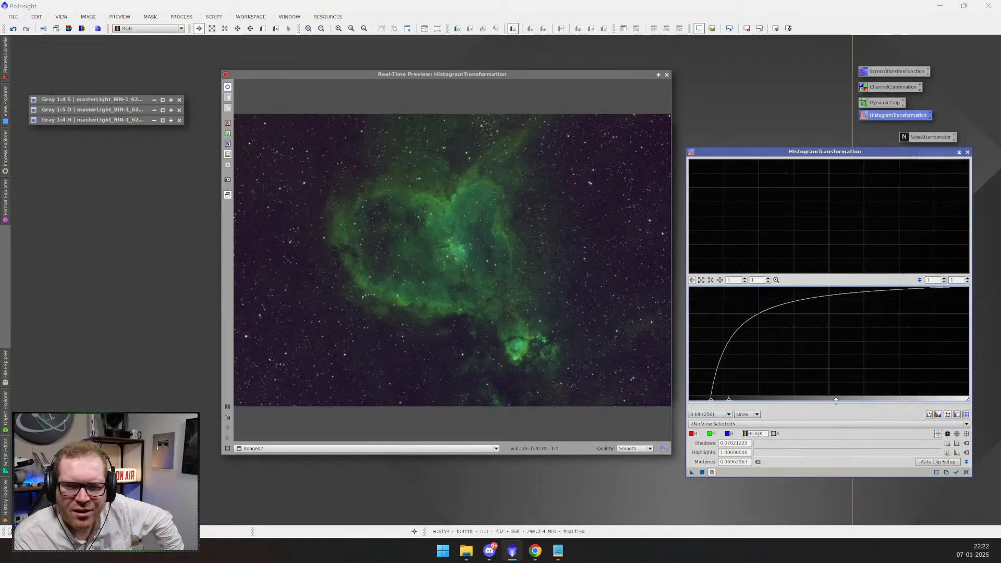
# - Show the histogram of Image07 and set the RGB/K shadows to about 0.065 and midtones to about 0.090
pyautogui.click(757, 424)
pyautogui.click(707, 445)
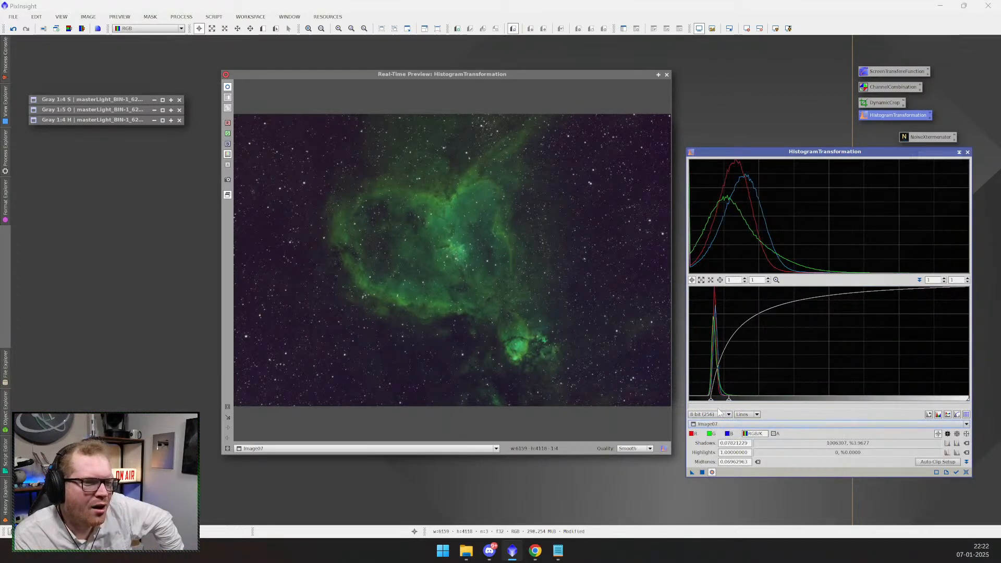
pyautogui.moveTo(702, 401)
pyautogui.mouseDown()
pyautogui.moveTo(733, 403)
pyautogui.moveTo(707, 400)
pyautogui.mouseUp()
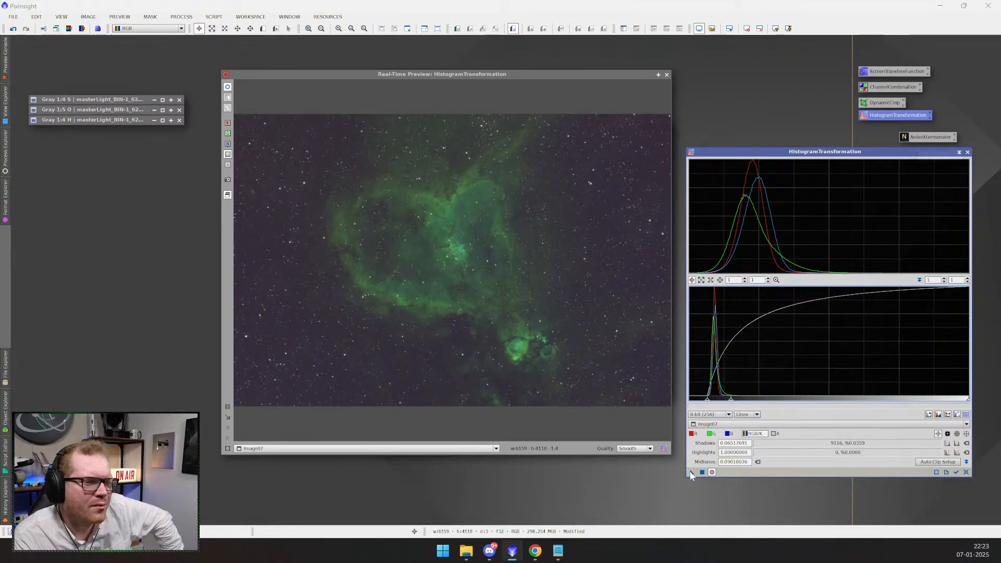
# - Move the real-time preview off the RGB image and apply the histogram stretch to Image07
pyautogui.moveTo(637, 354); pyautogui.dragTo(633, 365)
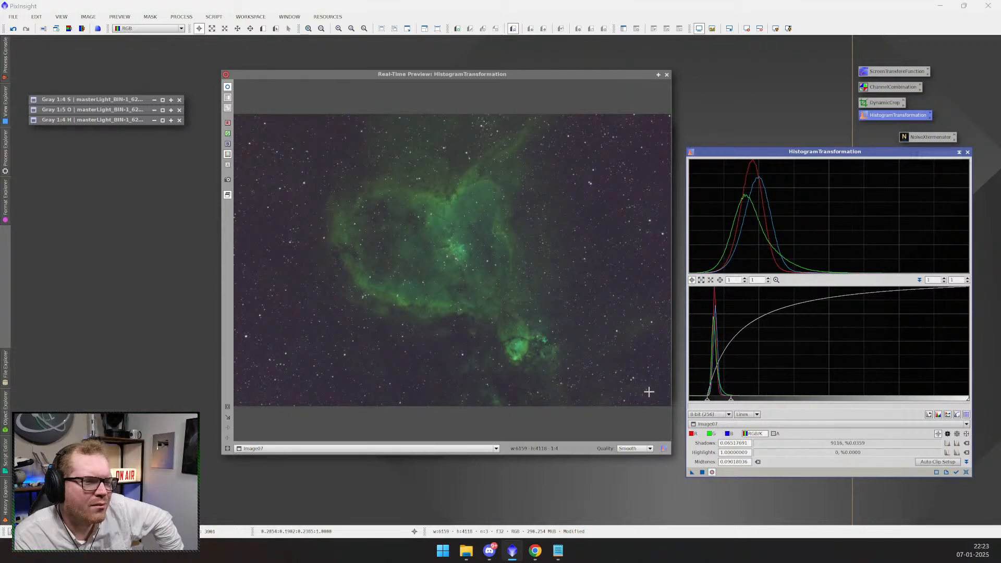
pyautogui.moveTo(691, 472); pyautogui.dragTo(607, 356)
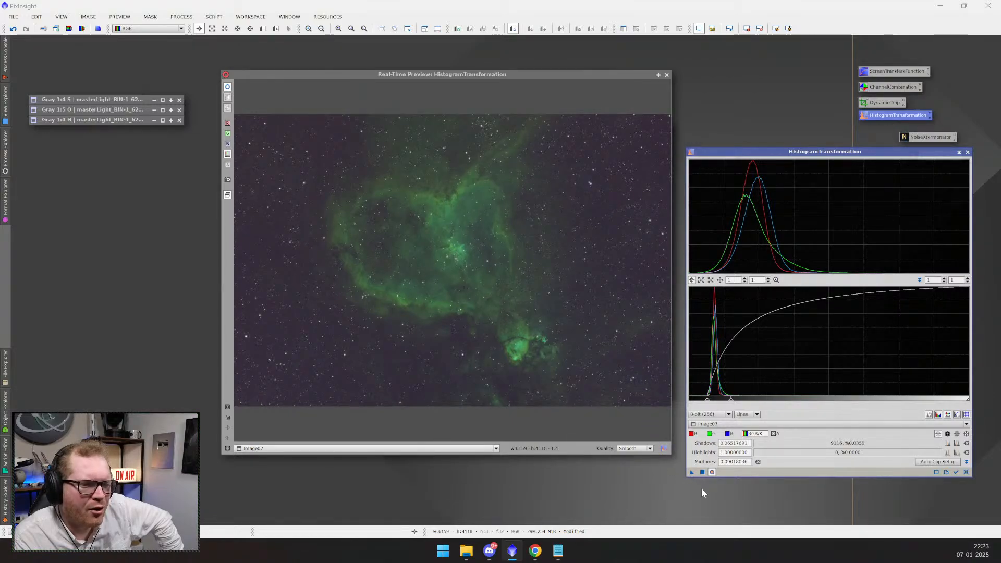
pyautogui.moveTo(632, 74); pyautogui.dragTo(568, 102)
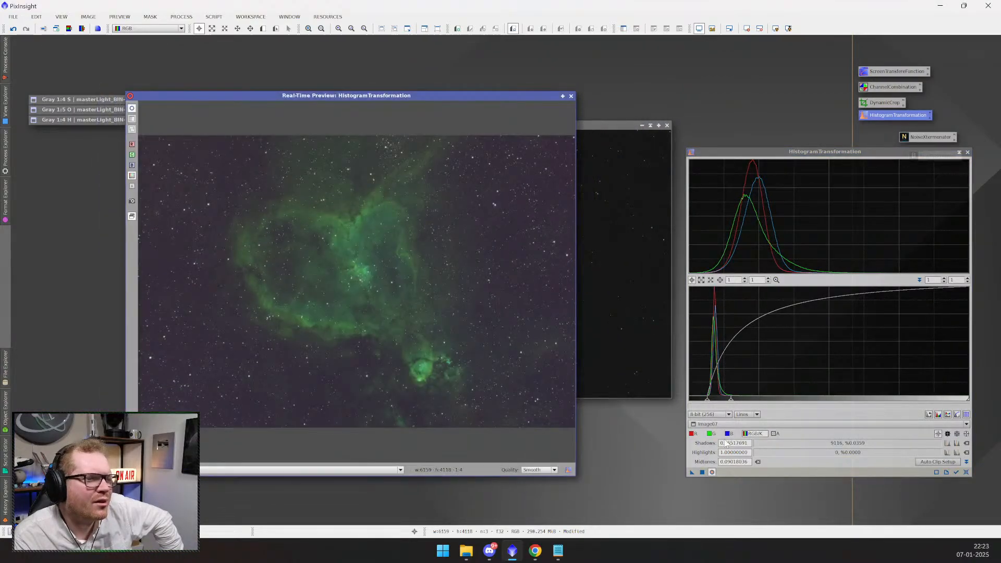
pyautogui.moveTo(692, 473); pyautogui.dragTo(647, 359)
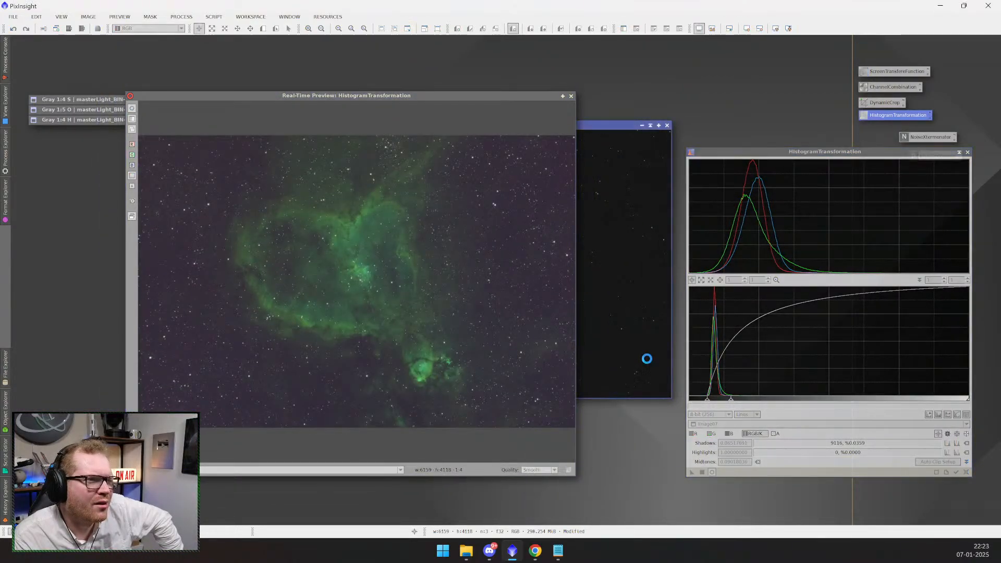
# - Try RGB/K midtones of about 0.526 and green midtones of about 0.460, then close HistogramTransformation and its preview without applying
pyautogui.moveTo(518, 96); pyautogui.dragTo(602, 97)
pyautogui.moveTo(708, 400); pyautogui.dragTo(836, 378)
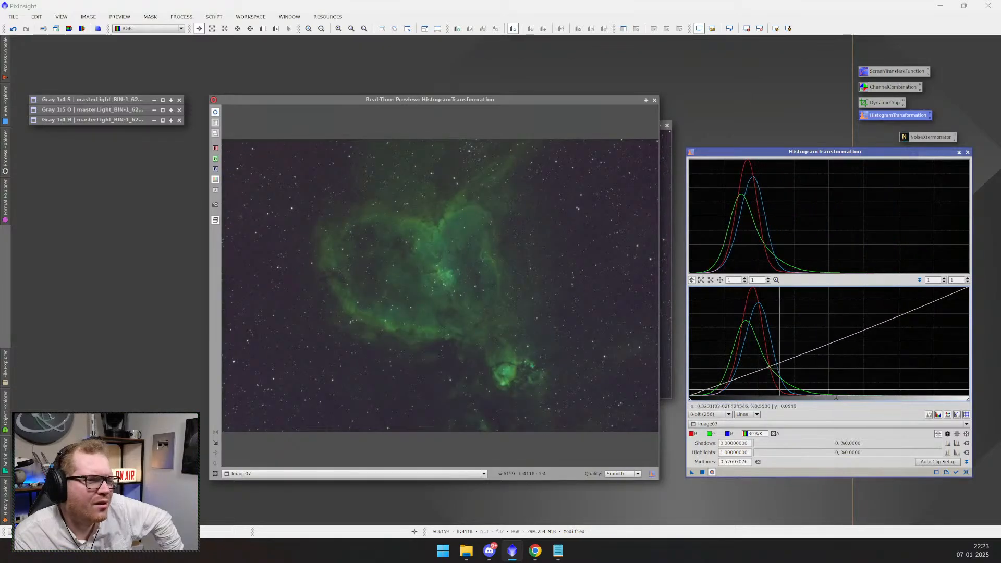
pyautogui.click(712, 434)
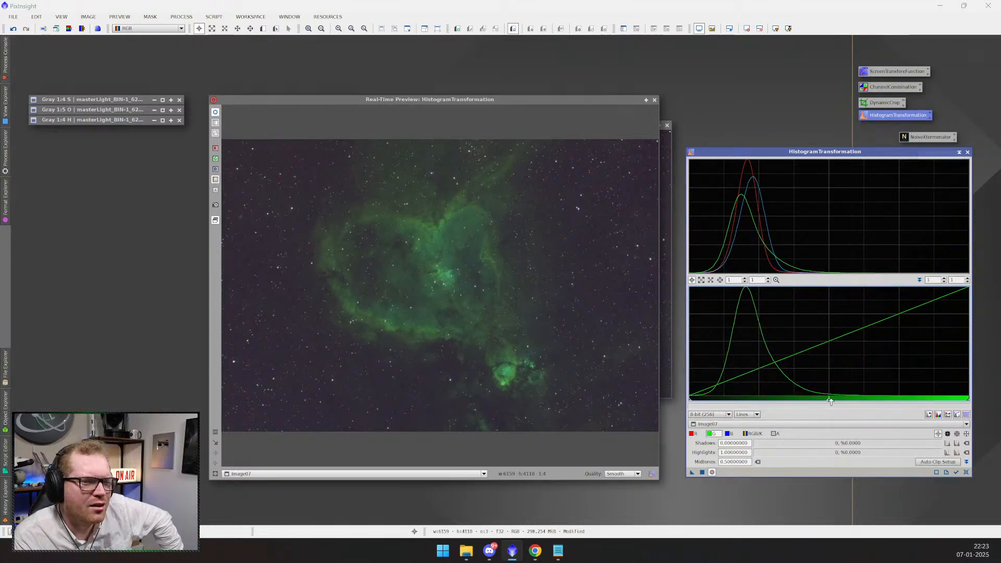
pyautogui.moveTo(828, 402); pyautogui.dragTo(811, 400)
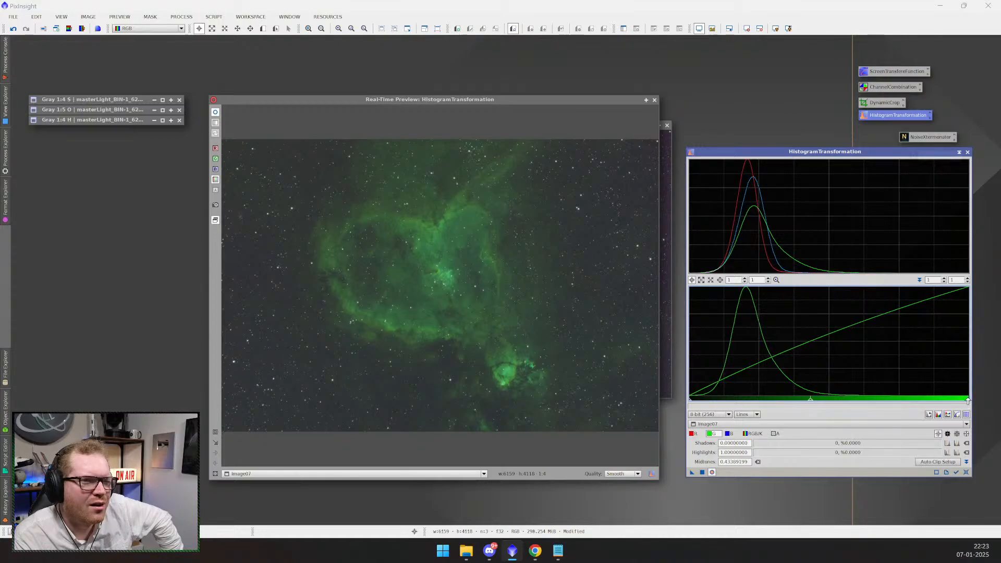
pyautogui.moveTo(811, 401)
pyautogui.mouseDown()
pyautogui.moveTo(837, 403)
pyautogui.moveTo(817, 399)
pyautogui.mouseUp()
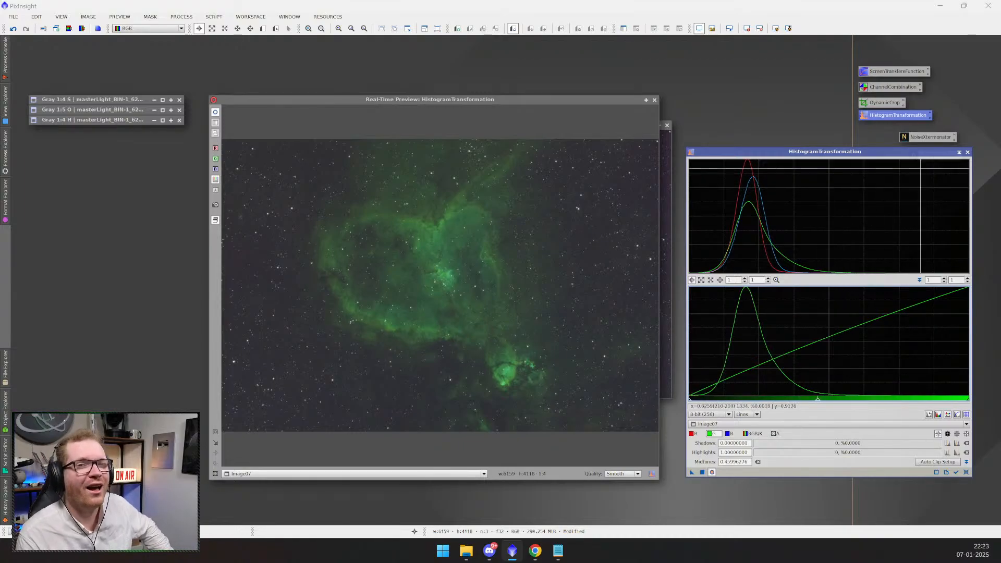
pyautogui.click(968, 153)
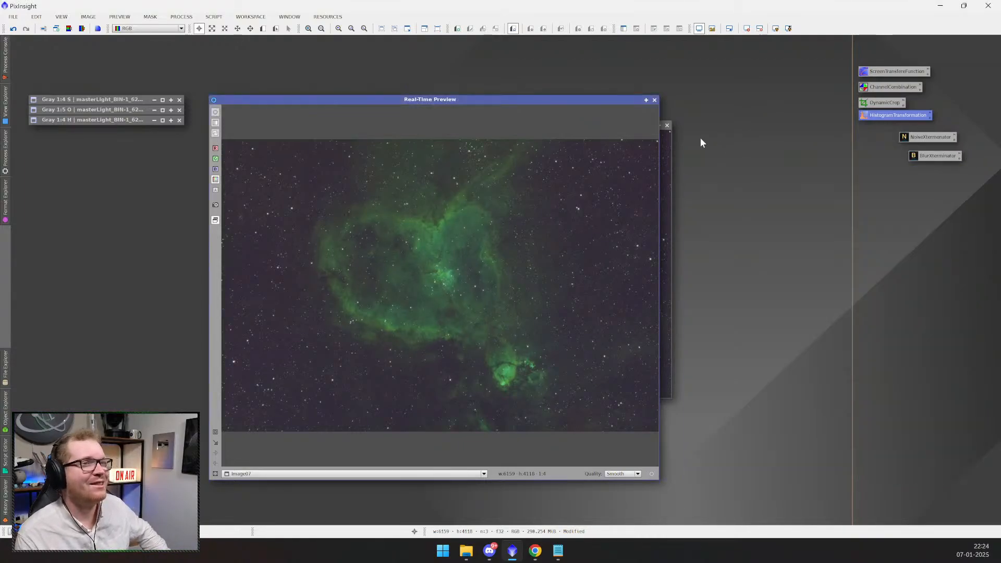
pyautogui.click(655, 100)
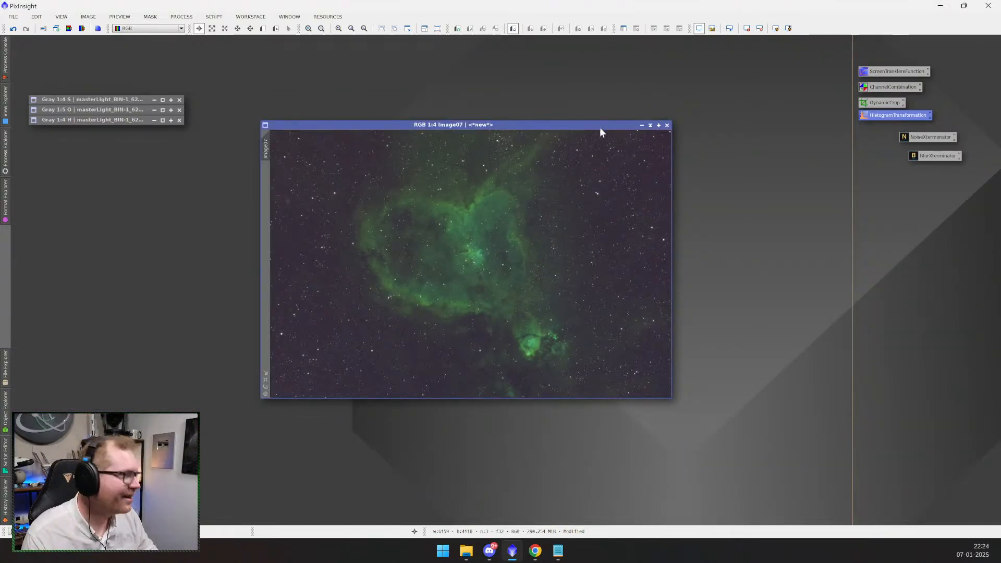
# - Undo the last histogram stretch on Image07
pyautogui.hotkey('ctrl', 'F12')
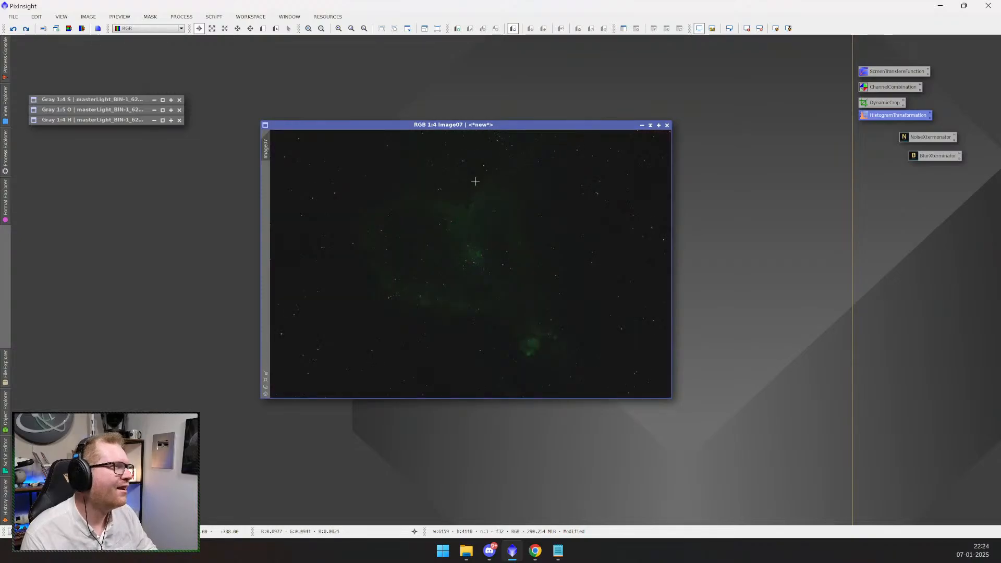
pyautogui.click(863, 137)
pyautogui.click(878, 116)
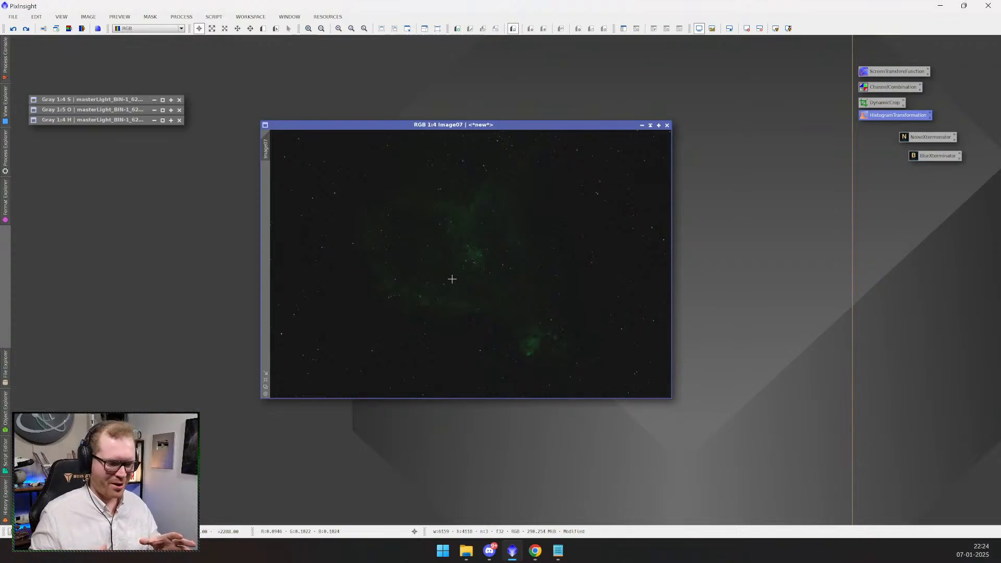
# - Move Image07 aside, open CurvesTransformation and place it enlarged beside the image
pyautogui.moveTo(444, 131); pyautogui.dragTo(280, 132)
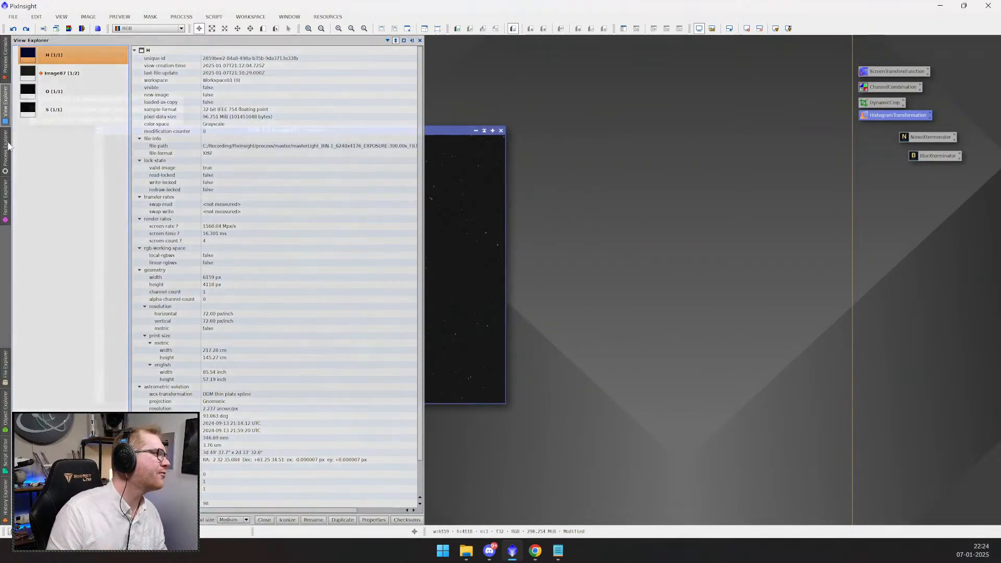
pyautogui.moveTo(6, 149)
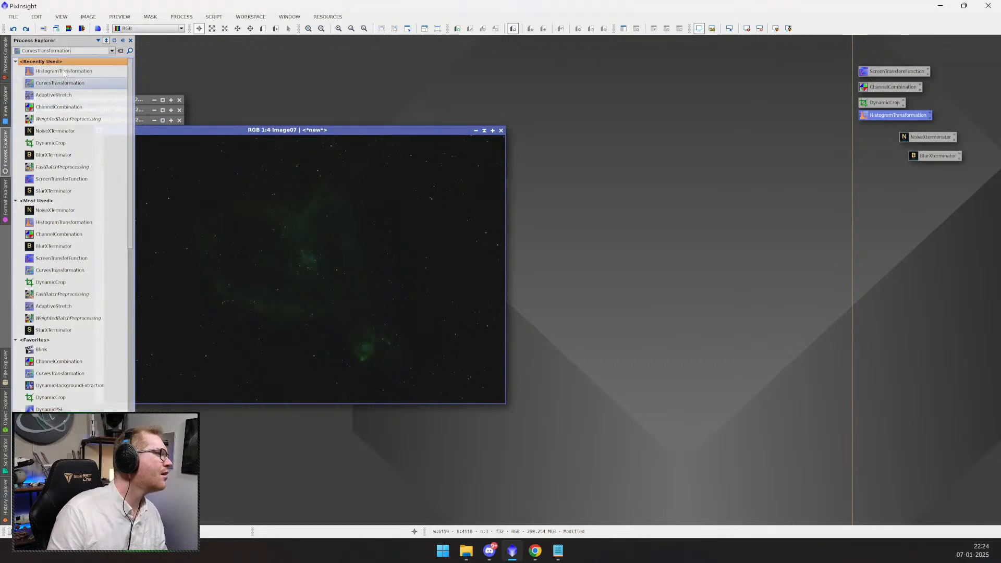
pyautogui.press('Return')
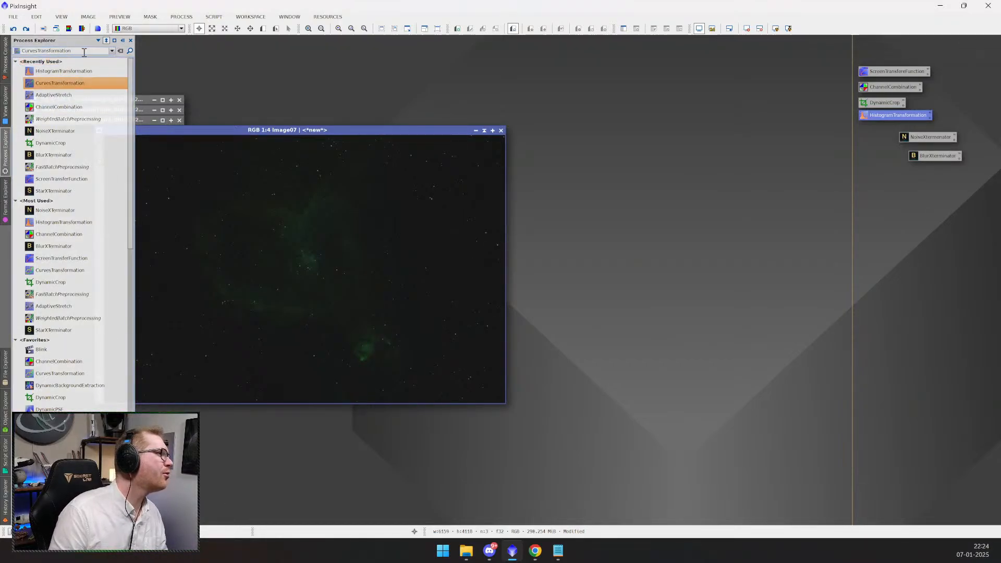
pyautogui.doubleClick(86, 84)
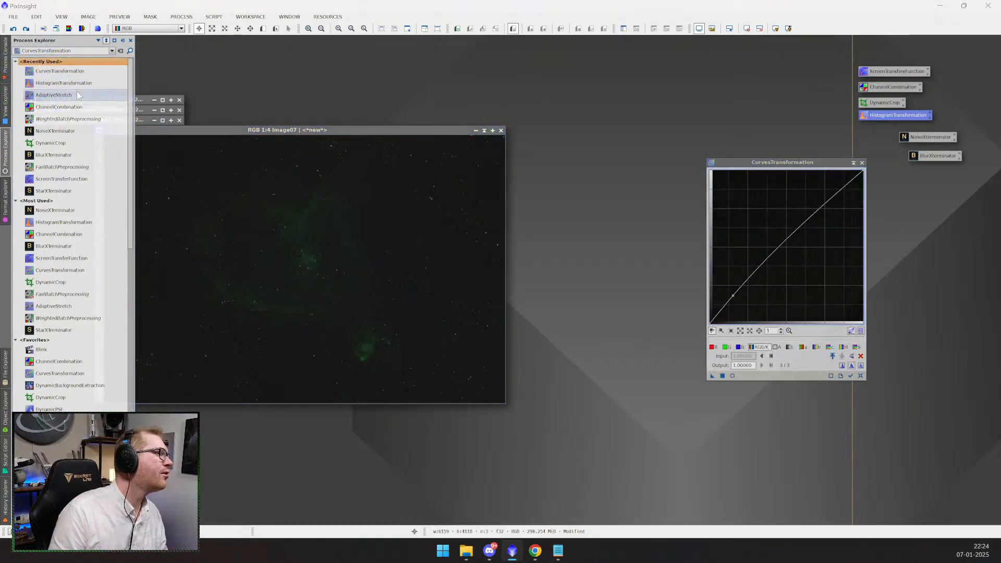
pyautogui.moveTo(821, 163); pyautogui.dragTo(627, 74)
pyautogui.moveTo(674, 295); pyautogui.dragTo(849, 479)
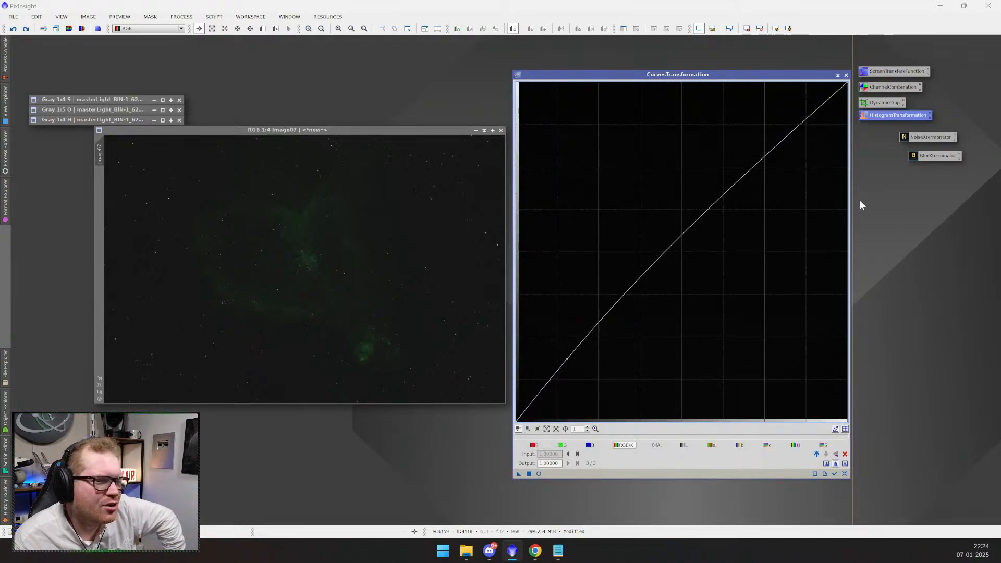
# - Raise the RGB/K curve point to input about 0.139 and output about 0.25, and preview the effect in real time
pyautogui.moveTo(567, 360); pyautogui.dragTo(562, 336)
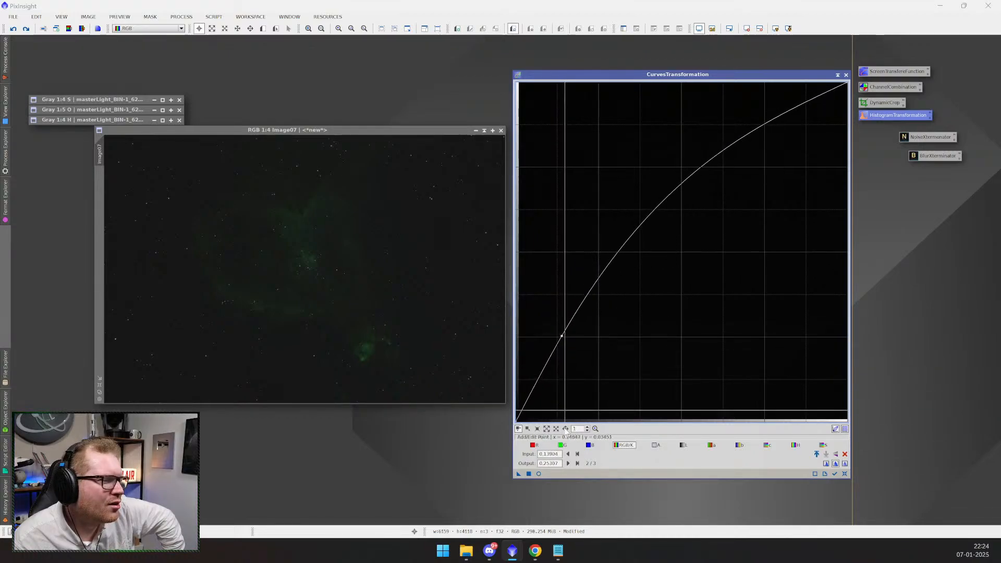
pyautogui.click(539, 474)
pyautogui.moveTo(445, 100); pyautogui.dragTo(383, 101)
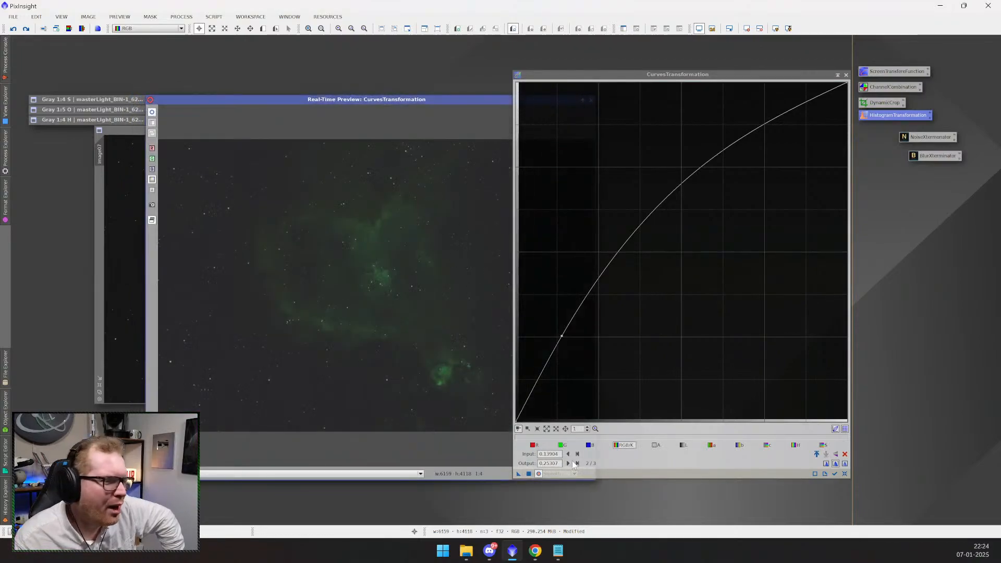
pyautogui.click(657, 446)
pyautogui.click(623, 446)
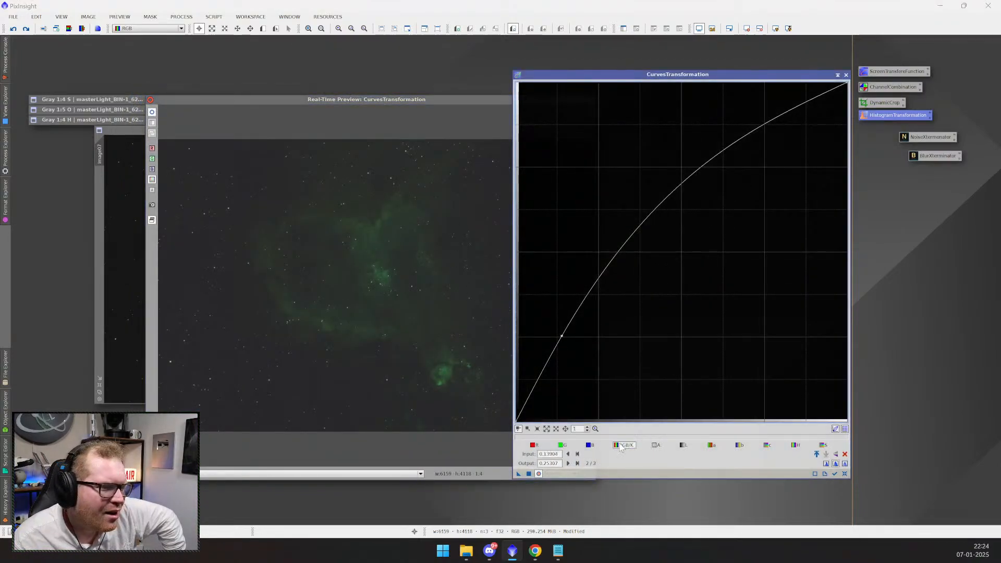
# - Try the inverted RGB/K curve and linear interpolation, returning to the smooth upright curve
pyautogui.click(836, 454)
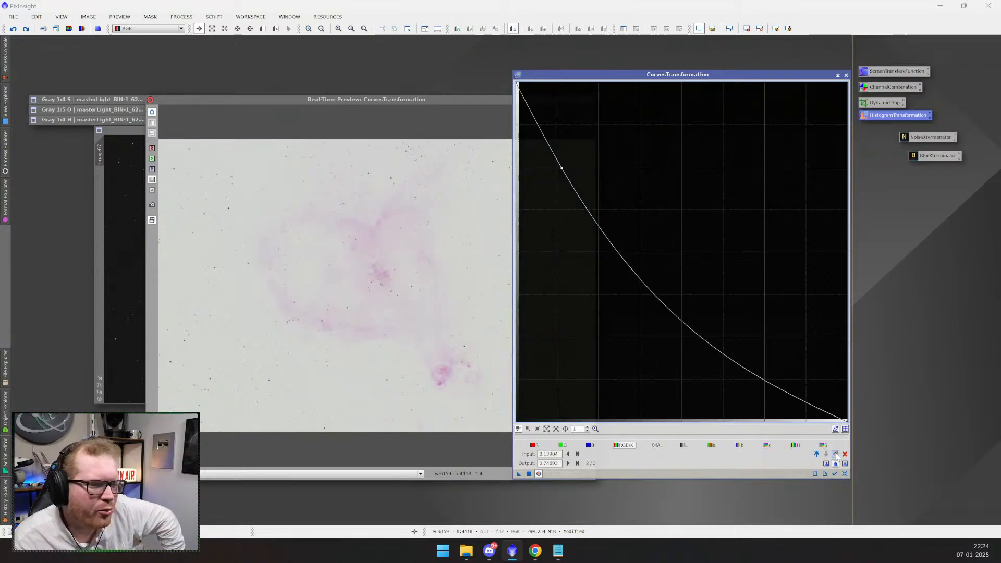
pyautogui.click(836, 455)
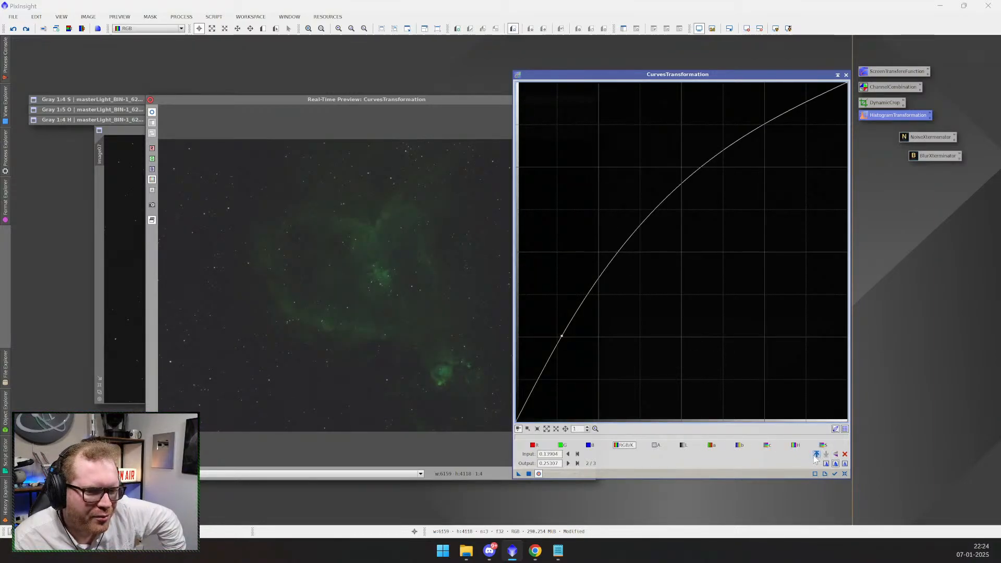
pyautogui.click(845, 463)
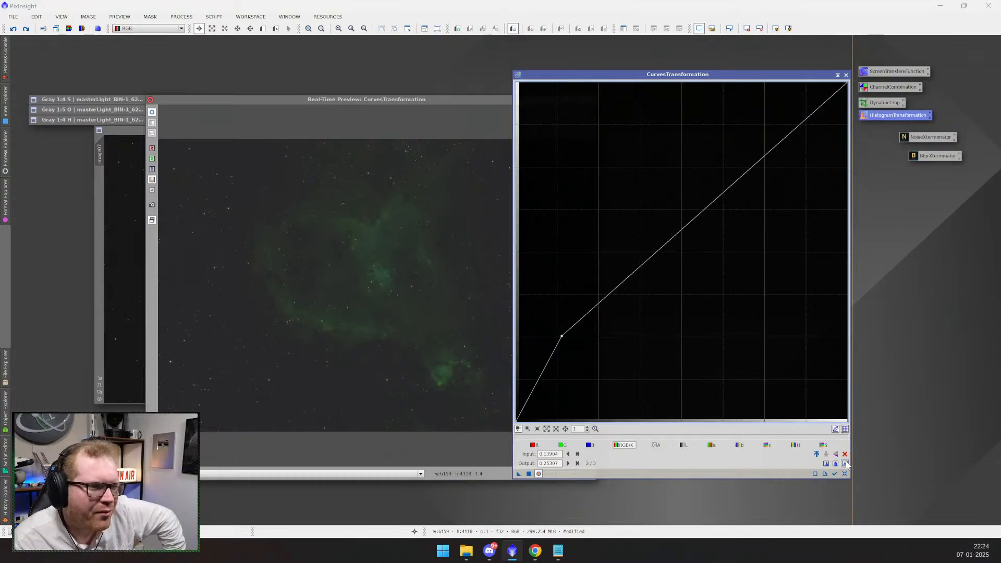
pyautogui.click(836, 465)
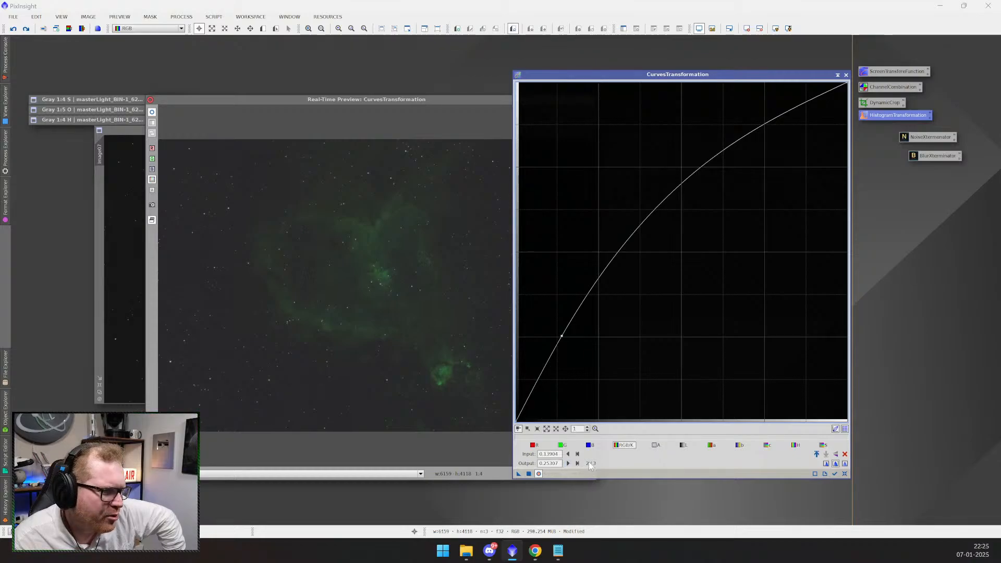
# - Add a second point to the RGB/K curve and try several positions, ending at input about 0.242 and output about 0.426
pyautogui.click(602, 274)
pyautogui.moveTo(602, 274); pyautogui.dragTo(608, 295)
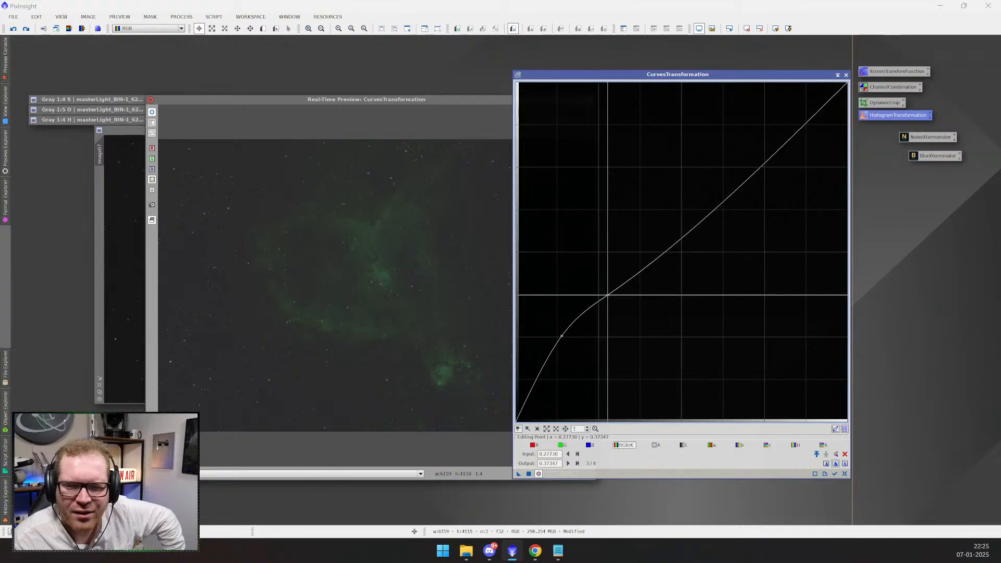
pyautogui.moveTo(607, 295); pyautogui.dragTo(580, 271)
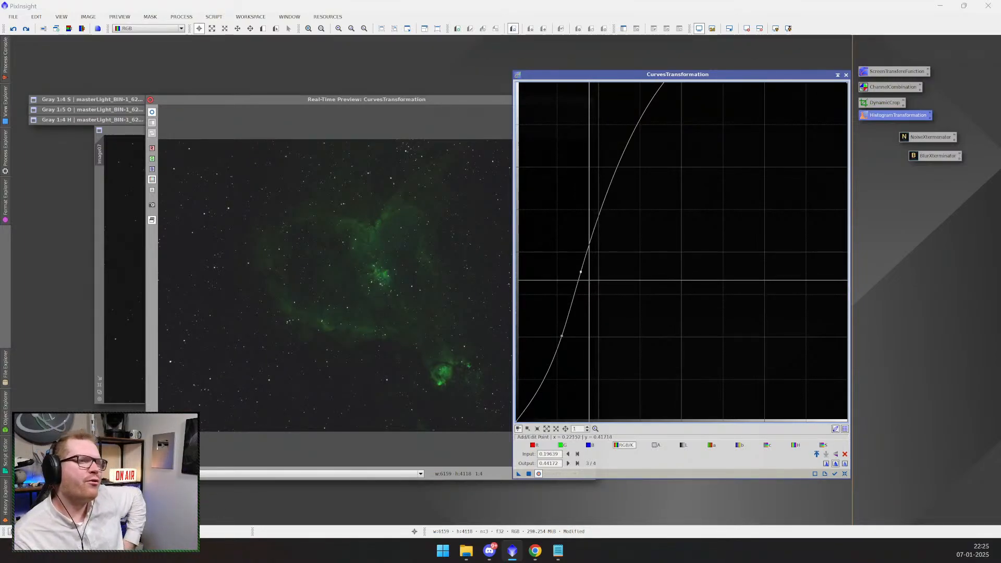
pyautogui.moveTo(583, 275); pyautogui.dragTo(596, 276)
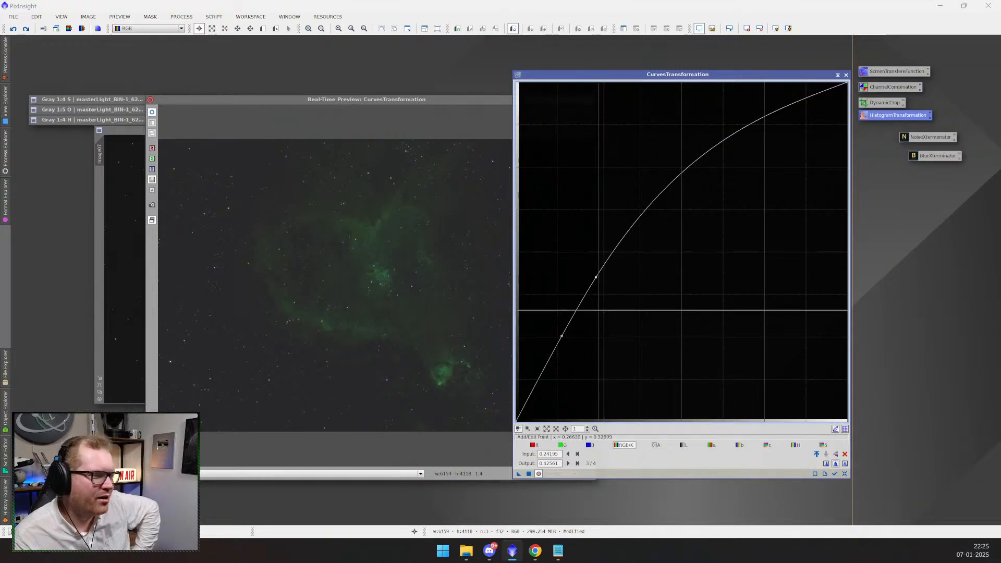
# - Remove both added points from the RGB/K curve and close CurvesTransformation without applying it
pyautogui.rightClick(596, 277)
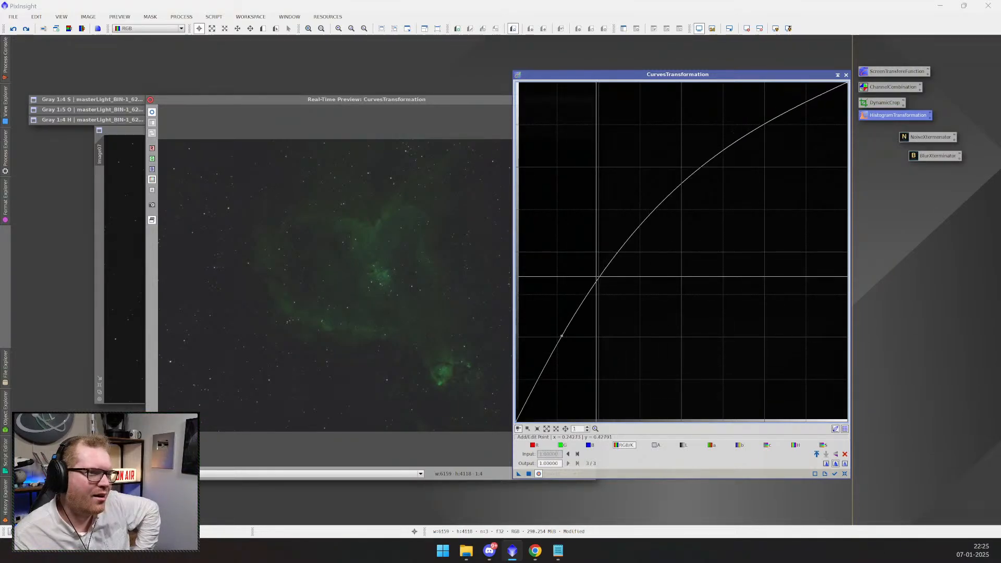
pyautogui.rightClick(562, 335)
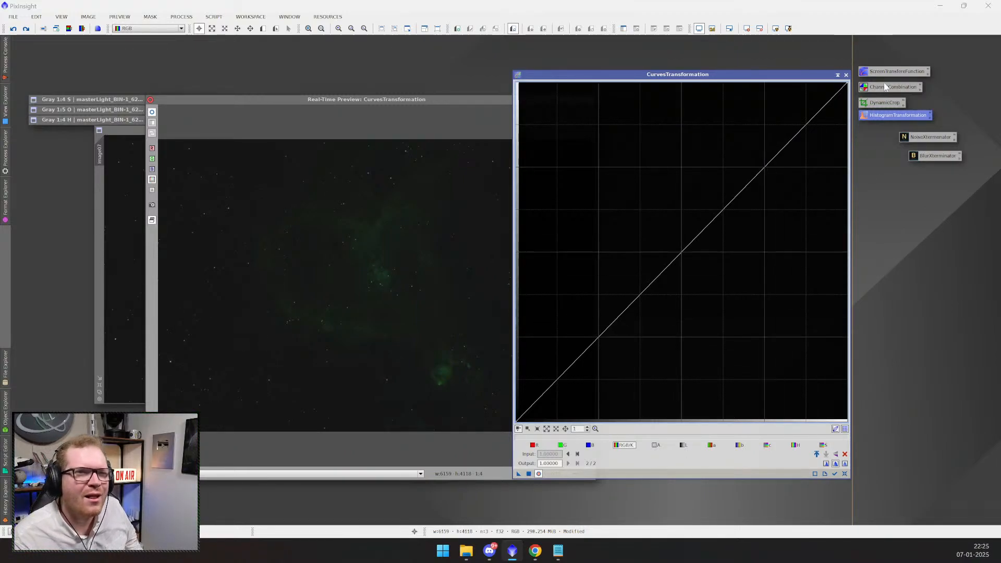
pyautogui.click(846, 76)
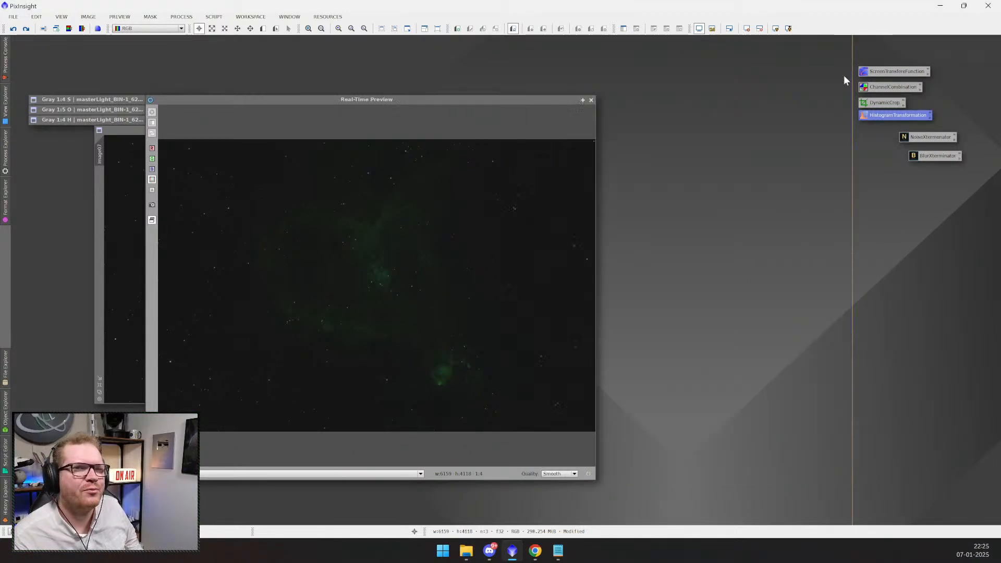
# - Reopen the saved HistogramTransformation with a real-time preview and set the RGB/K midtones to about 0.344
pyautogui.doubleClick(881, 118)
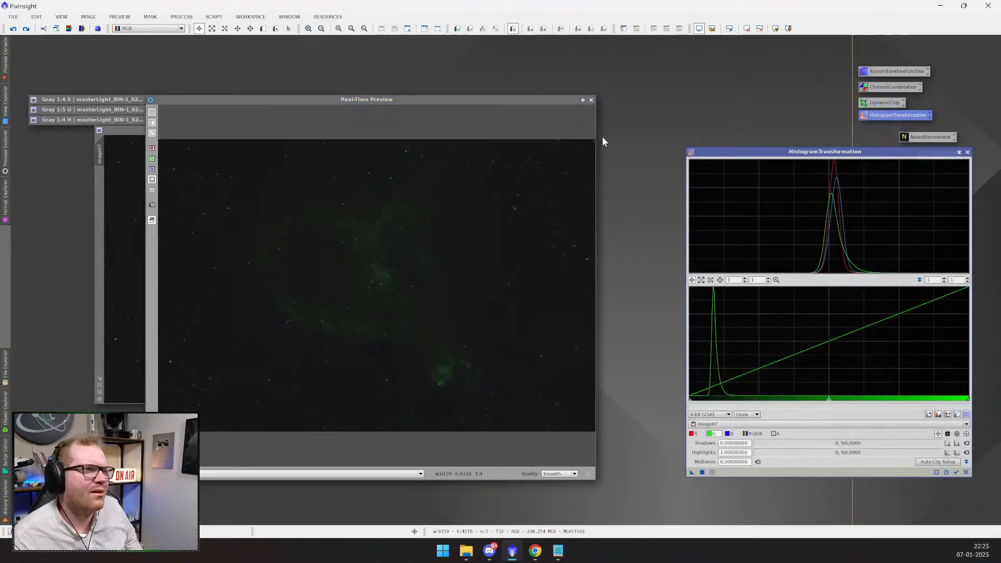
pyautogui.click(592, 101)
pyautogui.click(712, 473)
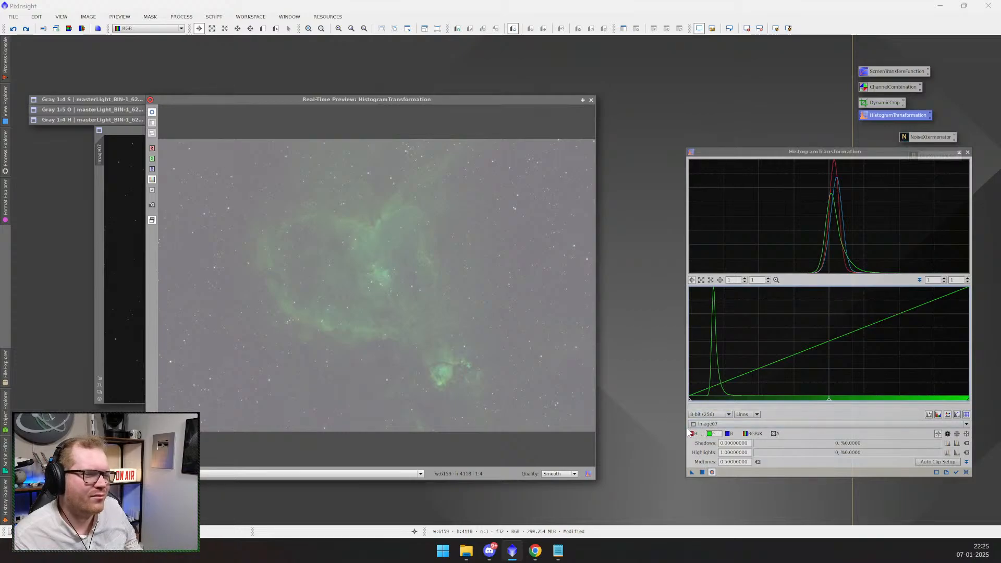
pyautogui.click(709, 437)
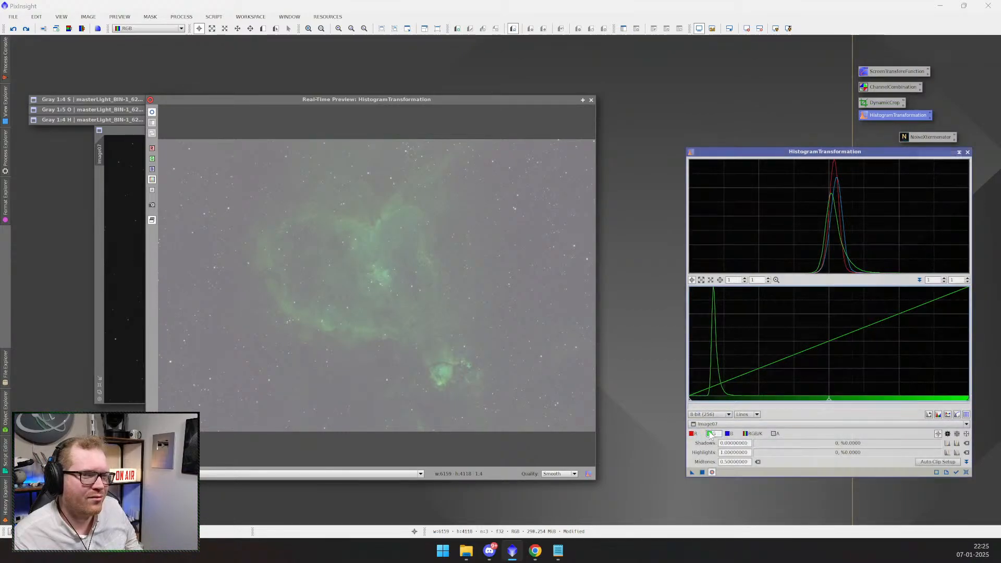
pyautogui.click(749, 434)
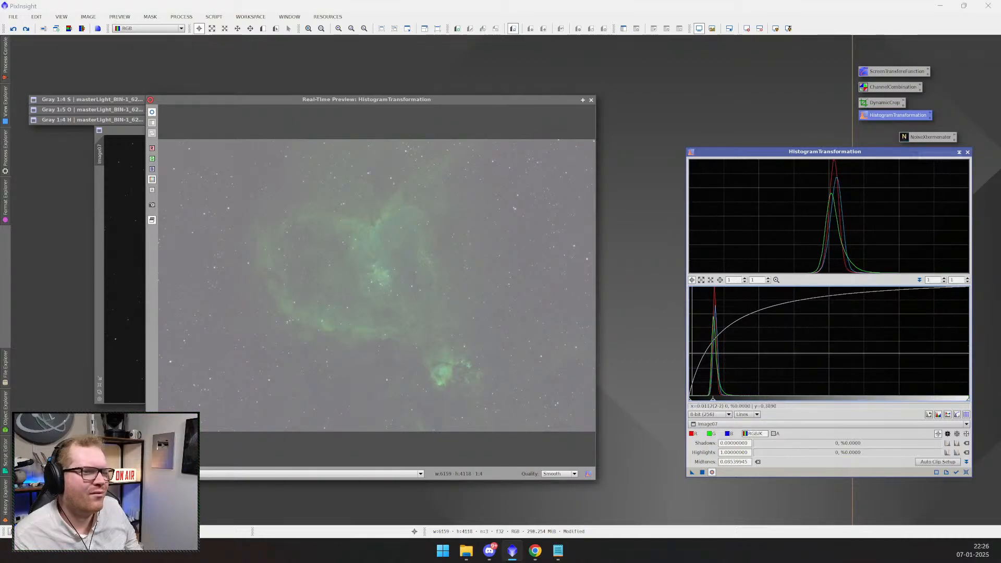
pyautogui.moveTo(714, 402); pyautogui.dragTo(784, 385)
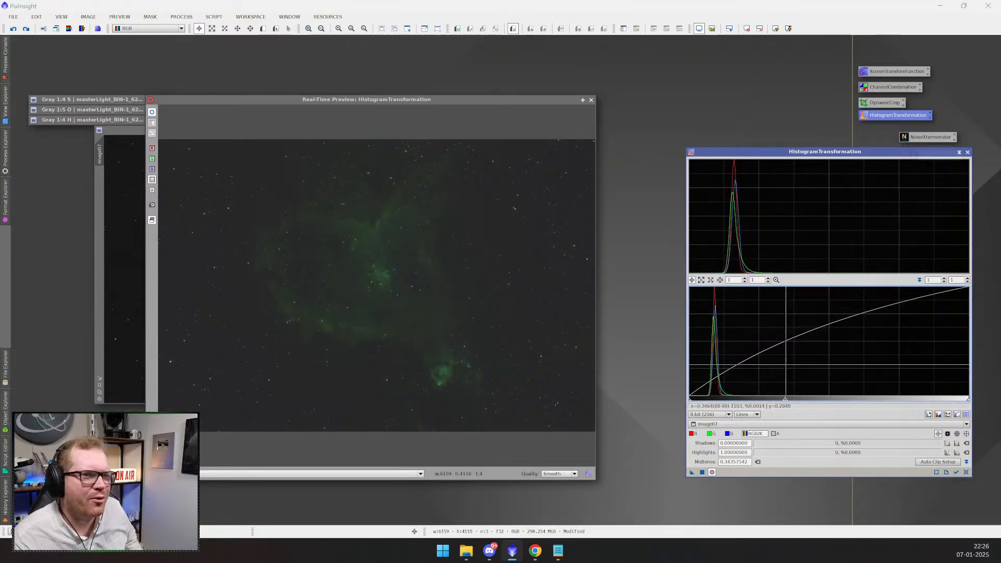
# - Move and enlarge the HistogramTransformation window and examine the red, green and blue peaks in the output histogram
pyautogui.scroll(1, 717, 225)
pyautogui.scroll(1, 716, 225)
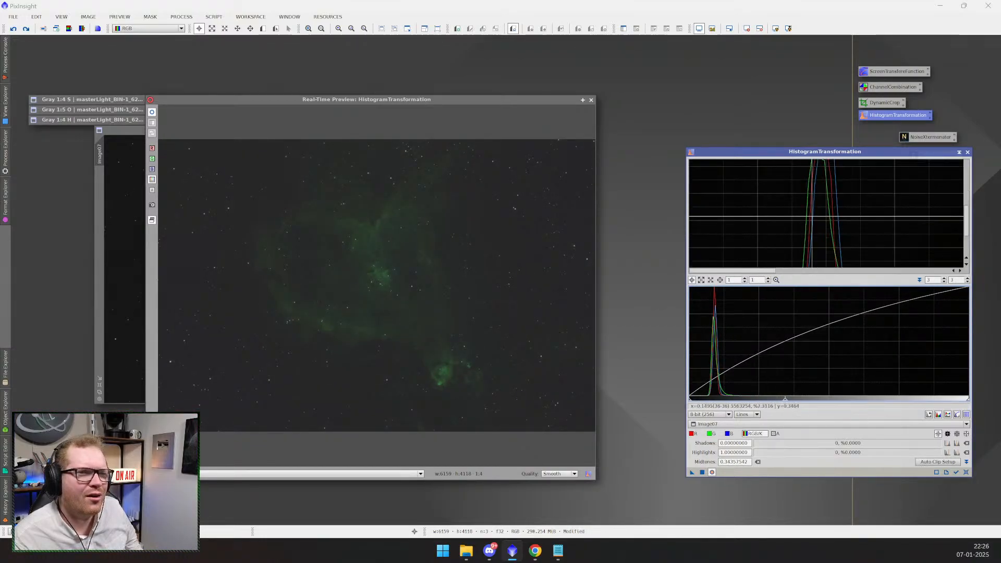
pyautogui.moveTo(883, 201); pyautogui.dragTo(860, 263)
pyautogui.moveTo(825, 214); pyautogui.dragTo(820, 250)
pyautogui.scroll(1, 812, 235)
pyautogui.moveTo(734, 149); pyautogui.dragTo(707, 71)
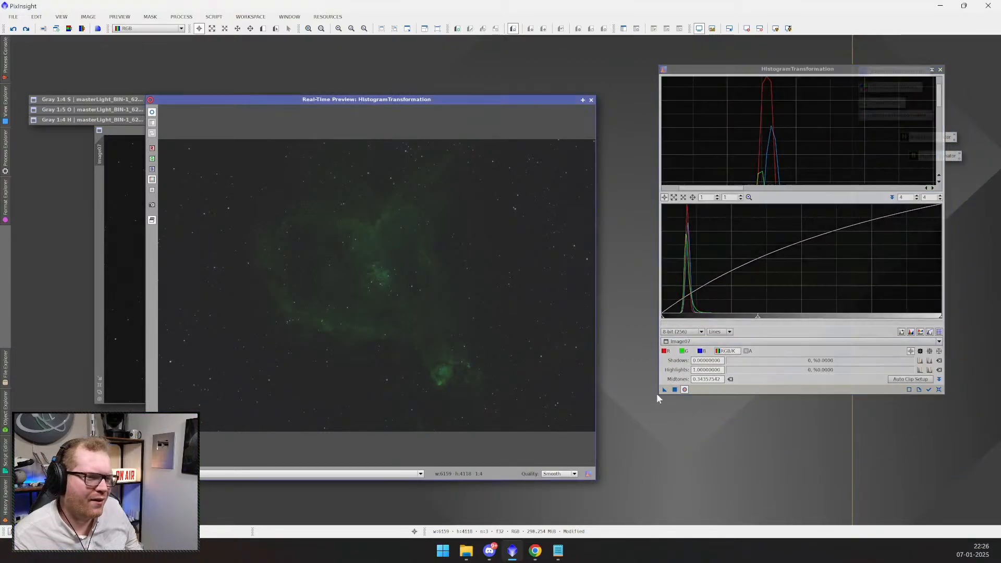
pyautogui.moveTo(659, 394); pyautogui.dragTo(614, 505)
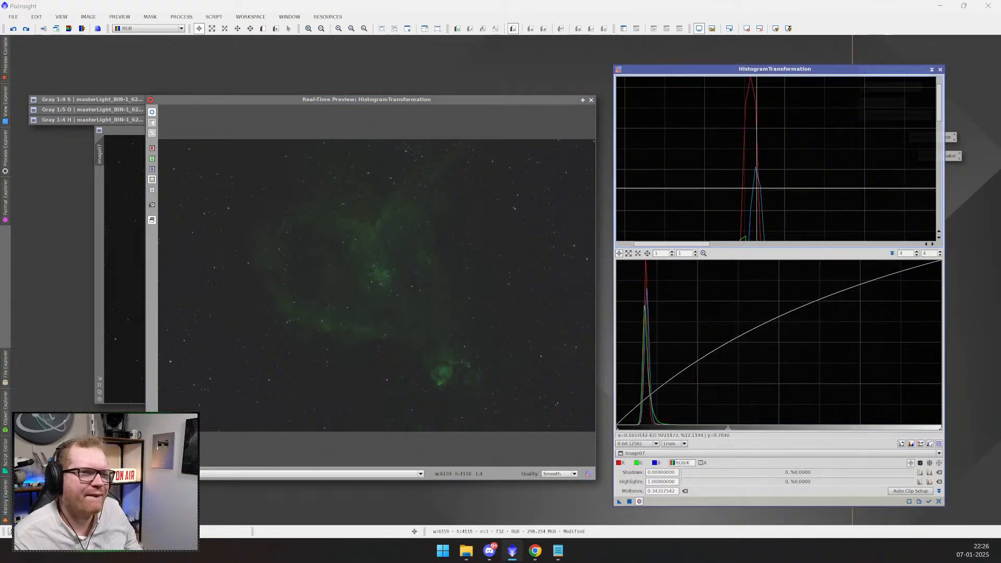
pyautogui.moveTo(775, 183); pyautogui.dragTo(769, 208)
pyautogui.scroll(1, 776, 176)
pyautogui.scroll(-2, 776, 175)
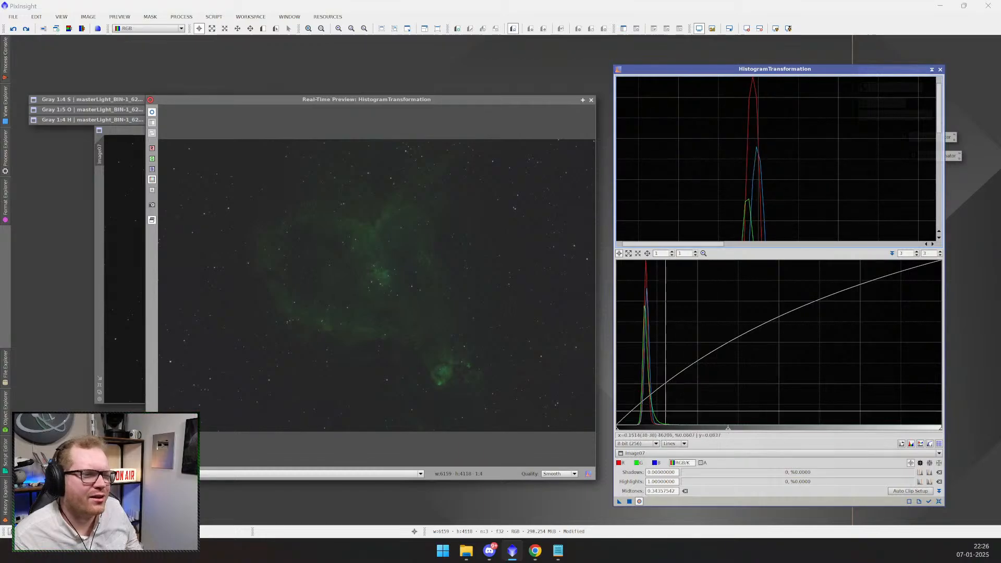
# - Set the red channel midtones to about 0.494 and compare the red peak with the green and blue ones
pyautogui.click(620, 462)
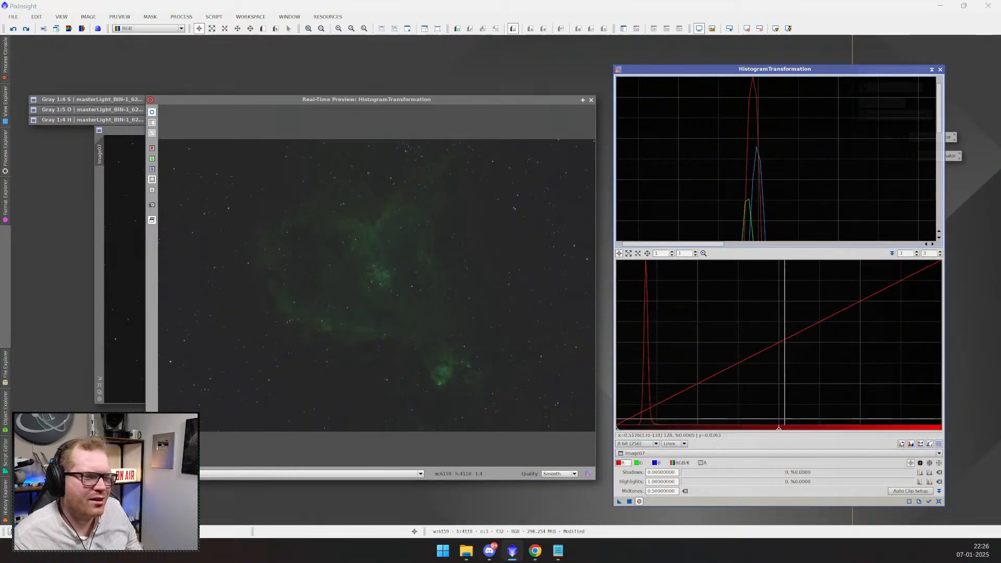
pyautogui.moveTo(779, 429); pyautogui.dragTo(775, 429)
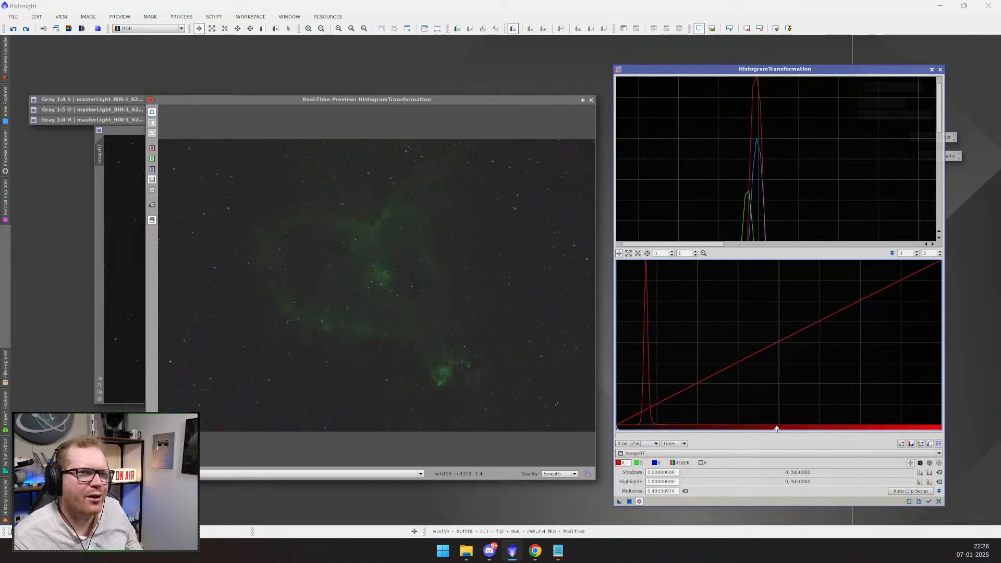
pyautogui.scroll(1, 764, 237)
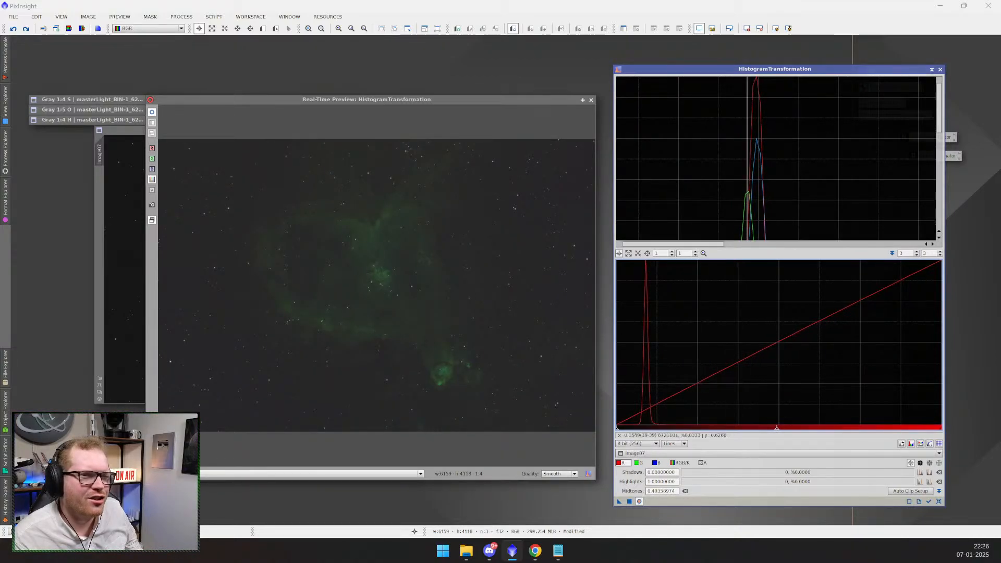
pyautogui.scroll(-2, 764, 237)
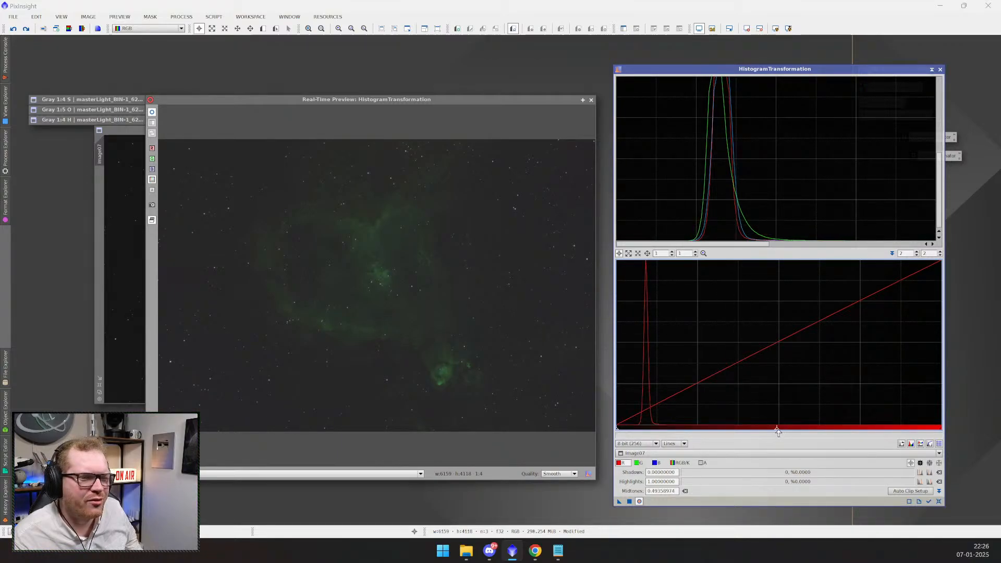
# - Try red midtones of about 0.454, then set them to about 0.509 and check the channel alignment in the output histogram
pyautogui.moveTo(776, 431); pyautogui.dragTo(763, 431)
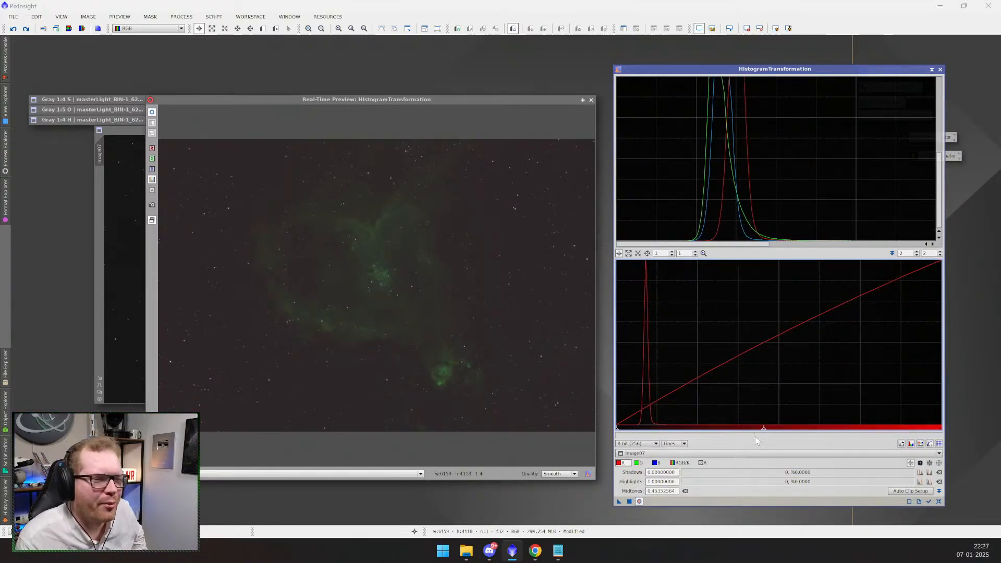
pyautogui.moveTo(763, 430)
pyautogui.mouseDown()
pyautogui.moveTo(733, 430)
pyautogui.moveTo(782, 431)
pyautogui.mouseUp()
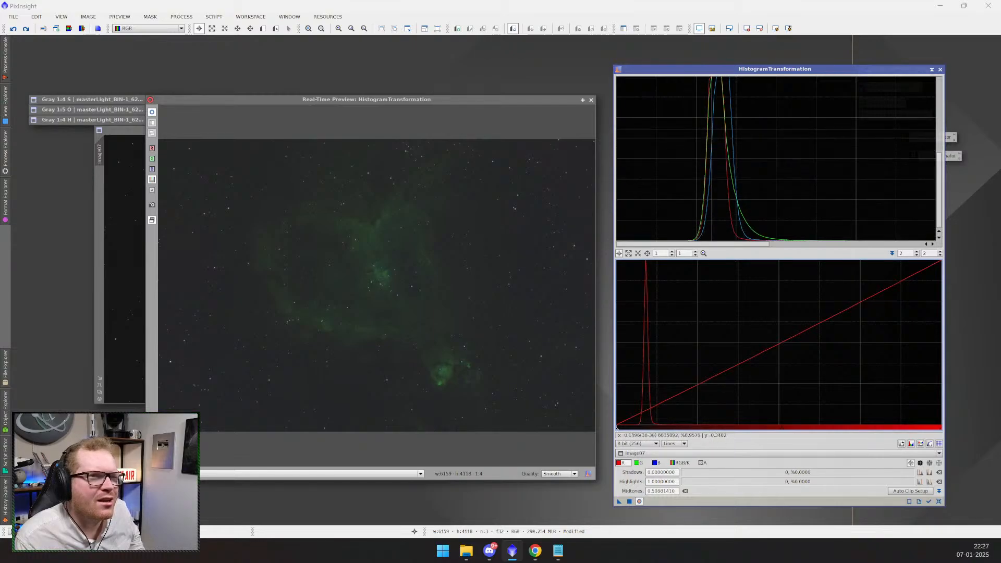
pyautogui.moveTo(728, 120); pyautogui.dragTo(740, 252)
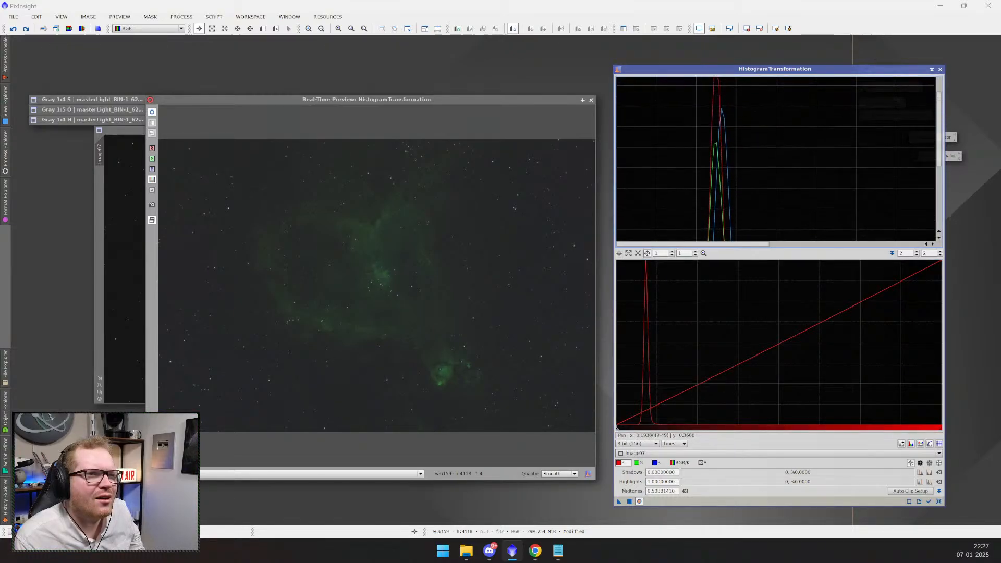
pyautogui.moveTo(734, 183); pyautogui.dragTo(717, 97)
pyautogui.moveTo(750, 201); pyautogui.dragTo(735, 143)
pyautogui.moveTo(739, 181); pyautogui.dragTo(742, 158)
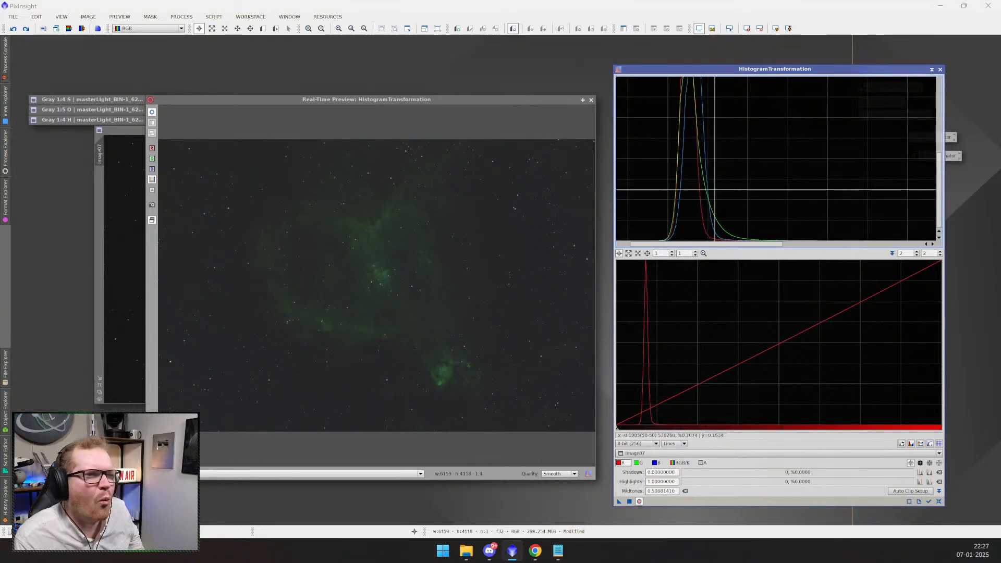
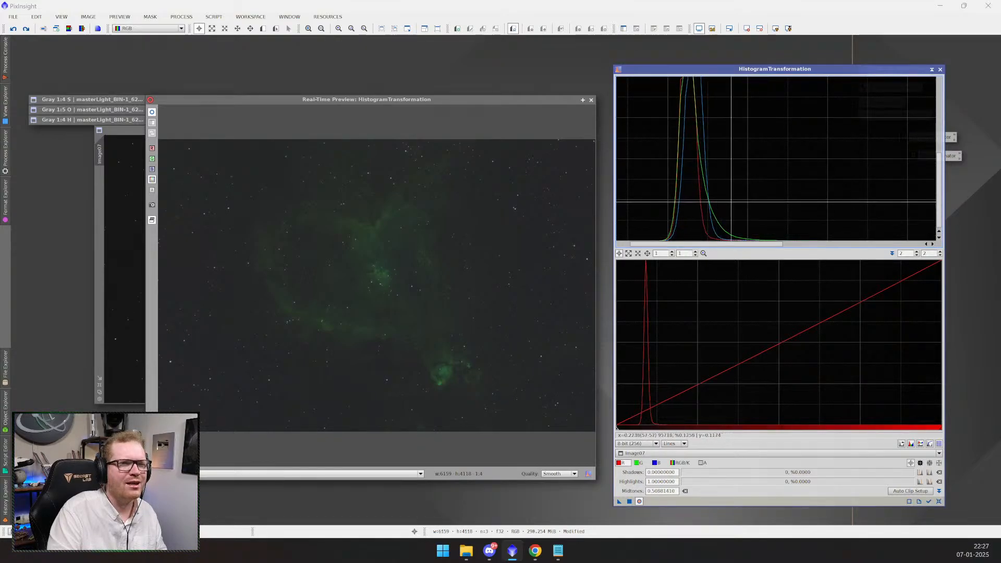
# - Set the blue channel midtones to about 0.512 so its peak lines up with the red and green ones
pyautogui.click(658, 453)
pyautogui.click(641, 461)
pyautogui.click(659, 454)
pyautogui.click(655, 474)
pyautogui.click(660, 463)
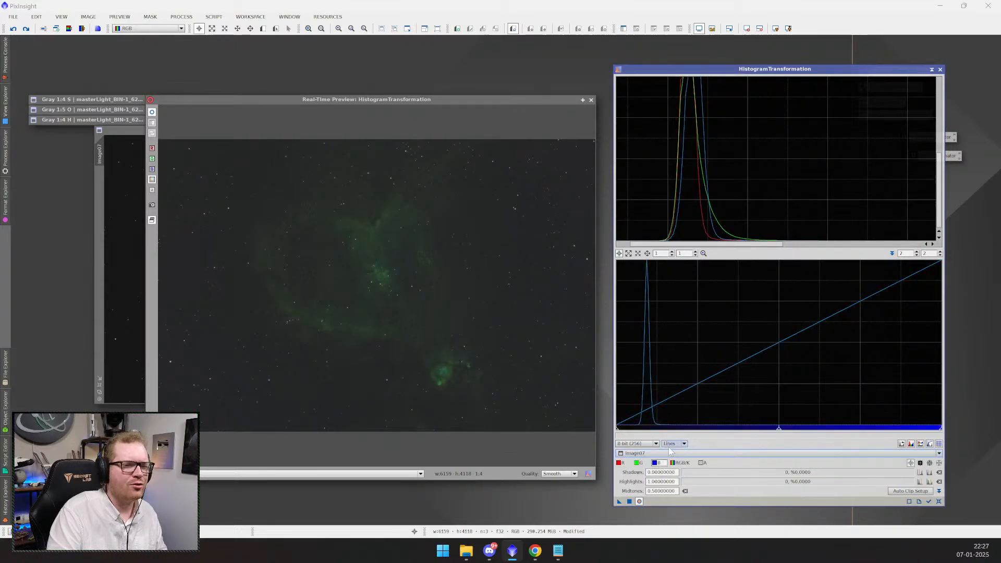
pyautogui.moveTo(779, 430); pyautogui.dragTo(783, 435)
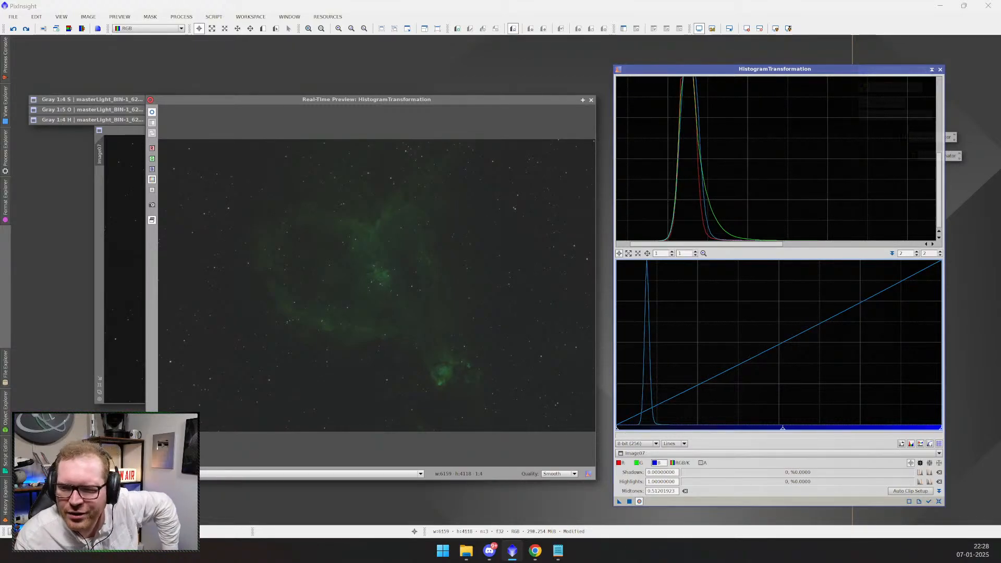
# - Move HistogramTransformation aside, open the saved ScreenTransferFunction and auto-stretch the display of Image07
pyautogui.moveTo(891, 69); pyautogui.dragTo(688, 57)
pyautogui.doubleClick(899, 72)
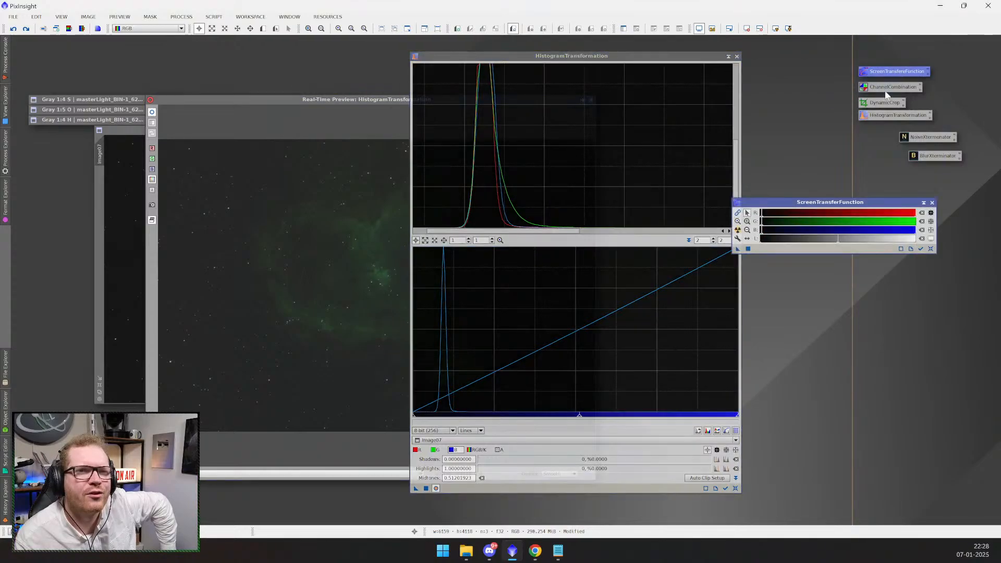
pyautogui.moveTo(827, 202); pyautogui.dragTo(831, 193)
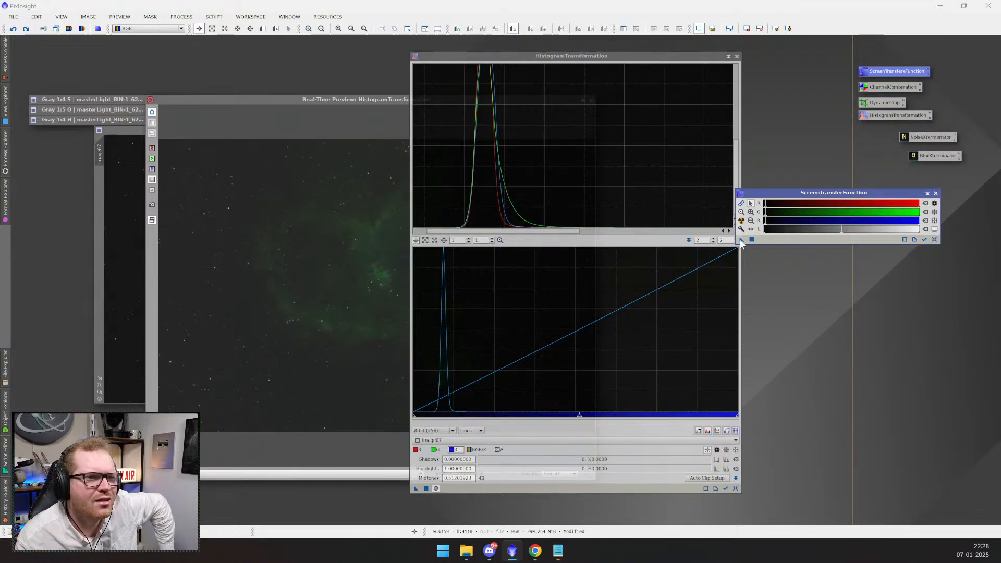
pyautogui.click(742, 220)
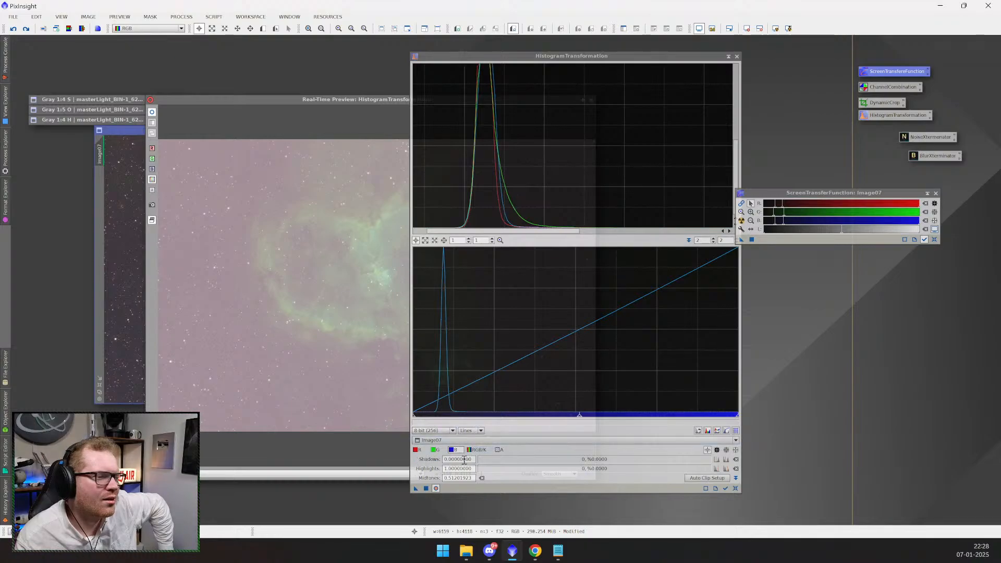
# - Reselect Image07 as the histogram view and load the ScreenTransferFunction stretch into HistogramTransformation
pyautogui.click(439, 441)
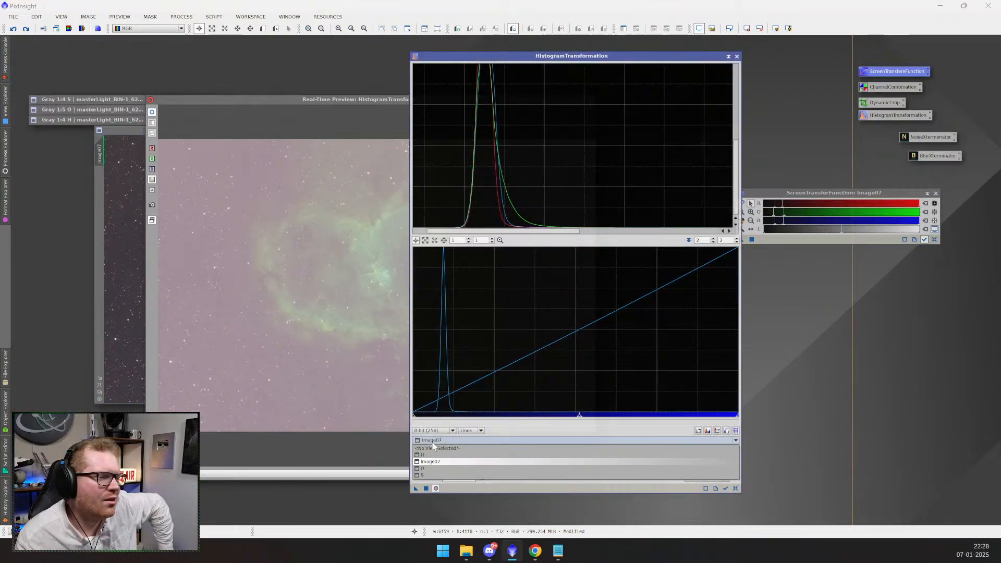
pyautogui.click(434, 448)
pyautogui.click(433, 441)
pyautogui.click(431, 462)
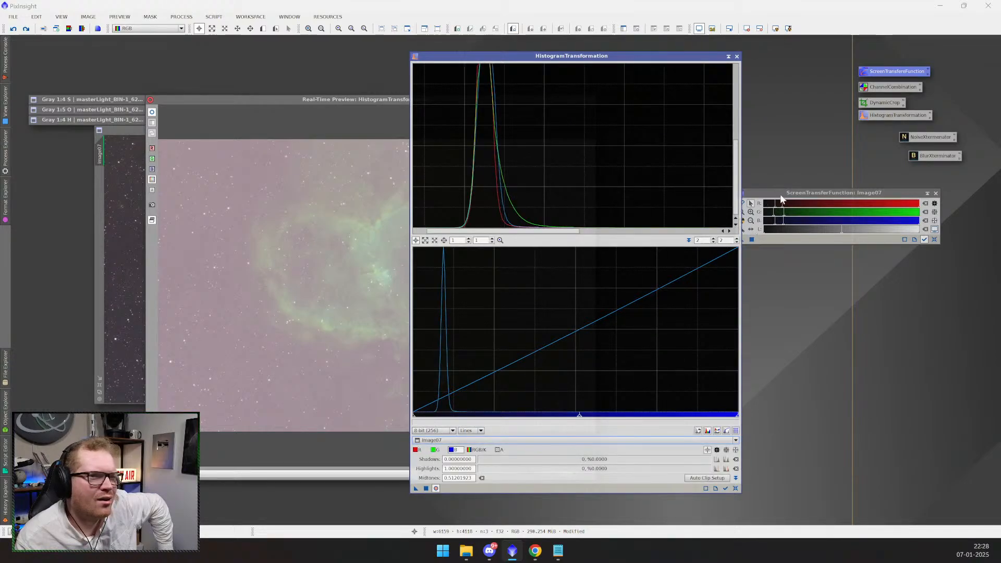
pyautogui.moveTo(781, 195); pyautogui.dragTo(838, 194)
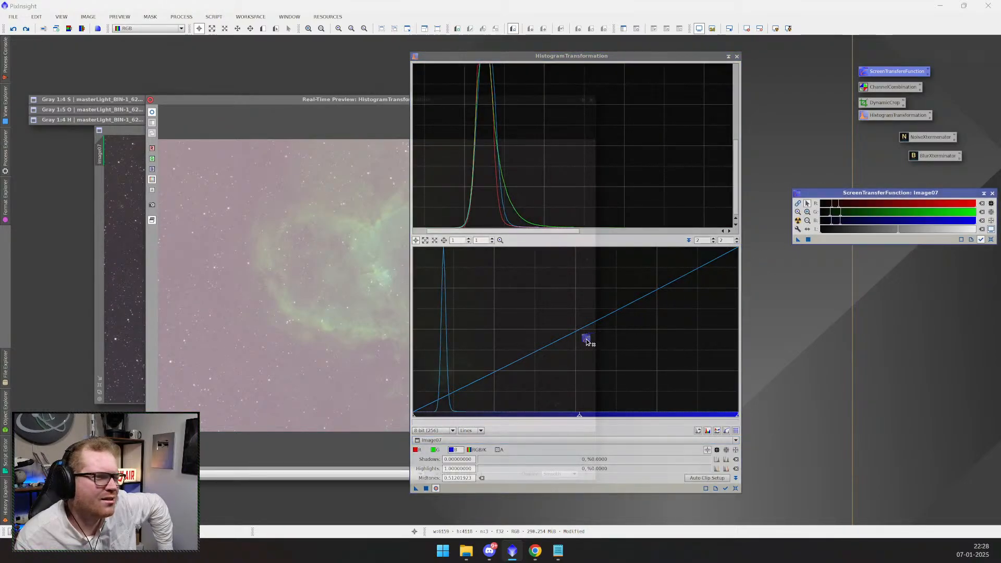
pyautogui.moveTo(582, 342); pyautogui.dragTo(515, 424)
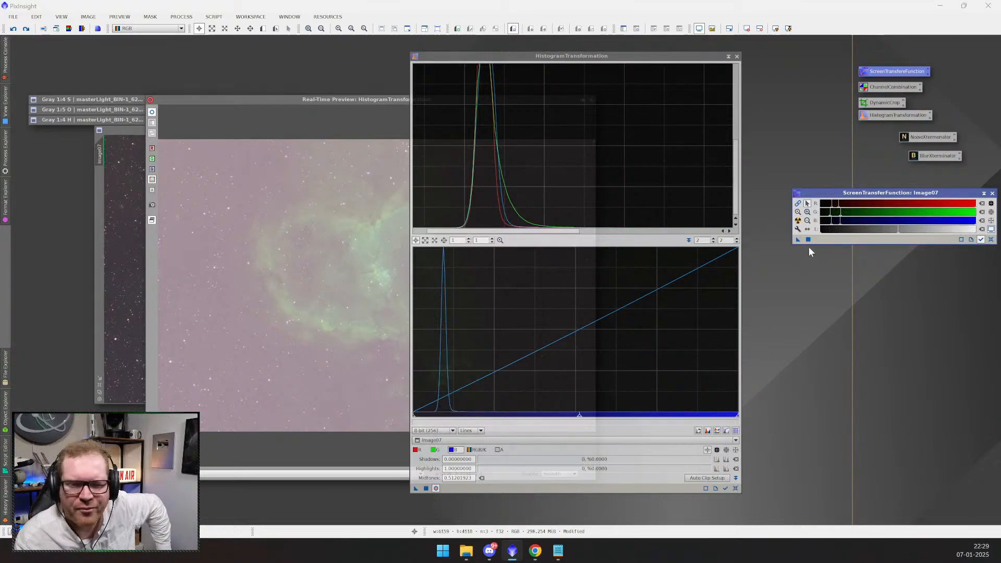
pyautogui.moveTo(795, 258)
pyautogui.mouseDown()
pyautogui.moveTo(622, 388)
pyautogui.moveTo(417, 492)
pyautogui.moveTo(449, 490)
pyautogui.mouseUp()
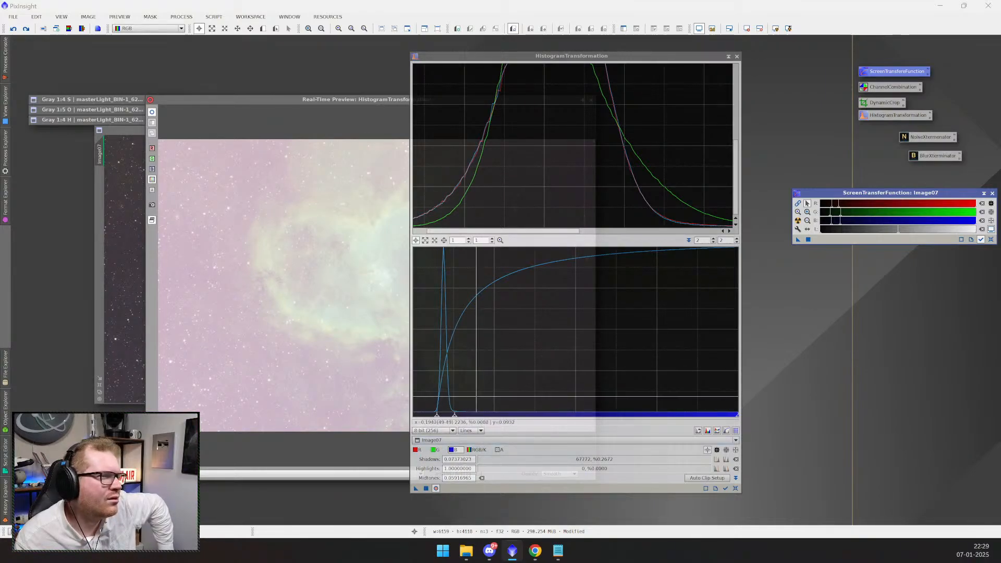
# - Examine the stretched output histogram at 1x zoom and close HistogramTransformation, the real-time preview and ScreenTransferFunction
pyautogui.moveTo(592, 57); pyautogui.dragTo(641, 83)
pyautogui.scroll(-3, 609, 176)
pyautogui.scroll(4, 610, 177)
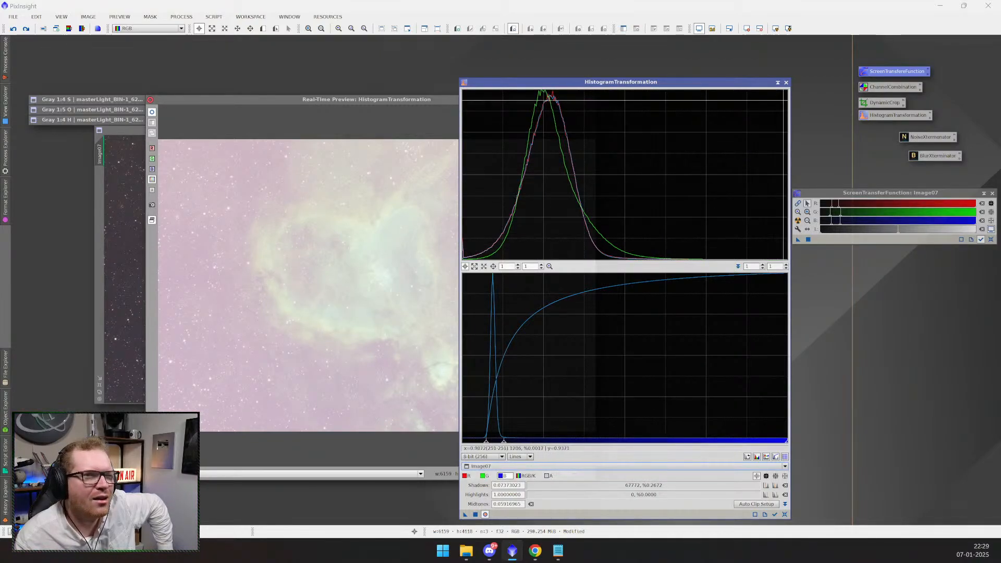
pyautogui.click(786, 82)
pyautogui.click(591, 100)
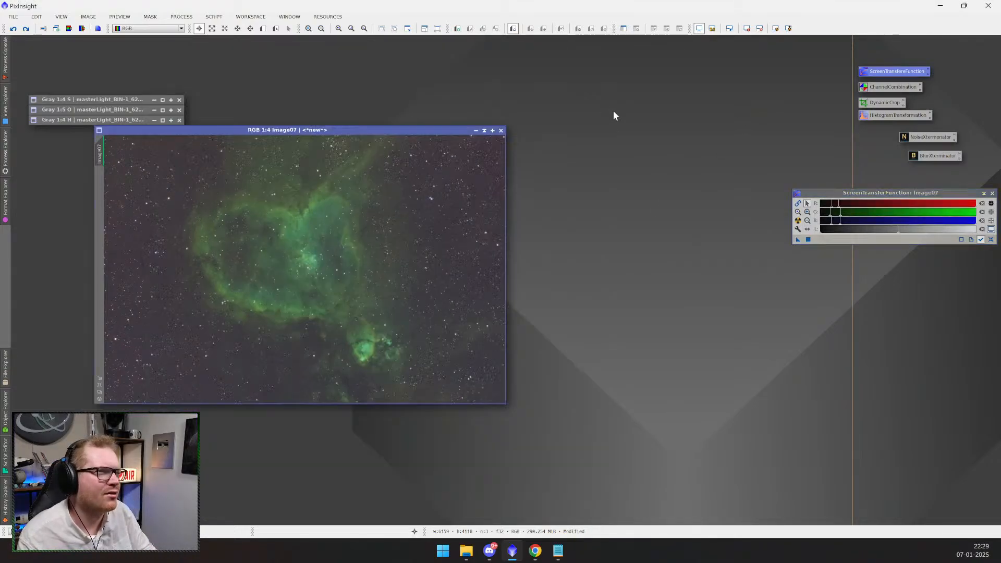
pyautogui.click(993, 194)
# - Reopen the saved HistogramTransformation on RGB/K, start its real-time preview and place the two windows side by side
pyautogui.click(893, 118)
pyautogui.doubleClick(889, 118)
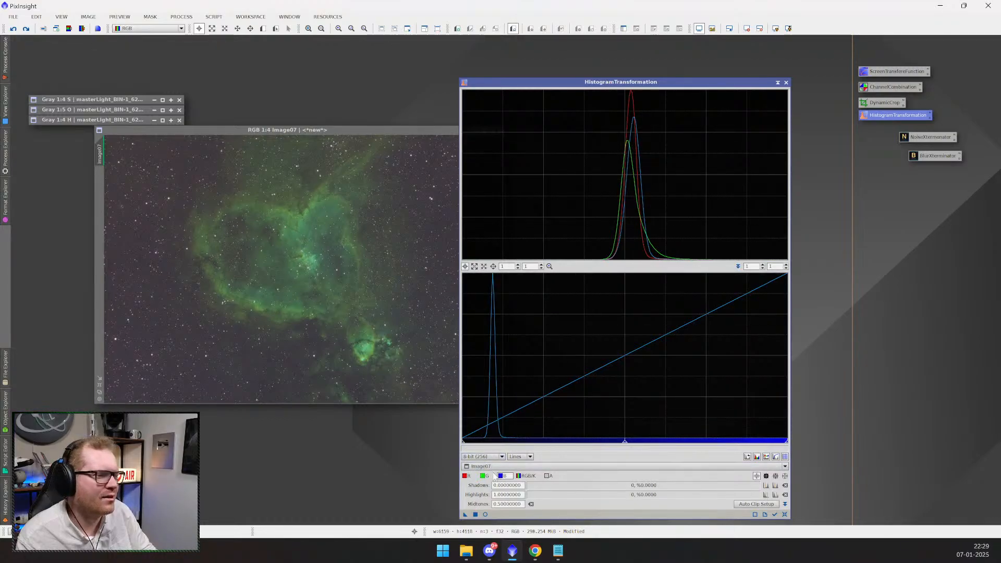
pyautogui.click(527, 477)
pyautogui.scroll(3, 606, 224)
pyautogui.scroll(-3, 608, 224)
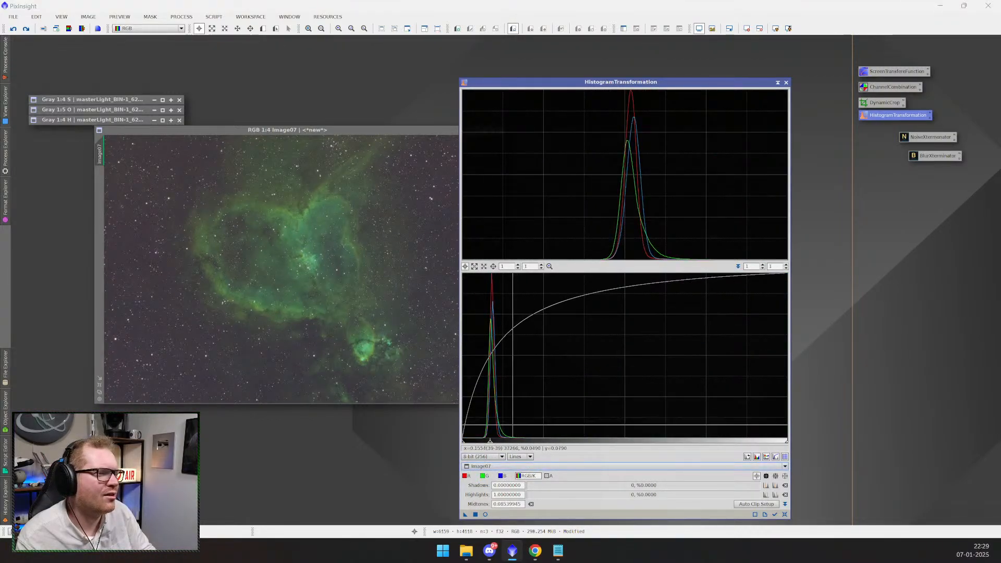
pyautogui.click(486, 515)
pyautogui.moveTo(428, 103); pyautogui.dragTo(372, 109)
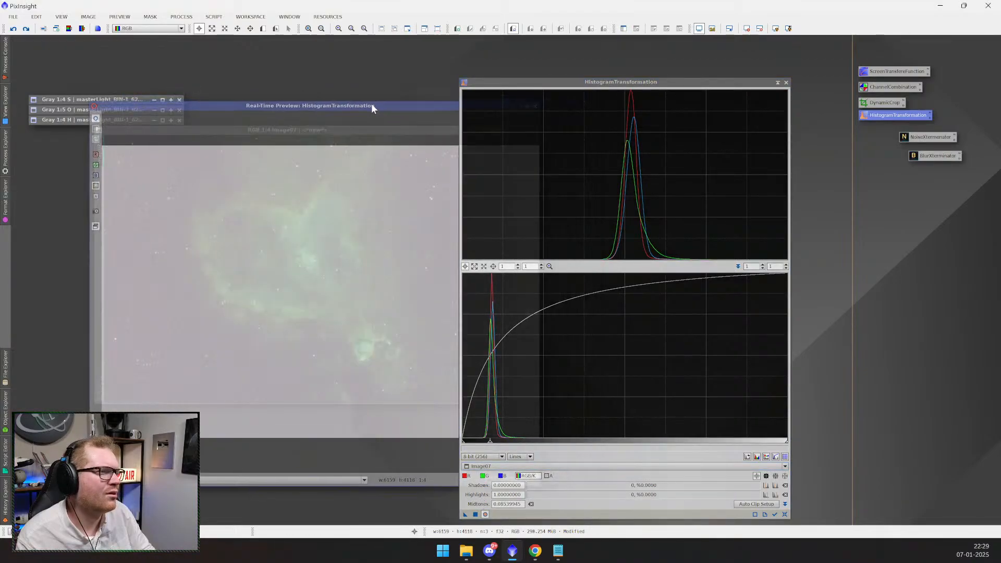
pyautogui.moveTo(607, 83); pyautogui.dragTo(731, 90)
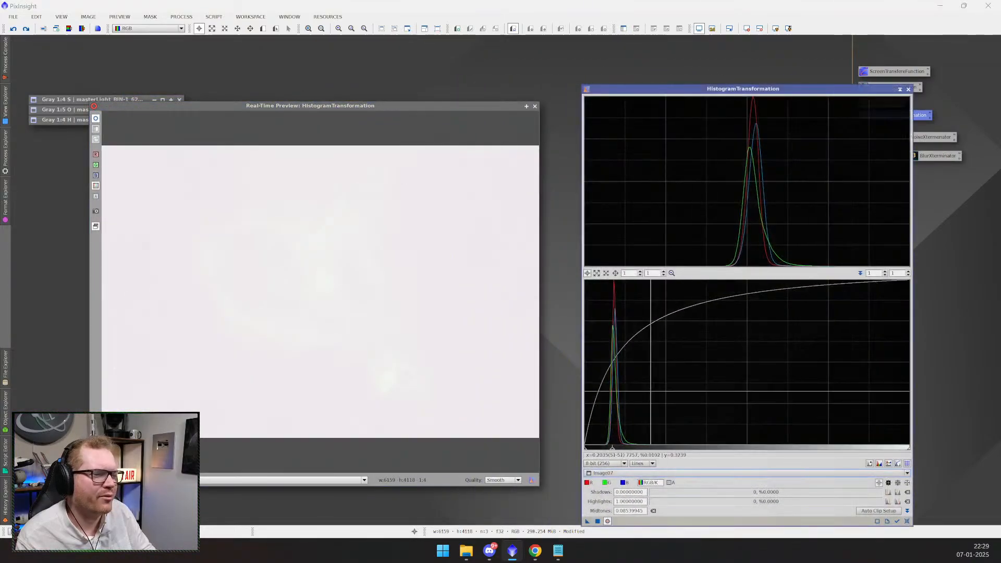
# - Reset the RGB/K midtones to 0.5 and rearrange the preview and HistogramTransformation windows
pyautogui.moveTo(613, 448); pyautogui.dragTo(745, 457)
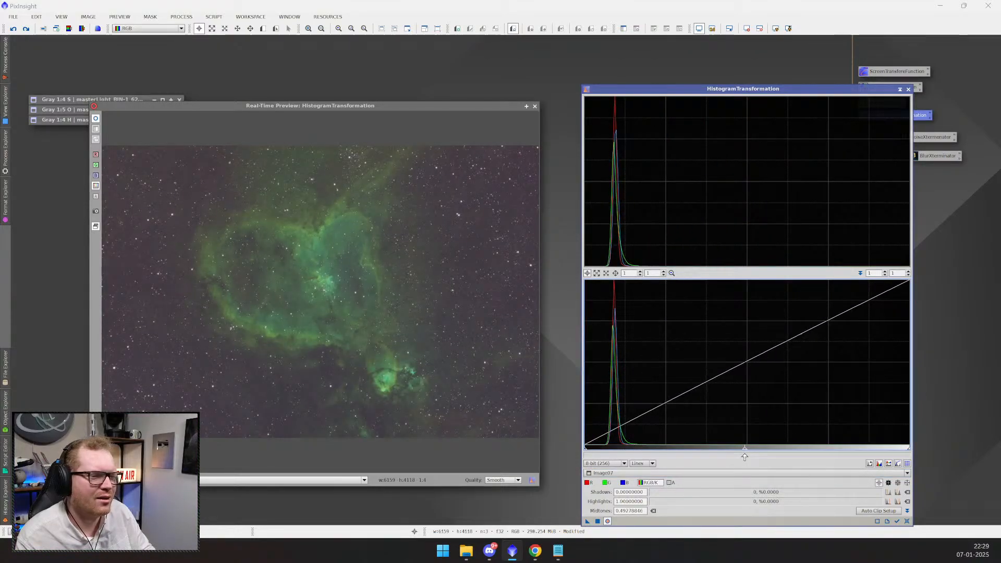
pyautogui.doubleClick(633, 511)
pyautogui.write('0.5')
pyautogui.press('Return')
pyautogui.moveTo(514, 102); pyautogui.dragTo(450, 71)
pyautogui.moveTo(723, 99); pyautogui.dragTo(667, 101)
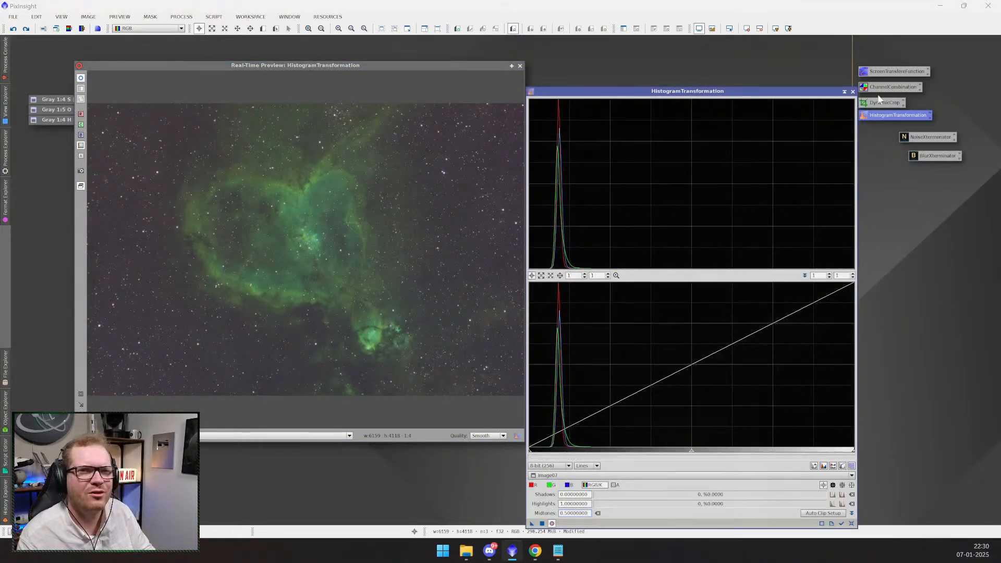
# - Auto-stretch Image07 with ScreenTransferFunction, try that stretch in HistogramTransformation and close both process windows
pyautogui.click(893, 72)
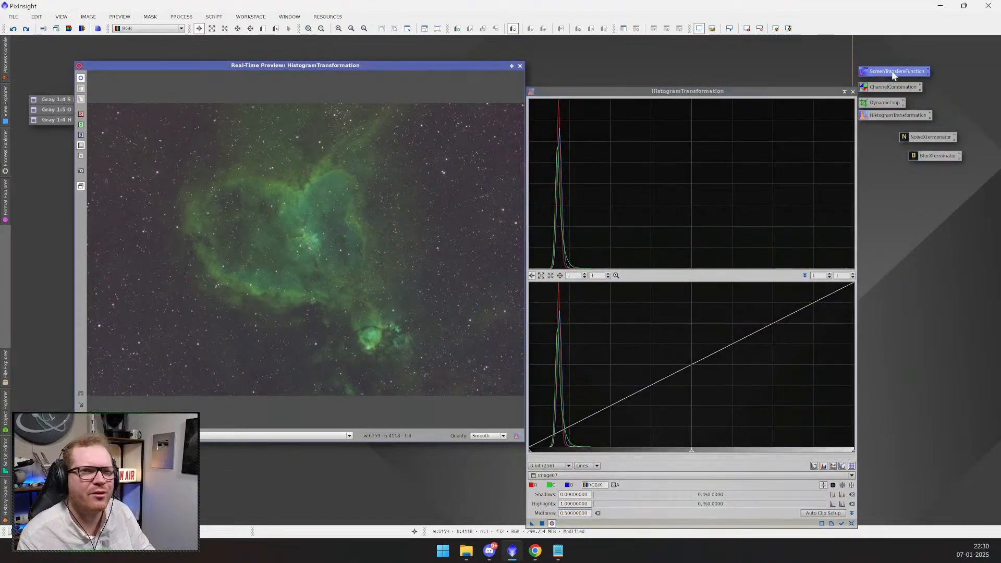
pyautogui.doubleClick(894, 73)
pyautogui.click(799, 220)
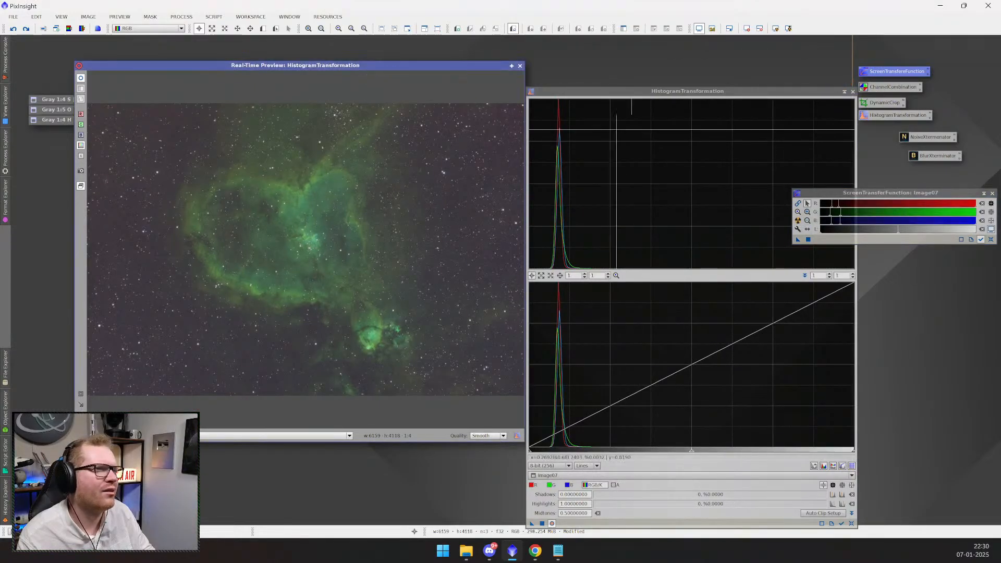
pyautogui.click(798, 221)
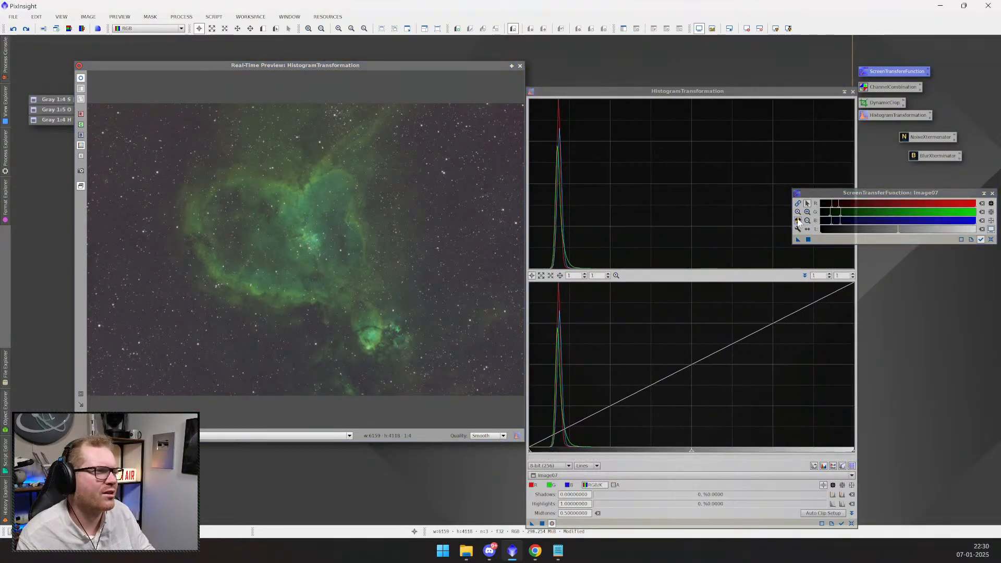
pyautogui.moveTo(798, 240); pyautogui.dragTo(686, 408)
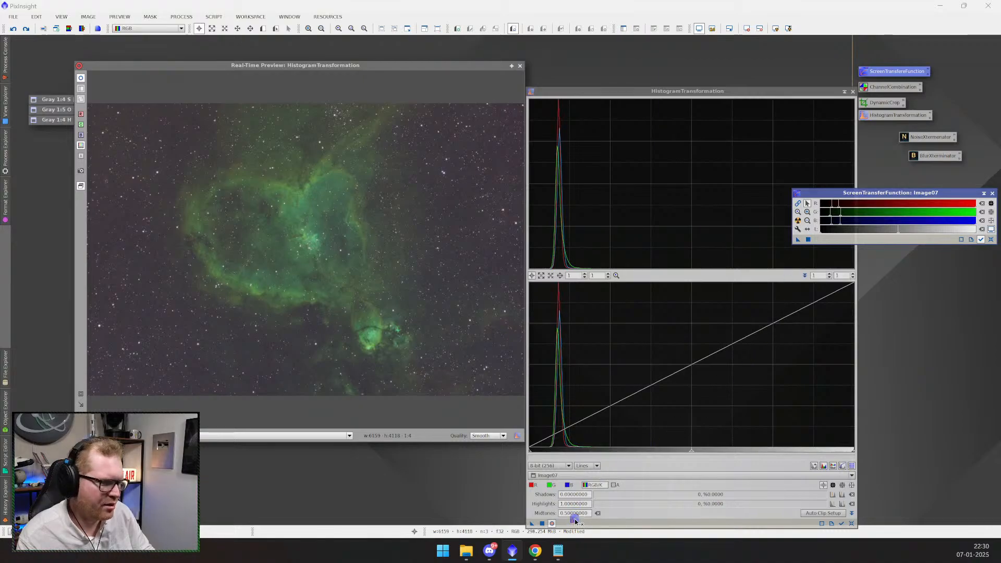
pyautogui.moveTo(798, 239); pyautogui.dragTo(600, 529)
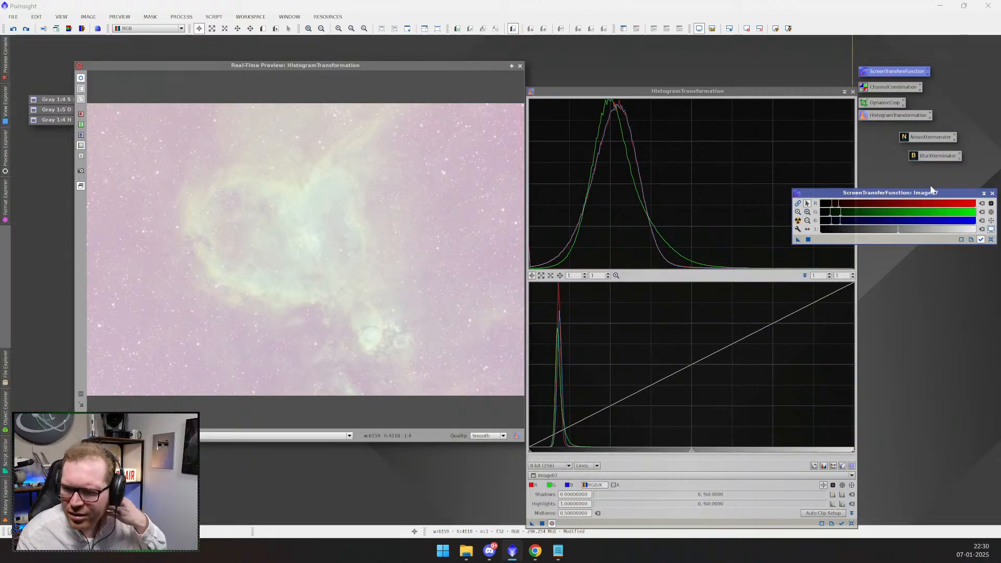
pyautogui.click(853, 92)
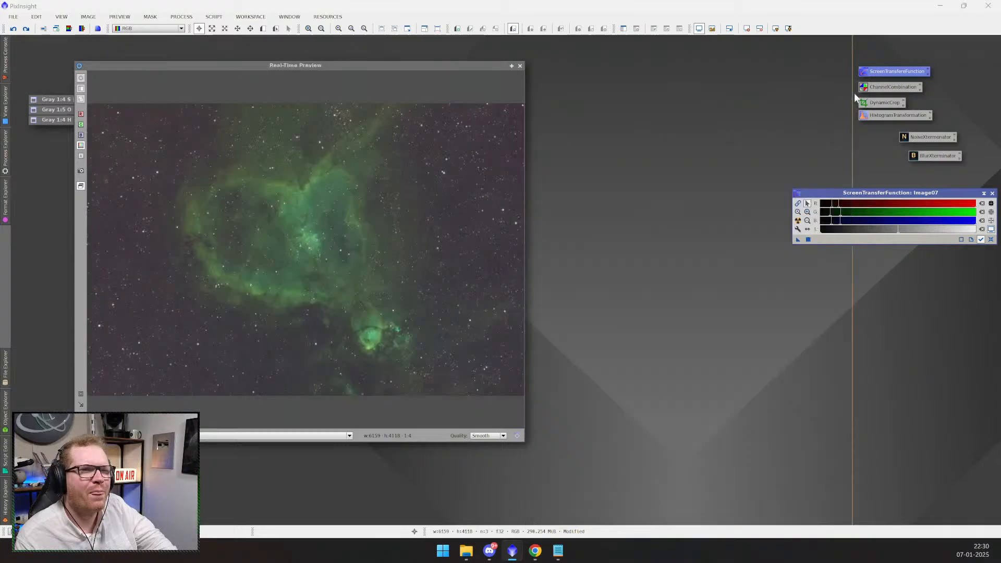
pyautogui.click(992, 194)
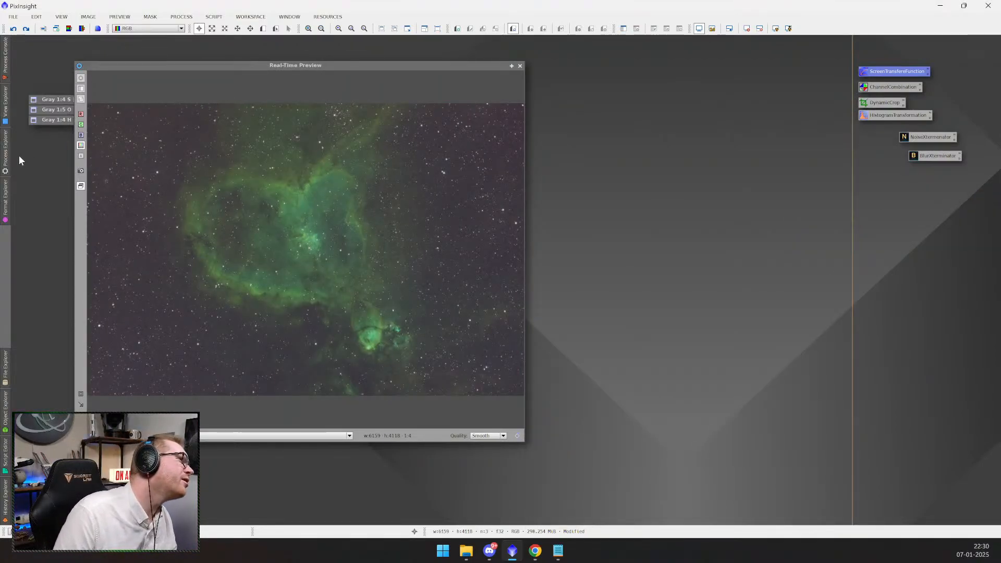
# - Look through the Process Explorer's favorites and the ColorSpaces category for another process
pyautogui.click(5, 151)
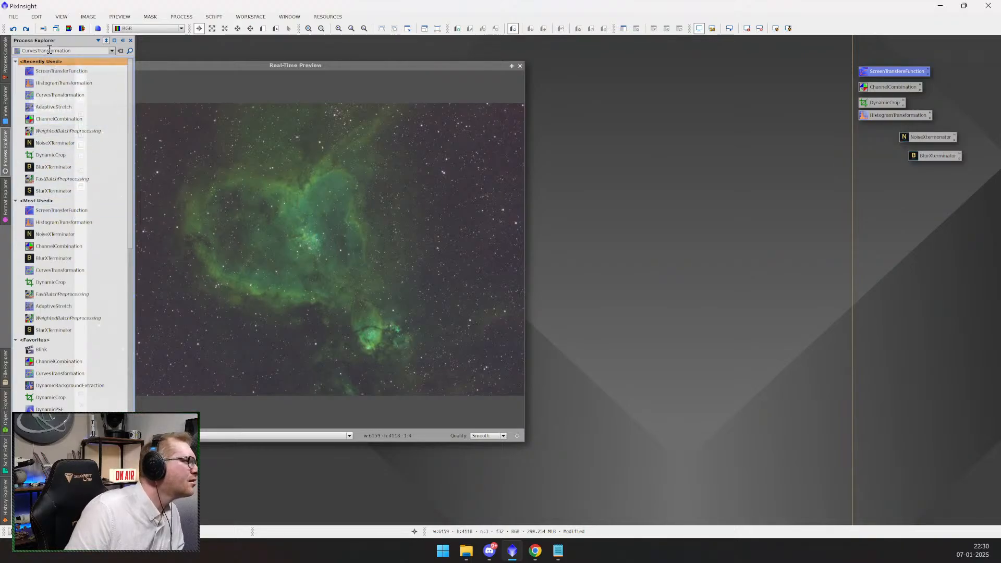
pyautogui.press('c')
pyautogui.scroll(-8, 91, 130)
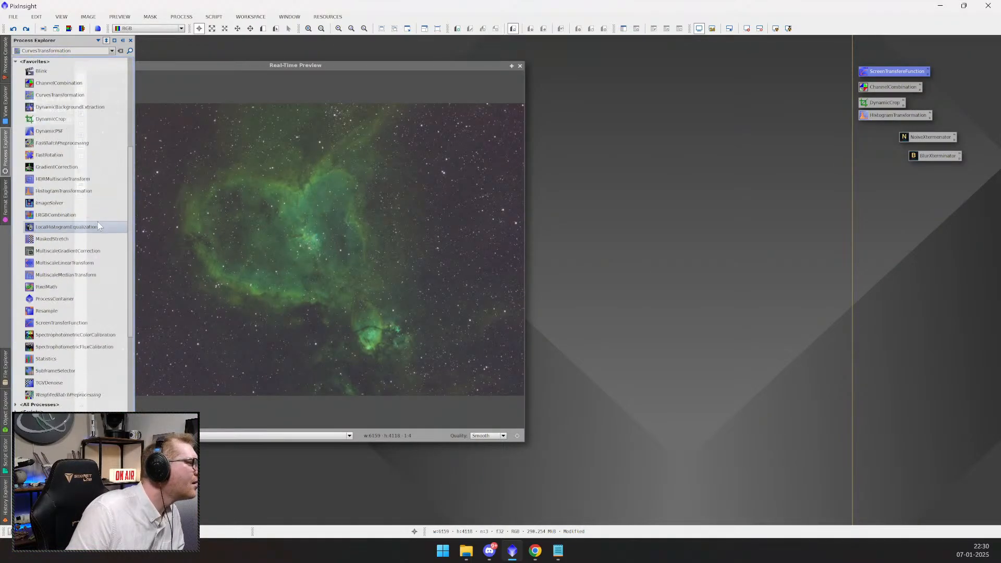
pyautogui.scroll(-3, 99, 225)
pyautogui.click(22, 361)
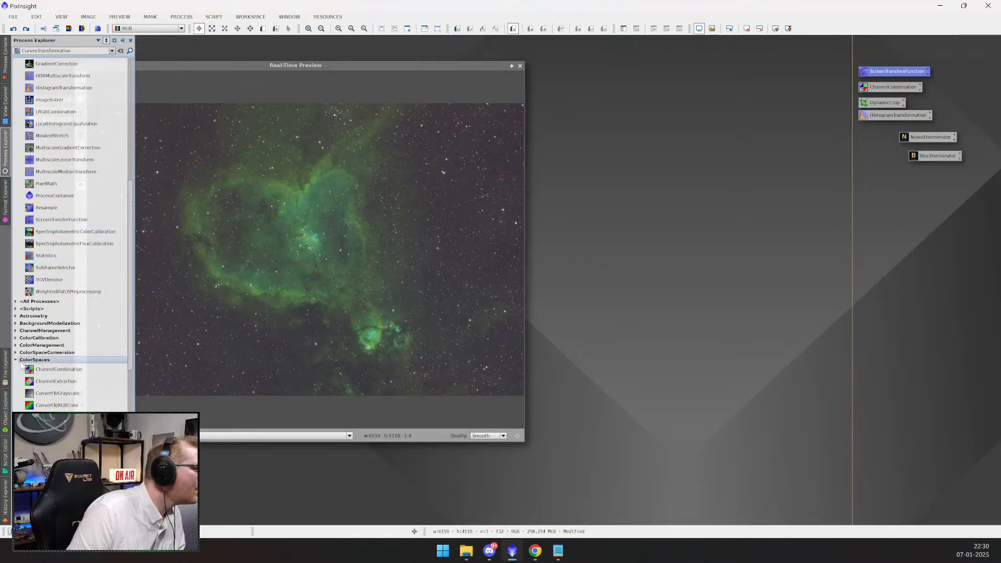
pyautogui.click(16, 361)
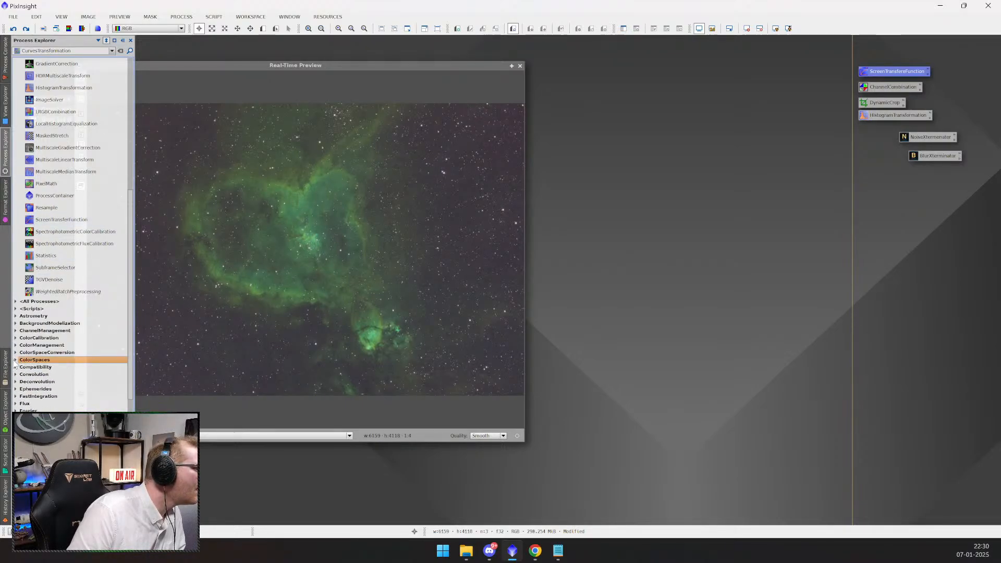
pyautogui.scroll(5, 19, 313)
pyautogui.doubleClick(76, 50)
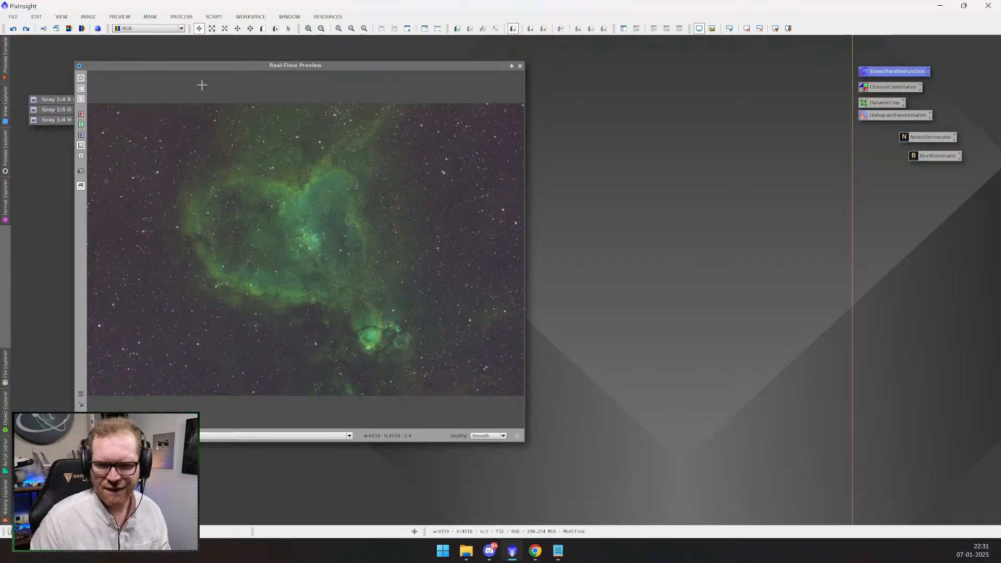
# - Move the preview window, reopen the saved HistogramTransformation and set its RGB/K midtones to 0.5
pyautogui.moveTo(251, 66); pyautogui.dragTo(329, 100)
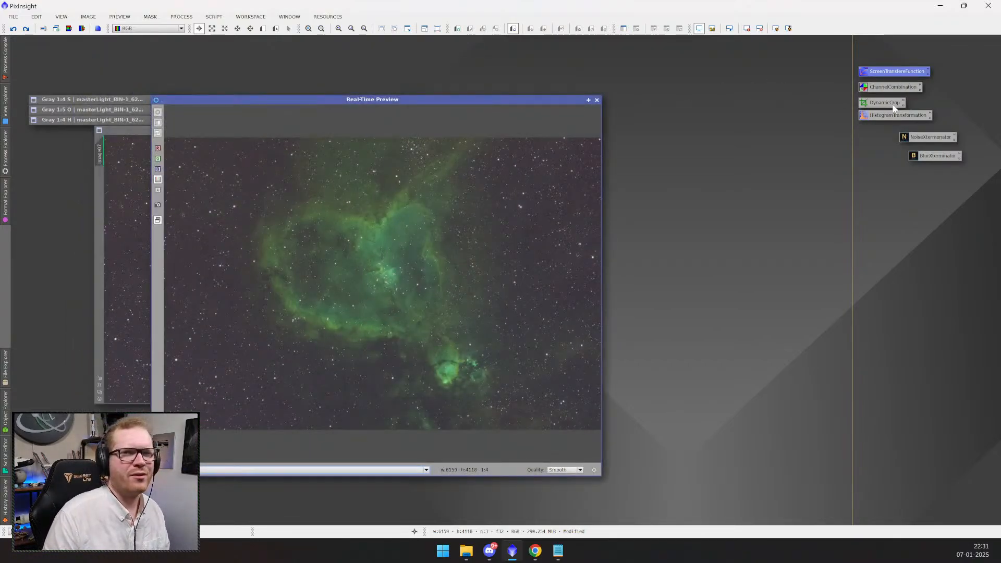
pyautogui.doubleClick(879, 114)
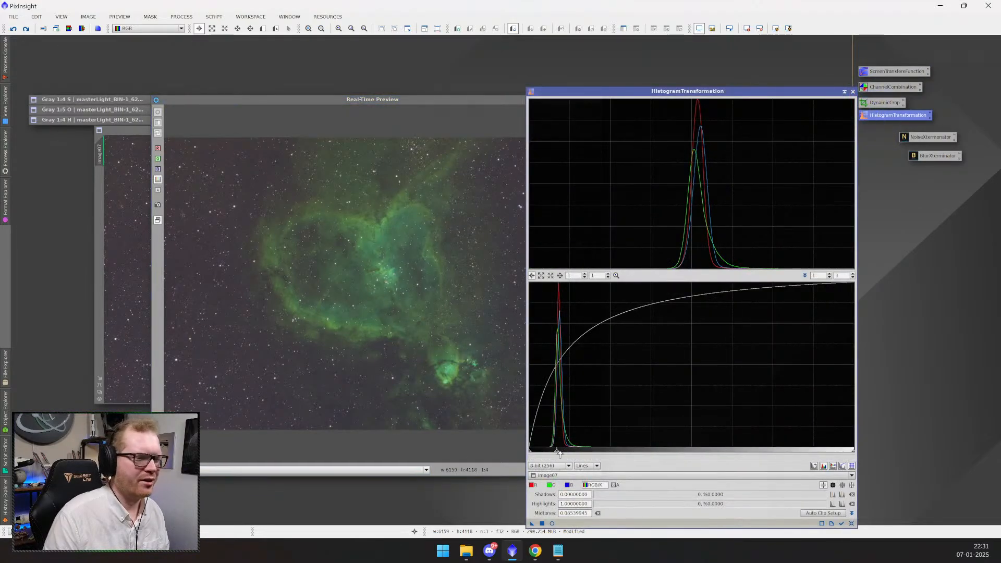
pyautogui.moveTo(555, 451); pyautogui.dragTo(664, 452)
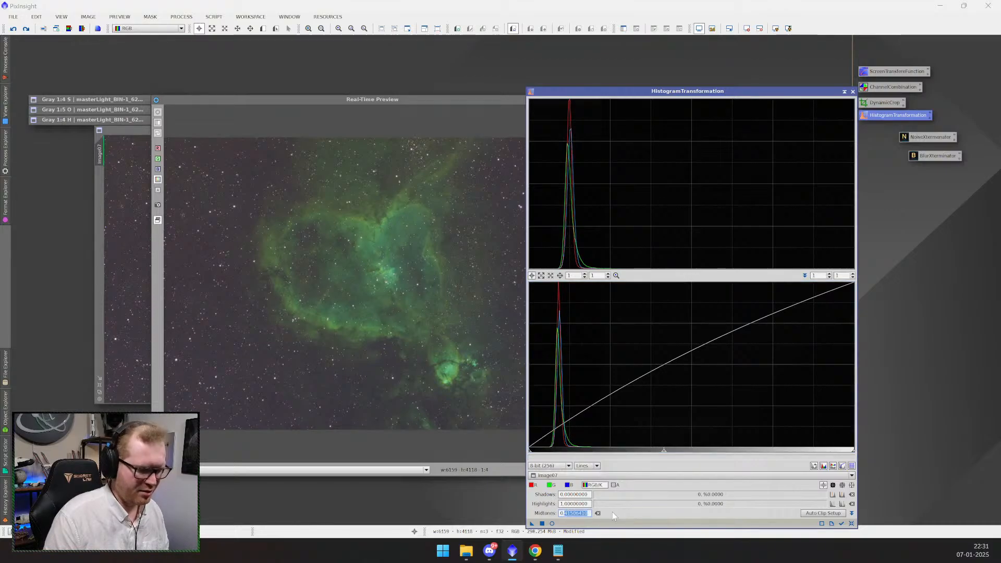
pyautogui.write('5')
pyautogui.press('Return')
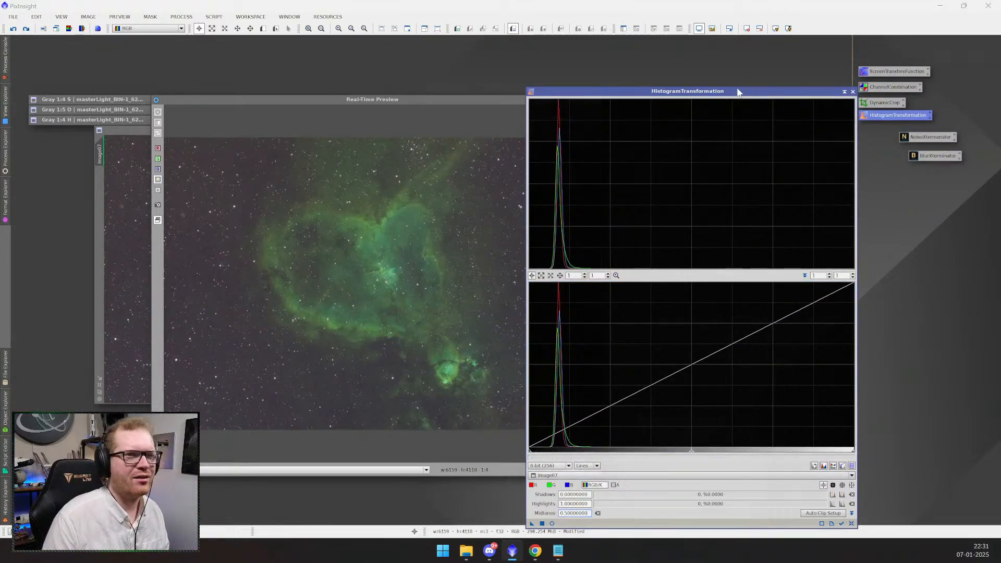
# - Auto-stretch Image07 for screen display and transfer its ScreenTransferFunction stretch to HistogramTransformation
pyautogui.moveTo(829, 96); pyautogui.dragTo(820, 96)
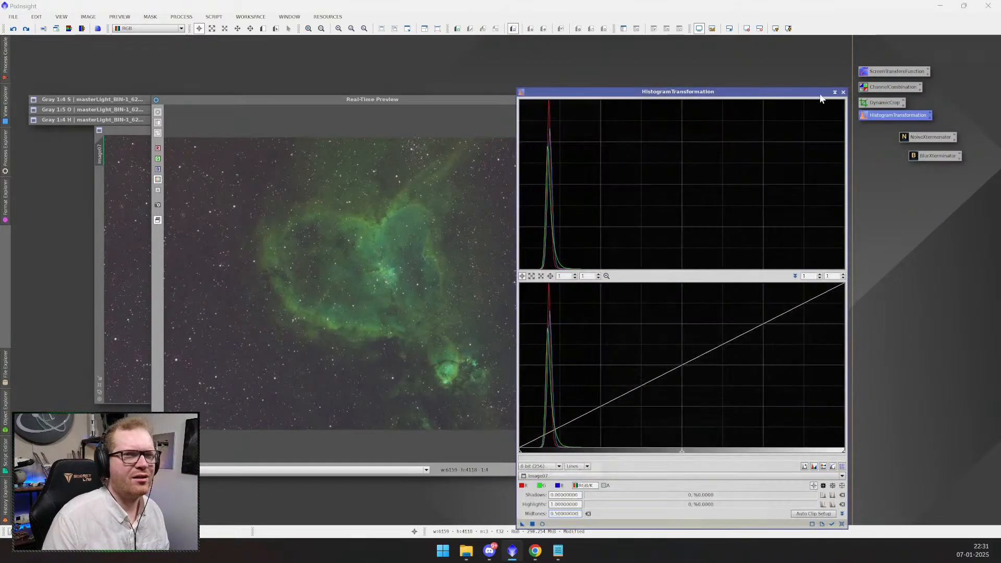
pyautogui.doubleClick(878, 71)
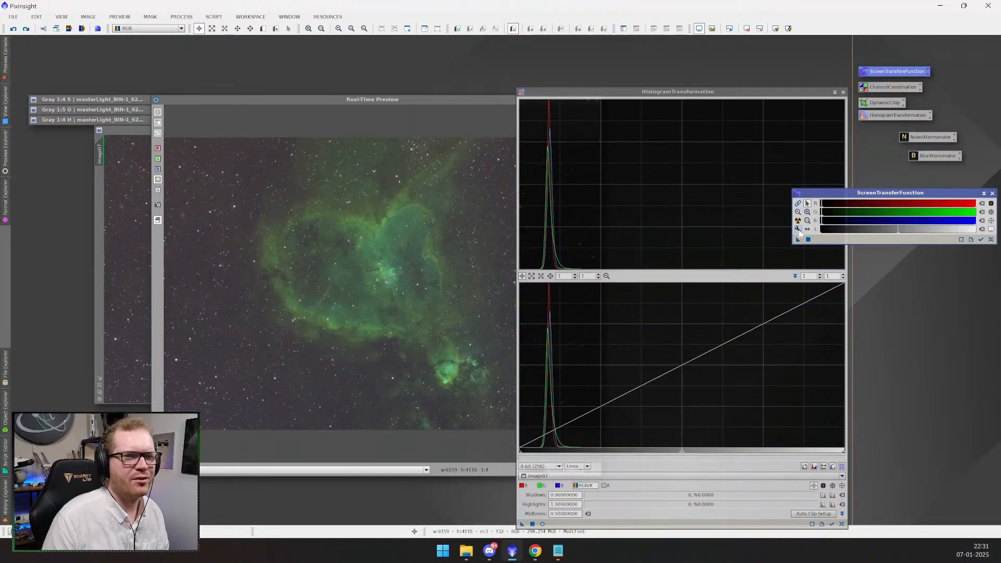
pyautogui.click(414, 104)
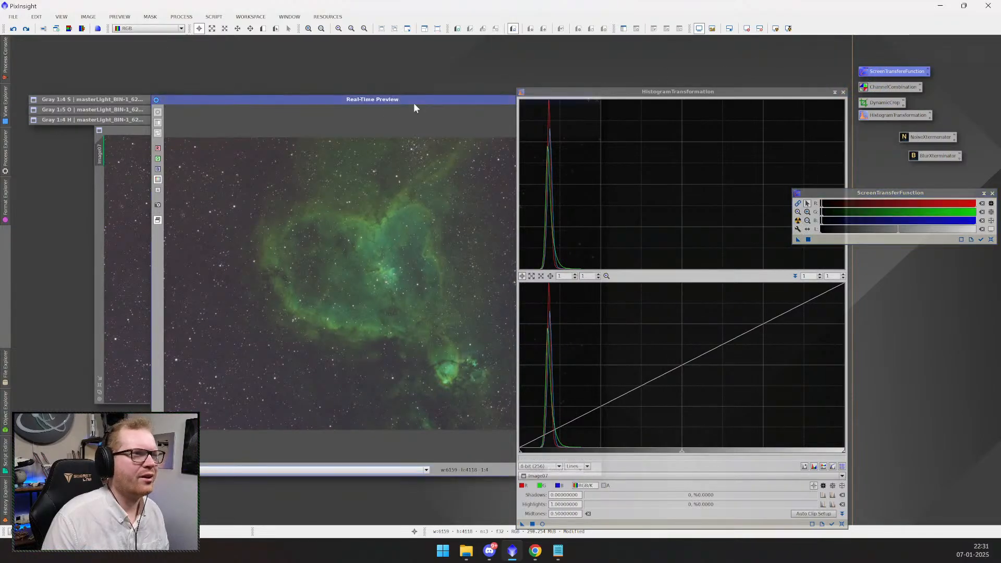
pyautogui.click(776, 30)
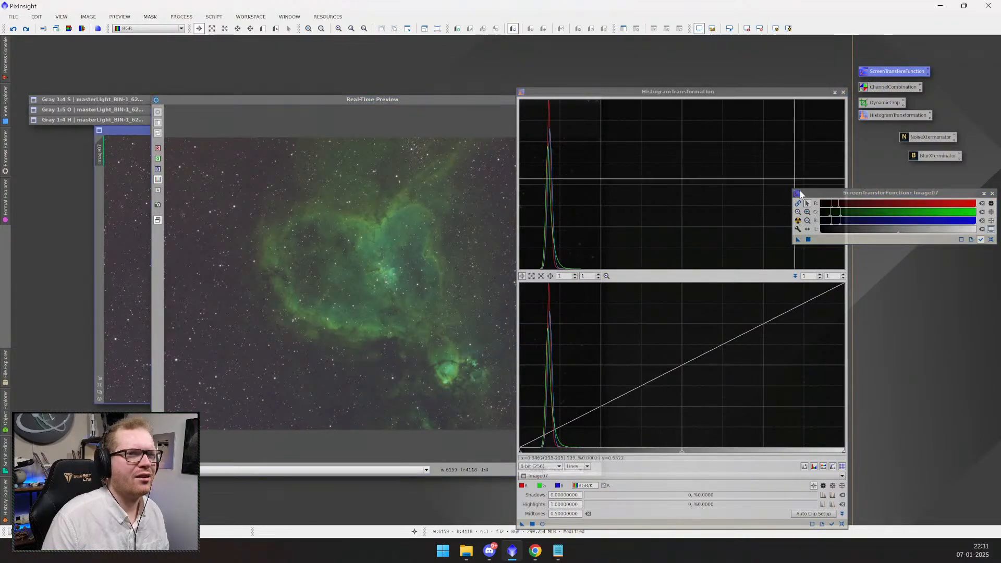
pyautogui.click(797, 232)
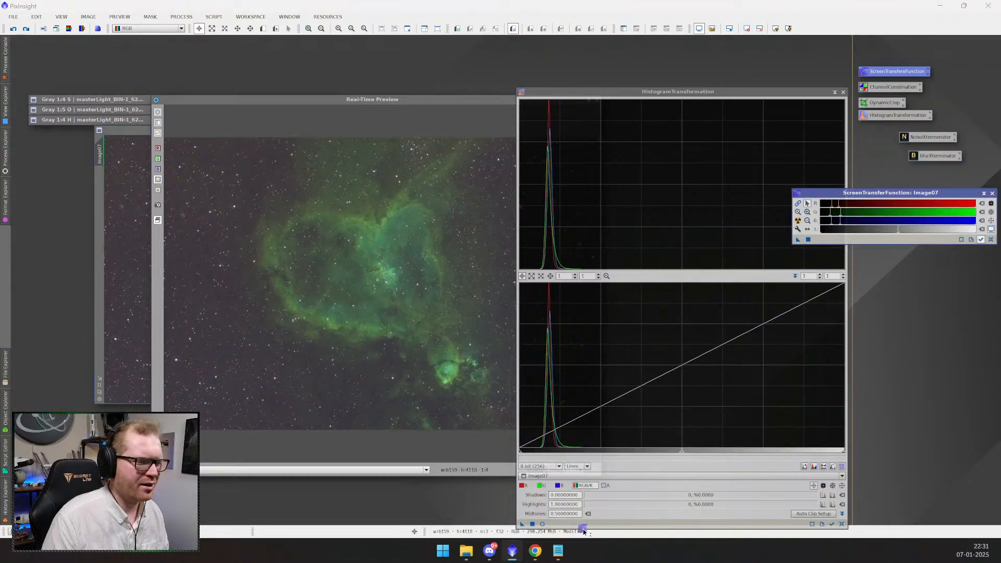
pyautogui.moveTo(586, 527); pyautogui.dragTo(584, 530)
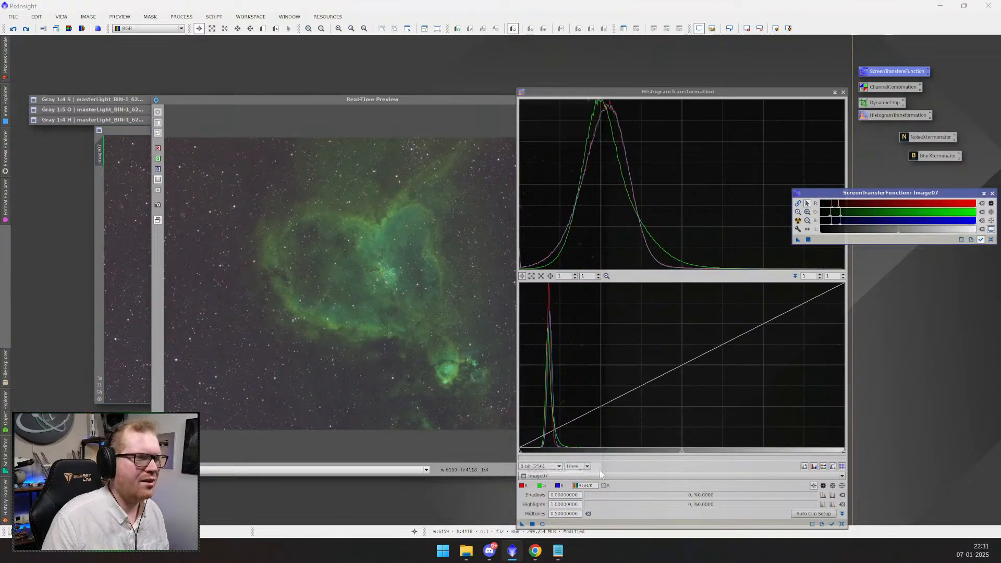
# - Preview the transferred histogram stretch in real time and clear Image07's screen stretch
pyautogui.click(378, 100)
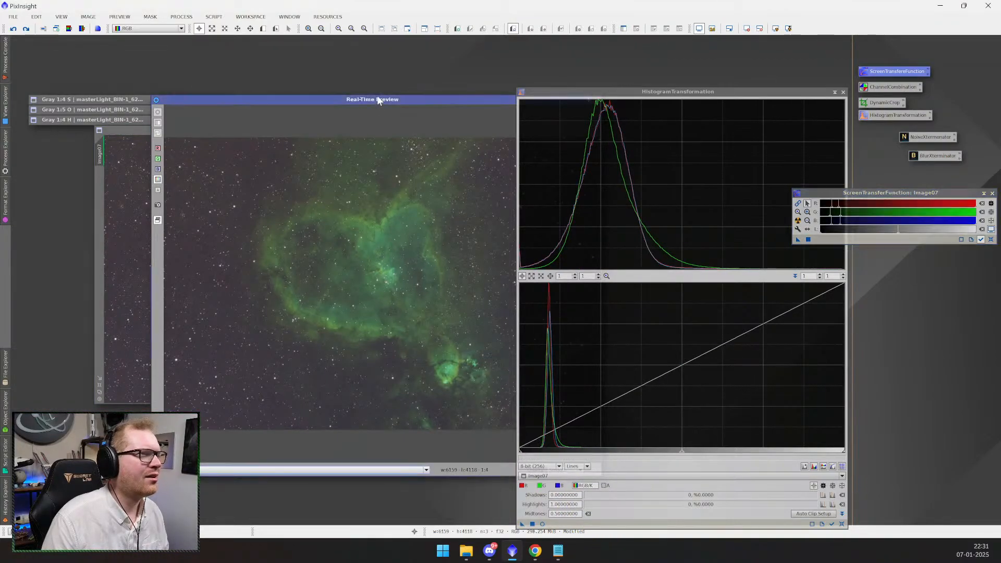
pyautogui.moveTo(378, 97); pyautogui.dragTo(365, 98)
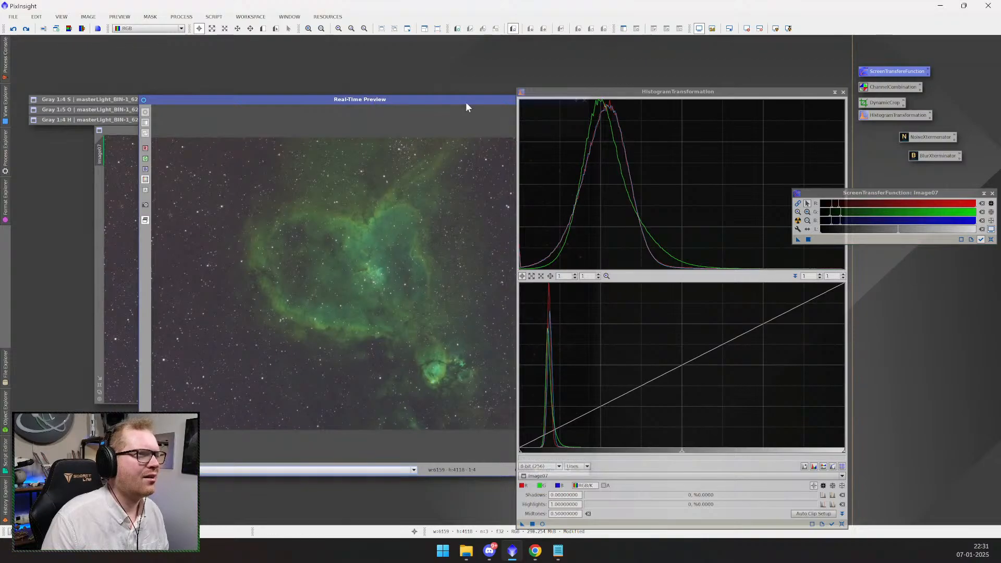
pyautogui.moveTo(467, 104); pyautogui.dragTo(393, 102)
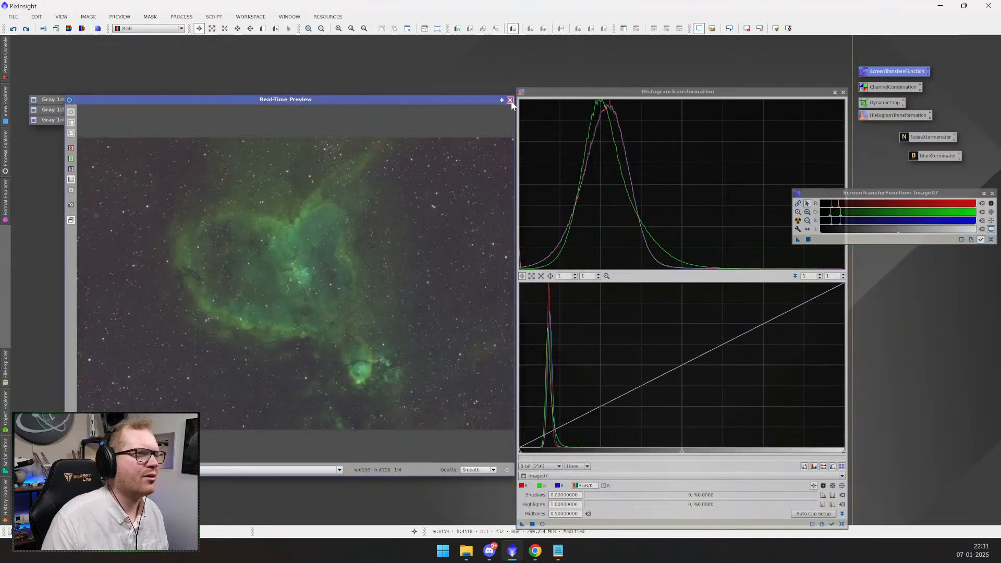
pyautogui.click(510, 100)
pyautogui.click(542, 524)
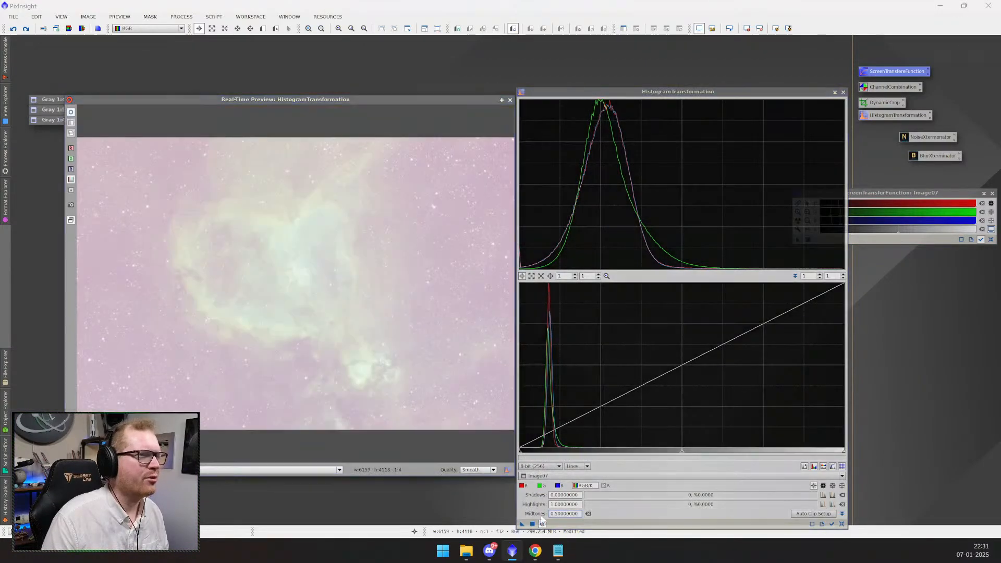
pyautogui.click(760, 29)
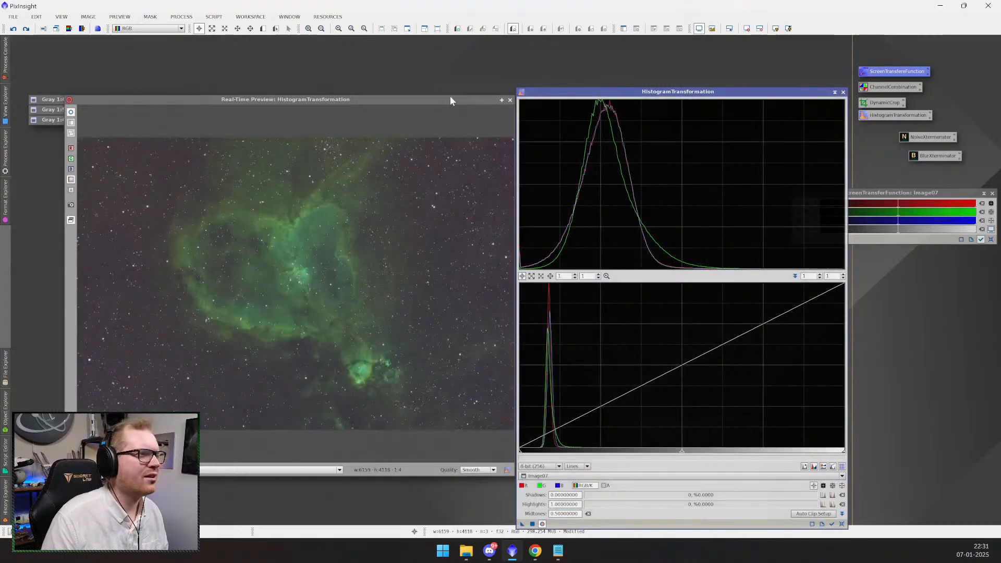
# - Close the real-time preview and both process windows, and reposition the Image07 window
pyautogui.moveTo(420, 102); pyautogui.dragTo(650, 94)
pyautogui.moveTo(458, 95); pyautogui.dragTo(364, 82)
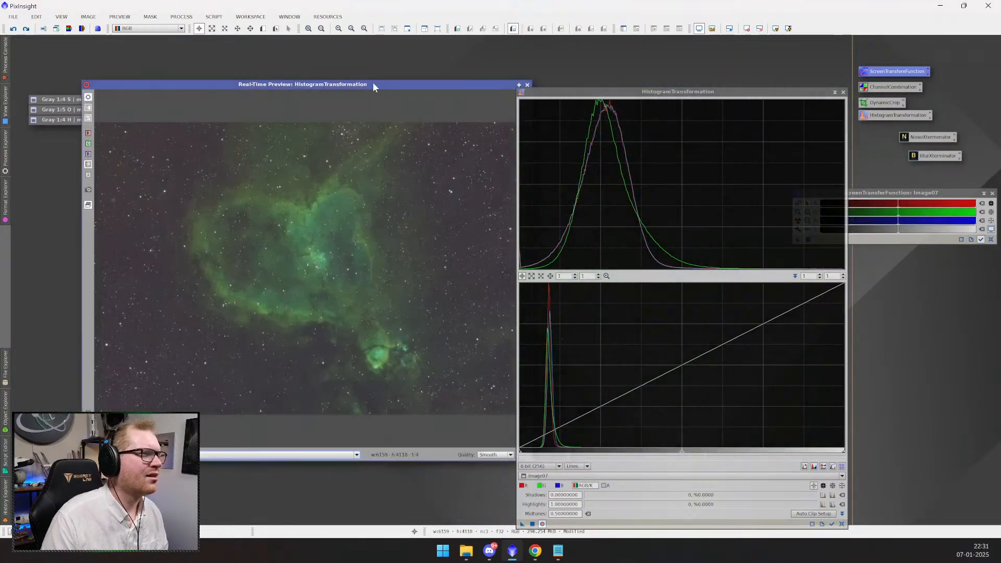
pyautogui.moveTo(434, 85); pyautogui.dragTo(371, 83)
pyautogui.click(464, 83)
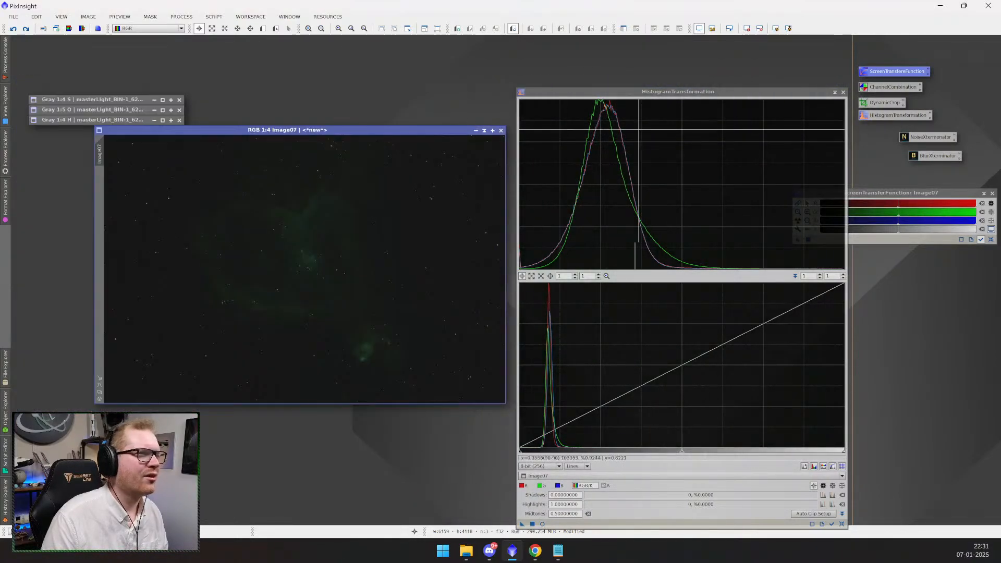
pyautogui.click(844, 92)
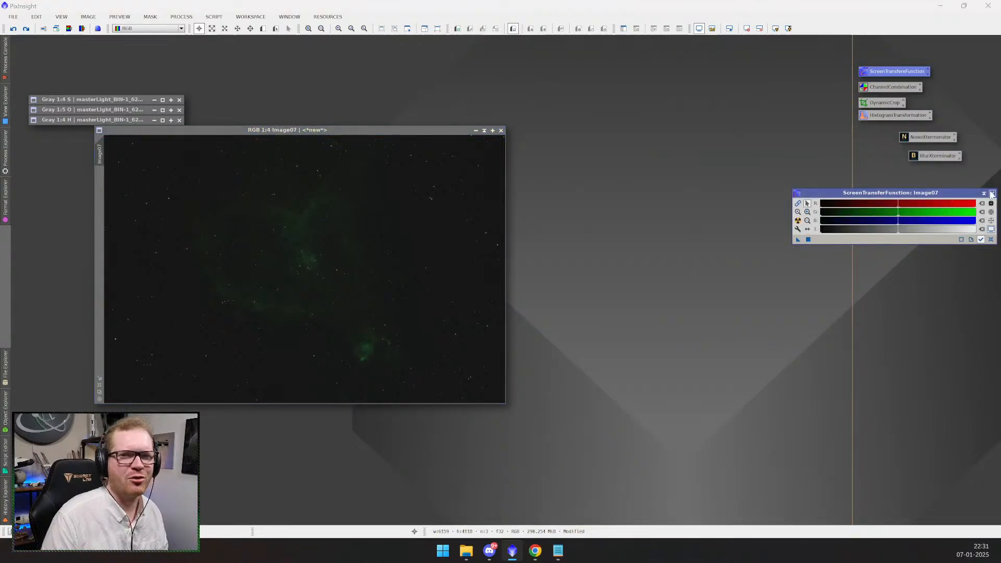
pyautogui.click(992, 194)
pyautogui.moveTo(330, 130); pyautogui.dragTo(390, 109)
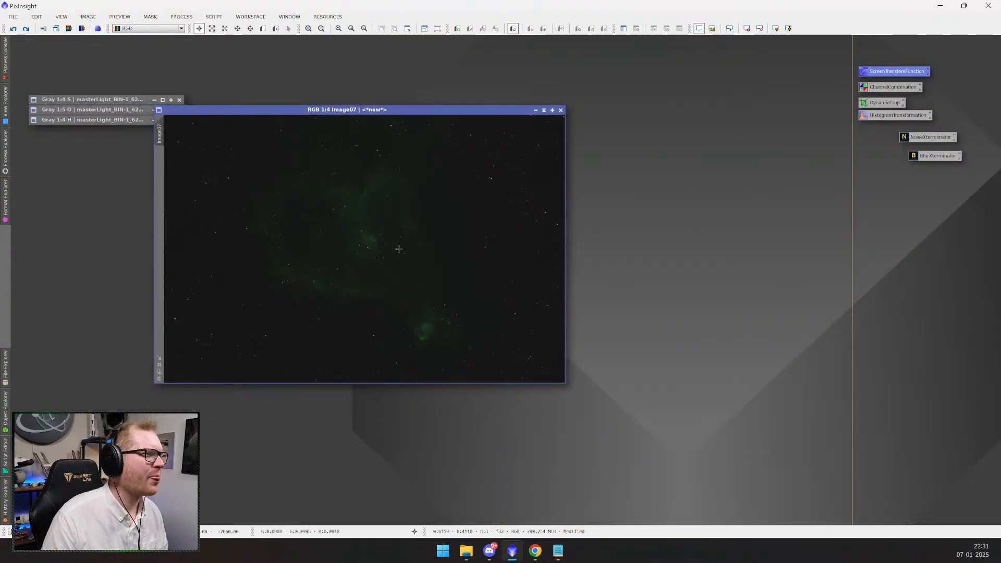
pyautogui.click(825, 179)
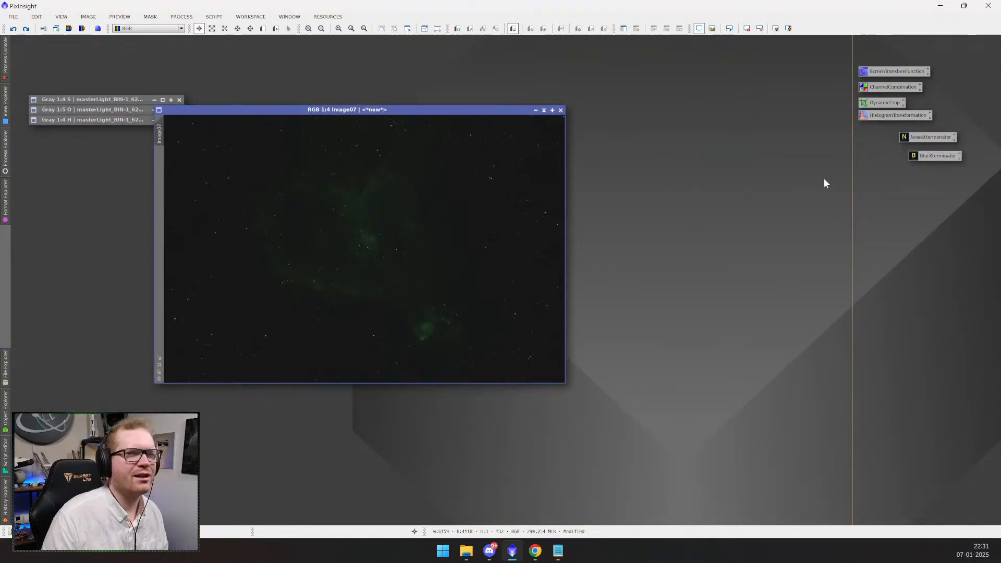
# - Reopen the saved HistogramTransformation with a real-time preview of Image07 and set the RGB/K midtones to 0.5
pyautogui.doubleClick(882, 116)
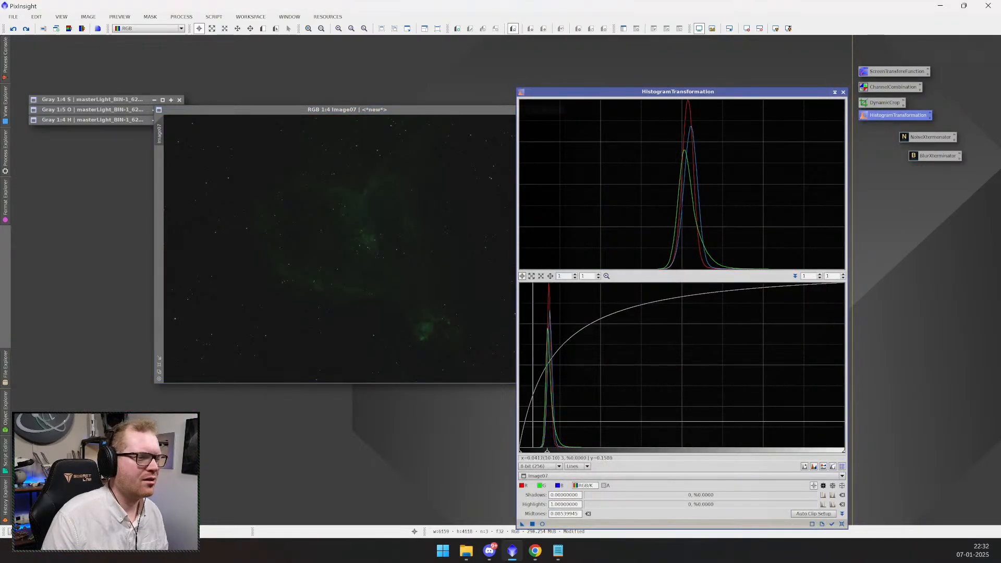
pyautogui.click(546, 477)
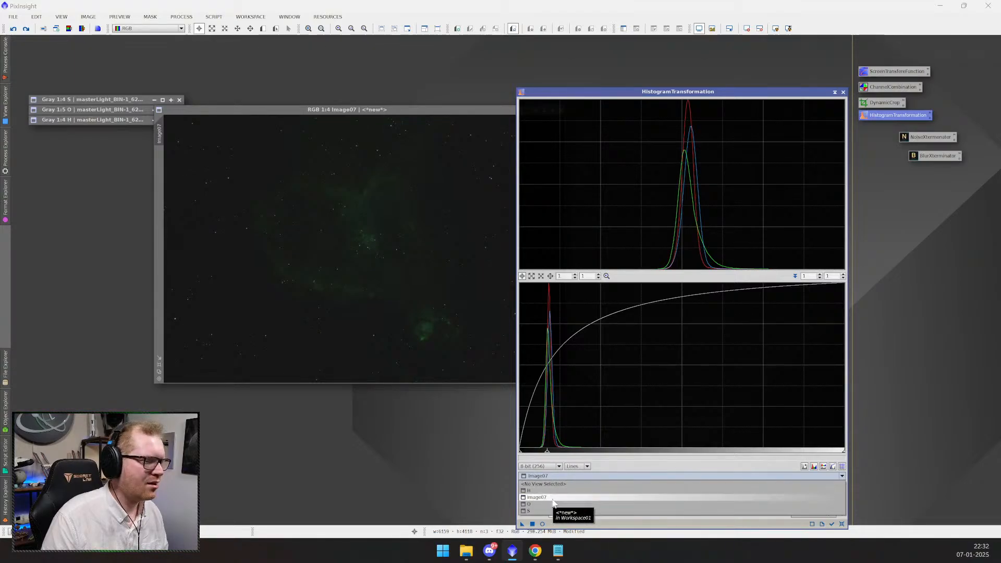
pyautogui.click(549, 497)
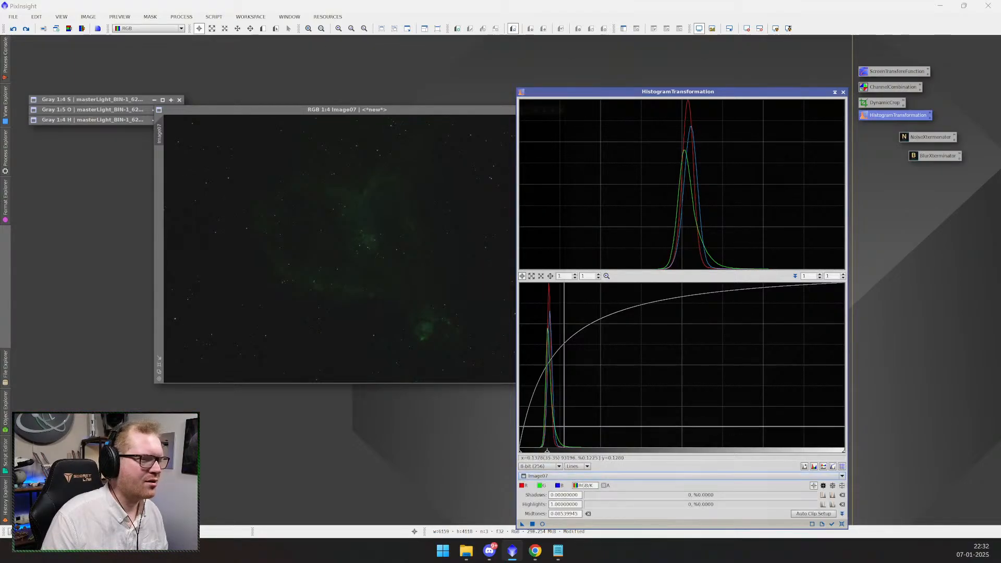
pyautogui.click(543, 524)
pyautogui.moveTo(547, 453); pyautogui.dragTo(684, 452)
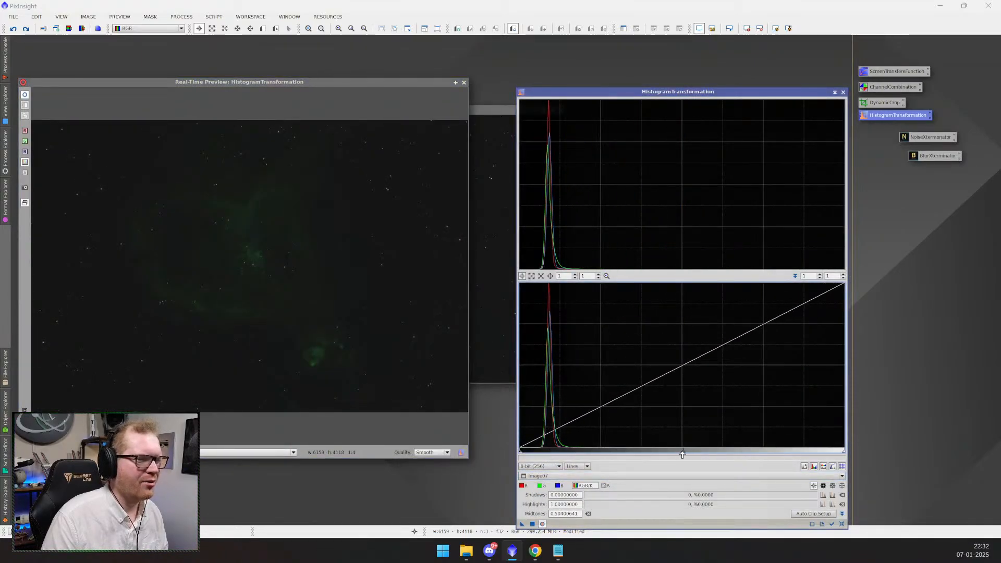
pyautogui.write('0.5')
pyautogui.press('Return')
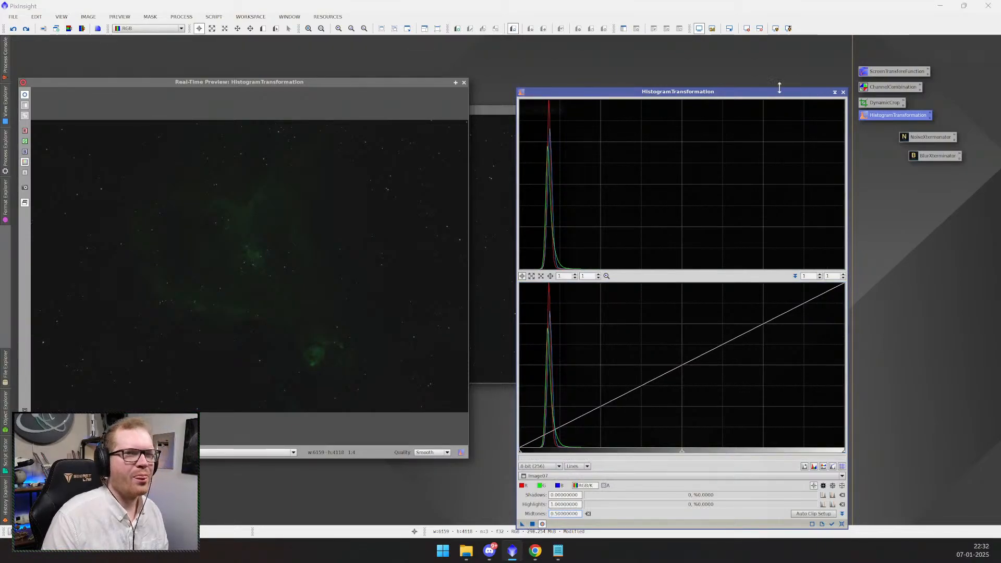
# - Auto-stretch Image07 with ScreenTransferFunction and preview that stretch through HistogramTransformation with the screen stretch cleared
pyautogui.moveTo(757, 97); pyautogui.dragTo(729, 52)
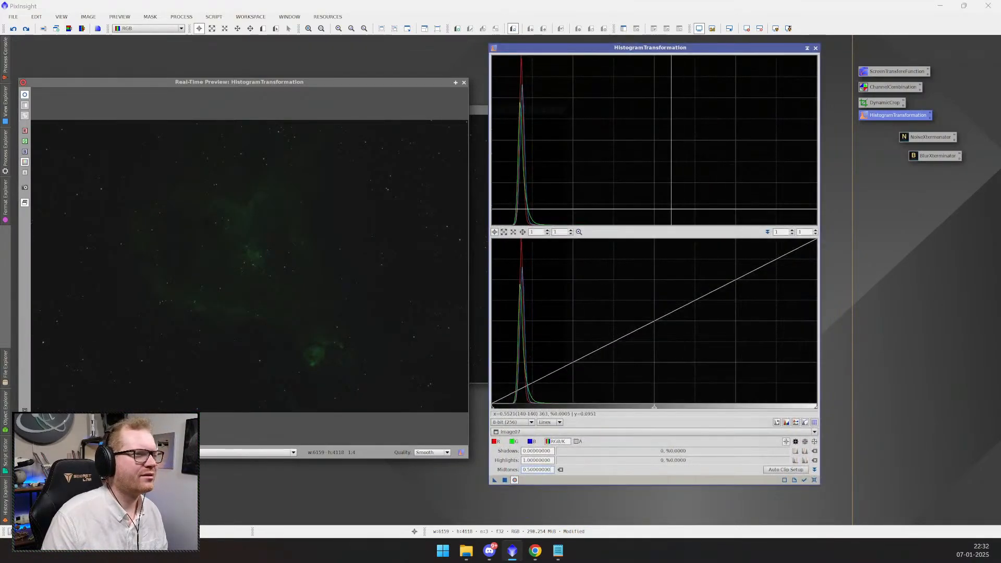
pyautogui.doubleClick(896, 73)
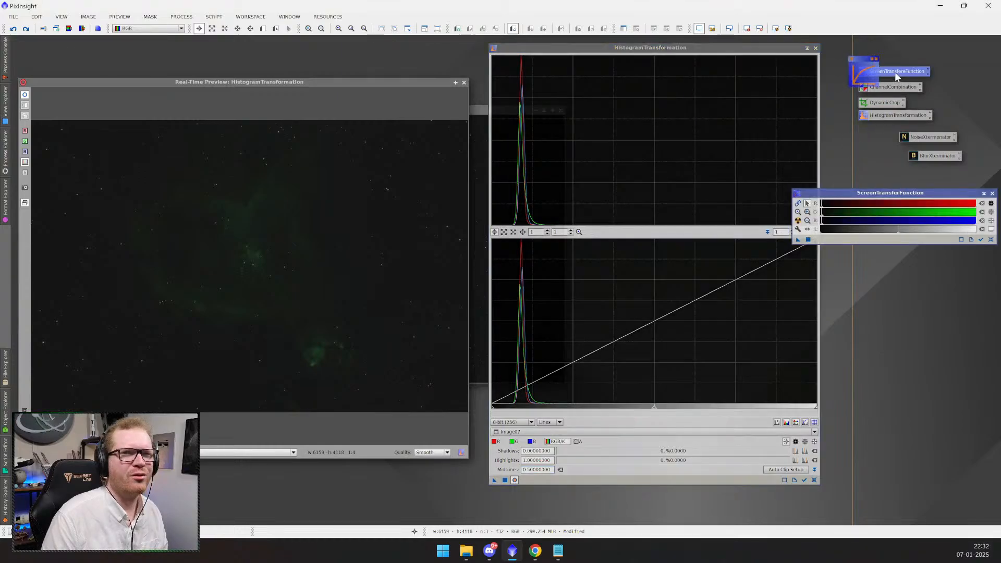
pyautogui.click(412, 82)
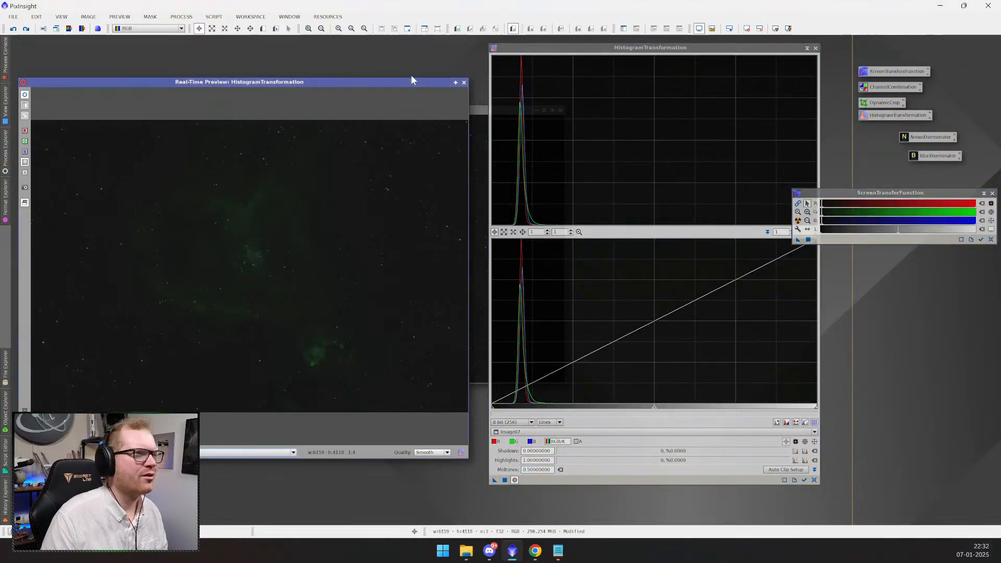
pyautogui.click(798, 221)
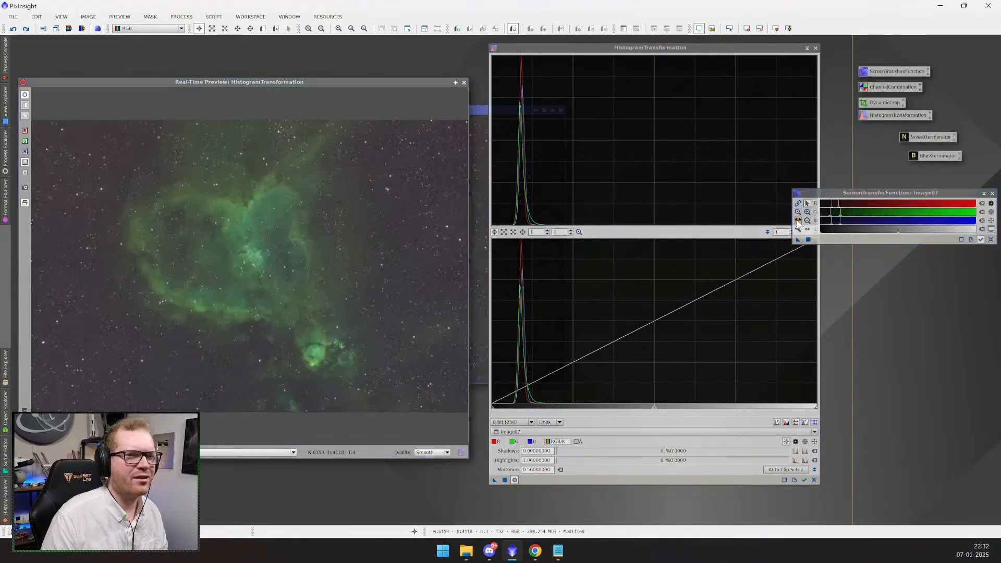
pyautogui.moveTo(798, 240); pyautogui.dragTo(551, 485)
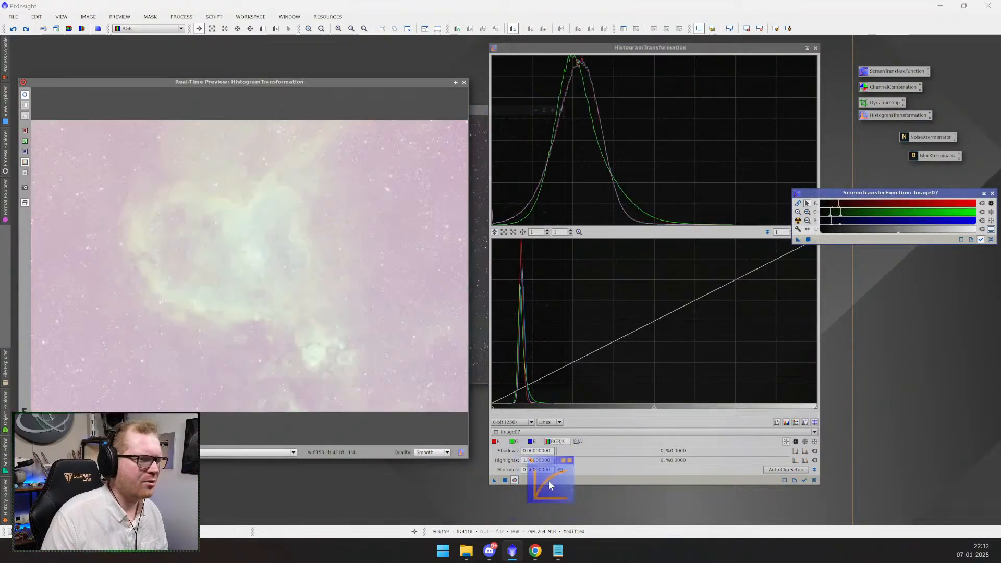
pyautogui.click(760, 31)
pyautogui.moveTo(340, 85); pyautogui.dragTo(354, 91)
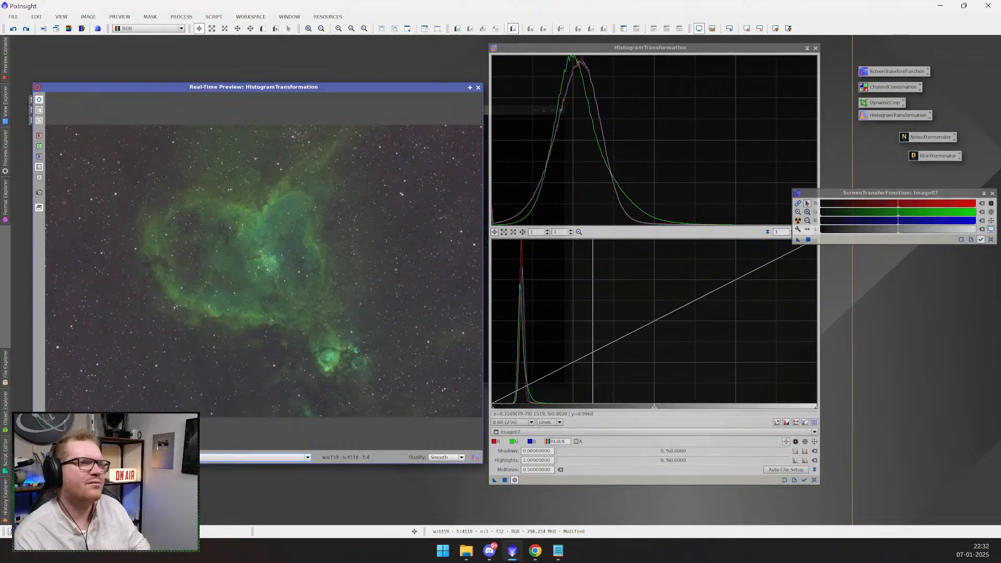
# - Close the real-time preview, HistogramTransformation and ScreenTransferFunction windows
pyautogui.click(479, 87)
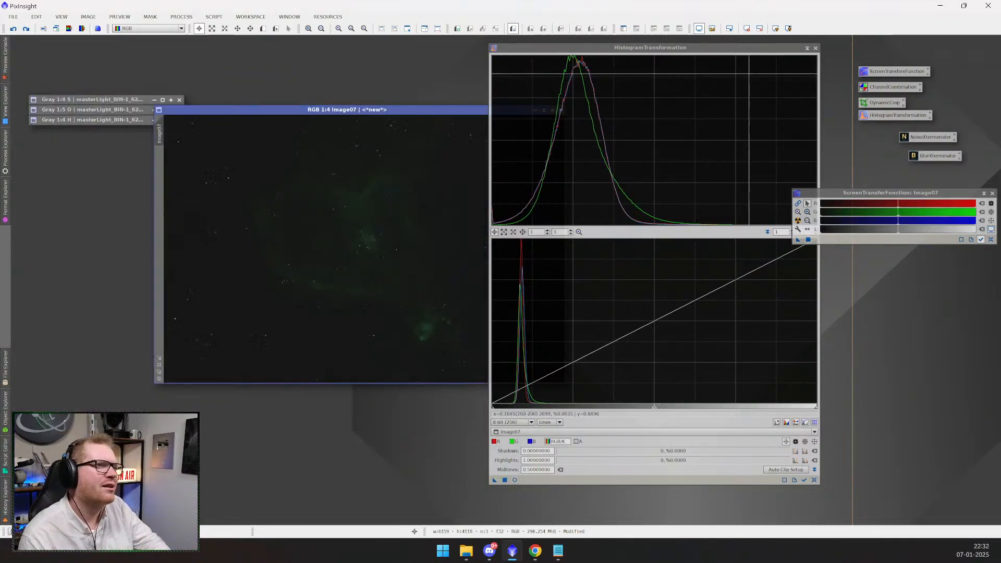
pyautogui.click(816, 48)
pyautogui.moveTo(908, 195); pyautogui.dragTo(855, 201)
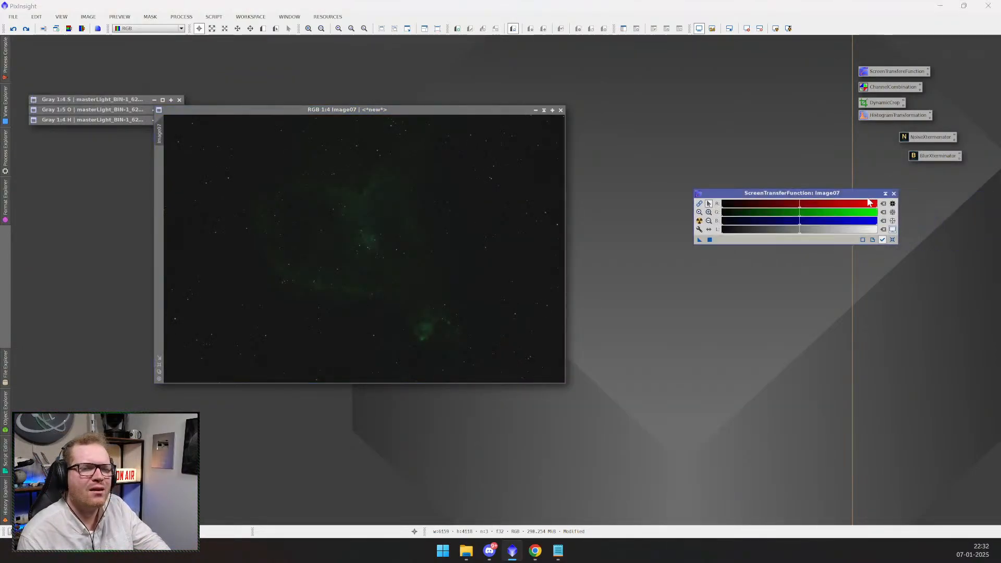
pyautogui.click(895, 194)
# - Reopen the saved HistogramTransformation with a real-time preview and adjust the RGB/K midtones to about 0.147
pyautogui.doubleClick(883, 115)
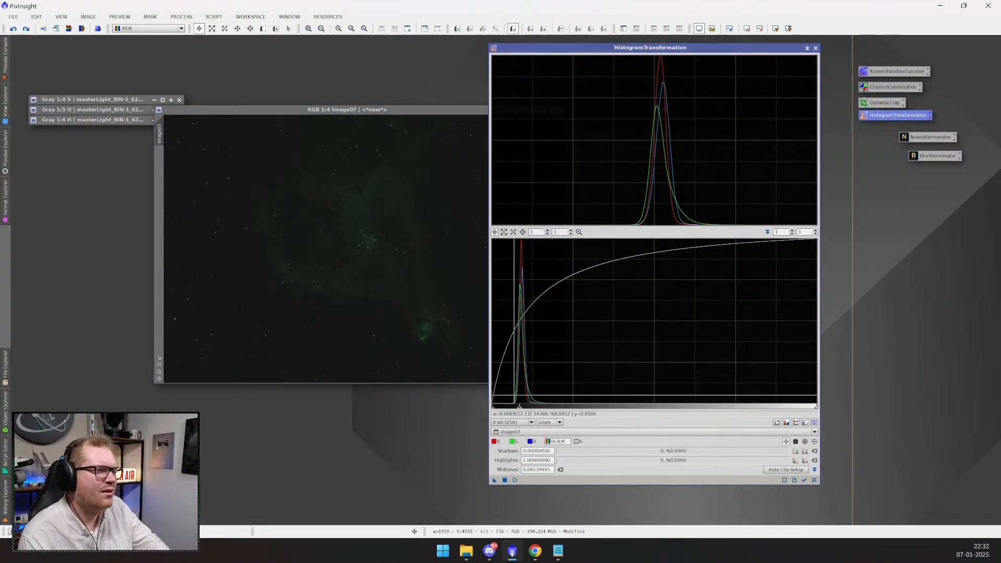
pyautogui.click(515, 481)
pyautogui.click(520, 408)
pyautogui.moveTo(519, 409); pyautogui.dragTo(539, 415)
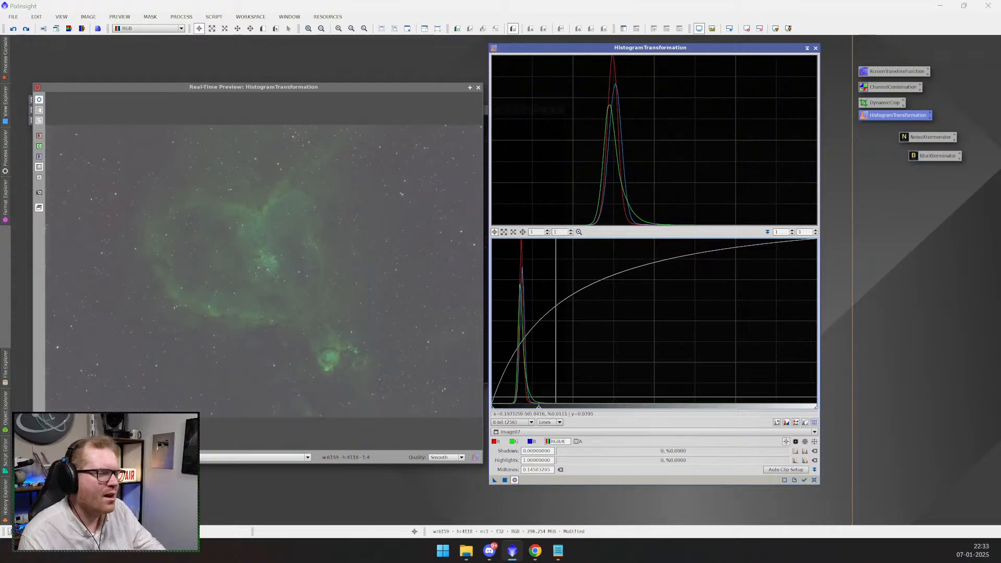
pyautogui.click(539, 408)
pyautogui.doubleClick(548, 470)
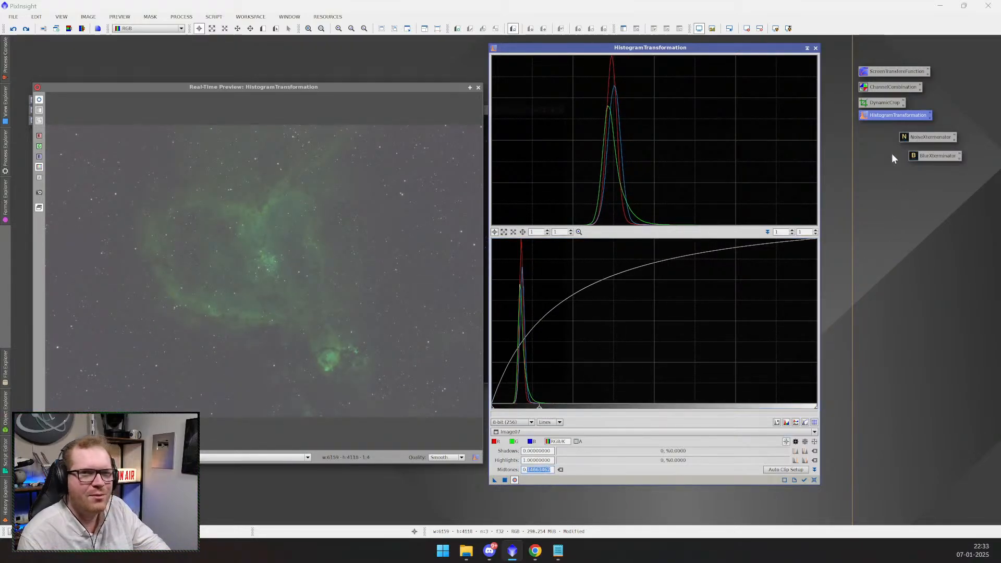
# - Auto-stretch Image07 with ScreenTransferFunction, transfer that stretch to HistogramTransformation and clear the screen stretch
pyautogui.doubleClick(897, 71)
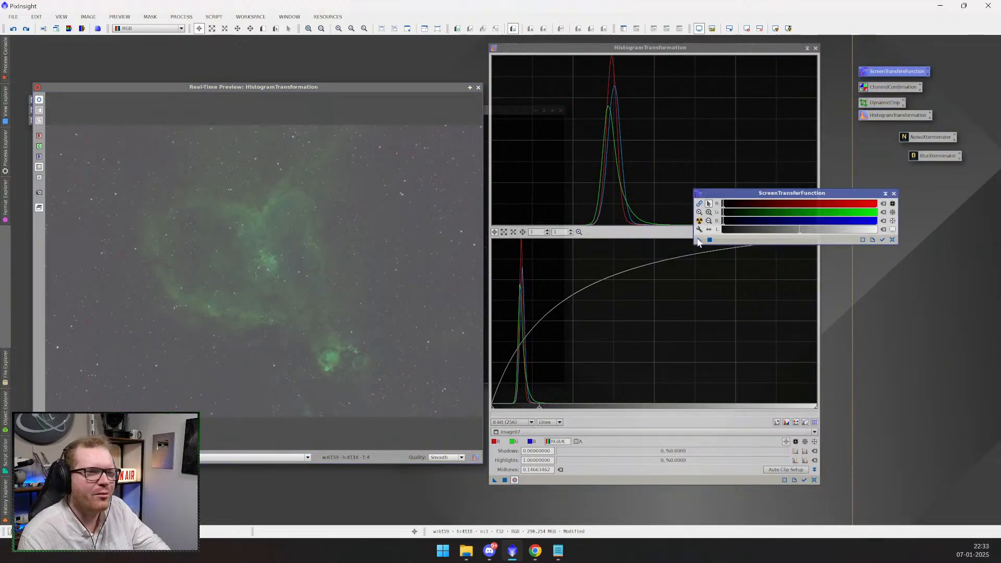
pyautogui.click(380, 87)
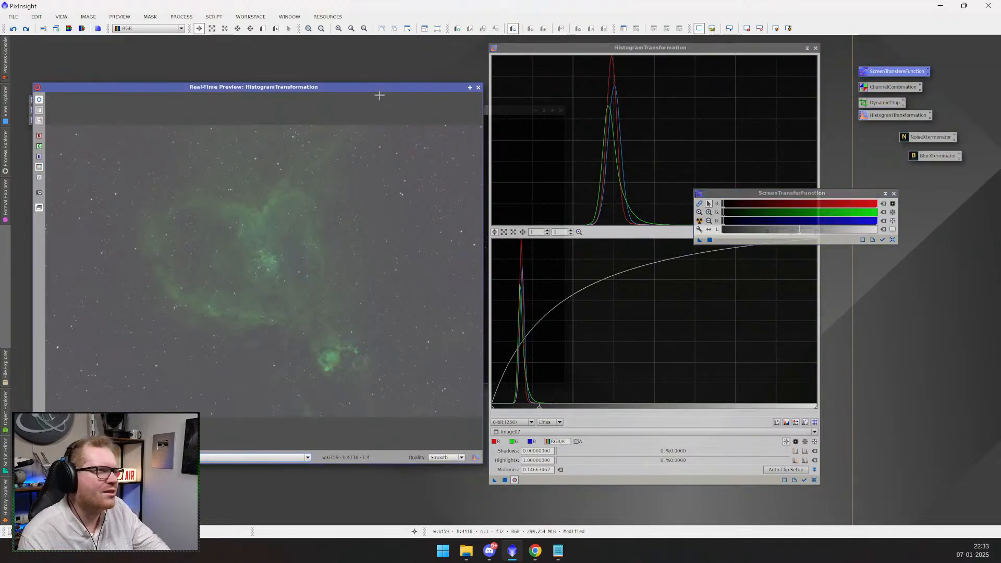
pyautogui.click(699, 221)
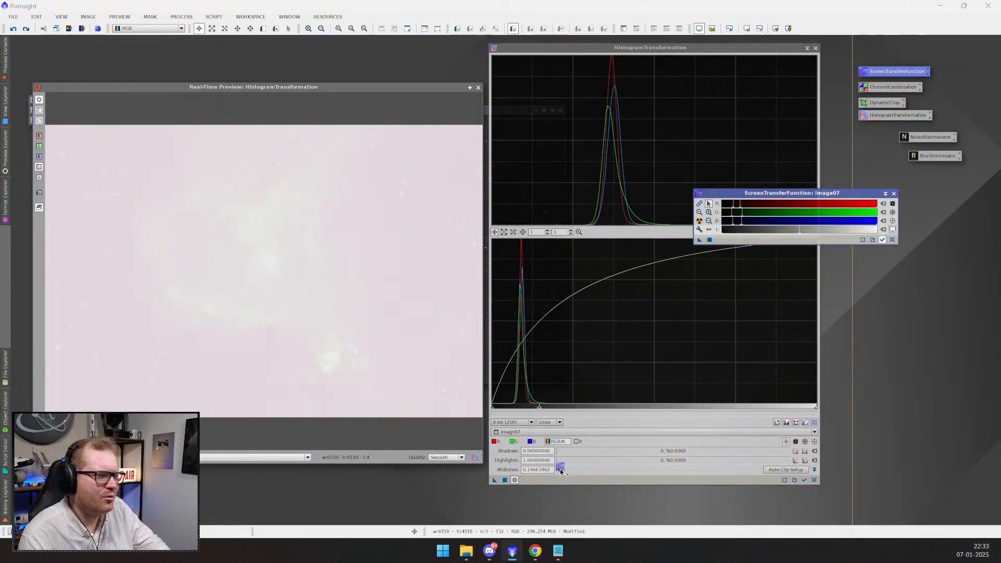
pyautogui.moveTo(556, 481); pyautogui.dragTo(556, 482)
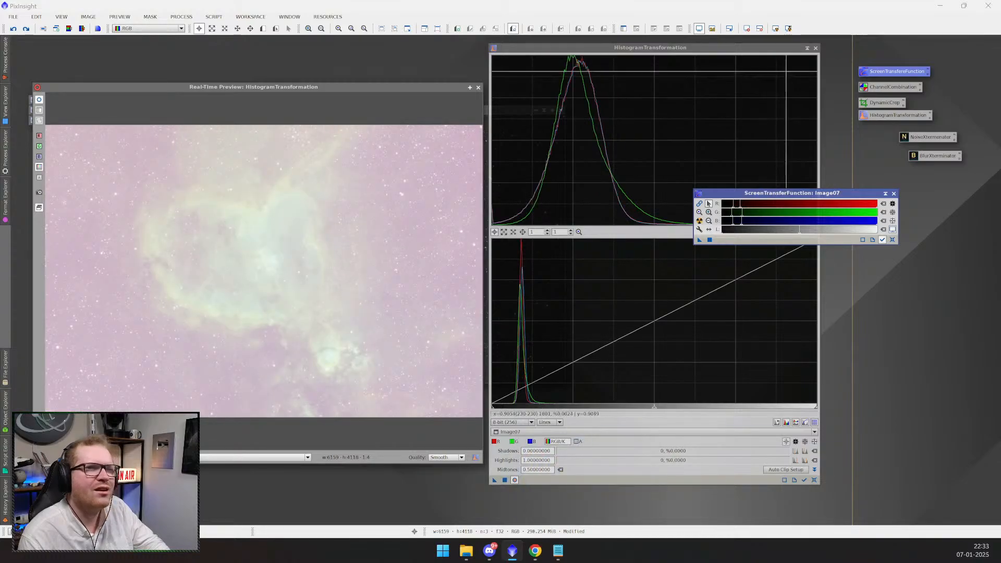
pyautogui.click(760, 30)
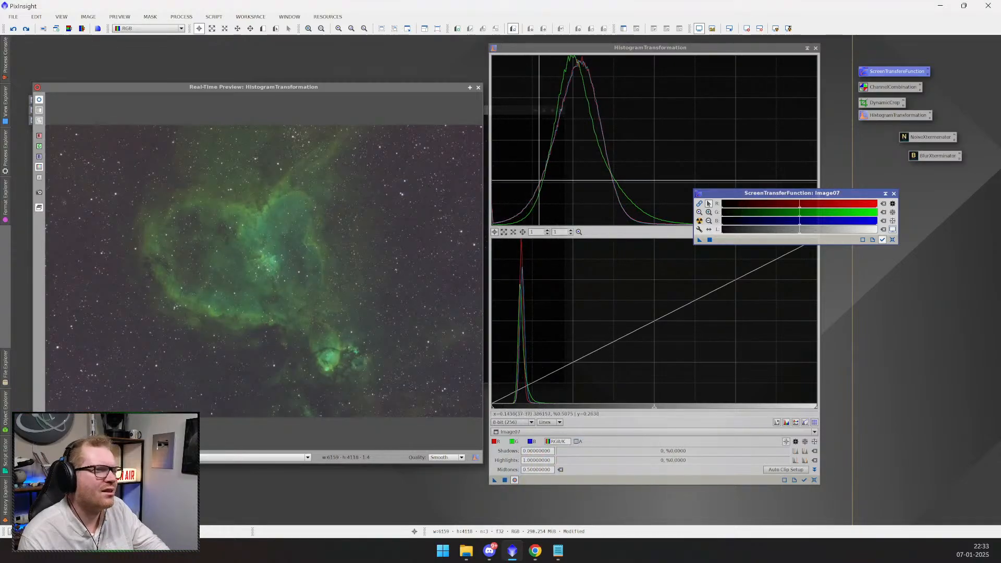
# - Close the real-time preview, apply the HistogramTransformation stretch to Image07 and close both process windows
pyautogui.moveTo(440, 88); pyautogui.dragTo(416, 102)
pyautogui.click(448, 101)
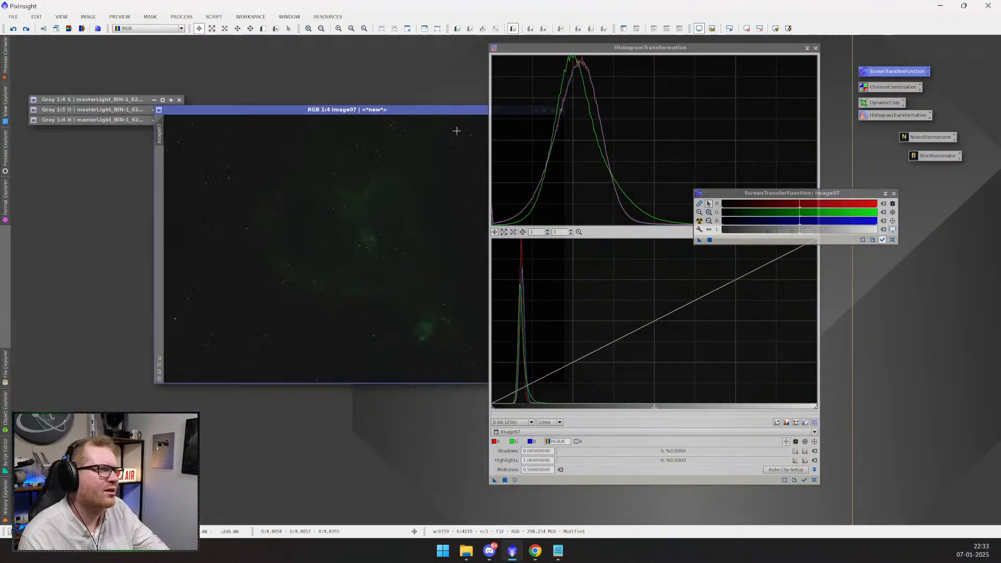
pyautogui.click(494, 480)
pyautogui.moveTo(398, 321); pyautogui.dragTo(399, 341)
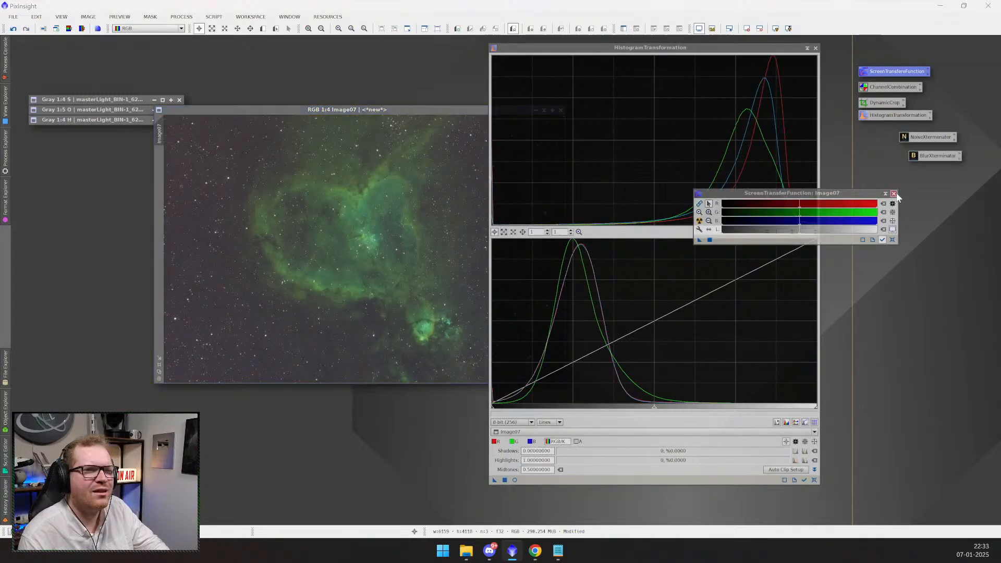
pyautogui.click(894, 194)
pyautogui.click(815, 48)
pyautogui.moveTo(507, 110); pyautogui.dragTo(653, 130)
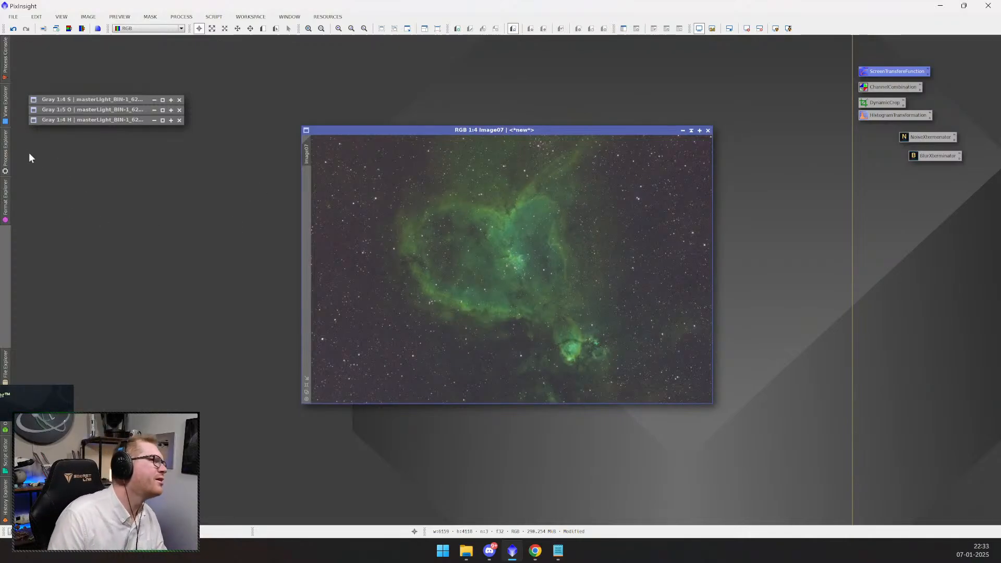
# - Search the available processes for "str" and locate ArcsinhStretch
pyautogui.click(4, 172)
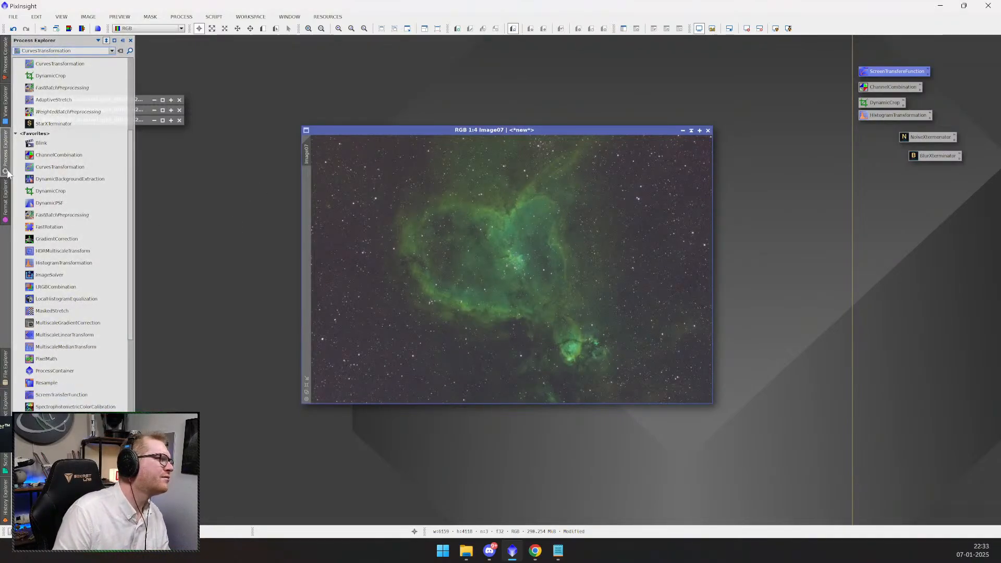
pyautogui.scroll(-4, 80, 257)
pyautogui.scroll(-1, 78, 261)
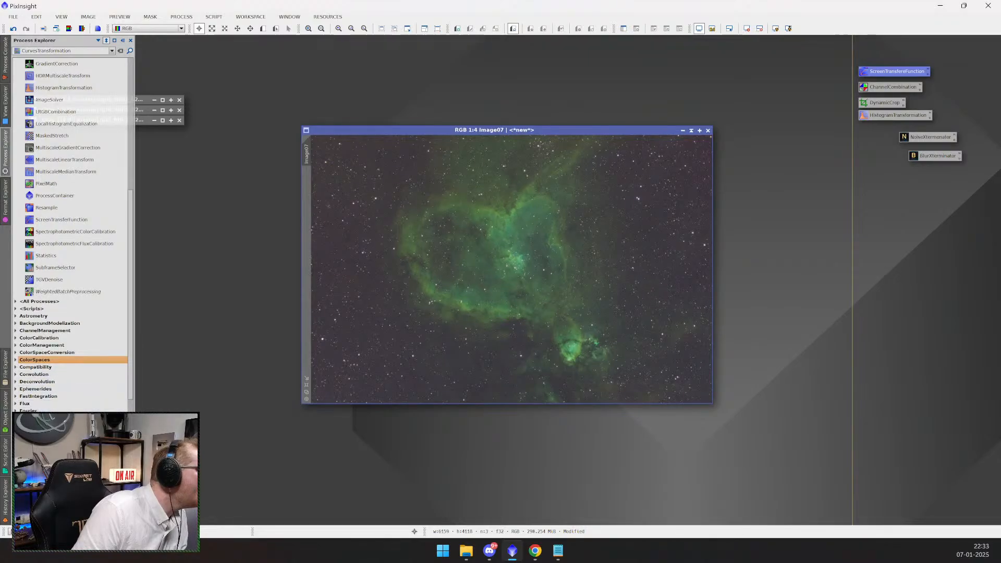
pyautogui.scroll(10, 57, 261)
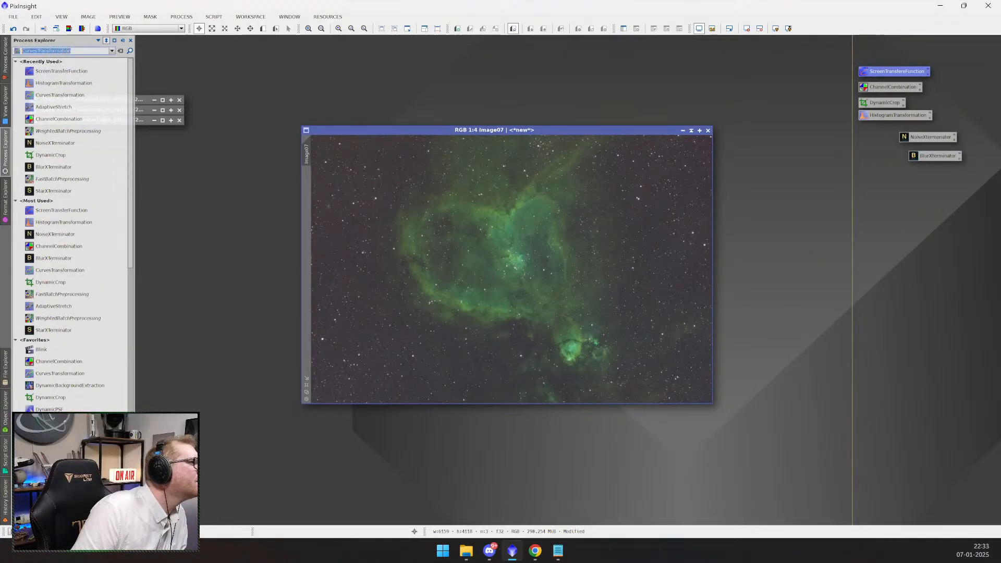
pyautogui.doubleClick(54, 54)
pyautogui.write('str')
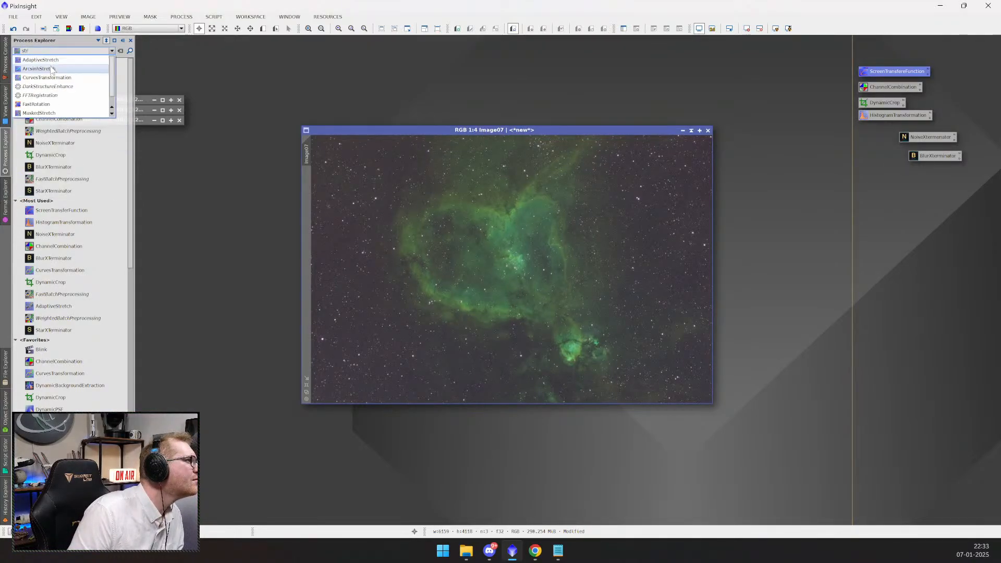
pyautogui.click(56, 69)
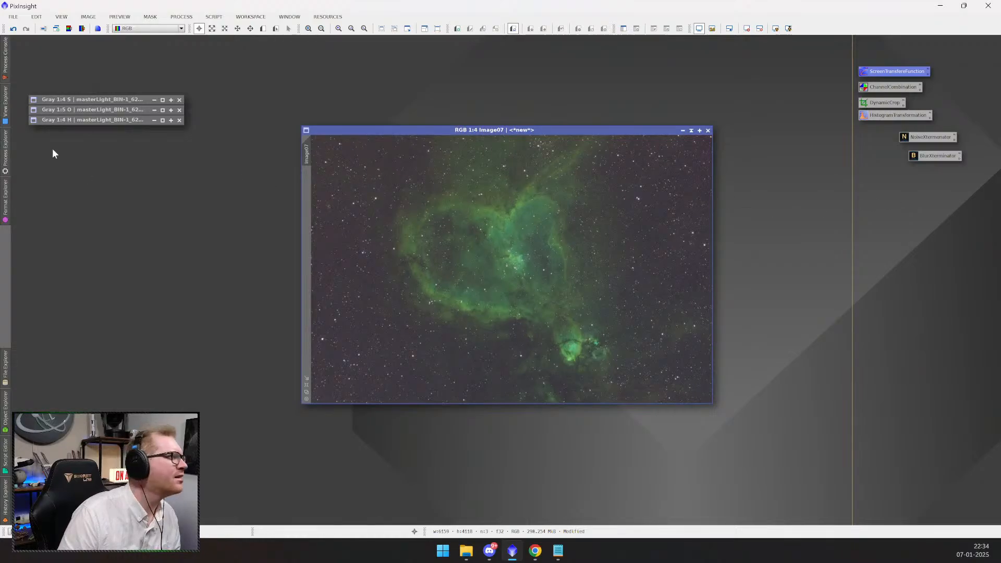
# - Open CurvesTransformation with a real-time preview of Image07 and arrange the windows side by side
pyautogui.click(6, 150)
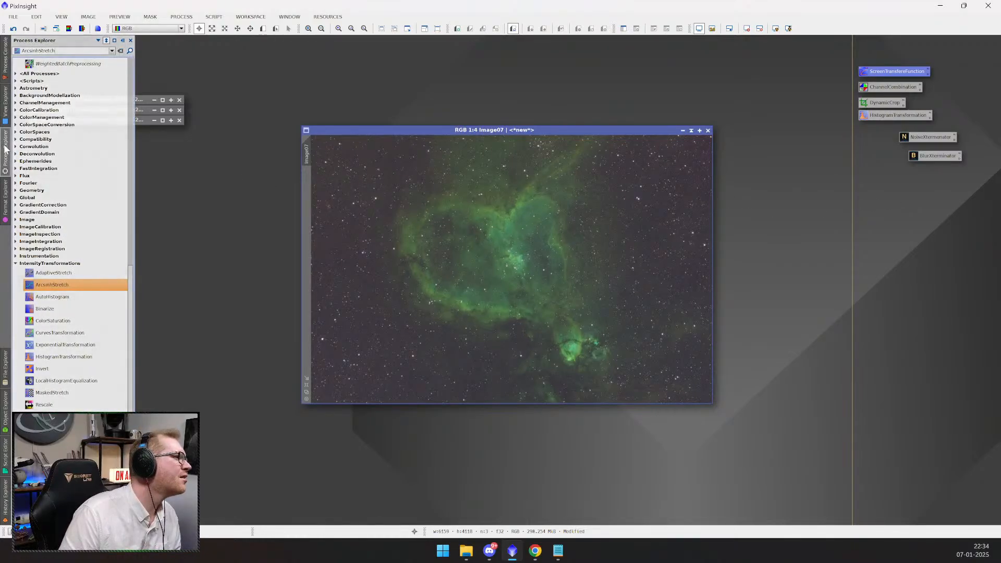
pyautogui.doubleClick(77, 336)
pyautogui.moveTo(691, 75); pyautogui.dragTo(684, 76)
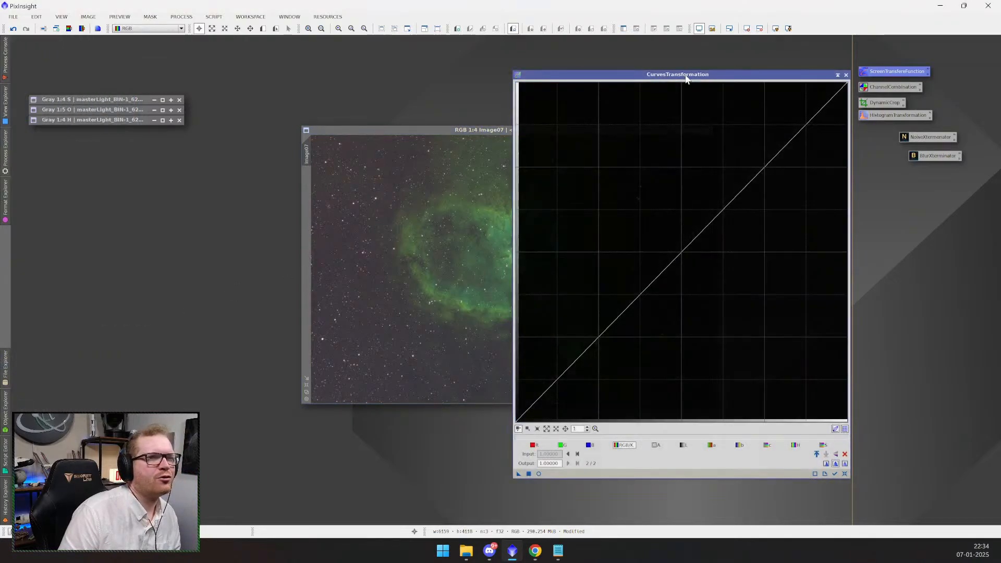
pyautogui.moveTo(407, 131); pyautogui.dragTo(190, 84)
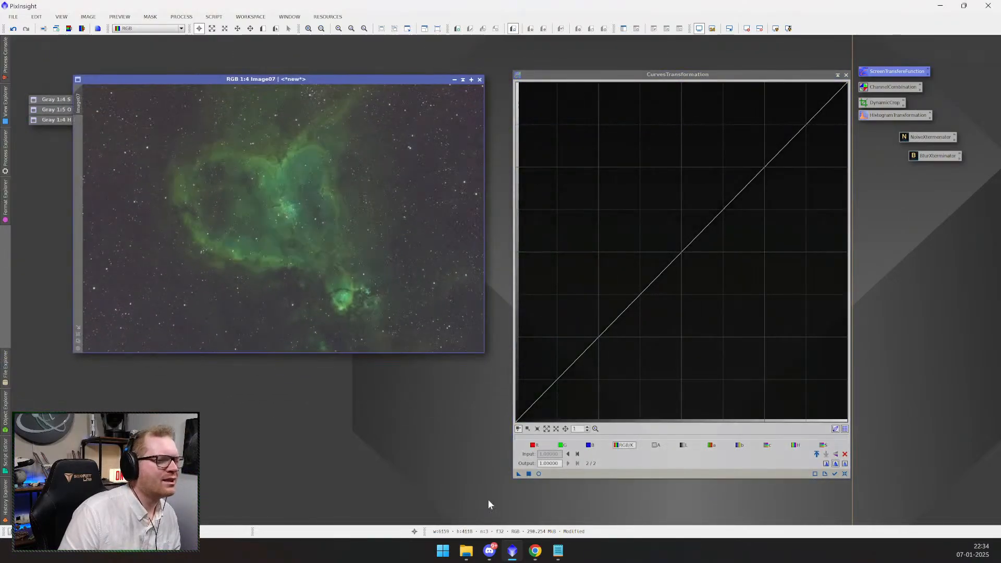
pyautogui.click(539, 474)
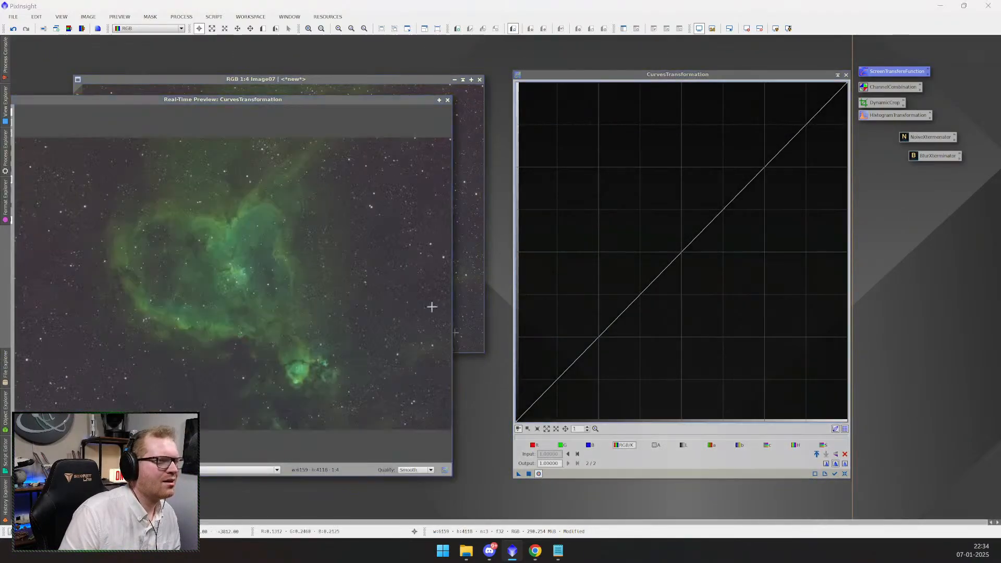
pyautogui.moveTo(305, 99); pyautogui.dragTo(351, 72)
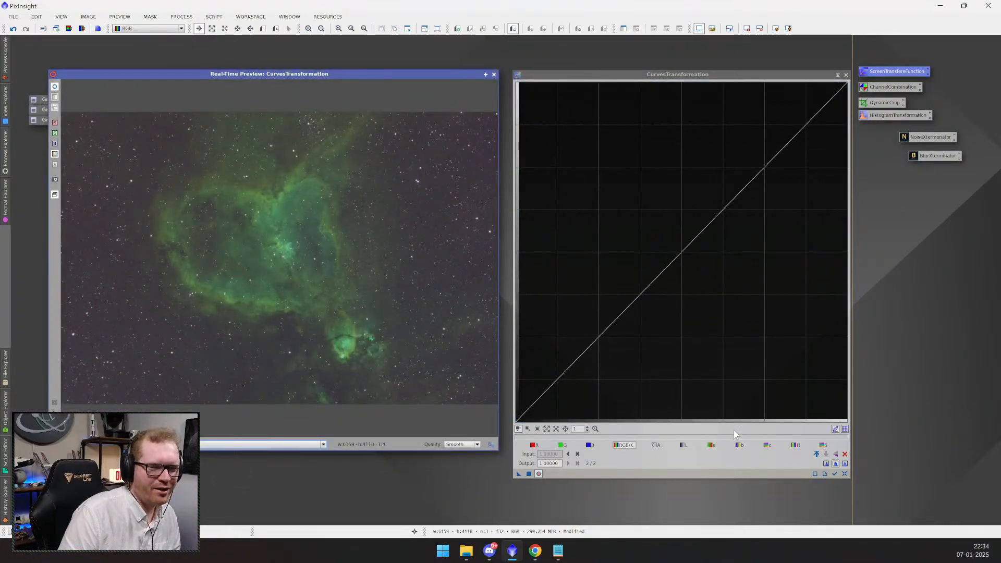
# - Try an RGB/K curve with points at about 0.143/0.062 and 0.269/0.195, and remove both points
pyautogui.click(562, 377)
pyautogui.moveTo(562, 378); pyautogui.dragTo(564, 401)
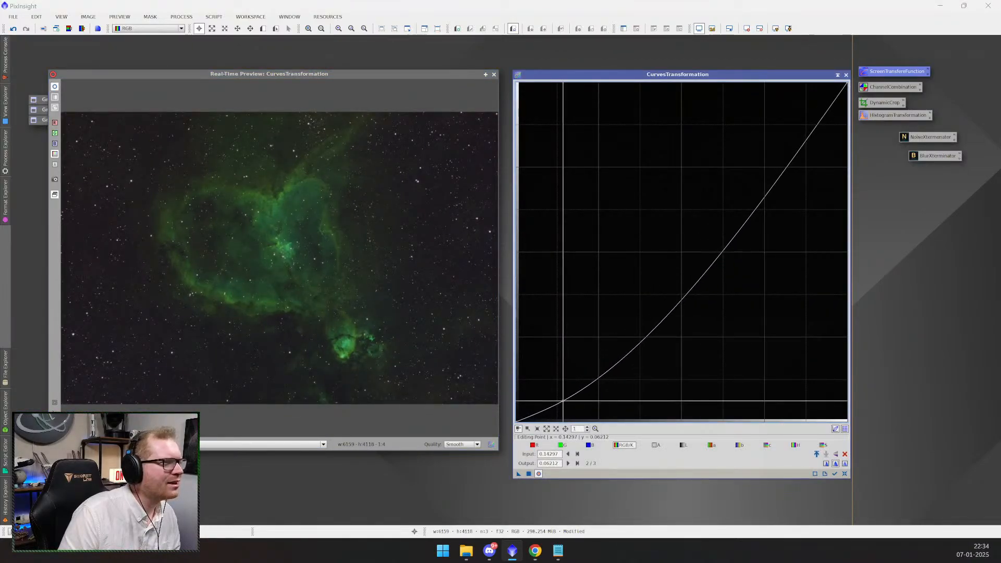
pyautogui.moveTo(610, 369)
pyautogui.mouseDown()
pyautogui.moveTo(604, 346)
pyautogui.moveTo(602, 358)
pyautogui.moveTo(595, 349)
pyautogui.moveTo(604, 363)
pyautogui.moveTo(605, 355)
pyautogui.mouseUp()
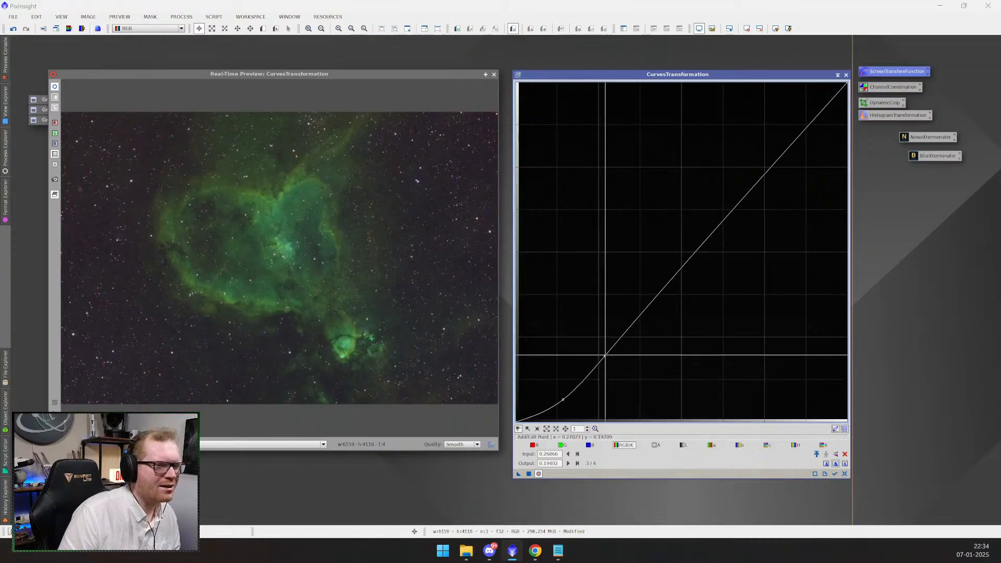
pyautogui.rightClick(605, 355)
pyautogui.rightClick(563, 400)
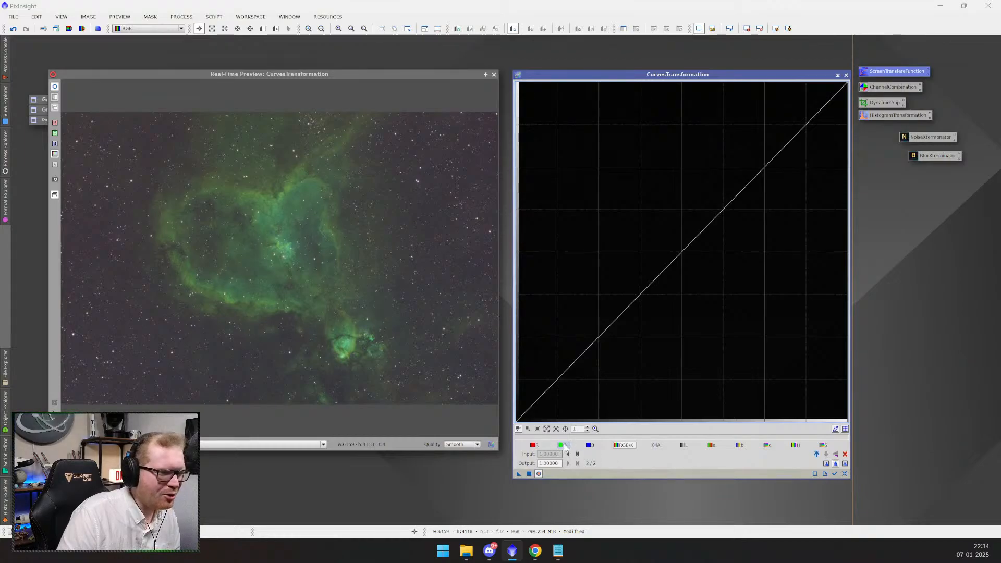
# - Try a three-point red channel curve ending with a point at about 0.516/0.547, and close CurvesTransformation and its preview without applying
pyautogui.click(533, 446)
pyautogui.click(589, 445)
pyautogui.click(534, 445)
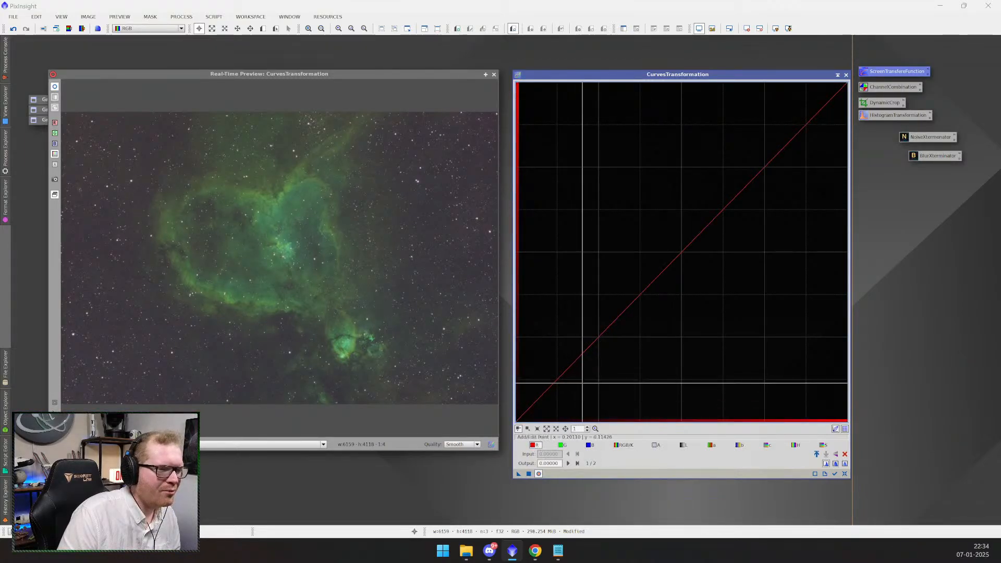
pyautogui.scroll(1, 594, 394)
pyautogui.scroll(-1, 593, 394)
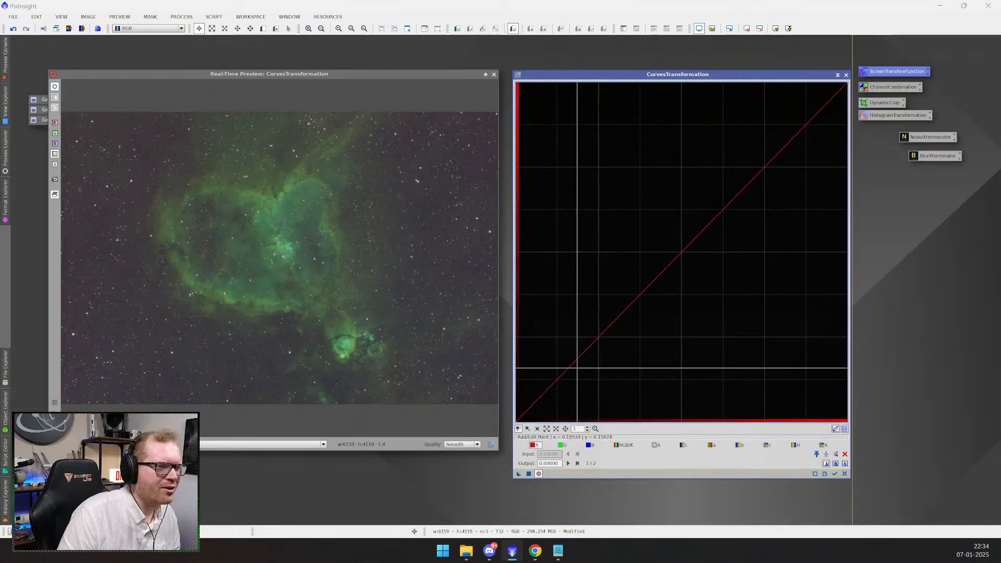
pyautogui.click(576, 361)
pyautogui.moveTo(604, 332); pyautogui.dragTo(599, 320)
pyautogui.click(678, 215)
pyautogui.moveTo(678, 215); pyautogui.dragTo(687, 236)
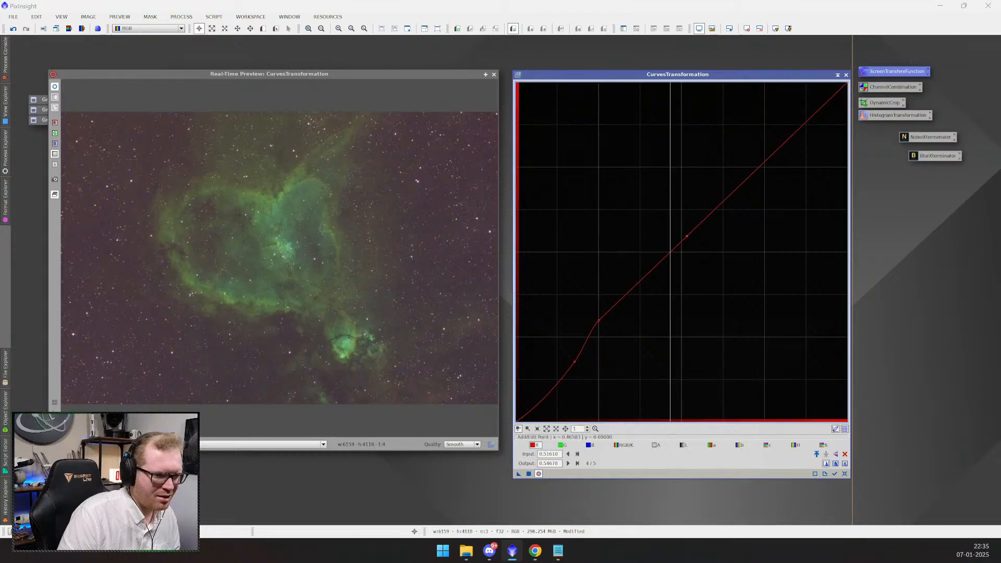
pyautogui.click(847, 75)
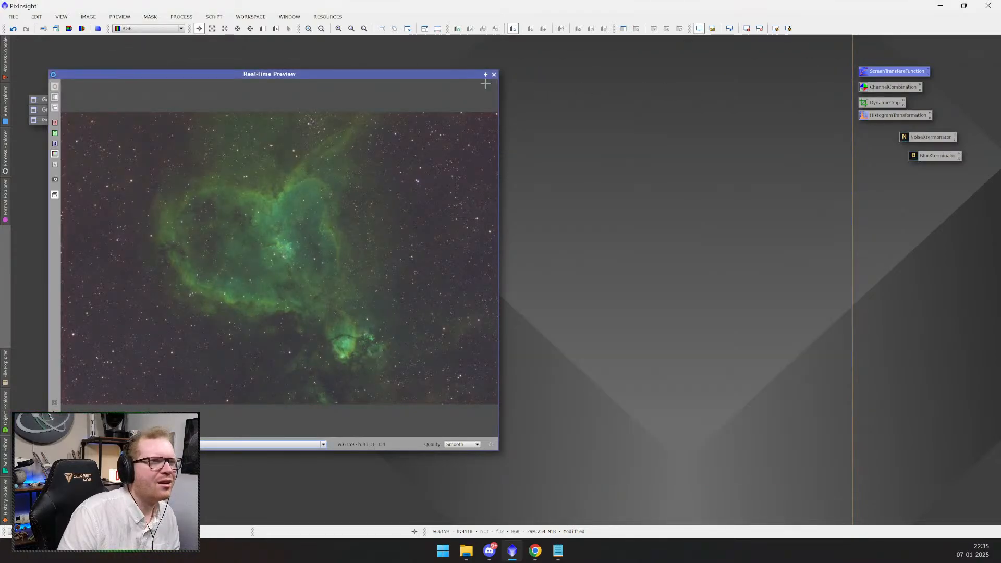
pyautogui.click(495, 74)
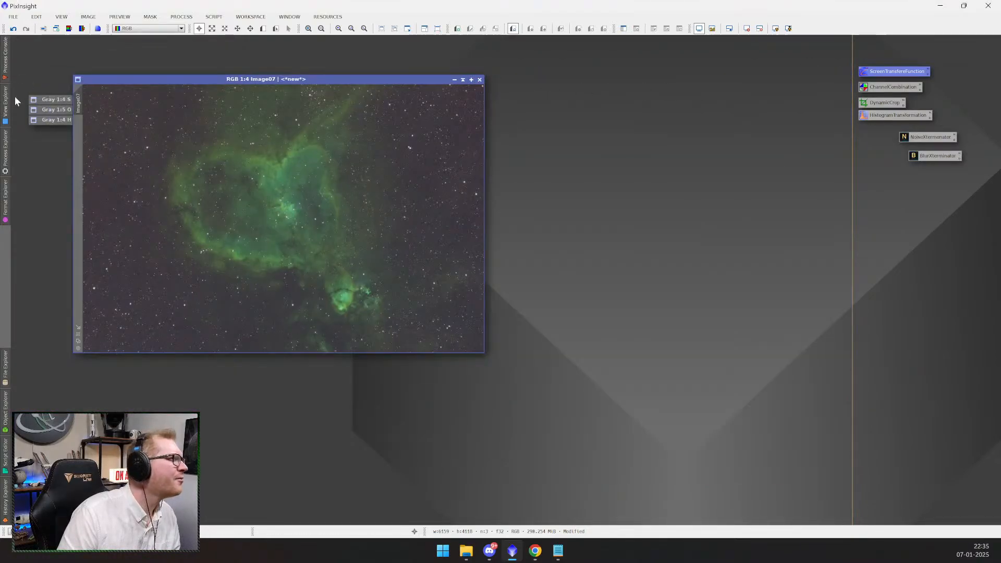
# - Open AdaptiveStretch to view its settings and close it
pyautogui.moveTo(7, 159)
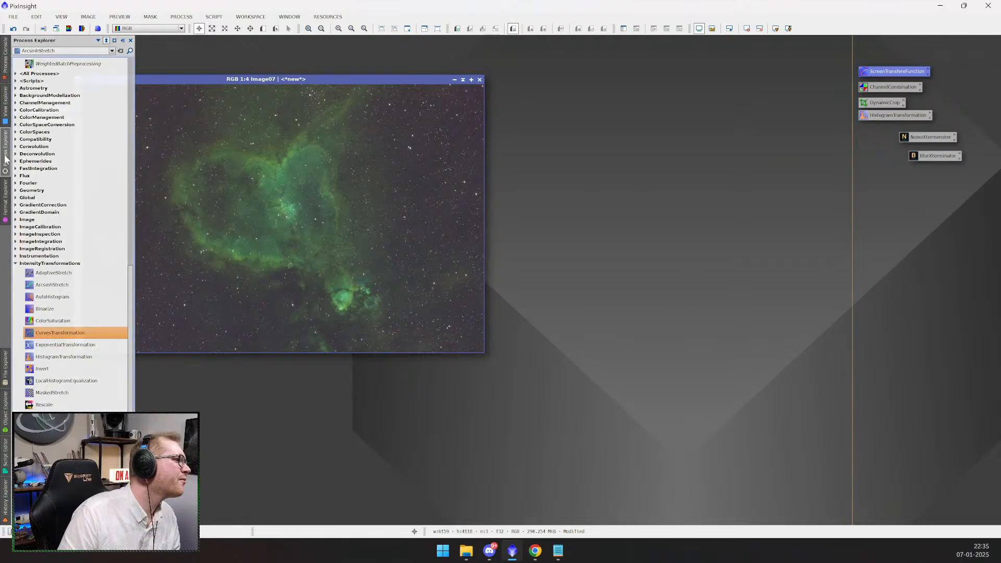
pyautogui.click(72, 276)
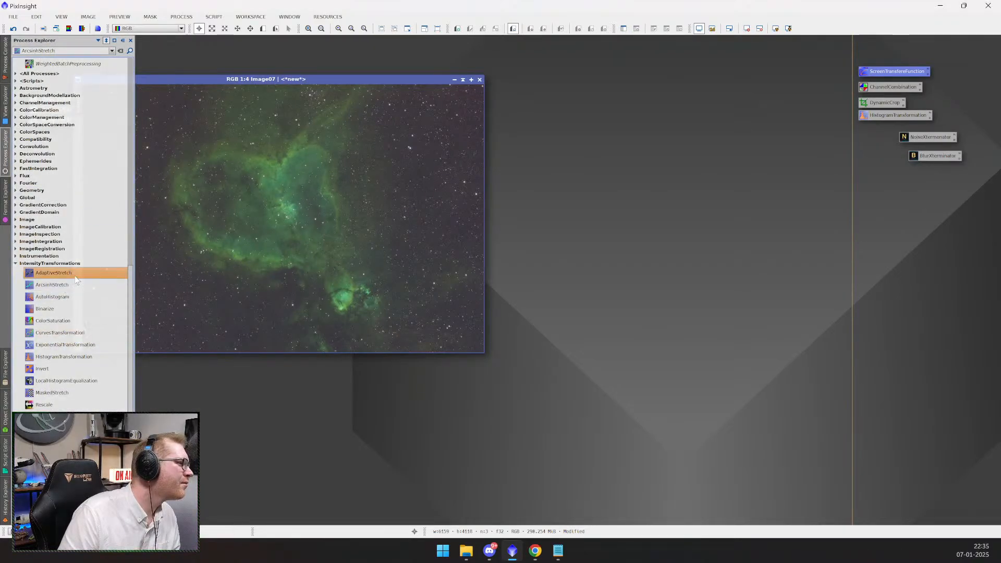
pyautogui.doubleClick(77, 273)
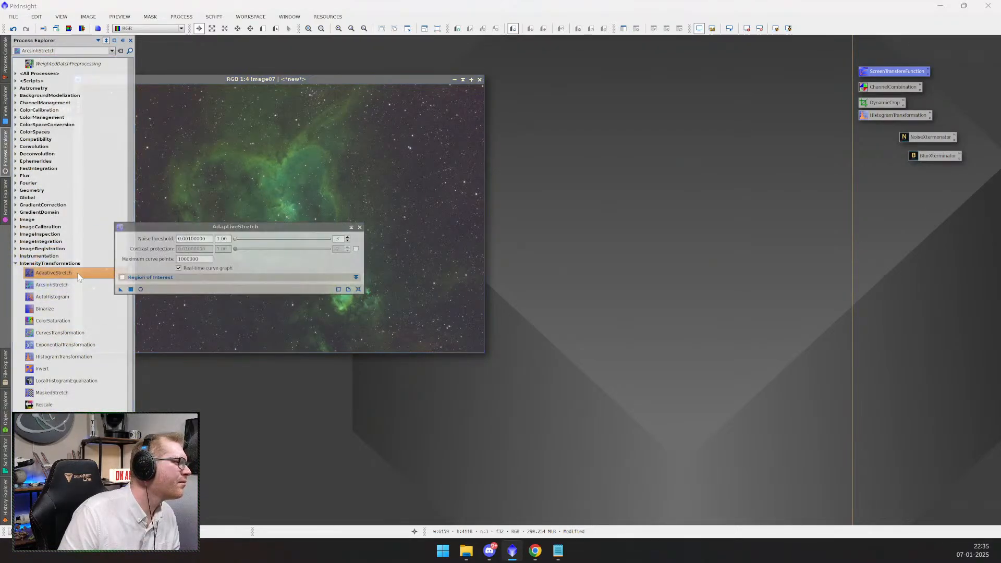
pyautogui.click(360, 227)
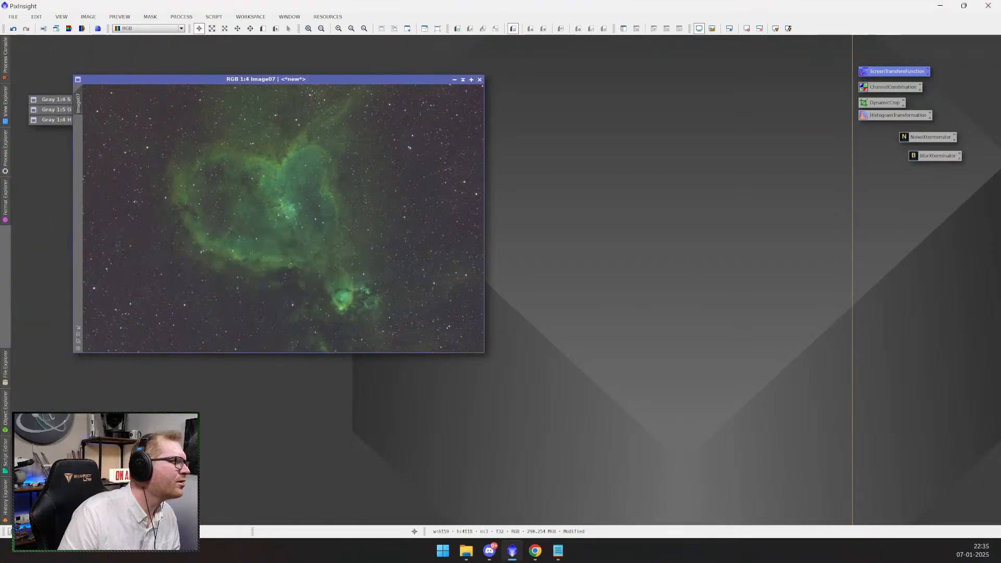
# - Open ArcsinhStretch to view its stretch factor and black point settings, and close it
pyautogui.moveTo(5, 151)
pyautogui.click(63, 286)
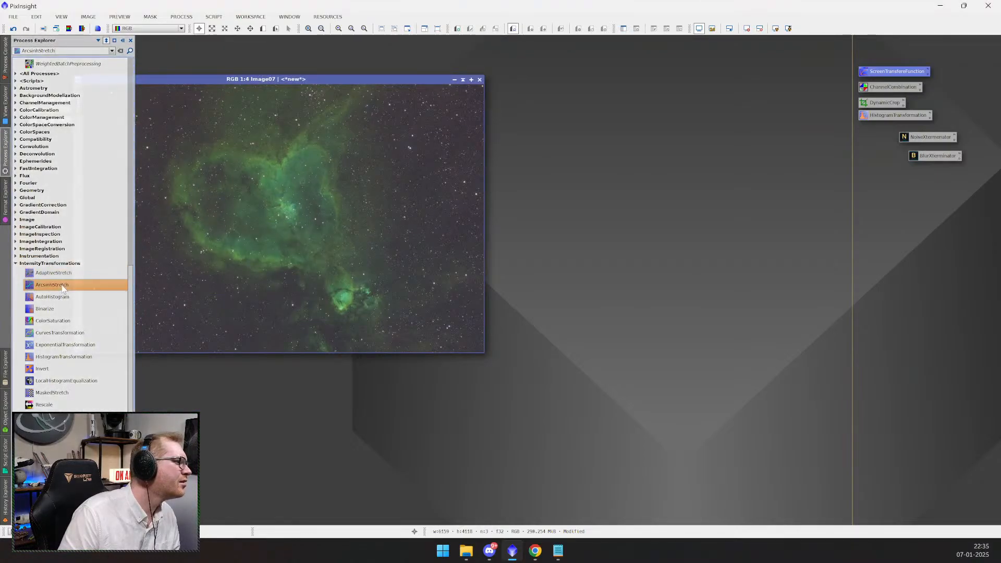
pyautogui.doubleClick(63, 285)
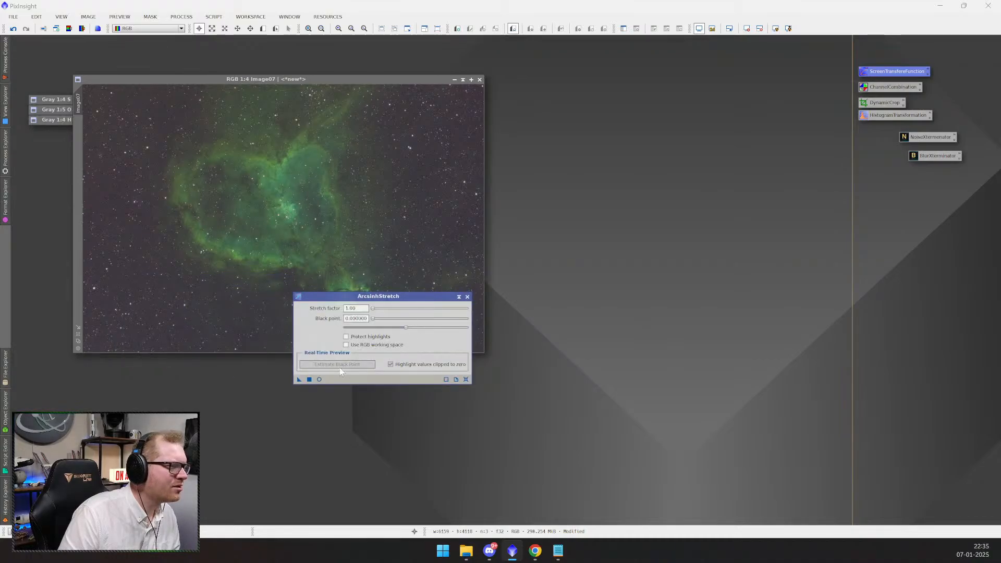
pyautogui.click(467, 297)
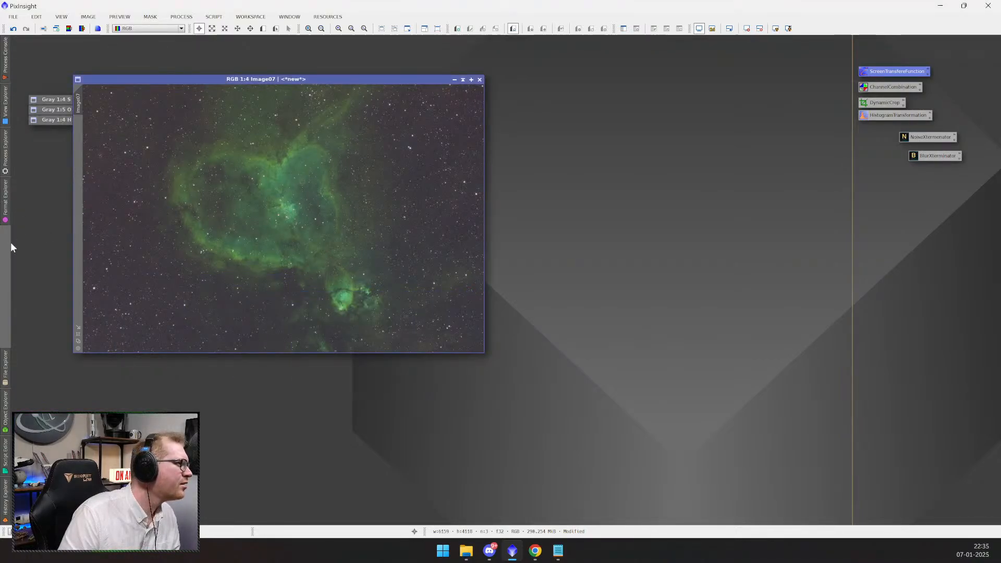
# - Locate ExponentialTransformation among the IntensityTransformations processes, and move the Image07 window clear of the minimized S, O and H images
pyautogui.click(7, 152)
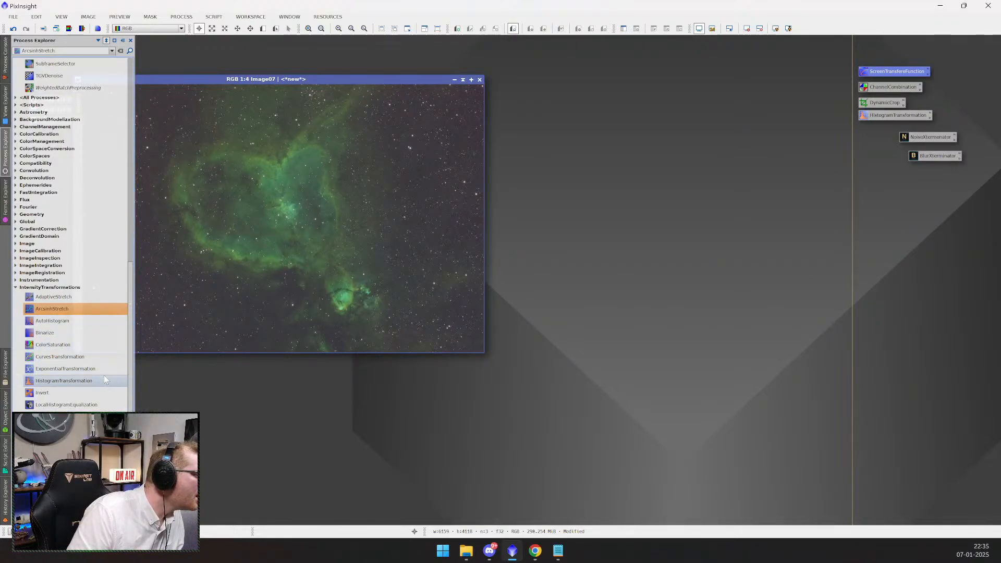
pyautogui.moveTo(99, 369); pyautogui.dragTo(99, 371)
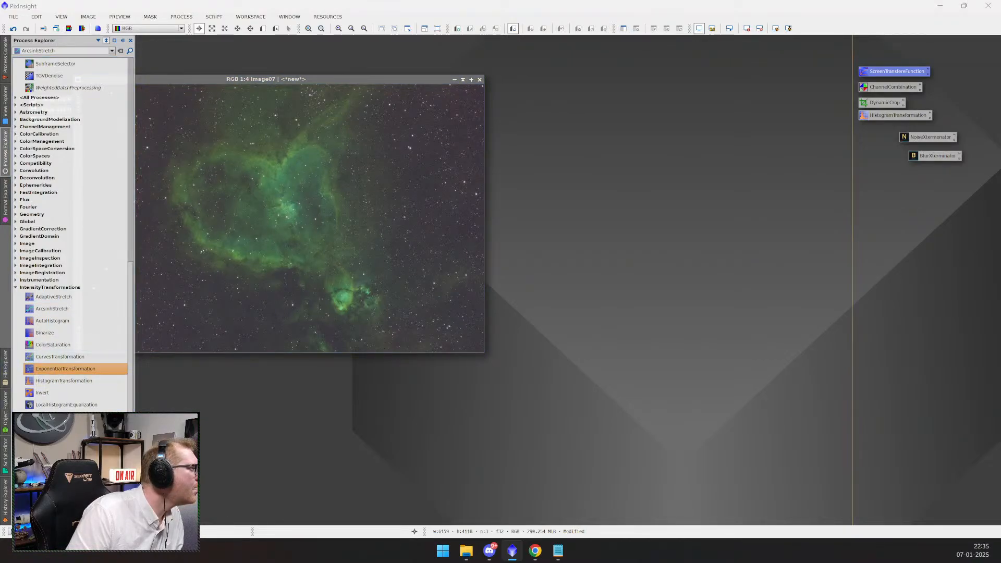
pyautogui.click(4, 159)
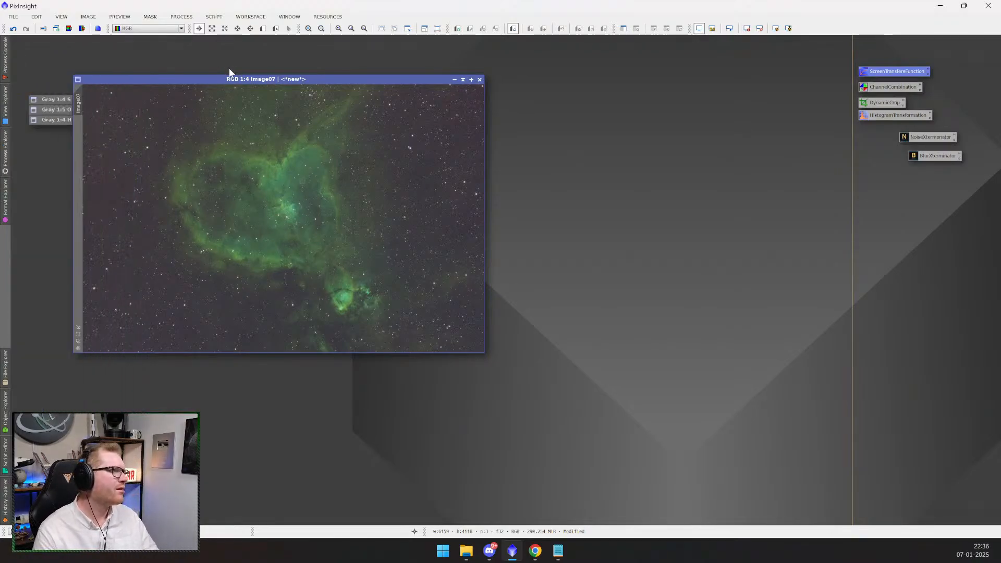
pyautogui.moveTo(233, 80); pyautogui.dragTo(402, 139)
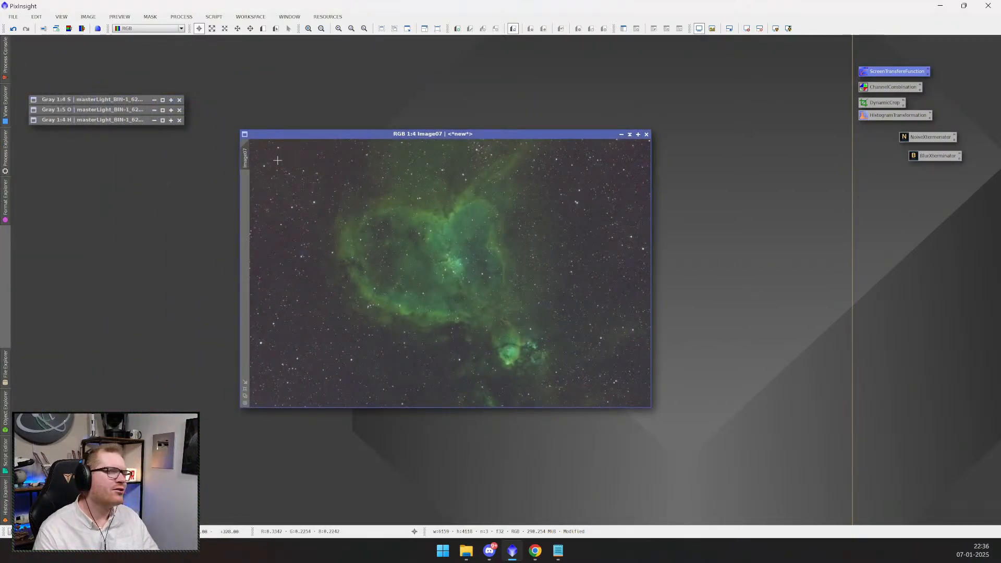
# - Switch to Notepad to check the topic list, highlight the photometric color calibration line, and return to PixInsight
pyautogui.moveTo(10, 155)
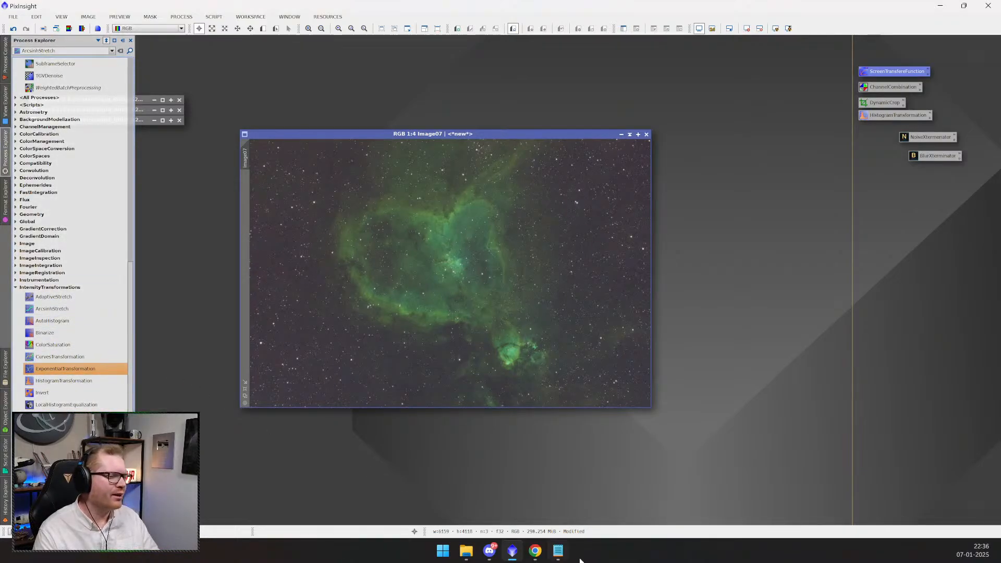
pyautogui.click(557, 553)
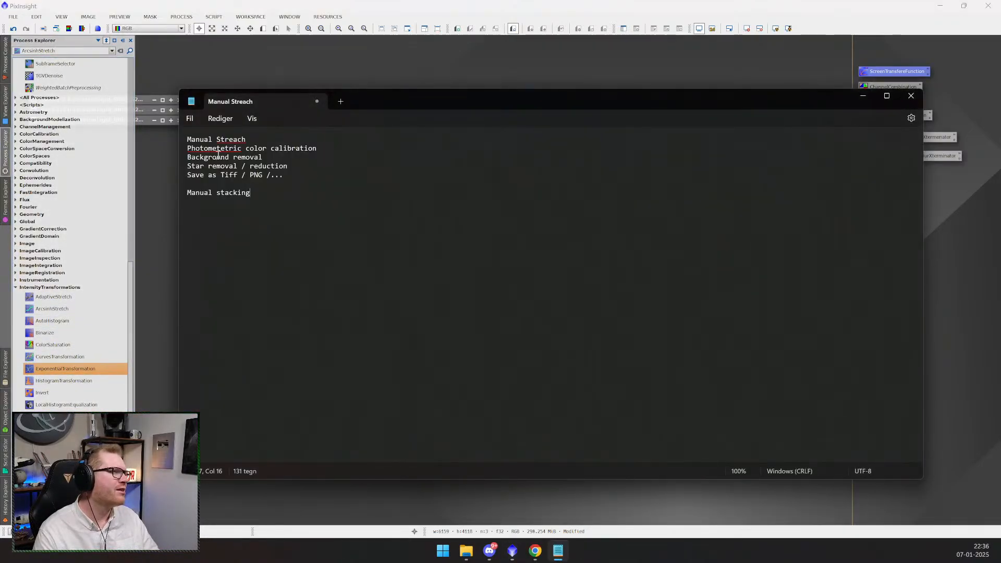
pyautogui.moveTo(209, 151); pyautogui.dragTo(295, 149)
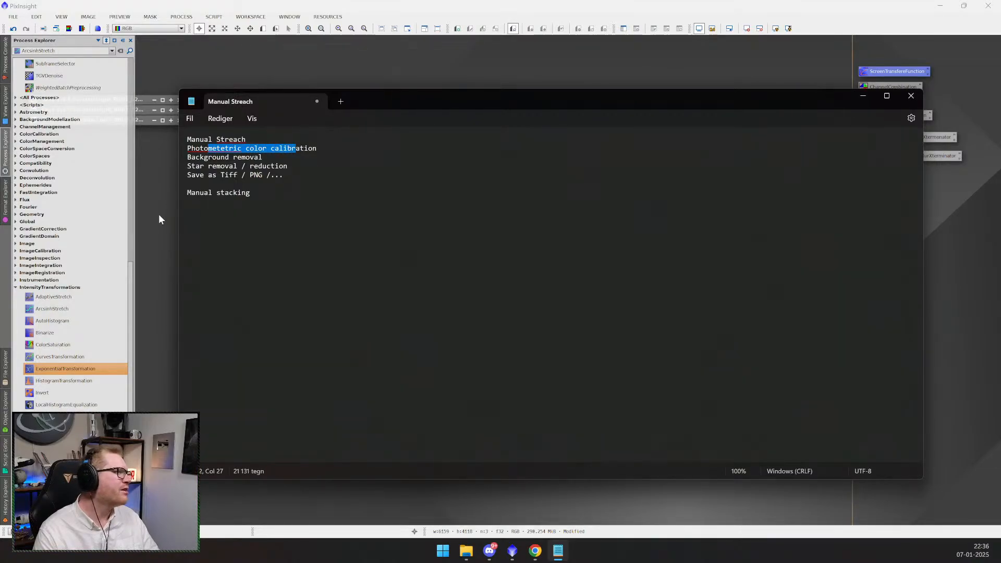
pyautogui.click(157, 217)
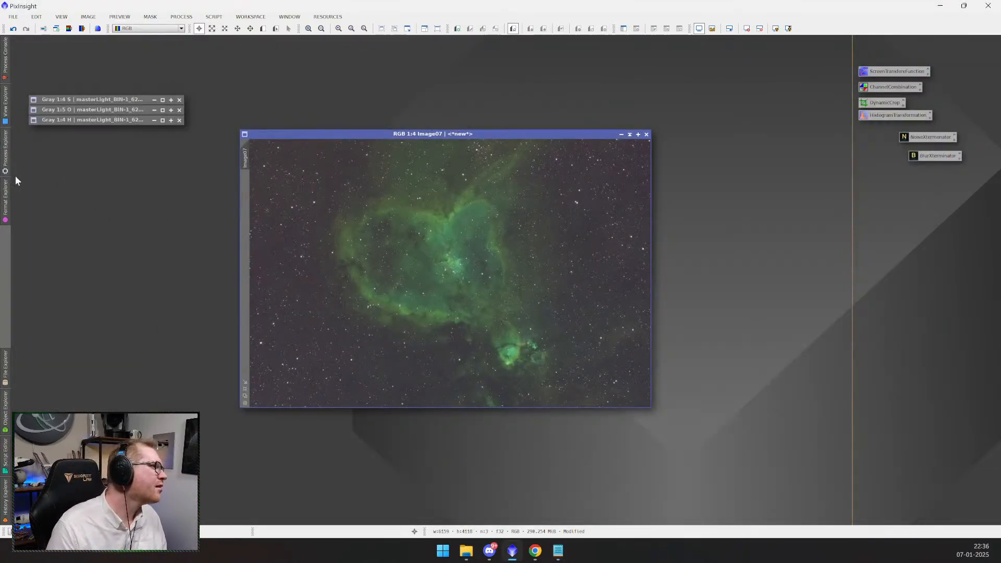
# - Expand the ColorCalibration category to list its processes
pyautogui.moveTo(6, 171)
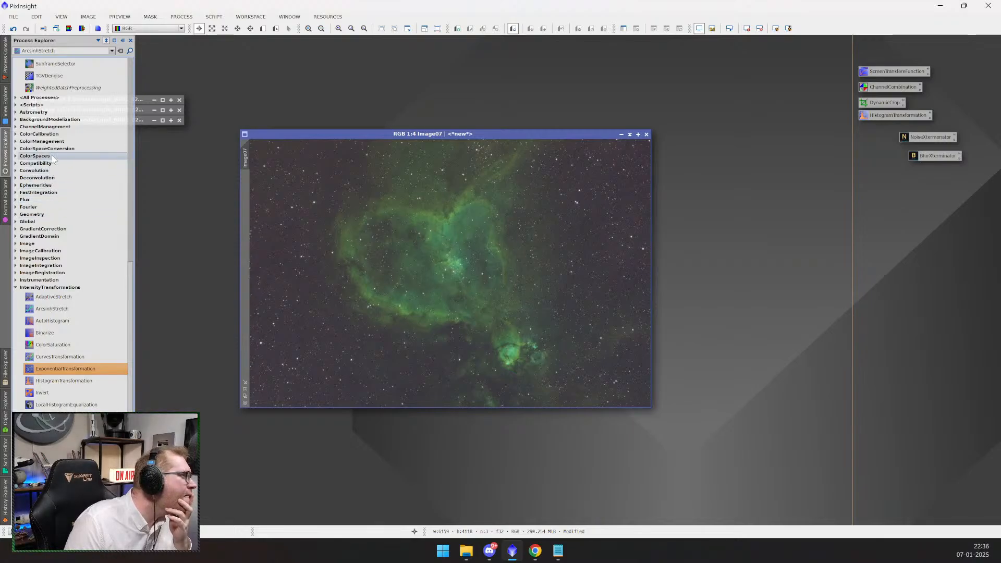
pyautogui.click(57, 134)
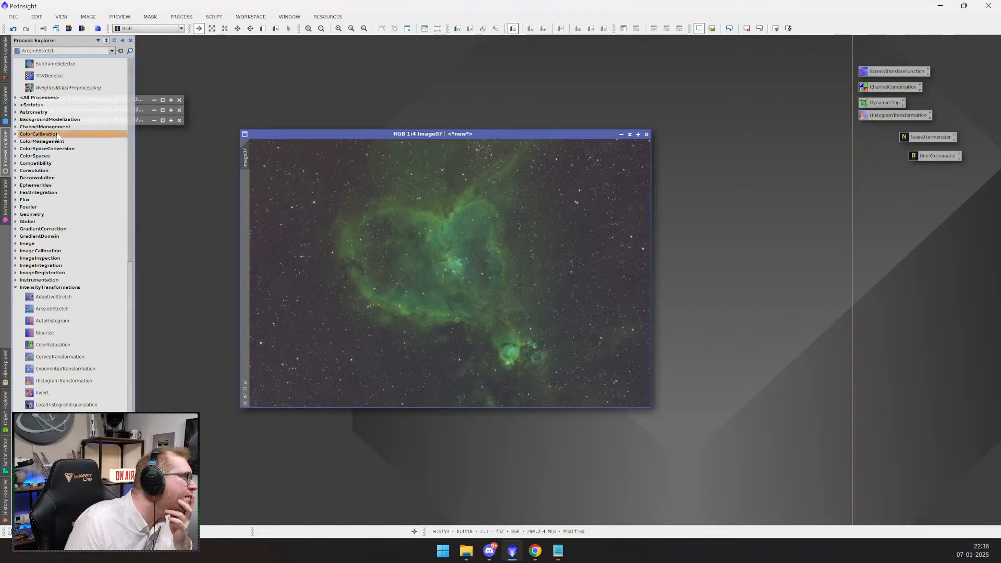
pyautogui.click(17, 135)
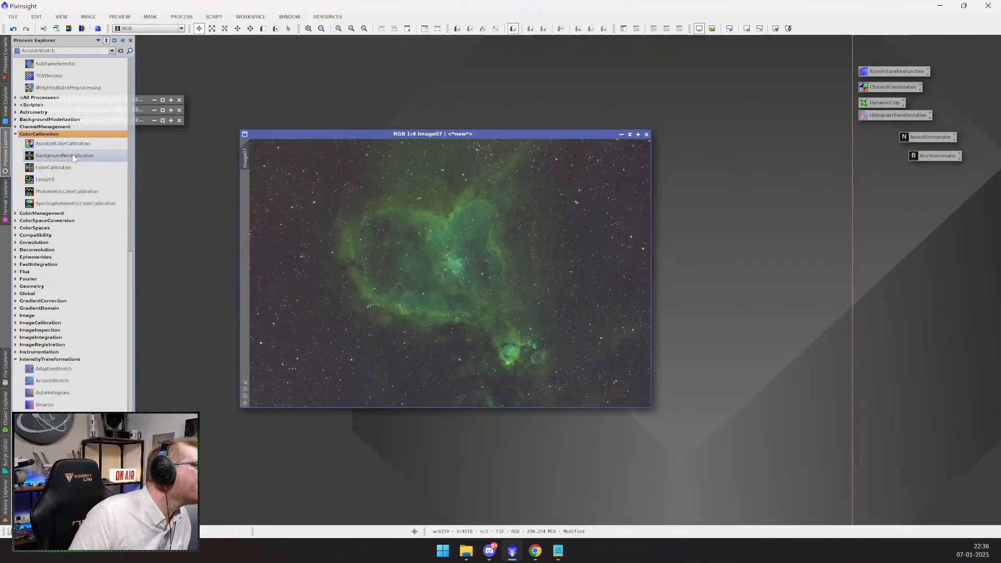
pyautogui.moveTo(74, 158); pyautogui.dragTo(496, 254)
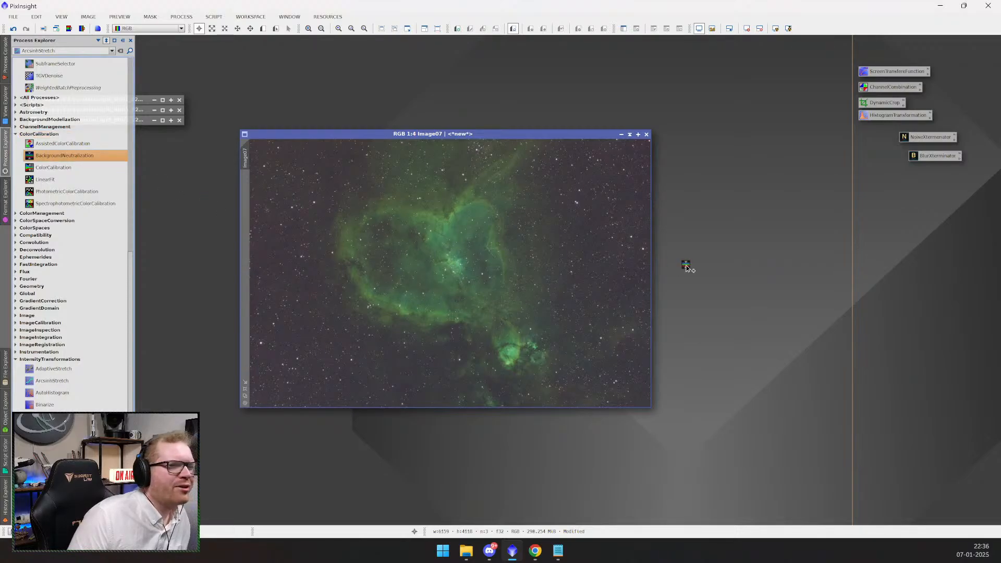
pyautogui.moveTo(711, 265); pyautogui.dragTo(721, 265)
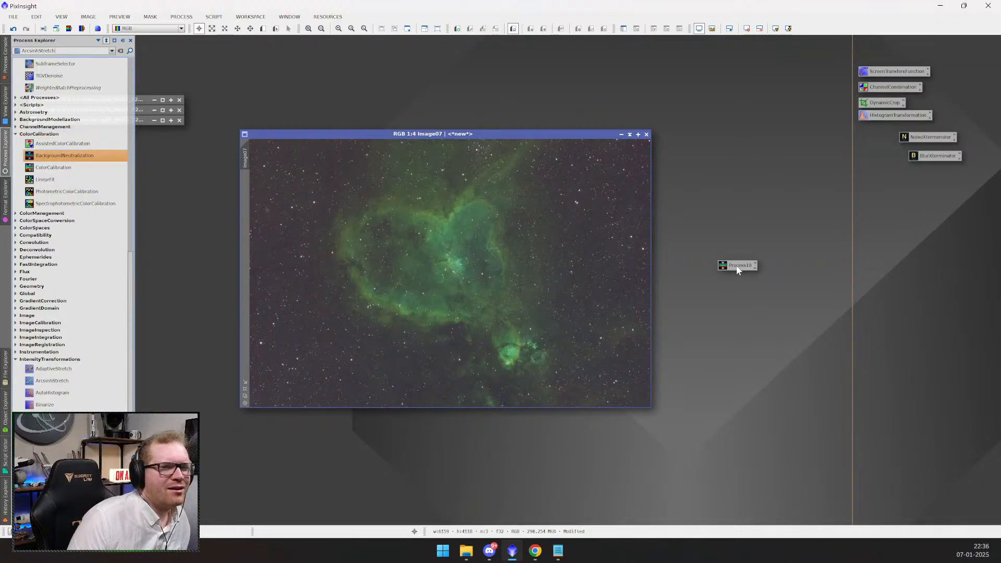
pyautogui.rightClick(737, 267)
pyautogui.click(767, 394)
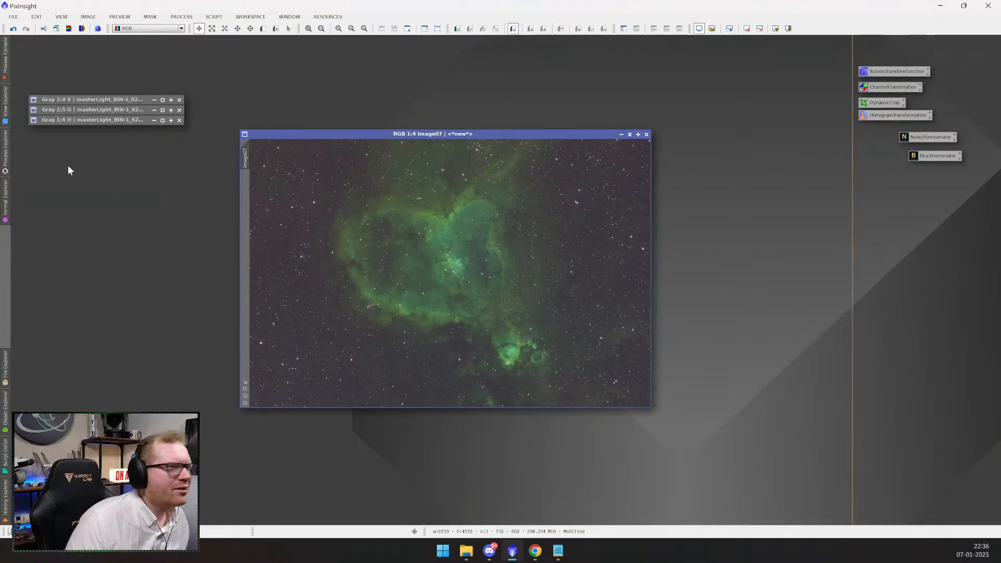
# - Open BackgroundNeutralization beside the image and set its reference image to Image07
pyautogui.moveTo(6, 146)
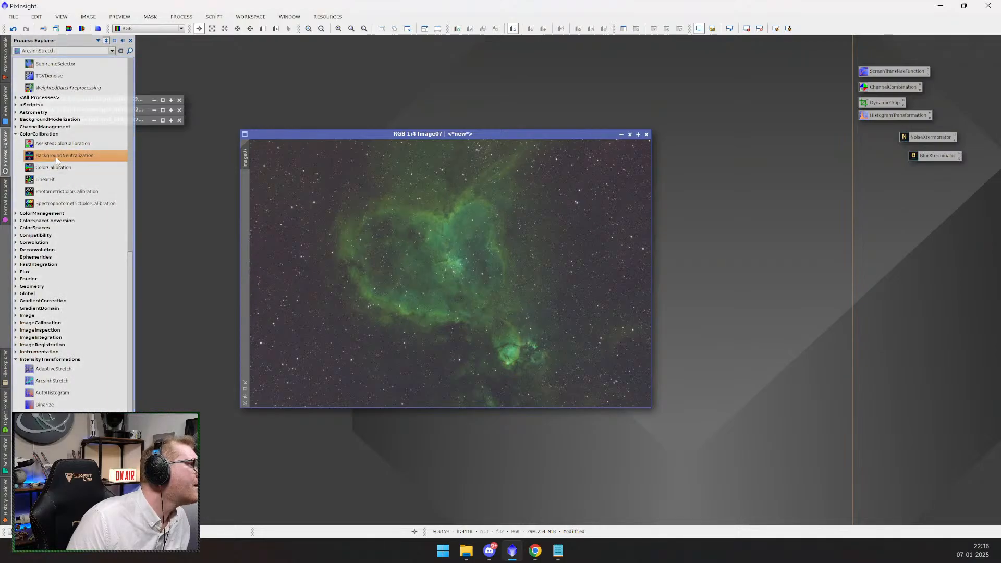
pyautogui.moveTo(1000, 228); pyautogui.dragTo(848, 239)
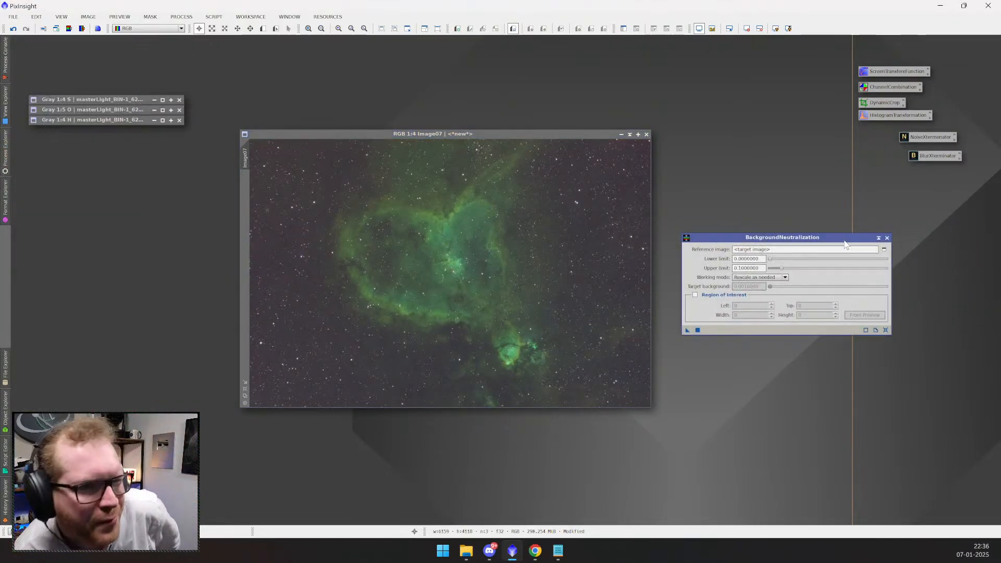
pyautogui.click(827, 248)
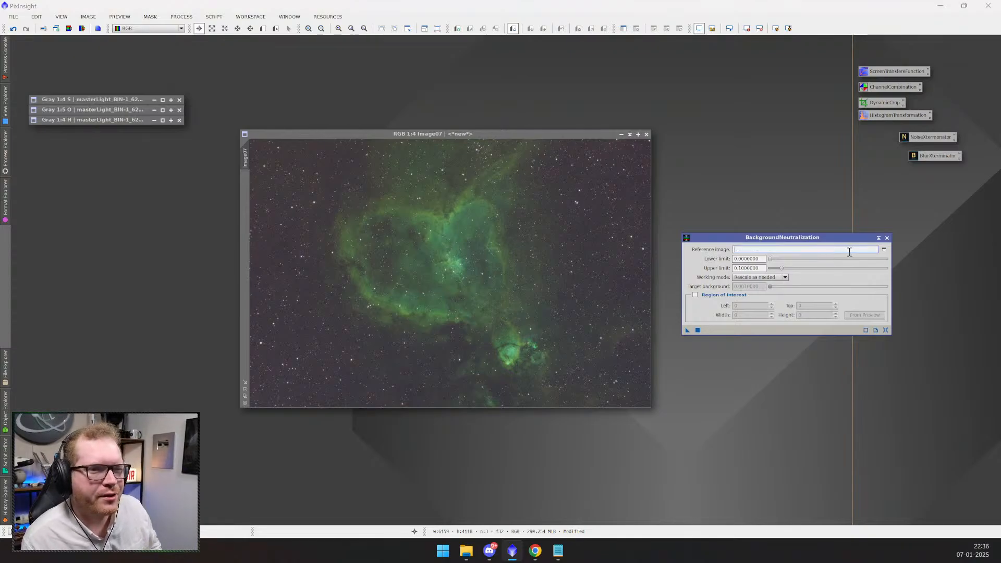
pyautogui.click(884, 249)
pyautogui.click(477, 266)
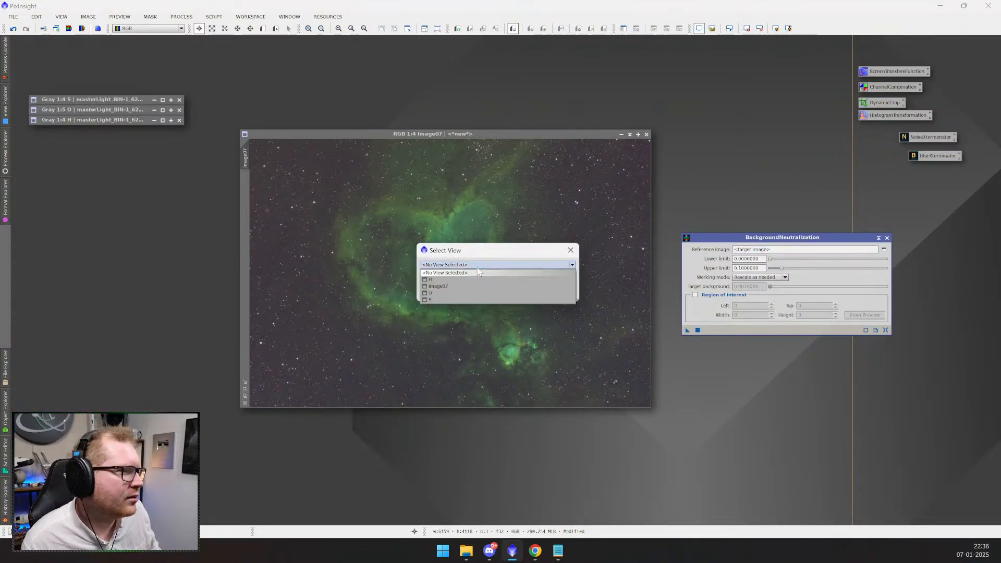
pyautogui.click(475, 285)
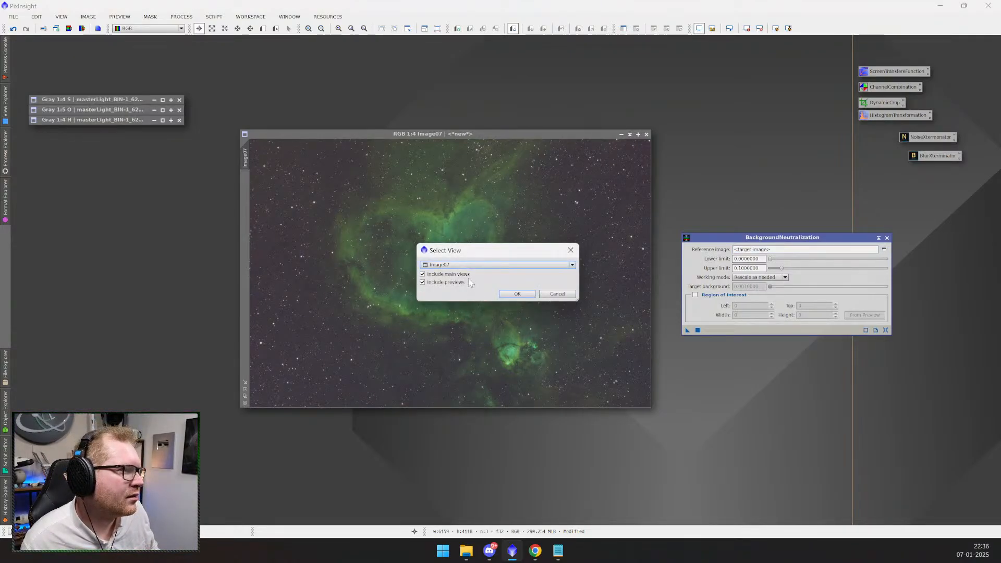
pyautogui.click(512, 293)
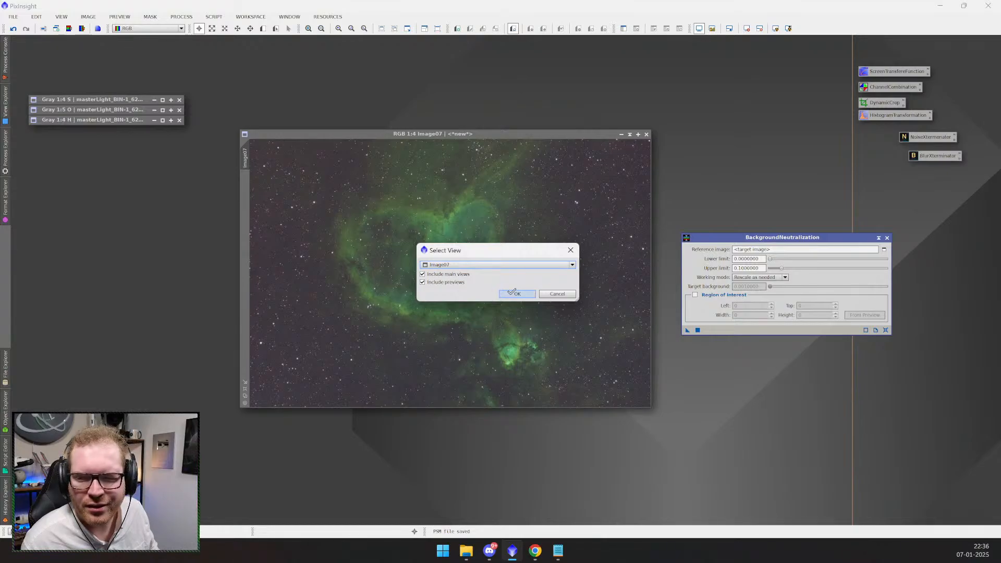
pyautogui.click(514, 293)
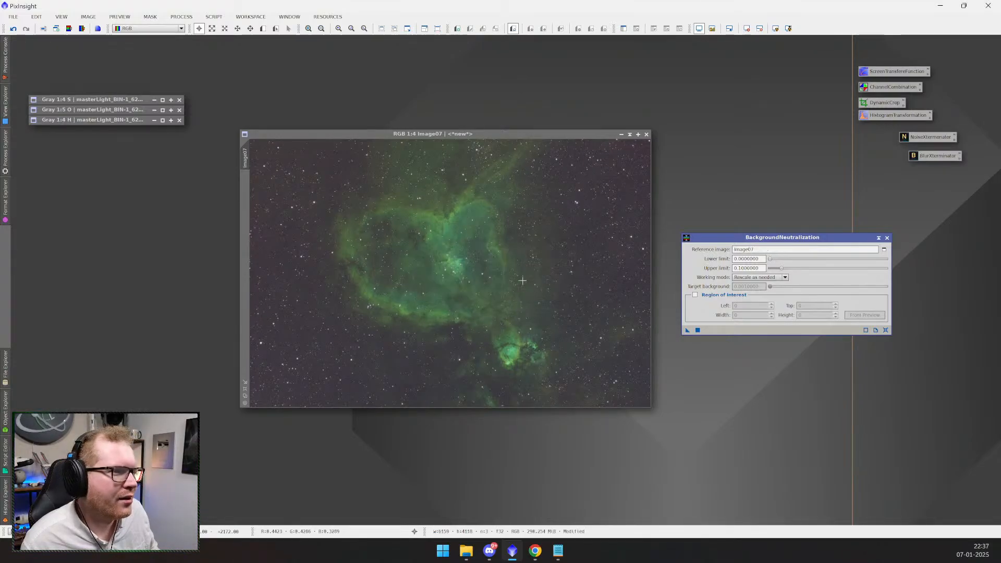
# - Move and enlarge the Image07 window so the image shows at 1:3 zoom
pyautogui.moveTo(483, 131); pyautogui.dragTo(414, 63)
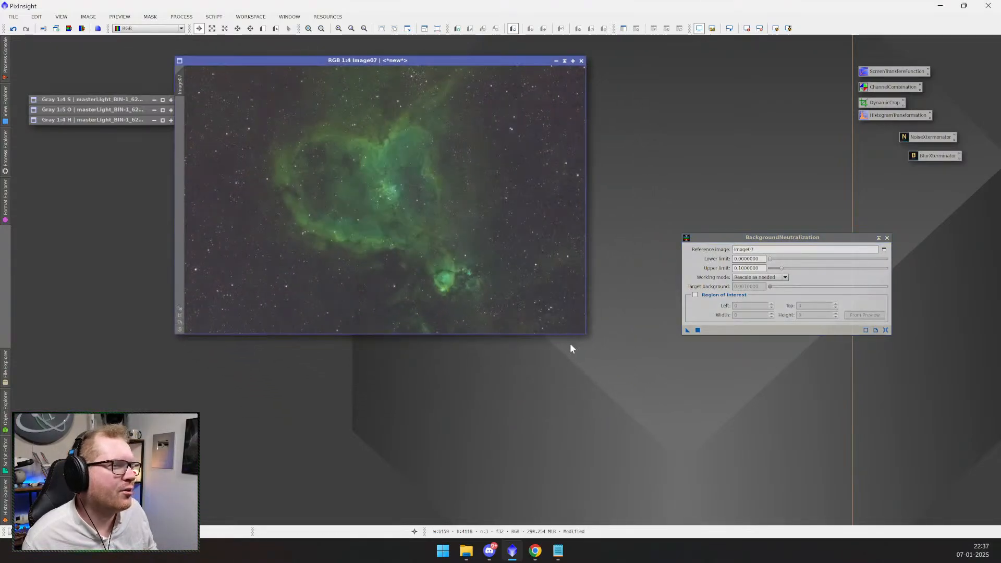
pyautogui.moveTo(585, 335); pyautogui.dragTo(761, 520)
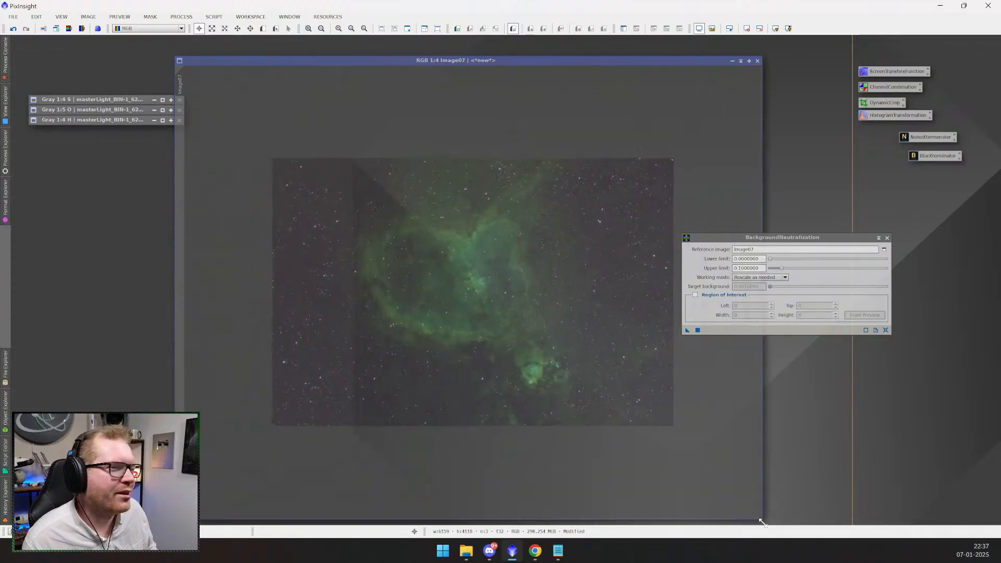
pyautogui.click(180, 496)
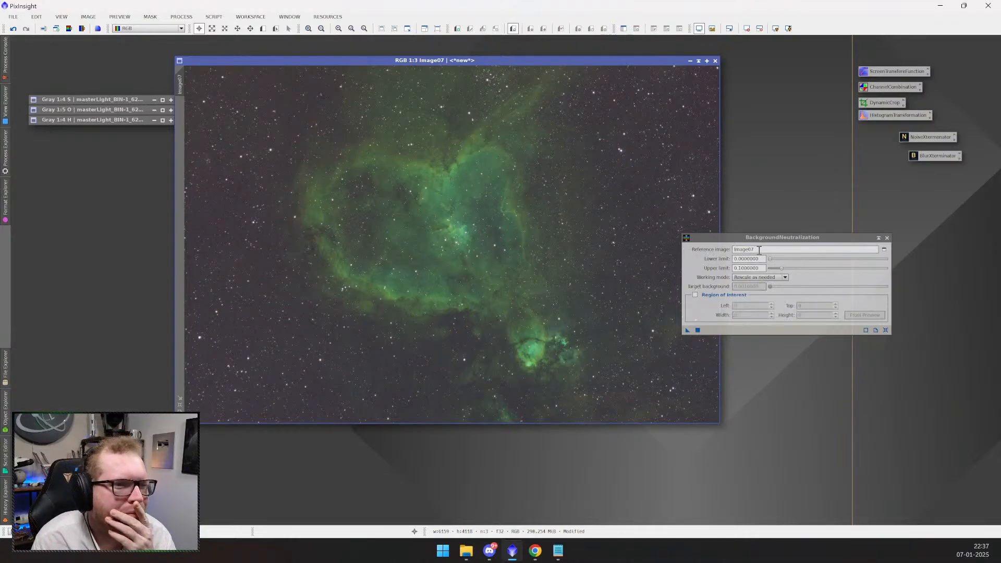
# - View the BackgroundNeutralization working modes, try enabling its region of interest, and close the process without applying it
pyautogui.moveTo(768, 237); pyautogui.dragTo(772, 232)
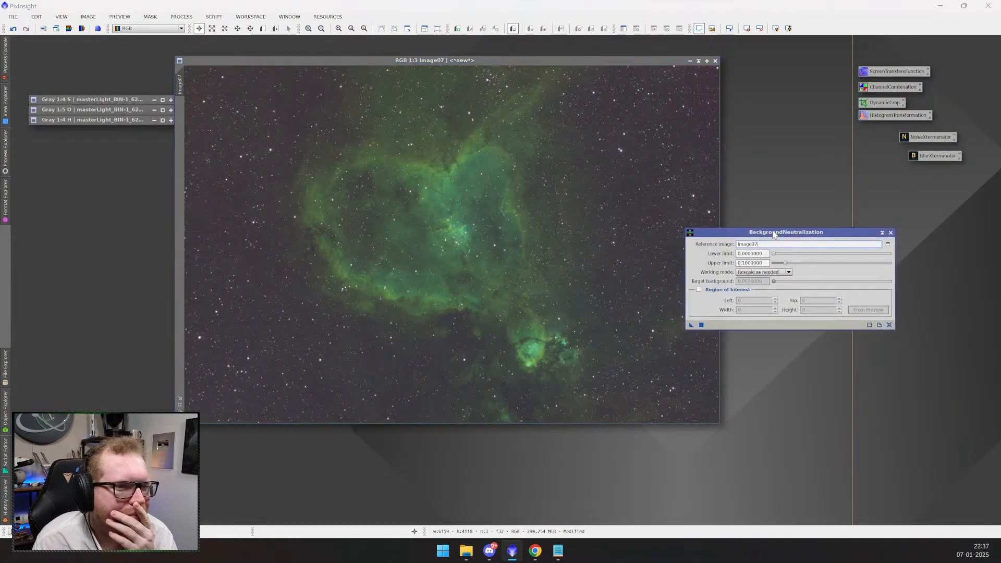
pyautogui.click(776, 276)
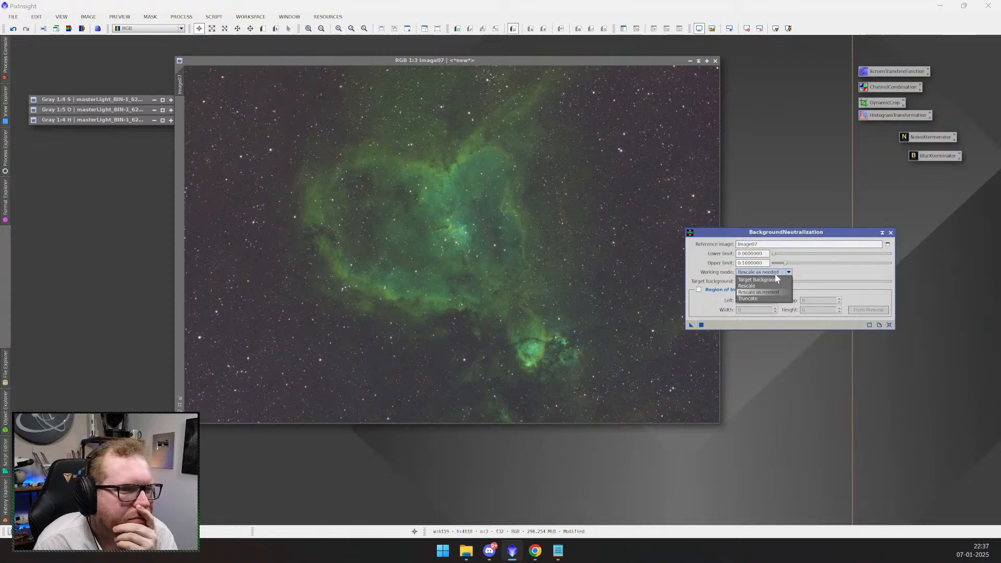
pyautogui.click(775, 274)
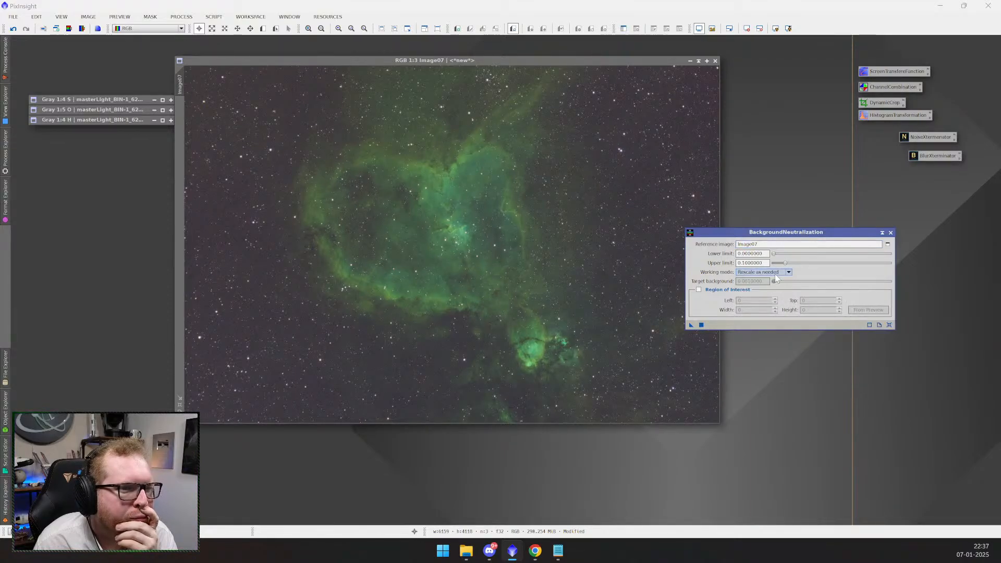
pyautogui.click(699, 290)
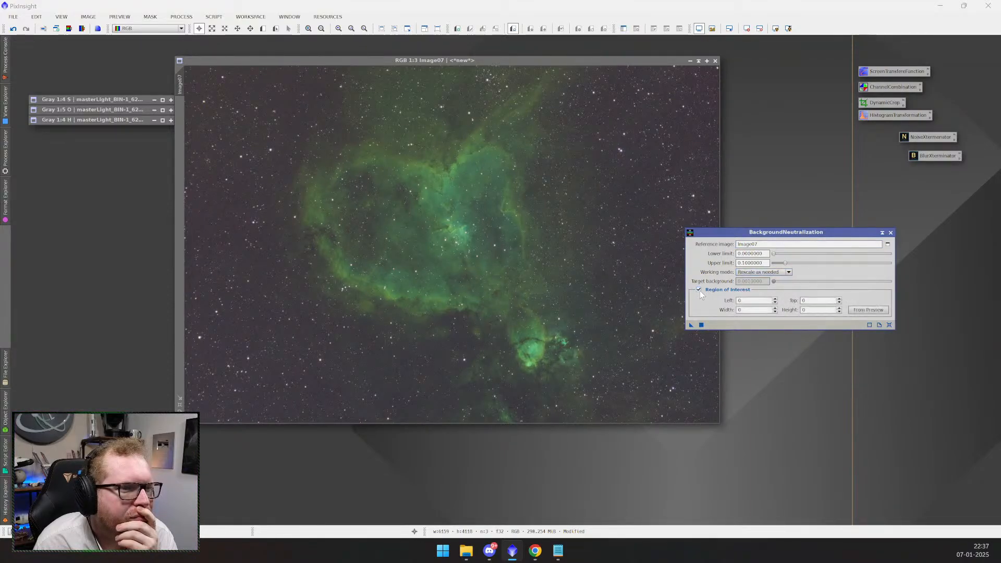
pyautogui.moveTo(628, 189); pyautogui.dragTo(637, 191)
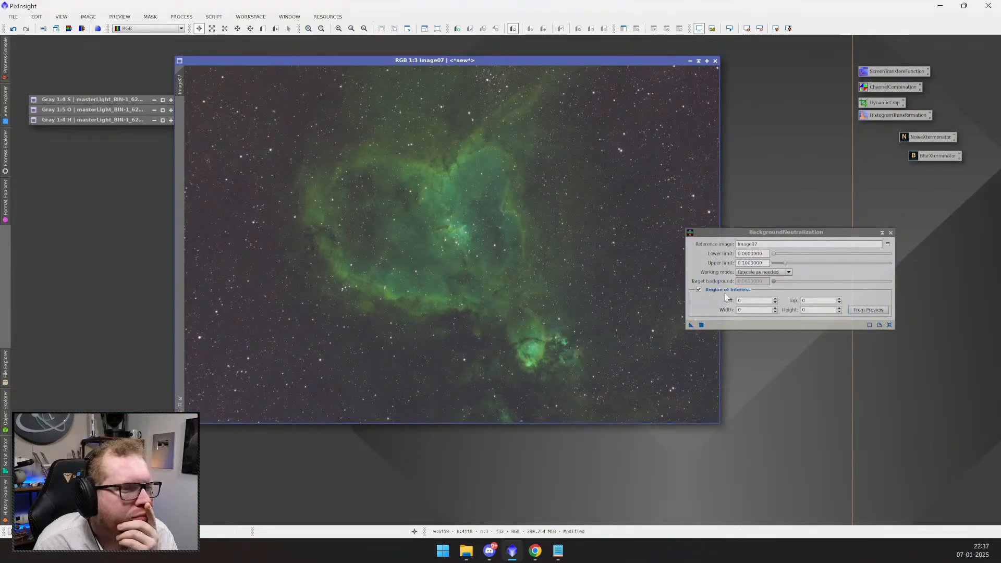
pyautogui.click(699, 289)
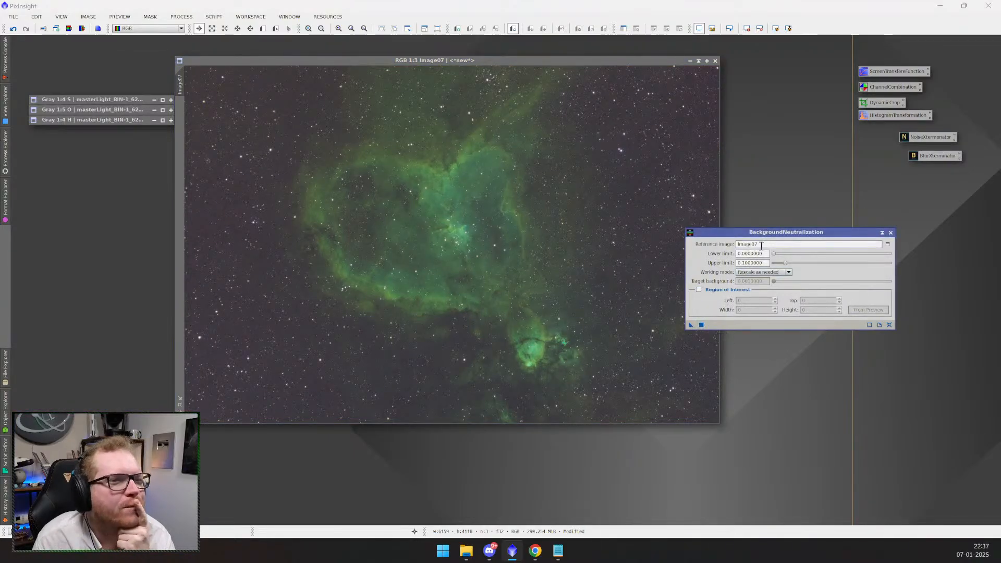
pyautogui.moveTo(775, 233); pyautogui.dragTo(766, 226)
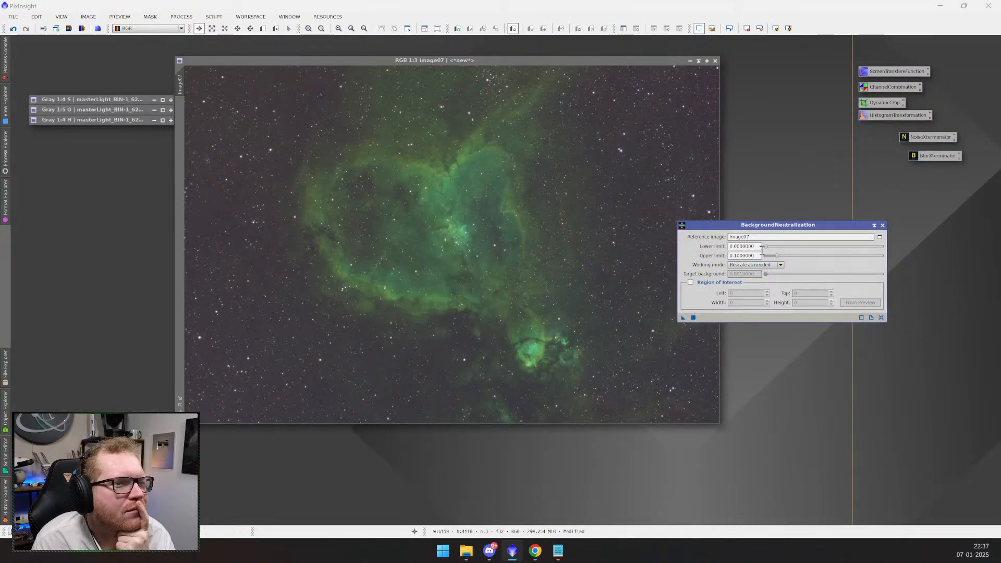
pyautogui.moveTo(759, 227); pyautogui.dragTo(799, 184)
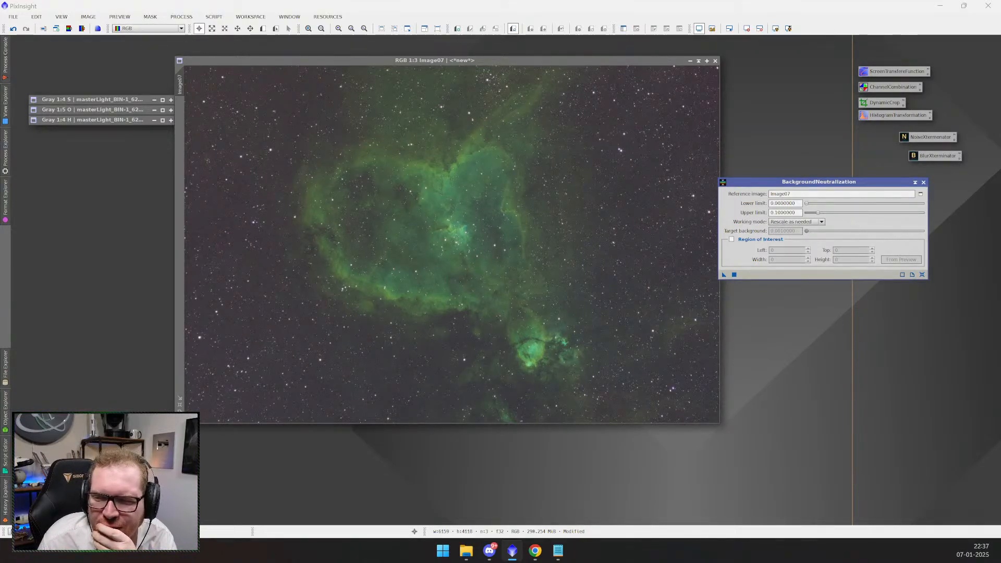
pyautogui.moveTo(897, 182); pyautogui.dragTo(871, 186)
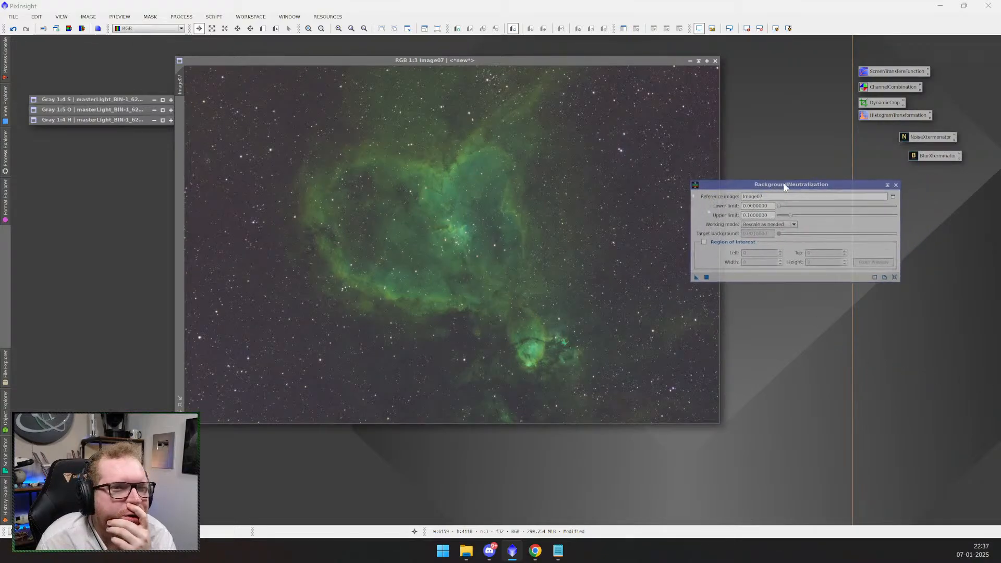
pyautogui.click(897, 187)
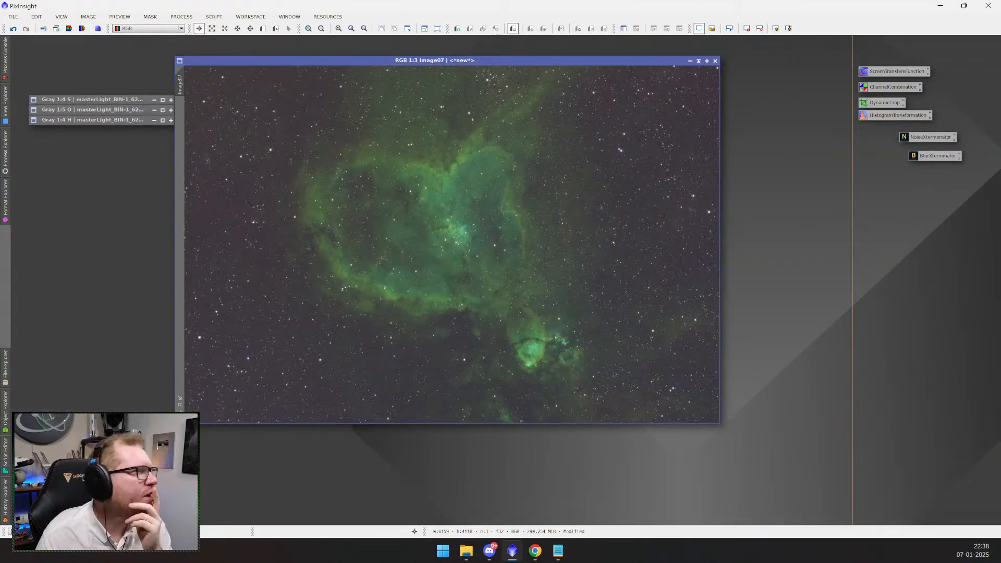
# - Browse the ColorCalibration processes again for another color calibration tool
pyautogui.click(6, 166)
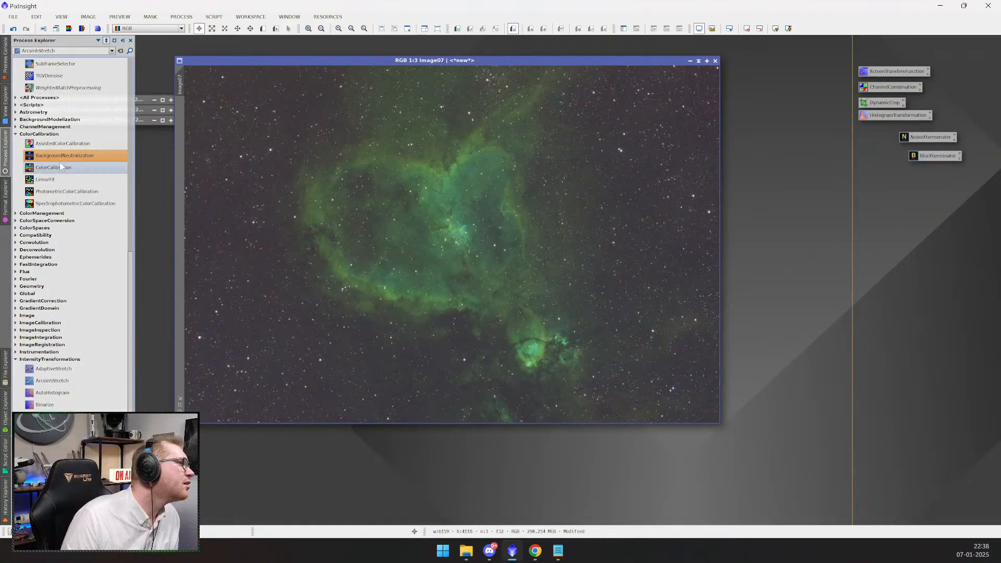
pyautogui.click(76, 167)
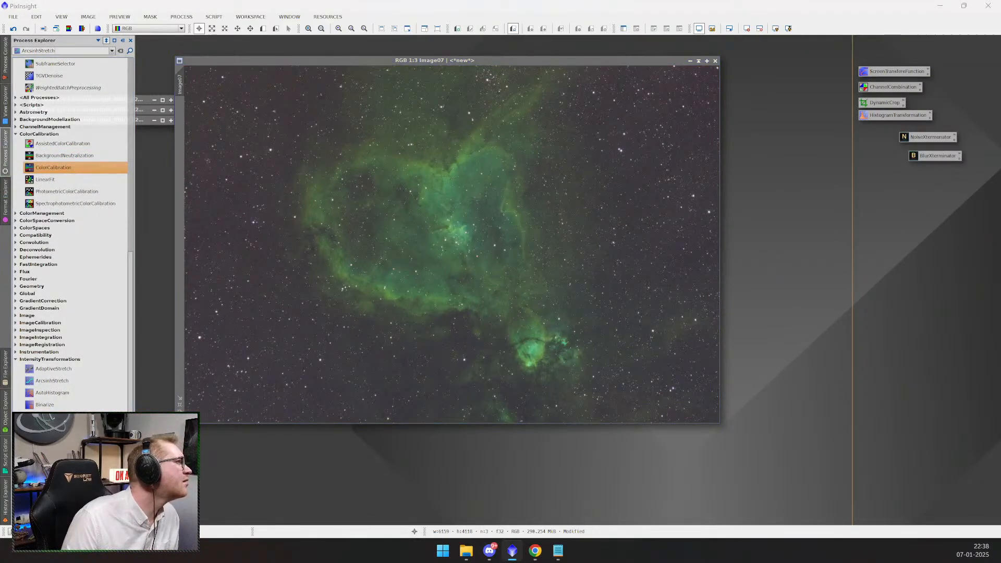
pyautogui.moveTo(623, 233); pyautogui.dragTo(779, 174)
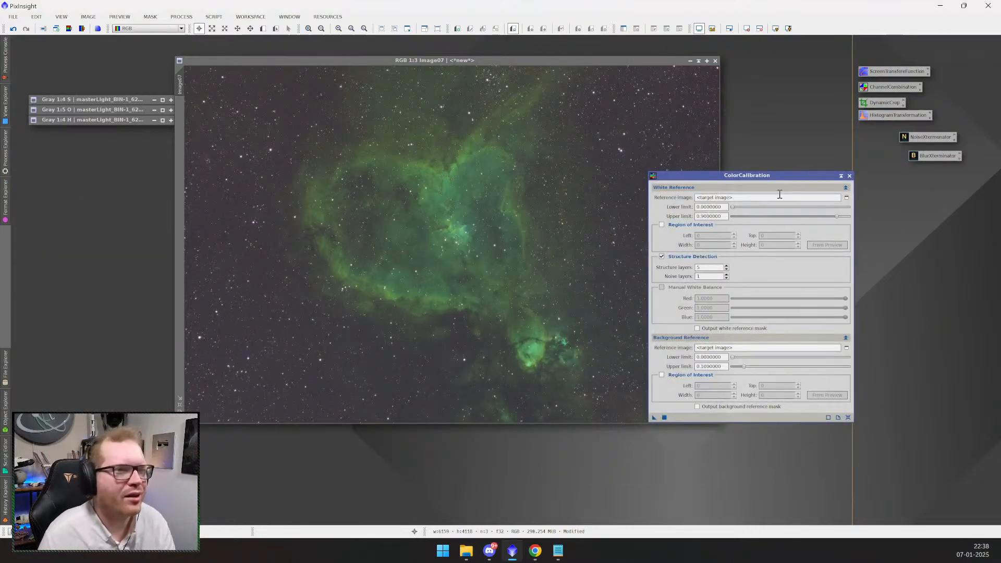
pyautogui.click(847, 197)
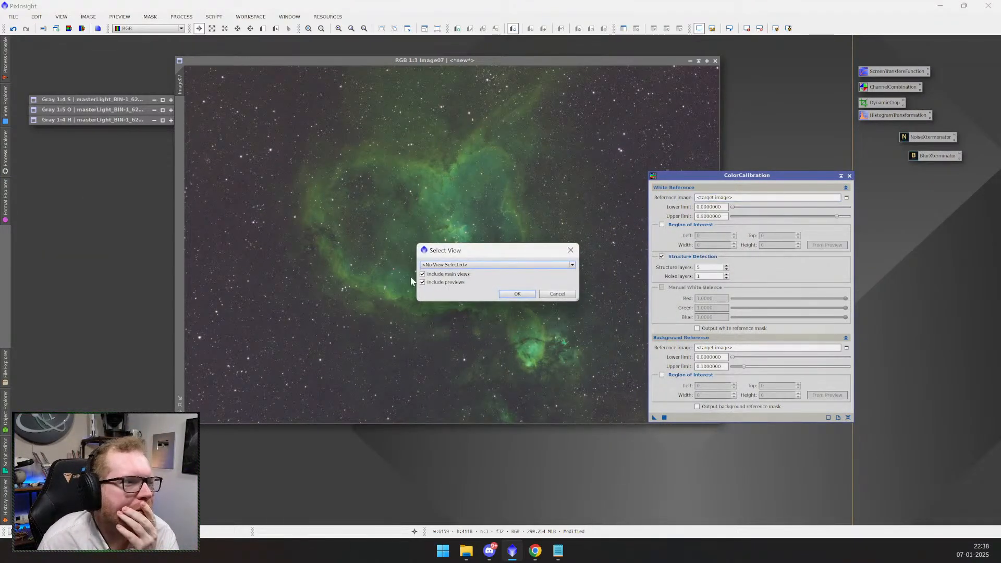
pyautogui.click(452, 265)
pyautogui.click(455, 283)
pyautogui.click(514, 293)
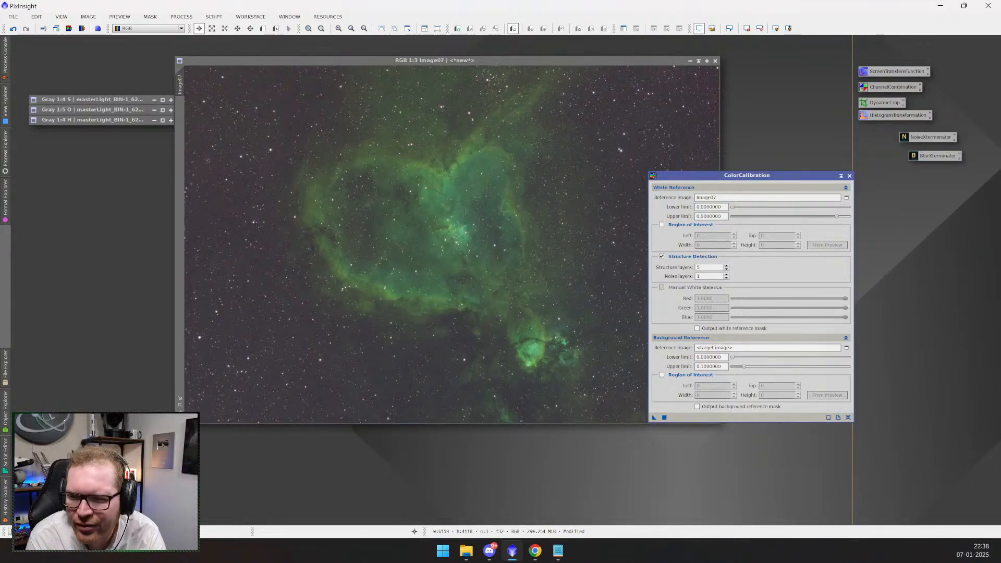
pyautogui.click(850, 176)
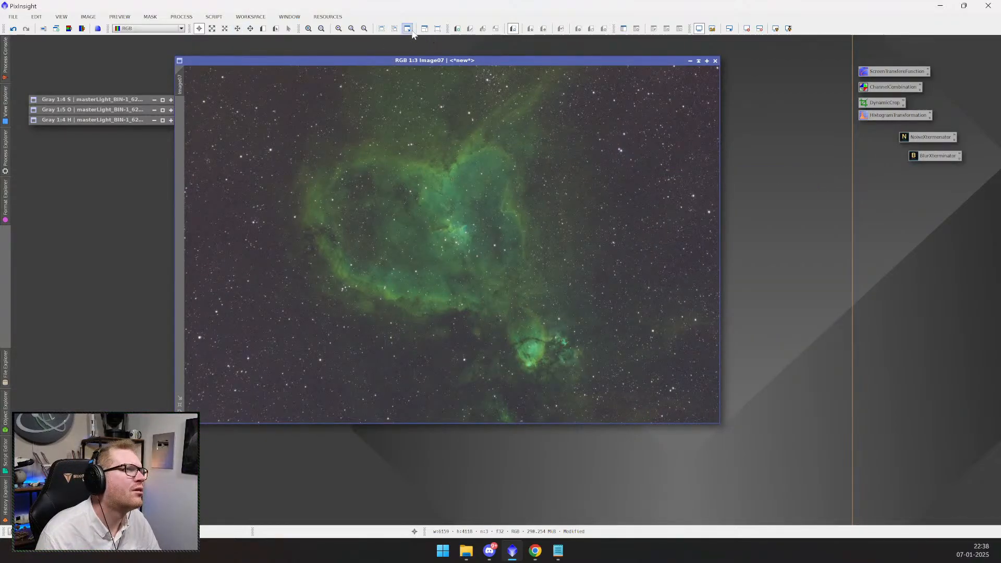
# - Draw a preview of about 189 × 120 px over dark background sky beside the nebula in Image07 and inspect it
pyautogui.click(264, 30)
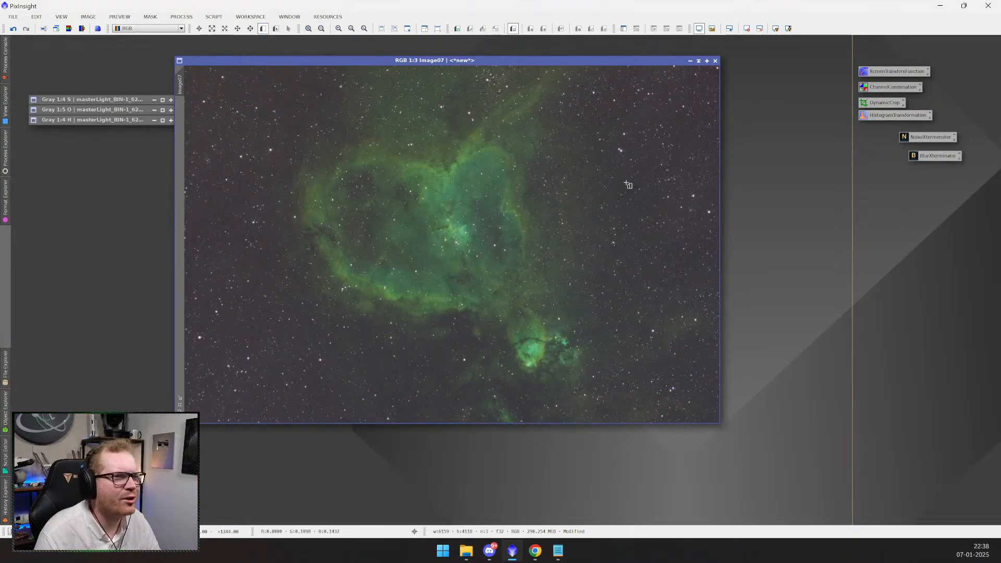
pyautogui.moveTo(622, 180); pyautogui.dragTo(641, 193)
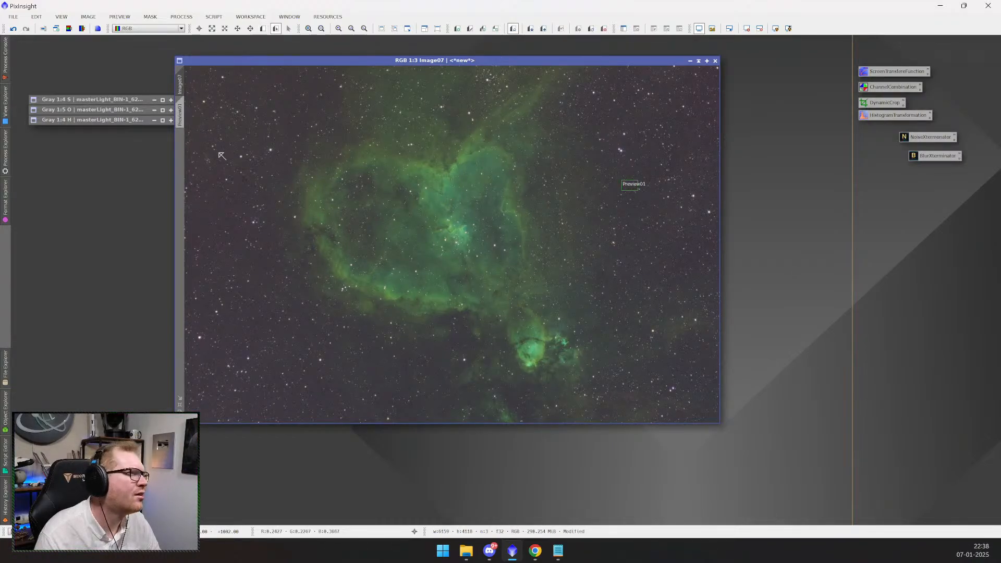
pyautogui.click(180, 118)
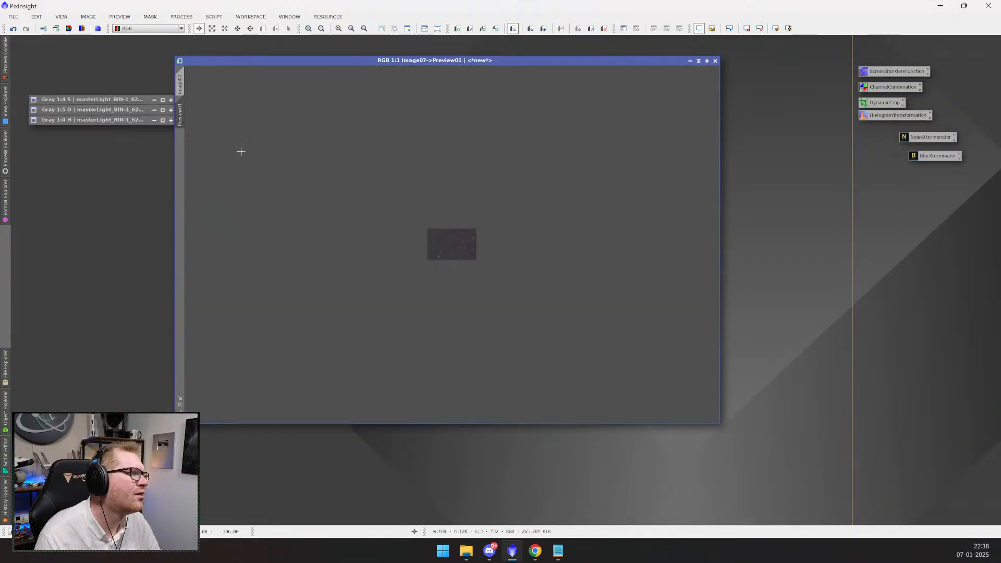
pyautogui.scroll(4, 457, 238)
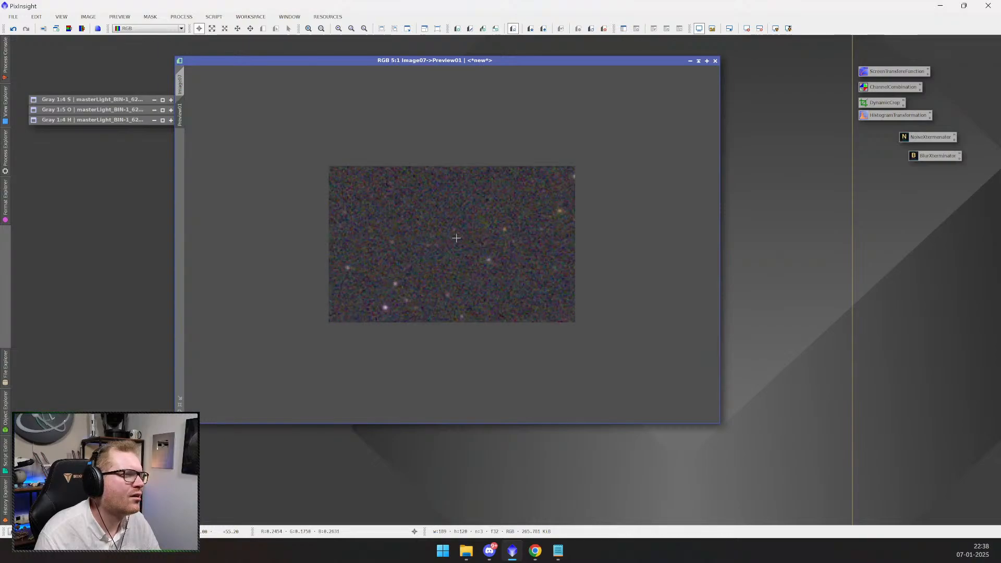
pyautogui.scroll(-2, 456, 238)
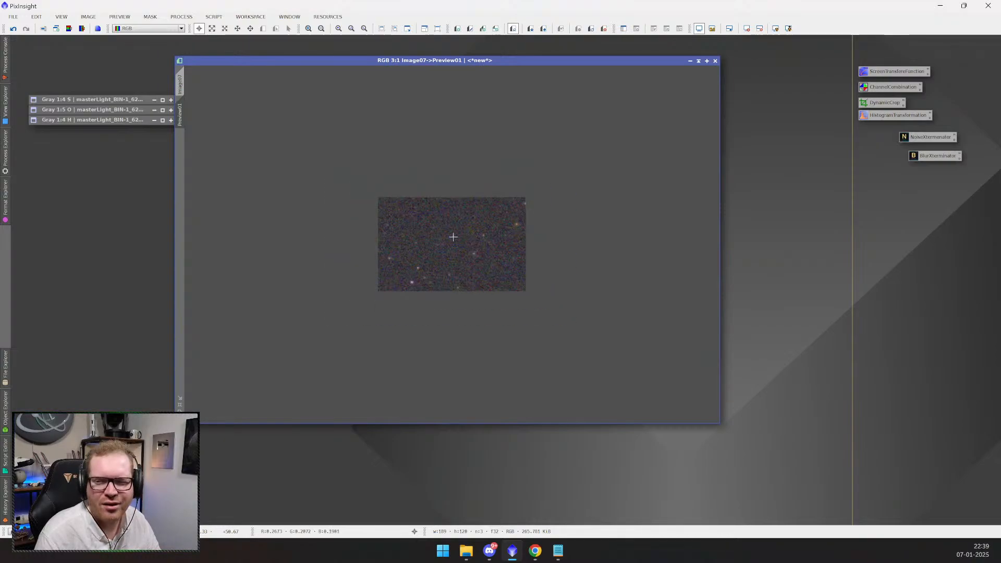
pyautogui.scroll(-2, 453, 237)
pyautogui.scroll(1, 443, 235)
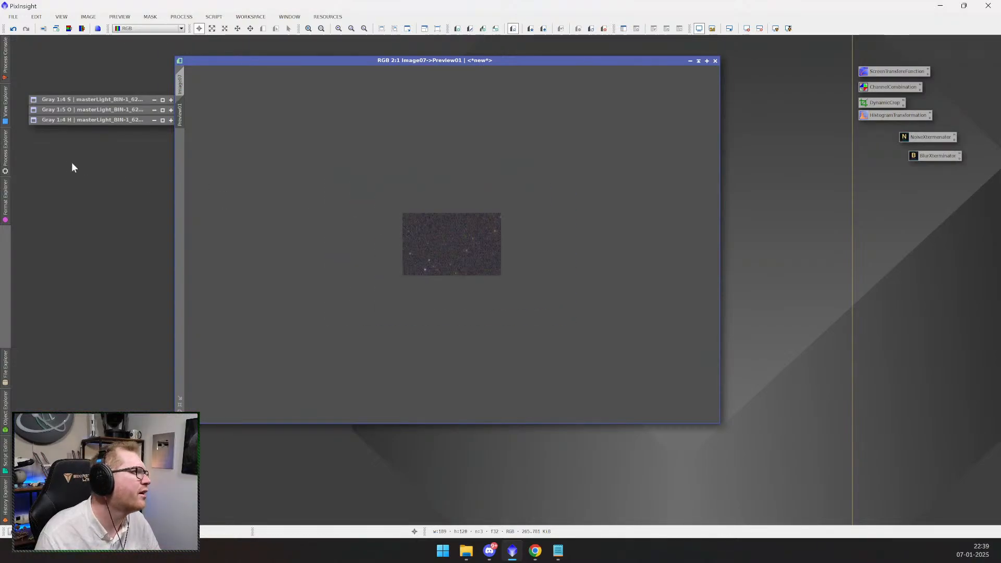
# - Open the BackgroundNeutralization process and set its reference image to Image07->Preview01
pyautogui.click(5, 161)
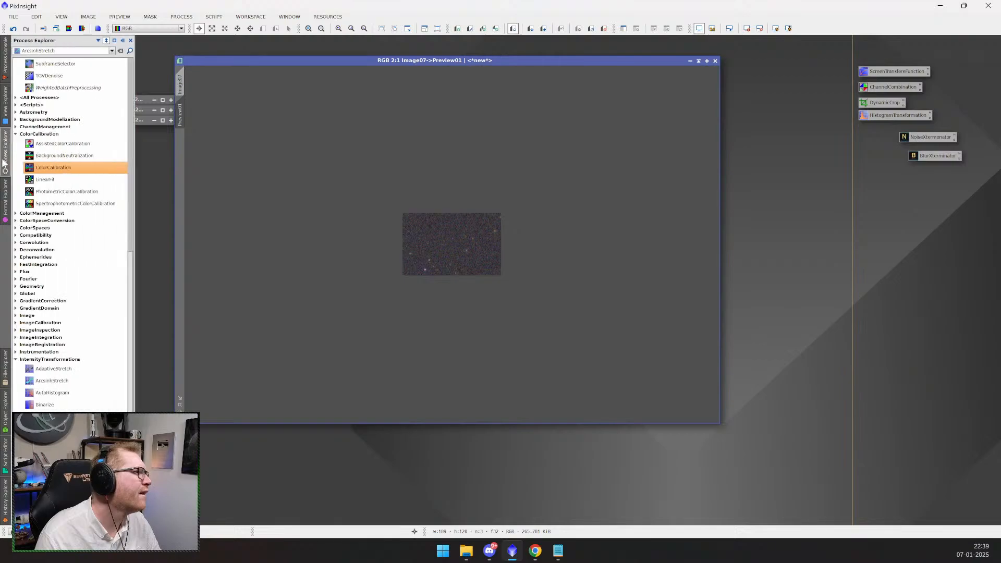
pyautogui.click(75, 159)
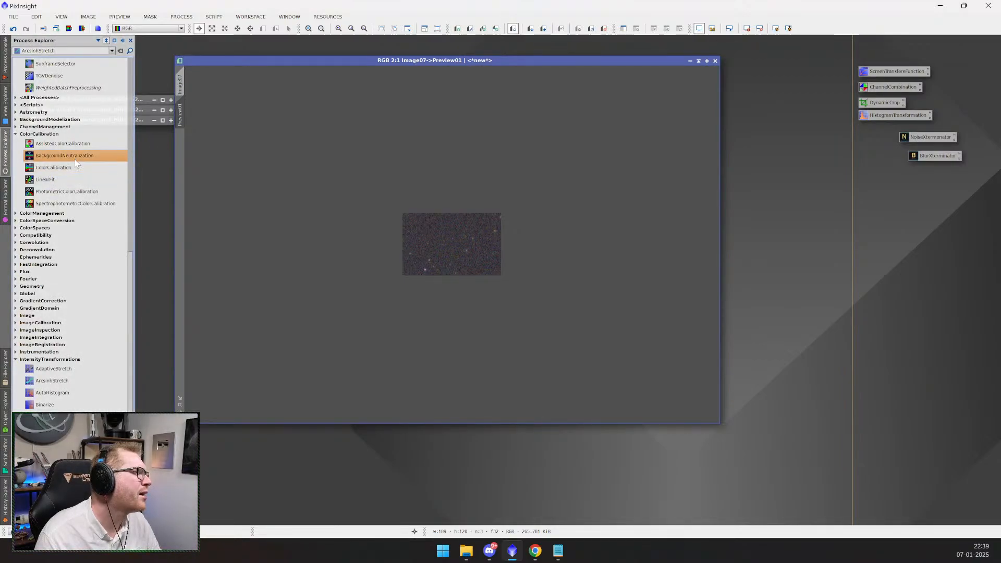
pyautogui.doubleClick(74, 159)
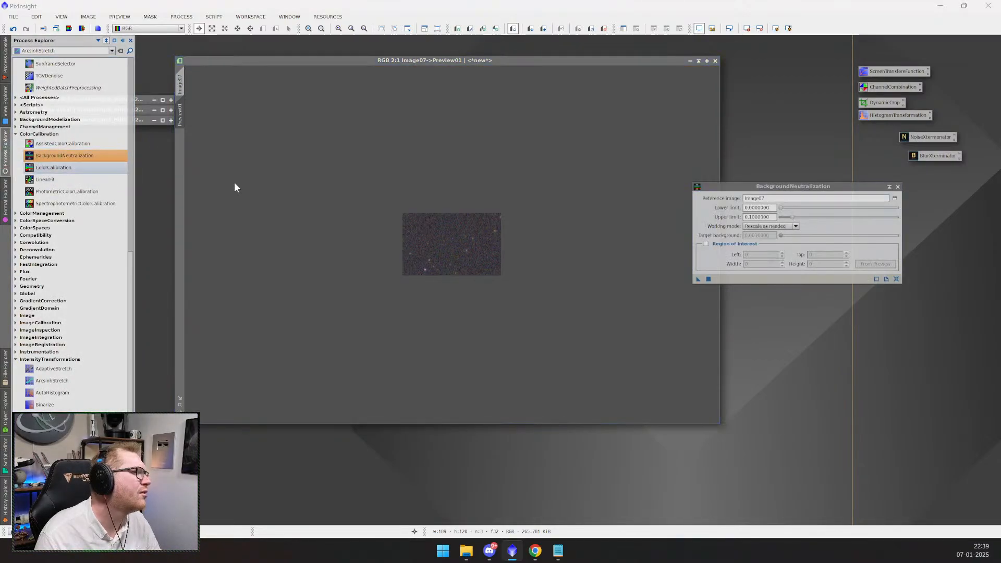
pyautogui.click(895, 199)
pyautogui.click(477, 265)
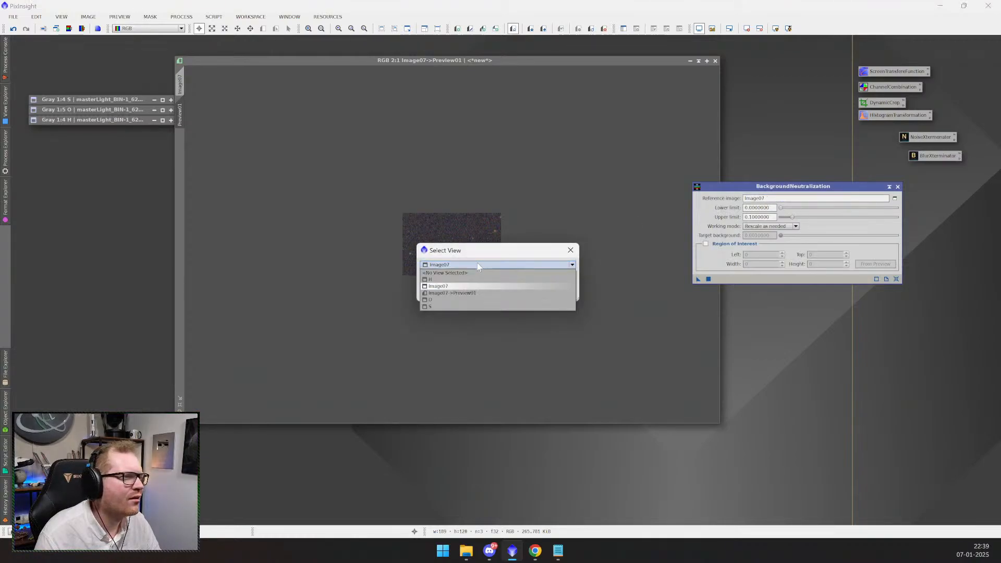
pyautogui.click(452, 293)
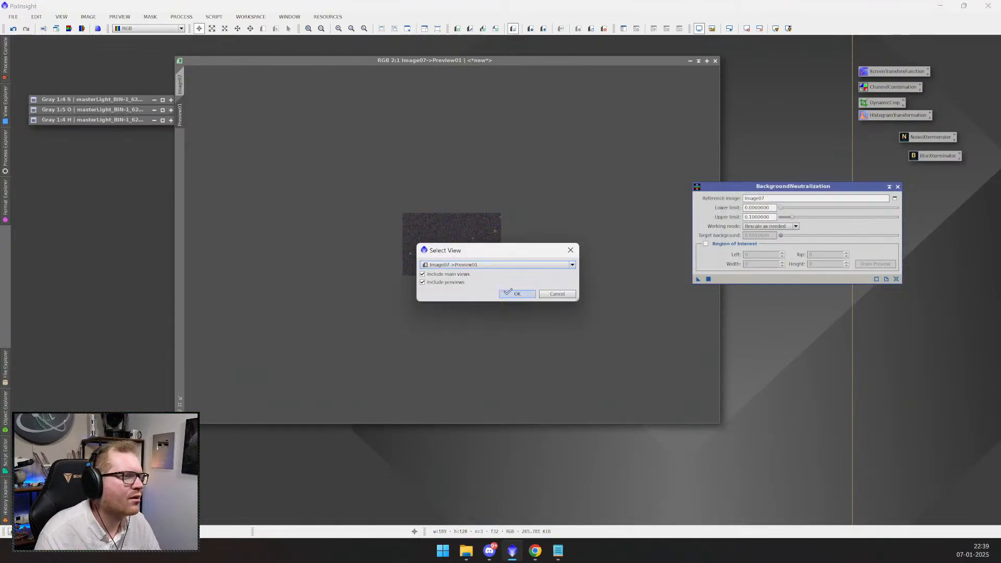
pyautogui.click(509, 292)
pyautogui.moveTo(758, 193); pyautogui.dragTo(781, 196)
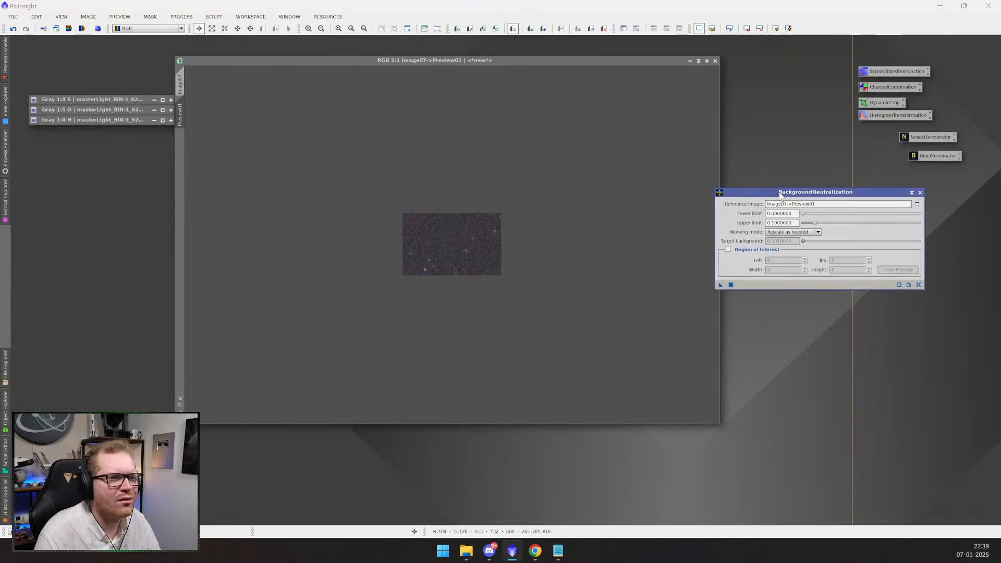
pyautogui.click(729, 250)
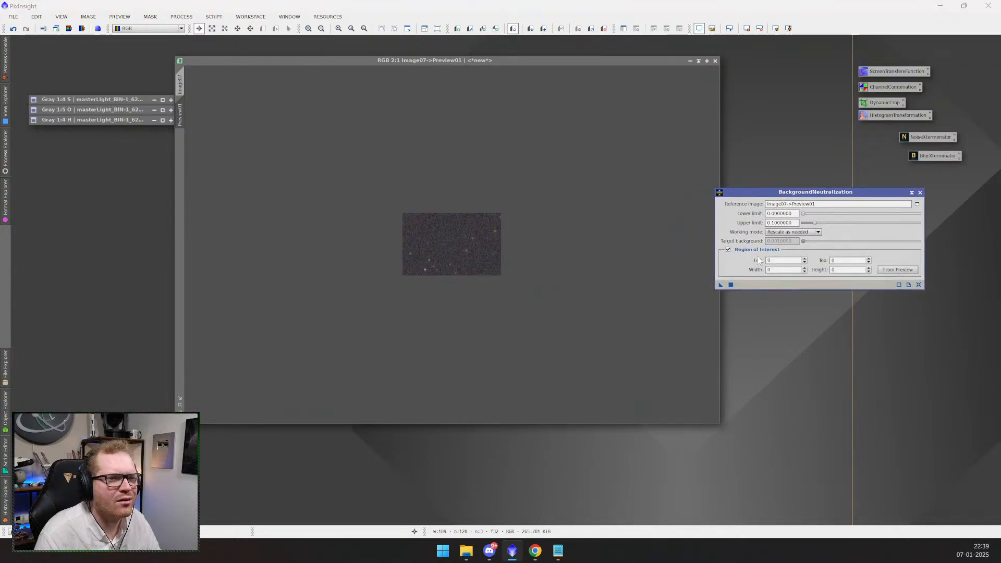
pyautogui.click(905, 272)
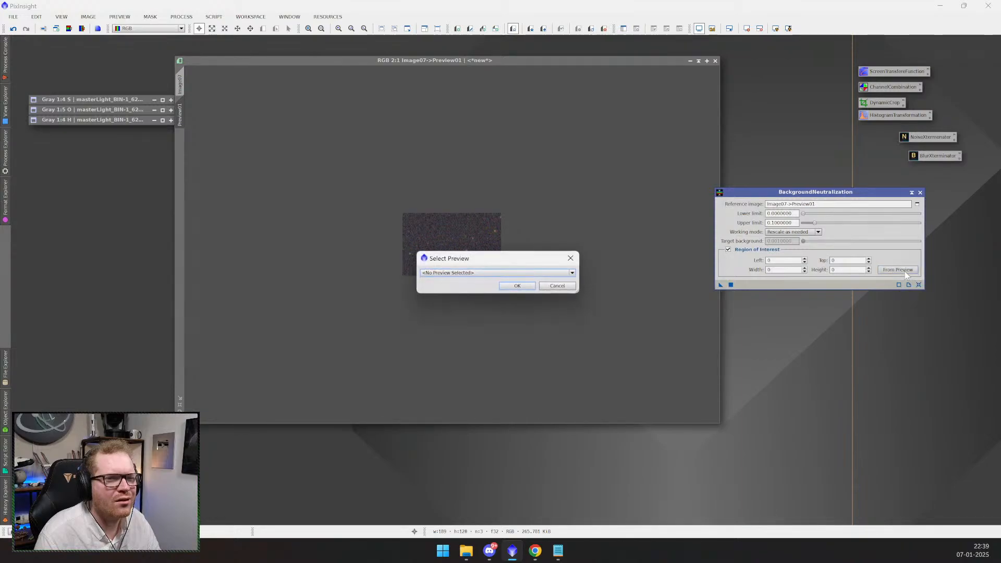
pyautogui.click(487, 271)
pyautogui.click(451, 288)
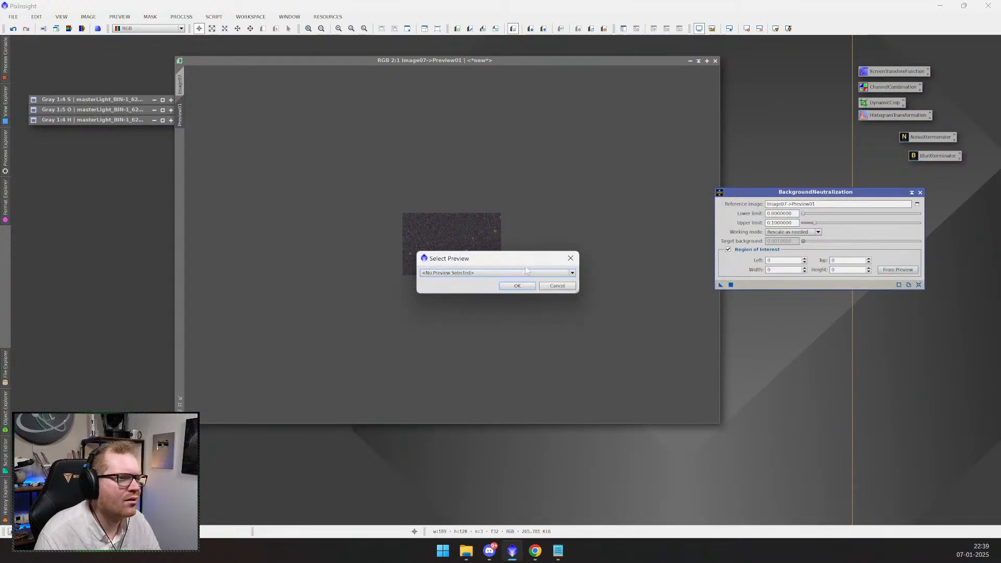
pyautogui.click(556, 285)
pyautogui.click(743, 251)
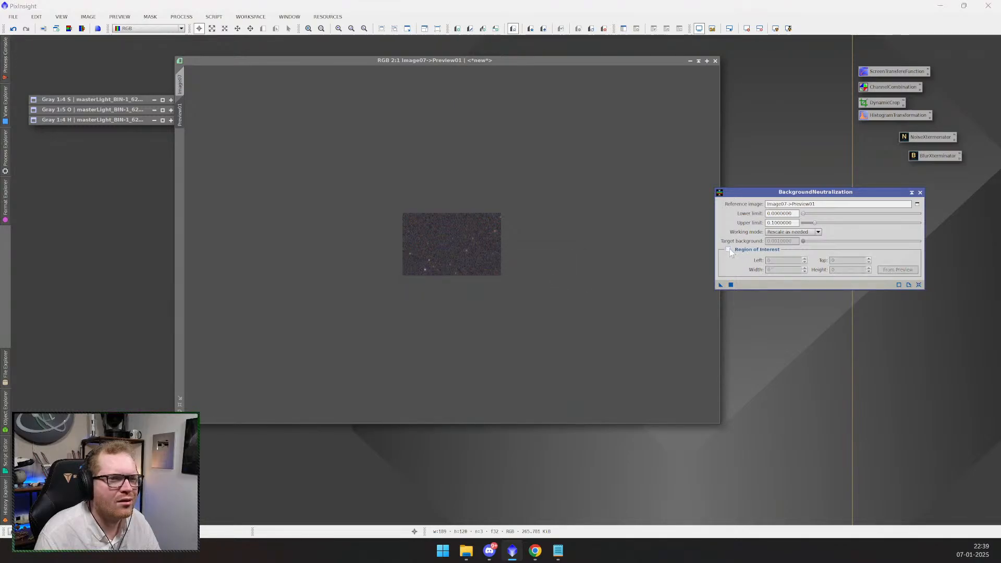
# - Apply the background neutralization to the full Image07 and inspect the sky around the preview
pyautogui.click(182, 88)
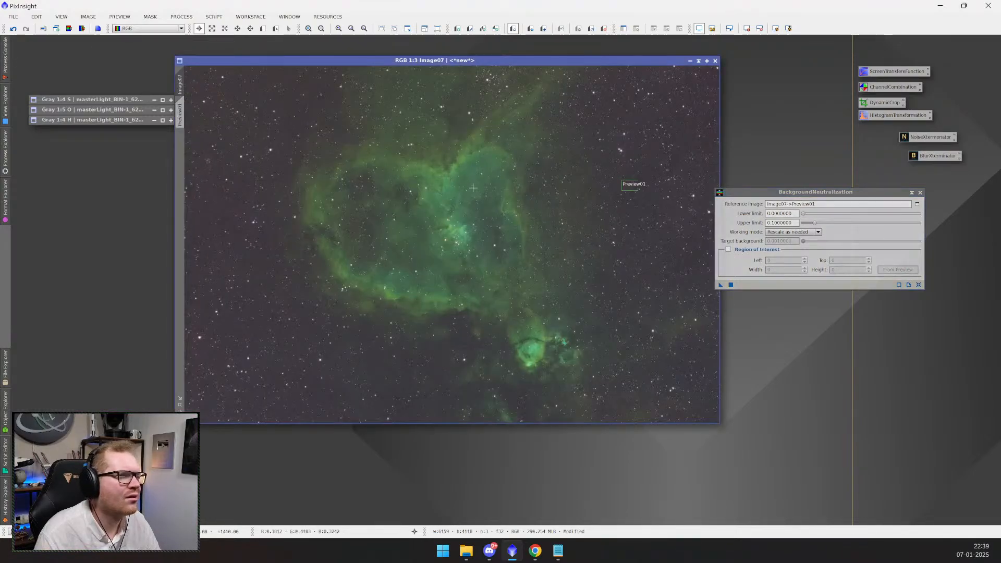
pyautogui.moveTo(721, 286); pyautogui.dragTo(662, 287)
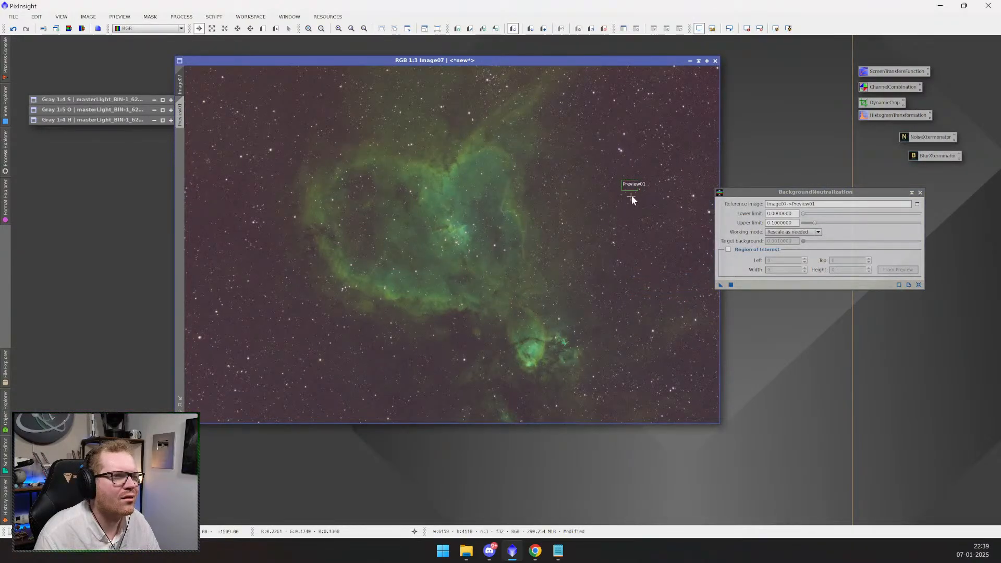
pyautogui.scroll(1, 631, 196)
pyautogui.scroll(2, 621, 201)
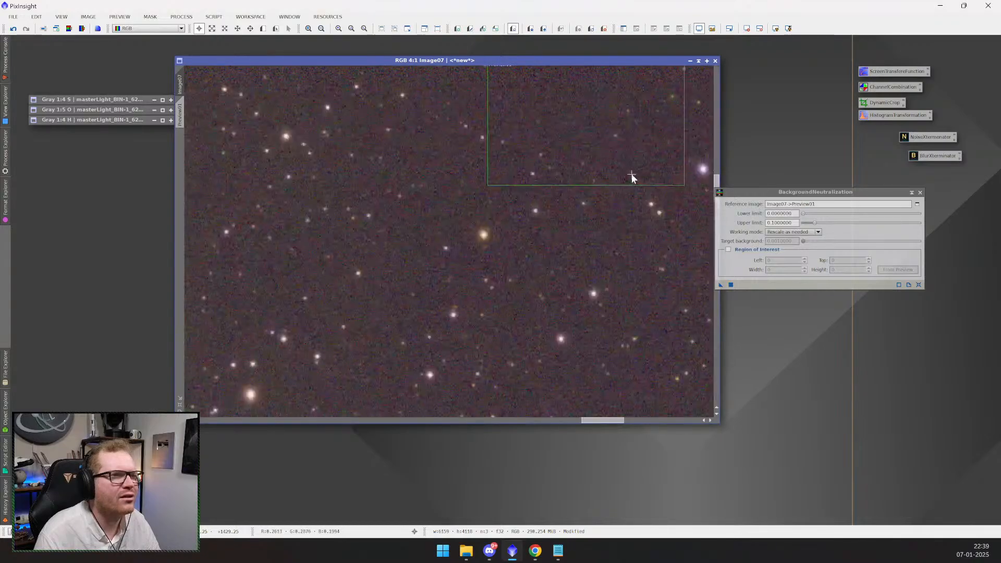
pyautogui.scroll(-6, 537, 167)
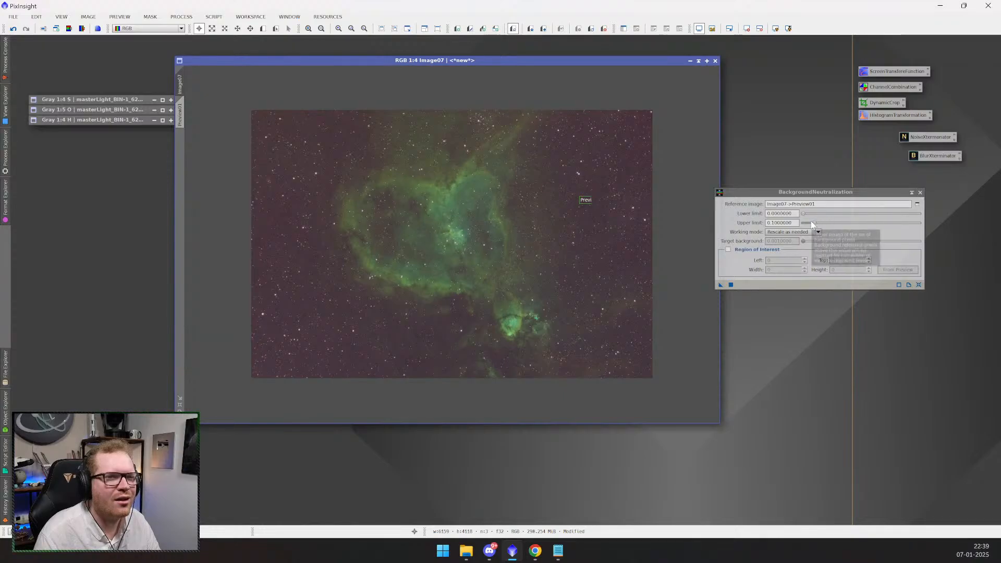
# - Undo the background neutralization and reapply it to Image07 with the upper limit set to 0.41
pyautogui.moveTo(813, 223); pyautogui.dragTo(847, 223)
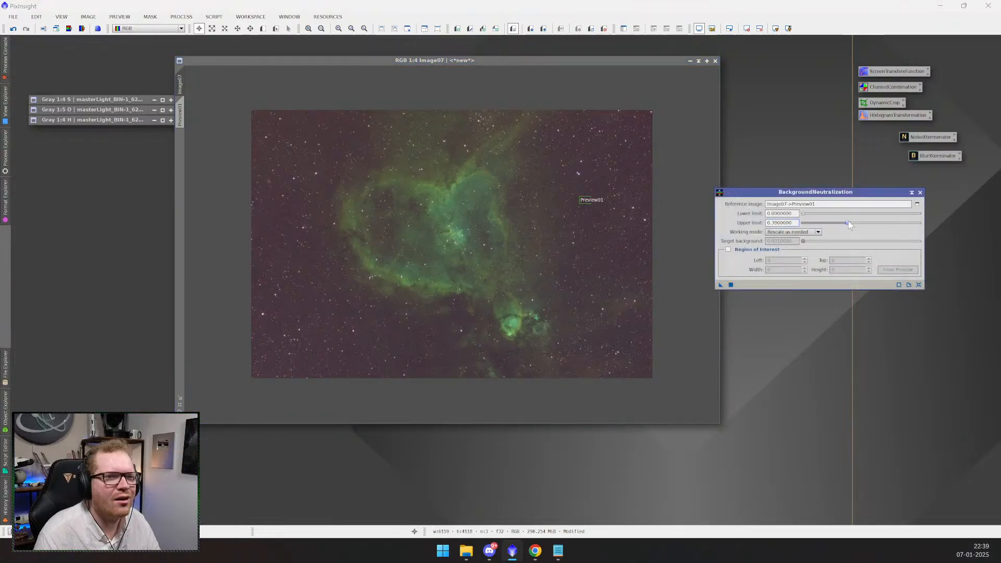
pyautogui.click(691, 315)
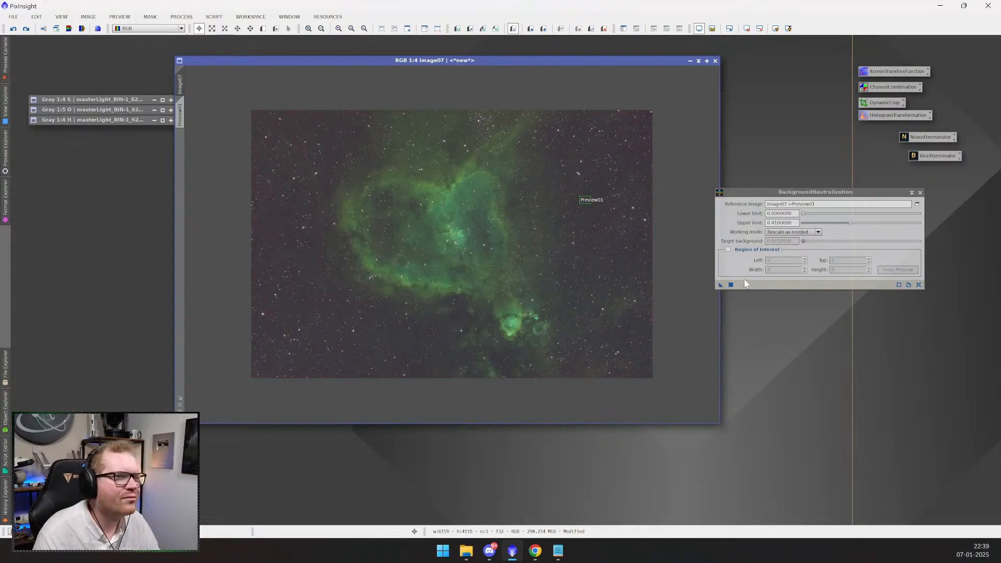
pyautogui.moveTo(722, 285); pyautogui.dragTo(565, 279)
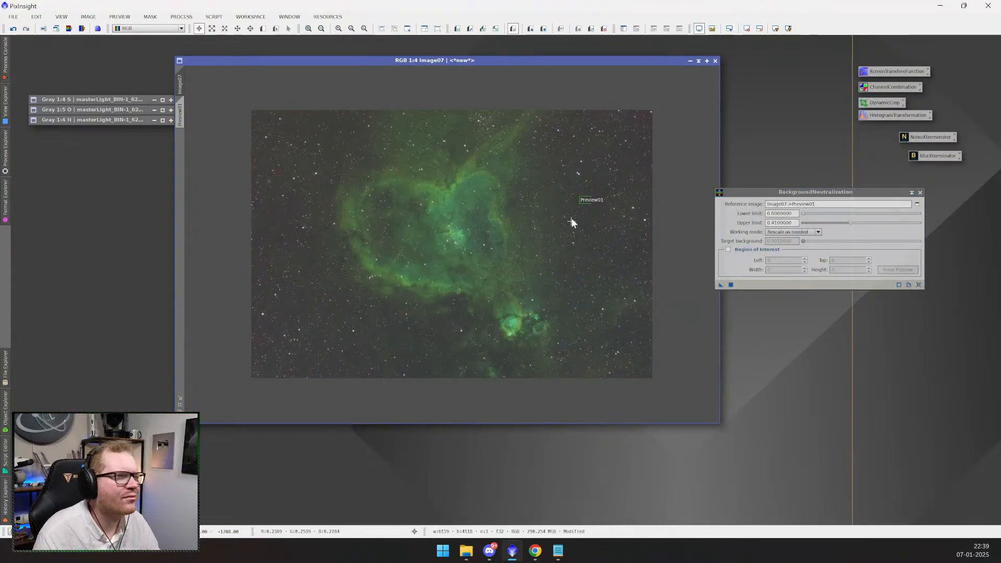
pyautogui.scroll(-3, 571, 221)
pyautogui.scroll(6, 586, 202)
pyautogui.scroll(2, 652, 176)
pyautogui.scroll(-1, 653, 174)
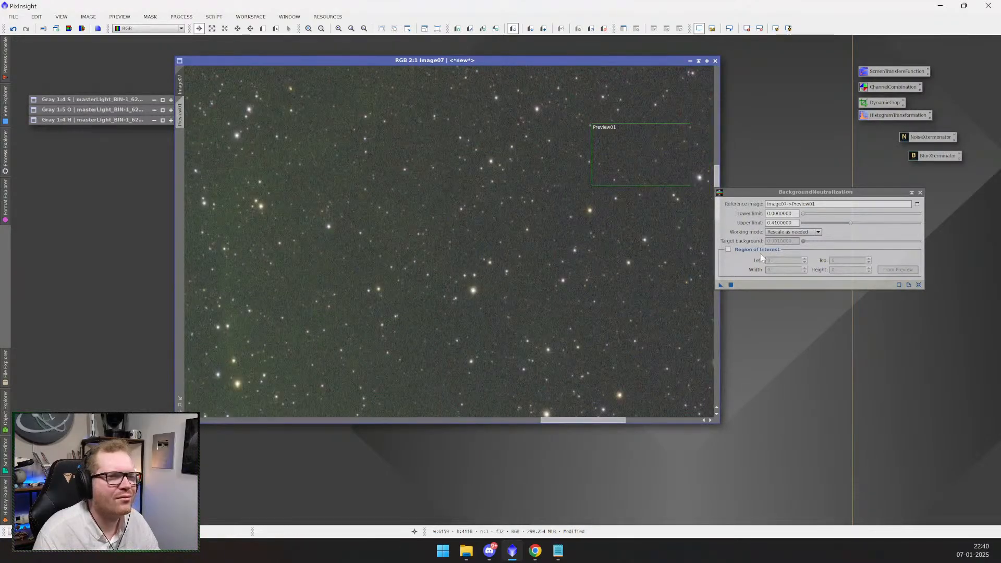
# - Undo the second background neutralization on Image07 and delete the background preview
pyautogui.scroll(-2, 613, 214)
pyautogui.scroll(-1, 615, 215)
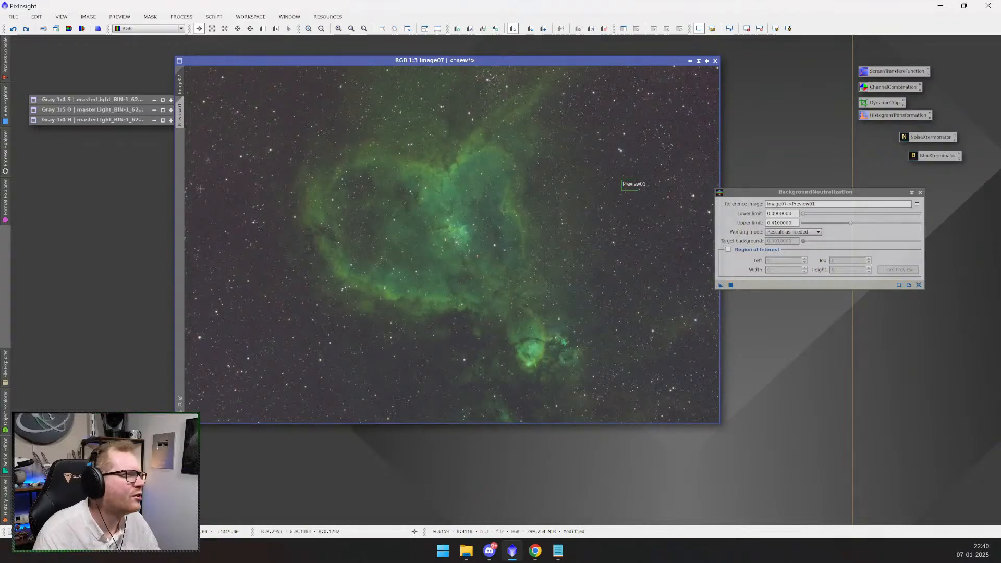
pyautogui.click(179, 121)
pyautogui.rightClick(179, 123)
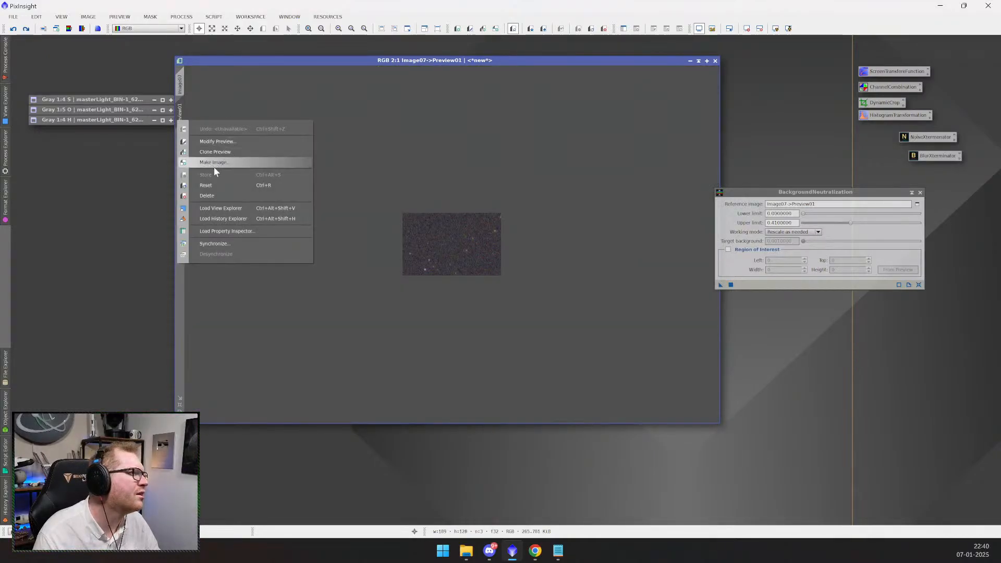
pyautogui.click(207, 195)
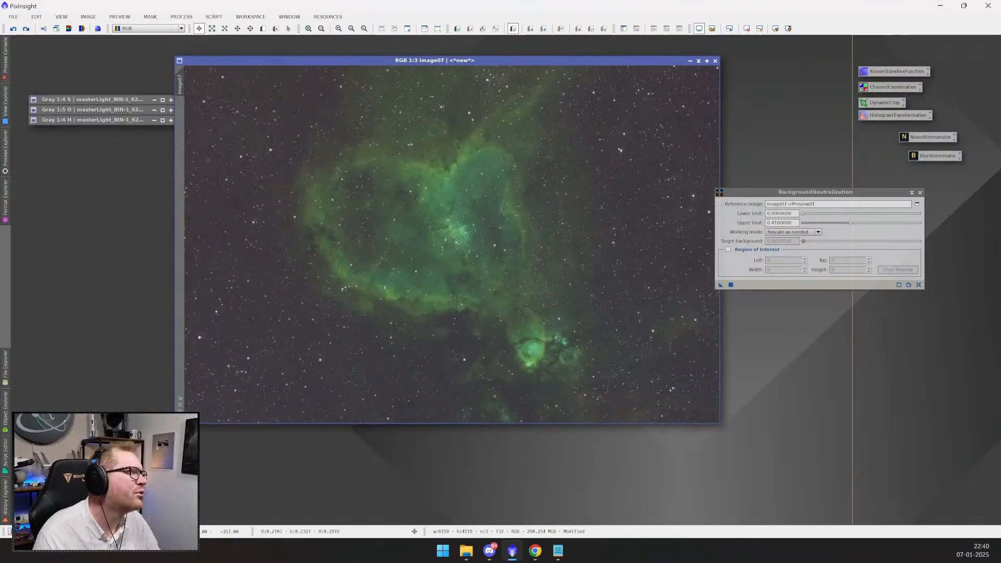
# - Draw a new, smaller preview over a nearly star-free patch of background sky in Image07
pyautogui.scroll(-8, 633, 168)
pyautogui.scroll(12, 635, 167)
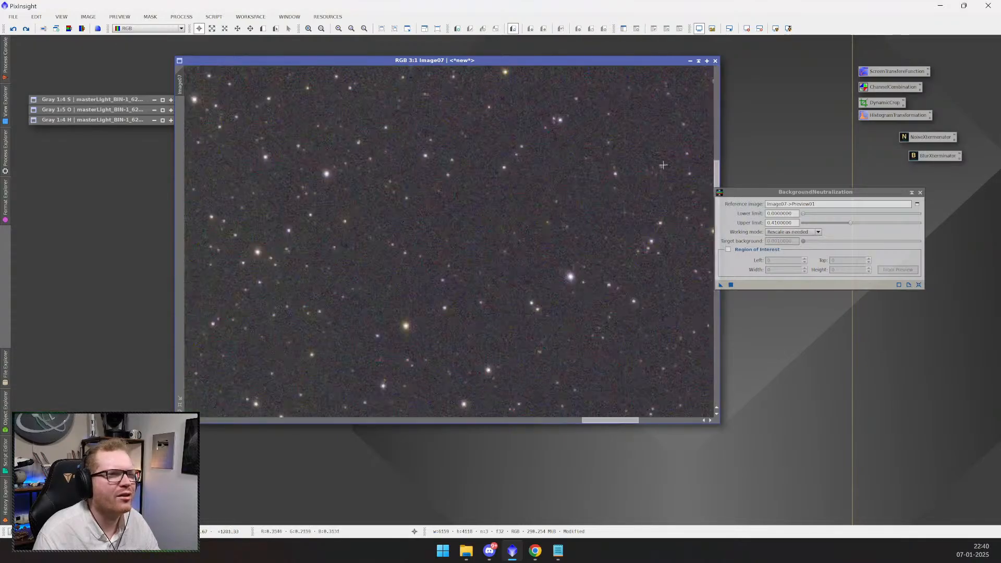
pyautogui.click(262, 29)
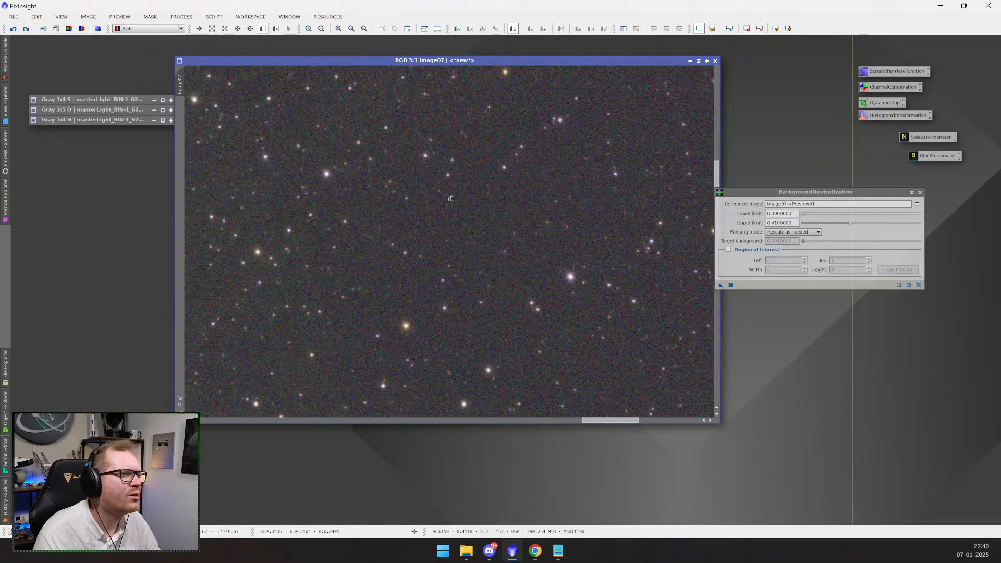
pyautogui.moveTo(422, 197); pyautogui.dragTo(509, 242)
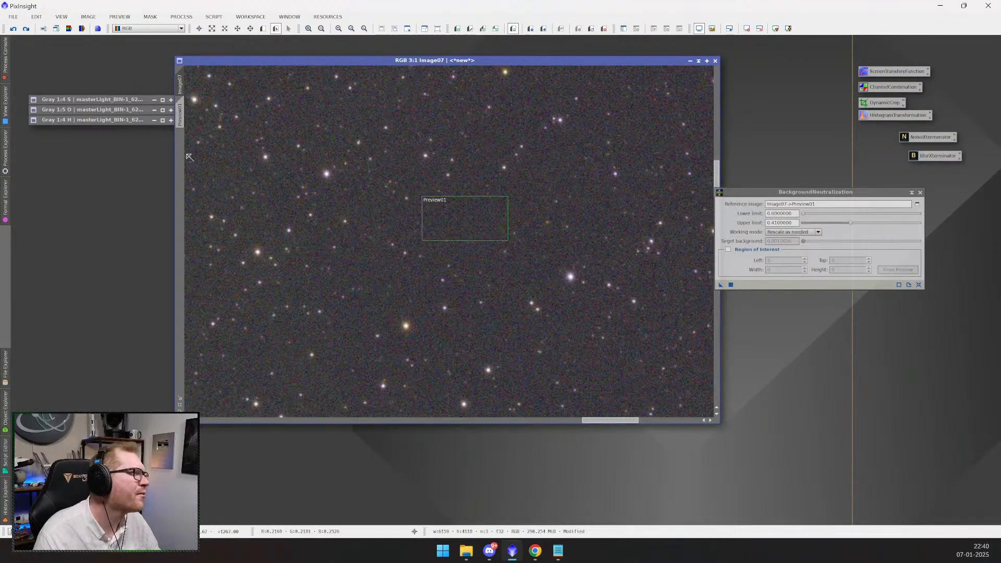
# - Confirm Preview01 of Image07 as the reference image for the background neutralization
pyautogui.click(899, 205)
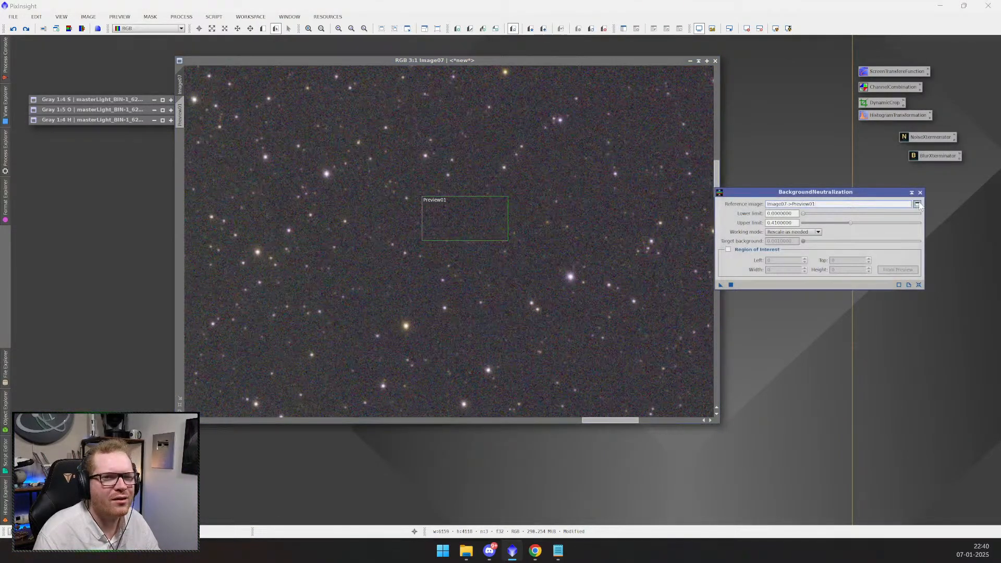
pyautogui.click(917, 204)
pyautogui.click(492, 265)
pyautogui.click(468, 300)
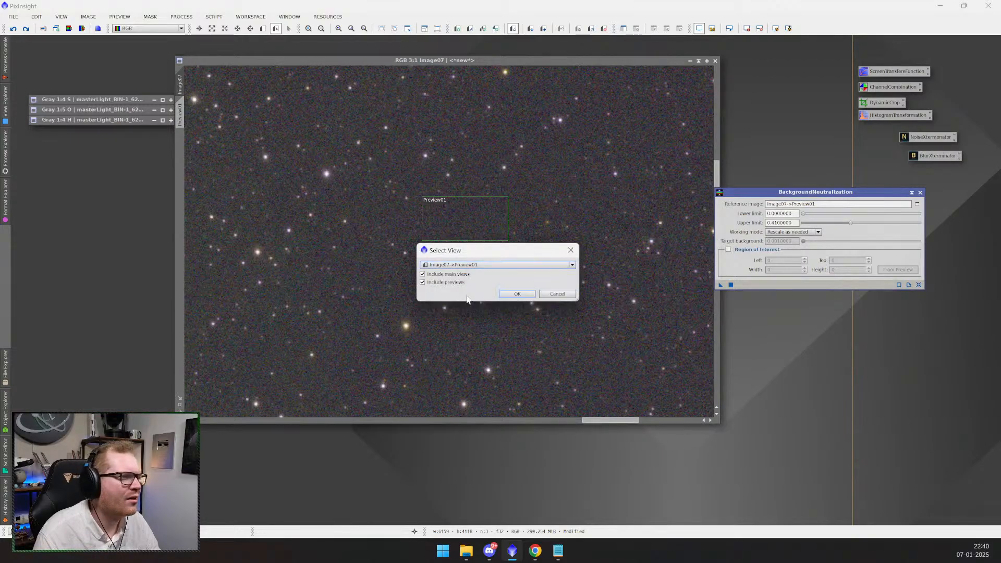
pyautogui.click(512, 294)
# - Check the Preview01 sky patch up close for stars and apply the background neutralization to the whole Image07
pyautogui.scroll(1, 317, 222)
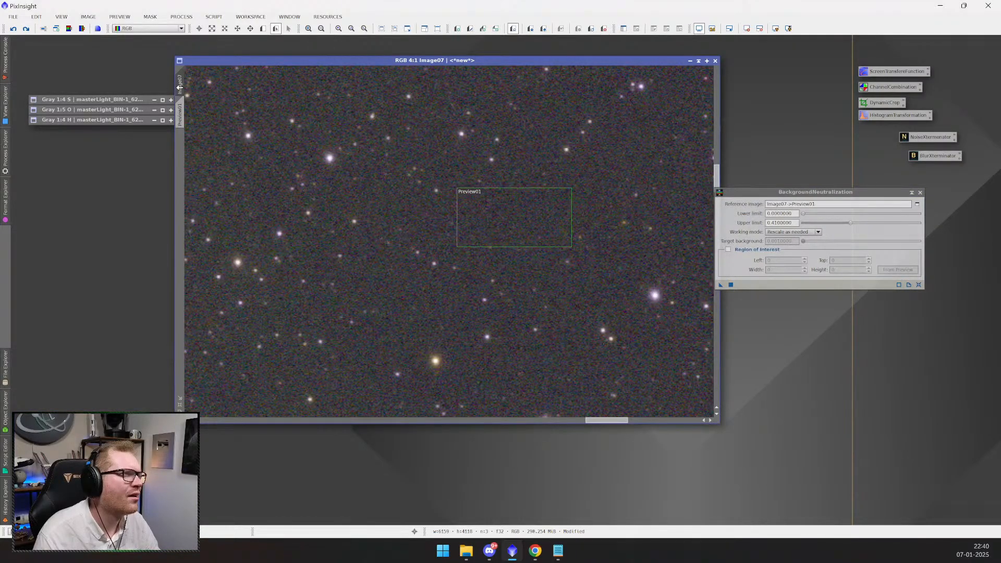
pyautogui.click(180, 112)
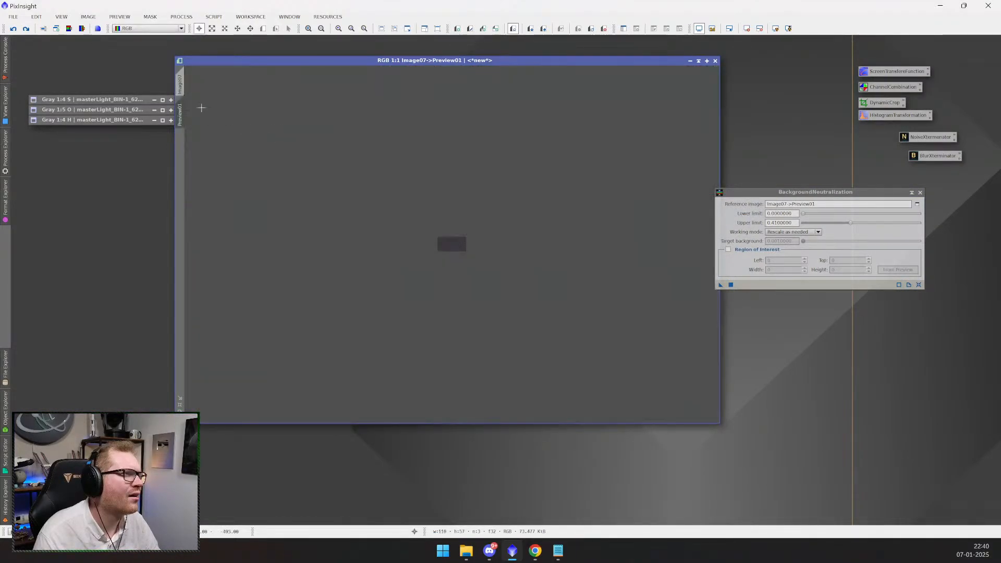
pyautogui.scroll(5, 420, 208)
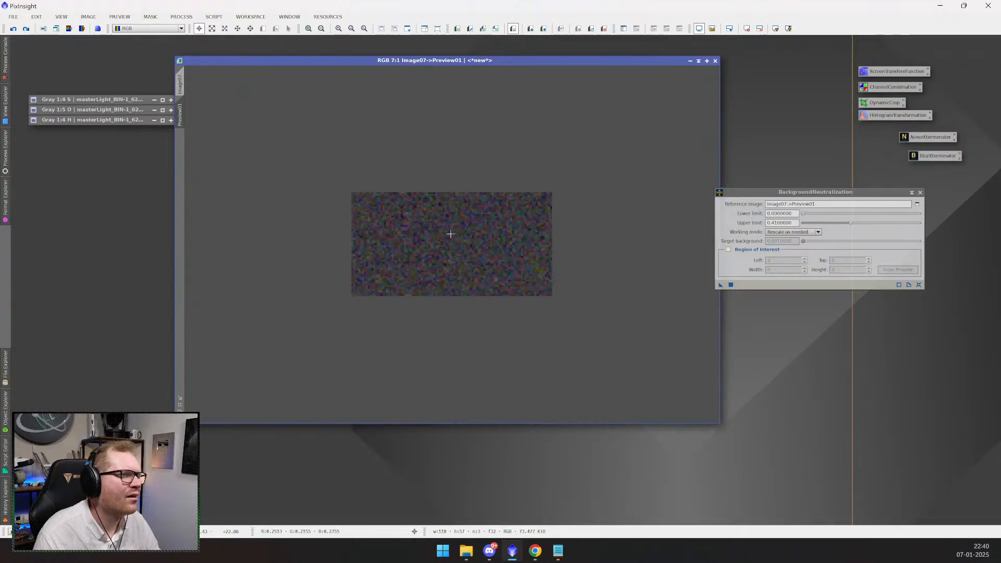
pyautogui.click(180, 84)
pyautogui.scroll(3, 447, 232)
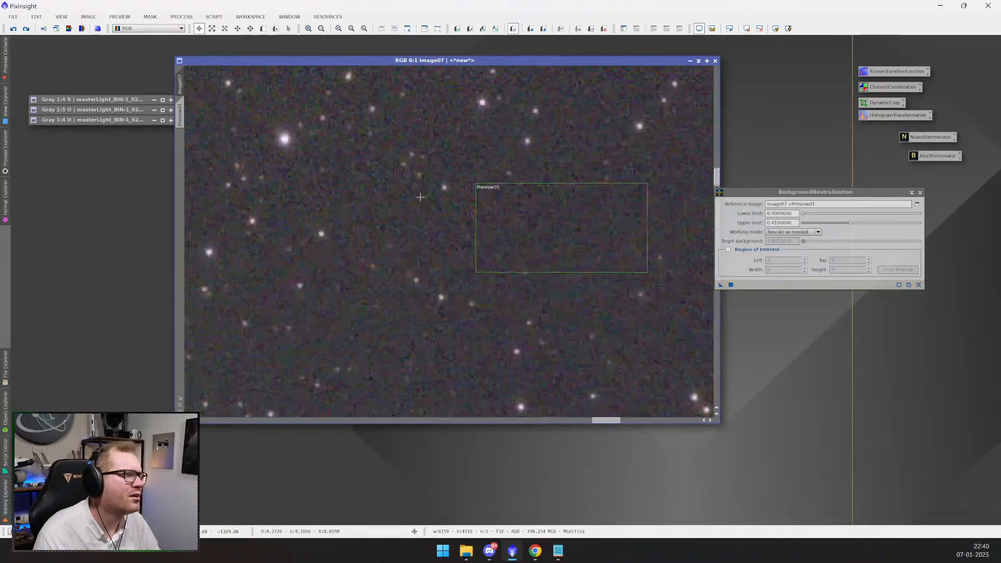
pyautogui.scroll(-3, 447, 232)
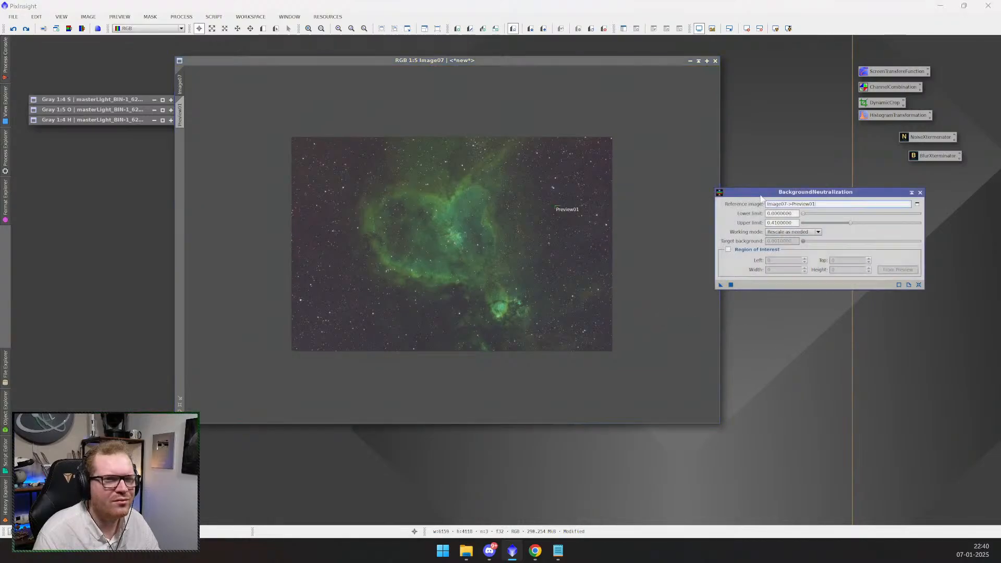
pyautogui.moveTo(766, 196); pyautogui.dragTo(784, 201)
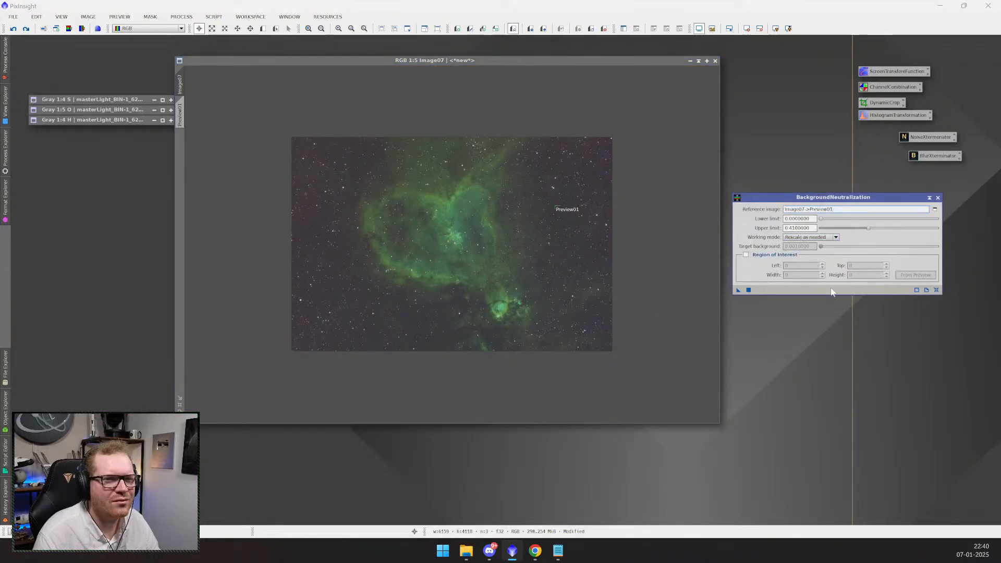
pyautogui.moveTo(738, 291); pyautogui.dragTo(571, 286)
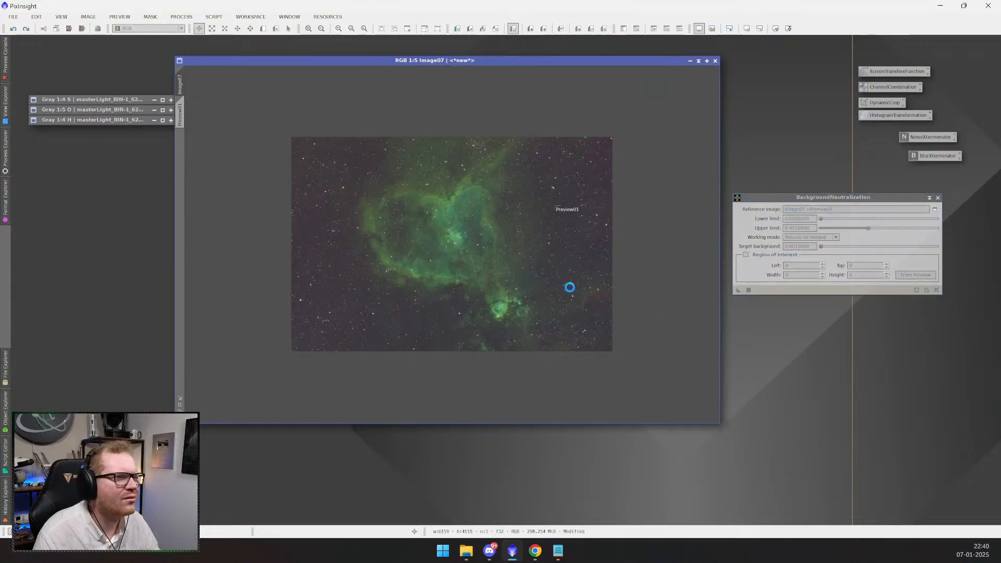
pyautogui.scroll(-2, 587, 229)
pyautogui.scroll(8, 588, 229)
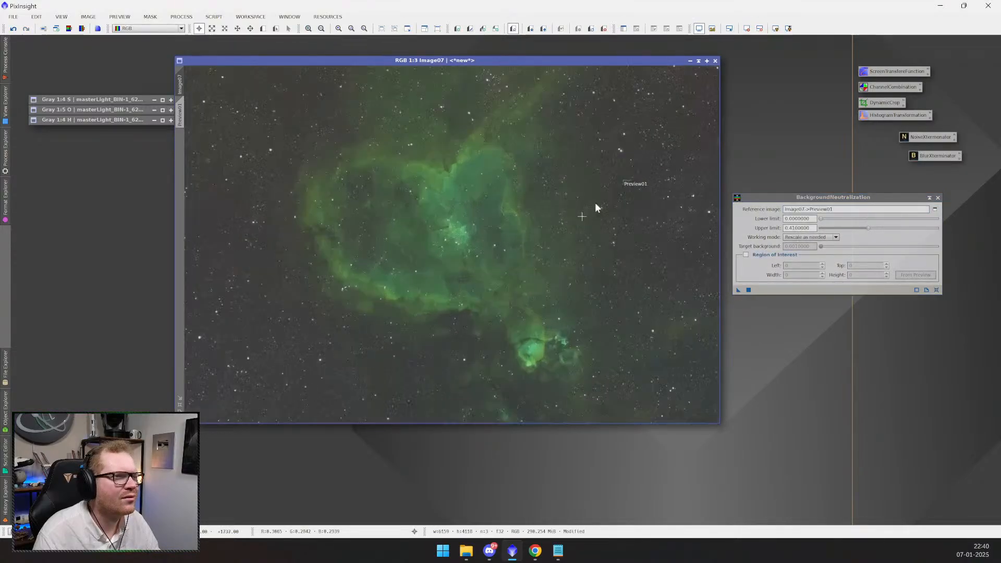
pyautogui.scroll(-4, 499, 177)
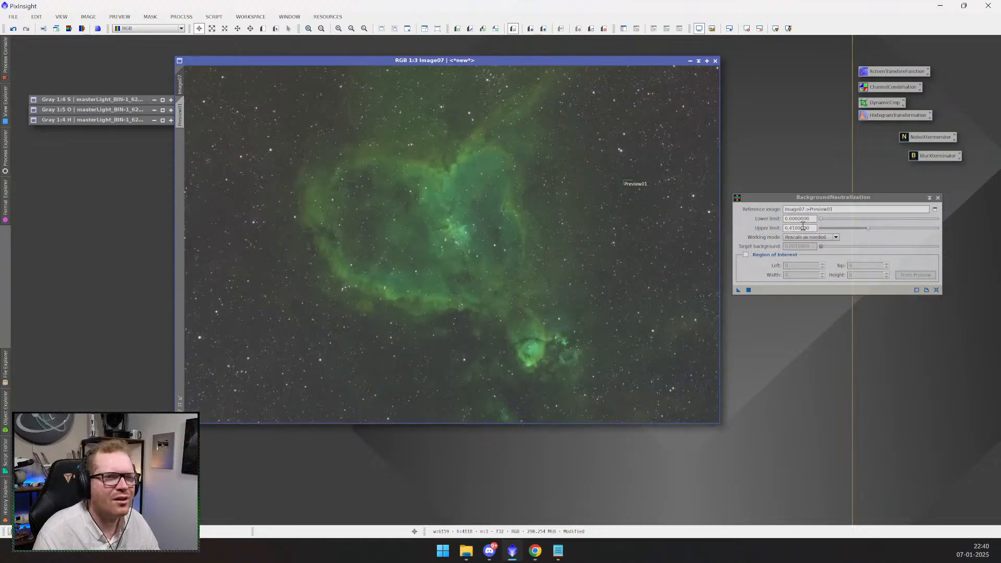
# - Save the current background neutralization settings as a process icon on the workspace
pyautogui.moveTo(890, 200); pyautogui.dragTo(889, 199)
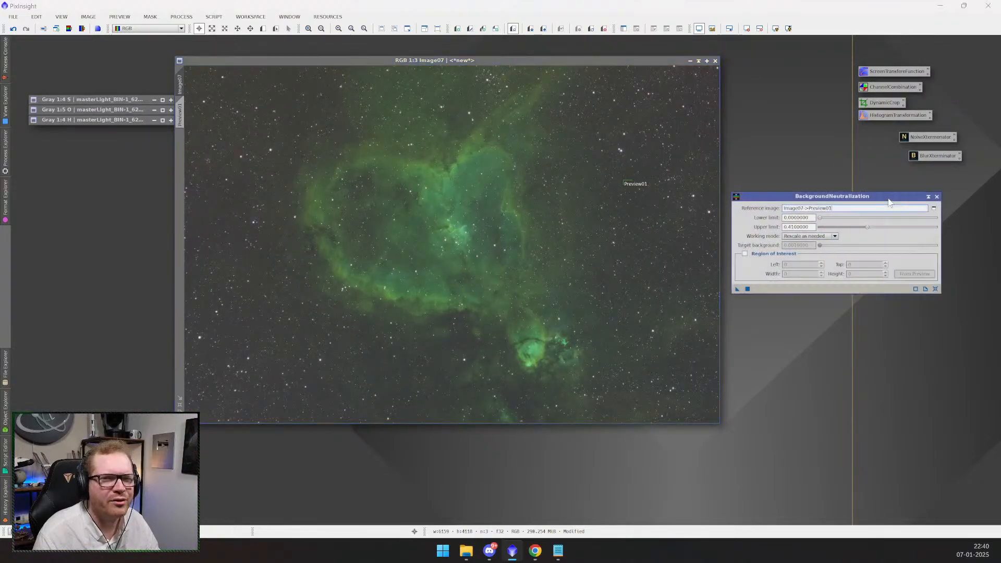
pyautogui.moveTo(742, 285); pyautogui.dragTo(740, 304)
pyautogui.moveTo(768, 352); pyautogui.dragTo(768, 353)
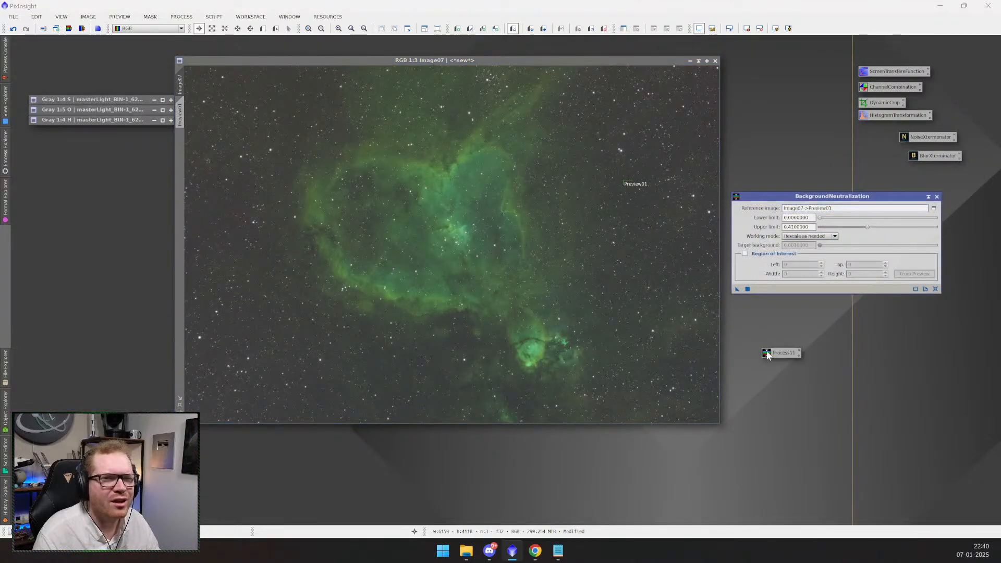
# - Rename the new process icon BackgroundNeutralization and place it below the BlurXterminator icon, closing the process window
pyautogui.rightClick(784, 353)
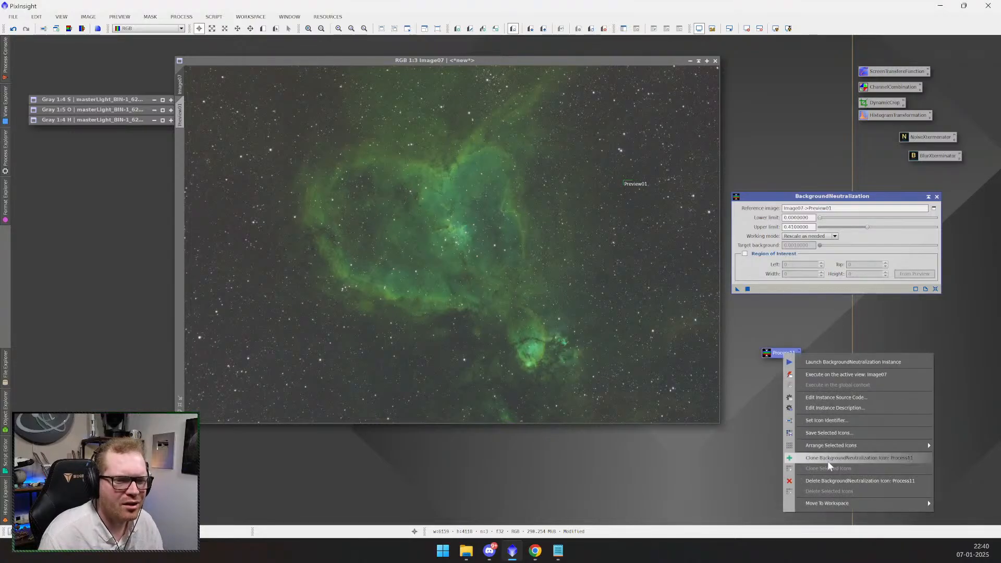
pyautogui.click(838, 425)
pyautogui.write('BackgroundNeutrali')
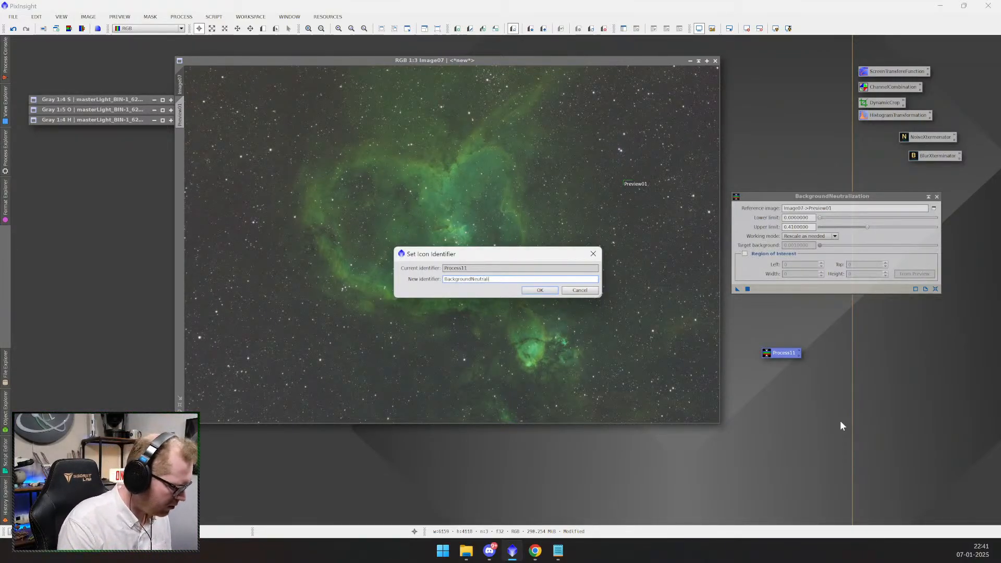
pyautogui.write('zatio')
pyautogui.write('n')
pyautogui.press('Return')
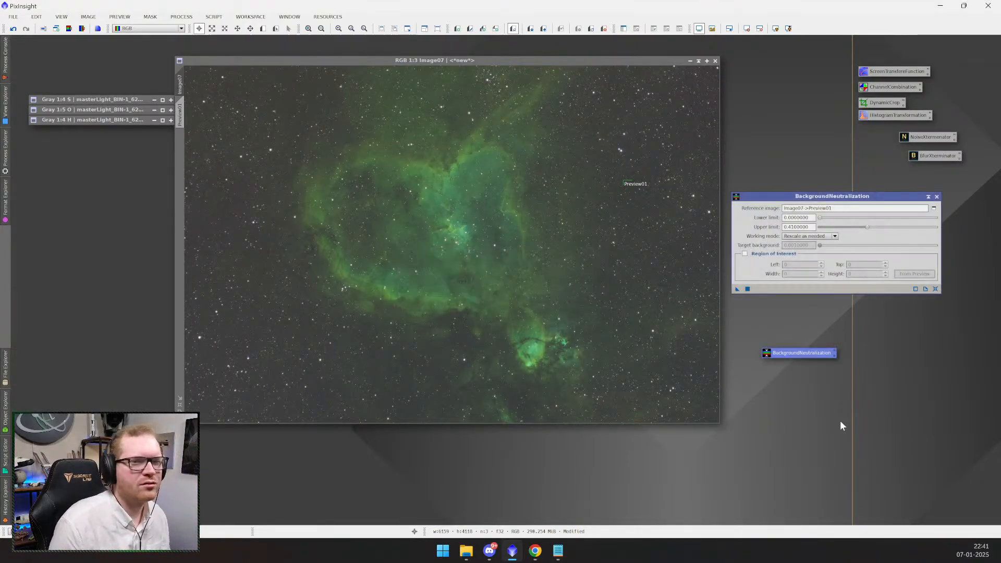
pyautogui.moveTo(806, 354); pyautogui.dragTo(916, 188)
pyautogui.click(937, 197)
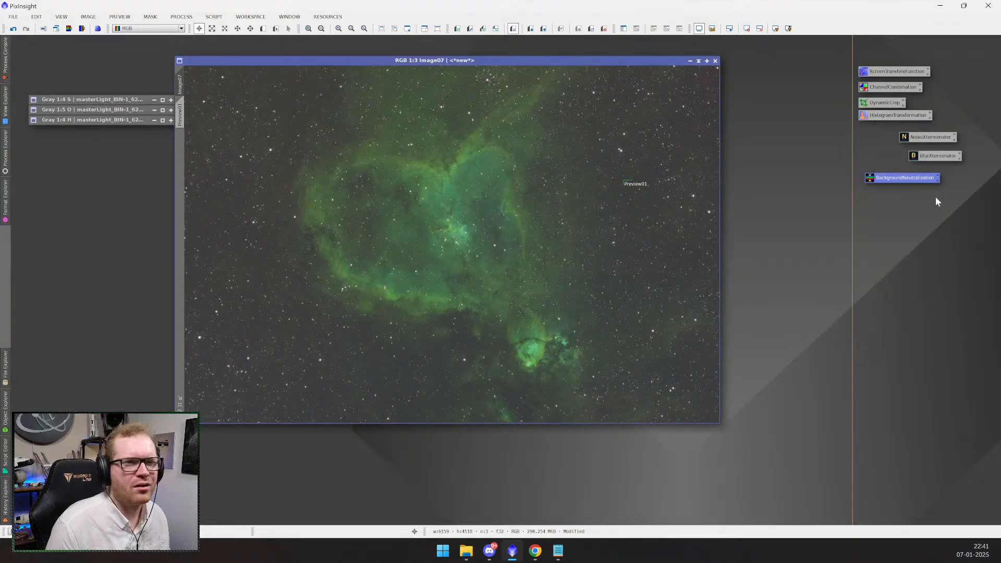
# - Open the PhotometricColorCalibration process and place its window beside the nebula in Image07
pyautogui.click(5, 150)
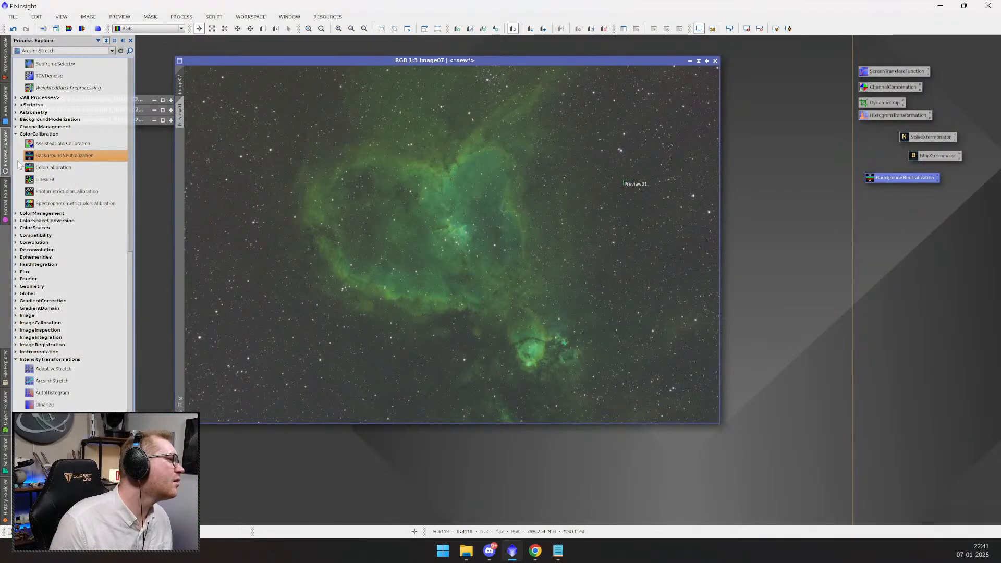
pyautogui.doubleClick(89, 196)
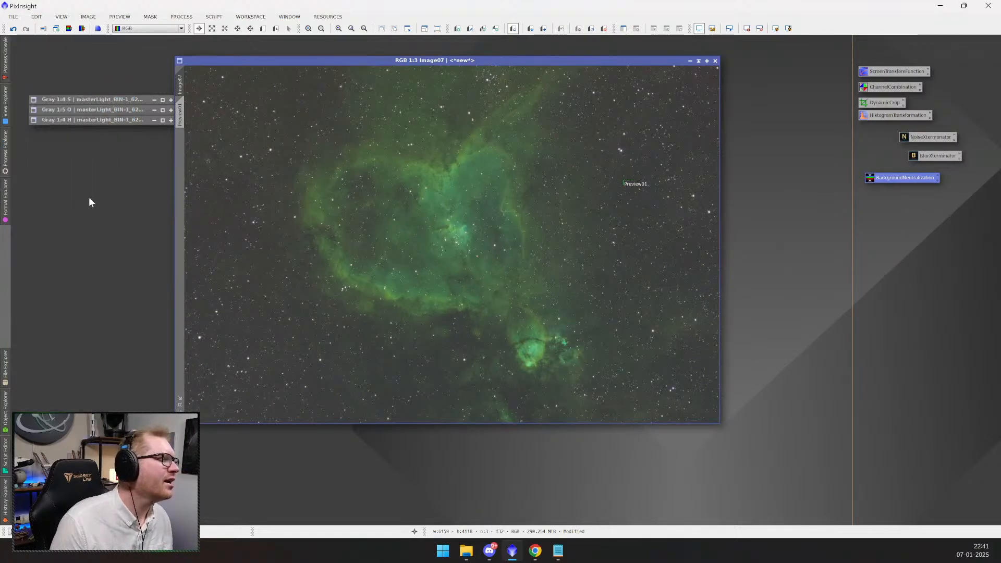
pyautogui.click(5, 157)
pyautogui.doubleClick(46, 194)
pyautogui.moveTo(405, 233); pyautogui.dragTo(775, 213)
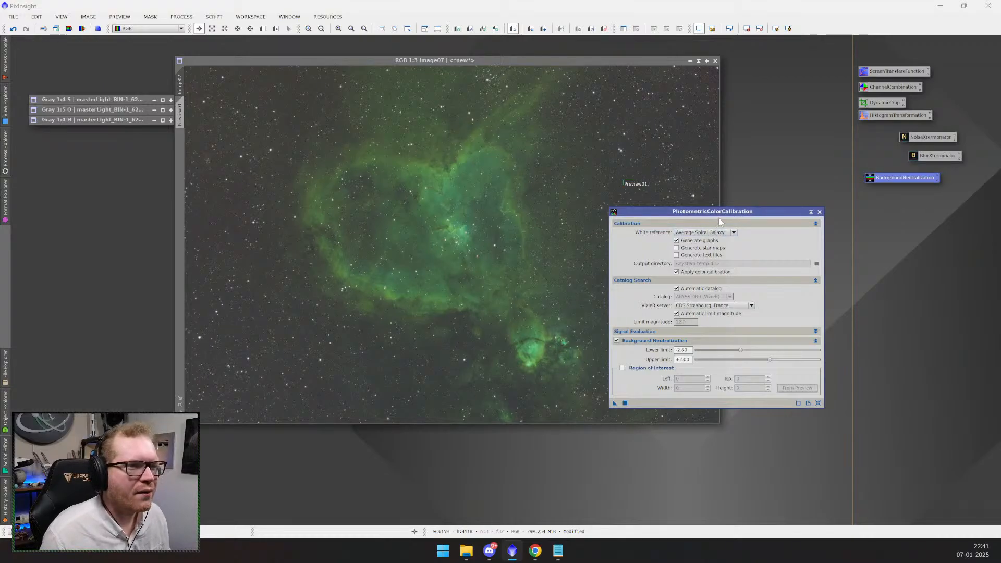
# - Review the available white references, choose Average Spiral Galaxy and keep CDS Strasbourg, France as the VizieR server
pyautogui.click(732, 233)
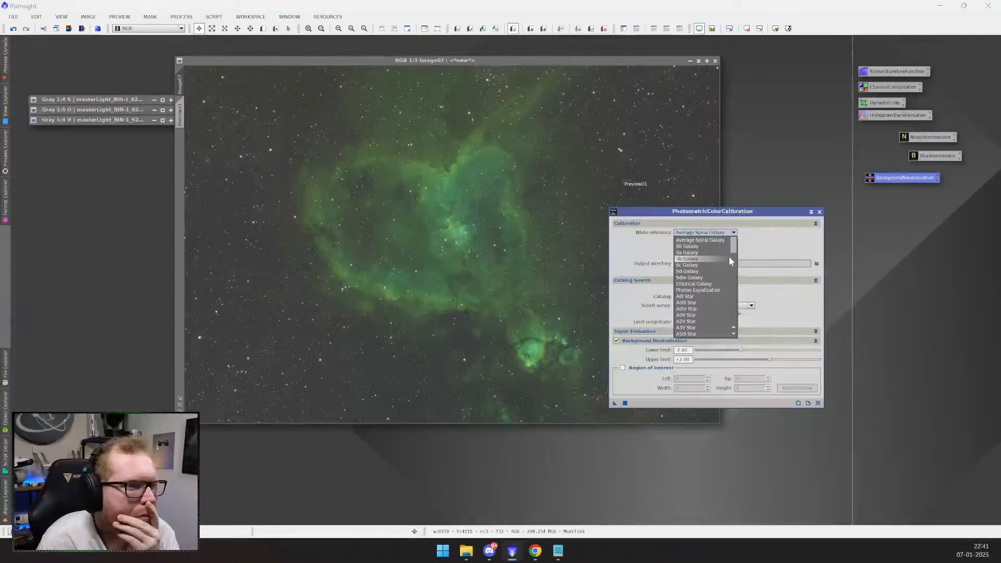
pyautogui.scroll(-10, 728, 256)
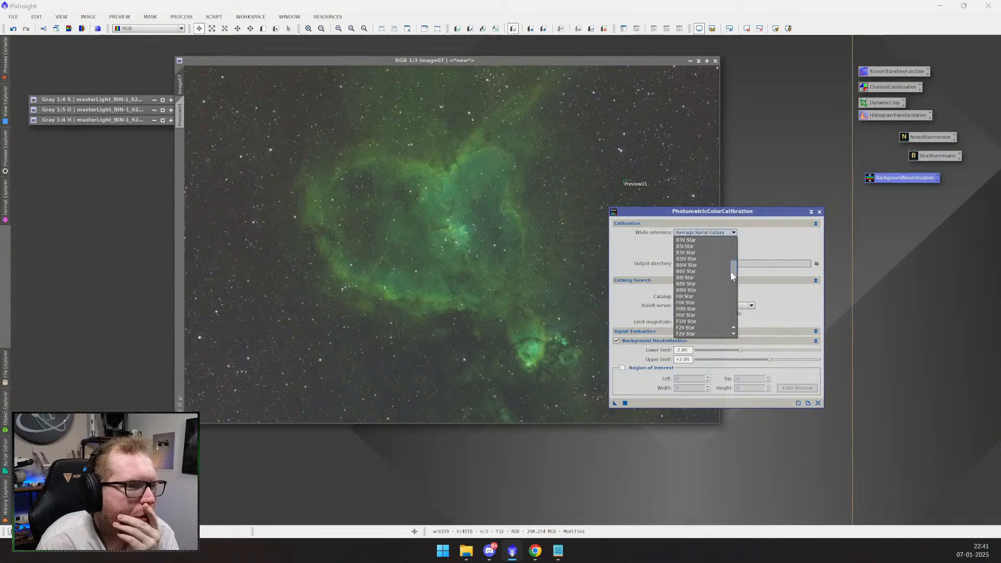
pyautogui.scroll(5, 725, 261)
pyautogui.scroll(3, 725, 256)
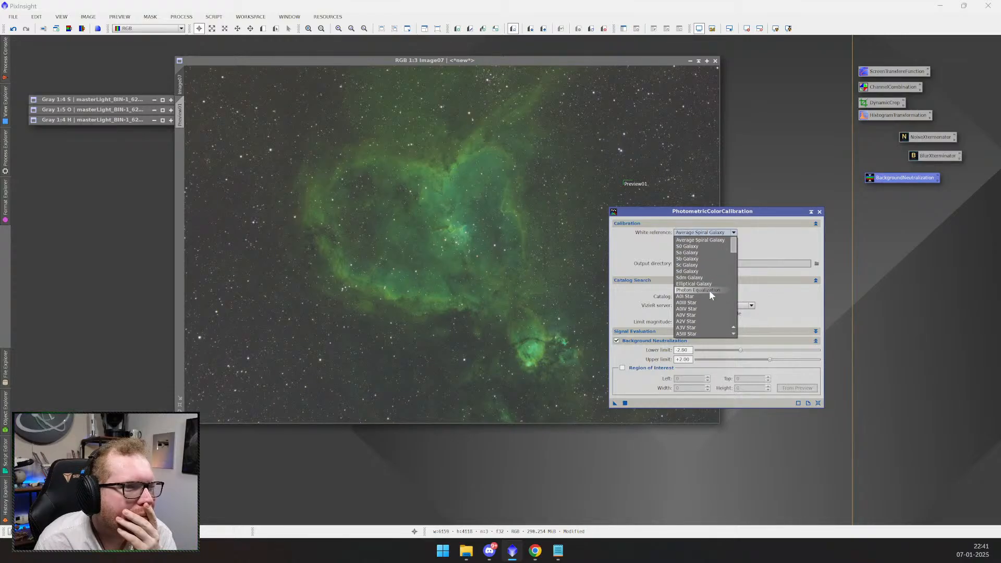
pyautogui.click(699, 240)
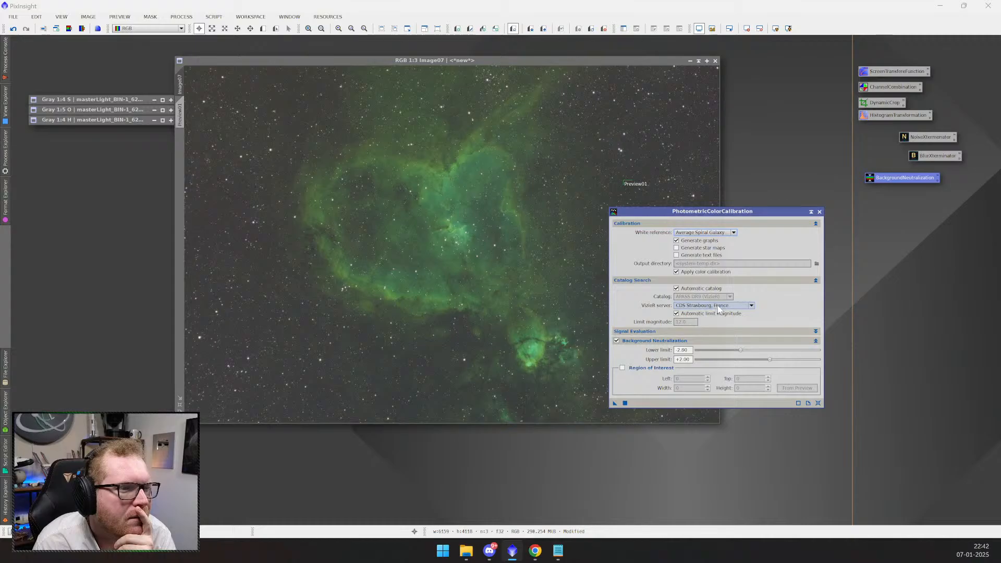
pyautogui.click(718, 308)
pyautogui.click(719, 308)
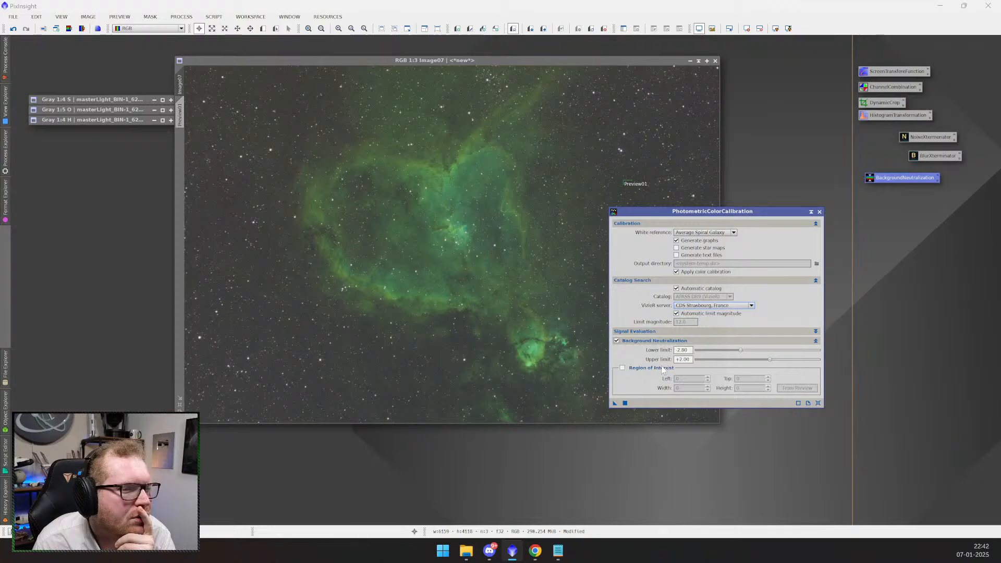
# - Enable the region of interest for background neutralization and take its coordinates from Preview01 of Image07
pyautogui.click(639, 369)
pyautogui.click(797, 388)
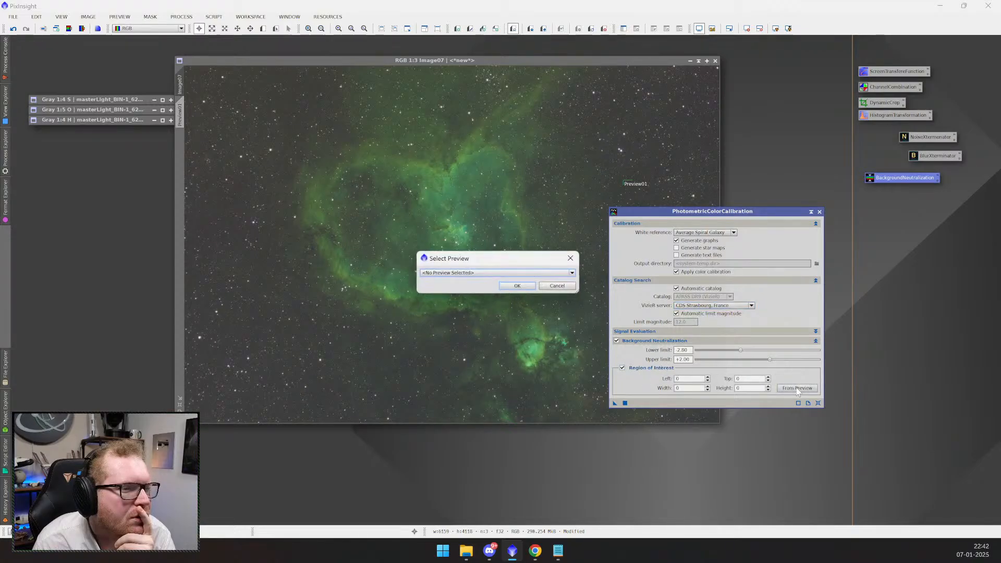
pyautogui.click(482, 273)
pyautogui.click(473, 286)
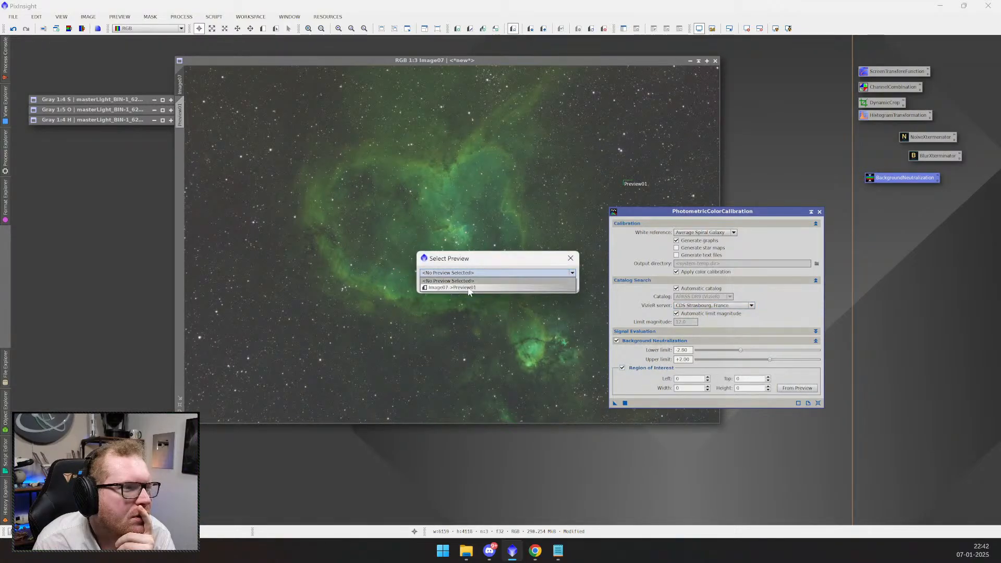
pyautogui.click(515, 288)
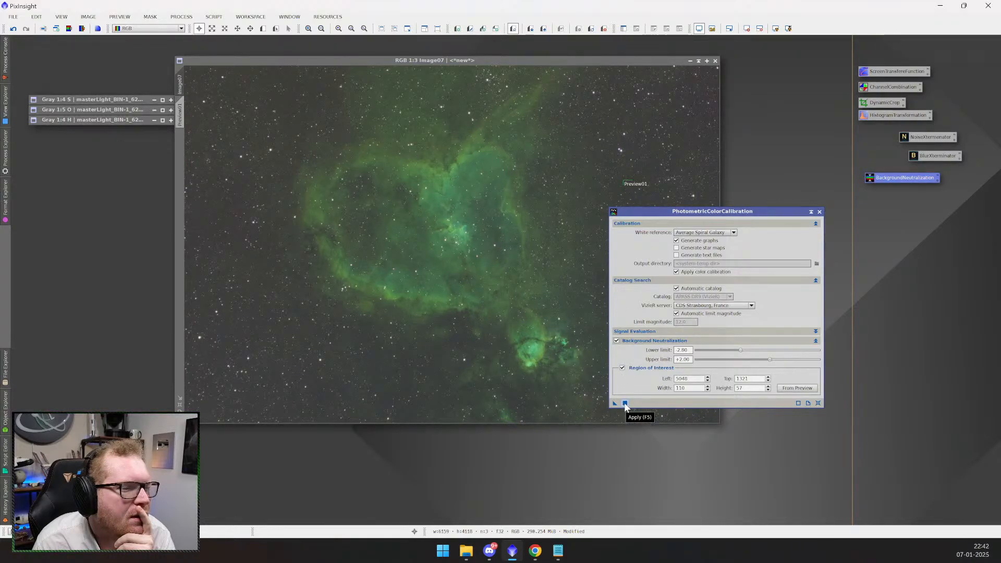
# - Try to apply the photometric color calibration to Image07
pyautogui.moveTo(667, 208); pyautogui.dragTo(751, 210)
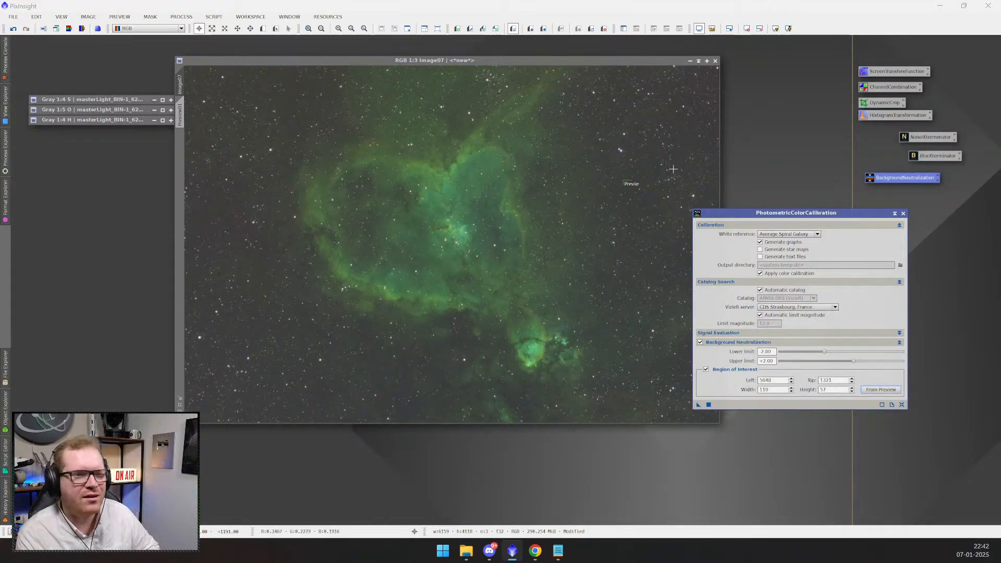
pyautogui.moveTo(716, 213); pyautogui.dragTo(644, 232)
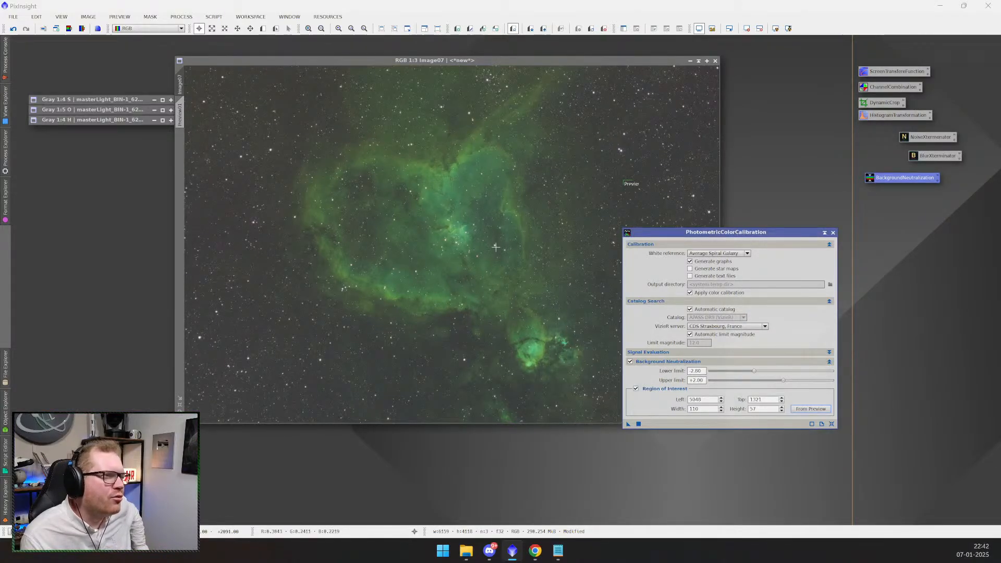
pyautogui.scroll(-1, 458, 206)
pyautogui.scroll(1, 459, 206)
pyautogui.scroll(-1, 458, 206)
pyautogui.scroll(1, 458, 205)
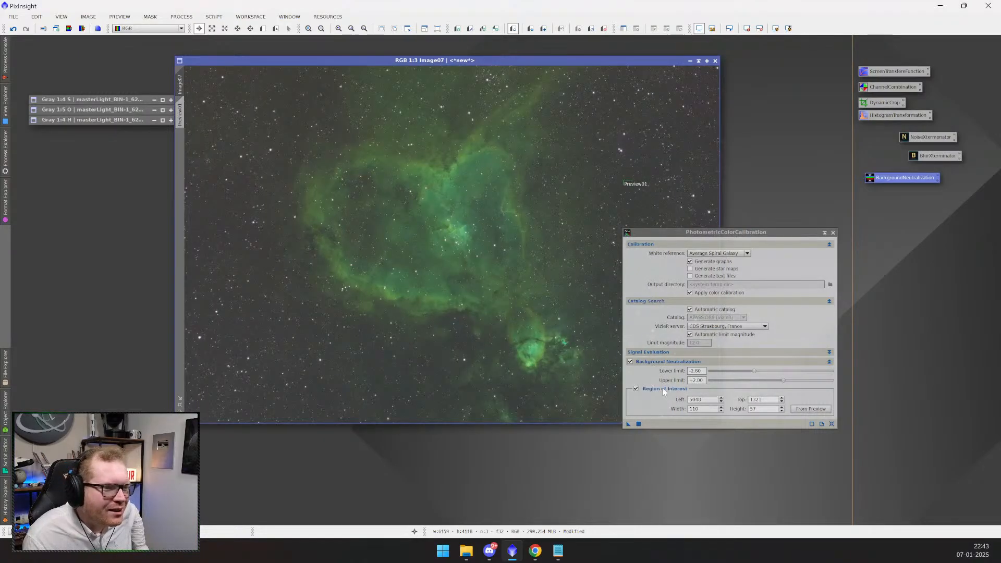
pyautogui.moveTo(628, 425); pyautogui.dragTo(539, 395)
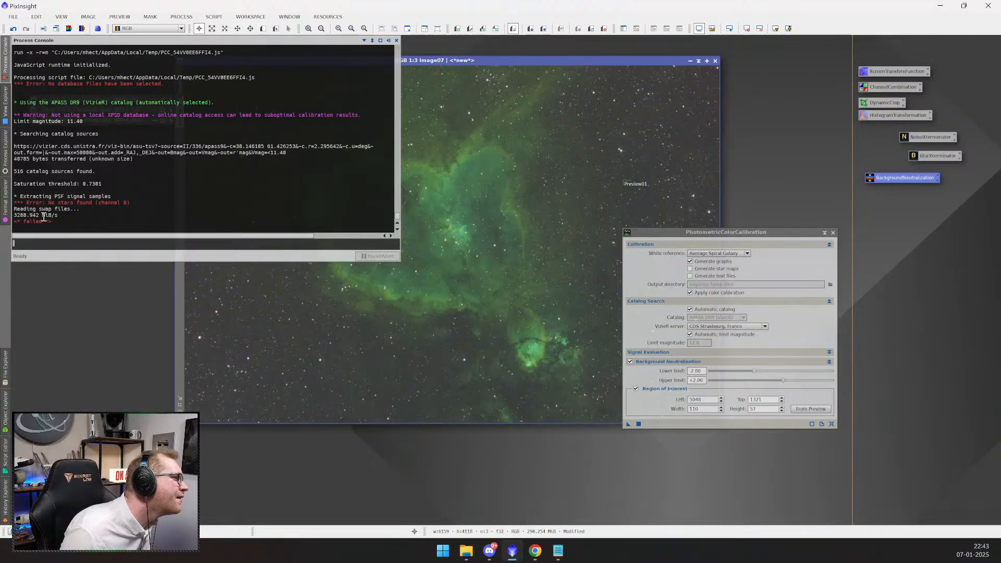
# - Read the process console output for the photometric color calibration run
pyautogui.moveTo(50, 203); pyautogui.dragTo(142, 204)
pyautogui.click(140, 204)
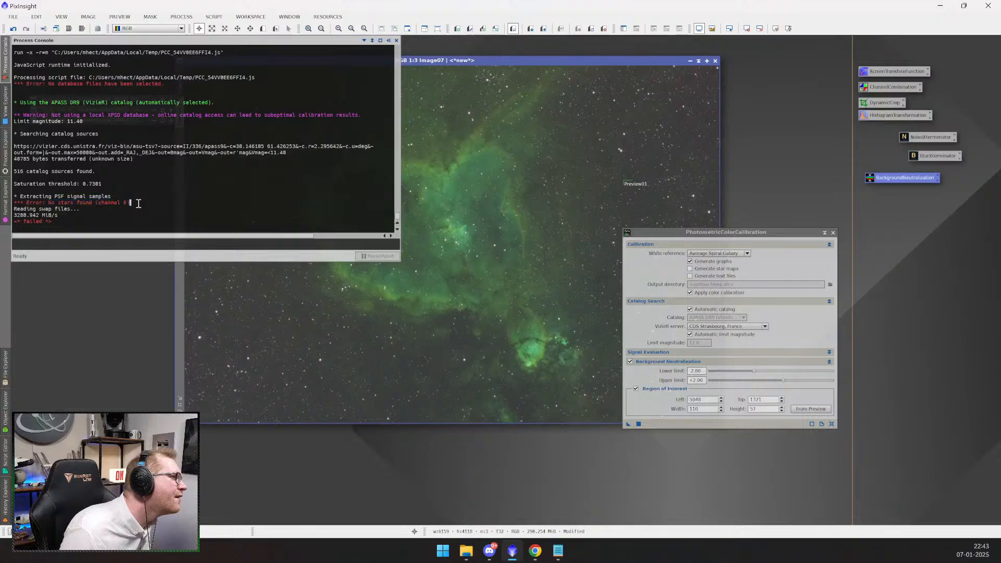
pyautogui.moveTo(670, 233); pyautogui.dragTo(643, 223)
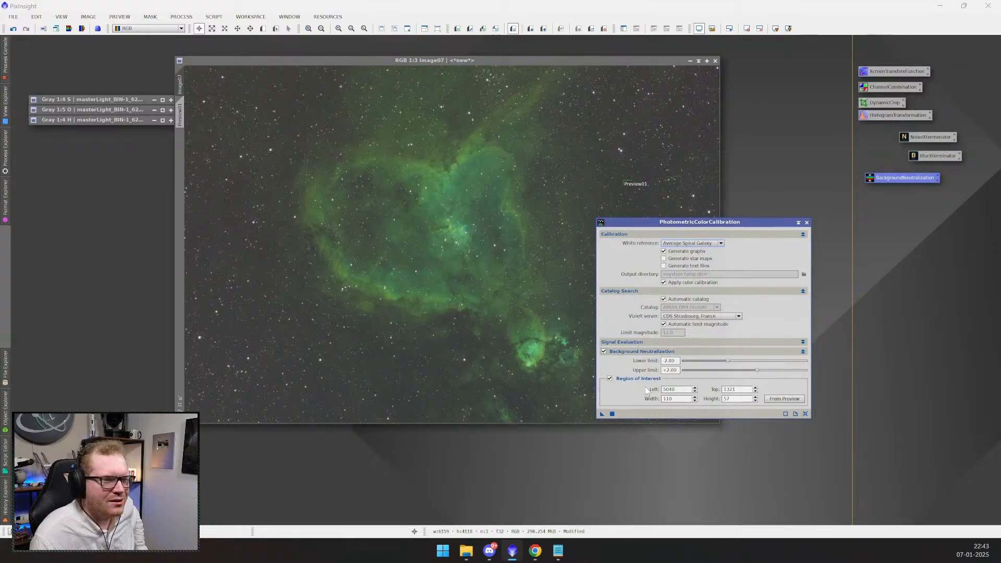
pyautogui.moveTo(637, 222)
pyautogui.mouseDown()
pyautogui.moveTo(660, 241)
pyautogui.moveTo(764, 221)
pyautogui.moveTo(760, 232)
pyautogui.moveTo(641, 223)
pyautogui.mouseUp()
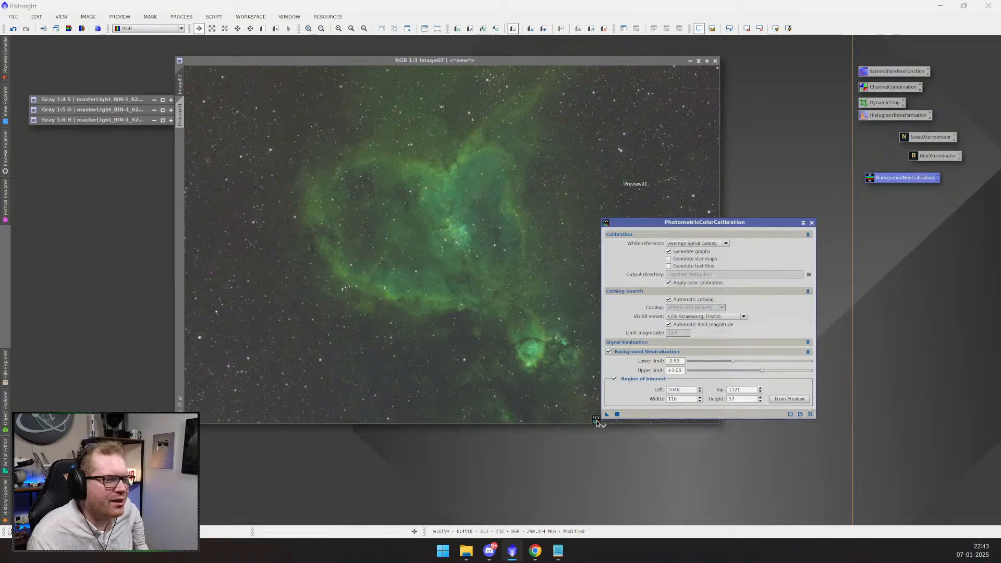
# - Reset PhotometricColorCalibration to its default settings, try to apply it to Image07 without a region of interest, and close it
pyautogui.click(810, 414)
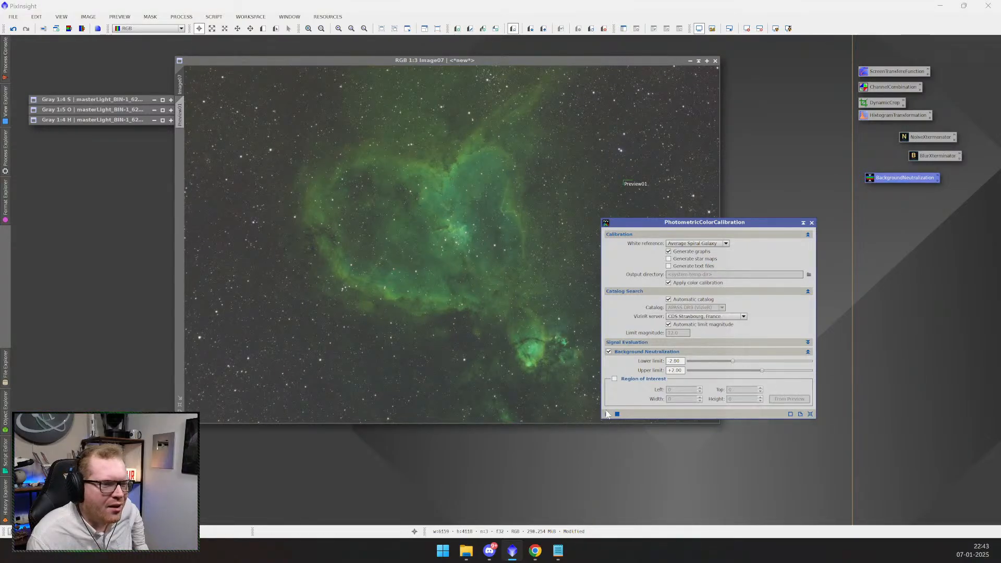
pyautogui.moveTo(606, 416); pyautogui.dragTo(543, 381)
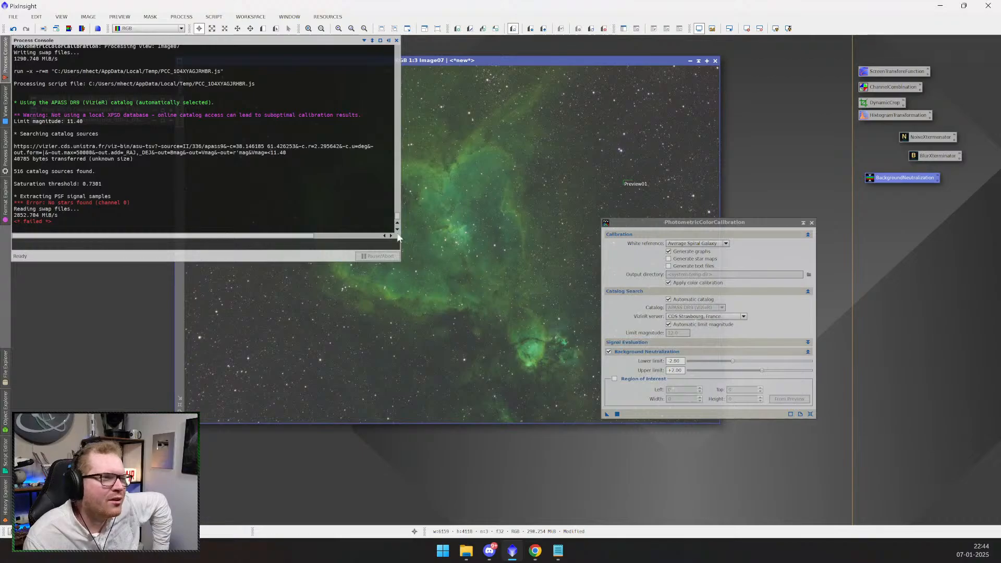
pyautogui.click(769, 223)
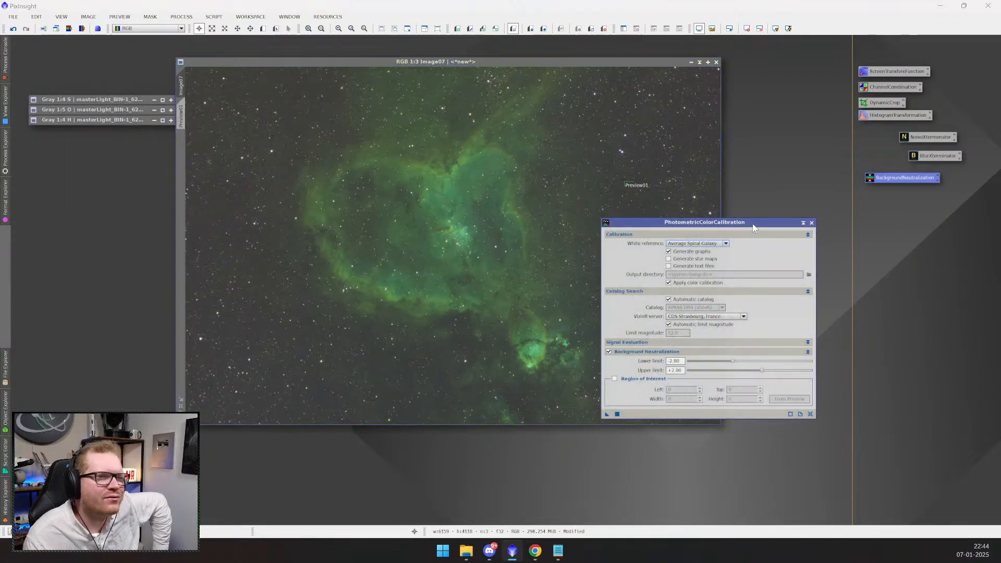
pyautogui.click(812, 223)
# - Reopen PhotometricColorCalibration, keep CDS Strasbourg, France as the VizieR server, and try to apply it to Image07 again
pyautogui.moveTo(549, 61); pyautogui.dragTo(612, 68)
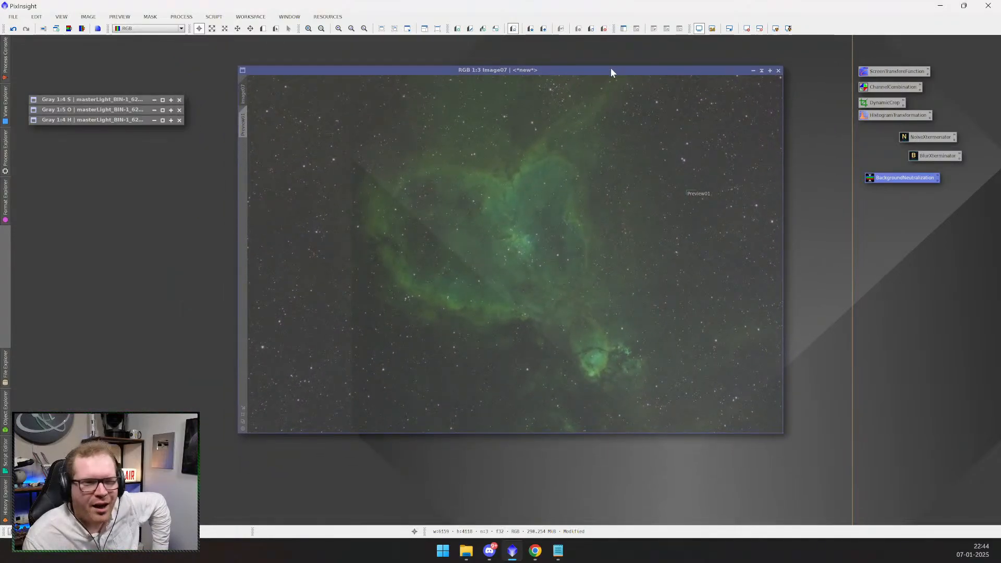
pyautogui.moveTo(4, 154)
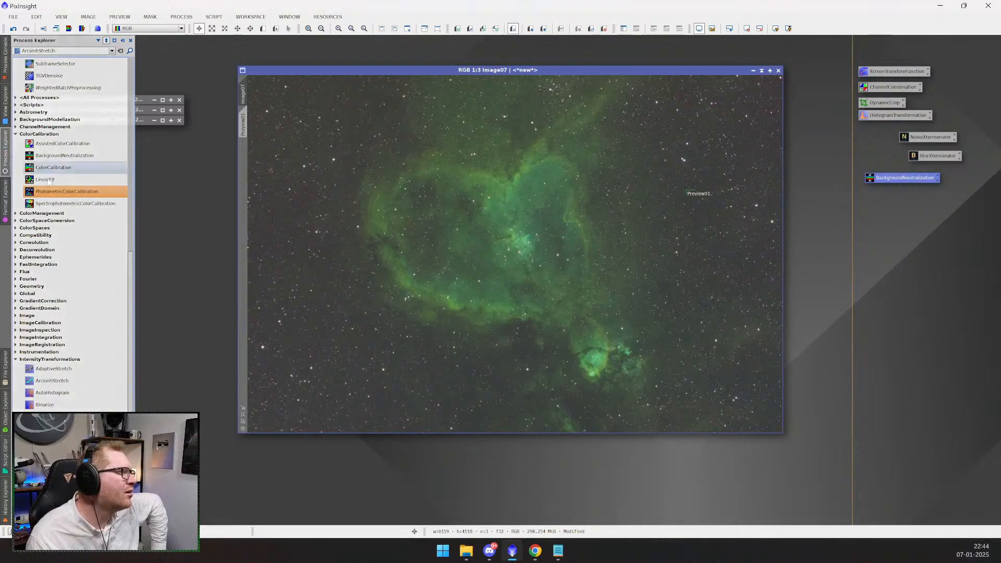
pyautogui.doubleClick(67, 191)
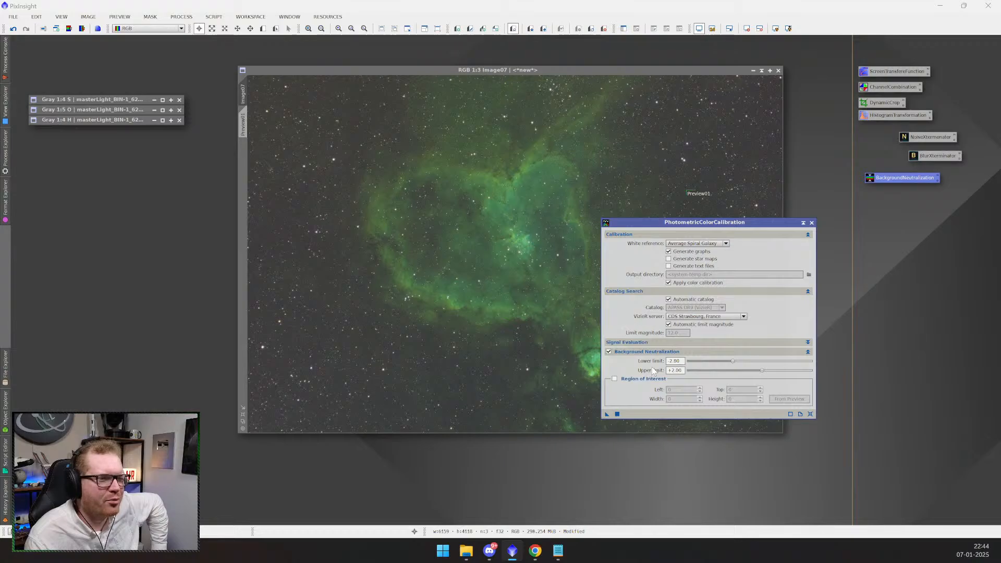
pyautogui.click(684, 317)
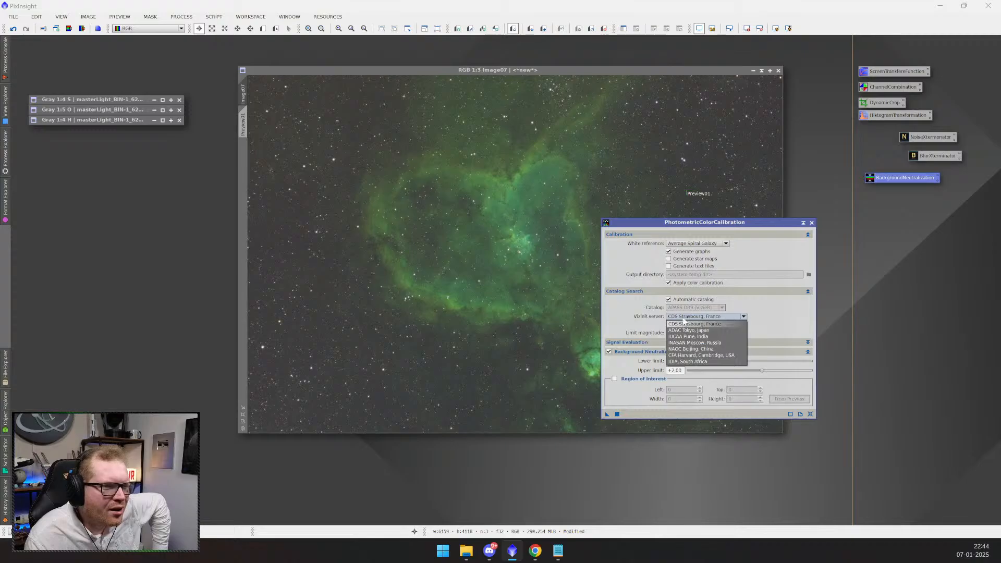
pyautogui.click(629, 309)
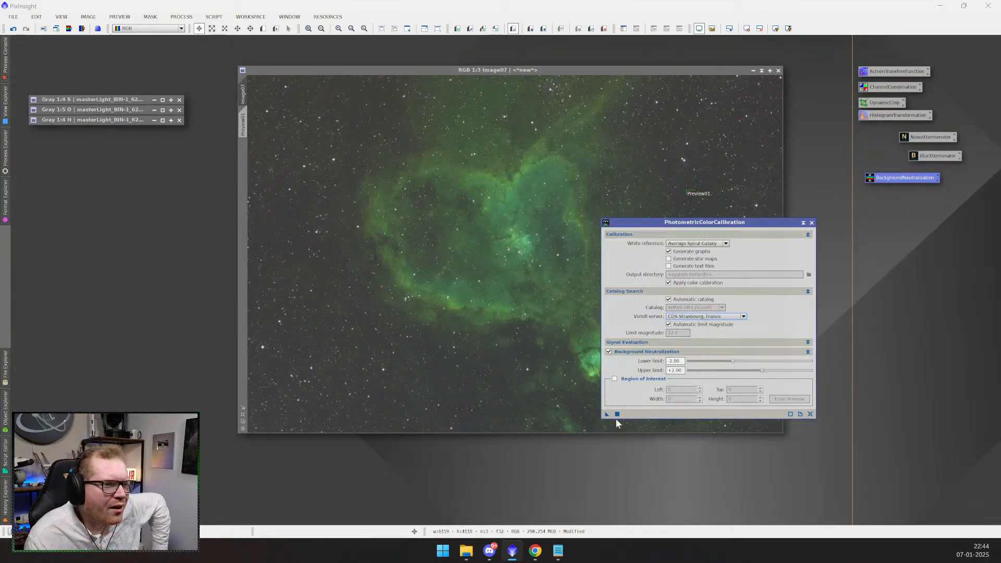
pyautogui.moveTo(603, 417); pyautogui.dragTo(537, 383)
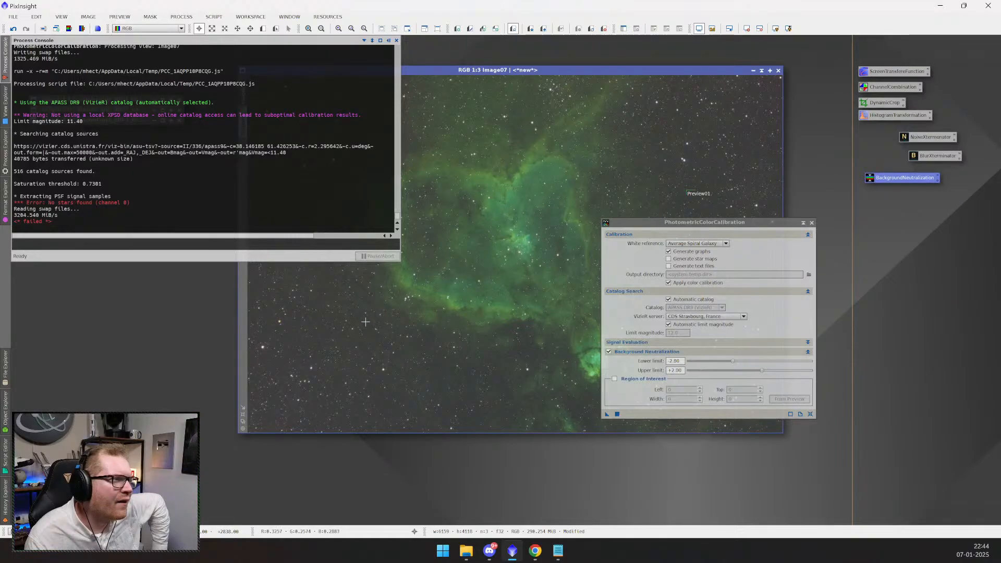
# - Read the error from the calibration run in the process console and inspect the stars in Image07 up close
pyautogui.moveTo(51, 203); pyautogui.dragTo(99, 203)
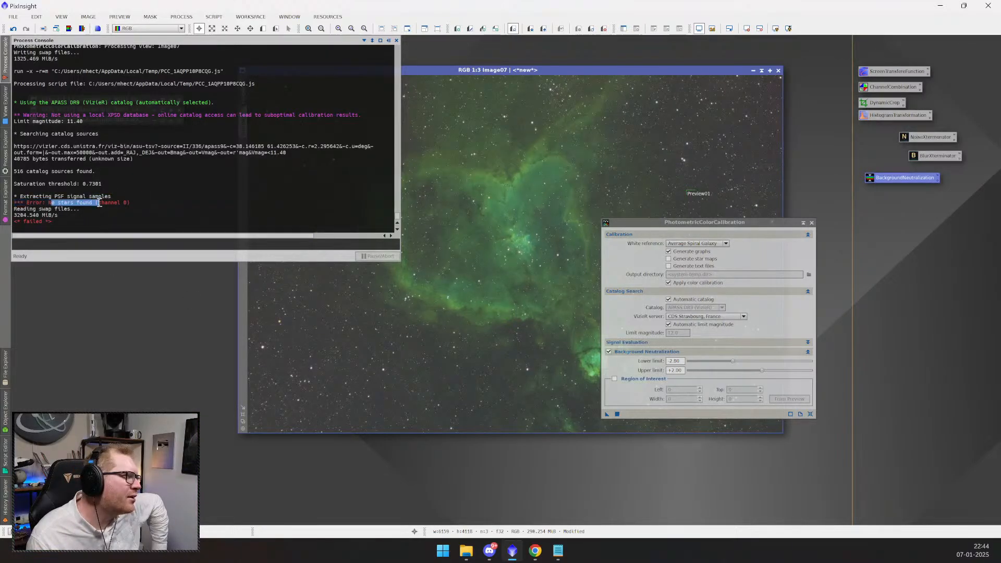
pyautogui.click(193, 214)
pyautogui.click(631, 387)
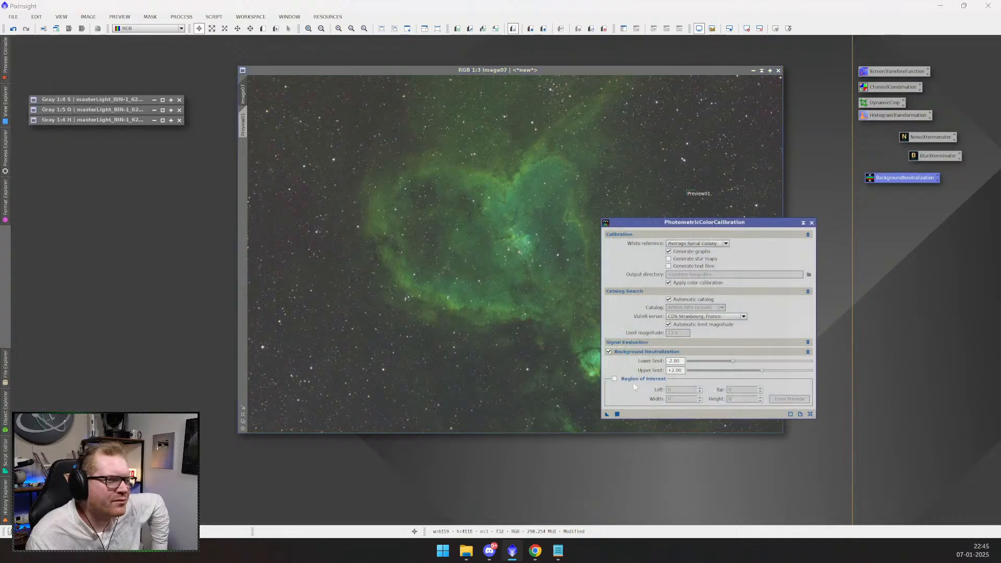
pyautogui.click(812, 222)
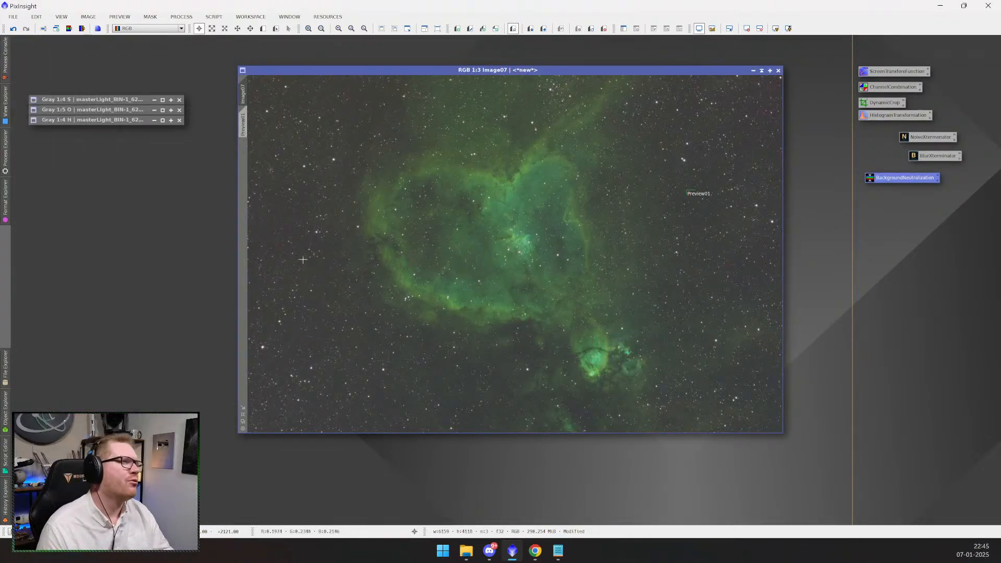
pyautogui.scroll(4, 517, 263)
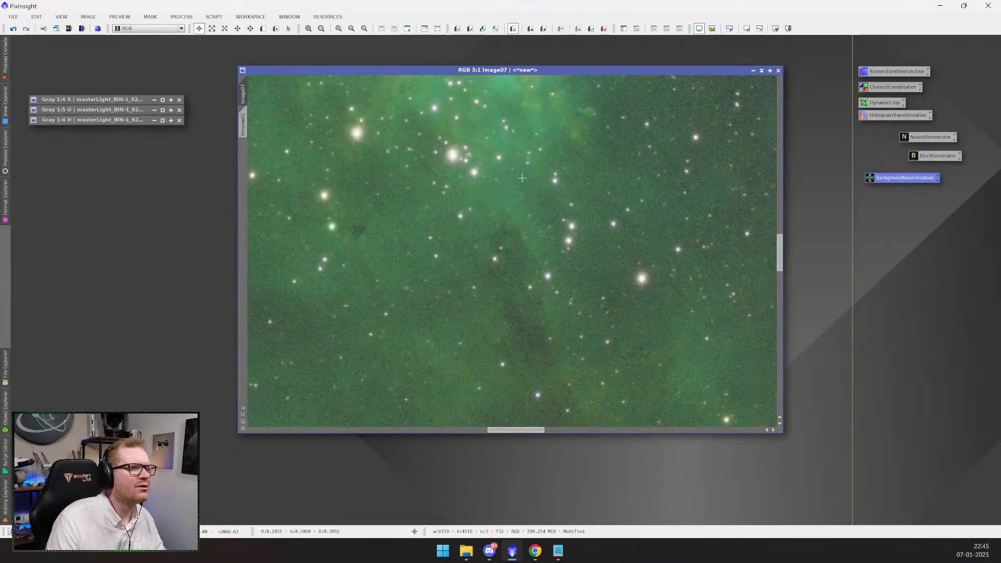
pyautogui.scroll(-3, 557, 258)
pyautogui.scroll(1, 558, 259)
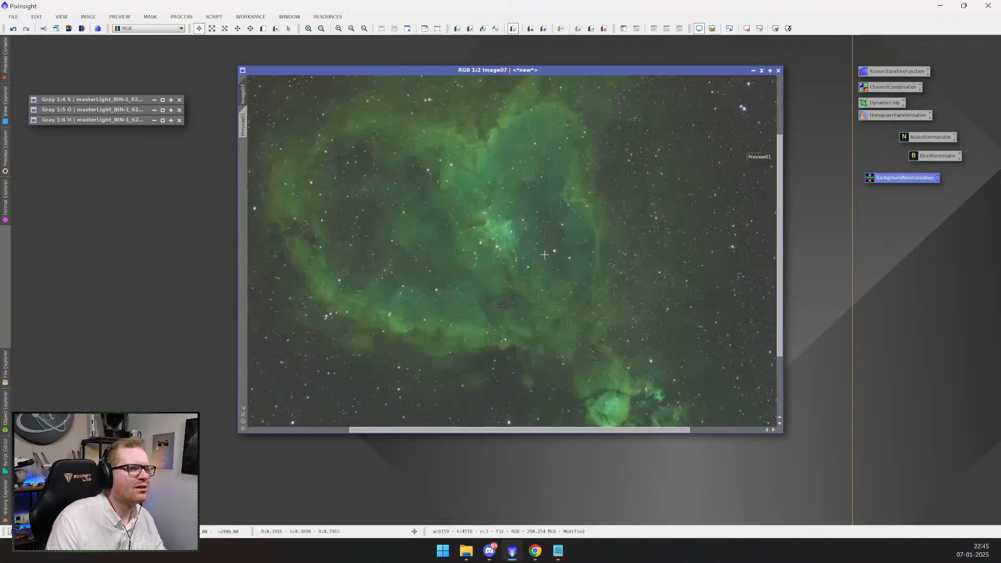
pyautogui.moveTo(557, 258); pyautogui.dragTo(602, 306)
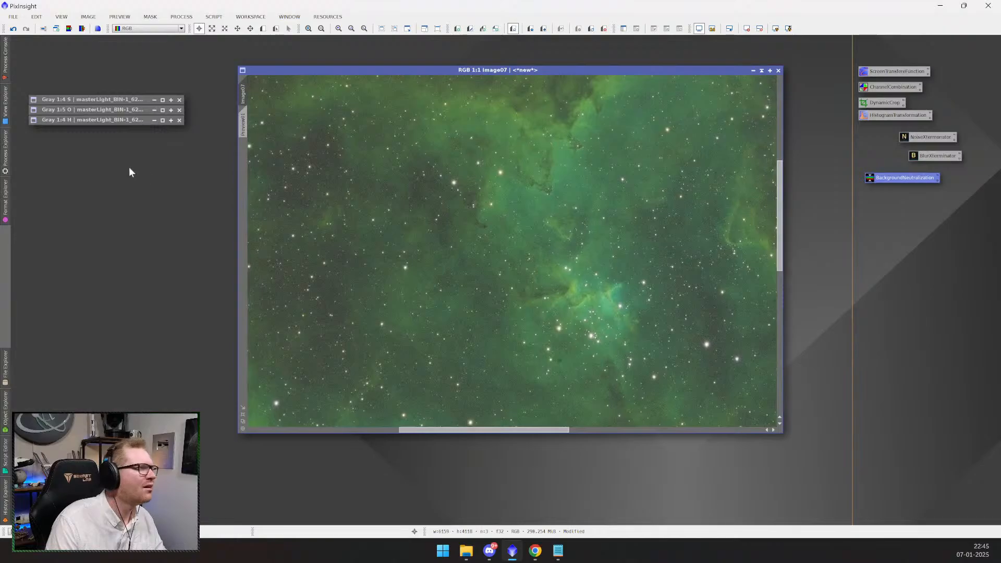
# - Look through the available color and intensity processes and check the processing step list in the Manual Streach note in Notepad
pyautogui.click(6, 147)
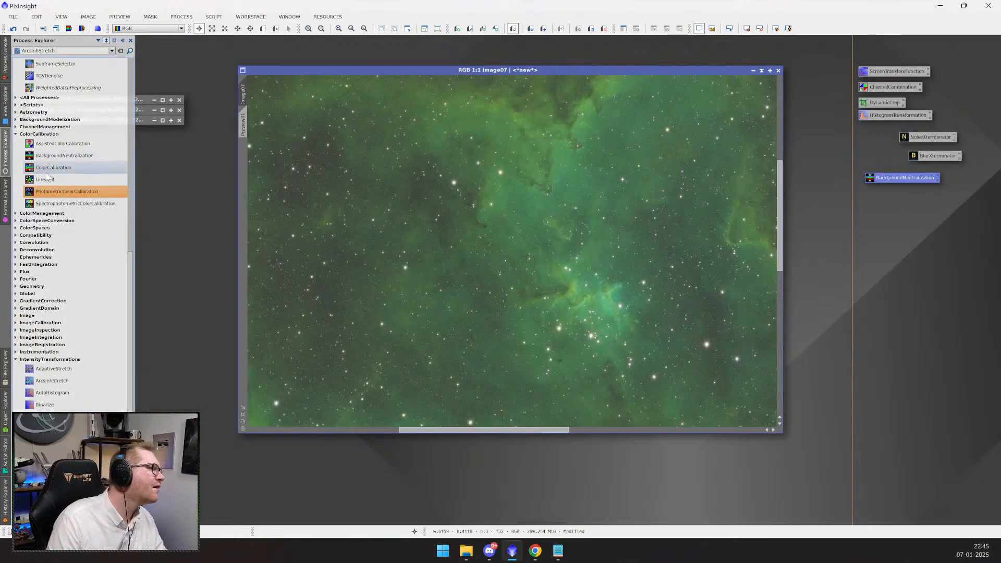
pyautogui.click(64, 214)
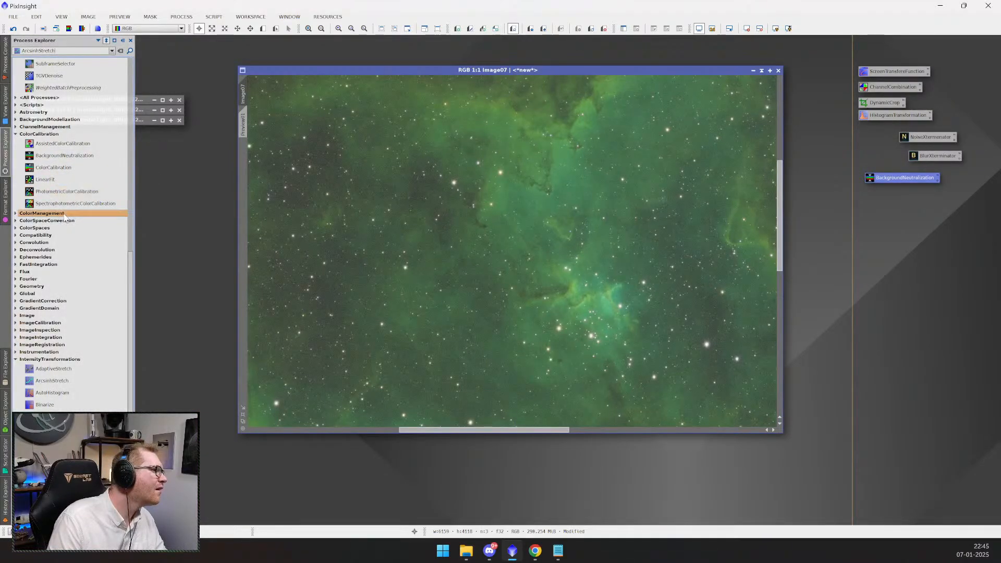
pyautogui.click(16, 214)
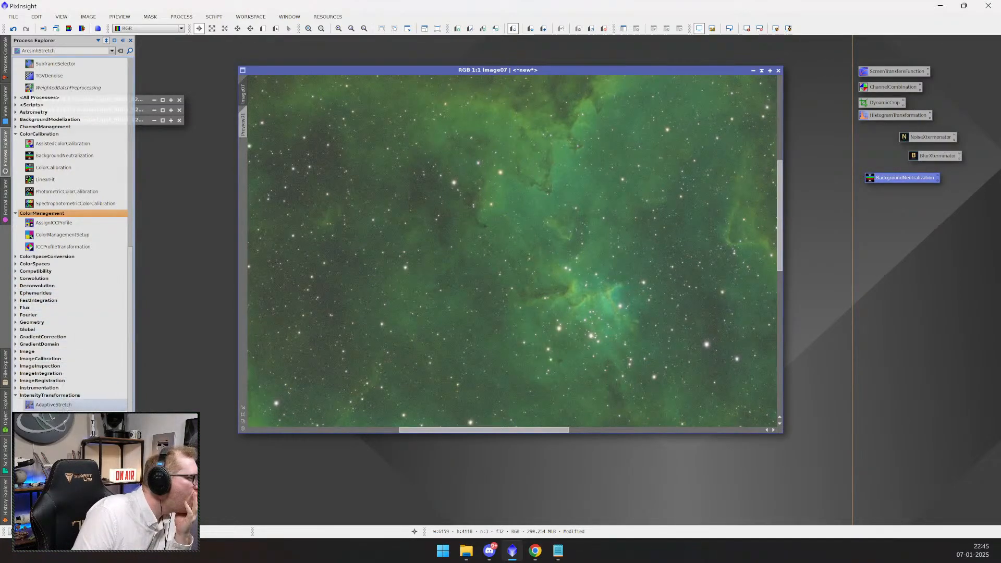
pyautogui.scroll(-3, 68, 365)
pyautogui.scroll(-1, 68, 407)
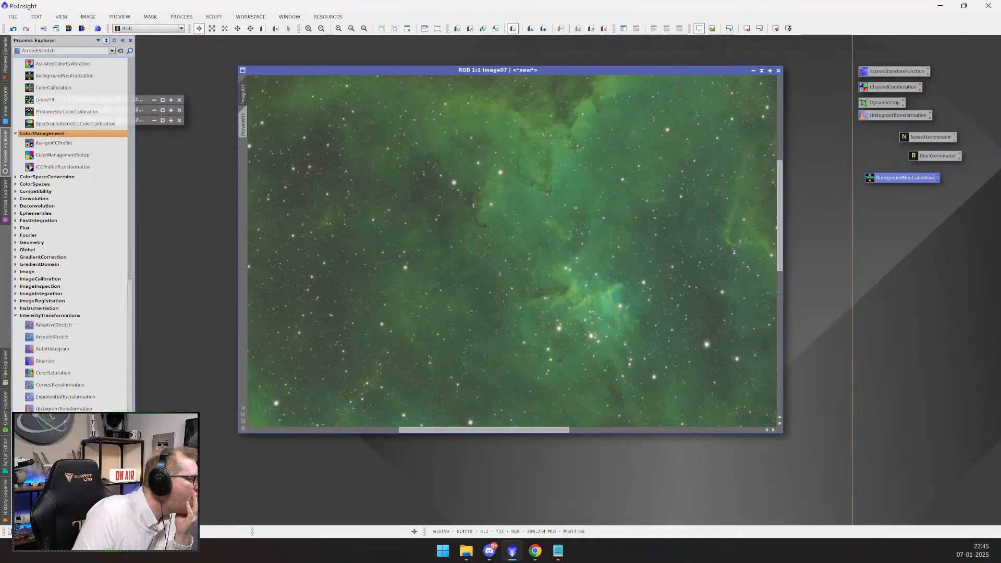
pyautogui.scroll(-4, 68, 235)
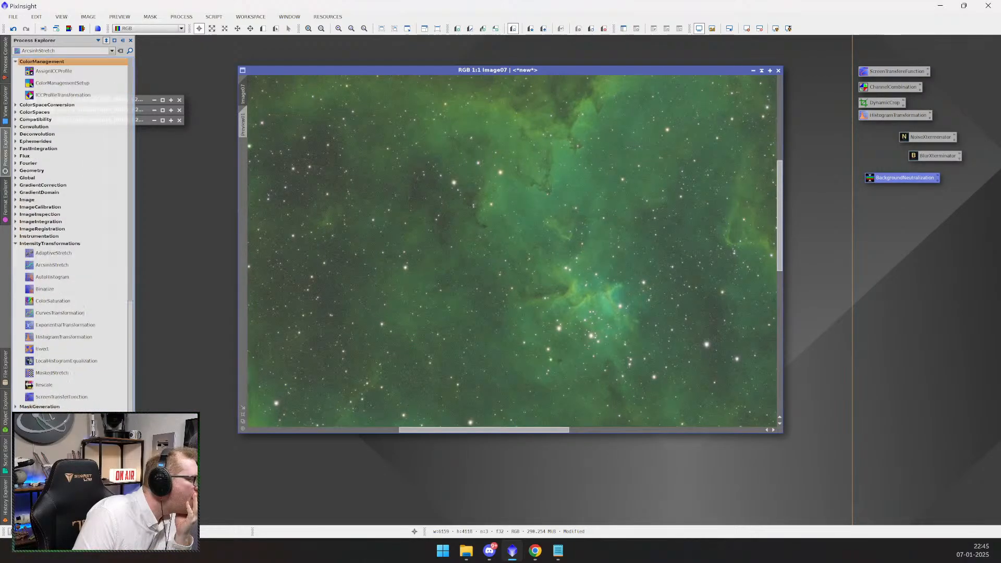
pyautogui.scroll(-2, 68, 235)
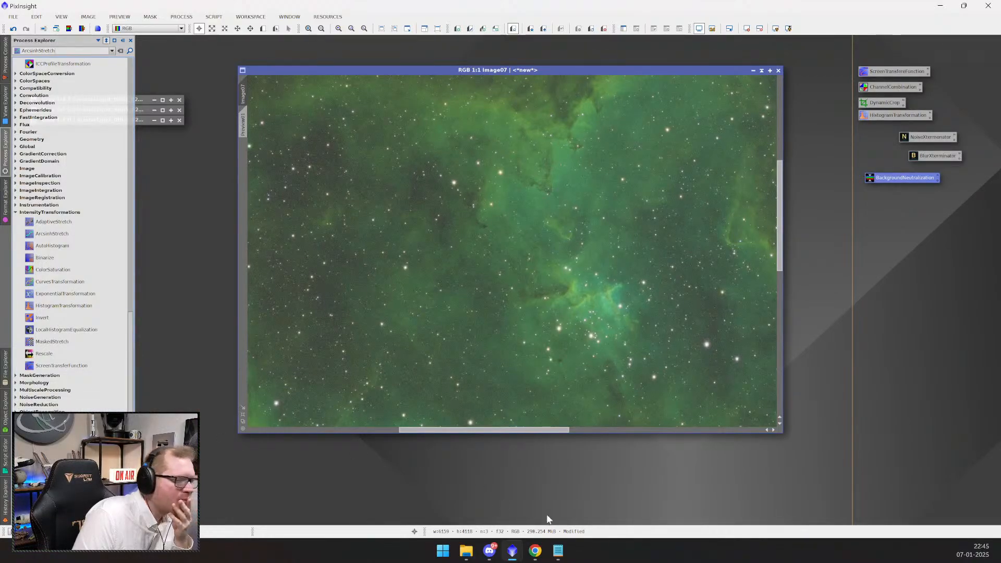
pyautogui.click(559, 551)
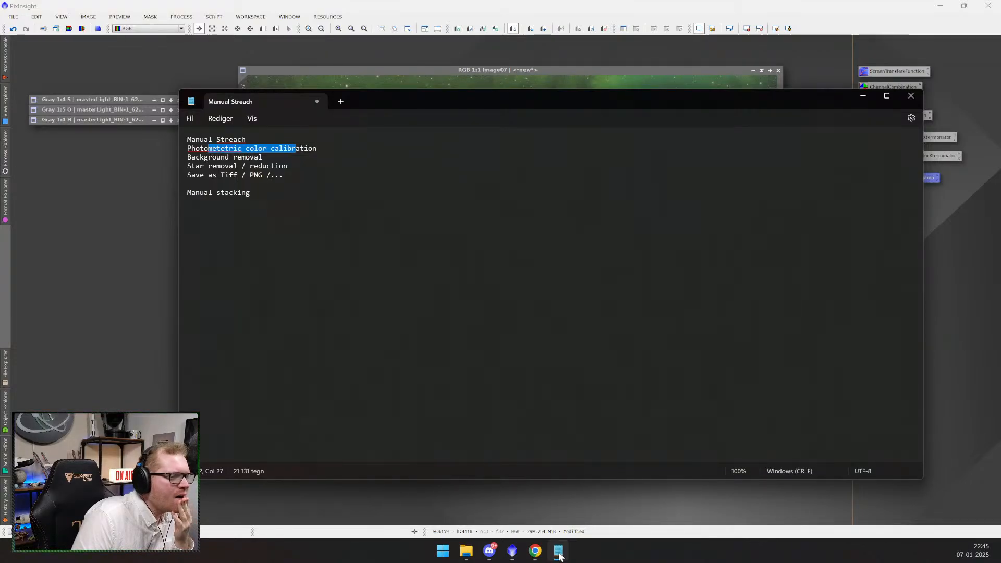
pyautogui.click(559, 553)
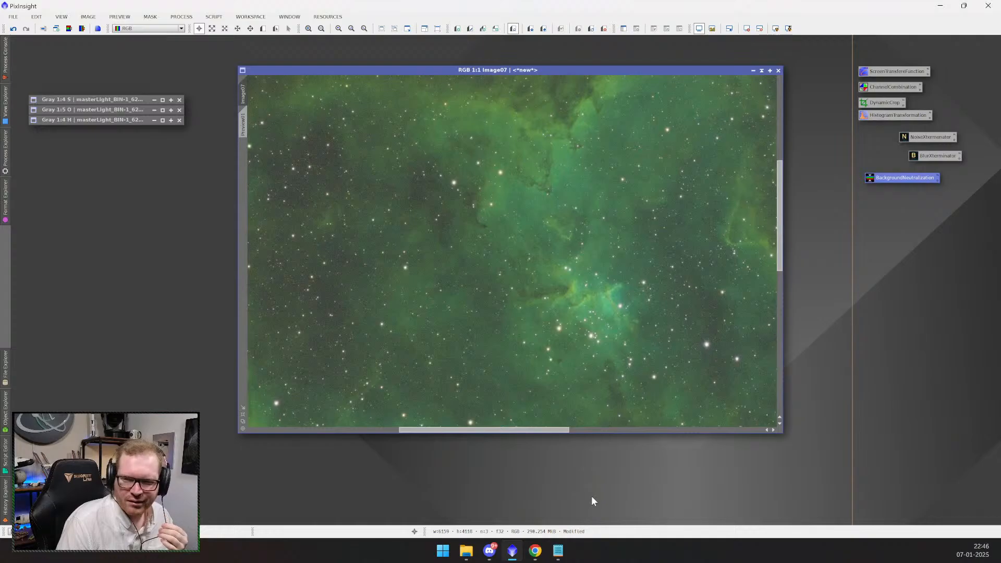
# - Search the available processes for SCNR and select it
pyautogui.click(9, 172)
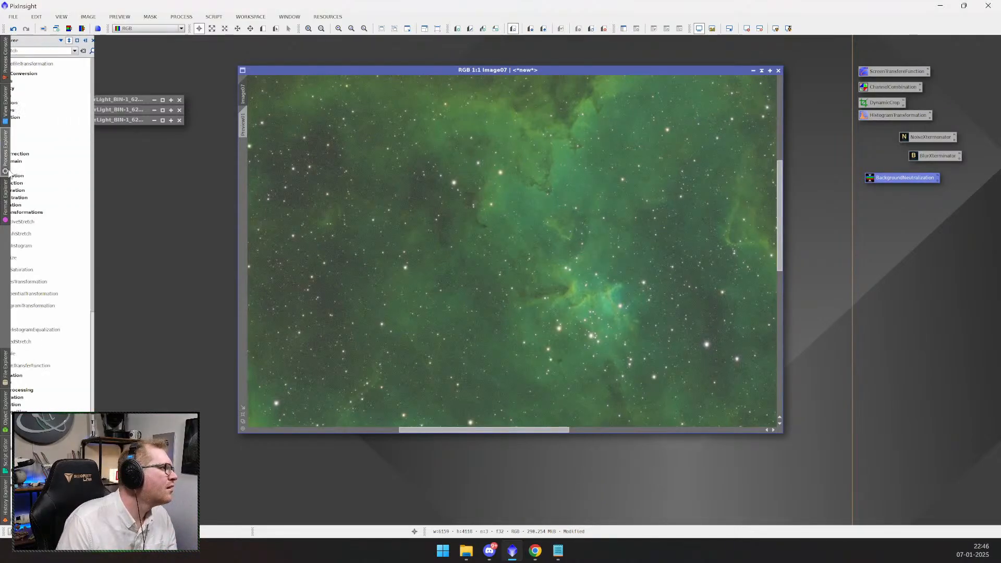
pyautogui.doubleClick(58, 49)
pyautogui.press('BackSpace')
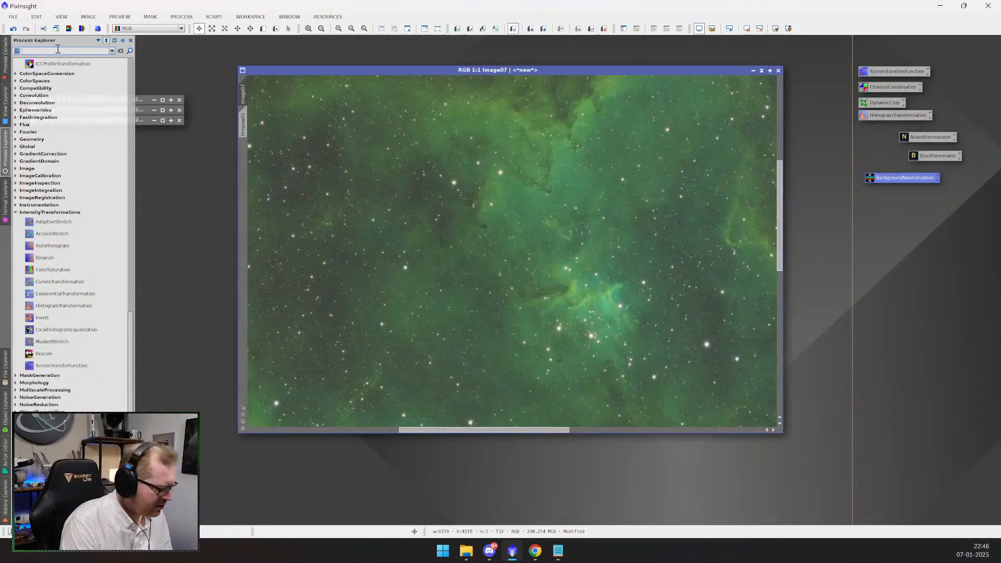
pyautogui.write('sc')
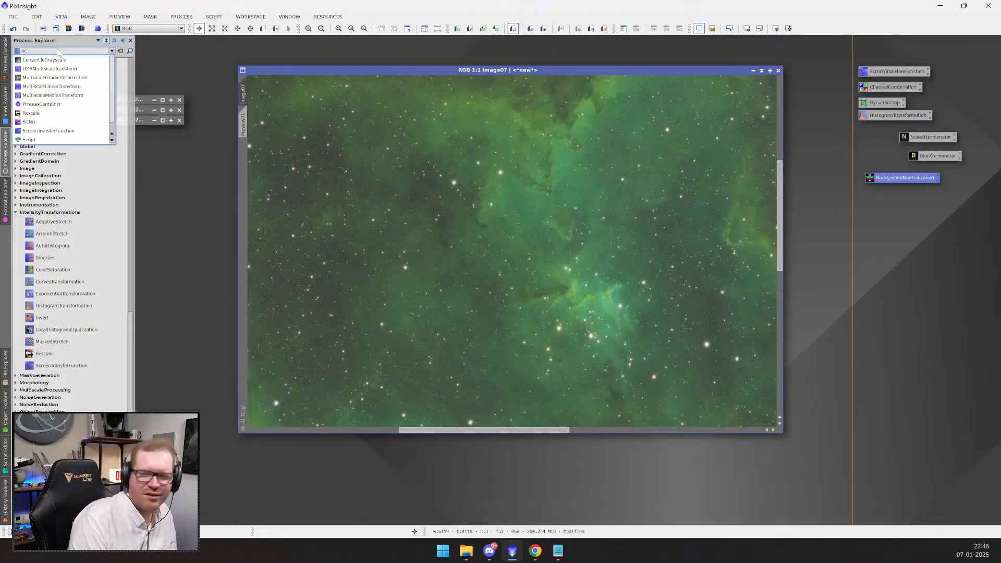
pyautogui.write('nr')
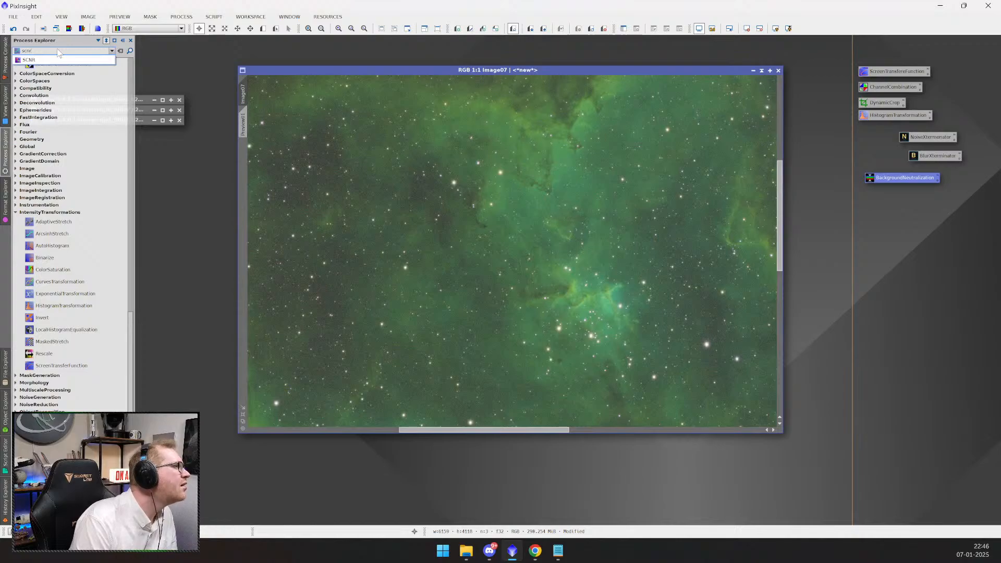
pyautogui.click(53, 59)
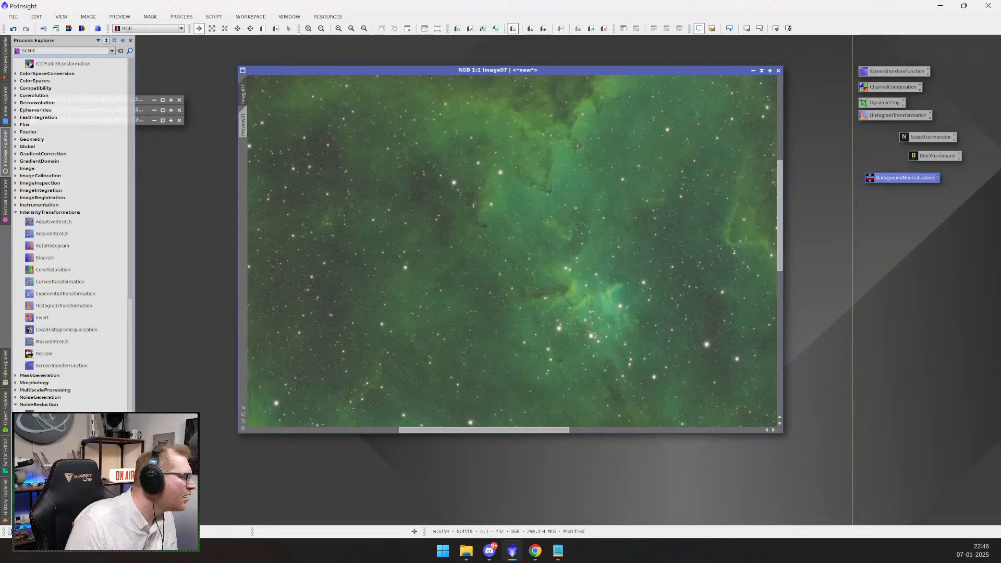
pyautogui.moveTo(213, 497); pyautogui.dragTo(303, 477)
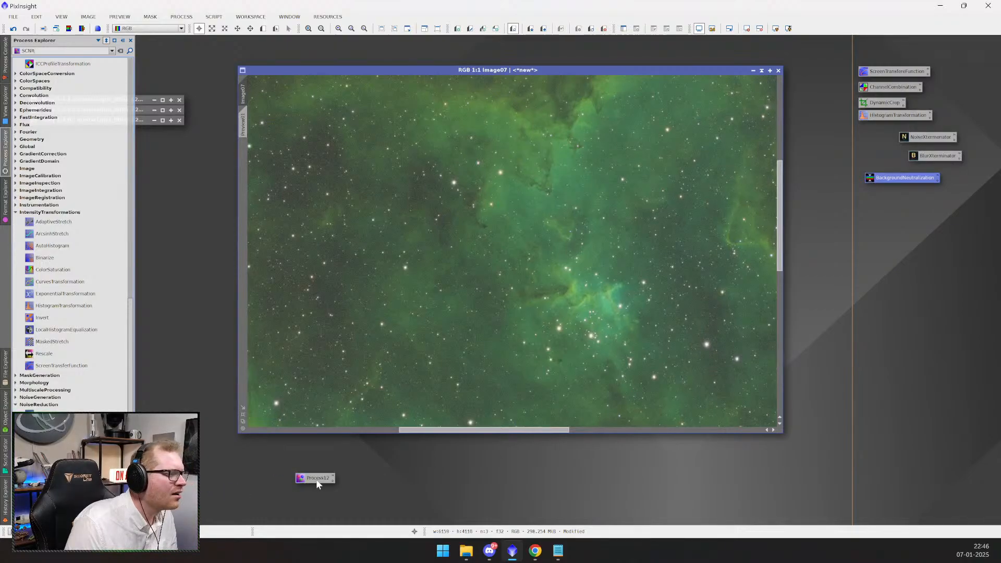
pyautogui.click(316, 478)
pyautogui.rightClick(316, 479)
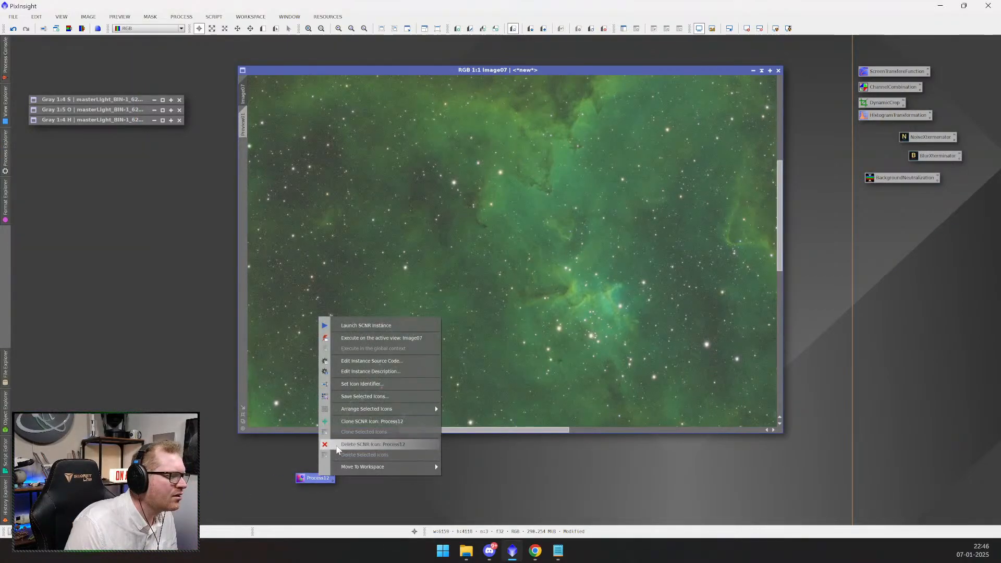
pyautogui.click(360, 441)
# - Open SCNR and apply it to Image07 to remove green with Average Neutral protection, amount 1.00 and lightness preserved
pyautogui.click(6, 163)
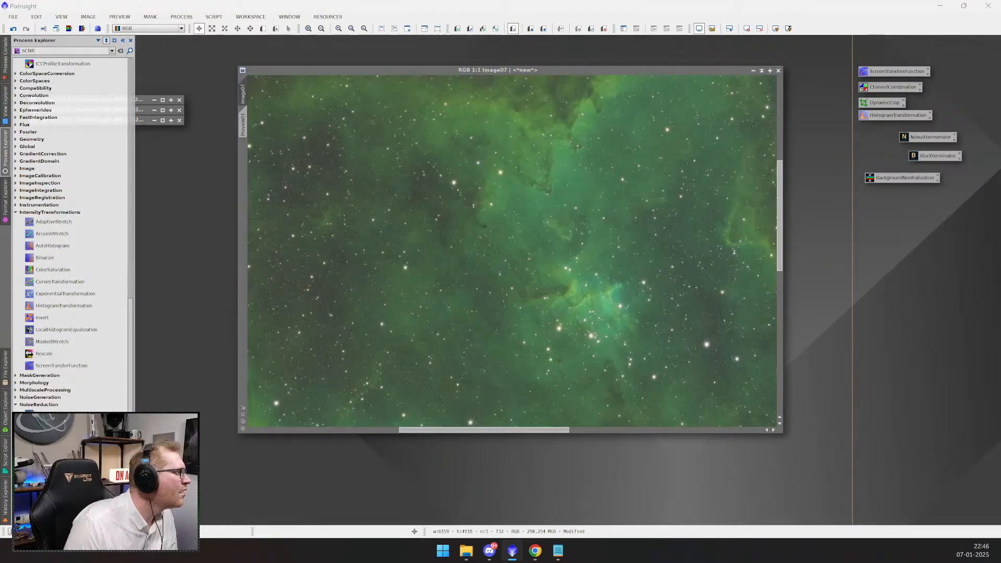
pyautogui.moveTo(137, 287); pyautogui.dragTo(823, 287)
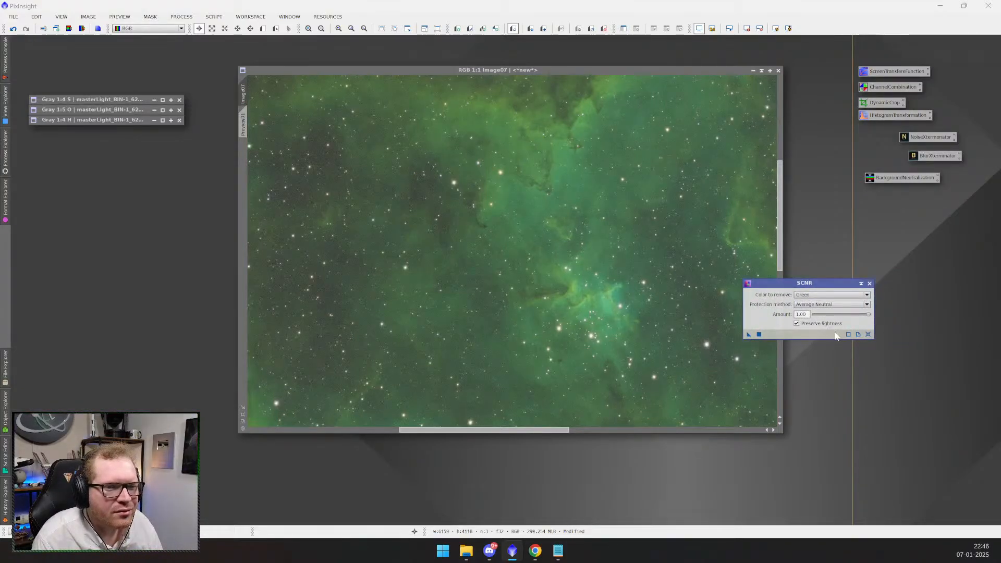
pyautogui.moveTo(654, 343); pyautogui.dragTo(628, 322)
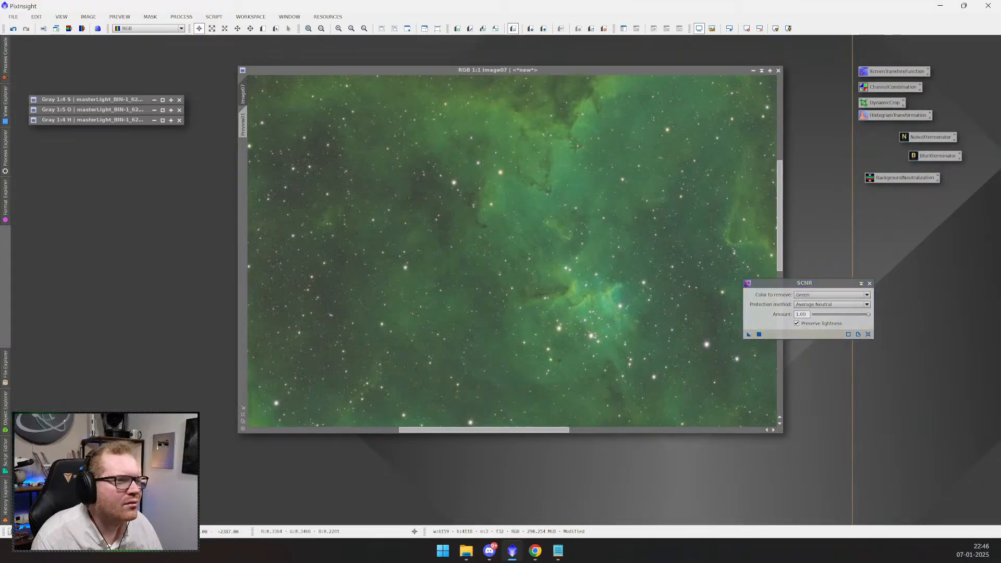
pyautogui.scroll(2, 628, 323)
pyautogui.scroll(-5, 662, 307)
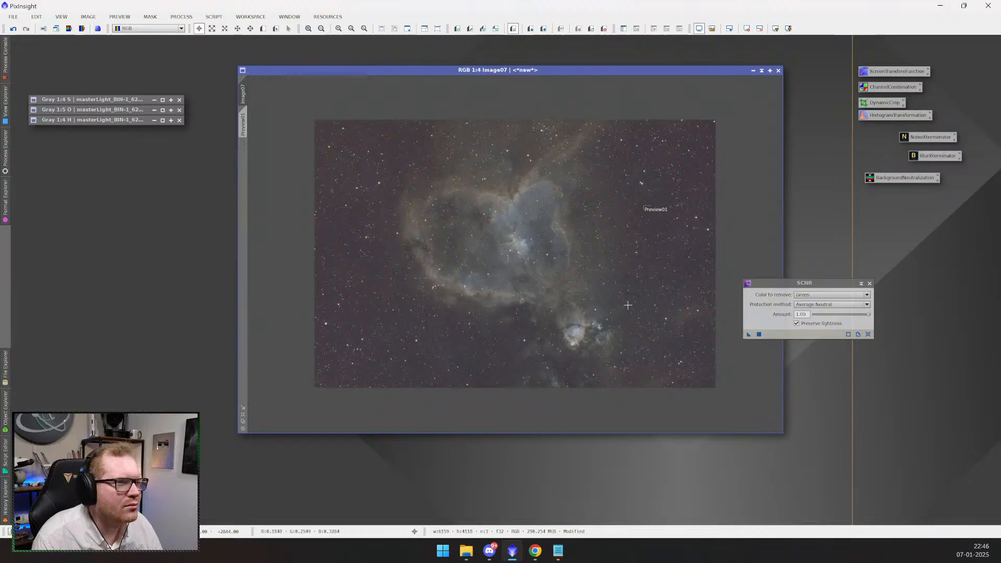
pyautogui.scroll(1, 623, 305)
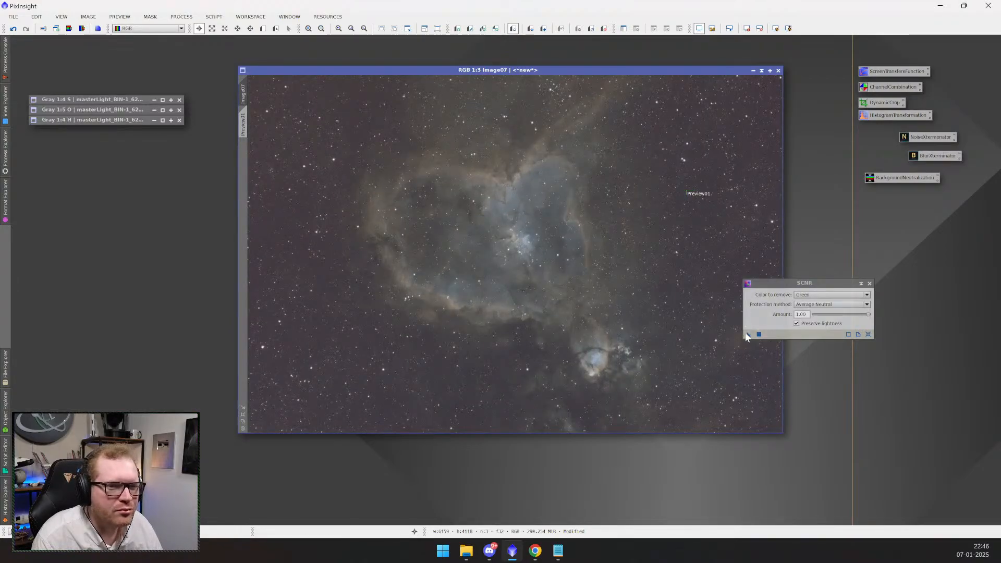
# - Save the current SCNR settings as a process icon on the workspace and rename the icon SCNR
pyautogui.moveTo(749, 335); pyautogui.dragTo(839, 368)
pyautogui.rightClick(851, 369)
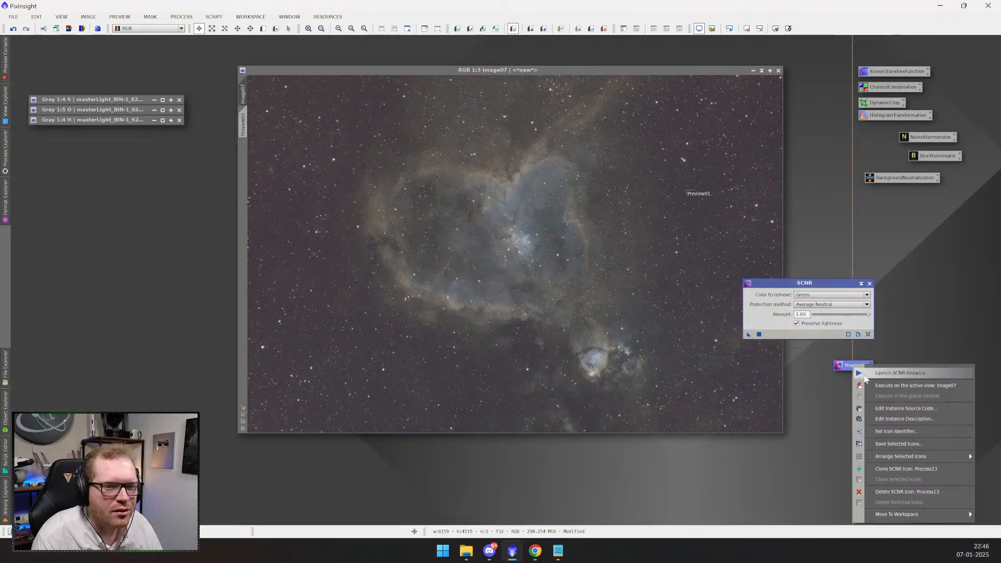
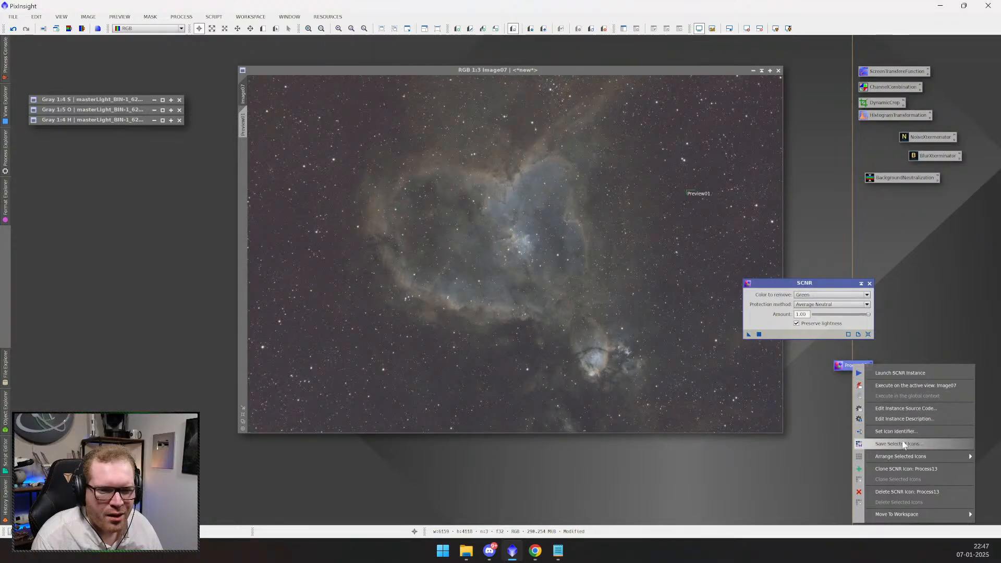
pyautogui.click(901, 430)
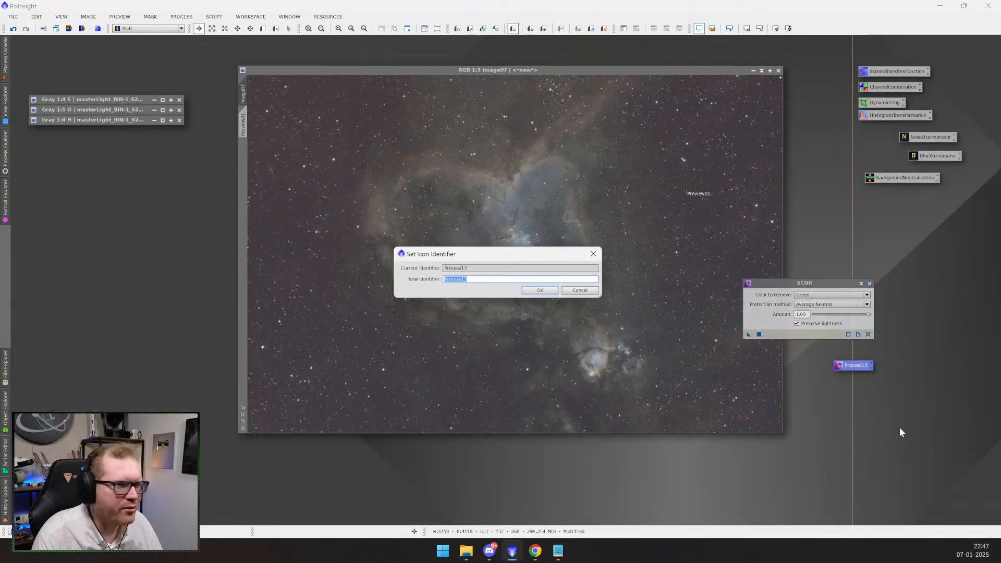
pyautogui.write('SCNR')
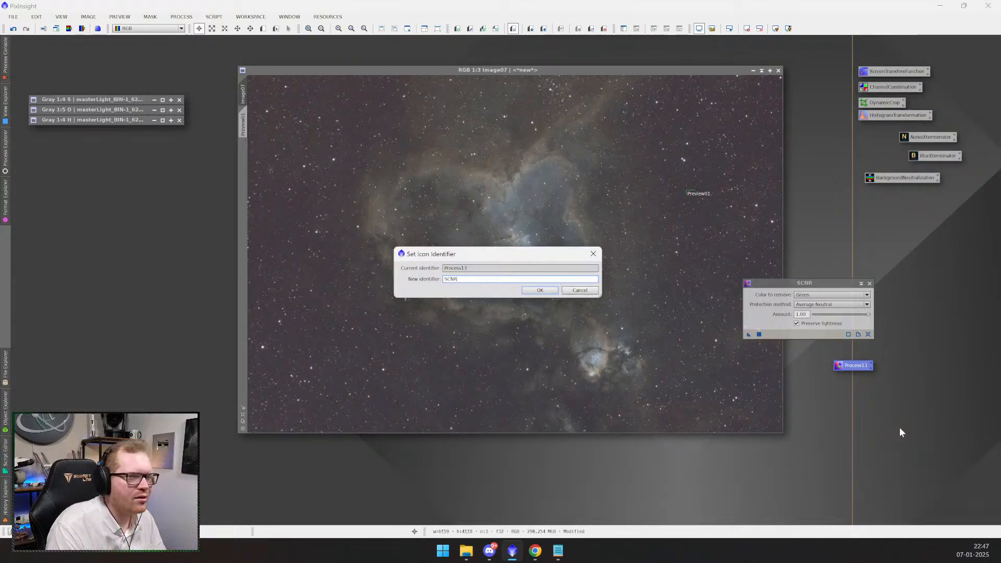
pyautogui.press('Return')
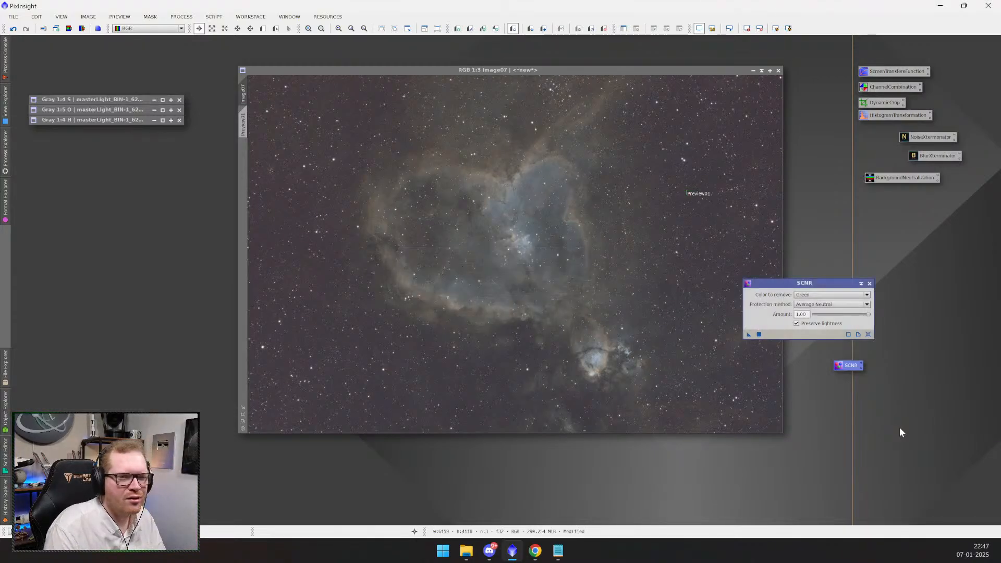
# - Place the SCNR icon below the BackgroundNeutralization icon and close the SCNR process window
pyautogui.moveTo(849, 363); pyautogui.dragTo(899, 206)
pyautogui.moveTo(822, 285); pyautogui.dragTo(845, 284)
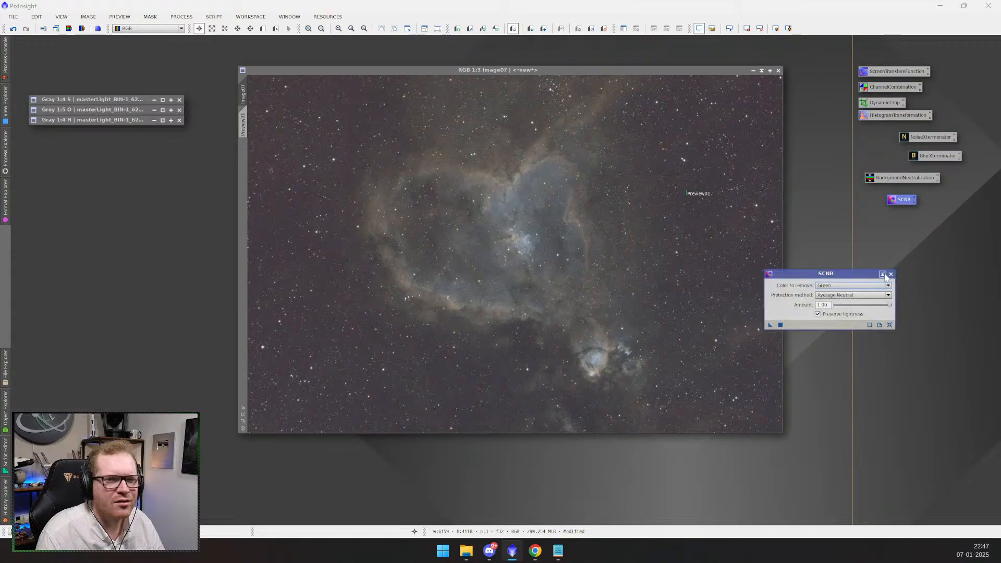
pyautogui.click(893, 283)
# - Examine the nebula core, stars and overall color of Image07 after the green removal, both up close and as a whole
pyautogui.scroll(1, 550, 255)
pyautogui.scroll(-2, 549, 255)
pyautogui.scroll(1, 576, 236)
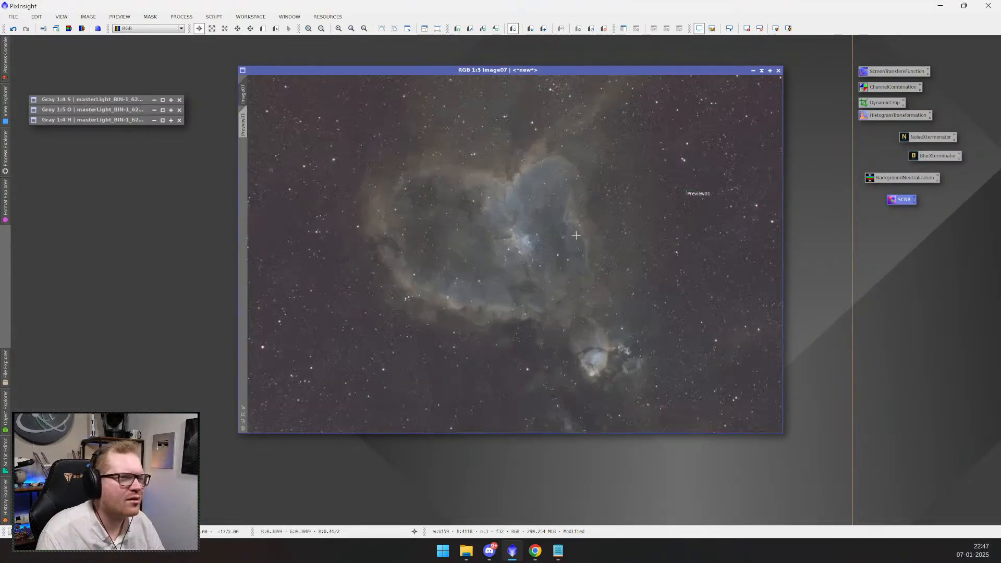
pyautogui.scroll(2, 522, 245)
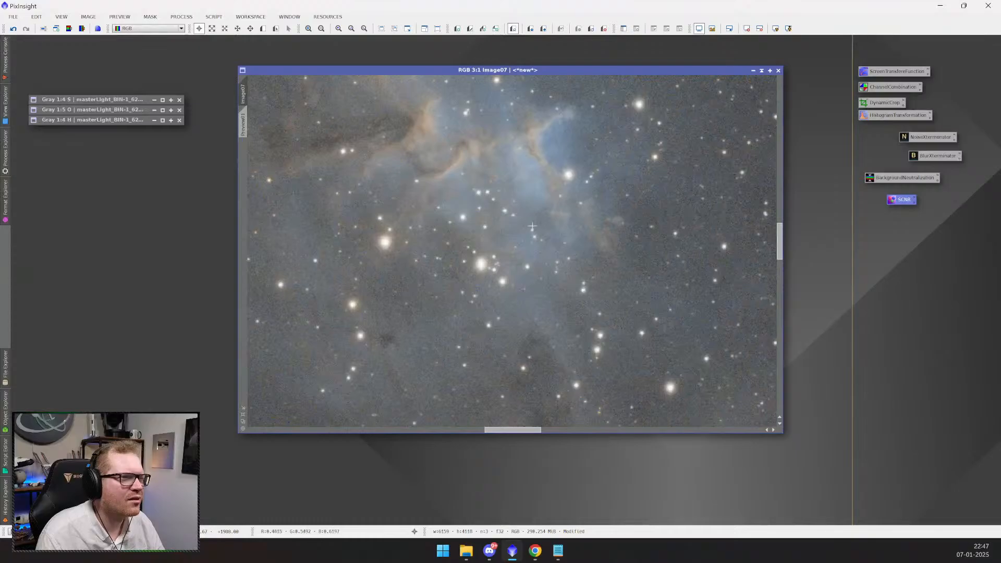
pyautogui.scroll(-2, 533, 225)
pyautogui.scroll(1, 534, 223)
pyautogui.scroll(-1, 535, 224)
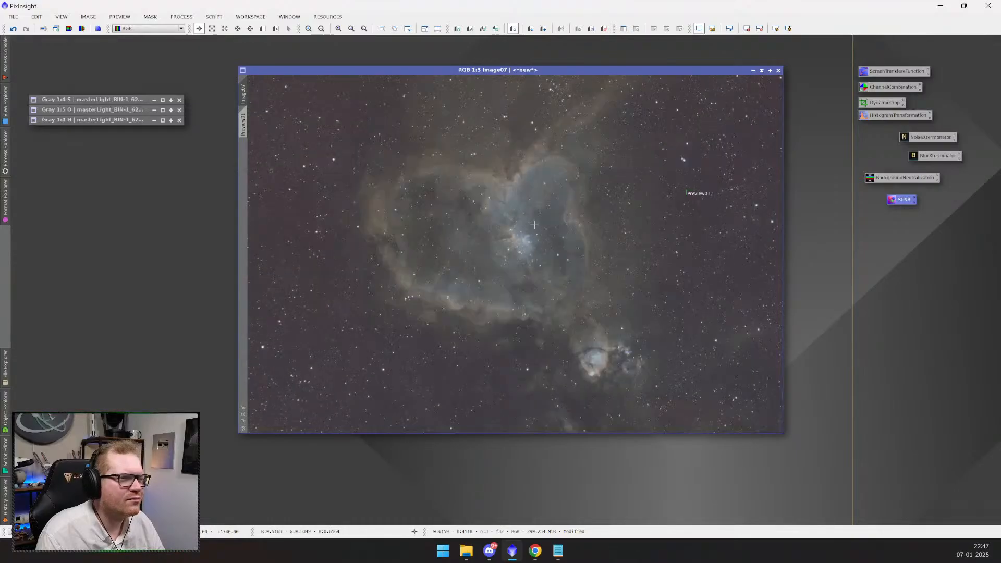
pyautogui.scroll(-1, 599, 236)
pyautogui.scroll(1, 574, 236)
pyautogui.scroll(-1, 574, 236)
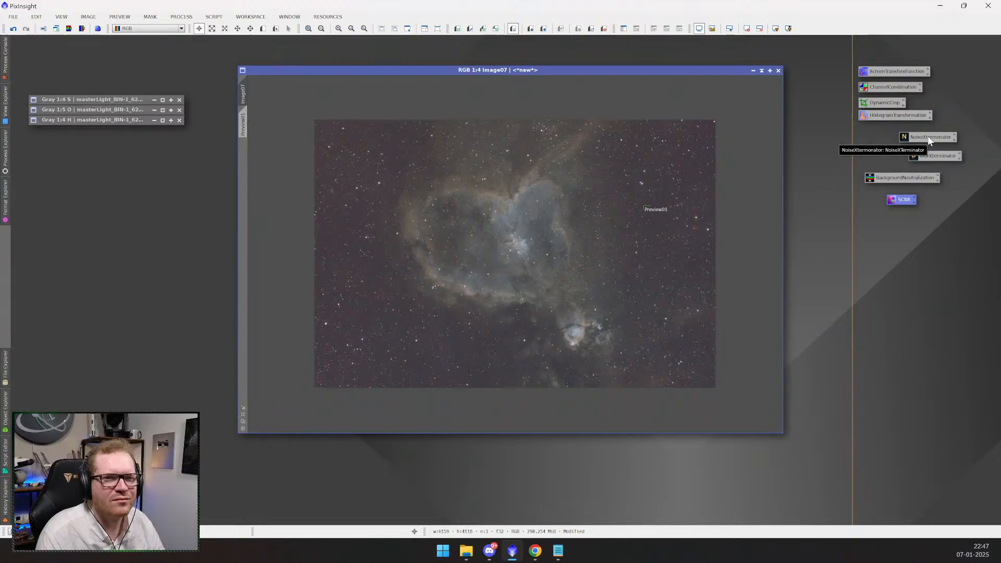
# - Apply NoiseXTerminator to Image07 with Denoise 0.53 and Detail 0.54, check the result up close and close the process window
pyautogui.doubleClick(929, 137)
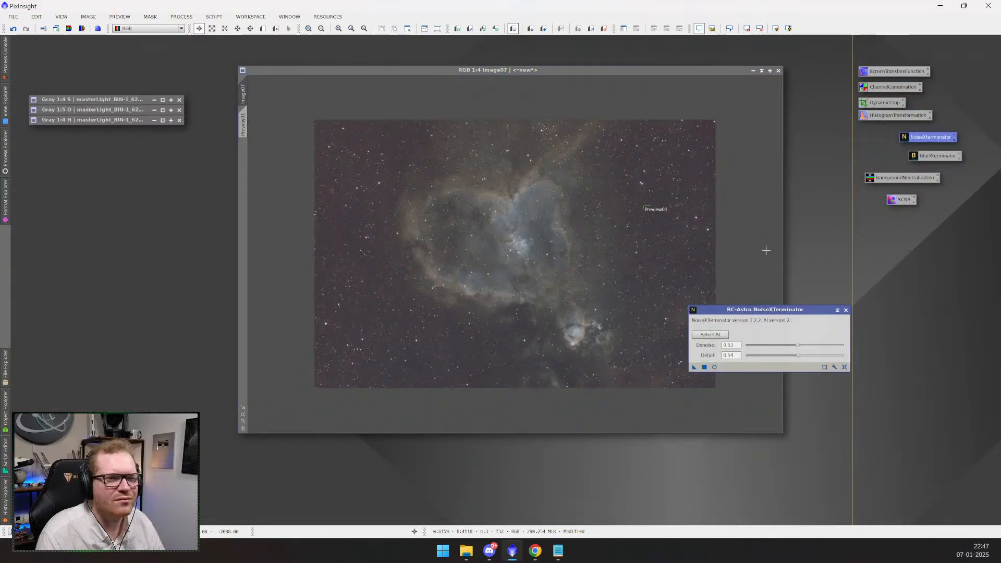
pyautogui.click(695, 368)
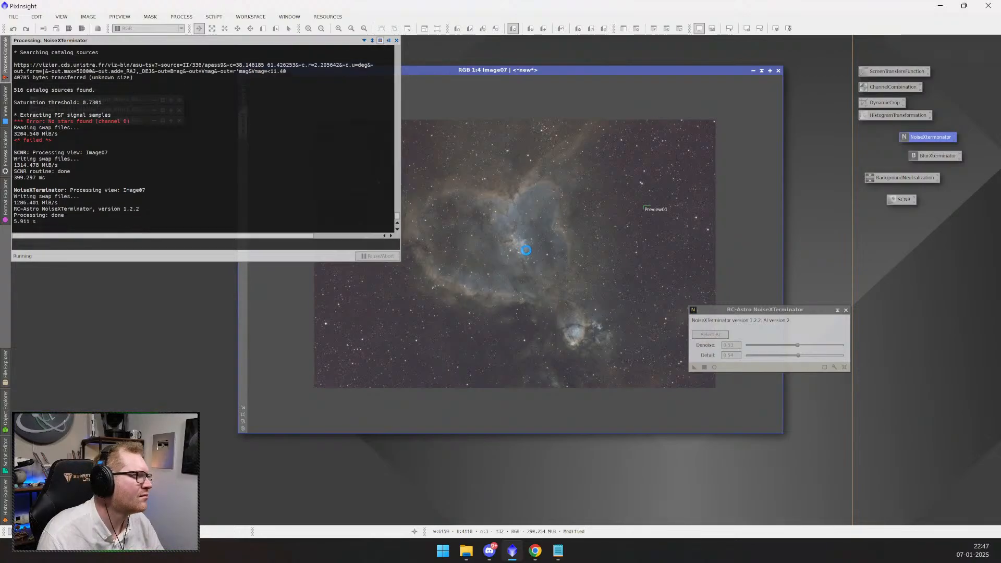
pyautogui.scroll(8, 522, 252)
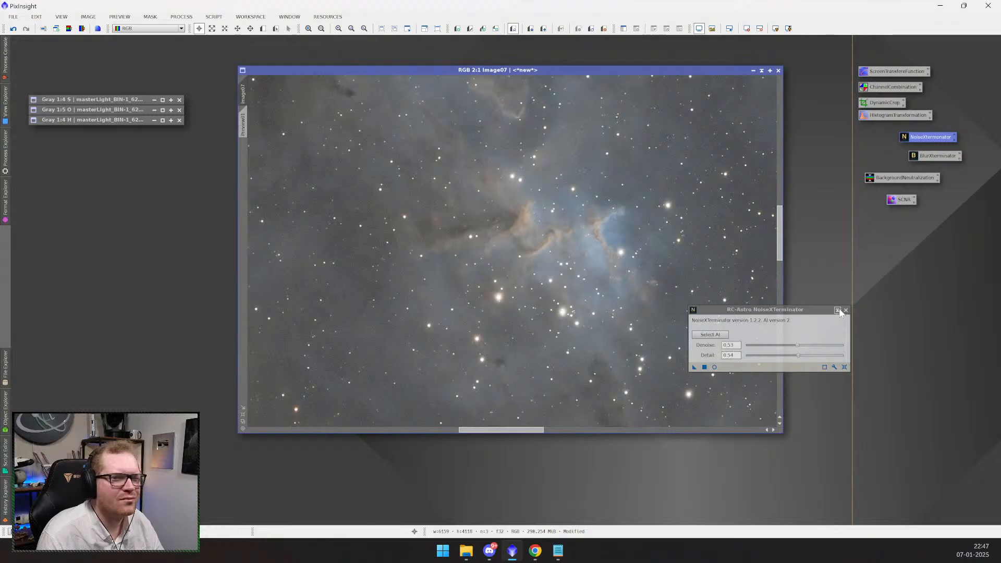
pyautogui.click(839, 311)
# - Open BlurXTerminator, define a preview around the bright nebula core of Image07 and show its real-time preview beside the settings
pyautogui.doubleClick(937, 157)
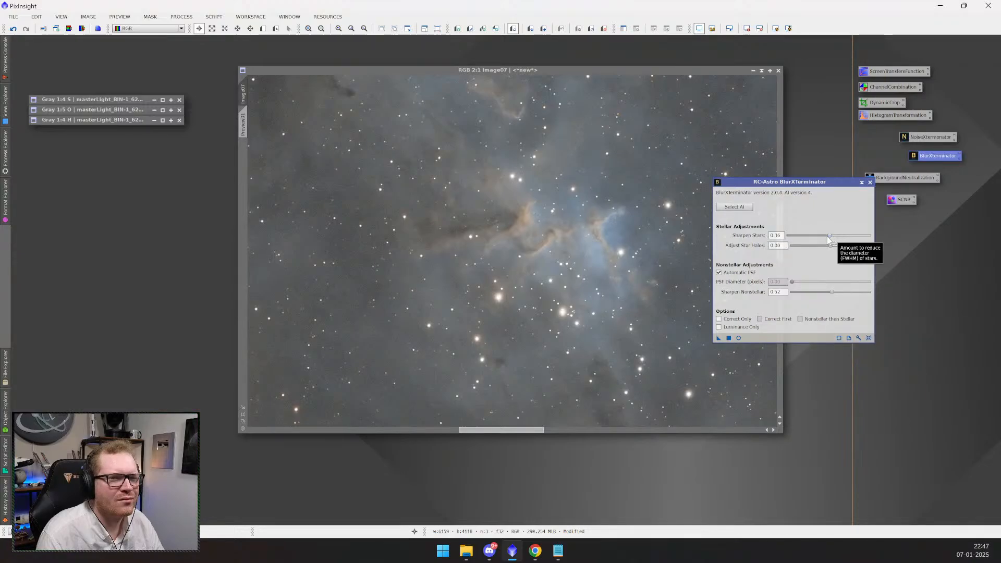
pyautogui.scroll(-3, 263, 176)
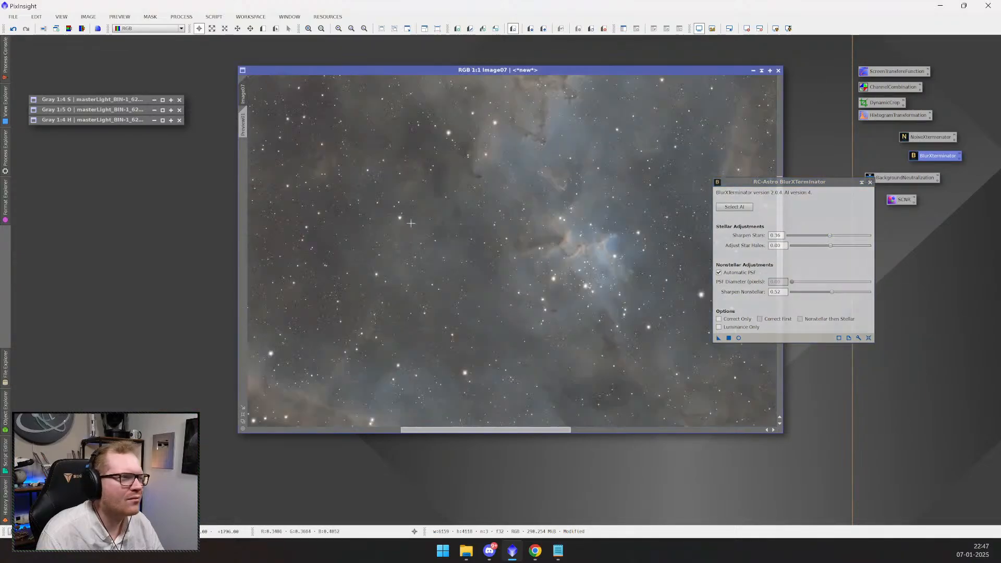
pyautogui.scroll(-1, 263, 176)
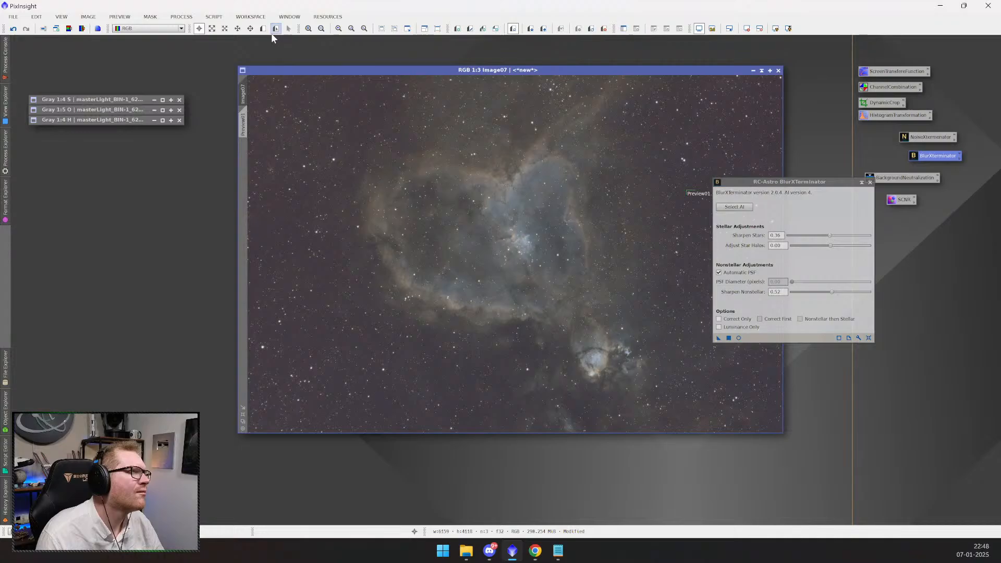
pyautogui.click(264, 28)
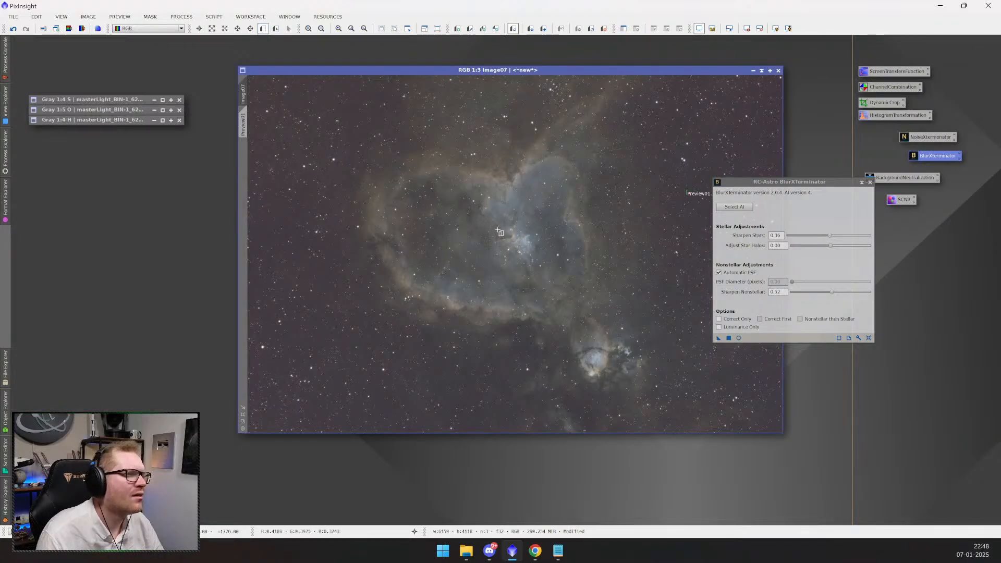
pyautogui.moveTo(499, 225); pyautogui.dragTo(551, 262)
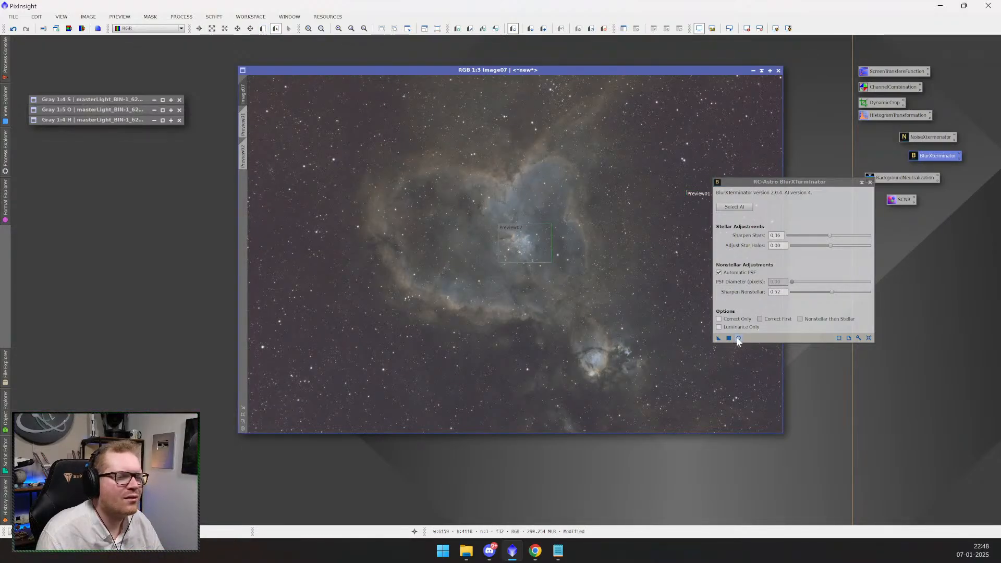
pyautogui.click(243, 164)
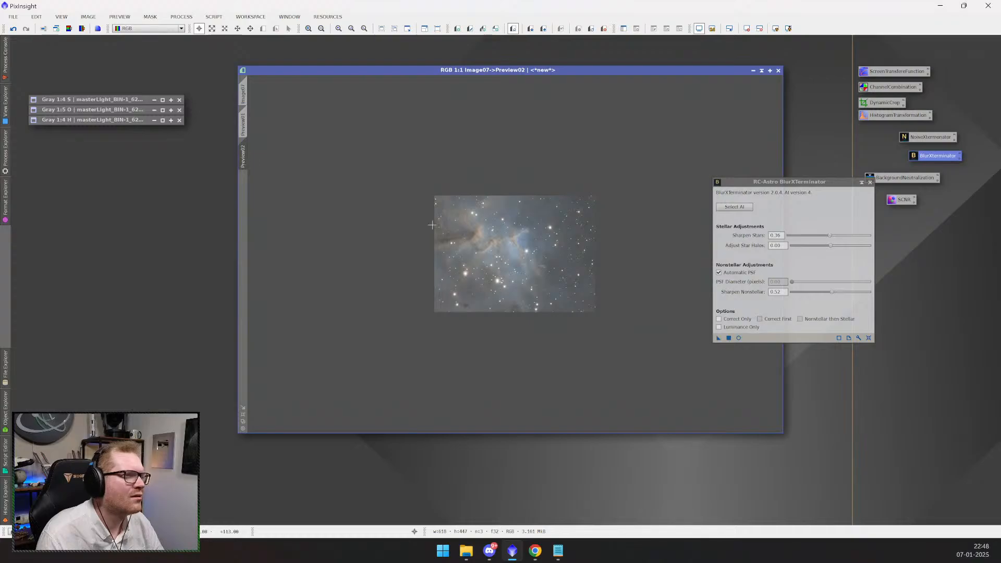
pyautogui.click(738, 338)
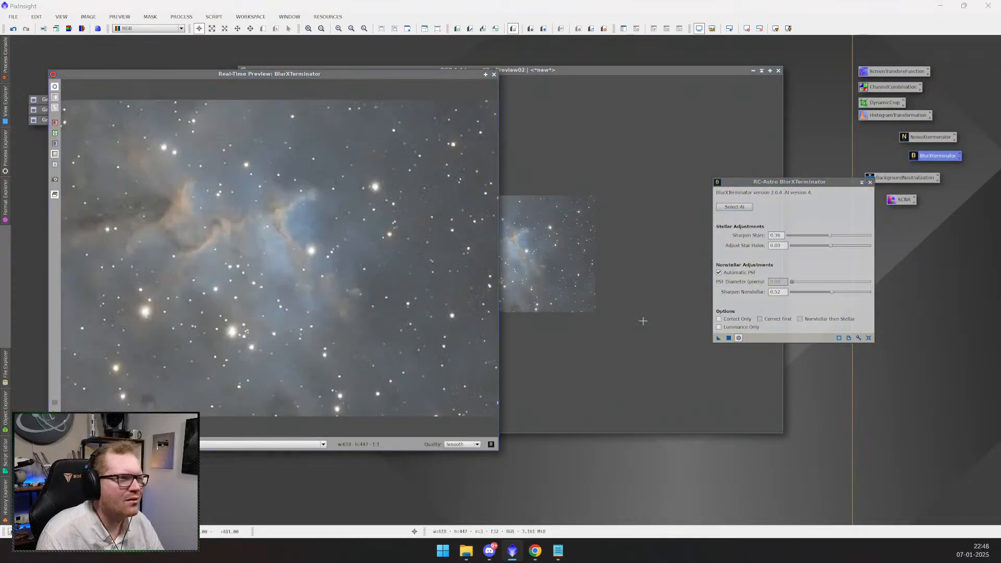
pyautogui.moveTo(314, 74); pyautogui.dragTo(493, 91)
# - Set BlurXTerminator's Adjust Star Halos to -0.13 and Sharpen Stars to 0.53, trying several amounts against the real-time preview
pyautogui.moveTo(831, 244); pyautogui.dragTo(848, 246)
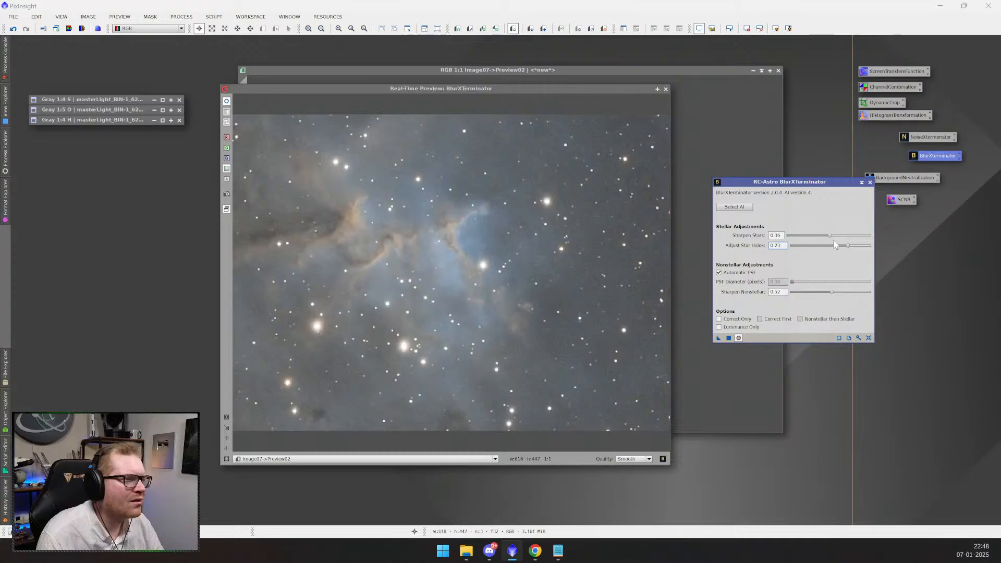
pyautogui.moveTo(847, 245); pyautogui.dragTo(800, 246)
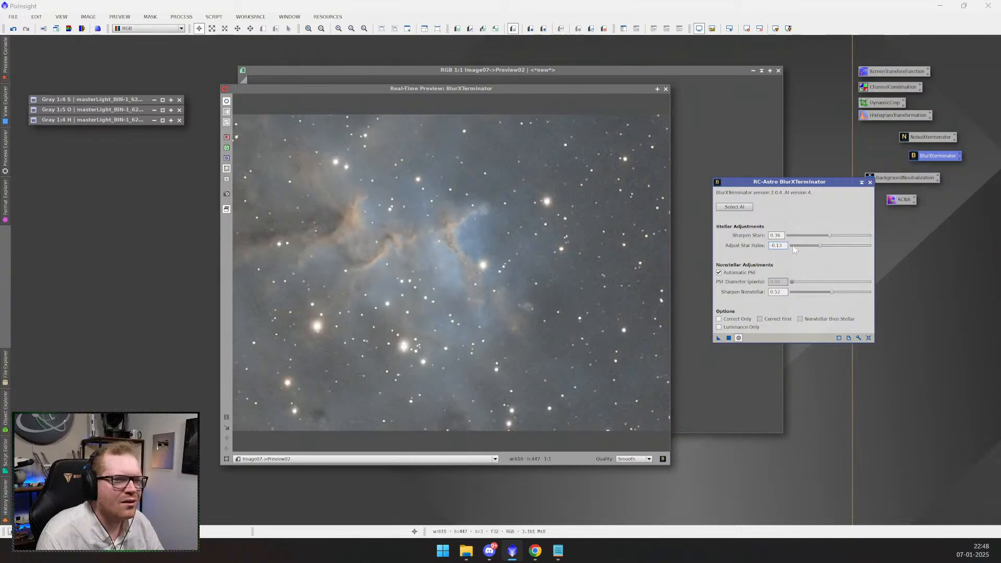
pyautogui.moveTo(832, 235); pyautogui.dragTo(848, 240)
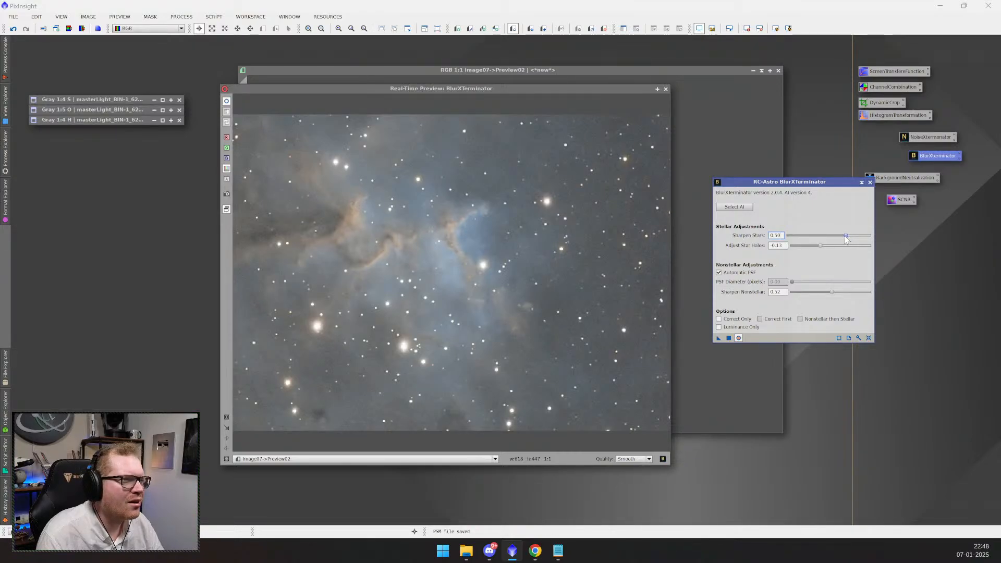
pyautogui.moveTo(842, 237); pyautogui.dragTo(834, 237)
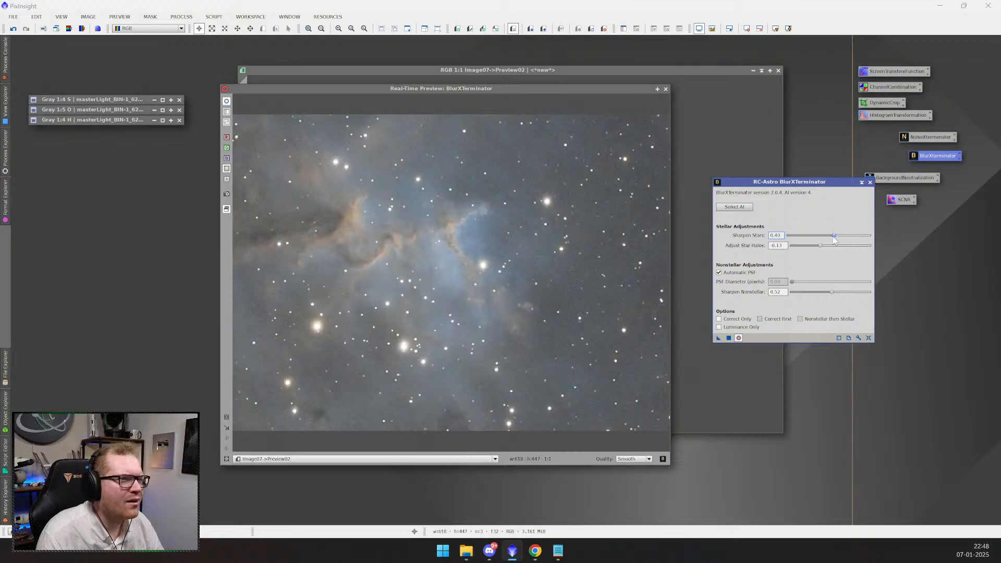
pyautogui.doubleClick(776, 236)
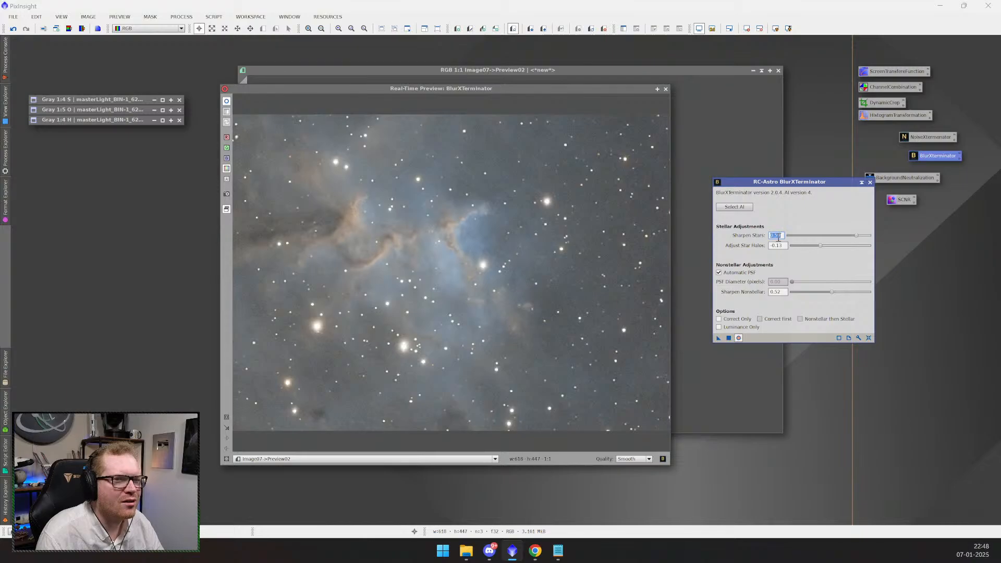
pyautogui.moveTo(857, 235)
pyautogui.mouseDown()
pyautogui.moveTo(802, 238)
pyautogui.moveTo(860, 243)
pyautogui.moveTo(849, 242)
pyautogui.mouseUp()
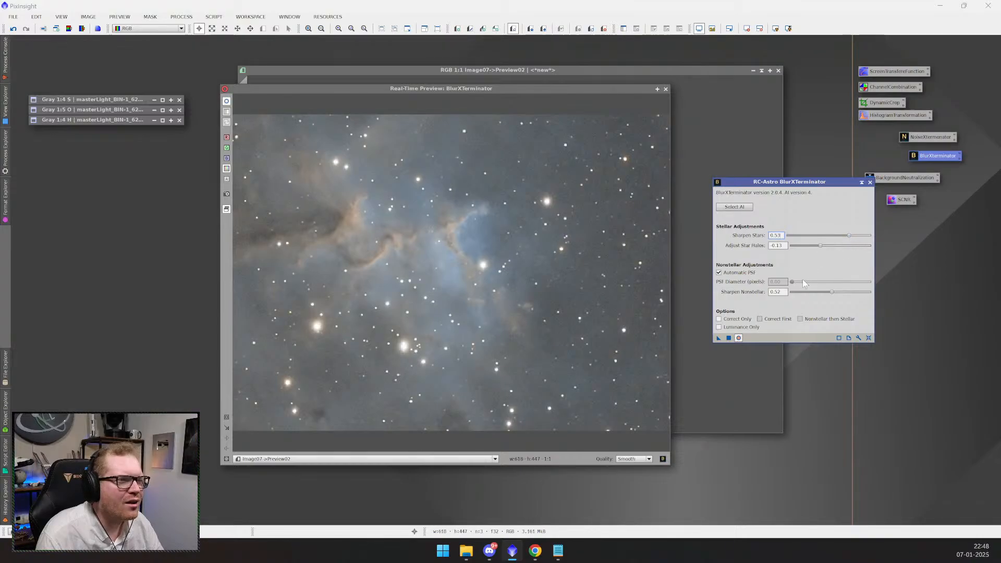
# - Try lower and higher Sharpen Nonstellar amounts in BlurXTerminator and settle on about 0.76
pyautogui.moveTo(833, 292); pyautogui.dragTo(841, 294)
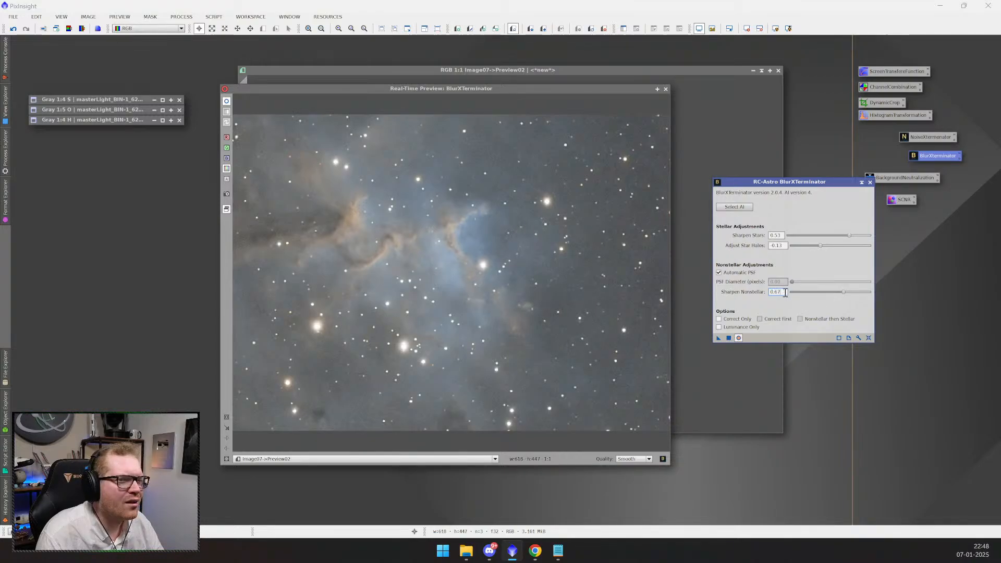
pyautogui.moveTo(844, 292); pyautogui.dragTo(806, 292)
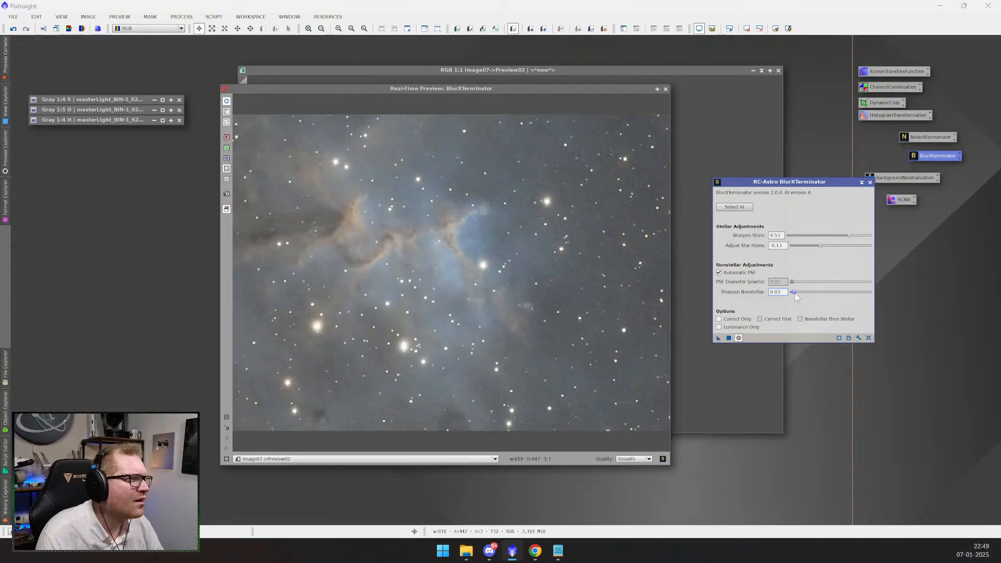
pyautogui.moveTo(794, 292); pyautogui.dragTo(833, 293)
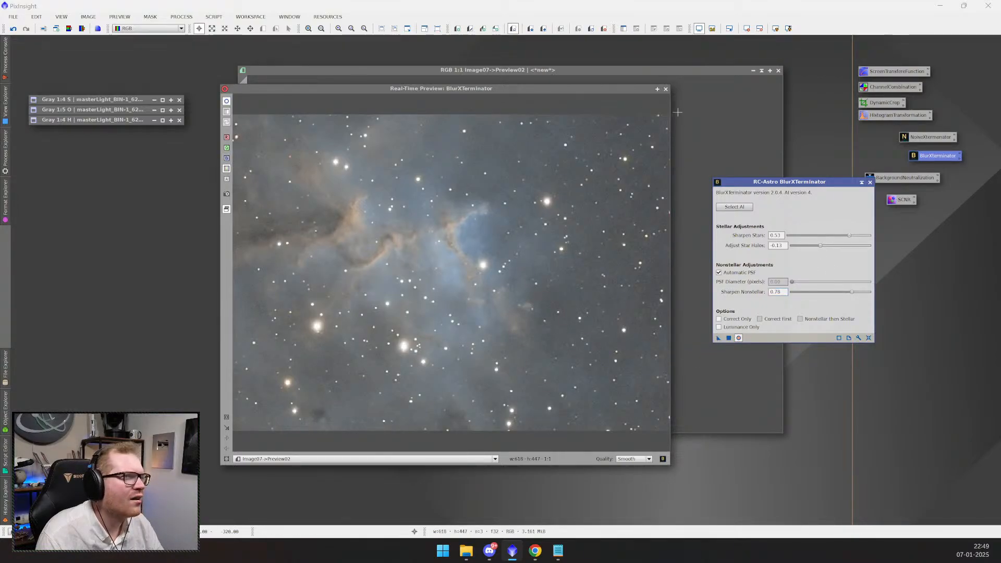
# - Close the real-time preview, apply BlurXTerminator to the full Image07 and inspect the sharpened nebula core up close
pyautogui.click(665, 90)
pyautogui.click(243, 95)
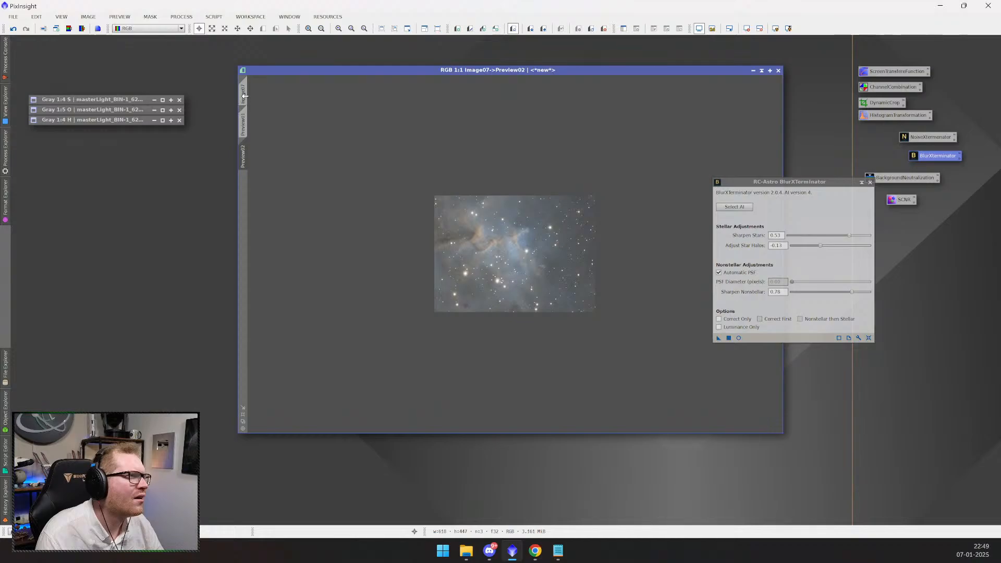
pyautogui.moveTo(720, 340); pyautogui.dragTo(612, 334)
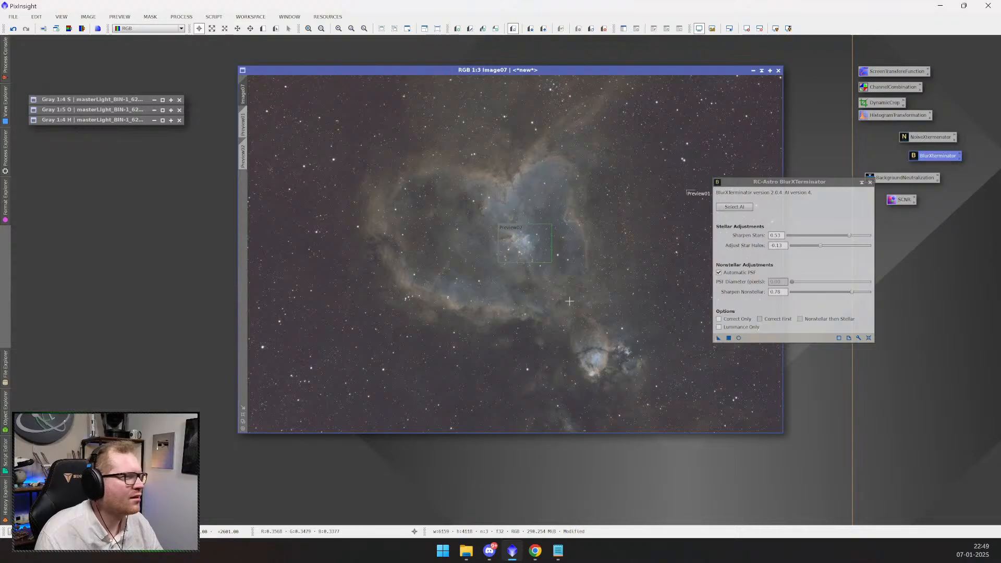
pyautogui.scroll(1, 575, 264)
pyautogui.scroll(1, 492, 246)
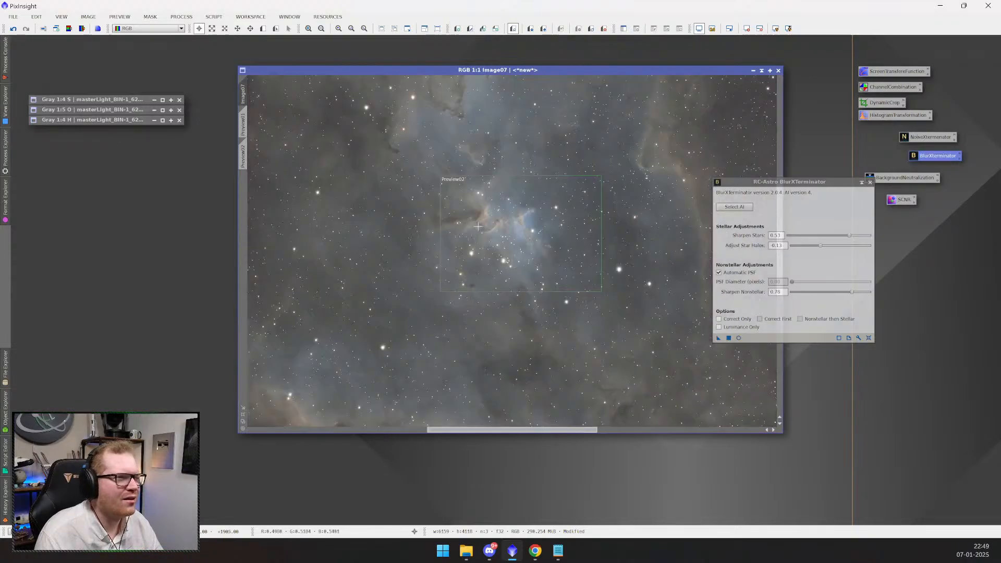
pyautogui.scroll(1, 537, 229)
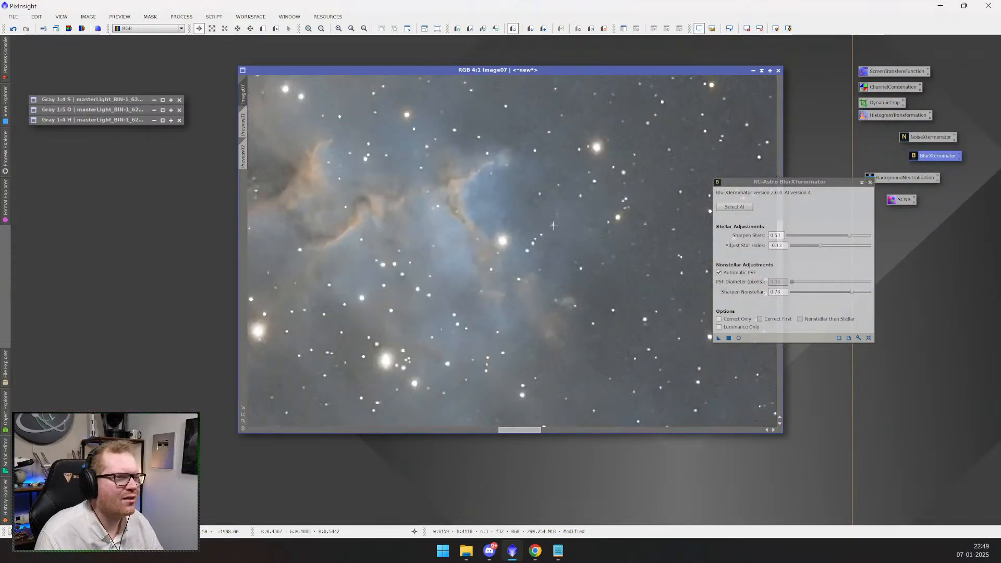
pyautogui.scroll(-2, 554, 226)
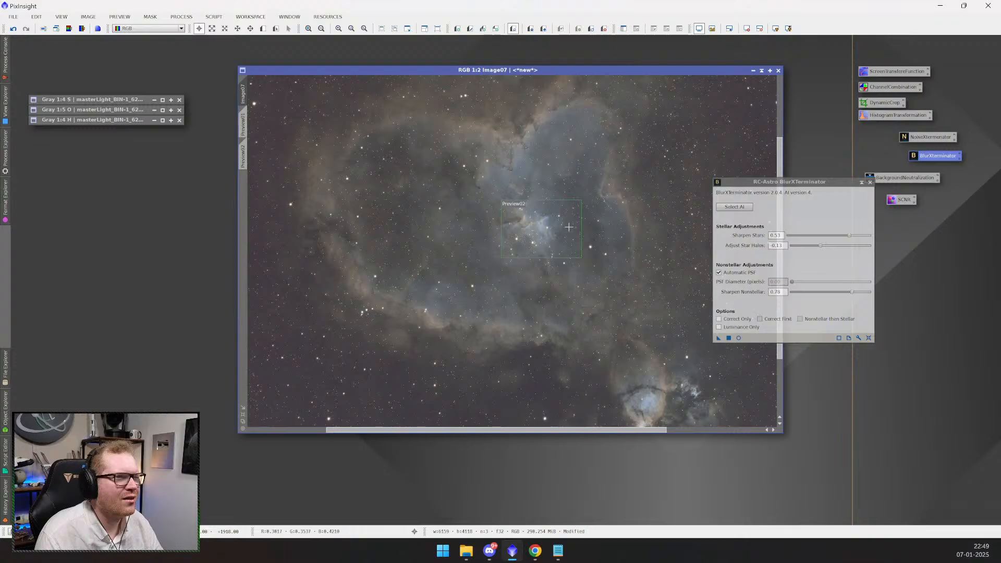
pyautogui.scroll(-2, 568, 228)
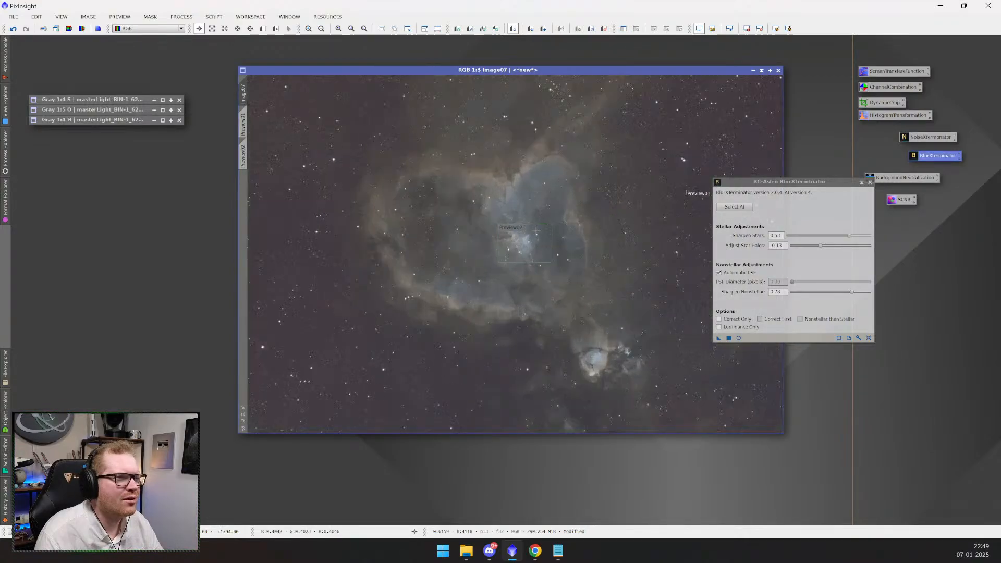
# - Check the full sharpened Image07 and close the BlurXTerminator settings
pyautogui.scroll(1, 439, 209)
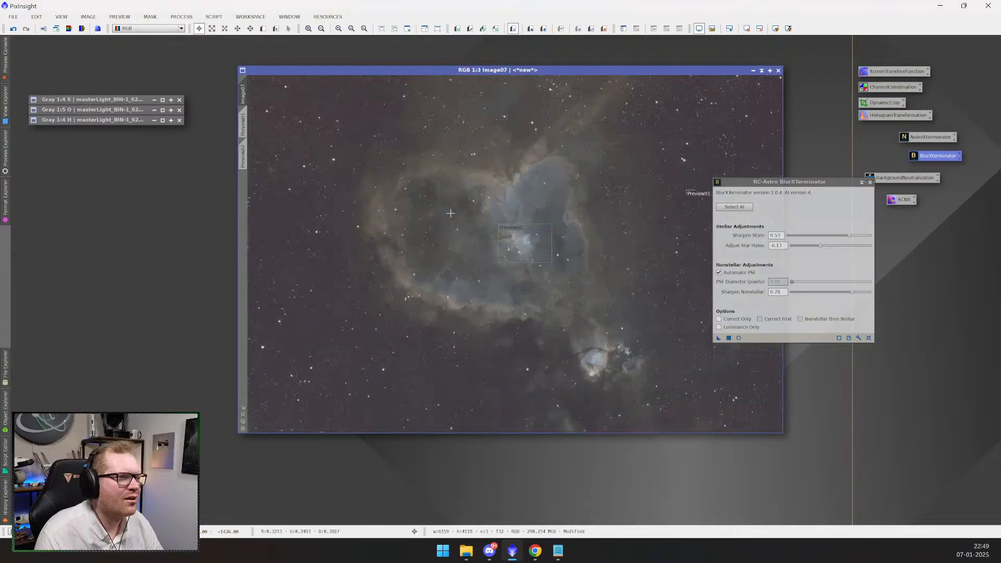
pyautogui.click(870, 182)
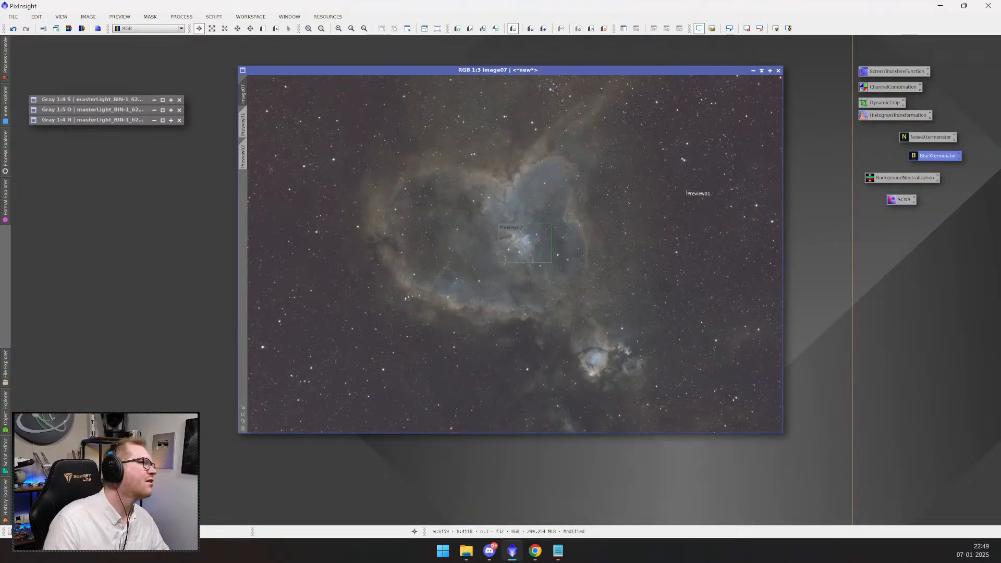
# - Find the ColorSaturation process and open it beside the nebula in Image07
pyautogui.click(6, 197)
pyautogui.click(6, 170)
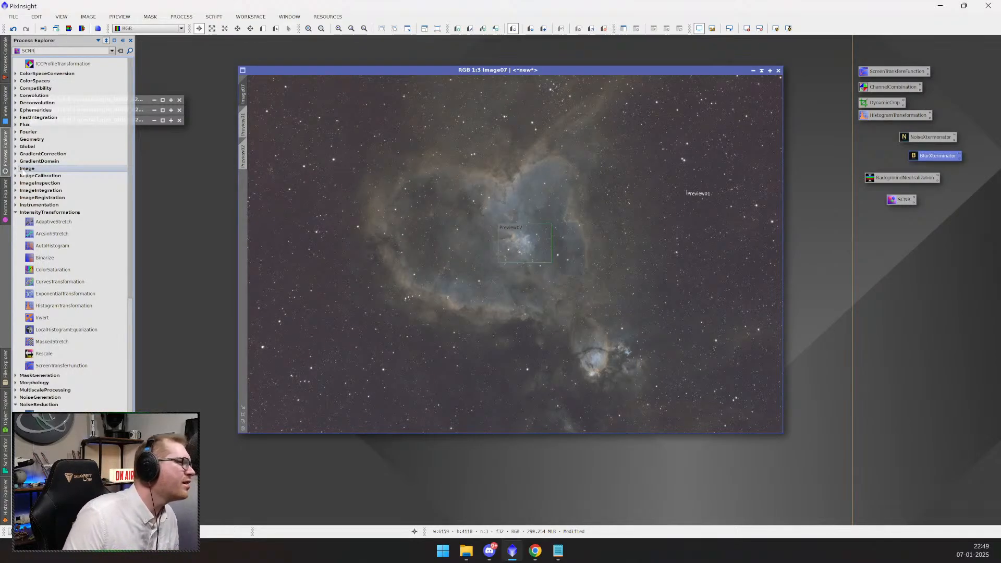
pyautogui.click(58, 50)
pyautogui.write('Sa')
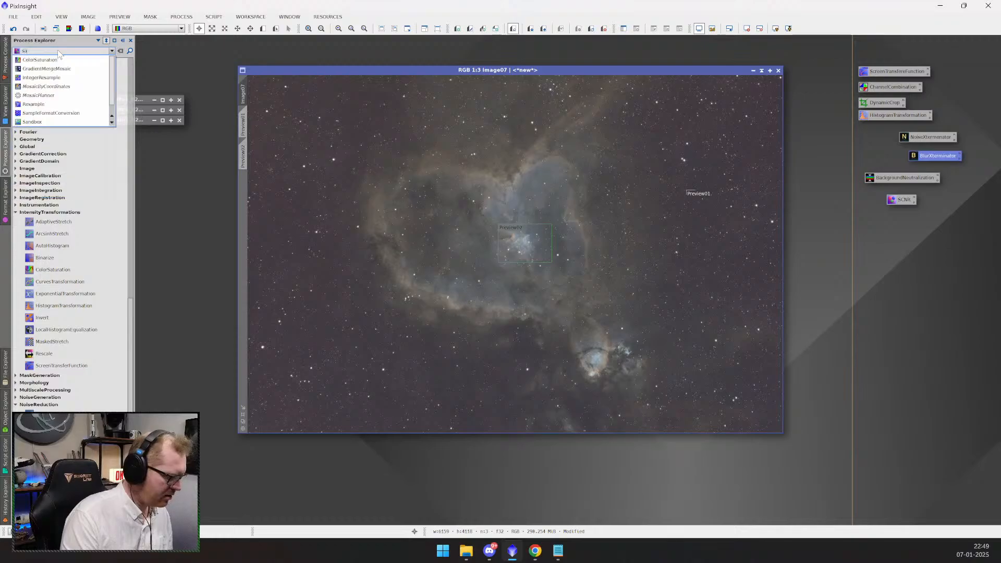
pyautogui.write('t')
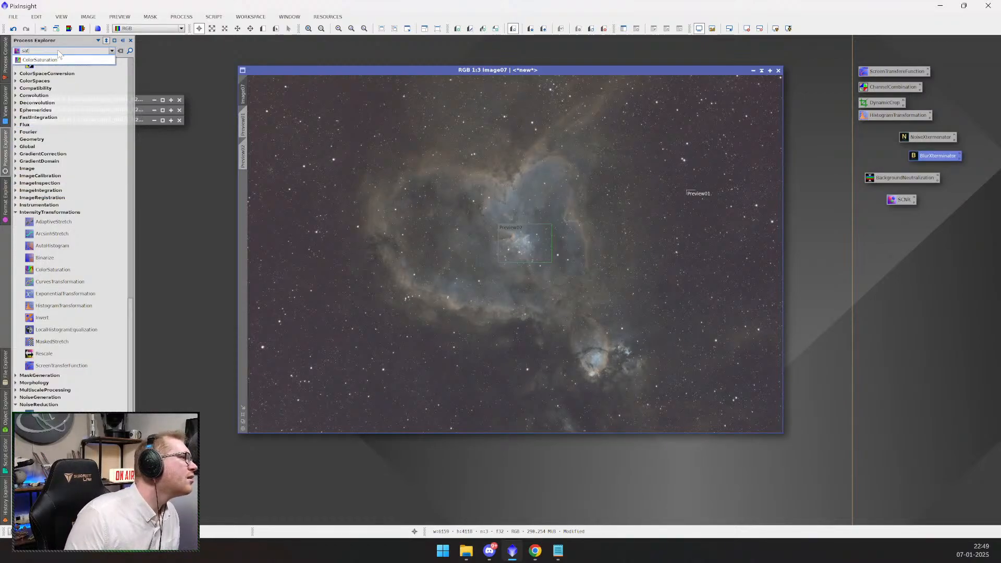
pyautogui.click(39, 60)
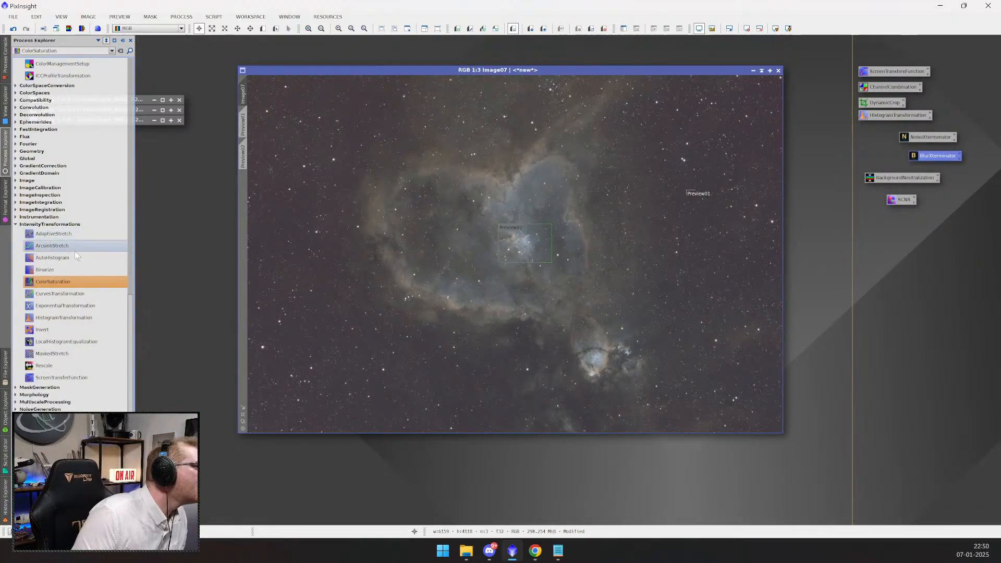
pyautogui.moveTo(74, 283); pyautogui.dragTo(71, 296)
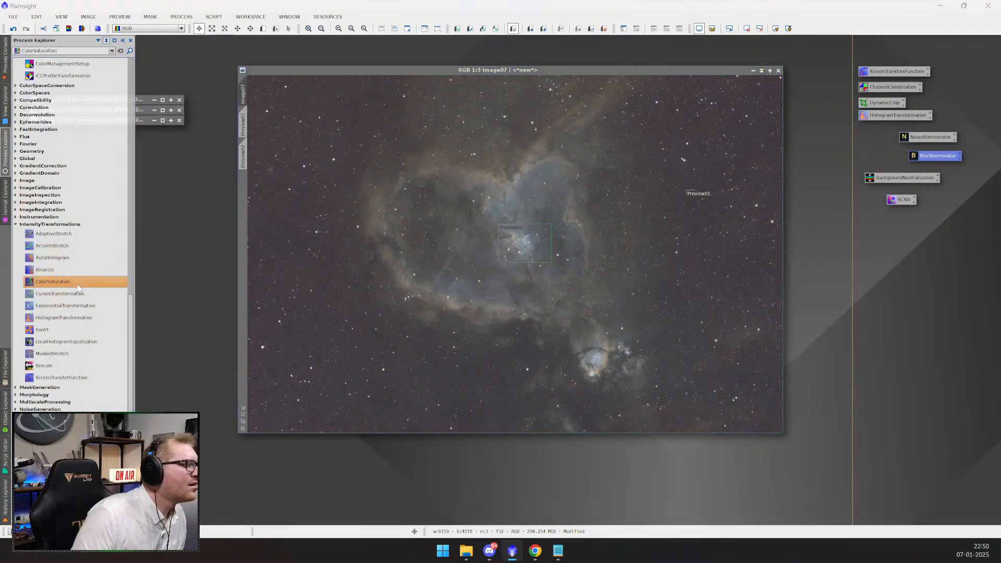
pyautogui.doubleClick(74, 282)
pyautogui.moveTo(157, 249); pyautogui.dragTo(756, 219)
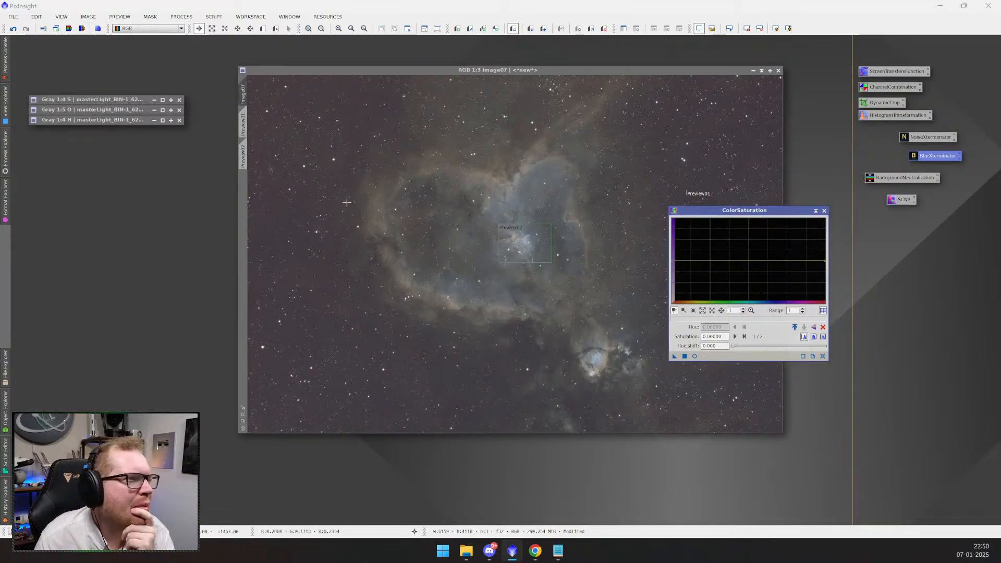
# - Try lowering ColorSaturation to about -0.37 at hue 0.26 against the real-time preview, and close both without applying
pyautogui.moveTo(695, 289); pyautogui.dragTo(712, 277)
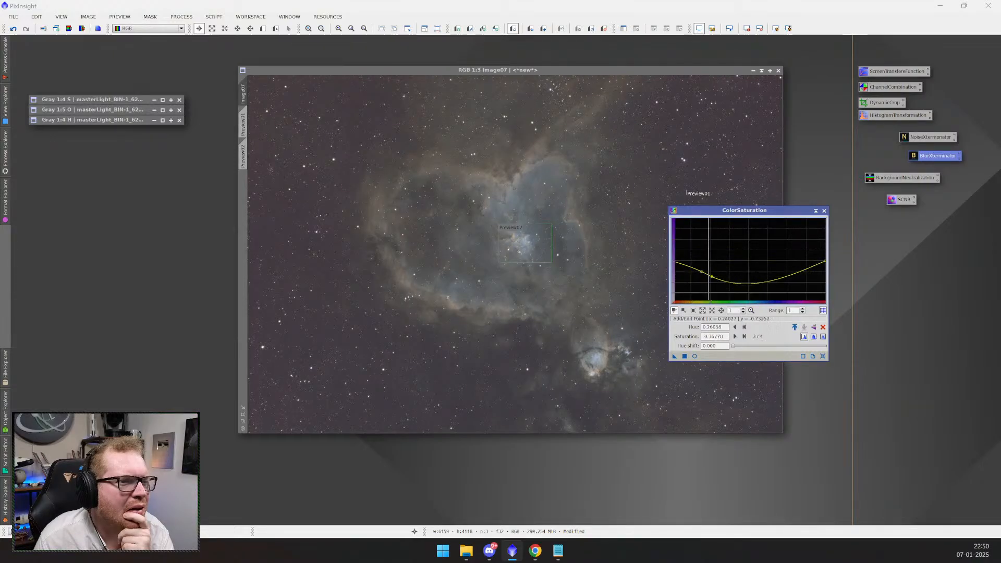
pyautogui.click(695, 357)
pyautogui.moveTo(745, 211); pyautogui.dragTo(807, 204)
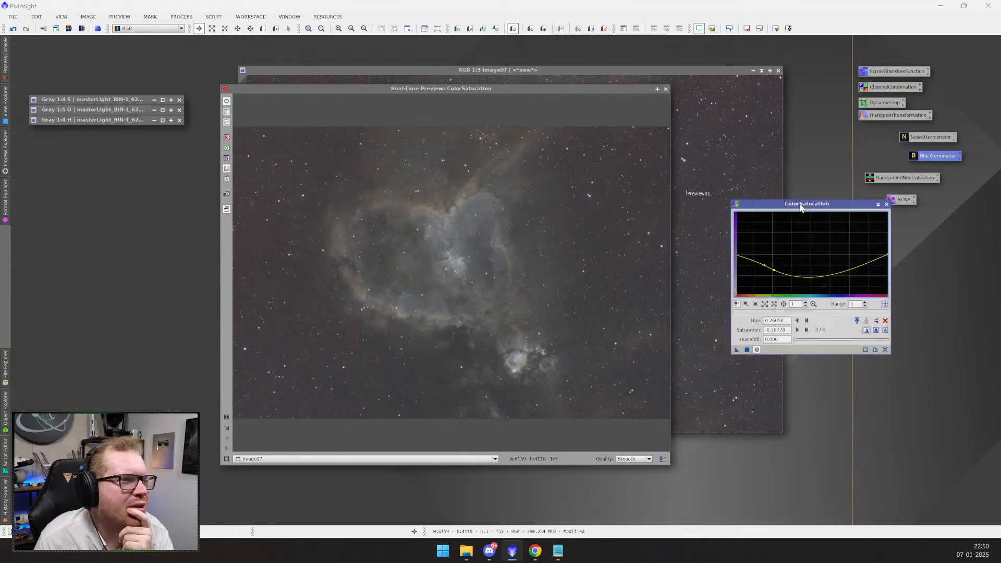
pyautogui.rightClick(775, 269)
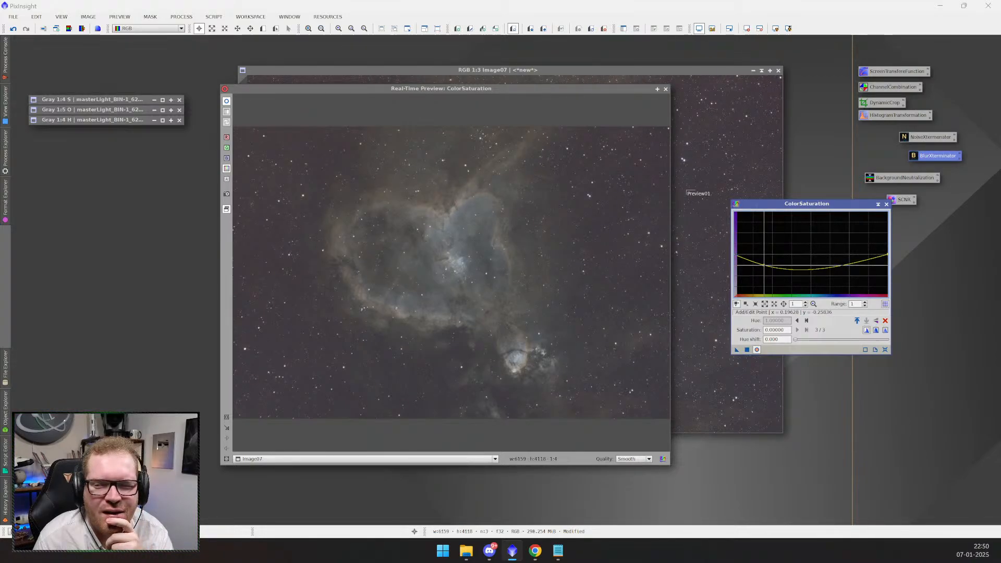
pyautogui.click(886, 204)
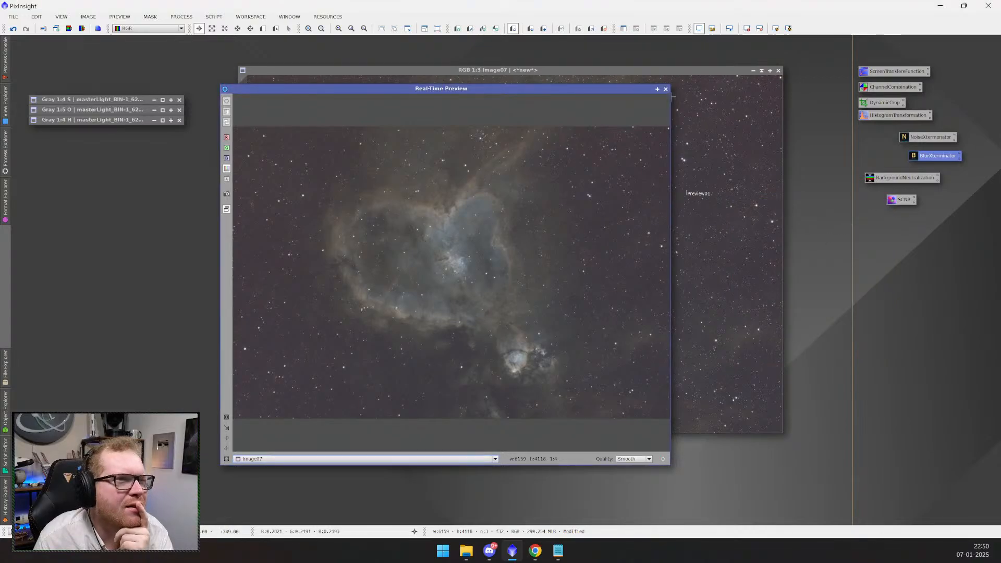
pyautogui.click(666, 89)
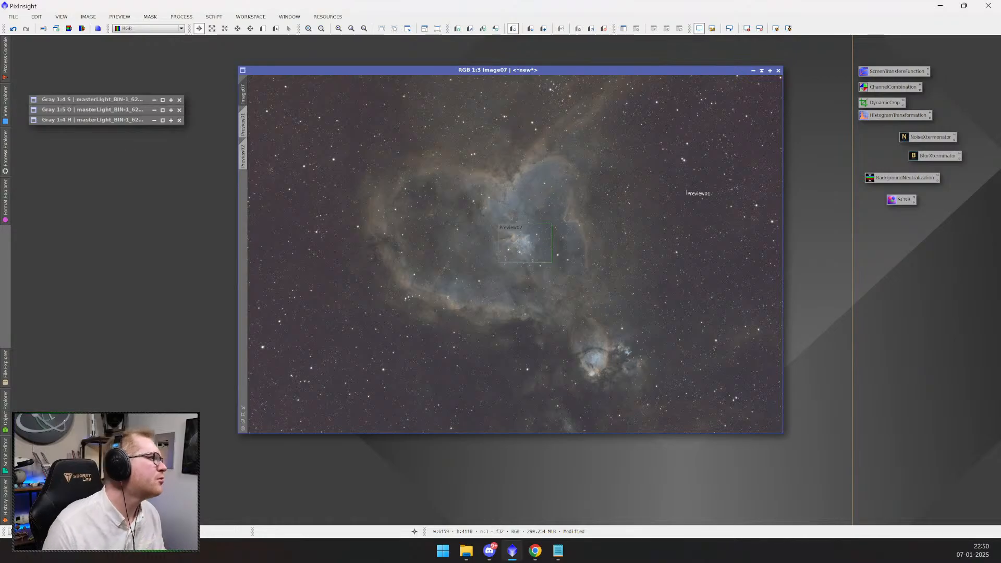
# - Open CurvesTransformation and clear all the intermediate points from the red channel curve
pyautogui.click(7, 172)
pyautogui.scroll(11, 74, 122)
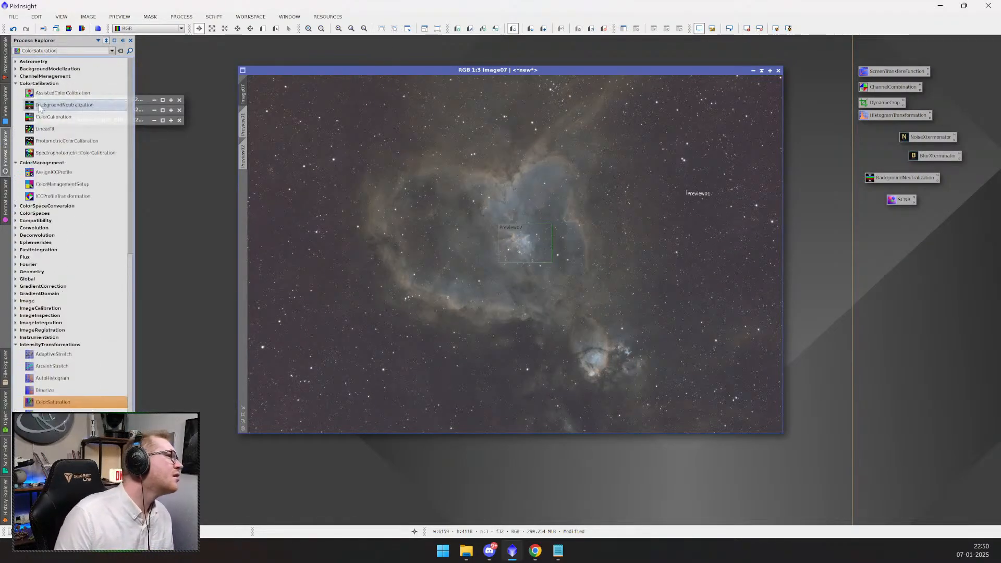
pyautogui.scroll(10, 75, 124)
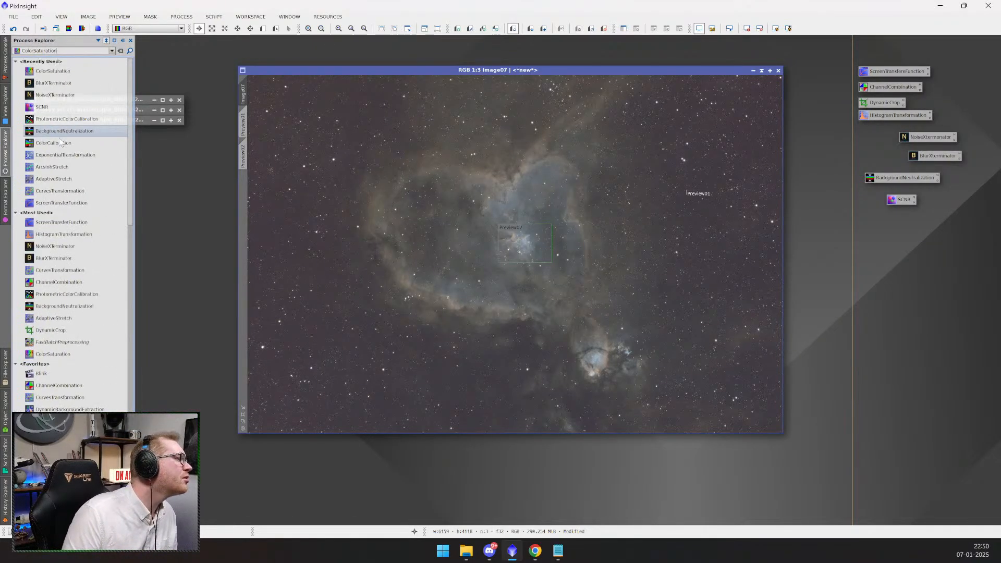
pyautogui.doubleClick(73, 195)
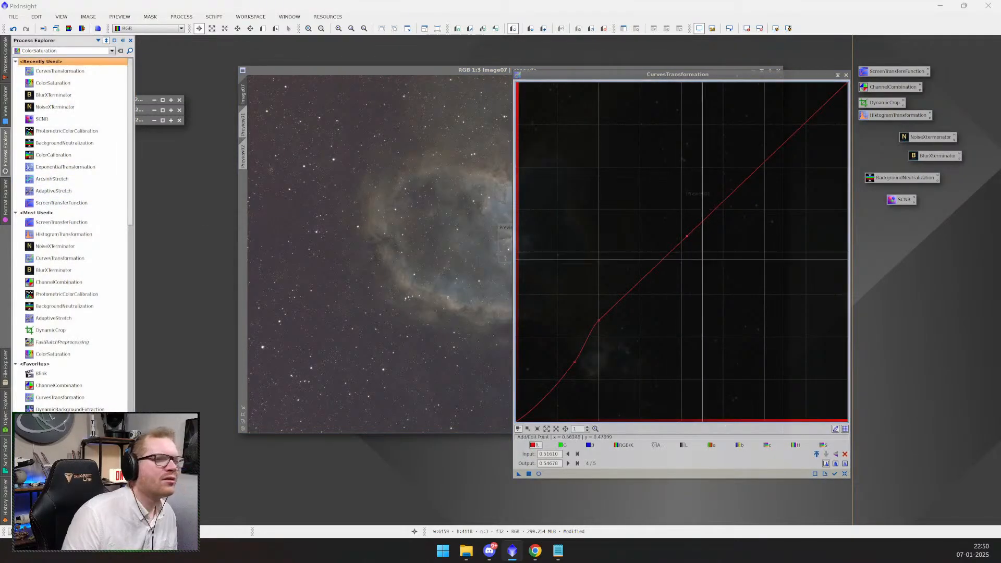
pyautogui.rightClick(599, 320)
pyautogui.rightClick(575, 362)
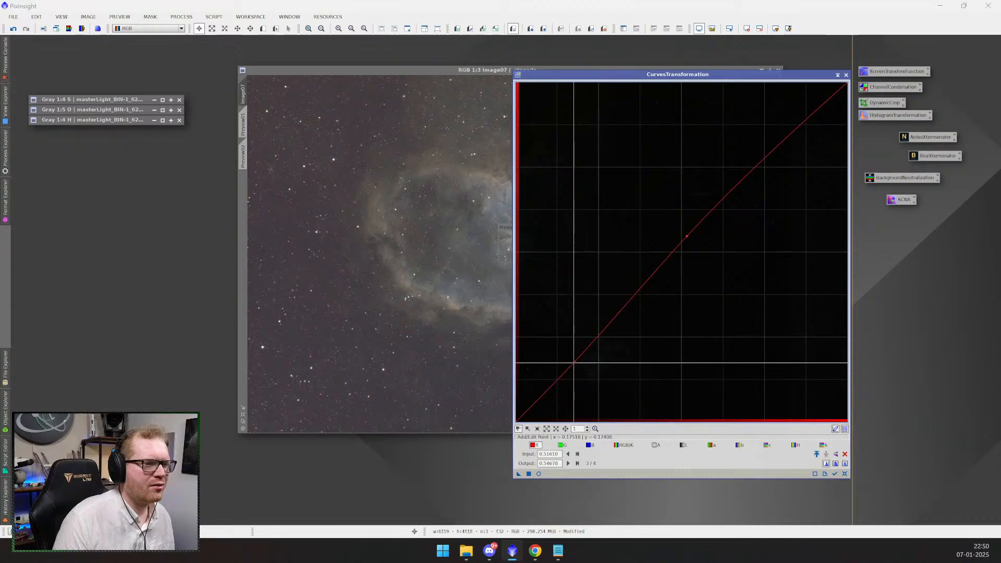
pyautogui.rightClick(688, 234)
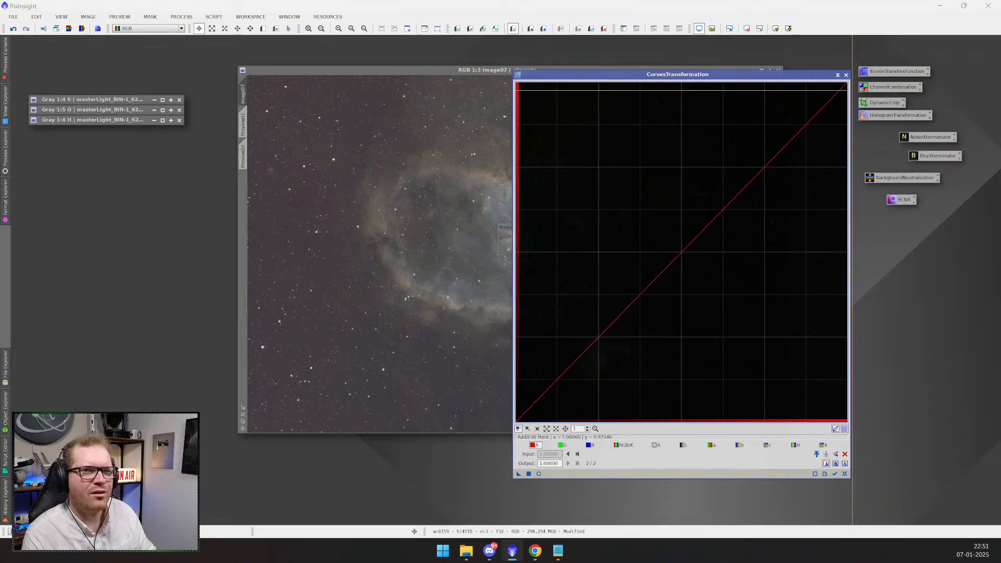
pyautogui.moveTo(813, 117)
pyautogui.mouseDown()
pyautogui.moveTo(819, 82)
pyautogui.moveTo(817, 125)
pyautogui.moveTo(817, 105)
pyautogui.mouseUp()
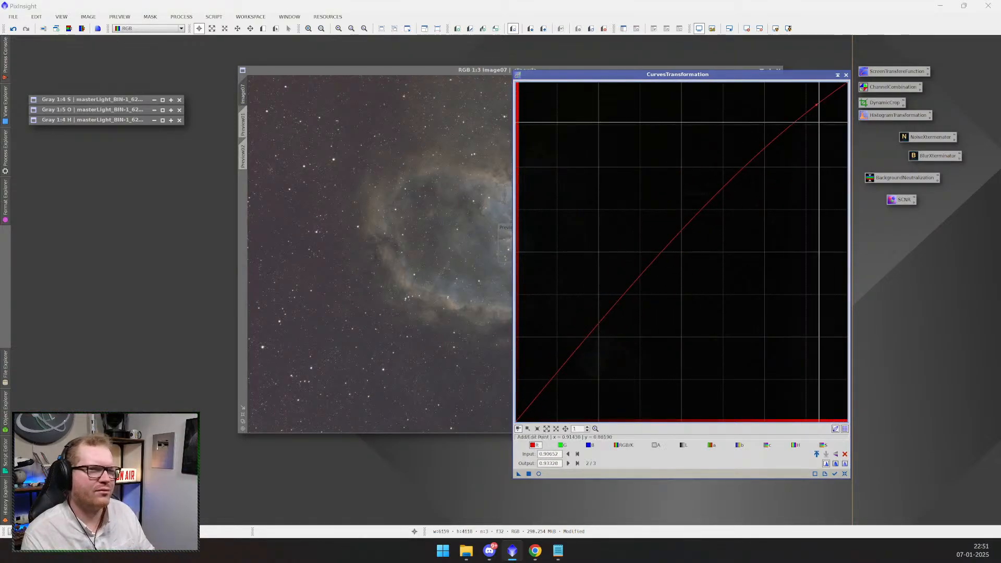
pyautogui.rightClick(816, 104)
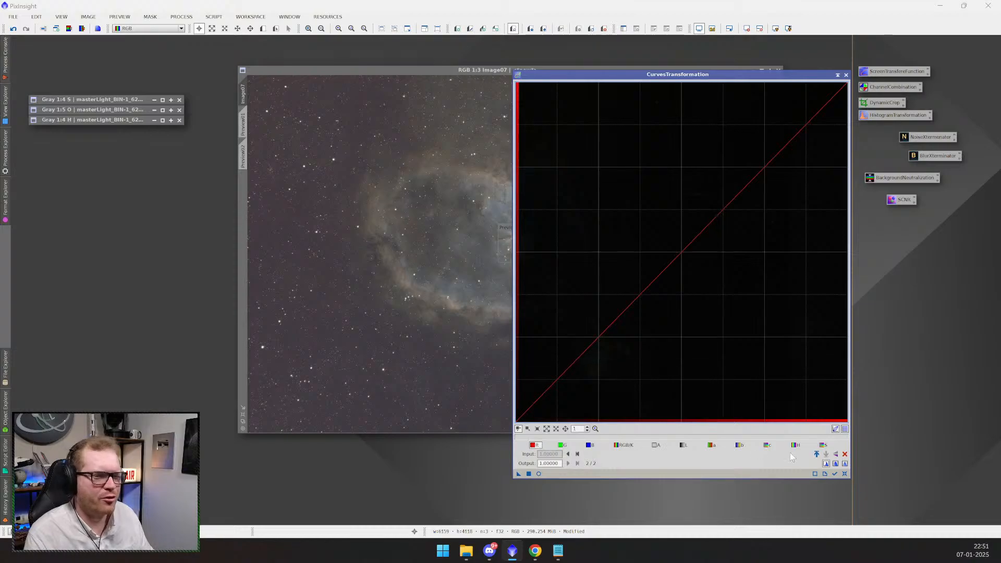
# - Select the combined RGB/K curve, store the process as a workspace icon and name it CurvesTransformation
pyautogui.click(624, 445)
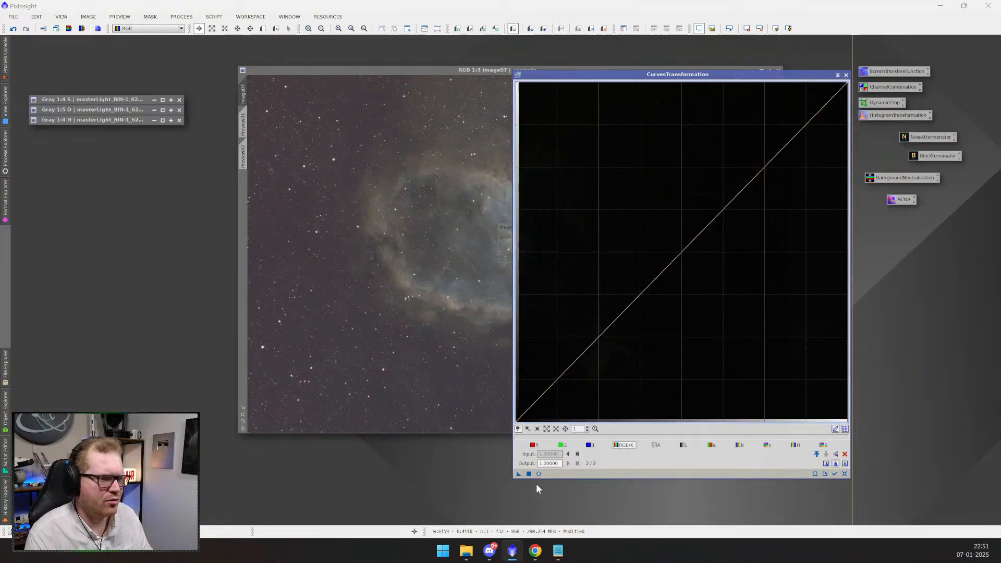
pyautogui.rightClick(911, 396)
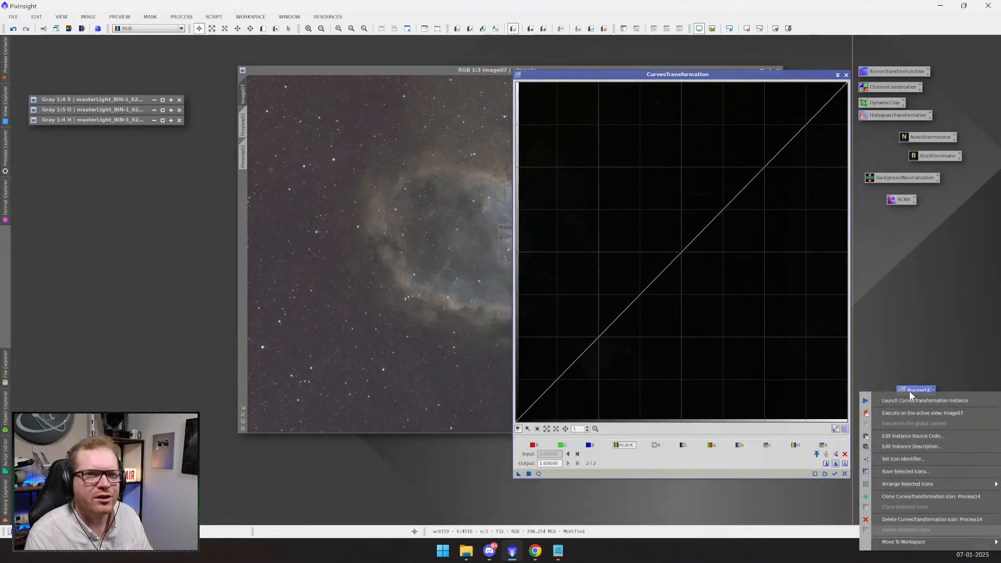
pyautogui.click(915, 458)
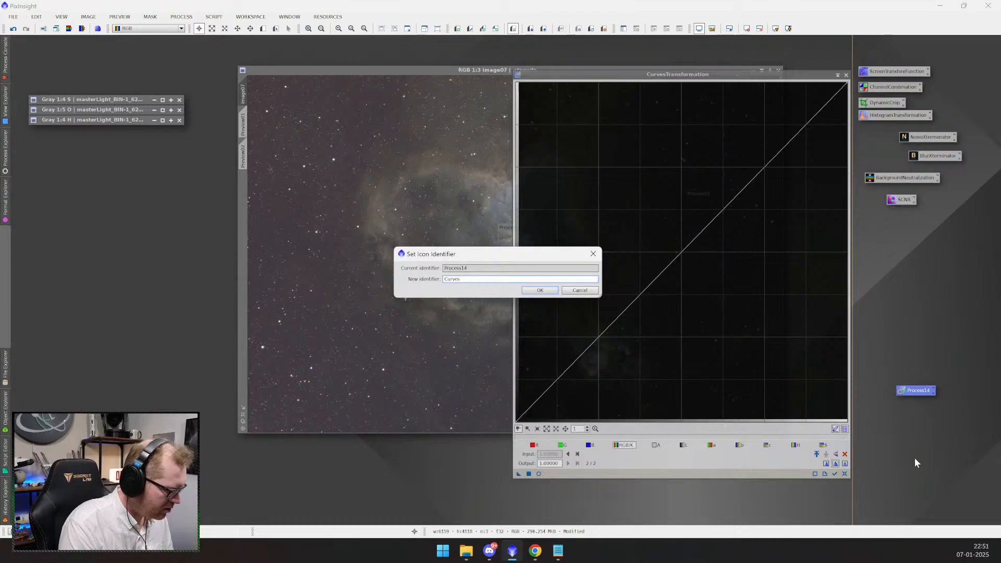
pyautogui.write('format')
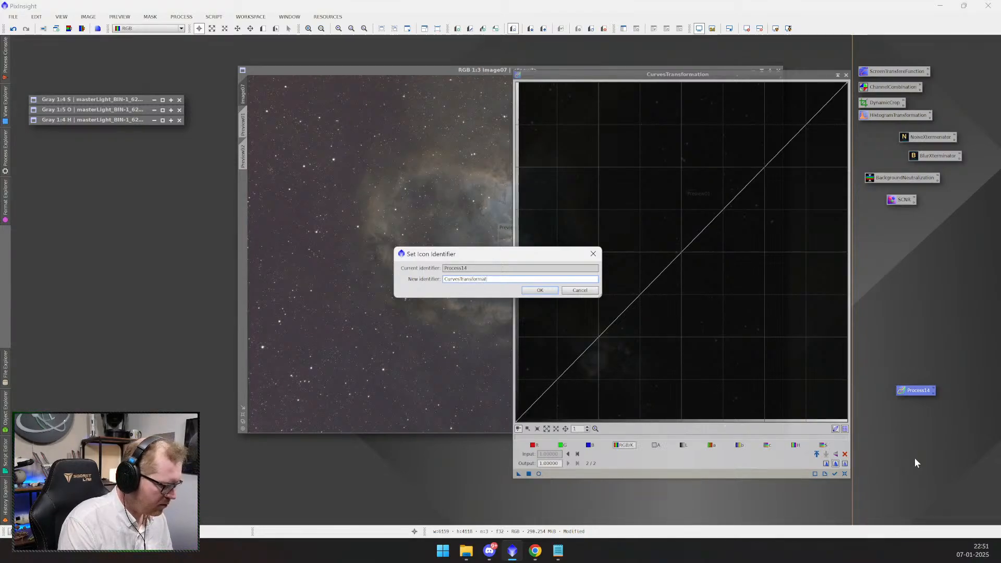
pyautogui.write('ion')
pyautogui.press('Return')
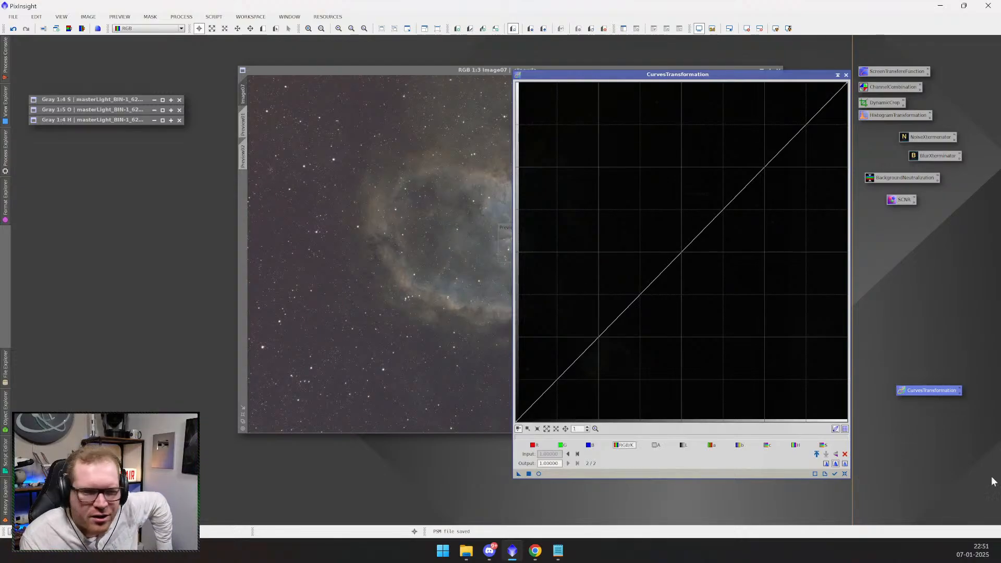
# - Switch CurvesTransformation to the saturation curve and place its real-time preview of Image07 side by side with the settings
pyautogui.click(823, 446)
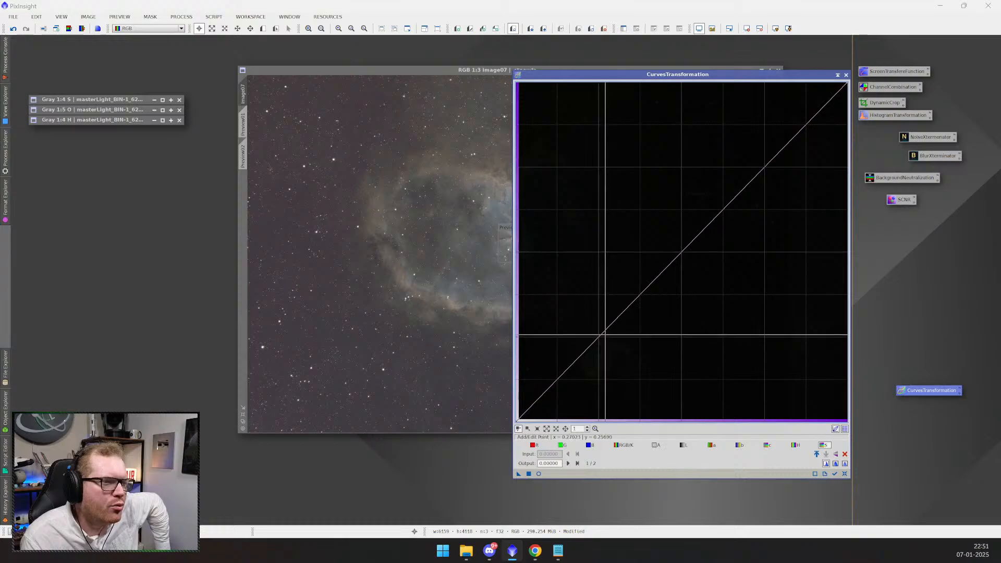
pyautogui.moveTo(601, 334); pyautogui.dragTo(568, 322)
pyautogui.press('Delete')
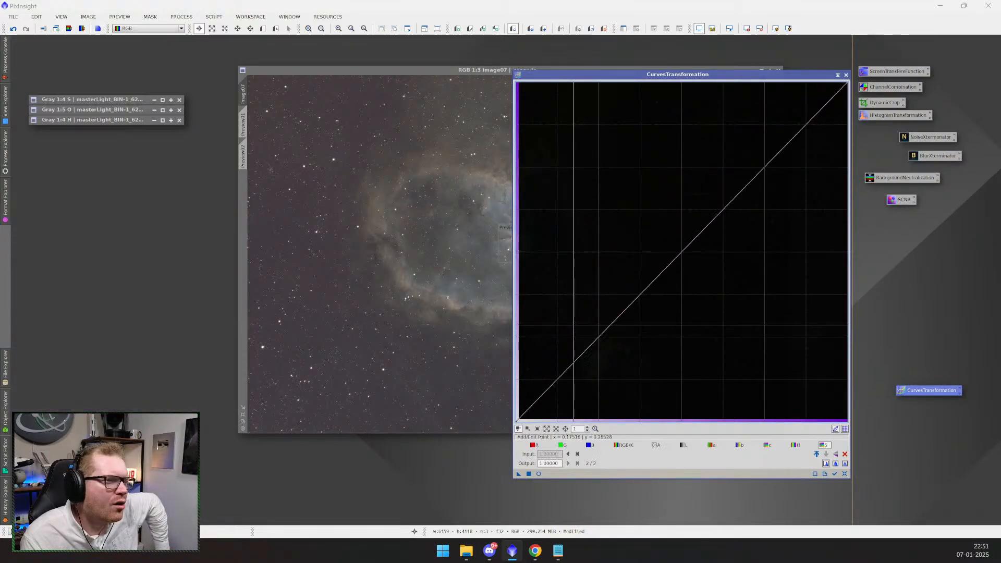
pyautogui.click(538, 474)
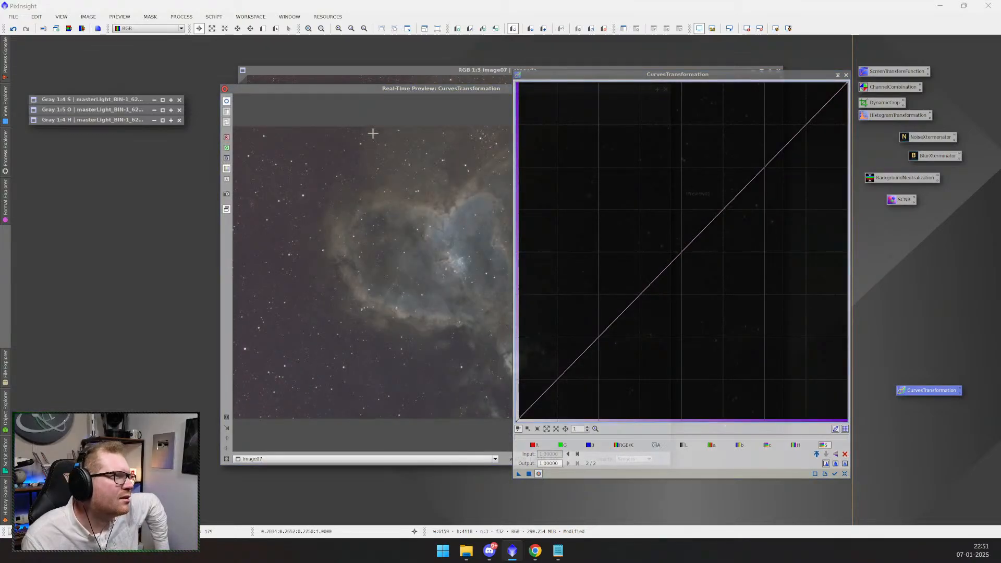
pyautogui.moveTo(404, 88); pyautogui.dragTo(249, 43)
pyautogui.moveTo(632, 77); pyautogui.dragTo(693, 45)
# - Boost the saturation curve with a raised low-end point at about 0.15 input and a high-end point at about 0.86 input, 0.88 output
pyautogui.moveTo(619, 332); pyautogui.dragTo(611, 312)
pyautogui.moveTo(814, 86); pyautogui.dragTo(824, 110)
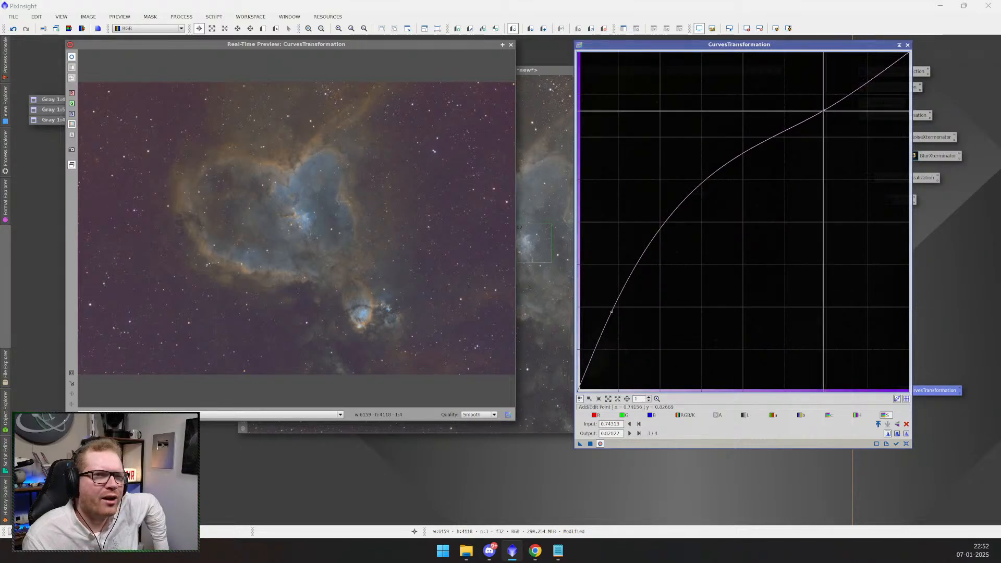
pyautogui.moveTo(824, 111); pyautogui.dragTo(863, 94)
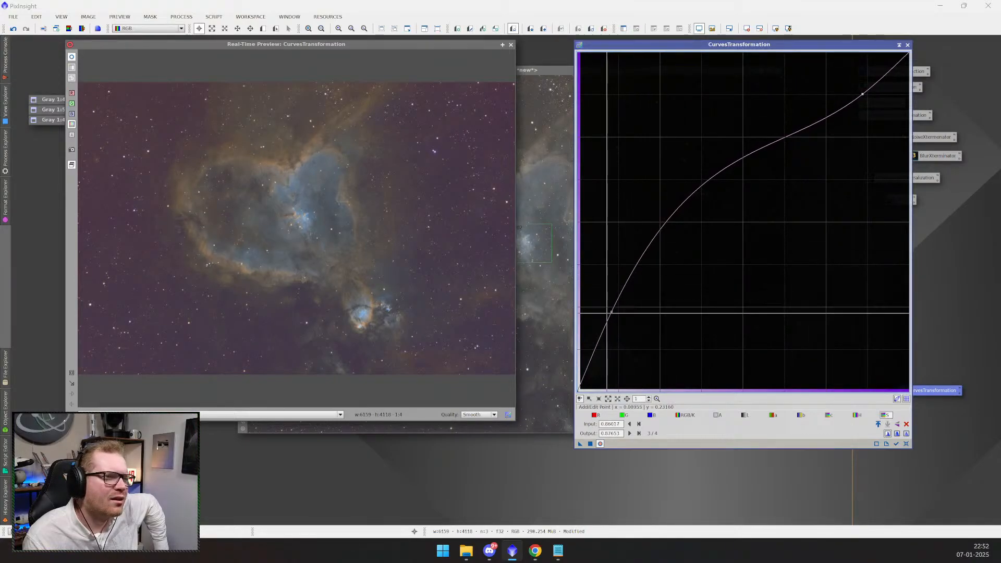
pyautogui.moveTo(612, 312); pyautogui.dragTo(628, 256)
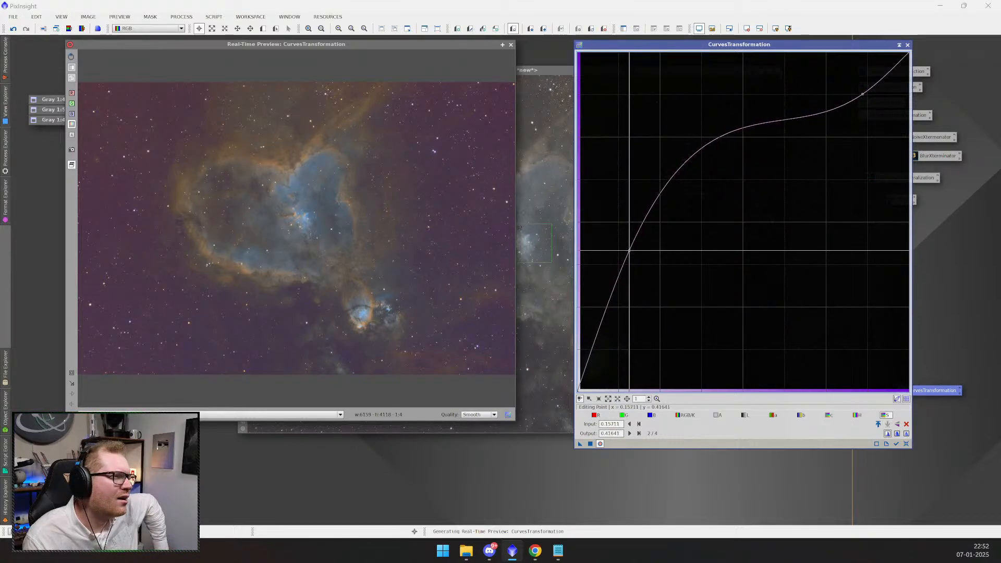
# - Soften the saturation boost by moving the lower curve point to about 0.24 input, 0.37 output, trying and removing extra points
pyautogui.moveTo(598, 339); pyautogui.dragTo(595, 360)
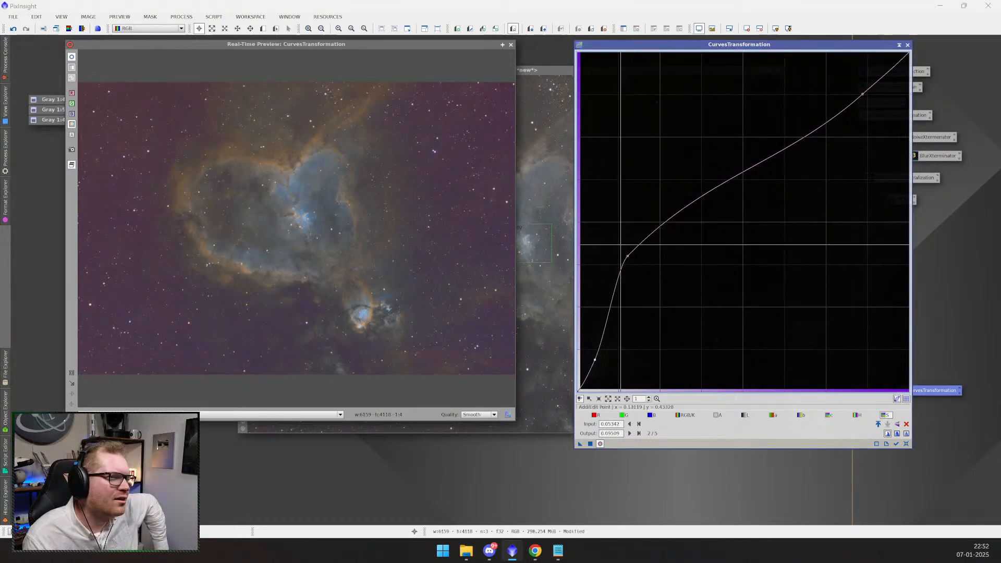
pyautogui.moveTo(627, 256); pyautogui.dragTo(657, 264)
pyautogui.moveTo(595, 360)
pyautogui.mouseDown()
pyautogui.moveTo(604, 365)
pyautogui.moveTo(592, 371)
pyautogui.mouseUp()
pyautogui.rightClick(592, 372)
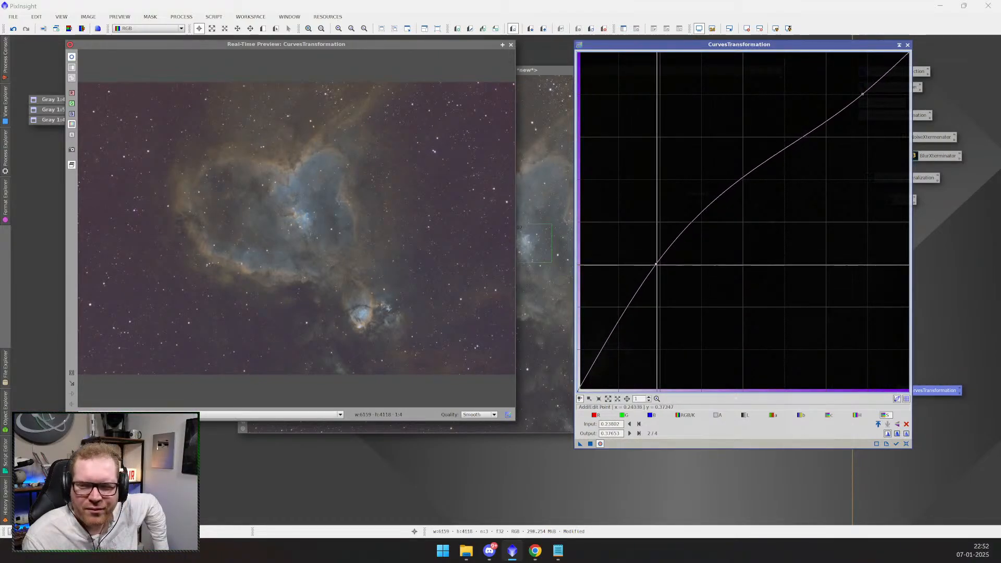
pyautogui.moveTo(655, 264); pyautogui.dragTo(655, 264)
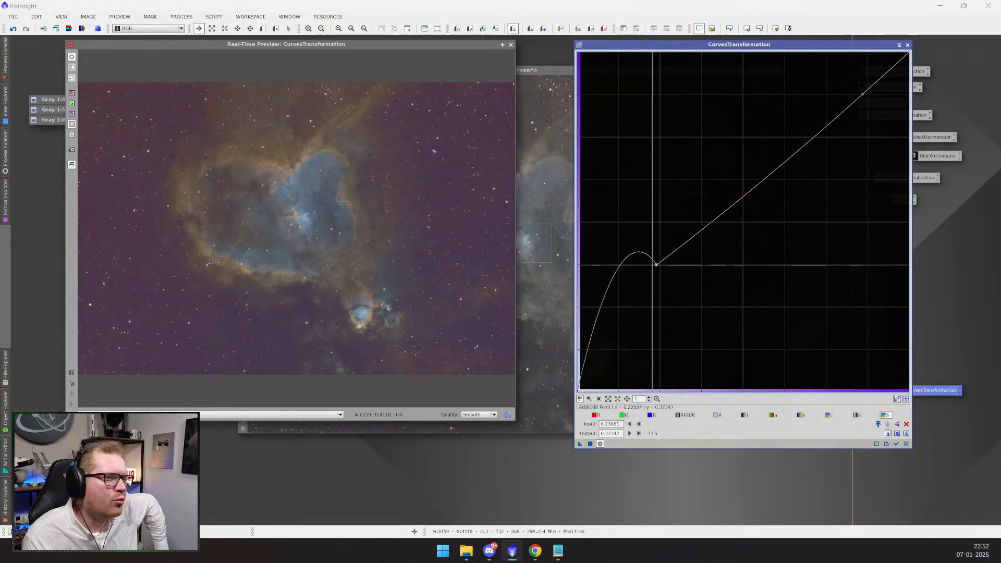
pyautogui.rightClick(657, 264)
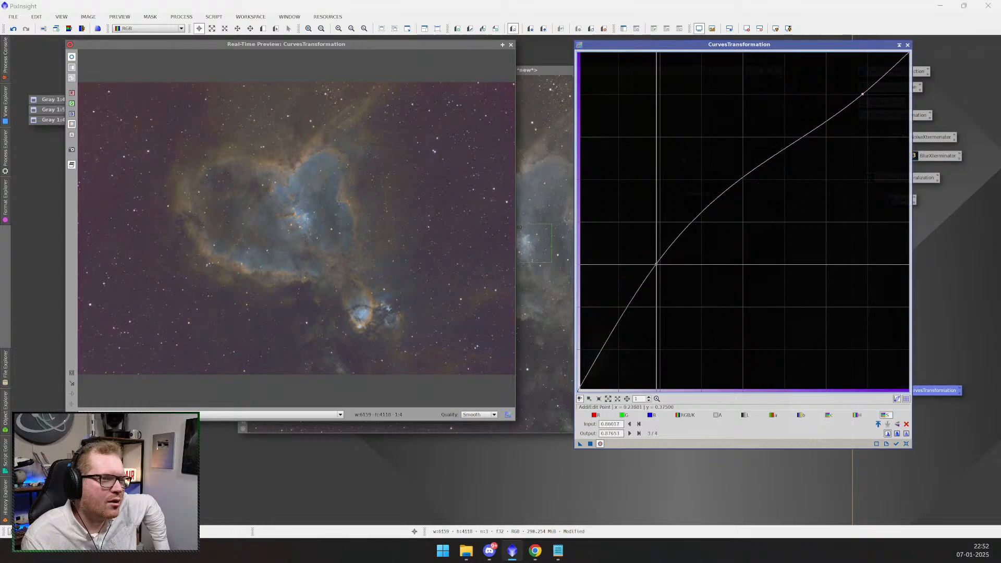
# - Move the lower saturation curve point to about 0.18 input, 0.41 output and apply the CurvesTransformation to Image07
pyautogui.moveTo(657, 264); pyautogui.dragTo(637, 253)
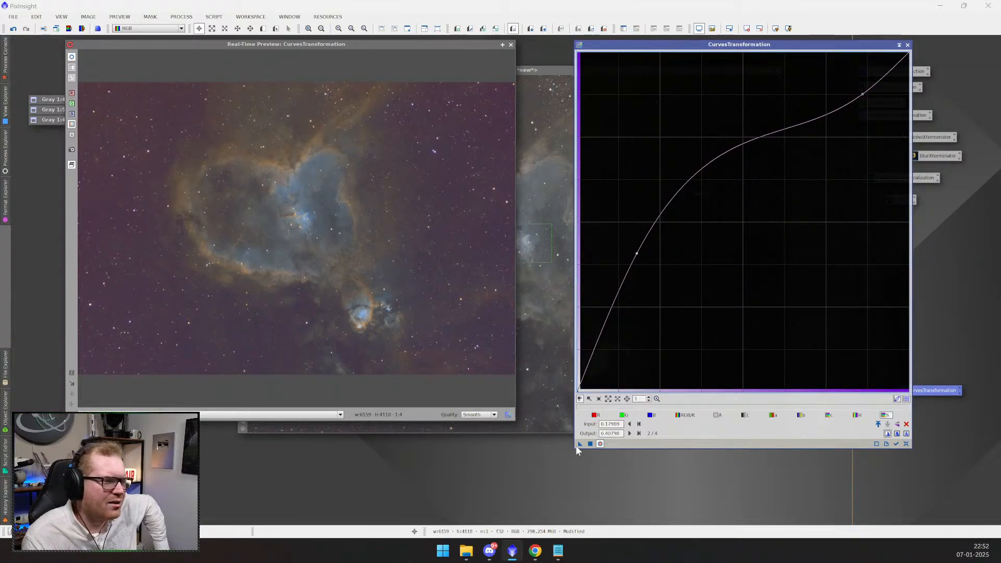
pyautogui.click(536, 69)
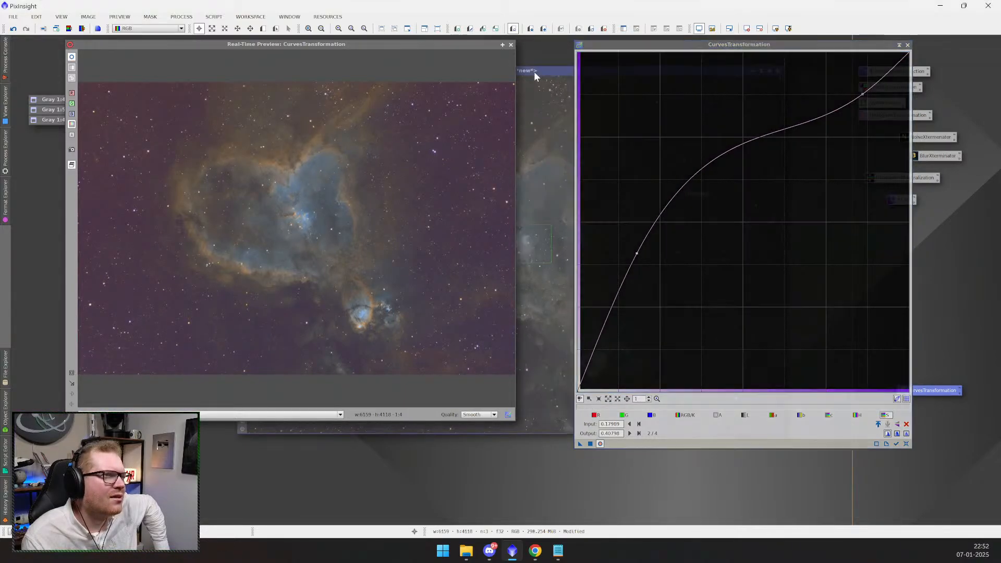
pyautogui.click(590, 445)
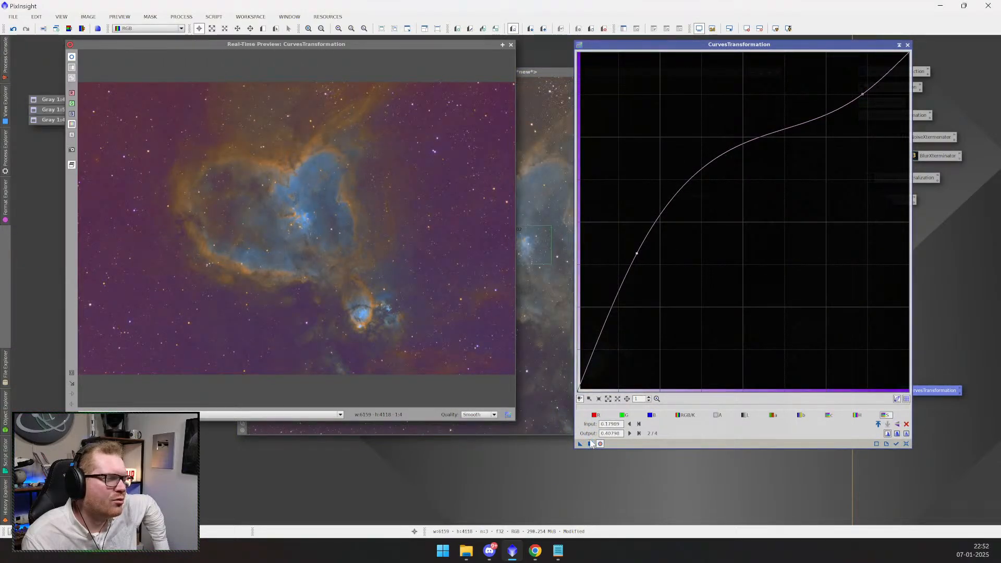
# - Try applying the same saturation curve to Image07 a second time, close the real-time preview and undo the extra application
pyautogui.moveTo(557, 401); pyautogui.dragTo(546, 243)
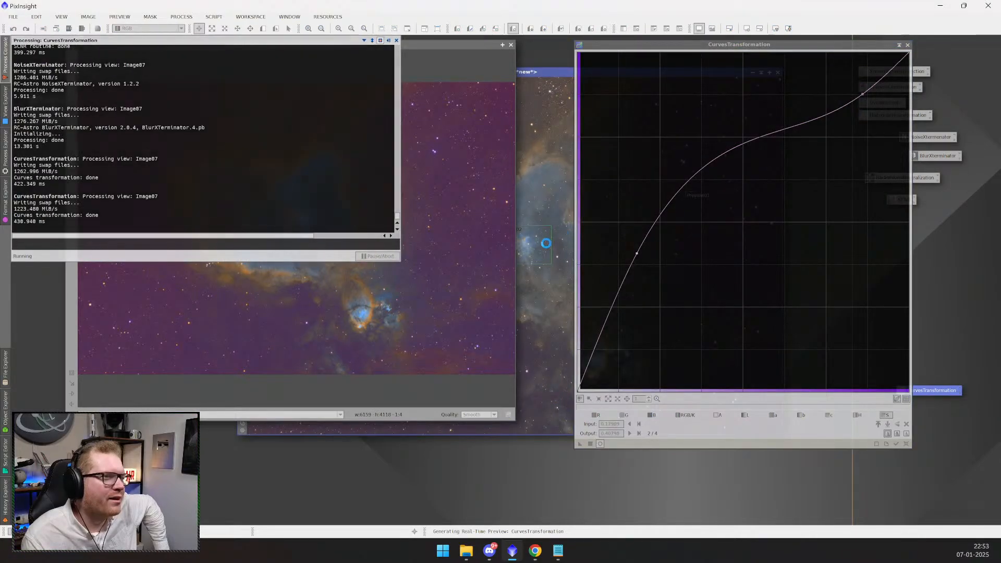
pyautogui.click(511, 45)
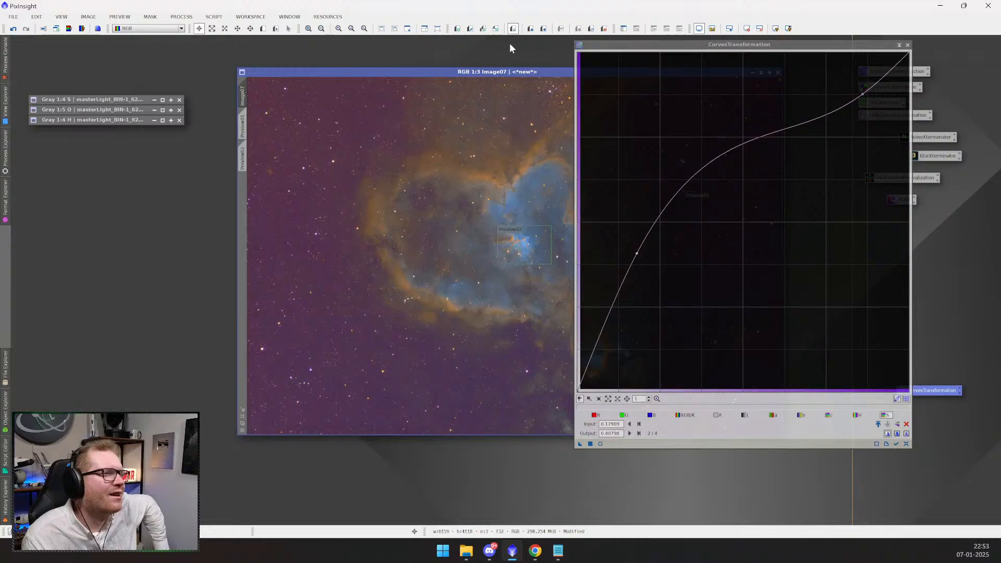
pyautogui.moveTo(501, 76); pyautogui.dragTo(433, 75)
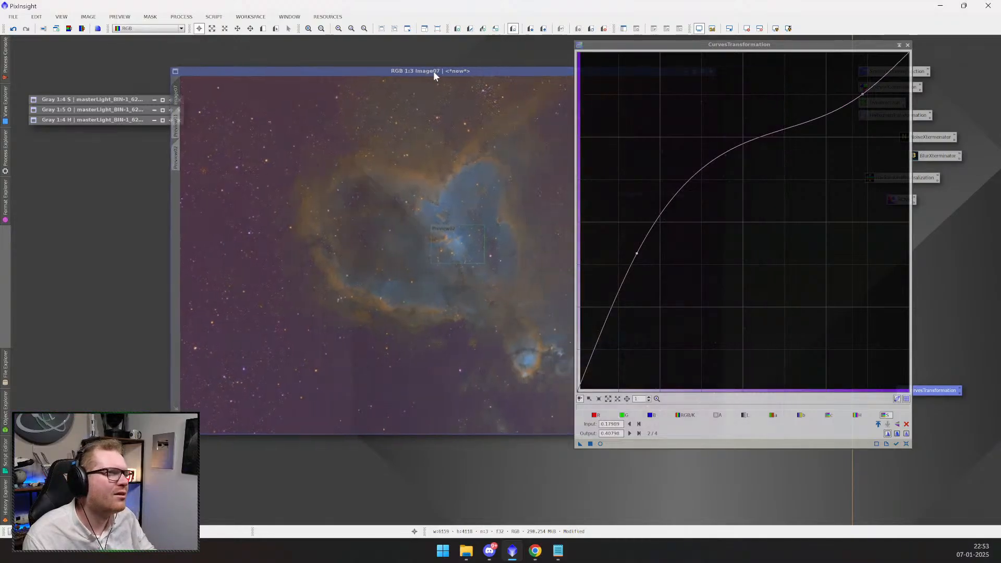
pyautogui.hotkey('ctrl', 'z')
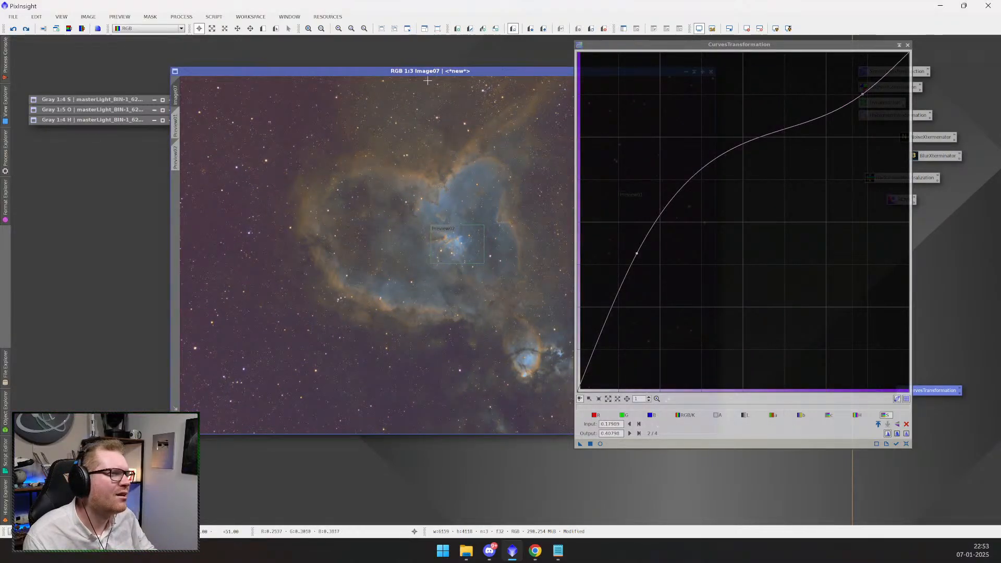
# - Remove the lower saturation curve point while previewing Image07, and close both the real-time preview and CurvesTransformation
pyautogui.click(600, 444)
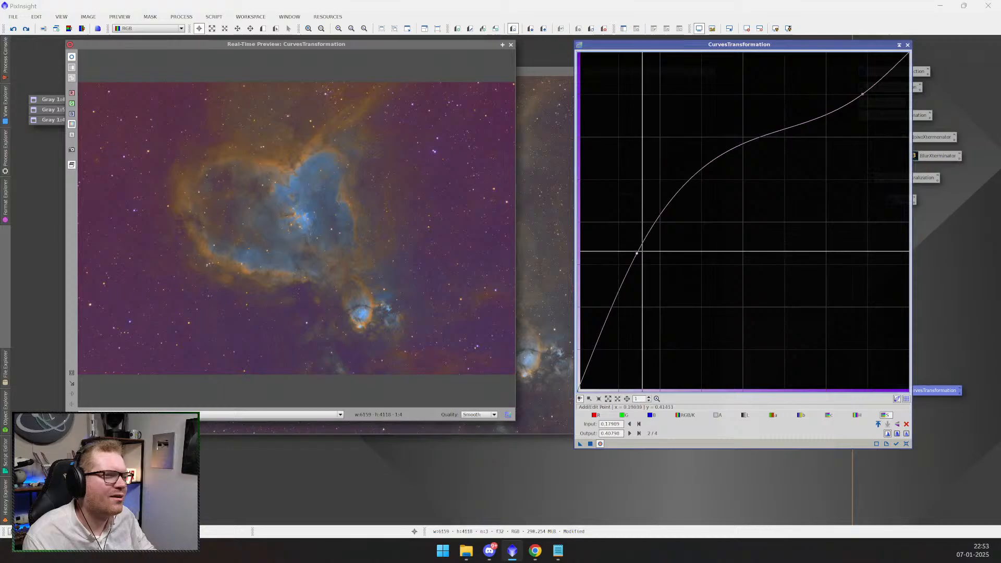
pyautogui.doubleClick(636, 254)
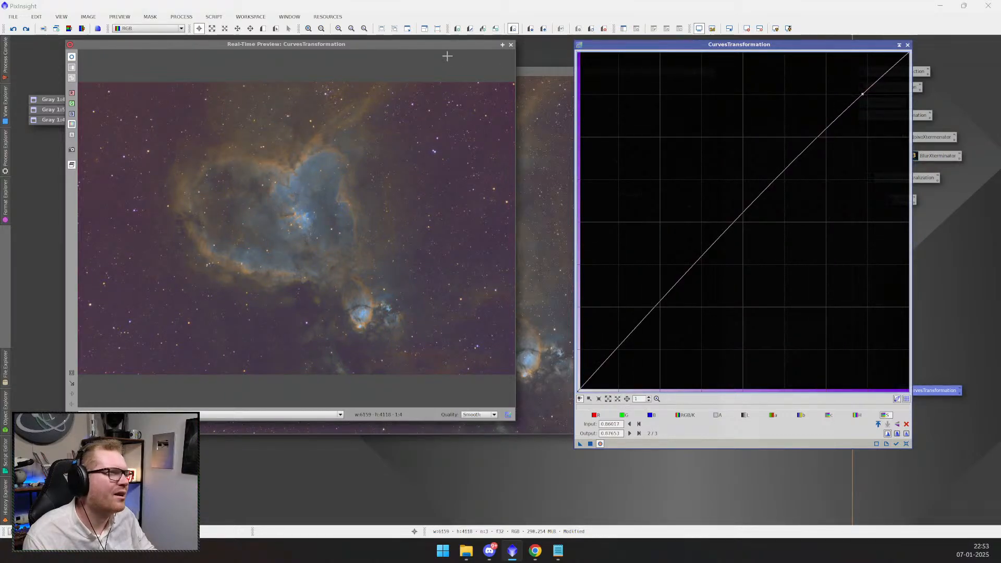
pyautogui.moveTo(443, 44); pyautogui.dragTo(490, 139)
pyautogui.click(546, 149)
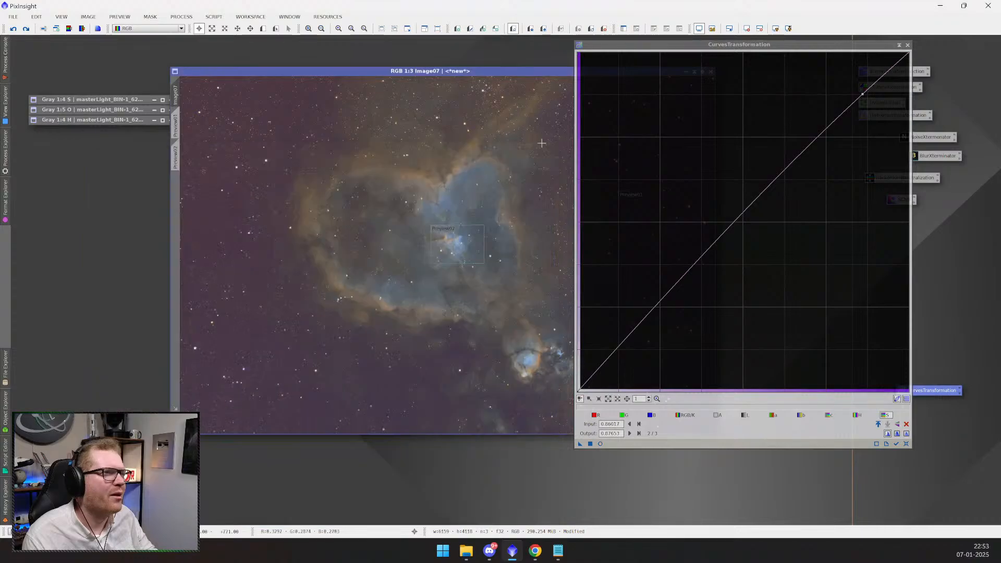
pyautogui.moveTo(481, 73); pyautogui.dragTo(377, 63)
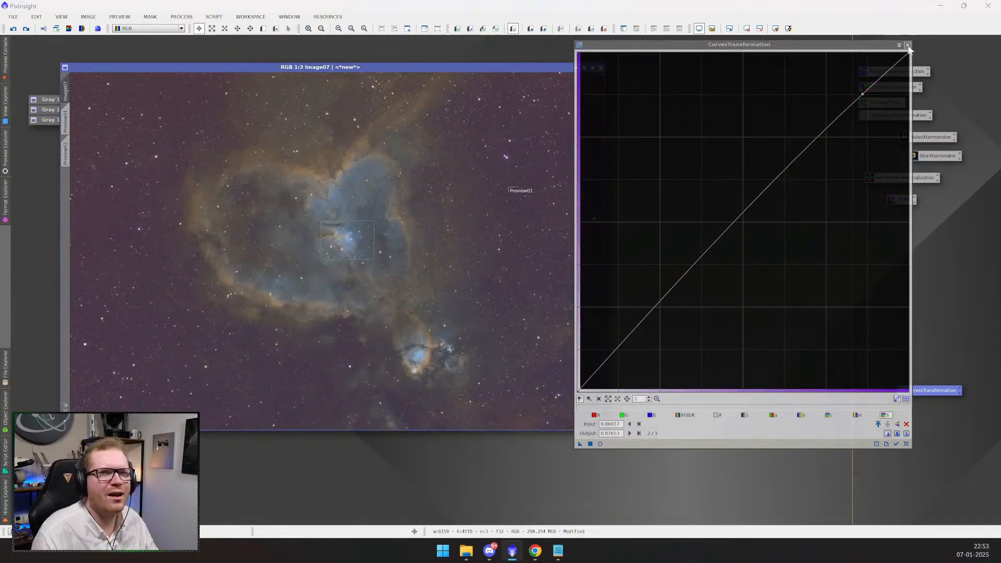
pyautogui.click(908, 45)
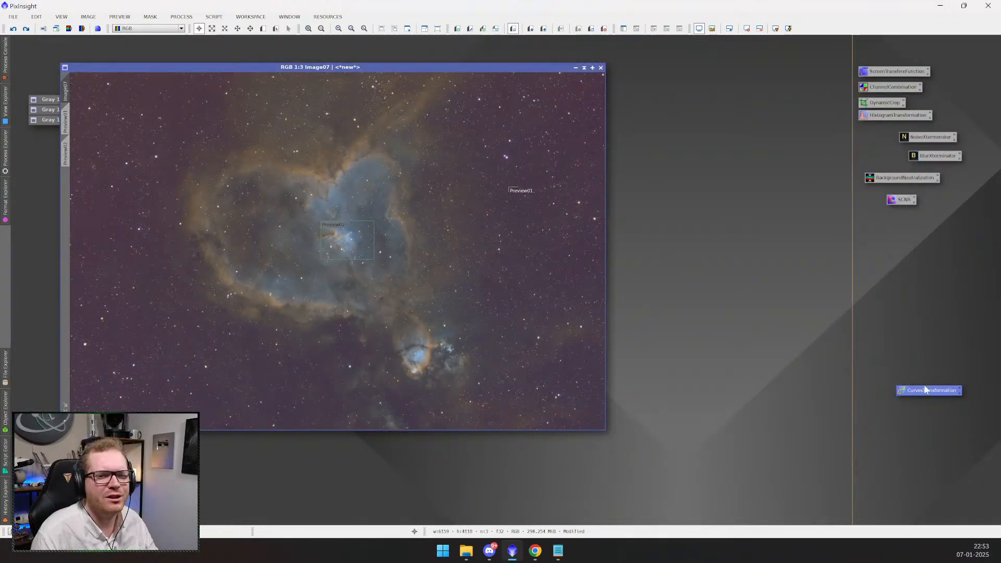
# - Group the CurvesTransformation icon with the other process icons and set the HistogramTransformation midtones to 0.5
pyautogui.moveTo(912, 307); pyautogui.dragTo(937, 165)
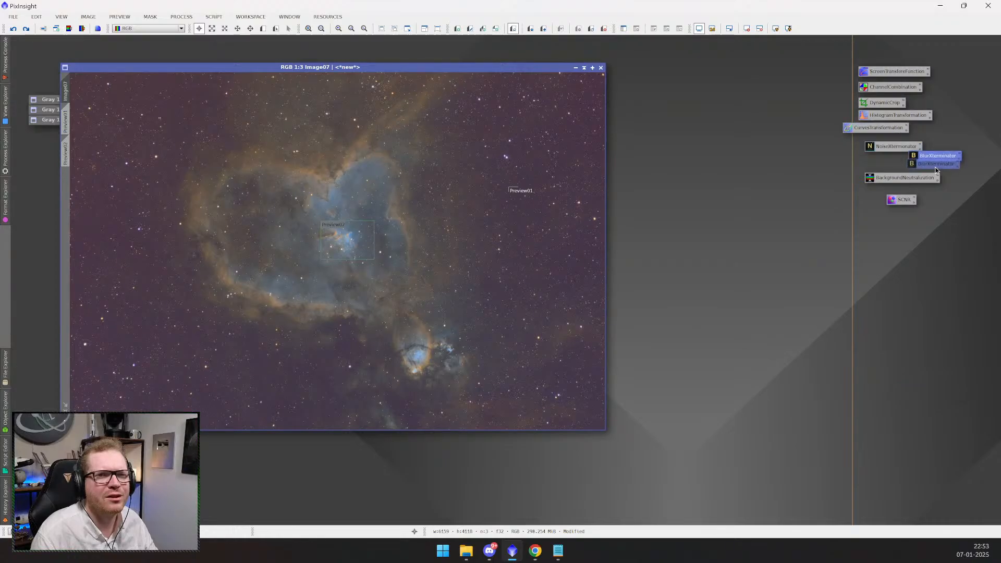
pyautogui.doubleClick(898, 116)
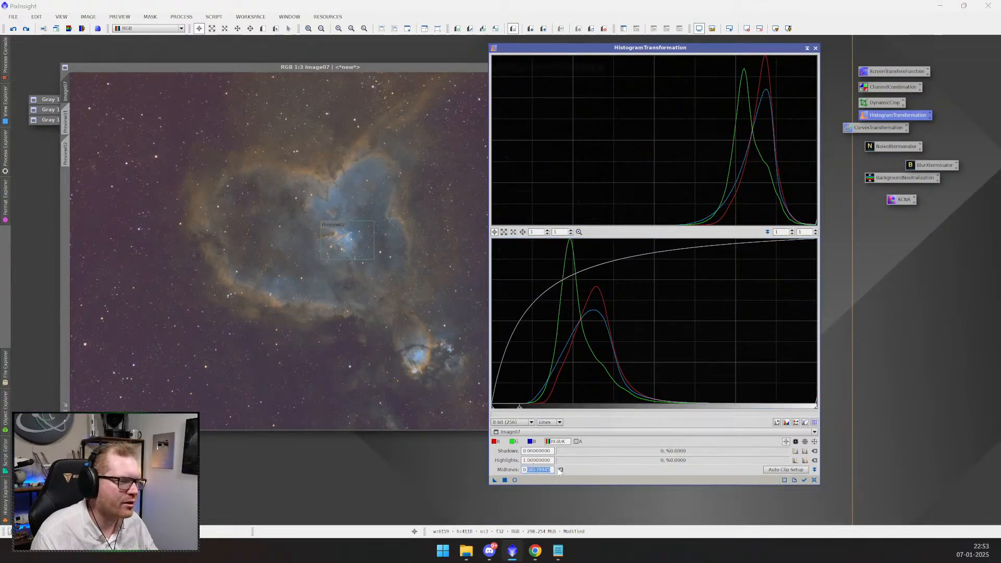
pyautogui.write('0.5')
pyautogui.press('Return')
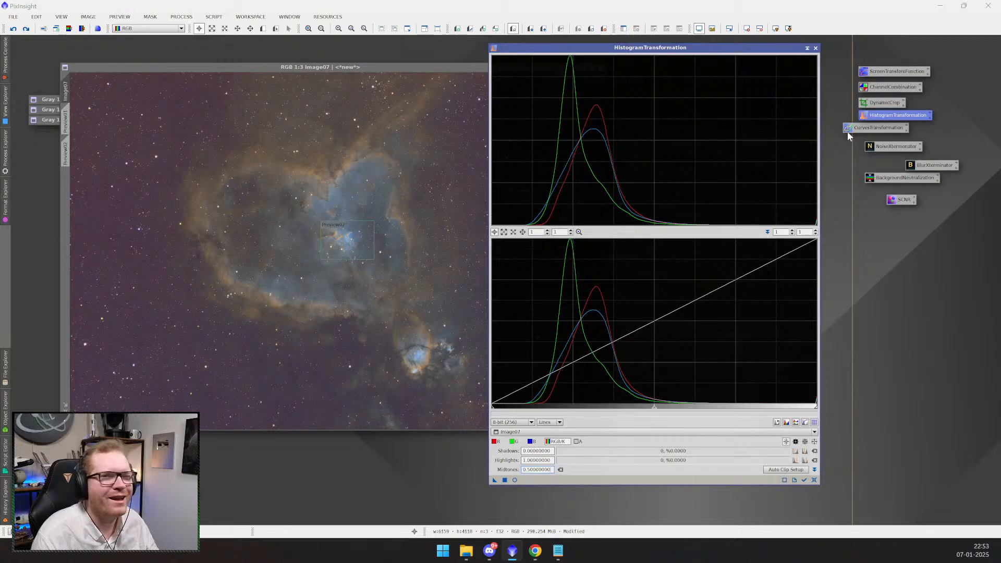
# - Delete the old HistogramTransformation workspace icon and store the current histogram settings as a new process icon
pyautogui.rightClick(876, 122)
pyautogui.click(856, 244)
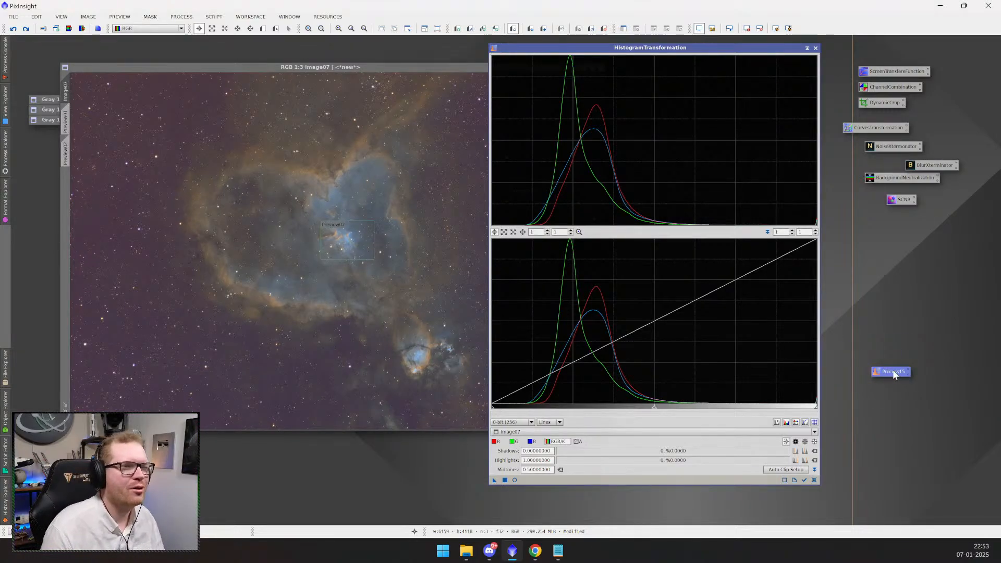
pyautogui.moveTo(764, 46)
pyautogui.mouseDown()
pyautogui.moveTo(688, 103)
pyautogui.moveTo(752, 62)
pyautogui.mouseUp()
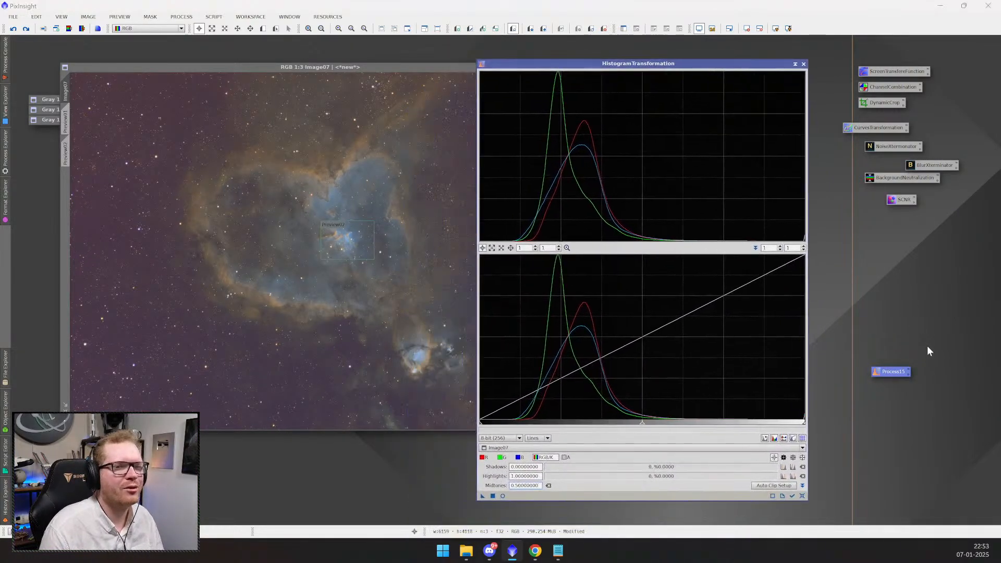
# - Name the new process icon HistogramTransforamtion and place it directly above the CurvesTransformation icon
pyautogui.rightClick(904, 373)
pyautogui.click(896, 436)
pyautogui.write('Hist')
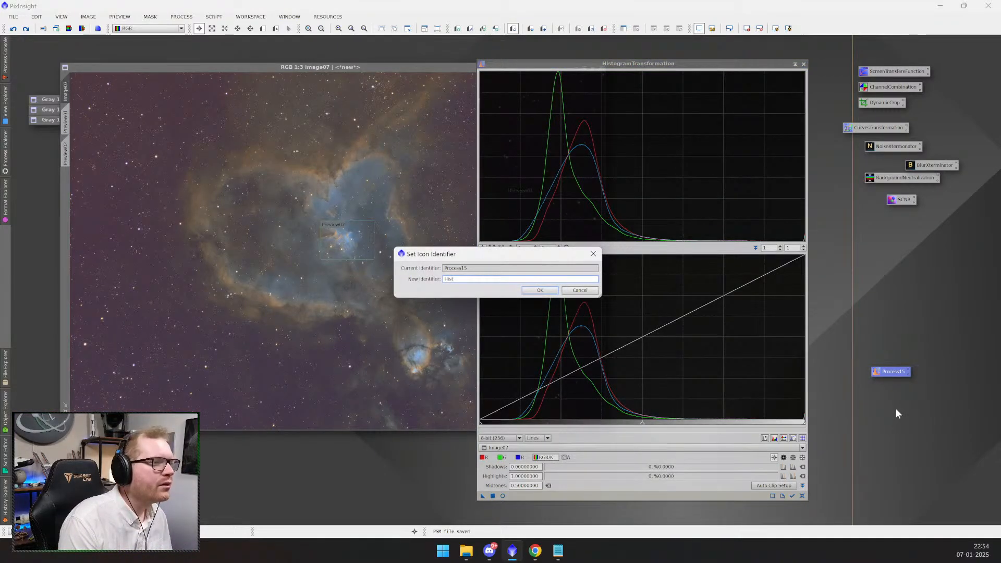
pyautogui.write('ogram')
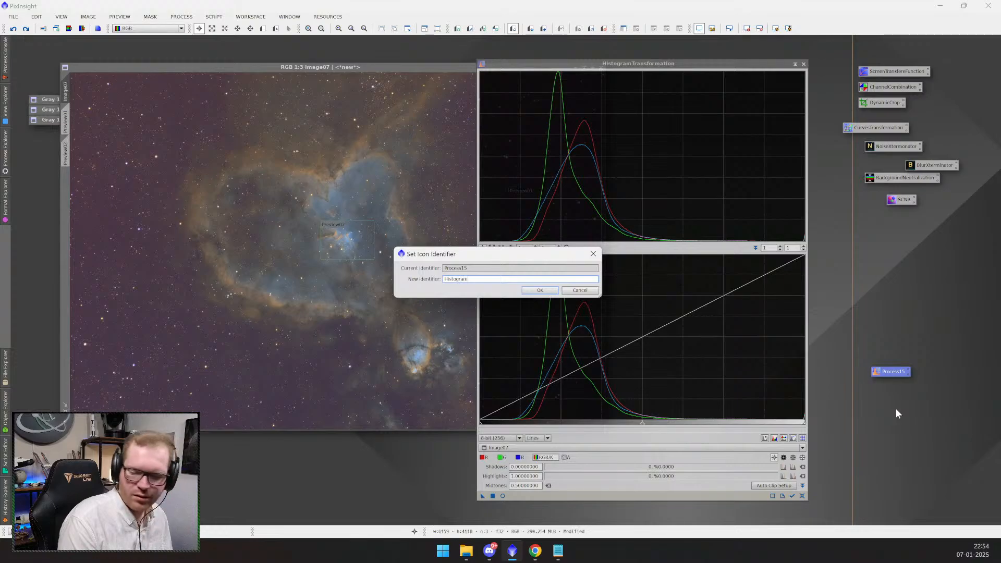
pyautogui.write('Transforamtion')
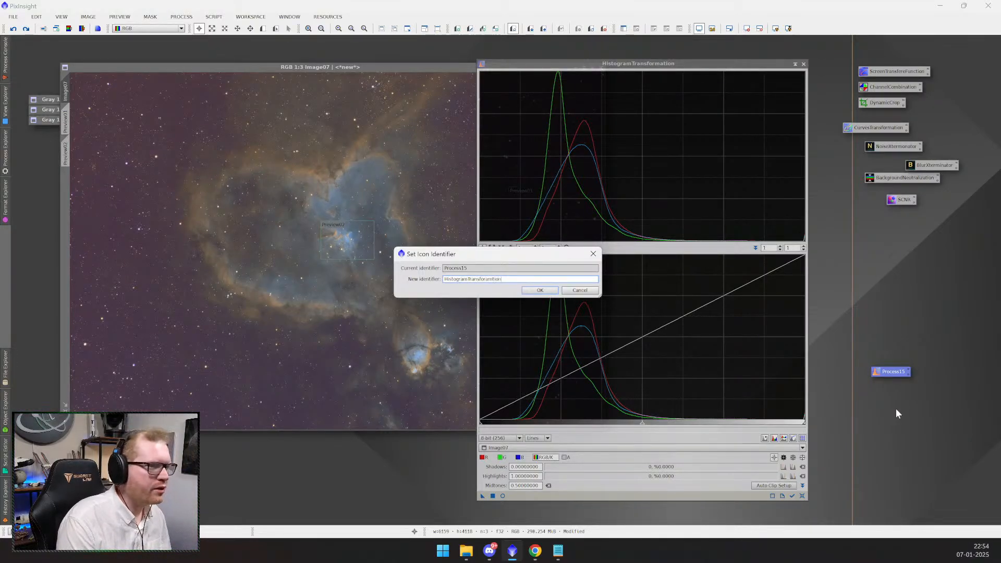
pyautogui.press('Return')
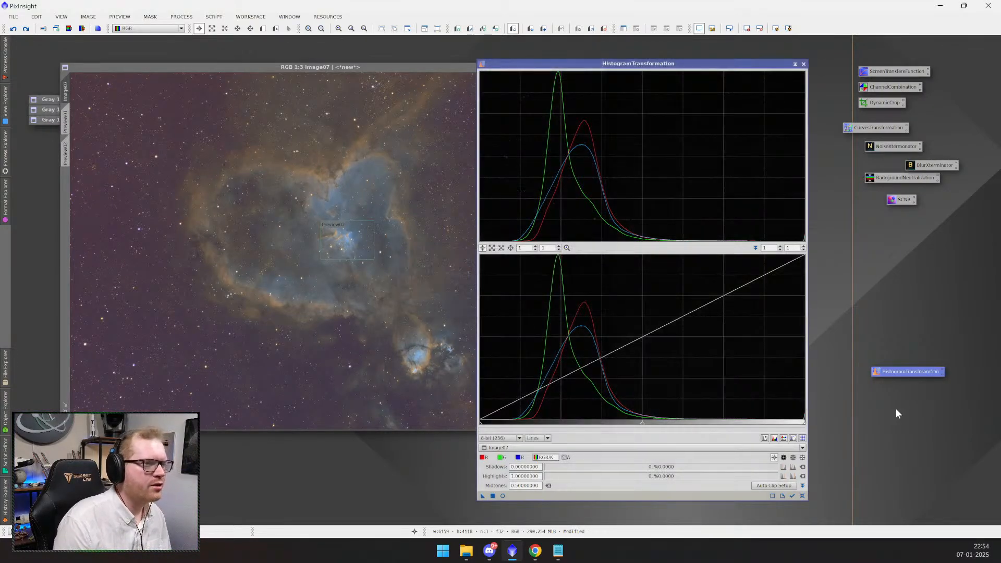
pyautogui.moveTo(923, 374); pyautogui.dragTo(900, 118)
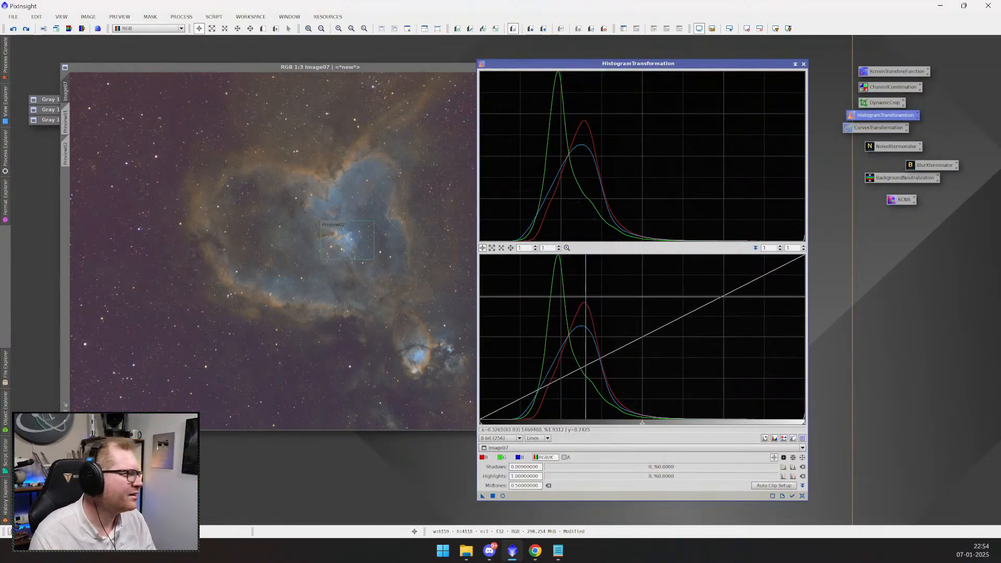
# - Raise the combined RGB/K shadows point to about 0.059 and compare the HistogramTransformation real-time preview with Image07
pyautogui.moveTo(567, 65); pyautogui.dragTo(714, 60)
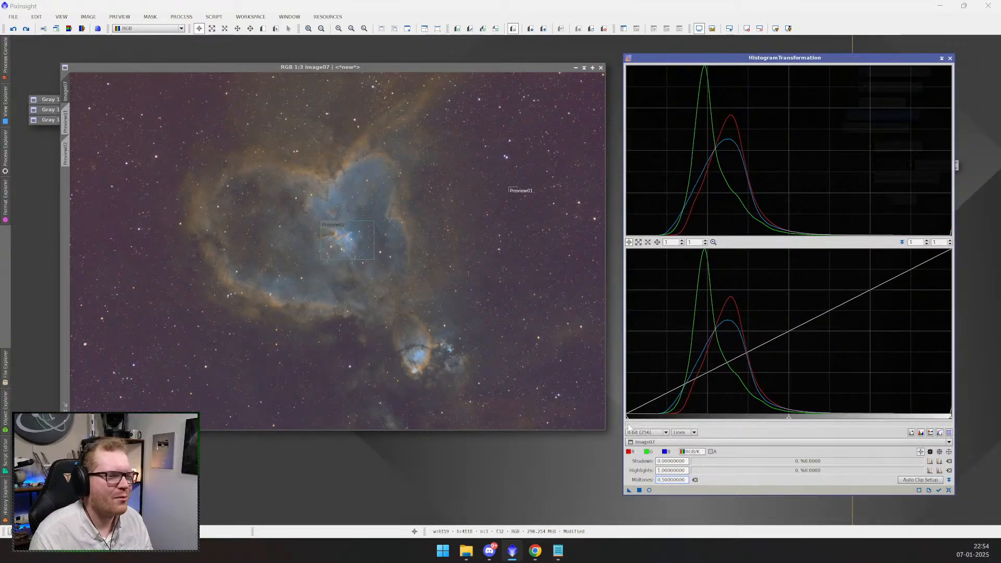
pyautogui.moveTo(629, 420); pyautogui.dragTo(646, 421)
pyautogui.click(649, 491)
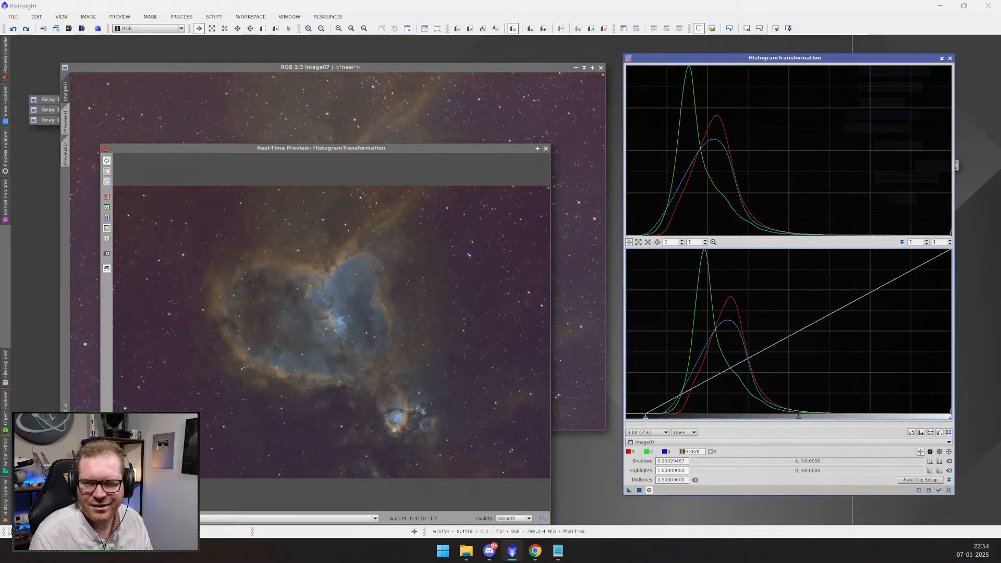
pyautogui.moveTo(434, 147); pyautogui.dragTo(503, 78)
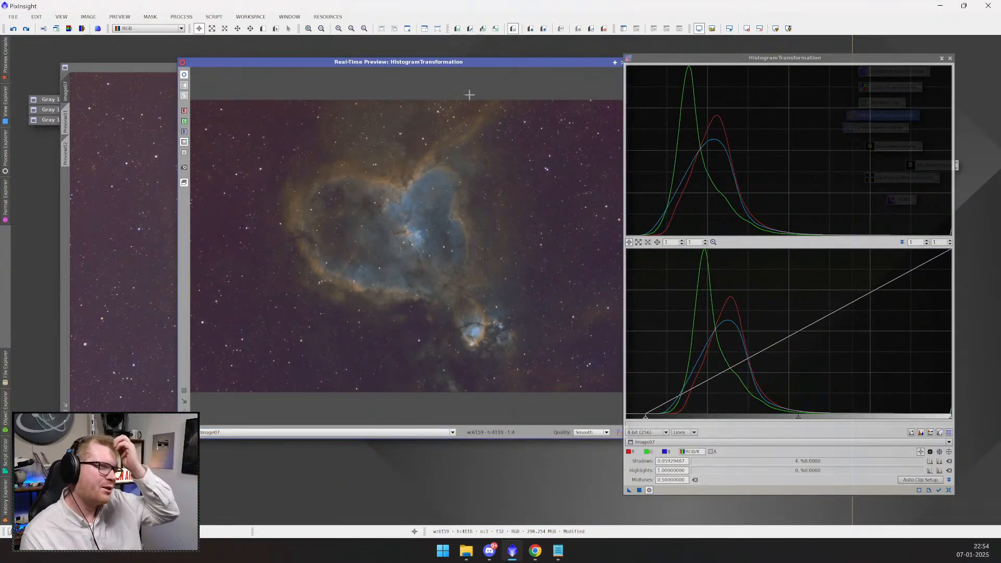
pyautogui.moveTo(503, 64); pyautogui.dragTo(485, 67)
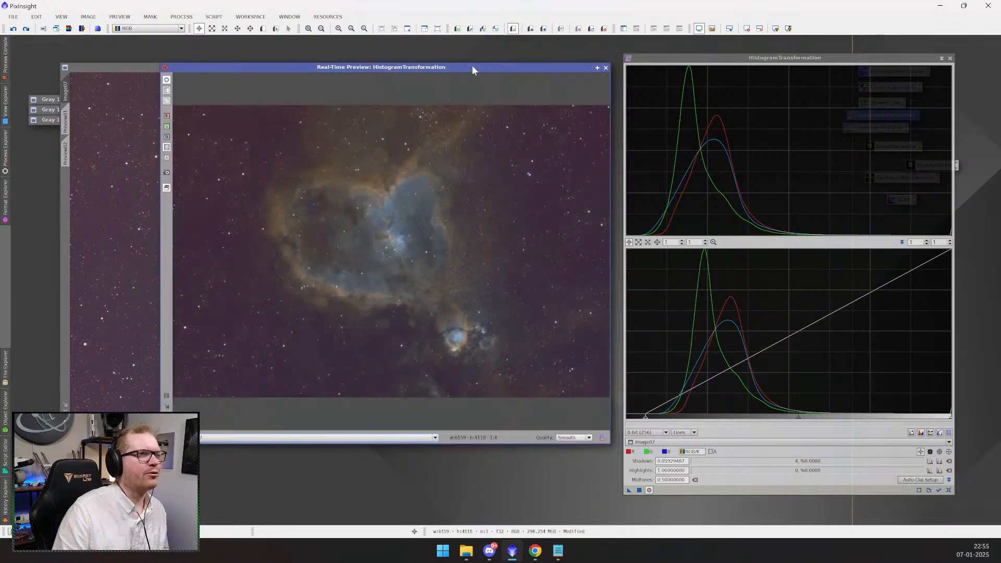
pyautogui.moveTo(473, 65); pyautogui.dragTo(480, 57)
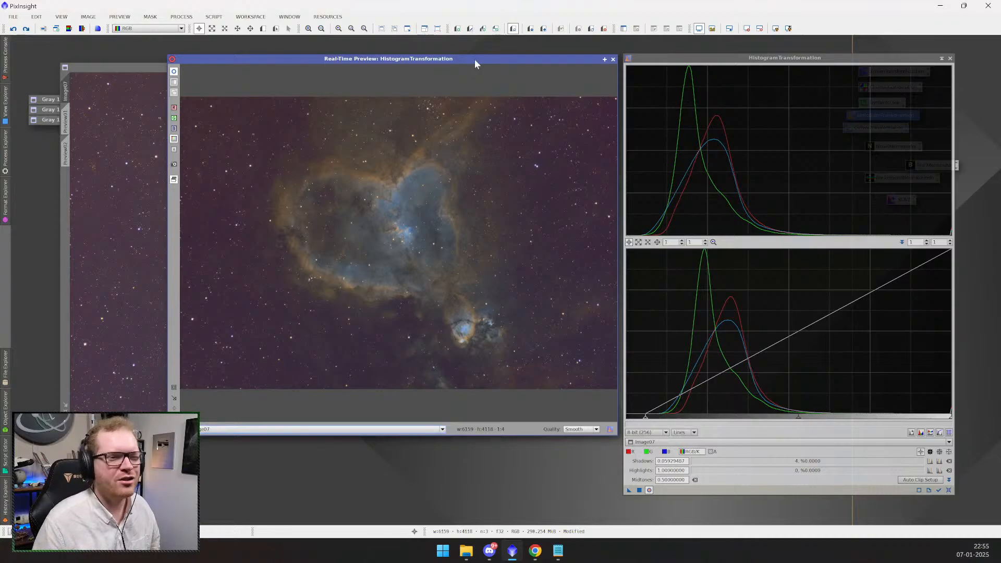
pyautogui.moveTo(522, 57); pyautogui.dragTo(476, 70)
# - Close the real-time preview, apply the HistogramTransformation to Image07 and close the process
pyautogui.click(568, 74)
pyautogui.moveTo(628, 490); pyautogui.dragTo(491, 424)
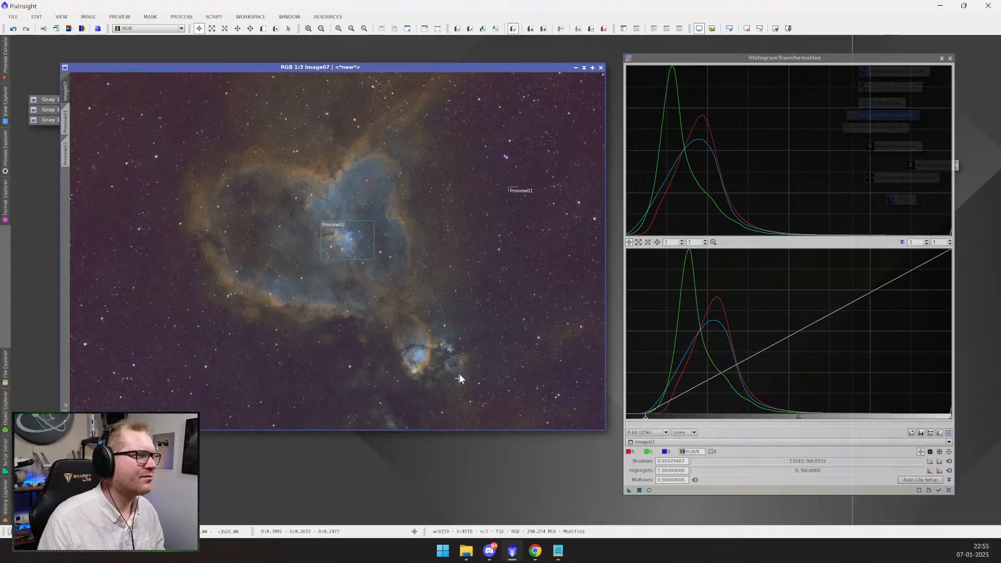
pyautogui.click(951, 57)
pyautogui.moveTo(442, 69); pyautogui.dragTo(638, 84)
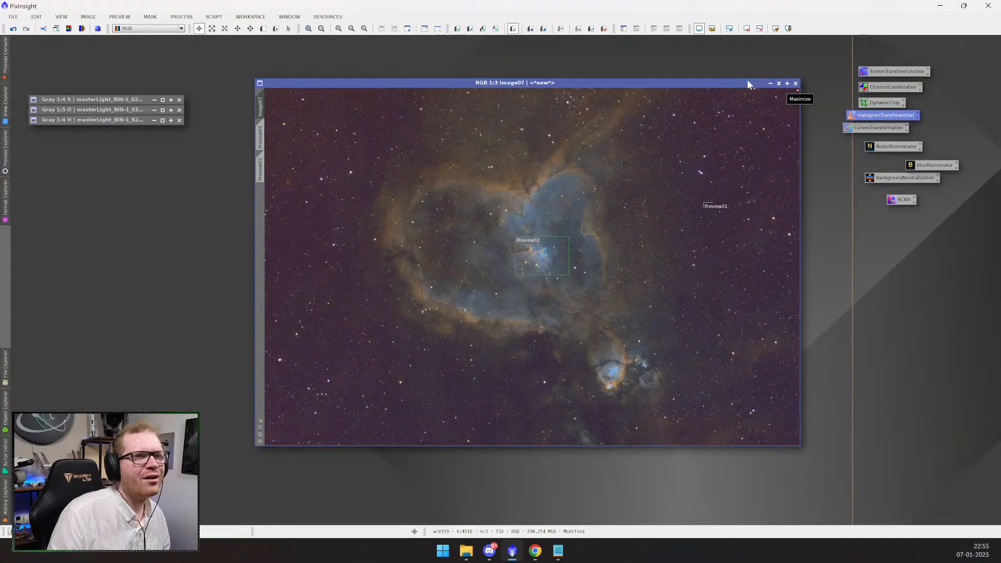
# - Load Image07's History Explorer to review the processes applied to the image
pyautogui.rightClick(635, 84)
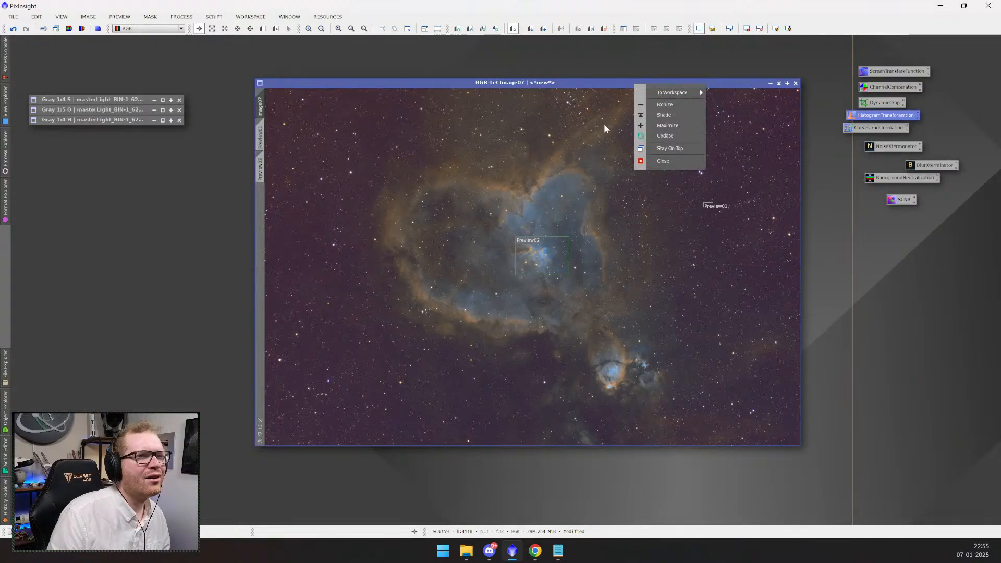
pyautogui.rightClick(554, 180)
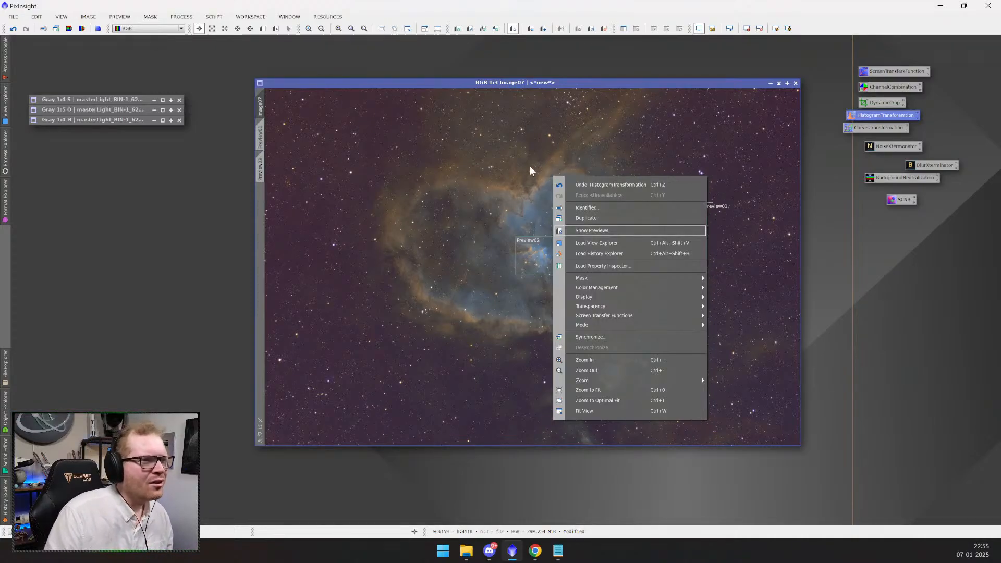
pyautogui.click(622, 259)
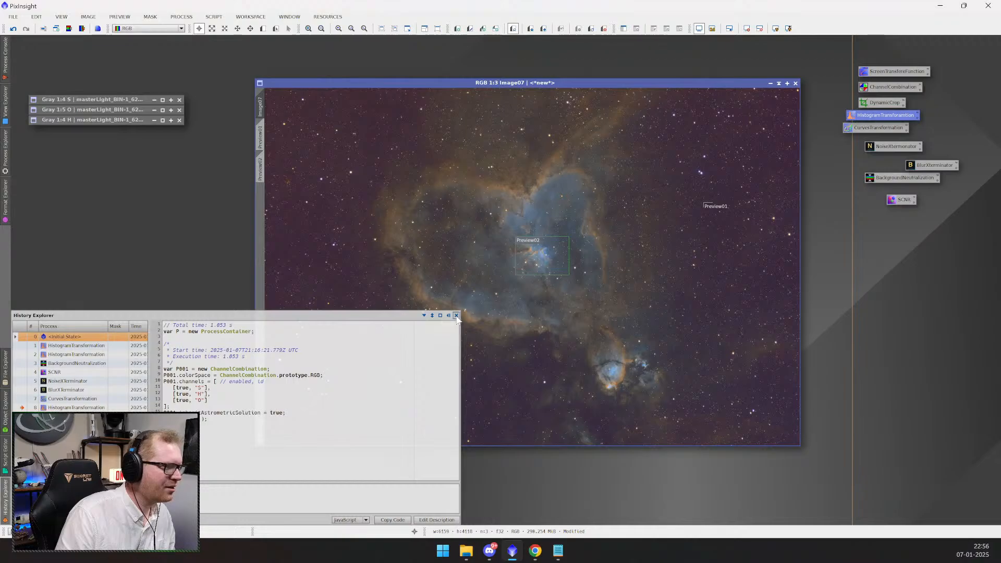
# - Zoom Image07 to 1:1 to inspect the detail around the nebula's core
pyautogui.rightClick(463, 283)
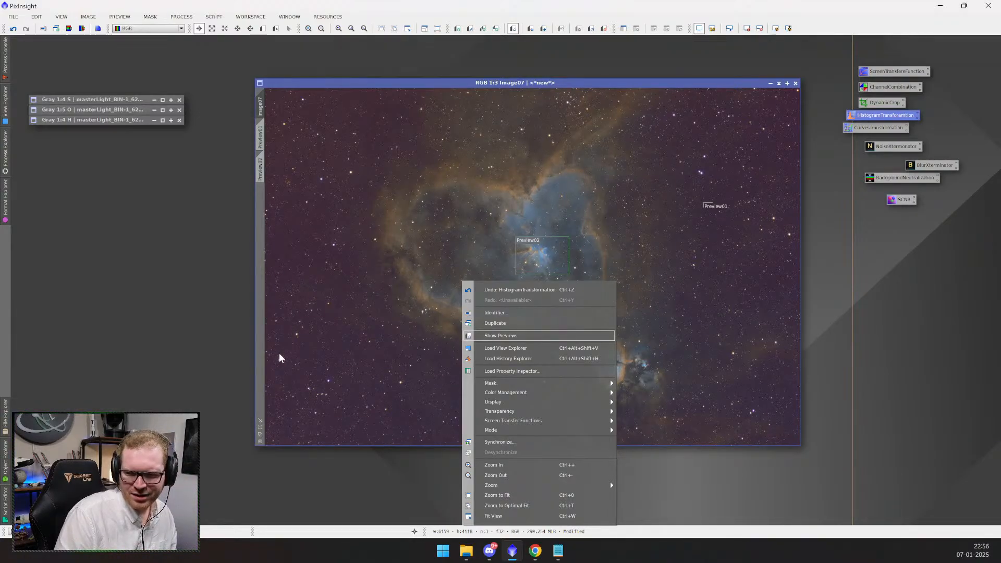
pyautogui.click(263, 403)
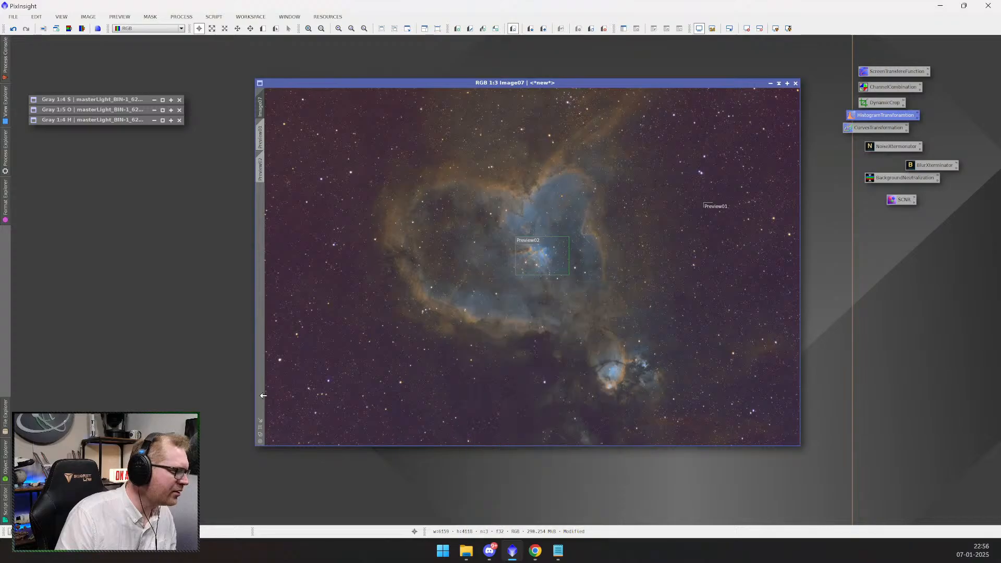
pyautogui.click(261, 442)
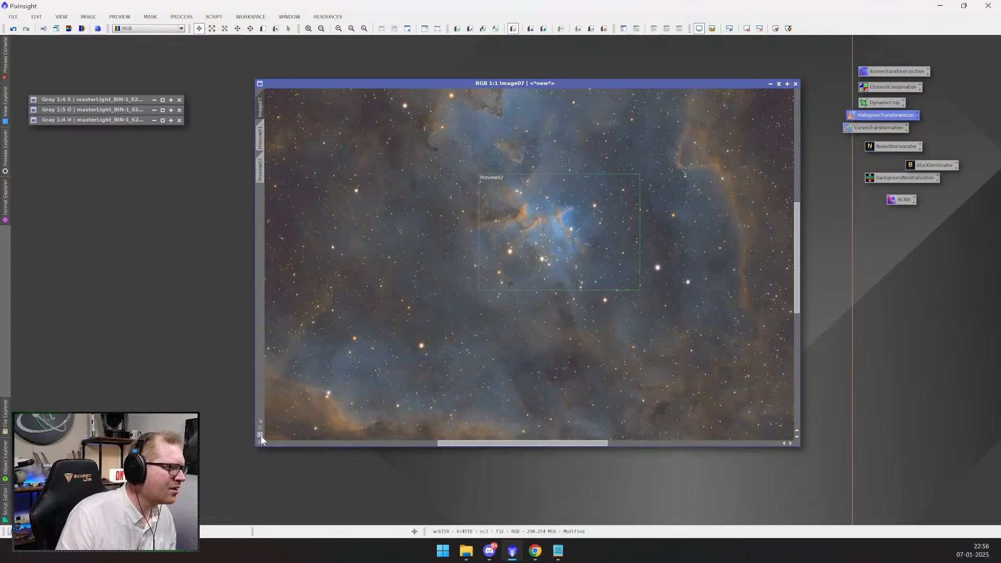
# - Fit and enlarge the Image07 window, and zoom in on the stars beside the nebula's core and back out to the whole image
pyautogui.click(260, 434)
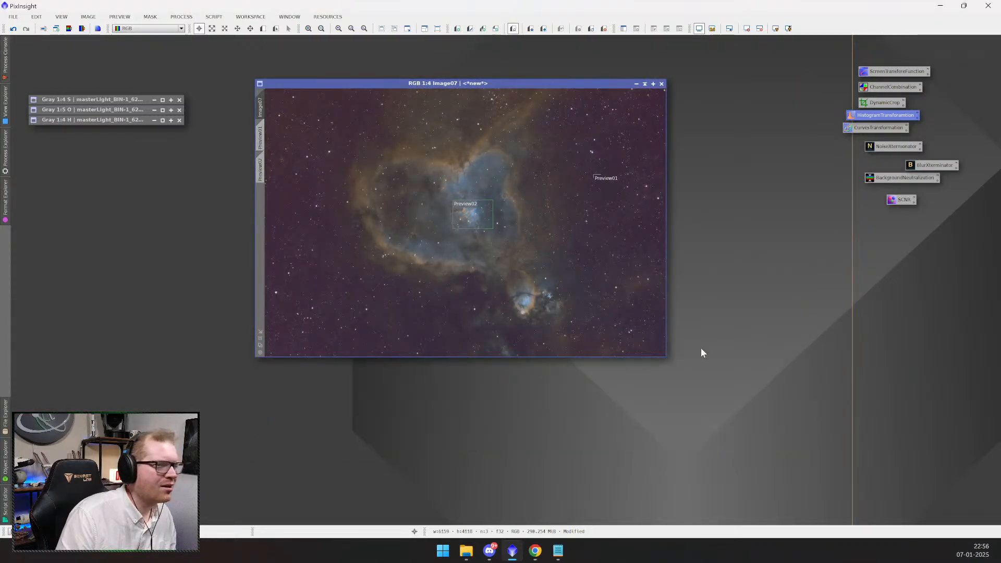
pyautogui.moveTo(668, 359); pyautogui.dragTo(814, 525)
pyautogui.scroll(5, 553, 311)
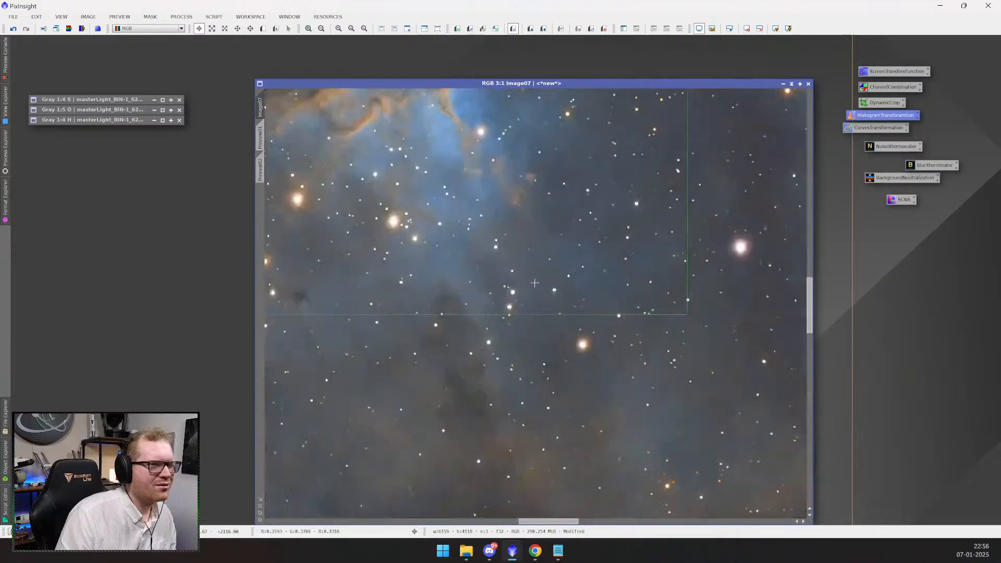
pyautogui.scroll(-4, 534, 280)
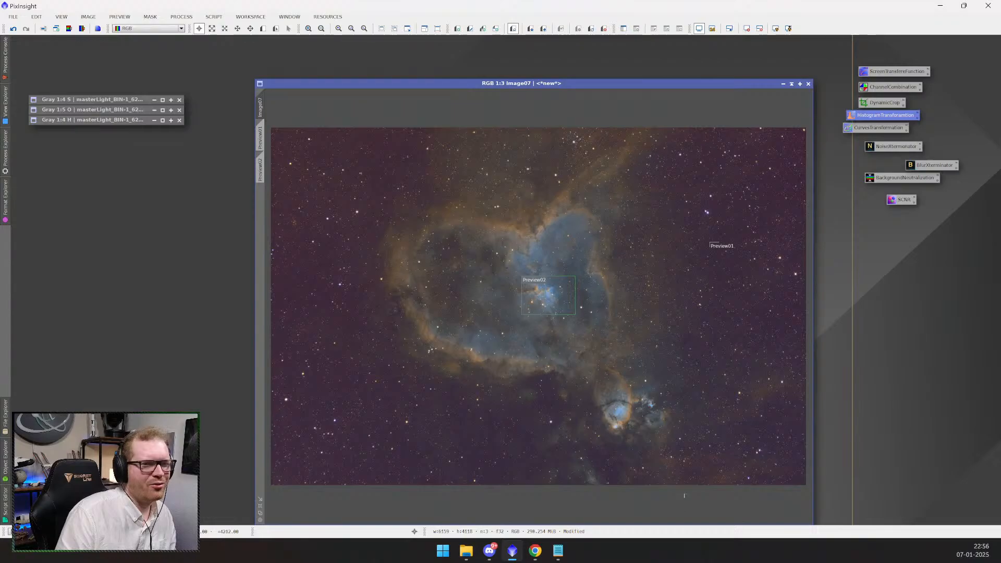
# - Move the BackgroundNeutralization process icon below the SCNR icon and open its settings
pyautogui.click(887, 180)
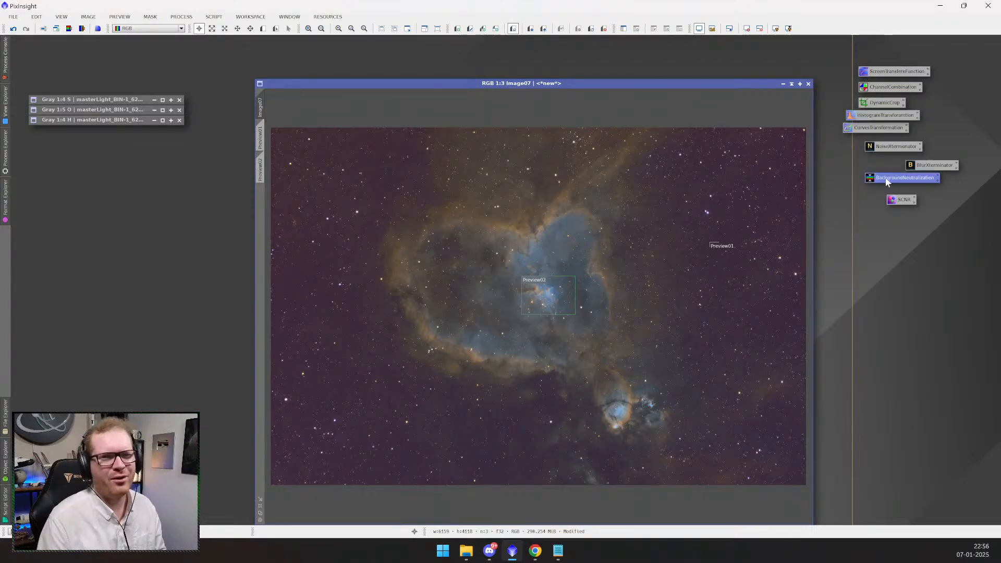
pyautogui.moveTo(889, 179); pyautogui.dragTo(877, 262)
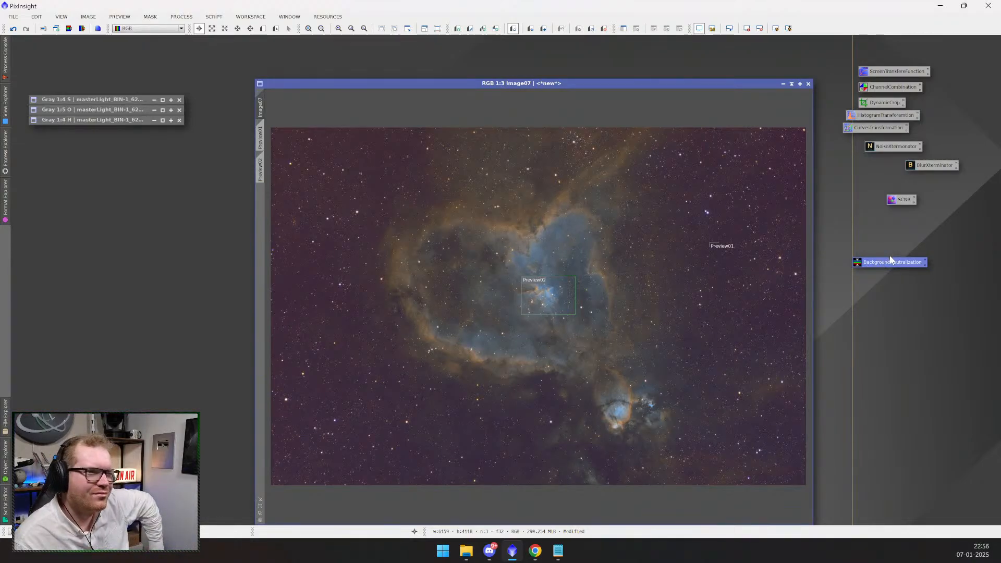
pyautogui.doubleClick(891, 264)
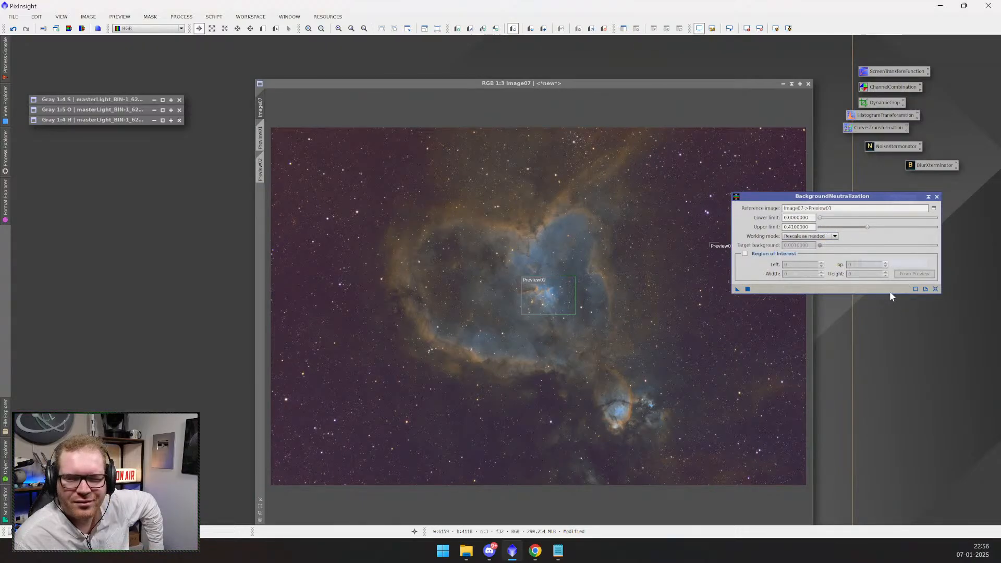
# - Load Image07's Property Inspector, review its instrument, observation and astrometric solution properties, and close it
pyautogui.rightClick(539, 306)
pyautogui.rightClick(453, 308)
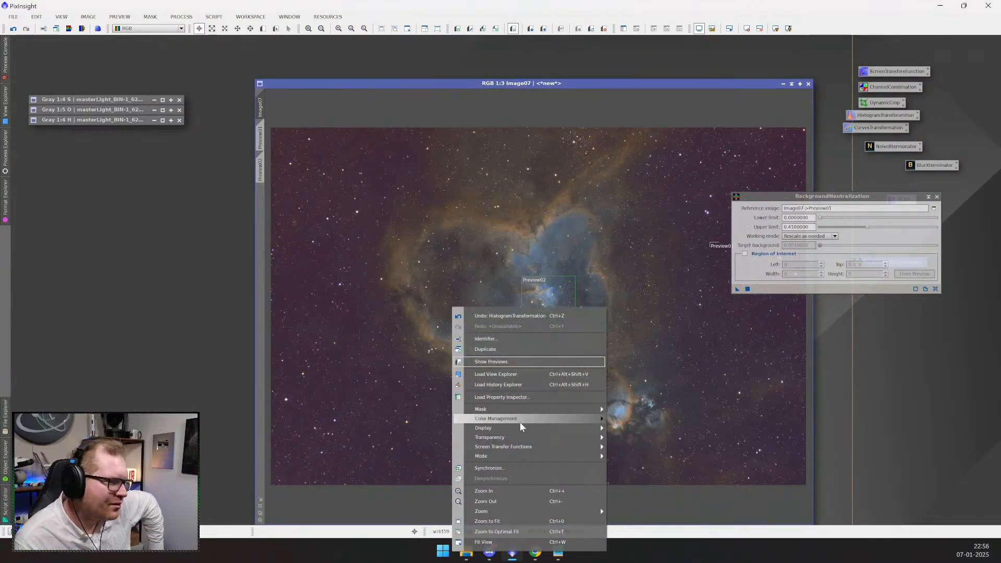
pyautogui.moveTo(536, 441)
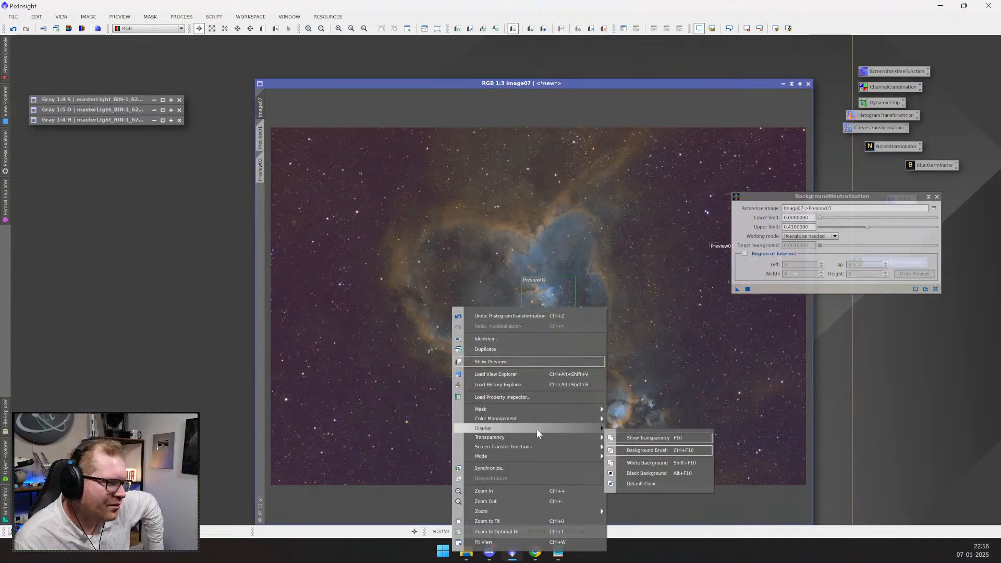
pyautogui.click(546, 400)
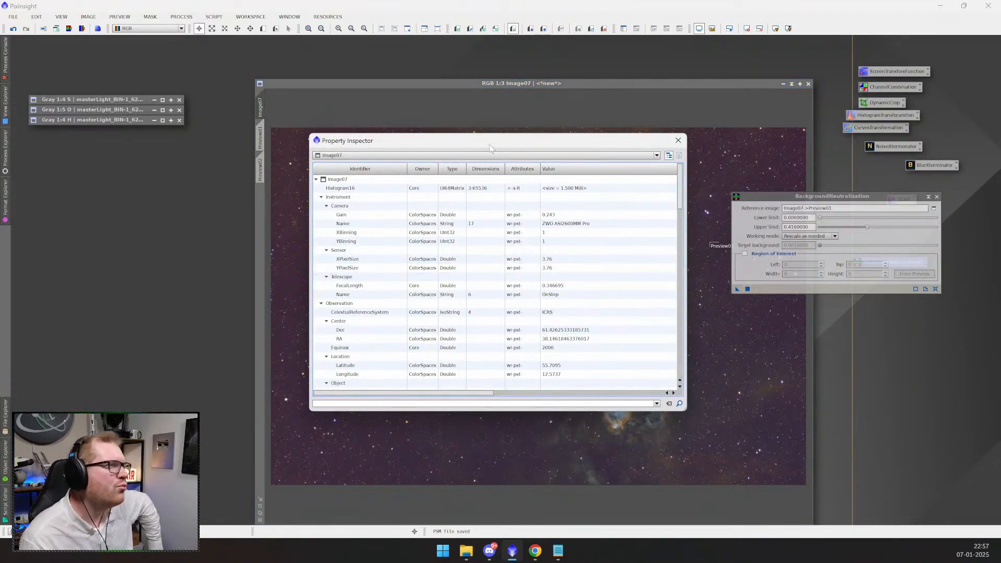
pyautogui.moveTo(486, 140); pyautogui.dragTo(618, 193)
pyautogui.scroll(-6, 504, 309)
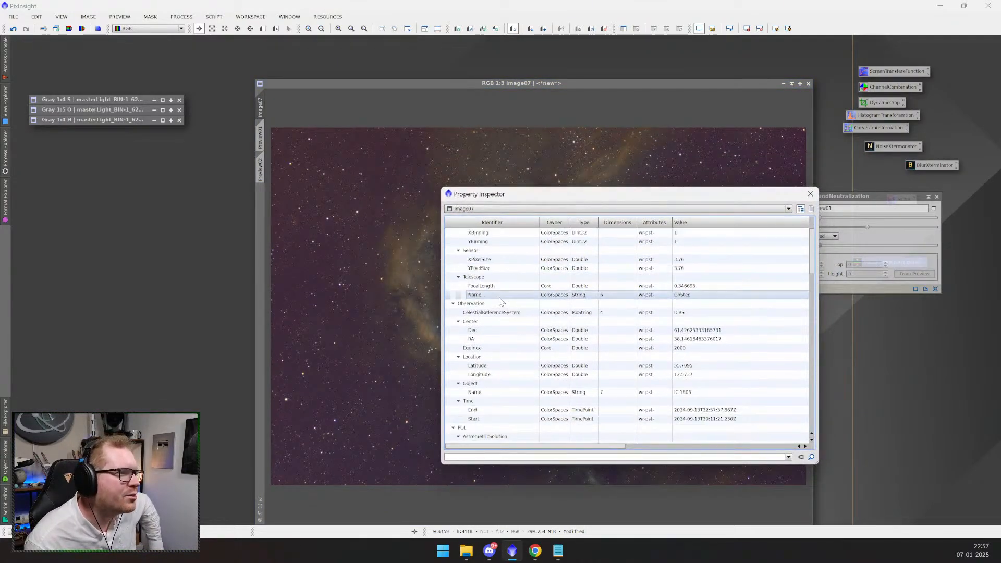
pyautogui.scroll(-15, 502, 318)
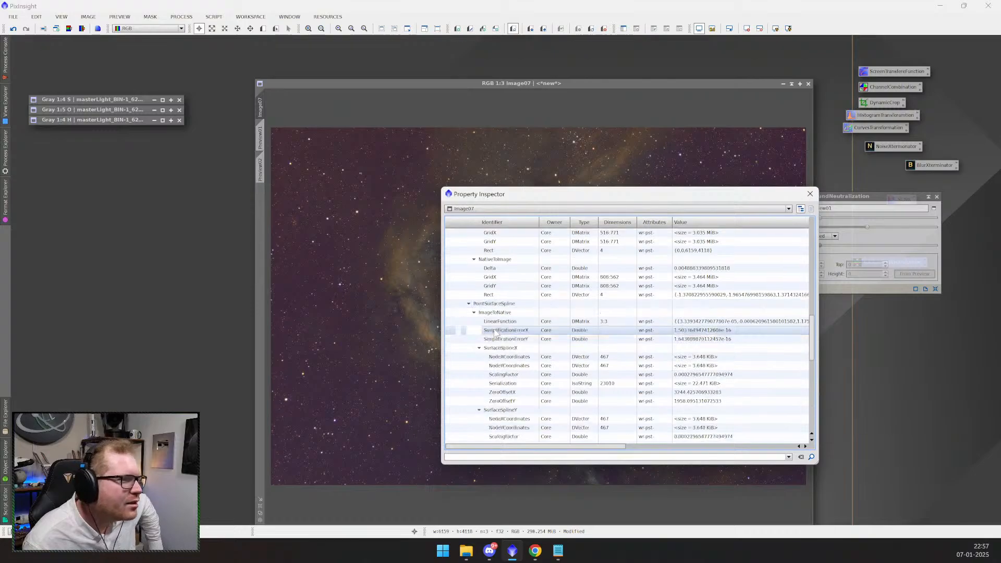
pyautogui.scroll(-3, 498, 331)
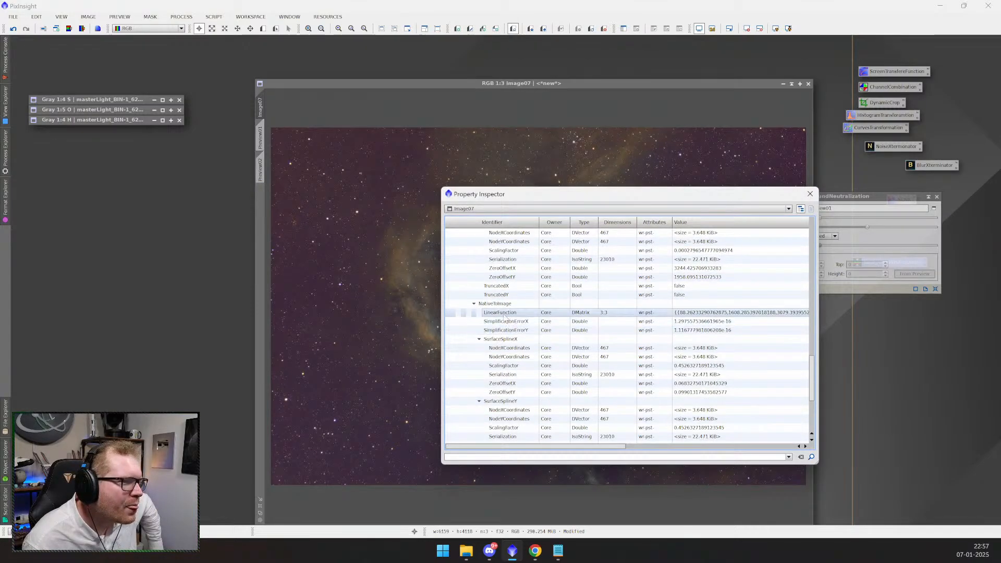
pyautogui.scroll(-1, 498, 308)
pyautogui.scroll(-4, 498, 320)
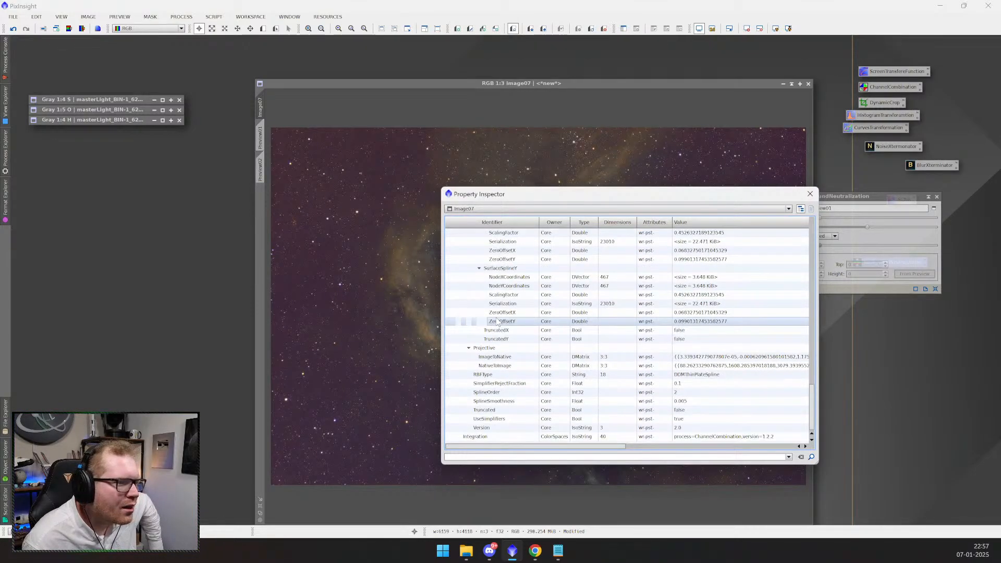
pyautogui.scroll(15, 498, 321)
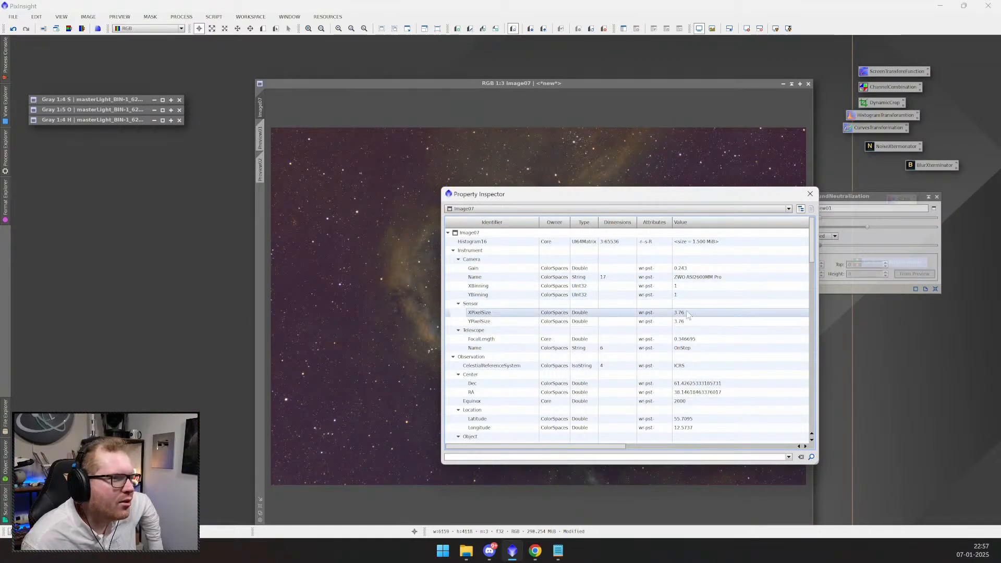
pyautogui.scroll(-7, 671, 339)
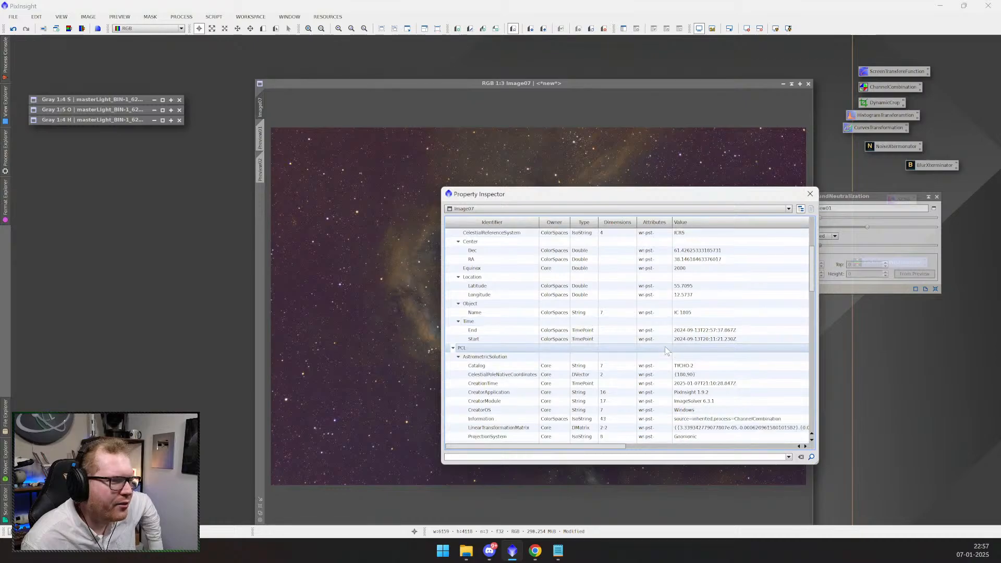
pyautogui.click(810, 194)
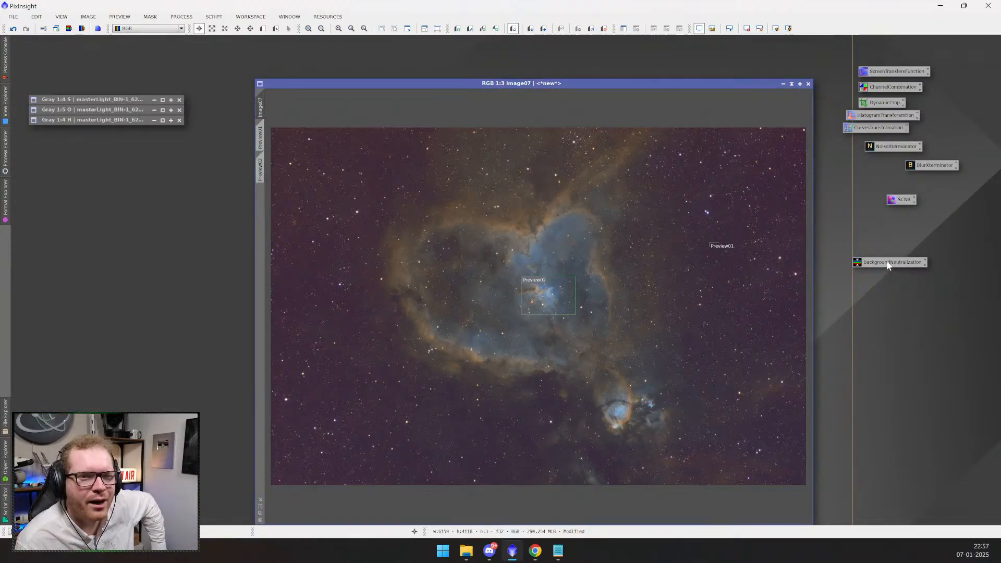
# - Search the processes for "back", open AutomaticBackgroundExtractor and DynamicBackgroundExtraction, and place their dialogs on either side of Image07
pyautogui.moveTo(889, 262)
pyautogui.mouseDown()
pyautogui.moveTo(909, 247)
pyautogui.moveTo(864, 294)
pyautogui.moveTo(900, 260)
pyautogui.mouseUp()
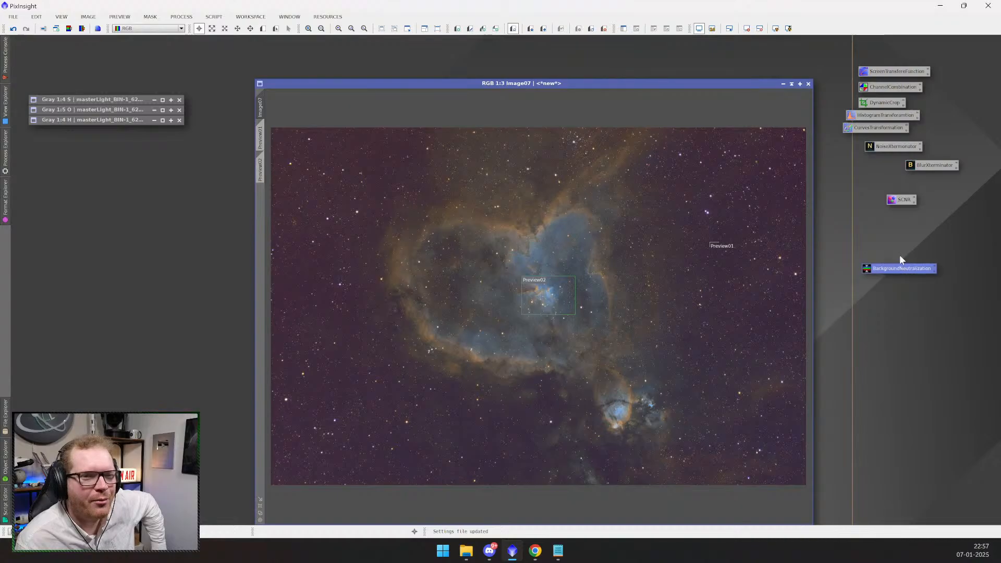
pyautogui.click(6, 154)
pyautogui.doubleClick(64, 51)
pyautogui.write('back')
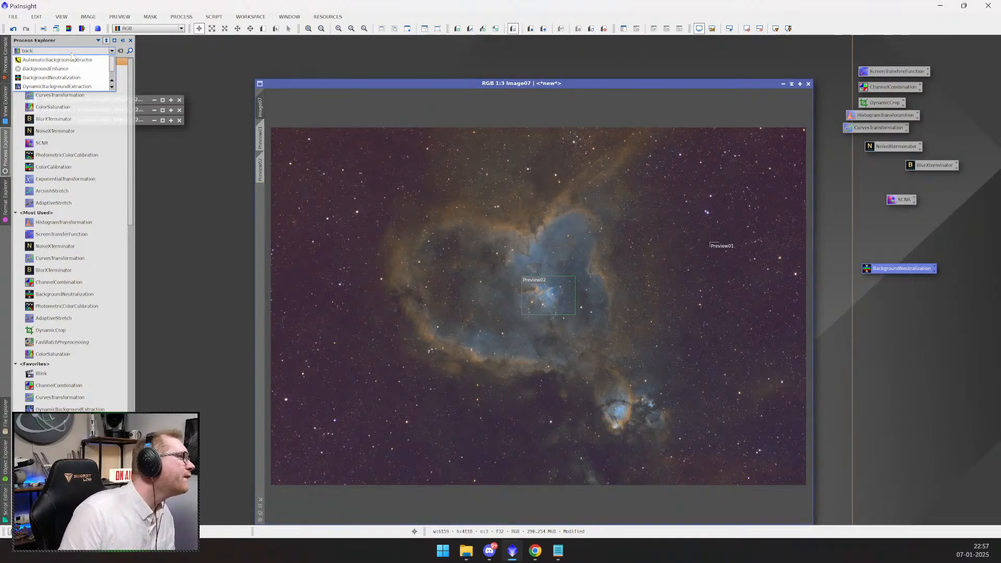
pyautogui.click(72, 59)
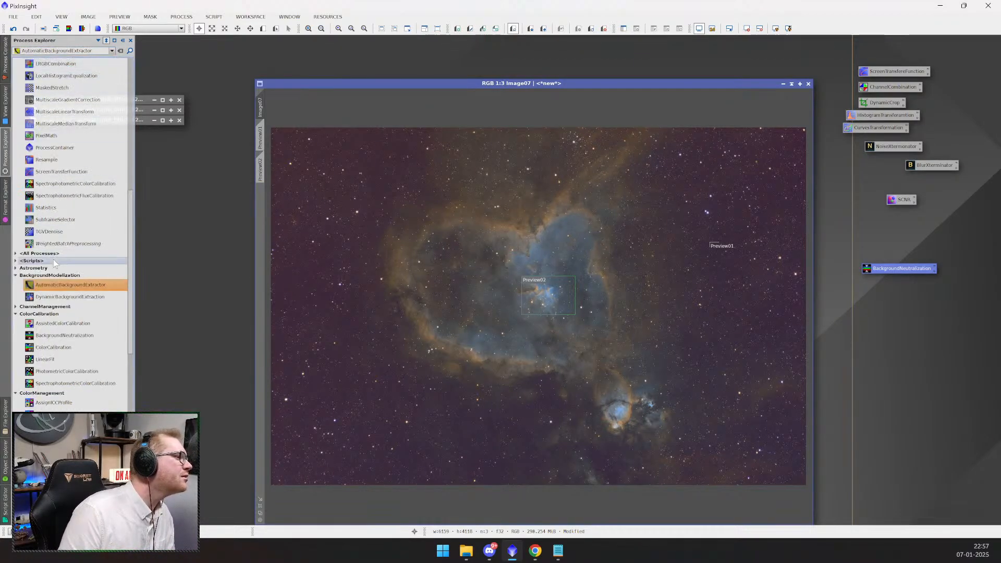
pyautogui.doubleClick(62, 287)
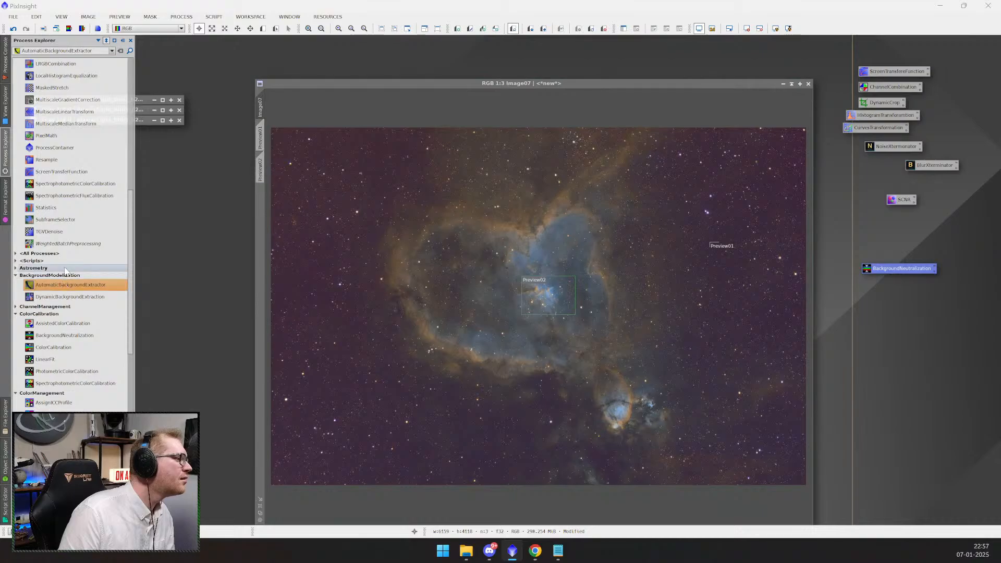
pyautogui.click(72, 298)
pyautogui.doubleClick(72, 298)
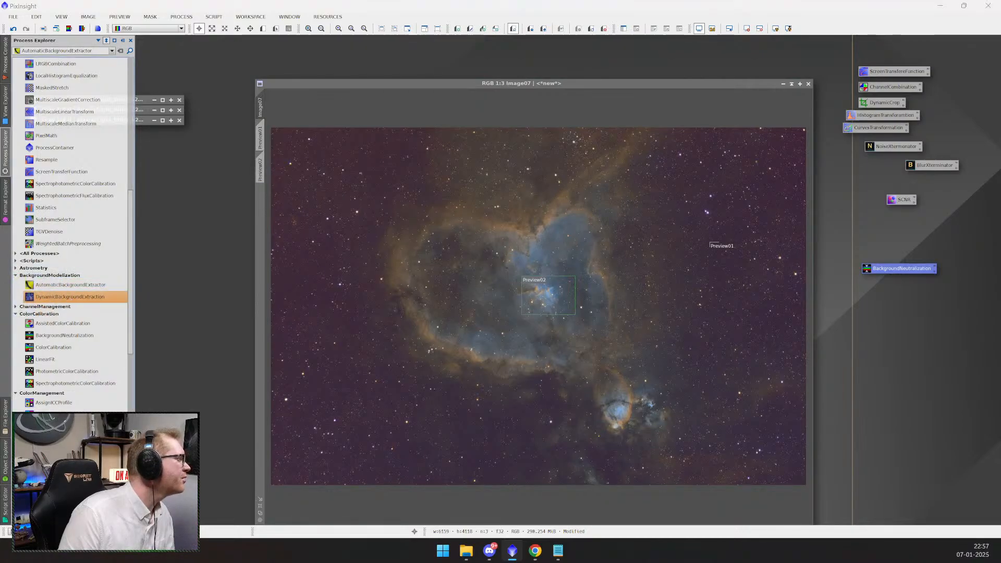
pyautogui.moveTo(63, 199); pyautogui.dragTo(145, 181)
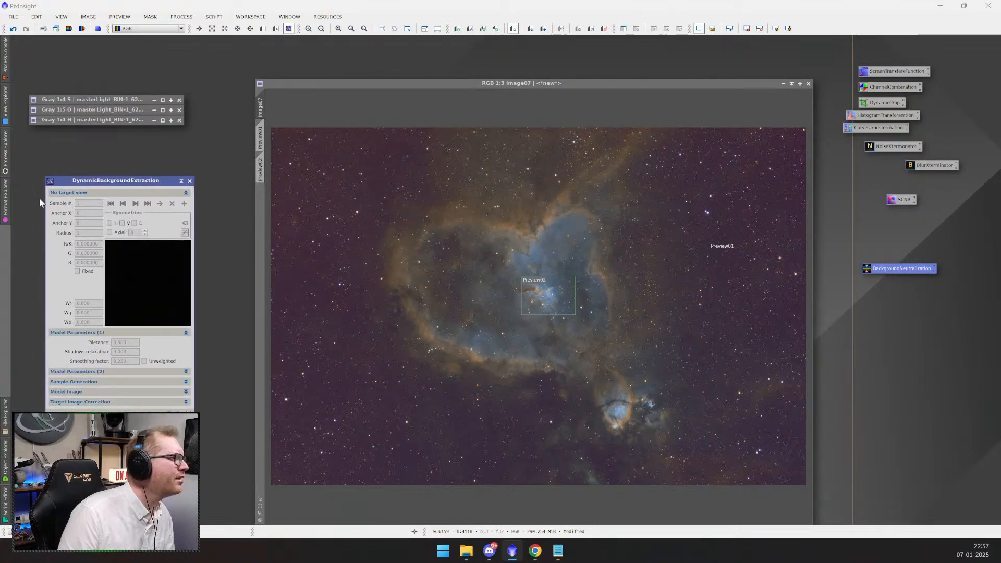
pyautogui.moveTo(742, 258); pyautogui.dragTo(865, 237)
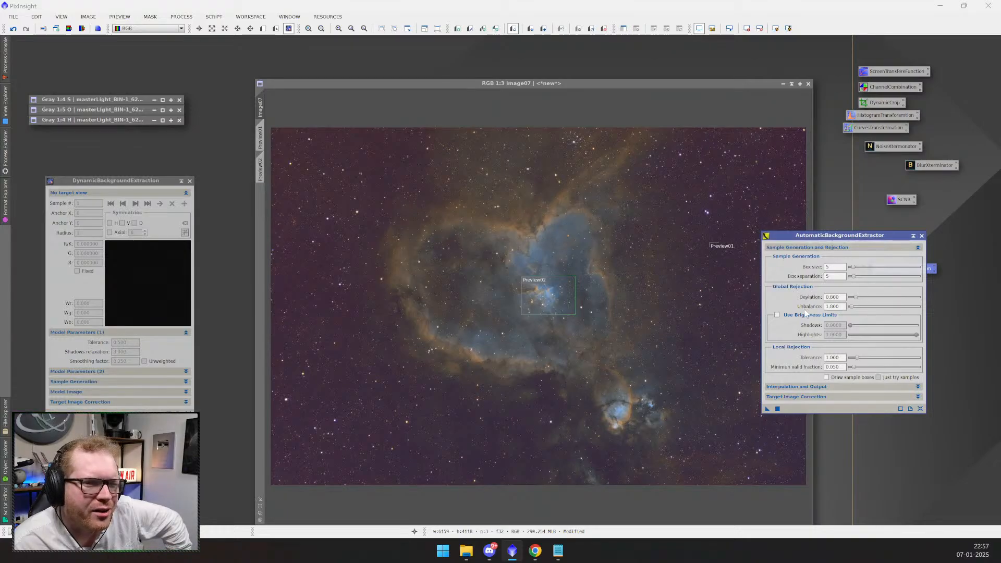
# - Review AutomaticBackgroundExtractor's output and target image correction options, leave Correction at None, and apply the process to Image07
pyautogui.click(804, 387)
pyautogui.click(804, 387)
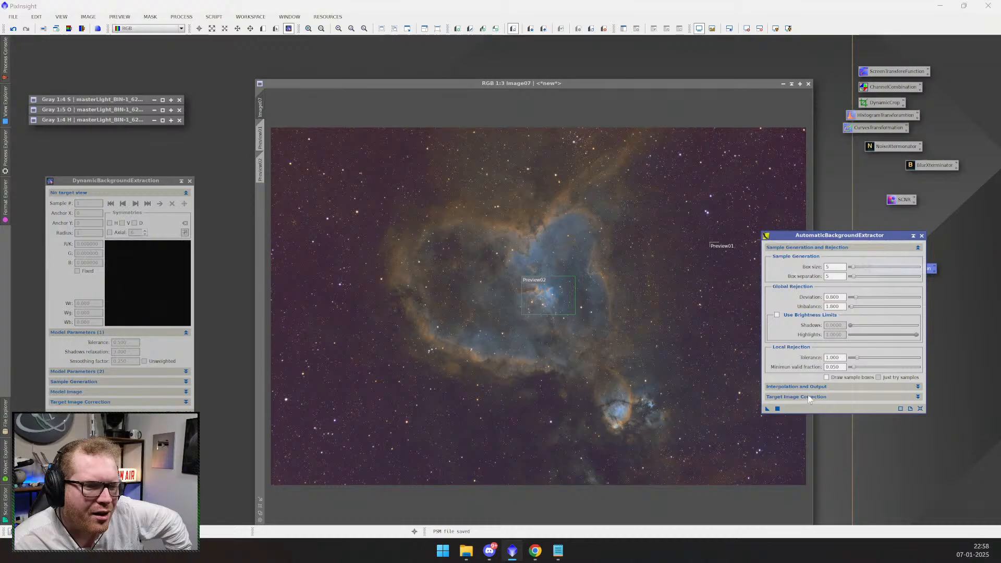
pyautogui.click(806, 397)
pyautogui.click(827, 407)
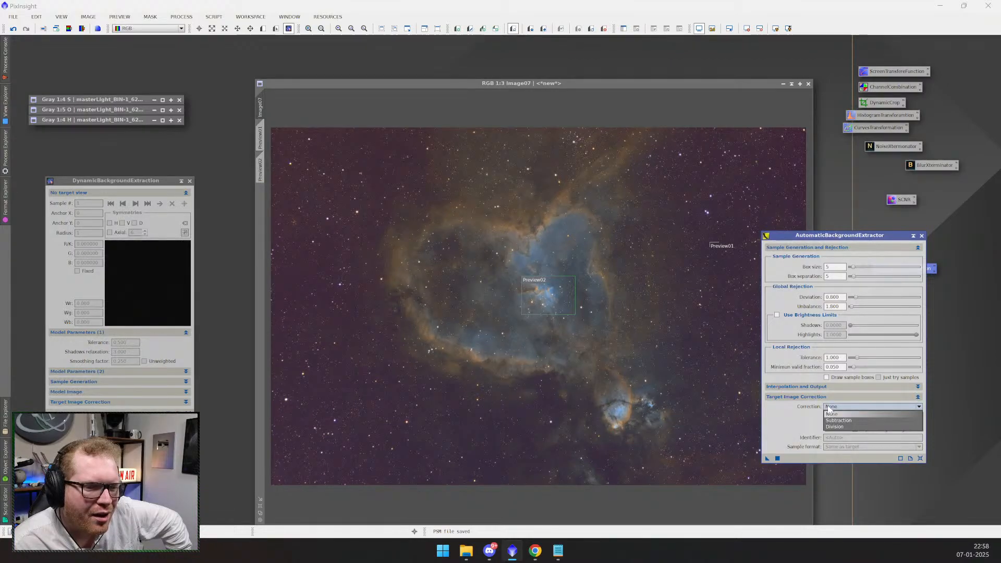
pyautogui.click(807, 398)
pyautogui.moveTo(768, 408); pyautogui.dragTo(662, 462)
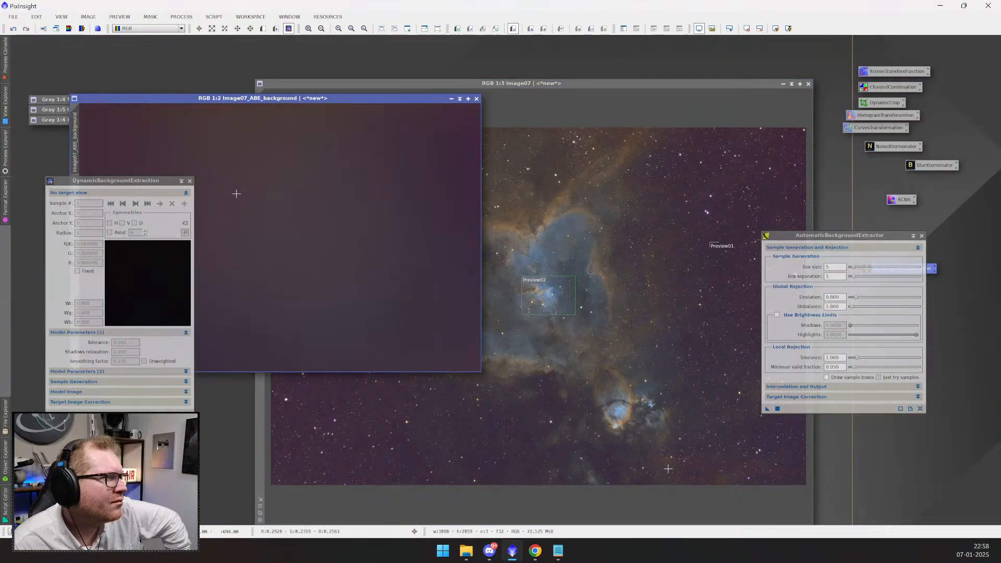
# - Place the background model window over Image07 and save the AutomaticBackgroundExtractor instance as a process icon above BackgroundNeutralization
pyautogui.moveTo(343, 99); pyautogui.dragTo(593, 120)
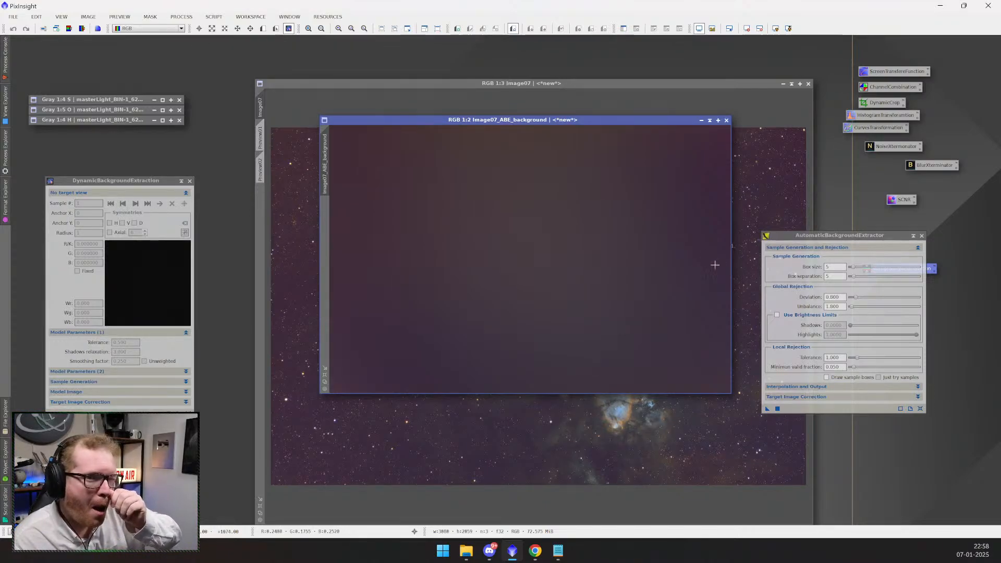
pyautogui.moveTo(802, 239); pyautogui.dragTo(818, 298)
pyautogui.moveTo(544, 120)
pyautogui.mouseDown()
pyautogui.moveTo(573, 138)
pyautogui.moveTo(602, 471)
pyautogui.moveTo(587, 531)
pyautogui.moveTo(590, 115)
pyautogui.moveTo(560, 117)
pyautogui.mouseUp()
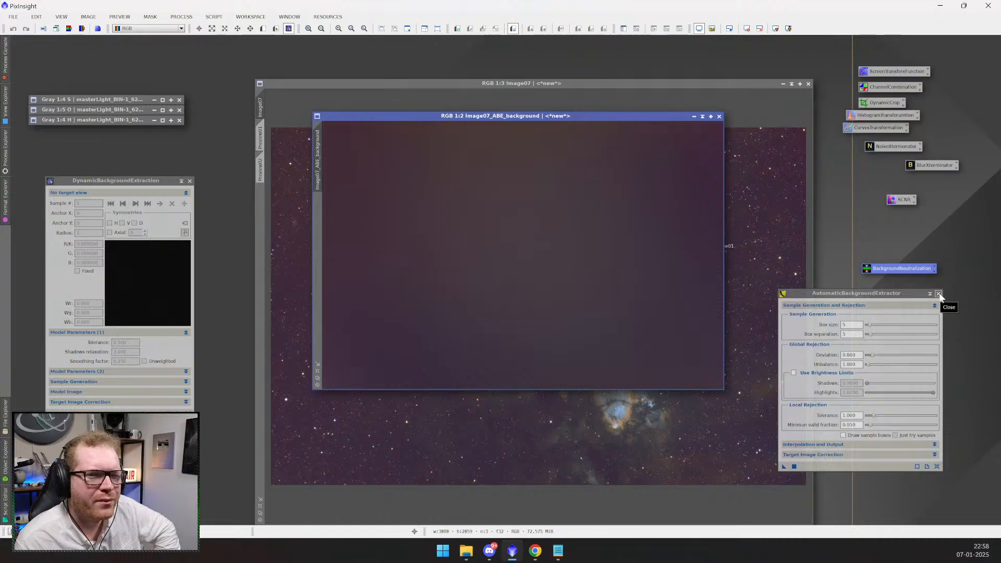
pyautogui.moveTo(784, 467); pyautogui.dragTo(863, 241)
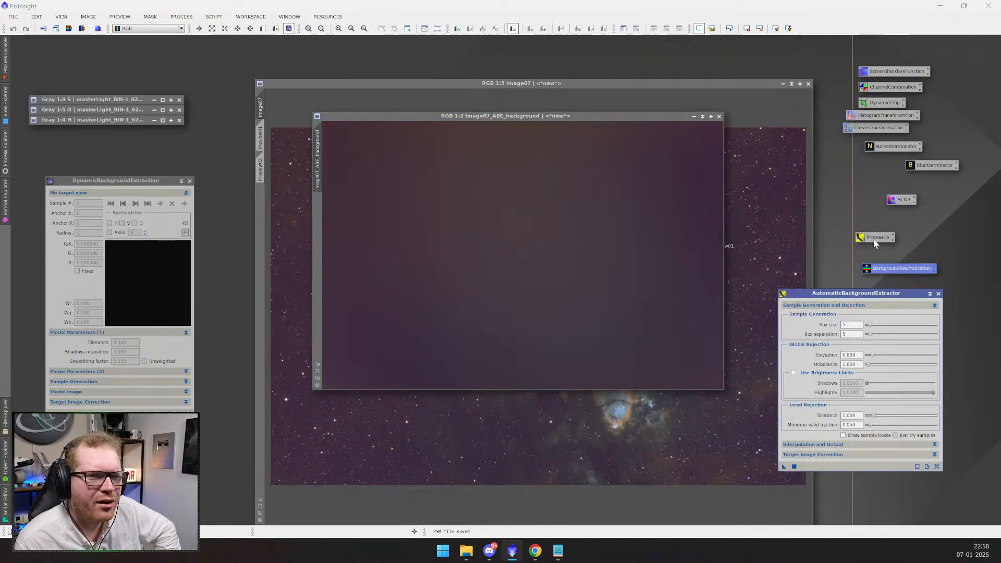
# - Dismiss the process icon's options and close the DynamicBackgroundExtraction dialog
pyautogui.rightClick(878, 236)
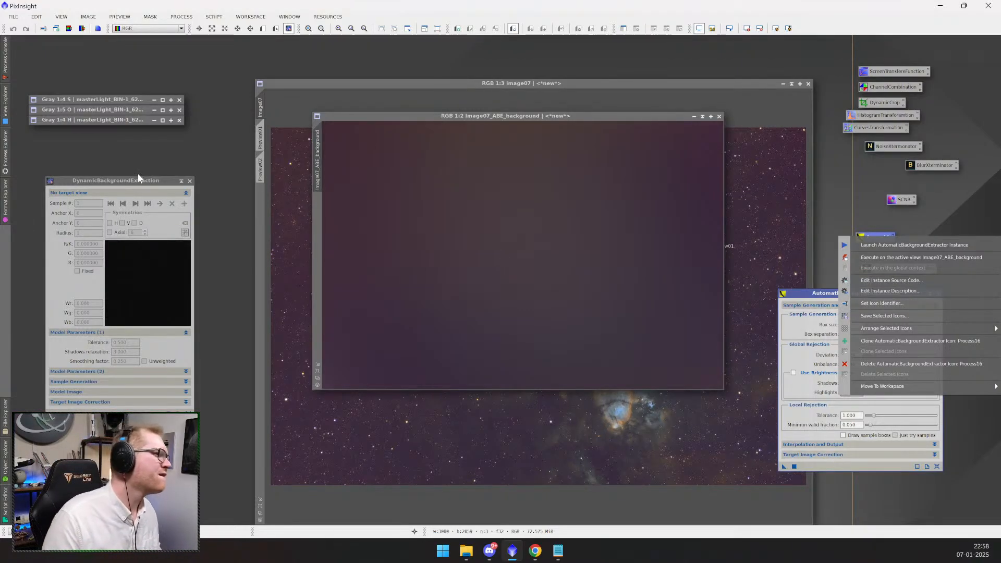
pyautogui.click(191, 181)
pyautogui.click(190, 181)
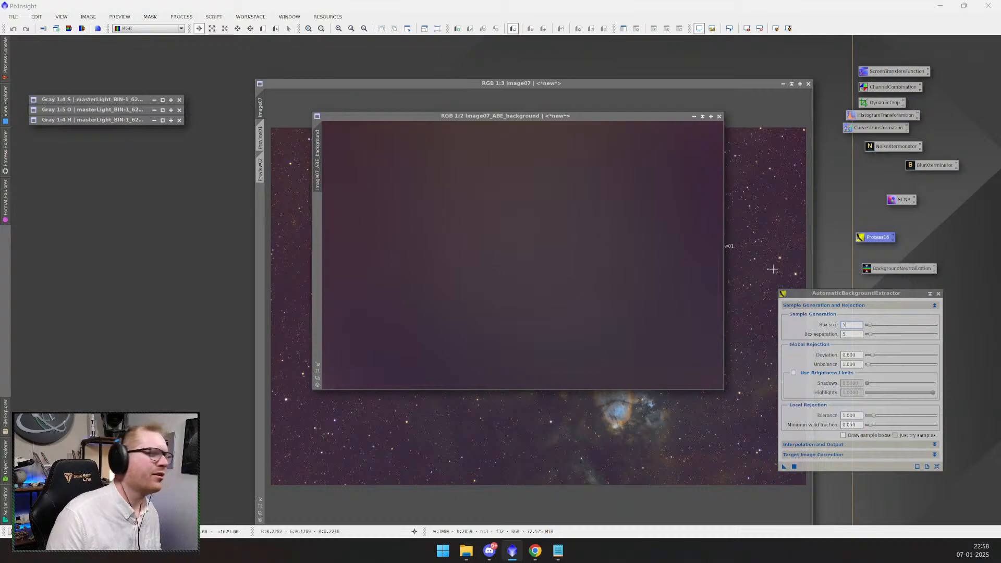
# - Rename the Process16 icon to AutomaticBackgroundExtraction and close the AutomaticBackgroundExtractor dialog
pyautogui.rightClick(873, 238)
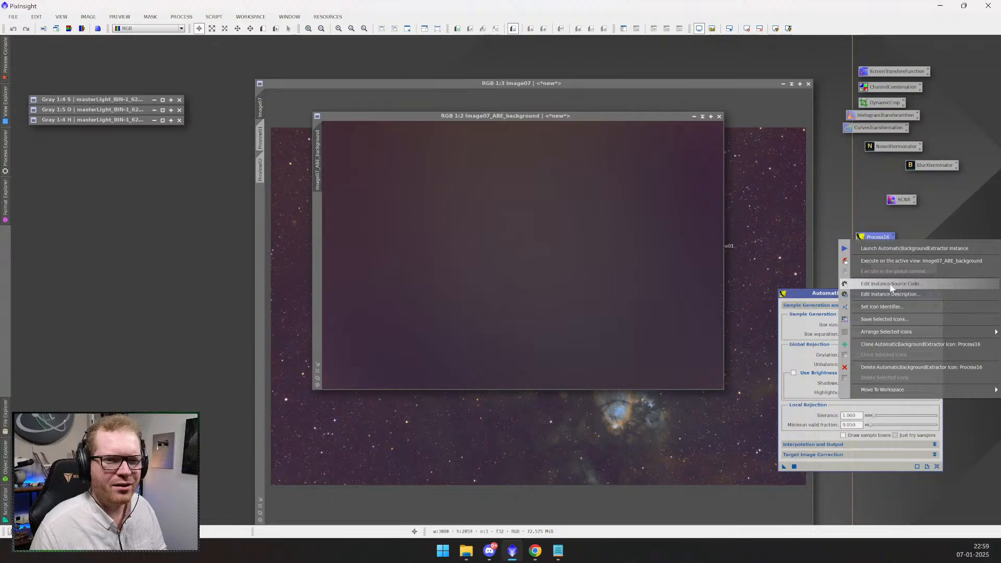
pyautogui.click(889, 307)
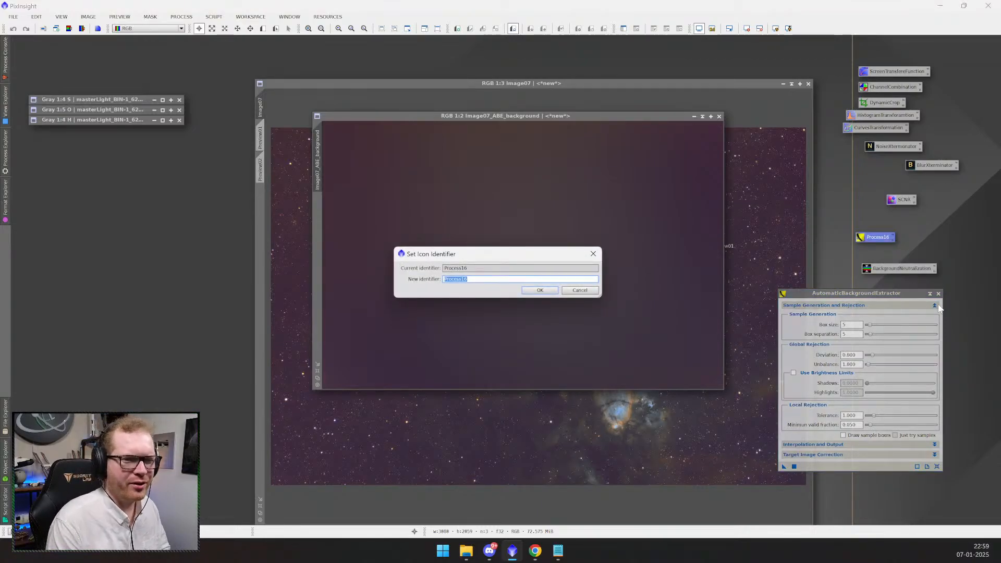
pyautogui.write('Automati')
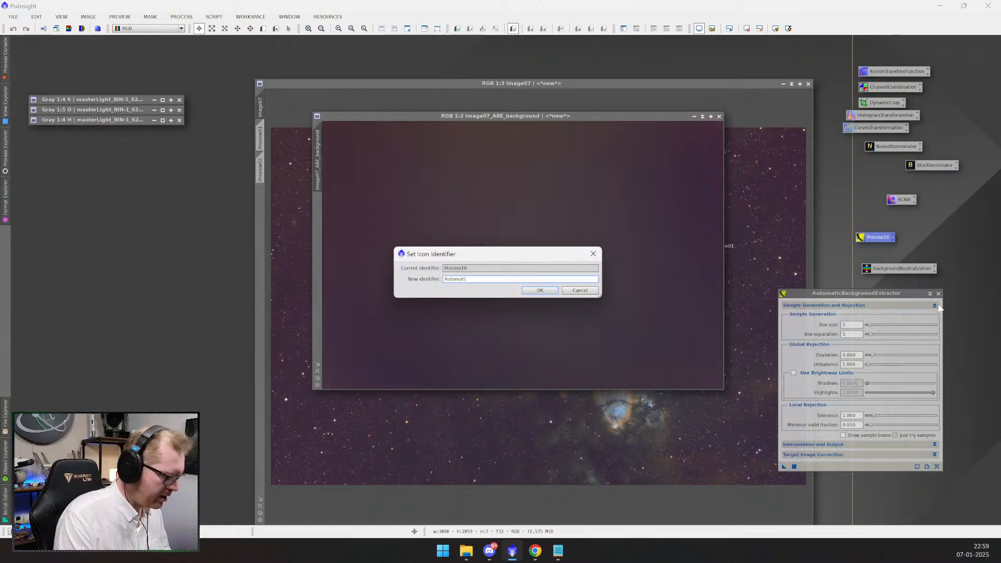
pyautogui.write('cBackground')
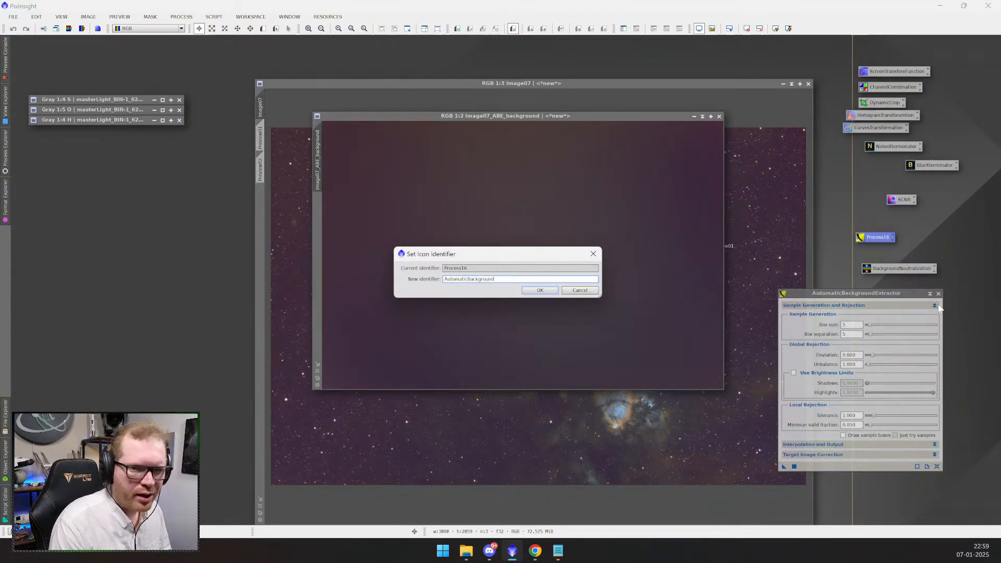
pyautogui.write('Extraction')
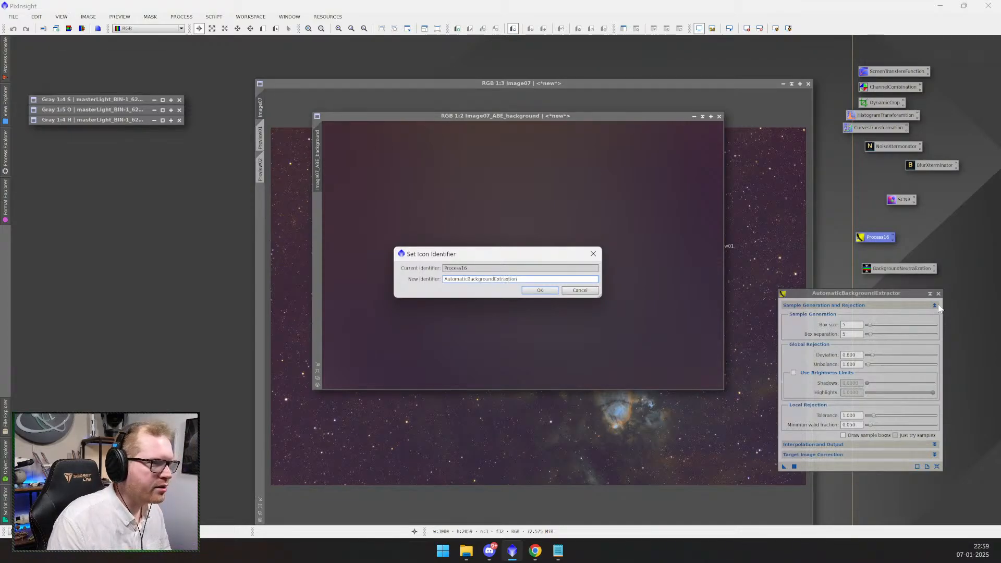
pyautogui.press('Return')
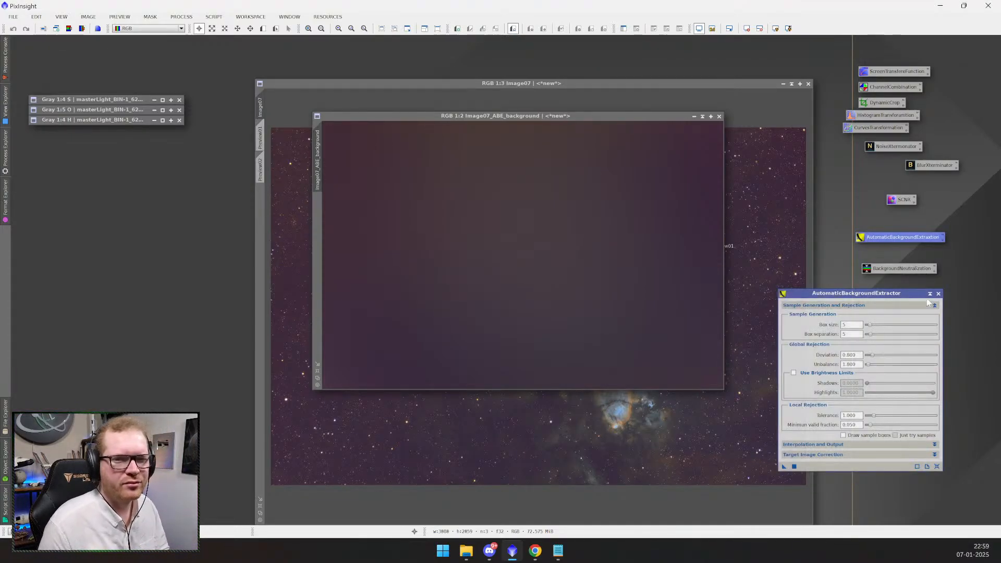
pyautogui.click(939, 293)
# - Open the saved BackgroundNeutralization instance and set its reference image to Image07_ABE_background
pyautogui.click(903, 269)
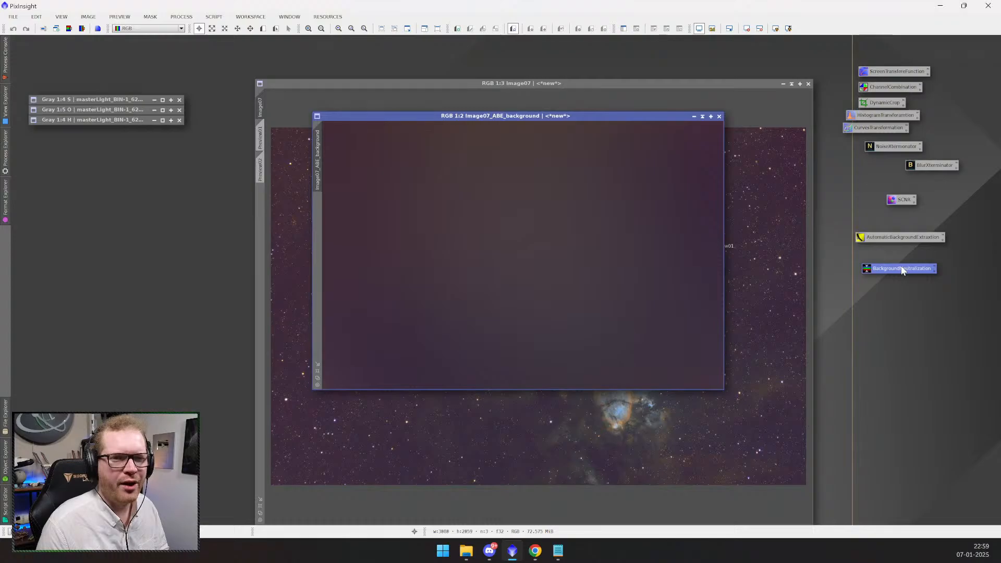
pyautogui.doubleClick(903, 269)
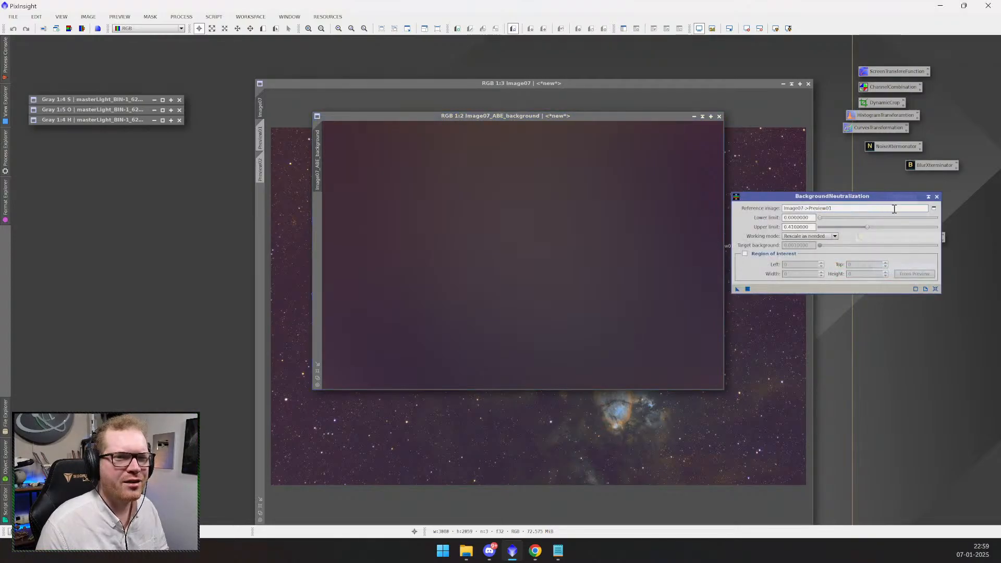
pyautogui.moveTo(550, 117); pyautogui.dragTo(371, 145)
pyautogui.click(934, 208)
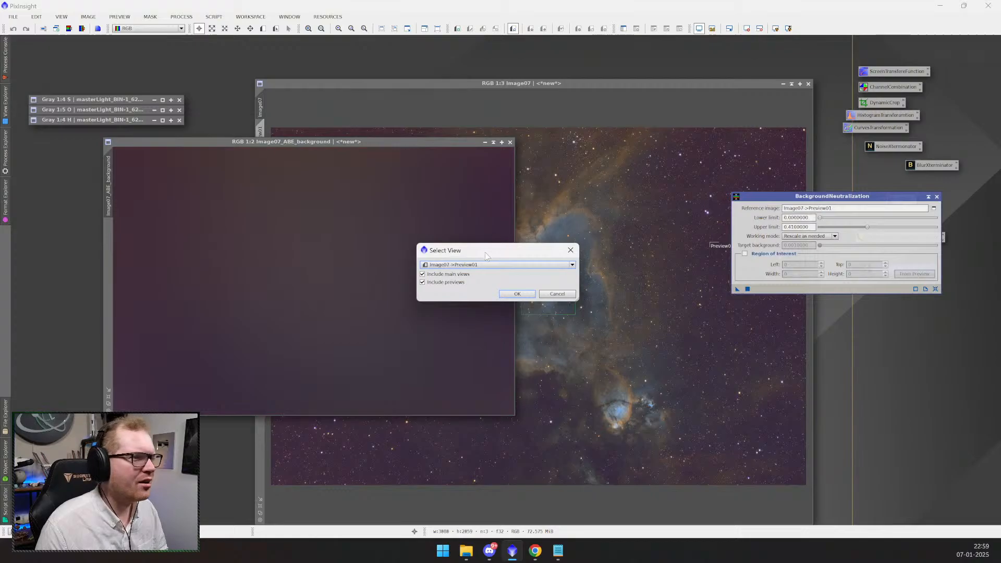
pyautogui.click(488, 264)
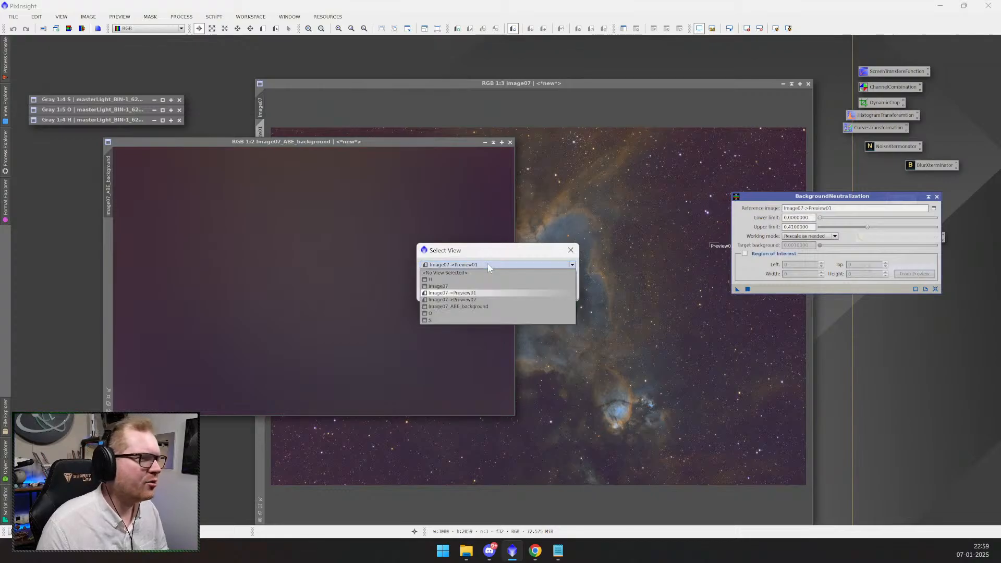
pyautogui.click(493, 307)
pyautogui.click(529, 293)
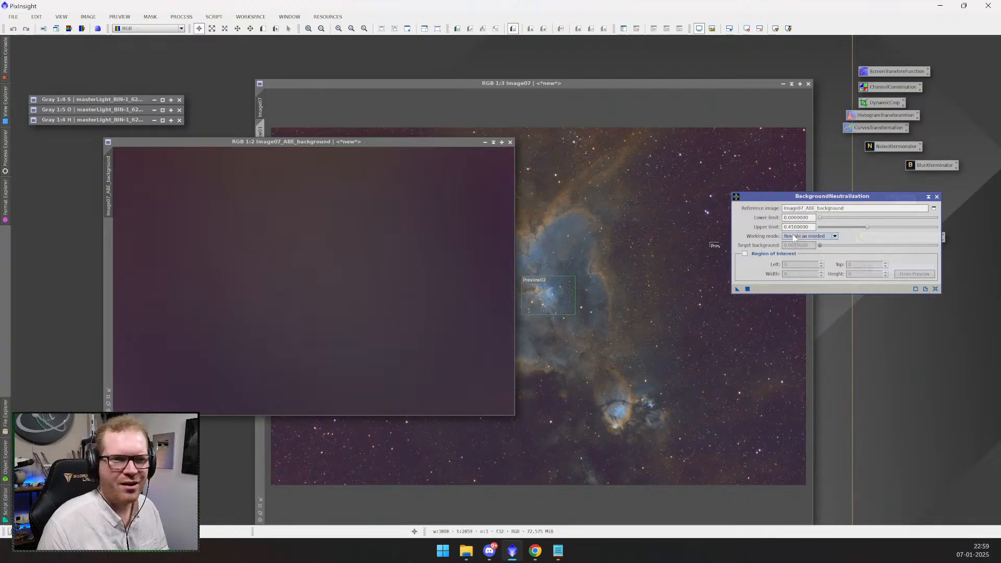
pyautogui.moveTo(806, 200); pyautogui.dragTo(818, 192)
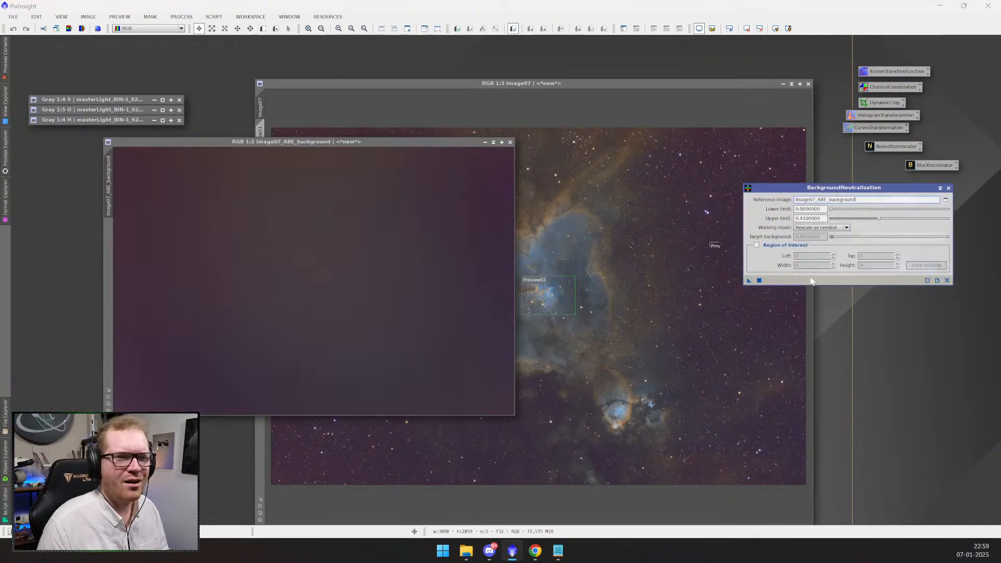
# - Apply BackgroundNeutralization to Image07 and inspect the nebula and background colours at several magnifications
pyautogui.moveTo(749, 280); pyautogui.dragTo(676, 309)
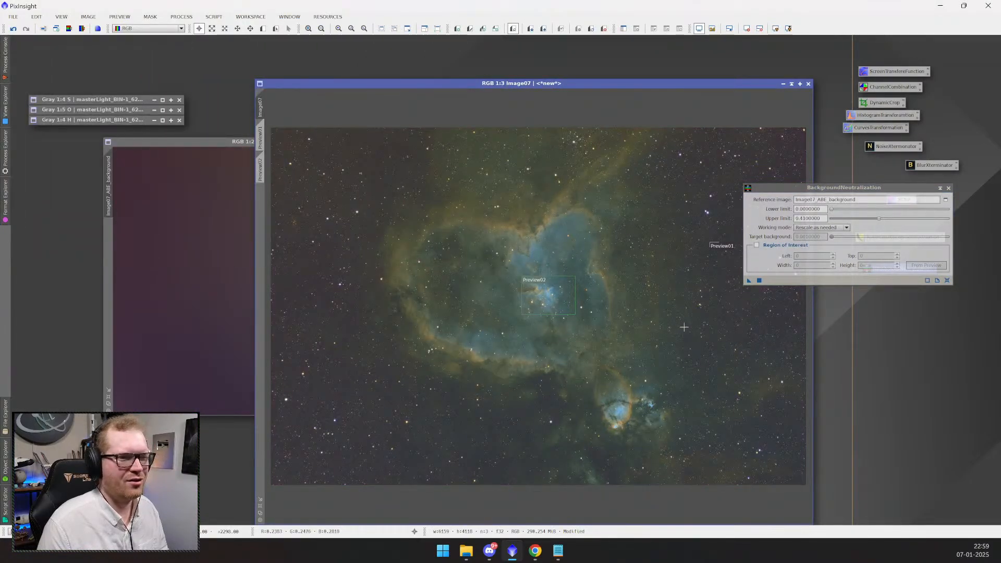
pyautogui.scroll(-1, 663, 328)
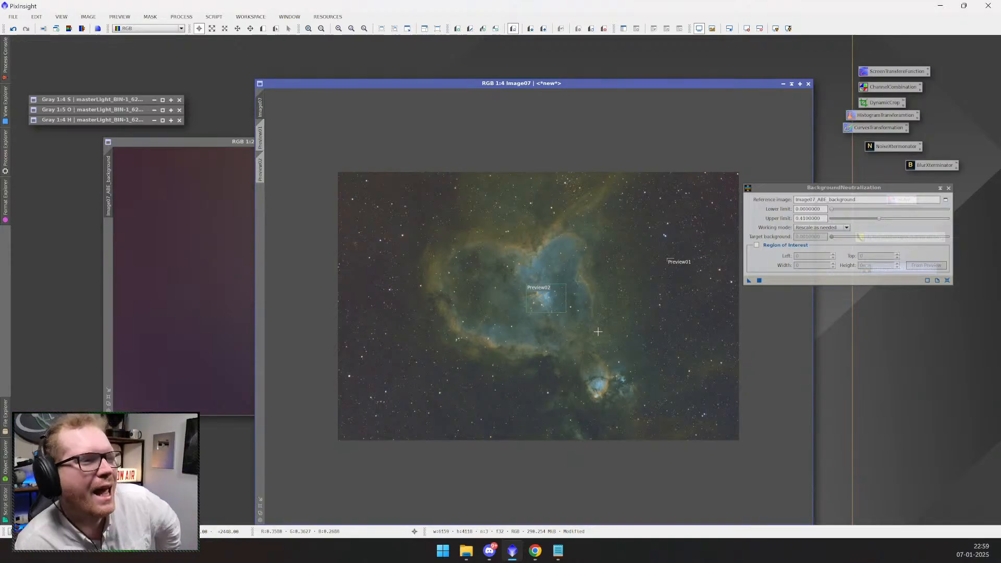
pyautogui.scroll(4, 691, 307)
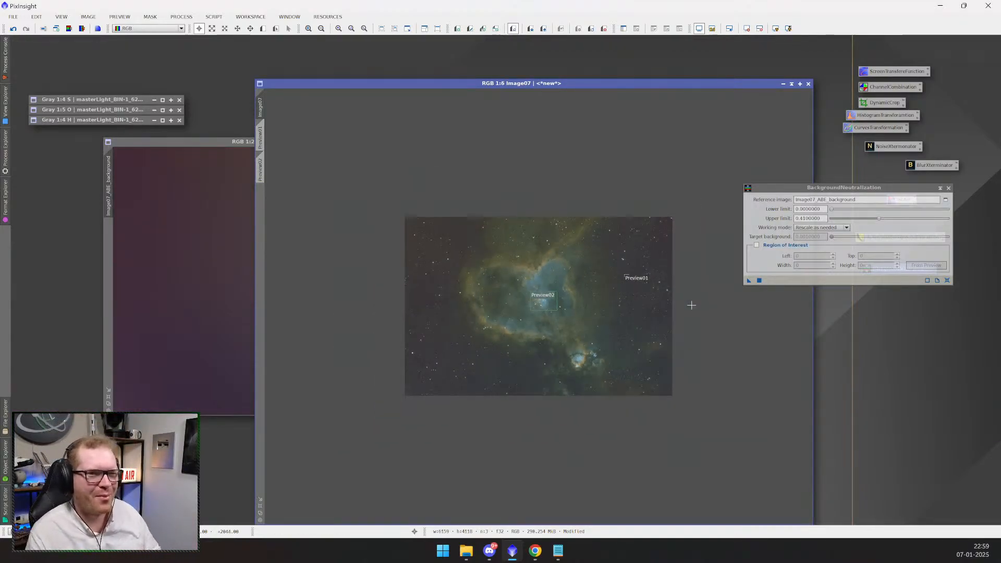
pyautogui.scroll(-1, 678, 307)
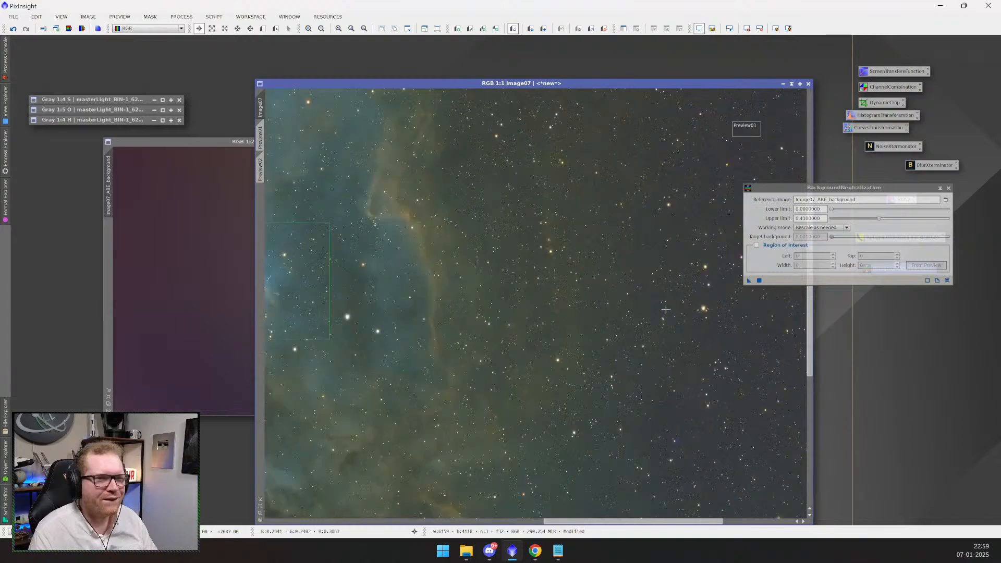
pyautogui.scroll(2, 611, 306)
pyautogui.scroll(-4, 574, 300)
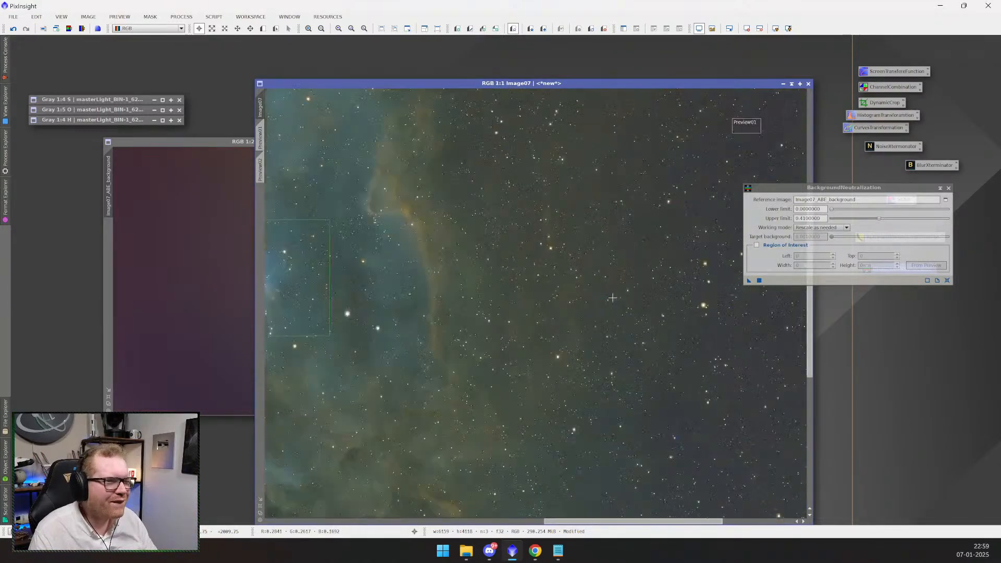
pyautogui.scroll(-1, 509, 298)
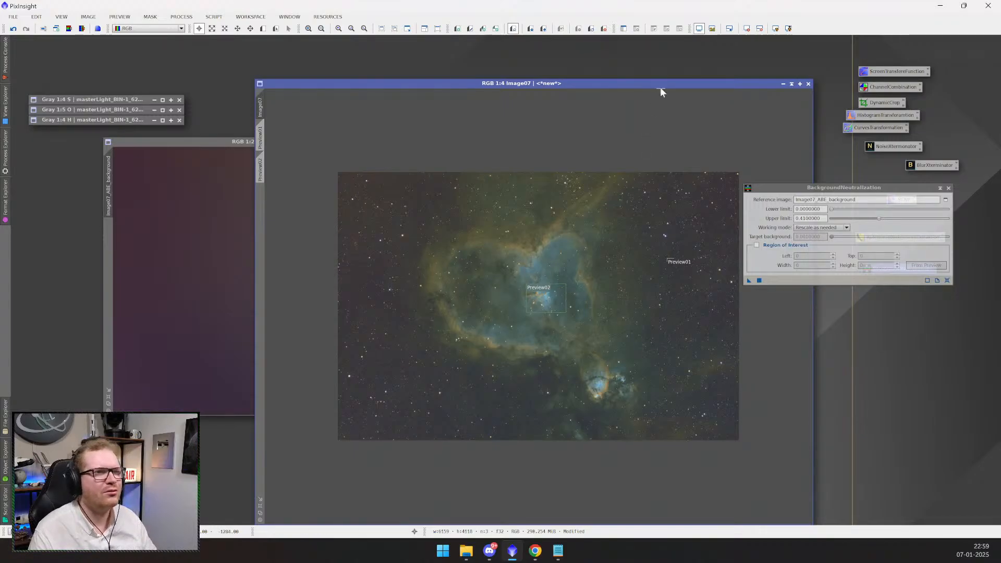
# - Recheck the neutralized Image07 at several magnifications and undo the BackgroundNeutralization
pyautogui.moveTo(657, 83); pyautogui.dragTo(640, 62)
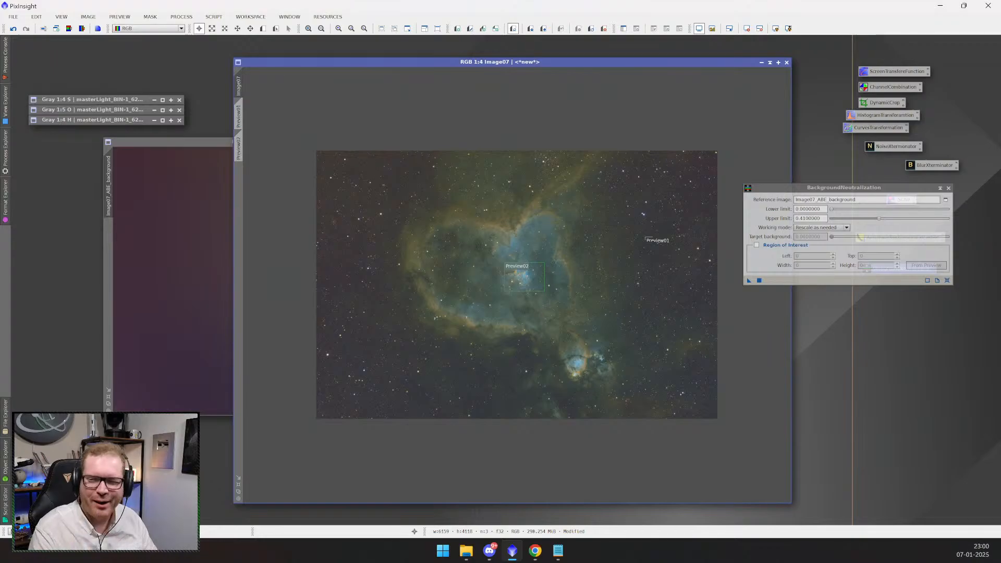
pyautogui.scroll(-2, 537, 339)
pyautogui.scroll(2, 535, 339)
pyautogui.scroll(1, 535, 339)
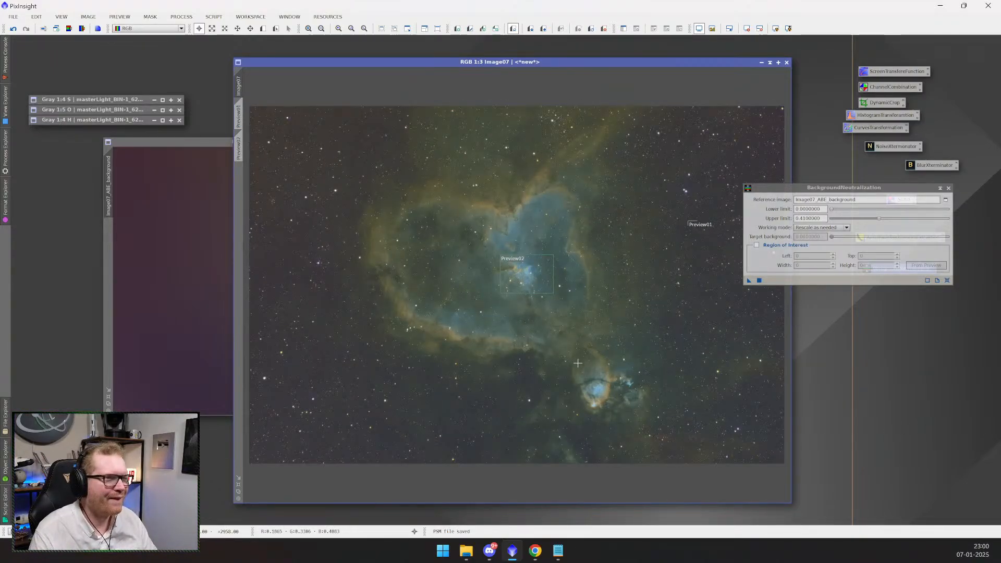
pyautogui.scroll(-1, 409, 458)
pyautogui.hotkey('ctrl', 'z')
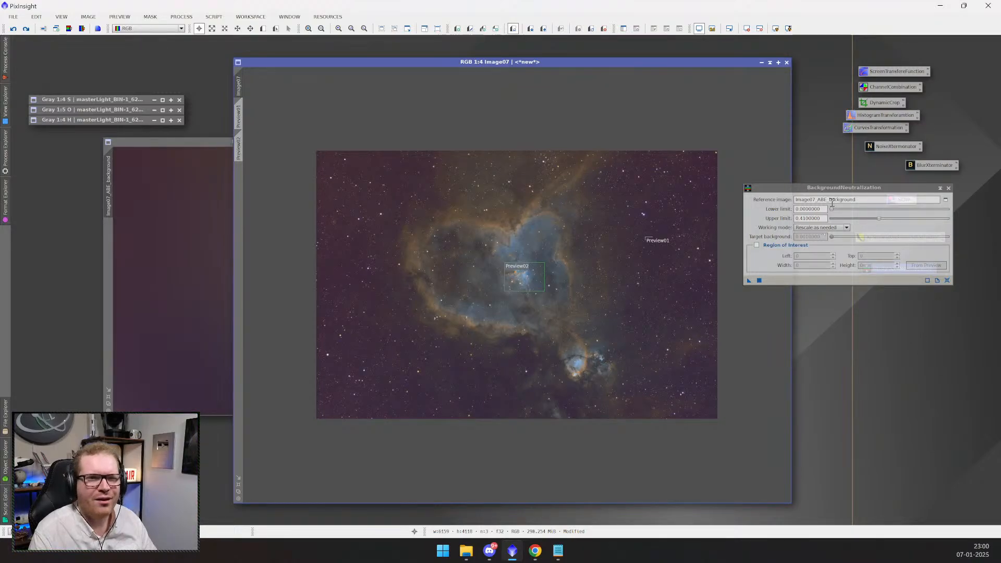
# - Examine the colours of Image07's stars, nebula and background without neutralization, keeping the BackgroundNeutralization dialog beside the image
pyautogui.moveTo(842, 187); pyautogui.dragTo(829, 194)
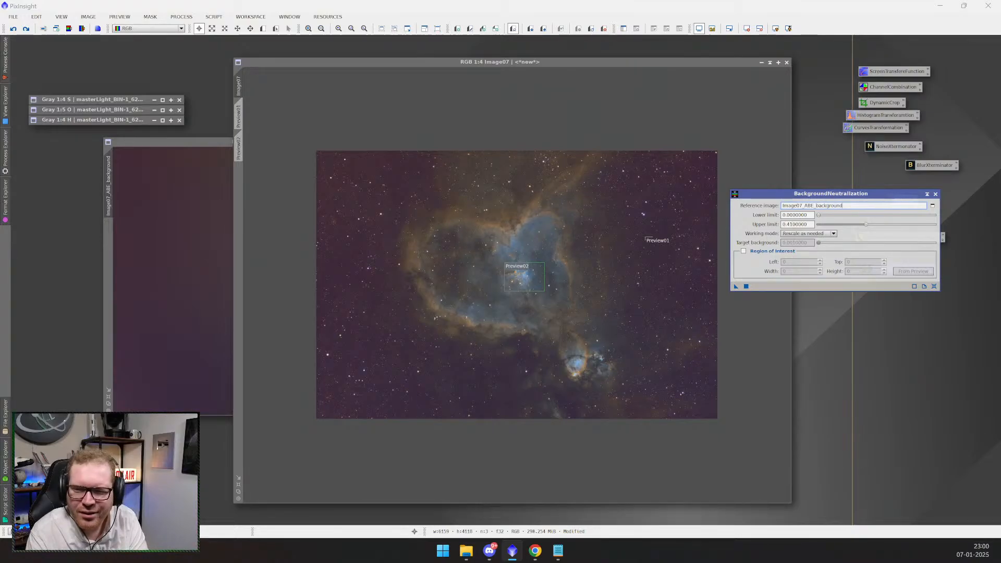
pyautogui.scroll(3, 612, 322)
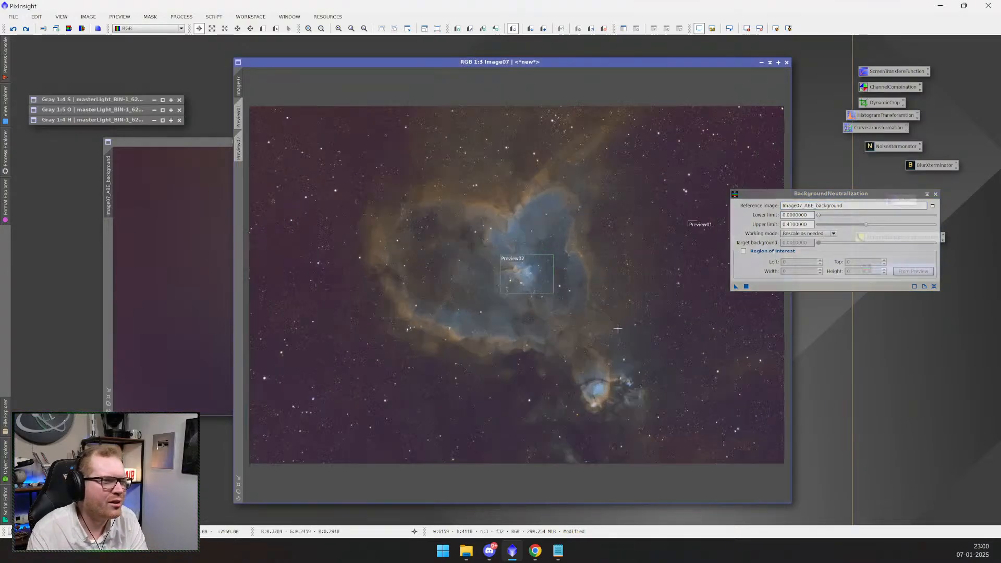
pyautogui.scroll(2, 613, 322)
pyautogui.scroll(-4, 608, 317)
pyautogui.scroll(6, 605, 314)
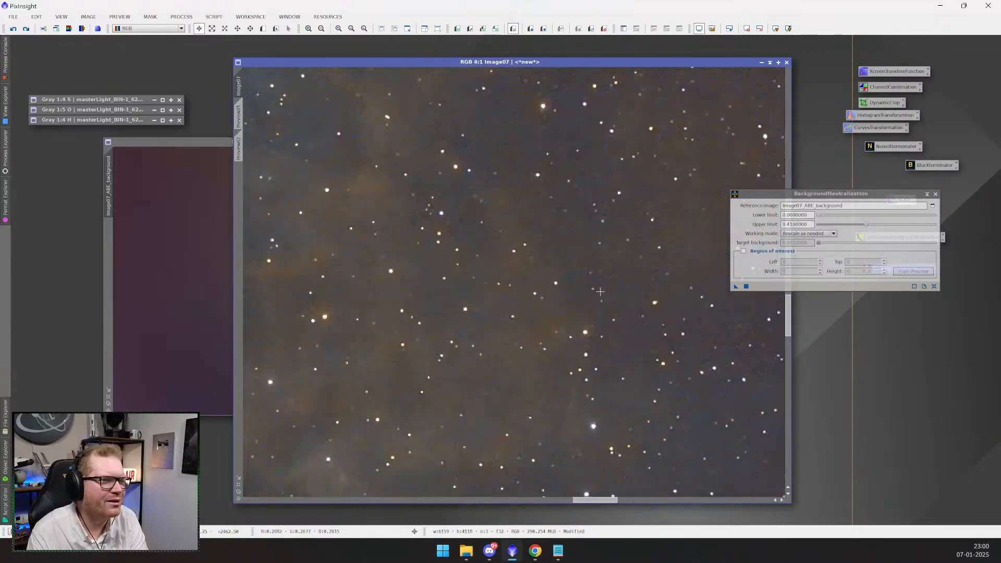
pyautogui.scroll(-8, 501, 263)
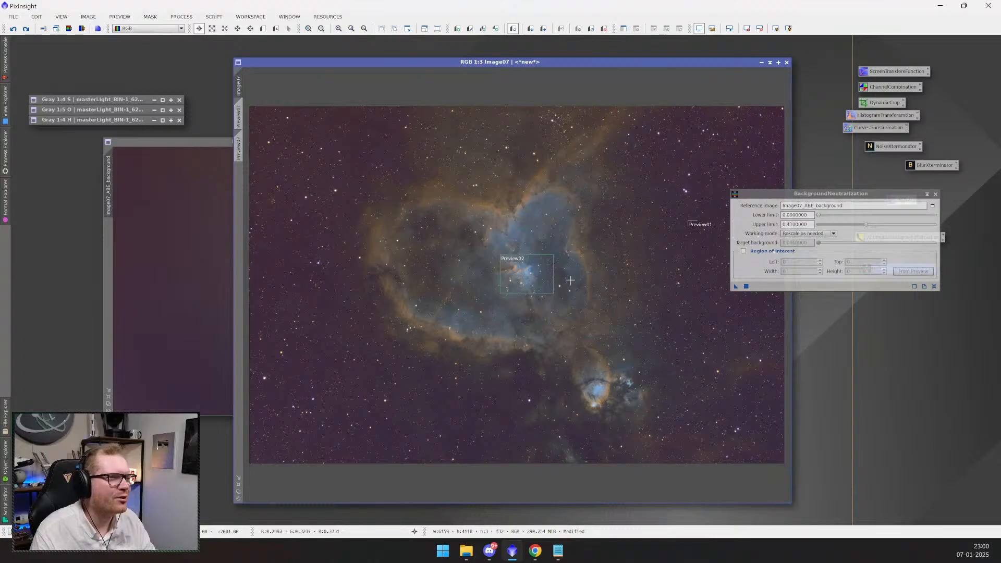
pyautogui.moveTo(813, 203); pyautogui.dragTo(787, 200)
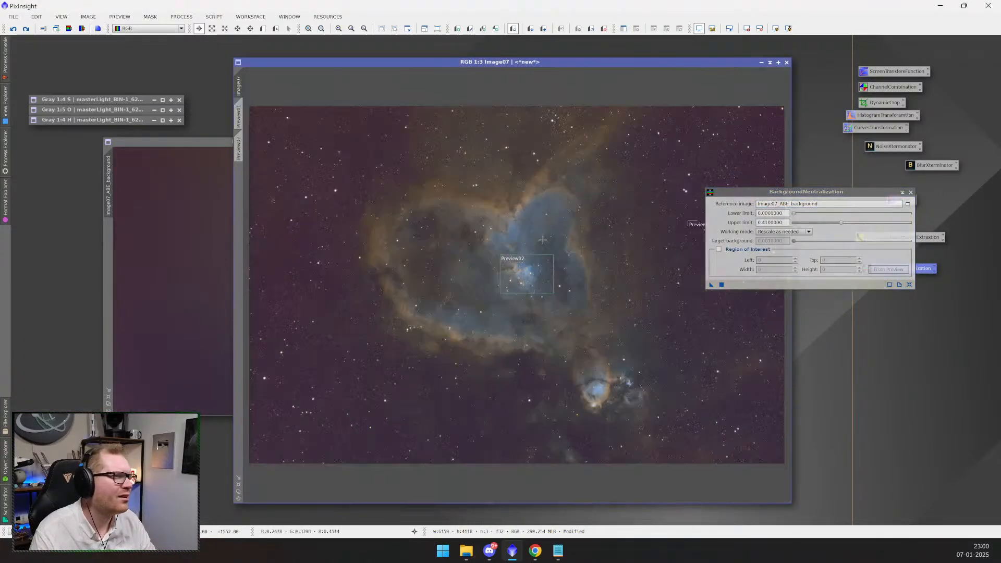
pyautogui.scroll(-1, 541, 243)
pyautogui.scroll(1, 538, 250)
pyautogui.scroll(-1, 539, 250)
pyautogui.scroll(1, 539, 251)
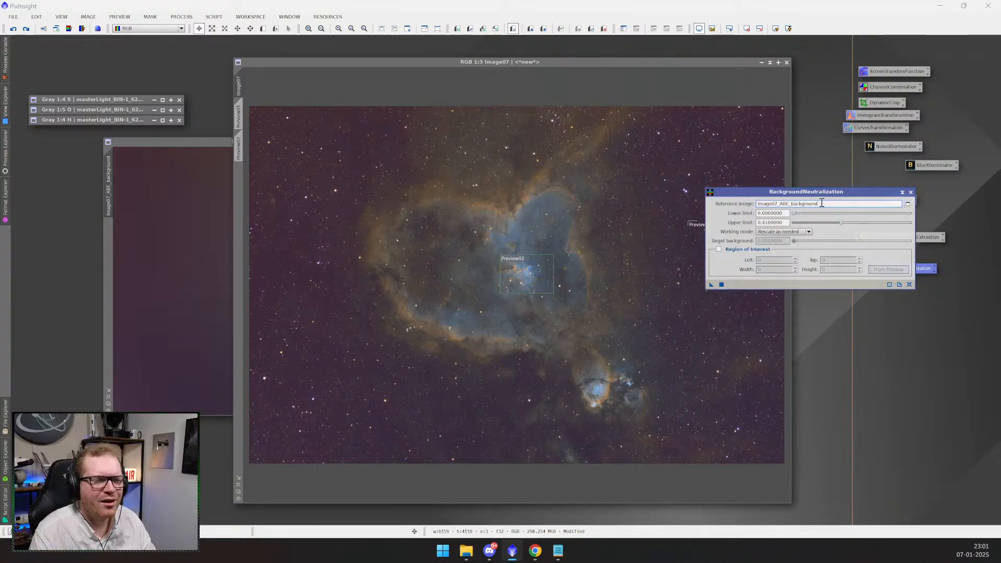
pyautogui.moveTo(822, 203)
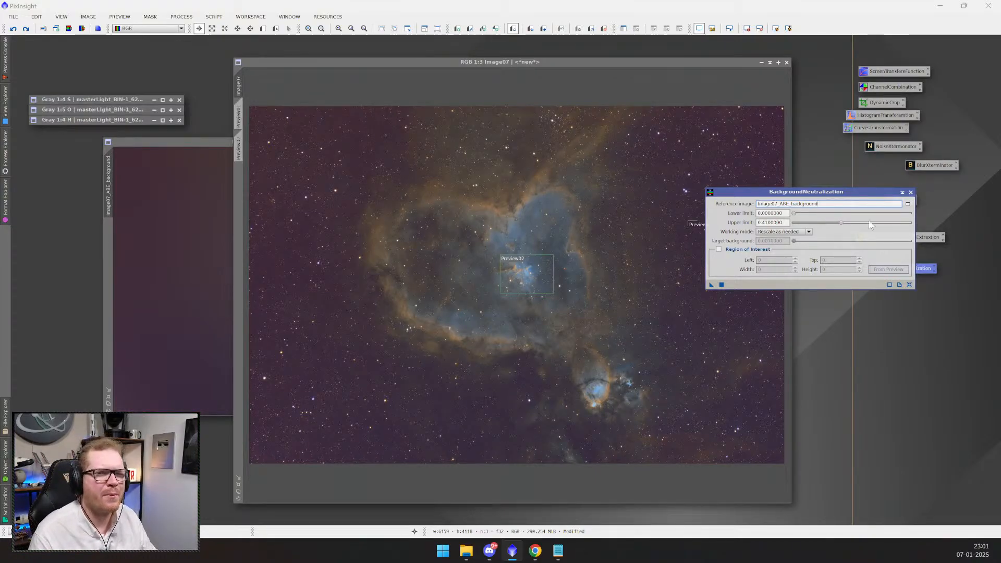
# - Close the BackgroundNeutralization dialog and the Image07_ABE_background window
pyautogui.click(911, 192)
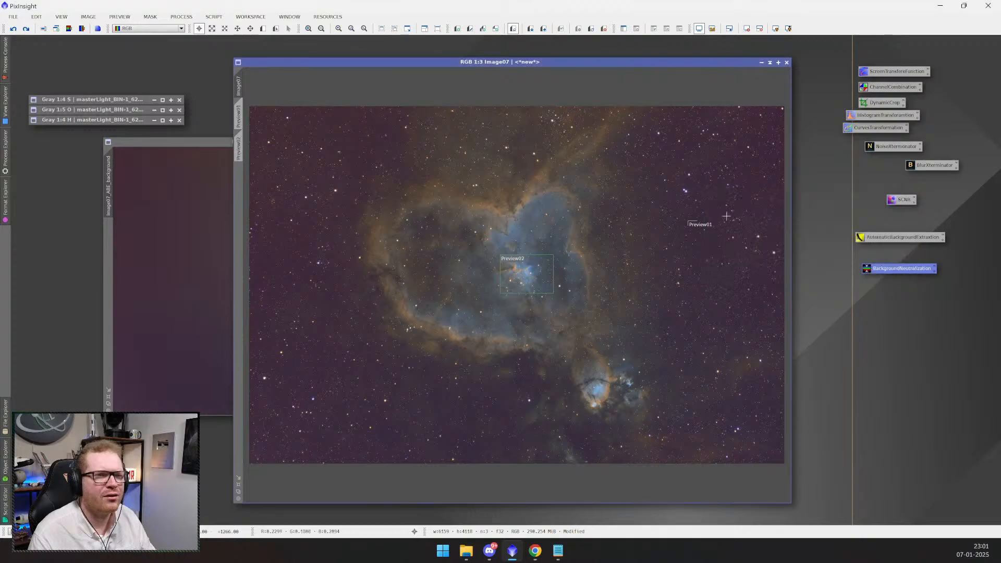
pyautogui.click(175, 240)
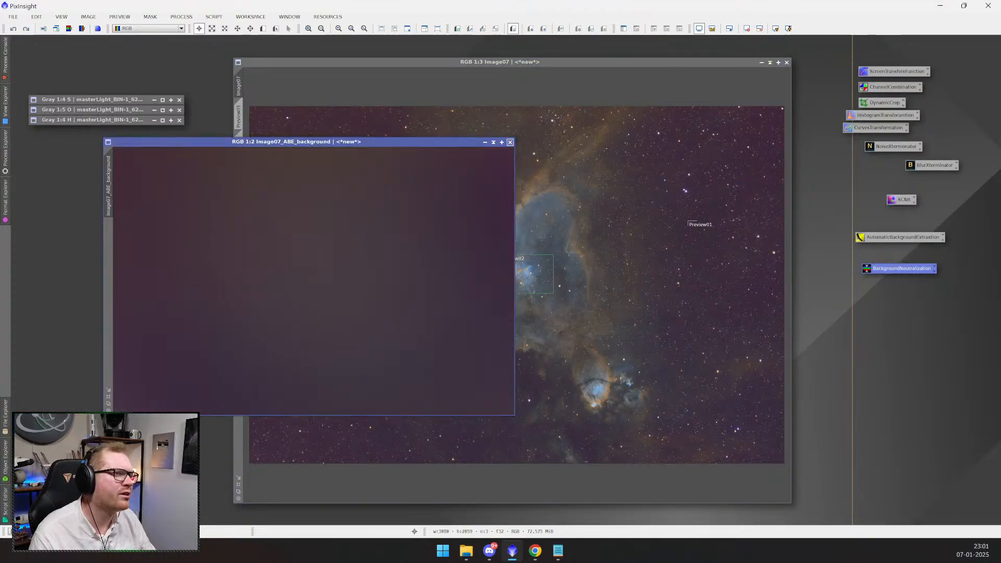
pyautogui.click(510, 141)
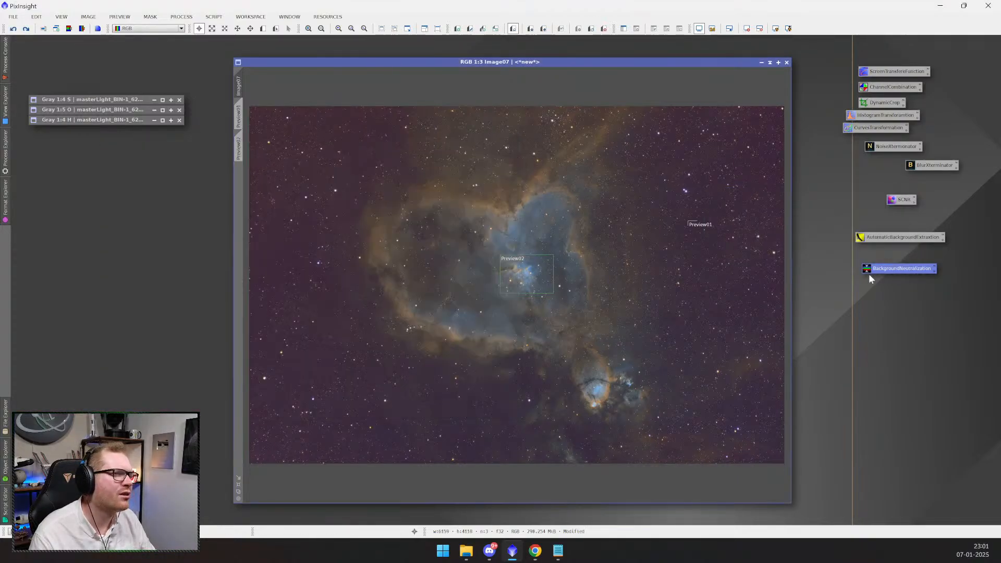
# - Open the saved AutomaticBackgroundExtractor process, expand its target image correction settings, and apply it to Image07 with correction None
pyautogui.doubleClick(895, 239)
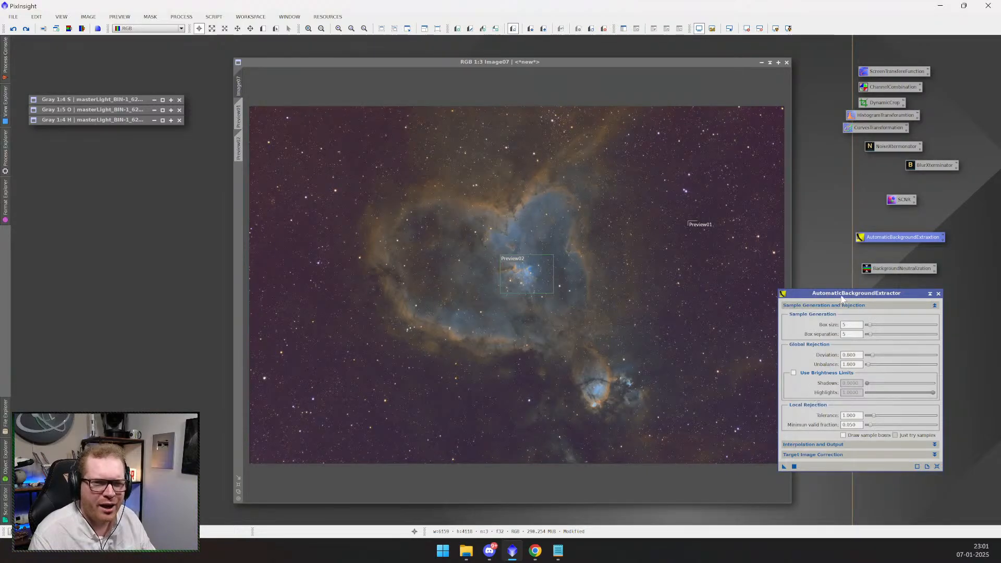
pyautogui.moveTo(840, 295); pyautogui.dragTo(849, 288)
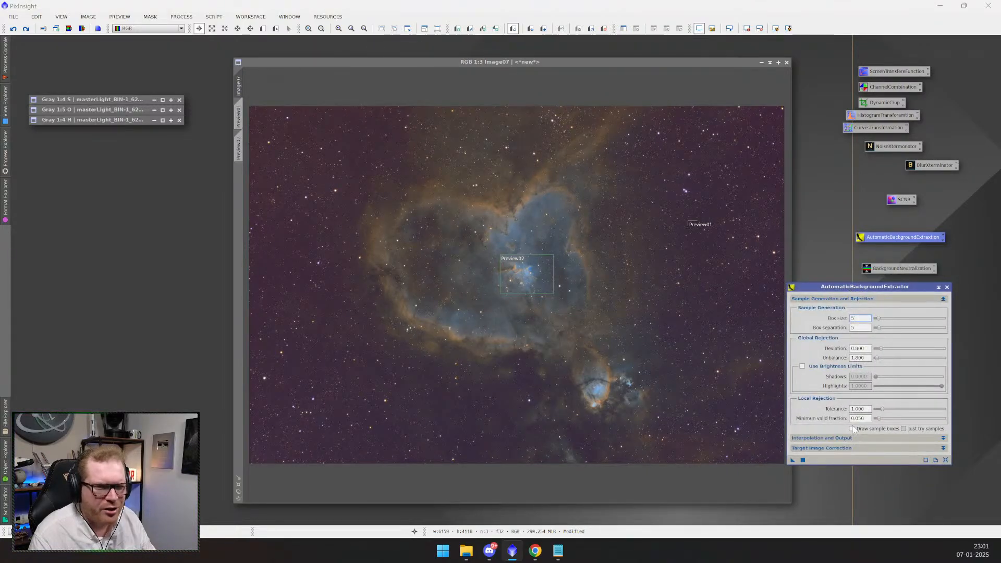
pyautogui.scroll(1, 524, 275)
pyautogui.scroll(-2, 524, 275)
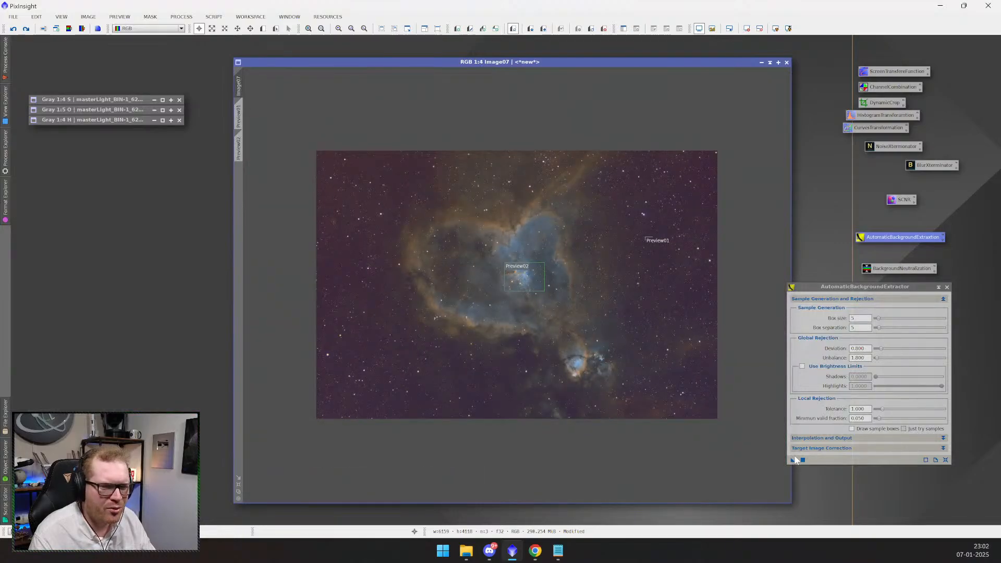
pyautogui.click(808, 448)
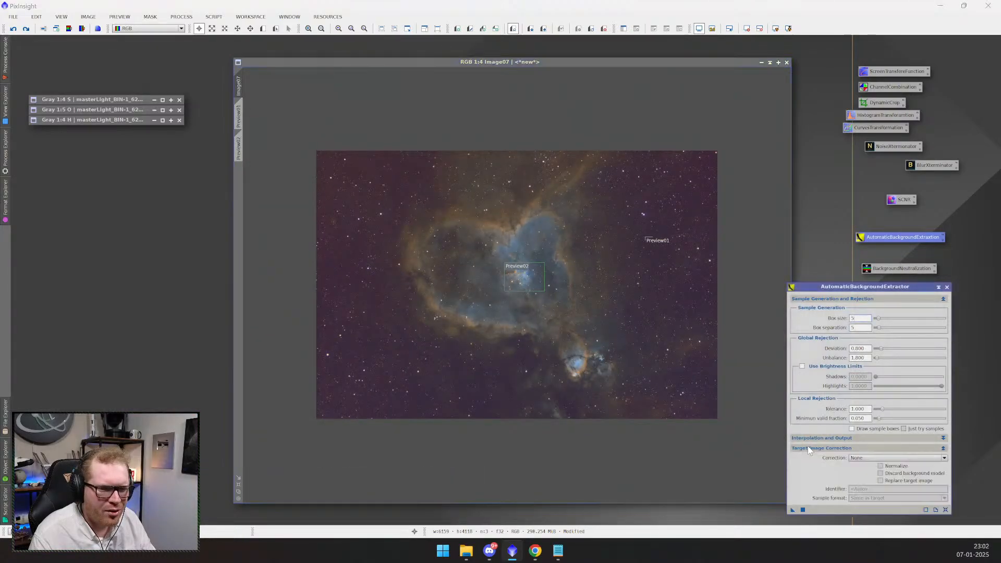
pyautogui.click(869, 457)
pyautogui.click(869, 458)
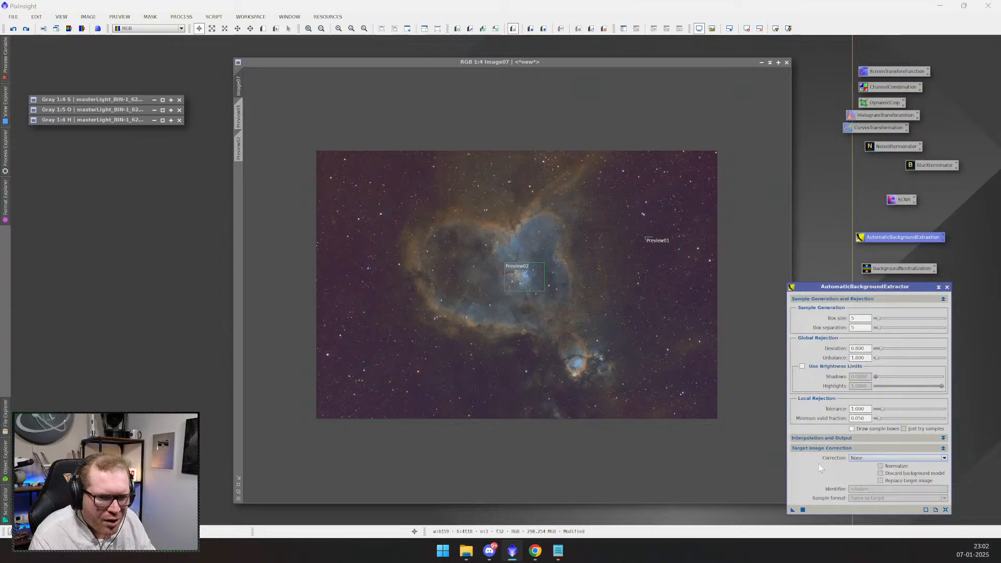
pyautogui.moveTo(792, 511); pyautogui.dragTo(629, 415)
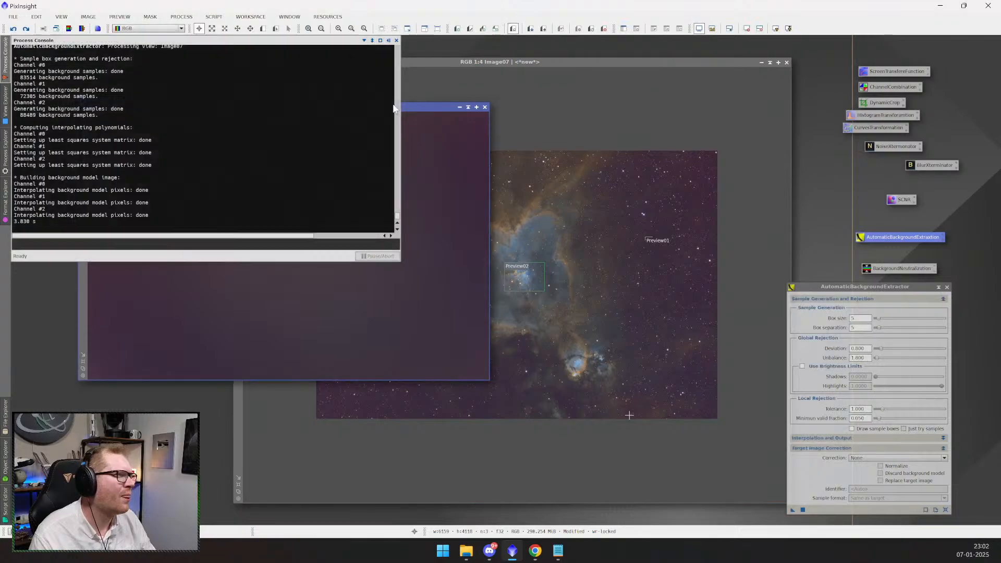
# - Examine the colour gradients in the Image07_ABE_background model at several magnifications beside Image07
pyautogui.moveTo(418, 111); pyautogui.dragTo(475, 135)
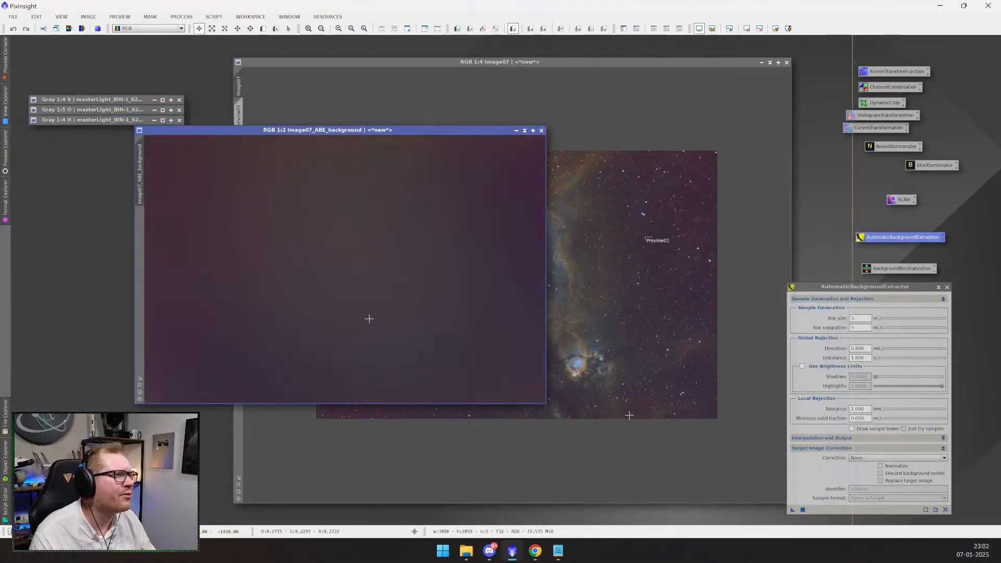
pyautogui.scroll(2, 375, 306)
pyautogui.scroll(-3, 375, 306)
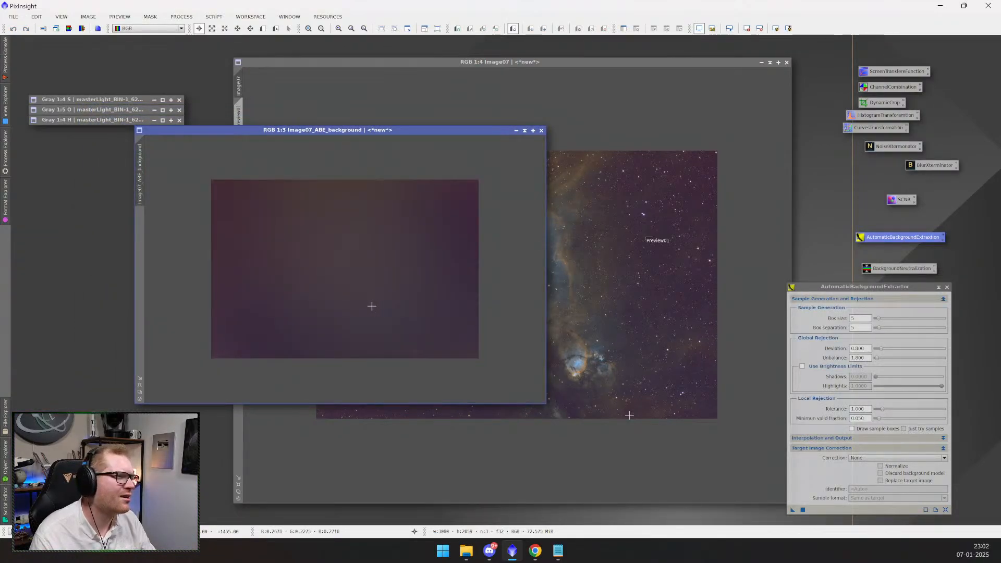
pyautogui.scroll(1, 434, 248)
pyautogui.scroll(-1, 438, 259)
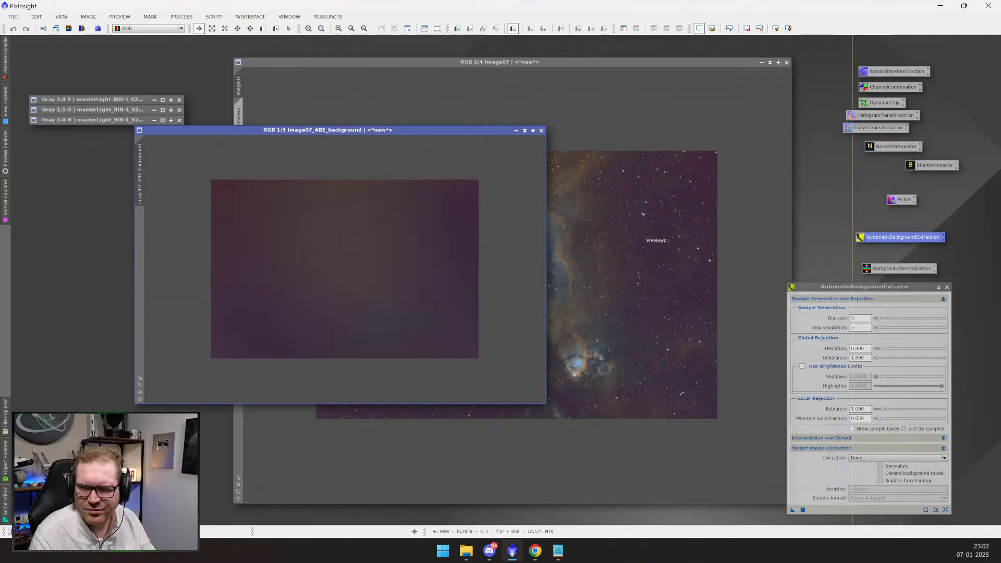
pyautogui.moveTo(446, 131); pyautogui.dragTo(480, 152)
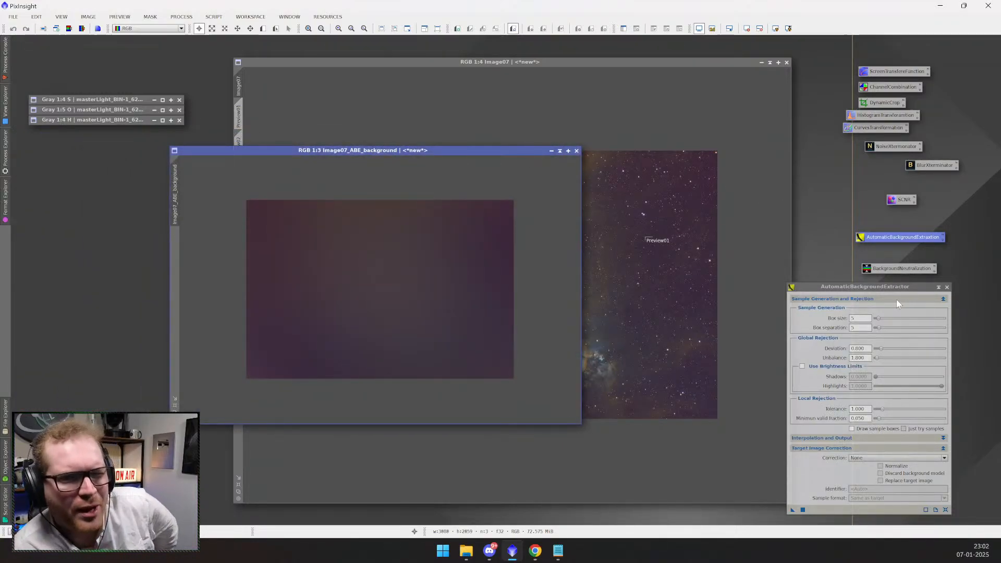
pyautogui.moveTo(424, 151); pyautogui.dragTo(445, 157)
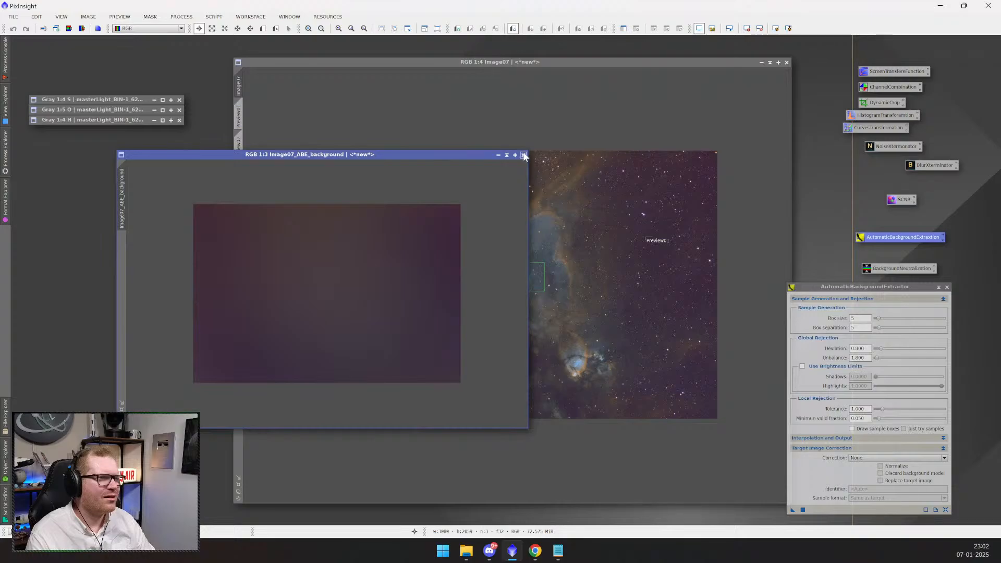
# - Check which views BackgroundNeutralization offers as reference image without changing the selection, and close the Image07_ABE_background window
pyautogui.doubleClick(908, 268)
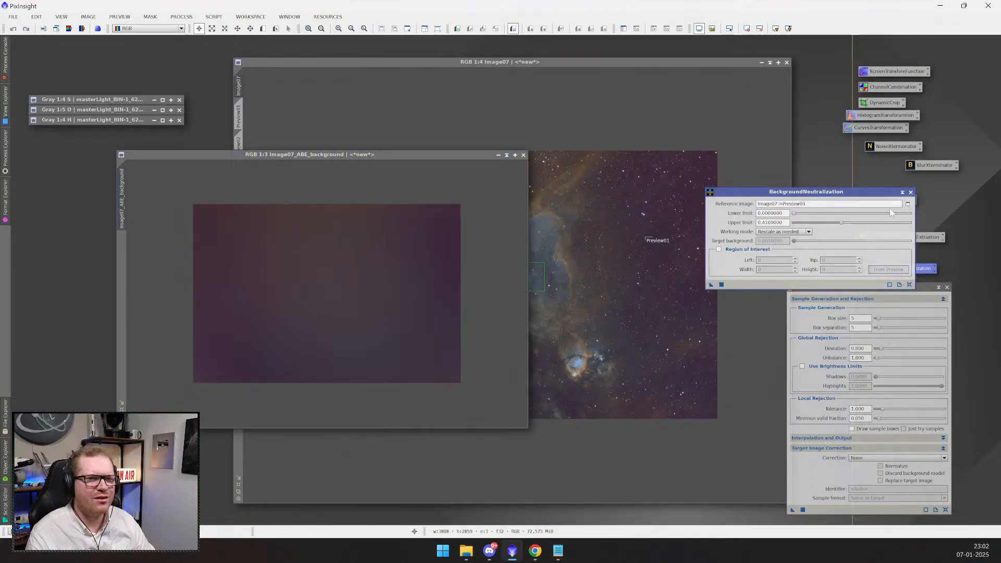
pyautogui.click(908, 204)
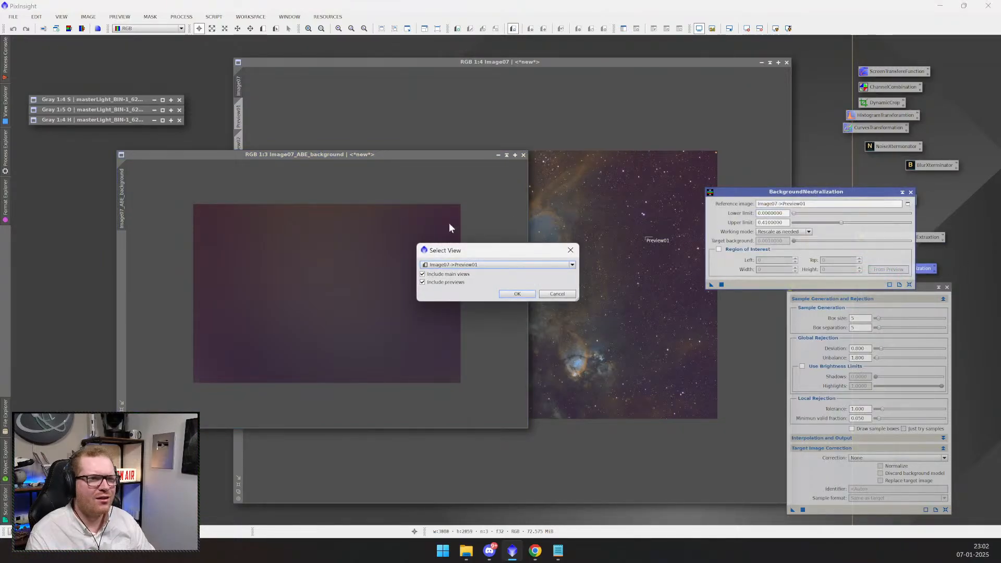
pyautogui.click(440, 265)
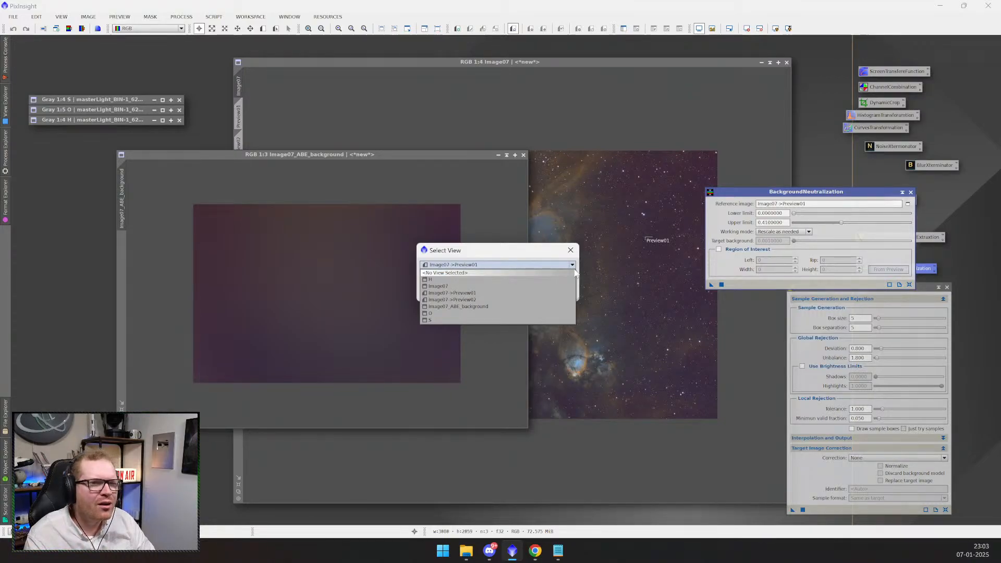
pyautogui.click(557, 256)
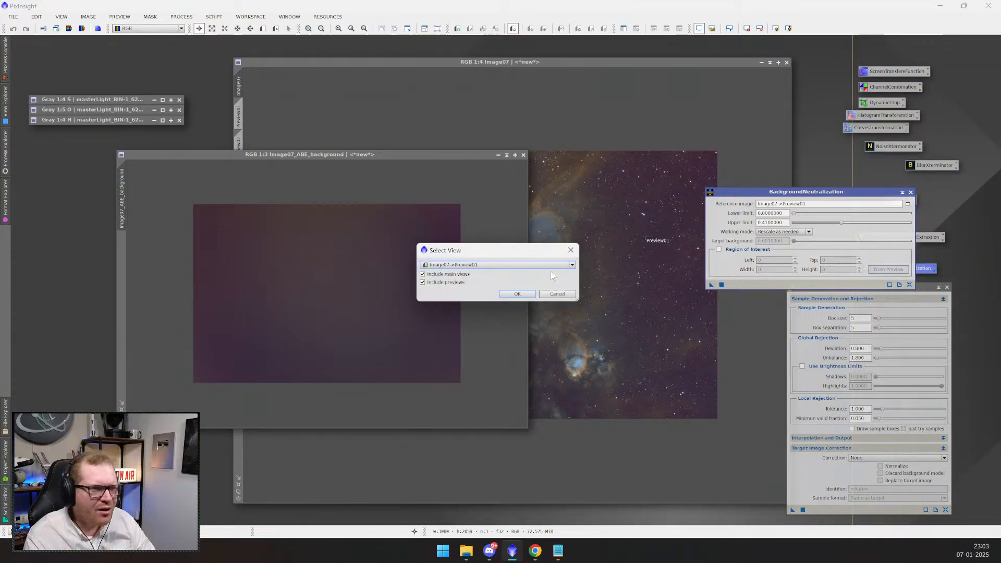
pyautogui.click(571, 251)
pyautogui.click(523, 155)
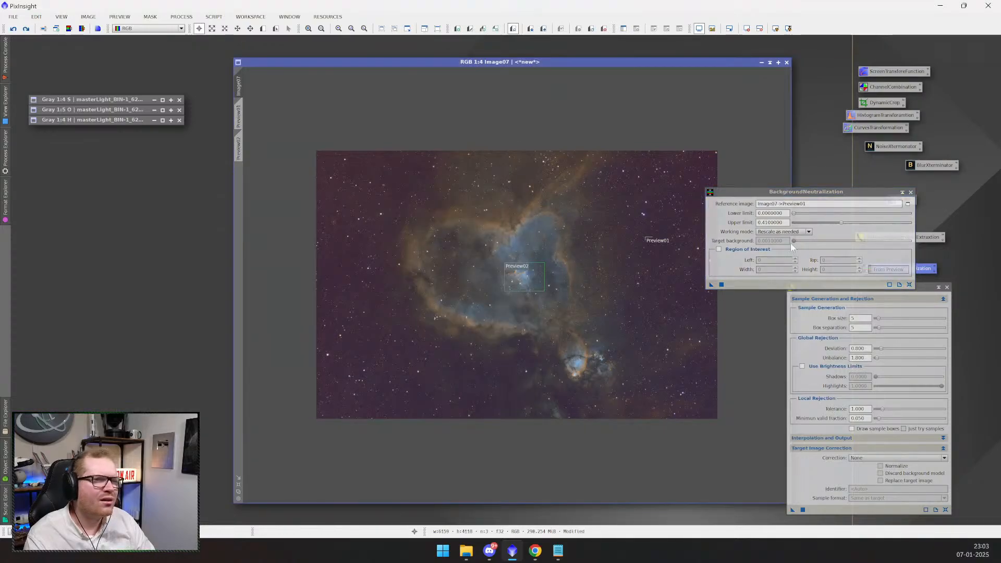
# - Set the AutomaticBackgroundExtractor correction to Subtraction and apply it to Image07
pyautogui.click(869, 456)
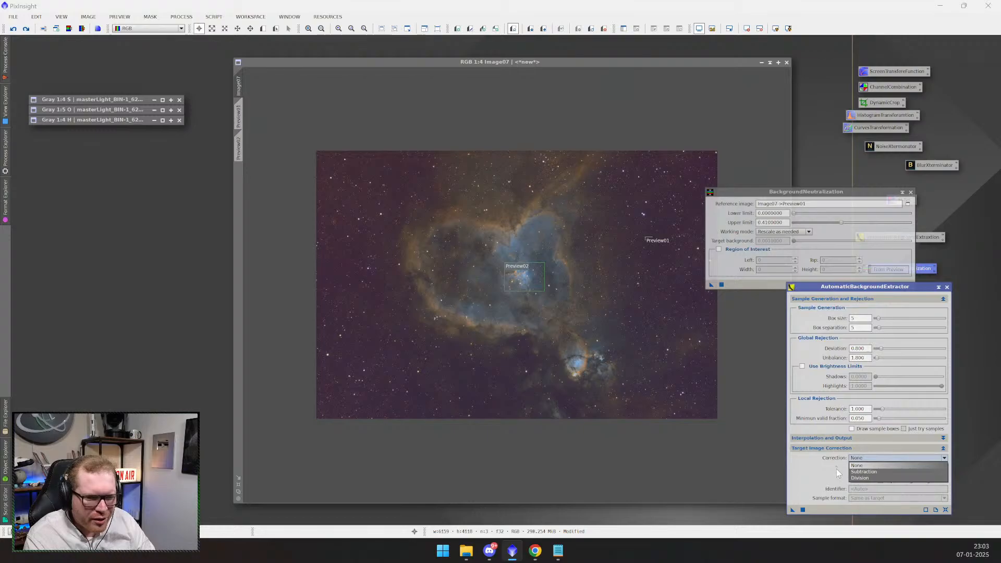
pyautogui.click(874, 472)
pyautogui.moveTo(792, 510); pyautogui.dragTo(602, 388)
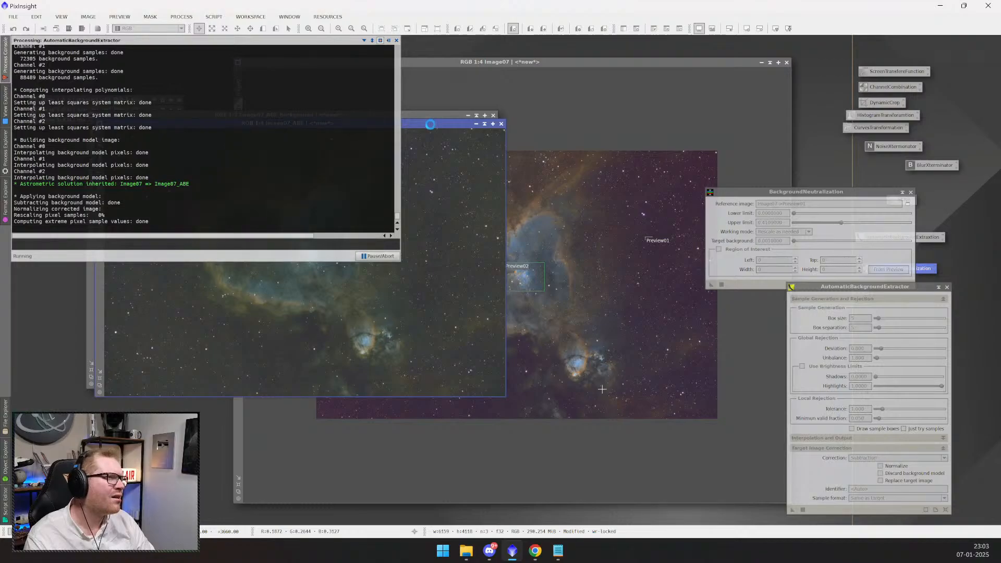
# - Place the subtracted Image07_ABE over Image07 and inspect its nebula and background colours at different magnifications
pyautogui.moveTo(432, 125); pyautogui.dragTo(630, 168)
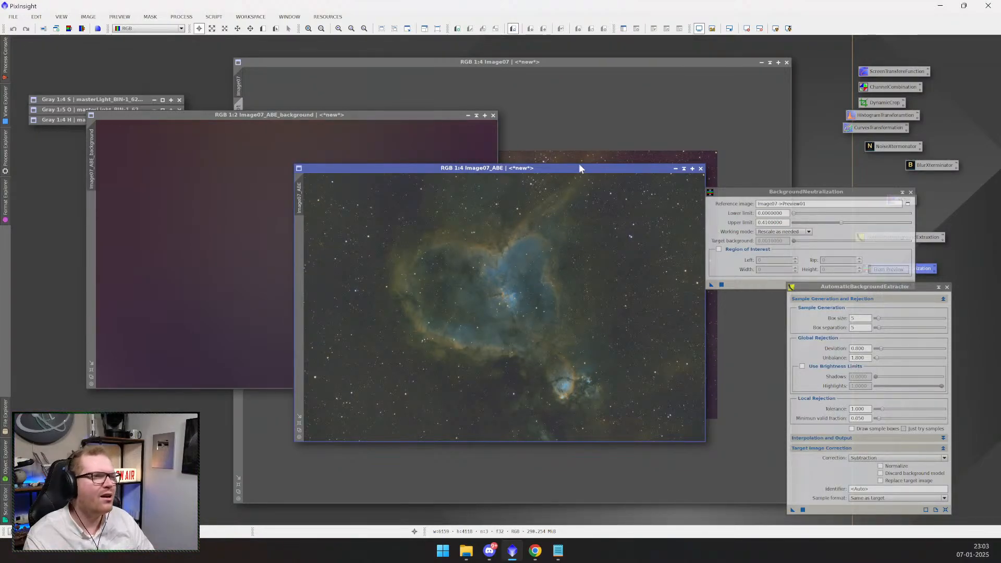
pyautogui.moveTo(575, 168); pyautogui.dragTo(560, 144)
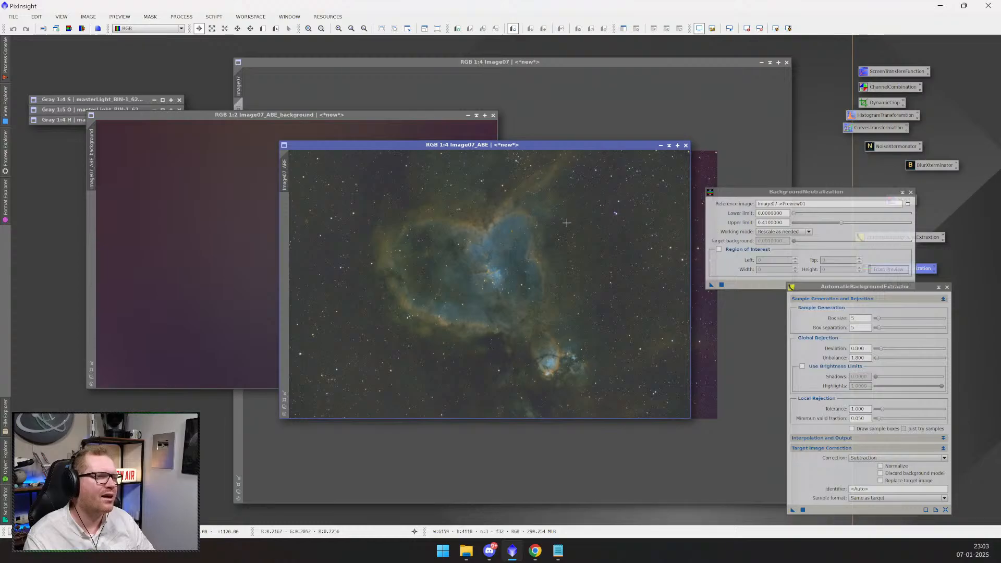
pyautogui.scroll(-2, 544, 281)
pyautogui.scroll(1, 545, 282)
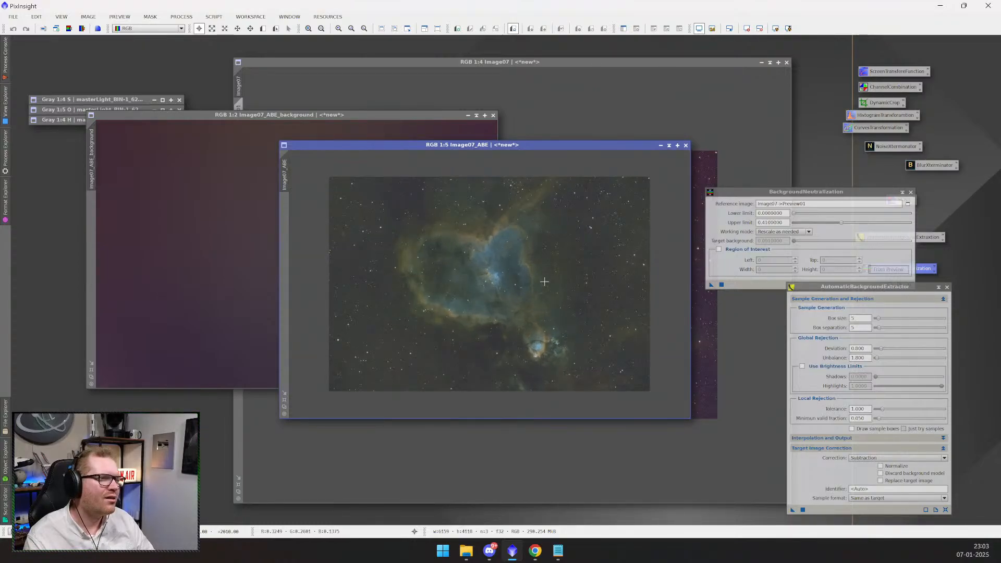
# - Close the BackgroundNeutralization dialog and both the Image07_ABE and Image07_ABE_background windows
pyautogui.click(911, 193)
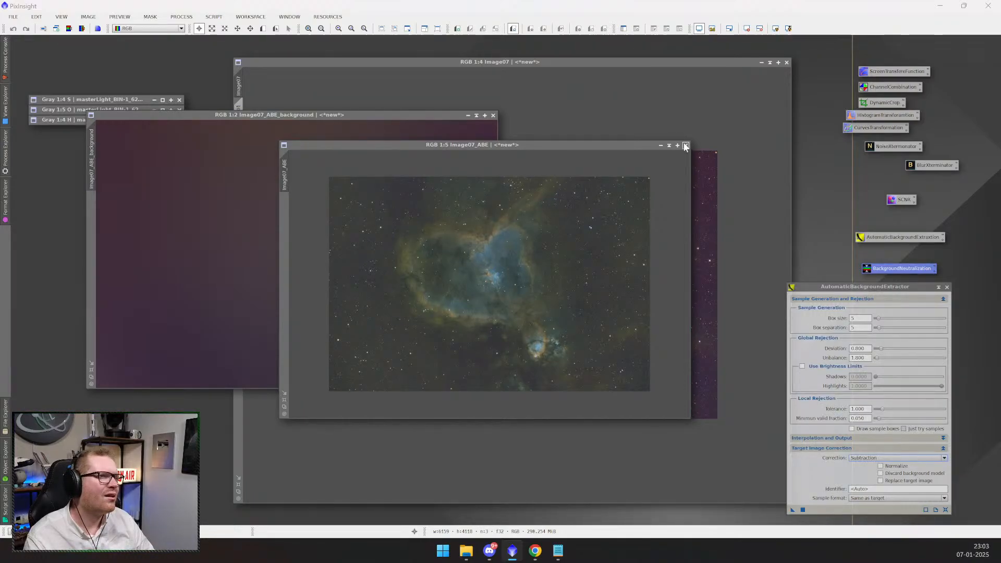
pyautogui.moveTo(600, 145); pyautogui.dragTo(663, 145)
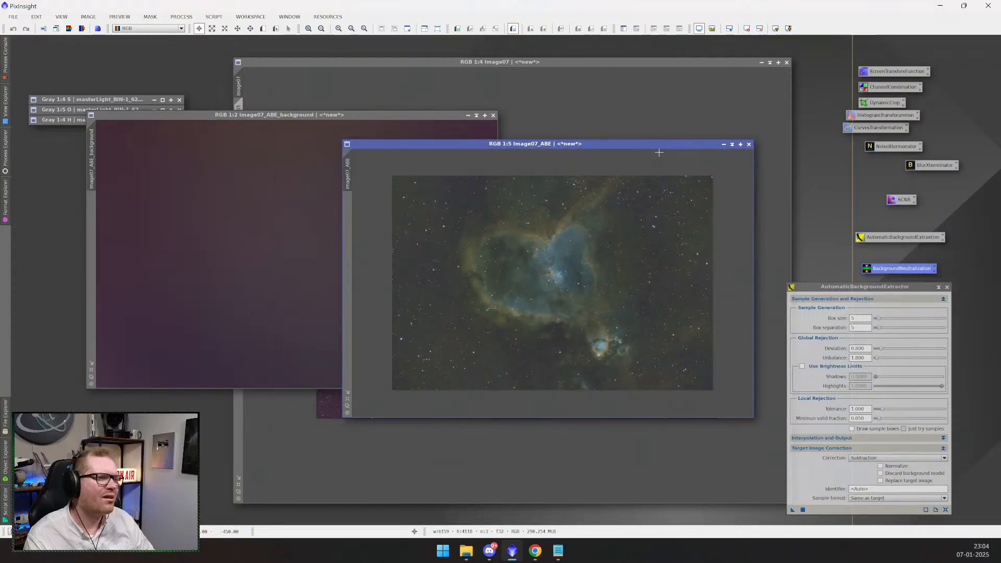
pyautogui.click(749, 144)
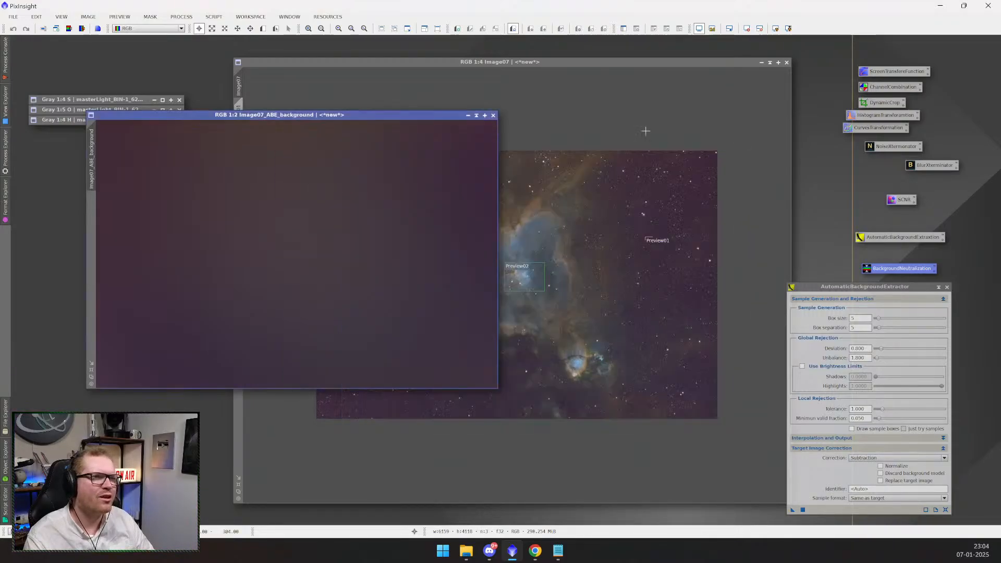
pyautogui.click(493, 115)
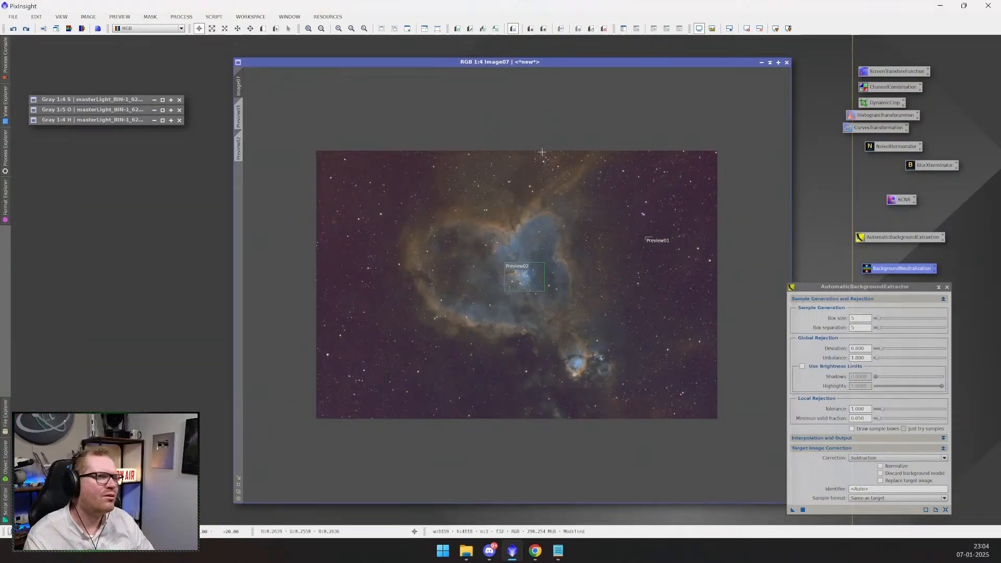
# - Enable Normalize with the Subtraction correction and apply AutomaticBackgroundExtractor to Image07 again
pyautogui.click(874, 460)
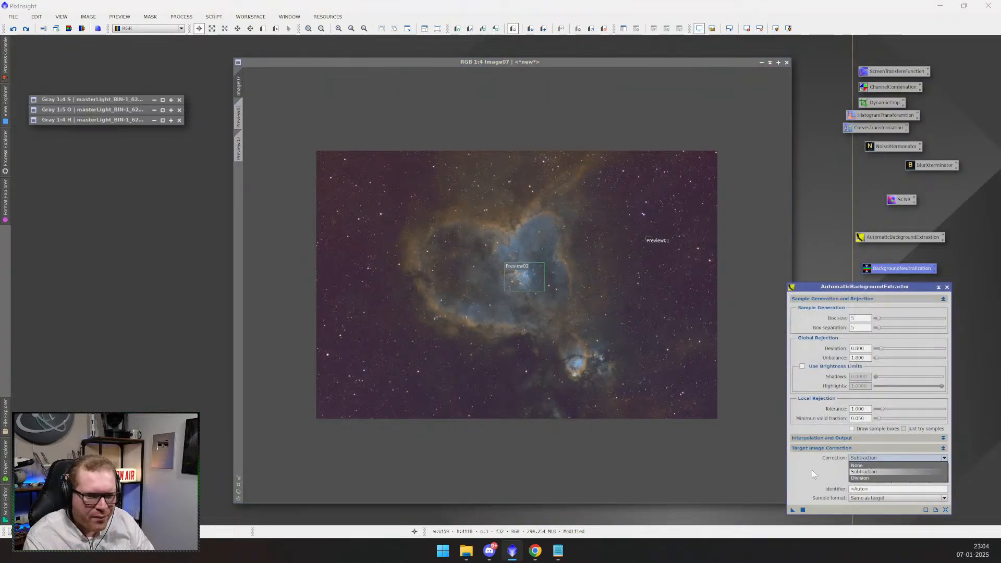
pyautogui.click(884, 469)
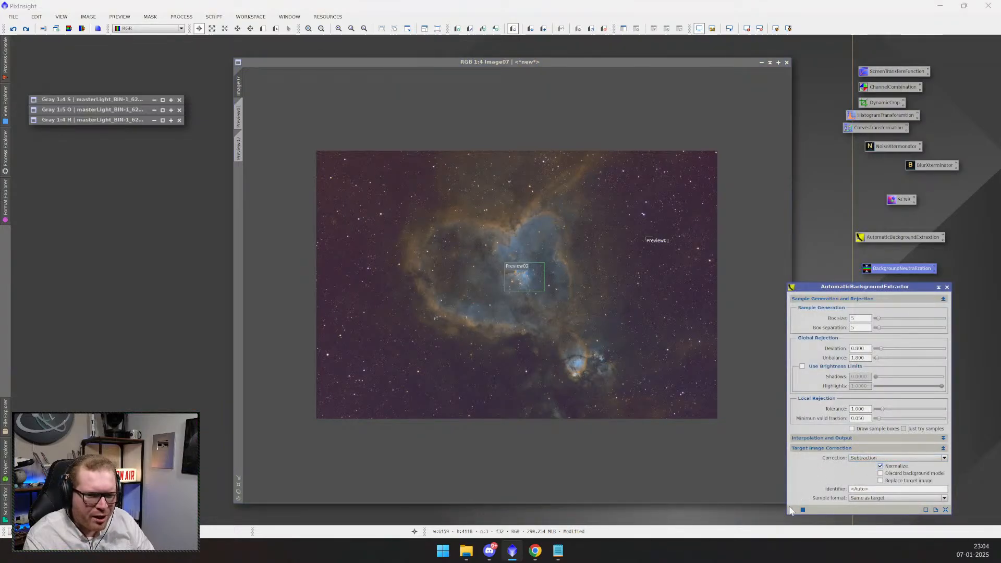
pyautogui.moveTo(620, 377); pyautogui.dragTo(628, 385)
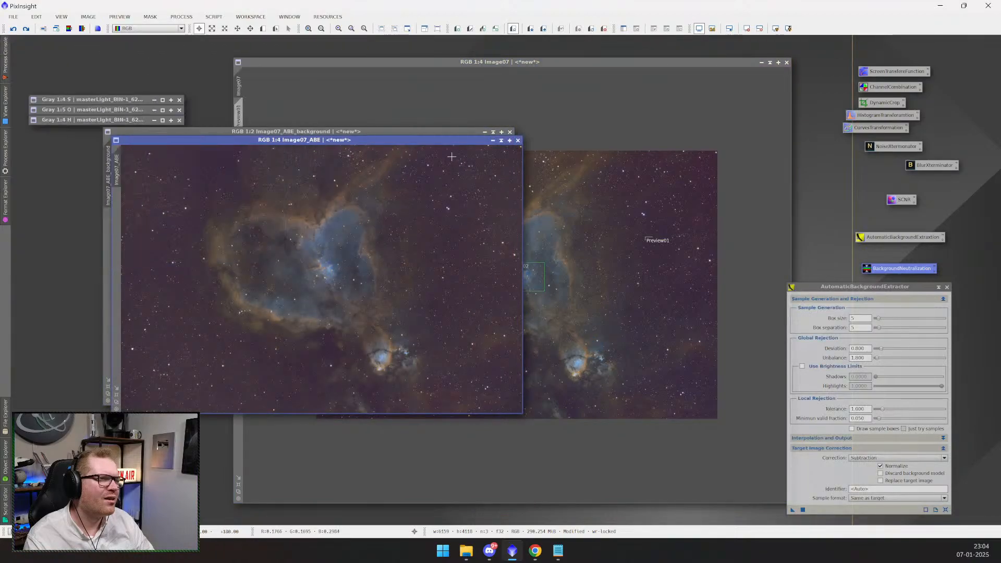
# - Compare the normalized Image07_ABE with the original Image07, and close the corrected image and its background model
pyautogui.moveTo(449, 139); pyautogui.dragTo(641, 183)
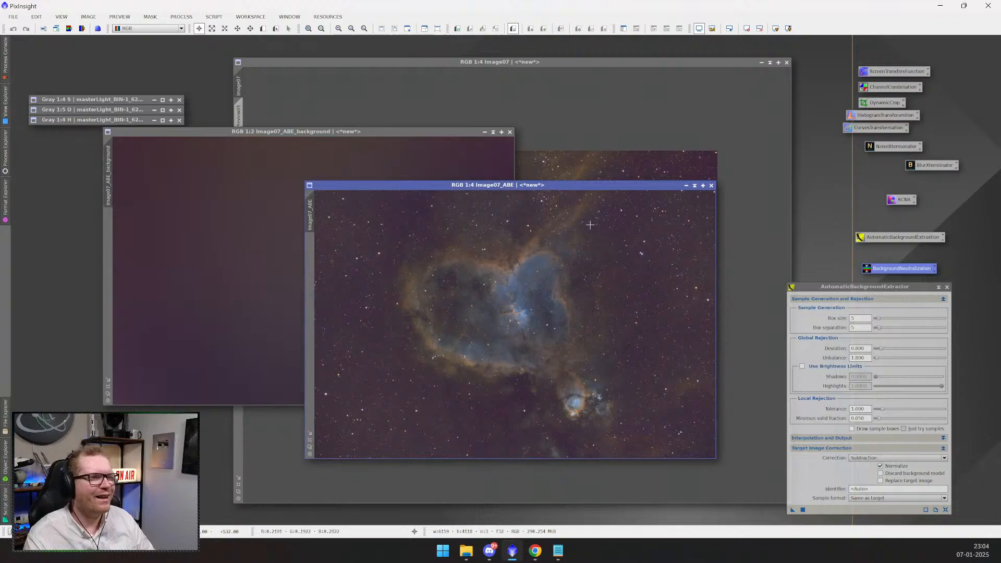
pyautogui.moveTo(579, 185); pyautogui.dragTo(829, 144)
pyautogui.moveTo(694, 145); pyautogui.dragTo(401, 175)
pyautogui.click(668, 177)
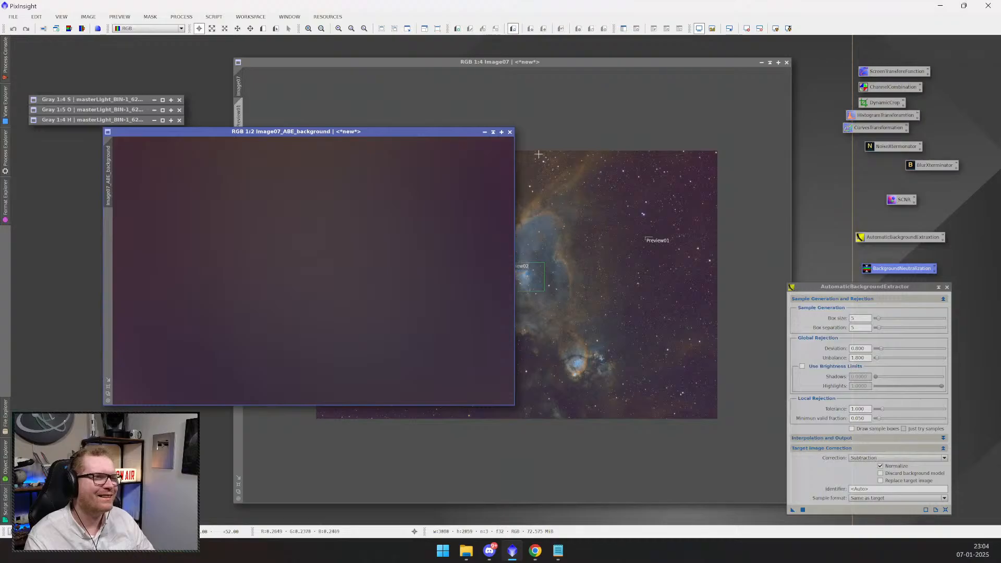
pyautogui.click(510, 132)
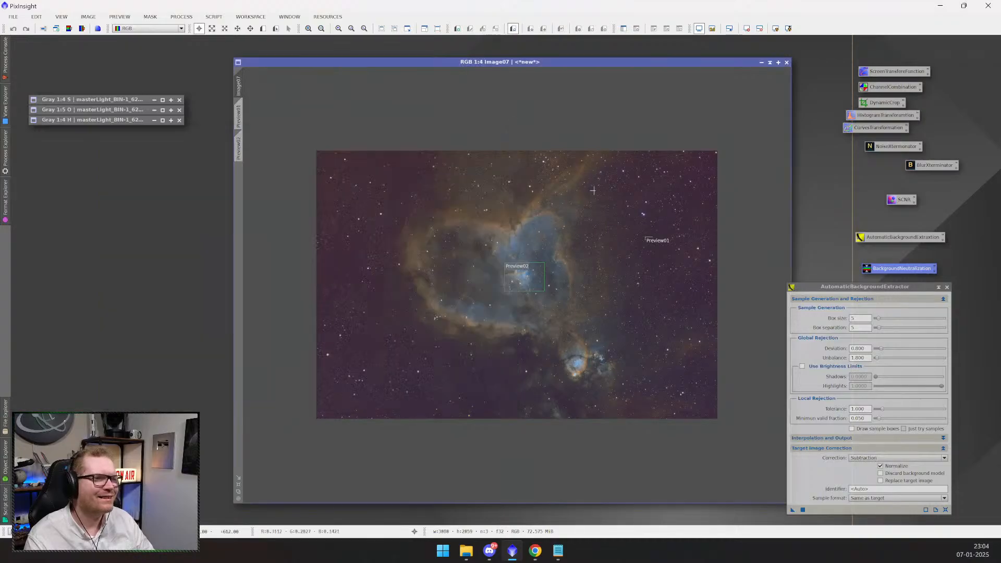
# - Disable Normalize, set the correction to Division, and apply AutomaticBackgroundExtractor to Image07
pyautogui.click(881, 466)
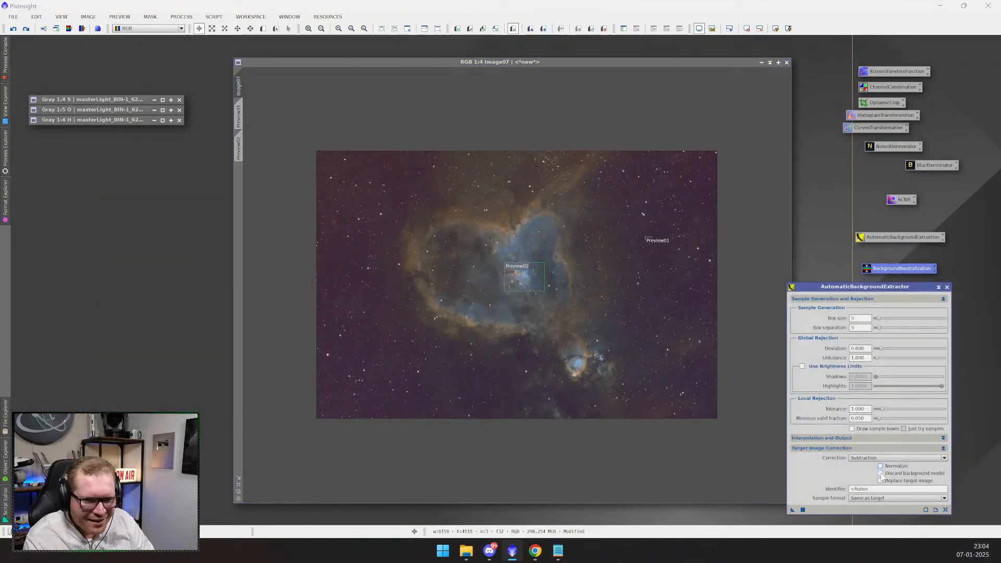
pyautogui.click(872, 458)
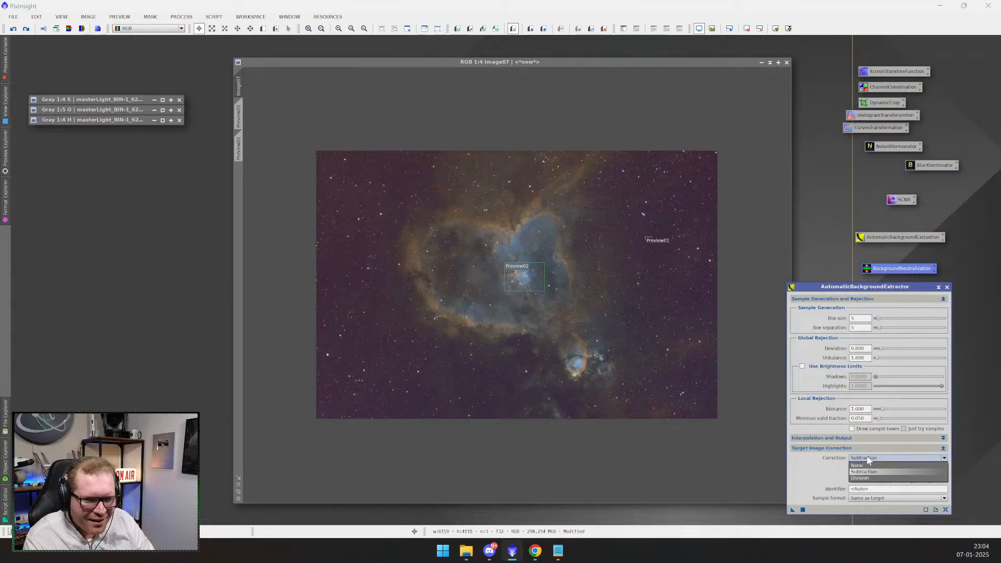
pyautogui.click(871, 475)
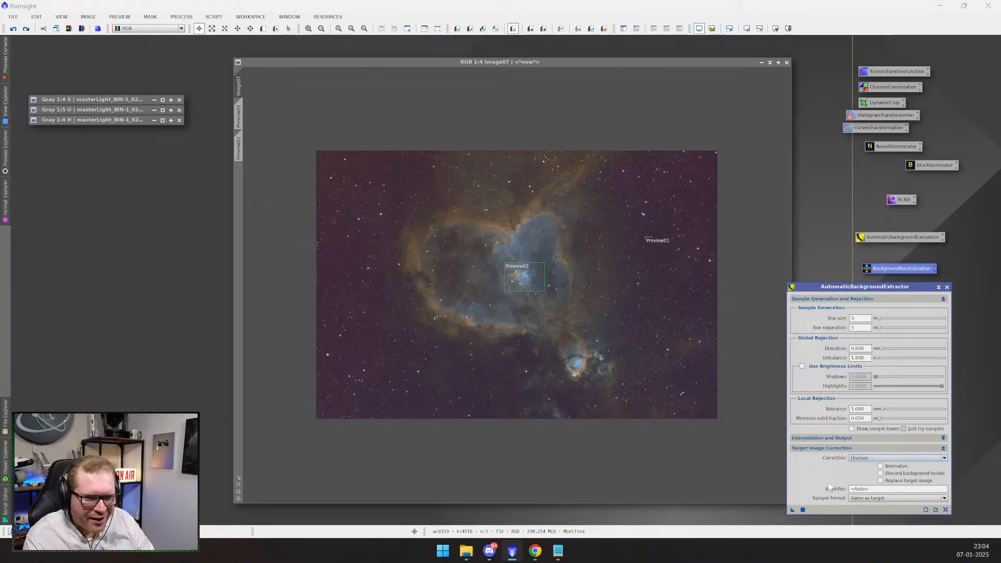
pyautogui.moveTo(793, 511); pyautogui.dragTo(668, 420)
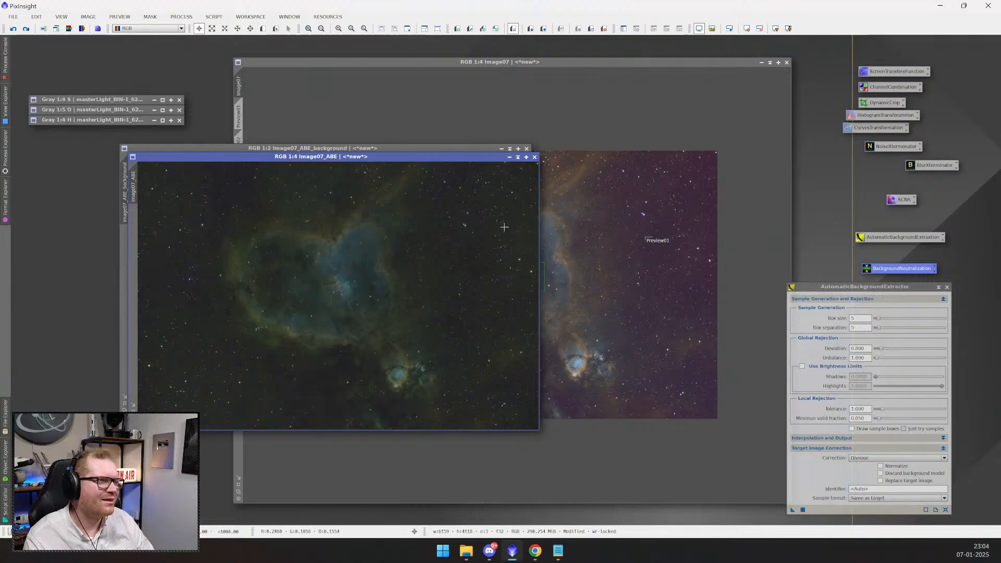
# - Examine the Division-corrected Image07_ABE, checking the nebula core up close and the whole frame
pyautogui.moveTo(446, 160); pyautogui.dragTo(772, 209)
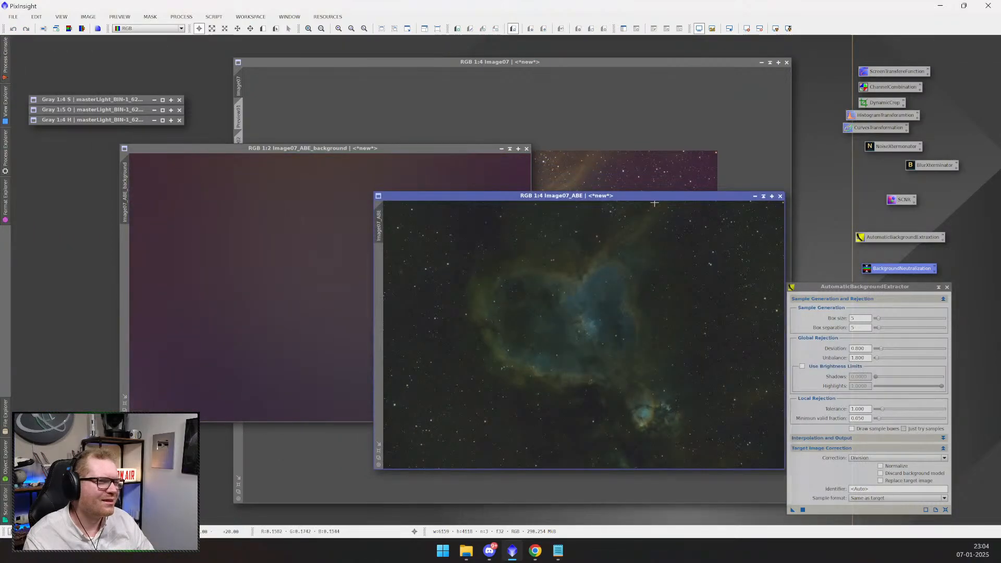
pyautogui.moveTo(654, 197); pyautogui.dragTo(633, 171)
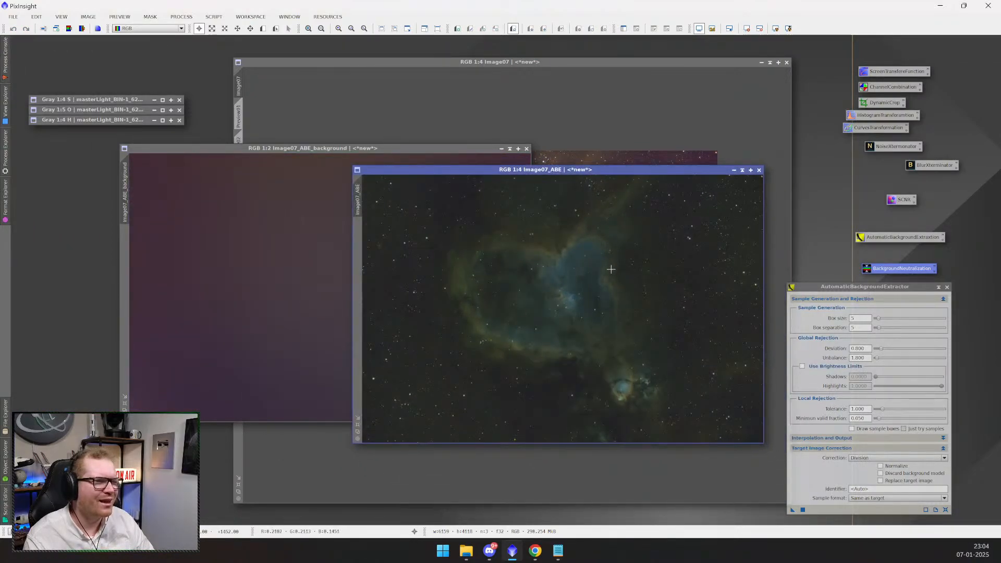
pyautogui.scroll(-1, 591, 296)
pyautogui.scroll(5, 574, 292)
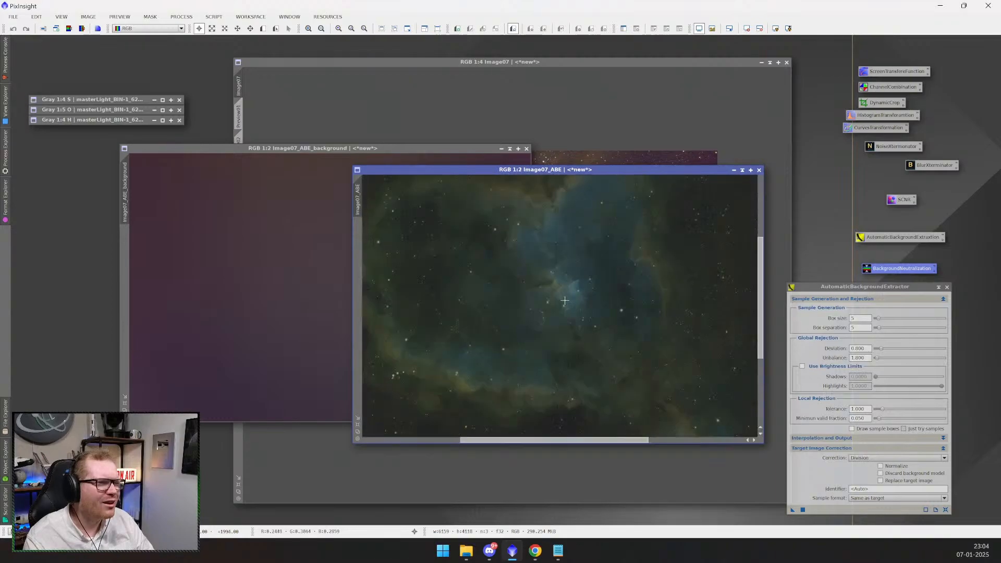
pyautogui.scroll(-4, 566, 287)
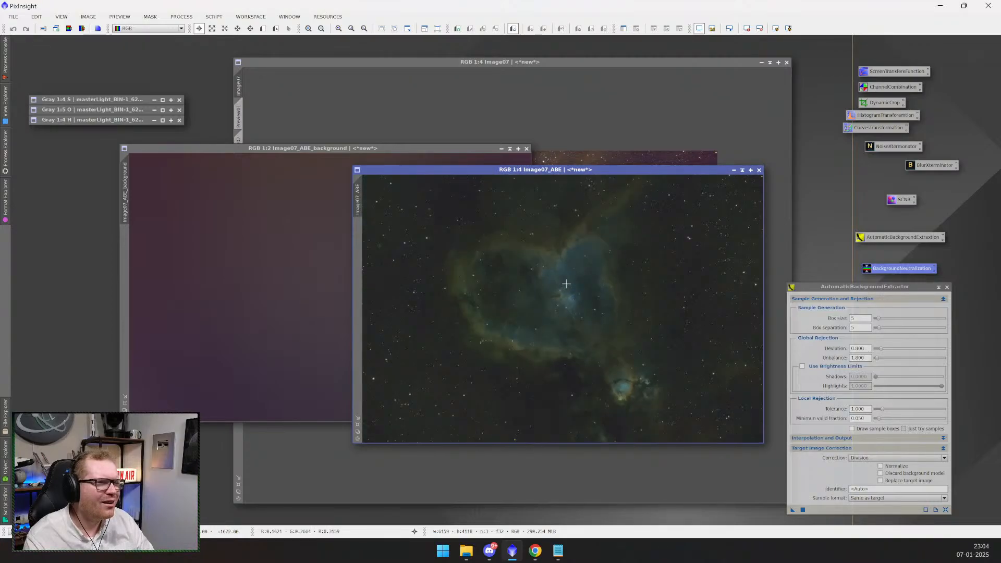
pyautogui.scroll(4, 567, 283)
pyautogui.scroll(-4, 567, 284)
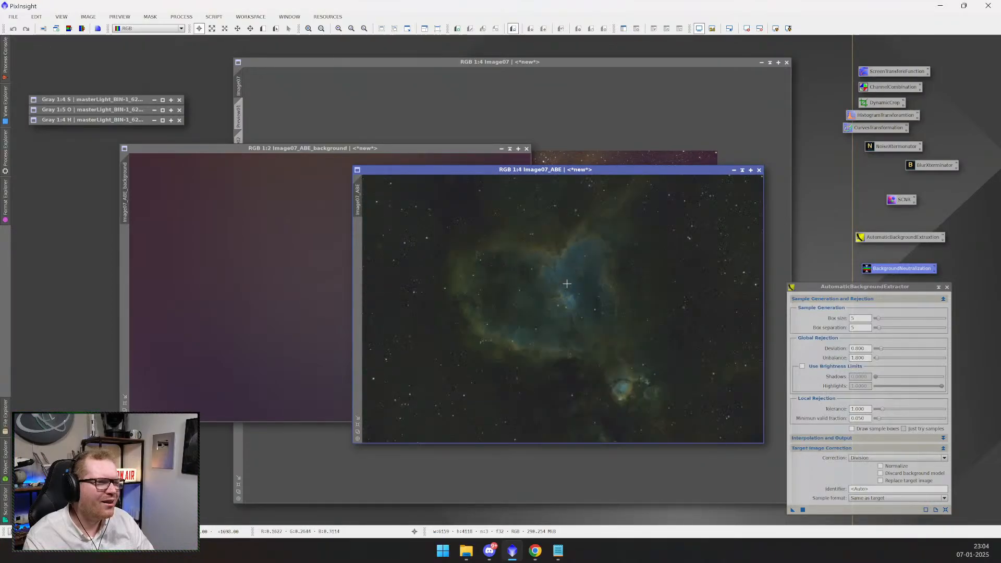
# - Set the correction to Subtraction and apply AutomaticBackgroundExtractor to Image07 for a second result alongside the Division one
pyautogui.moveTo(585, 169); pyautogui.dragTo(306, 175)
pyautogui.moveTo(379, 148); pyautogui.dragTo(312, 142)
pyautogui.click(865, 458)
pyautogui.click(862, 472)
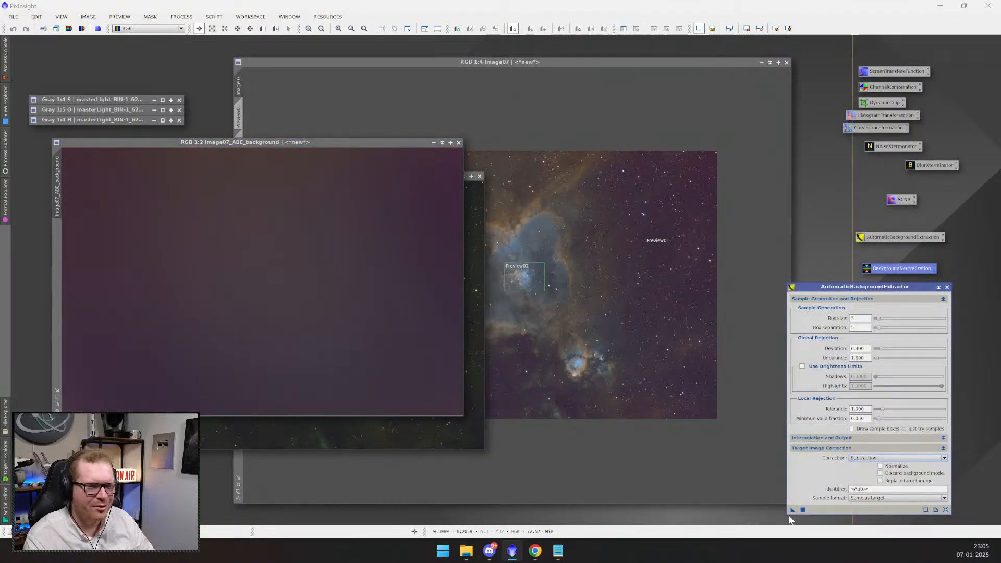
pyautogui.moveTo(793, 510); pyautogui.dragTo(663, 399)
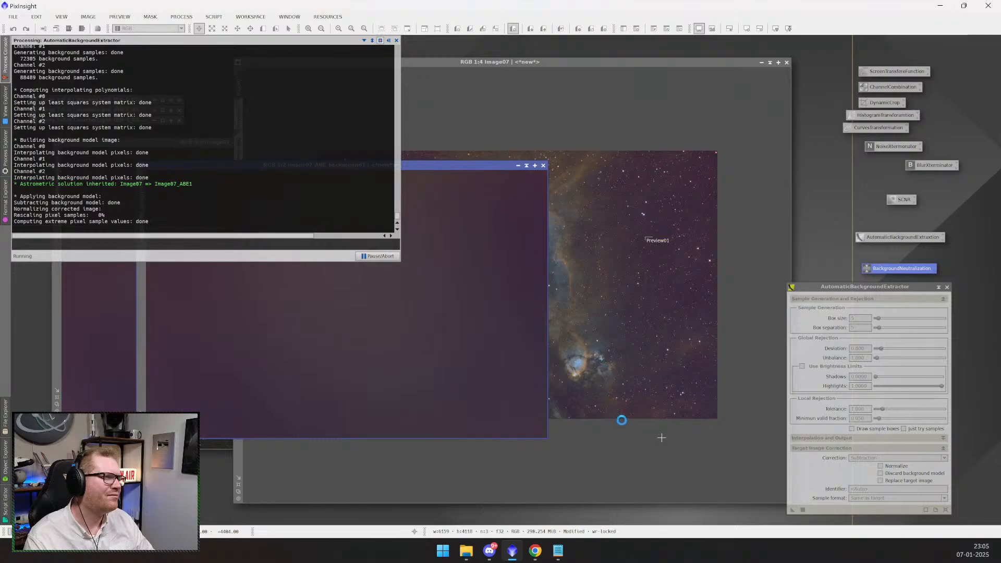
# - Compare Image07_ABE and Image07_ABE1 side by side, and close both corrected images and their background models
pyautogui.moveTo(473, 174); pyautogui.dragTo(610, 177)
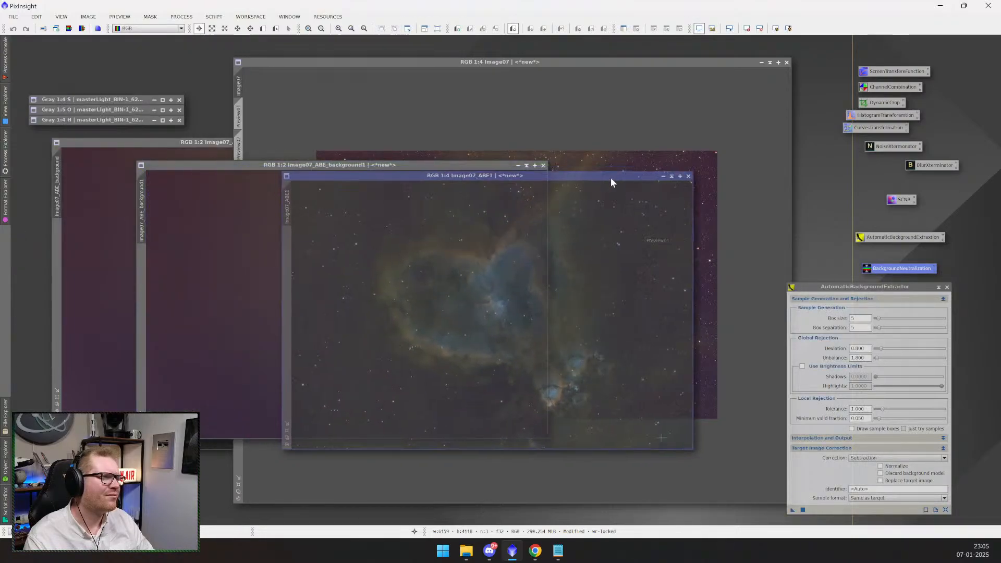
pyautogui.click(128, 423)
pyautogui.moveTo(532, 180); pyautogui.dragTo(737, 177)
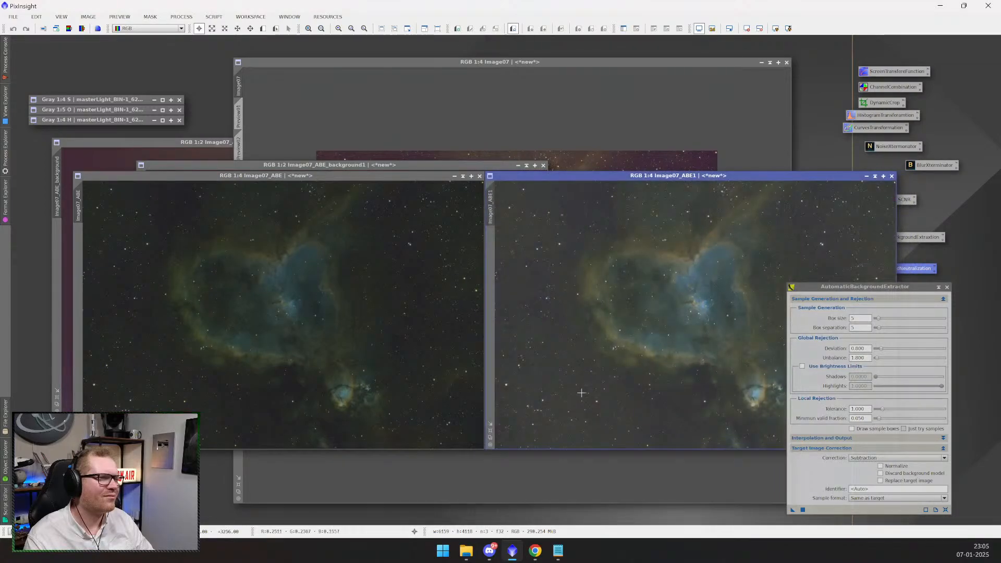
pyautogui.click(479, 176)
pyautogui.click(892, 177)
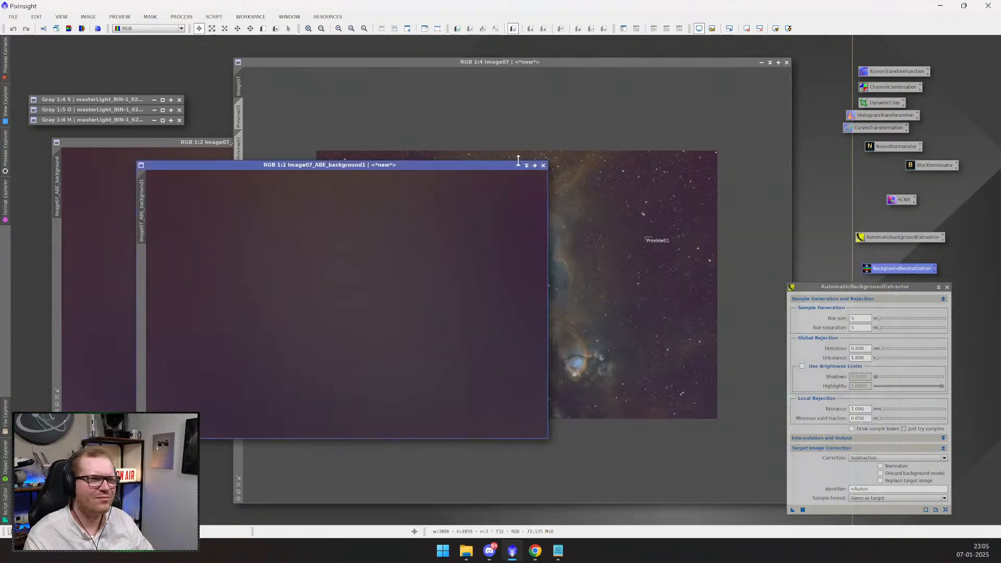
pyautogui.click(543, 166)
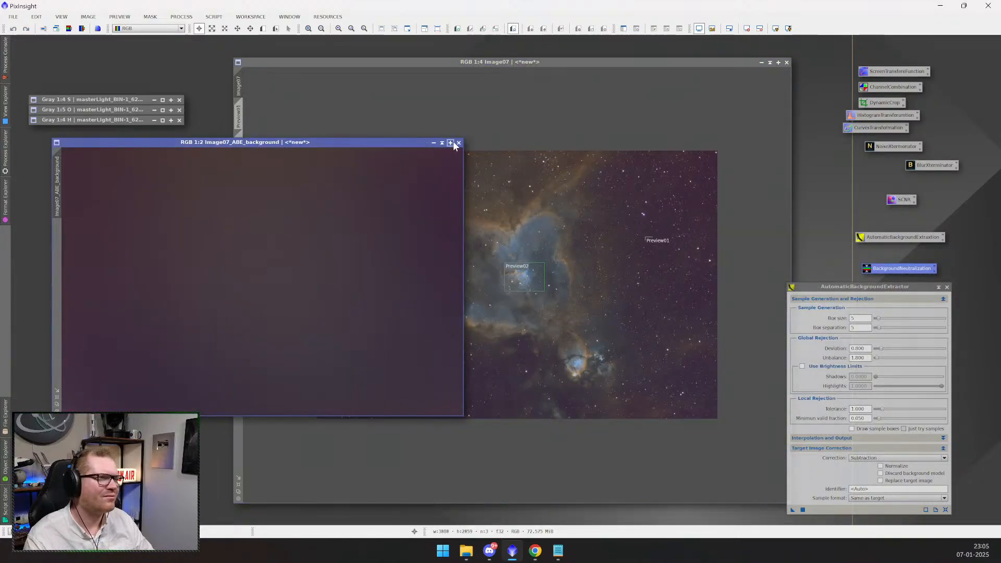
pyautogui.click(458, 142)
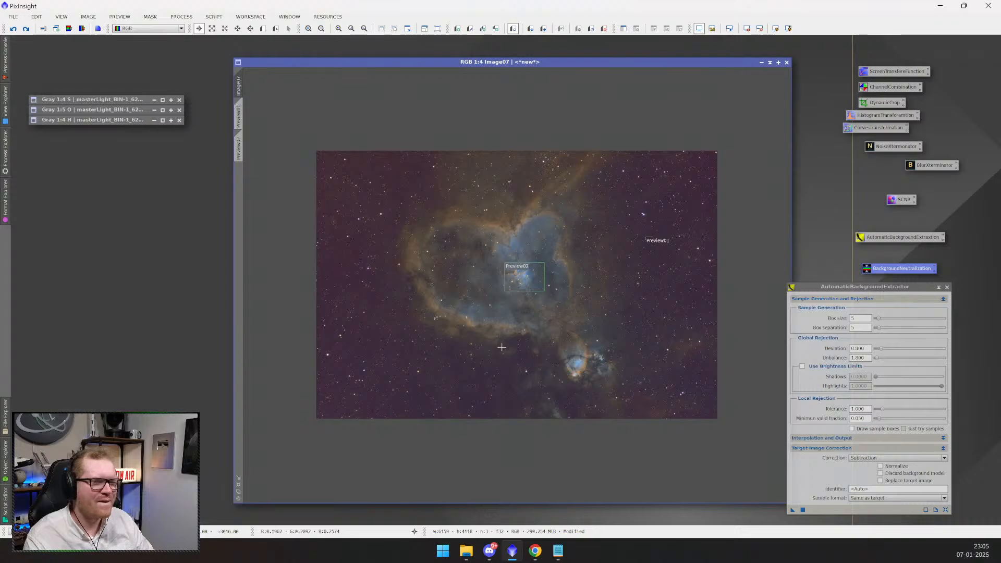
# - Try AutomaticBackgroundExtractor on Image07 with Division correction and a box size of 24, and close the corrected image and its background model
pyautogui.moveTo(848, 290); pyautogui.dragTo(790, 276)
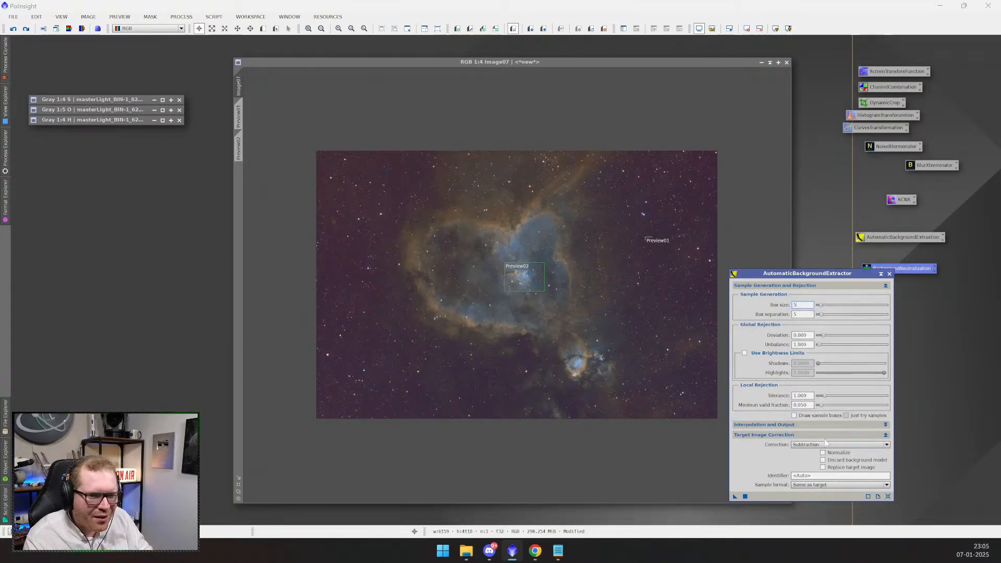
pyautogui.click(836, 476)
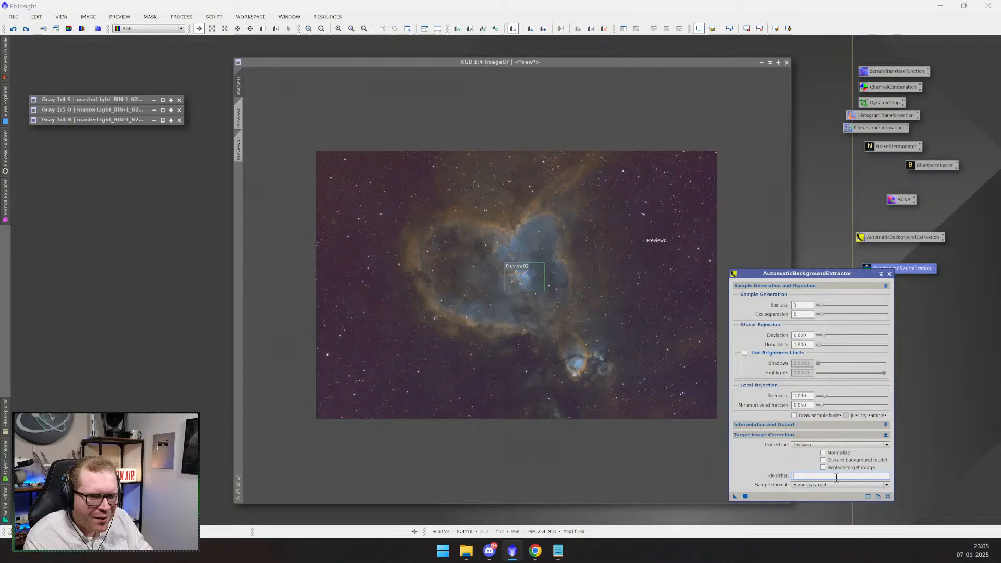
pyautogui.click(818, 485)
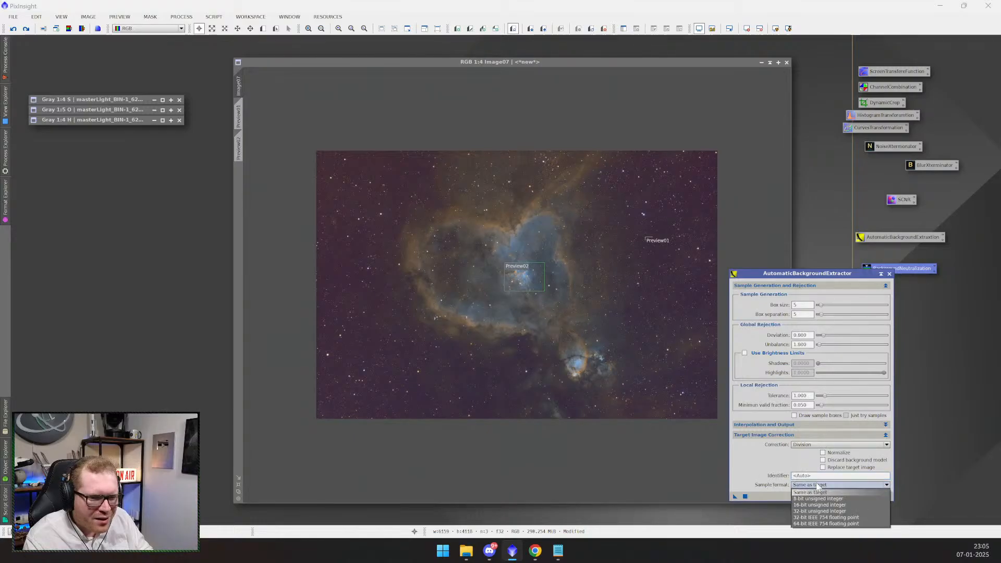
pyautogui.click(755, 480)
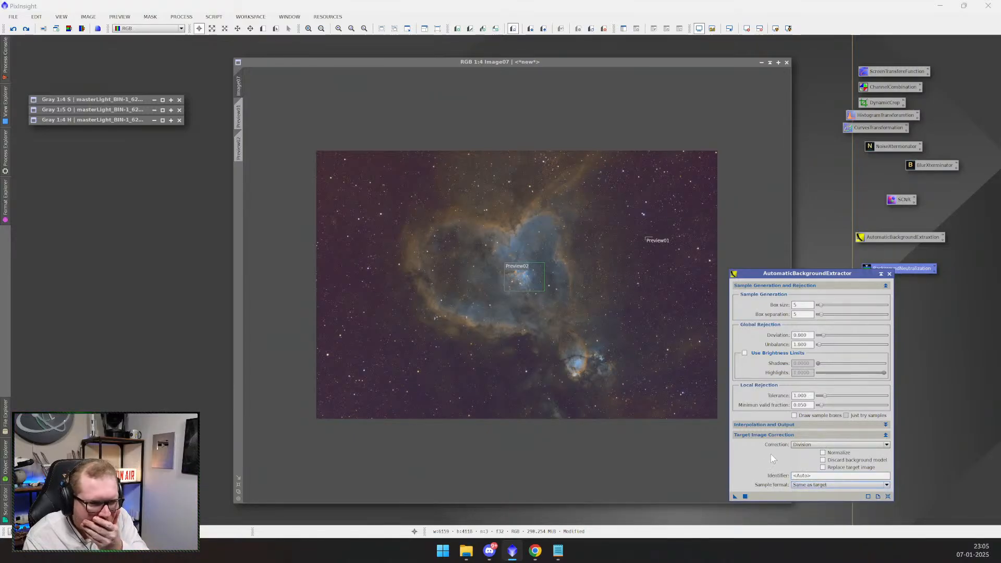
pyautogui.click(775, 425)
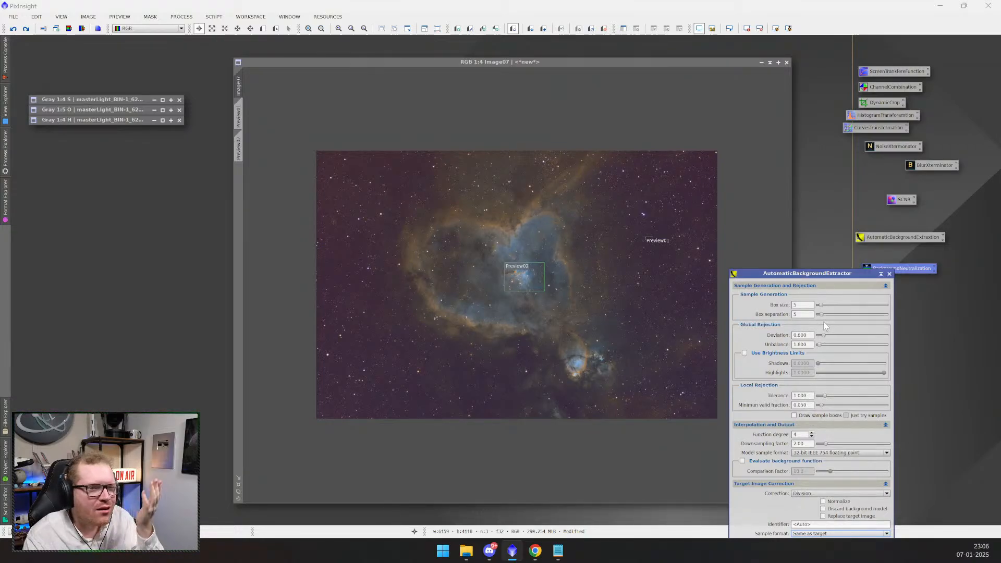
pyautogui.click(824, 306)
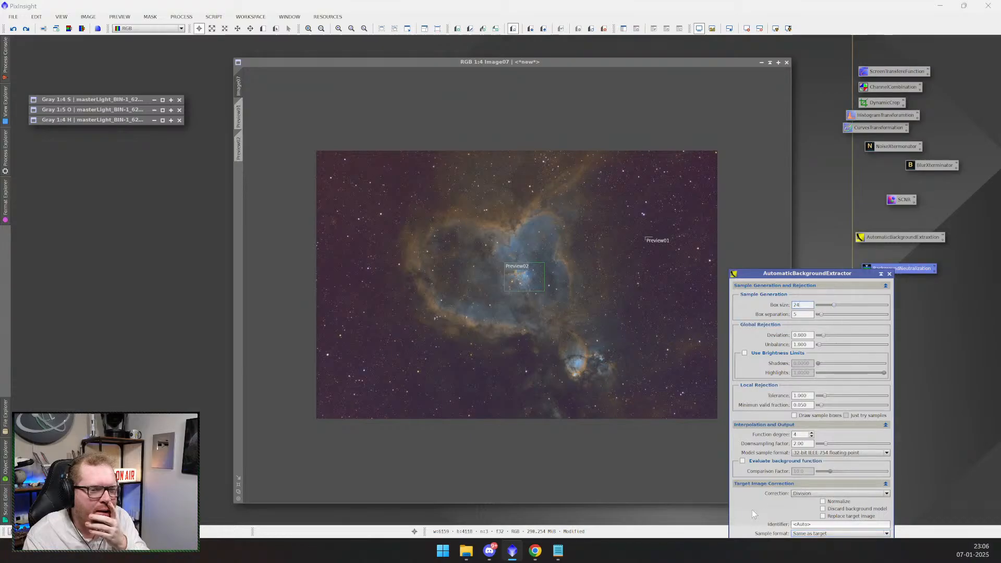
pyautogui.moveTo(794, 273); pyautogui.dragTo(832, 223)
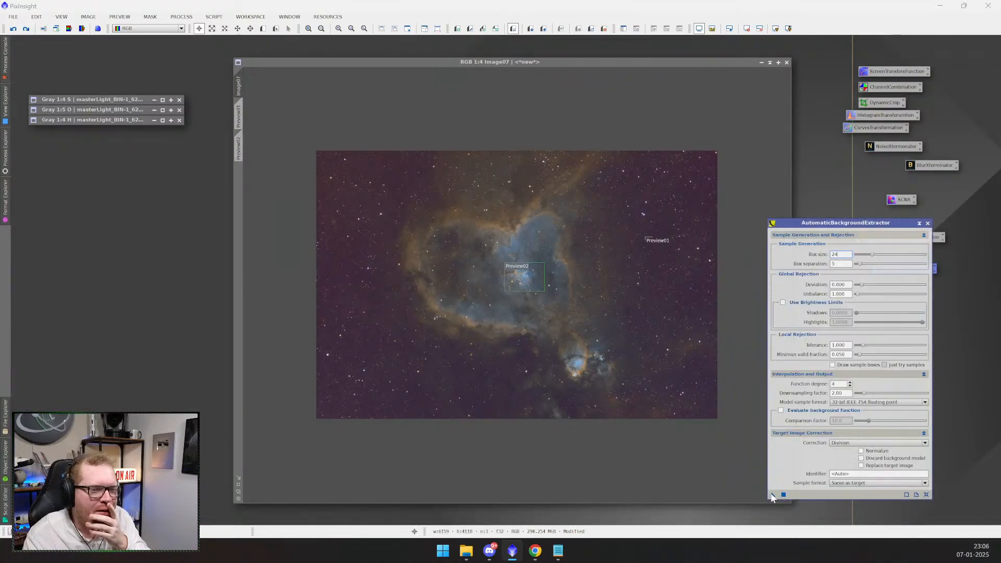
pyautogui.moveTo(660, 389); pyautogui.dragTo(647, 436)
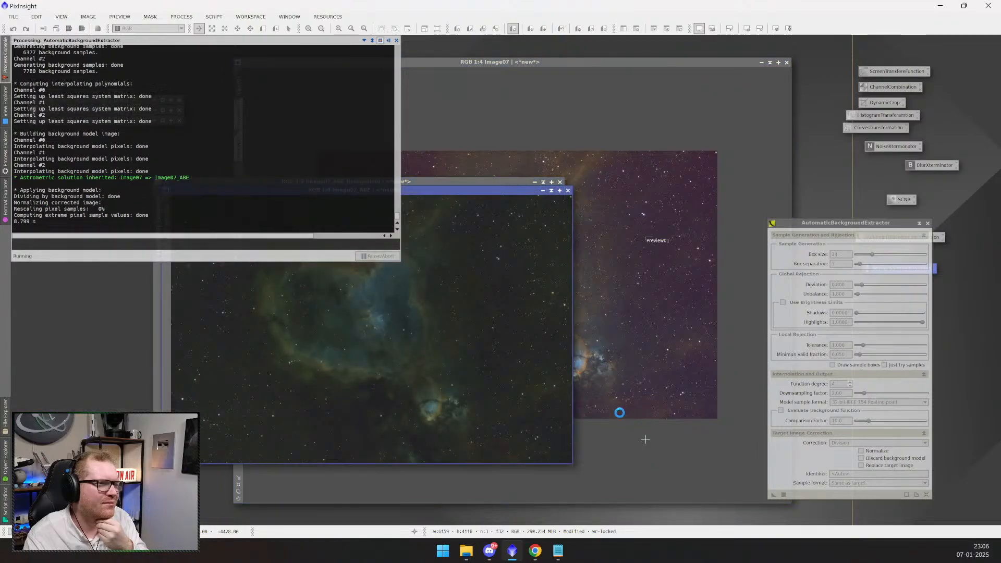
pyautogui.click(560, 182)
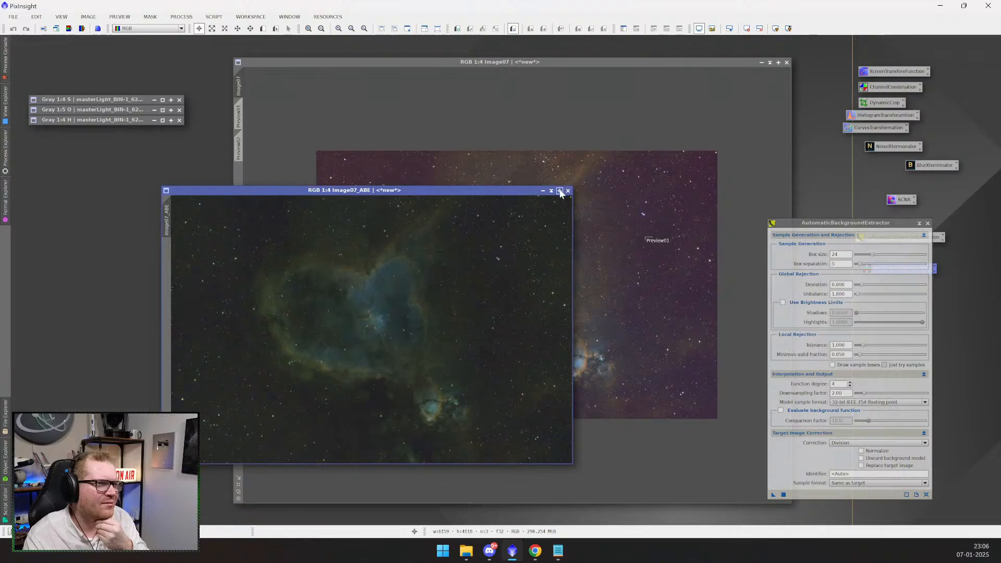
pyautogui.click(568, 191)
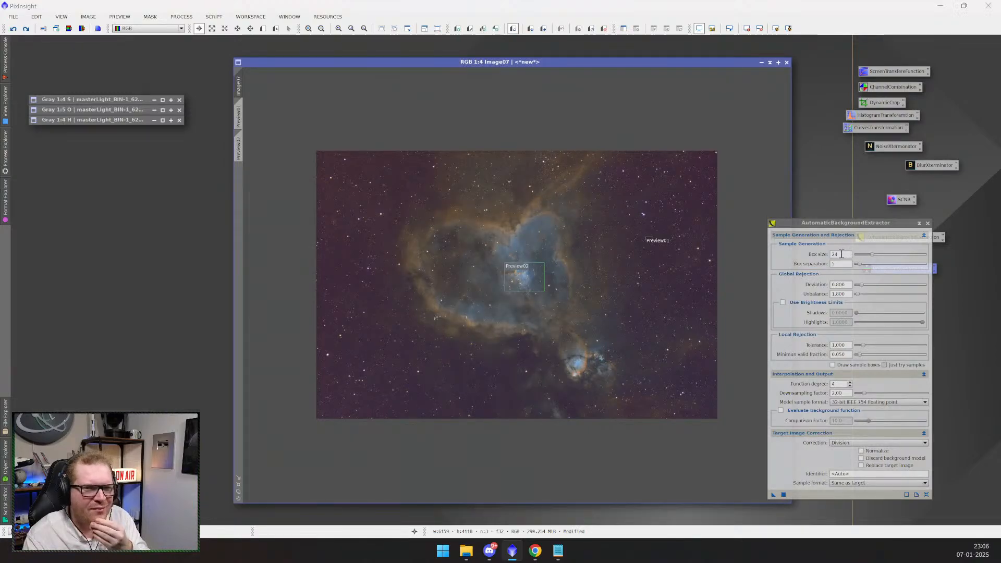
# - Set the box size to 5 and the correction to Subtraction, and apply AutomaticBackgroundExtractor to Image07
pyautogui.moveTo(842, 254); pyautogui.dragTo(834, 254)
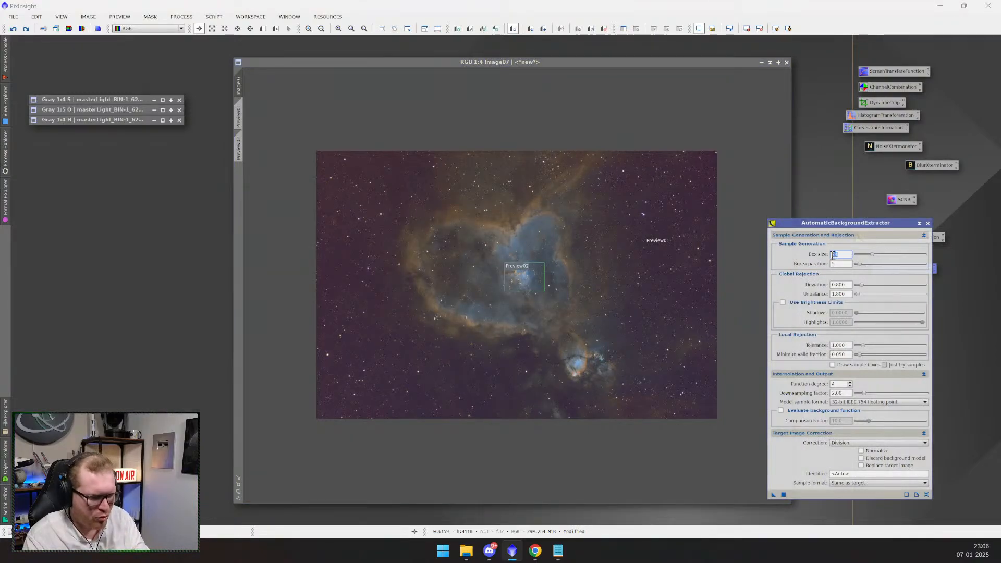
pyautogui.click(861, 443)
pyautogui.click(854, 453)
pyautogui.click(782, 494)
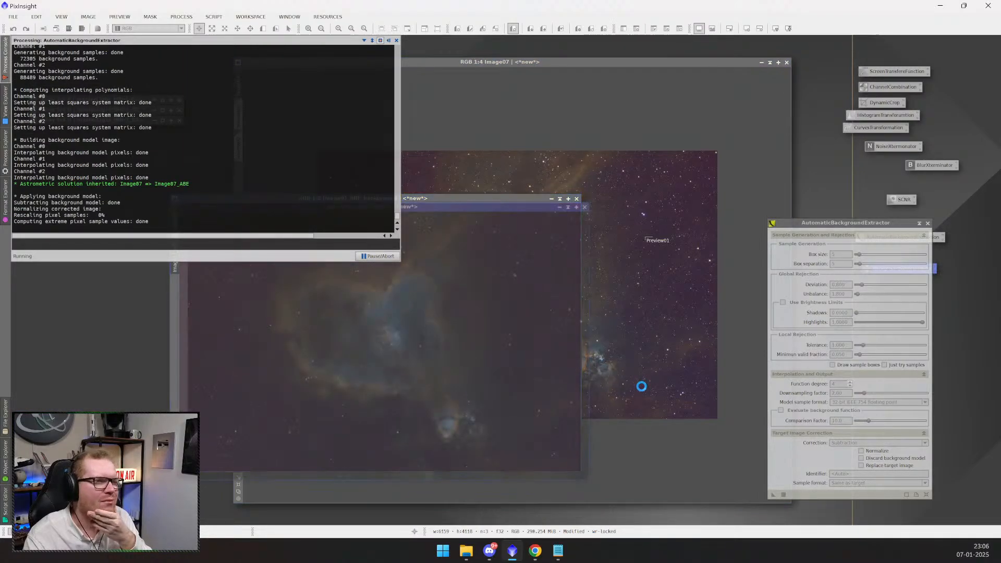
pyautogui.moveTo(484, 209); pyautogui.dragTo(614, 165)
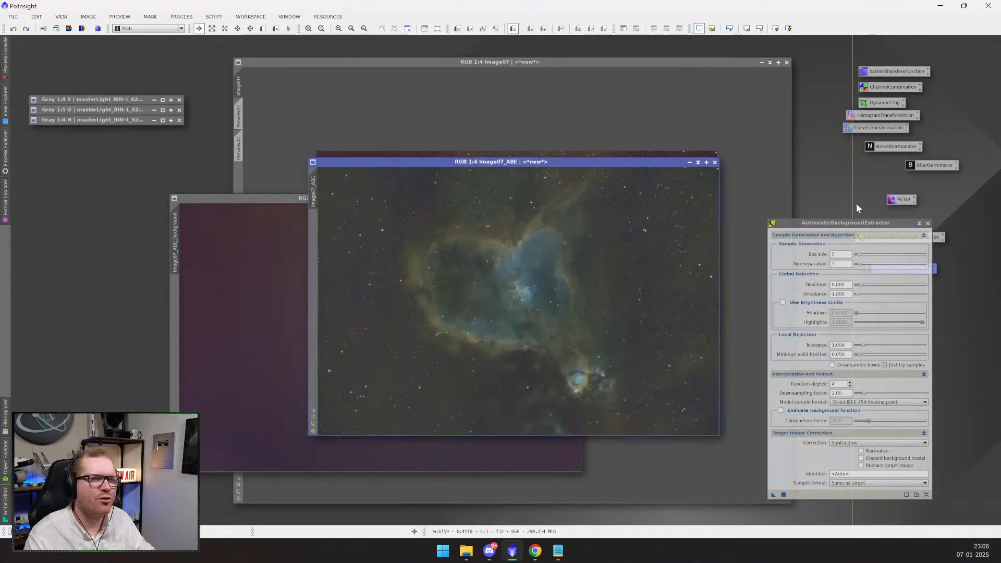
# - Replace the AutomaticBackgroundExtractor dialog with SCNR, try green removal on Image07_ABE at 0.50, and apply it at 1.00
pyautogui.click(928, 223)
pyautogui.doubleClick(901, 199)
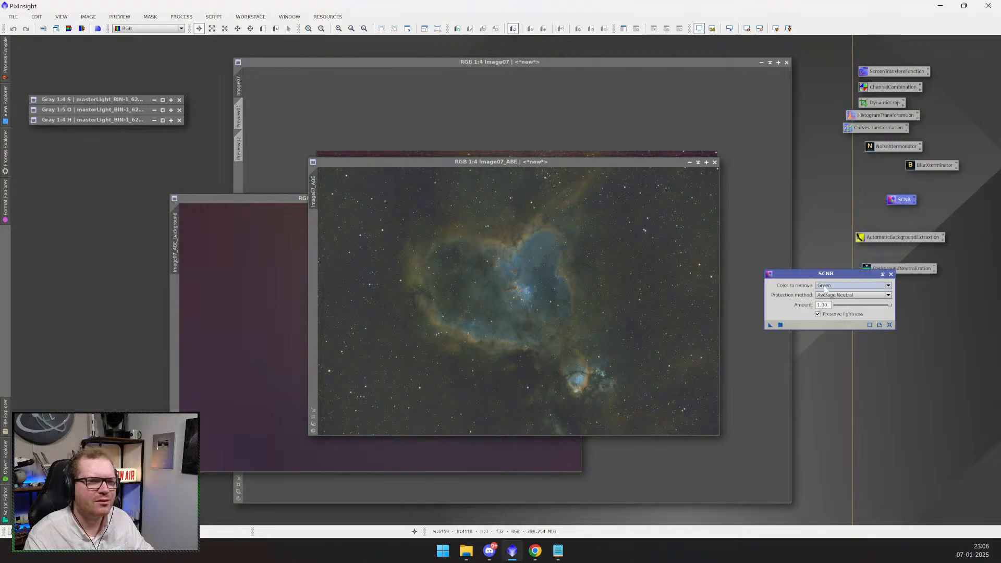
pyautogui.moveTo(890, 306); pyautogui.dragTo(857, 306)
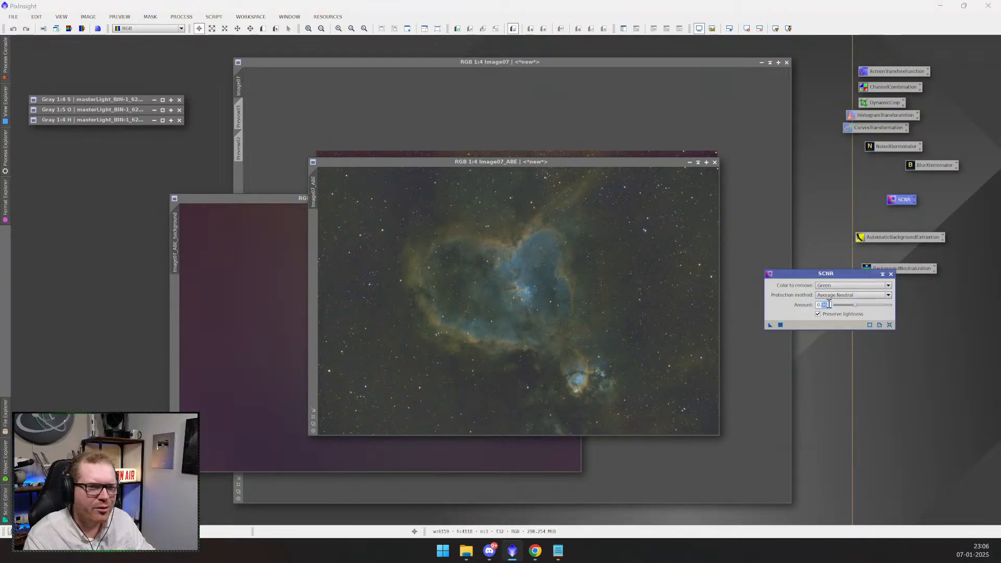
pyautogui.moveTo(771, 325); pyautogui.dragTo(645, 373)
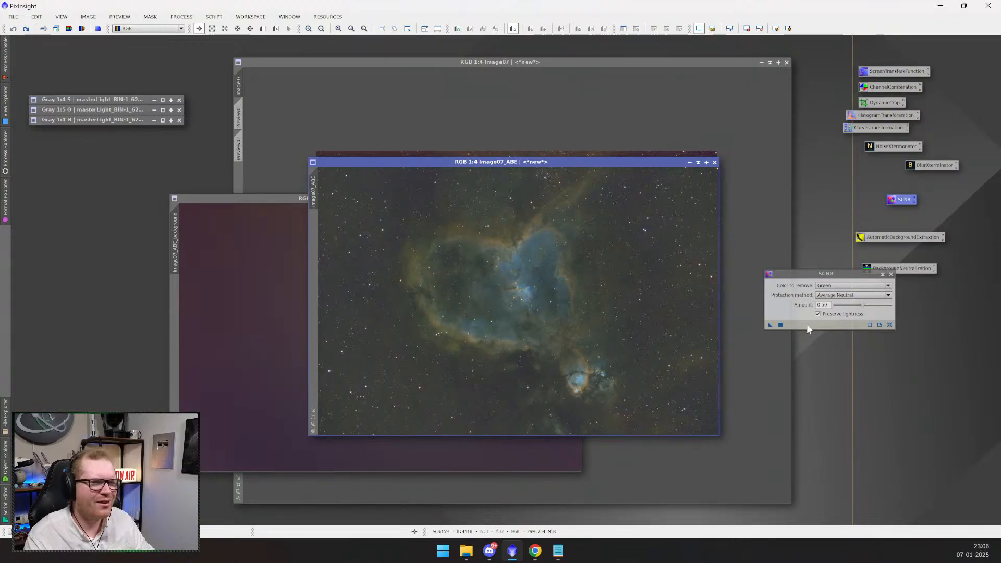
pyautogui.moveTo(862, 306); pyautogui.dragTo(908, 303)
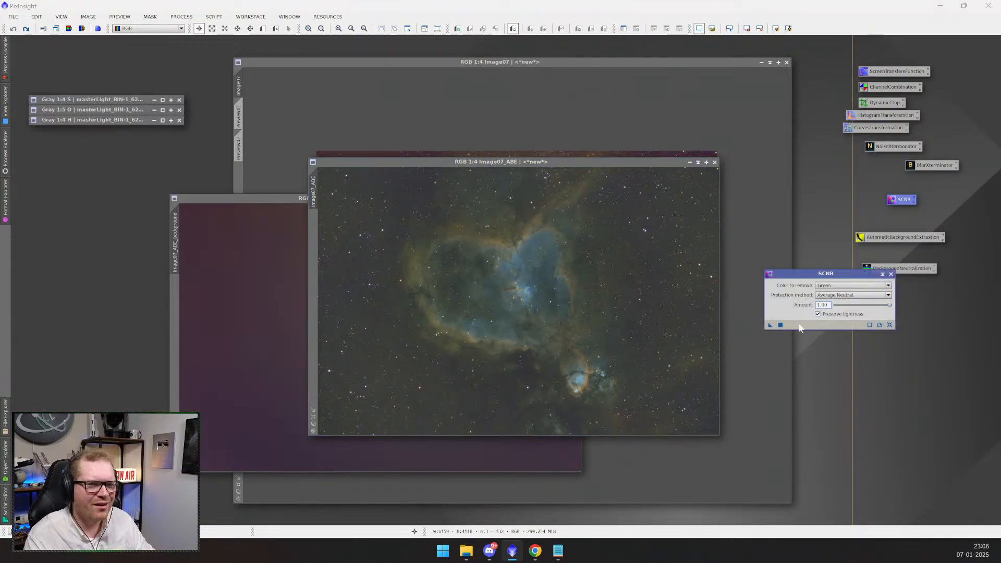
pyautogui.moveTo(770, 325); pyautogui.dragTo(626, 308)
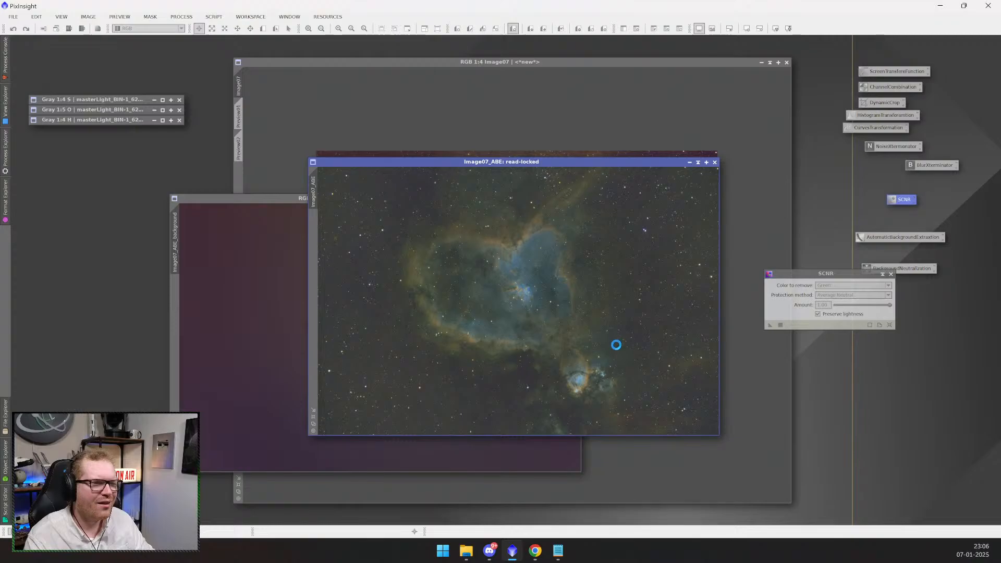
# - Place the green-reduced Image07_ABE beside the original Image07 and compare their background and nebula colours
pyautogui.moveTo(630, 165); pyautogui.dragTo(586, 147)
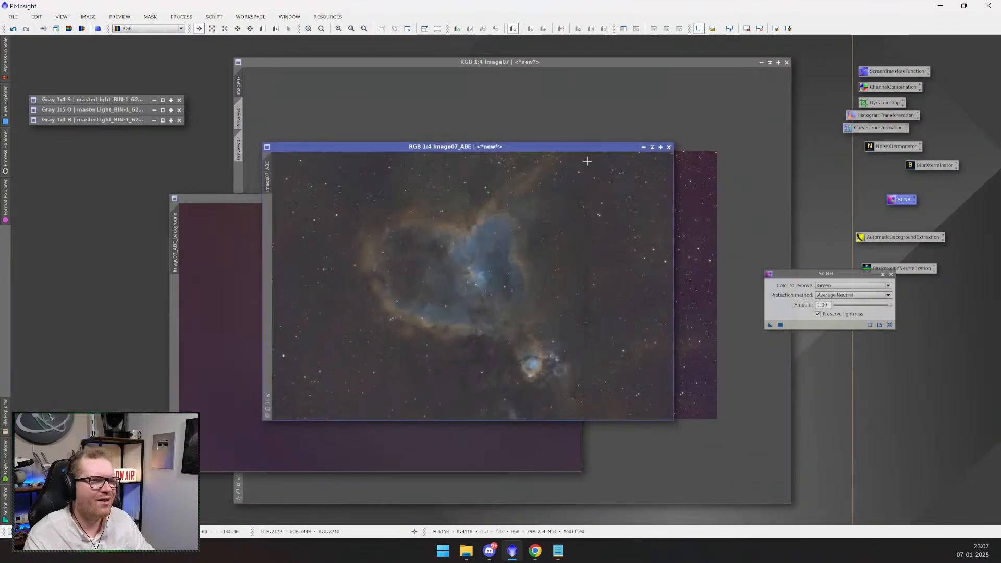
pyautogui.click(677, 241)
pyautogui.scroll(-2, 537, 190)
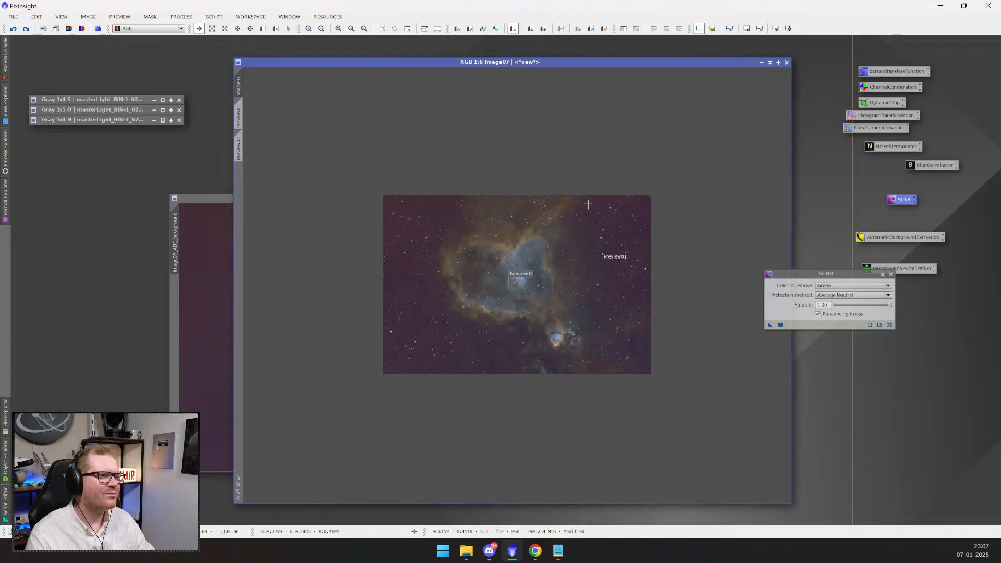
pyautogui.moveTo(635, 60); pyautogui.dragTo(454, 48)
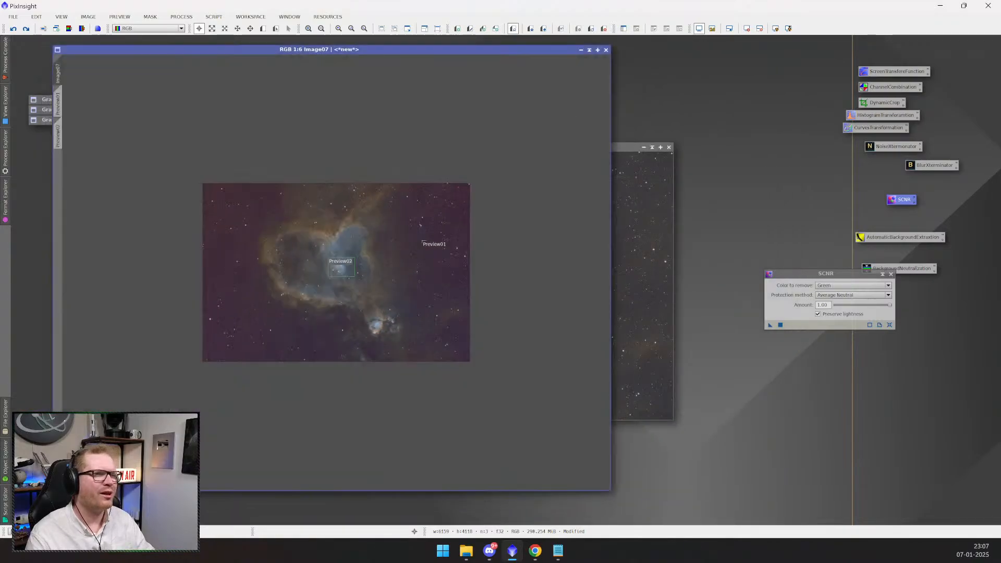
pyautogui.moveTo(624, 149); pyautogui.dragTo(845, 126)
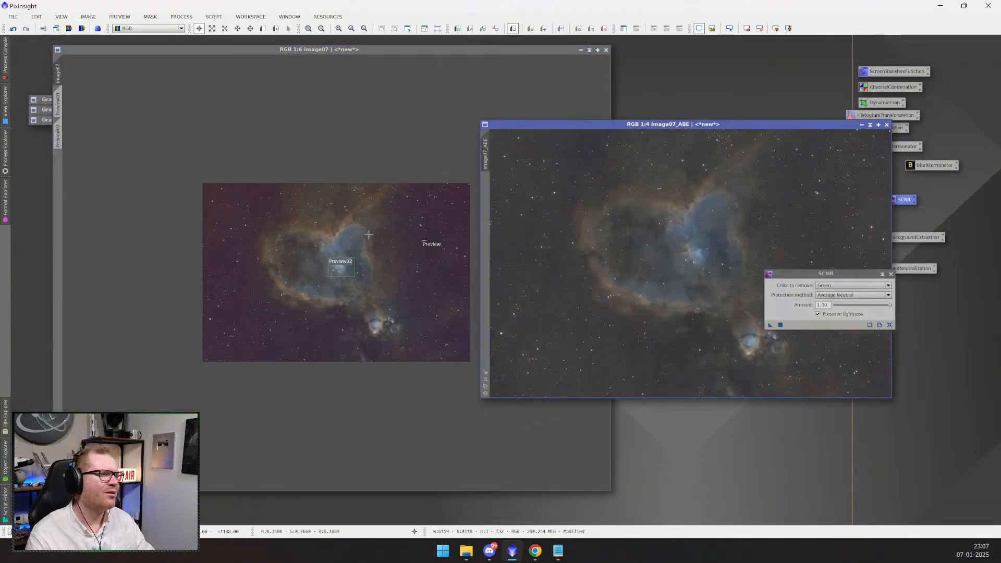
pyautogui.click(362, 237)
pyautogui.scroll(2, 362, 237)
pyautogui.scroll(1, 362, 237)
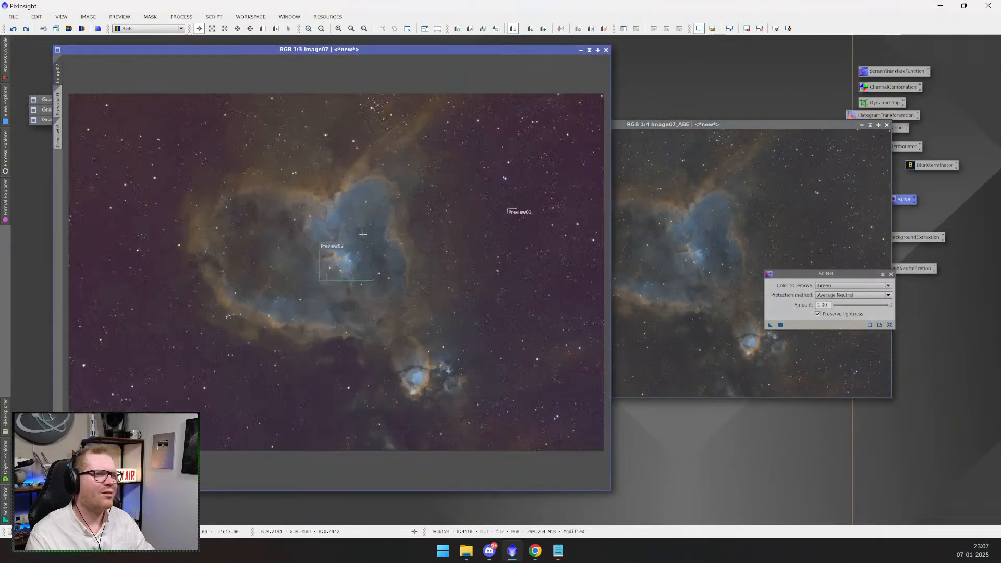
# - Close the SCNR dialog, enlarge the Image07_ABE window over Image07, and inspect its nebula detail up close
pyautogui.click(687, 125)
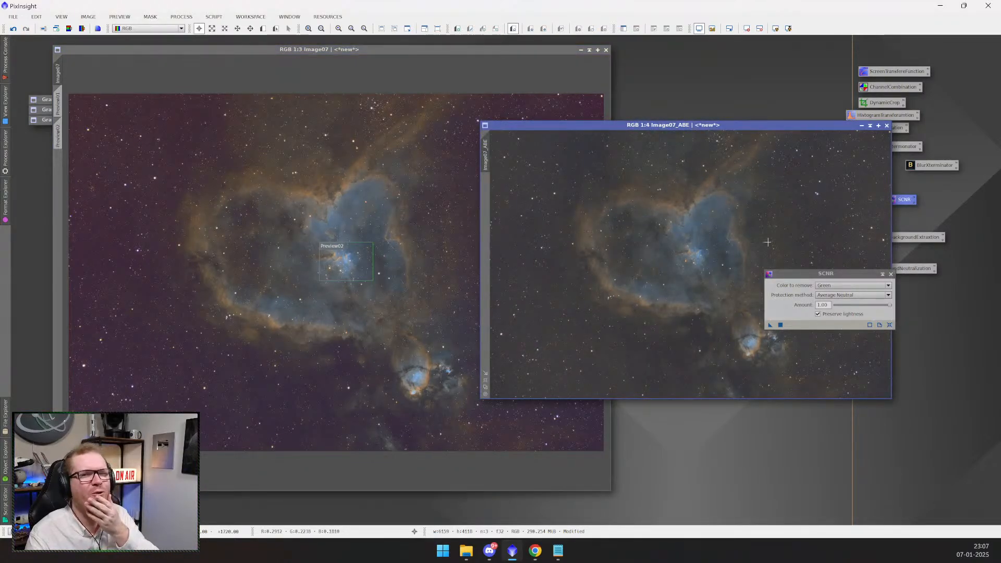
pyautogui.moveTo(813, 126); pyautogui.dragTo(722, 120)
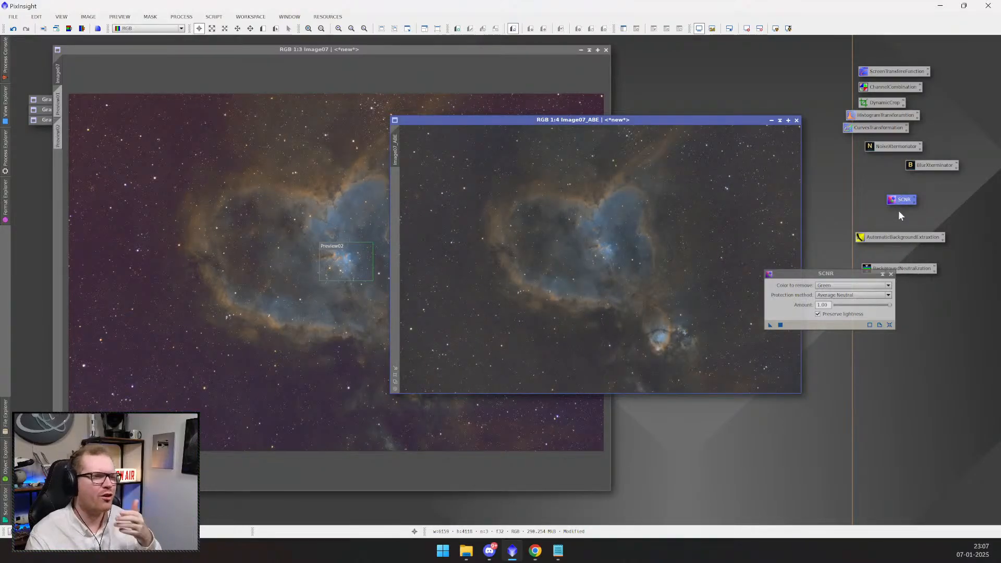
pyautogui.moveTo(665, 120); pyautogui.dragTo(688, 110)
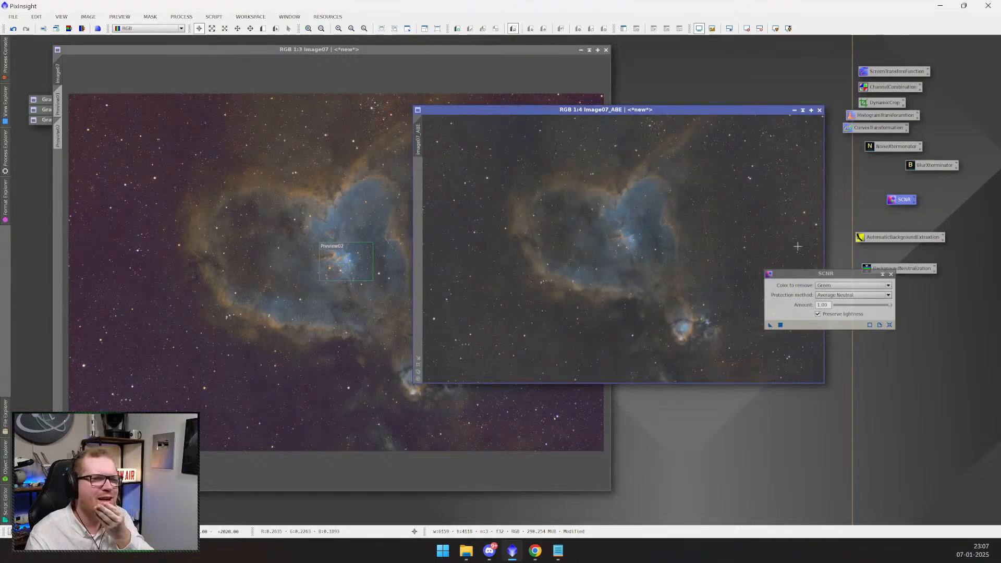
pyautogui.click(892, 274)
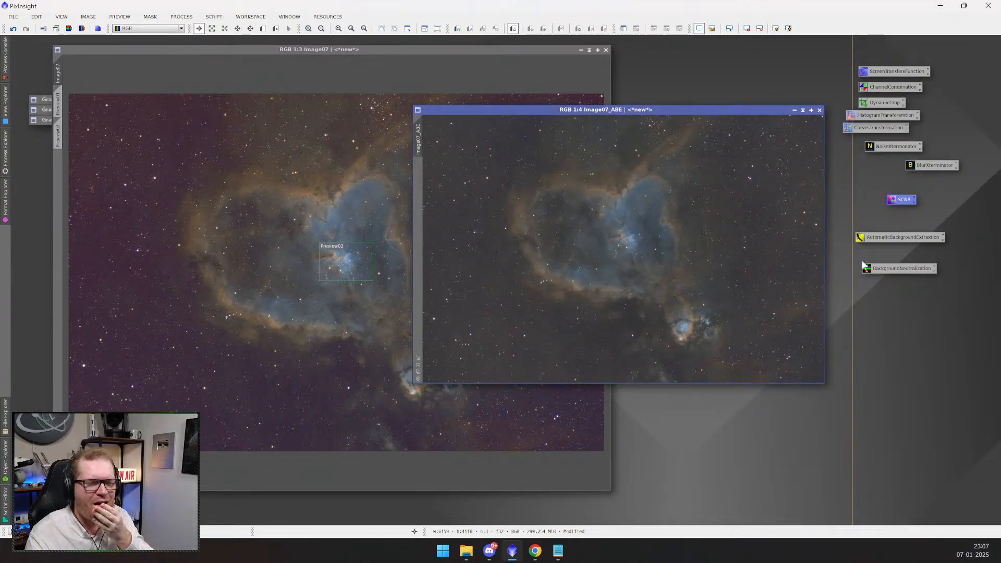
pyautogui.moveTo(744, 109); pyautogui.dragTo(708, 82)
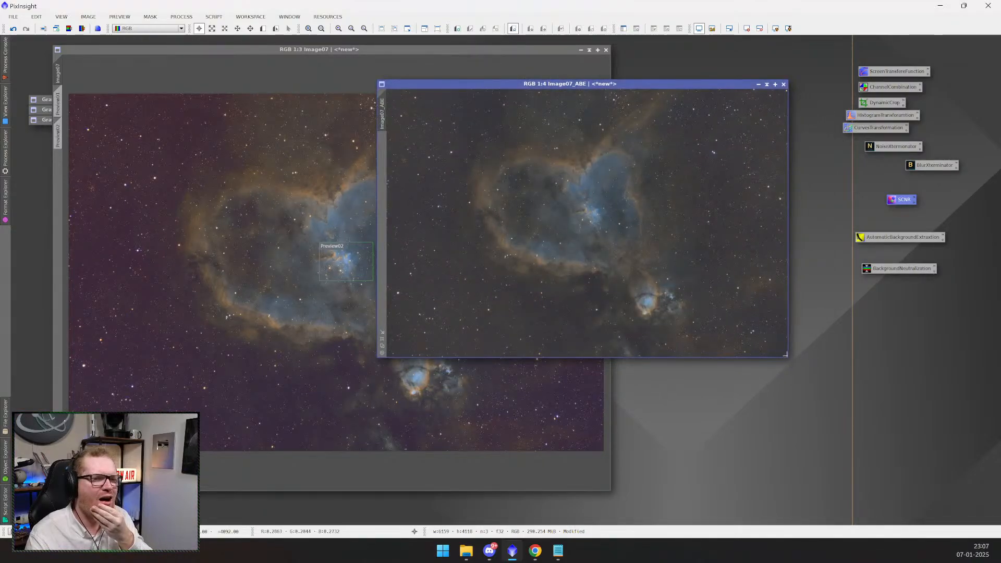
pyautogui.moveTo(788, 356); pyautogui.dragTo(887, 466)
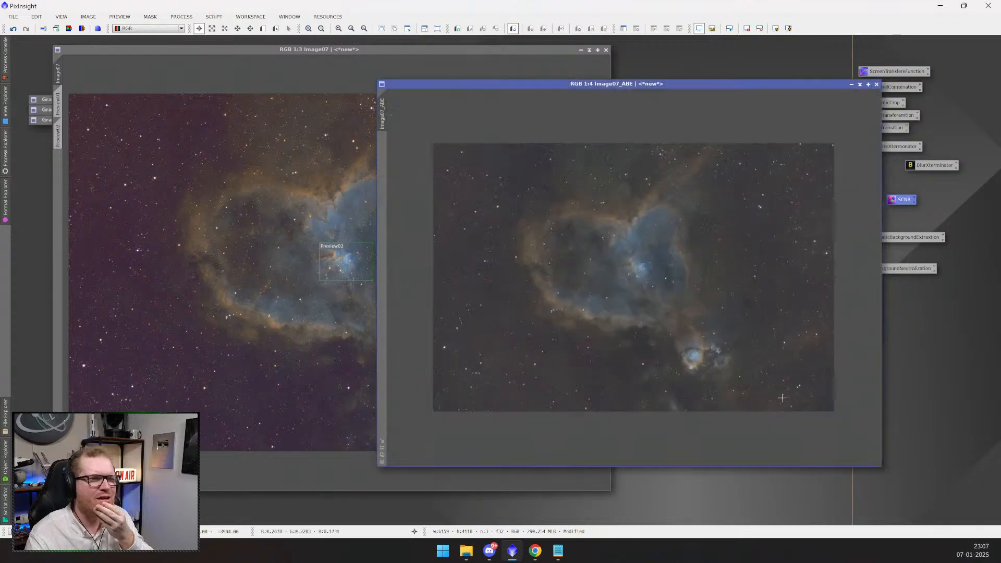
pyautogui.scroll(3, 700, 300)
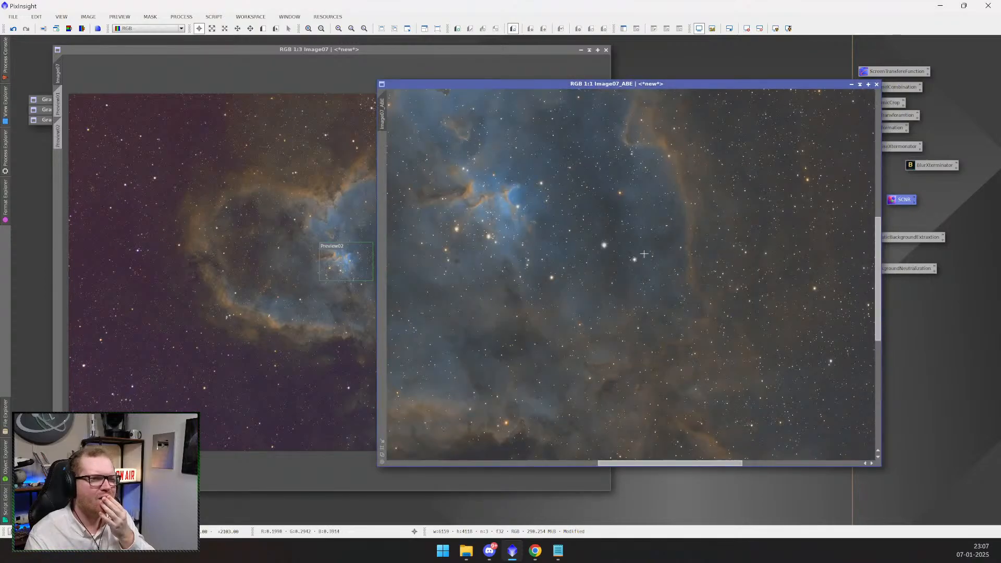
pyautogui.scroll(-3, 641, 254)
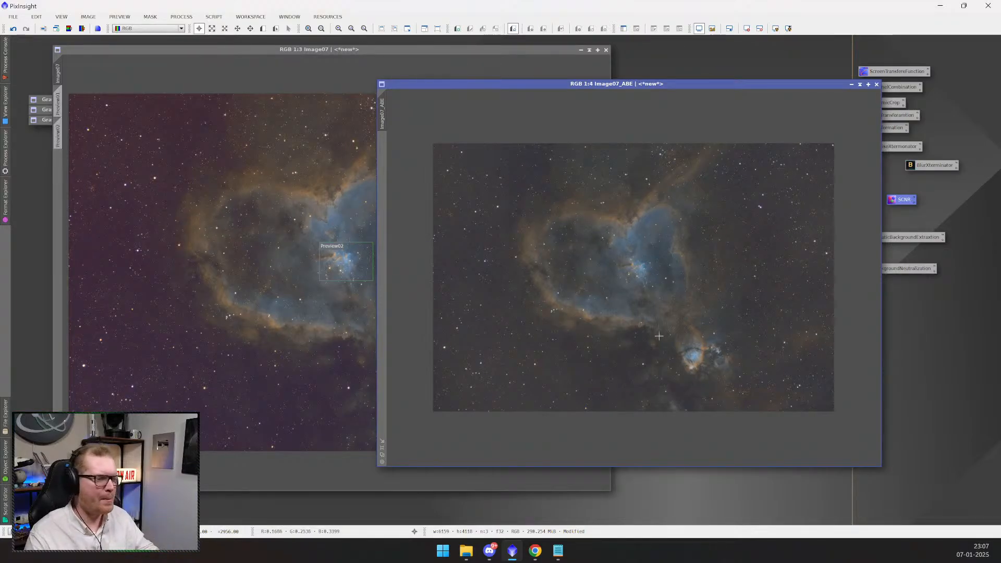
# - Switch to Notepad and review the color calibration, background removal and star removal items in the Manual Streach list
pyautogui.click(558, 551)
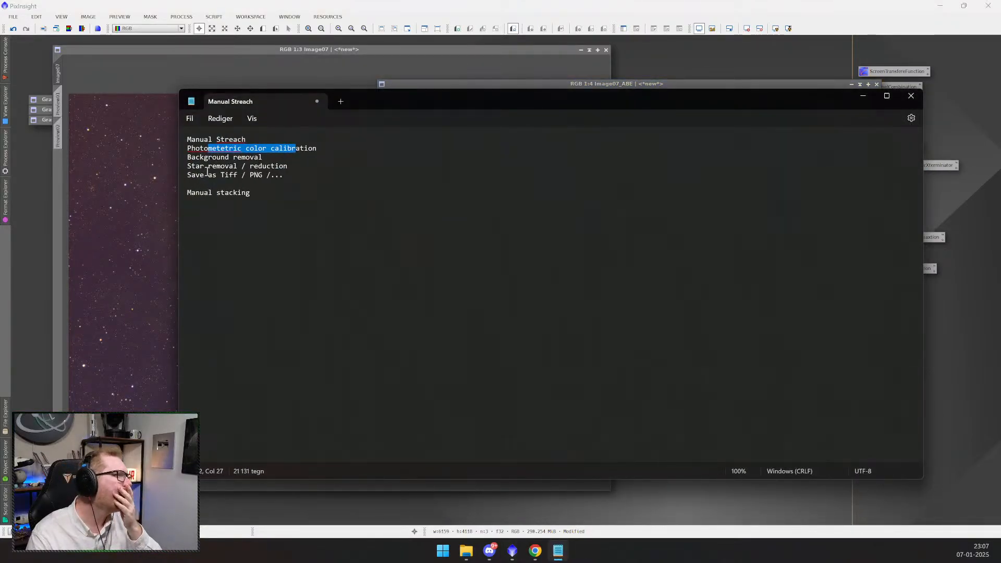
pyautogui.moveTo(257, 159); pyautogui.dragTo(190, 156)
pyautogui.click(334, 148)
pyautogui.tripleClick(190, 152)
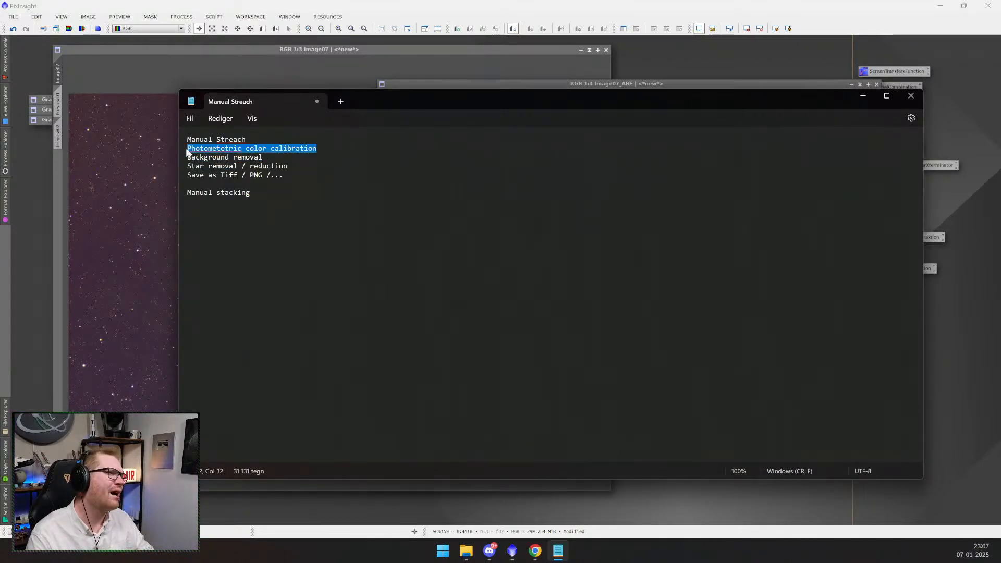
pyautogui.click(190, 151)
pyautogui.moveTo(319, 149); pyautogui.dragTo(281, 150)
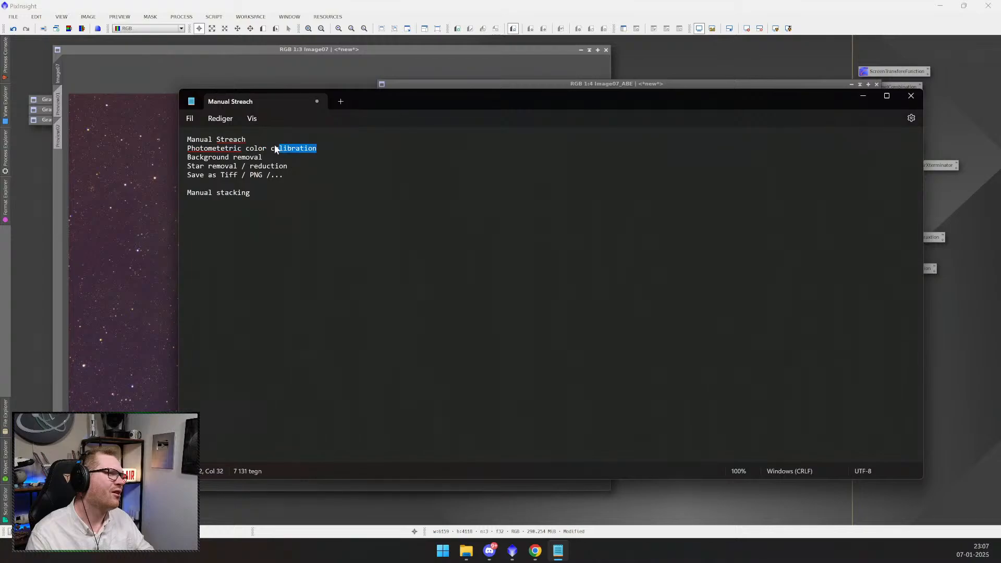
pyautogui.moveTo(212, 167); pyautogui.dragTo(246, 167)
pyautogui.click(256, 168)
pyautogui.click(863, 96)
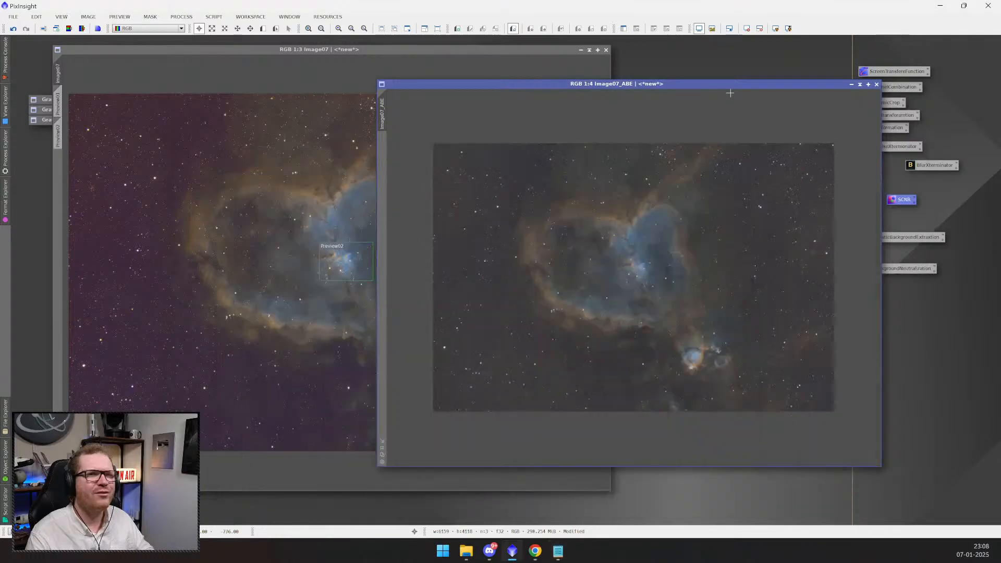
# - Close the original Image07 and the Image07_ABE_background model without saving, keeping Image07_ABE open
pyautogui.moveTo(726, 89); pyautogui.dragTo(699, 83)
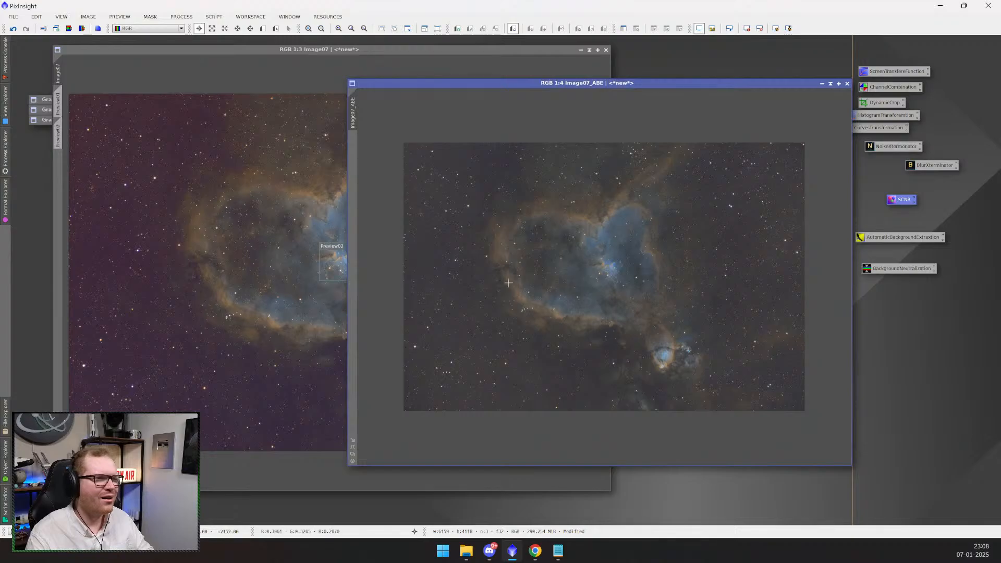
pyautogui.scroll(-2, 501, 288)
pyautogui.scroll(4, 501, 288)
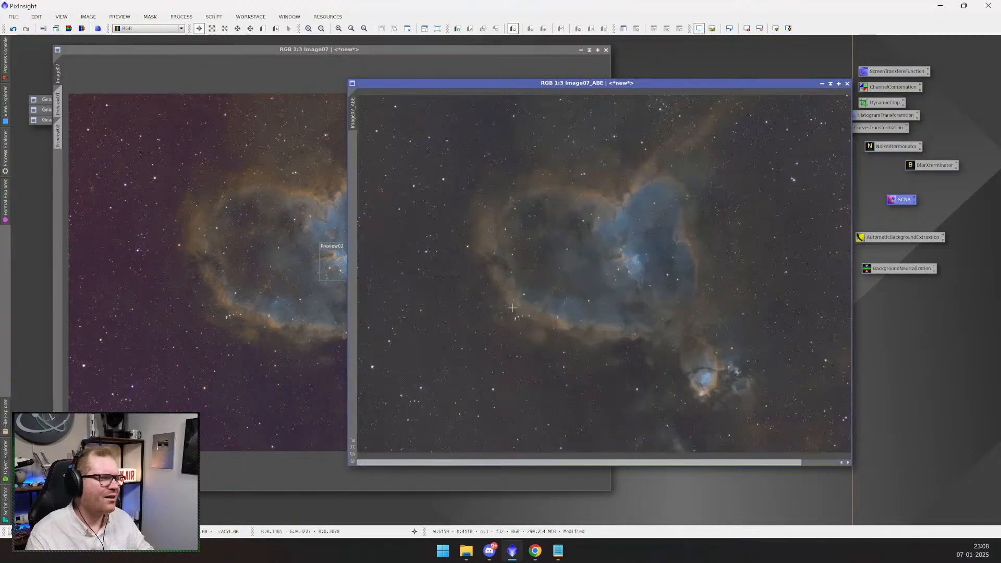
pyautogui.scroll(-1, 505, 325)
pyautogui.scroll(-1, 505, 325)
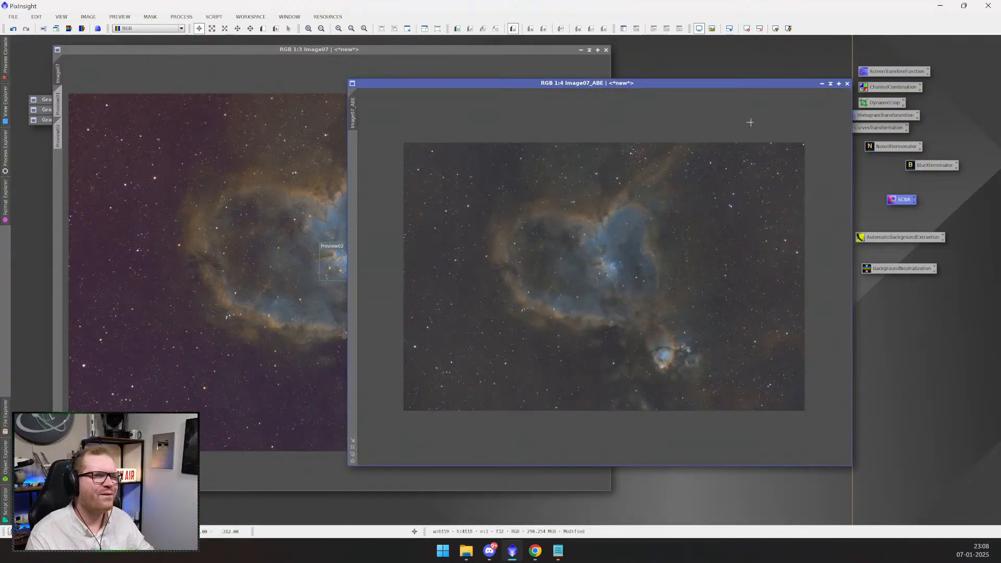
pyautogui.moveTo(501, 55); pyautogui.dragTo(471, 66)
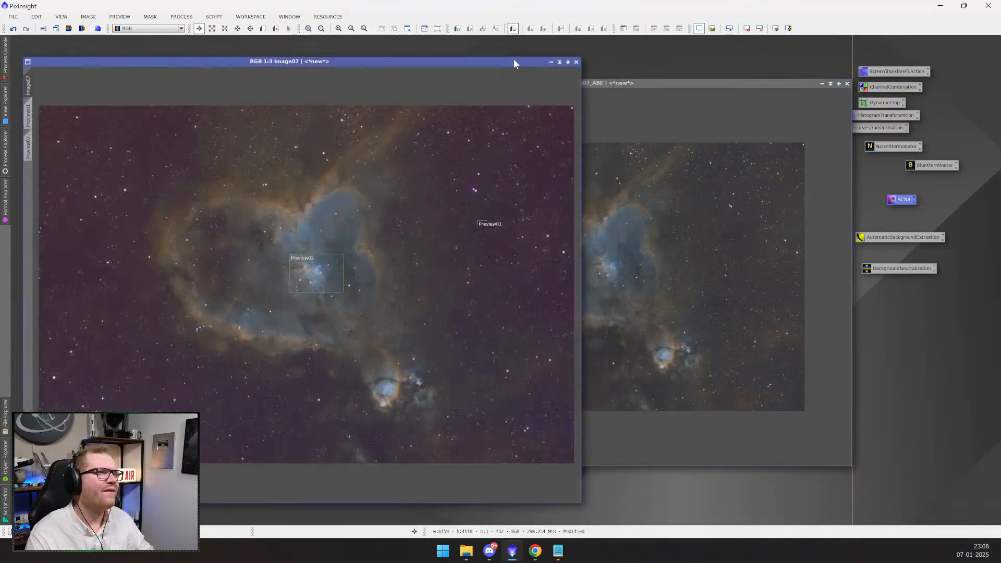
pyautogui.click(575, 63)
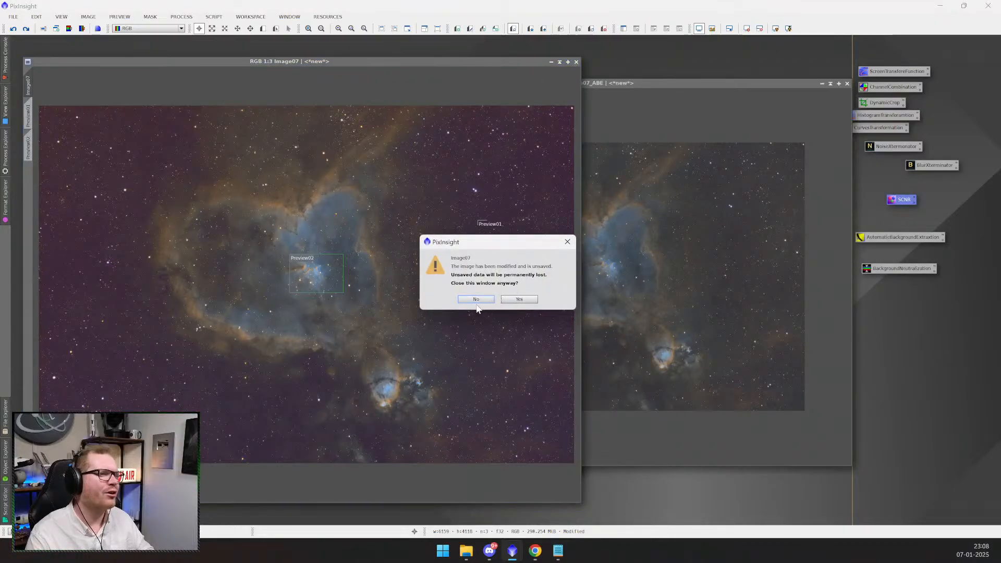
pyautogui.click(519, 300)
pyautogui.click(306, 260)
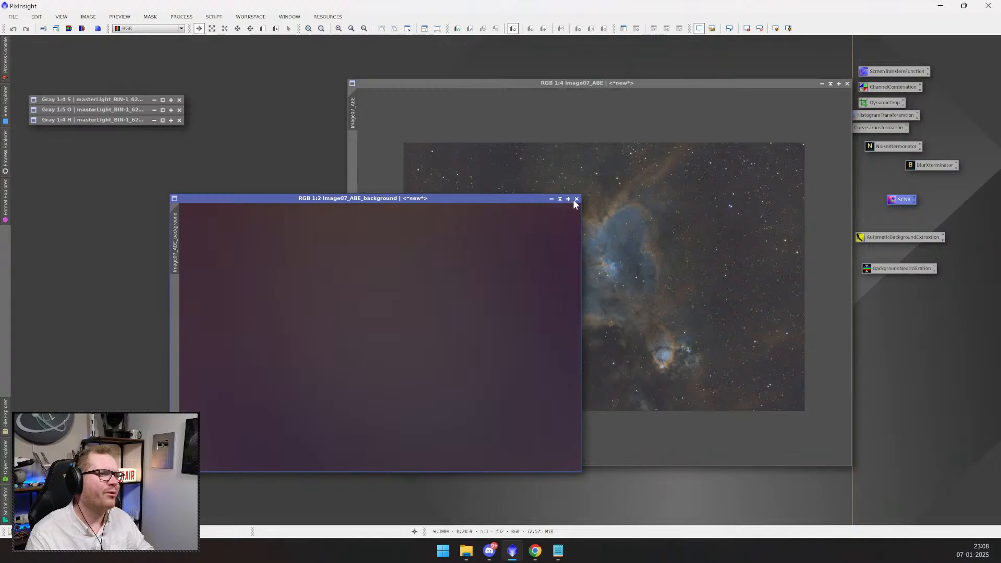
pyautogui.click(575, 198)
pyautogui.moveTo(597, 98); pyautogui.dragTo(564, 114)
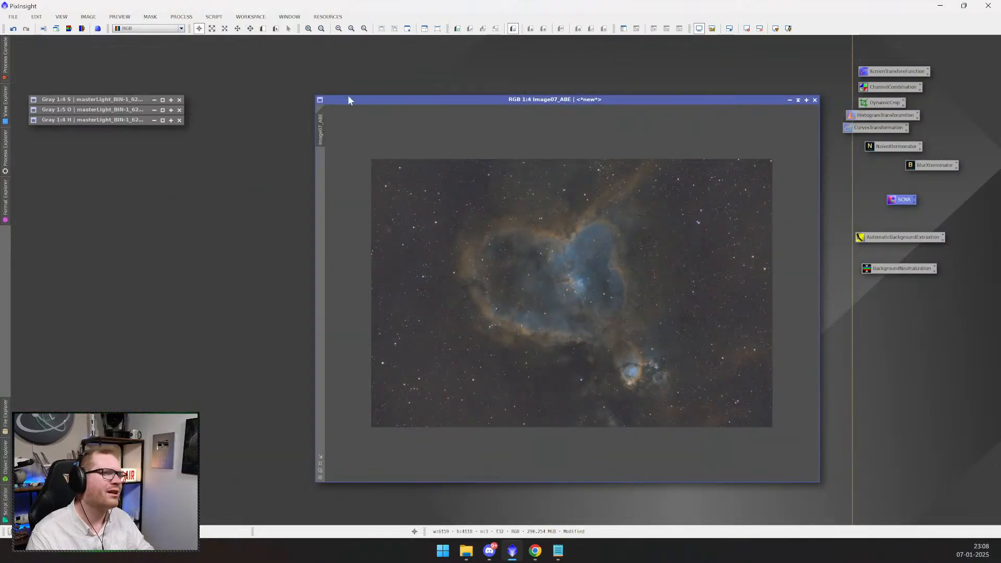
# - Open the StarXTerminator process and place its dialog beside the Image07_ABE window
pyautogui.click(182, 17)
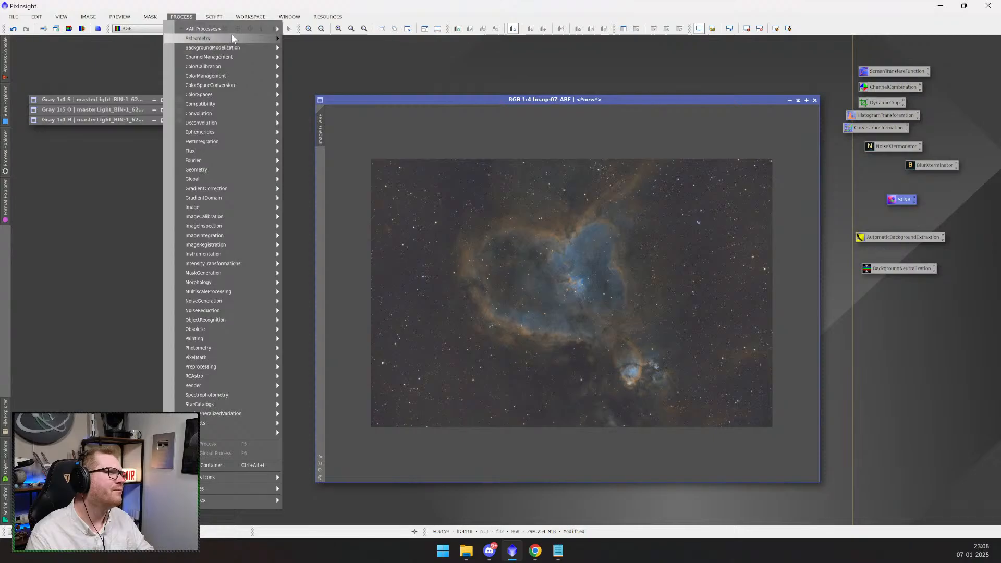
pyautogui.moveTo(233, 30)
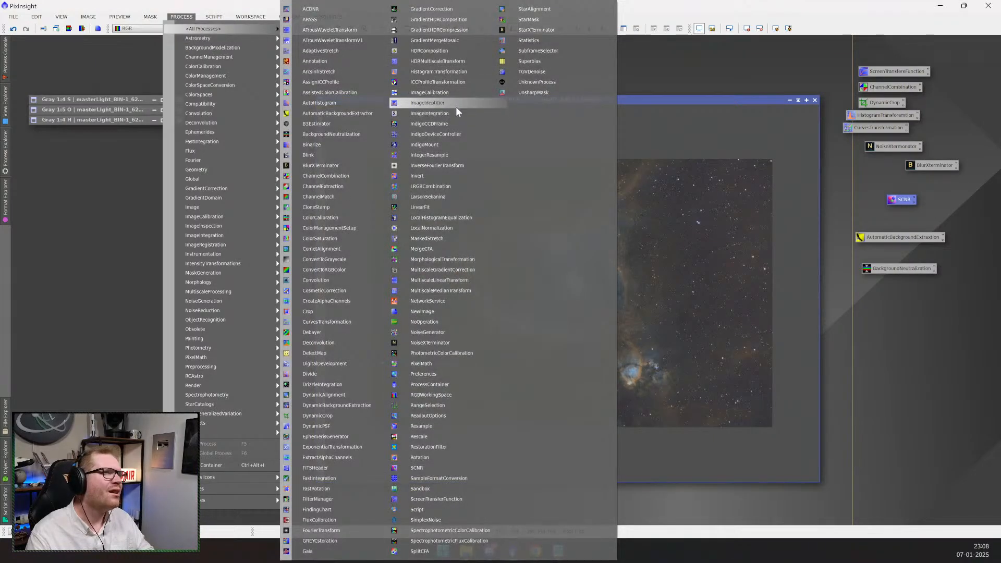
pyautogui.click(535, 30)
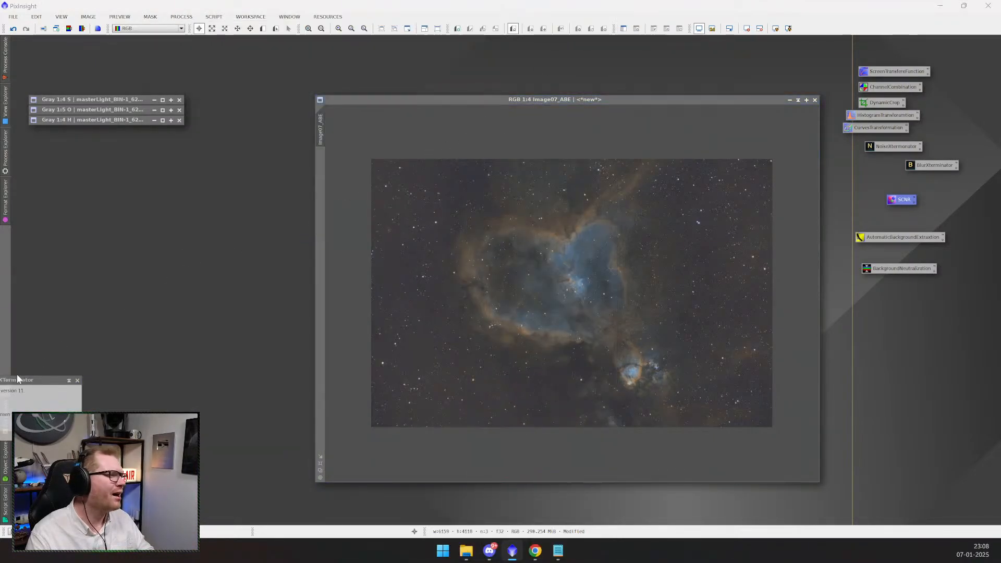
pyautogui.moveTo(18, 380); pyautogui.dragTo(801, 300)
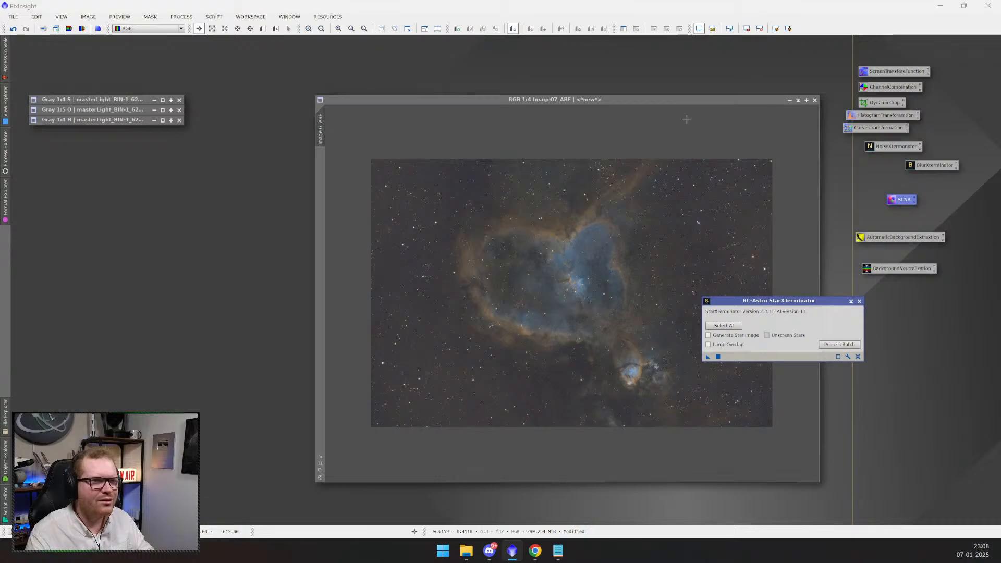
pyautogui.moveTo(702, 99); pyautogui.dragTo(603, 99)
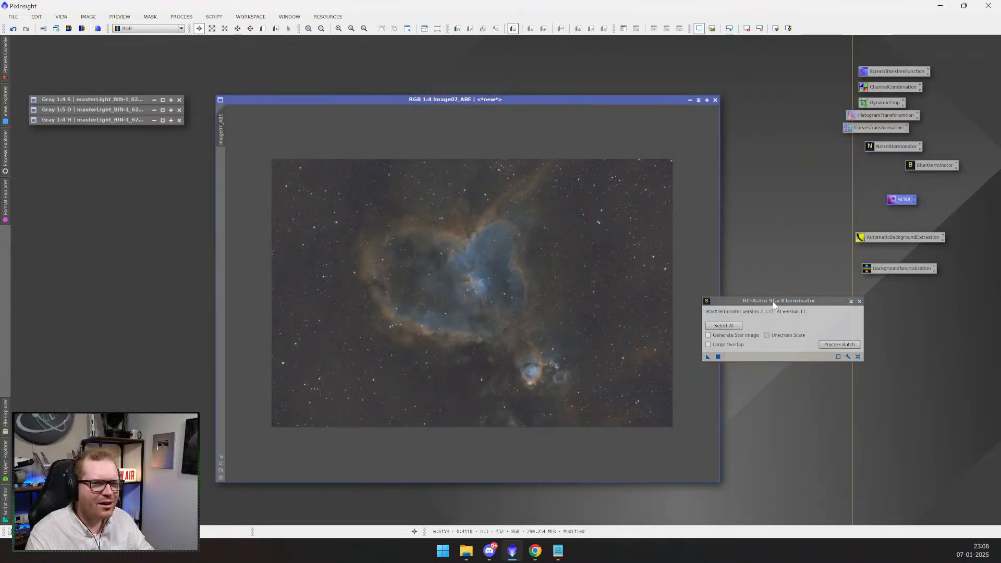
pyautogui.moveTo(774, 305); pyautogui.dragTo(783, 300)
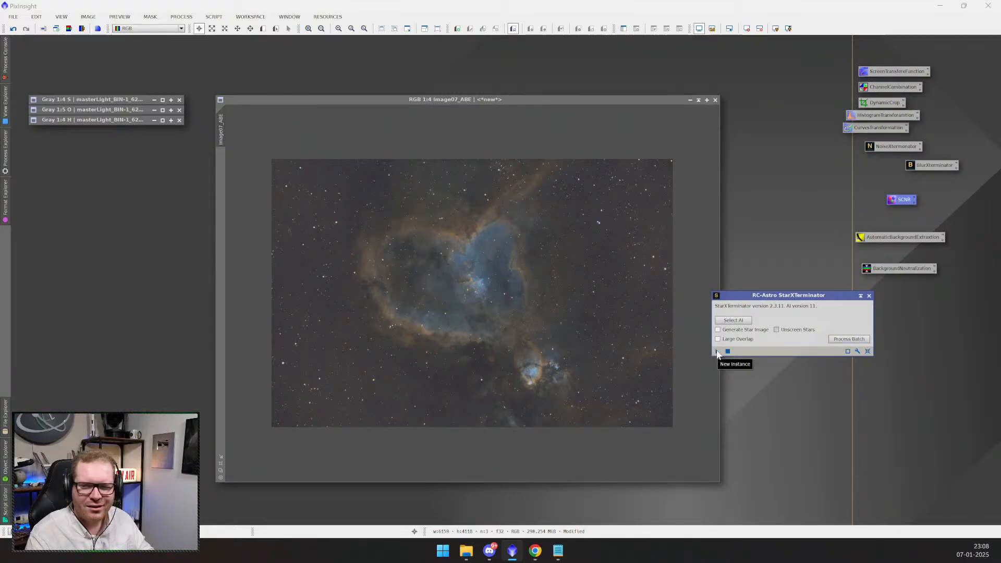
# - Enable Generate Star Image and Unscreen Stars in StarXTerminator, and check the stars in Image07_ABE
pyautogui.click(718, 330)
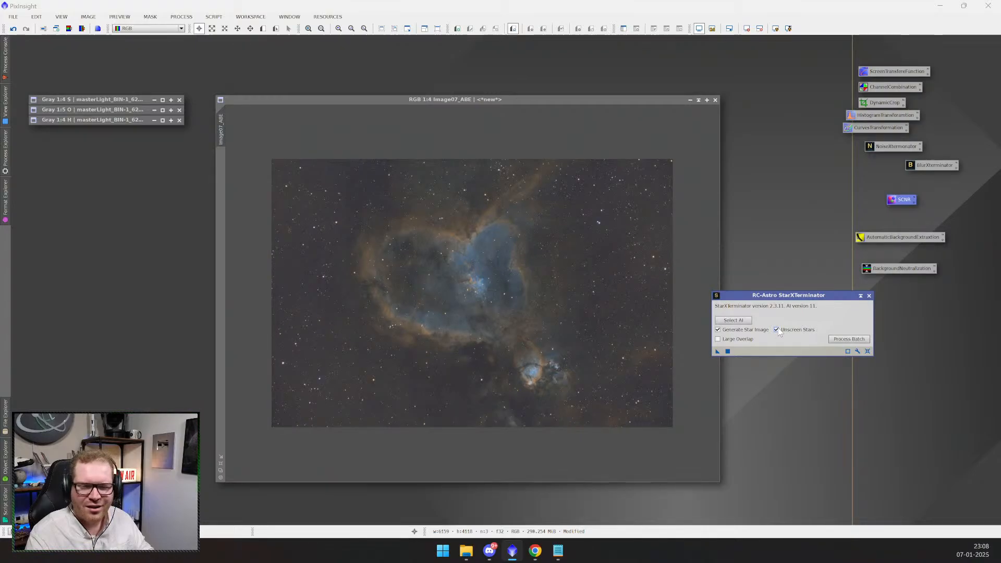
pyautogui.scroll(6, 456, 208)
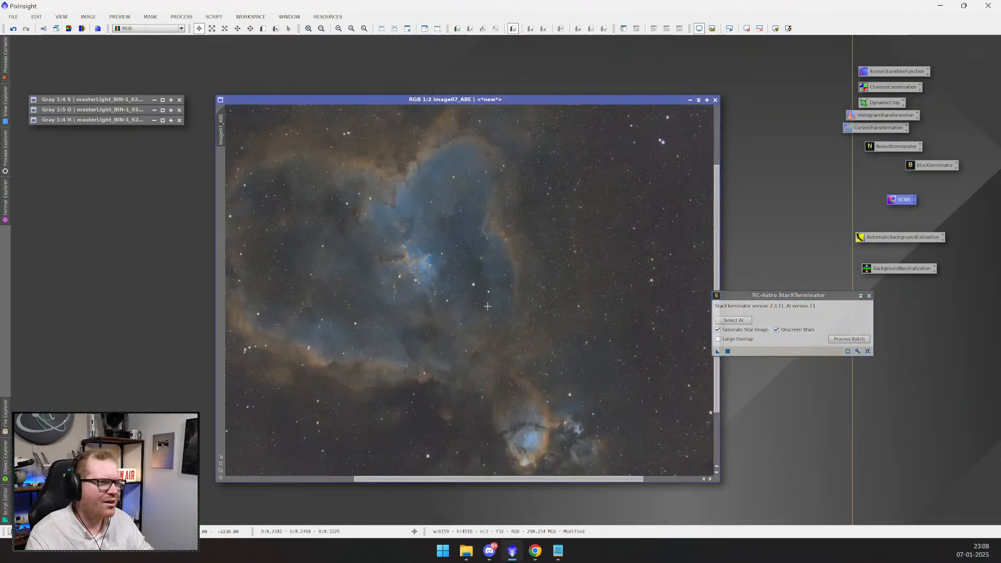
pyautogui.scroll(-6, 451, 250)
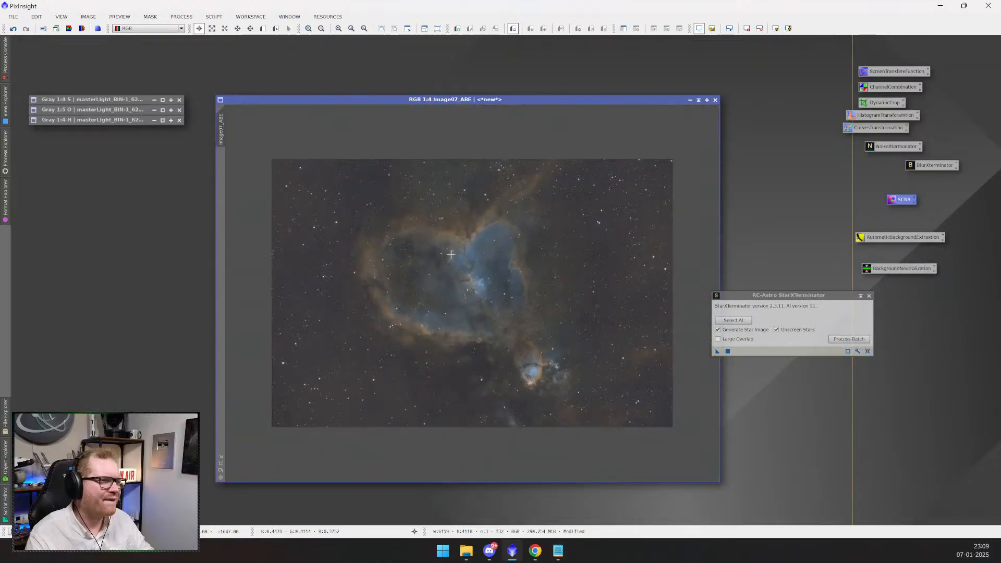
# - Run StarXTerminator on Image07_ABE with a generated star image, arrange the starless and stars images, and close the process
pyautogui.click(717, 352)
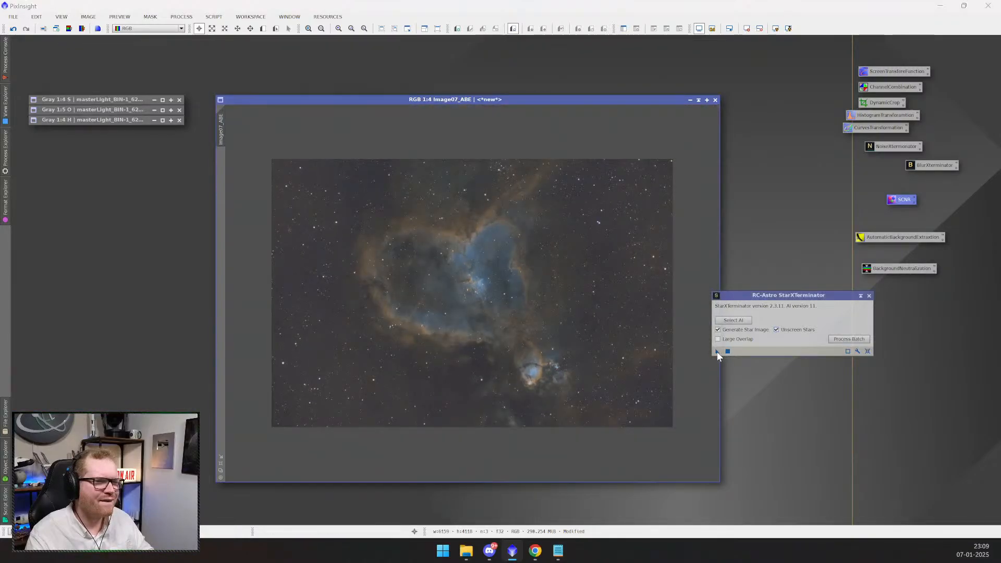
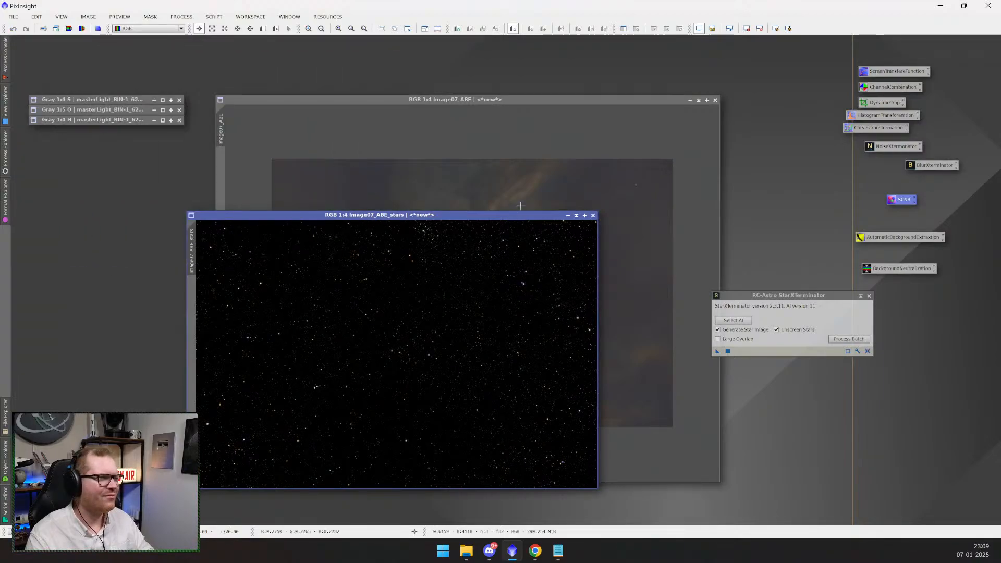
pyautogui.moveTo(509, 215); pyautogui.dragTo(434, 166)
pyautogui.moveTo(552, 111); pyautogui.dragTo(648, 122)
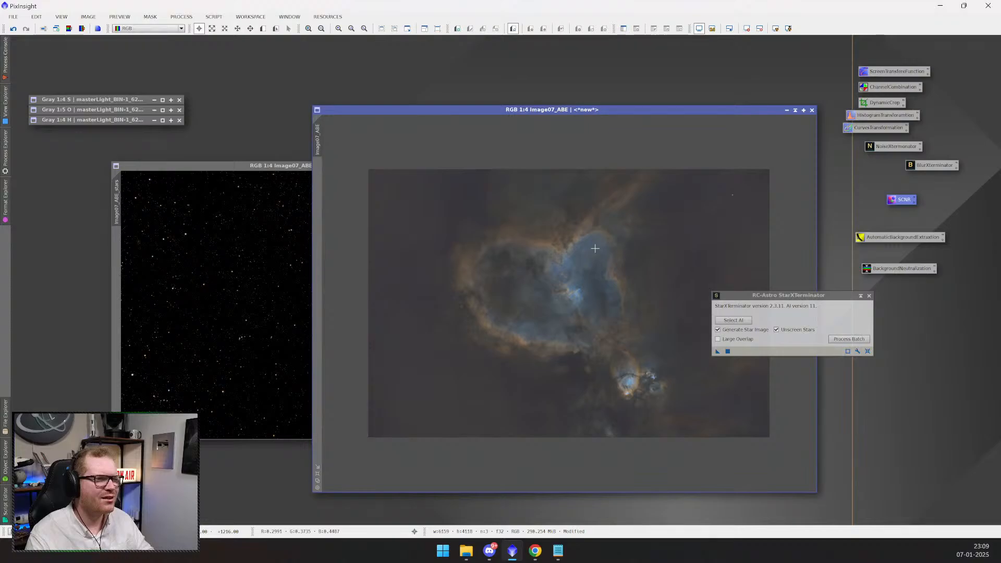
pyautogui.moveTo(289, 167); pyautogui.dragTo(337, 164)
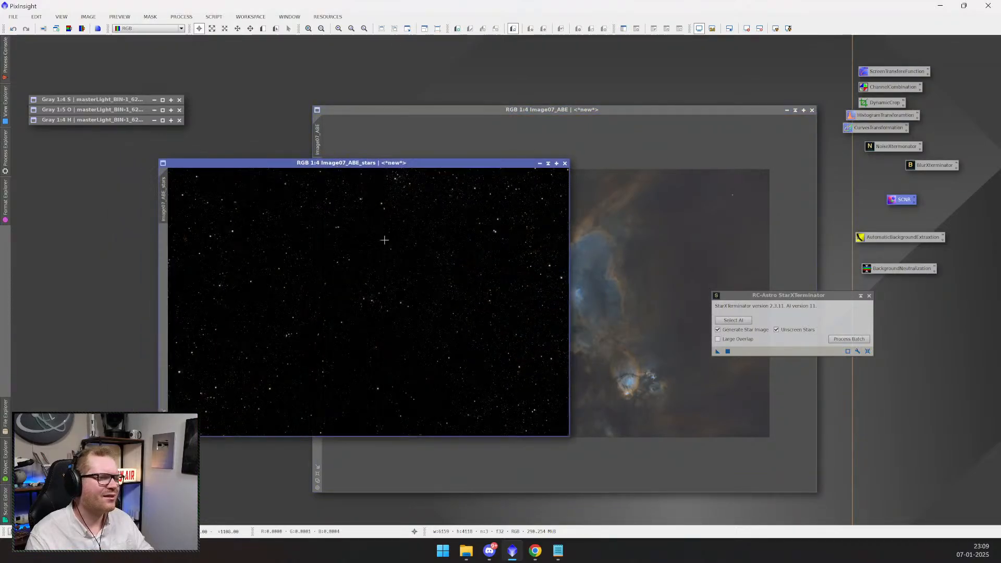
pyautogui.click(869, 296)
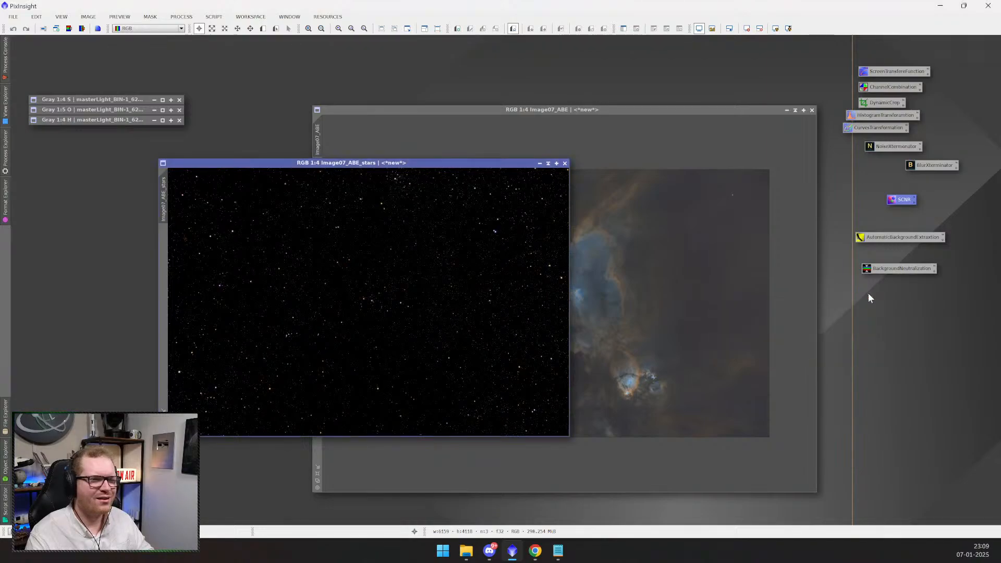
# - Examine the starless Image07_ABE up close for leftover stars in the background
pyautogui.click(735, 203)
pyautogui.scroll(1, 734, 201)
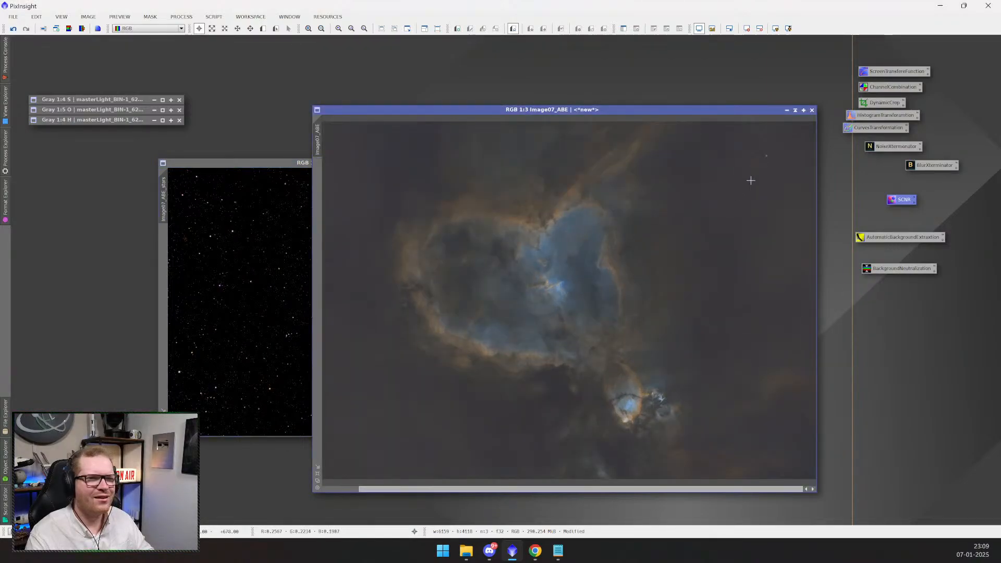
pyautogui.scroll(3, 758, 172)
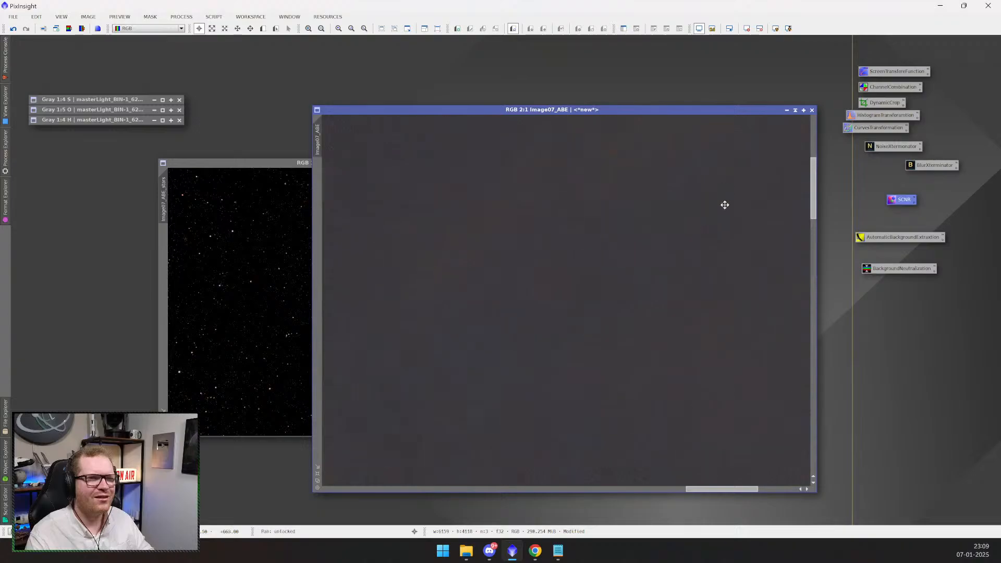
pyautogui.scroll(8, 699, 260)
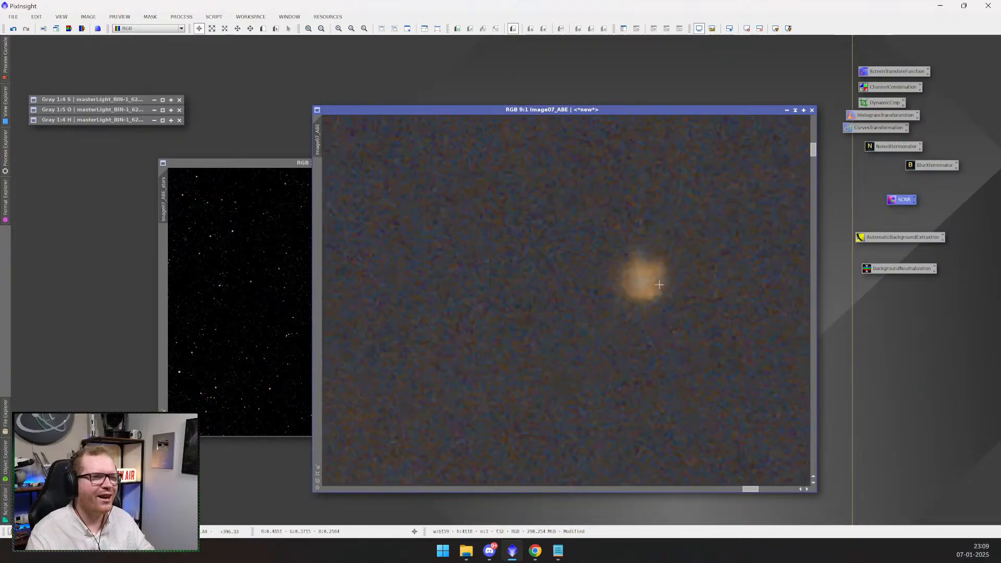
pyautogui.scroll(-12, 655, 273)
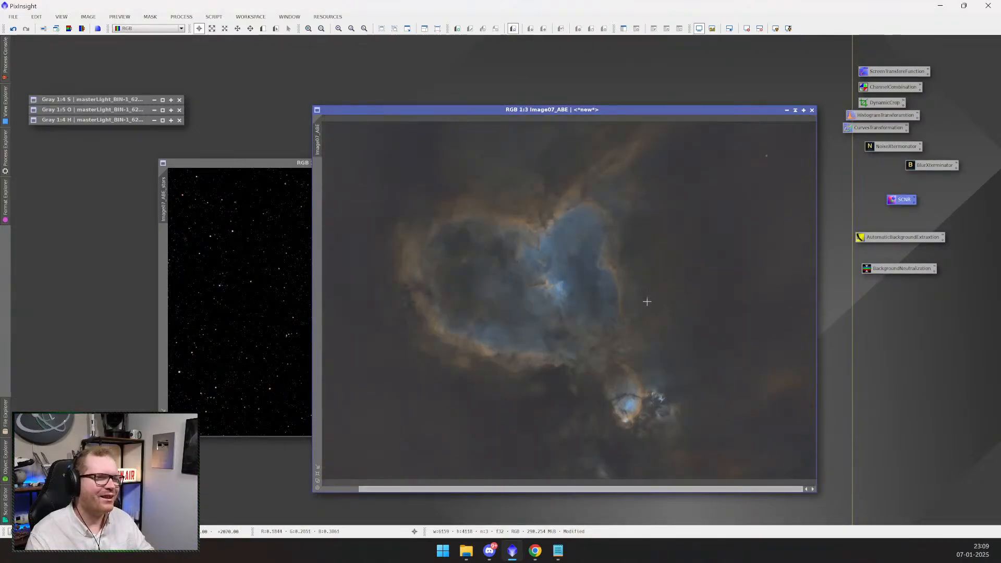
# - Examine the star shapes and colours in Image07_ABE_stars up close, and place the two images side by side
pyautogui.moveTo(273, 165); pyautogui.dragTo(445, 180)
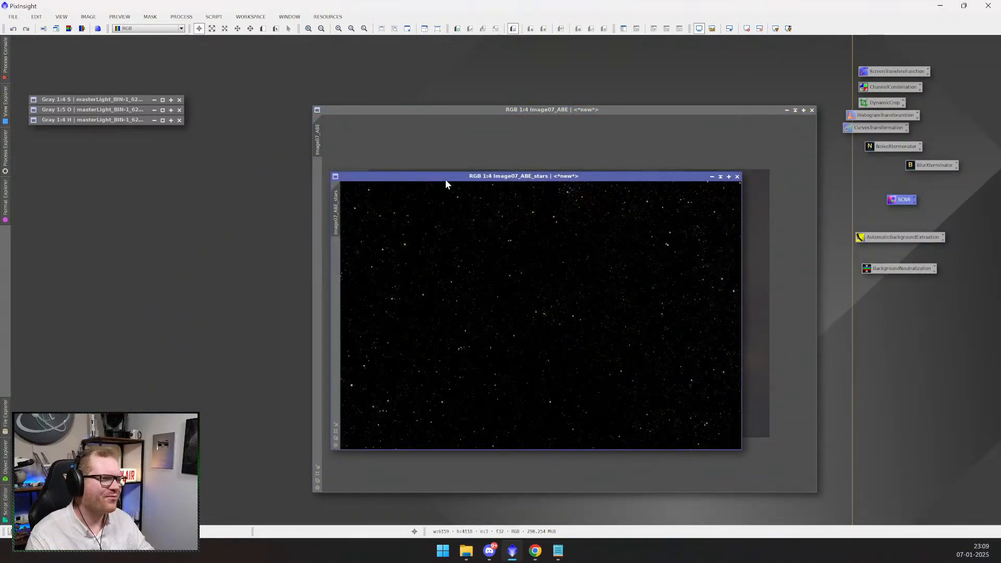
pyautogui.scroll(4, 532, 300)
pyautogui.scroll(3, 532, 300)
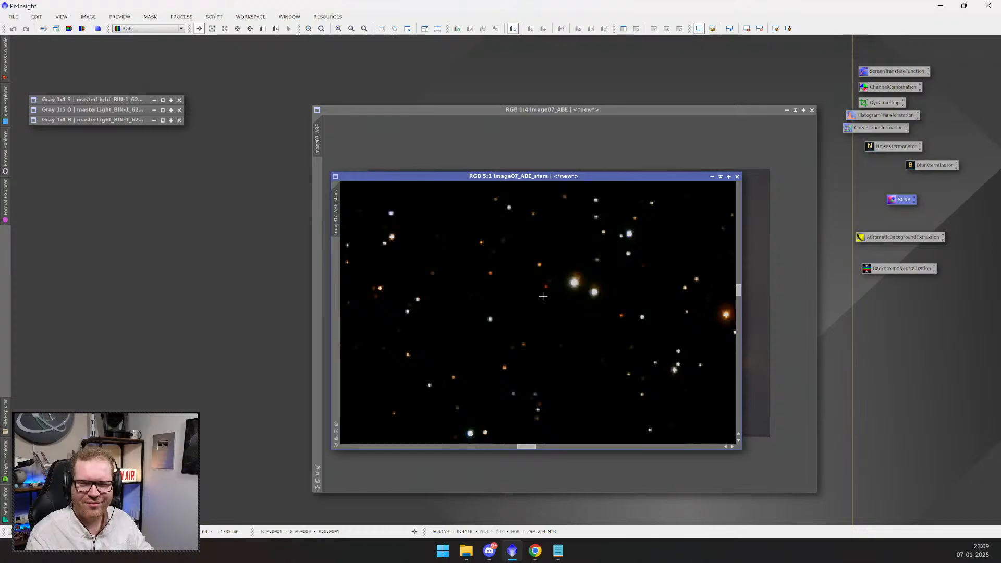
pyautogui.scroll(3, 543, 296)
pyautogui.scroll(-3, 543, 295)
pyautogui.scroll(-8, 547, 293)
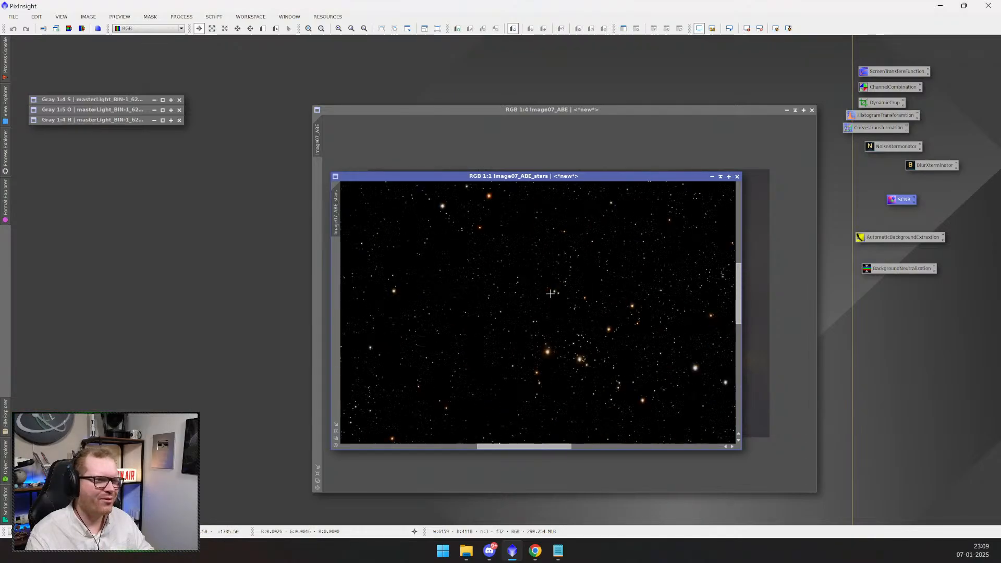
pyautogui.moveTo(628, 177); pyautogui.dragTo(358, 152)
pyautogui.moveTo(490, 115); pyautogui.dragTo(479, 124)
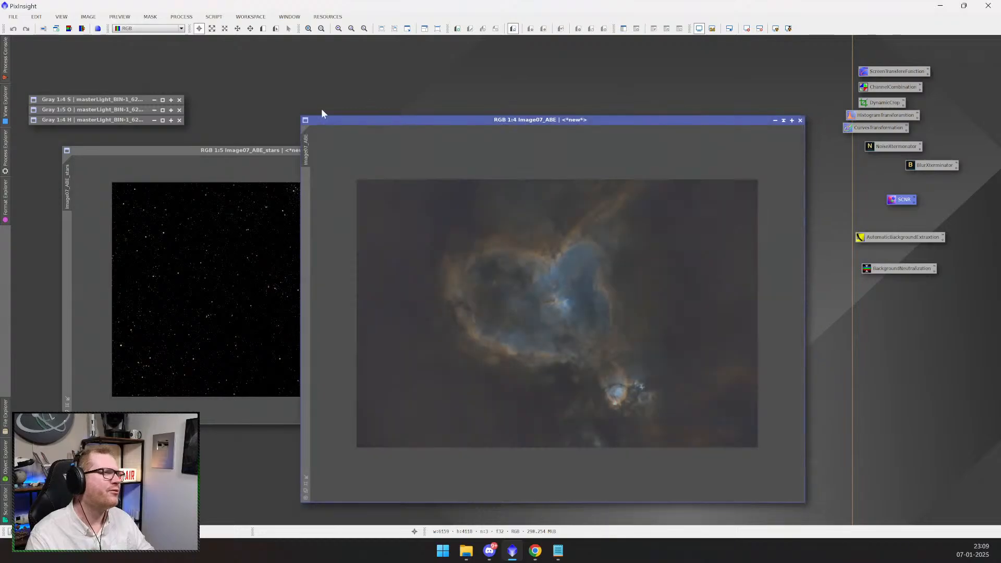
# - Open the StarXTerminator process and save it as a process icon on the workspace
pyautogui.click(8, 148)
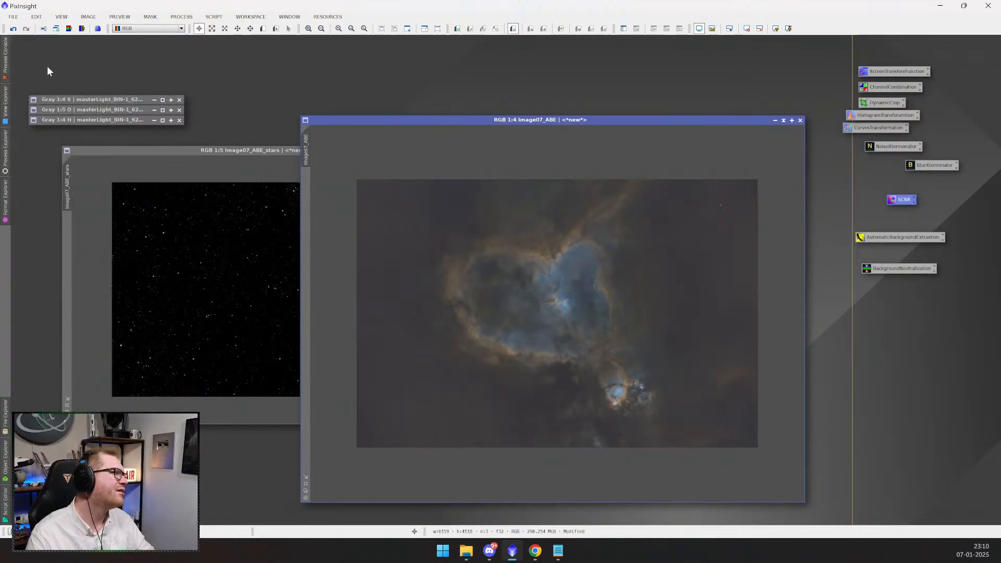
pyautogui.click(214, 16)
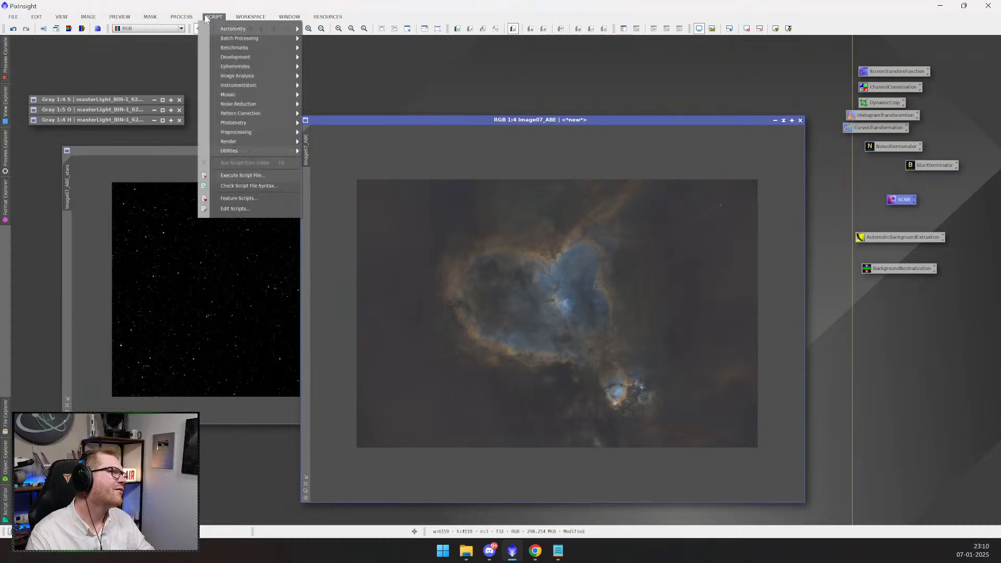
pyautogui.moveTo(196, 19)
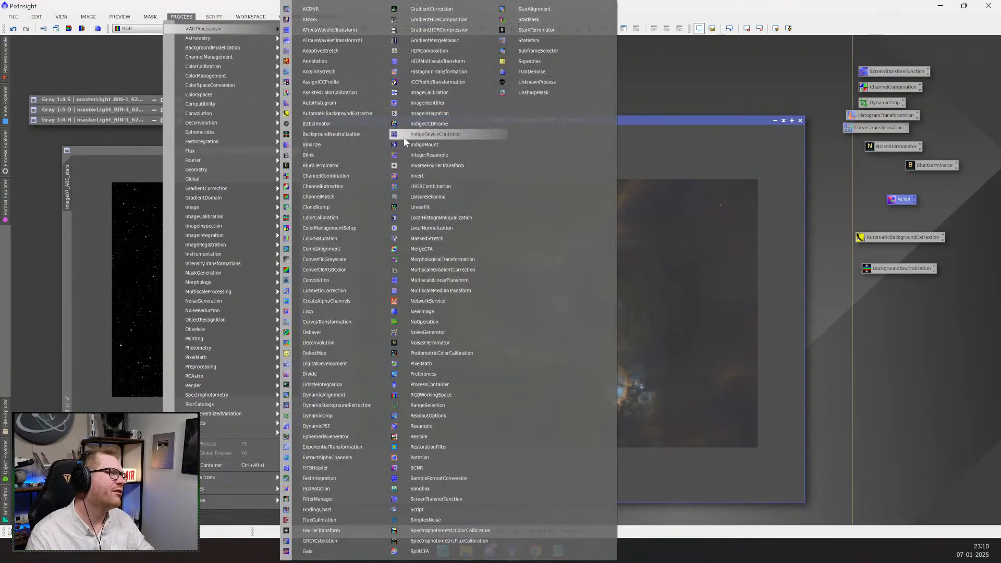
pyautogui.click(522, 30)
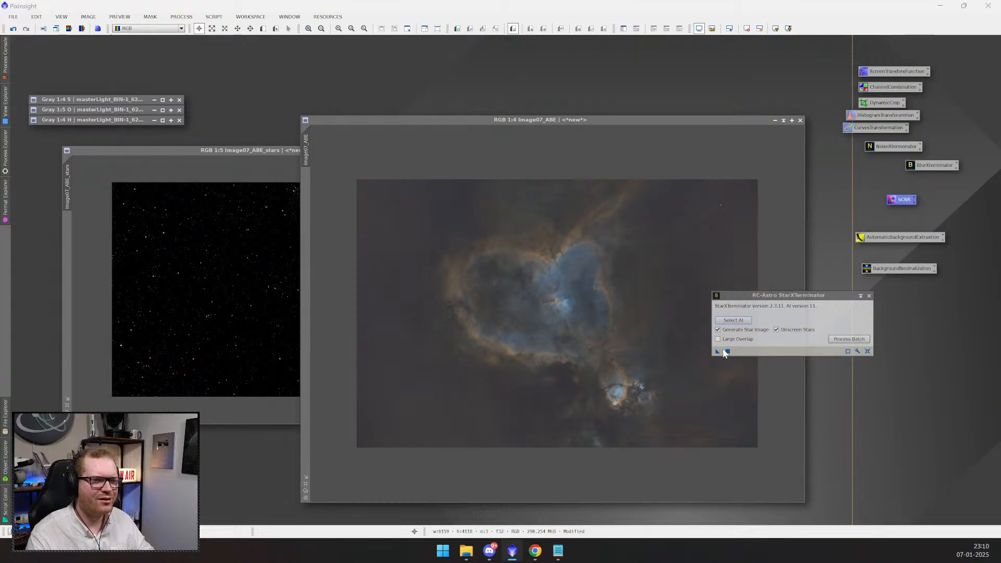
pyautogui.moveTo(718, 352); pyautogui.dragTo(778, 368)
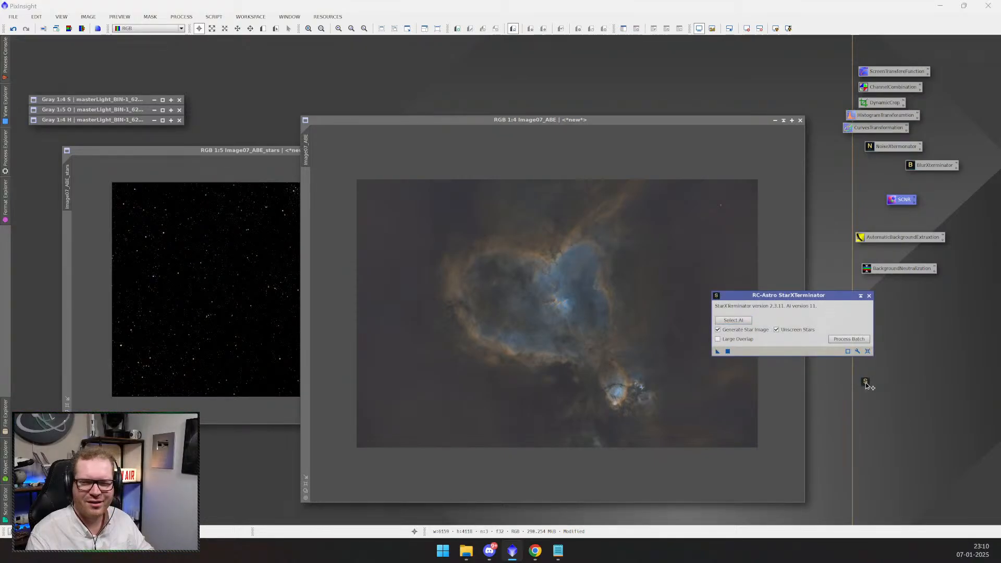
pyautogui.moveTo(866, 383); pyautogui.dragTo(876, 384)
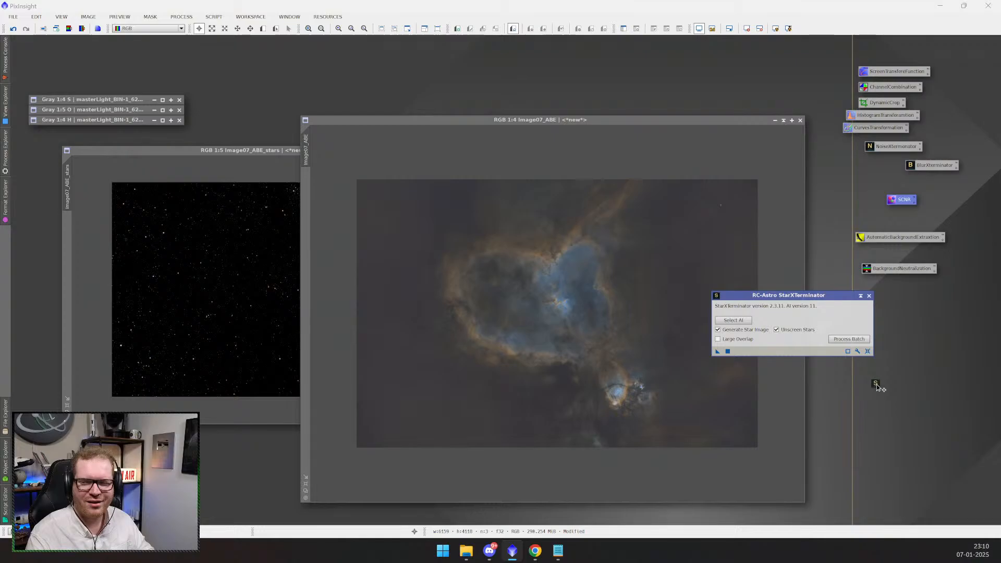
# - Set the new process icon's identifier to StarXterminator
pyautogui.rightClick(897, 383)
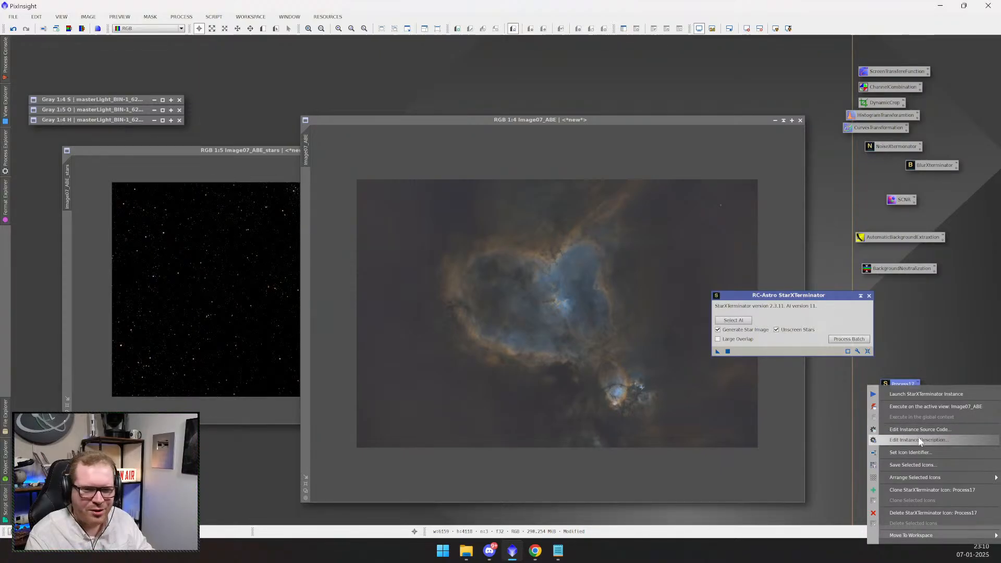
pyautogui.click(914, 458)
pyautogui.write('StarXterminator')
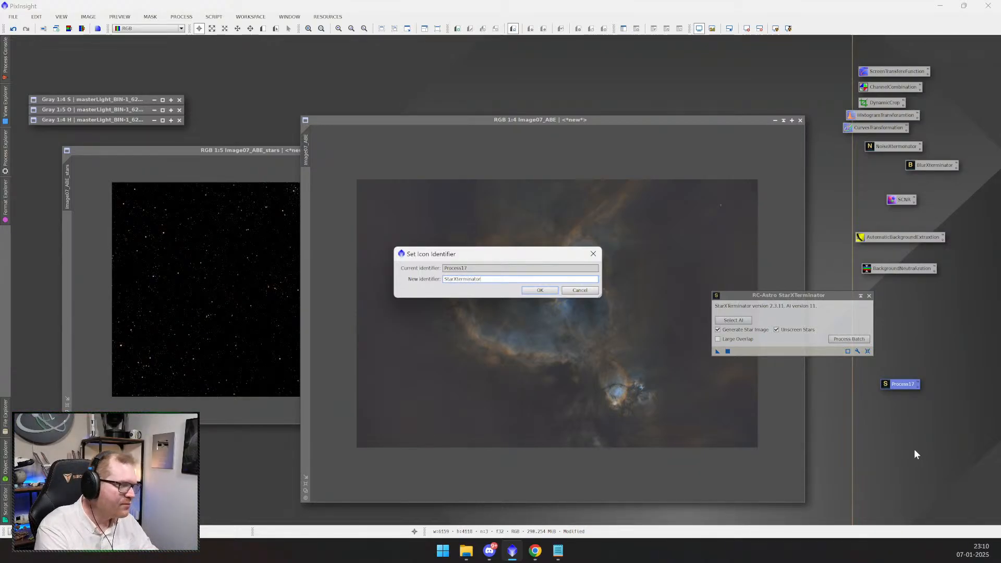
pyautogui.press('Return')
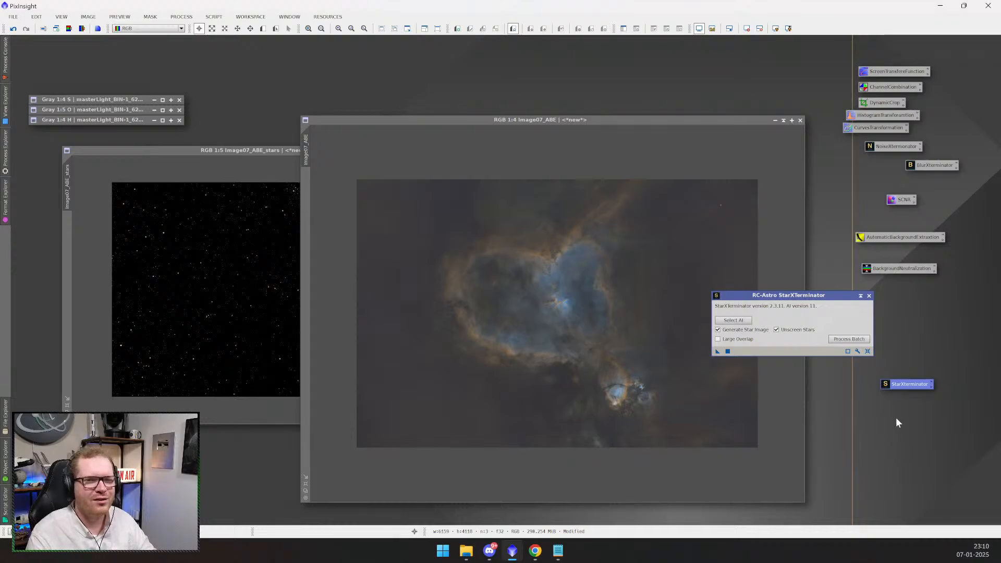
# - Place the StarXterminator icon between the BlurXterminator and SCNR icons, and close the StarXTerminator process window
pyautogui.moveTo(913, 200); pyautogui.dragTo(911, 184)
pyautogui.moveTo(808, 295); pyautogui.dragTo(834, 280)
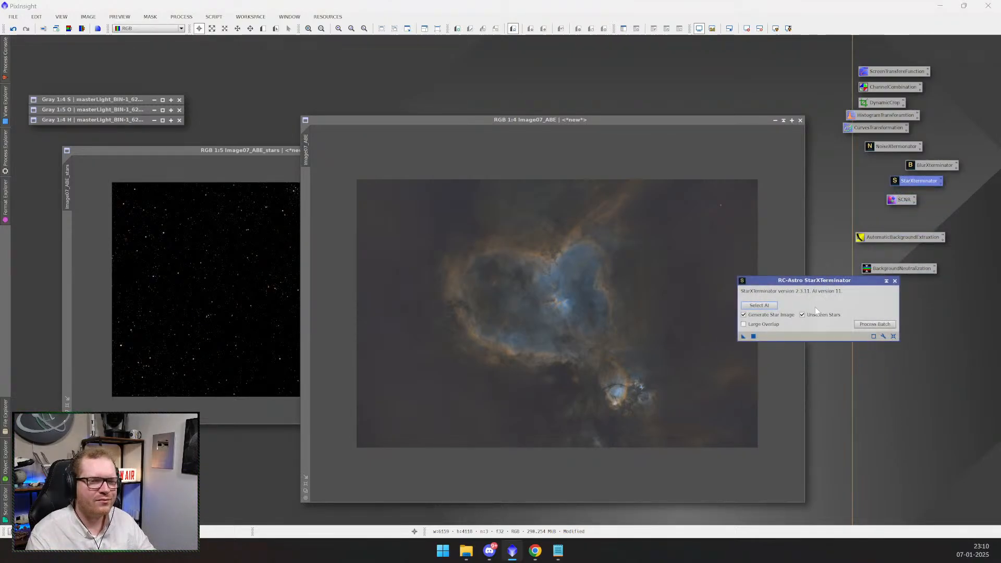
pyautogui.click(895, 281)
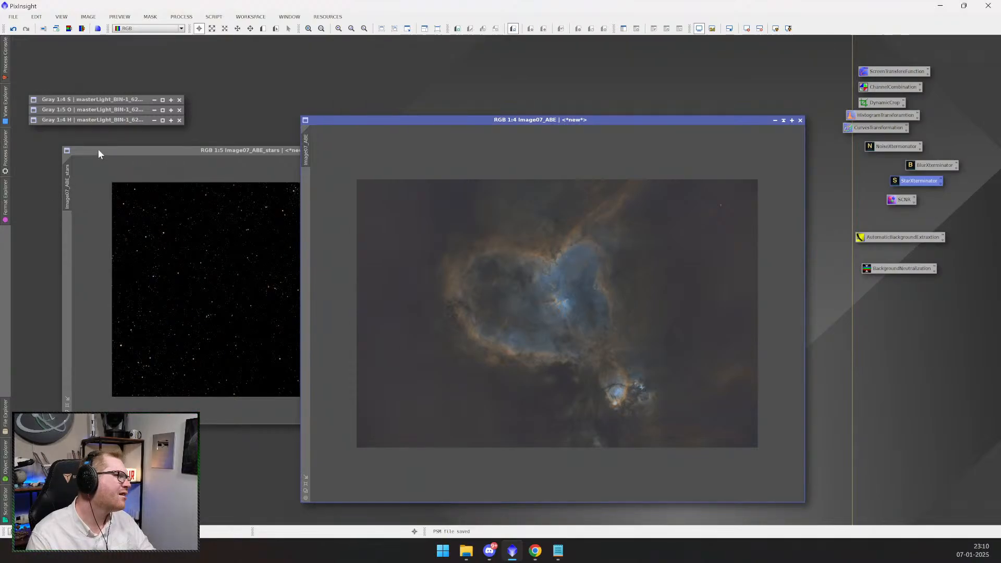
pyautogui.moveTo(98, 151); pyautogui.dragTo(81, 161)
pyautogui.moveTo(121, 209); pyautogui.dragTo(75, 199)
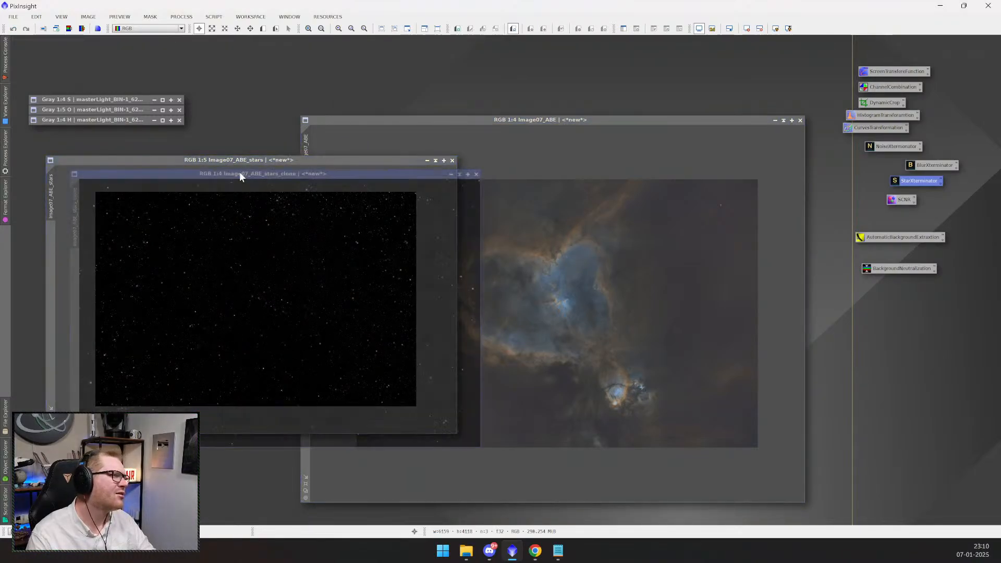
pyautogui.click(478, 175)
# - Arrange the stars and starless images beside each other and apply Image07_ABE_stars as a mask to Image07_ABE
pyautogui.moveTo(281, 162); pyautogui.dragTo(829, 226)
pyautogui.moveTo(577, 127); pyautogui.dragTo(435, 106)
pyautogui.click(712, 221)
pyautogui.moveTo(602, 268); pyautogui.dragTo(166, 208)
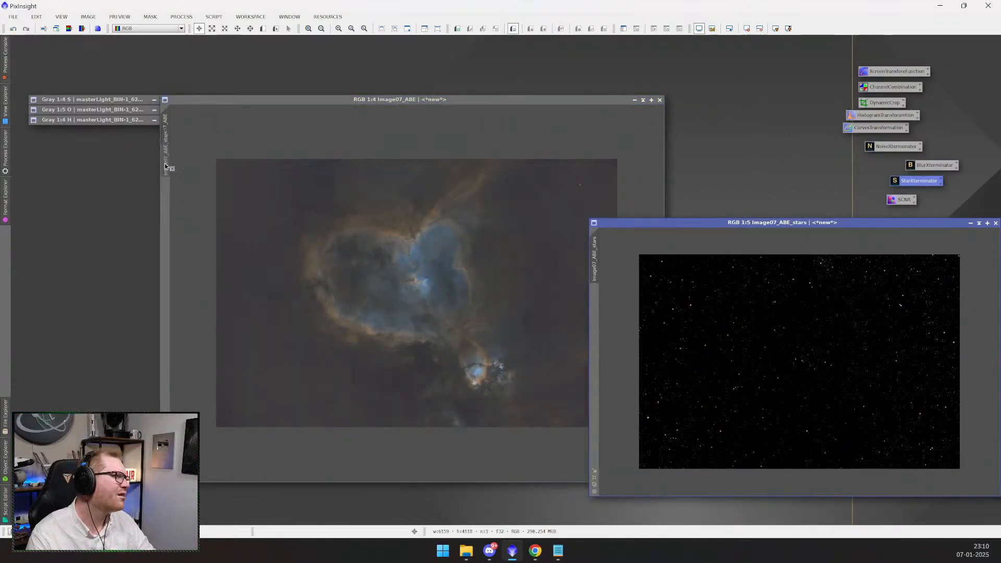
pyautogui.moveTo(164, 139); pyautogui.dragTo(165, 135)
pyautogui.moveTo(165, 132); pyautogui.dragTo(164, 131)
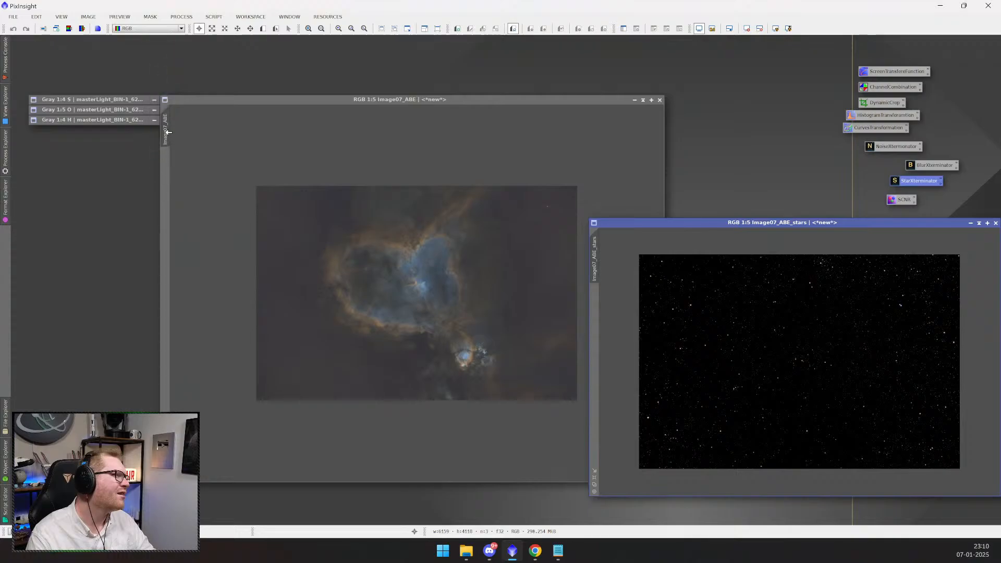
pyautogui.moveTo(234, 101); pyautogui.dragTo(279, 102)
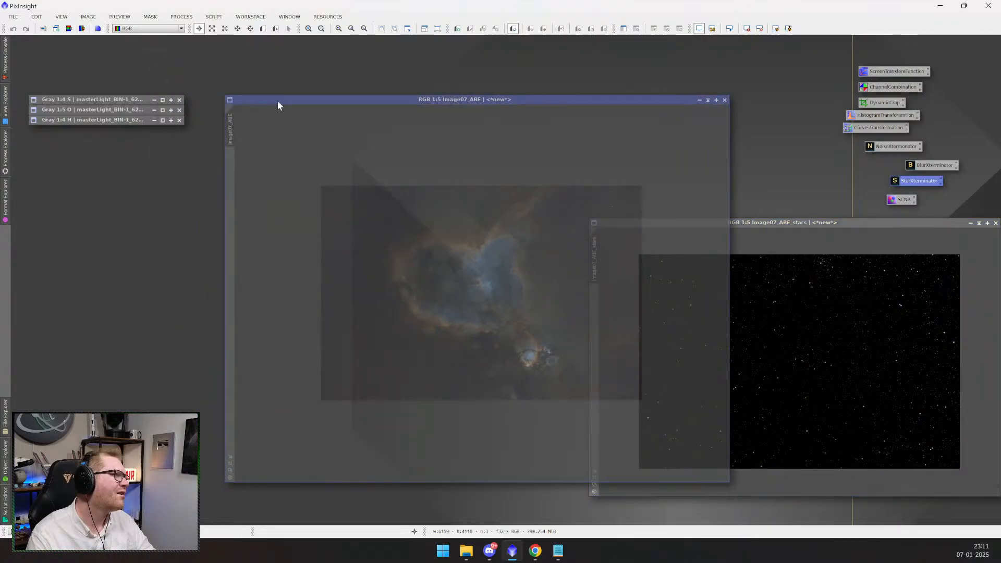
pyautogui.click(731, 250)
pyautogui.moveTo(594, 259); pyautogui.dragTo(230, 195)
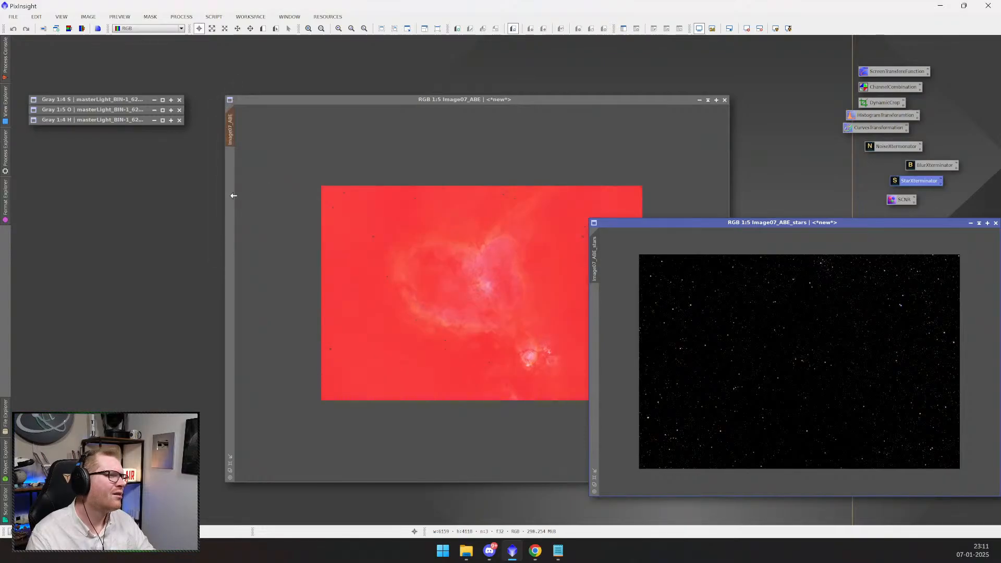
pyautogui.scroll(-1, 383, 253)
pyautogui.scroll(4, 418, 257)
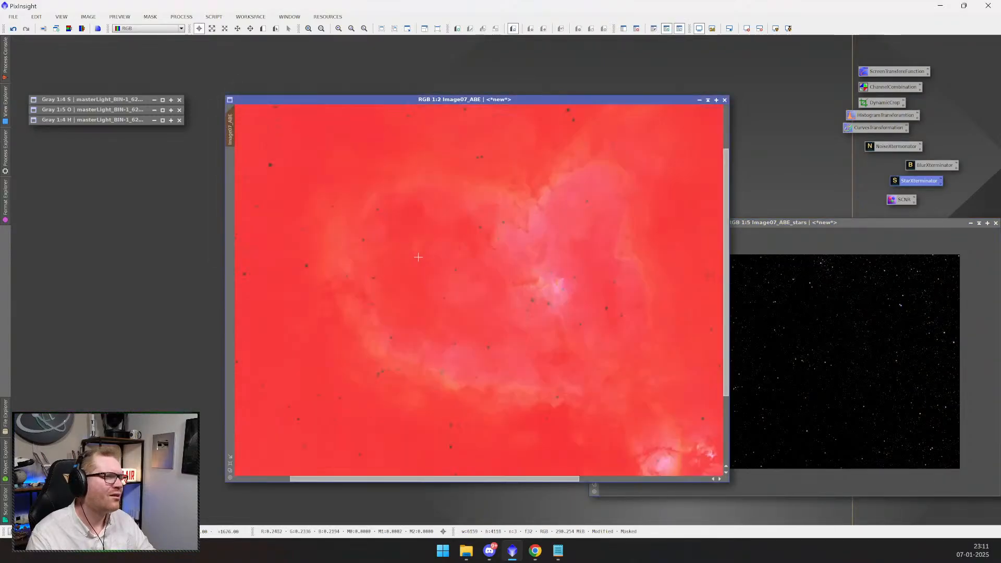
# - Undo the mask and the star removal on Image07_ABE, and make Image07_ABE_stars the active image
pyautogui.hotkey('ctrl', 'z')
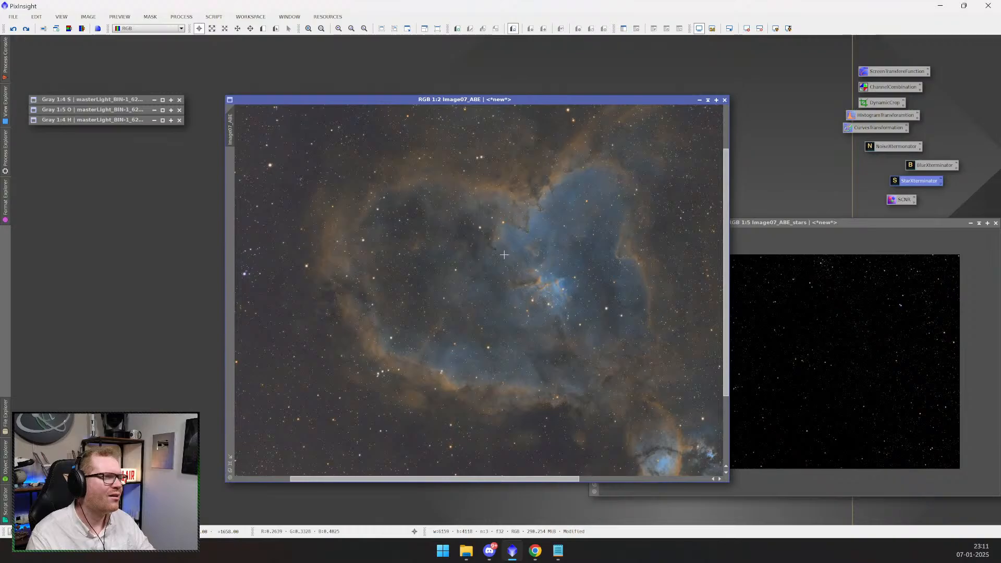
pyautogui.scroll(-3, 504, 262)
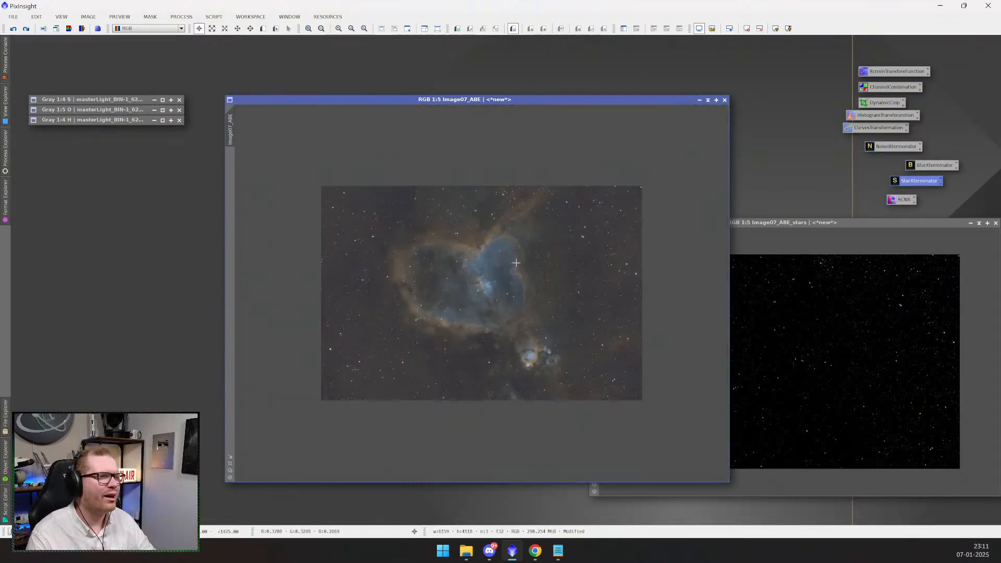
pyautogui.hotkey('ctrl', 'z')
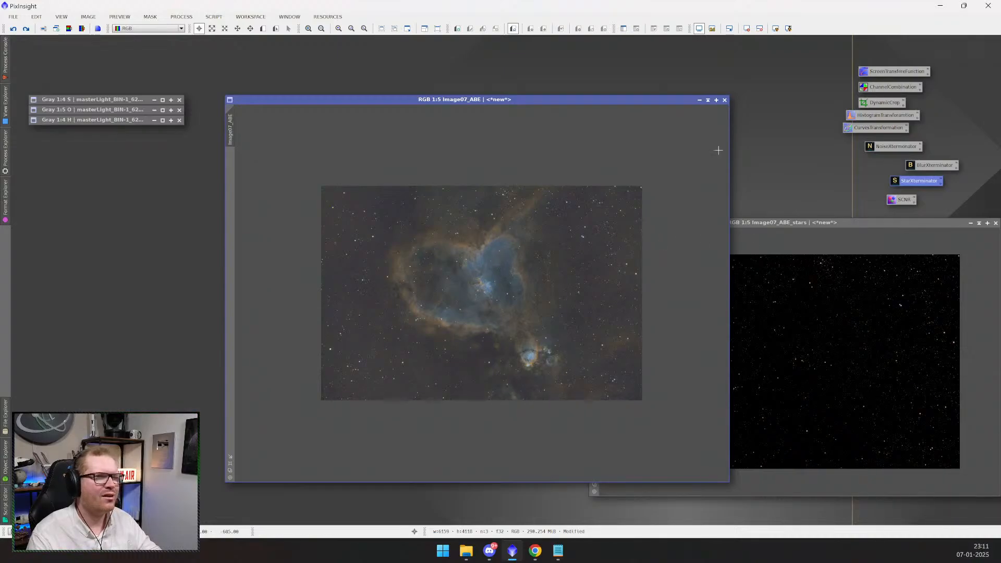
pyautogui.hotkey('ctrl', 'y')
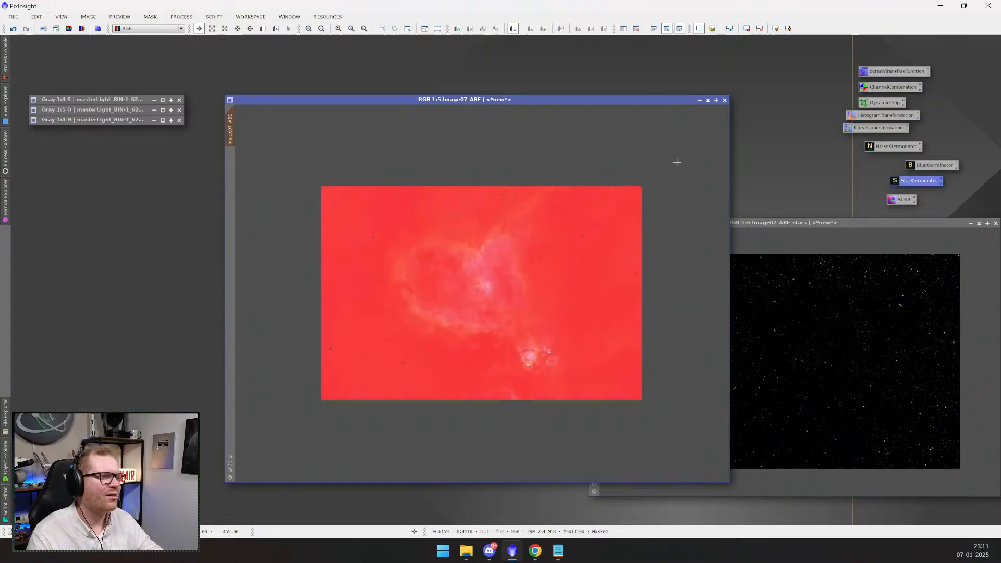
pyautogui.hotkey('ctrl', 'z')
pyautogui.click(799, 229)
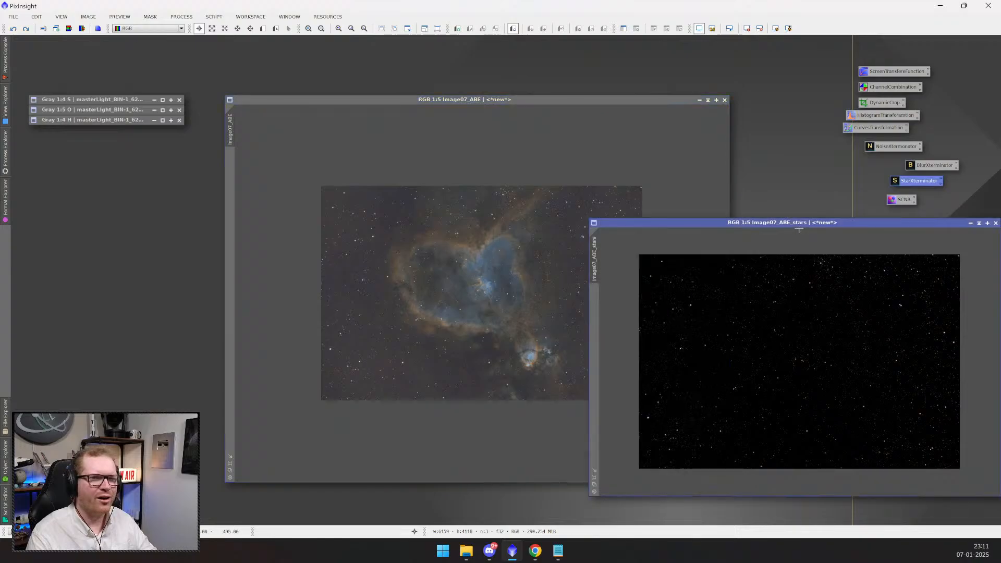
# - Close Image07_ABE_stars and rerun StarXTerminator on Image07_ABE with Generate Star Image and Unscreen Stars enabled
pyautogui.click(989, 224)
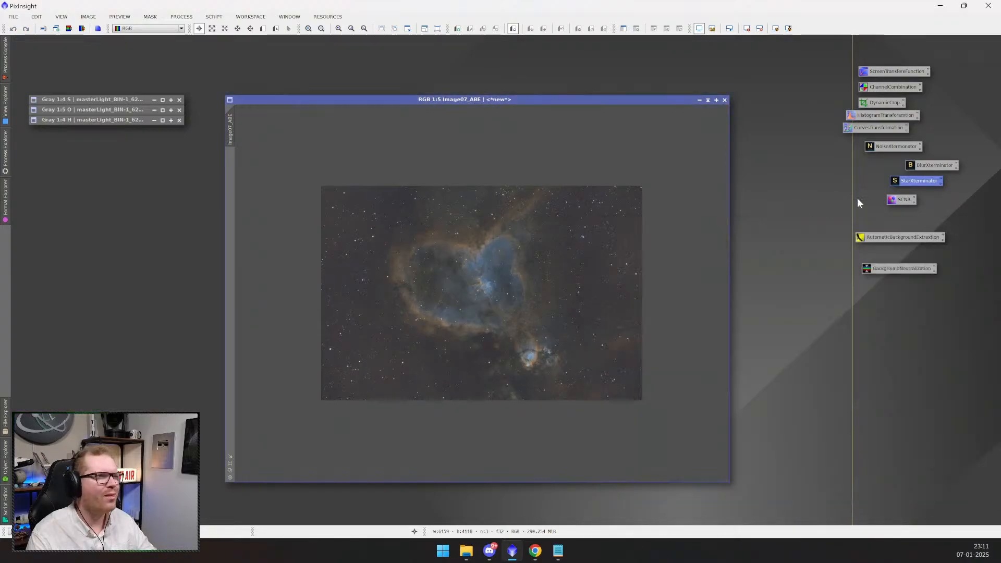
pyautogui.moveTo(491, 99); pyautogui.dragTo(474, 80)
pyautogui.doubleClick(917, 181)
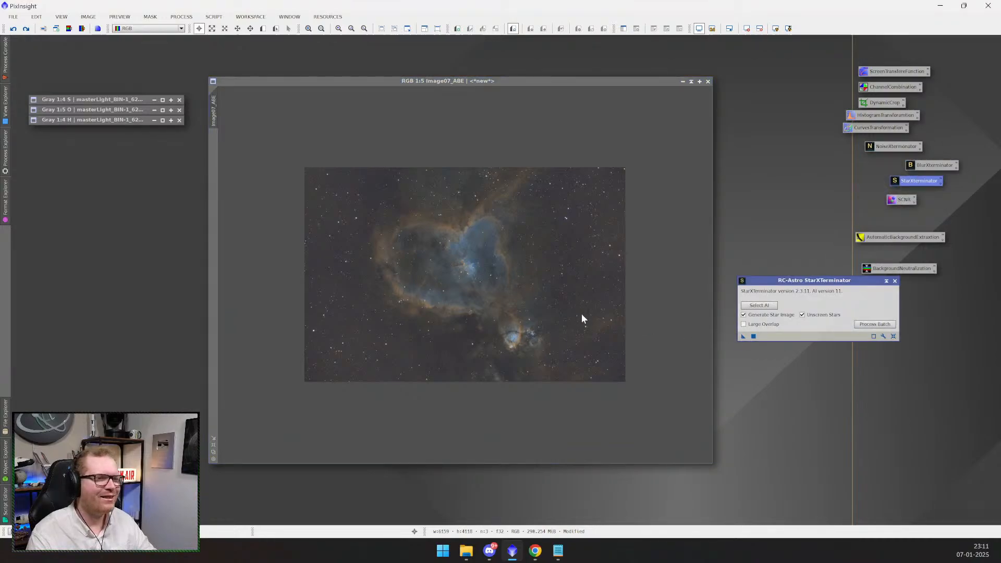
pyautogui.moveTo(581, 314); pyautogui.dragTo(580, 318)
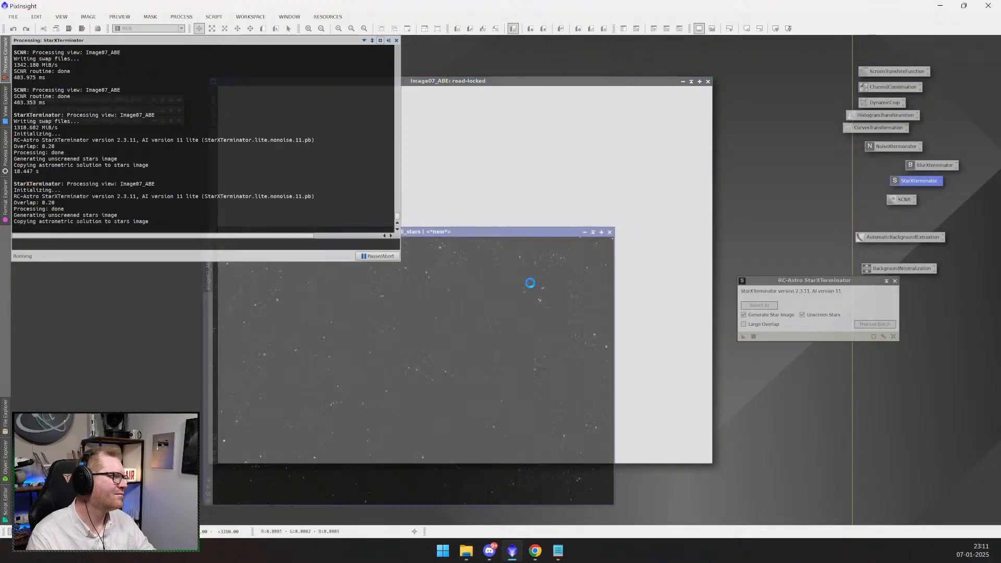
# - Arrange the stars and starless images so both are accessible and apply Image07_ABE_stars as a mask to Image07_ABE
pyautogui.moveTo(449, 232); pyautogui.dragTo(675, 244)
pyautogui.moveTo(550, 81); pyautogui.dragTo(526, 64)
pyautogui.moveTo(711, 244); pyautogui.dragTo(726, 210)
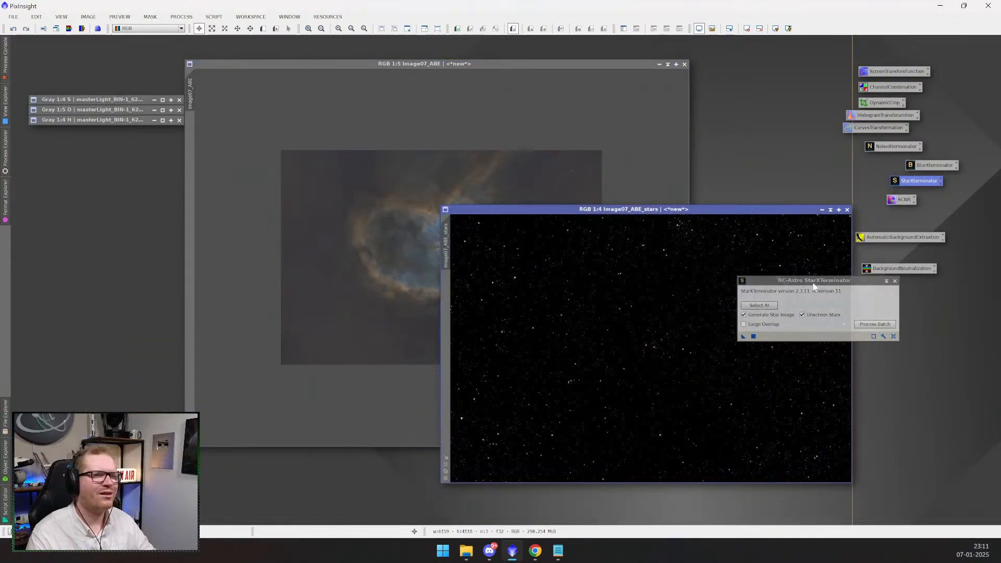
pyautogui.click(895, 282)
pyautogui.moveTo(693, 214); pyautogui.dragTo(767, 205)
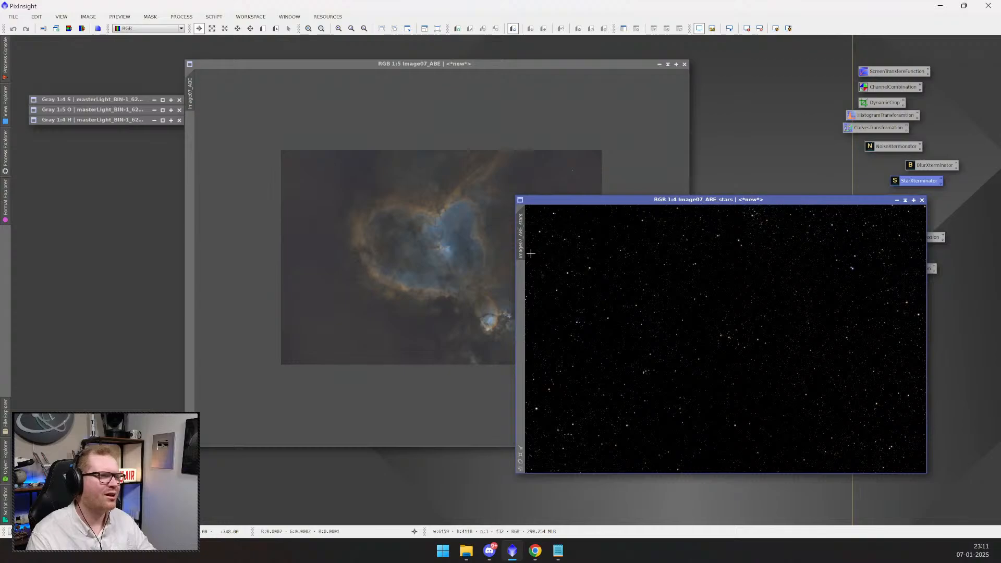
pyautogui.moveTo(524, 243); pyautogui.dragTo(193, 125)
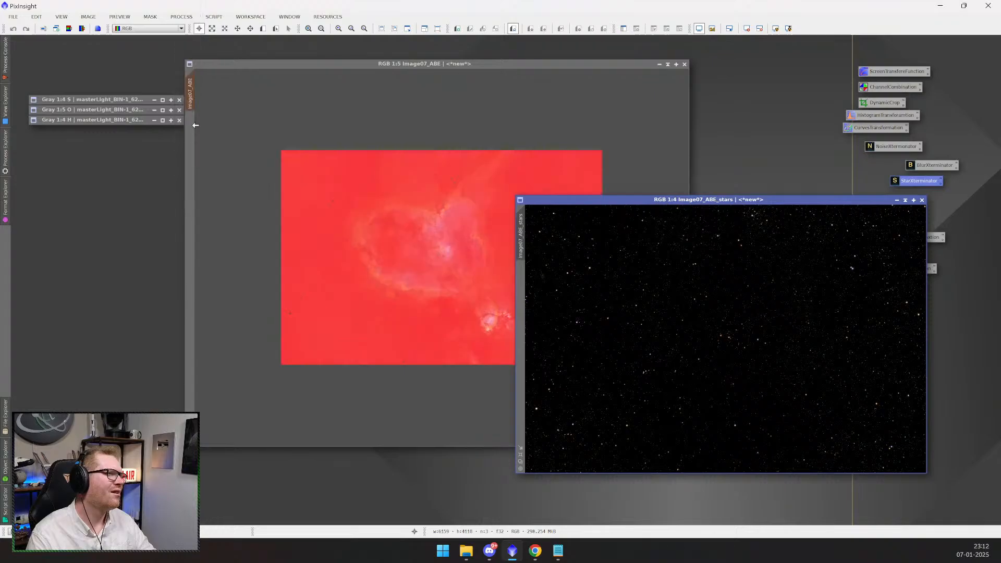
# - Undo the mask and the star removal on Image07_ABE
pyautogui.click(404, 64)
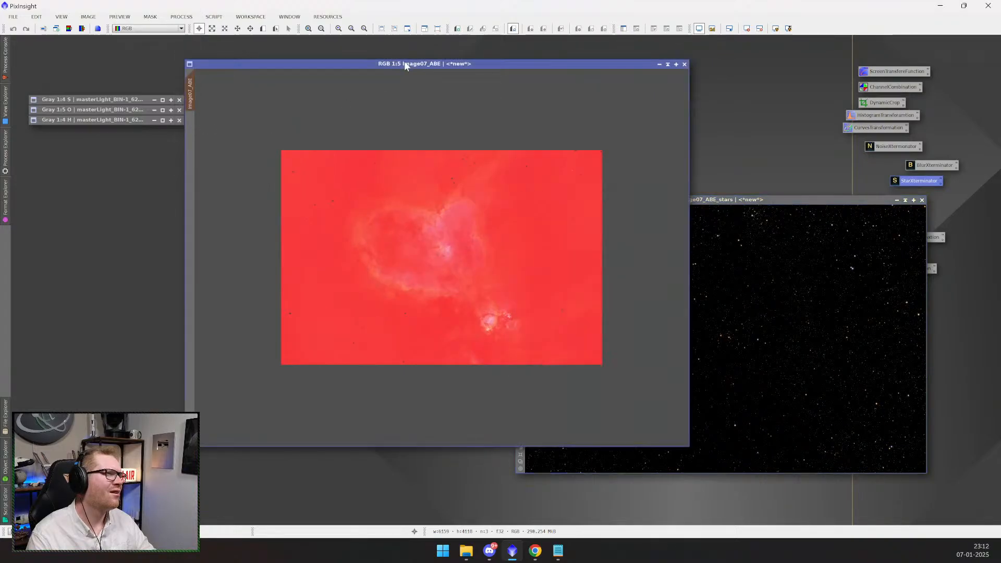
pyautogui.hotkey('ctrl', 'k')
pyautogui.hotkey('ctrl', 'shift', 'm')
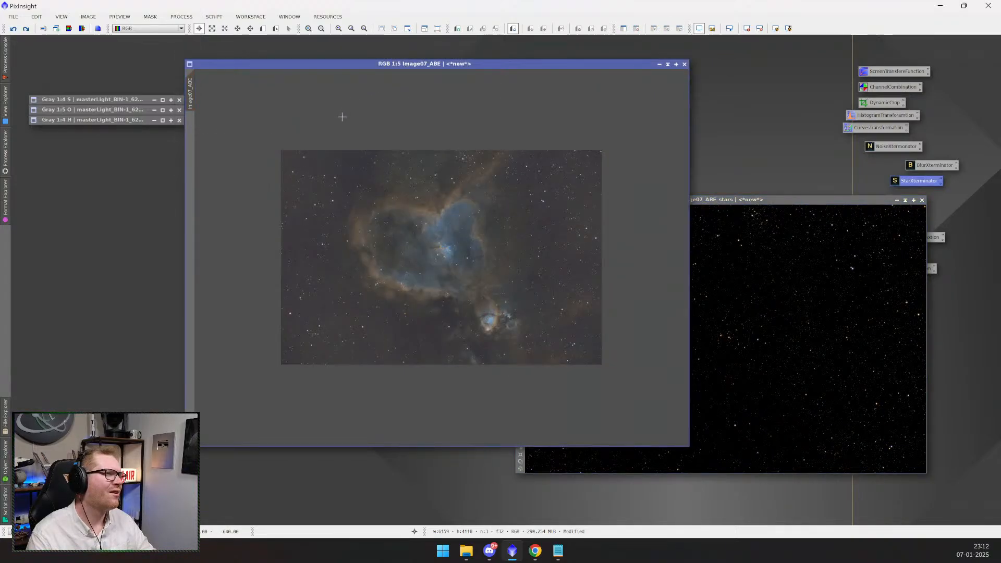
pyautogui.moveTo(319, 61); pyautogui.dragTo(324, 81)
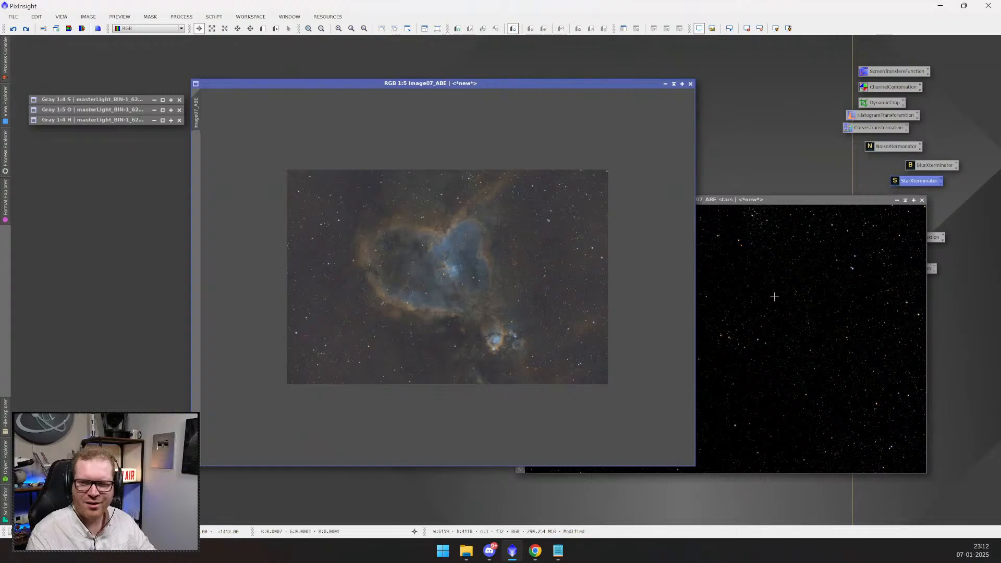
# - Discard the existing stars image and extract the stars from Image07_ABE again with StarXTerminator, generating an unscreened star image
pyautogui.click(922, 199)
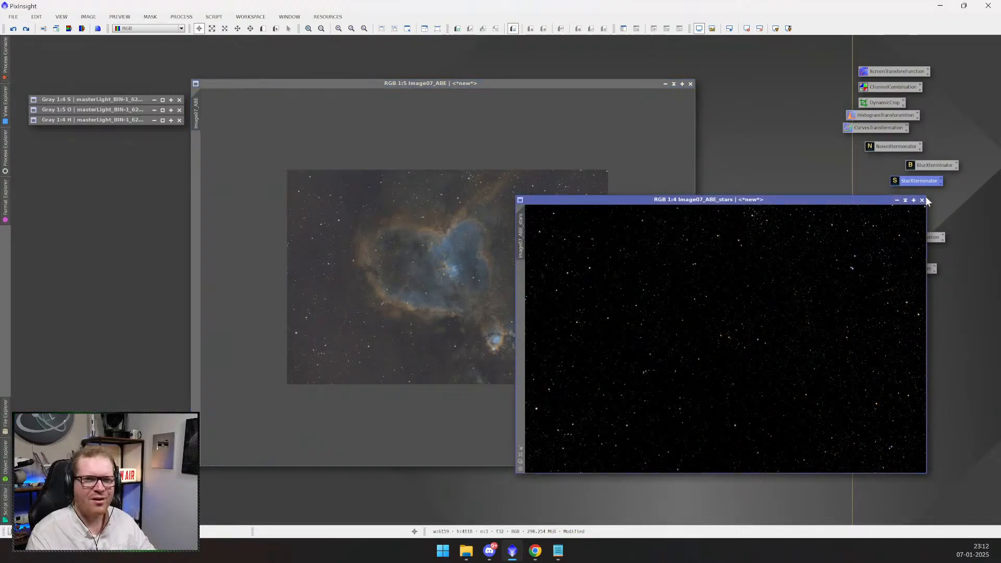
pyautogui.click(923, 199)
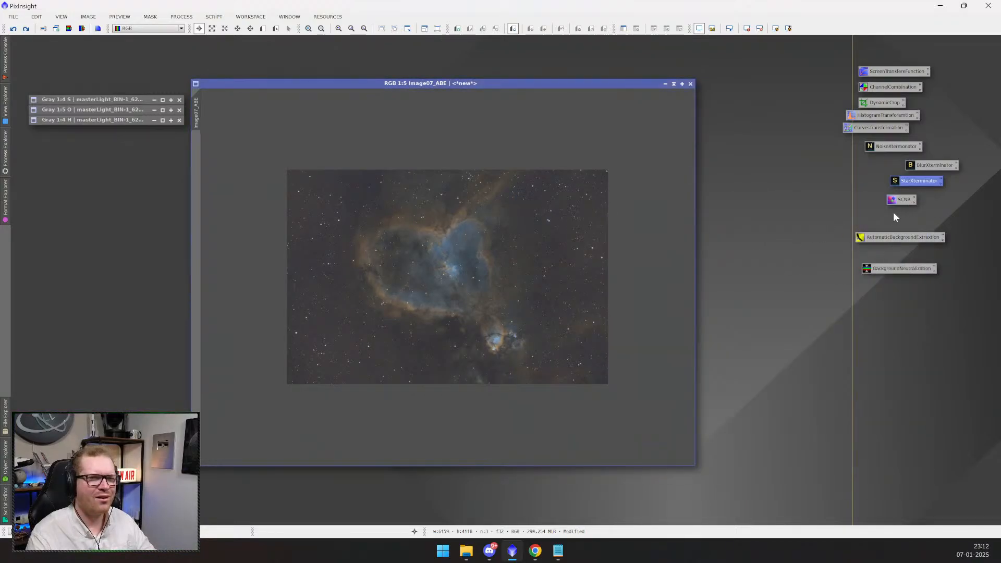
pyautogui.doubleClick(913, 180)
pyautogui.moveTo(826, 281); pyautogui.dragTo(824, 251)
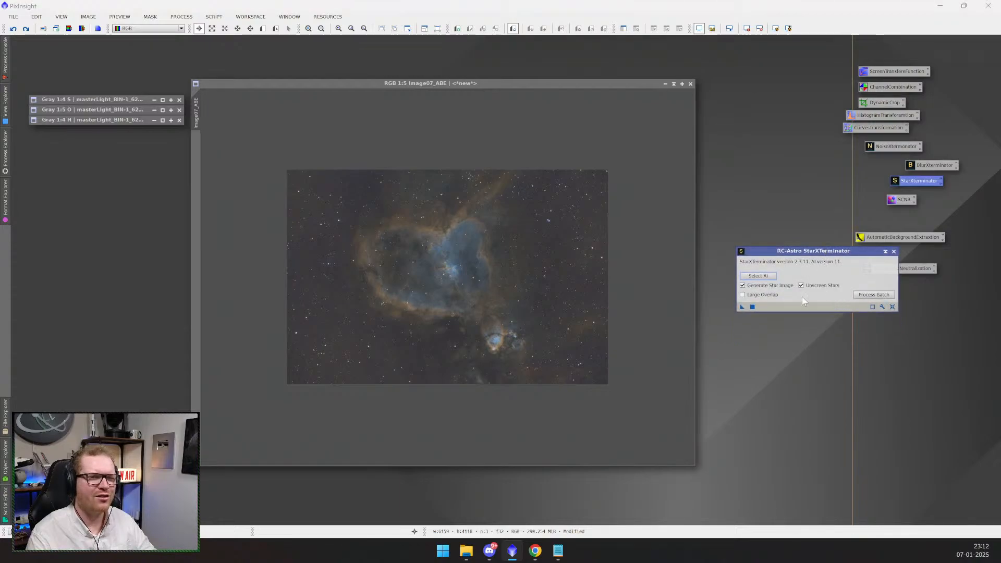
pyautogui.moveTo(740, 308); pyautogui.dragTo(535, 291)
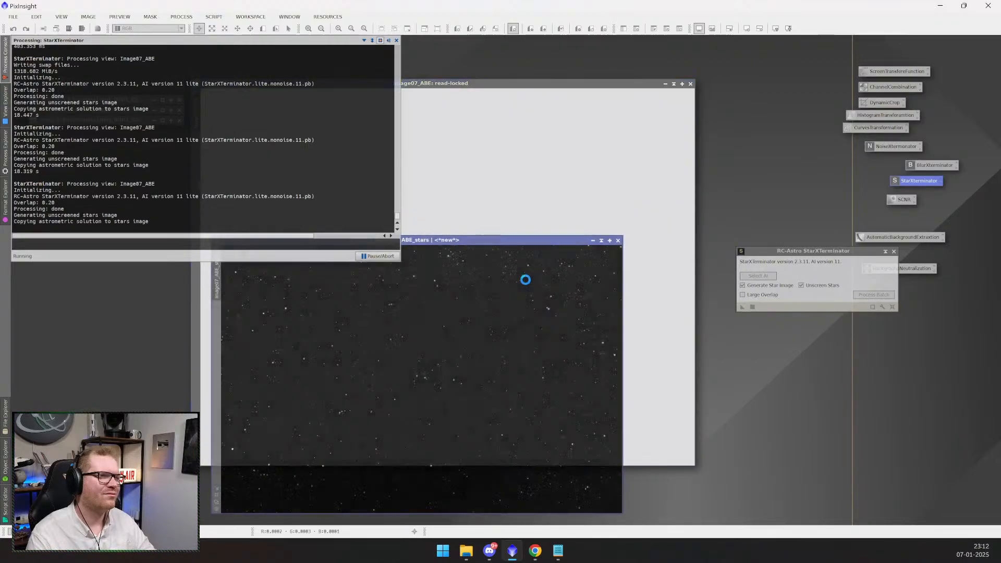
pyautogui.moveTo(546, 241); pyautogui.dragTo(681, 153)
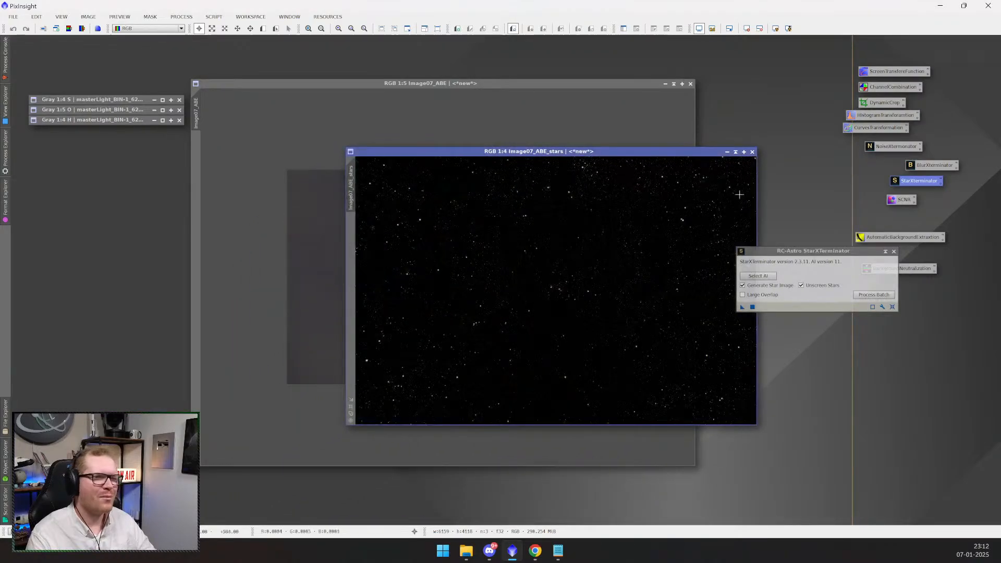
pyautogui.click(894, 251)
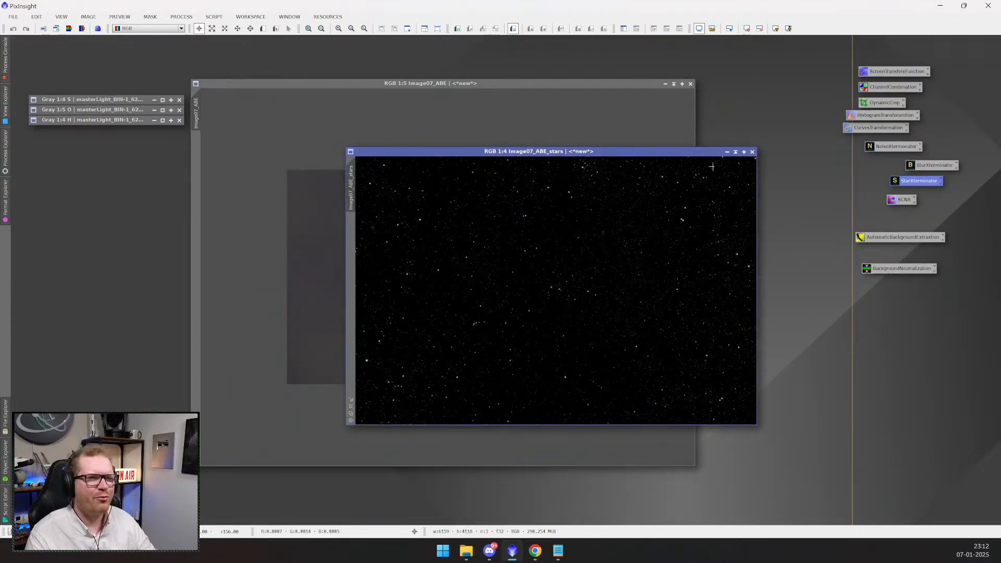
# - Open the CurvesTransformation process and place its window beside the Image07_ABE_stars image
pyautogui.click(878, 130)
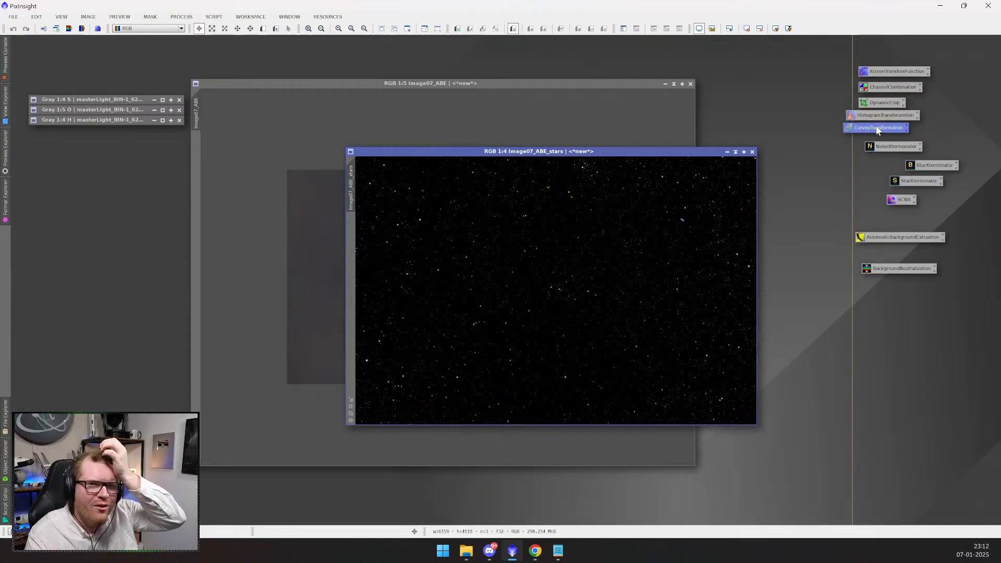
pyautogui.doubleClick(877, 129)
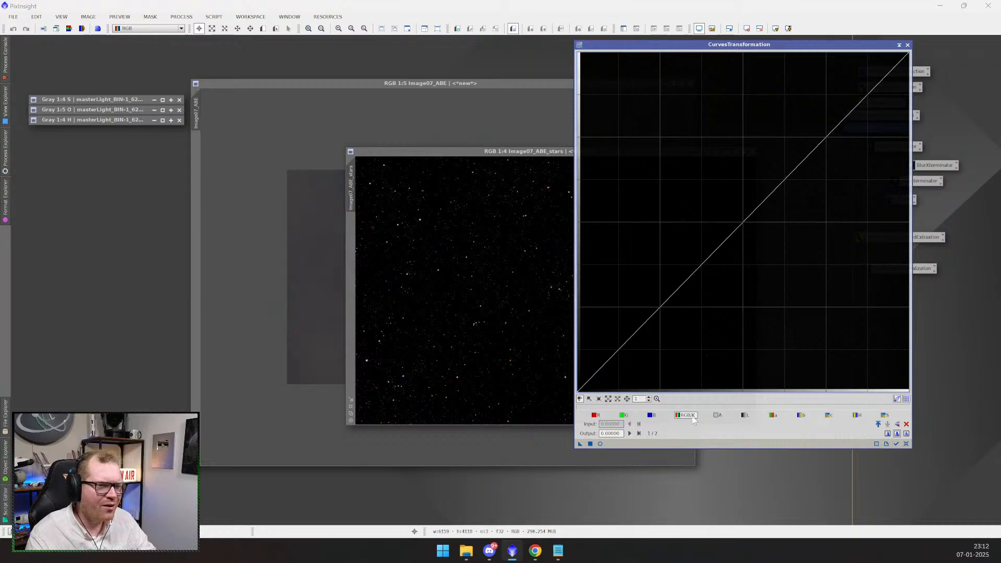
pyautogui.moveTo(692, 46); pyautogui.dragTo(746, 65)
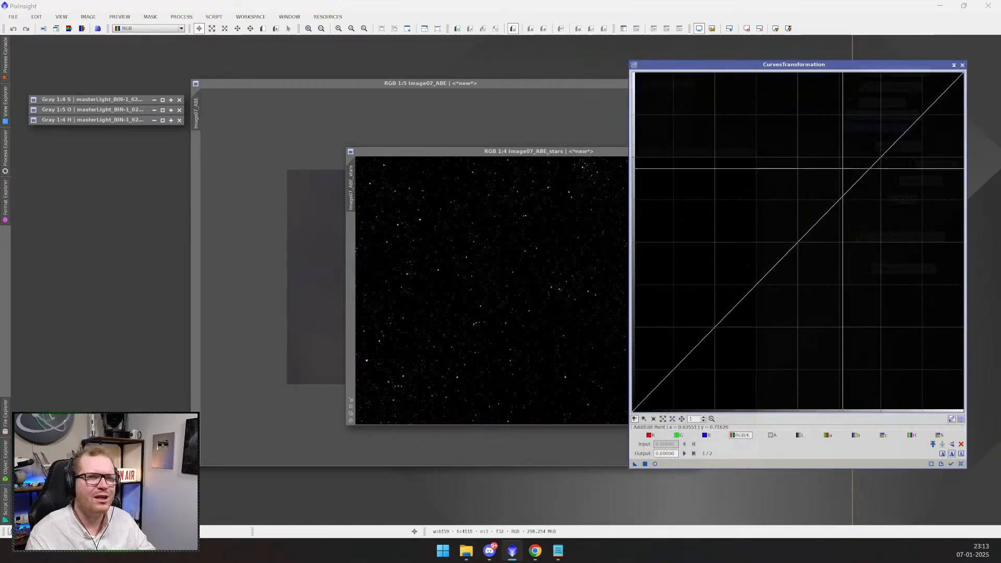
# - Add two points to the RGB/K curve, at about 0.71 / 0.72 and, raised above the diagonal, about 0.37 / 0.41
pyautogui.click(869, 168)
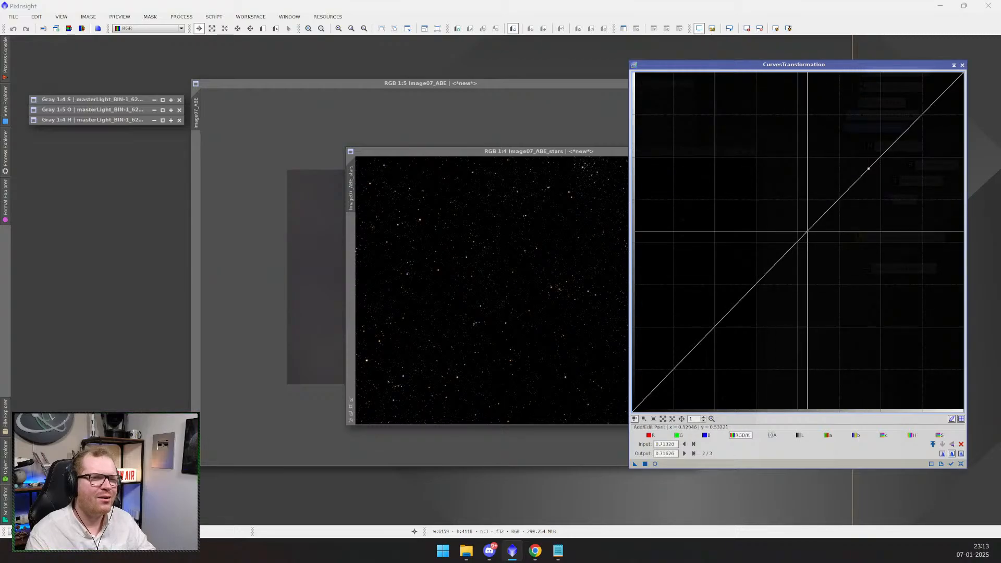
pyautogui.click(810, 237)
pyautogui.click(553, 282)
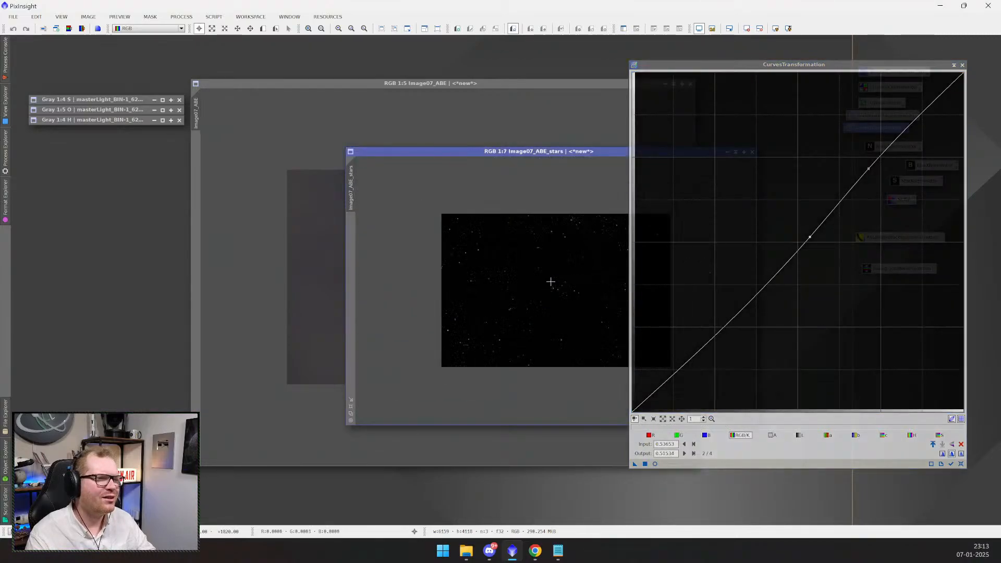
pyautogui.scroll(5, 553, 277)
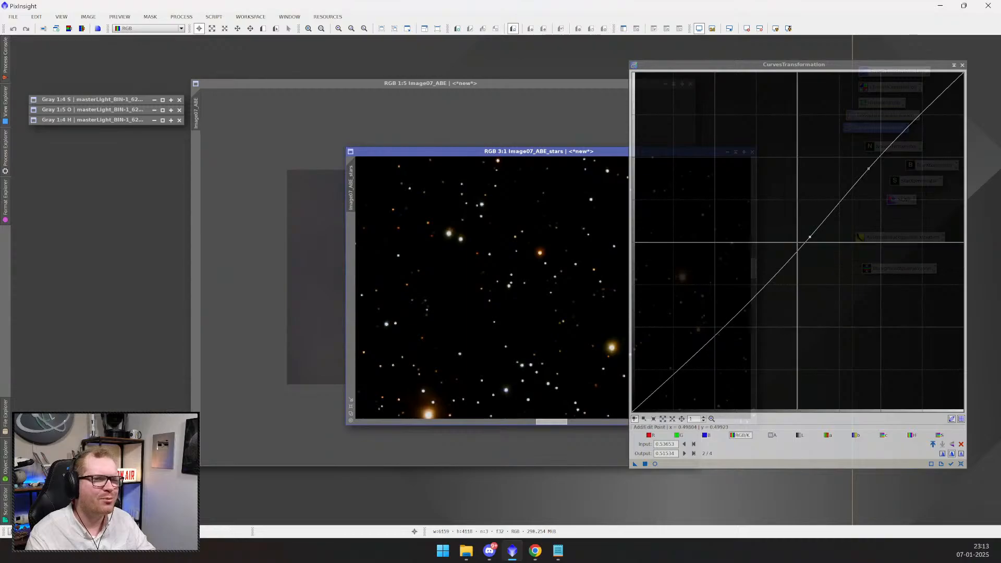
pyautogui.click(811, 240)
pyautogui.moveTo(810, 240); pyautogui.dragTo(756, 273)
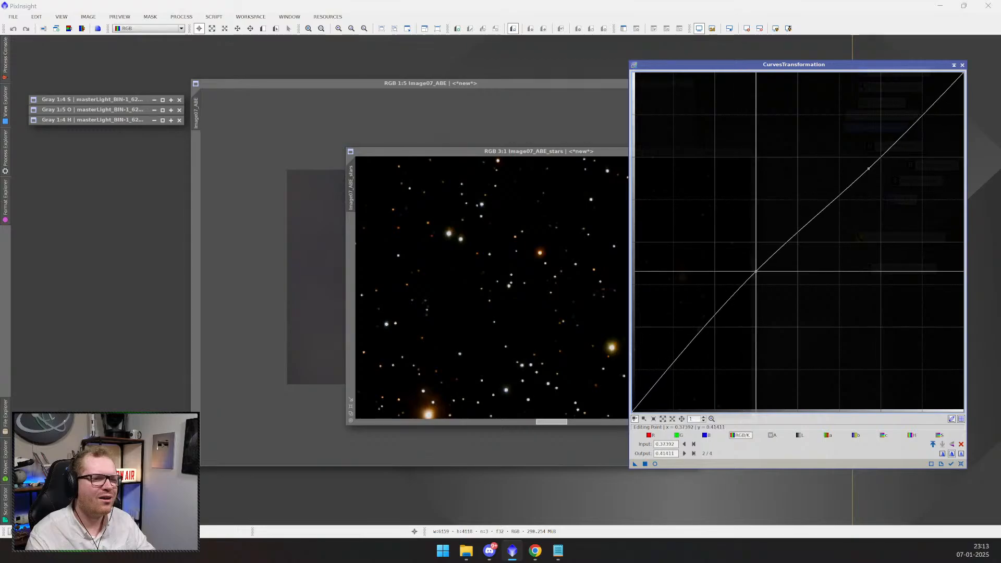
# - Check the curve's effect on Image07_ABE_stars in the real-time preview, then close the preview
pyautogui.moveTo(533, 149); pyautogui.dragTo(431, 140)
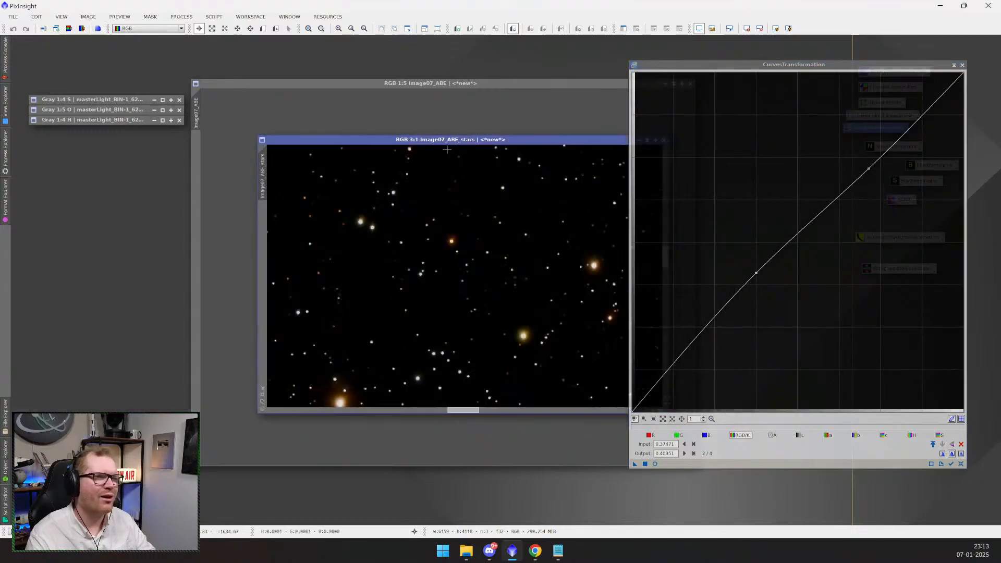
pyautogui.click(655, 464)
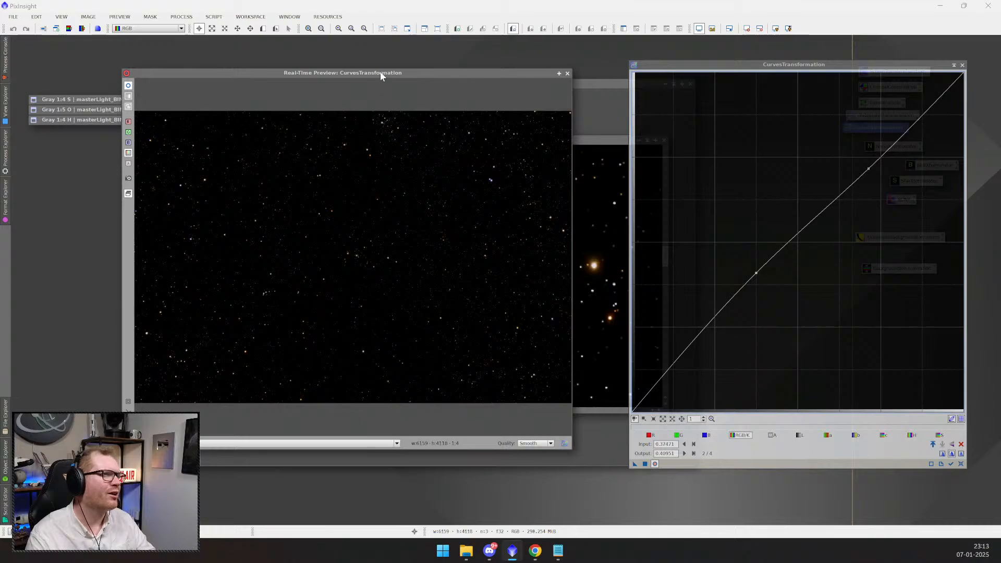
pyautogui.moveTo(380, 73); pyautogui.dragTo(481, 93)
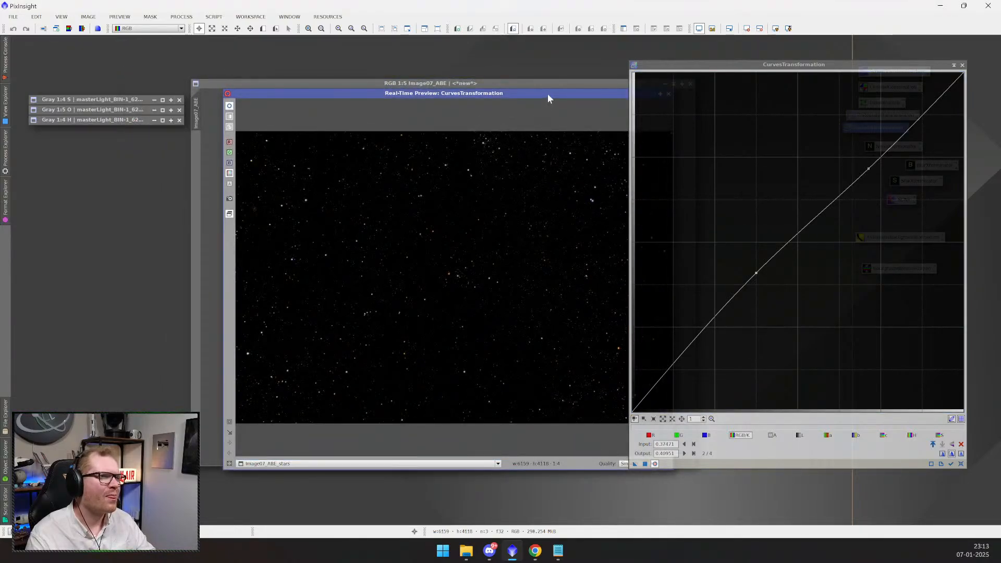
pyautogui.moveTo(548, 94); pyautogui.dragTo(440, 112)
pyautogui.click(562, 110)
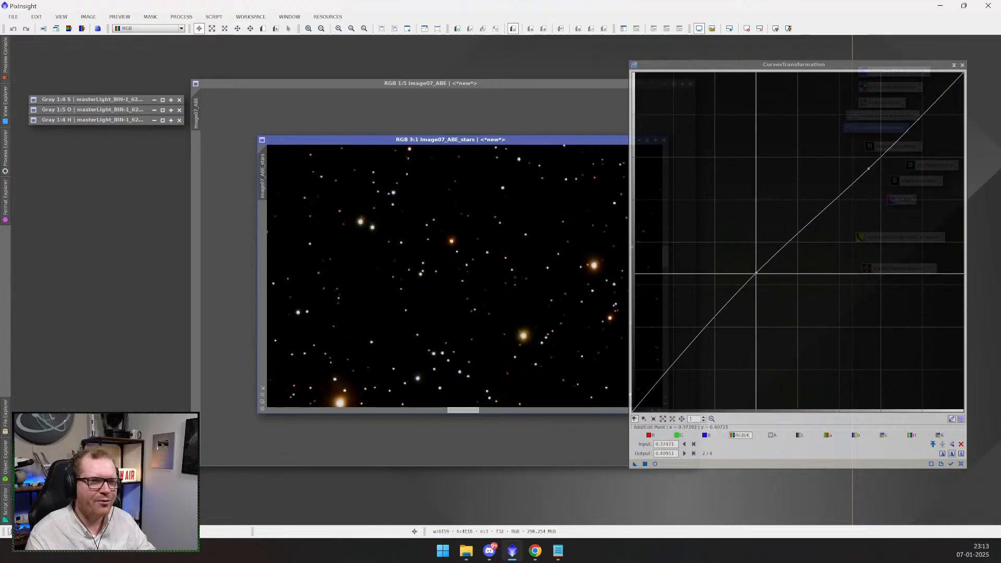
# - Delete both added points from the RGB/K curve and make Image07_ABE_stars the active image
pyautogui.rightClick(757, 273)
pyautogui.rightClick(868, 170)
pyautogui.click(536, 146)
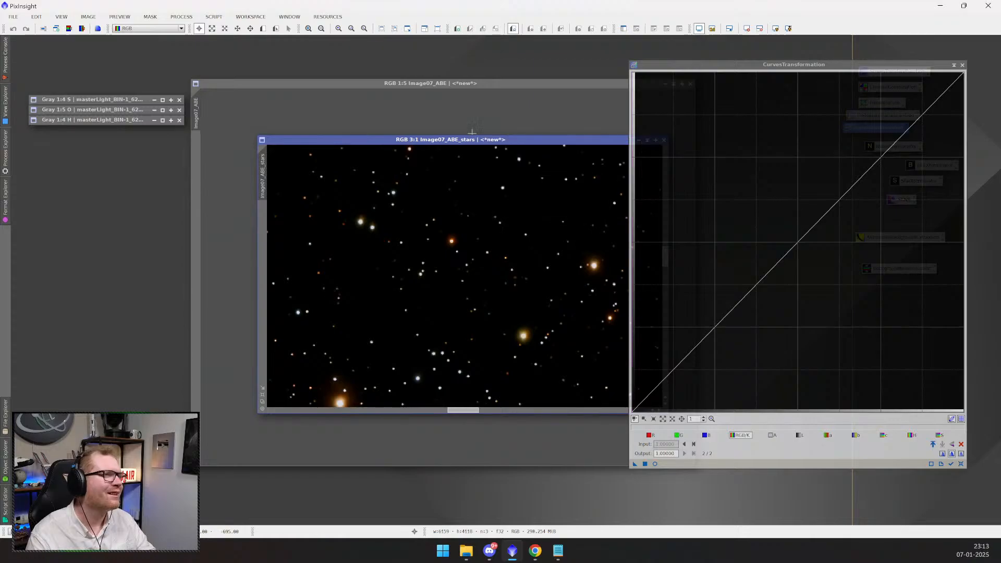
# - Define a preview of about 236 × 212 px around the bright orange star in Image07_ABE_stars and display it enlarged
pyautogui.moveTo(474, 142); pyautogui.dragTo(364, 128)
pyautogui.scroll(2, 405, 242)
pyautogui.scroll(-4, 383, 251)
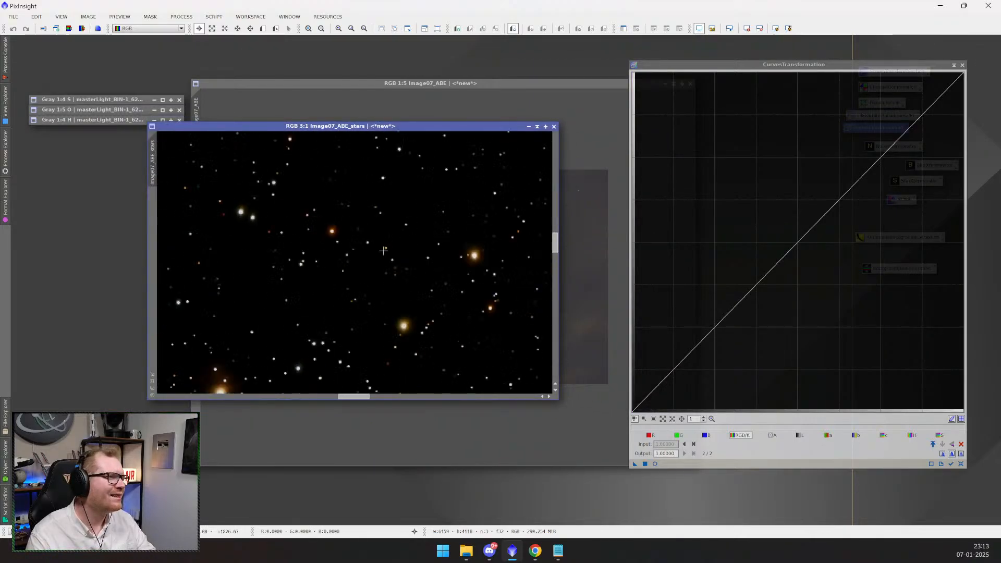
pyautogui.click(266, 29)
pyautogui.moveTo(334, 270); pyautogui.dragTo(396, 327)
pyautogui.click(153, 206)
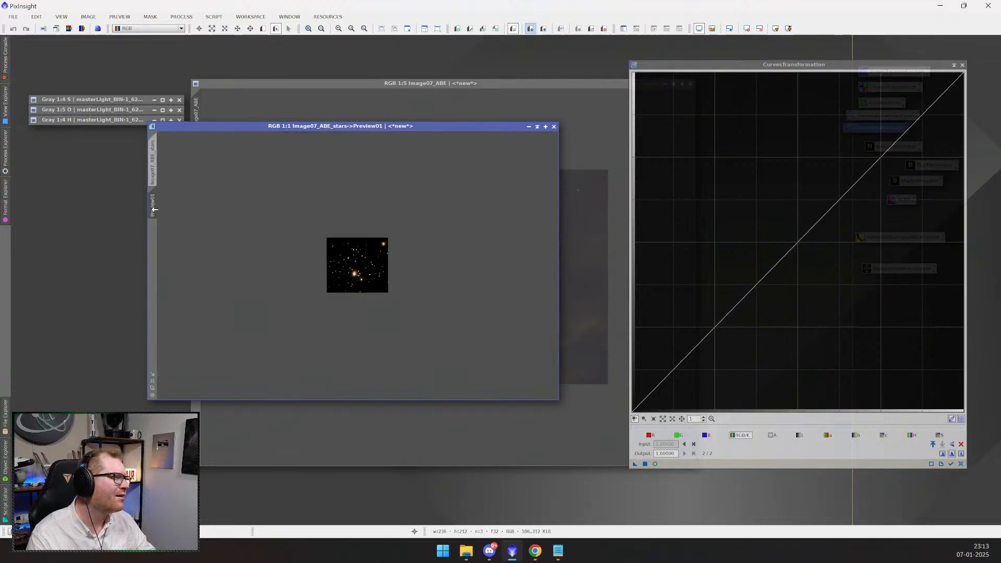
pyautogui.scroll(-2, 344, 279)
pyautogui.scroll(3, 345, 280)
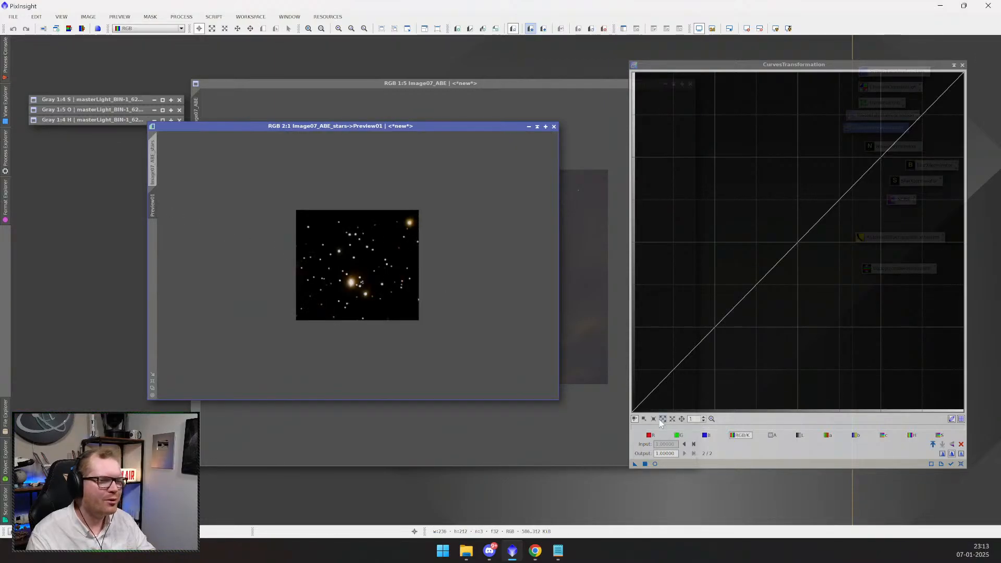
# - Using the real-time preview of Preview01, shape an S-curve on RGB/K with points at about 0.75 / 0.76 and 0.37 / 0.31, and return to the full stars image
pyautogui.click(655, 464)
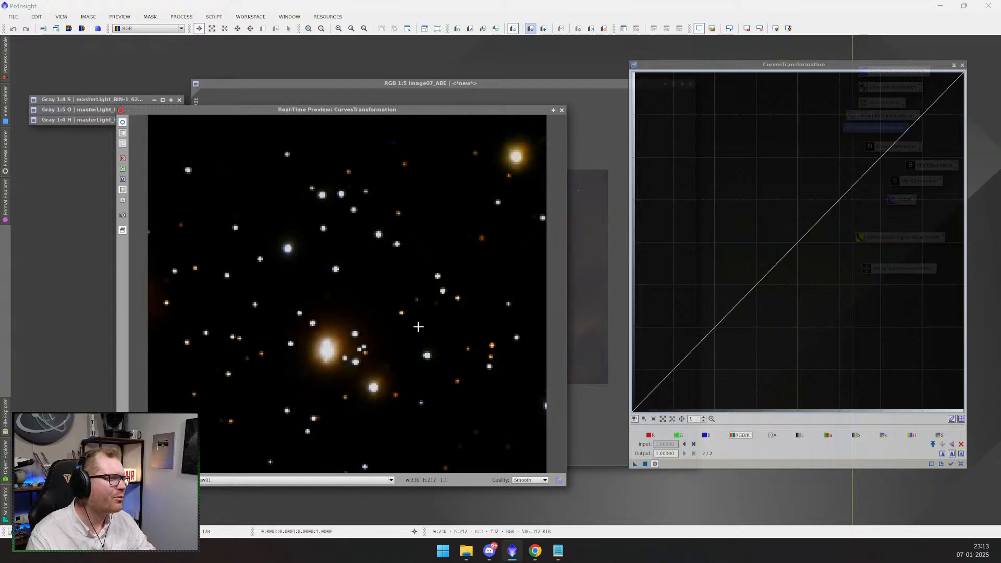
pyautogui.click(882, 154)
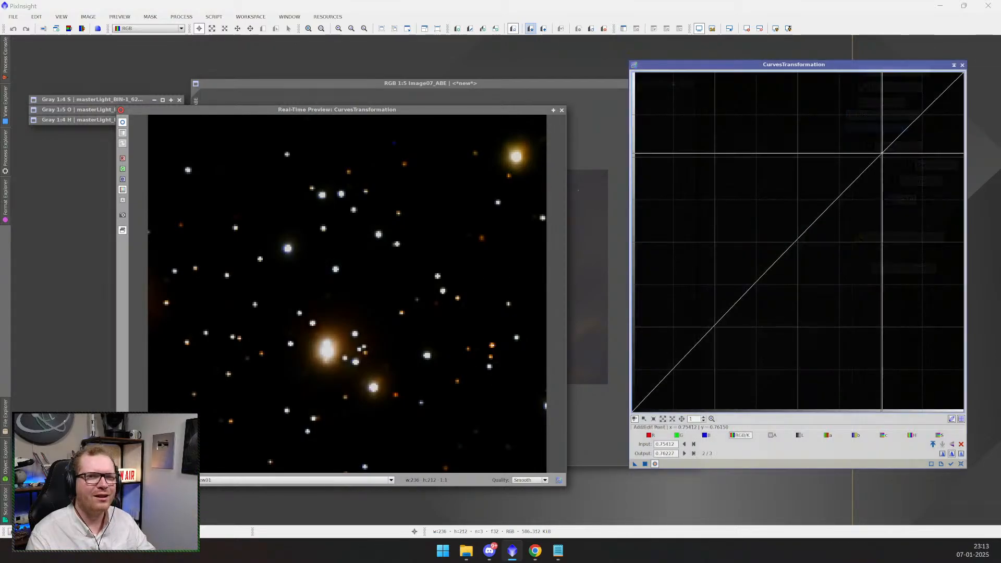
pyautogui.click(733, 310)
pyautogui.moveTo(732, 310); pyautogui.dragTo(756, 309)
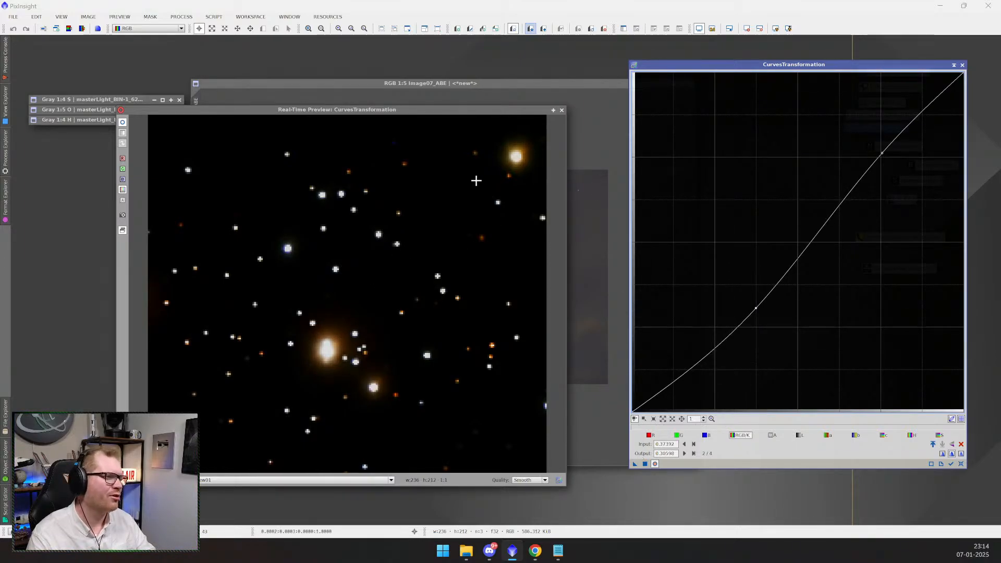
pyautogui.click(562, 110)
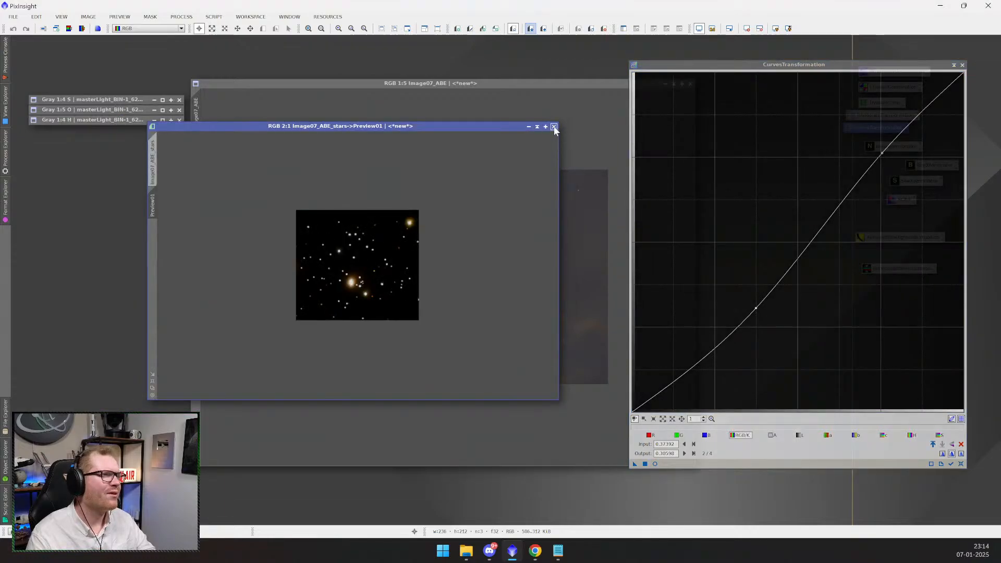
pyautogui.click(151, 168)
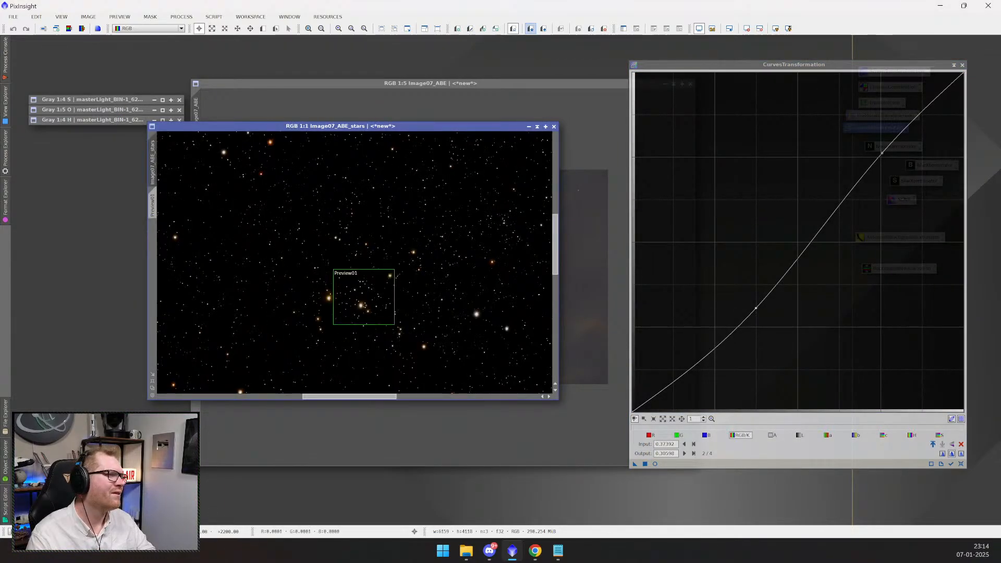
# - Apply the RGB/K curve to Image07_ABE_stars, close CurvesTransformation and move the stars window clear of Image07_ABE
pyautogui.moveTo(636, 465); pyautogui.dragTo(471, 375)
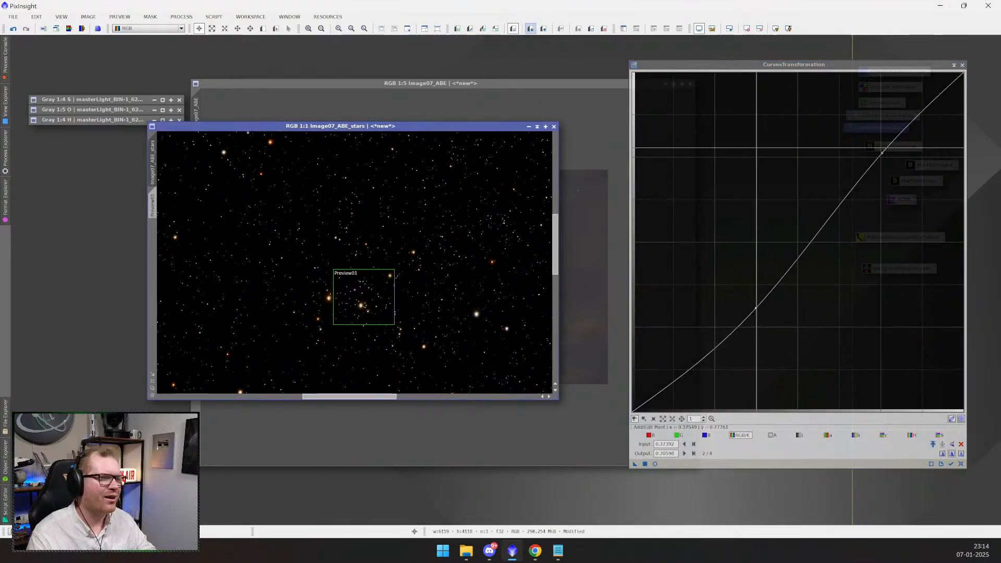
pyautogui.click(962, 65)
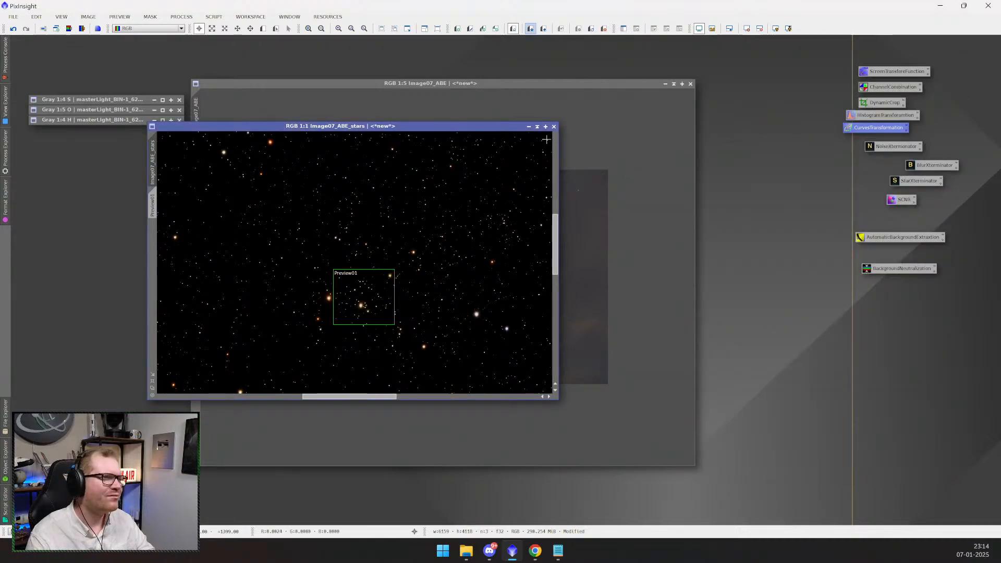
pyautogui.moveTo(465, 131); pyautogui.dragTo(859, 177)
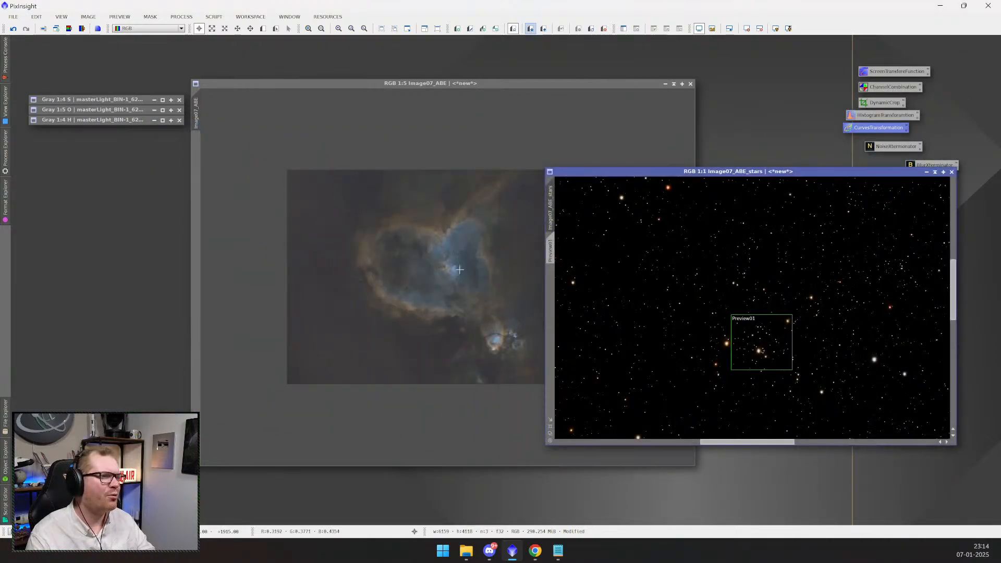
# - Discard the stray clone of the stars image, apply Image07_ABE_stars as a mask to Image07_ABE and inspect it up close
pyautogui.scroll(-1, 459, 271)
pyautogui.moveTo(697, 211); pyautogui.dragTo(438, 254)
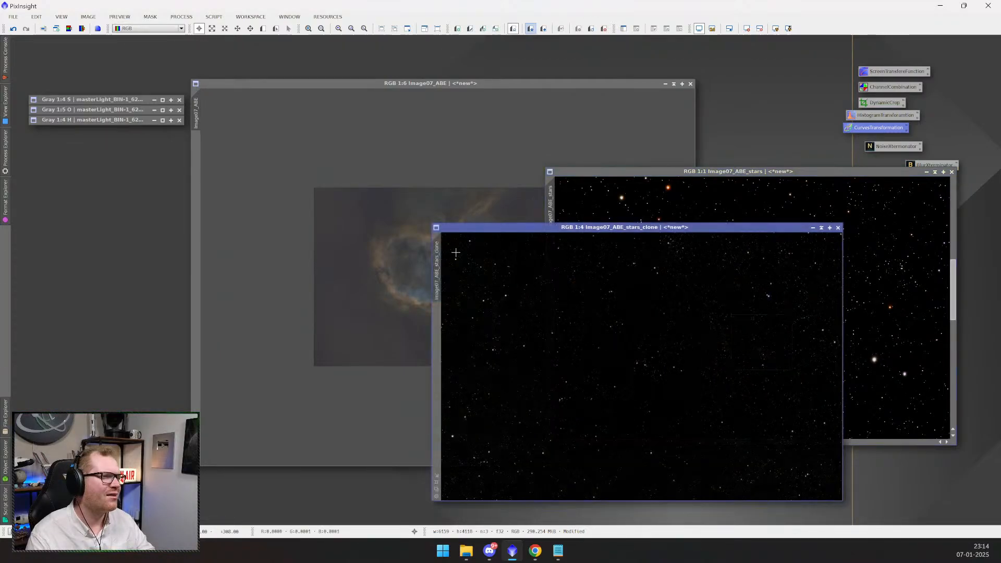
pyautogui.click(838, 228)
pyautogui.moveTo(551, 216); pyautogui.dragTo(198, 179)
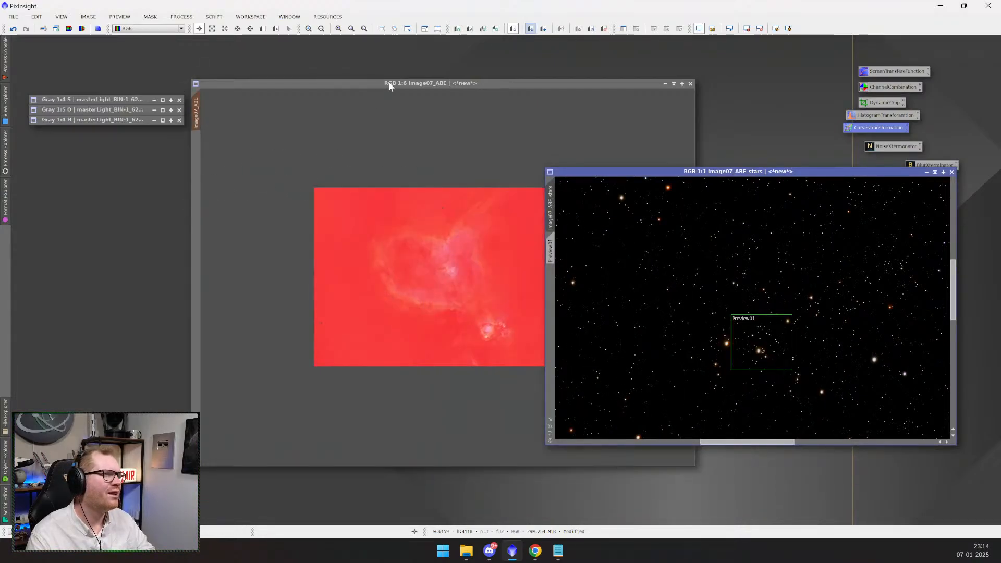
pyautogui.moveTo(402, 85); pyautogui.dragTo(423, 107)
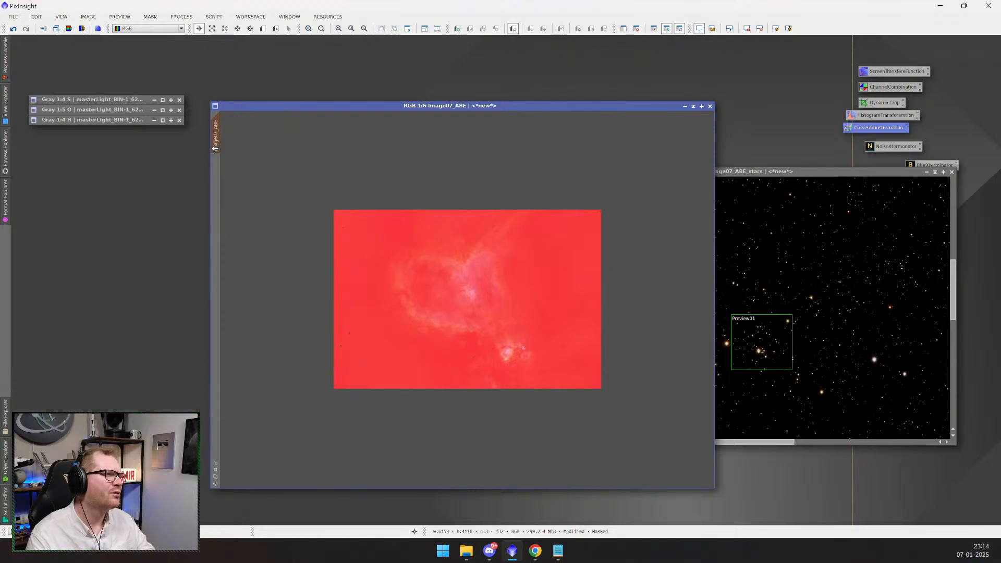
pyautogui.scroll(-2, 369, 264)
pyautogui.scroll(8, 473, 297)
pyautogui.scroll(4, 473, 296)
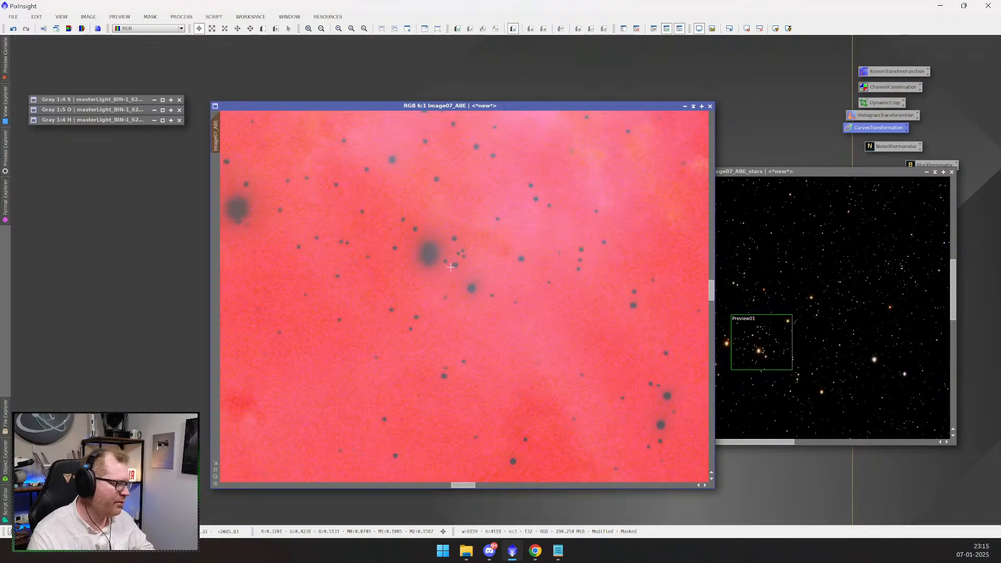
# - Undo StarXTerminator on Image07_ABE and examine the area around the nebula's core
pyautogui.hotkey('ctrl', 'z')
pyautogui.scroll(4, 451, 267)
pyautogui.scroll(-7, 466, 269)
pyautogui.scroll(-5, 466, 268)
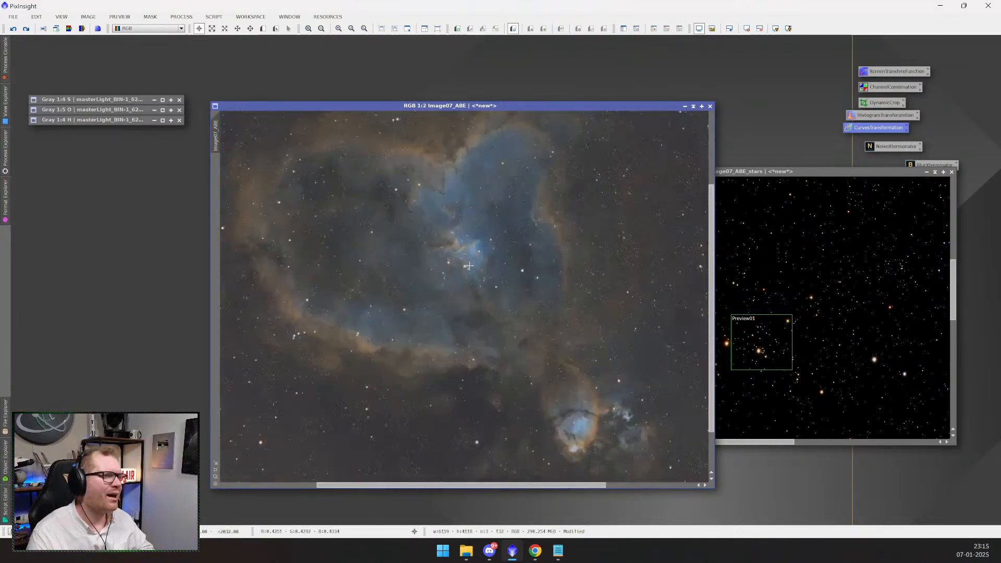
pyautogui.scroll(-1, 473, 265)
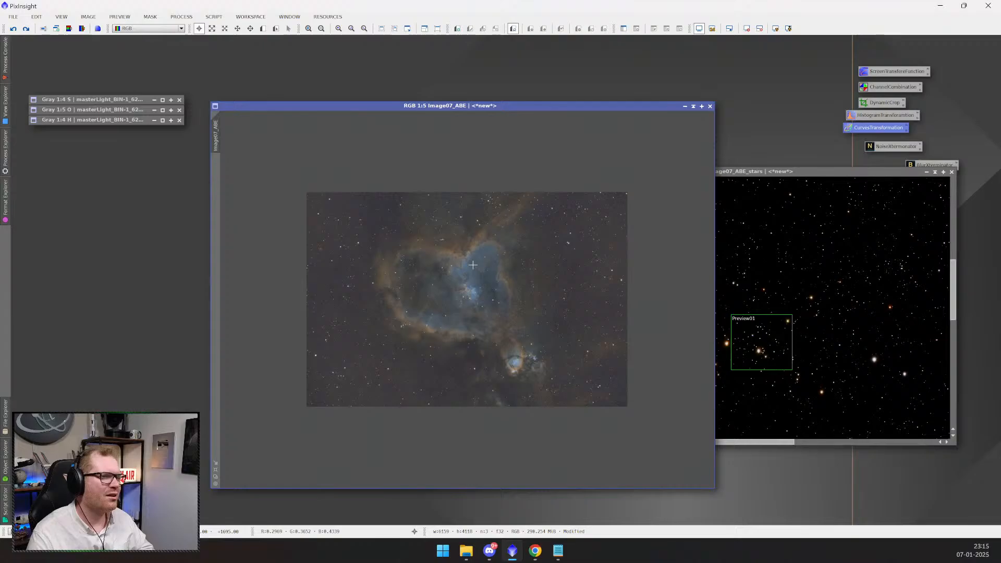
pyautogui.scroll(7, 473, 265)
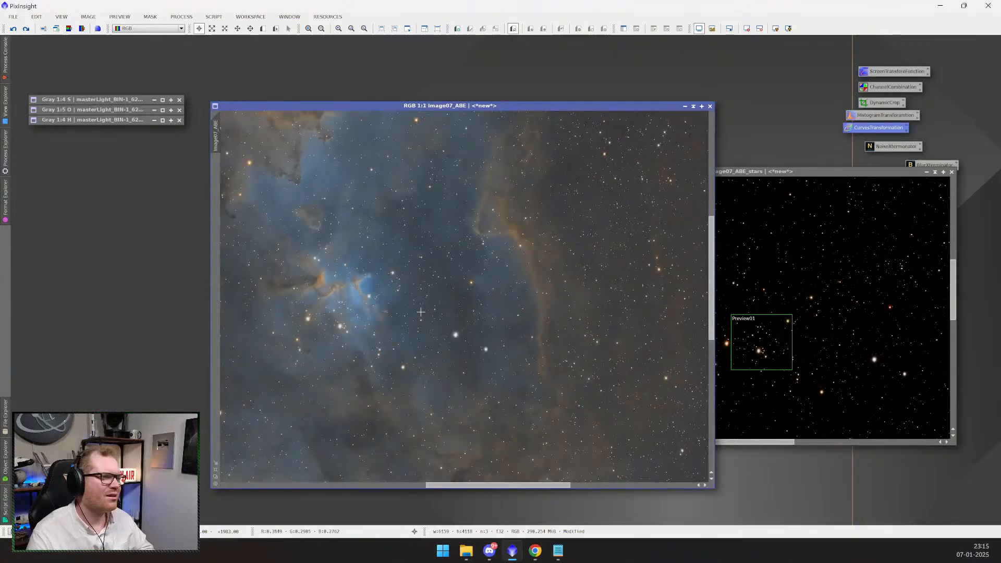
pyautogui.scroll(-5, 387, 293)
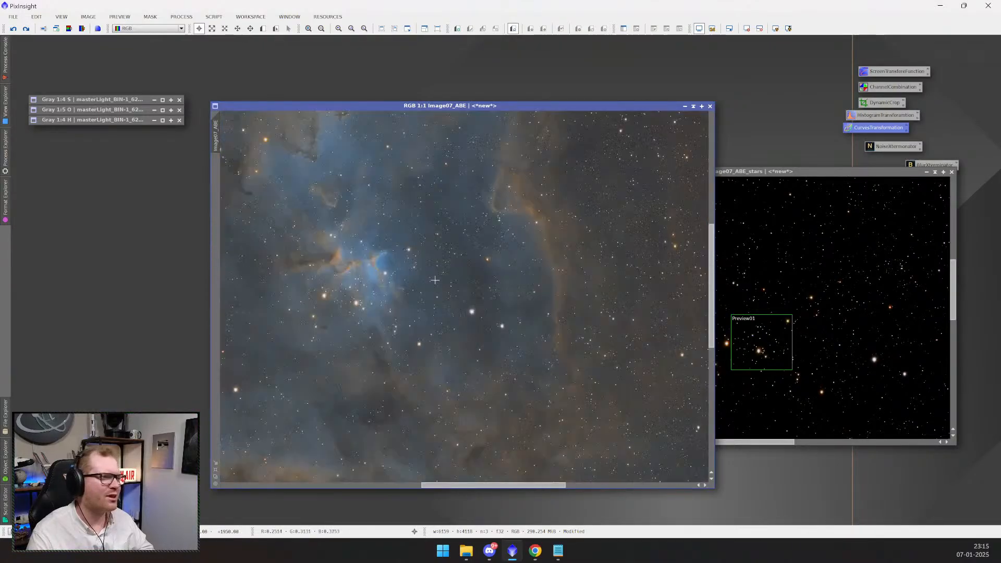
pyautogui.scroll(-1, 386, 293)
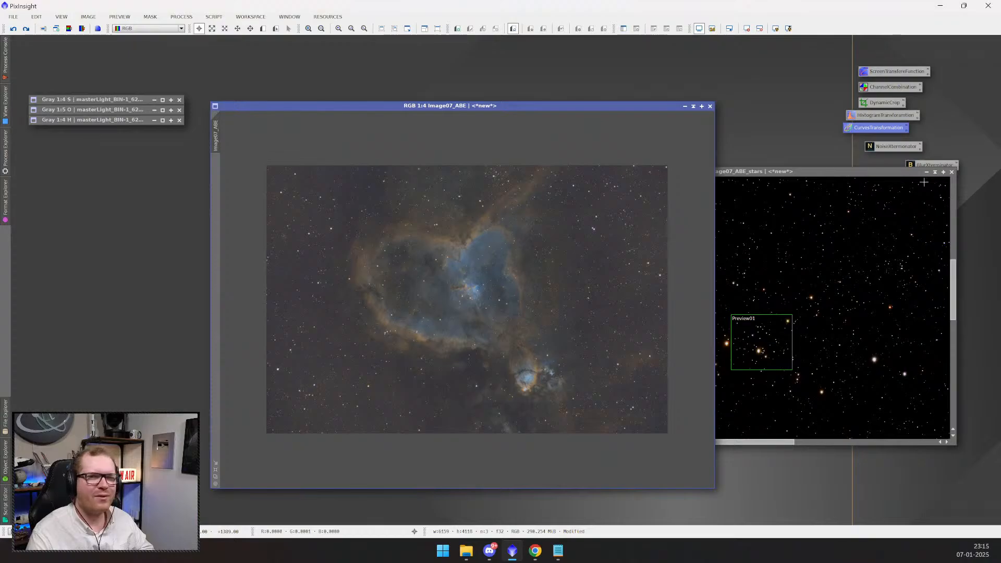
# - Close Image07_ABE_stars without saving it and reposition the Image07_ABE window
pyautogui.click(953, 173)
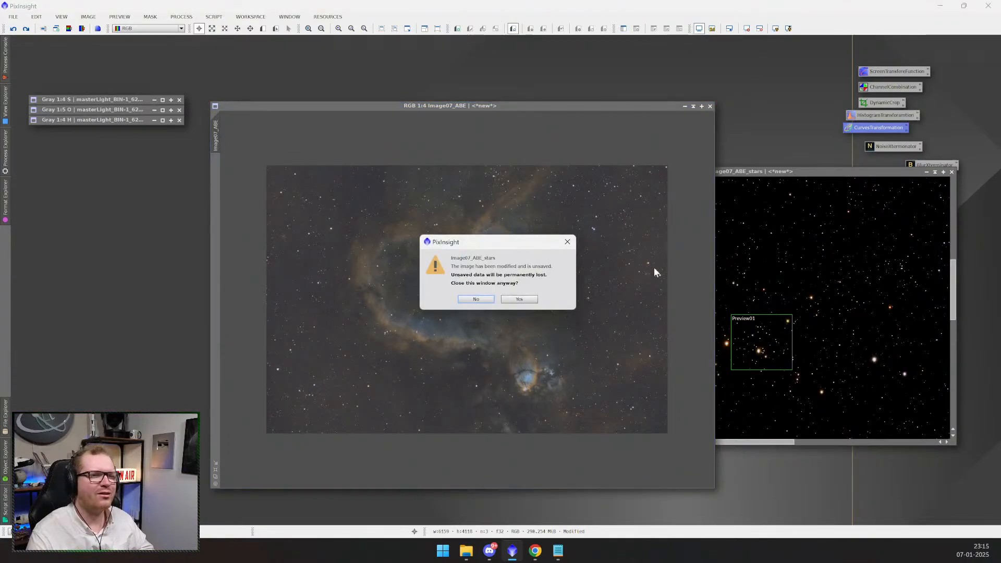
pyautogui.click(509, 308)
pyautogui.moveTo(411, 105)
pyautogui.mouseDown()
pyautogui.moveTo(403, 99)
pyautogui.moveTo(417, 90)
pyautogui.mouseUp()
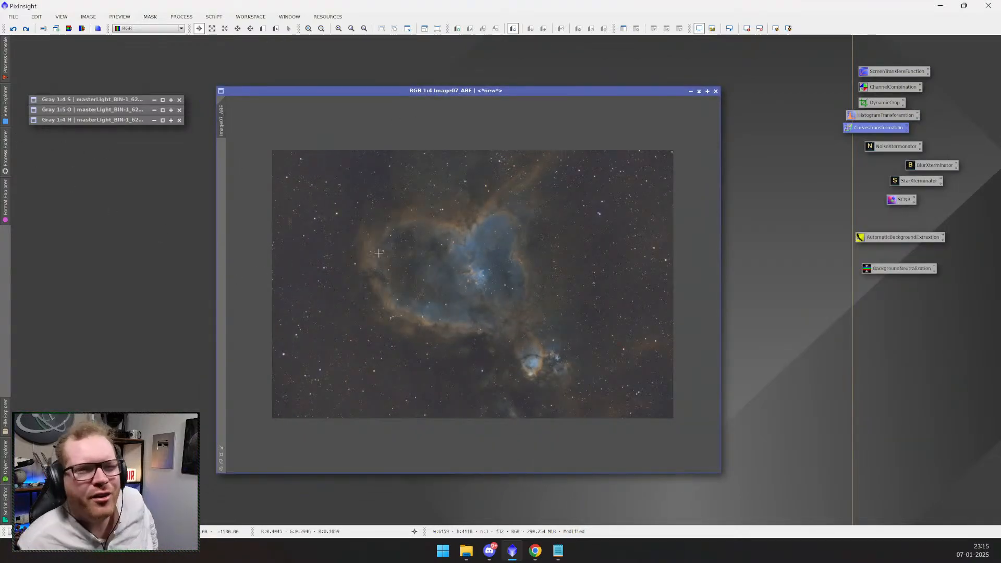
# - Search the available processes for "star" and look over the nebula in Image07_ABE
pyautogui.click(5, 154)
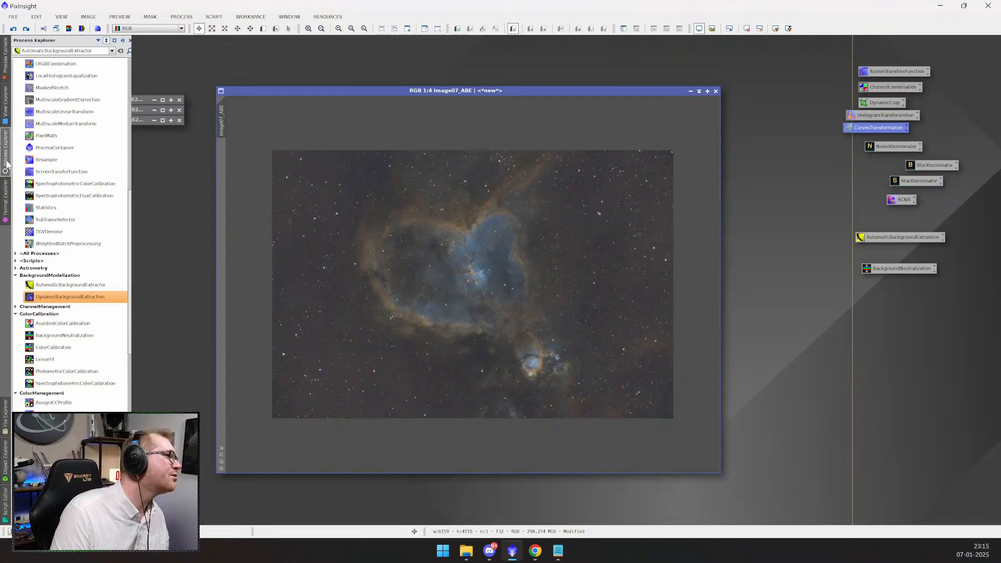
pyautogui.click(94, 50)
pyautogui.write('star')
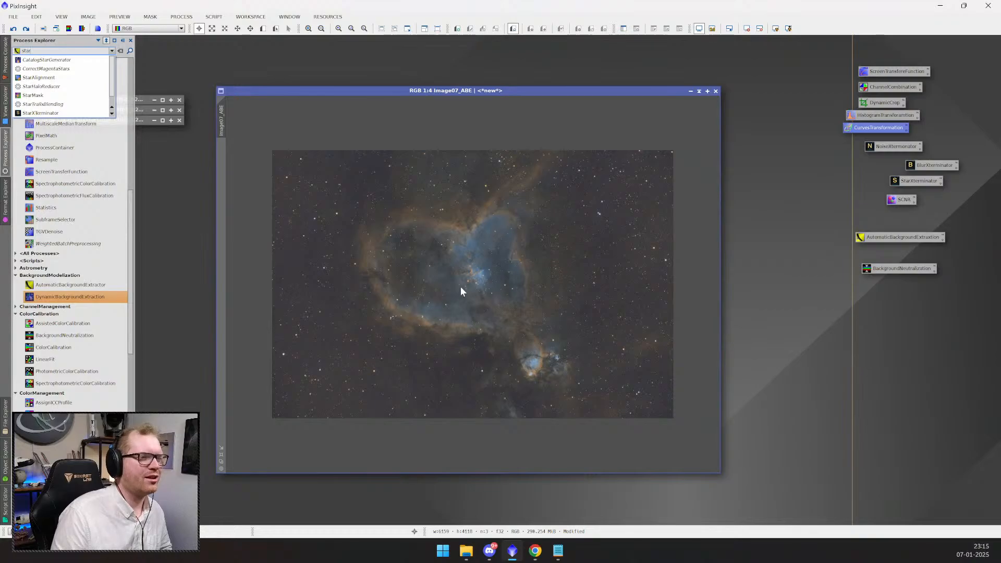
pyautogui.moveTo(464, 90); pyautogui.dragTo(490, 87)
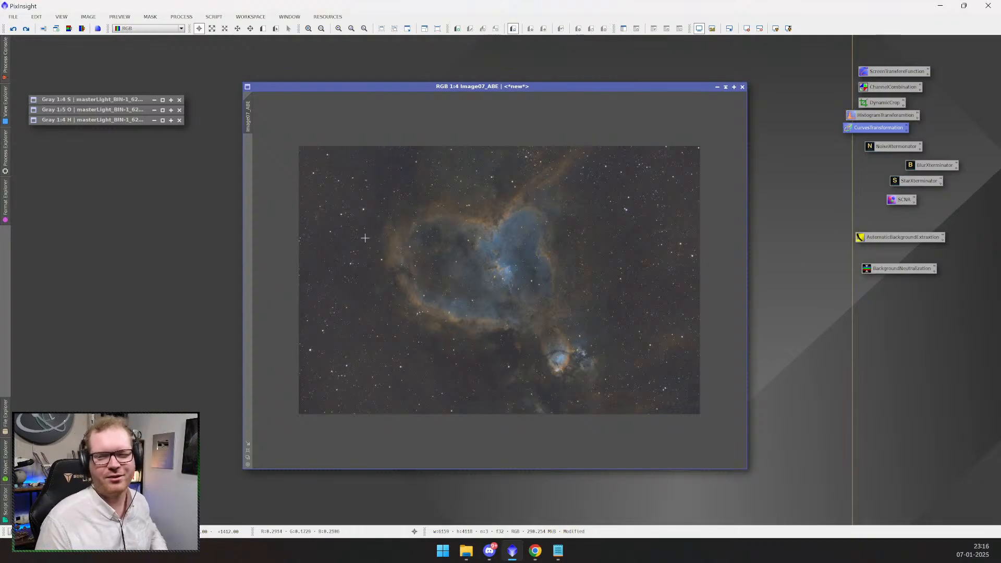
pyautogui.scroll(5, 553, 245)
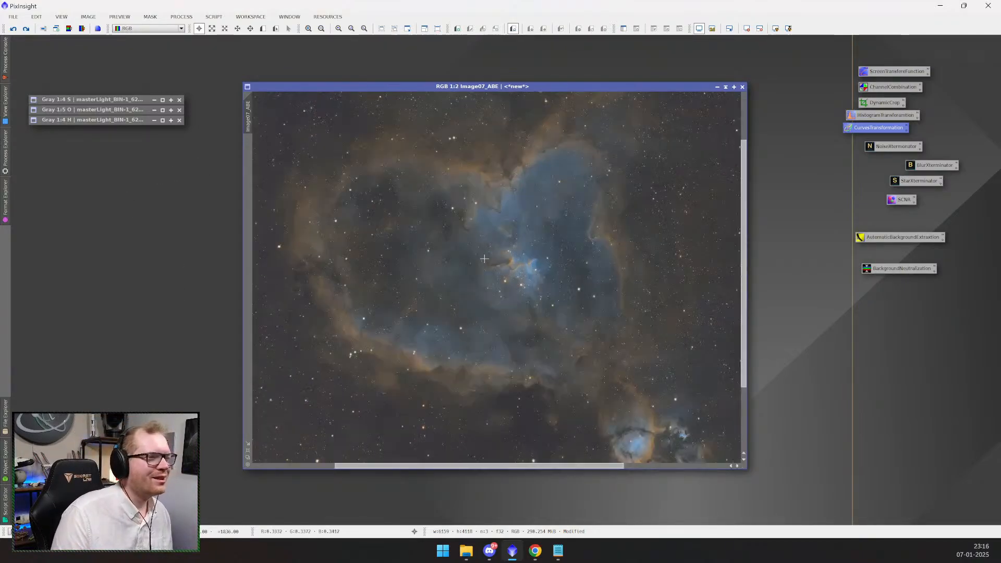
pyautogui.scroll(-5, 553, 245)
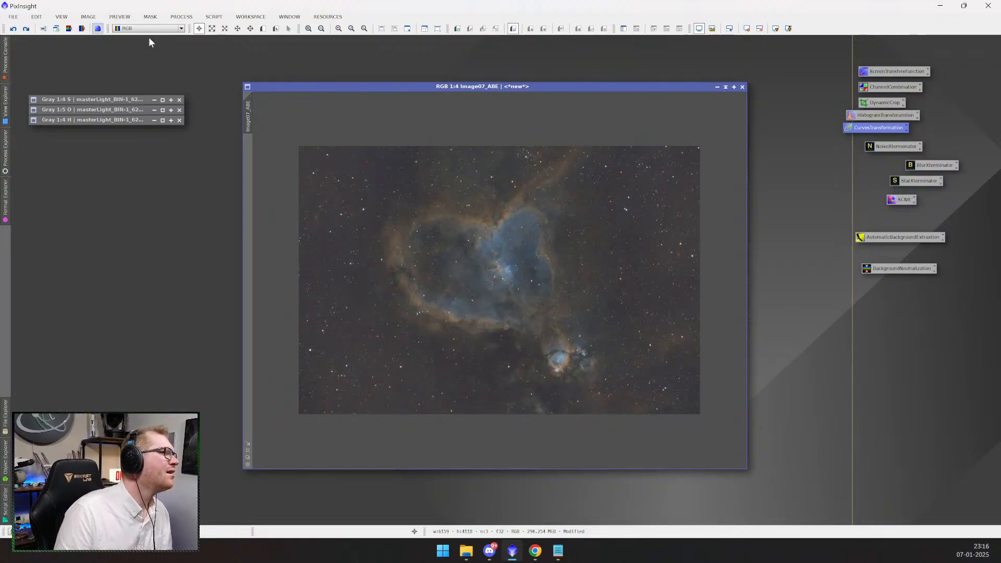
# - Switch color management for Image07_ABE off and back on
pyautogui.rightClick(330, 144)
pyautogui.rightClick(314, 164)
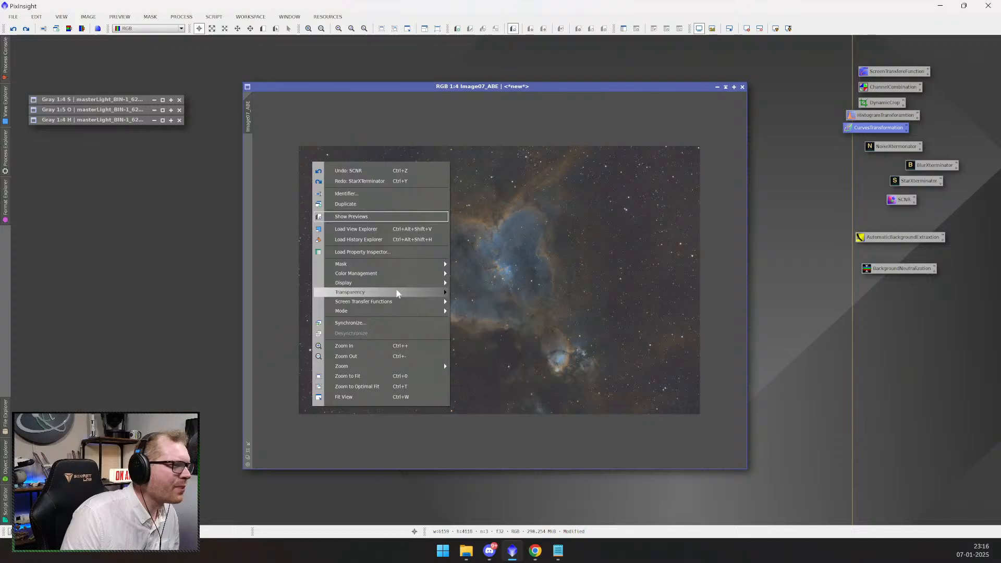
pyautogui.moveTo(402, 290)
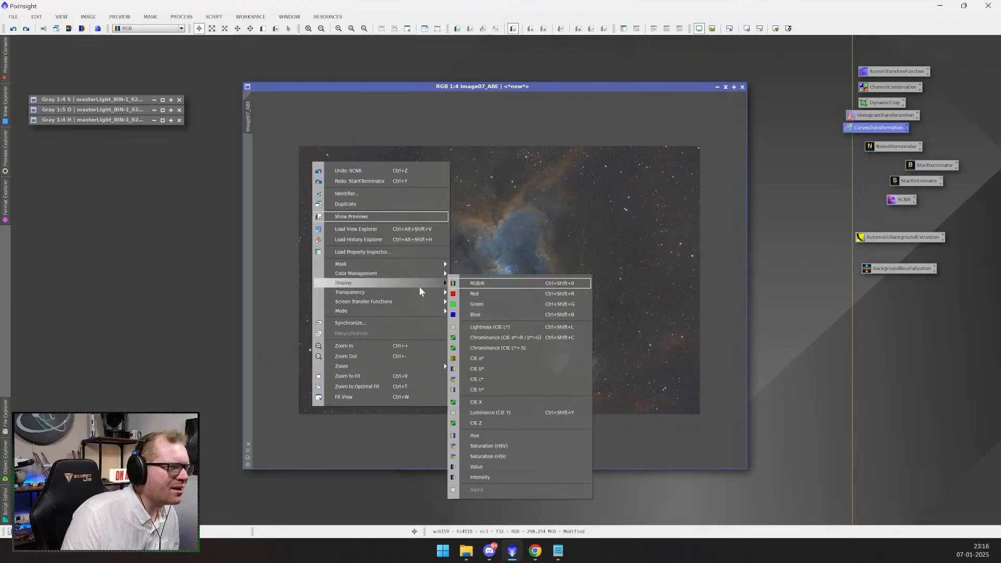
pyautogui.moveTo(427, 272)
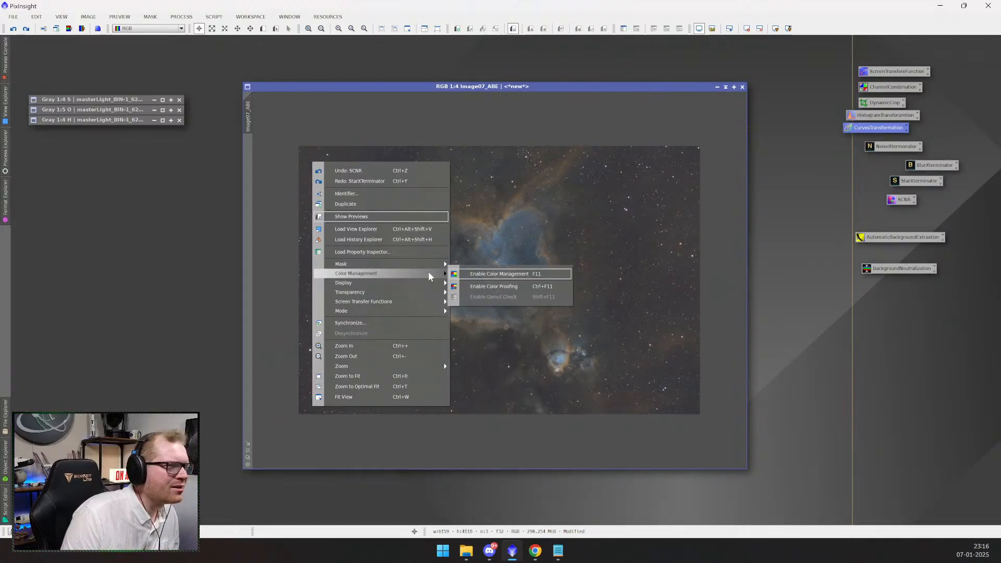
pyautogui.click(481, 275)
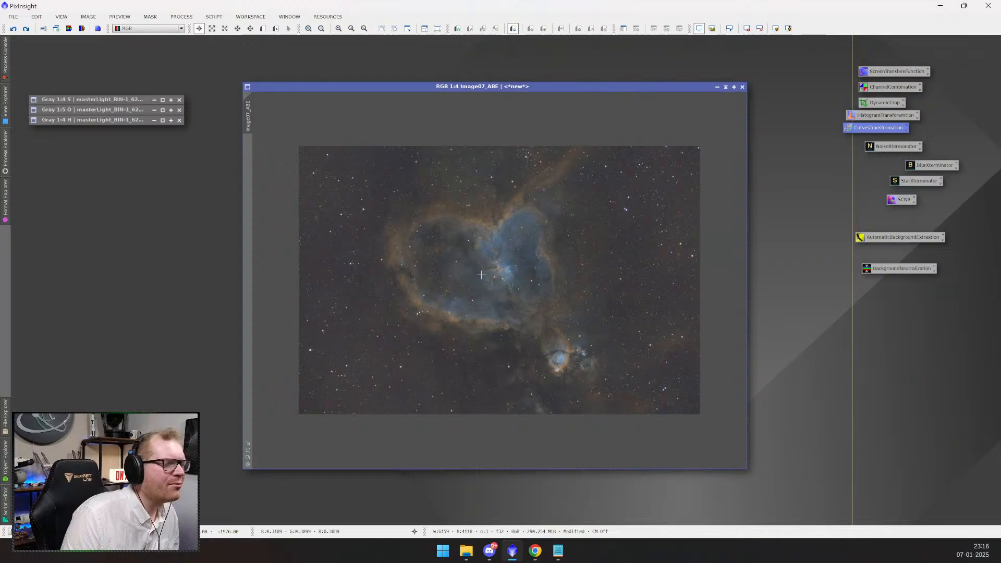
pyautogui.rightClick(447, 257)
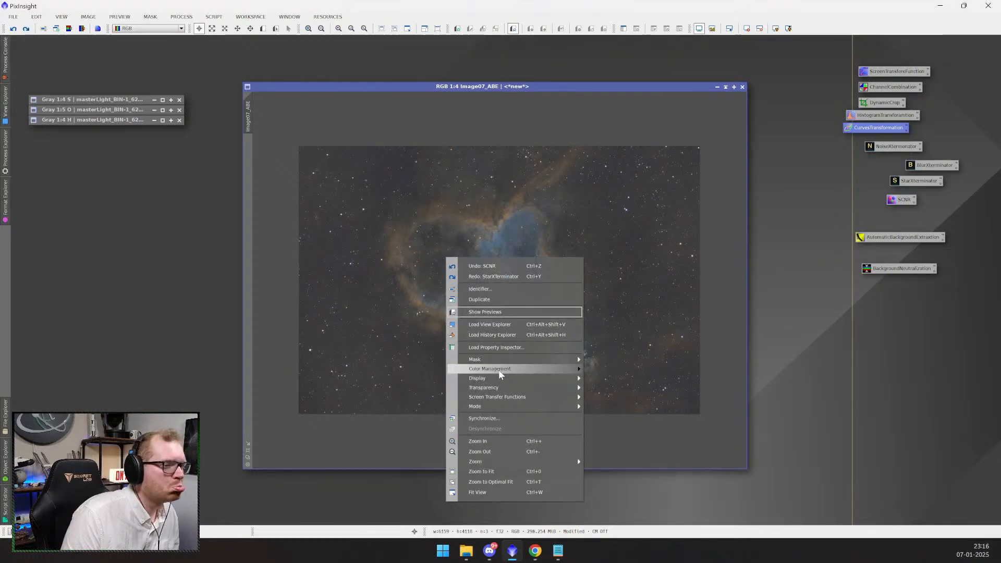
pyautogui.moveTo(499, 371)
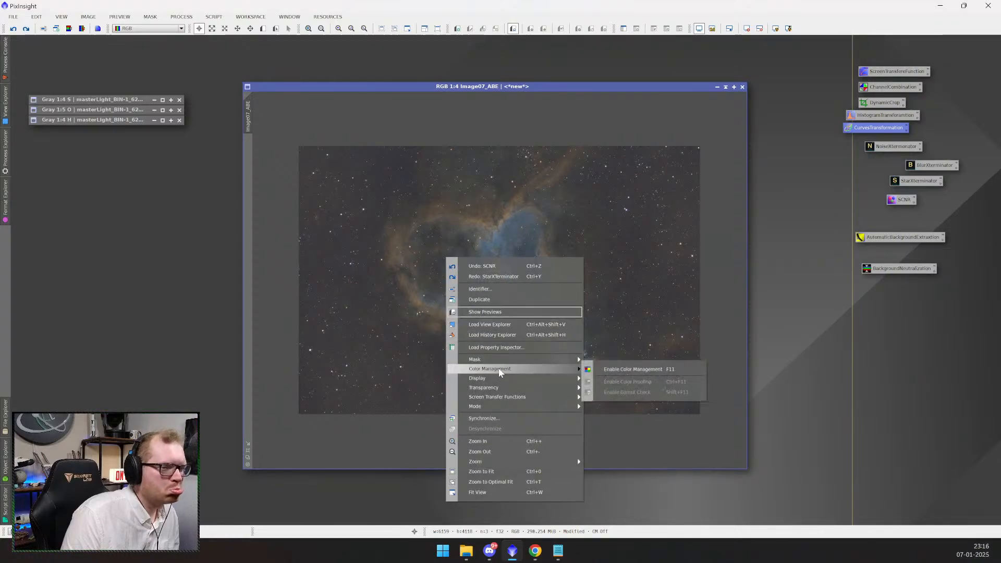
pyautogui.click(618, 370)
pyautogui.rightClick(502, 79)
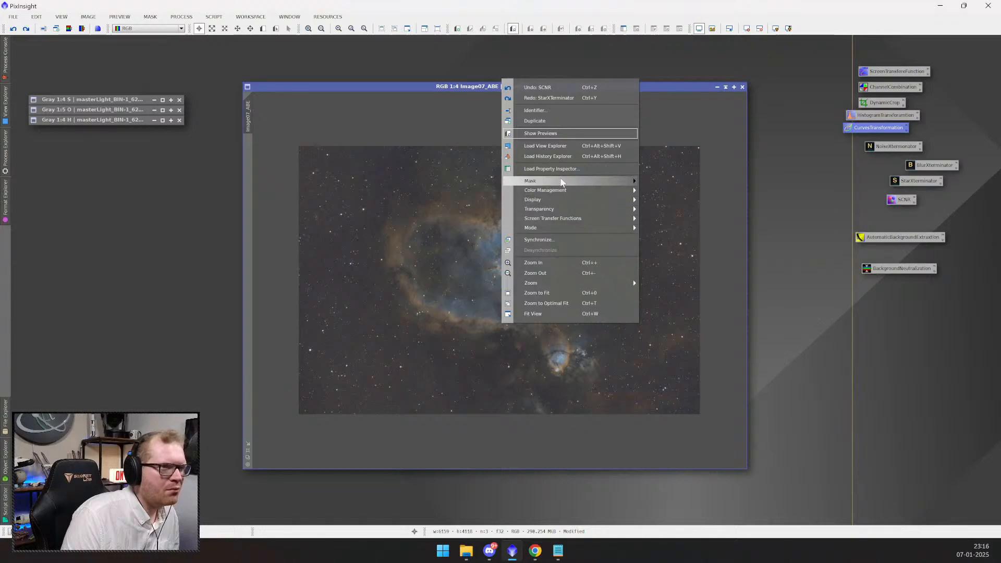
pyautogui.moveTo(576, 195)
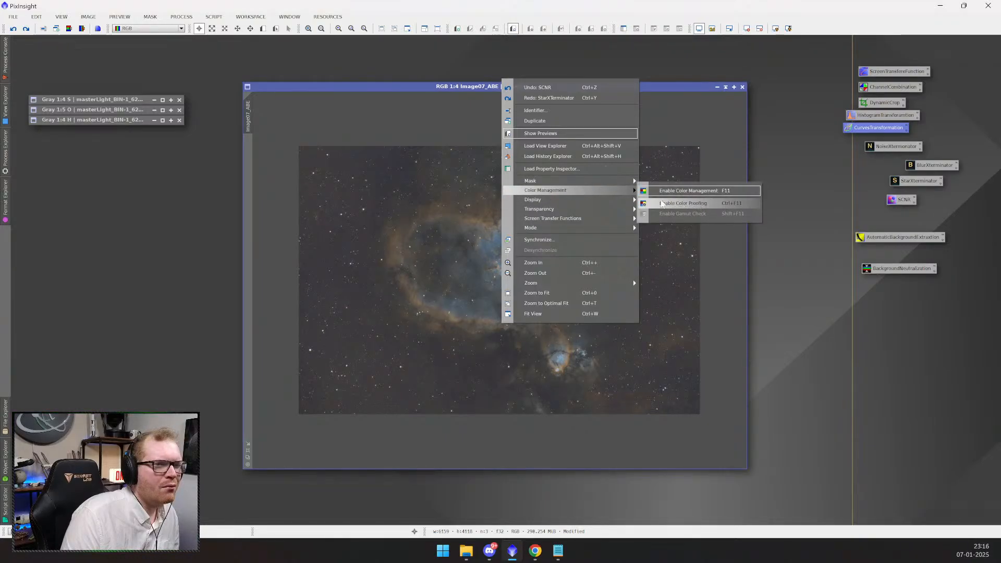
pyautogui.moveTo(588, 222)
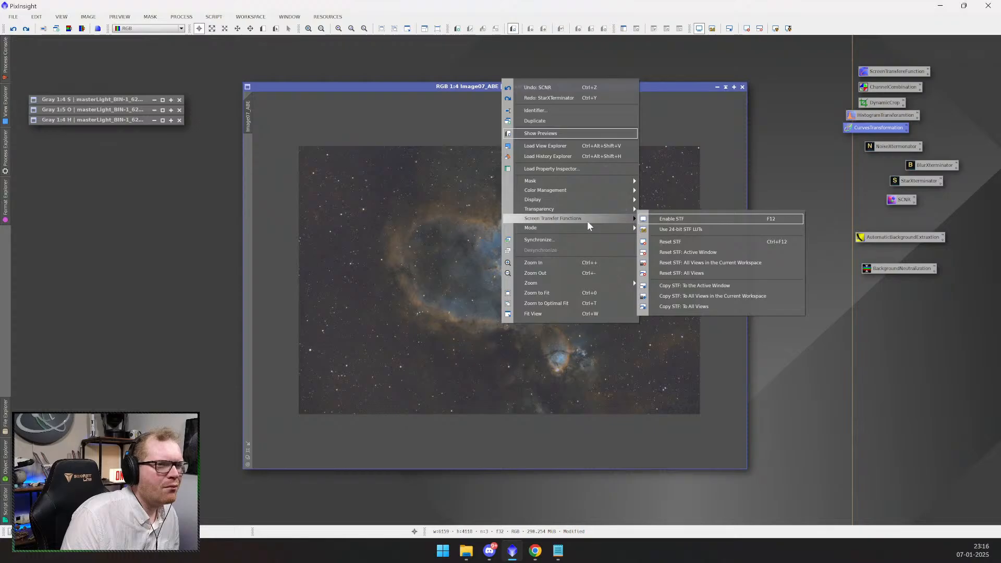
pyautogui.moveTo(442, 87); pyautogui.dragTo(408, 109)
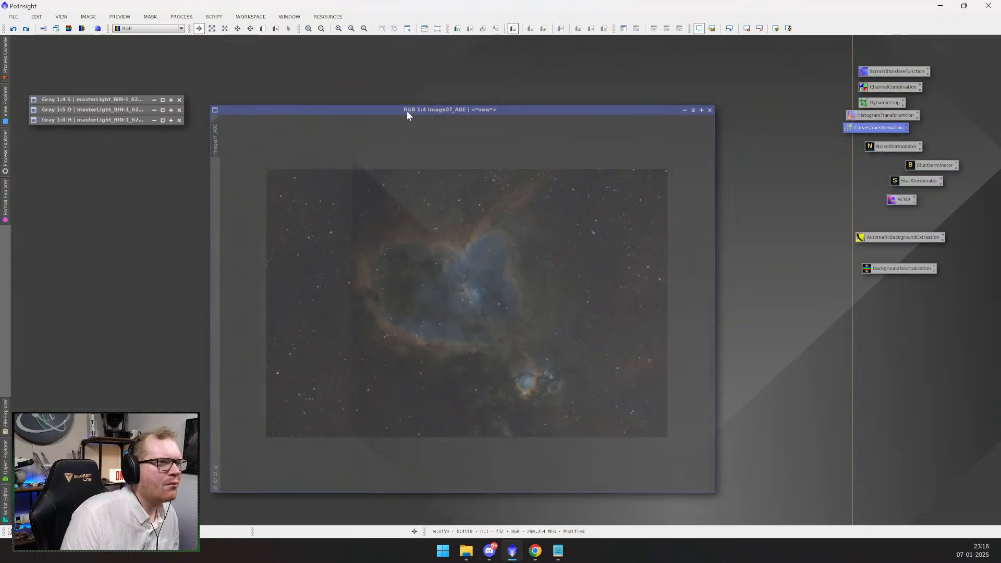
pyautogui.rightClick(430, 234)
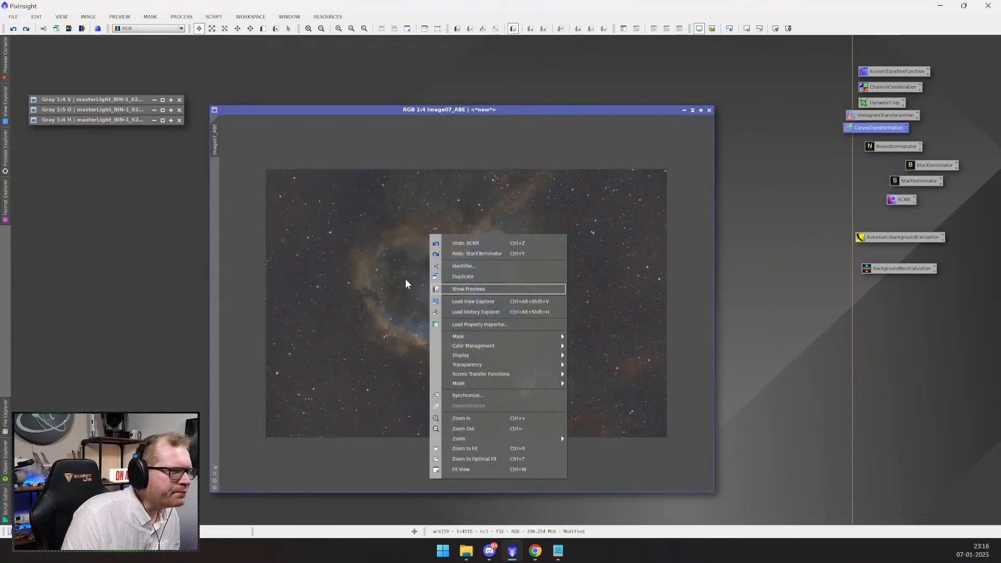
pyautogui.click(430, 110)
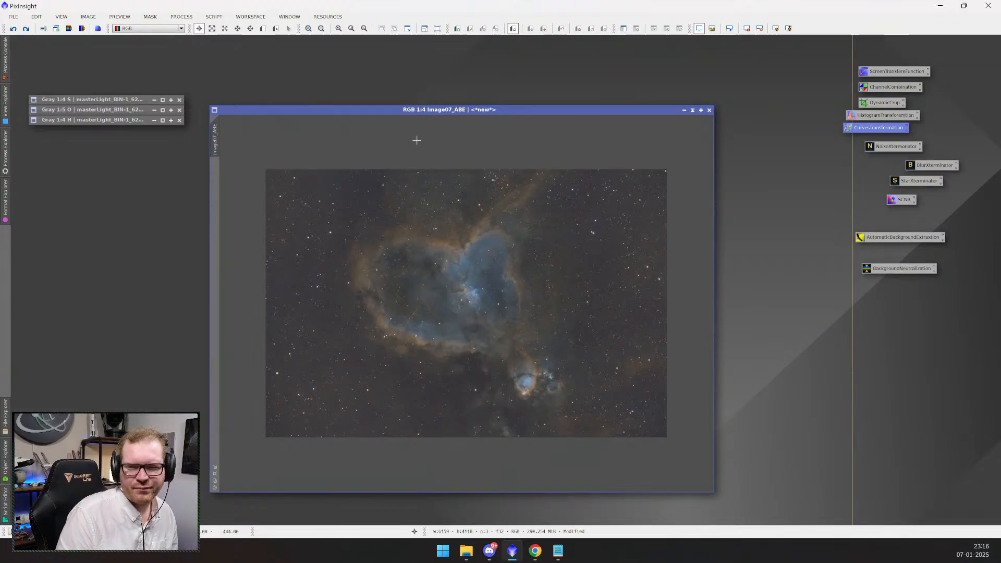
# - Search the available processes for "decon" and choose the Deconvolution match
pyautogui.click(5, 157)
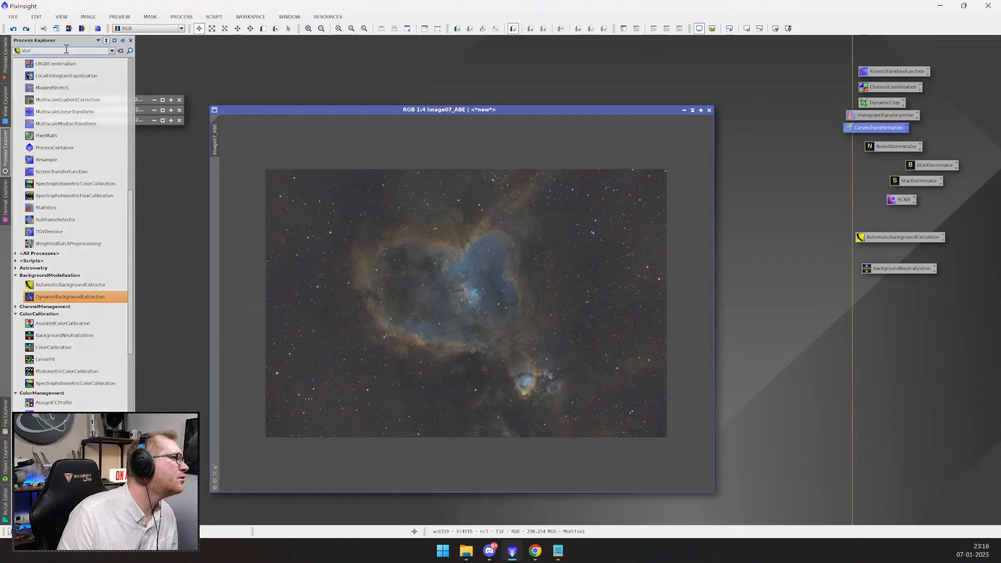
pyautogui.press('BackSpace')
pyautogui.press('BackSpace')
pyautogui.press('BackSpace')
pyautogui.press('BackSpace')
pyautogui.write('decon')
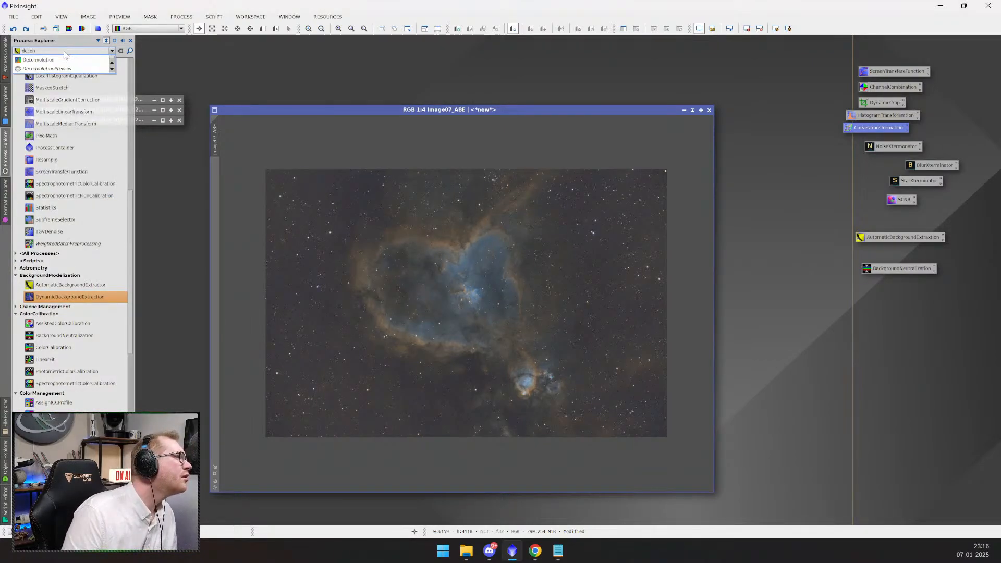
pyautogui.click(61, 59)
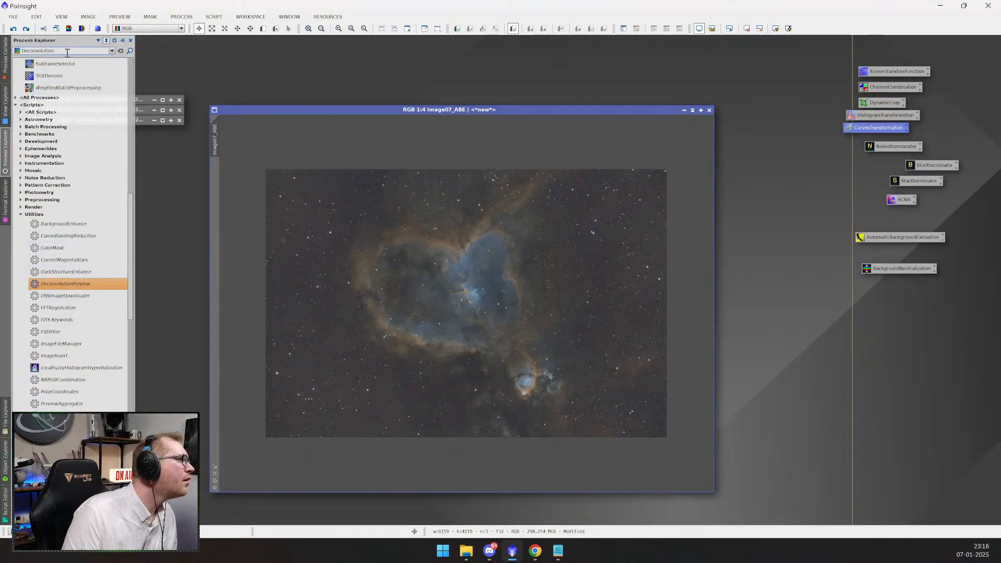
pyautogui.scroll(10, 112, 147)
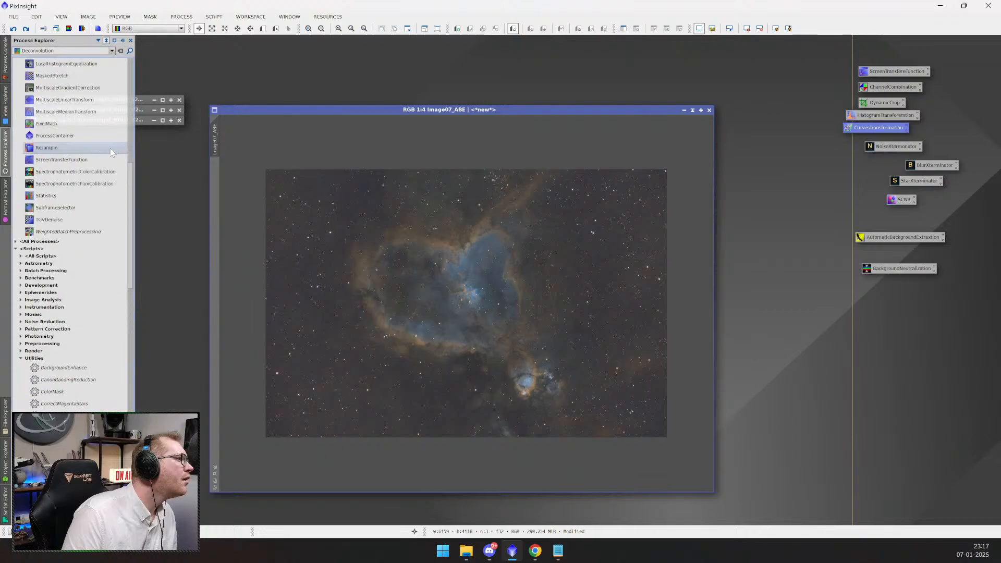
# - Open the Deconvolution process, position its window beside the nebula image, and check its collapsed last section of settings
pyautogui.click(181, 16)
pyautogui.moveTo(207, 31)
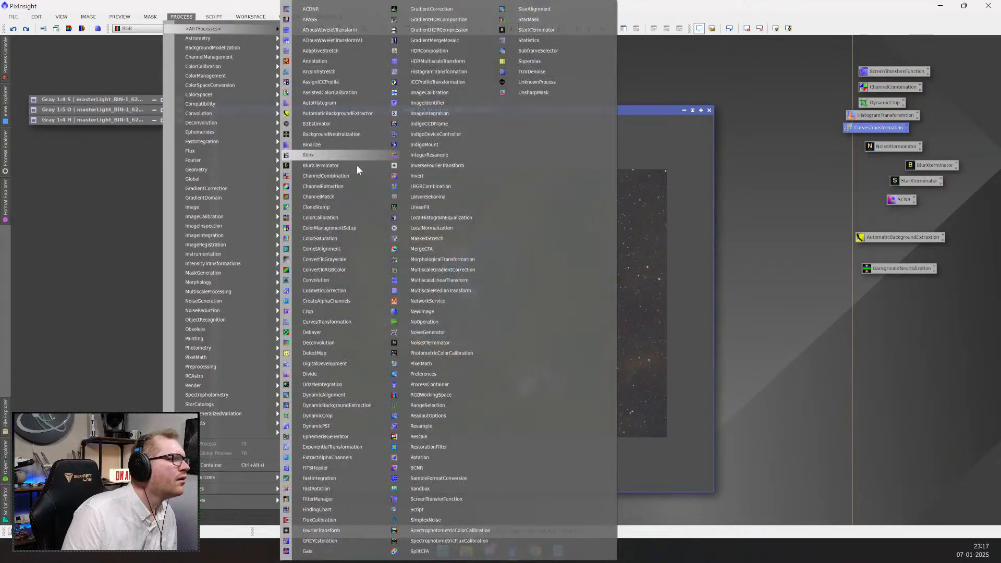
pyautogui.click(315, 345)
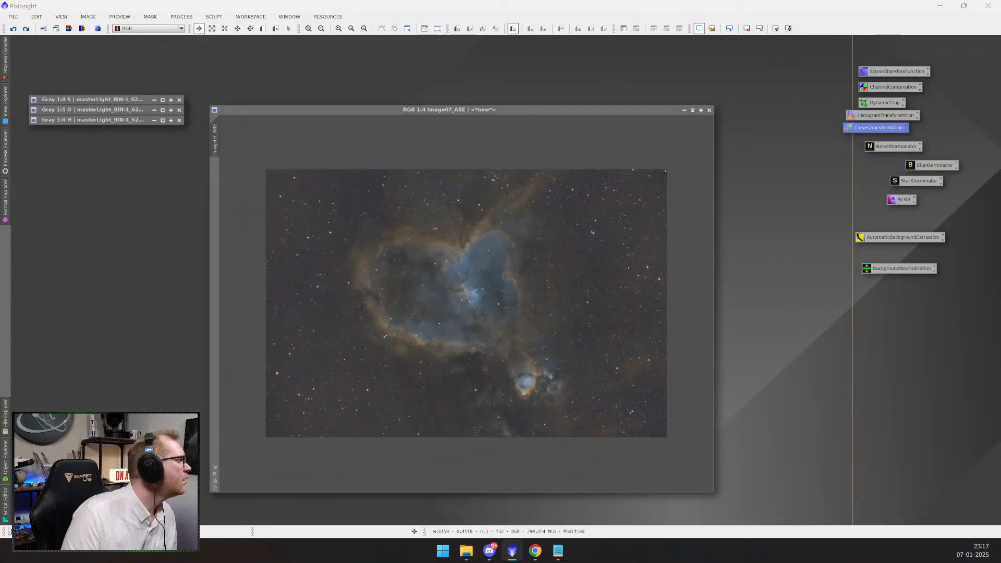
pyautogui.moveTo(13, 208); pyautogui.dragTo(217, 216)
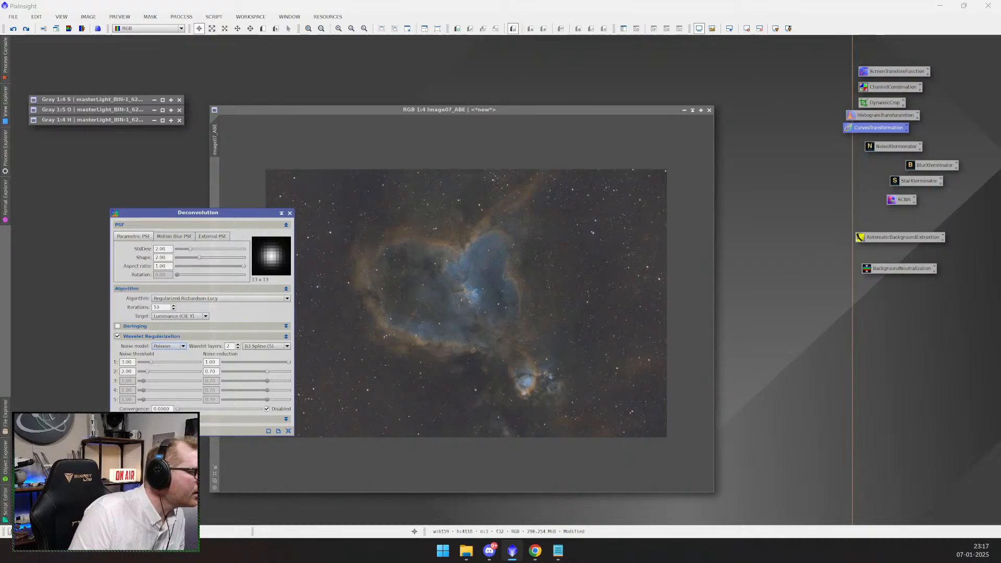
pyautogui.click(286, 420)
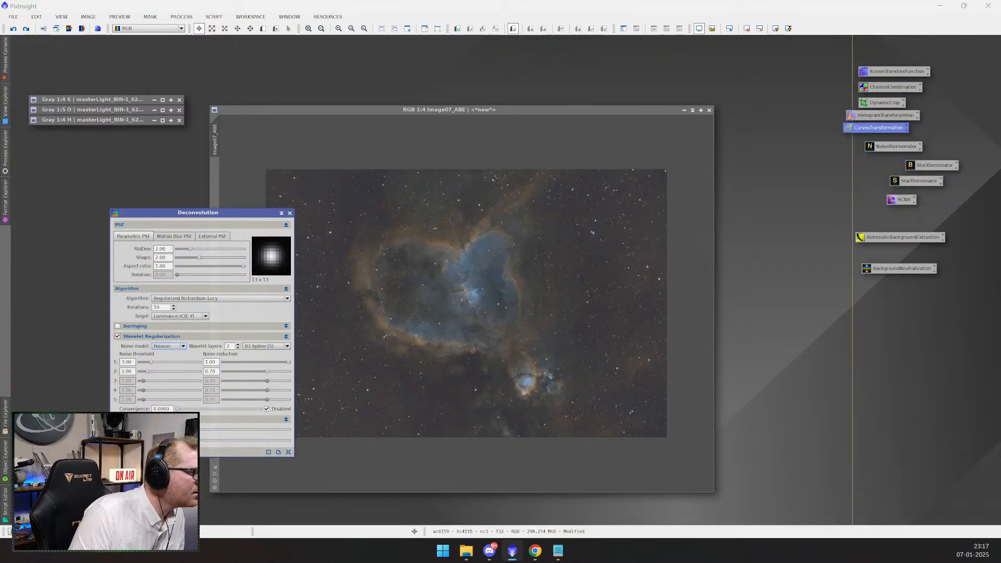
pyautogui.click(286, 420)
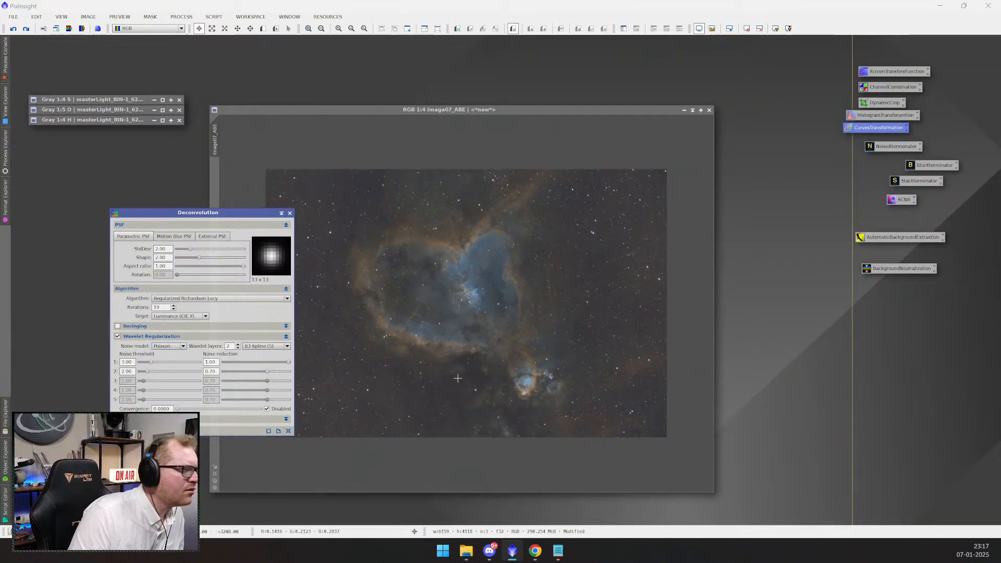
# - Try Deconvolution with its current settings on Image07_ABE, examine the stars around the nebula's core, and undo it
pyautogui.scroll(6, 479, 255)
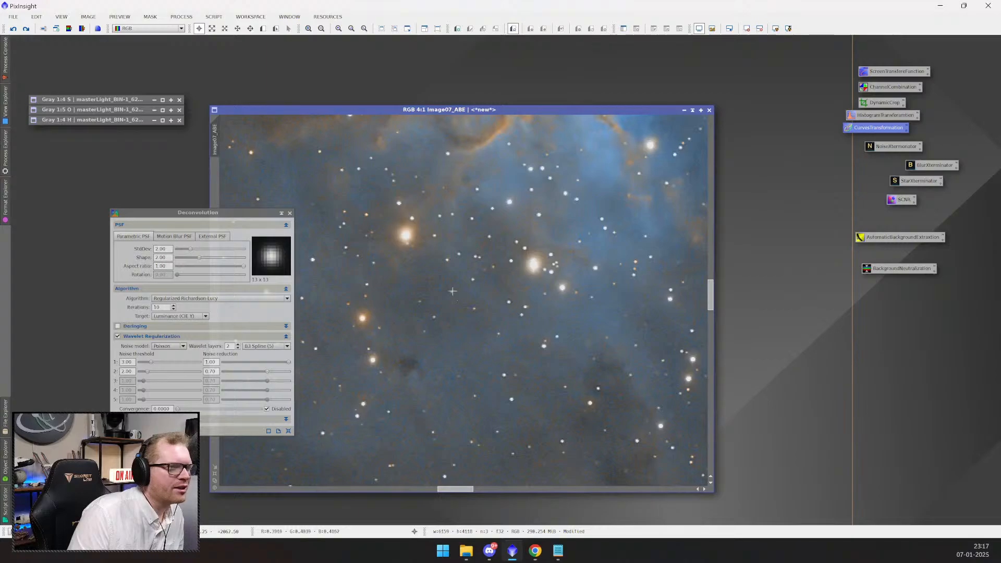
pyautogui.moveTo(116, 432); pyautogui.dragTo(425, 395)
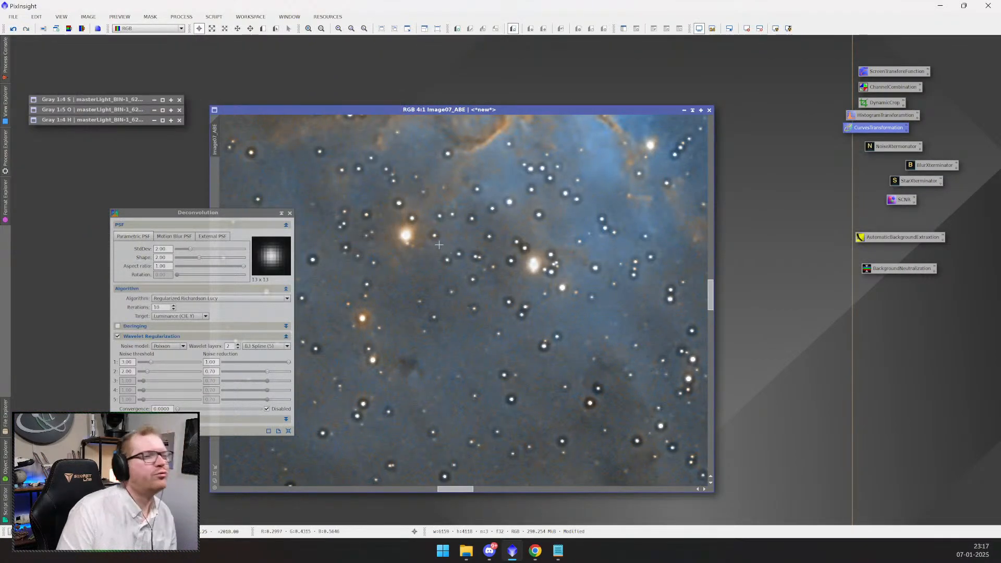
pyautogui.scroll(-3, 448, 257)
pyautogui.scroll(-4, 495, 269)
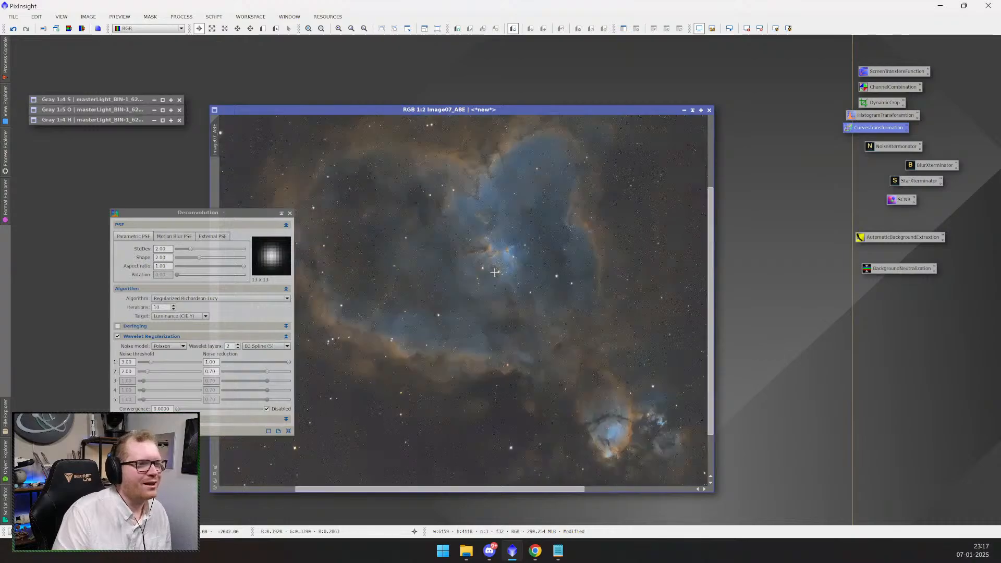
pyautogui.scroll(7, 494, 276)
pyautogui.hotkey('ctrl', 'z')
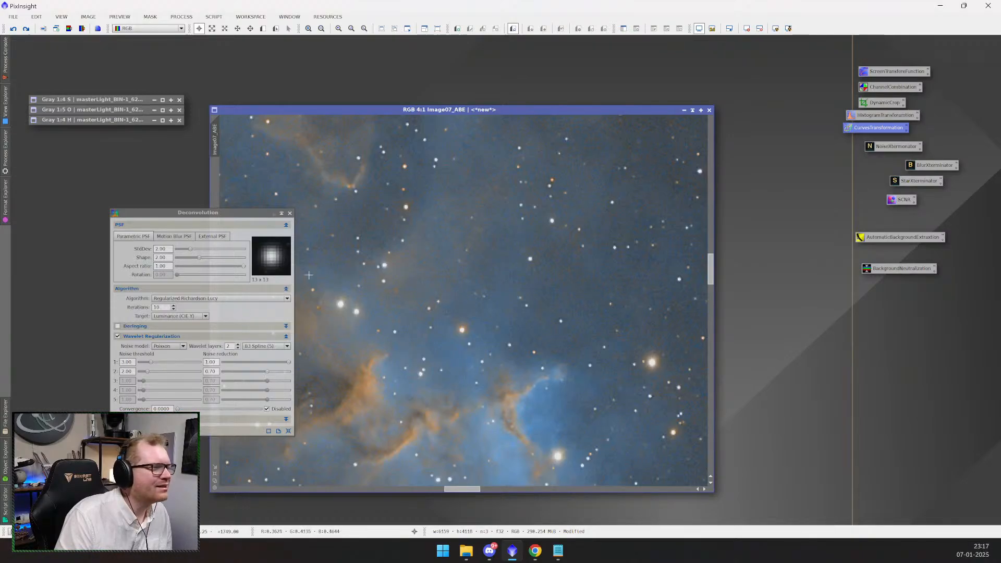
# - Try a parametric PSF with StdDev 1.20 and Shape 2.50 for Deconvolution after viewing the other PSF types
pyautogui.moveTo(227, 216); pyautogui.dragTo(243, 220)
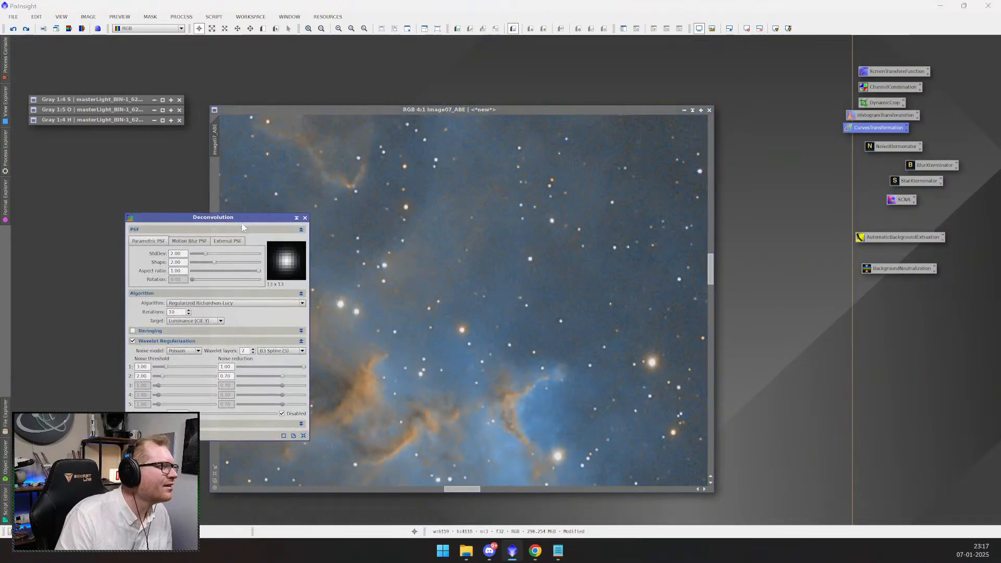
pyautogui.click(190, 241)
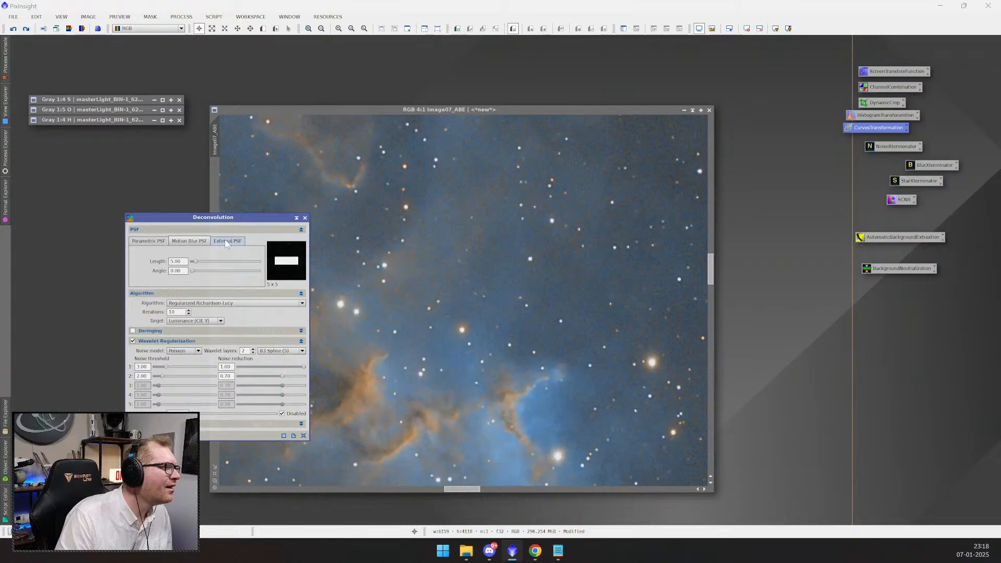
pyautogui.click(226, 241)
pyautogui.click(150, 242)
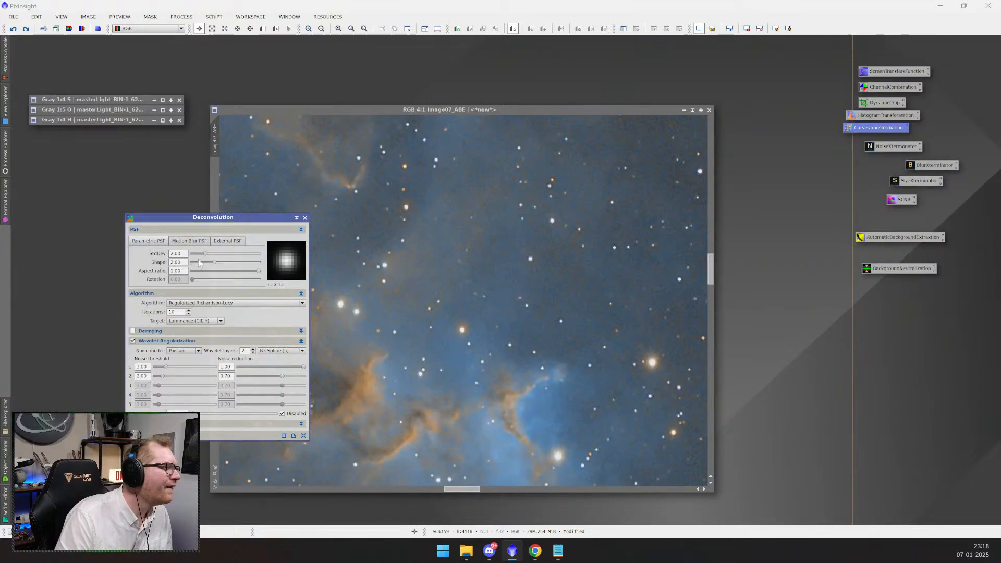
pyautogui.moveTo(206, 254); pyautogui.dragTo(200, 260)
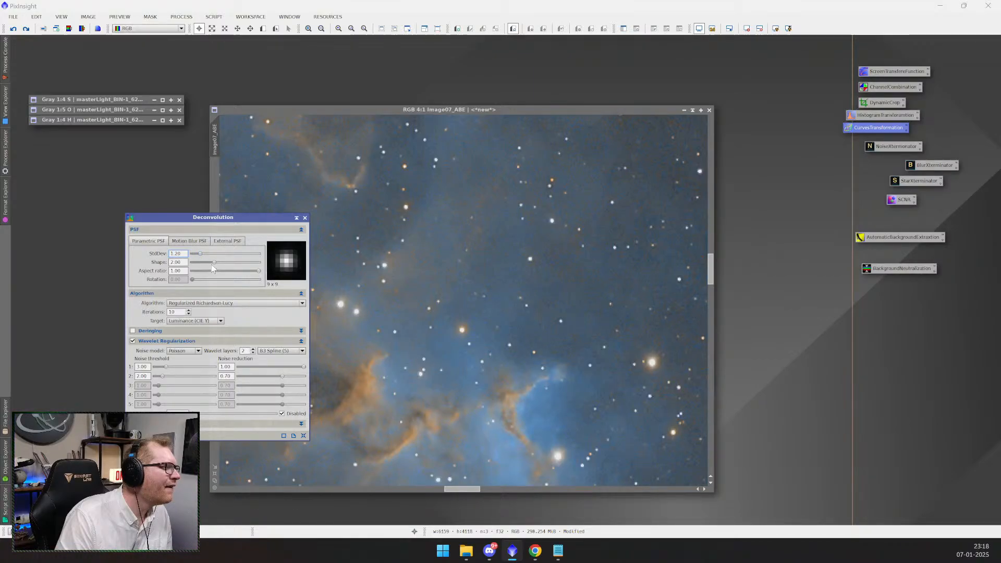
pyautogui.moveTo(211, 262); pyautogui.dragTo(221, 272)
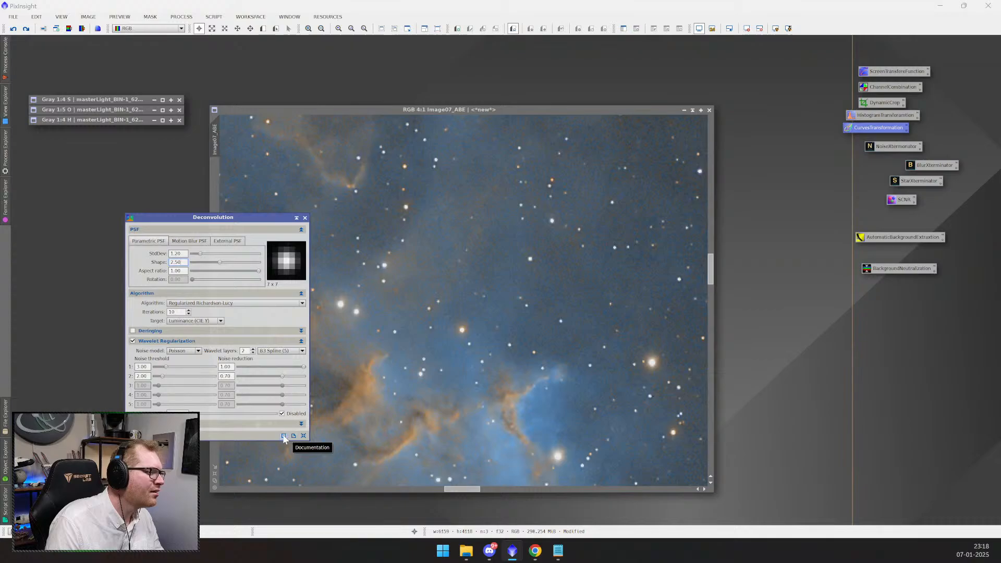
# - Reset Deconvolution to its defaults, store it on the workspace as an icon named Deconvolution, and close its window
pyautogui.click(304, 435)
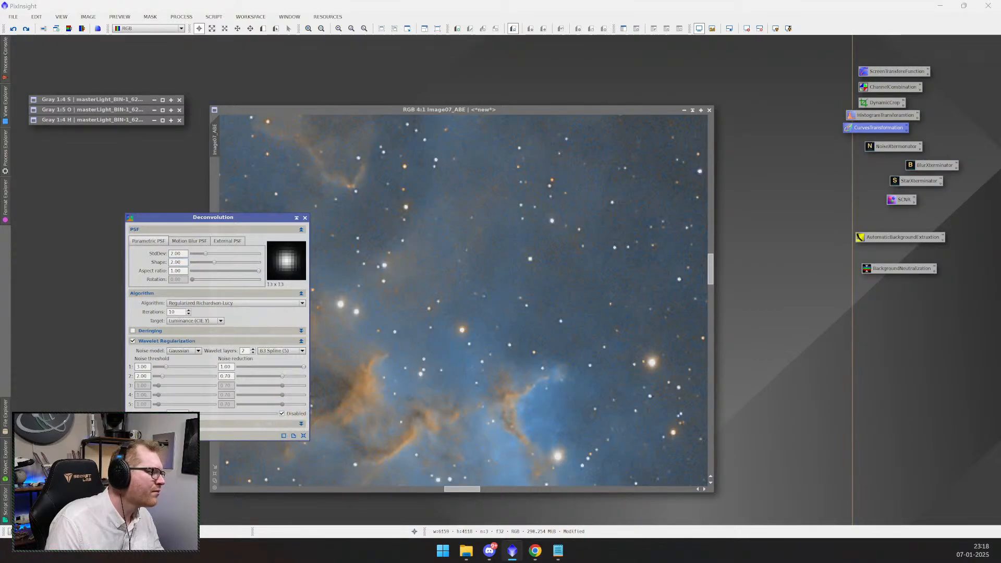
pyautogui.moveTo(818, 372); pyautogui.dragTo(786, 364)
pyautogui.rightClick(797, 364)
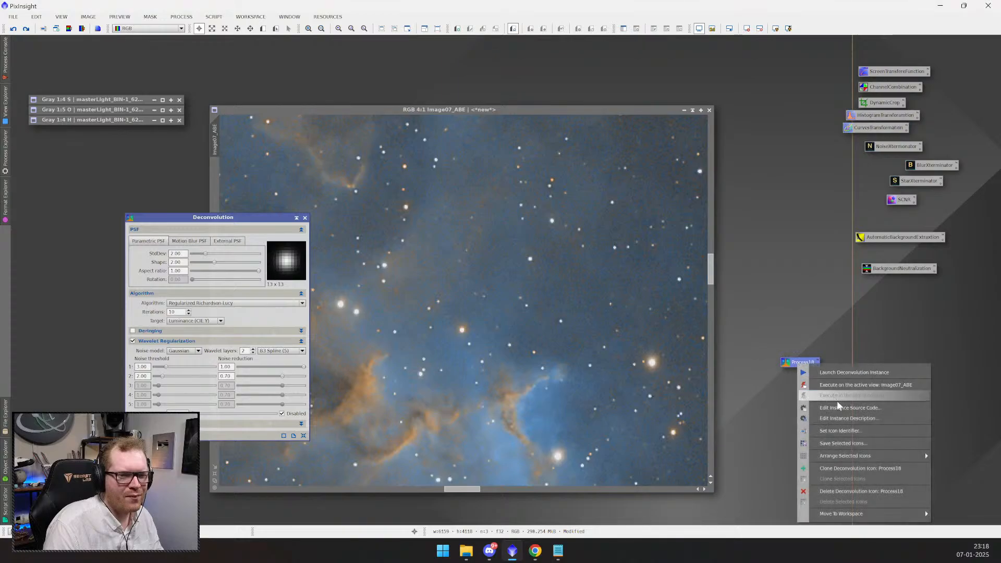
pyautogui.click(857, 430)
pyautogui.write('Deconvolution')
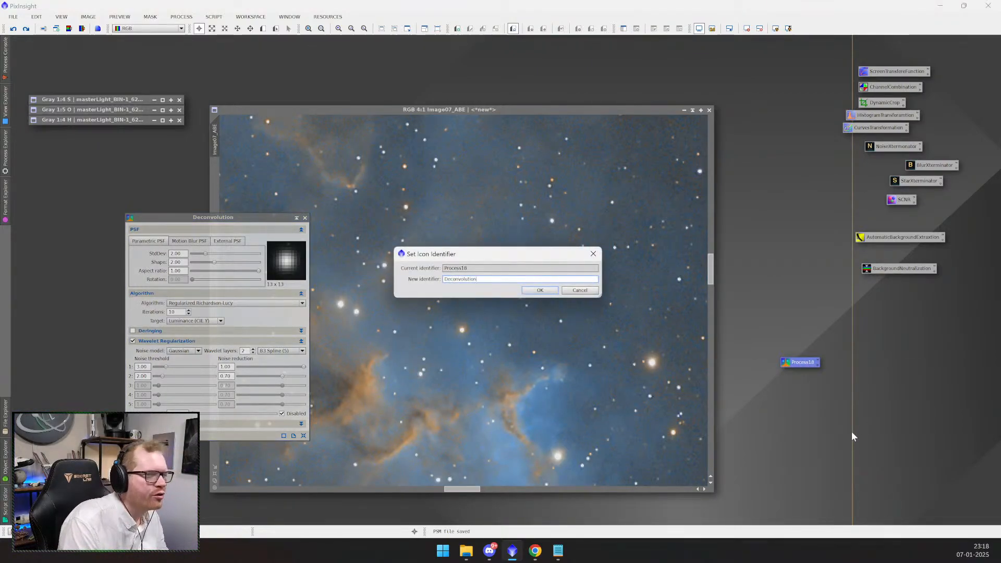
pyautogui.press('Return')
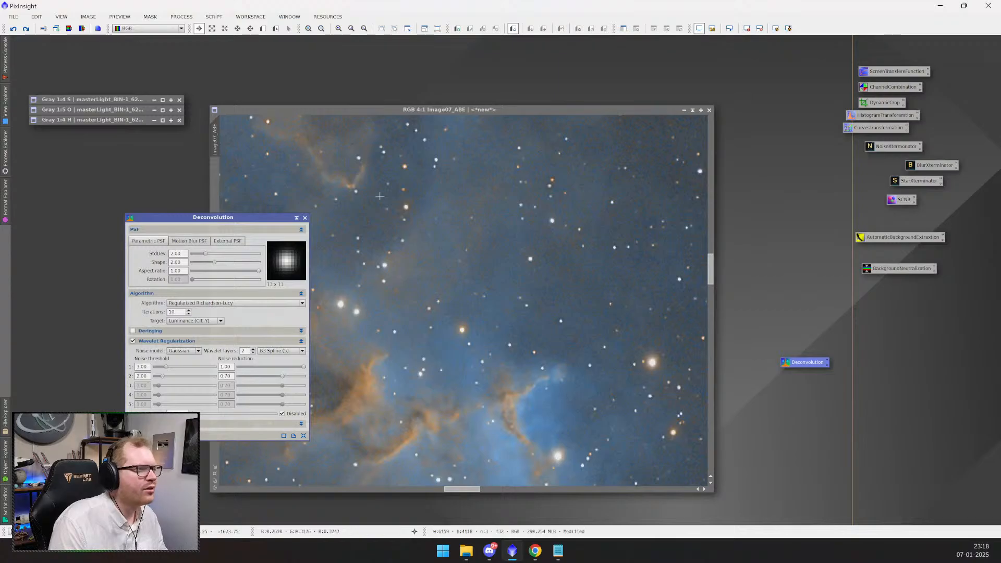
pyautogui.click(305, 218)
# - Separate the stars from Image07_ABE with StarXTerminator and position the resulting stars image over the nebula
pyautogui.scroll(1, 471, 251)
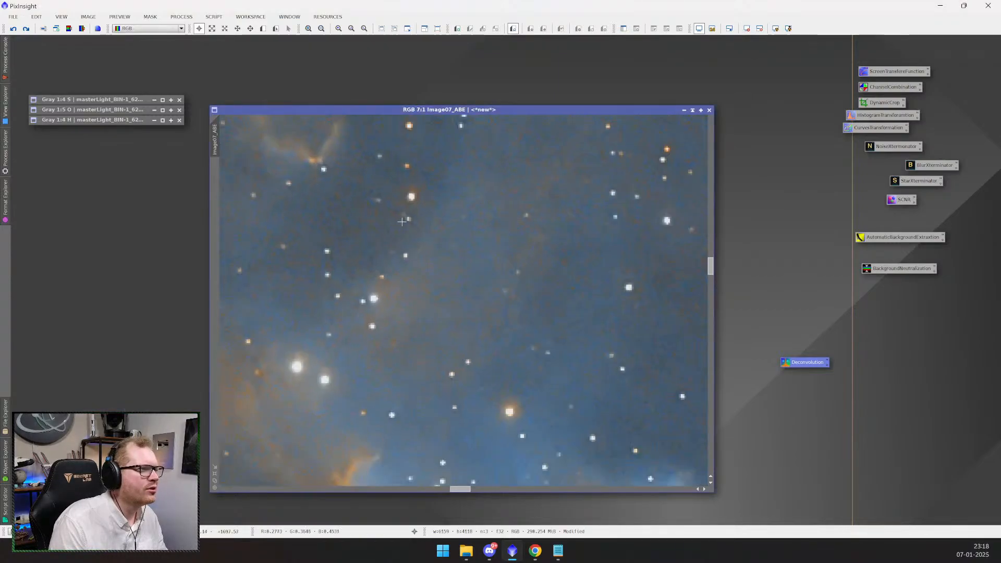
pyautogui.scroll(-2, 472, 251)
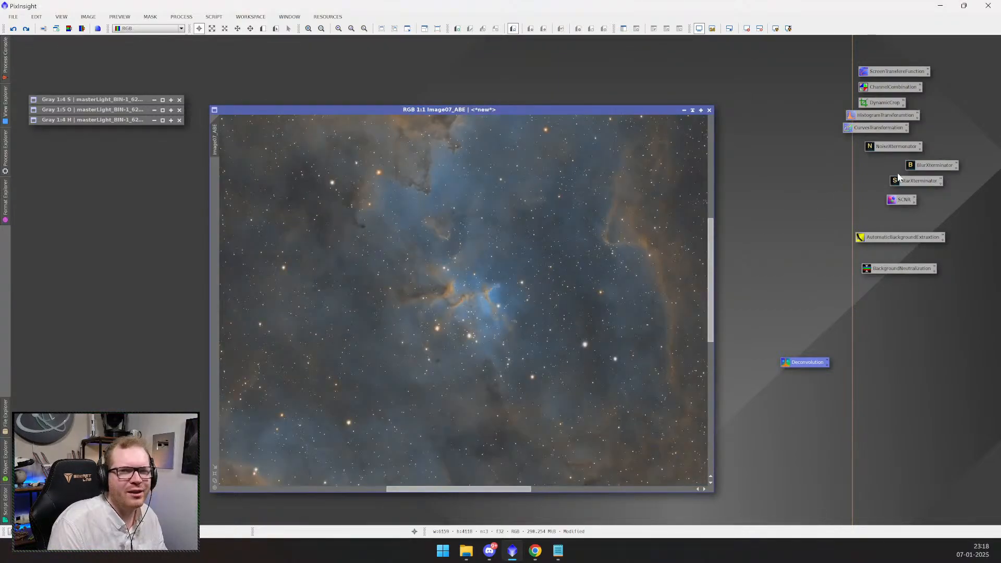
pyautogui.moveTo(914, 183); pyautogui.dragTo(493, 261)
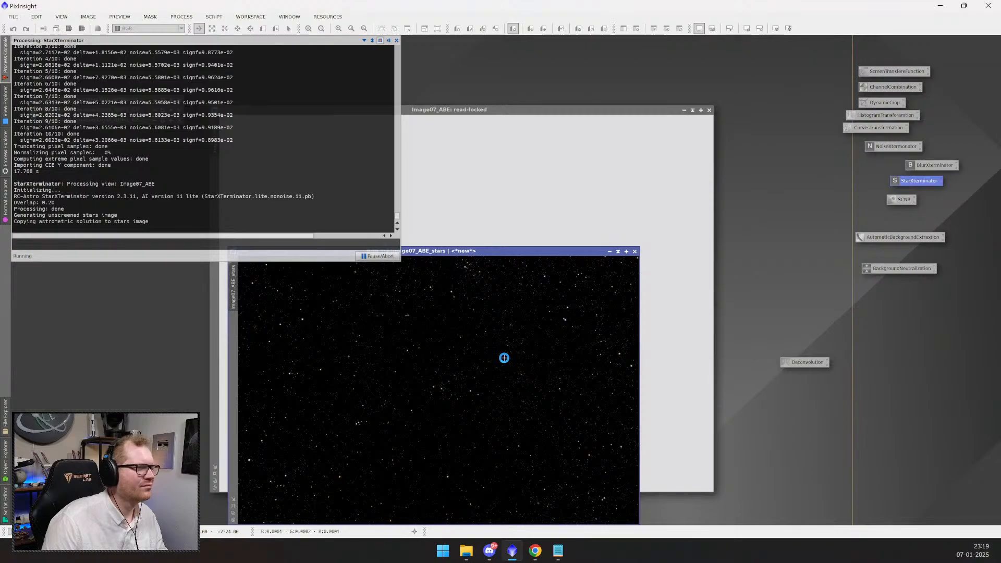
pyautogui.moveTo(502, 254); pyautogui.dragTo(547, 171)
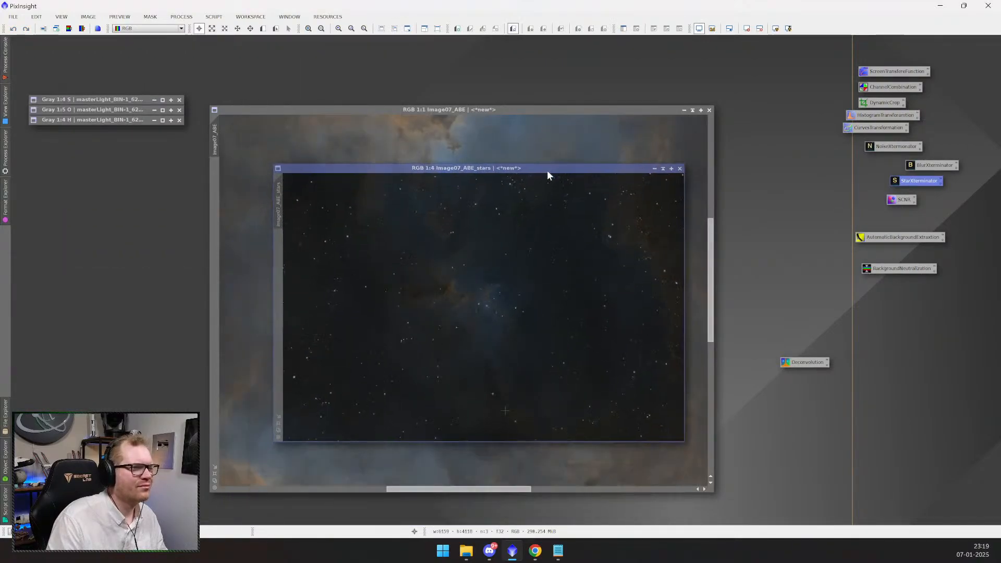
# - Apply the stored Deconvolution to Image07_ABE_stars, check the star shapes, and move its window aside
pyautogui.scroll(-2, 486, 304)
pyautogui.scroll(8, 486, 304)
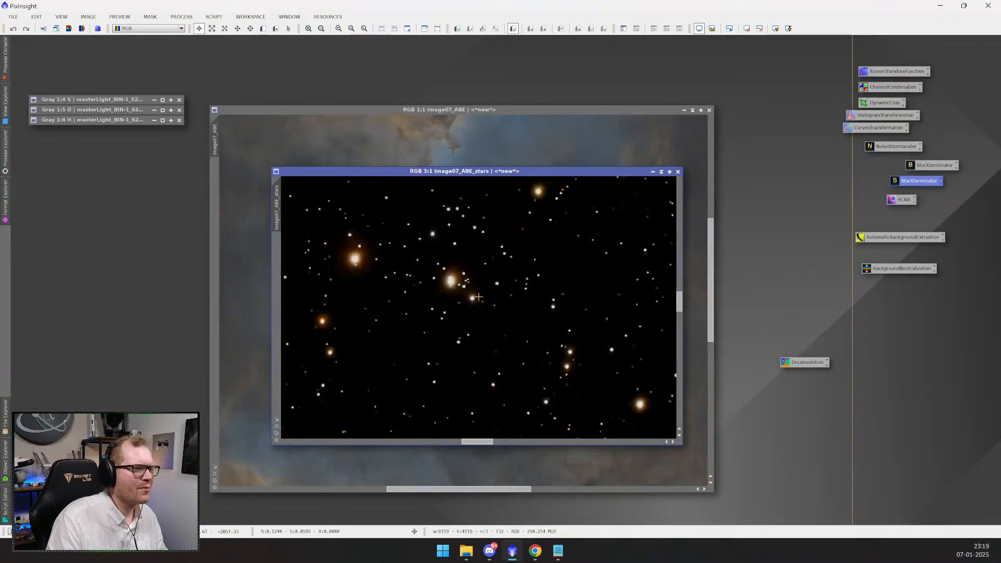
pyautogui.click(802, 365)
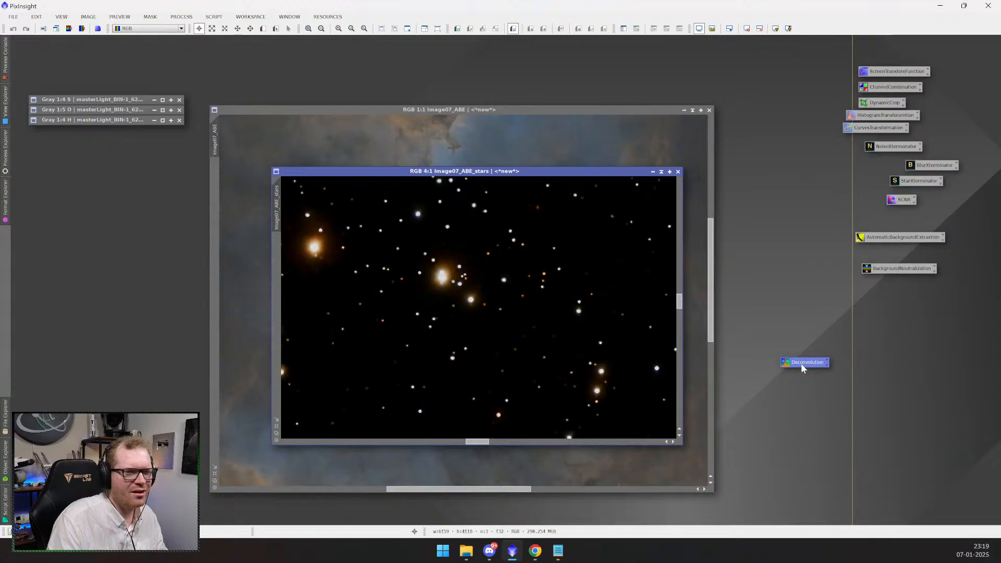
pyautogui.moveTo(804, 364); pyautogui.dragTo(537, 354)
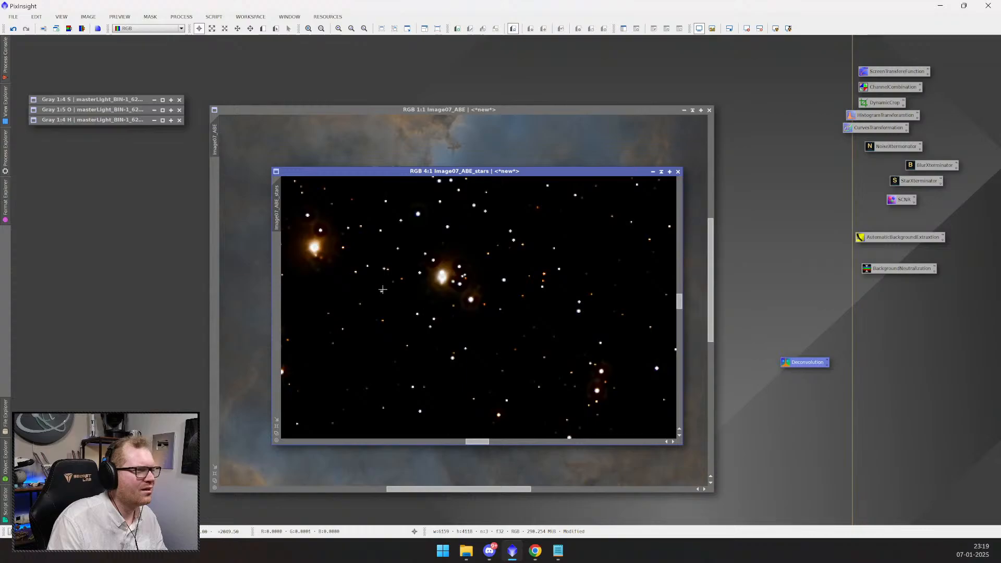
pyautogui.moveTo(501, 171); pyautogui.dragTo(666, 147)
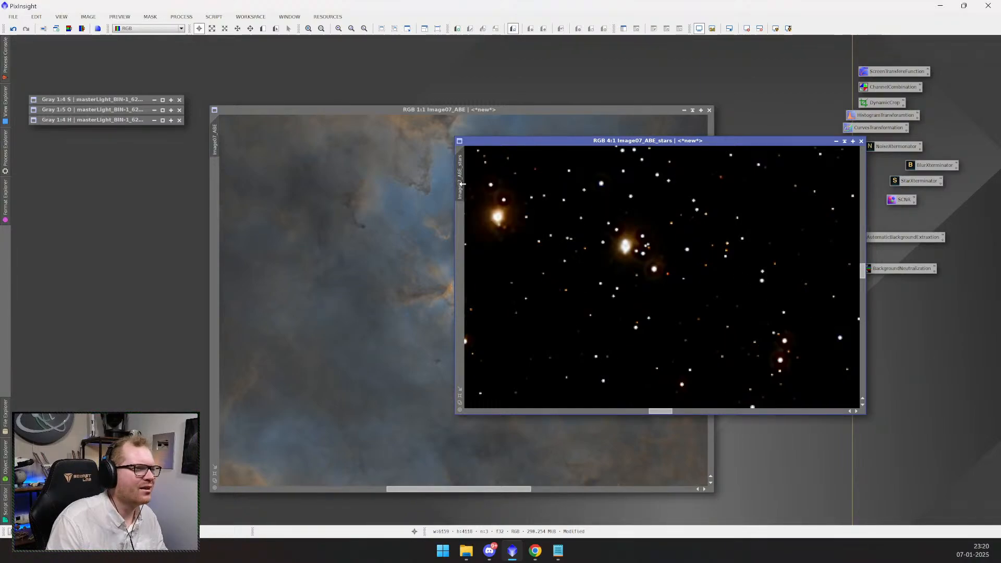
# - Match the view of Image07_ABE to the zoom and position of Image07_ABE_stars and examine the starless nebula
pyautogui.moveTo(458, 197); pyautogui.dragTo(216, 149)
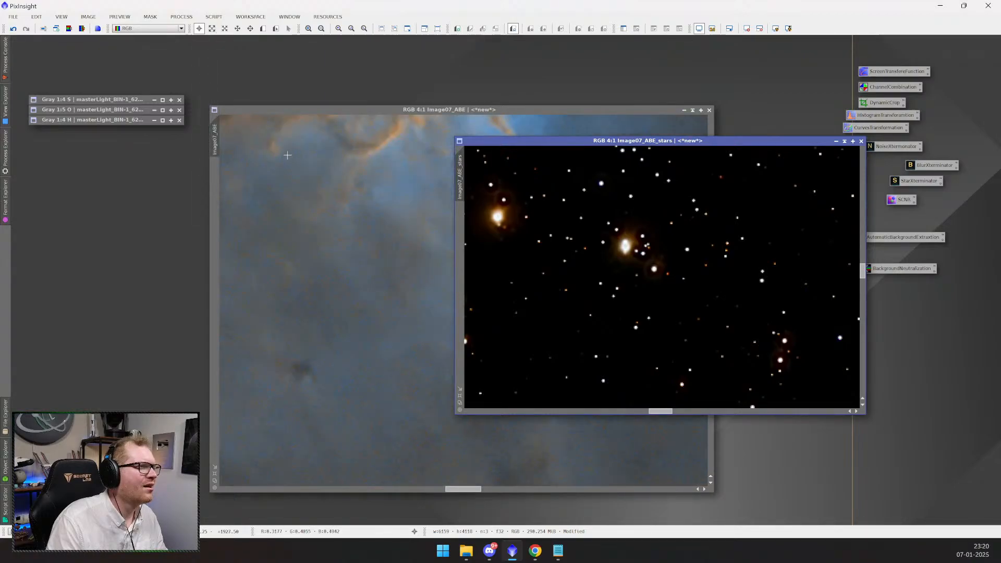
pyautogui.click(268, 192)
pyautogui.scroll(-6, 293, 208)
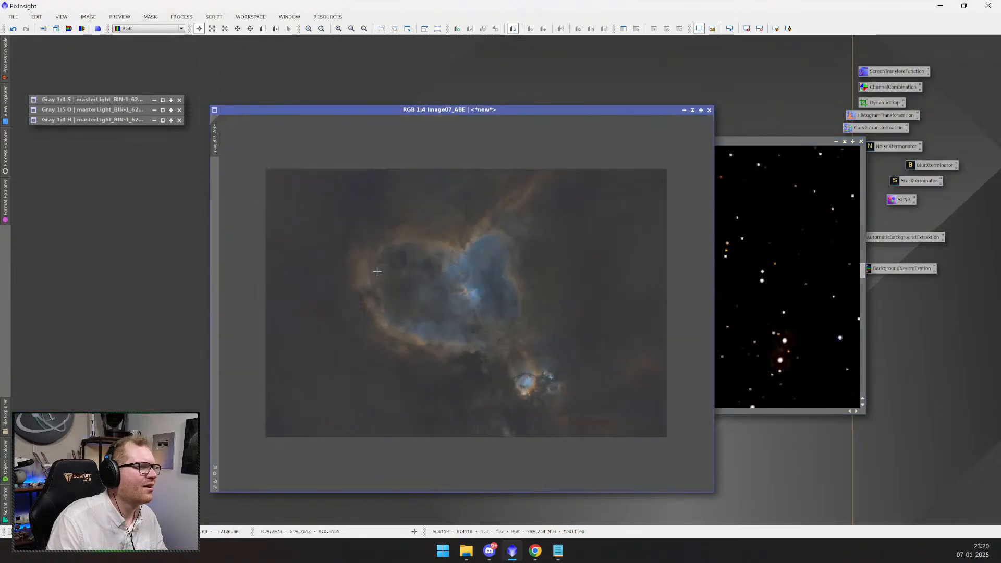
pyautogui.click(746, 141)
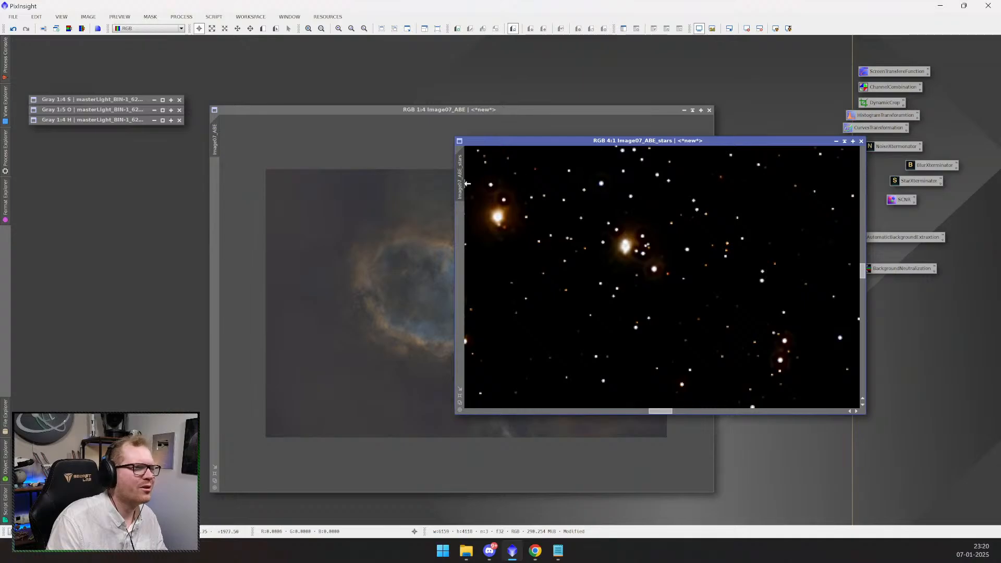
pyautogui.moveTo(464, 185); pyautogui.dragTo(221, 155)
pyautogui.click(302, 223)
pyautogui.scroll(-5, 340, 252)
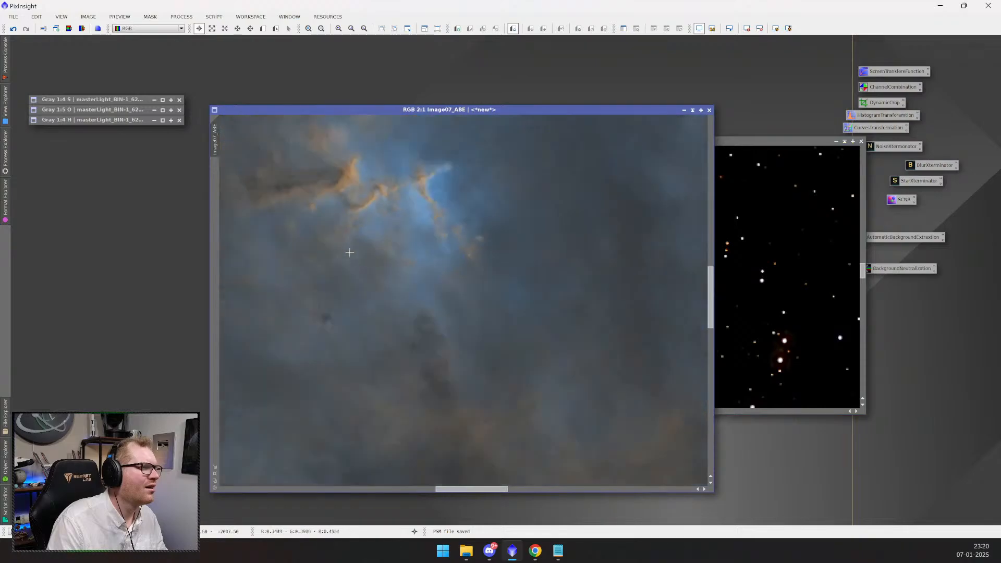
pyautogui.scroll(-2, 483, 270)
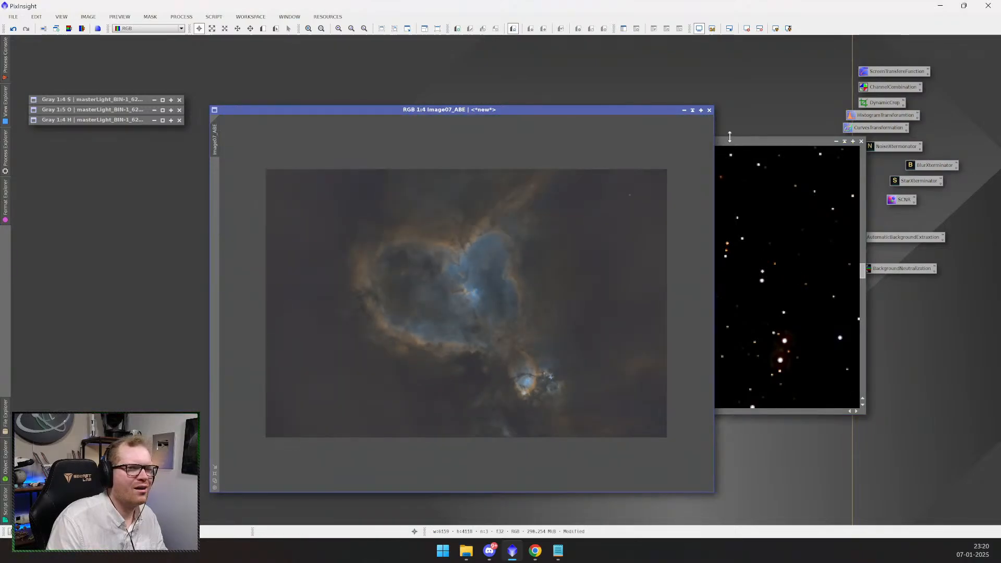
# - Apply Image07_ABE_stars as a mask on the starless Image07_ABE
pyautogui.click(730, 157)
pyautogui.scroll(-10, 688, 258)
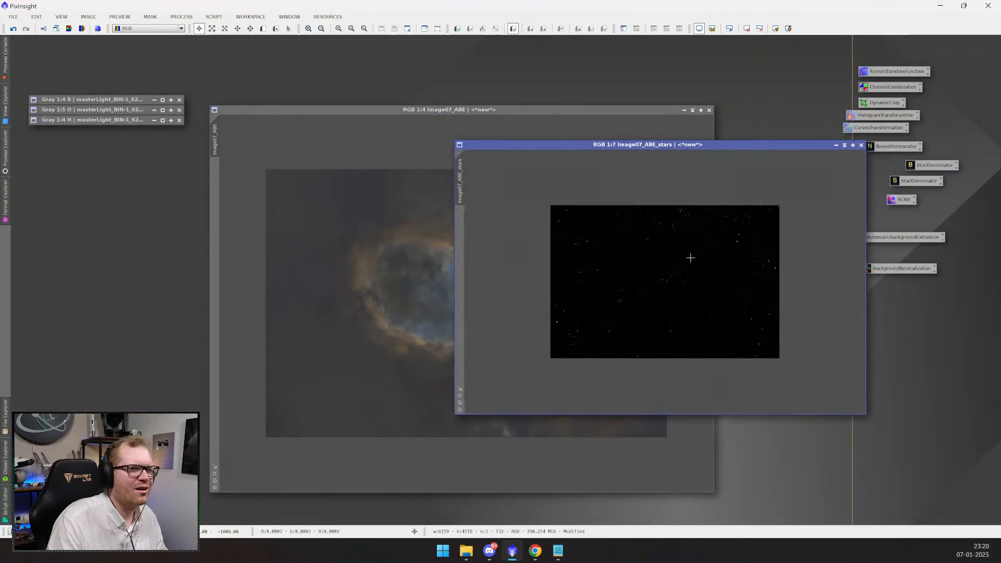
pyautogui.moveTo(462, 198); pyautogui.dragTo(214, 188)
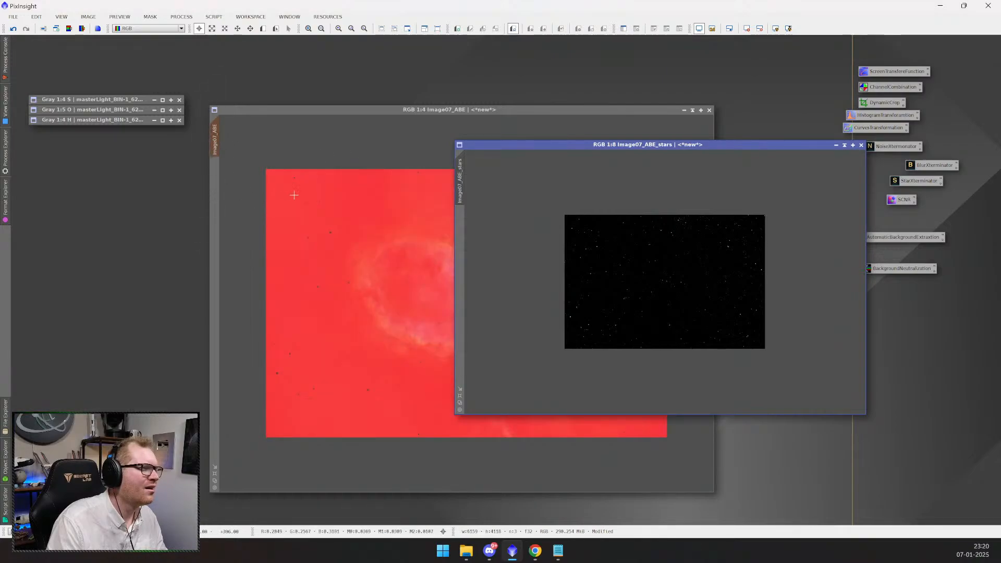
pyautogui.click(367, 159)
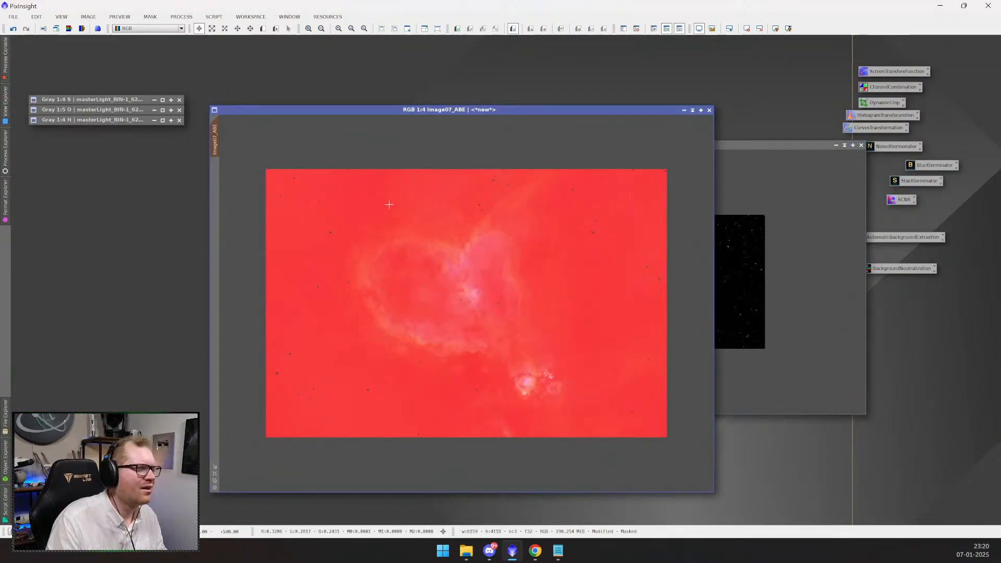
# - Undo the star removal on Image07_ABE, and close Image07_ABE_stars without saving it
pyautogui.hotkey('ctrl', 'z')
pyautogui.scroll(-1, 438, 269)
pyautogui.scroll(1, 445, 281)
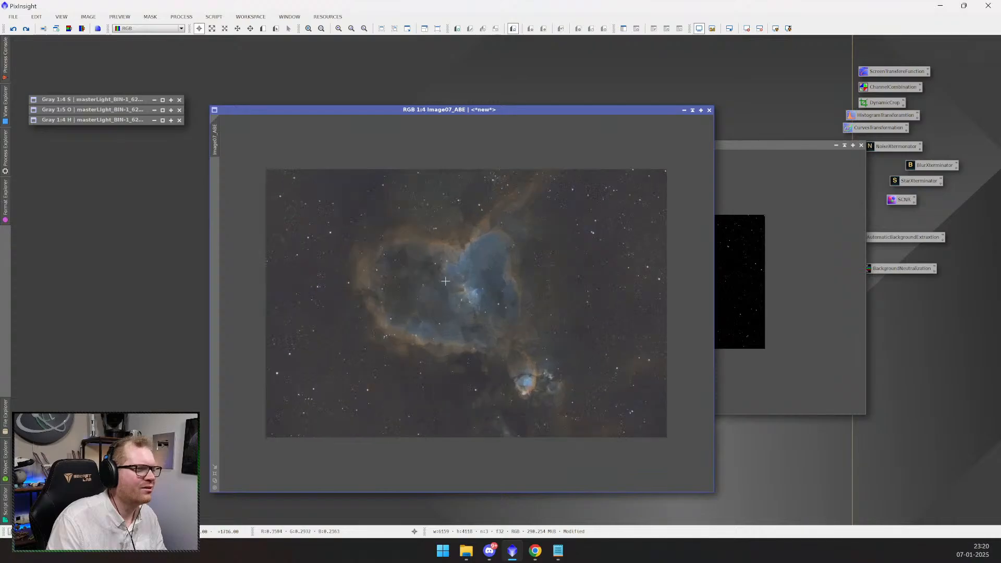
pyautogui.scroll(3, 446, 281)
pyautogui.scroll(1, 488, 282)
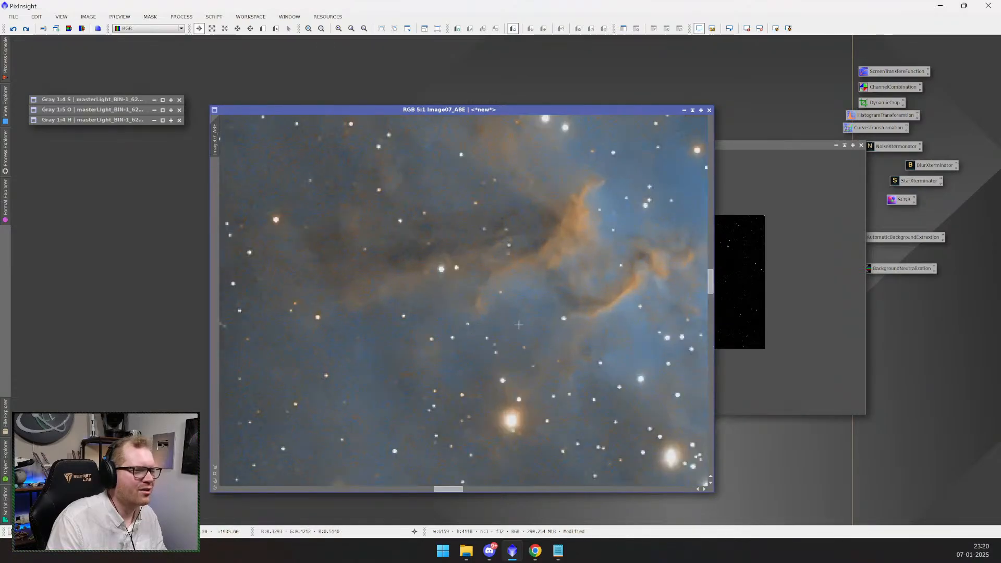
pyautogui.scroll(-2, 526, 338)
pyautogui.scroll(-1, 526, 338)
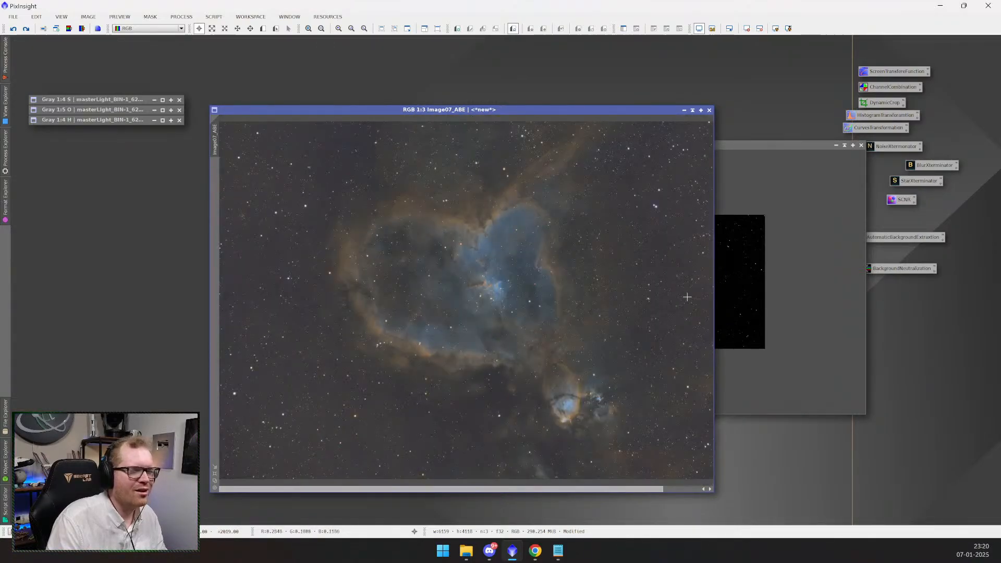
pyautogui.scroll(-2, 592, 274)
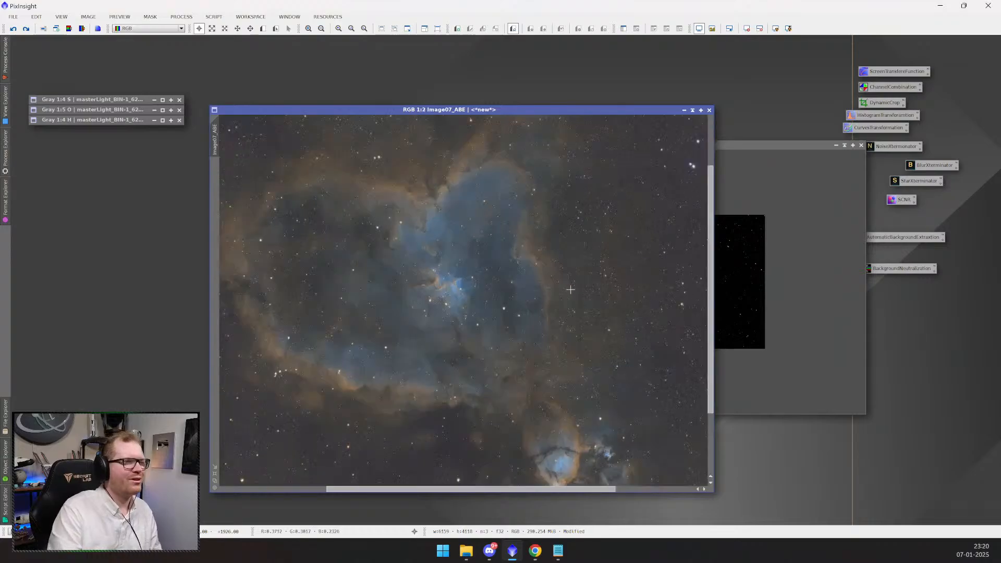
pyautogui.click(862, 145)
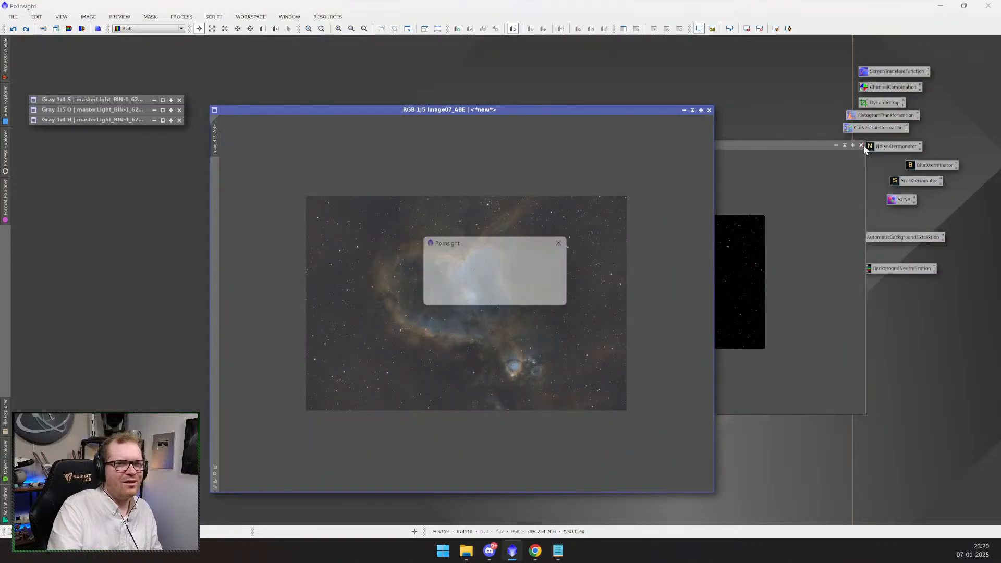
pyautogui.click(477, 298)
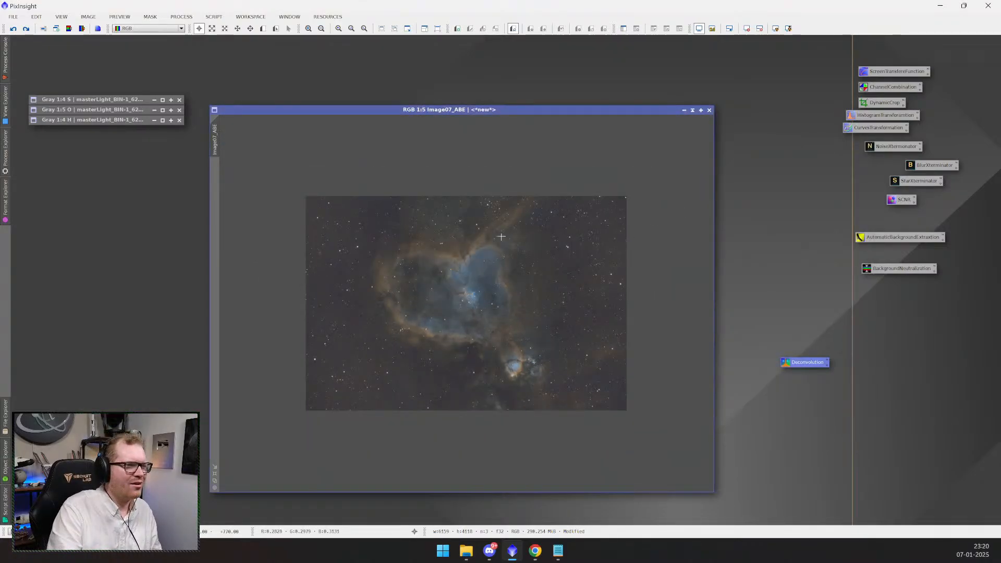
# - Place the Deconvolution icon below BackgroundNeutralization and the automatic background extraction icon directly above BackgroundNeutralization
pyautogui.moveTo(891, 341); pyautogui.dragTo(897, 324)
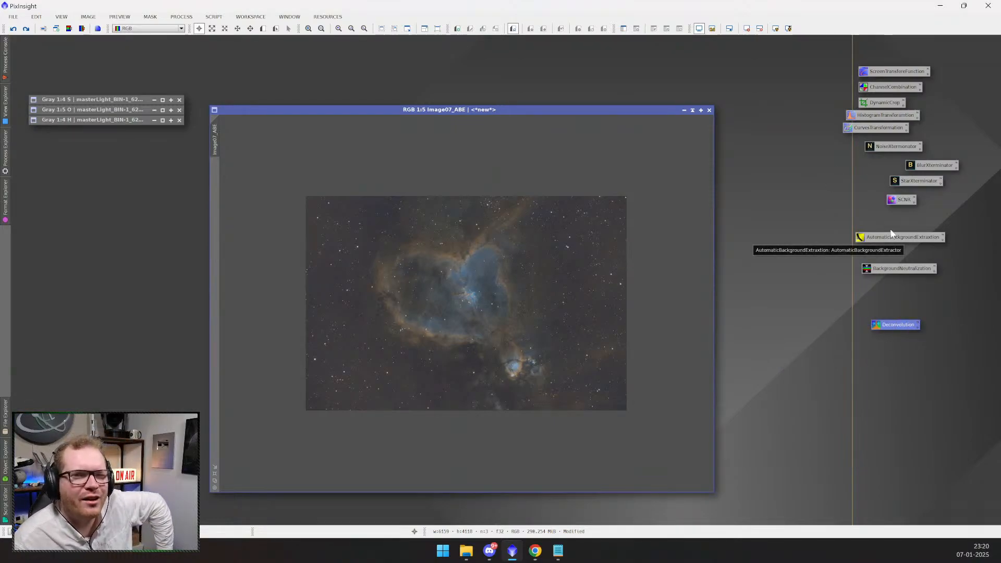
pyautogui.moveTo(890, 242); pyautogui.dragTo(896, 258)
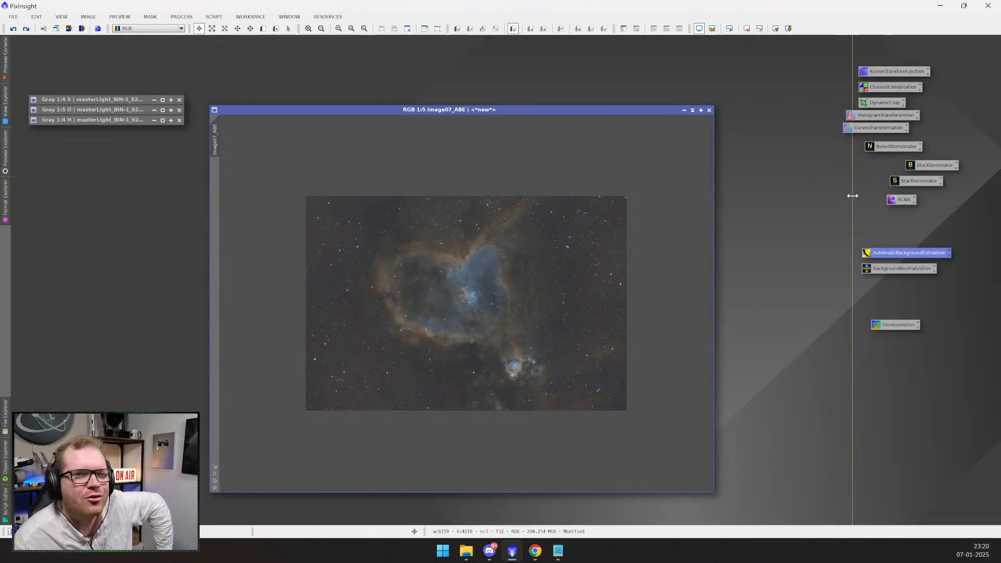
pyautogui.click(892, 233)
pyautogui.click(898, 271)
pyautogui.click(866, 215)
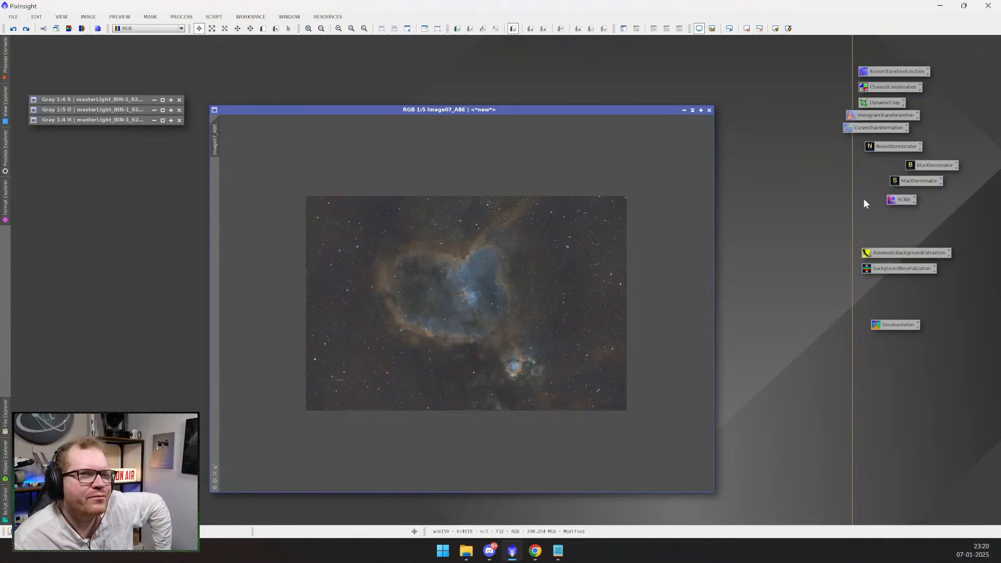
# - Line up the process icons from ScreenTransferFunction down to BlurXTerminator in one evenly spaced column along the guide line
pyautogui.moveTo(881, 76); pyautogui.dragTo(890, 104)
pyautogui.moveTo(887, 104); pyautogui.dragTo(882, 134)
pyautogui.moveTo(929, 166); pyautogui.dragTo(881, 151)
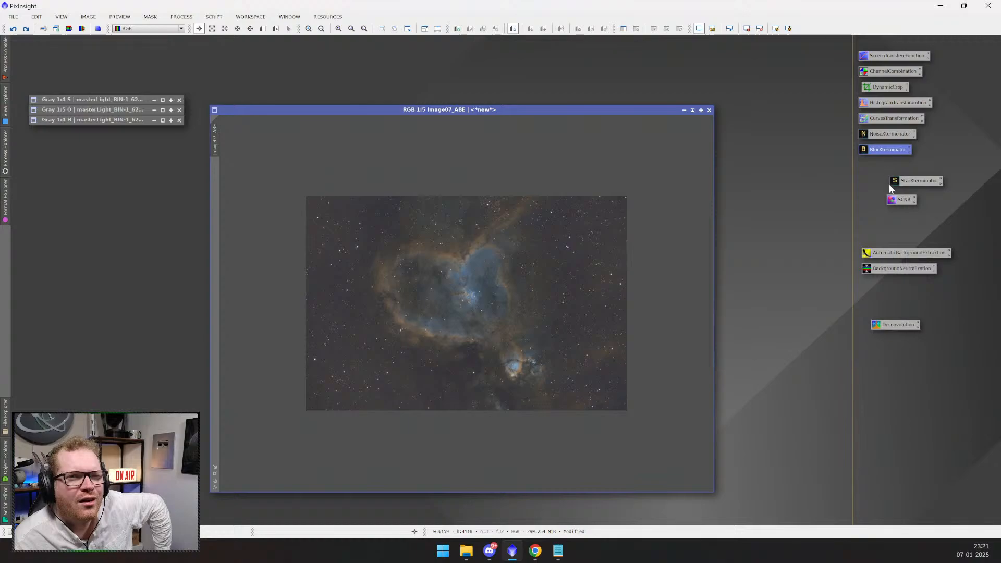
# - Move NoiseXTerminator and BlurXTerminator lower, set StarXTerminator and SCNR beside them, and place automatic background extraction under CurvesTransformation
pyautogui.moveTo(885, 167)
pyautogui.mouseDown()
pyautogui.moveTo(874, 138)
pyautogui.moveTo(878, 154)
pyautogui.mouseUp()
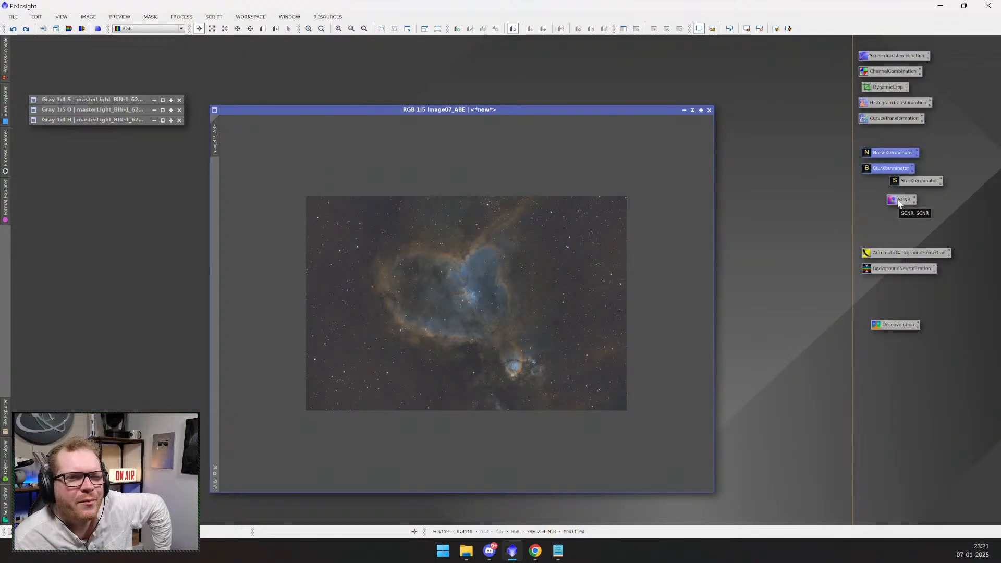
pyautogui.moveTo(918, 184); pyautogui.dragTo(949, 207)
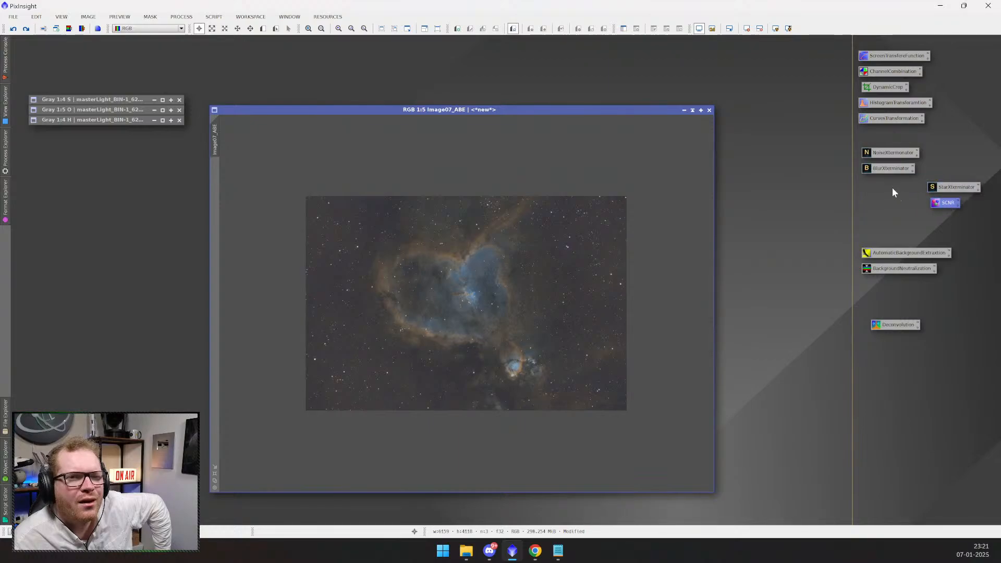
pyautogui.moveTo(885, 195)
pyautogui.mouseDown()
pyautogui.moveTo(890, 155)
pyautogui.moveTo(881, 195)
pyautogui.mouseUp()
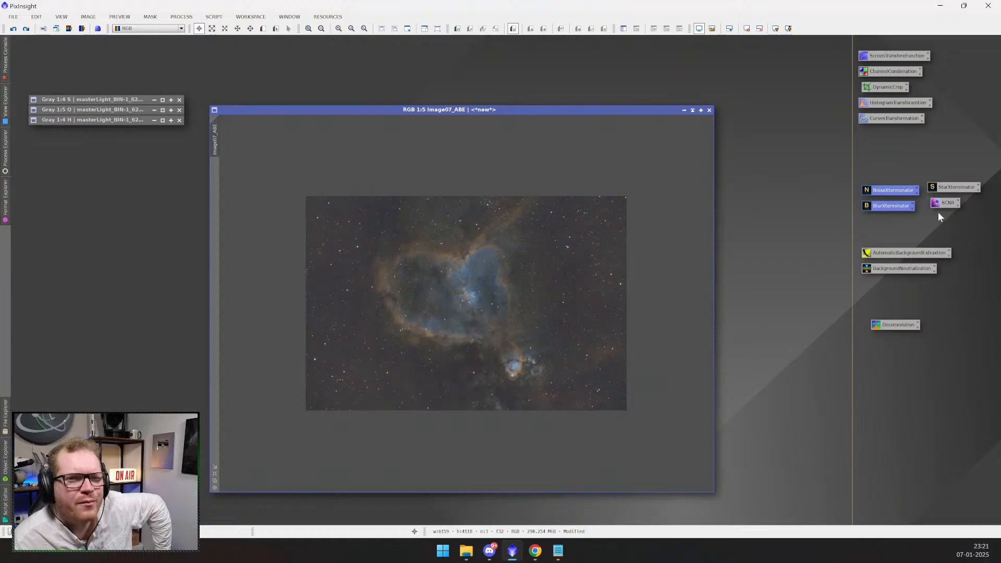
pyautogui.moveTo(901, 255); pyautogui.dragTo(896, 139)
pyautogui.moveTo(903, 268); pyautogui.dragTo(902, 272)
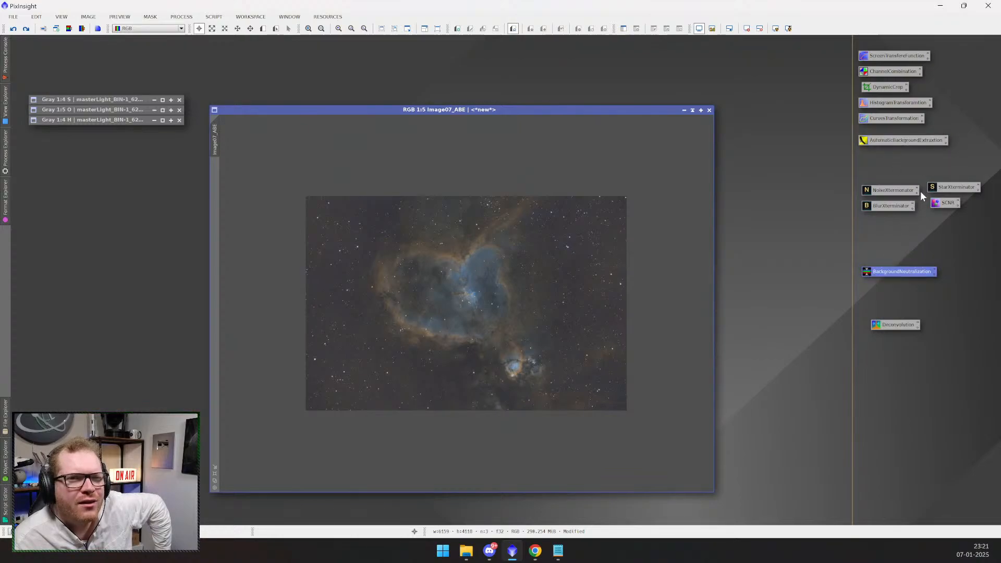
# - Stack the SCNR, NoiseXTerminator, BlurXTerminator, StarXTerminator and Deconvolution icons in order beneath automatic background extraction
pyautogui.click(902, 143)
pyautogui.moveTo(939, 202); pyautogui.dragTo(881, 191)
pyautogui.click(904, 219)
pyautogui.moveTo(955, 188); pyautogui.dragTo(956, 196)
pyautogui.moveTo(887, 205); pyautogui.dragTo(897, 208)
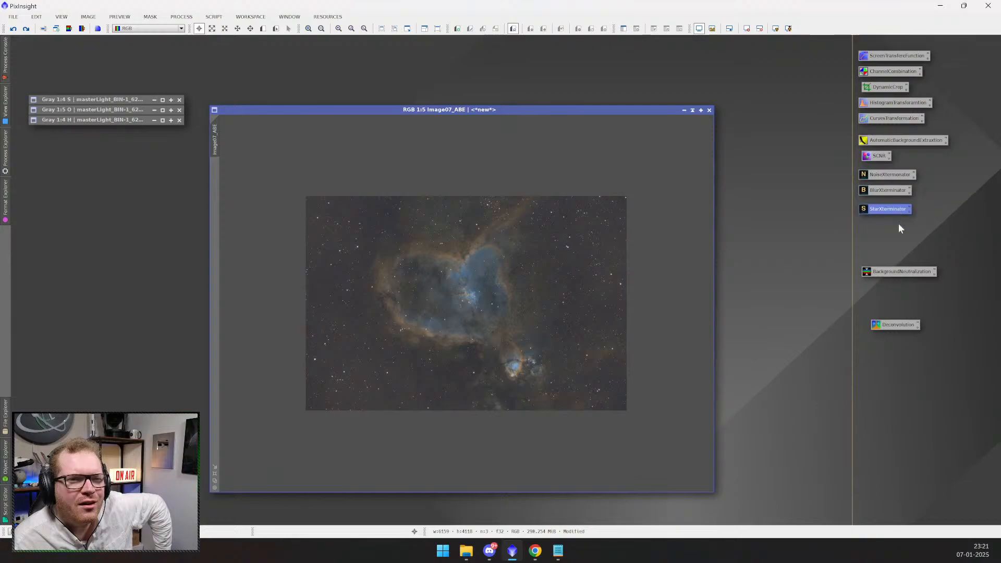
pyautogui.moveTo(897, 327); pyautogui.dragTo(883, 230)
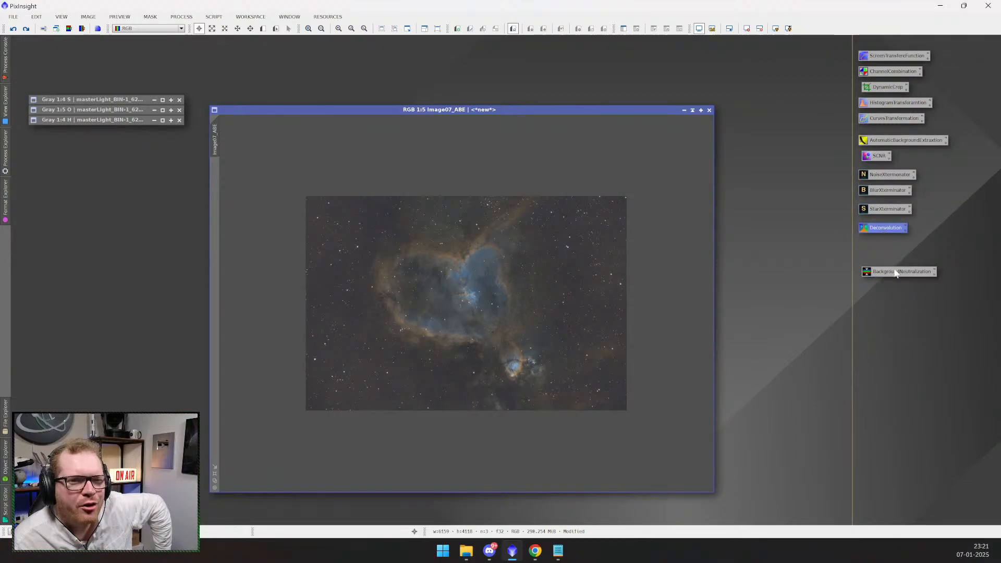
# - Set the BackgroundNeutralization icon apart below the column, check its settings, and nudge automatic background extraction up towards CurvesTransformation
pyautogui.moveTo(898, 273); pyautogui.dragTo(894, 308)
pyautogui.doubleClick(894, 307)
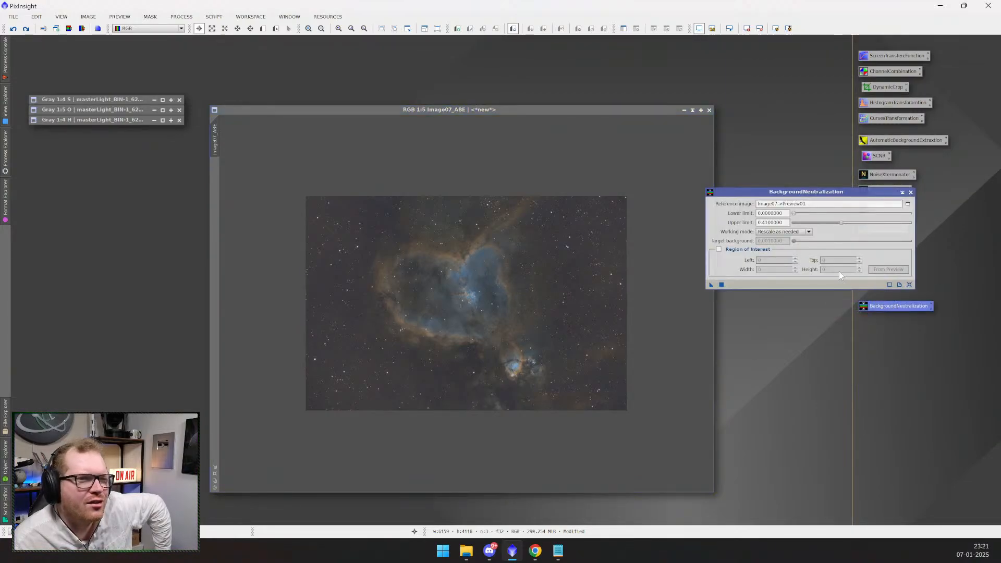
pyautogui.click(911, 192)
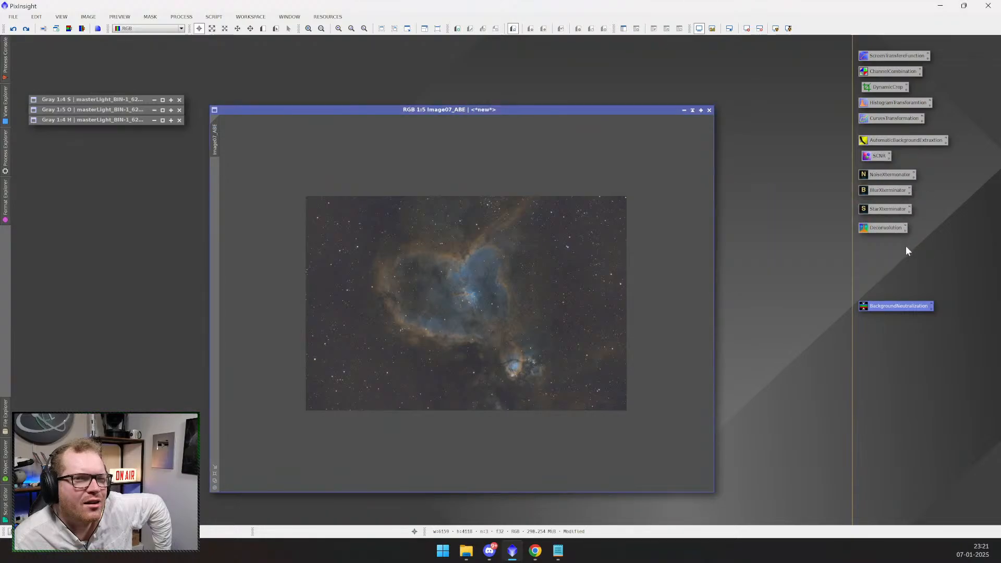
pyautogui.moveTo(898, 139); pyautogui.dragTo(898, 136)
pyautogui.click(903, 260)
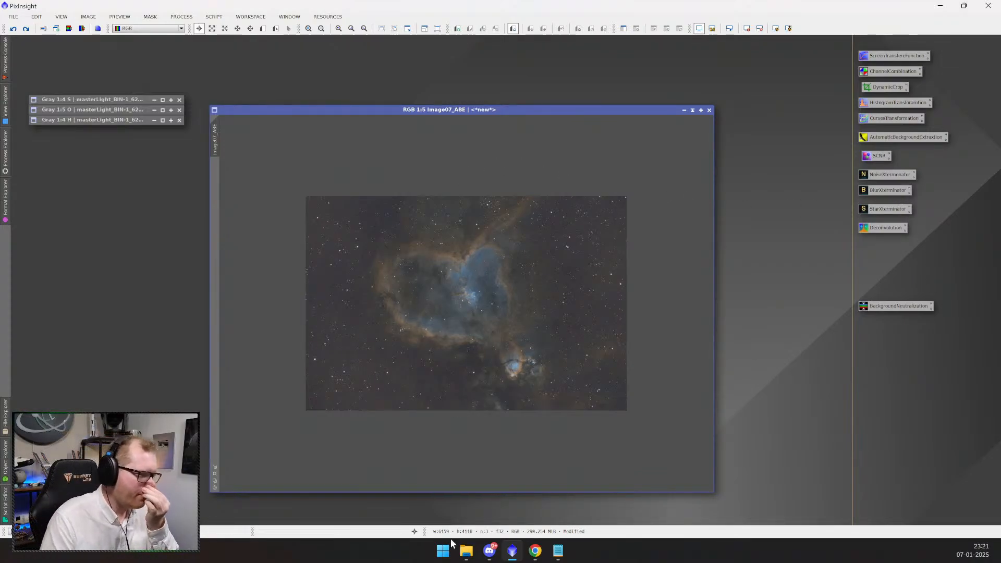
# - Review the remaining topics in the Manual Streach notes in Notepad, and return to PixInsight
pyautogui.click(558, 551)
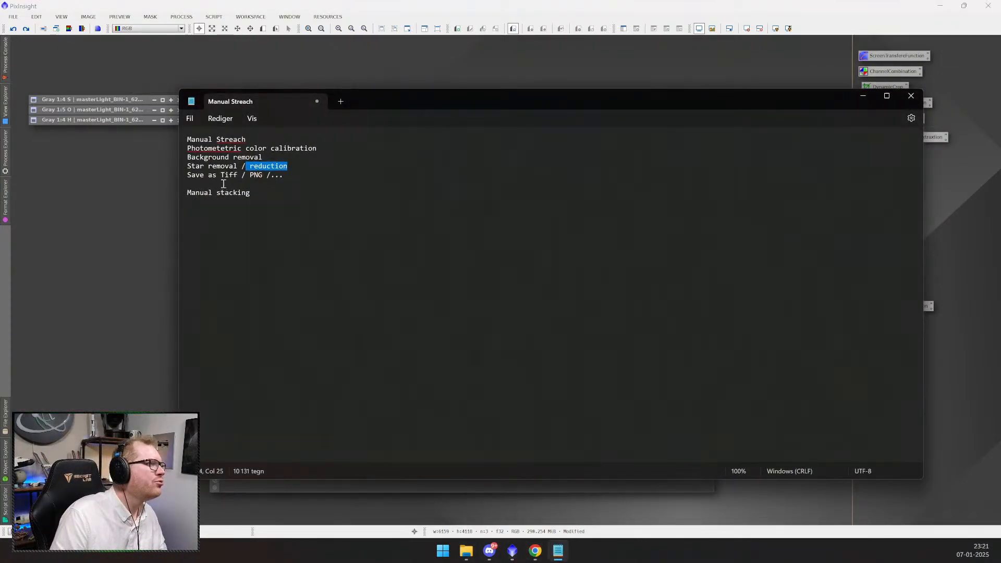
pyautogui.moveTo(201, 176); pyautogui.dragTo(267, 179)
pyautogui.moveTo(197, 194)
pyautogui.mouseDown()
pyautogui.moveTo(248, 192)
pyautogui.moveTo(197, 198)
pyautogui.mouseUp()
pyautogui.click(196, 198)
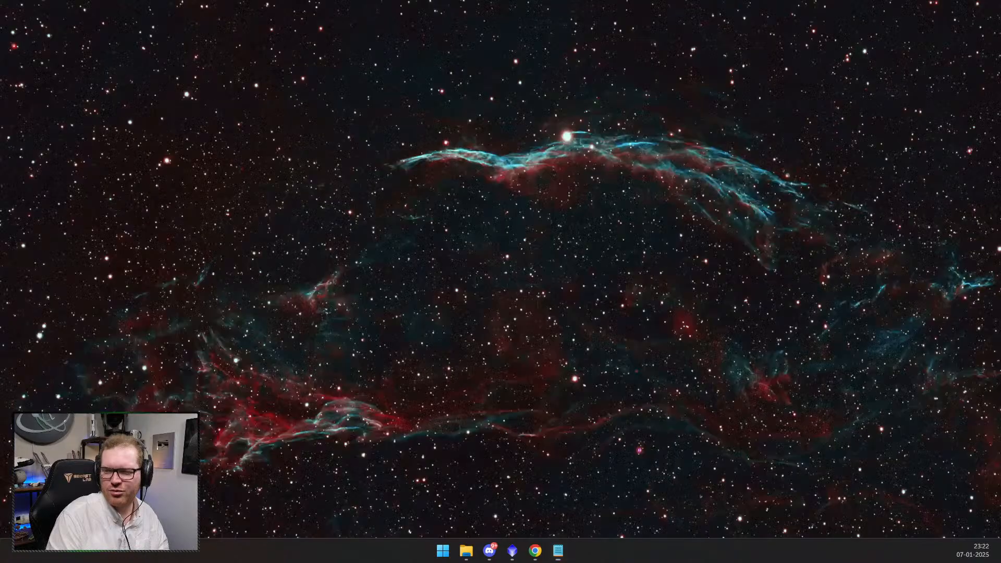
pyautogui.hotkey('alt', 'Tab')
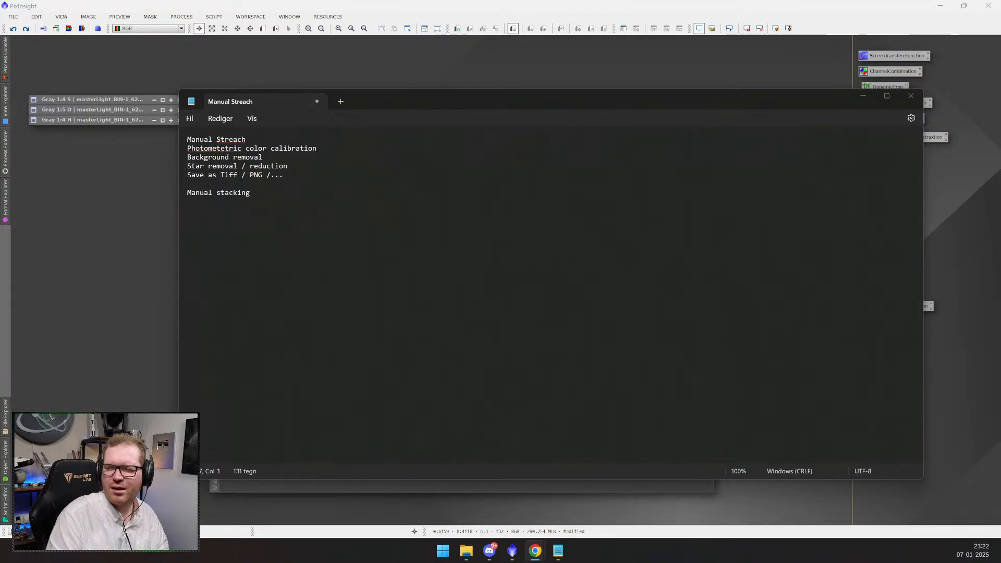
pyautogui.hotkey('alt', 'Tab')
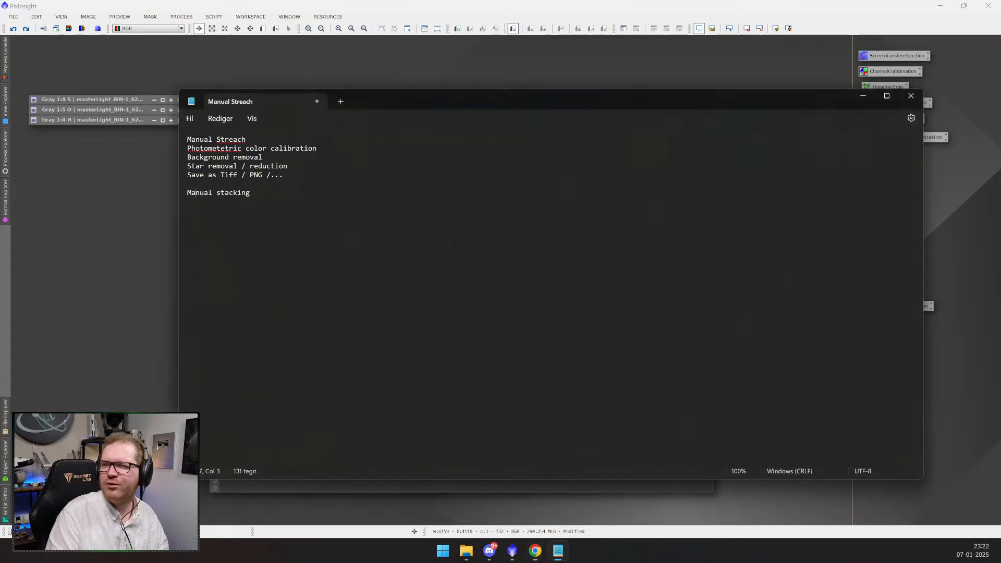
pyautogui.hotkey('alt', 'Tab')
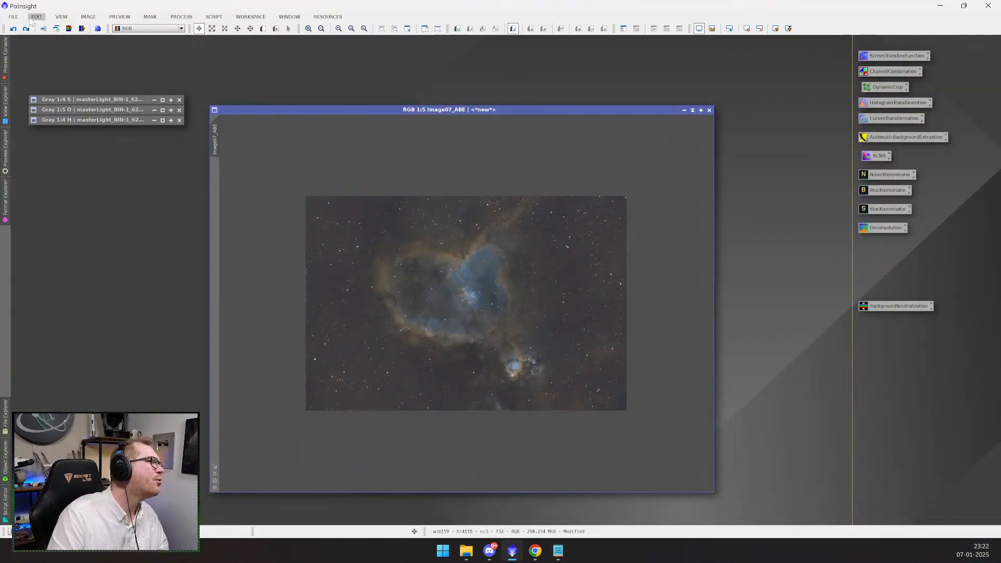
pyautogui.click(13, 17)
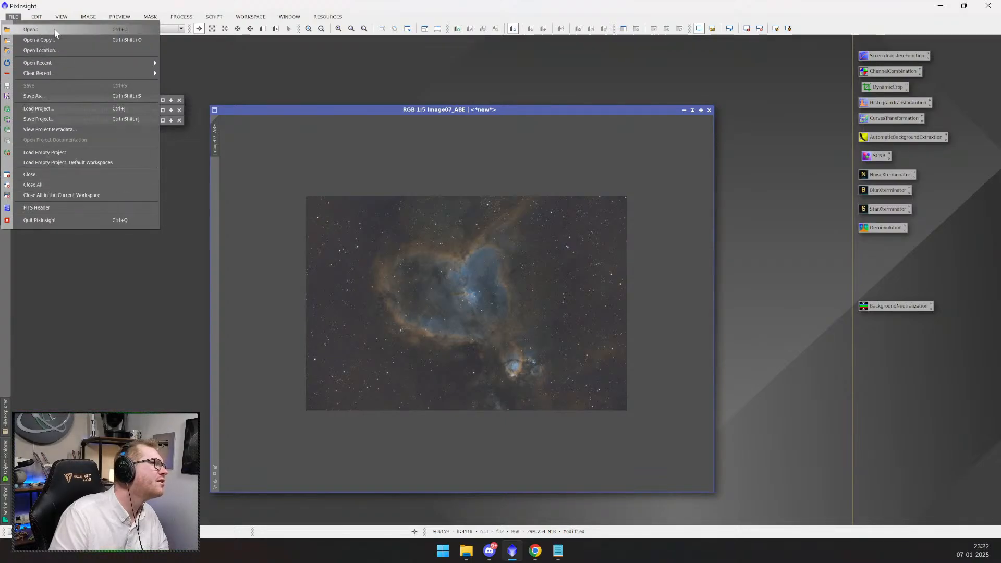
pyautogui.moveTo(63, 17)
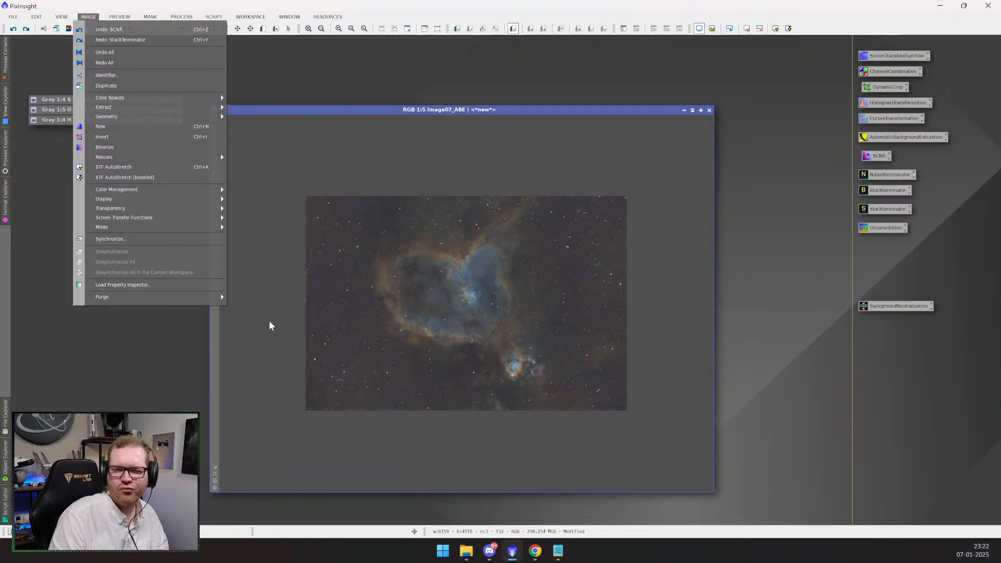
pyautogui.click(373, 115)
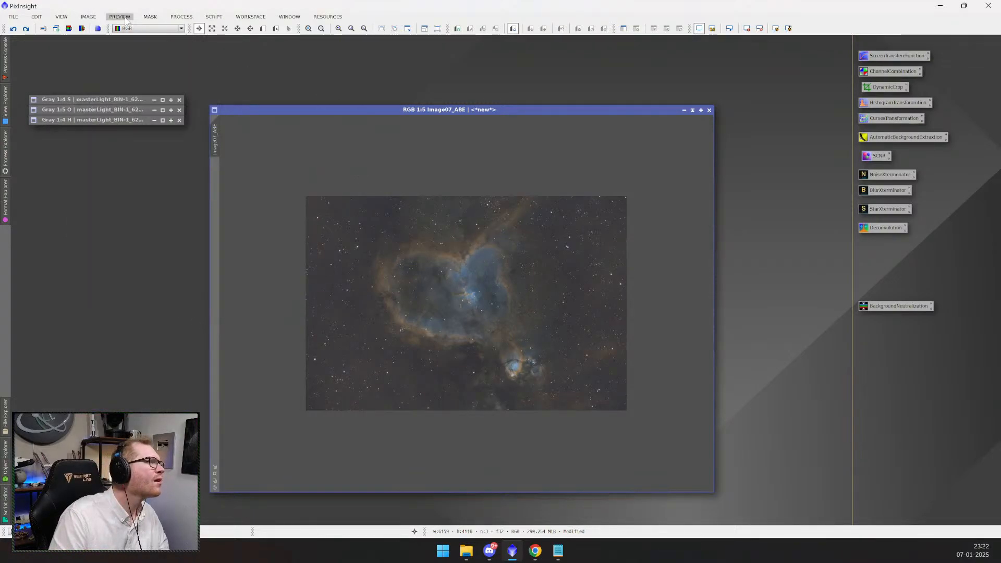
pyautogui.click(150, 17)
pyautogui.moveTo(176, 18)
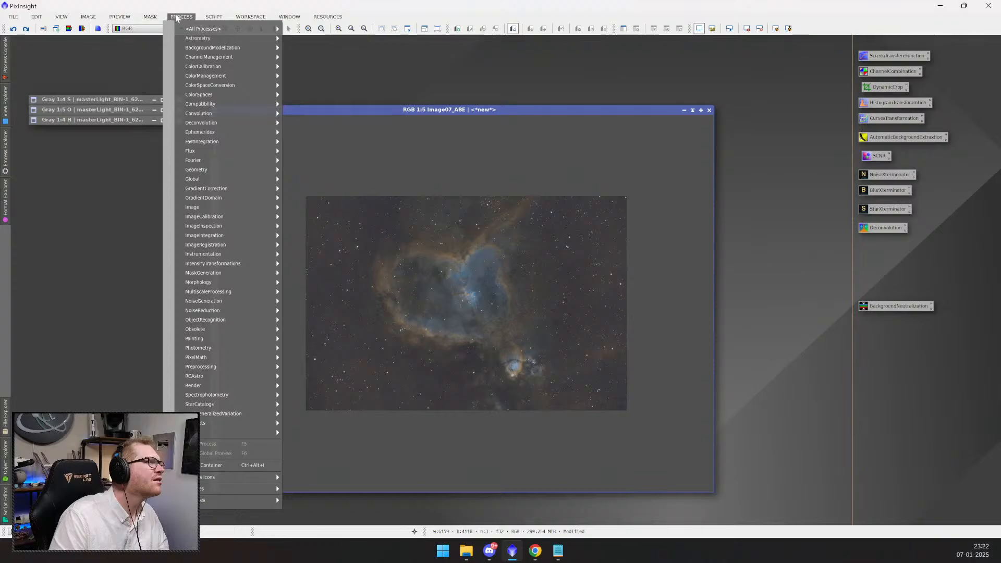
pyautogui.moveTo(206, 20)
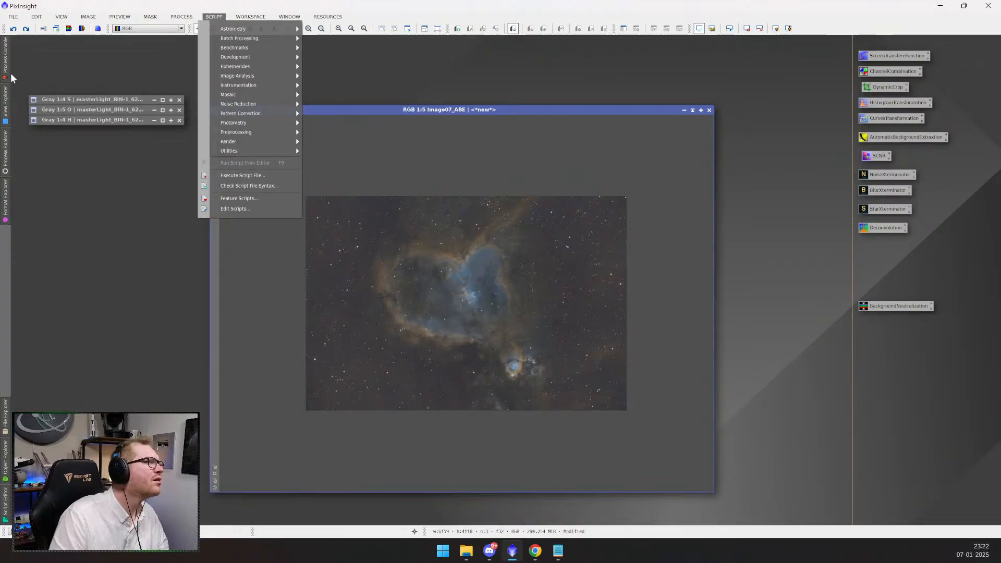
pyautogui.moveTo(138, 19)
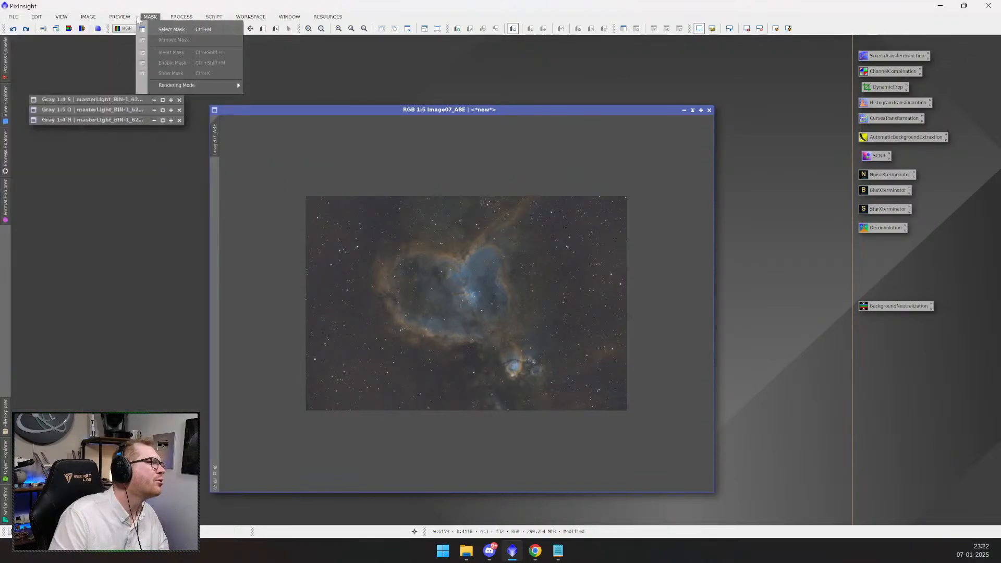
# - Search the process list for an export process using "expo", and clear the search text
pyautogui.click(6, 148)
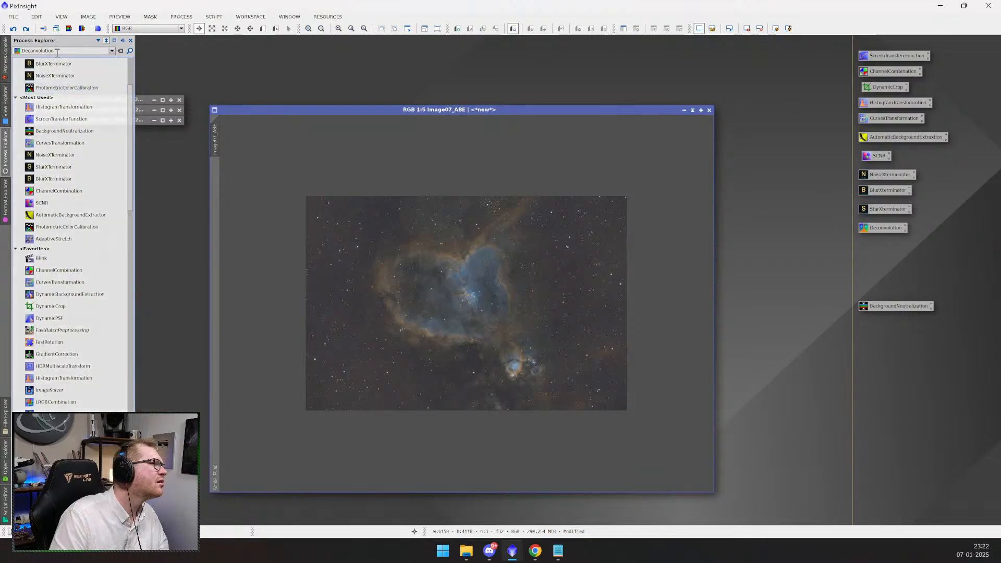
pyautogui.doubleClick(57, 51)
pyautogui.write('w')
pyautogui.press('BackSpace')
pyautogui.write('ex')
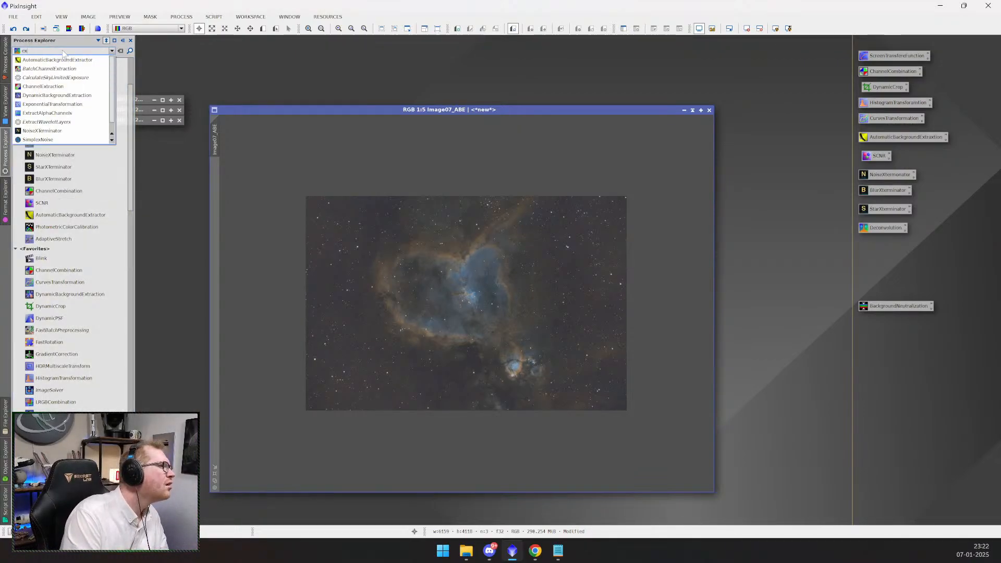
pyautogui.write('po')
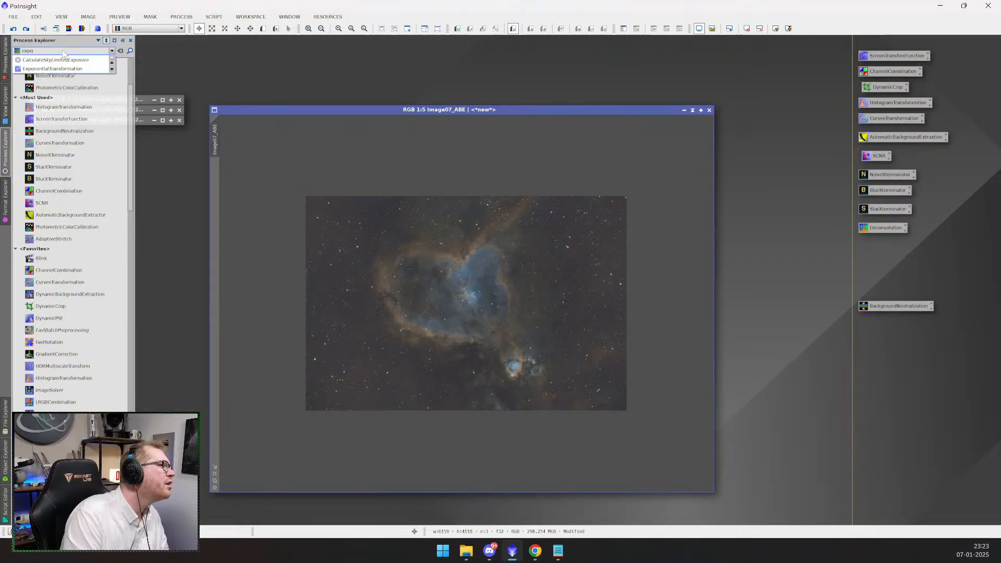
pyautogui.press('BackSpace')
pyautogui.press('BackSpace')
pyautogui.press('BackSpace')
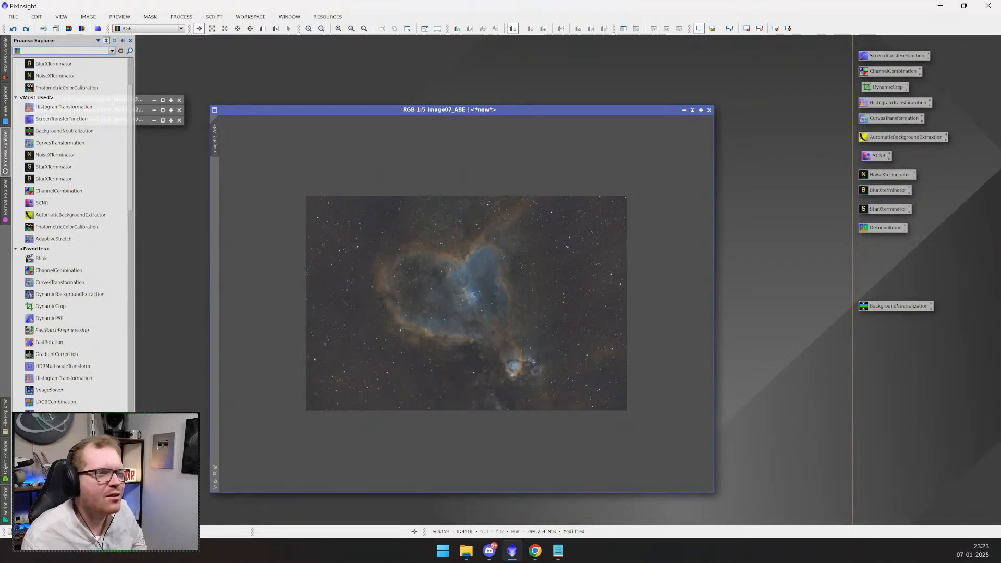
# - Shift the Image07_ABE window sideways, enlarge it and zoom the image to 1:3
pyautogui.moveTo(274, 108); pyautogui.dragTo(296, 108)
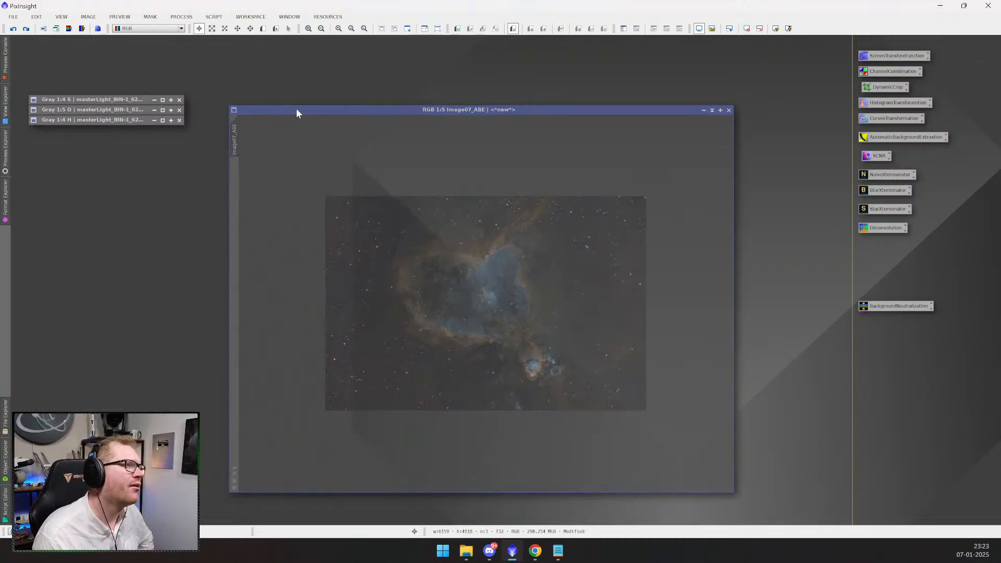
pyautogui.click(13, 16)
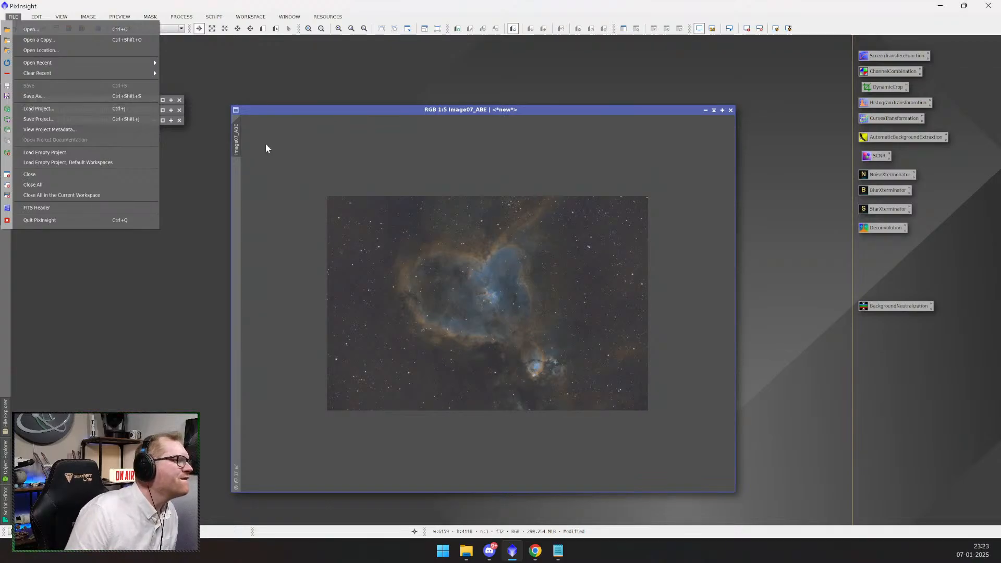
pyautogui.rightClick(309, 144)
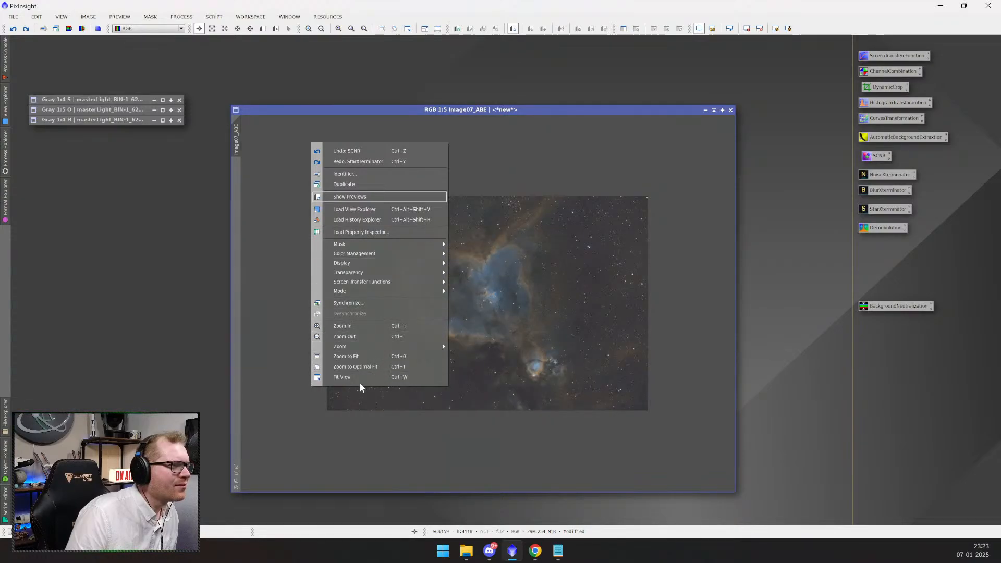
pyautogui.click(237, 481)
pyautogui.click(237, 481)
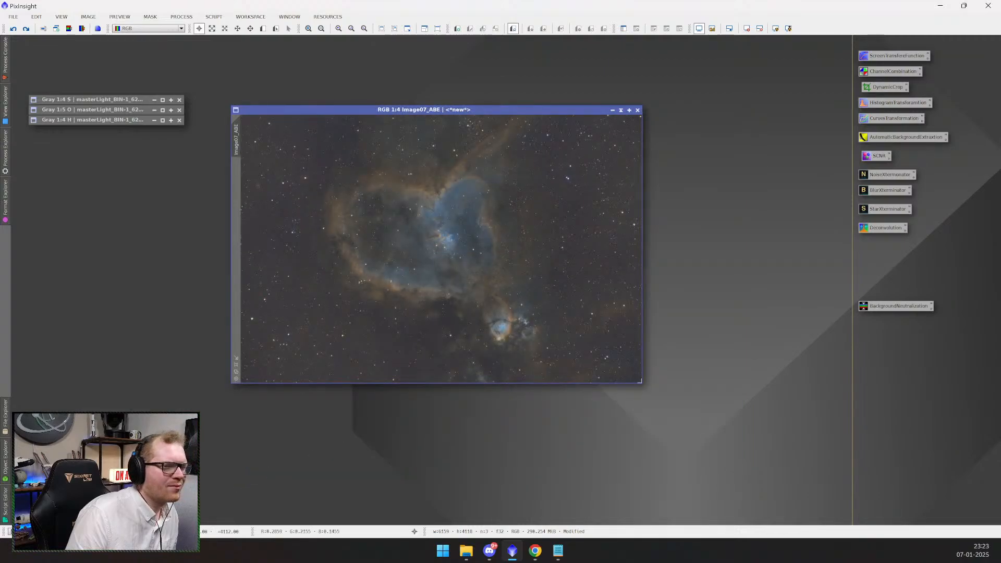
pyautogui.moveTo(641, 384); pyautogui.dragTo(744, 476)
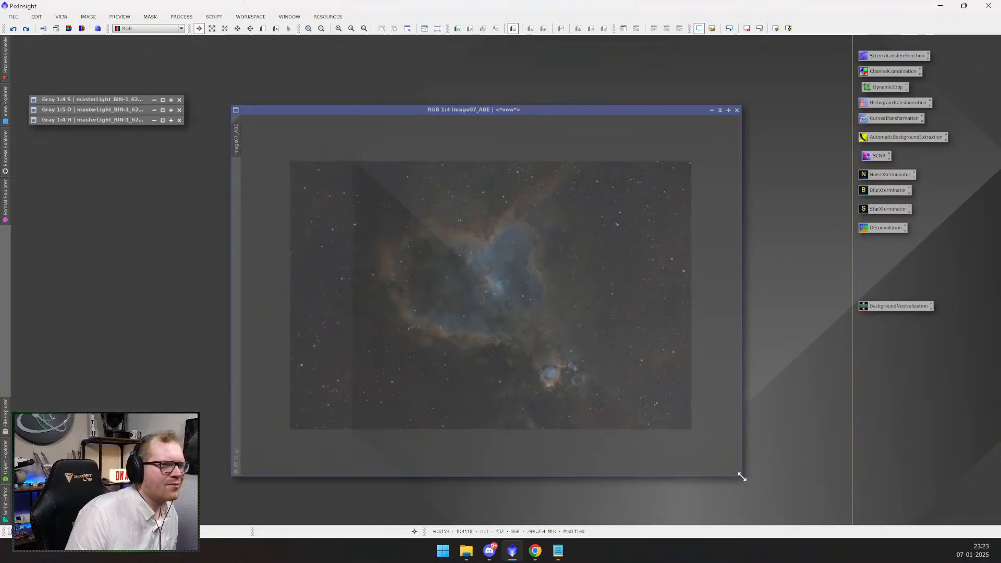
pyautogui.click(236, 459)
# - Check the options for the image view, examine the file formats offered for saving it in the Recording folder, and cancel the save
pyautogui.rightClick(236, 137)
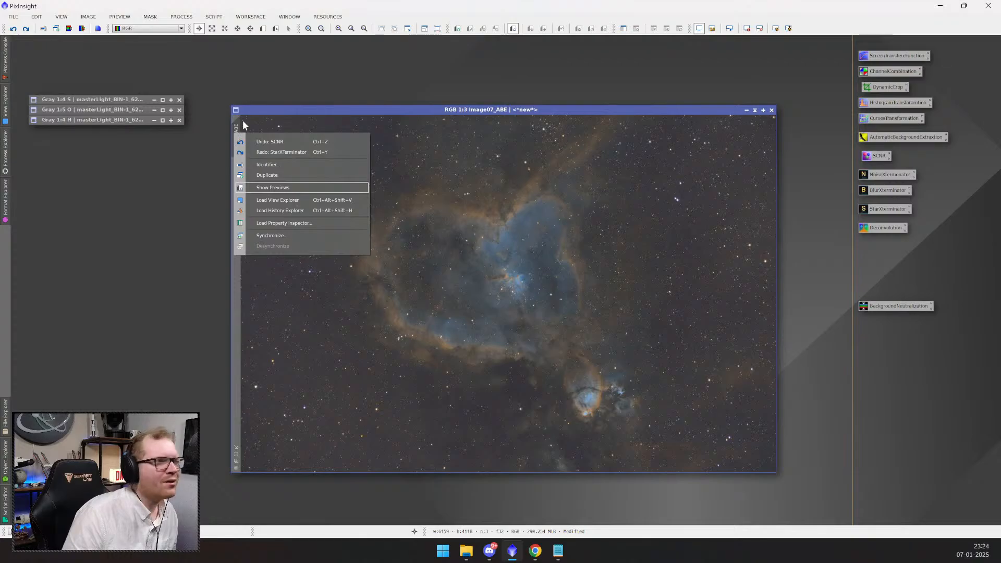
pyautogui.rightClick(460, 184)
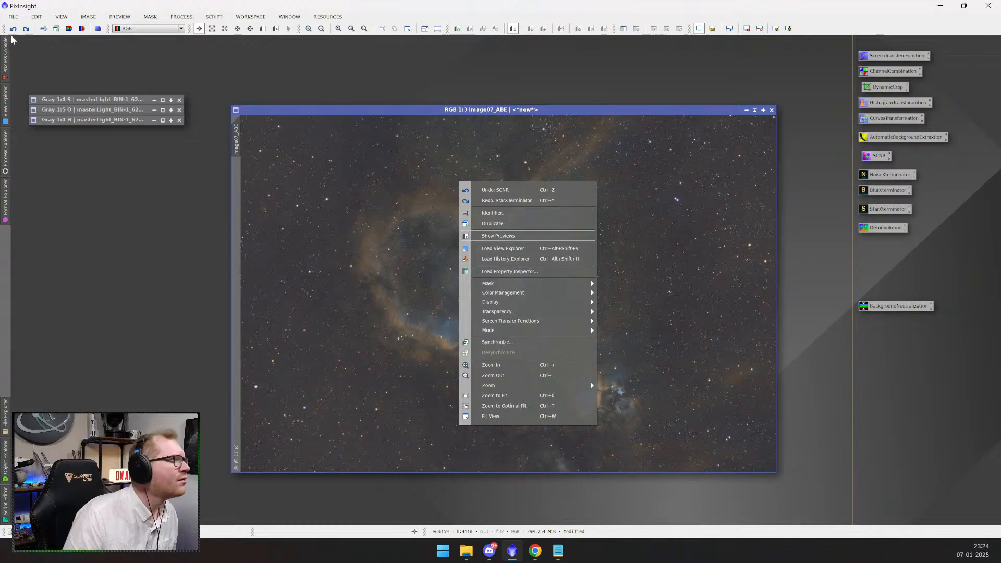
pyautogui.click(13, 17)
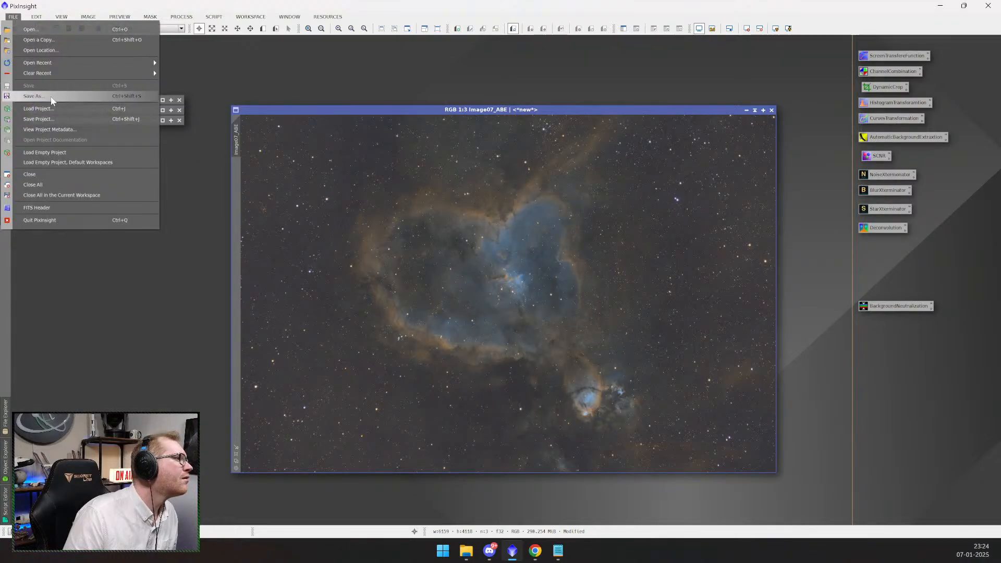
pyautogui.click(51, 97)
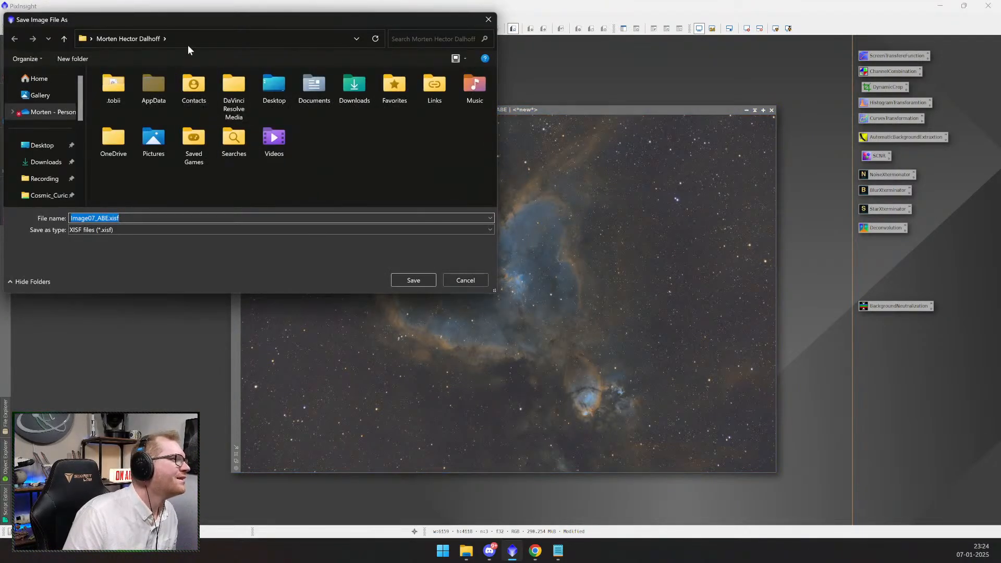
pyautogui.moveTo(184, 18); pyautogui.dragTo(414, 158)
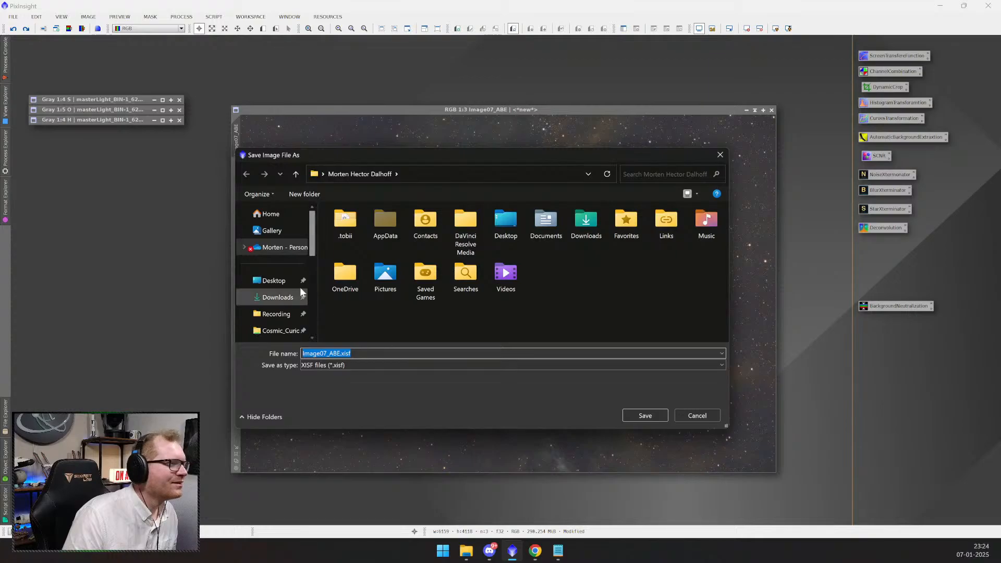
pyautogui.click(275, 314)
pyautogui.click(355, 365)
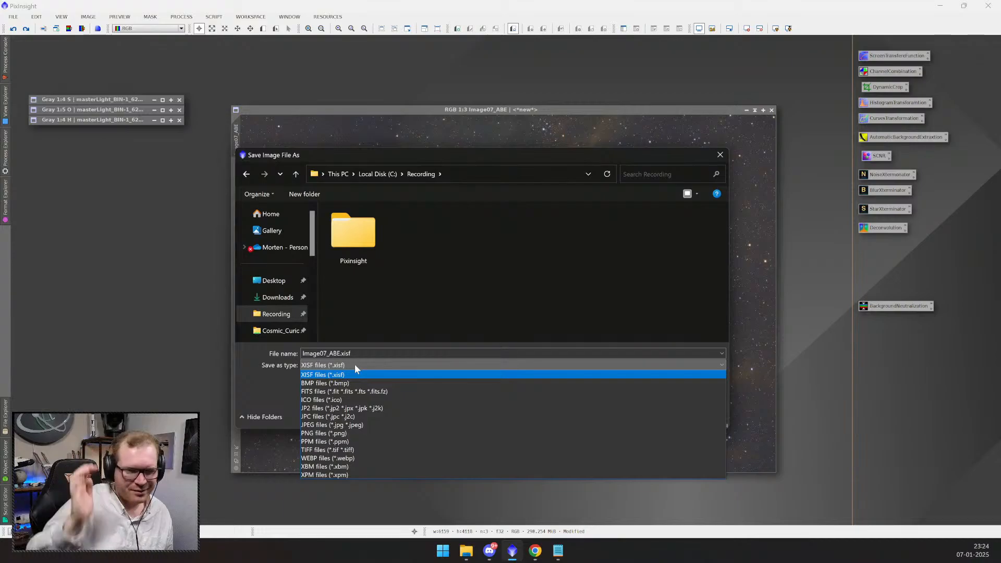
pyautogui.click(720, 155)
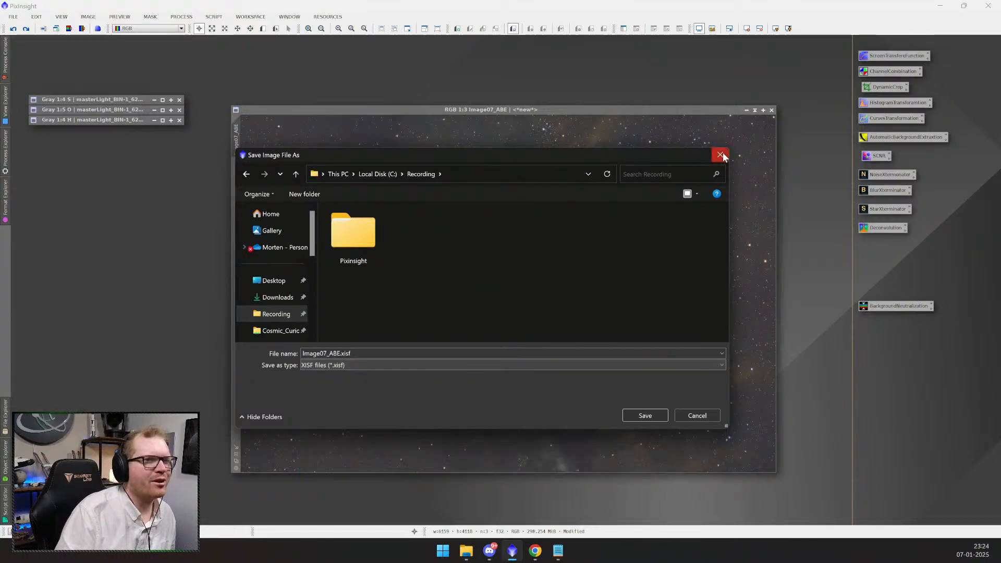
pyautogui.click(720, 155)
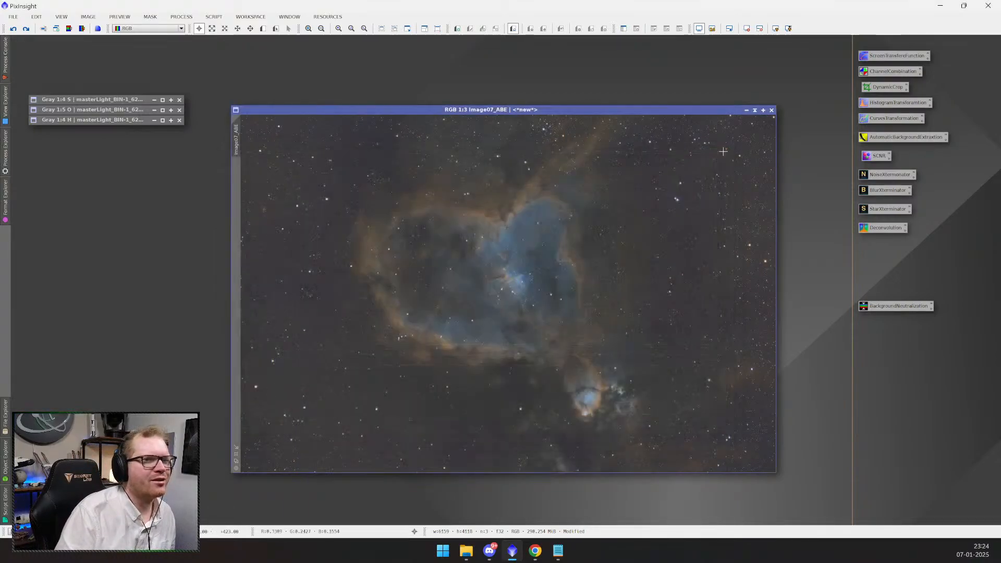
# - Start saving a bundled project and choose C:\Recording\Pixinsight as its destination folder
pyautogui.click(13, 16)
pyautogui.click(48, 118)
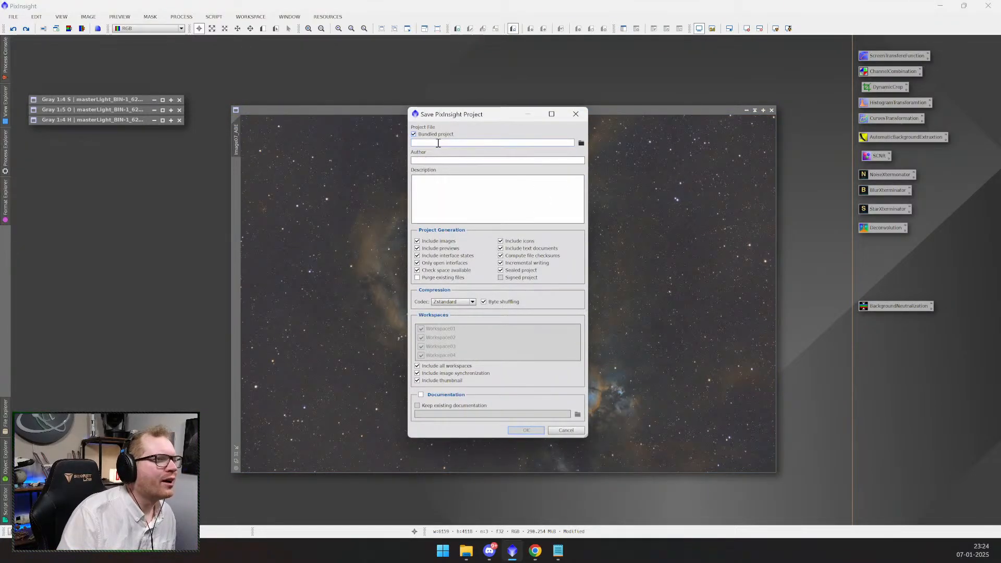
pyautogui.click(511, 144)
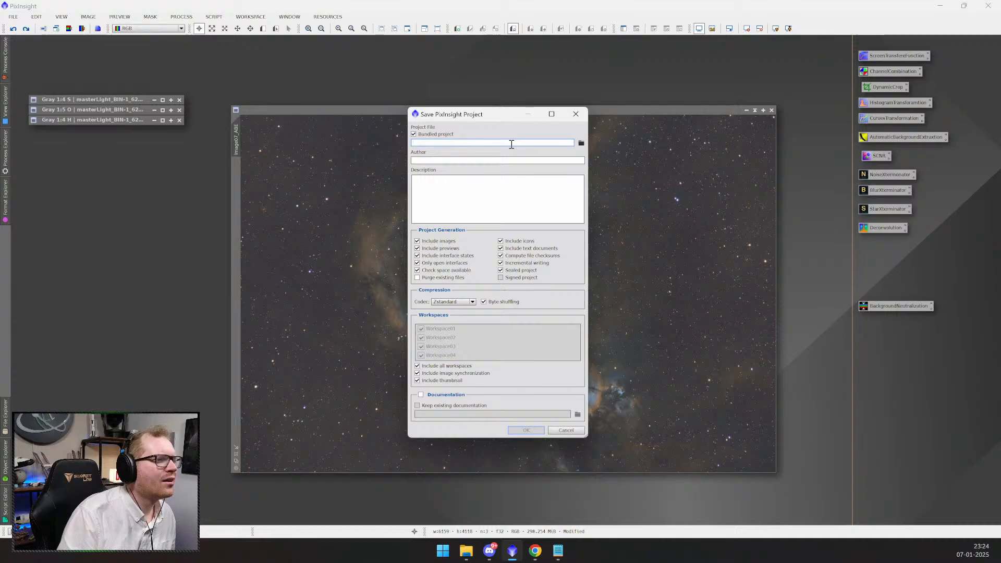
pyautogui.click(581, 143)
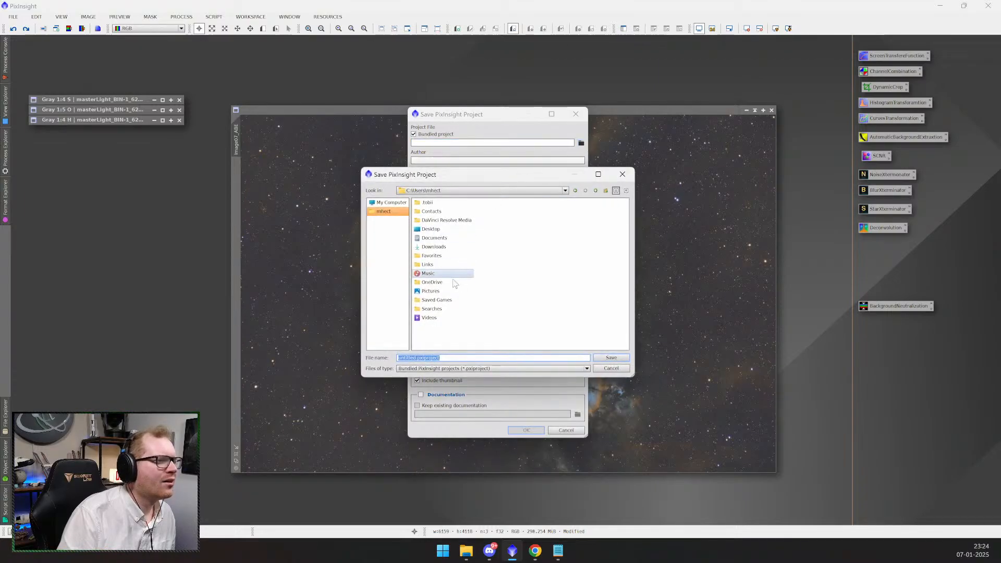
pyautogui.click(392, 203)
pyautogui.doubleClick(436, 203)
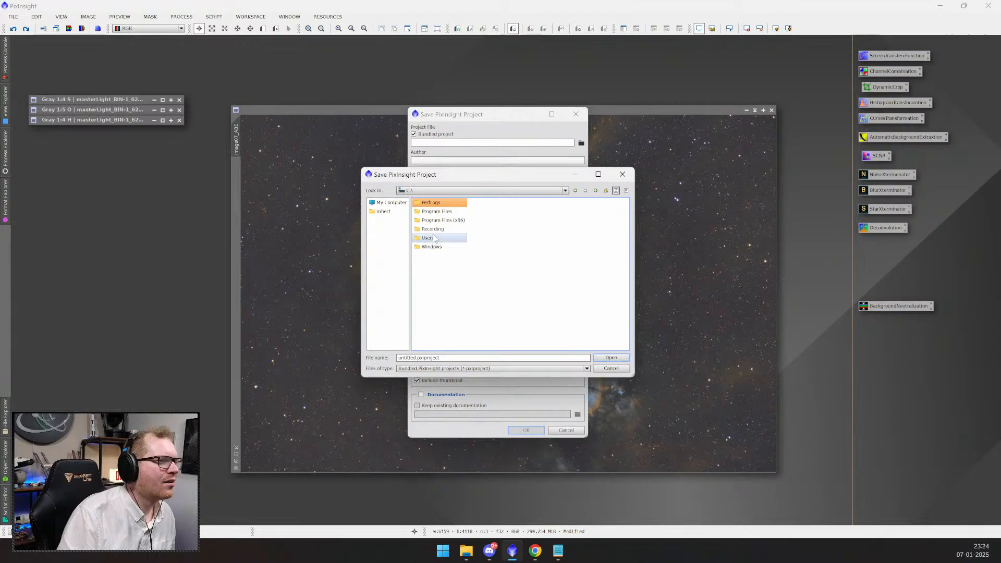
pyautogui.doubleClick(436, 230)
pyautogui.doubleClick(432, 203)
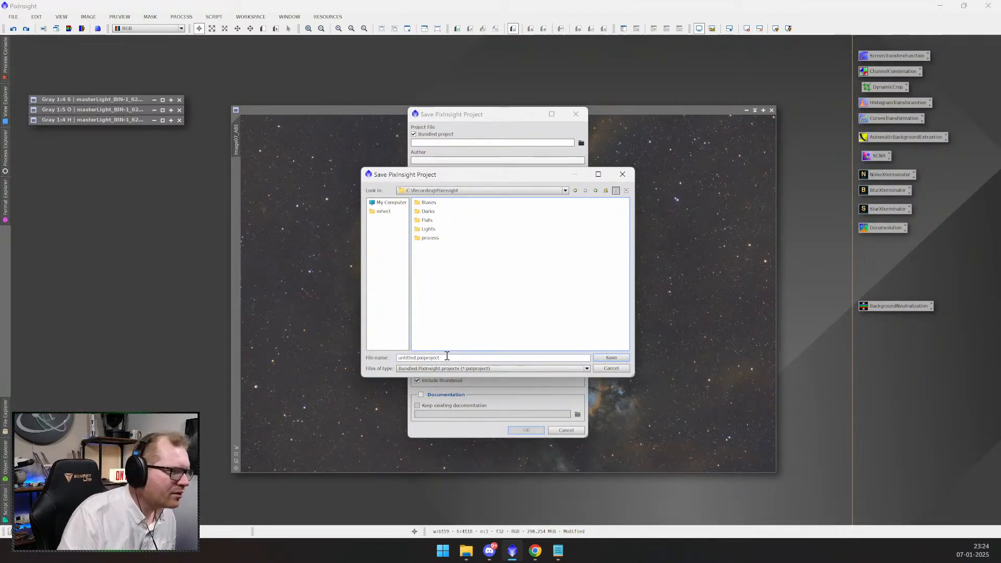
# - Name the project file Heart_Livestream.pxiproject and save the project with the default generation options
pyautogui.doubleClick(407, 357)
pyautogui.write('Heart')
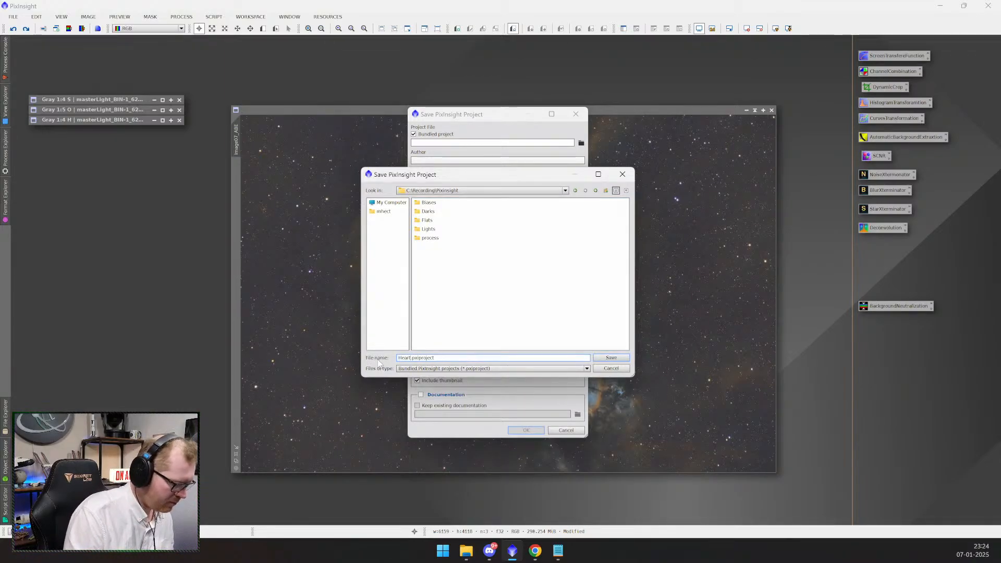
pyautogui.write('_Live')
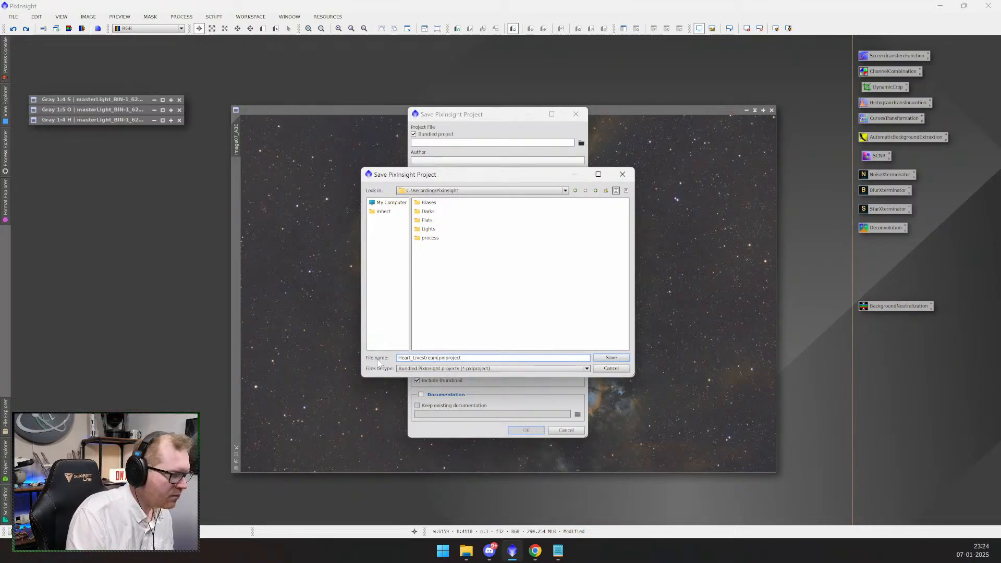
pyautogui.write('stream')
pyautogui.click(599, 358)
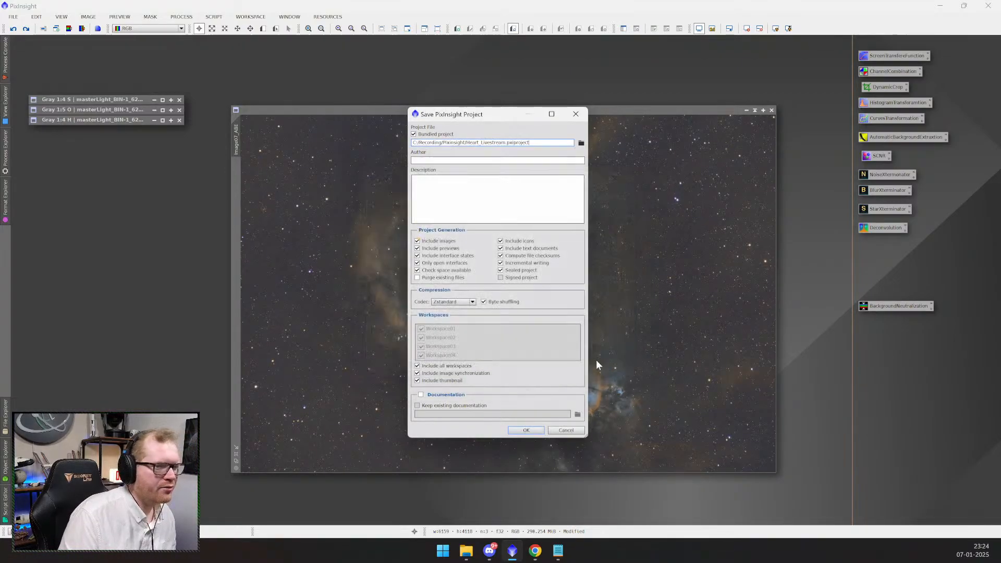
pyautogui.click(518, 431)
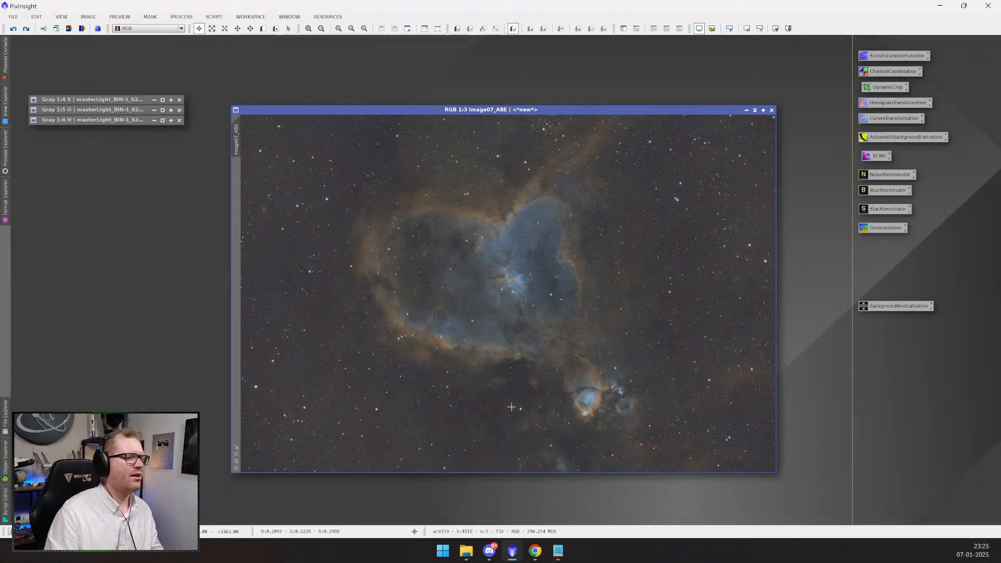
# - Start saving Image07_ABE as a new file in the Recording\Pixinsight folder with TIFF as the format
pyautogui.rightClick(466, 236)
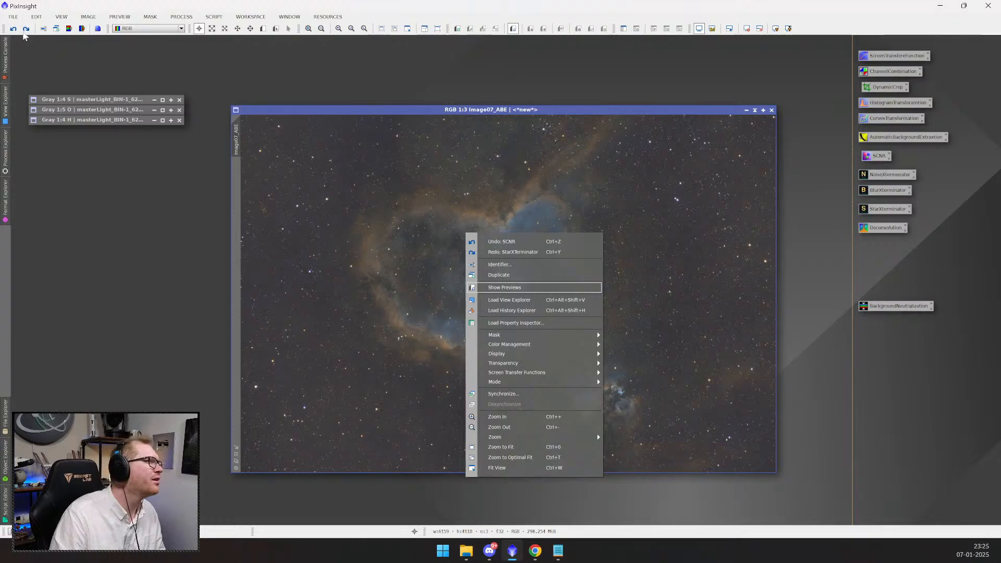
pyautogui.click(14, 17)
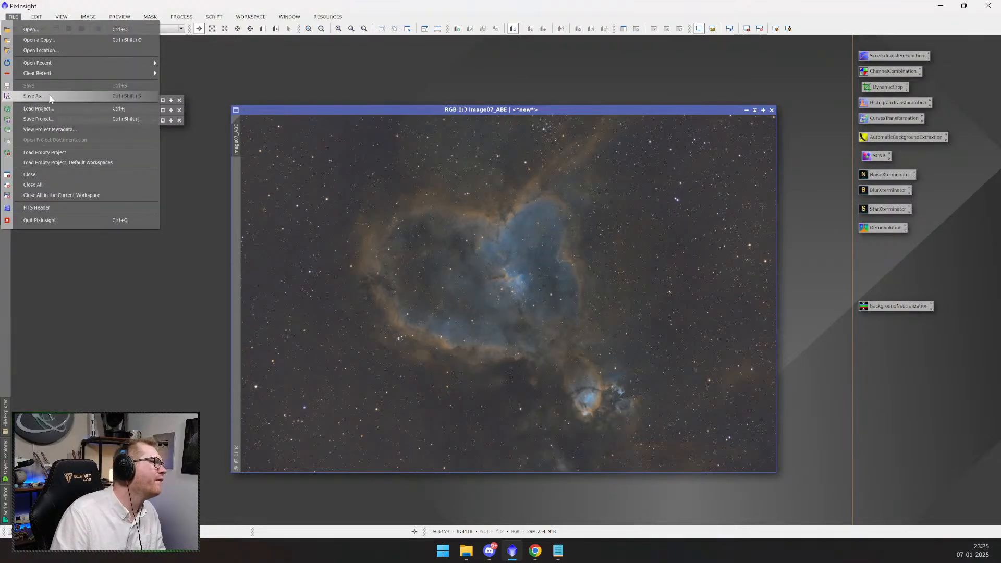
pyautogui.click(52, 96)
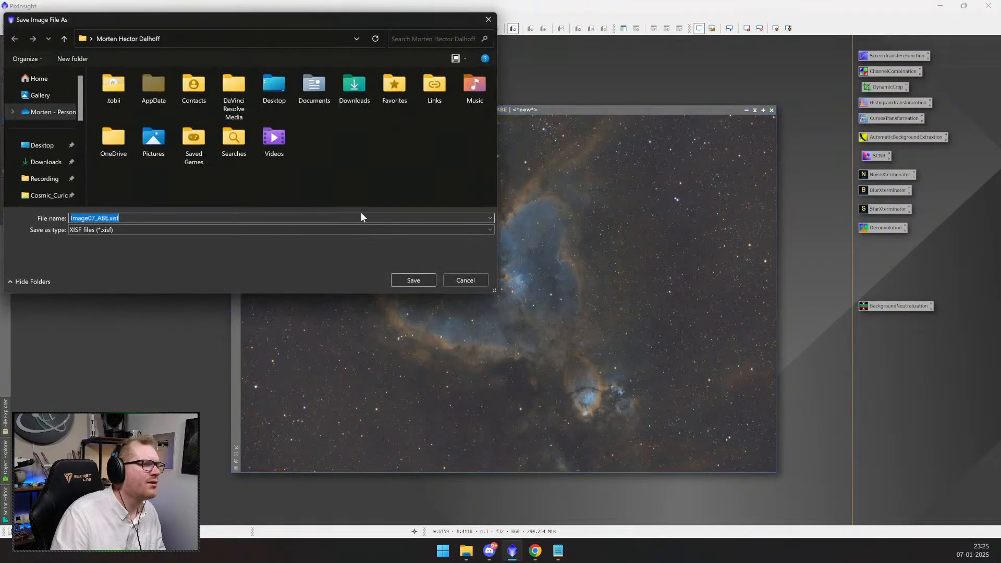
pyautogui.moveTo(241, 17); pyautogui.dragTo(521, 154)
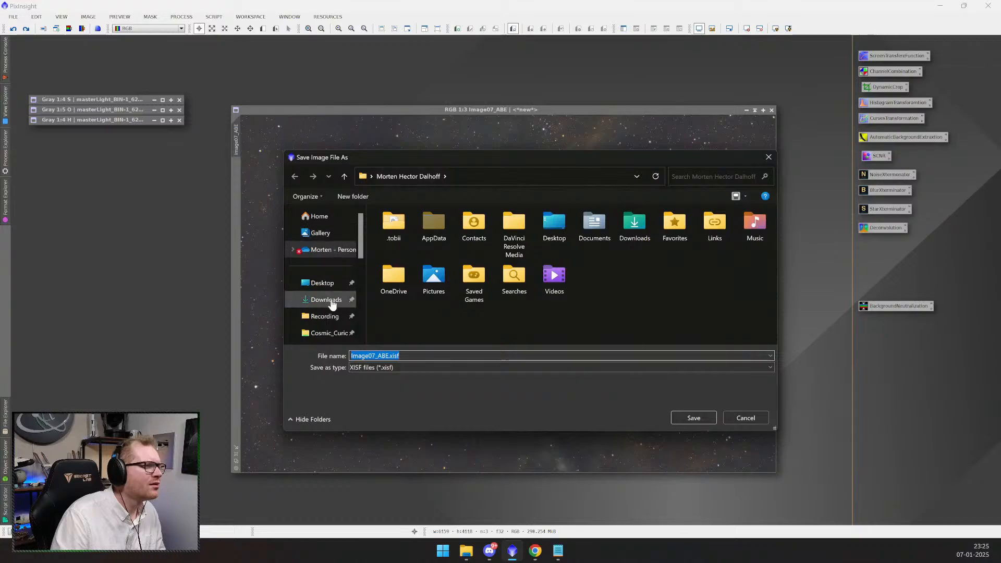
pyautogui.click(335, 318)
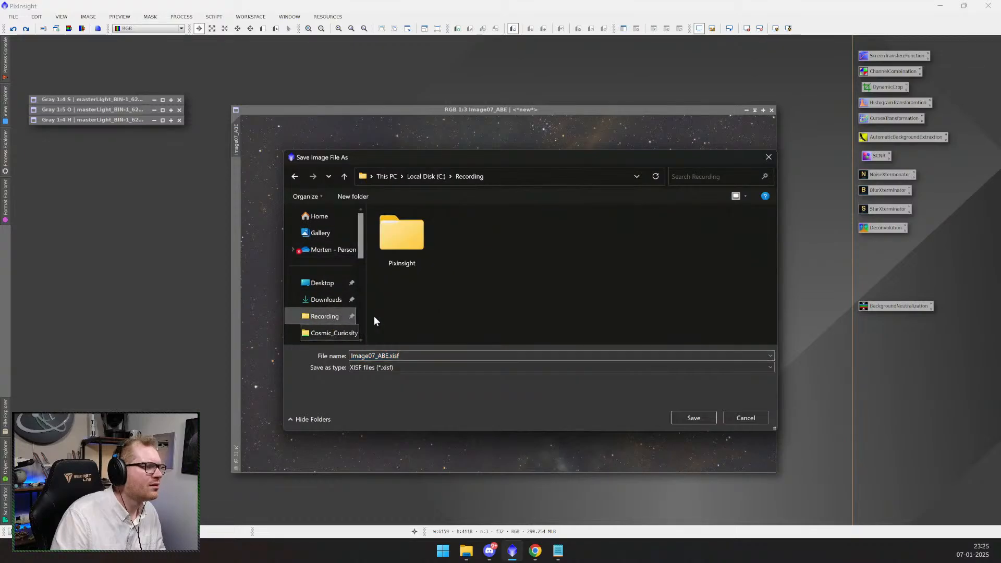
pyautogui.doubleClick(425, 240)
pyautogui.click(403, 369)
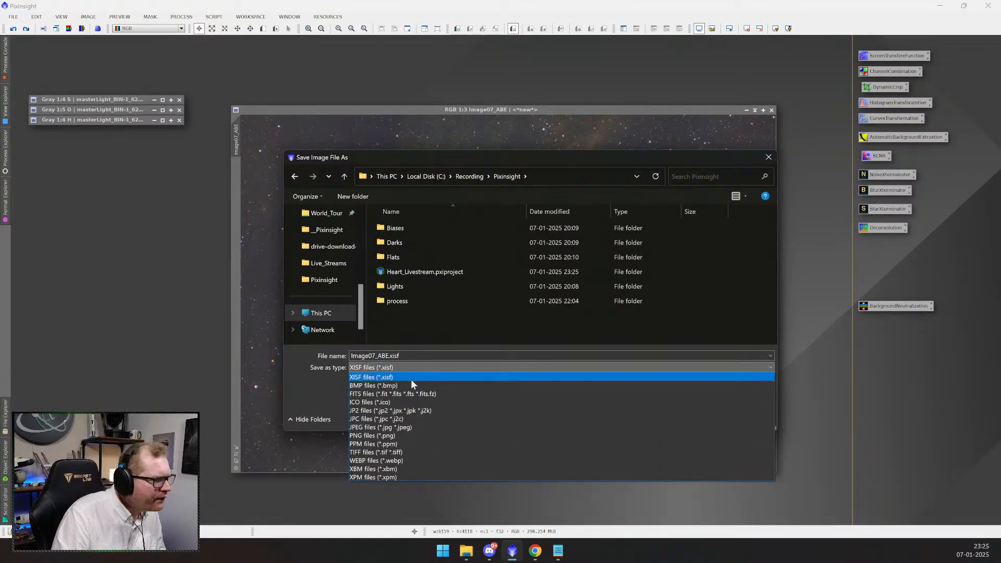
pyautogui.click(415, 453)
# - Name the TIFF file Heart_livestream.tif
pyautogui.click(389, 356)
pyautogui.click(389, 357)
pyautogui.hotkey('shift', 'Home')
pyautogui.write('Hea')
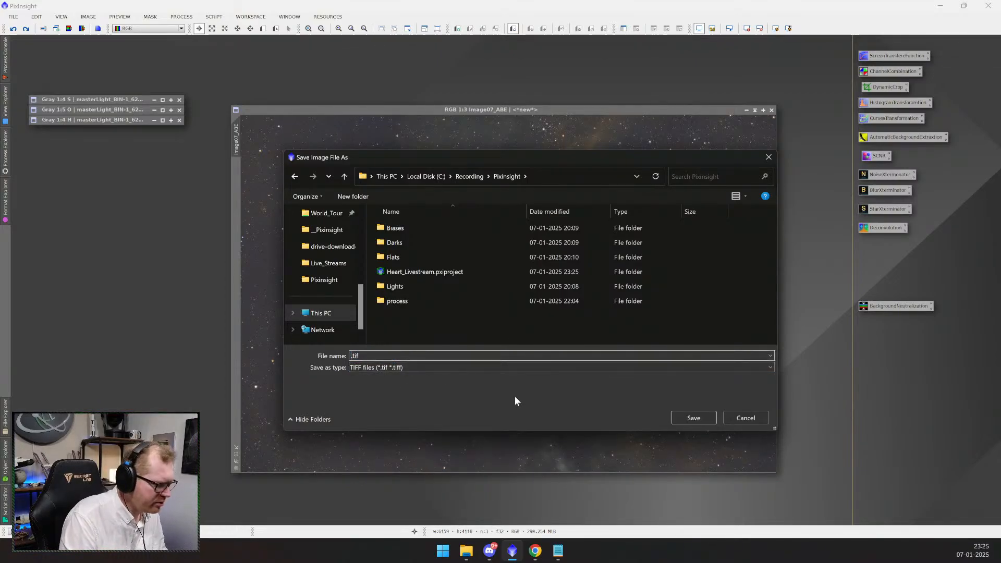
pyautogui.write('rt?')
pyautogui.press('BackSpace')
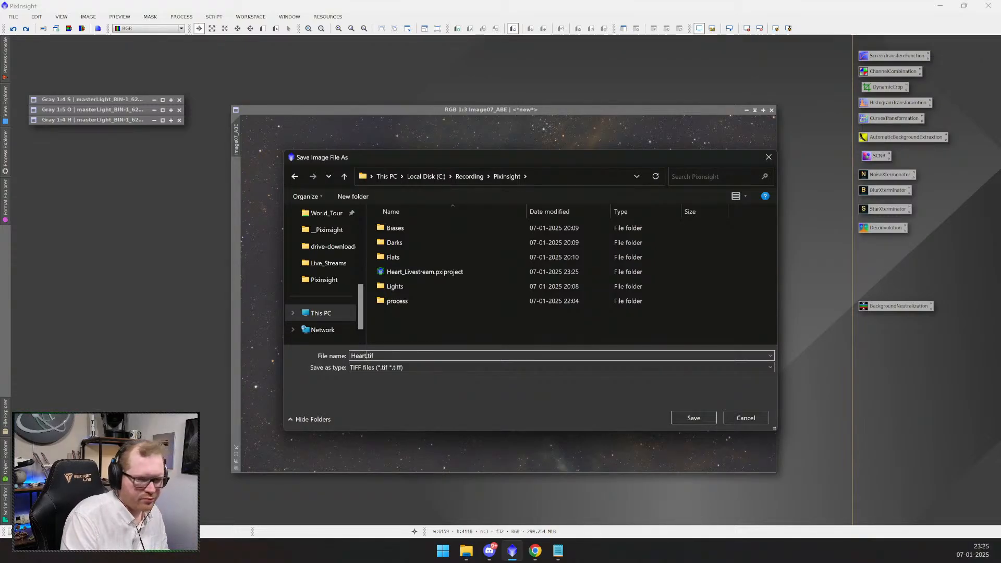
pyautogui.write('læ')
pyautogui.press('BackSpace')
pyautogui.press('BackSpace')
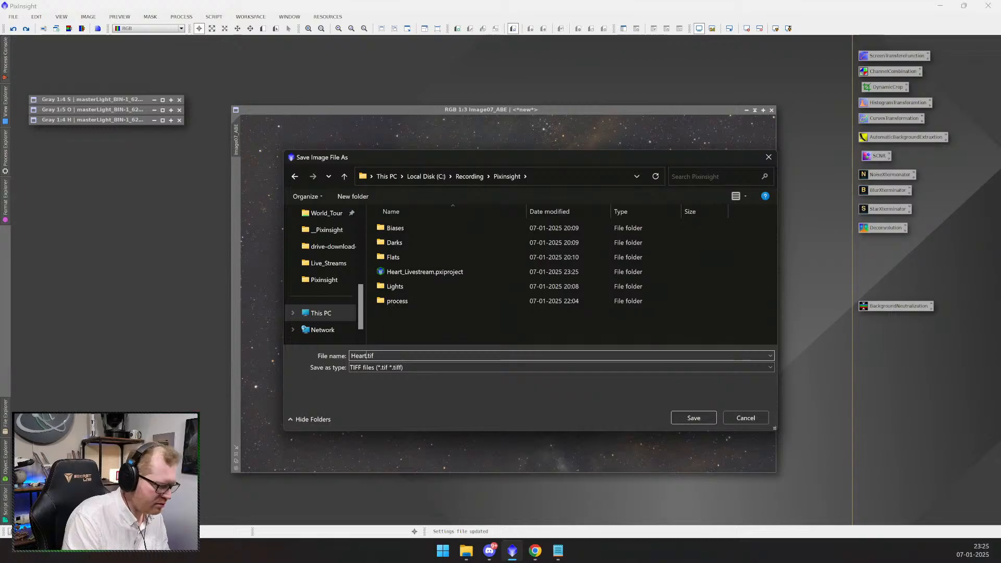
pyautogui.write('livestrema')
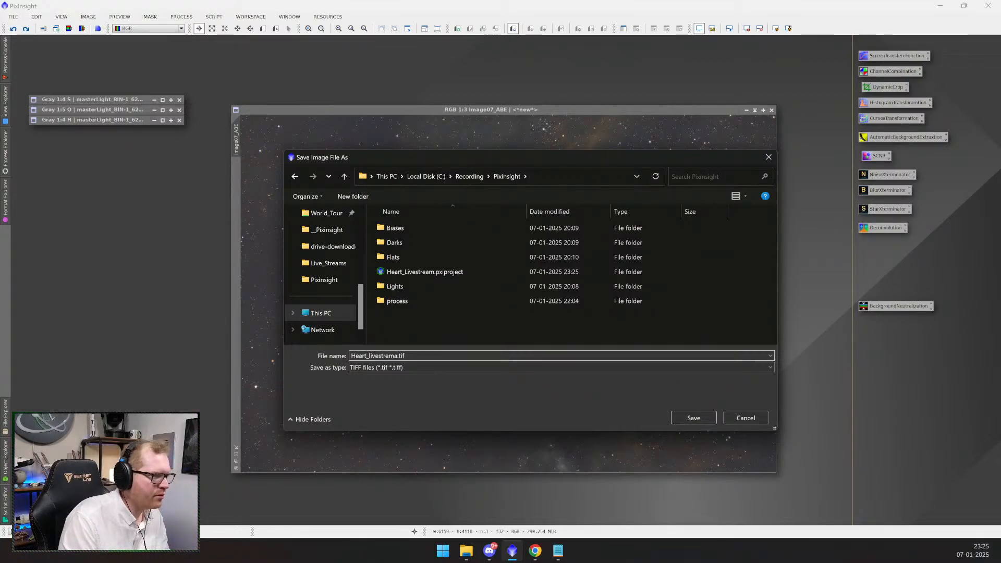
pyautogui.write('am')
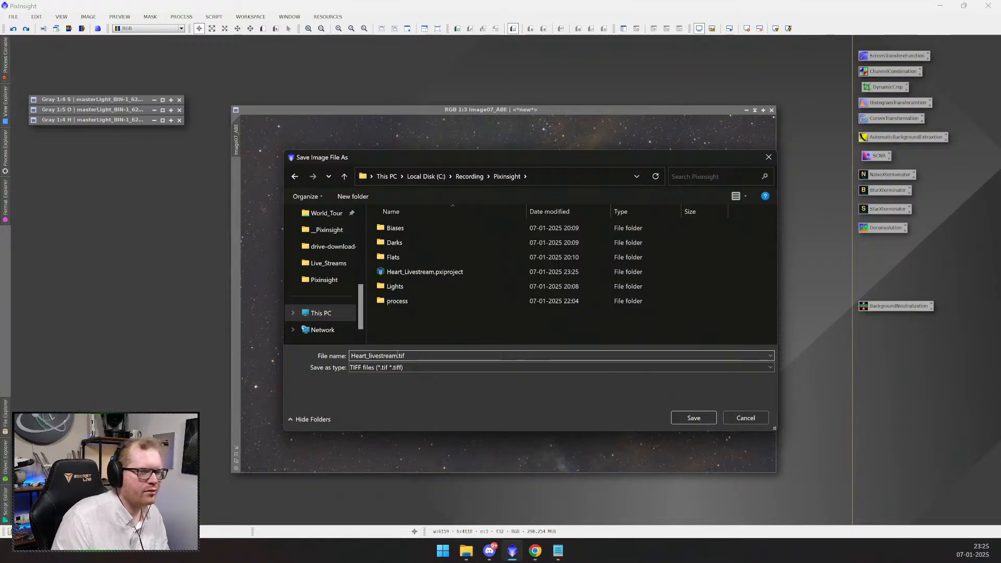
# - Save the TIFF without its unsupported metadata, keeping the default options of 32-bit floating point samples and no compression
pyautogui.press('Return')
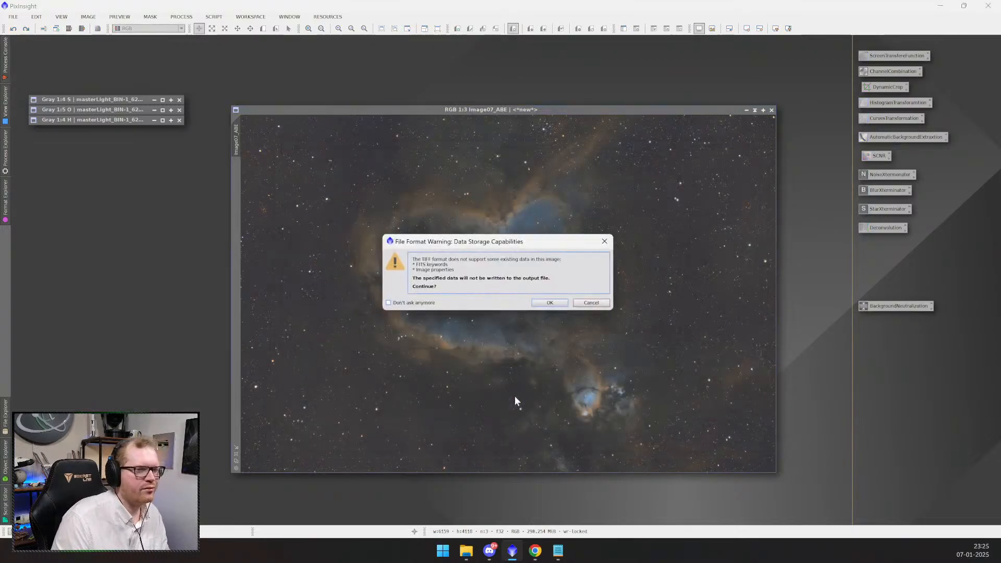
pyautogui.click(548, 304)
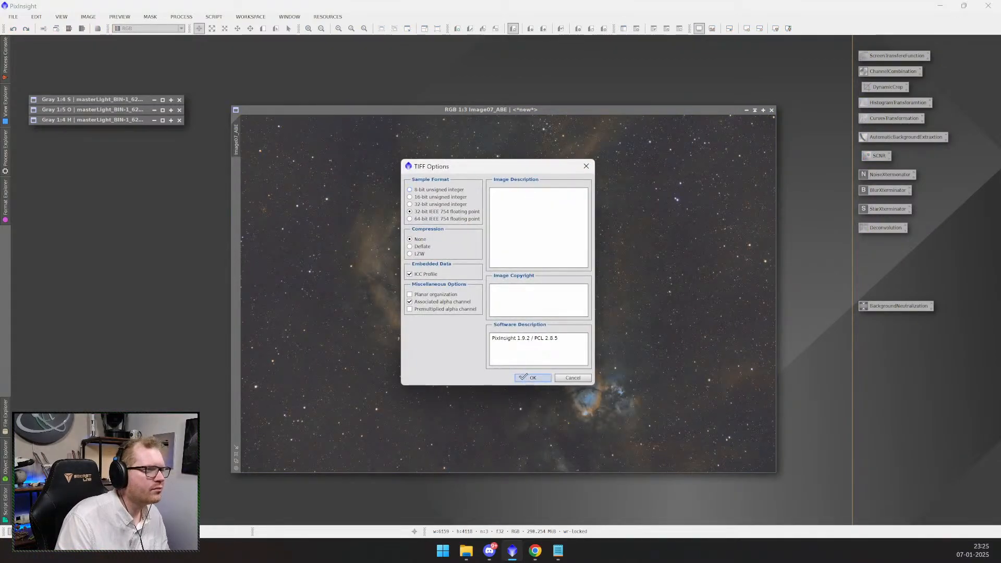
pyautogui.click(527, 379)
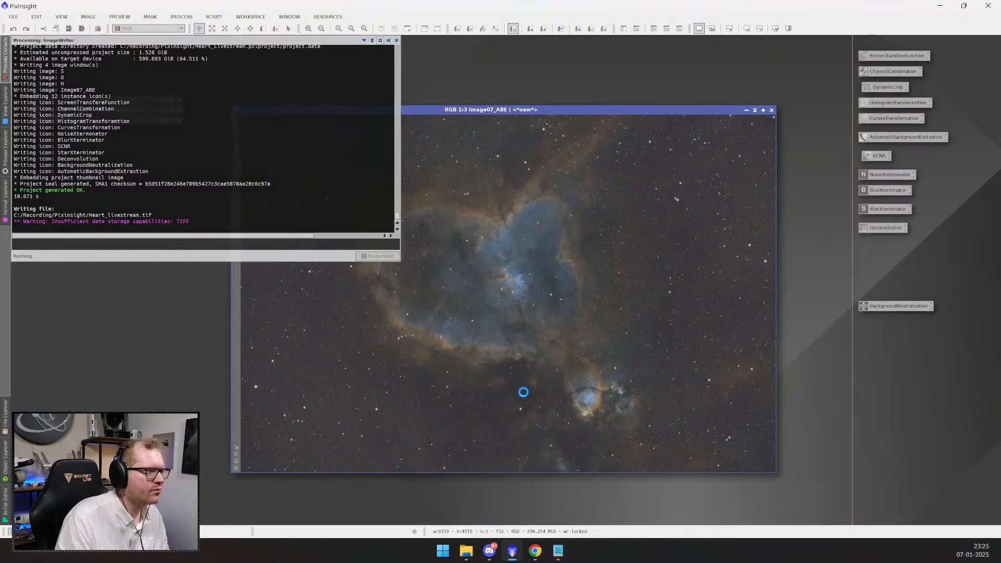
# - In File Explorer, go to C:\Recording\Pixinsight and open Heart_livestream.tif with GIMP, making GIMP the permanent app for .tif files
pyautogui.click(462, 554)
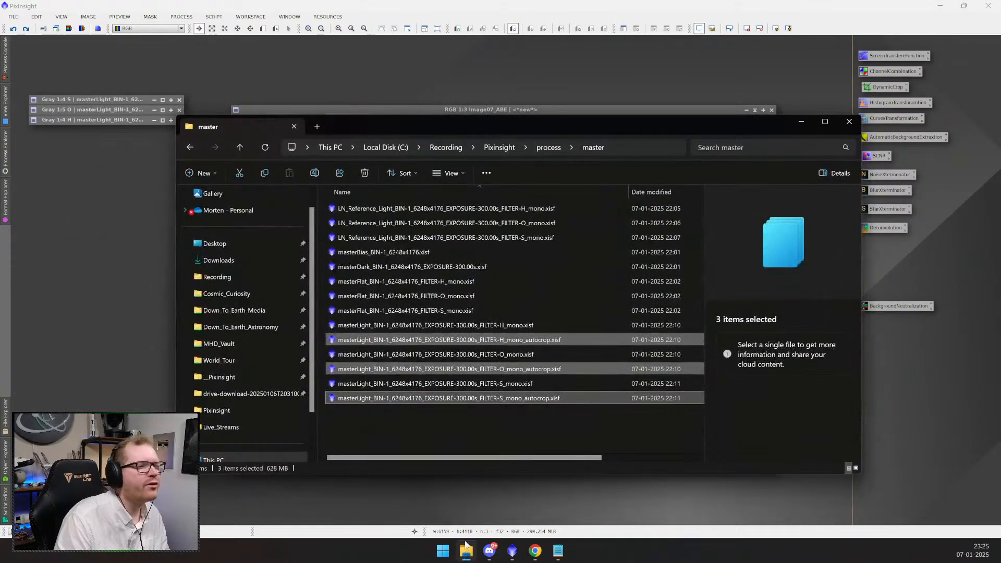
pyautogui.click(499, 147)
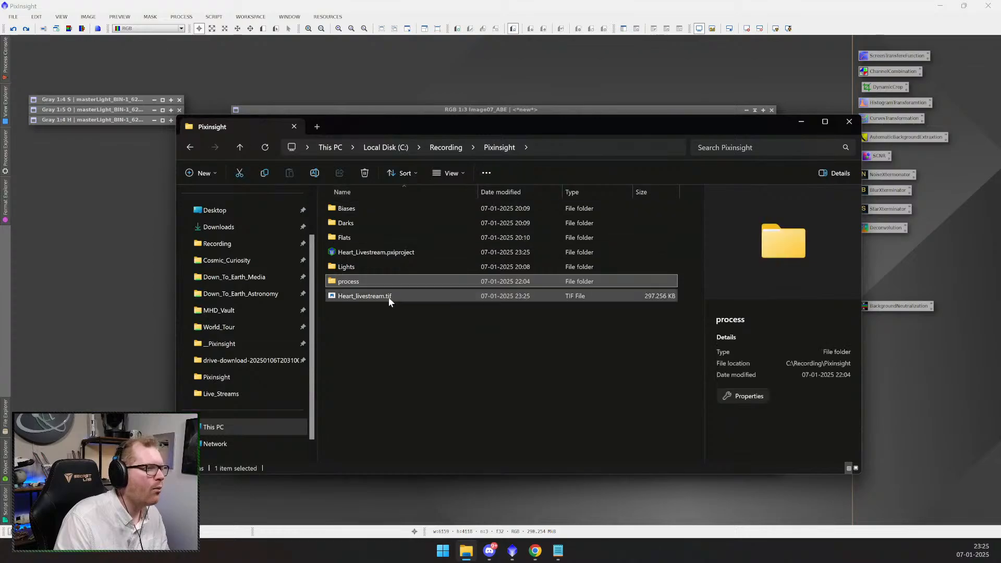
pyautogui.rightClick(381, 297)
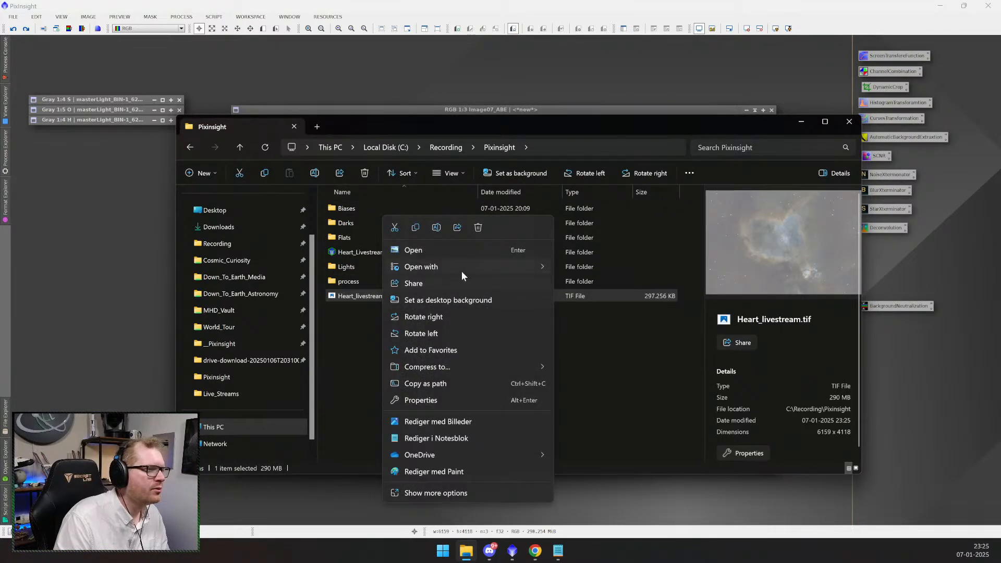
pyautogui.moveTo(462, 271)
pyautogui.click(599, 368)
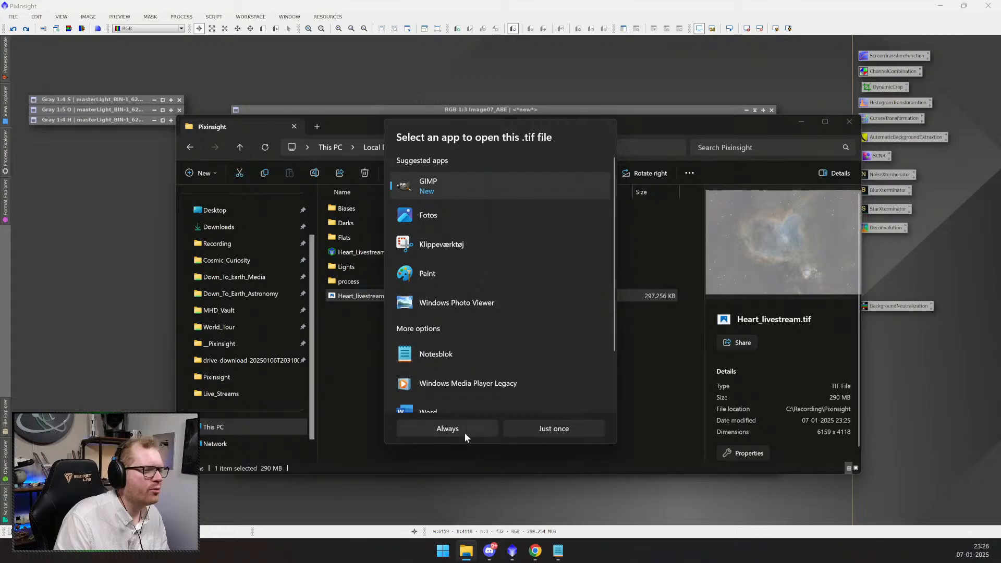
pyautogui.click(465, 432)
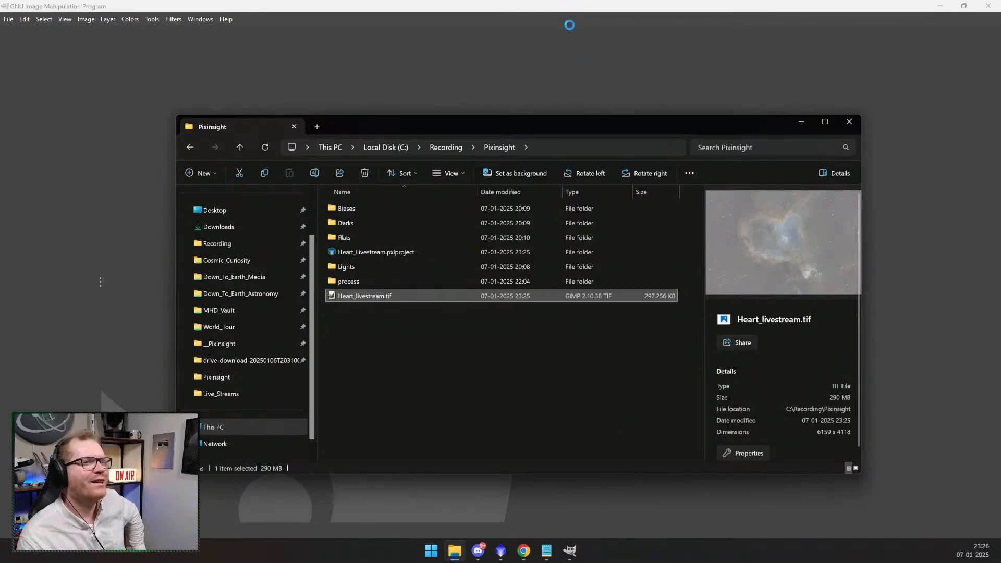
# - Minimize the File Explorer window and import Heart_livestream.tif into GIMP, converting it to the built-in sRGB color profile
pyautogui.moveTo(625, 120)
pyautogui.mouseDown()
pyautogui.moveTo(624, 110)
pyautogui.moveTo(641, 174)
pyautogui.moveTo(608, 116)
pyautogui.mouseUp()
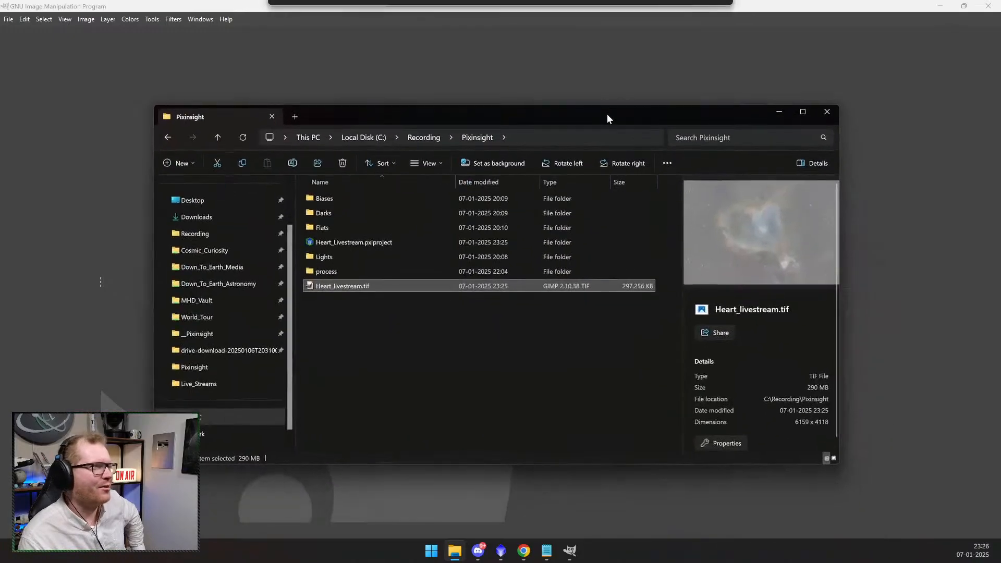
pyautogui.click(668, 64)
pyautogui.click(777, 113)
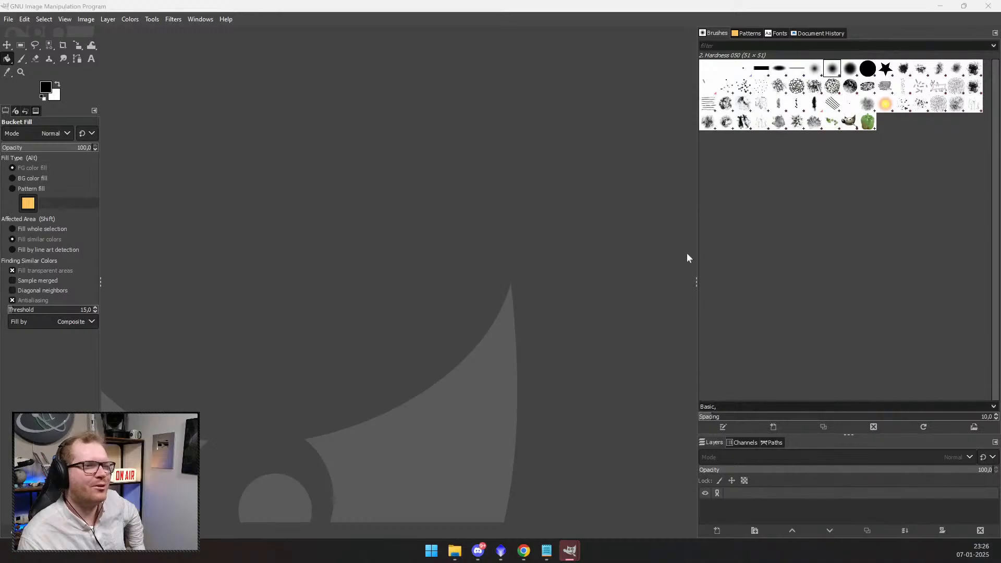
pyautogui.moveTo(571, 555)
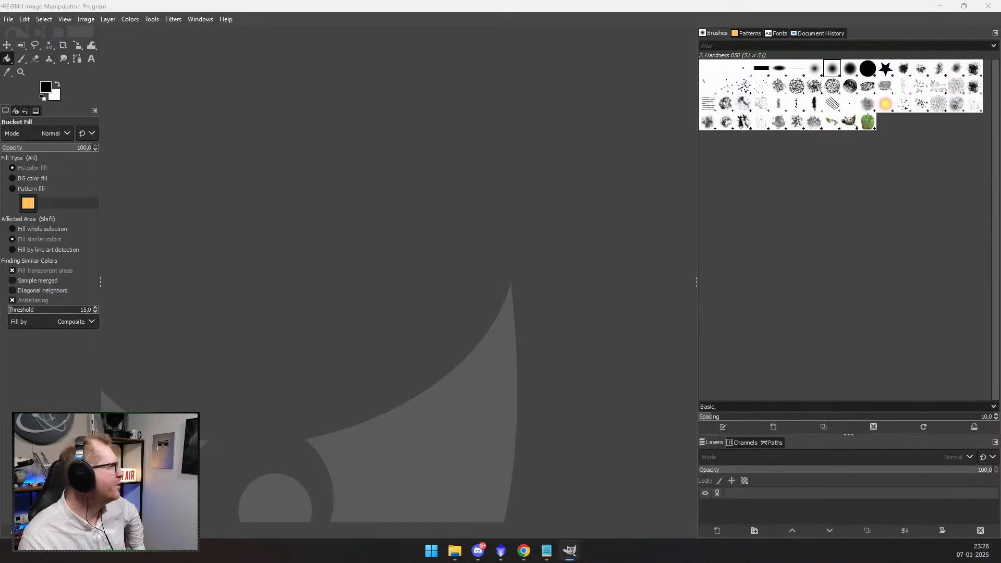
pyautogui.moveTo(0, 230); pyautogui.dragTo(476, 215)
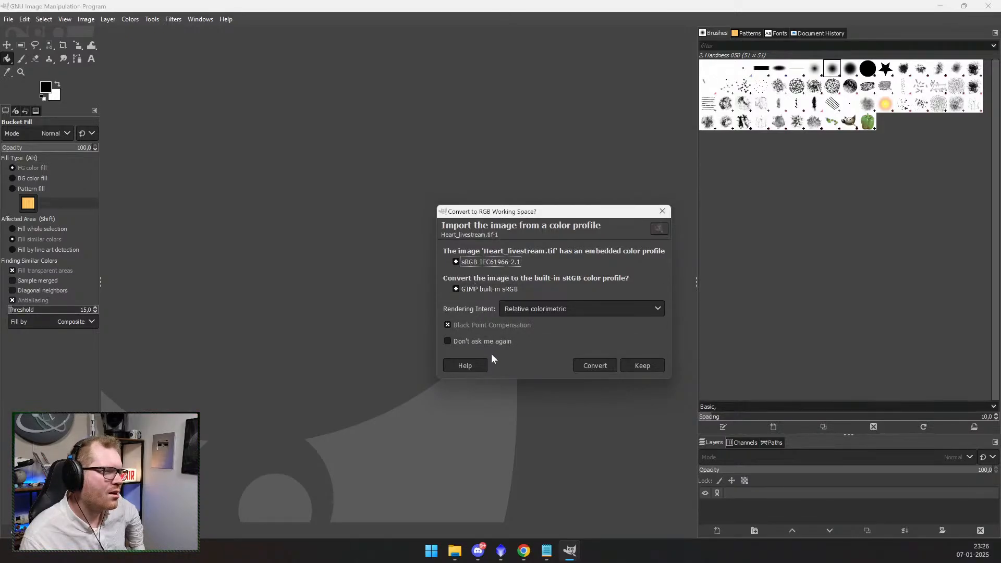
pyautogui.click(588, 368)
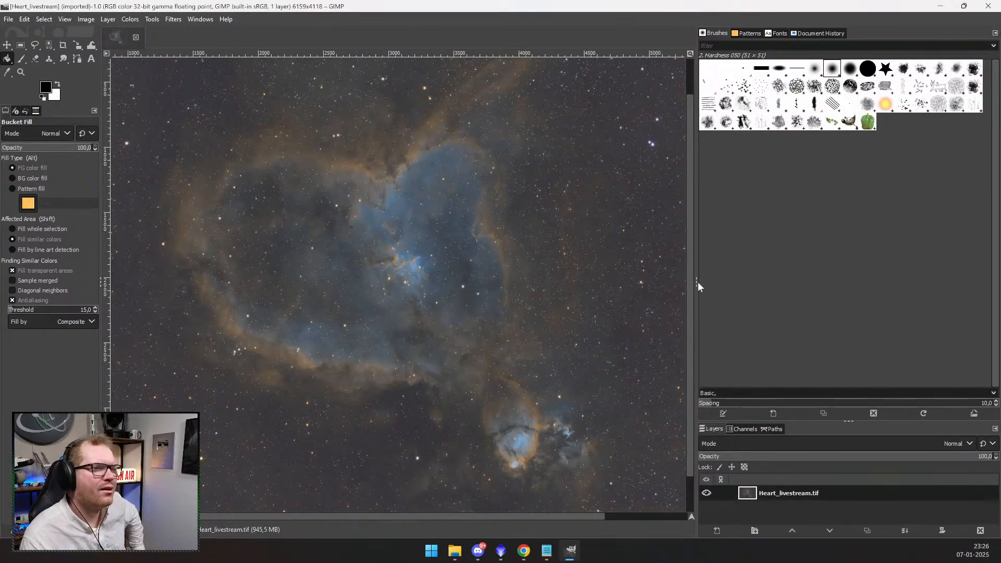
# - Narrow the brushes and layers dock, enlarge its layers area, and fit the whole nebula image in the canvas
pyautogui.moveTo(698, 286); pyautogui.dragTo(868, 291)
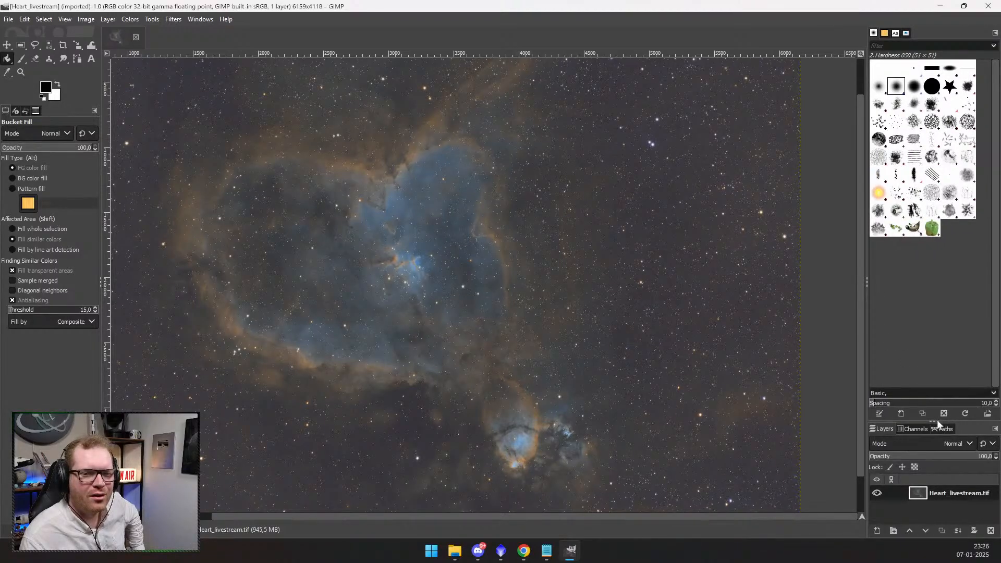
pyautogui.moveTo(937, 420); pyautogui.dragTo(946, 182)
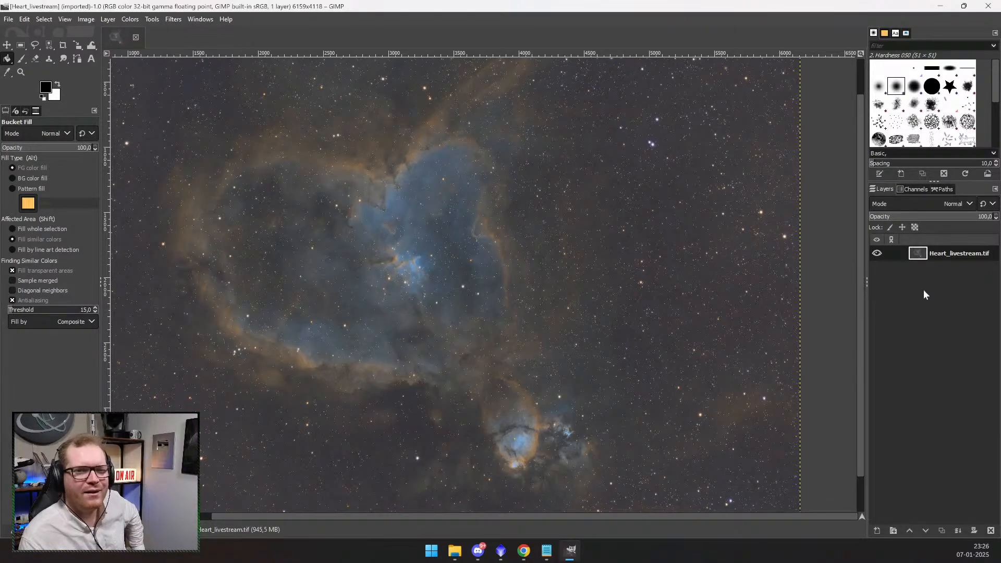
pyautogui.scroll(-2, 434, 283)
pyautogui.scroll(-2, 435, 283)
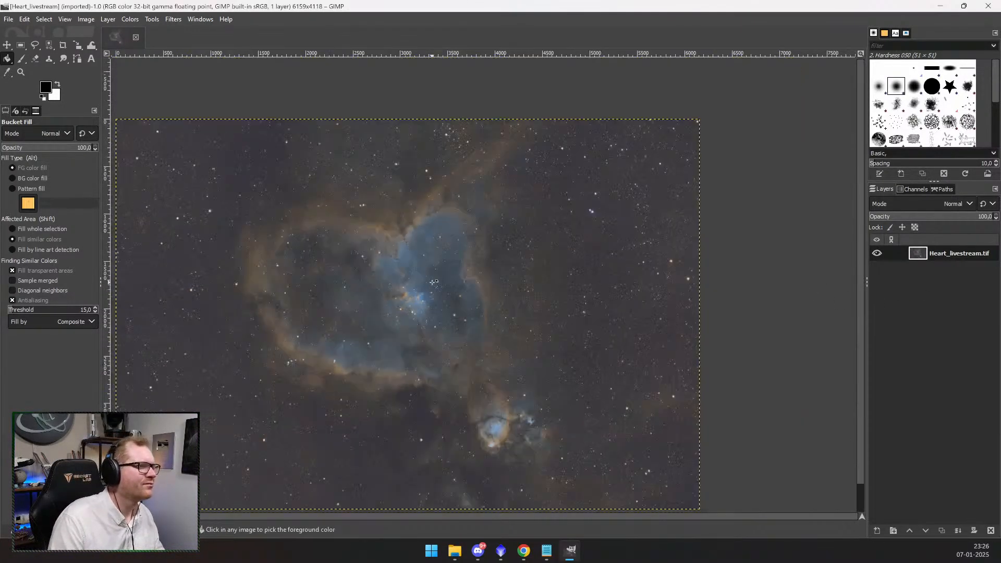
pyautogui.scroll(1, 398, 328)
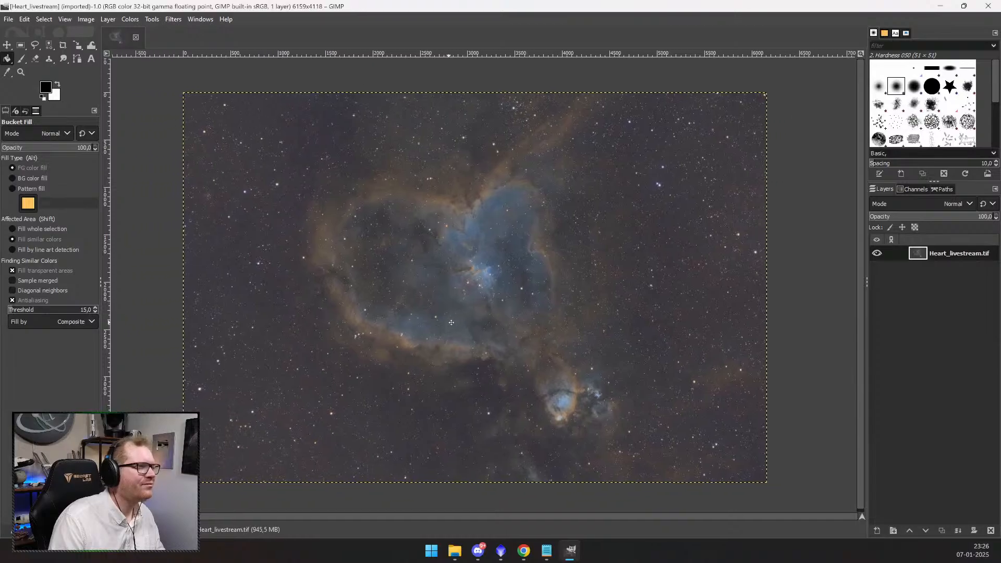
# - Raise the image's saturation to a scale of about 1.3 and apply it
pyautogui.click(127, 19)
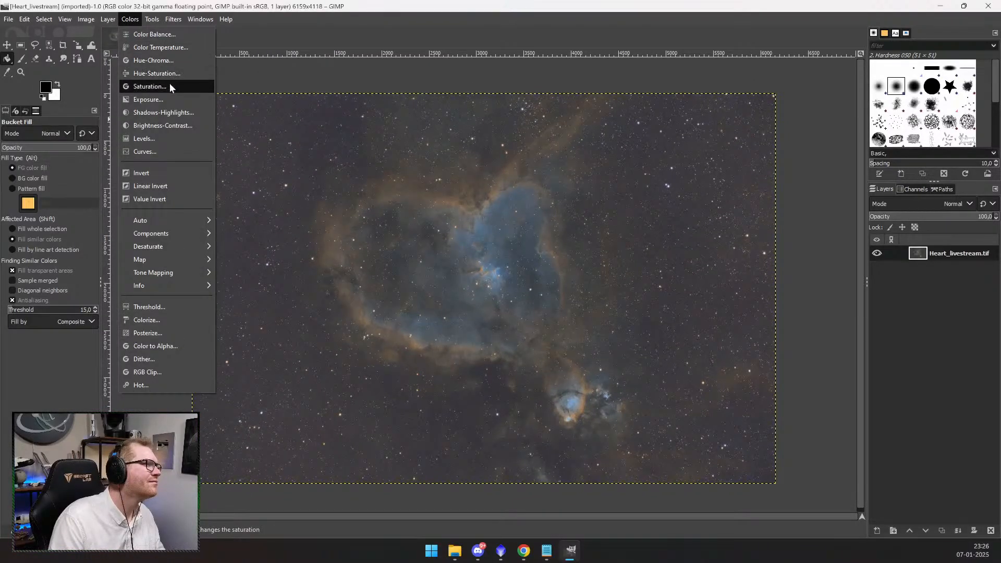
pyautogui.click(170, 87)
pyautogui.click(168, 106)
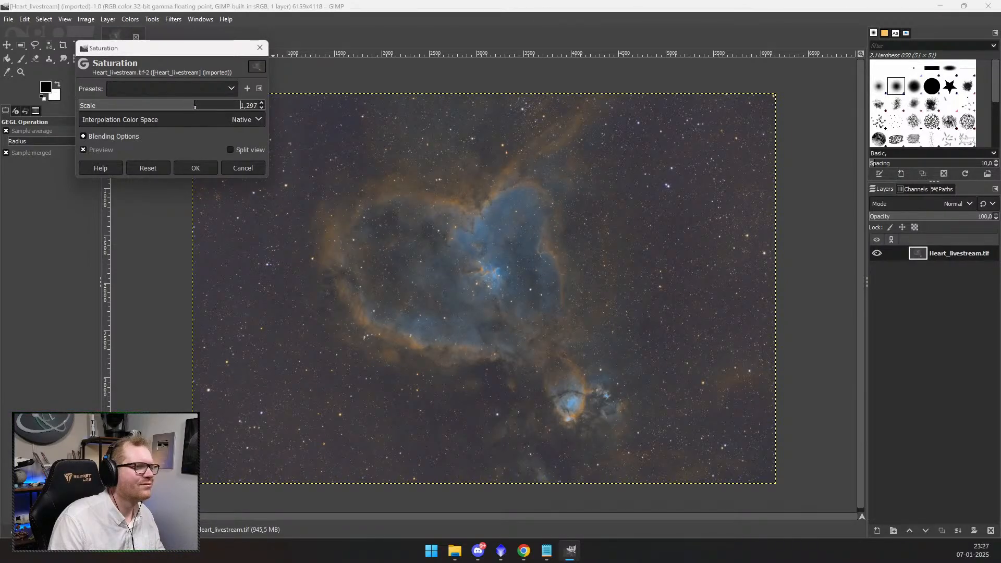
pyautogui.click(195, 106)
pyautogui.click(195, 167)
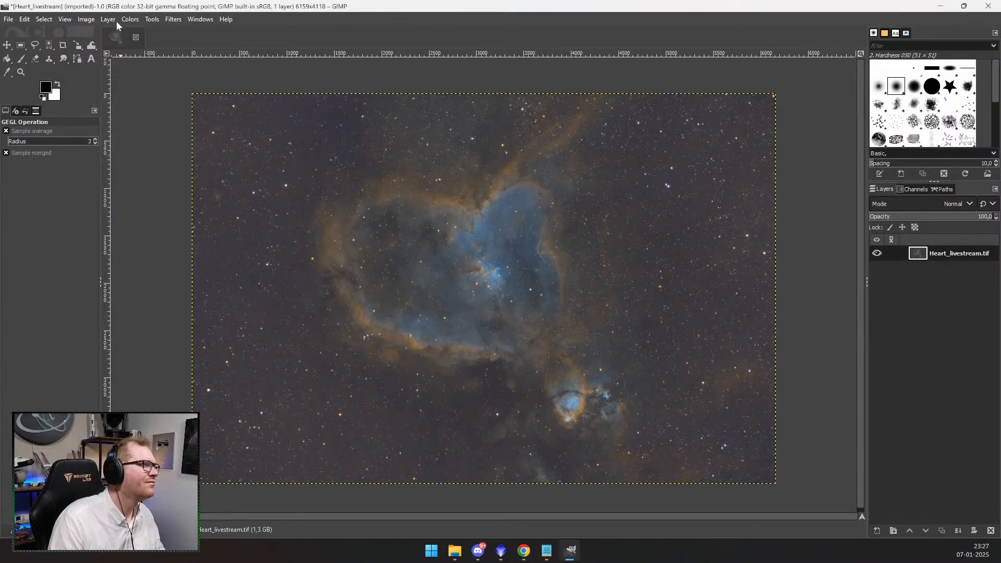
pyautogui.click(130, 18)
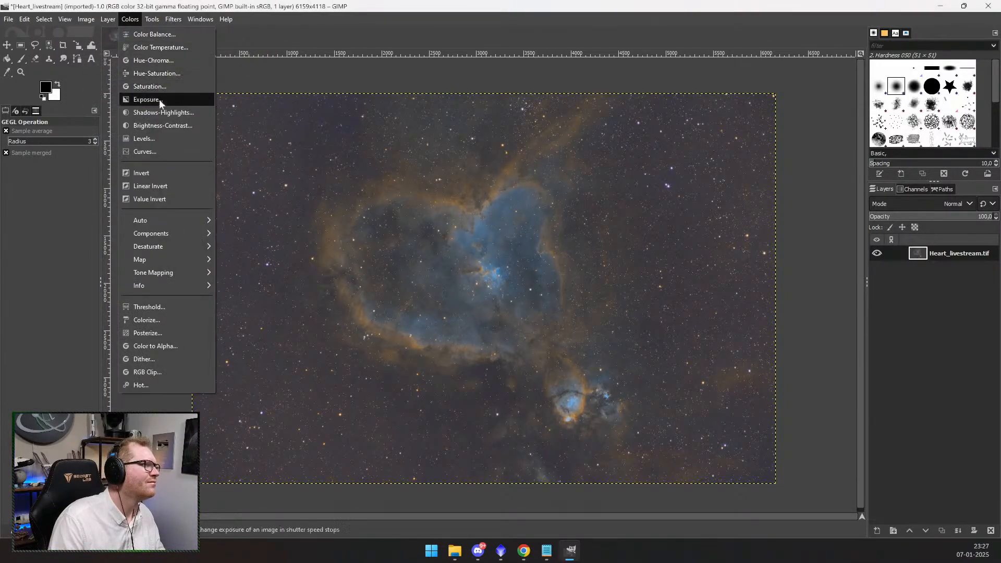
pyautogui.click(157, 139)
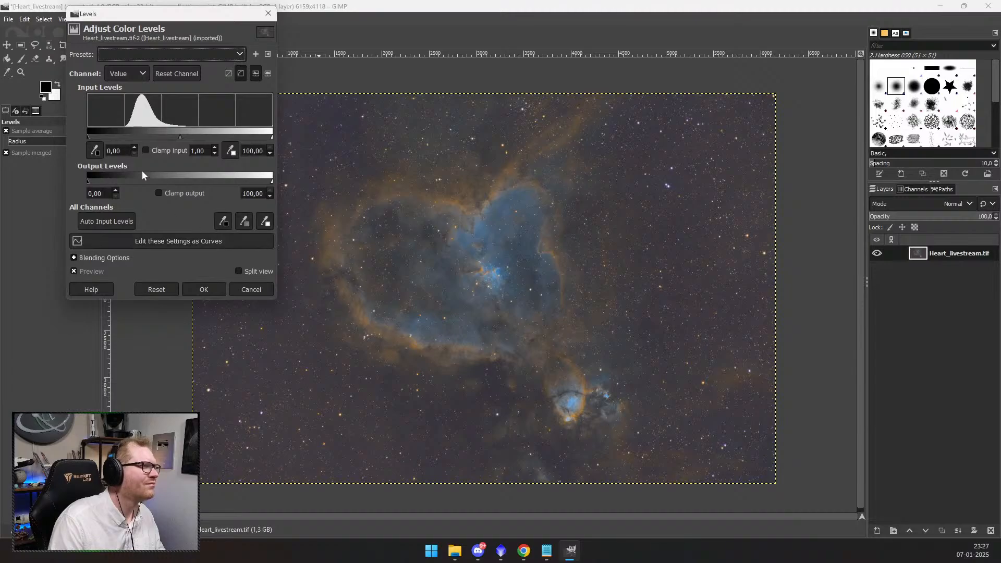
pyautogui.click(268, 13)
# - Try an S-shaped Curves adjustment on the Value channel with points at about 21 in, 8 out and 36 in, 50 out
pyautogui.click(130, 19)
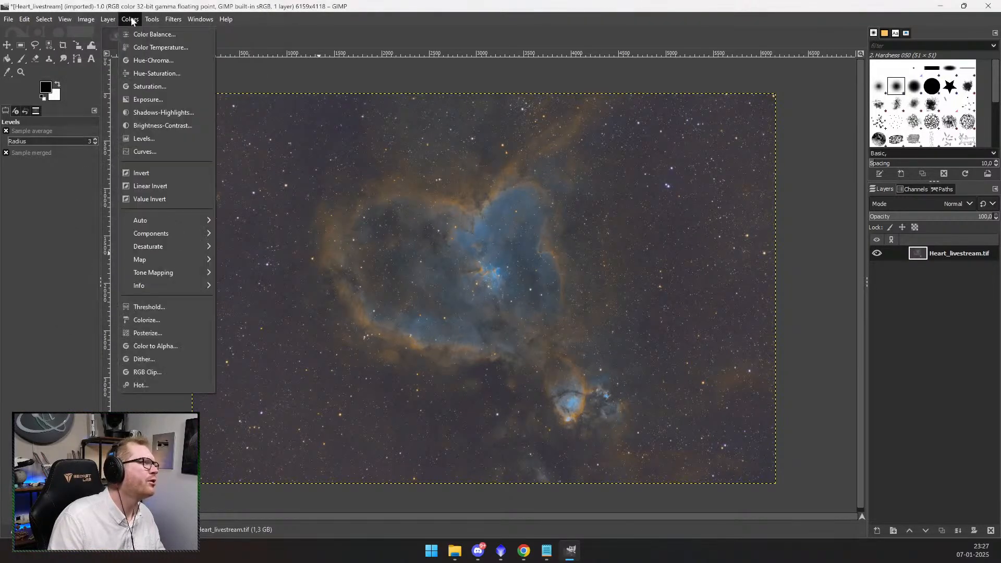
pyautogui.click(156, 153)
pyautogui.moveTo(166, 18); pyautogui.dragTo(325, 71)
pyautogui.moveTo(423, 372); pyautogui.dragTo(654, 475)
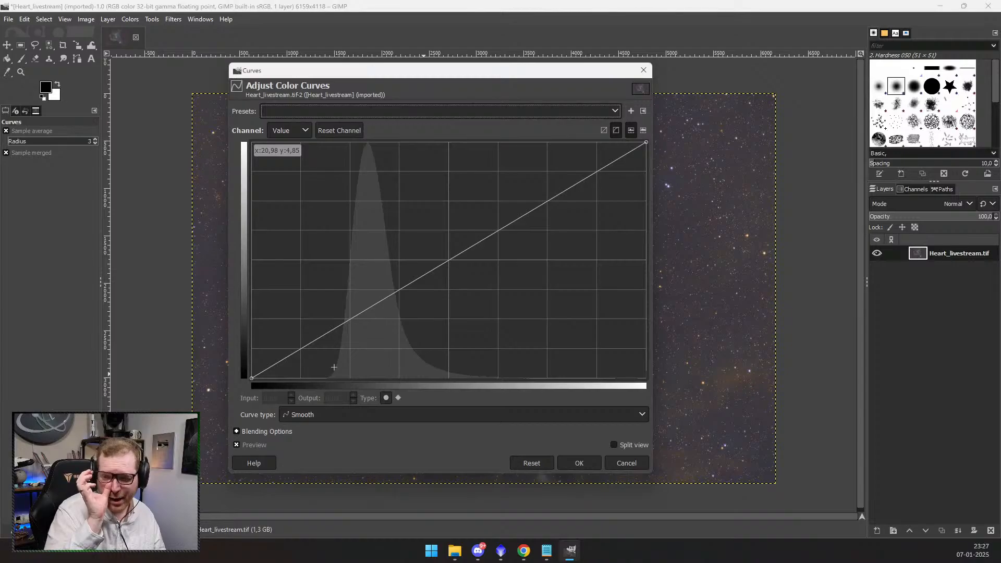
pyautogui.click(333, 332)
pyautogui.click(396, 294)
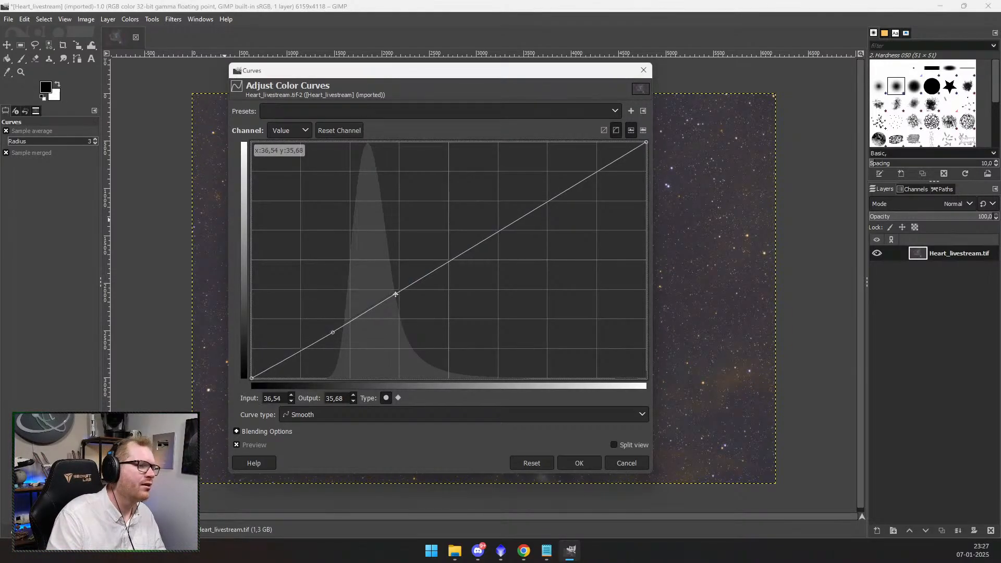
pyautogui.moveTo(396, 295); pyautogui.dragTo(397, 260)
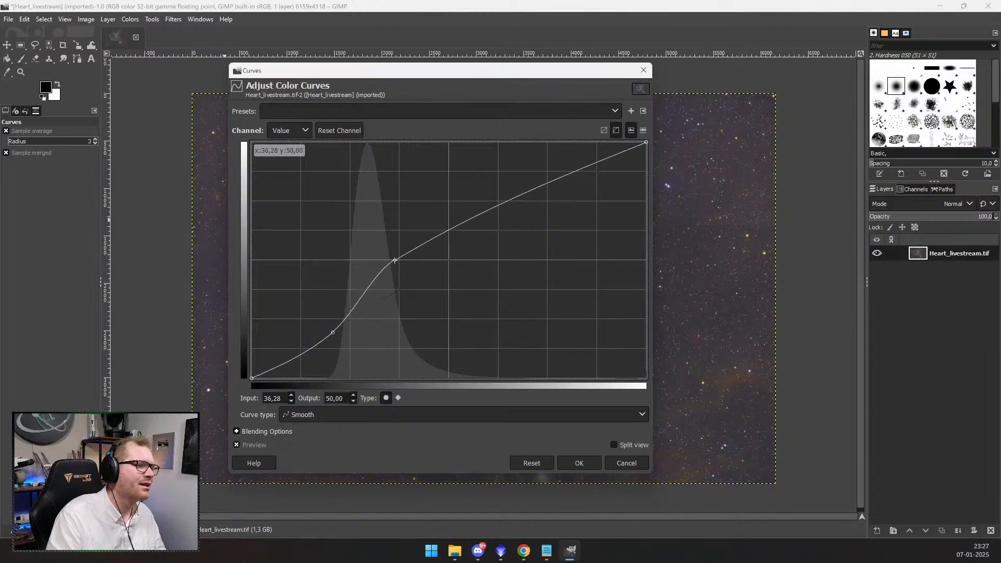
pyautogui.moveTo(333, 334); pyautogui.dragTo(336, 359)
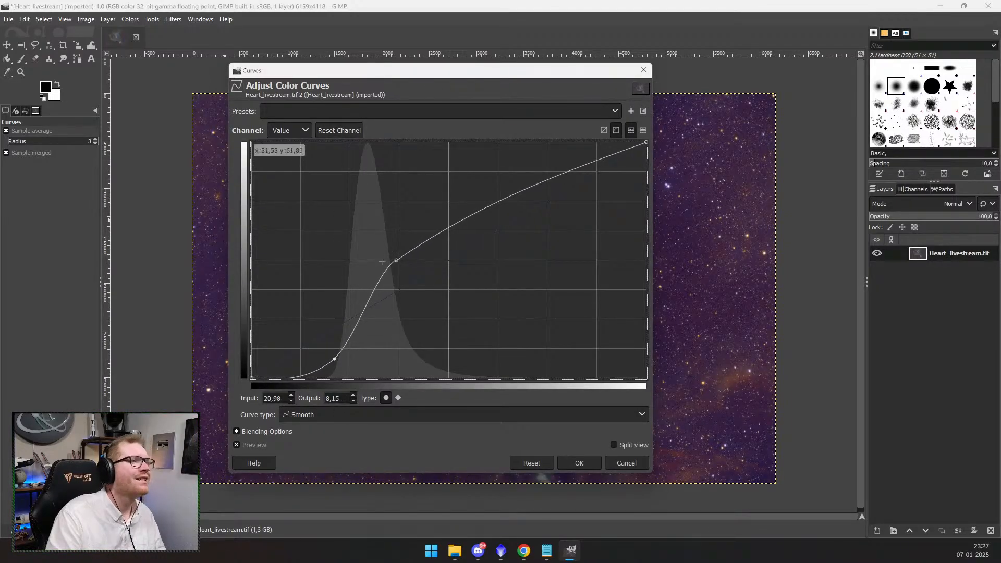
# - Check the Red channel in Curves, return to the Value channel, and close the adjustment without applying it
pyautogui.click(287, 130)
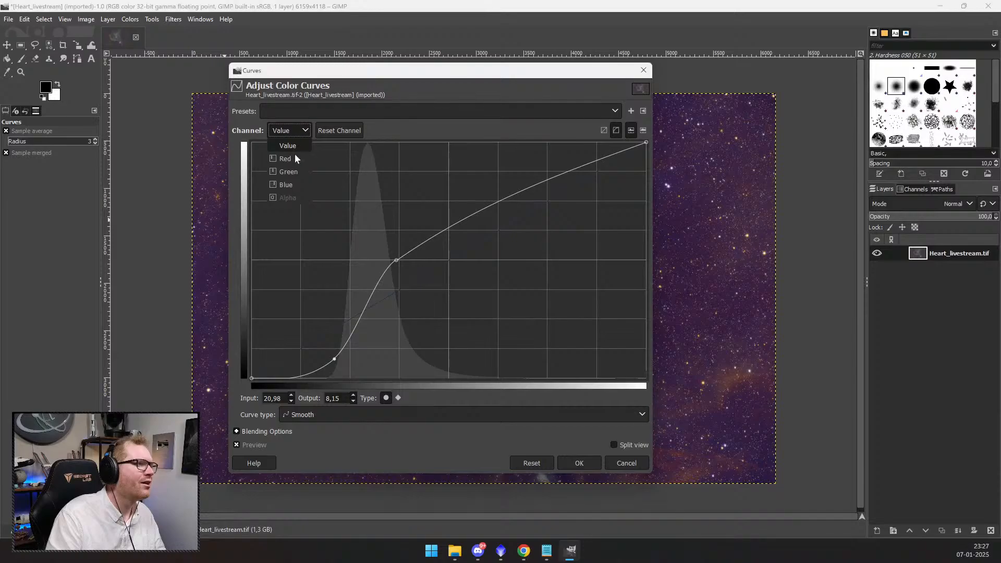
pyautogui.click(286, 161)
pyautogui.click(301, 131)
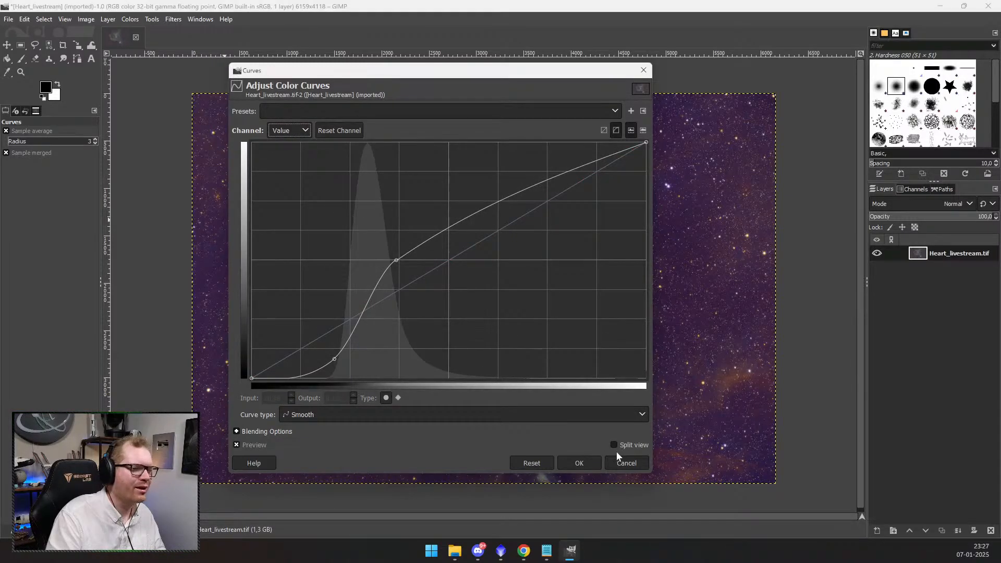
pyautogui.click(579, 463)
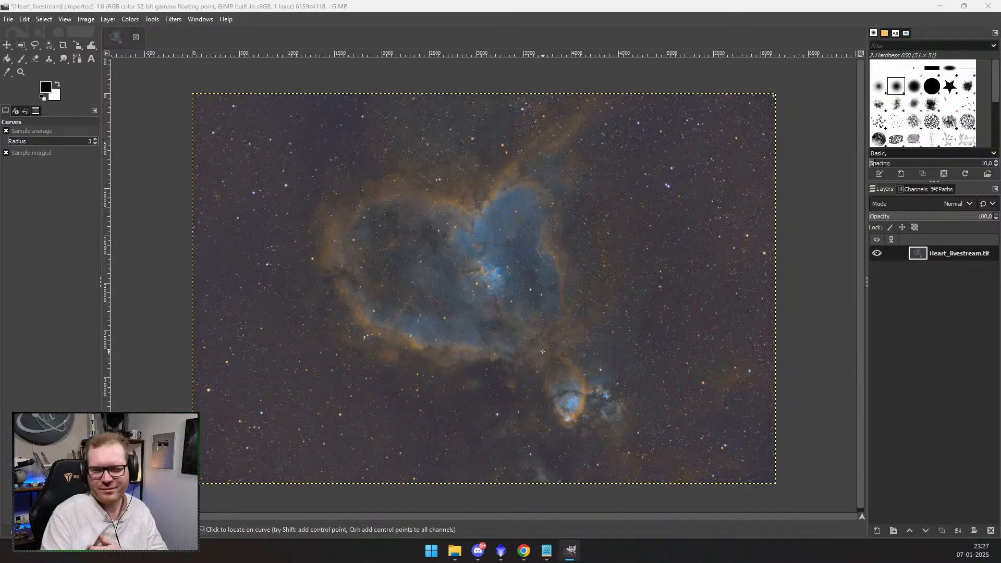
# - Try a Curves adjustment on the Value channel with points at about 23 in, 23 out and 36 in, 43 out
pyautogui.click(129, 19)
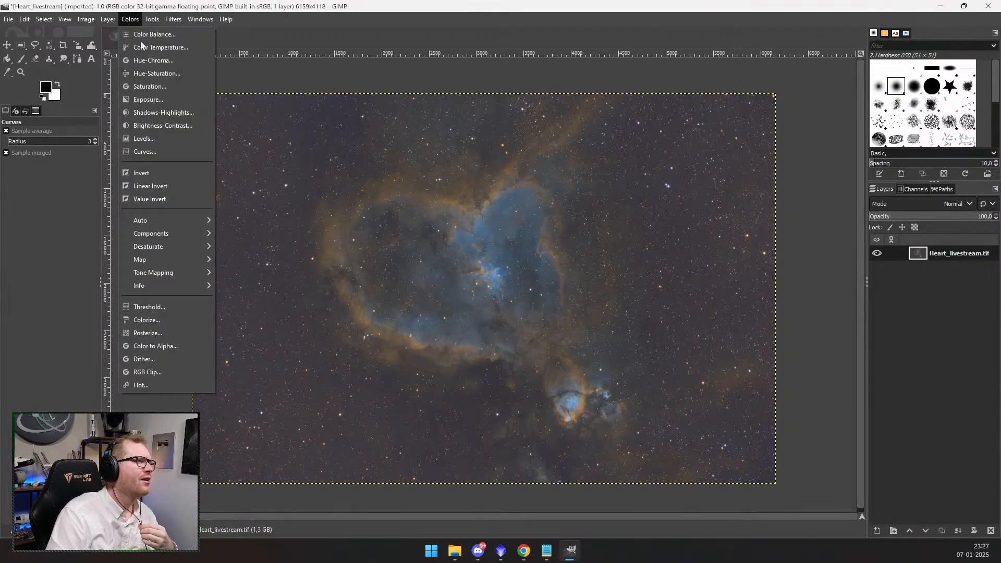
pyautogui.click(166, 150)
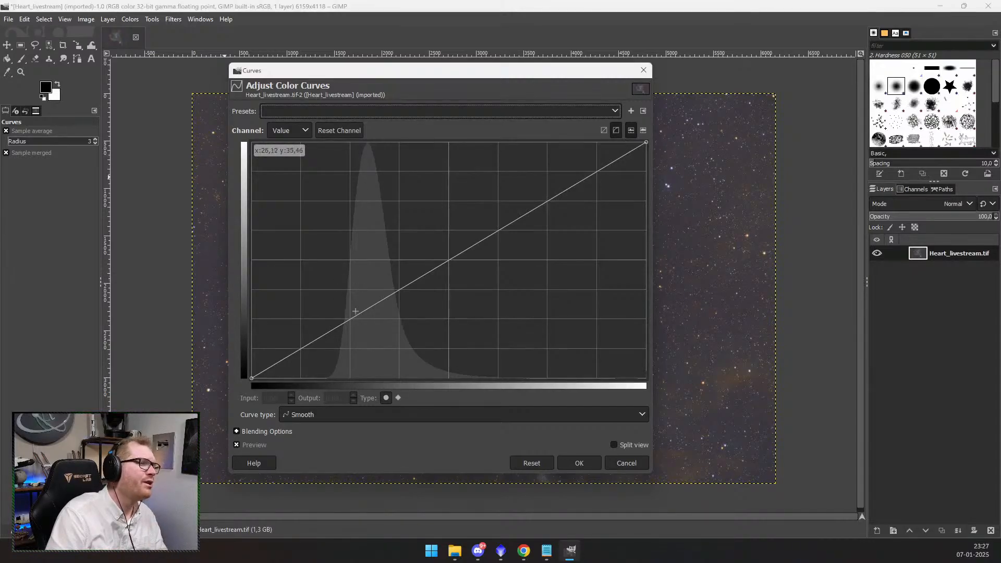
pyautogui.click(342, 323)
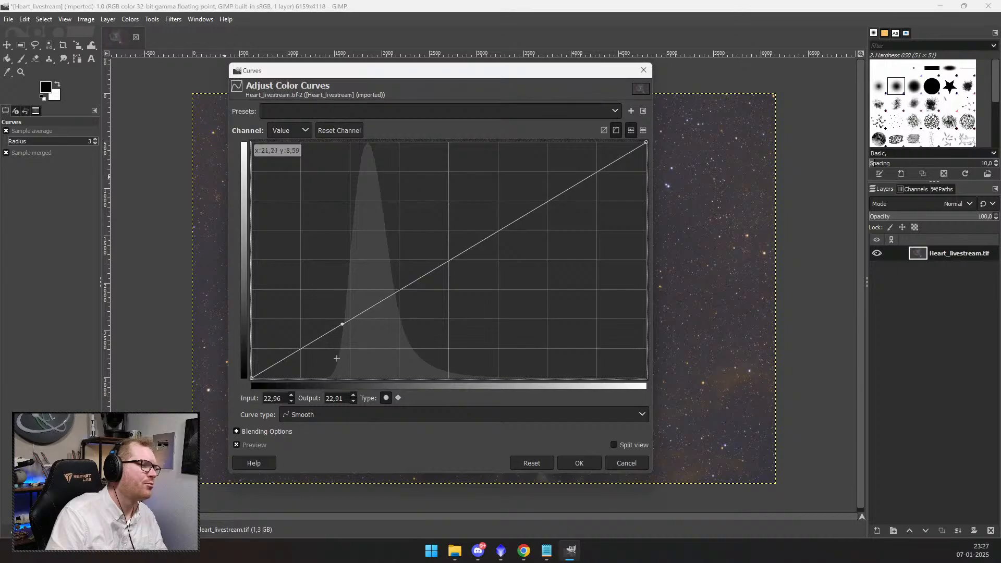
pyautogui.click(393, 295)
pyautogui.moveTo(394, 295); pyautogui.dragTo(393, 276)
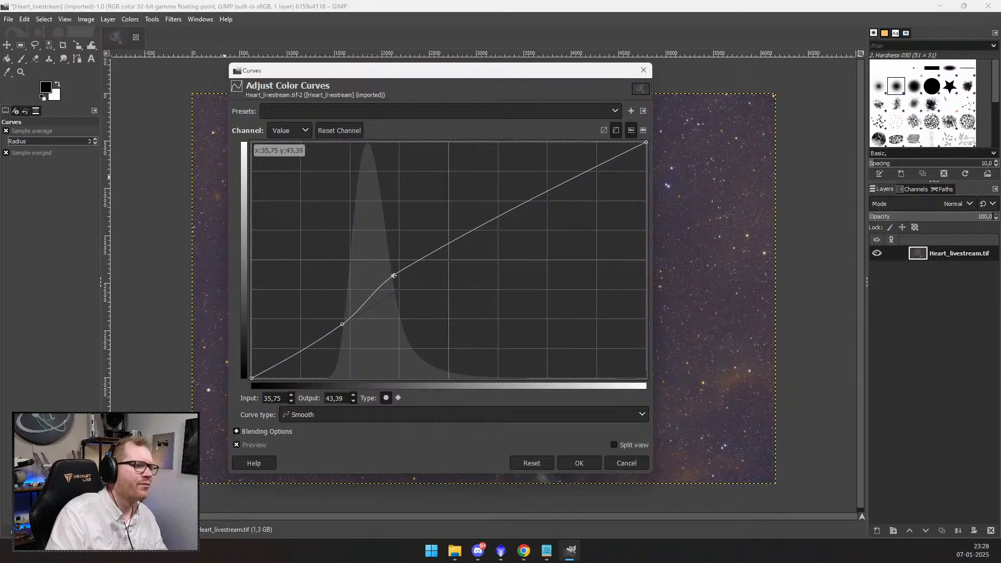
pyautogui.click(624, 458)
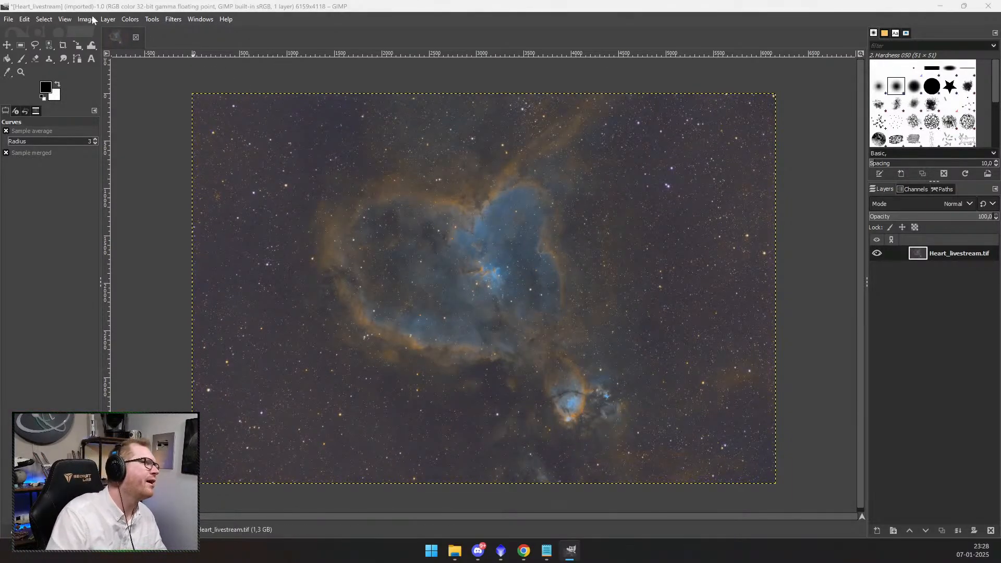
# - Open a Levels adjustment for the nebula image, enlarge its dialog, and move it off the left half of the image
pyautogui.click(124, 17)
pyautogui.moveTo(115, 16)
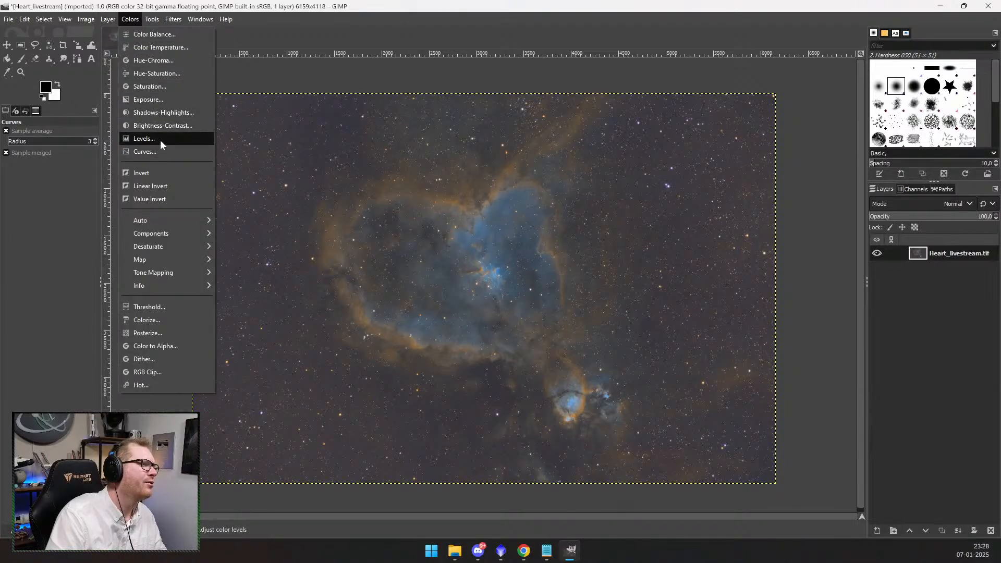
pyautogui.click(161, 140)
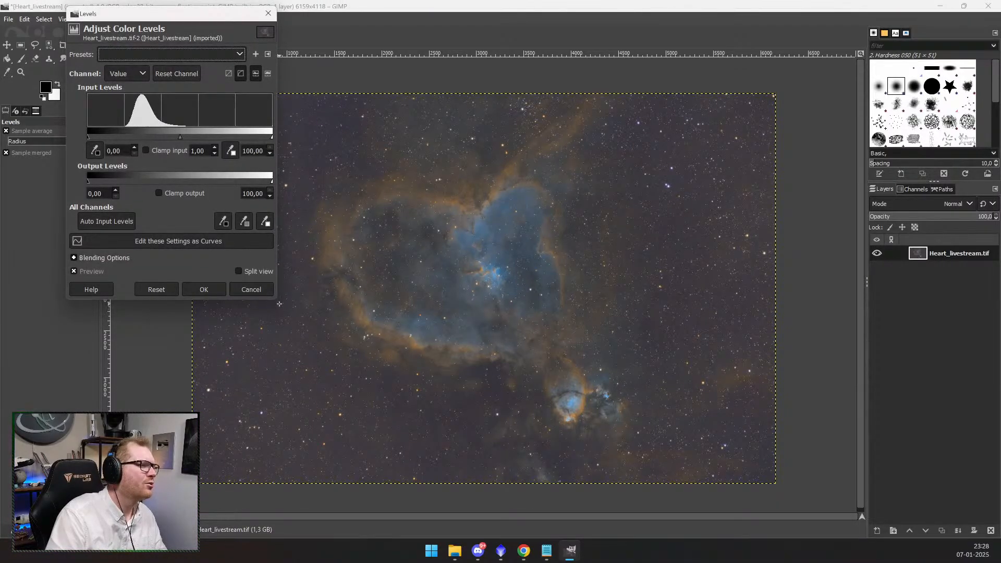
pyautogui.moveTo(279, 304); pyautogui.dragTo(468, 427)
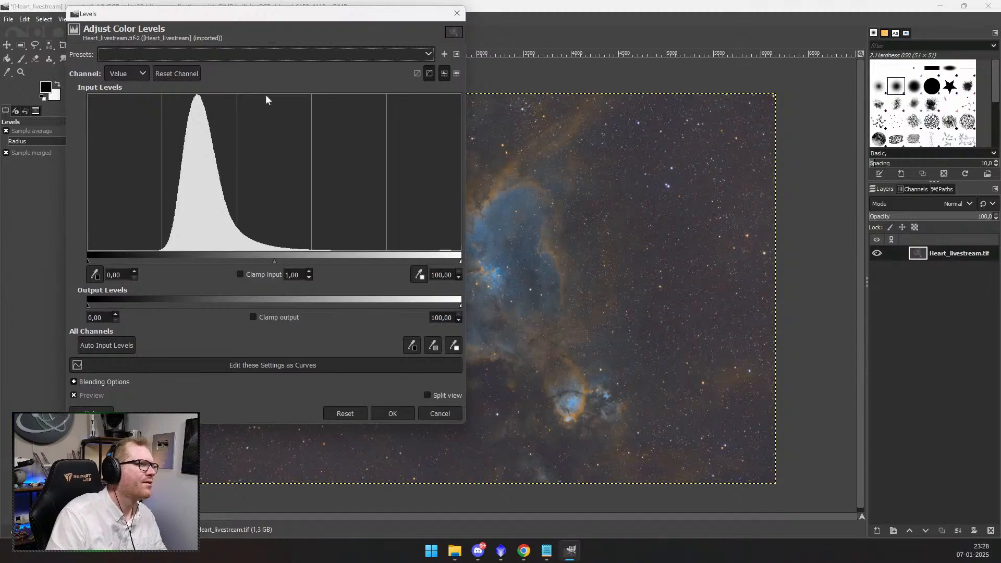
pyautogui.moveTo(247, 14); pyautogui.dragTo(662, 76)
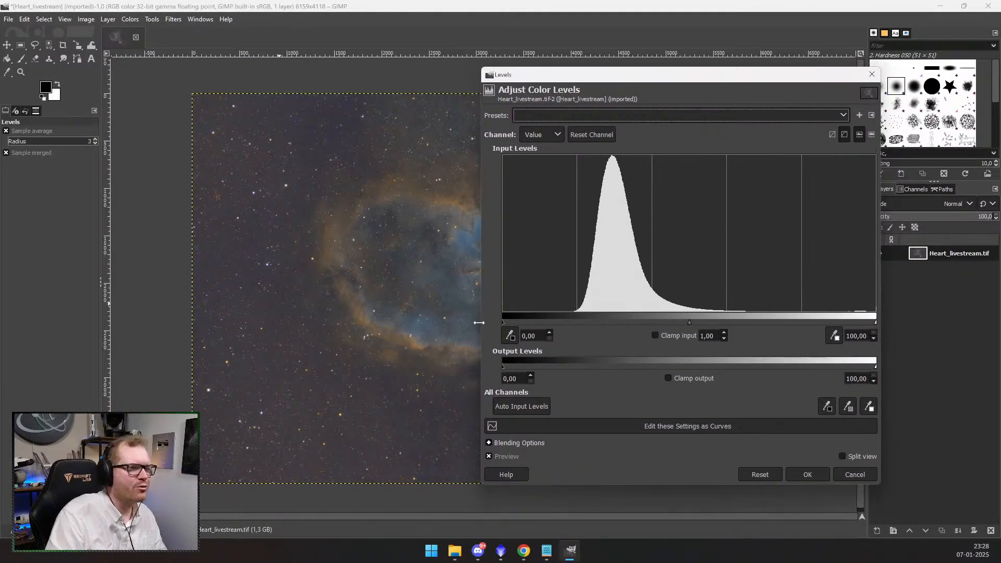
# - Raise the Value channel's input black point to 10.32, keeping the nebula in view to judge it, and apply the levels
pyautogui.click(537, 316)
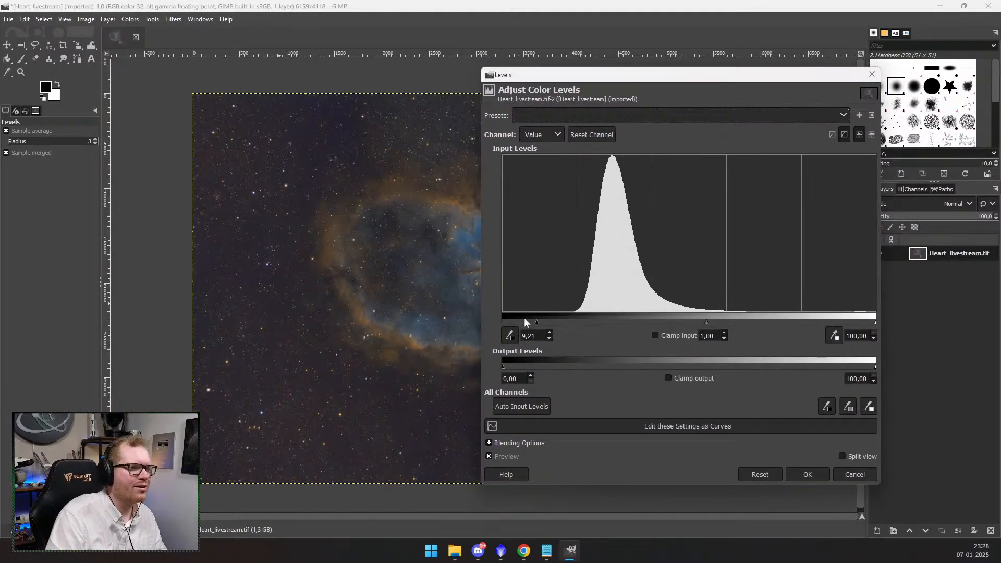
pyautogui.moveTo(596, 78); pyautogui.dragTo(754, 71)
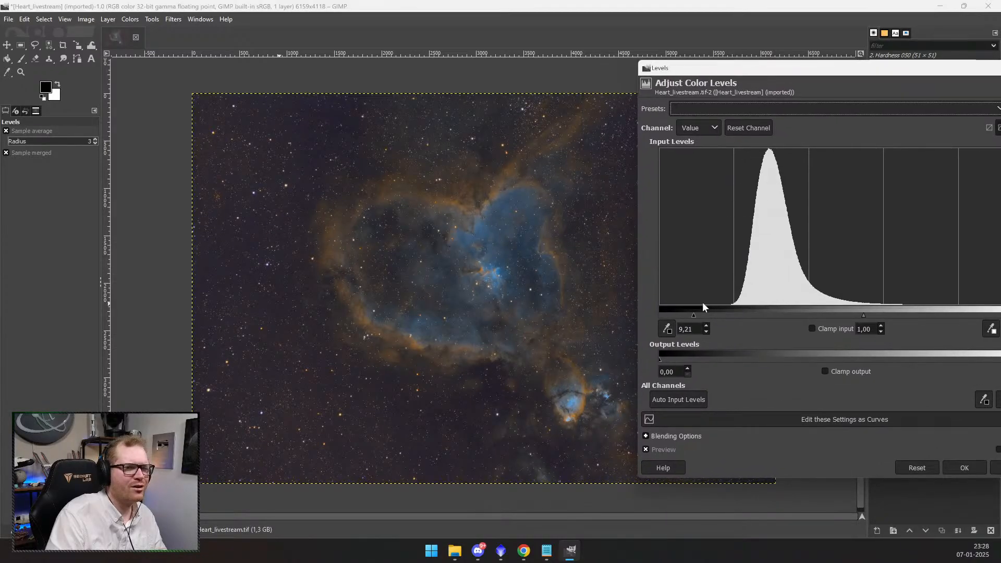
pyautogui.moveTo(696, 313); pyautogui.dragTo(698, 313)
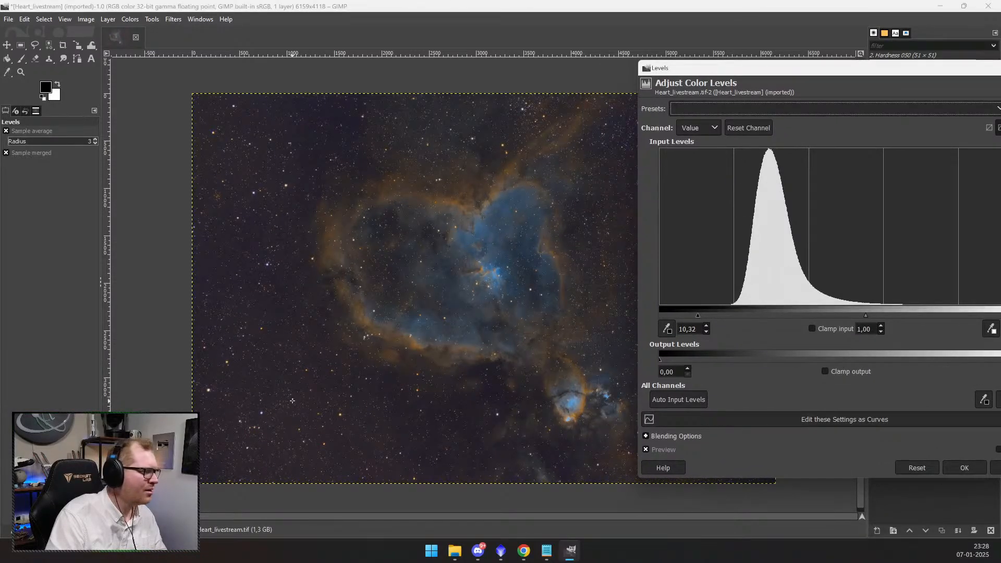
pyautogui.scroll(-1, 390, 346)
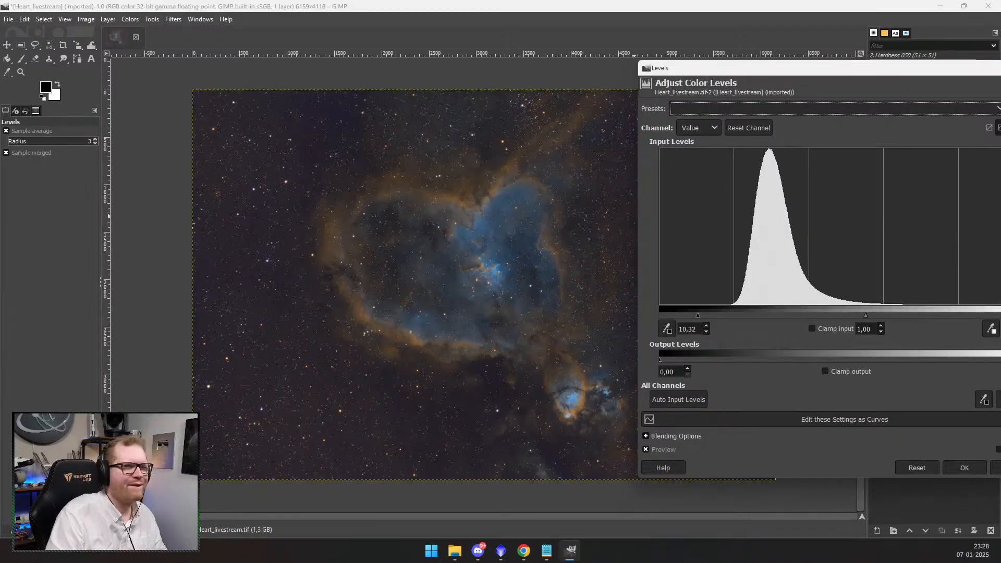
pyautogui.moveTo(768, 68); pyautogui.dragTo(833, 70)
pyautogui.scroll(-2, 497, 239)
pyautogui.scroll(1, 497, 239)
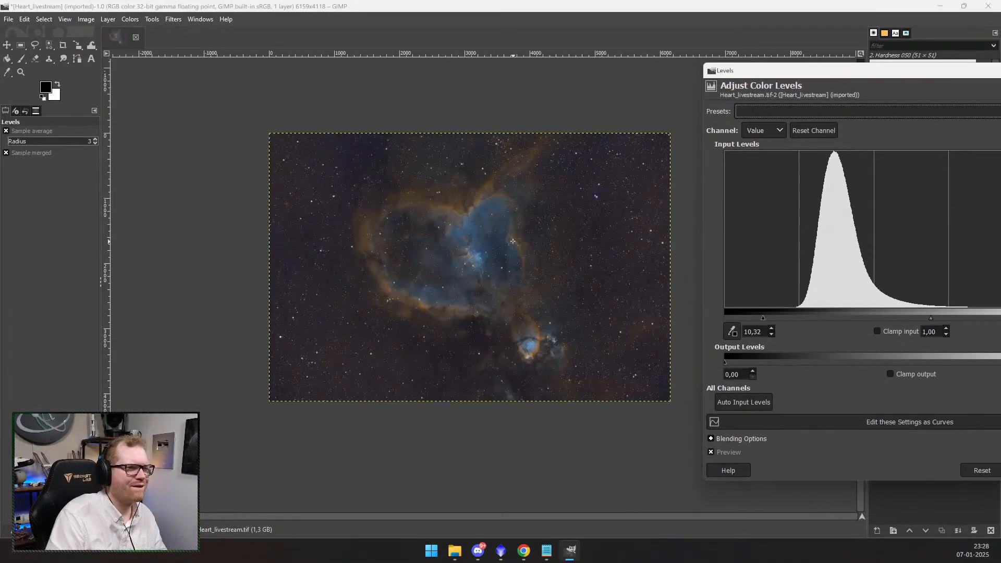
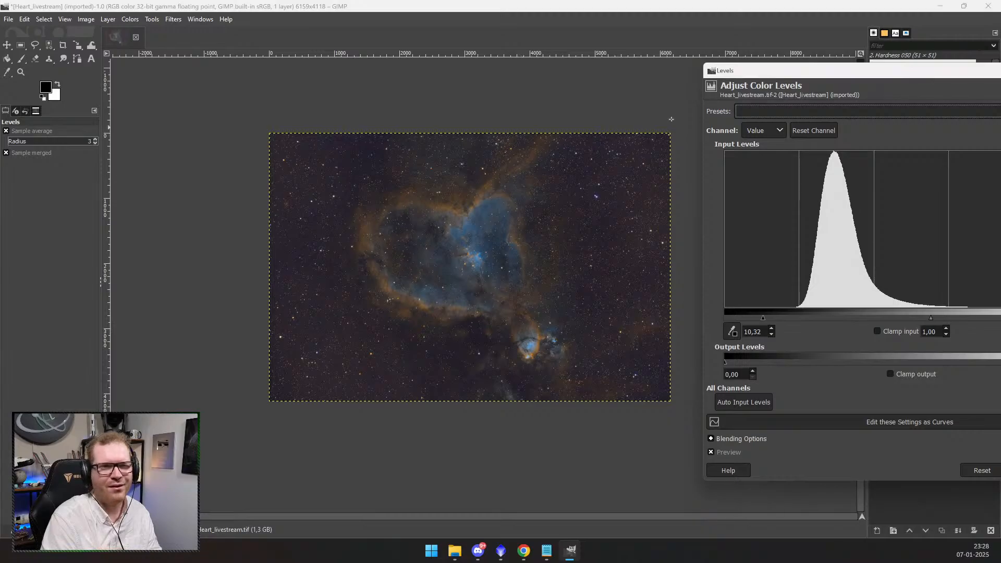
pyautogui.moveTo(745, 70); pyautogui.dragTo(539, 66)
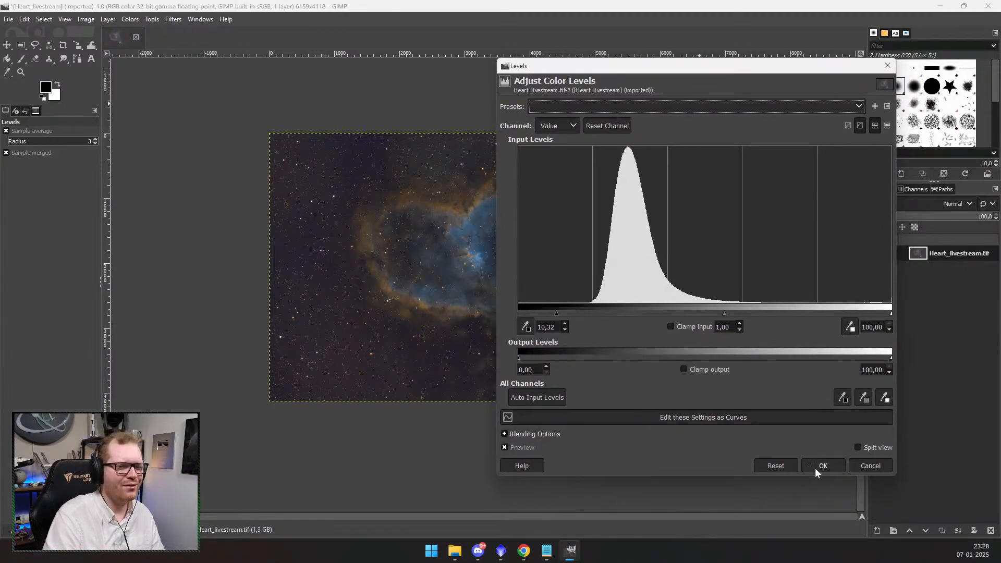
pyautogui.click(822, 466)
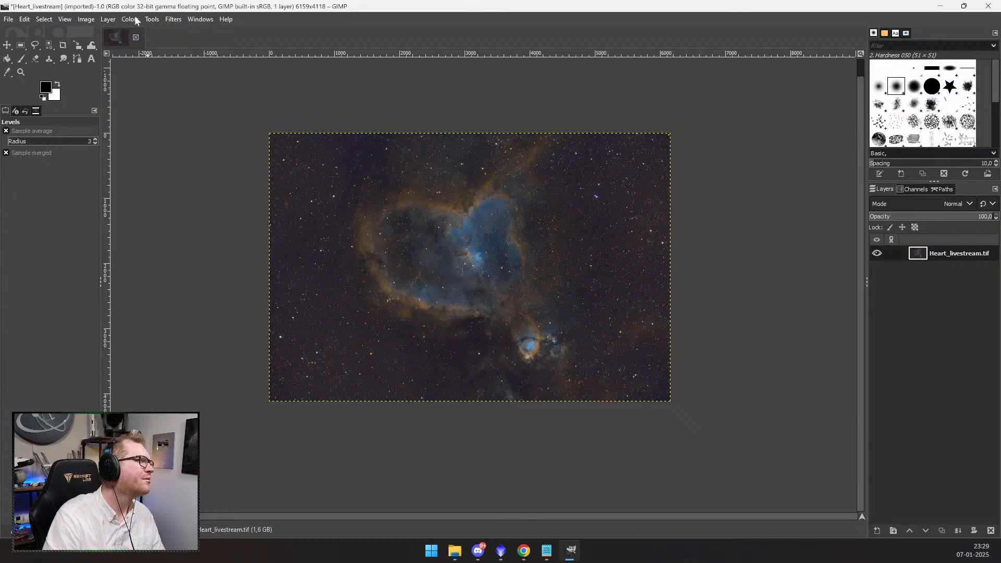
# - Begin a second Levels adjustment with the Value channel's gamma at 1.21 and input black point at 4.74
pyautogui.click(133, 21)
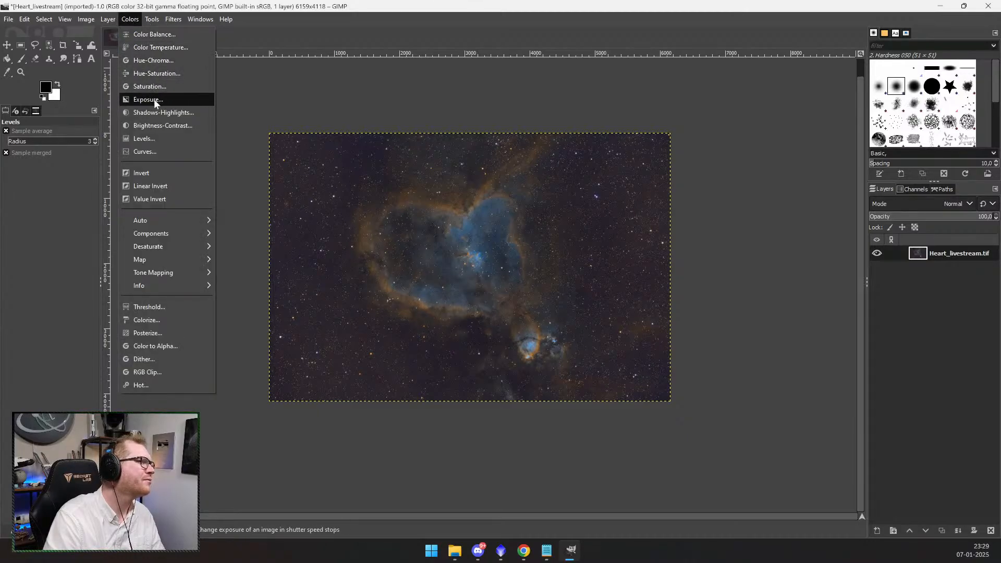
pyautogui.click(153, 138)
pyautogui.moveTo(706, 313); pyautogui.dragTo(691, 314)
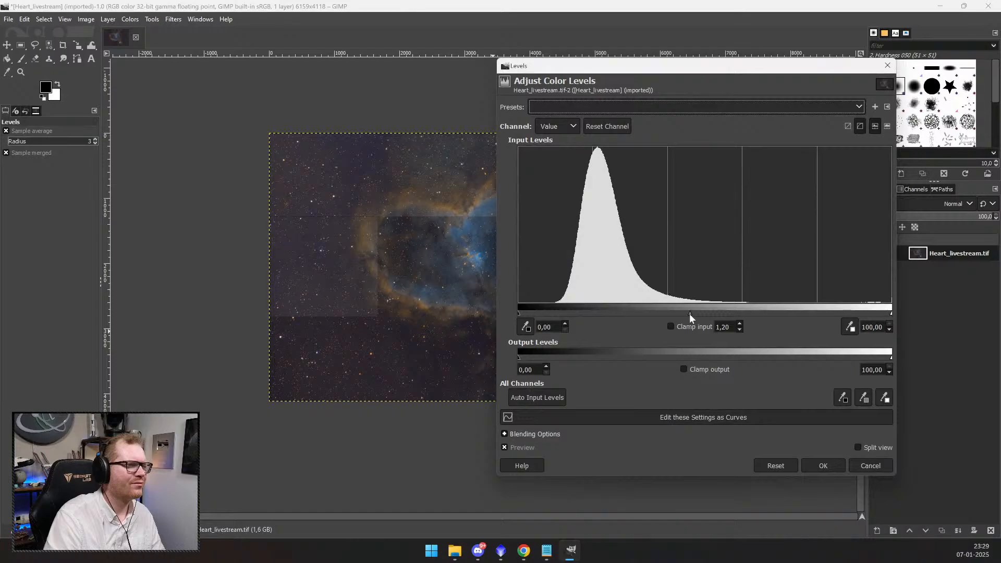
pyautogui.moveTo(692, 314); pyautogui.dragTo(690, 316)
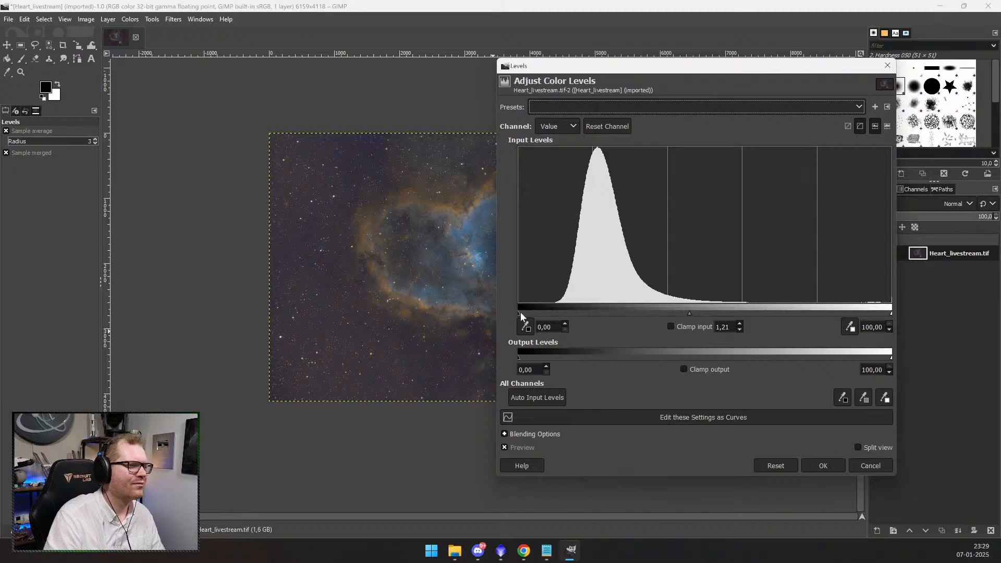
pyautogui.moveTo(520, 312); pyautogui.dragTo(534, 313)
pyautogui.moveTo(602, 72); pyautogui.dragTo(702, 71)
# - Compare with the original in split view, refine the gamma to 1.32 and input black point to 5.86, and apply the levels
pyautogui.click(962, 443)
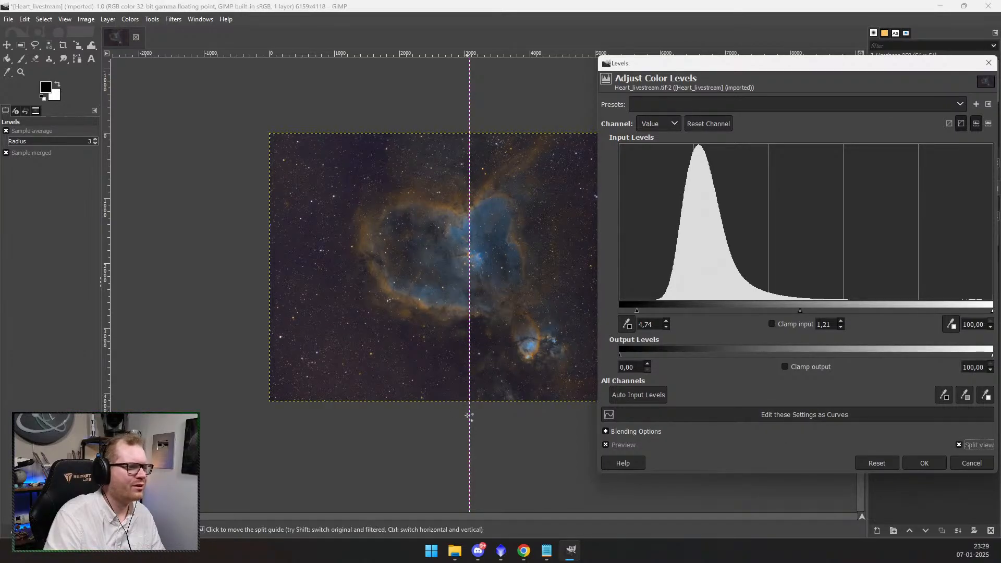
pyautogui.moveTo(801, 312); pyautogui.dragTo(793, 312)
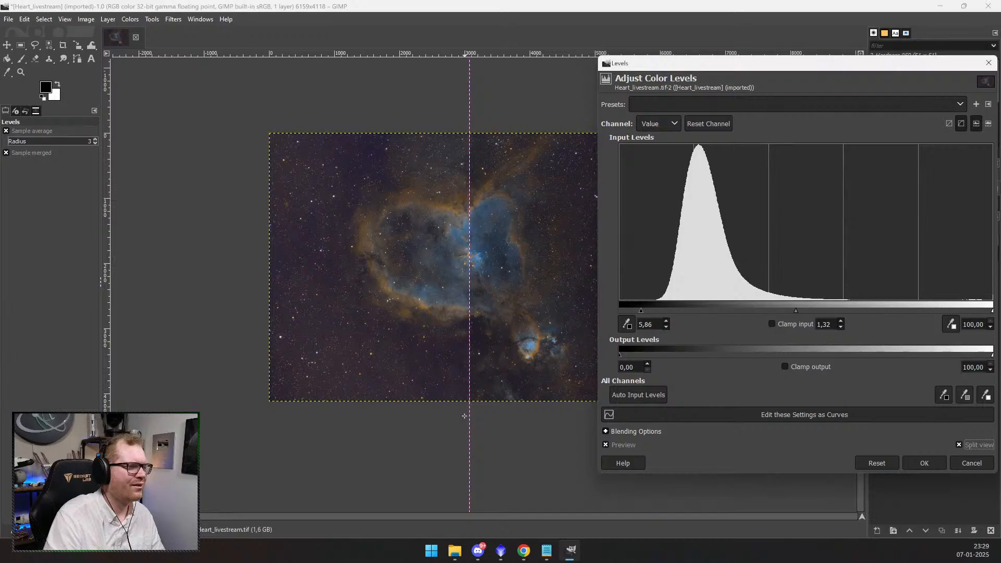
pyautogui.moveTo(470, 418); pyautogui.dragTo(551, 420)
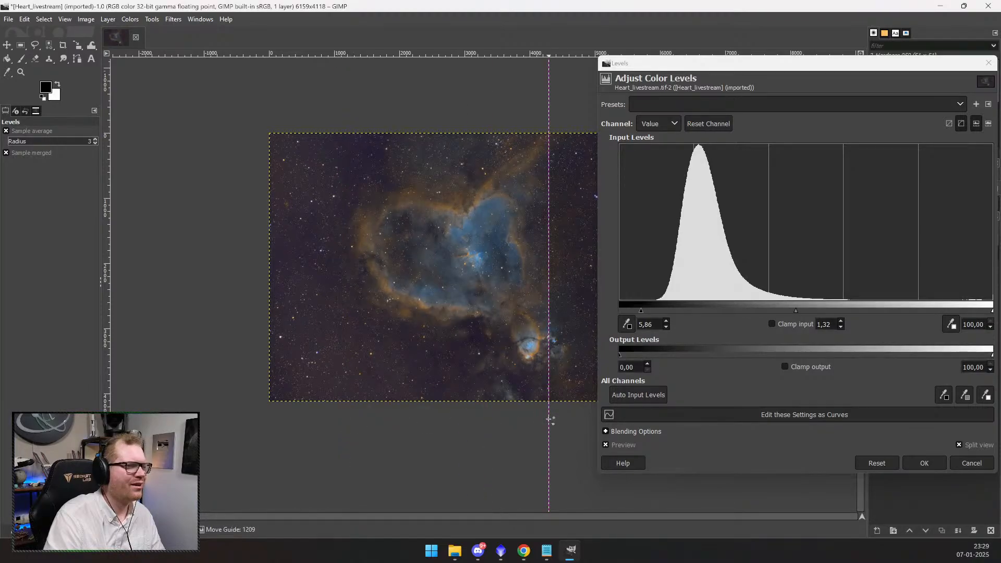
pyautogui.click(930, 462)
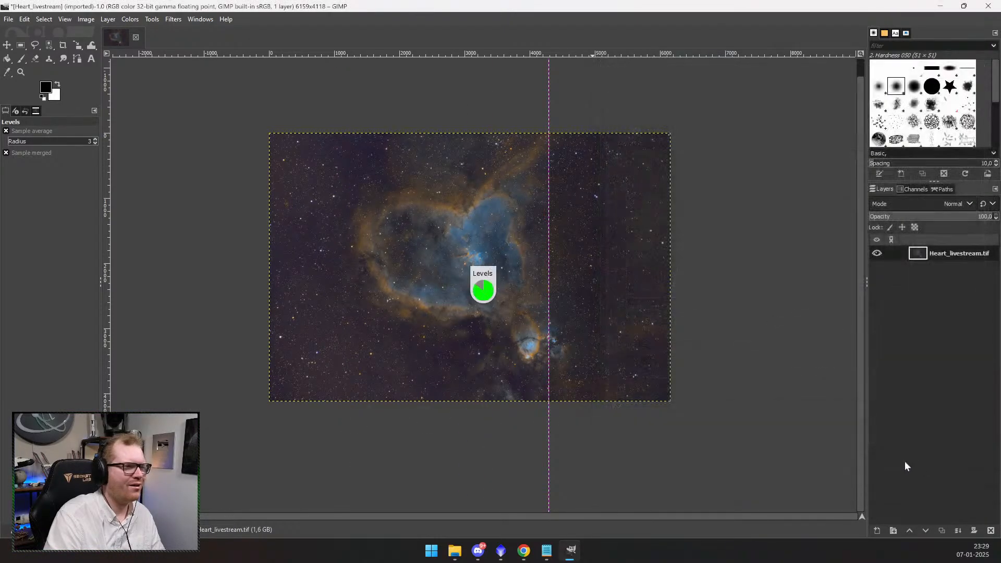
# - Examine the adjusted nebula's colors and contrast, both as a whole and close up around its core
pyautogui.scroll(3, 511, 323)
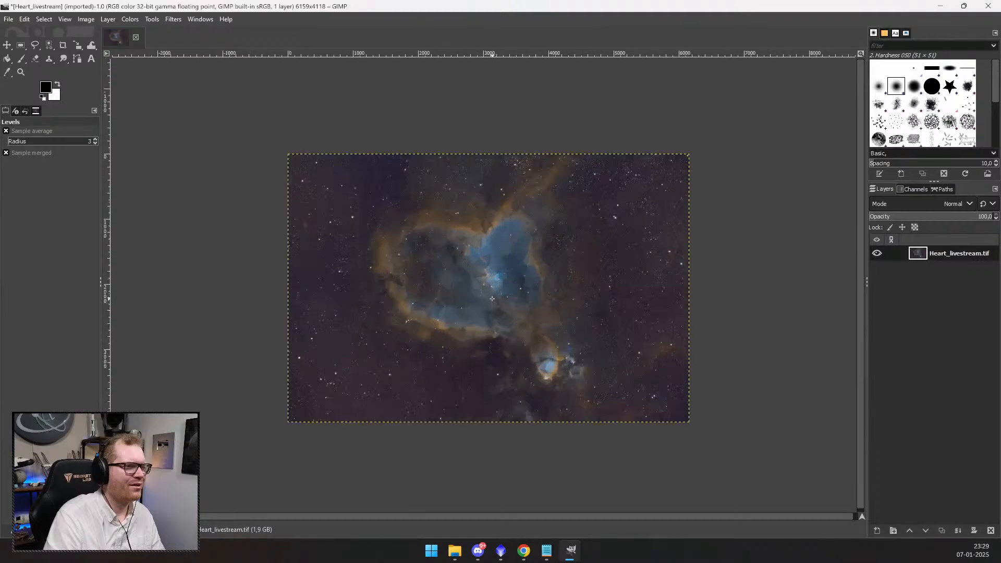
pyautogui.scroll(-1, 581, 286)
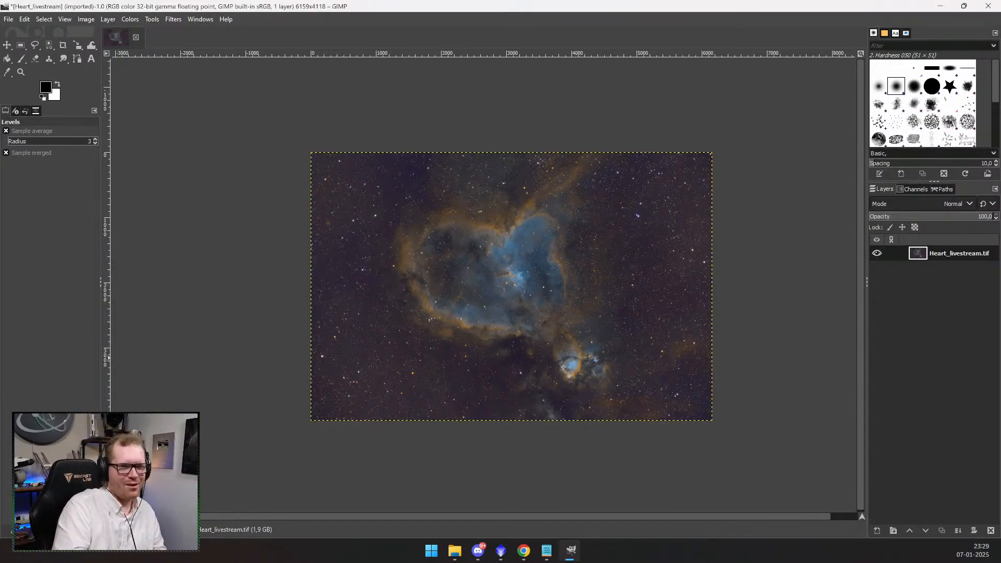
pyautogui.scroll(6, 501, 350)
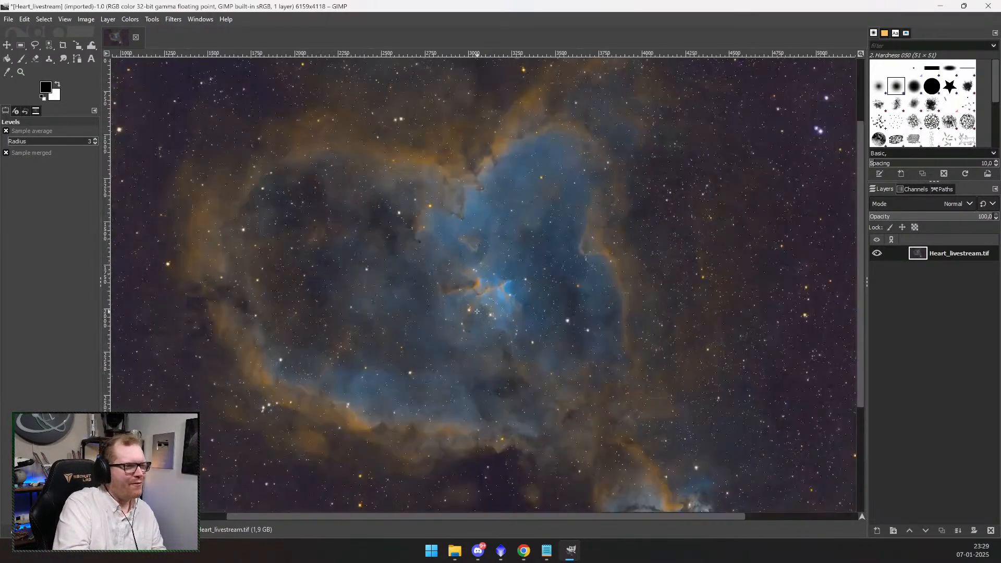
pyautogui.scroll(-6, 496, 278)
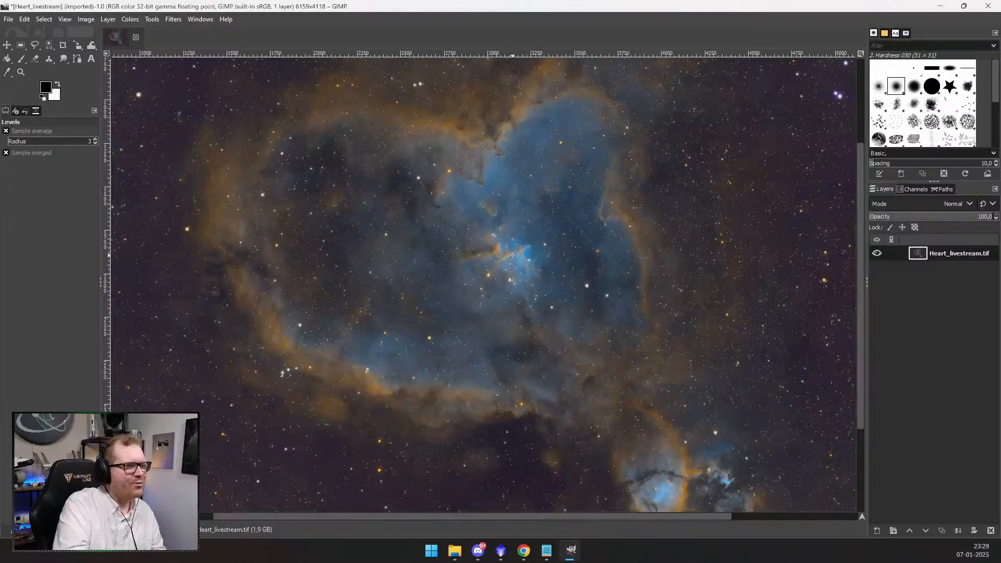
pyautogui.scroll(2, 512, 255)
pyautogui.scroll(-2, 522, 274)
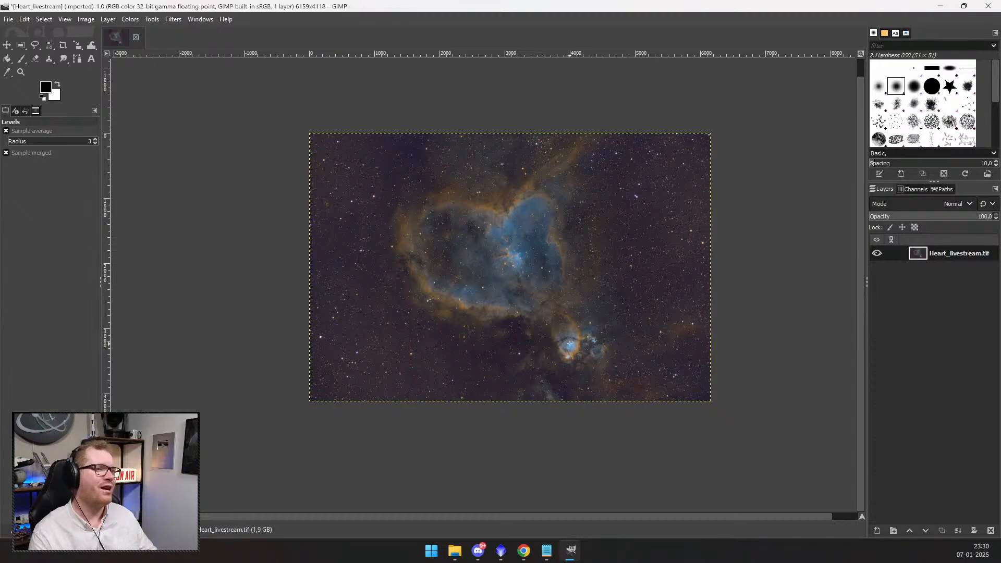
pyautogui.scroll(1, 529, 210)
pyautogui.scroll(-1, 524, 224)
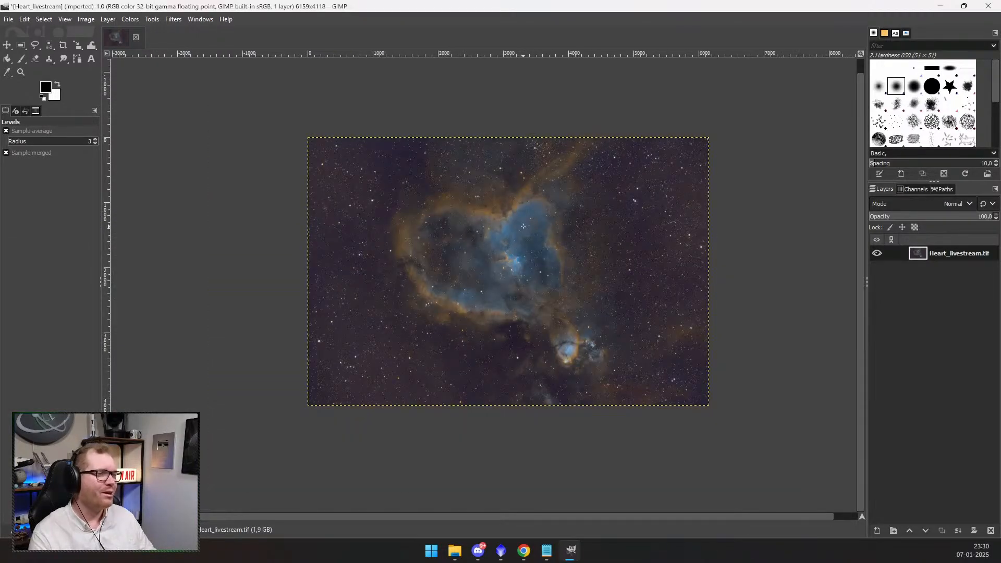
# - Inspect the stars and background grain at pixel level, inside the blue region and in the sky beside the nebula
pyautogui.scroll(6, 523, 226)
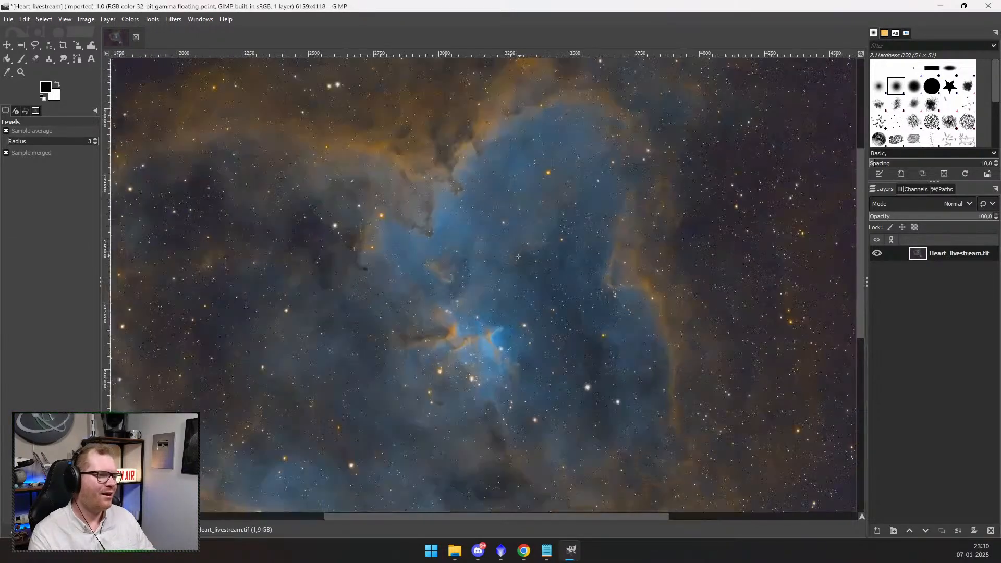
pyautogui.scroll(-1, 515, 266)
pyautogui.scroll(1, 522, 276)
pyautogui.scroll(-2, 594, 326)
pyautogui.scroll(4, 595, 326)
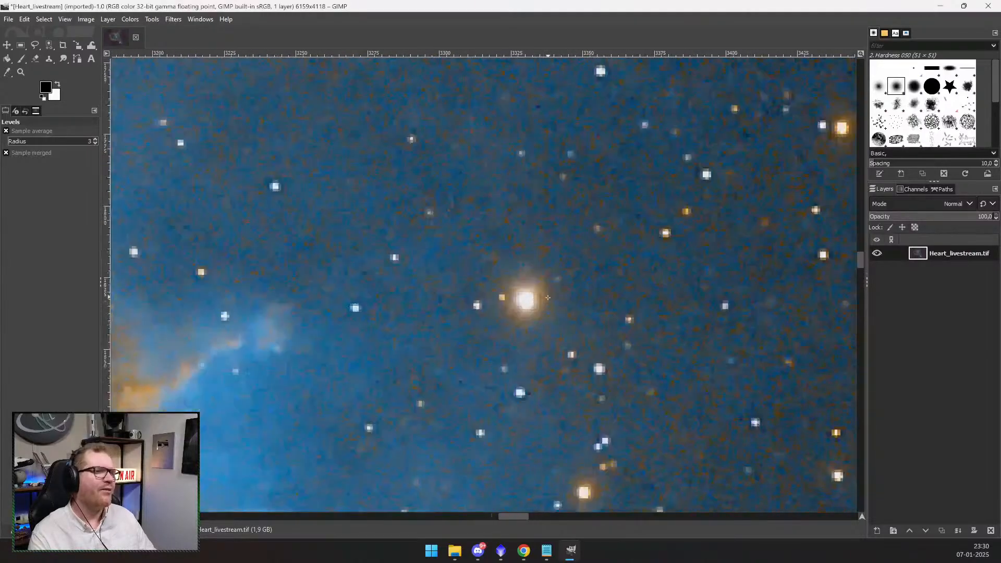
pyautogui.scroll(-8, 523, 315)
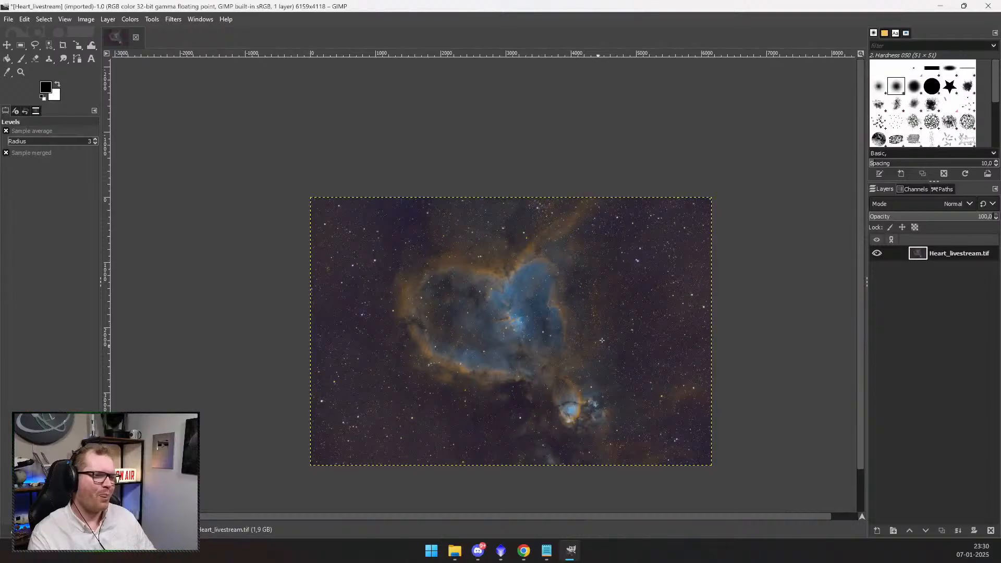
pyautogui.scroll(8, 599, 345)
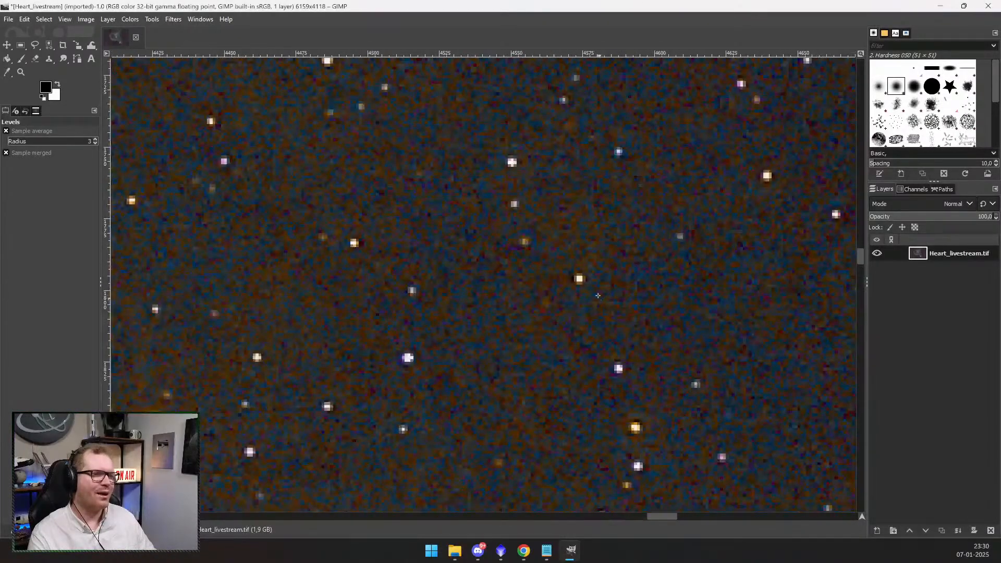
pyautogui.scroll(-3, 598, 297)
pyautogui.scroll(4, 401, 305)
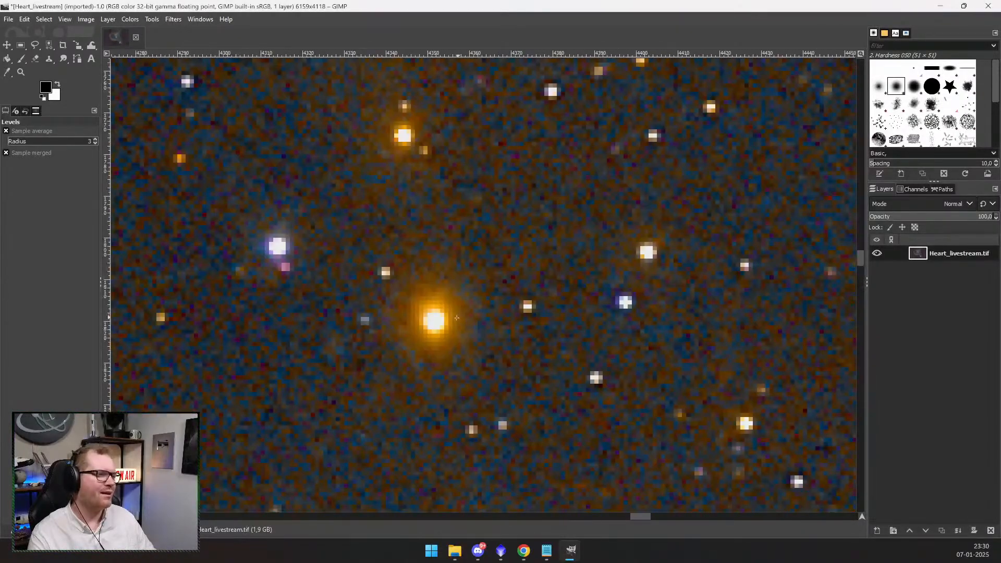
# - Inspect the grain and small stars around the nebula's central dust pillar, against the view of the whole image
pyautogui.scroll(-4, 459, 313)
pyautogui.scroll(-8, 796, 185)
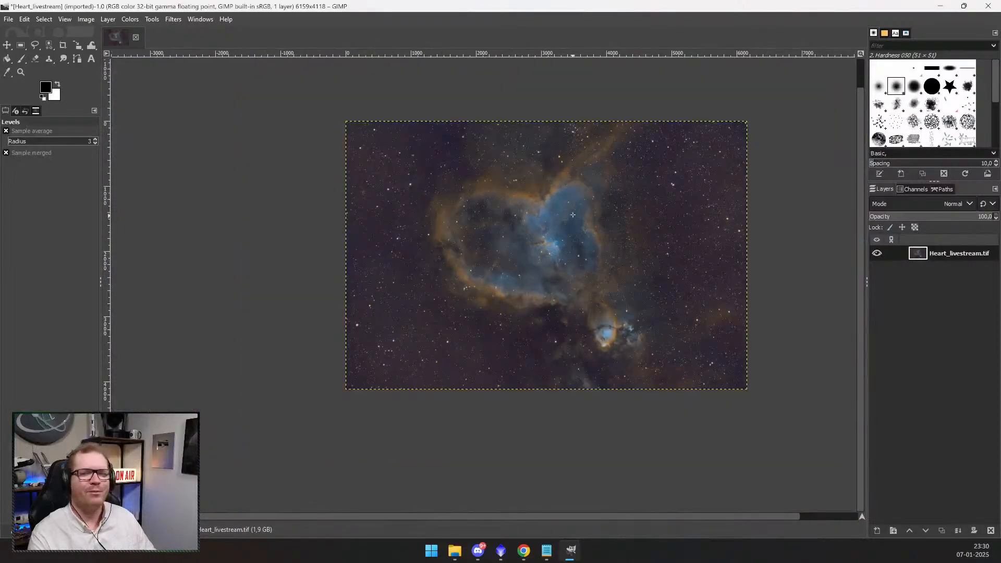
pyautogui.scroll(10, 555, 218)
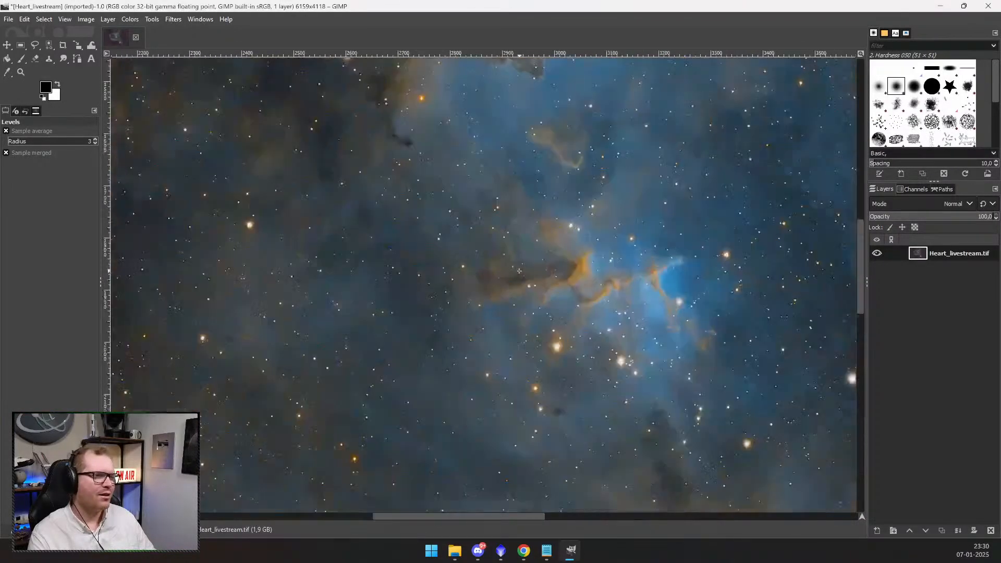
pyautogui.scroll(3, 493, 253)
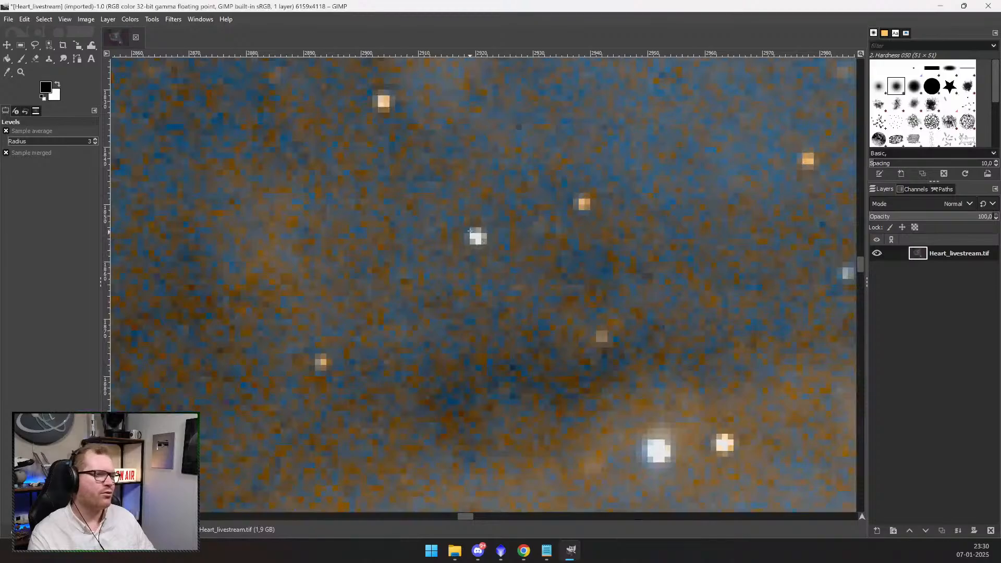
pyautogui.scroll(-8, 572, 205)
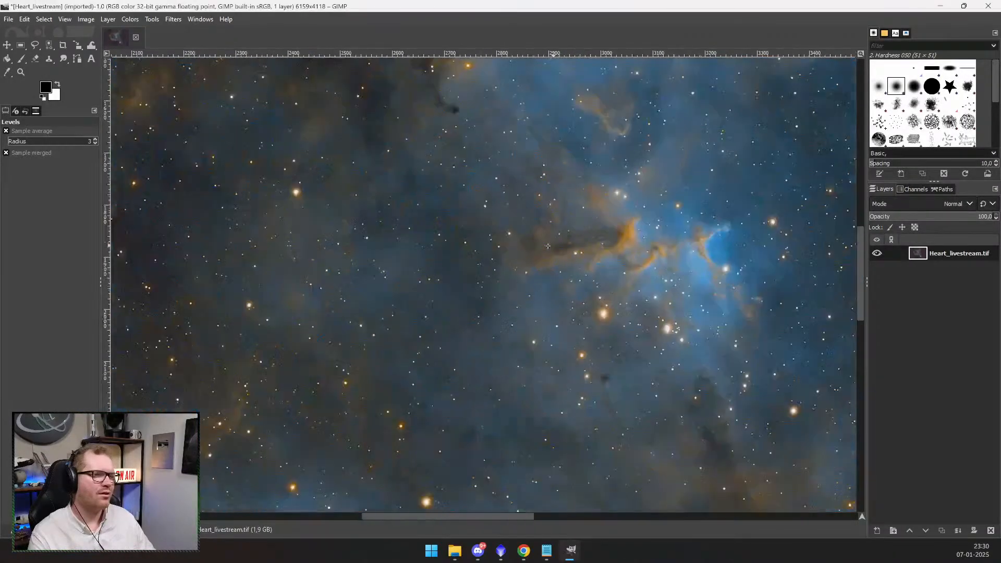
pyautogui.scroll(-4, 514, 251)
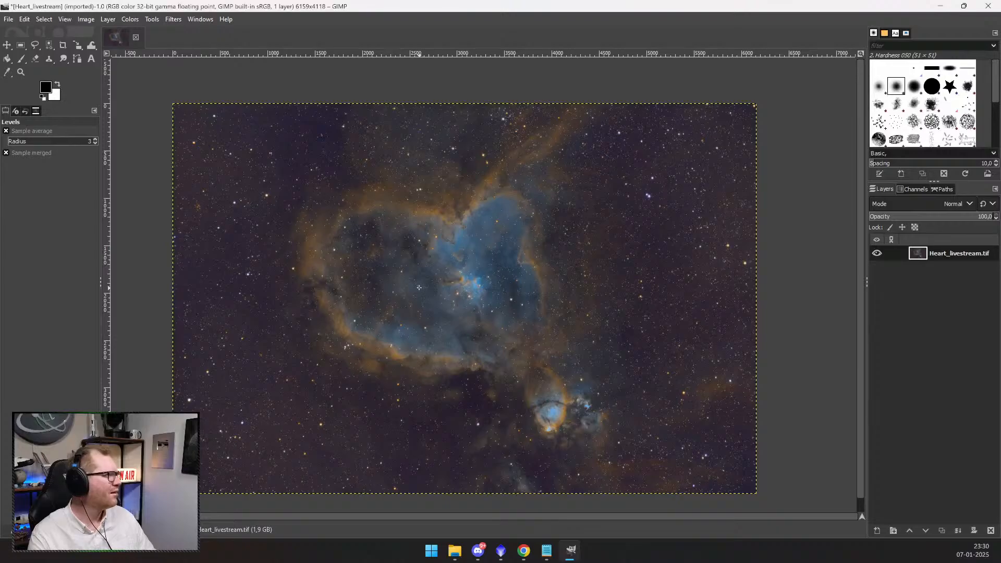
# - Examine the pixel-level noise and star colors near the heart's outer edge, comparing them with the overall look of the image
pyautogui.scroll(2, 420, 287)
pyautogui.scroll(6, 681, 288)
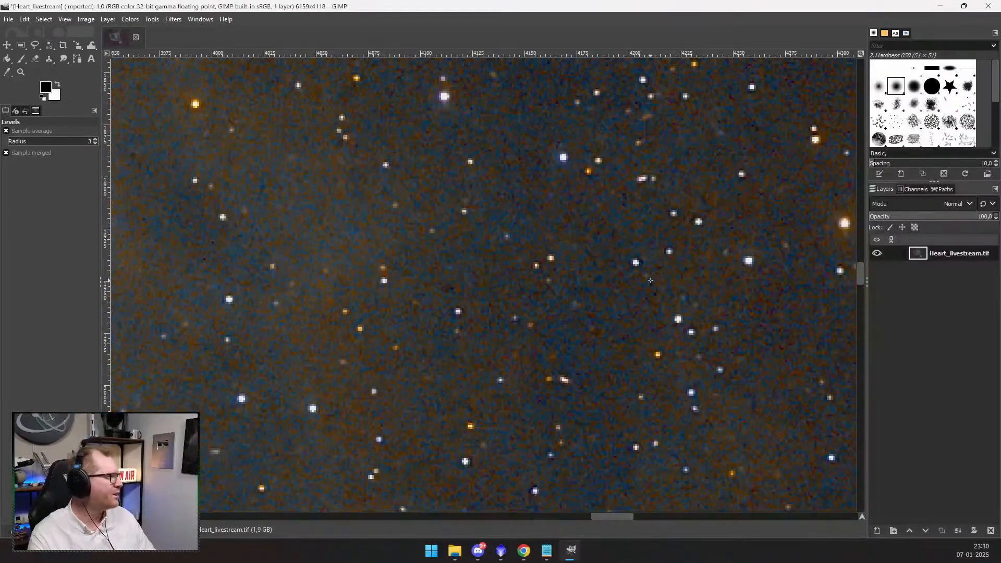
pyautogui.scroll(2, 665, 277)
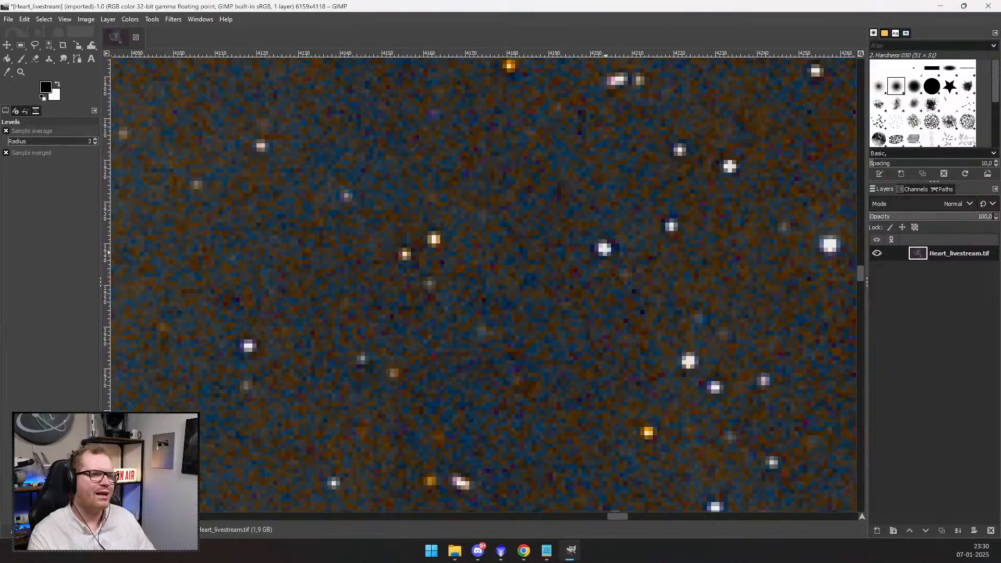
pyautogui.scroll(-10, 605, 253)
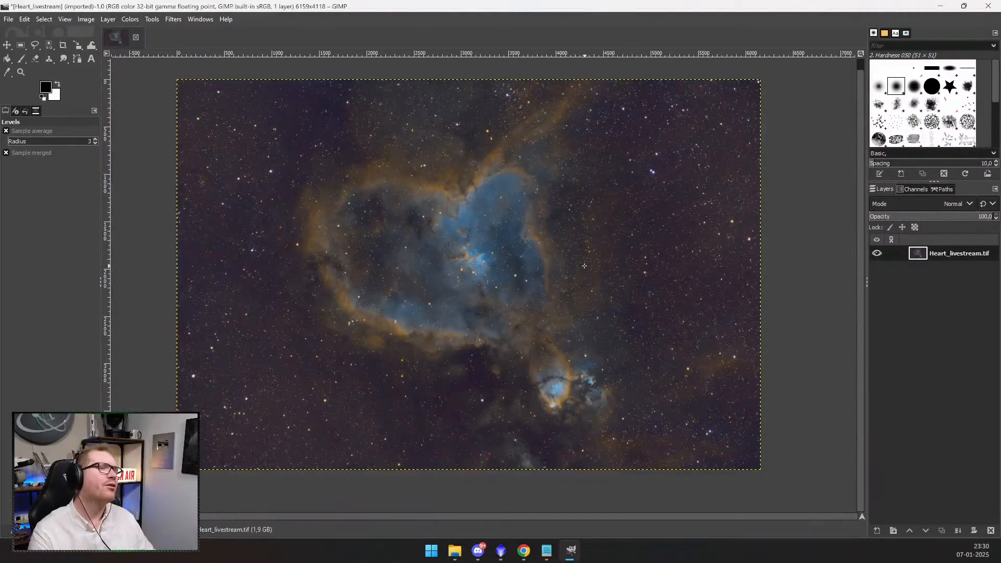
pyautogui.scroll(8, 545, 256)
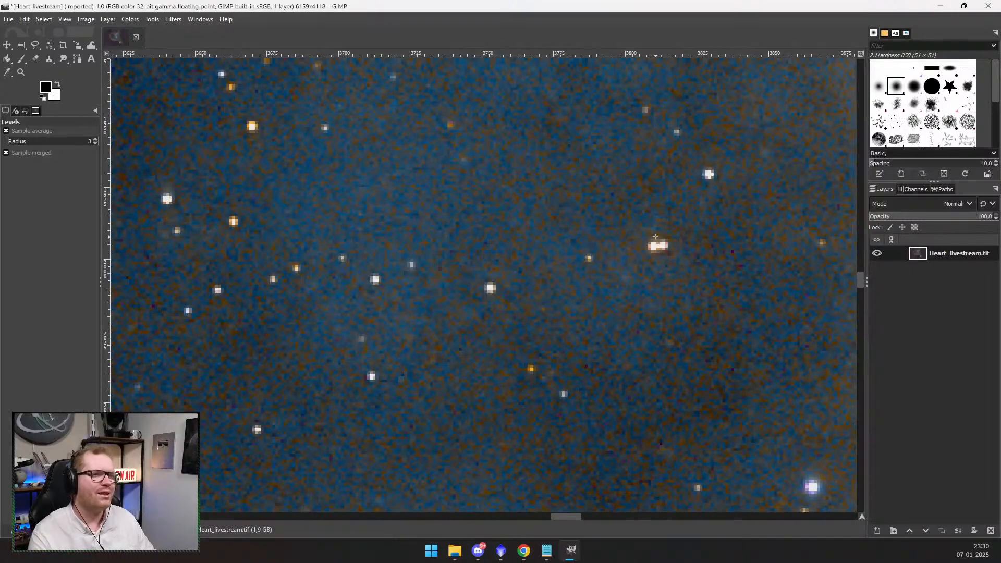
pyautogui.scroll(3, 656, 238)
pyautogui.scroll(-10, 442, 250)
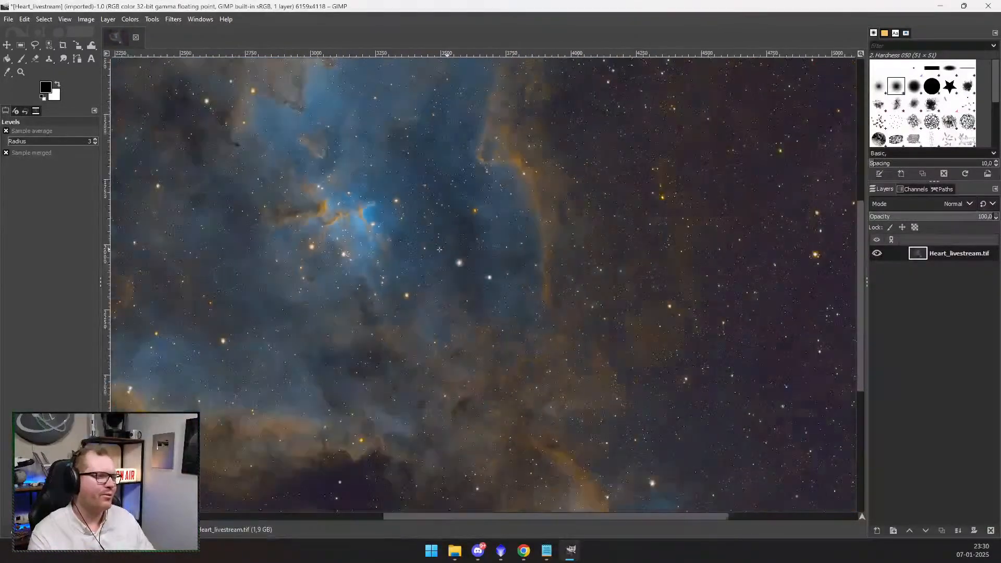
pyautogui.scroll(-3, 442, 250)
pyautogui.moveTo(399, 209); pyautogui.dragTo(530, 248)
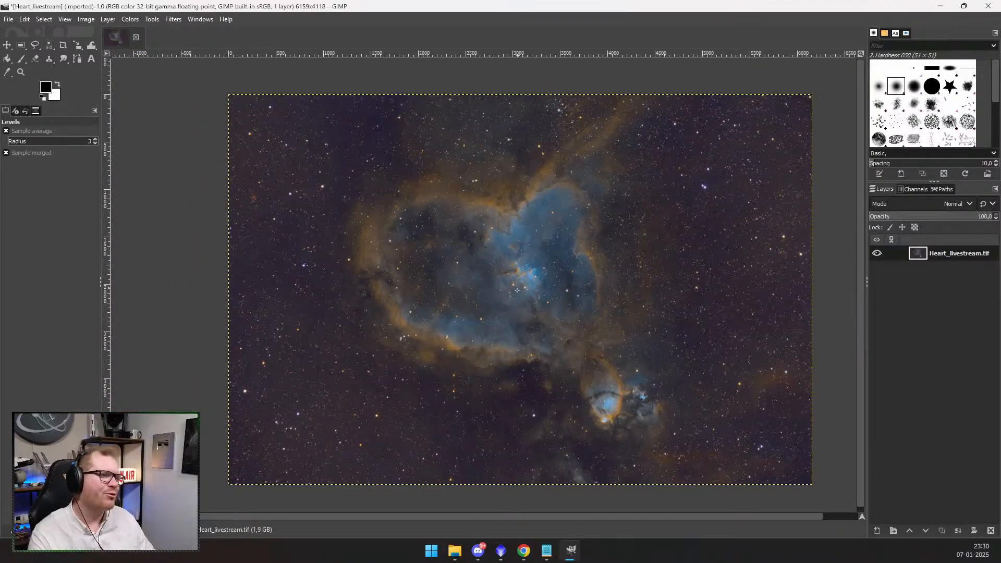
pyautogui.scroll(-1, 516, 296)
pyautogui.scroll(1, 516, 296)
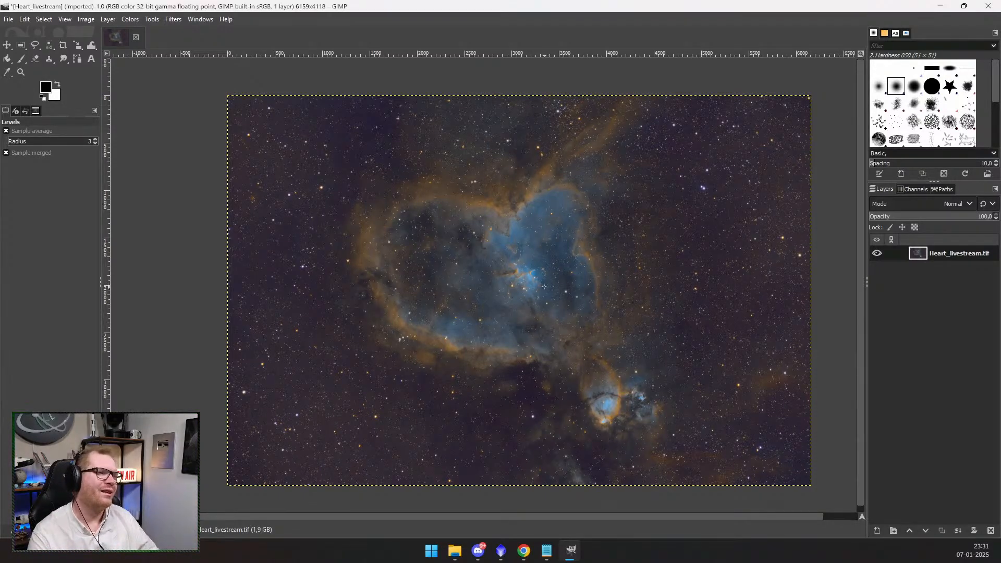
pyautogui.scroll(-2, 544, 287)
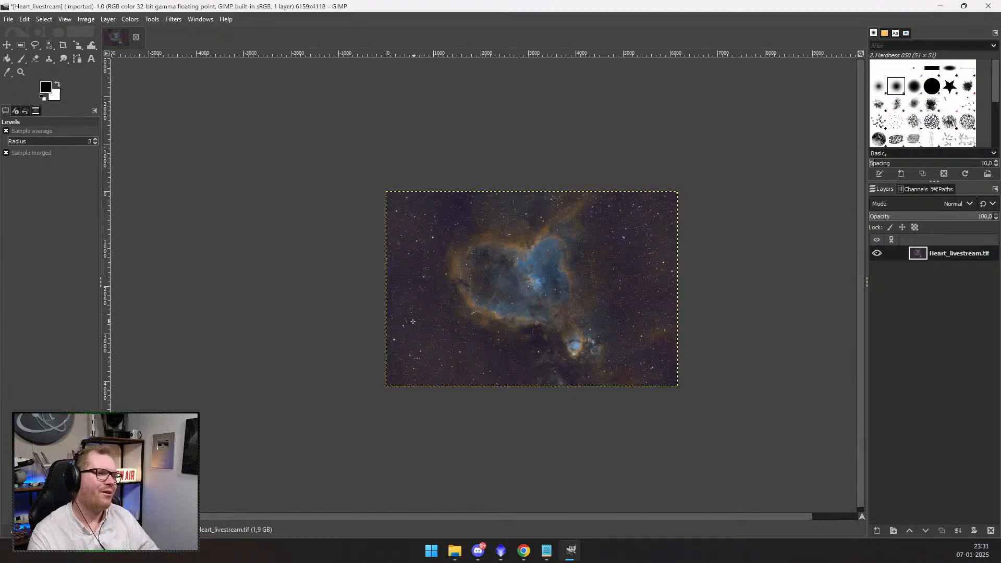
# - Try a Hue-Chroma adjustment with the hue shifted to about -65.93, and discard it
pyautogui.click(129, 19)
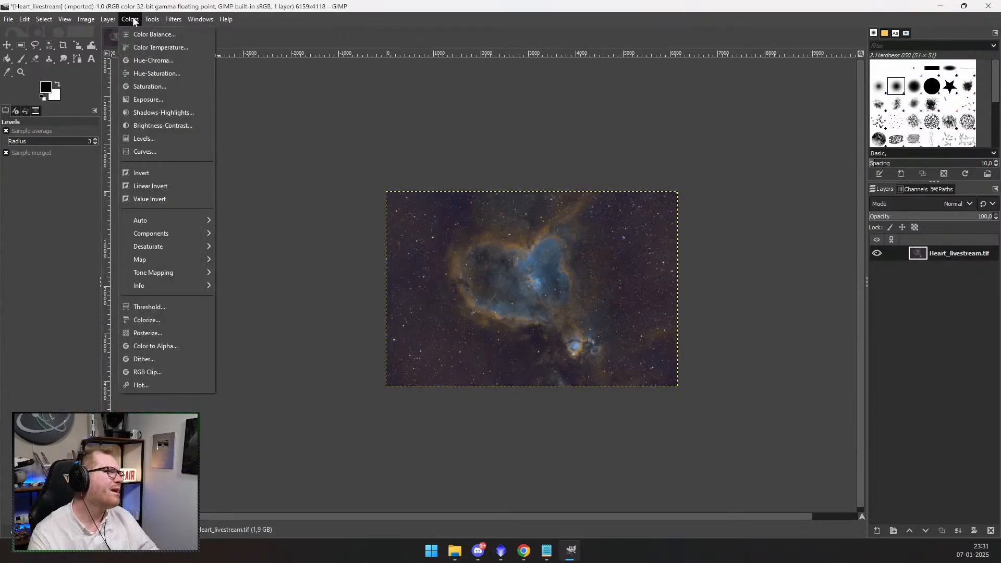
pyautogui.click(162, 61)
pyautogui.moveTo(182, 52); pyautogui.dragTo(755, 205)
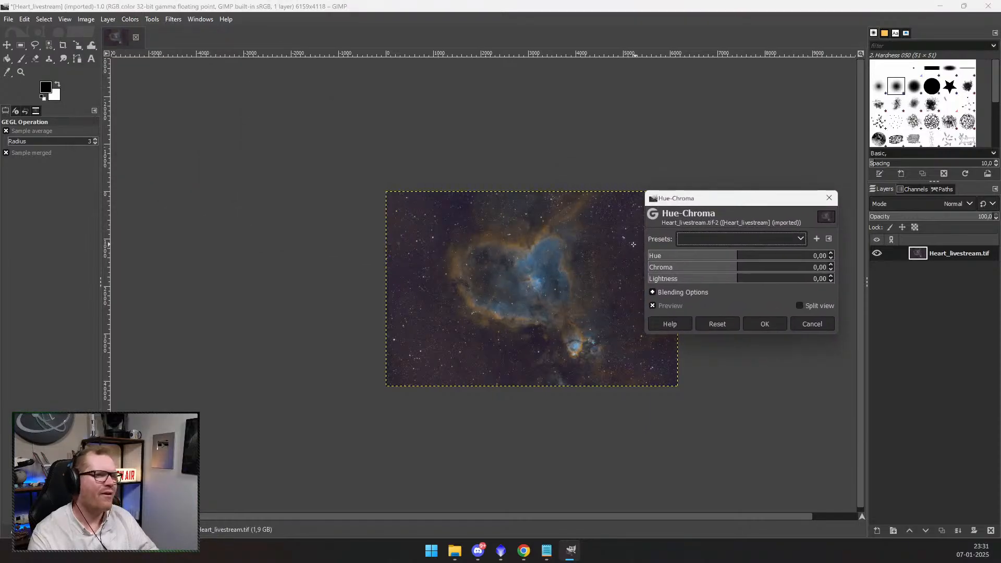
pyautogui.scroll(3, 617, 276)
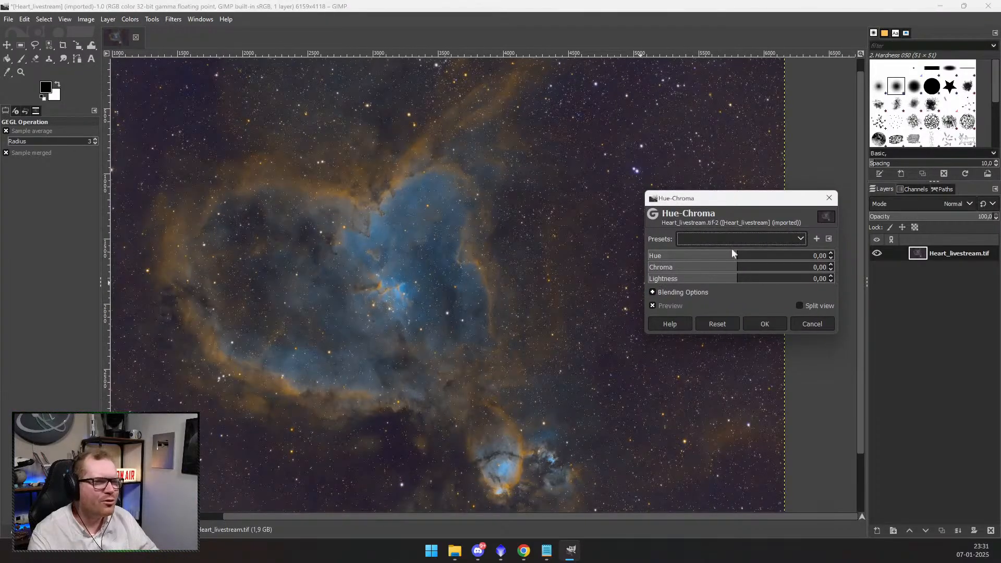
pyautogui.click(739, 256)
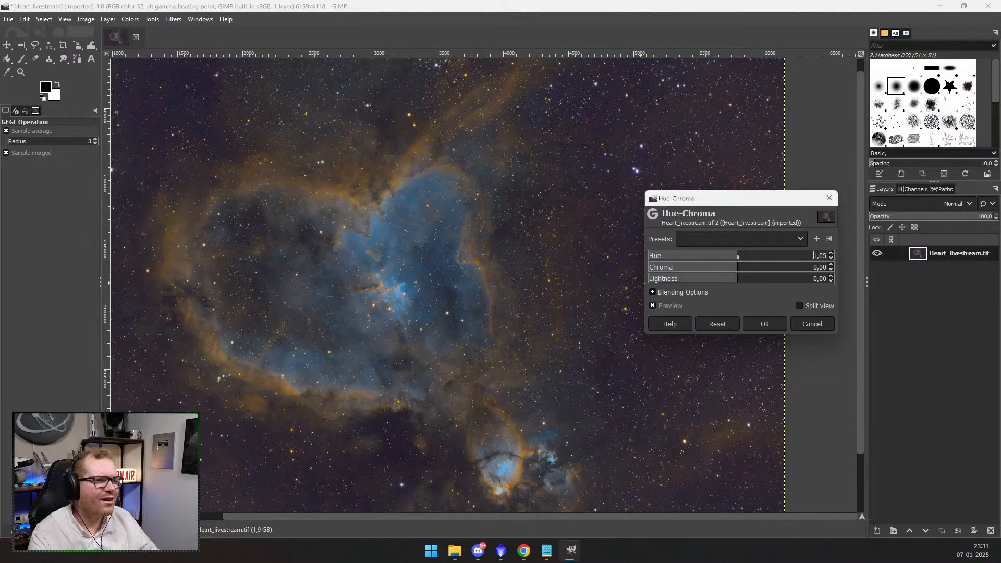
pyautogui.moveTo(740, 258); pyautogui.dragTo(711, 265)
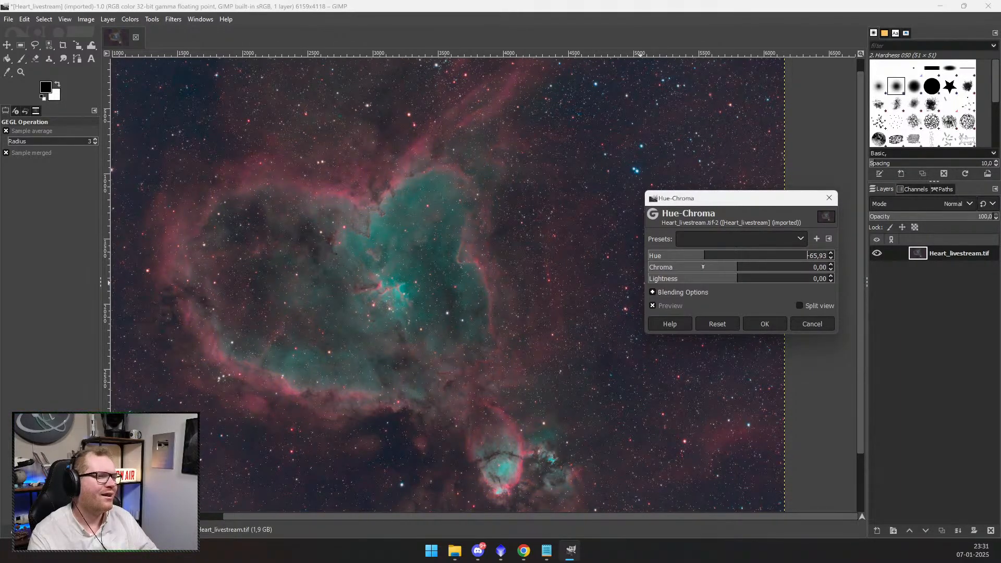
pyautogui.moveTo(703, 266); pyautogui.dragTo(736, 257)
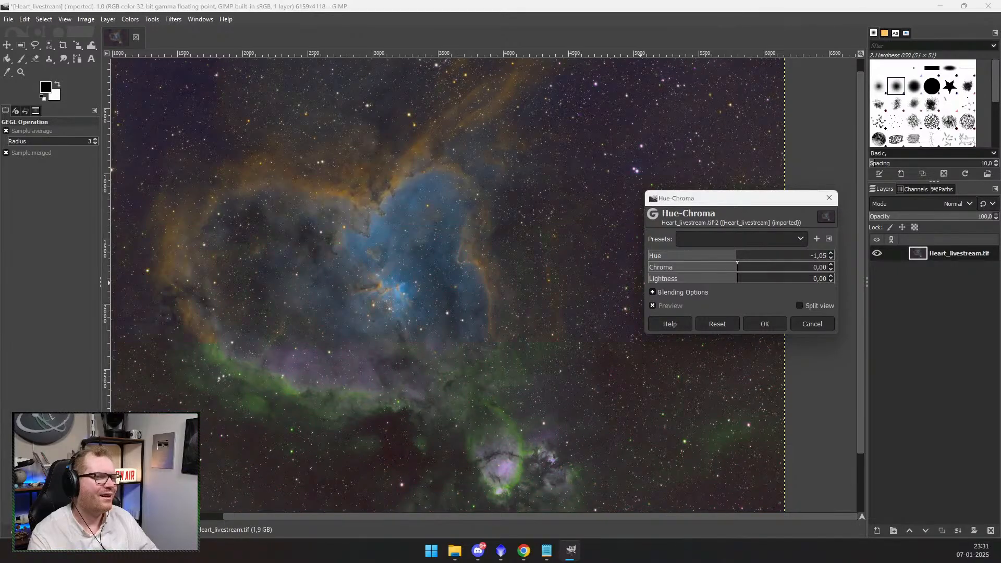
pyautogui.click(799, 324)
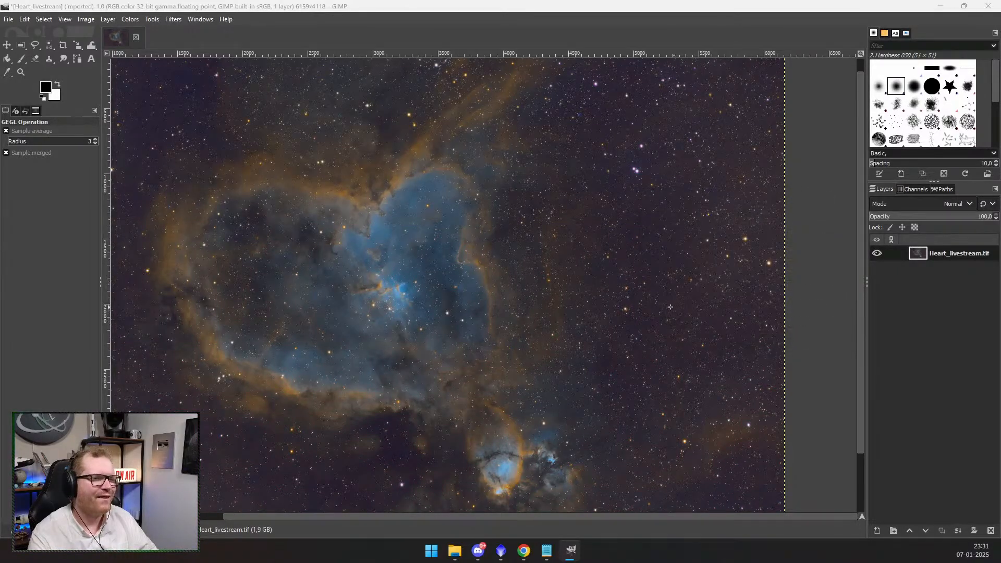
# - Begin a Curves adjustment on the image's Red channel
pyautogui.scroll(-2, 624, 288)
pyautogui.scroll(-1, 625, 288)
pyautogui.scroll(1, 595, 279)
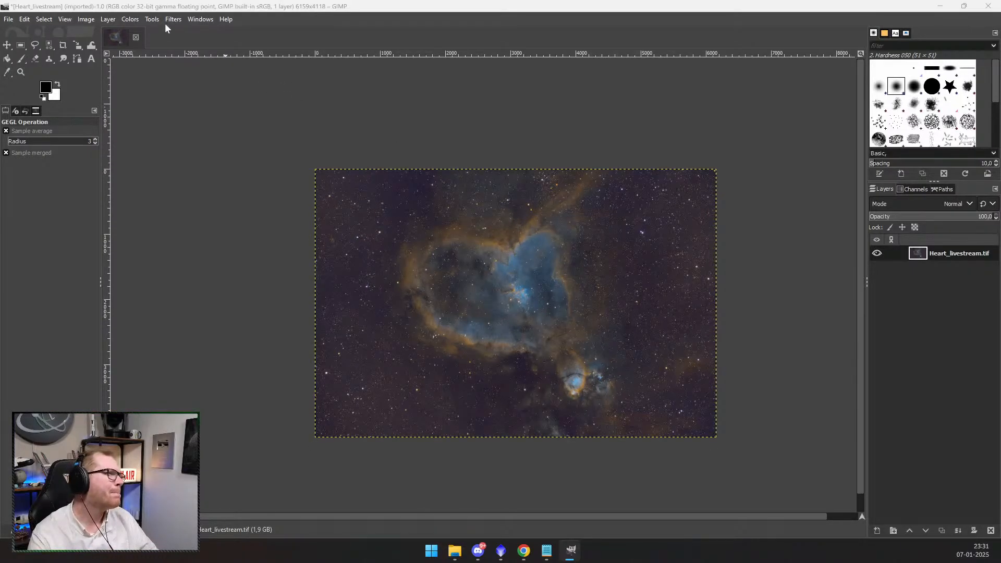
pyautogui.click(127, 19)
pyautogui.click(158, 151)
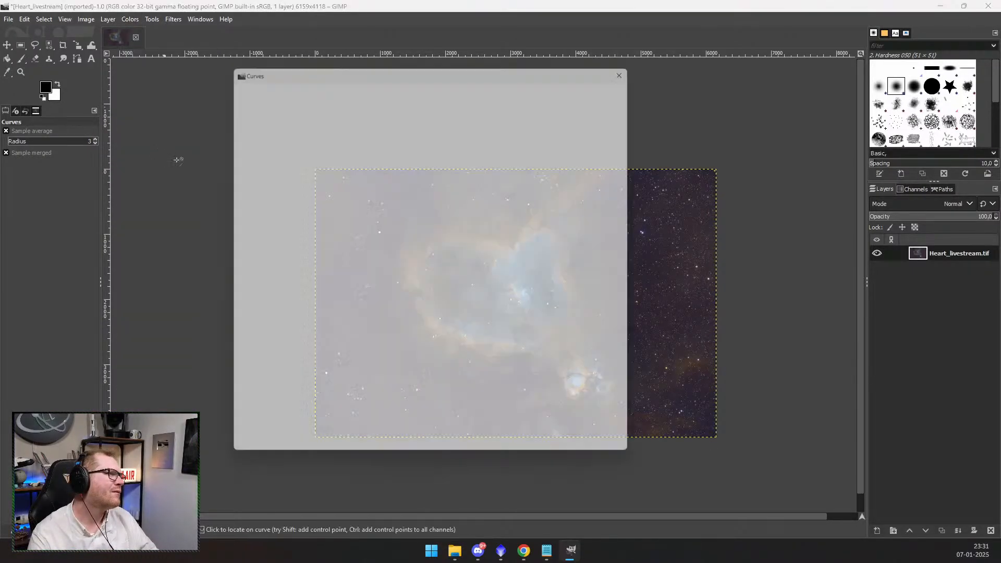
pyautogui.click(287, 129)
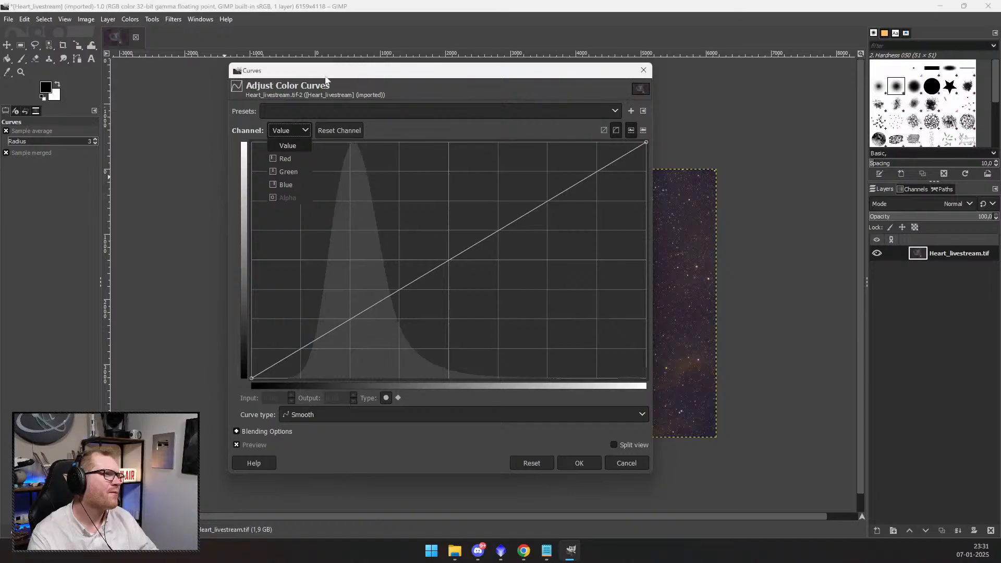
pyautogui.click(440, 92)
pyautogui.moveTo(440, 71); pyautogui.dragTo(775, 109)
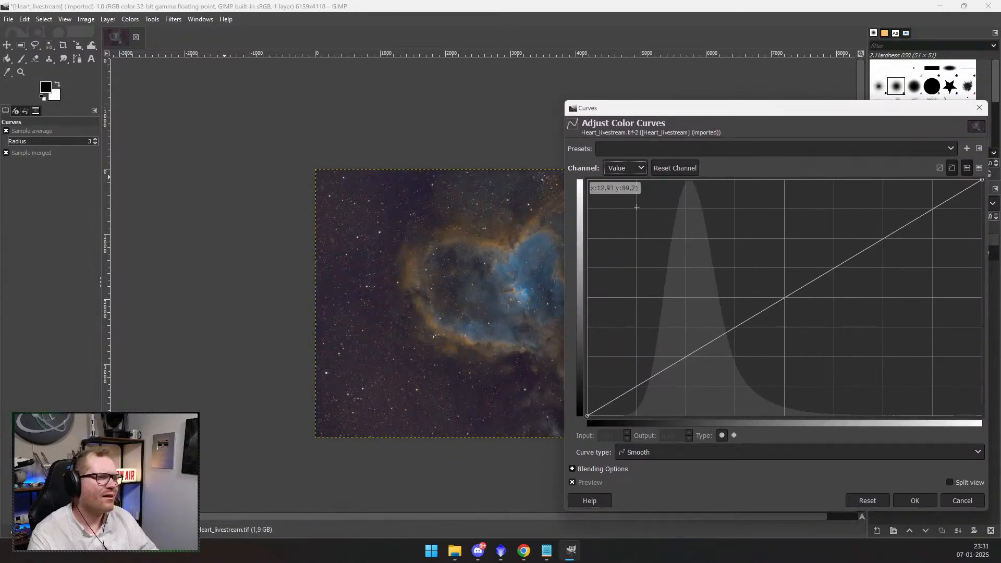
pyautogui.click(636, 170)
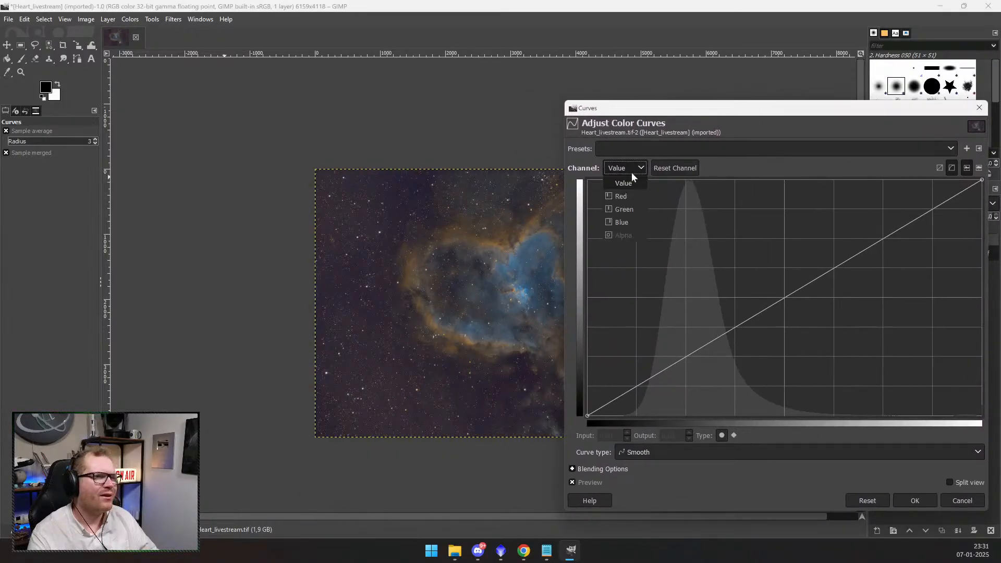
pyautogui.click(627, 200)
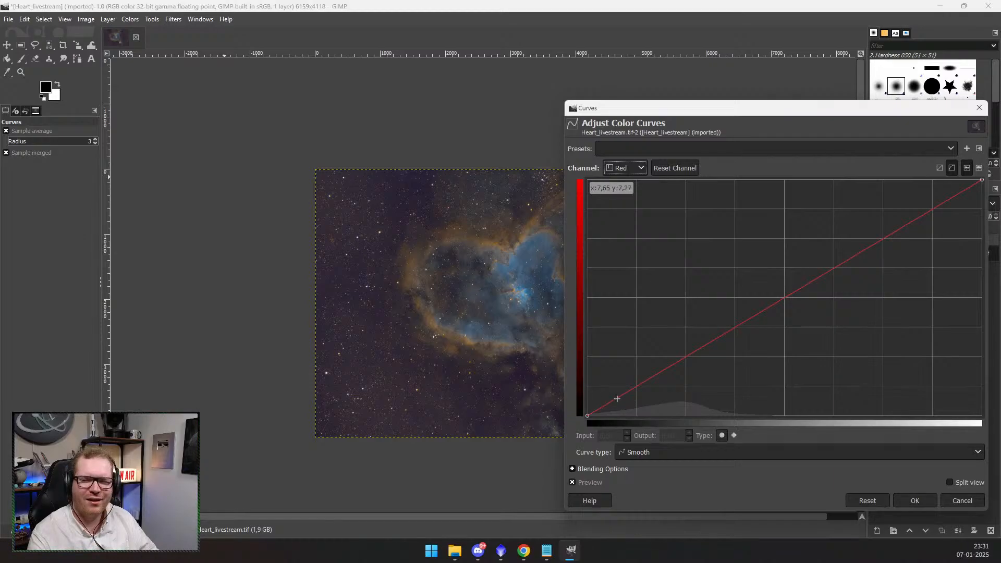
# - Anchor the red curve at input 11.87, output 12.11, and lower a shadow point to input 7.78, output 5.51
pyautogui.click(634, 388)
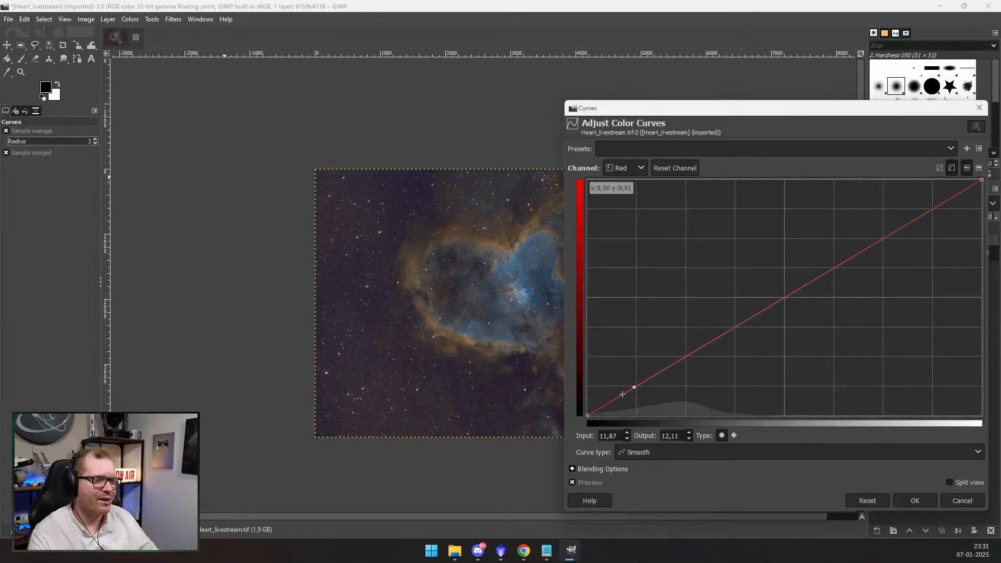
pyautogui.click(619, 398)
pyautogui.moveTo(619, 398); pyautogui.dragTo(618, 402)
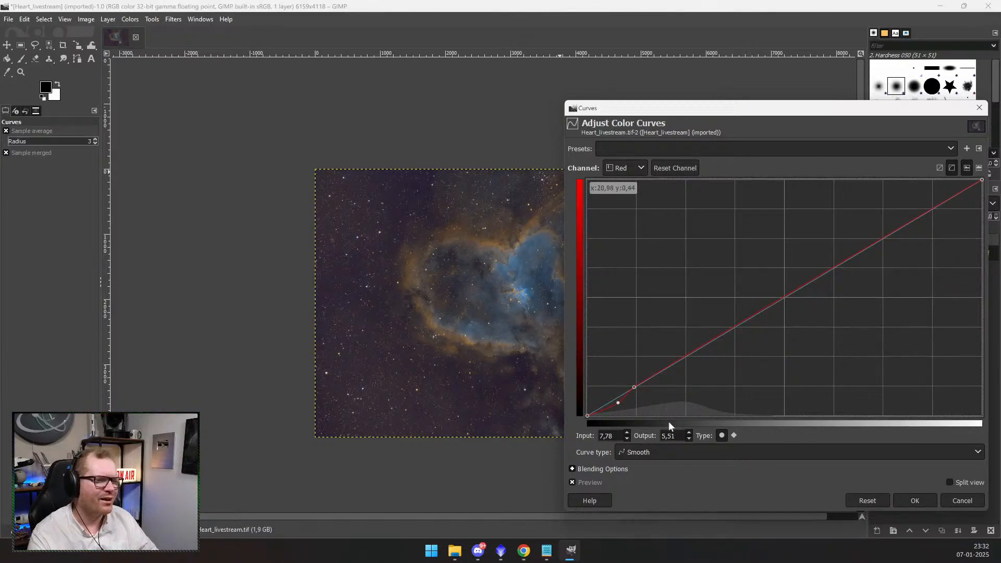
# - Compare in split view while refining the red curve's shadow point to input 7.39, output 3.30, and its anchor to input 13.72, output 13.44
pyautogui.moveTo(492, 158); pyautogui.dragTo(324, 143)
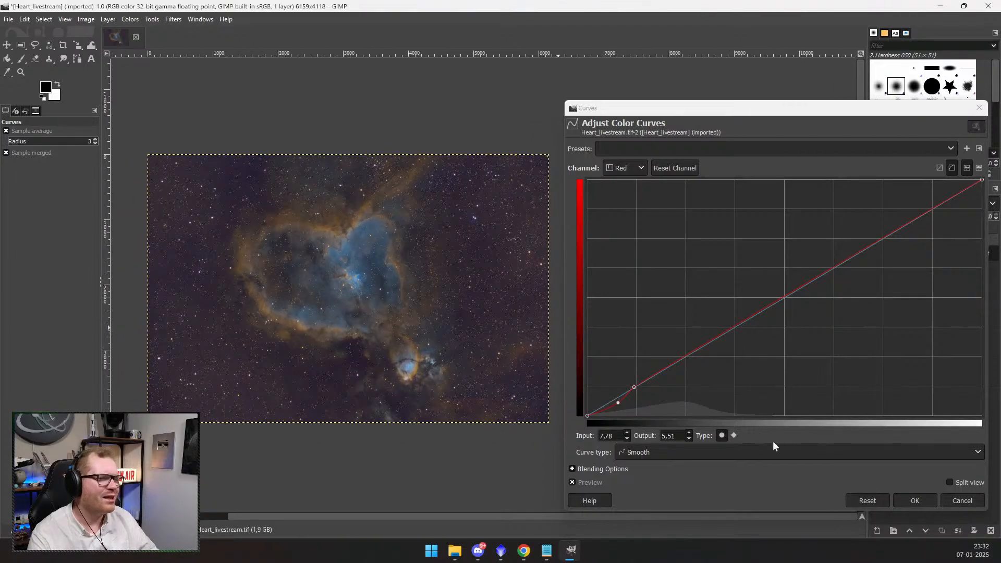
pyautogui.click(948, 482)
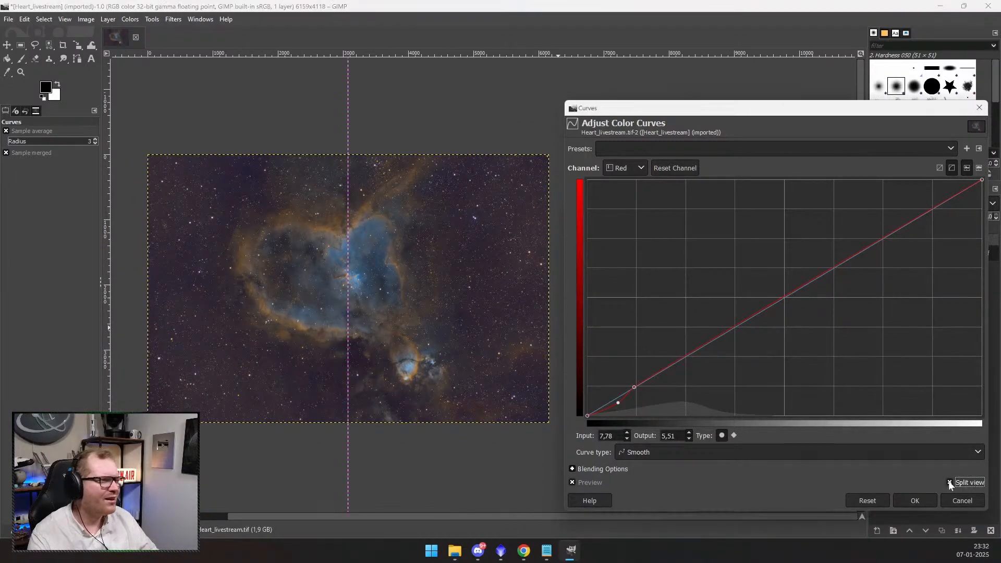
pyautogui.moveTo(350, 448)
pyautogui.mouseDown()
pyautogui.moveTo(513, 468)
pyautogui.moveTo(155, 448)
pyautogui.moveTo(409, 440)
pyautogui.moveTo(243, 438)
pyautogui.moveTo(350, 435)
pyautogui.mouseUp()
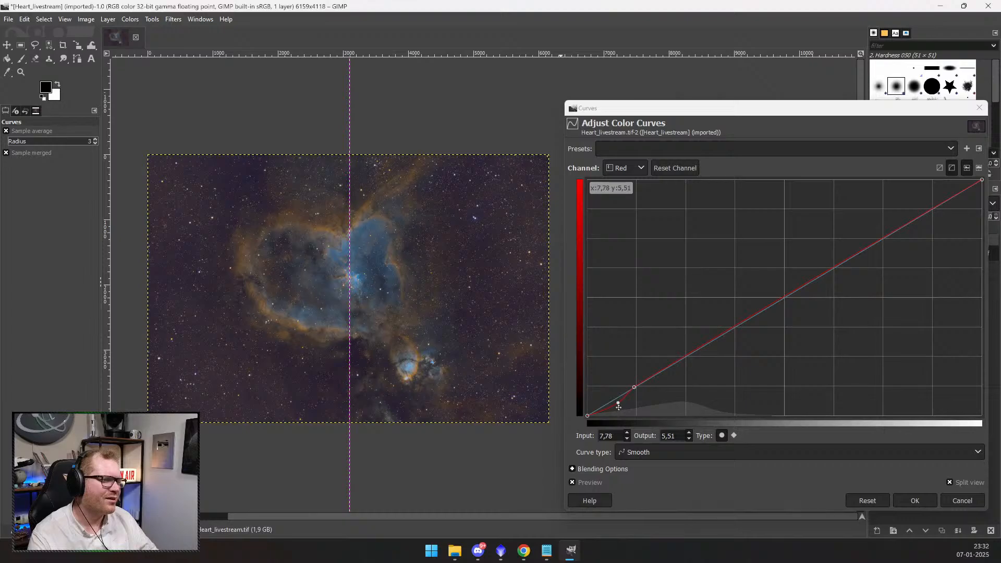
pyautogui.moveTo(618, 404)
pyautogui.mouseDown()
pyautogui.moveTo(601, 378)
pyautogui.moveTo(602, 347)
pyautogui.moveTo(594, 348)
pyautogui.moveTo(613, 412)
pyautogui.moveTo(613, 403)
pyautogui.mouseUp()
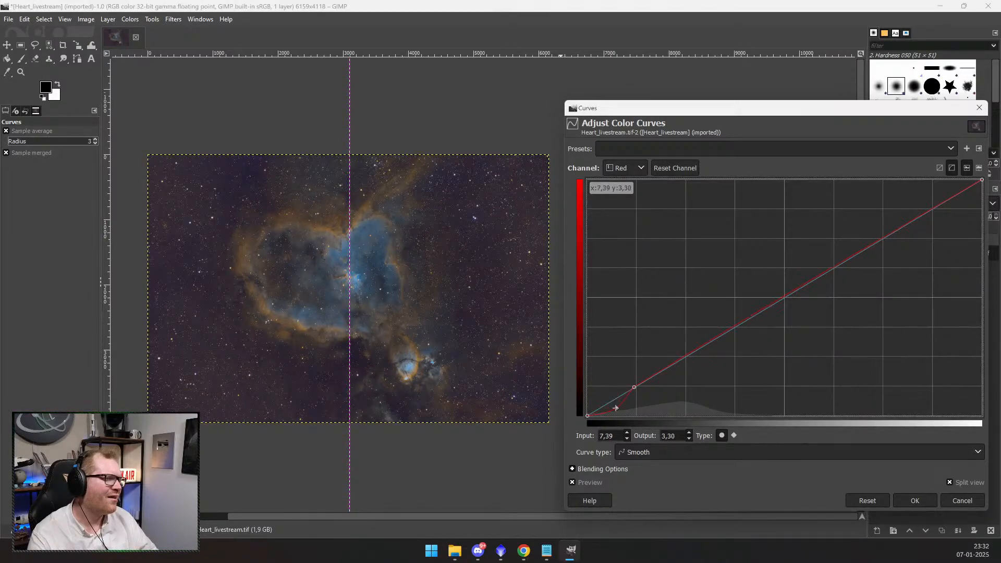
pyautogui.click(634, 388)
pyautogui.moveTo(634, 388); pyautogui.dragTo(642, 384)
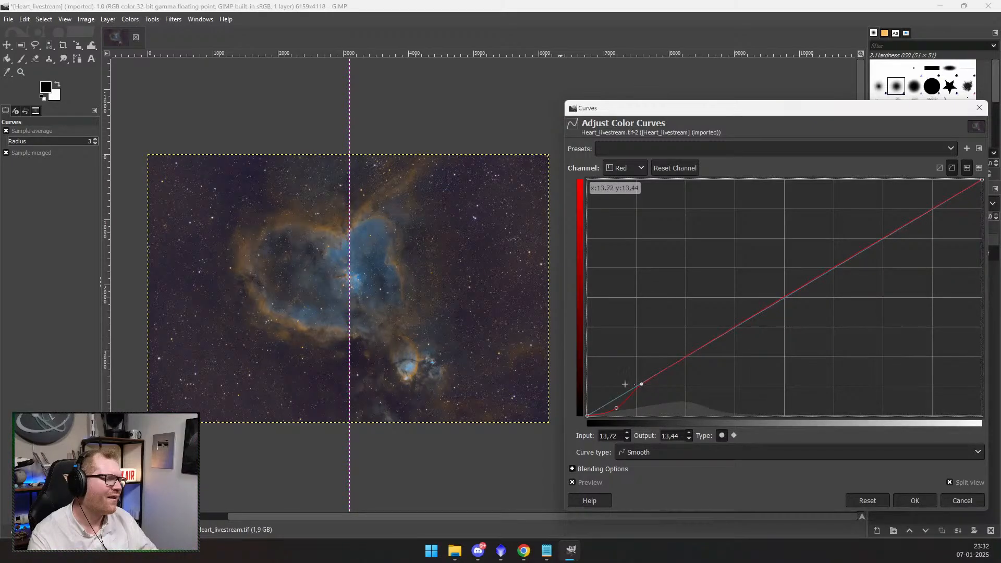
# - Compare the red curve's effect across more of the nebula with the split divider, and apply the curves
pyautogui.moveTo(348, 437); pyautogui.dragTo(399, 432)
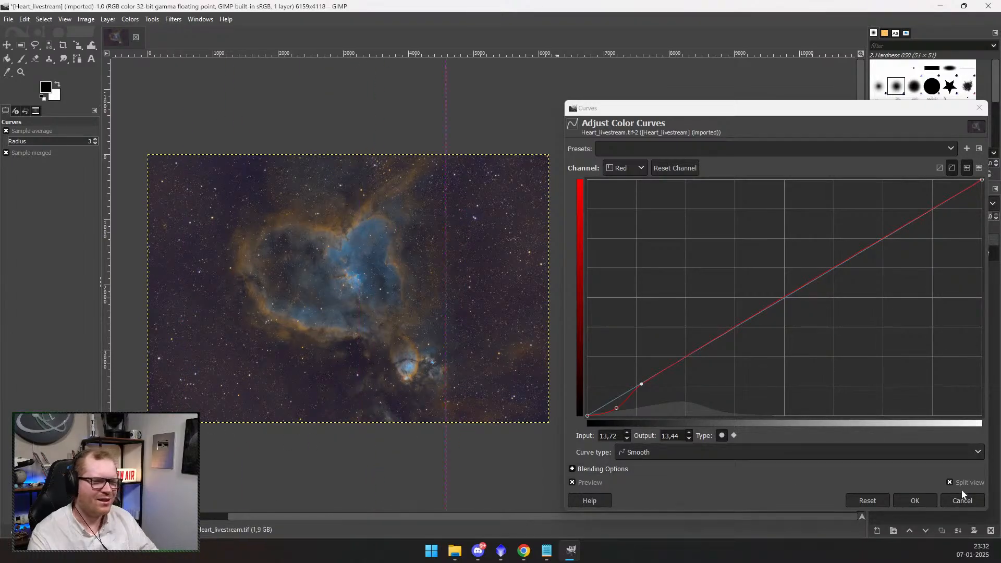
pyautogui.click(915, 501)
pyautogui.scroll(5, 363, 288)
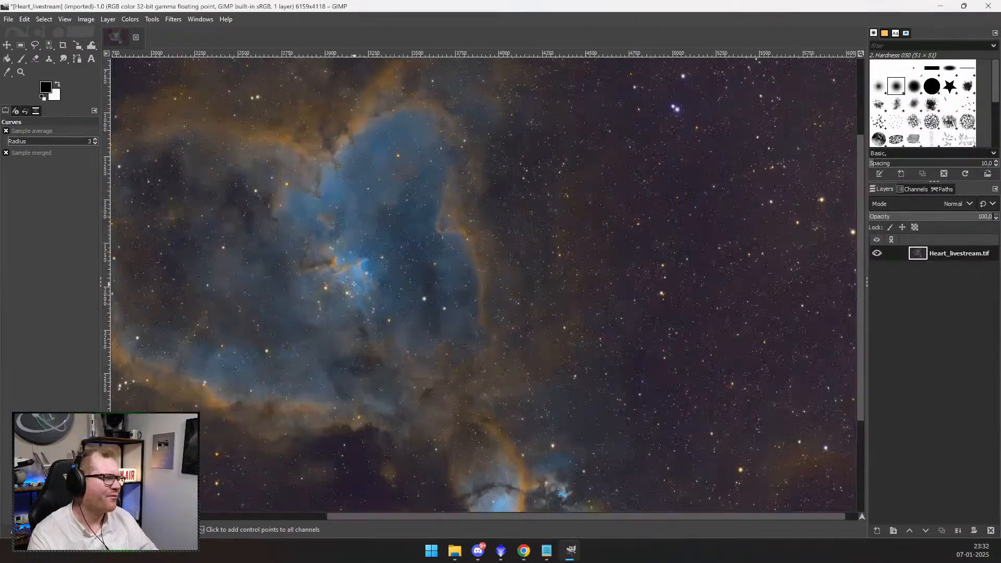
# - Start a Hue-Chroma adjustment on the nebula image and raise the chroma to 14
pyautogui.scroll(3, 354, 289)
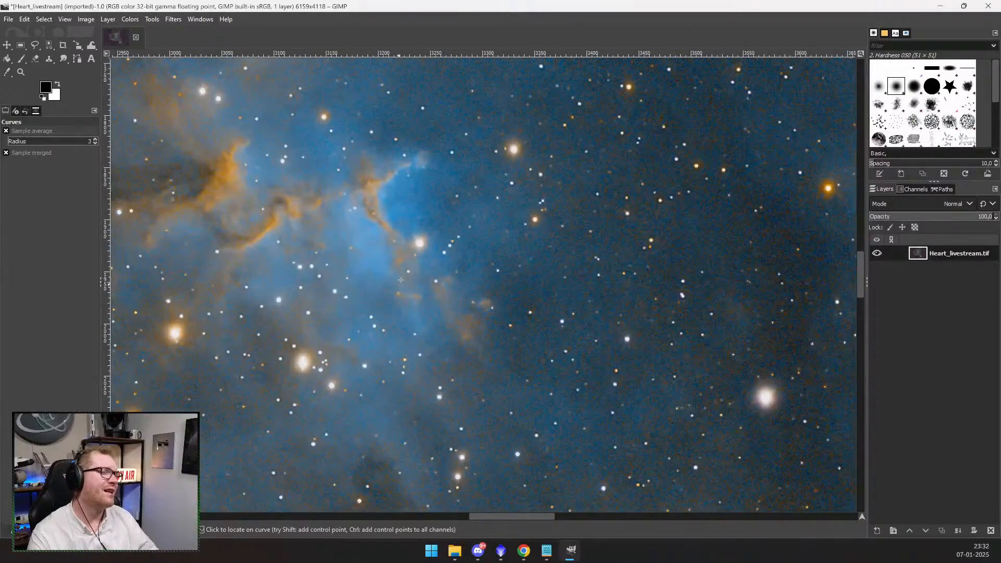
pyautogui.scroll(-6, 390, 175)
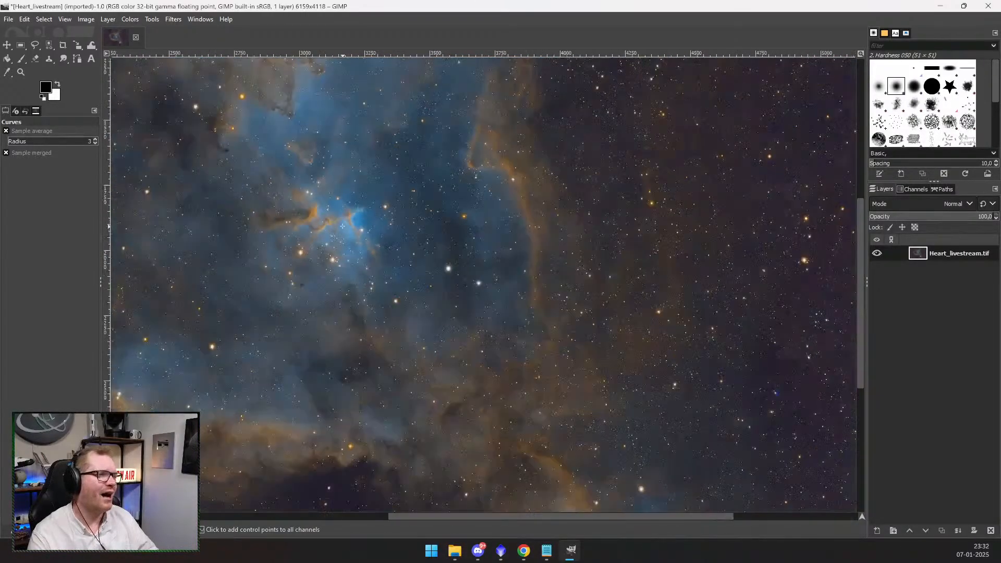
pyautogui.scroll(-3, 346, 220)
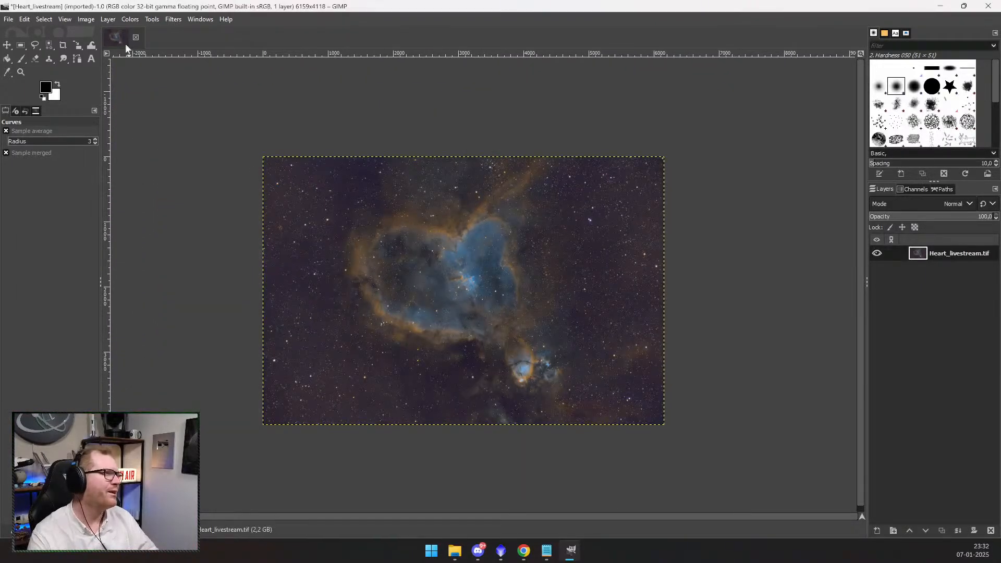
pyautogui.click(126, 20)
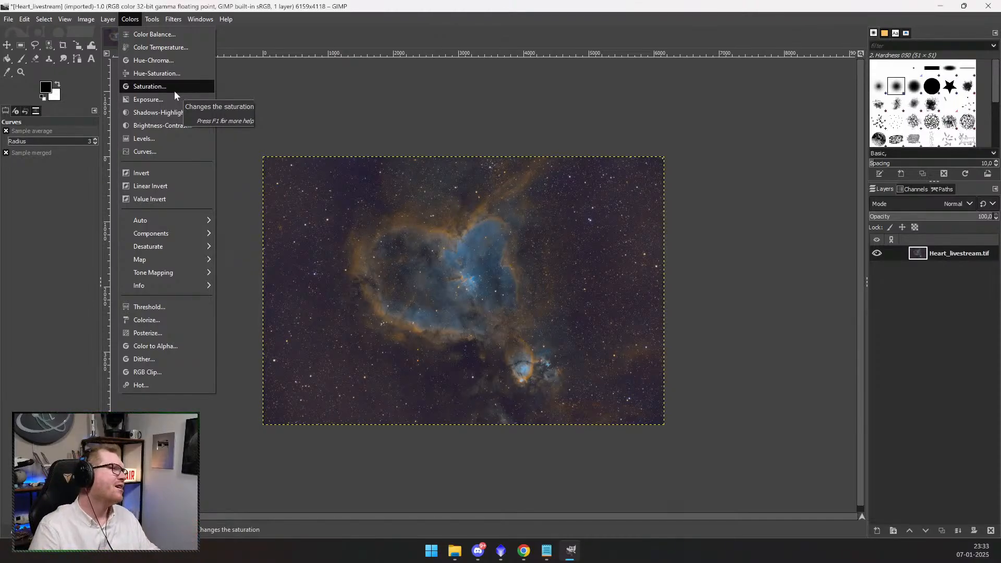
pyautogui.click(180, 63)
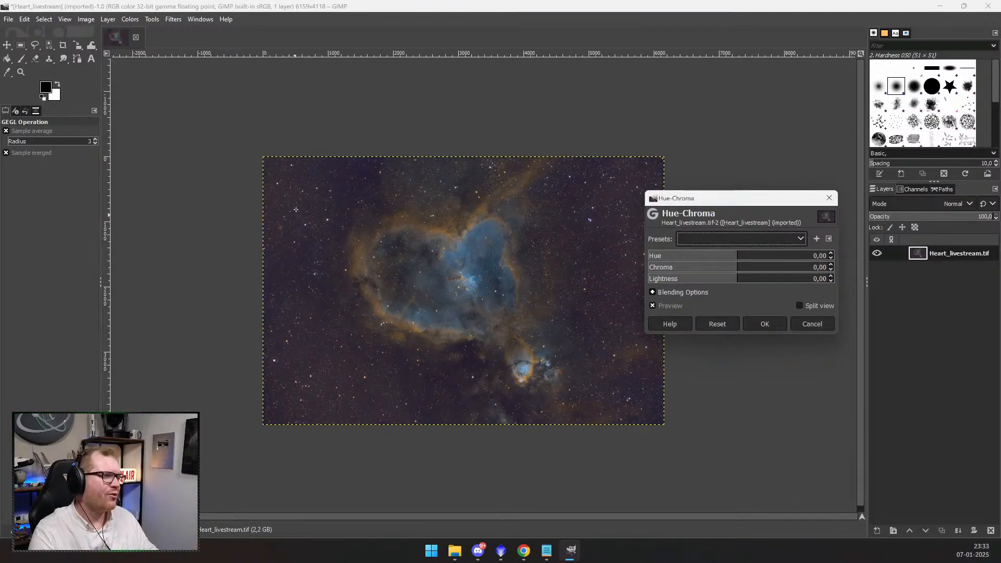
pyautogui.click(831, 265)
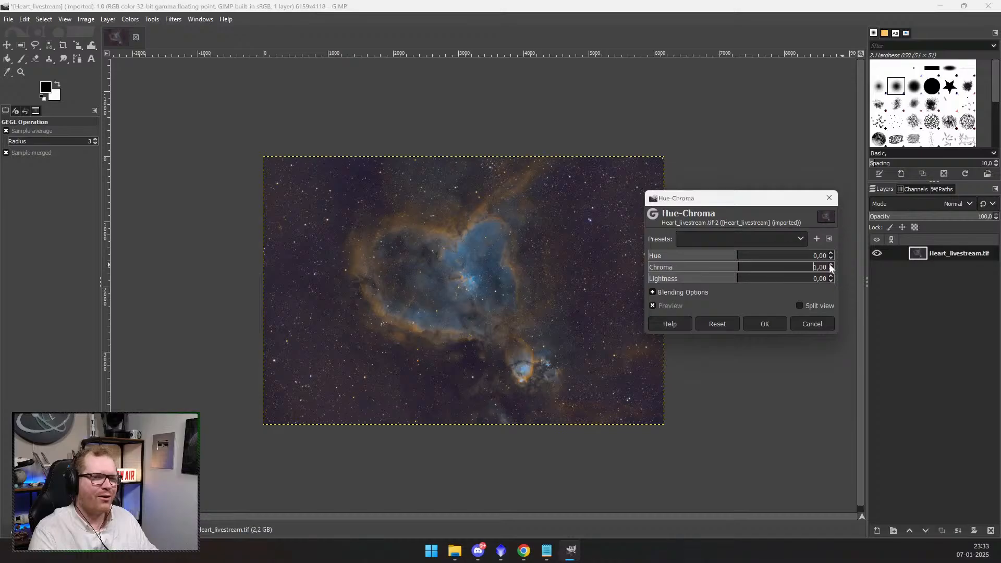
pyautogui.doubleClick(831, 265)
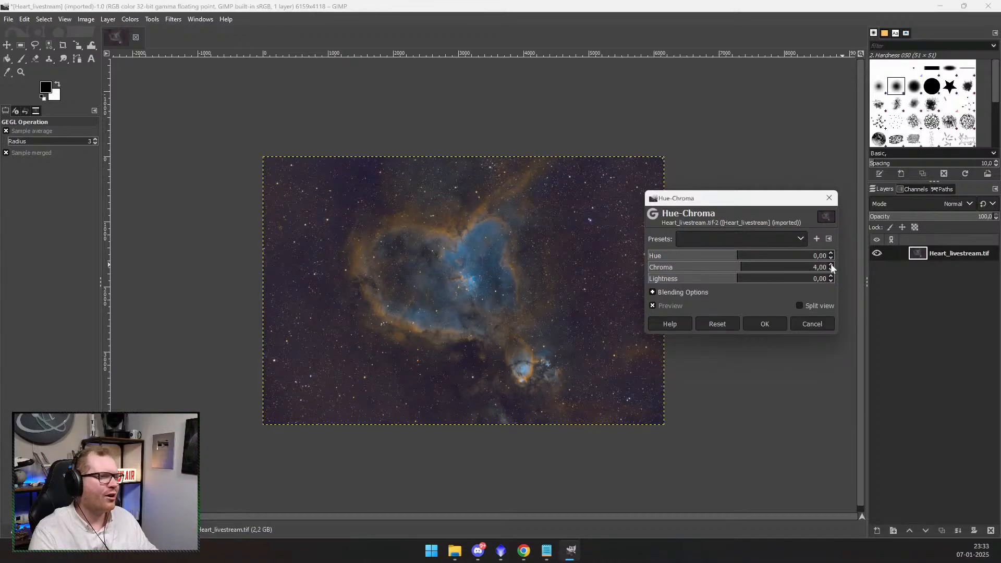
pyautogui.click(831, 265)
pyautogui.click(832, 265)
pyautogui.click(830, 265)
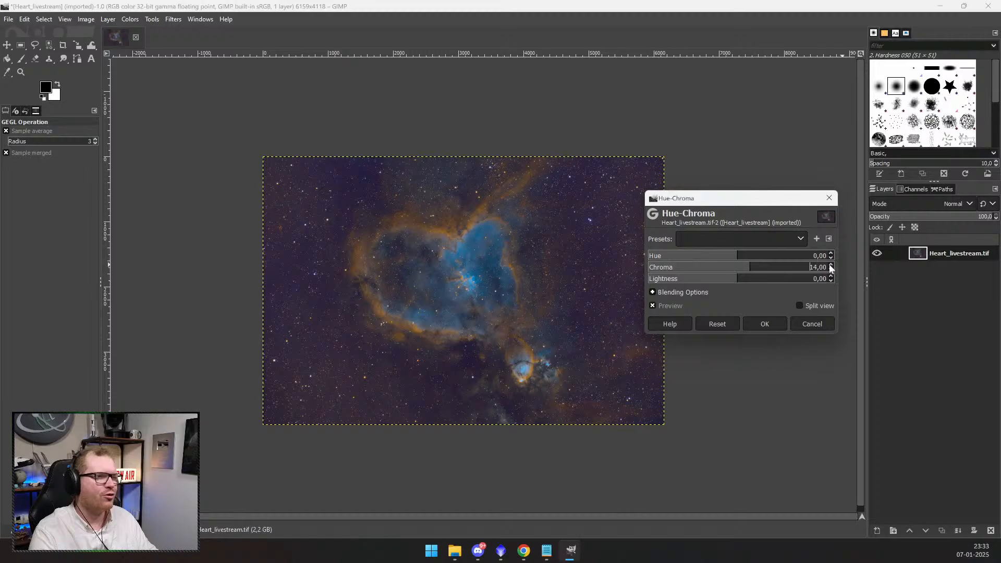
# - Bring the chroma down to about 5.23, turn on split view, and settle the chroma at 7.56
pyautogui.click(743, 269)
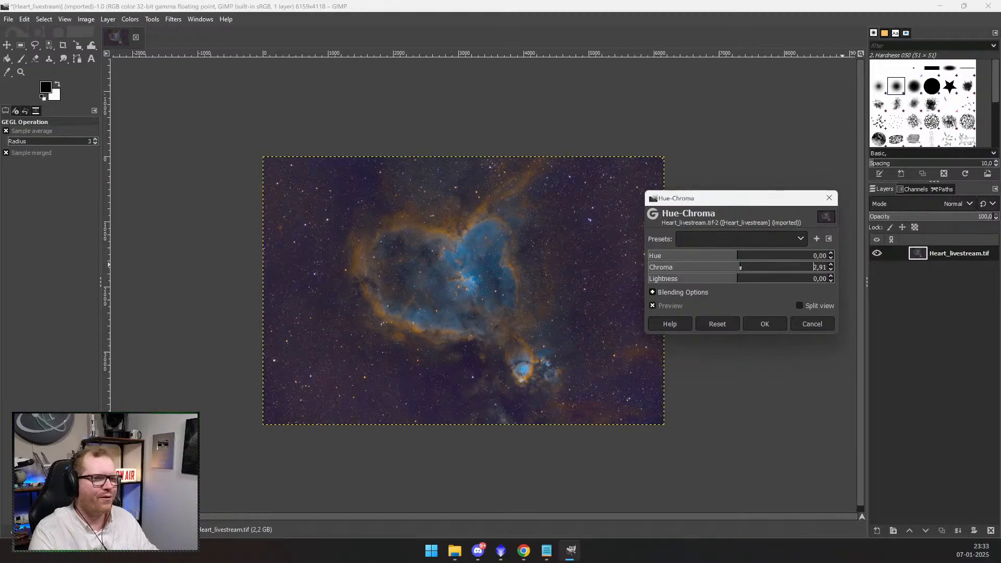
pyautogui.moveTo(741, 267)
pyautogui.mouseDown()
pyautogui.moveTo(688, 268)
pyautogui.moveTo(721, 264)
pyautogui.mouseUp()
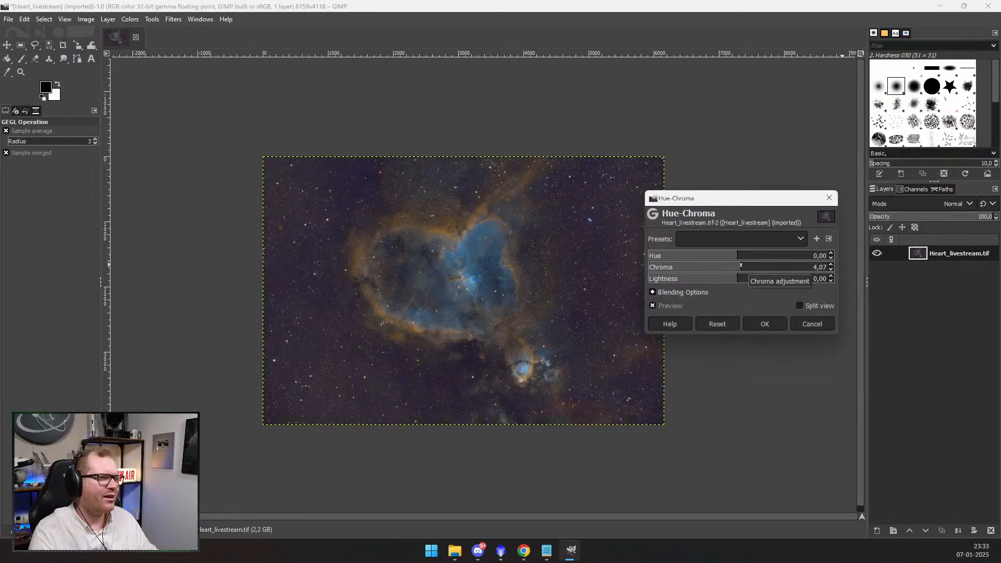
pyautogui.click(800, 306)
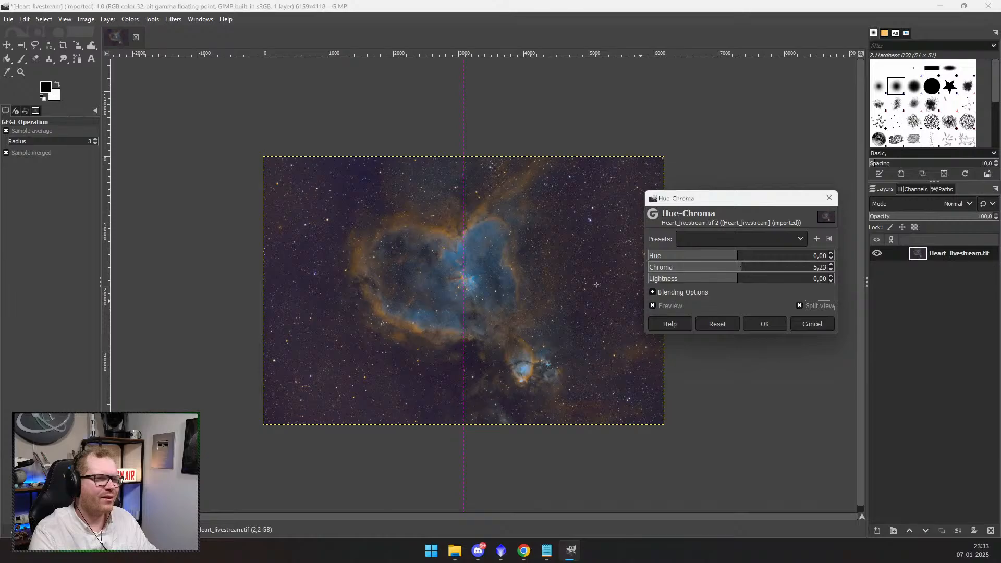
pyautogui.scroll(-1, 477, 296)
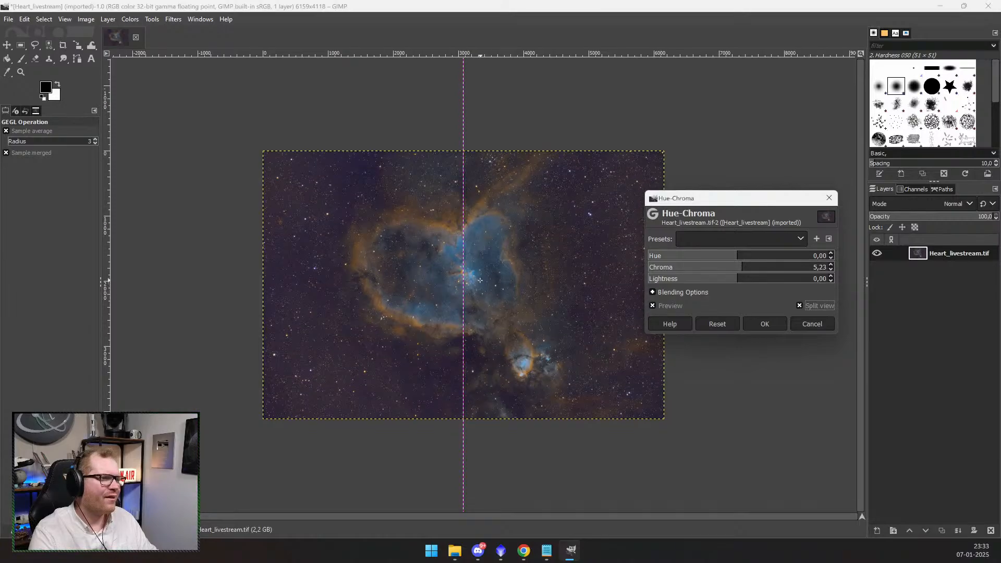
pyautogui.scroll(4, 480, 280)
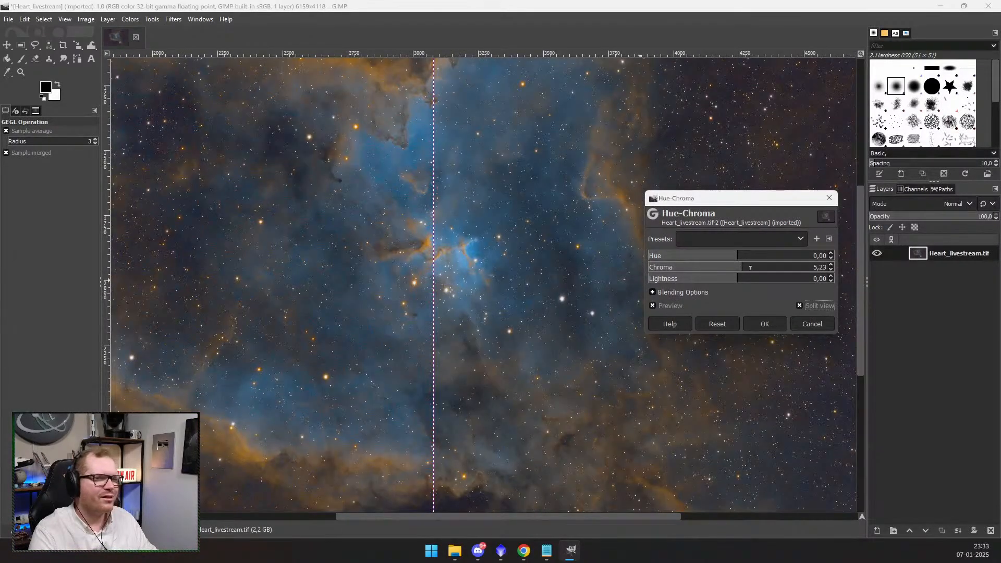
pyautogui.moveTo(740, 268)
pyautogui.mouseDown()
pyautogui.moveTo(761, 271)
pyautogui.moveTo(744, 272)
pyautogui.mouseUp()
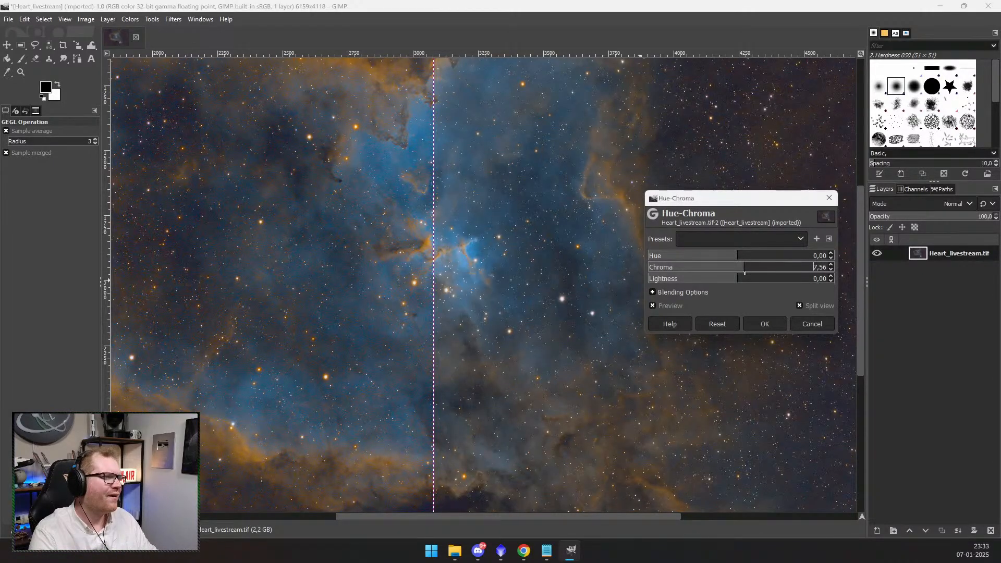
# - Compare the chroma boost across the nebula by moving the split divider, and apply the Hue-Chroma adjustment
pyautogui.moveTo(432, 299); pyautogui.dragTo(491, 299)
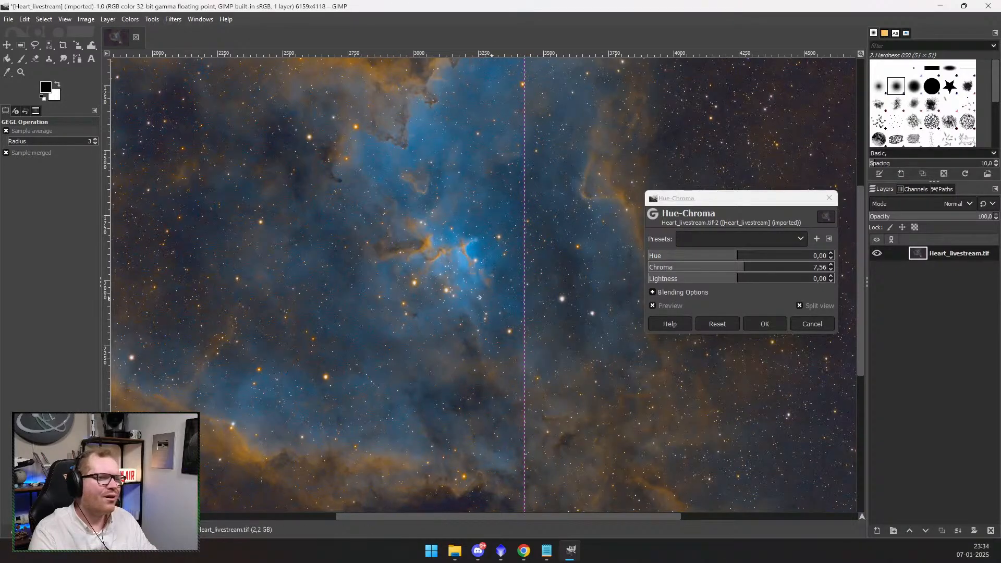
pyautogui.scroll(-3, 440, 301)
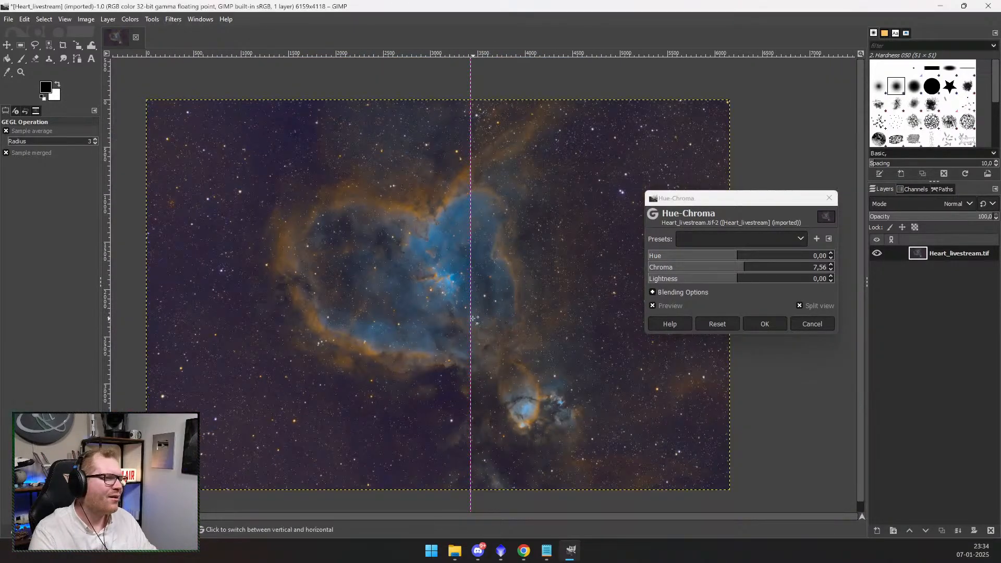
pyautogui.moveTo(472, 321); pyautogui.dragTo(217, 322)
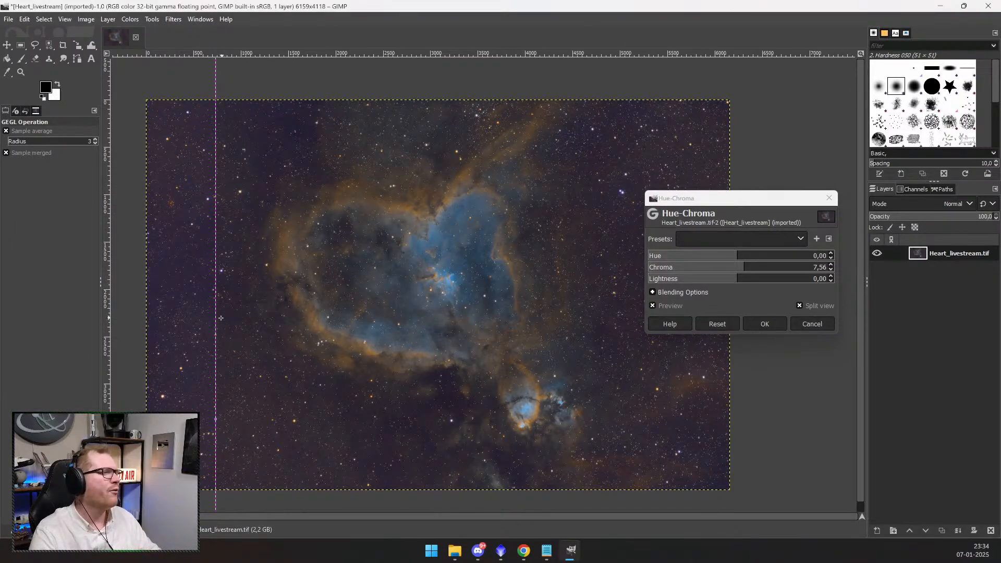
pyautogui.moveTo(217, 322); pyautogui.dragTo(433, 319)
pyautogui.moveTo(416, 316); pyautogui.dragTo(378, 313)
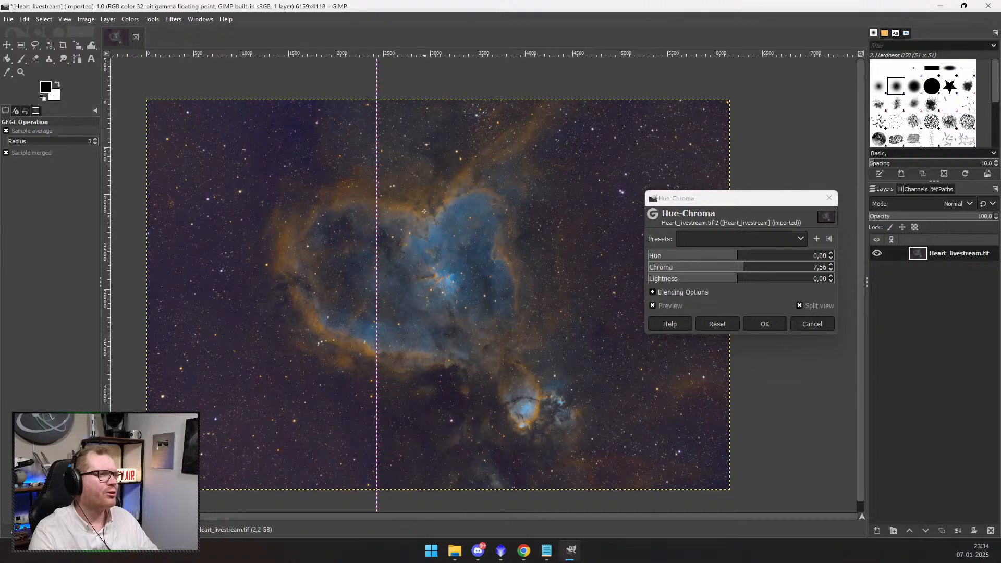
pyautogui.scroll(5, 411, 231)
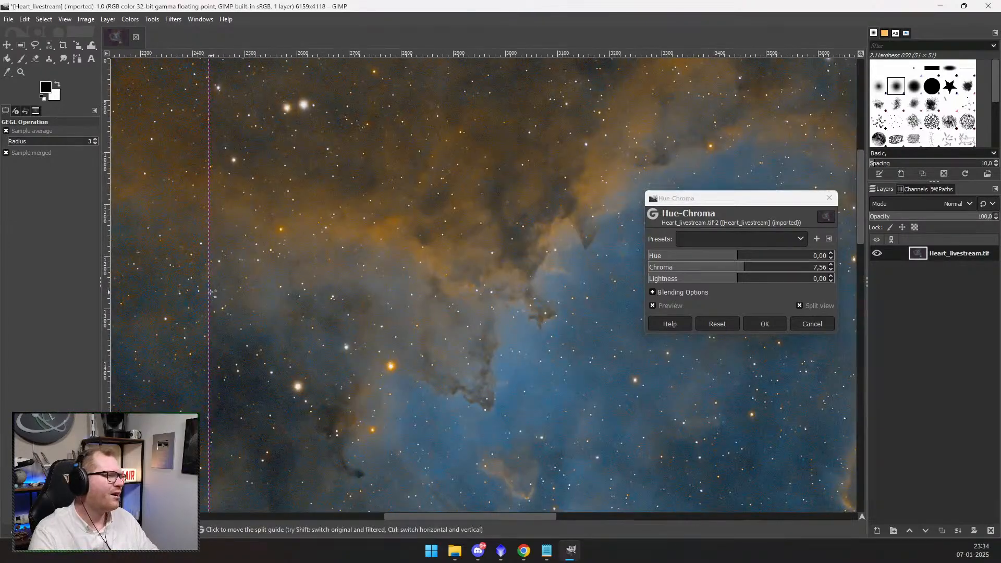
pyautogui.moveTo(208, 290); pyautogui.dragTo(590, 301)
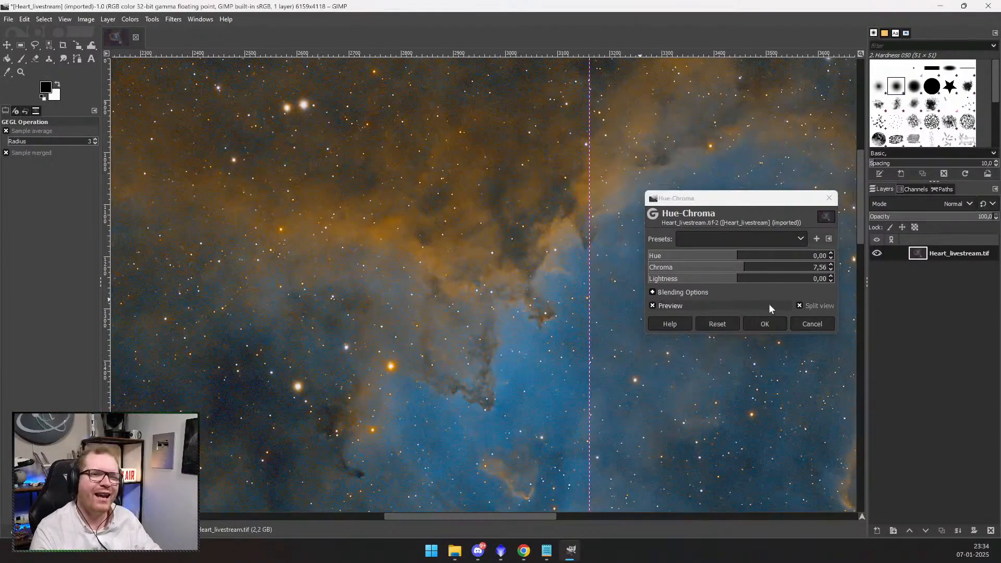
pyautogui.click(756, 323)
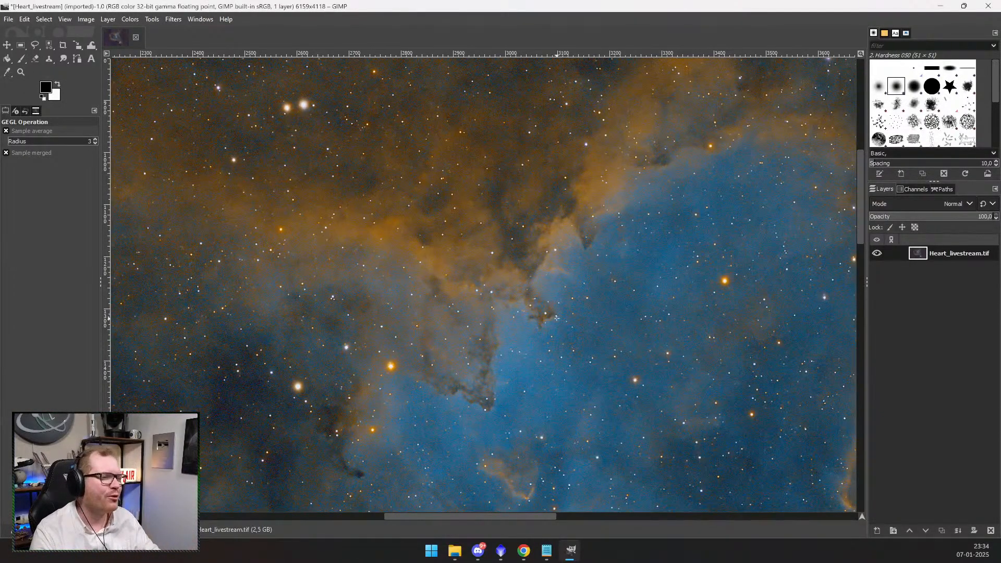
pyautogui.scroll(-10, 556, 317)
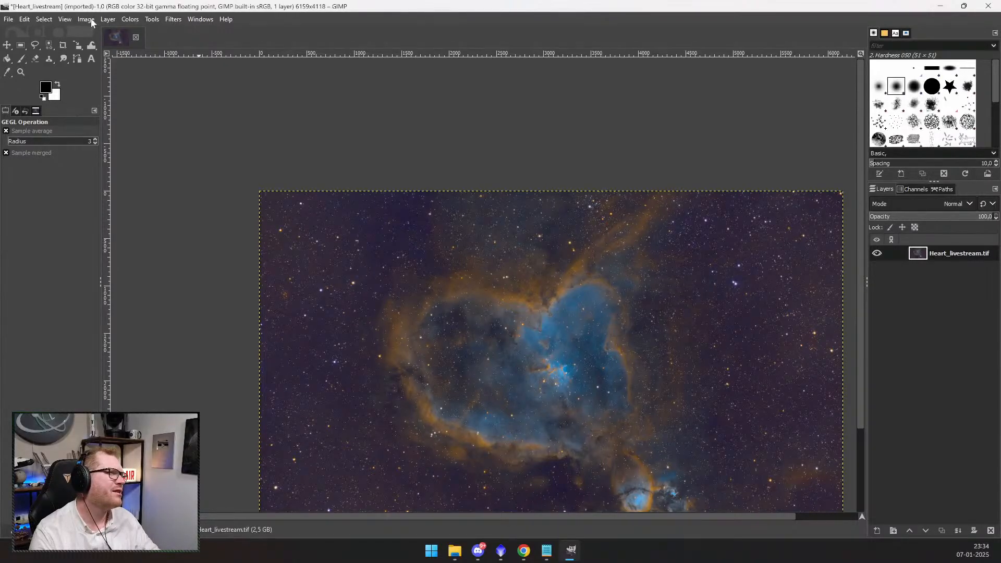
pyautogui.scroll(-3, 428, 194)
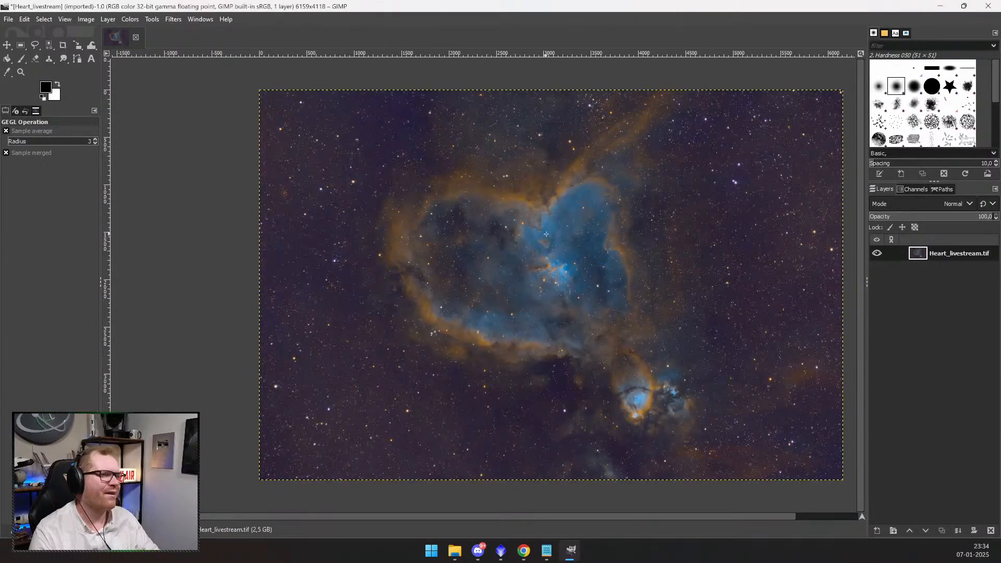
pyautogui.scroll(-2, 546, 234)
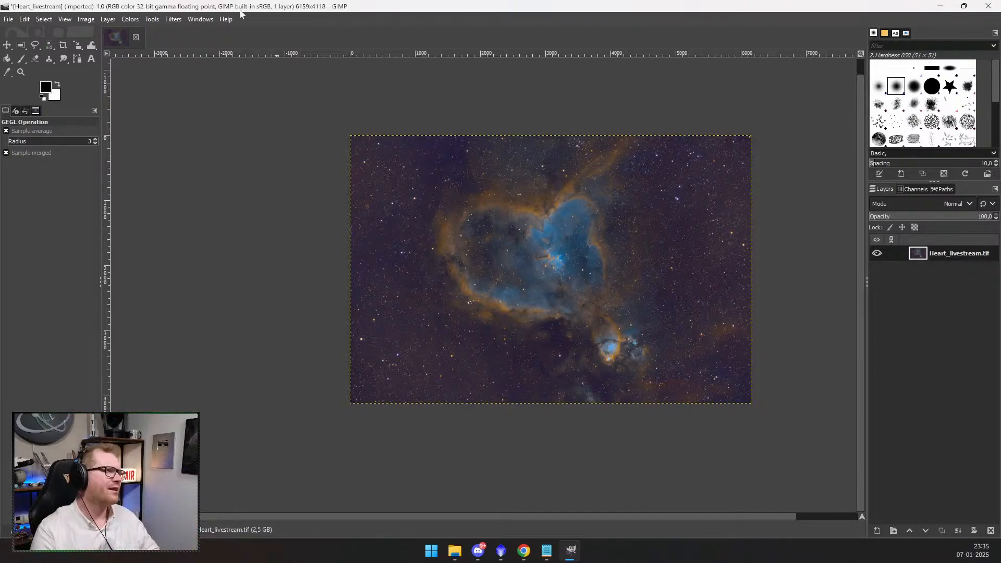
pyautogui.click(108, 19)
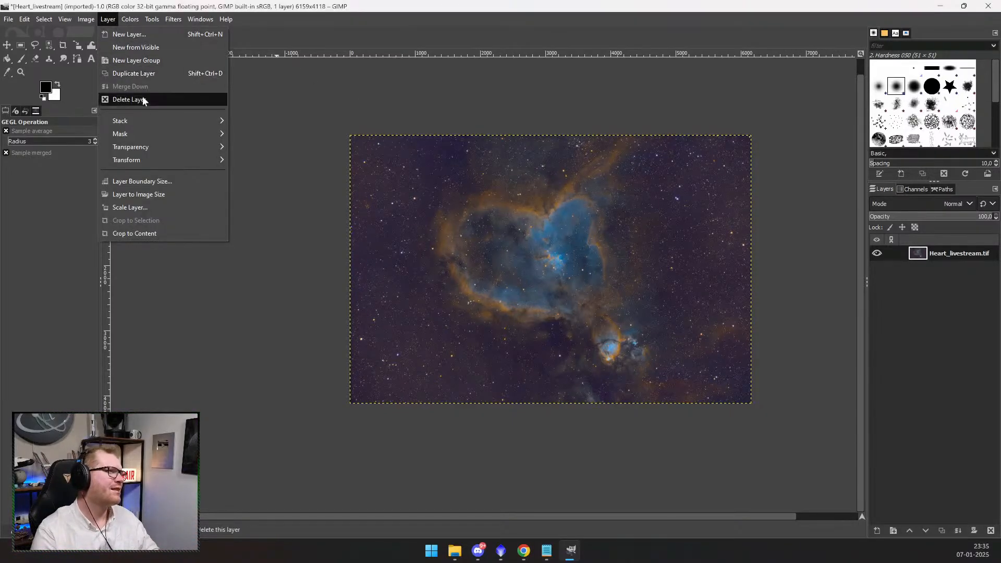
pyautogui.moveTo(130, 19)
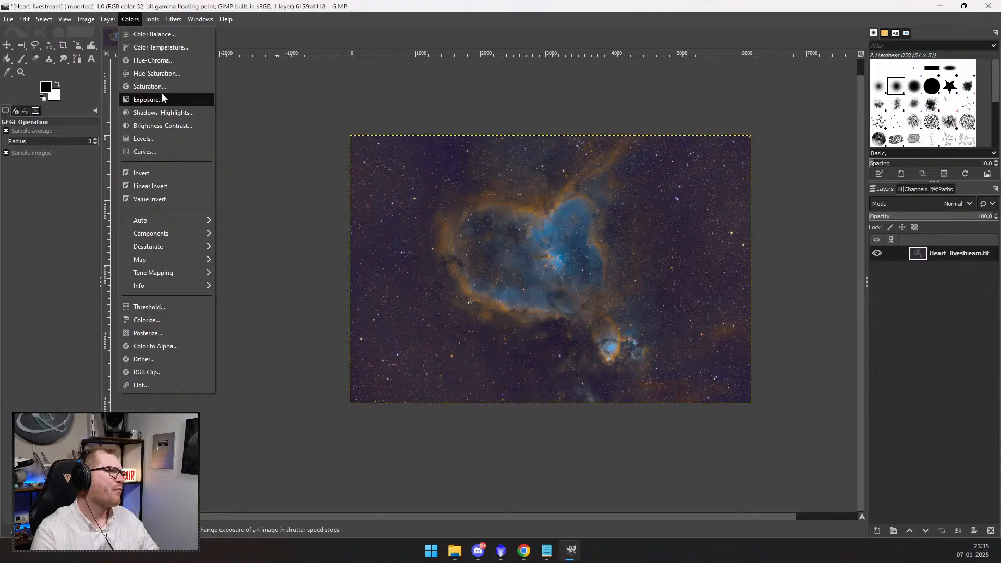
pyautogui.click(163, 86)
pyautogui.moveTo(737, 256); pyautogui.dragTo(774, 256)
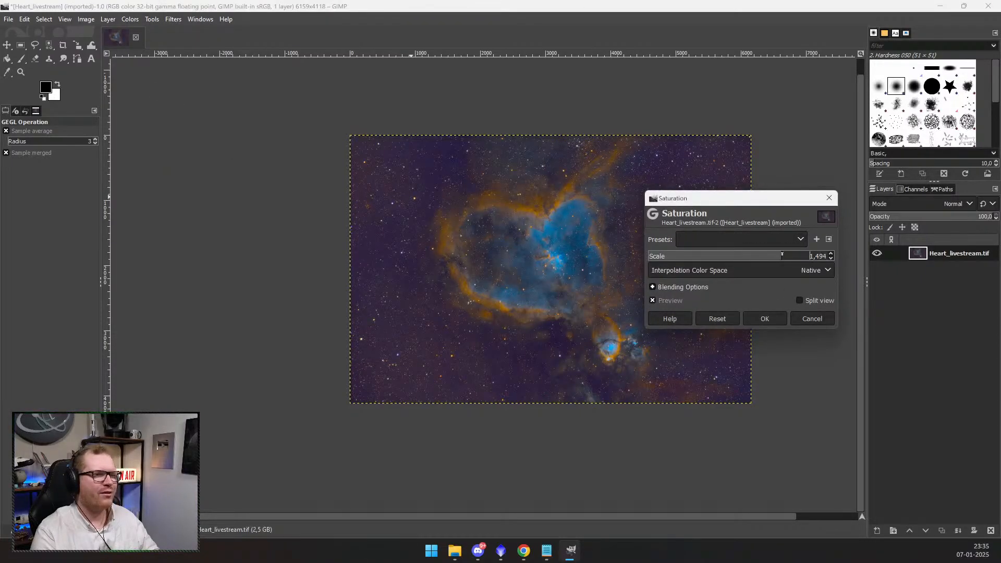
pyautogui.scroll(3, 581, 279)
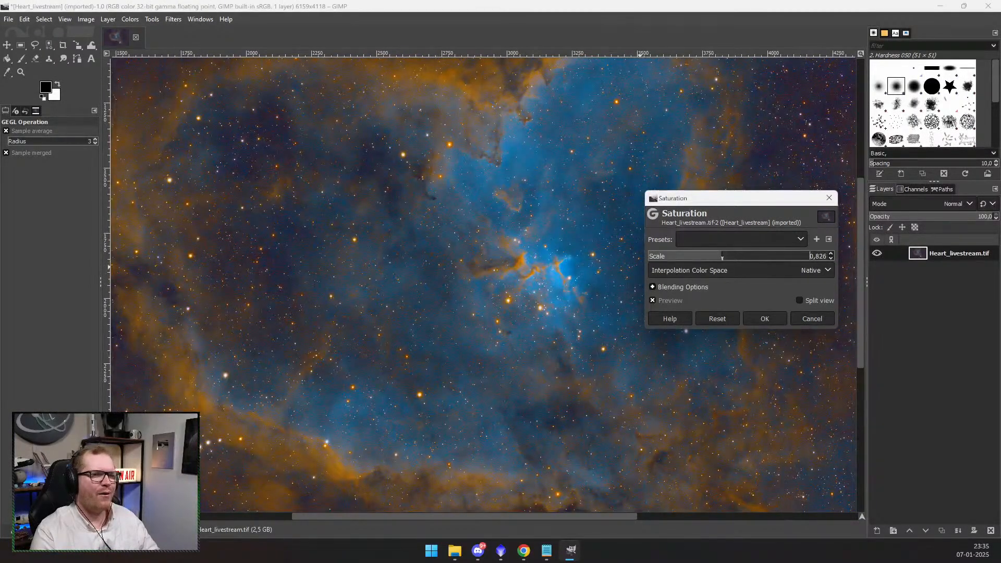
pyautogui.click(807, 319)
# - Examine the colour, stars and fine detail around the nebula's bright core, close up and in the context of the whole image
pyautogui.scroll(-4, 551, 274)
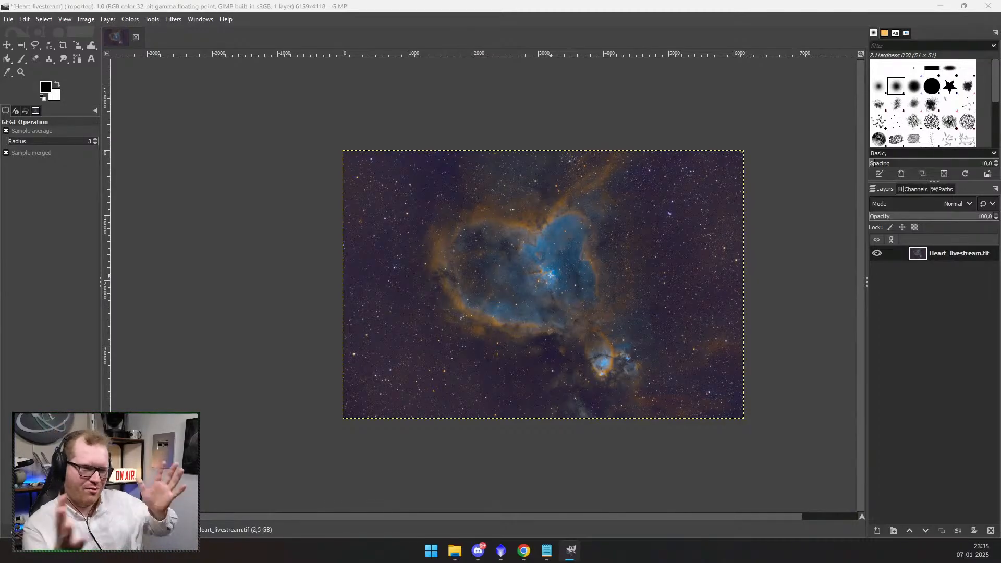
pyautogui.scroll(9, 547, 259)
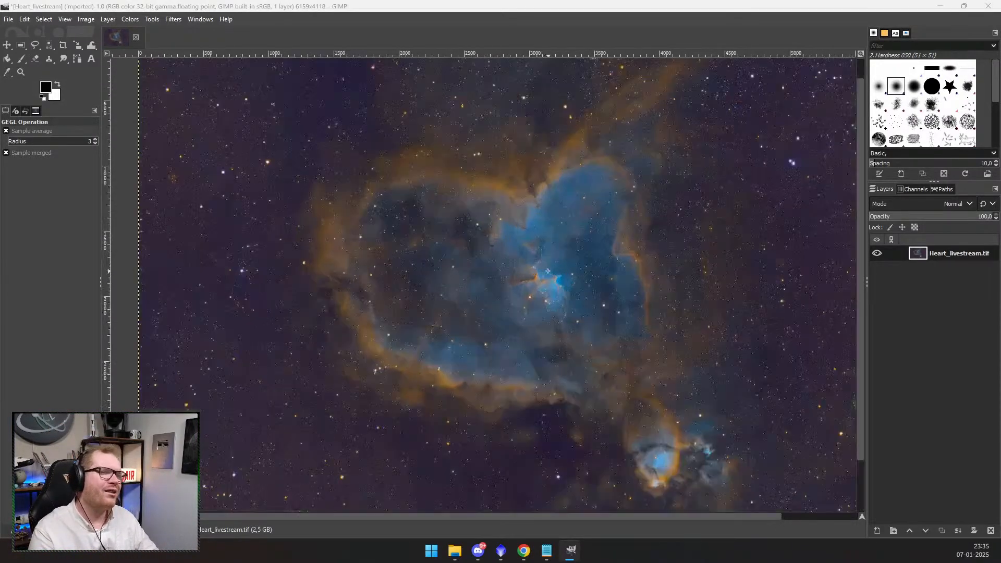
pyautogui.scroll(2, 555, 289)
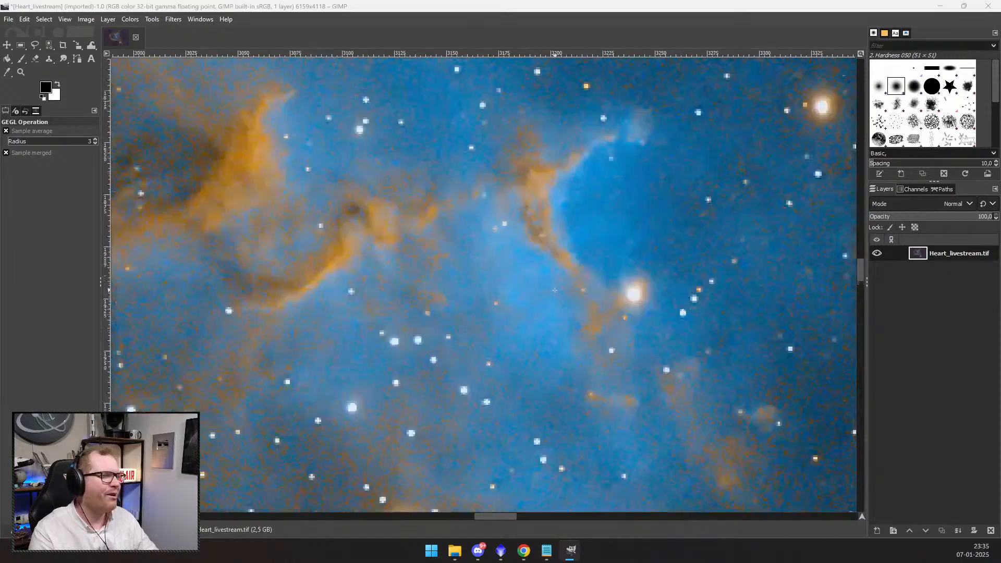
pyautogui.scroll(-2, 553, 282)
pyautogui.scroll(-9, 552, 282)
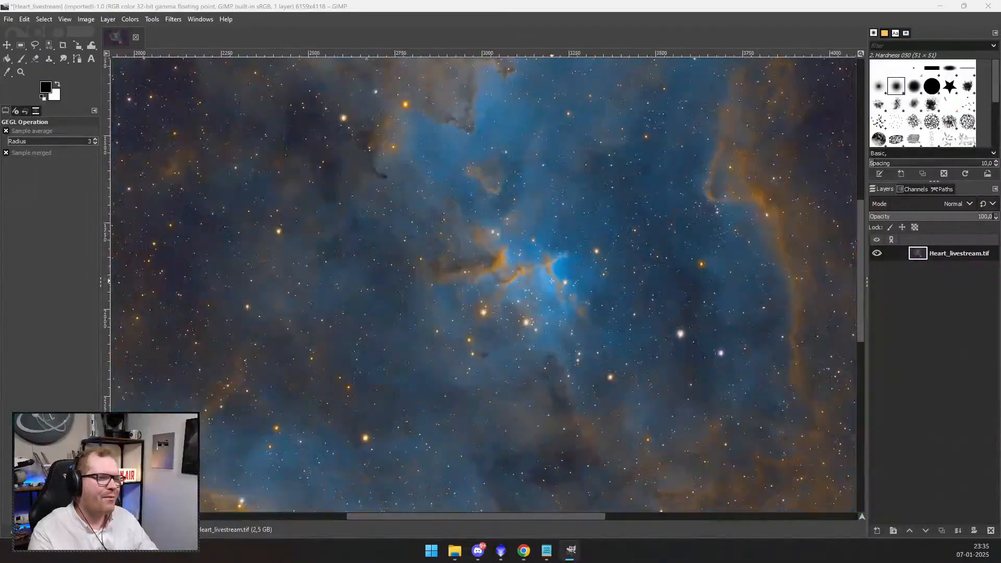
pyautogui.scroll(1, 550, 285)
pyautogui.scroll(-1, 550, 283)
pyautogui.scroll(1, 550, 282)
pyautogui.scroll(3, 550, 282)
pyautogui.scroll(-1, 550, 279)
pyautogui.scroll(-2, 550, 278)
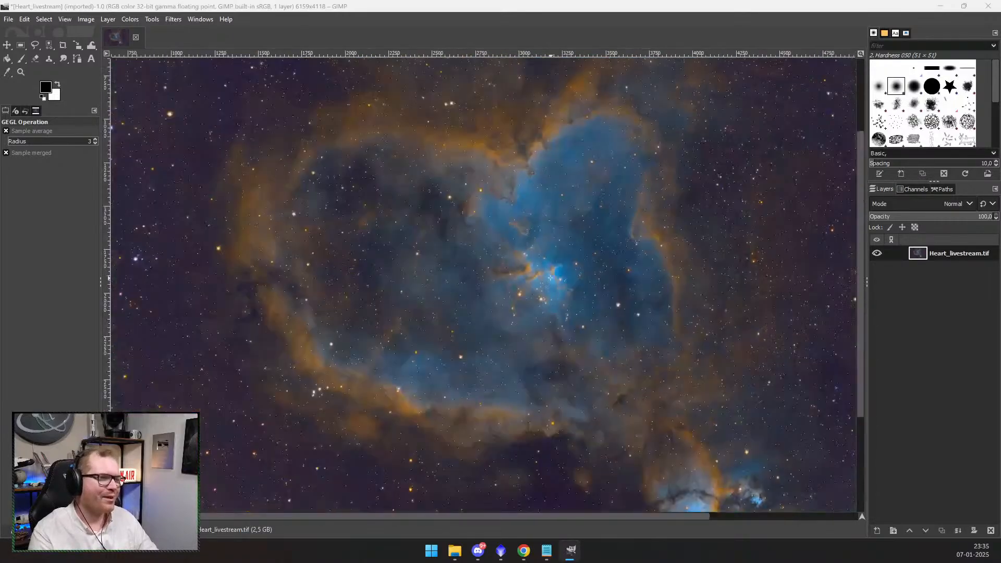
pyautogui.scroll(3, 550, 278)
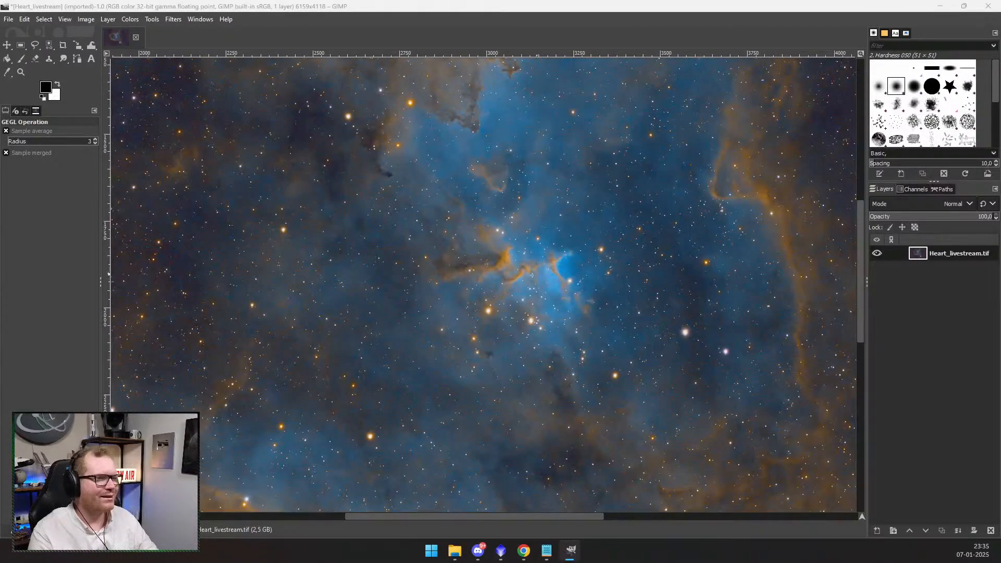
pyautogui.scroll(3, 479, 257)
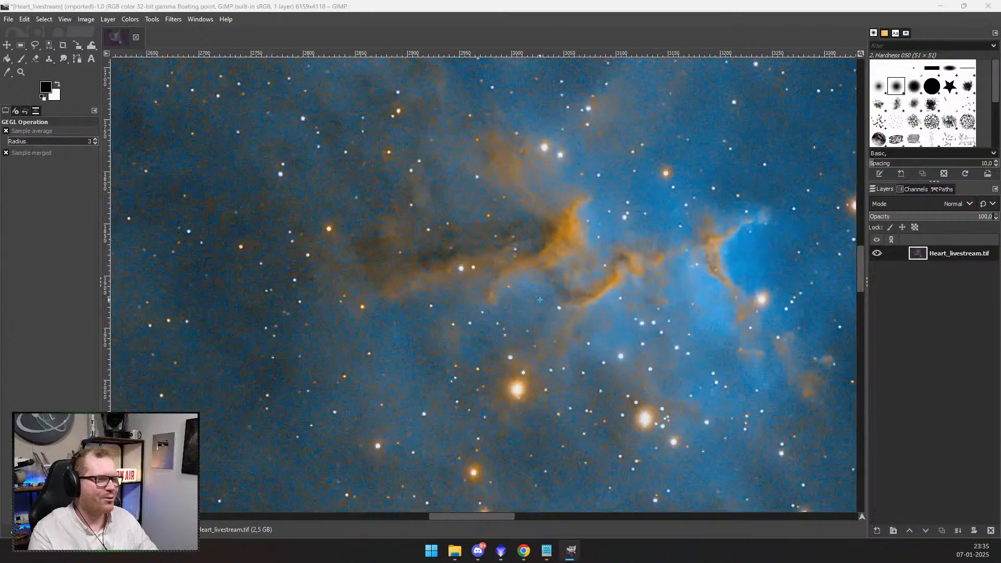
pyautogui.scroll(3, 540, 299)
pyautogui.scroll(-3, 518, 322)
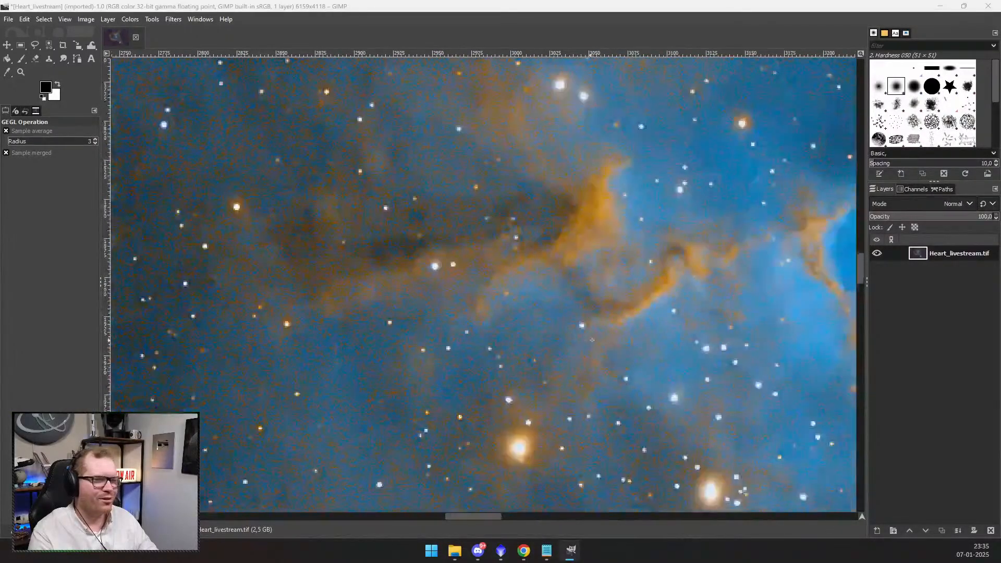
pyautogui.scroll(-3, 518, 323)
pyautogui.scroll(-5, 582, 322)
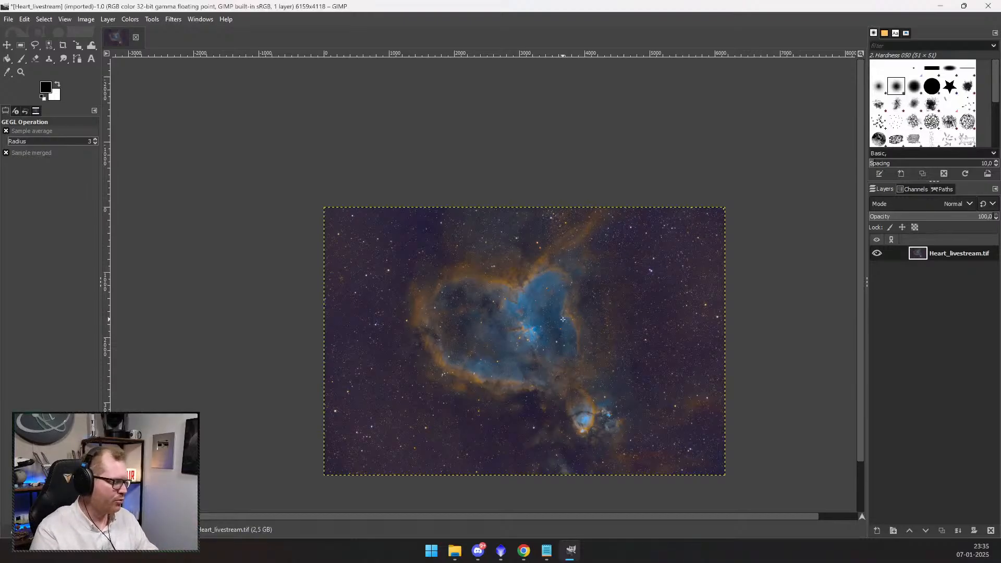
# - Export the finished nebula image as Heart_livestream.jpeg in the Pixinsight folder, keeping the offered JPEG options
pyautogui.hotkey('ctrl', 'shift', 'e')
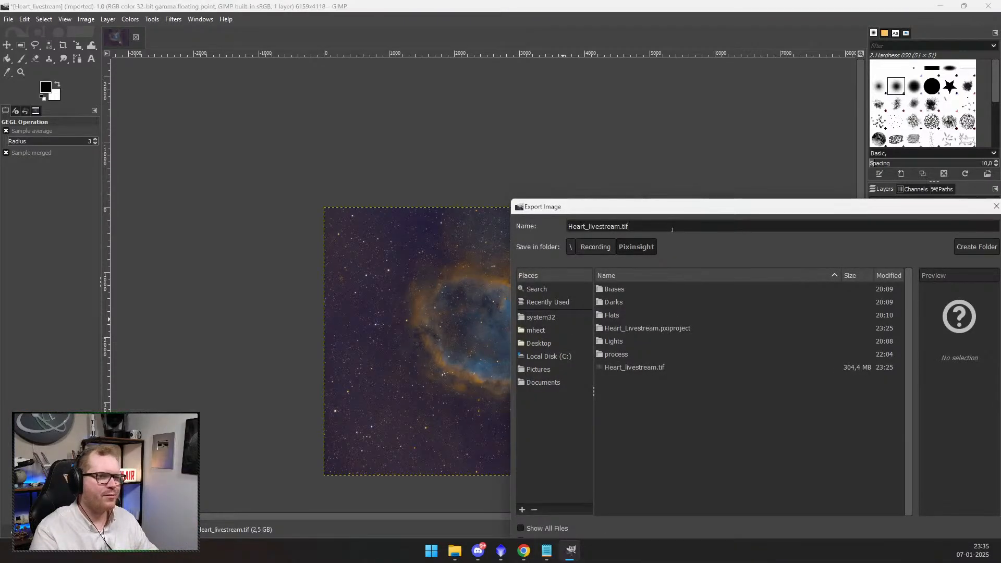
pyautogui.hotkey('ctrl', 'shift', 'Left')
pyautogui.write('j')
pyautogui.press('BackSpace')
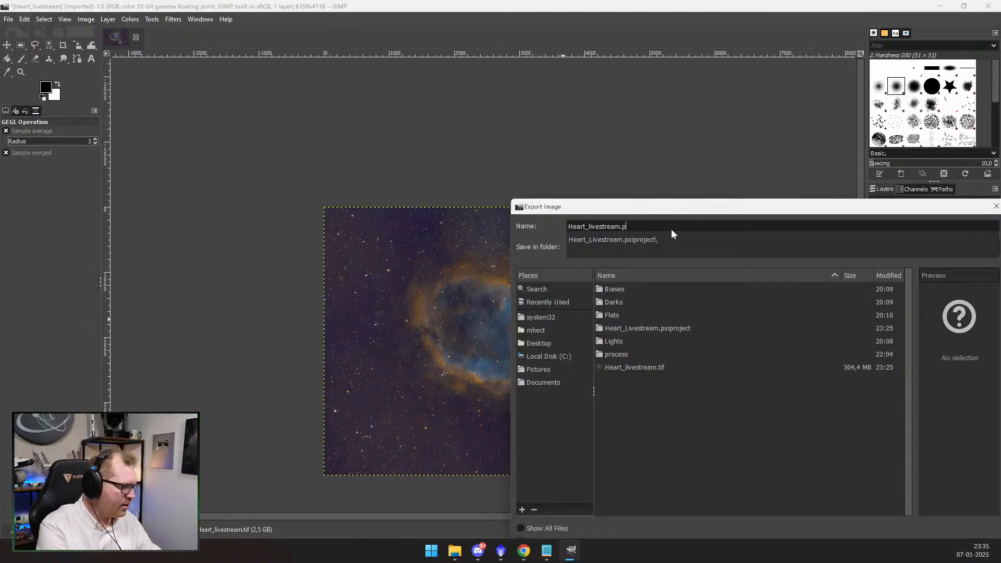
pyautogui.write('jp')
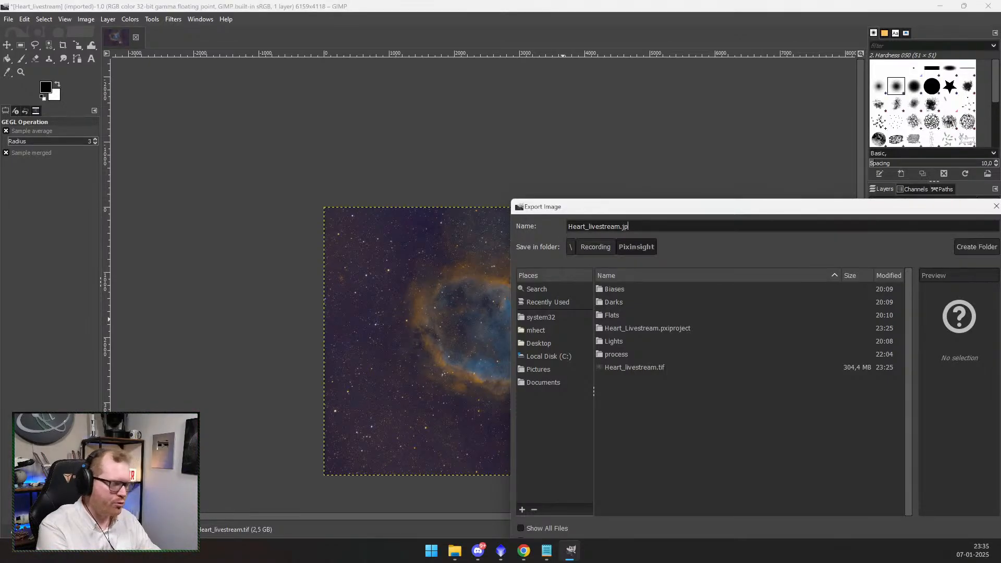
pyautogui.write('eg')
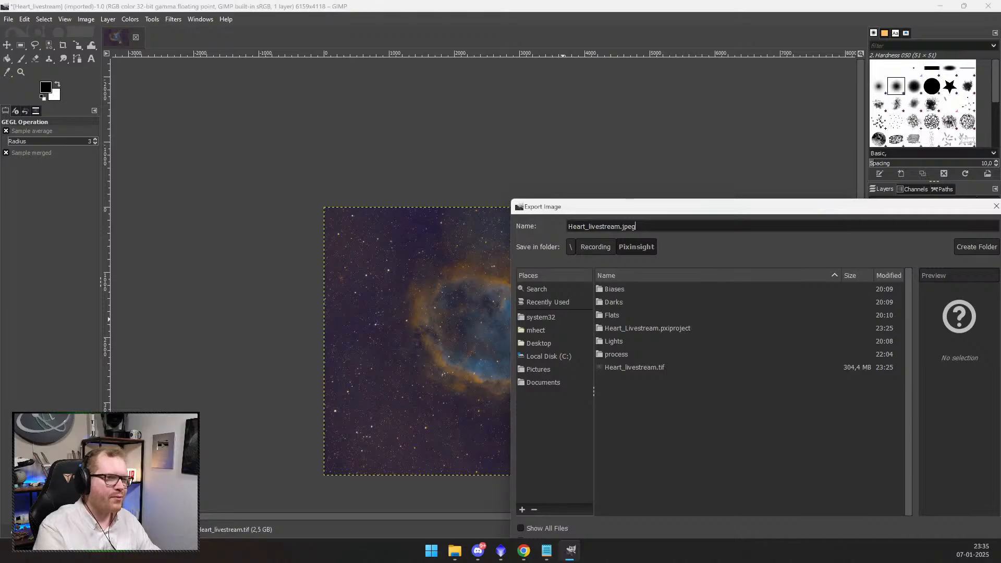
pyautogui.moveTo(678, 206); pyautogui.dragTo(517, 92)
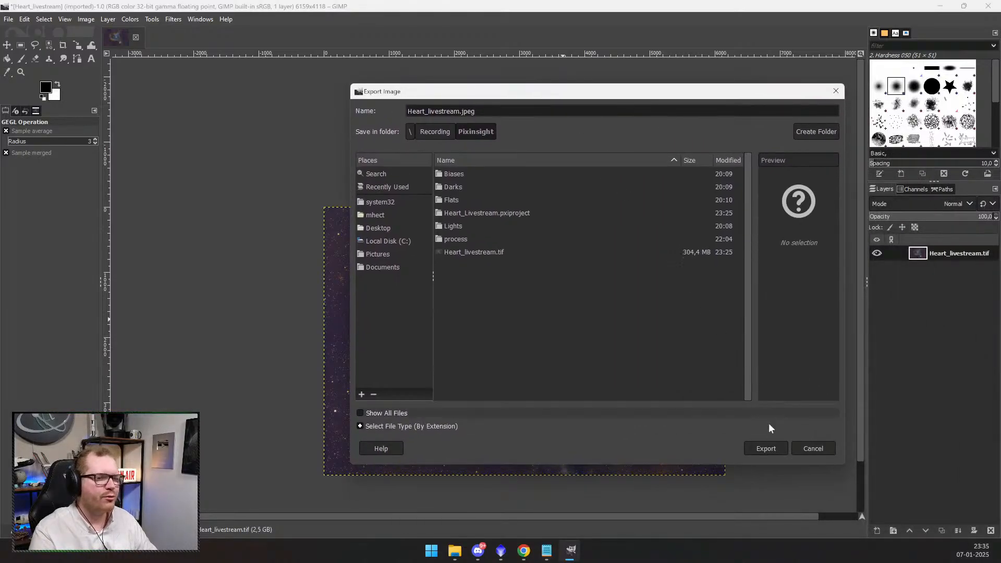
pyautogui.click(766, 449)
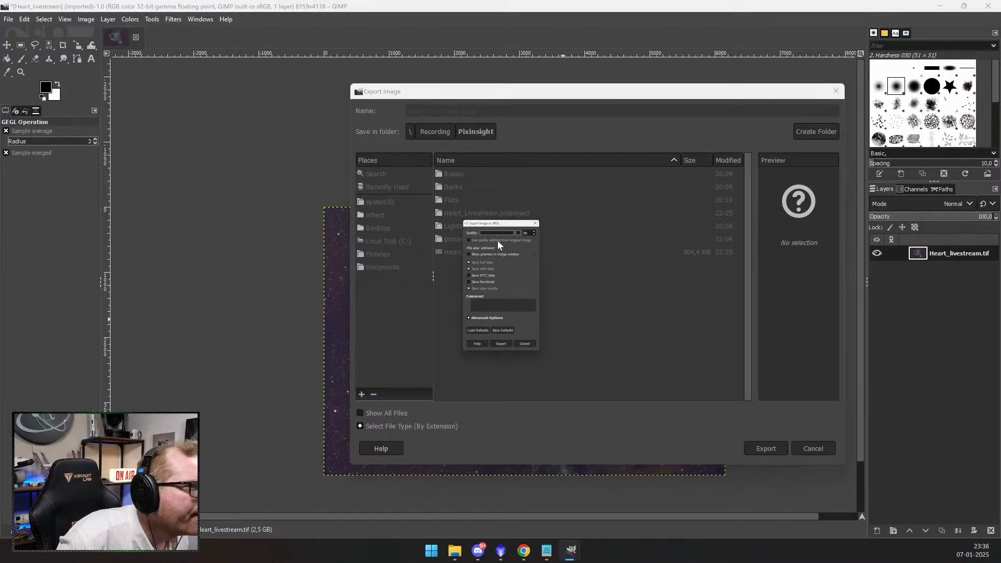
pyautogui.click(500, 343)
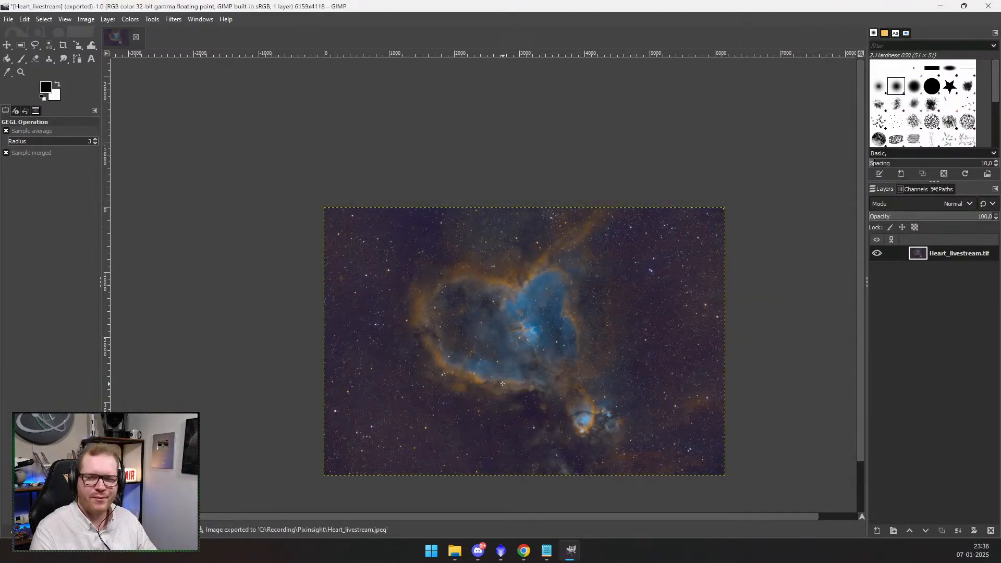
# - Open the exported Heart_livestream.jpeg from the Pixinsight folder in the image viewer and view it maximized
pyautogui.click(455, 550)
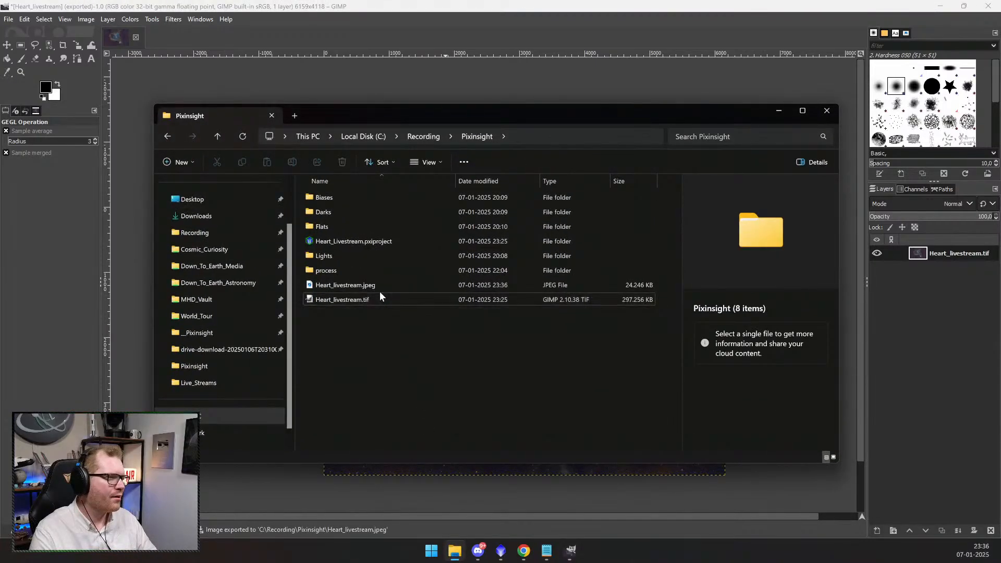
pyautogui.click(384, 284)
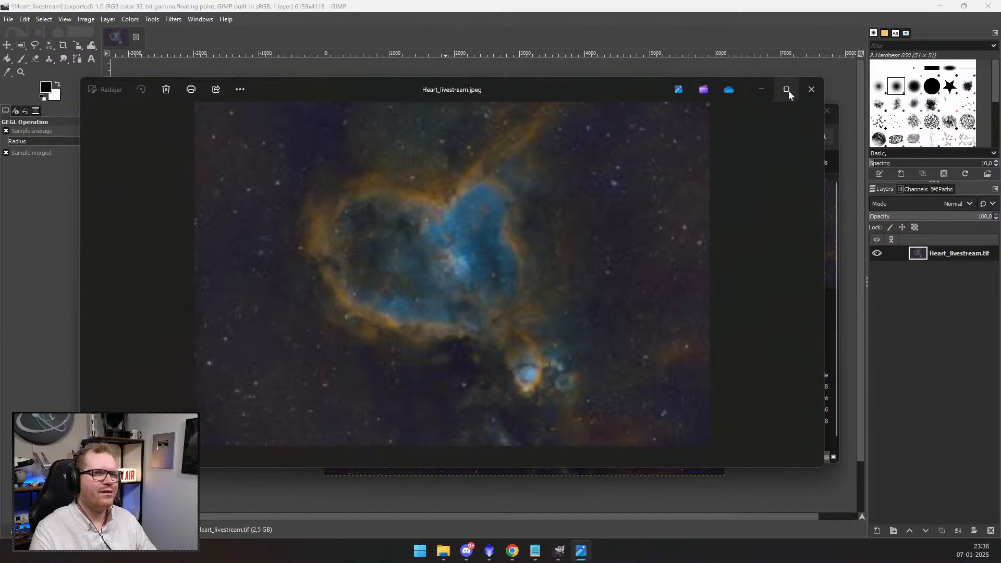
pyautogui.click(786, 89)
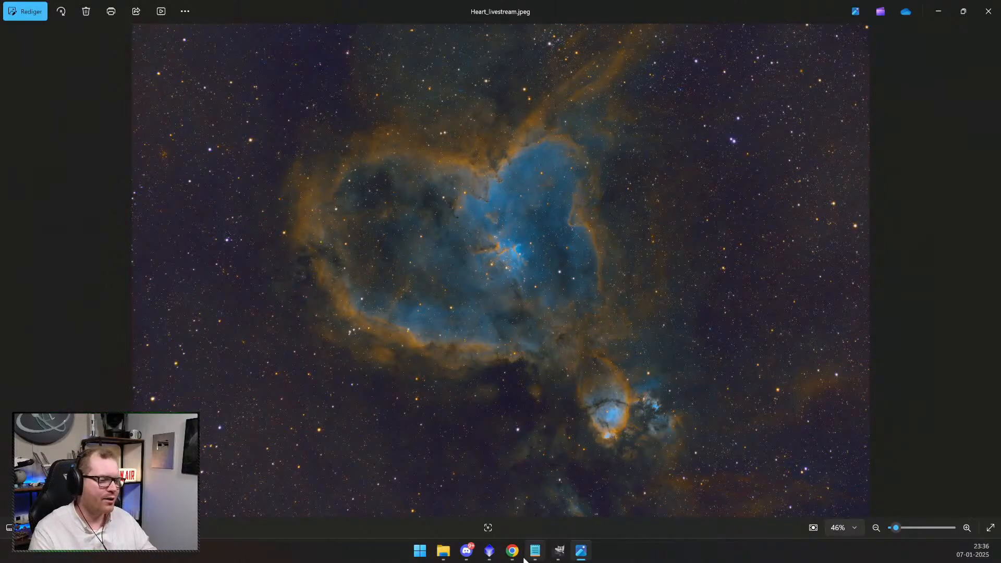
# - Switch to PixInsight and compare its nebula image with Heart_livestream.jpeg in a smaller viewer window placed over it
pyautogui.click(490, 551)
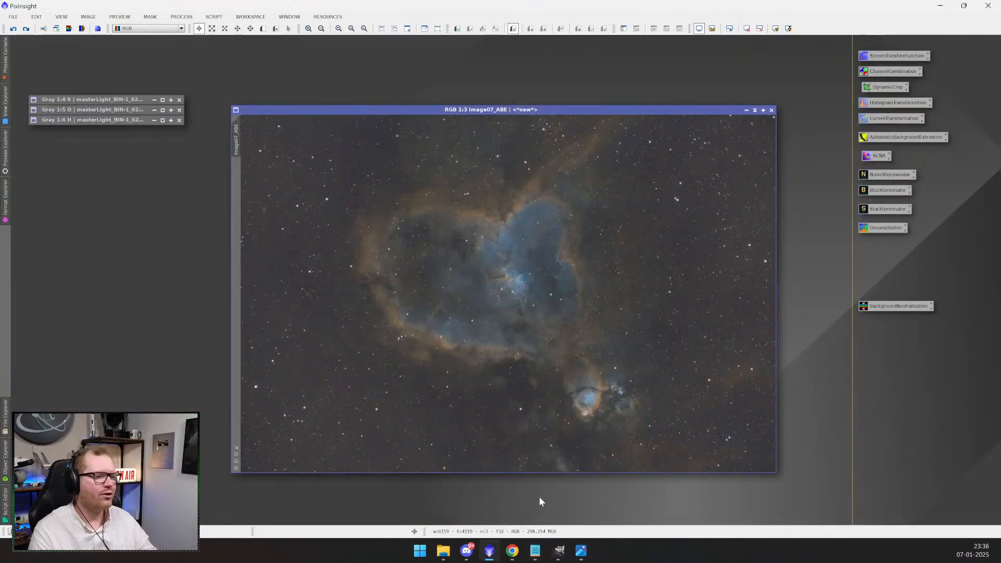
pyautogui.click(578, 547)
pyautogui.moveTo(589, 23); pyautogui.dragTo(549, 96)
pyautogui.moveTo(131, 258); pyautogui.dragTo(410, 251)
pyautogui.moveTo(675, 103); pyautogui.dragTo(480, 104)
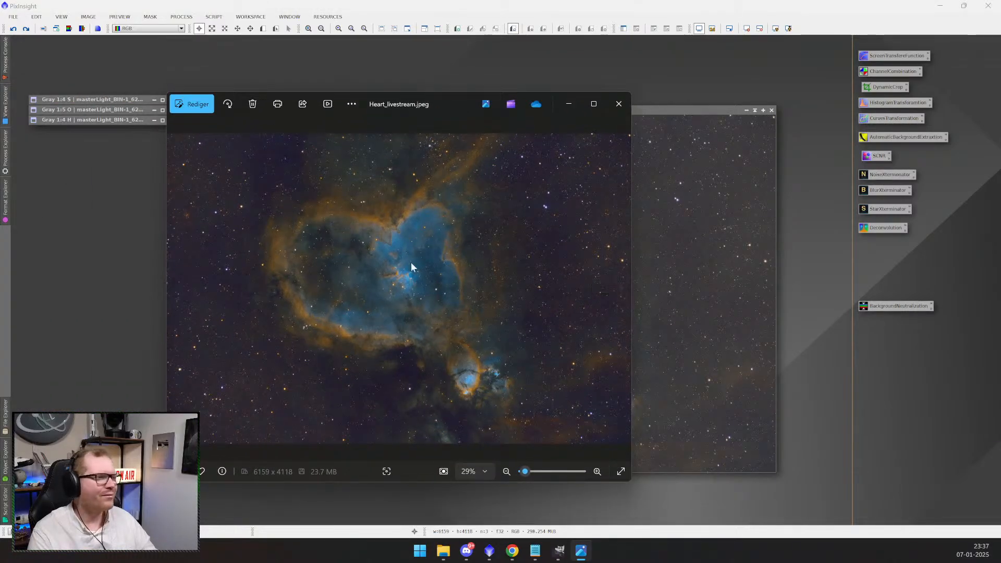
pyautogui.click(619, 103)
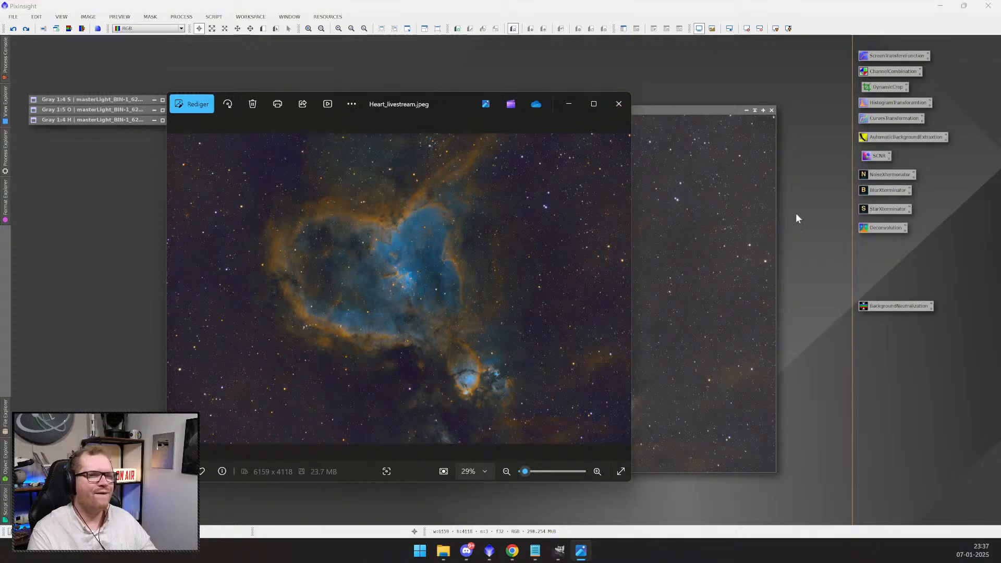
# - Start saving the workspace's process icons and browse to the __Pixinsight folder within Cosmic_Curiosity's astrophoto folder
pyautogui.rightClick(868, 261)
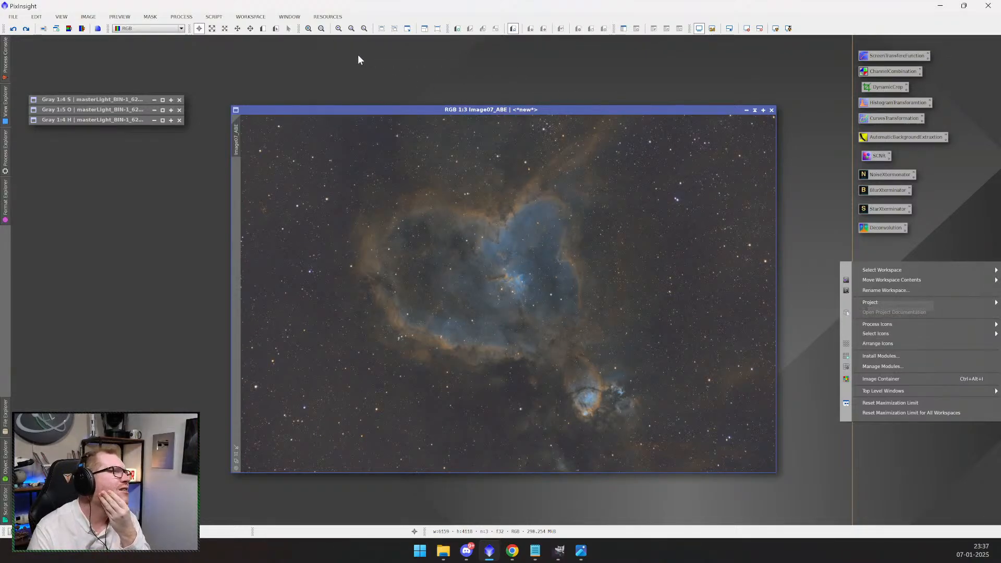
pyautogui.click(509, 57)
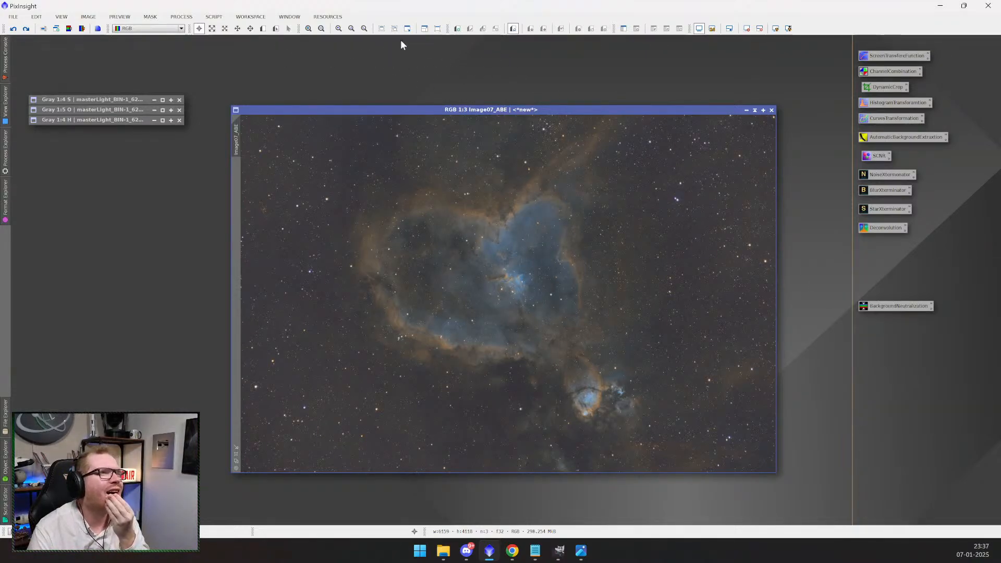
pyautogui.rightClick(933, 151)
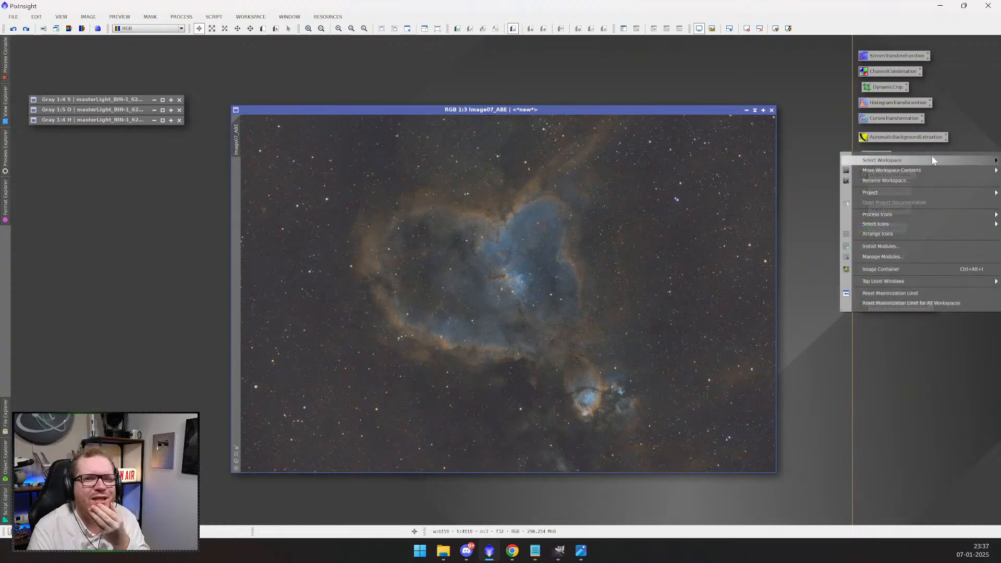
pyautogui.moveTo(931, 171)
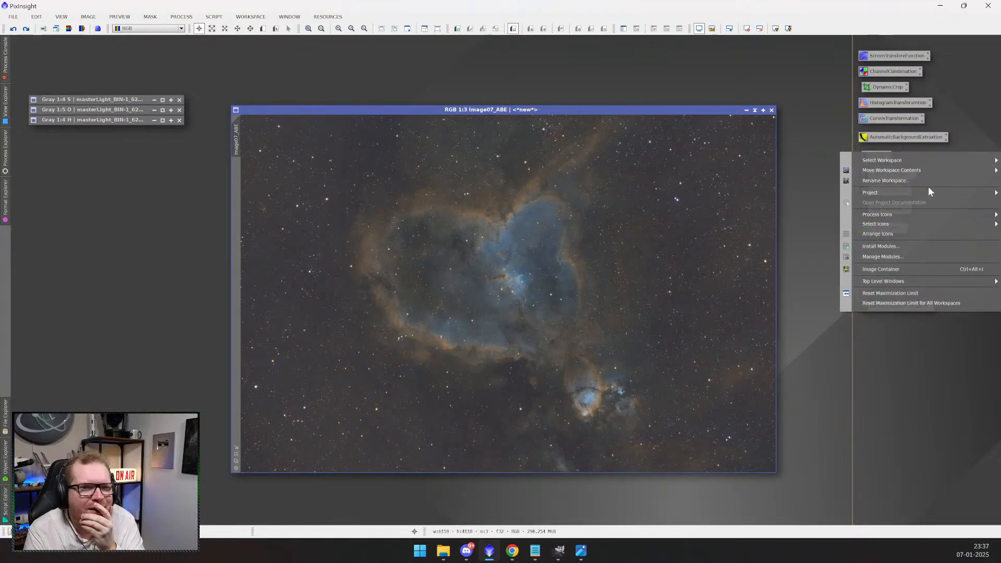
pyautogui.moveTo(922, 216)
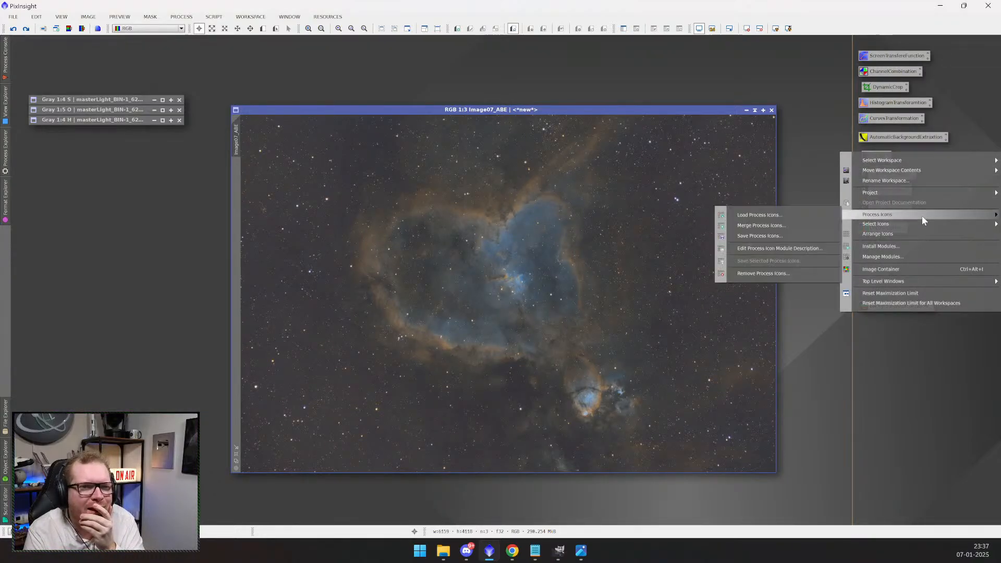
pyautogui.click(773, 238)
pyautogui.moveTo(230, 29); pyautogui.dragTo(515, 131)
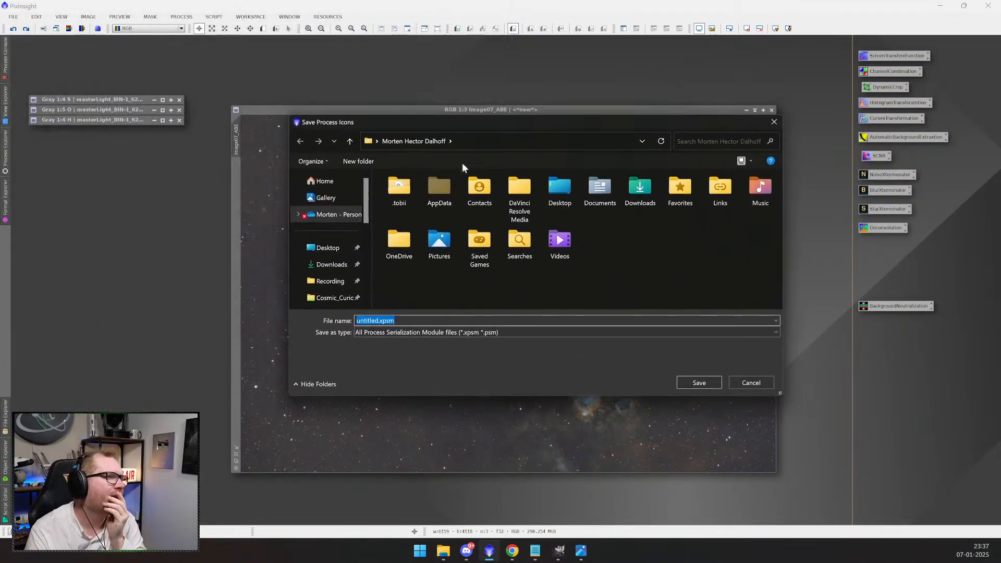
pyautogui.click(330, 282)
pyautogui.click(332, 296)
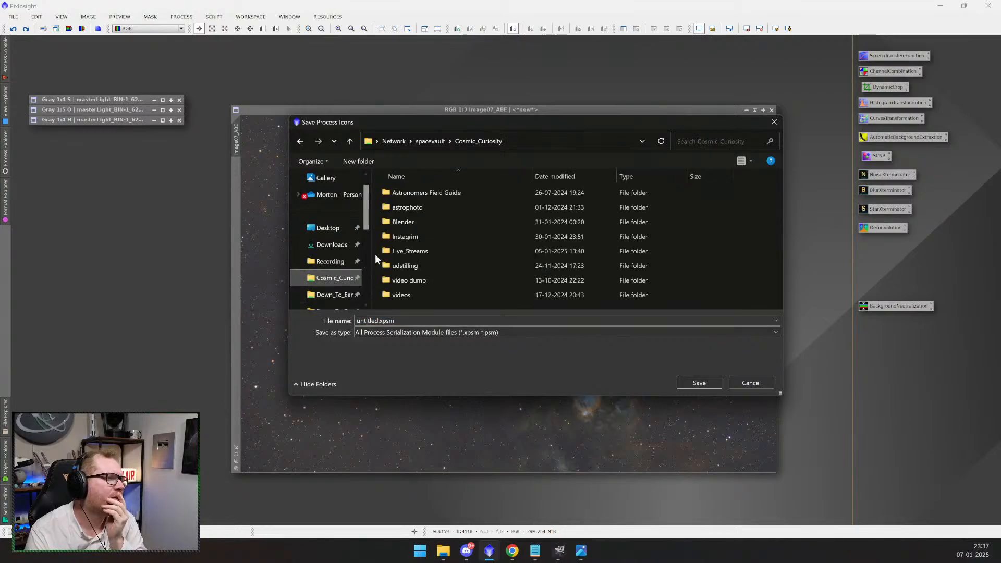
pyautogui.doubleClick(427, 207)
pyautogui.doubleClick(414, 222)
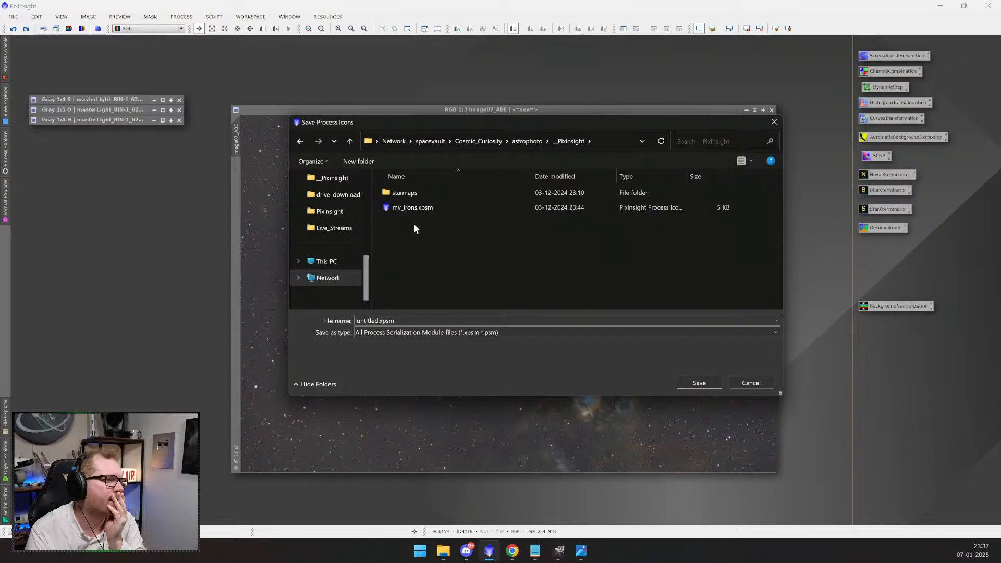
# - Save the process icons as SHO_Process.xpsm in the __Pixinsight folder, without adding a description
pyautogui.click(417, 209)
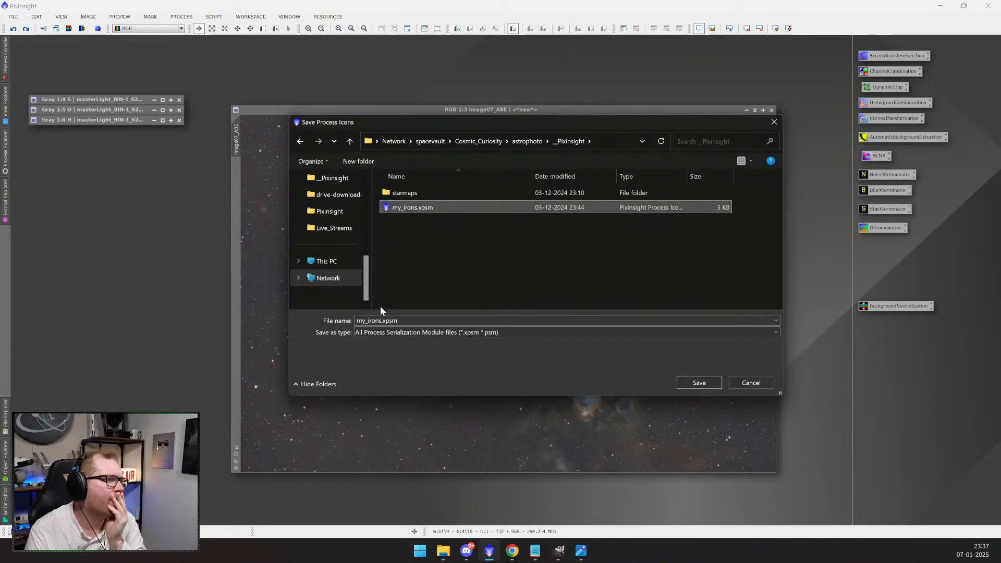
pyautogui.click(384, 320)
pyautogui.press('Left')
pyautogui.hotkey('shift', 'Right')
pyautogui.hotkey('shift', 'Right')
pyautogui.hotkey('shift', 'Right')
pyautogui.hotkey('shift', 'Right')
pyautogui.hotkey('shift', 'Right')
pyautogui.hotkey('shift', 'Right')
pyautogui.hotkey('shift', 'Right')
pyautogui.hotkey('shift', 'Right')
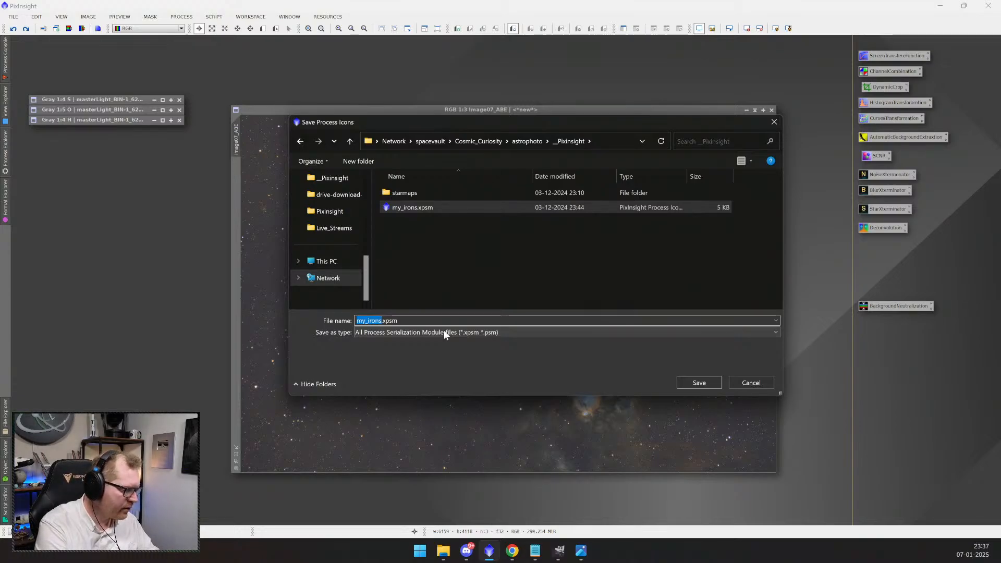
pyautogui.write('SSHO')
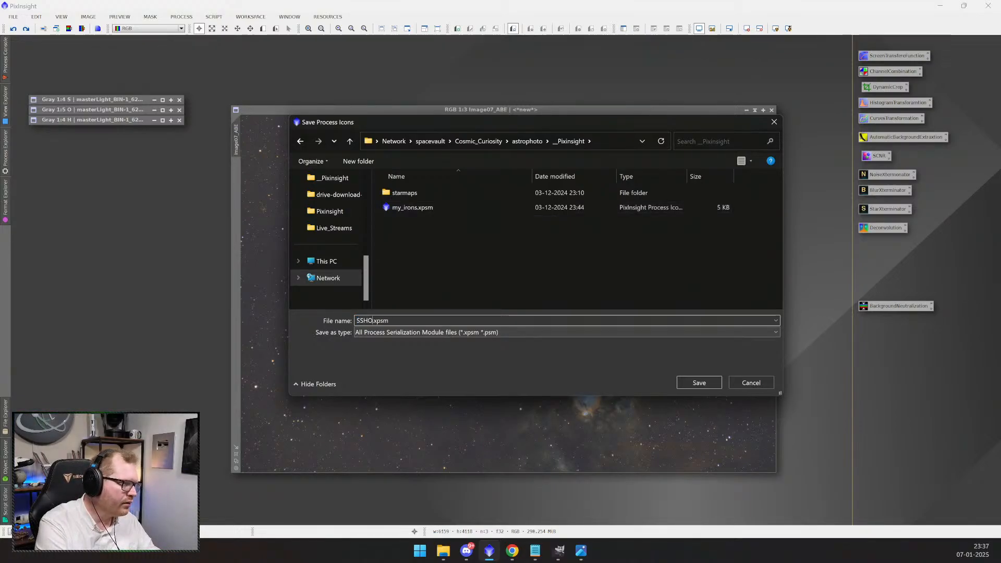
pyautogui.write('SHO_')
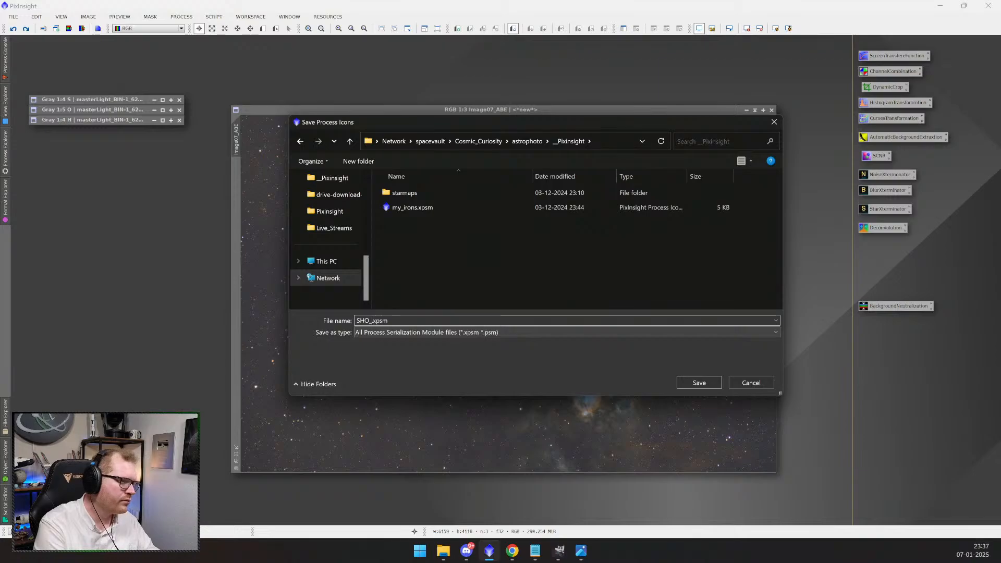
pyautogui.write('Process')
pyautogui.click(697, 383)
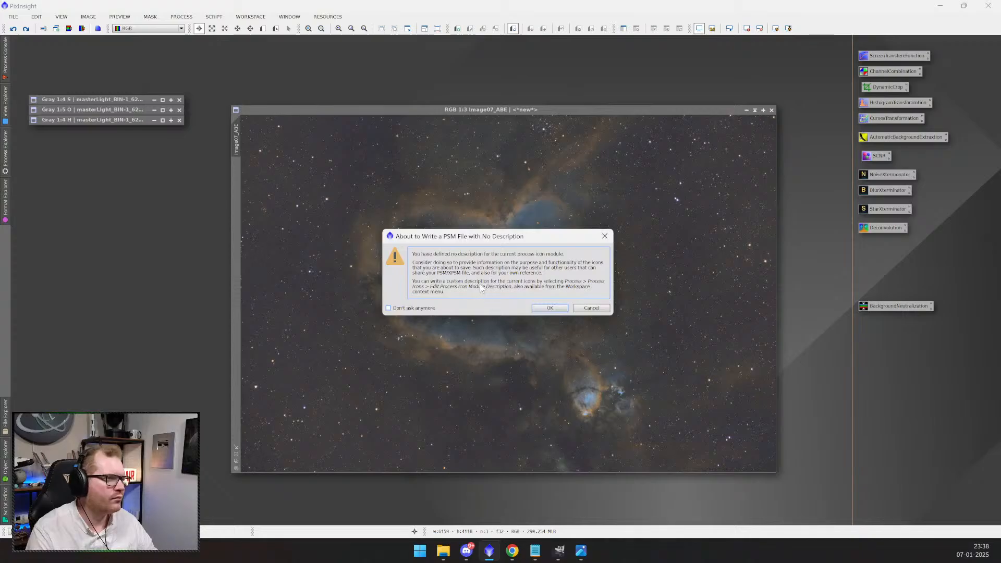
pyautogui.click(549, 308)
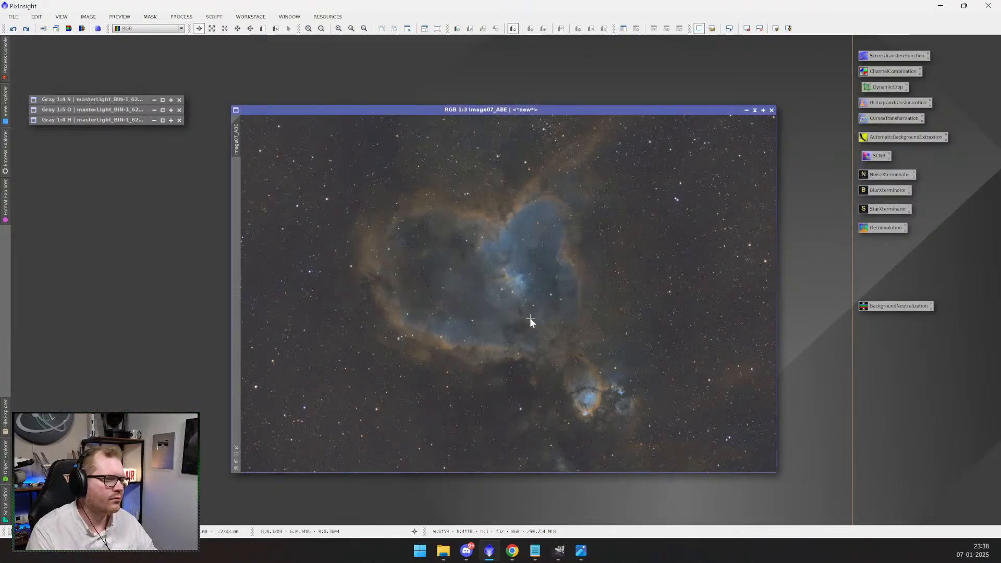